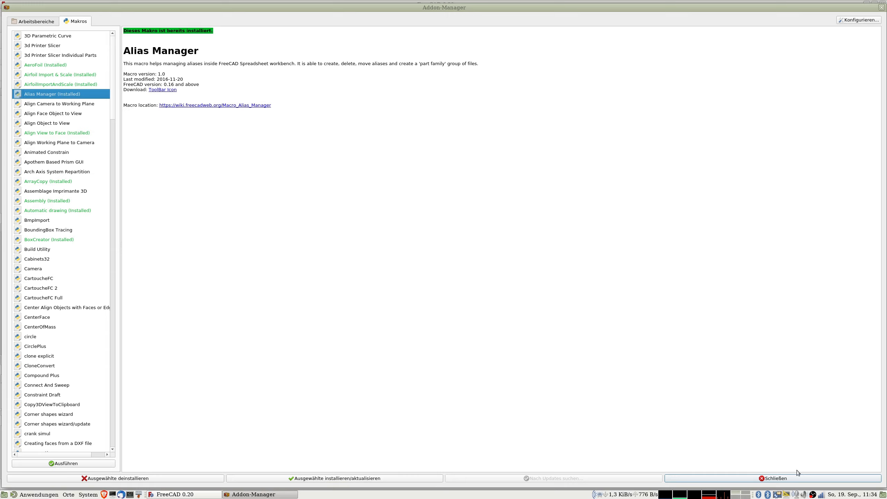
Step: Leave the Addon-Manager and create a custom toolbar named "sdkhkdl" for the Part Design workbench
{"action": "left_click", "coordinate": [788, 478]}
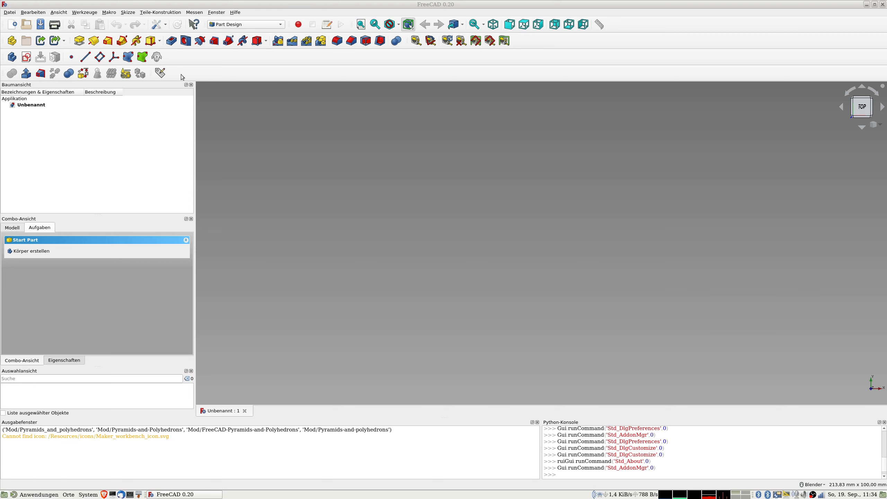
{"action": "left_click", "coordinate": [79, 14]}
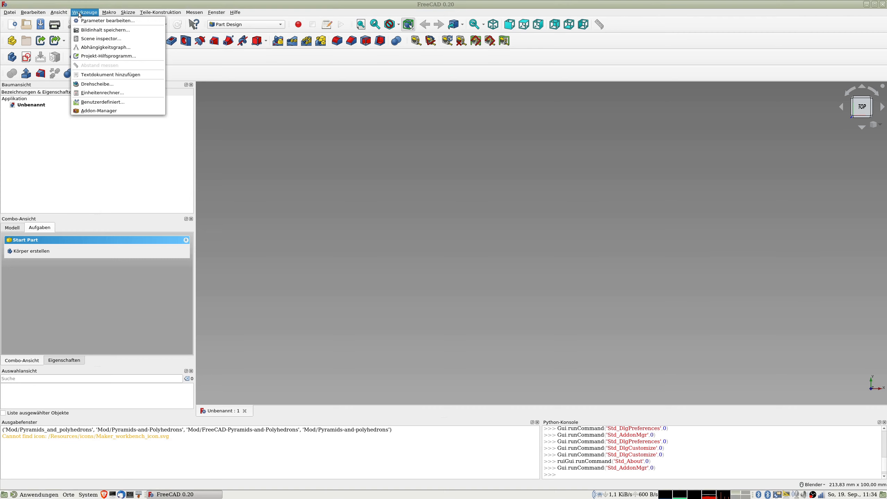
{"action": "left_click", "coordinate": [97, 105]}
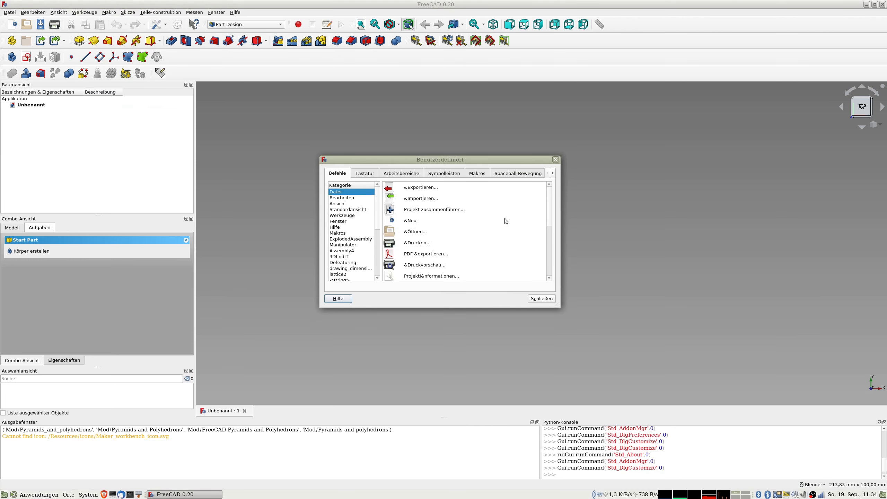
{"action": "left_click", "coordinate": [441, 175]}
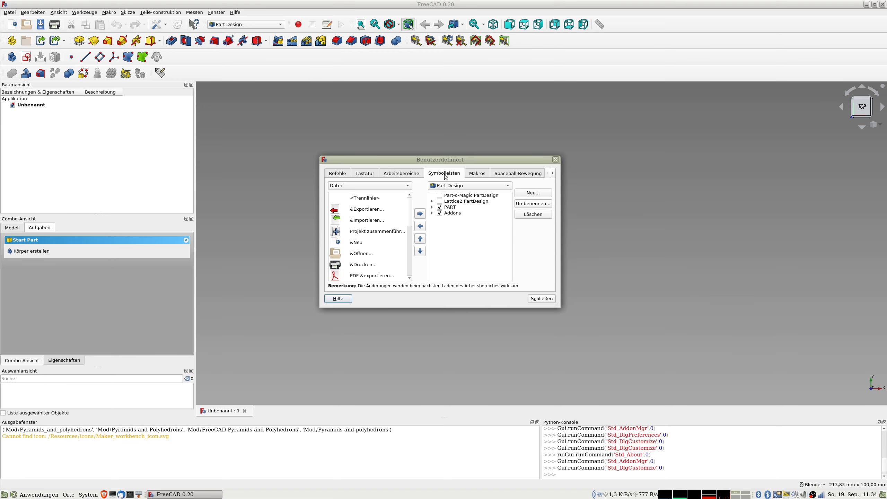
{"action": "left_click", "coordinate": [538, 193]}
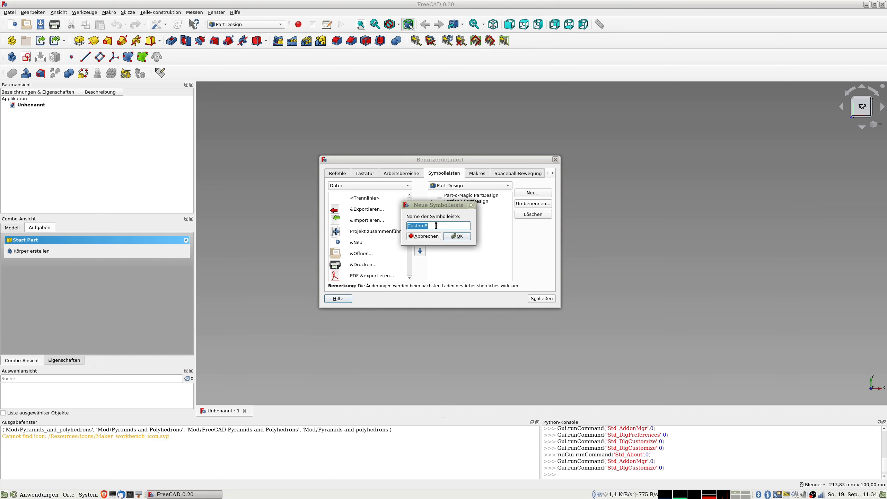
{"action": "type", "text": "sdkhkd"}
{"action": "key", "text": "Return"}
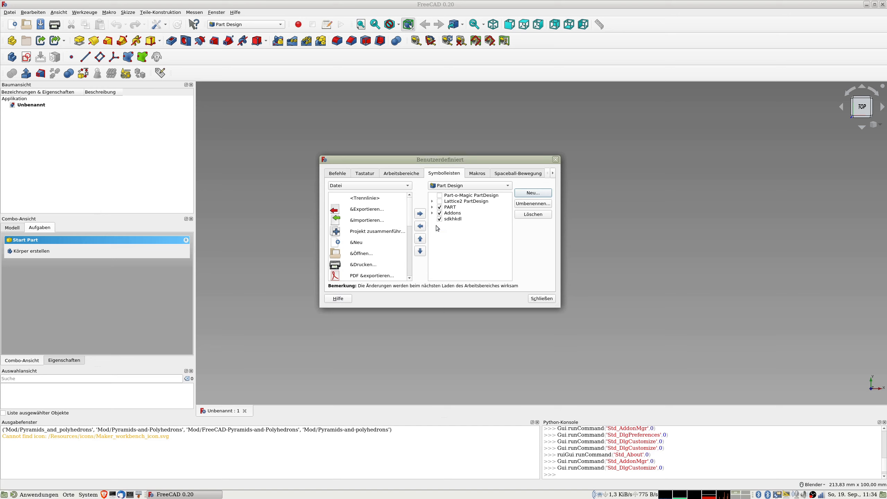
Step: Add the "Durchmesser festlegen" command from the Skizze category to the sdkhkdl toolbar and close the customization dialog
{"action": "left_click", "coordinate": [453, 219]}
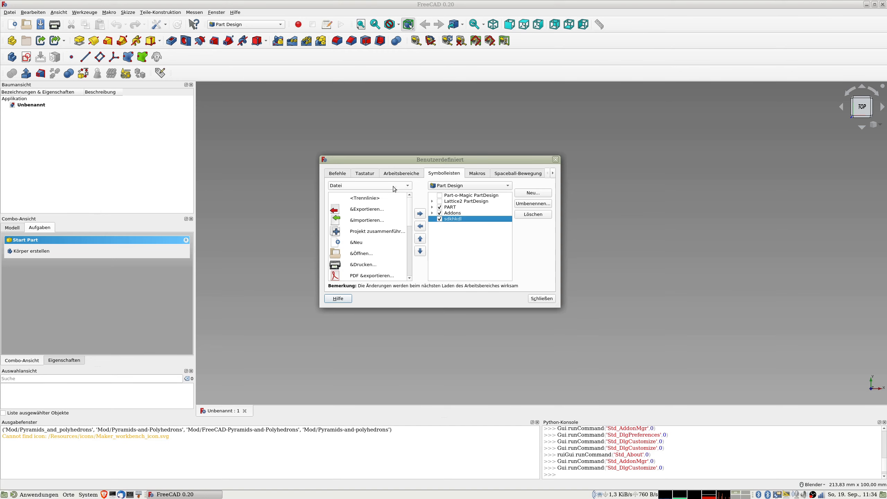
{"action": "left_click", "coordinate": [346, 189]}
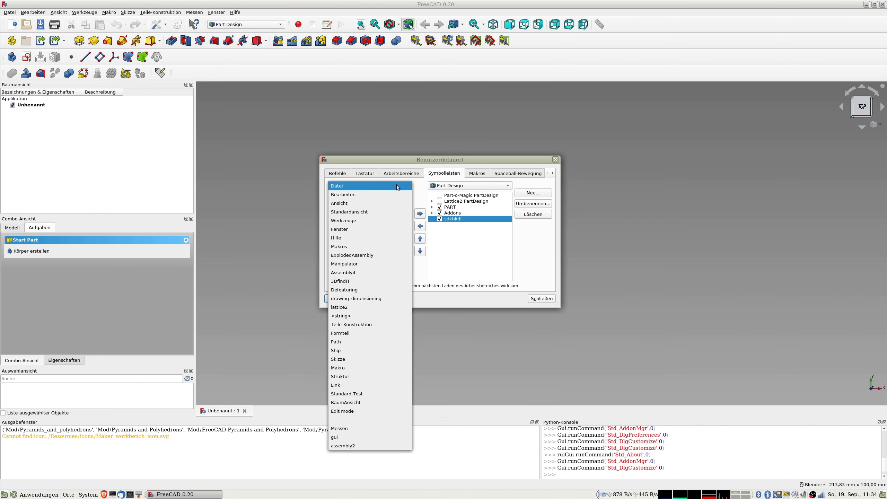
{"action": "left_click", "coordinate": [353, 359]}
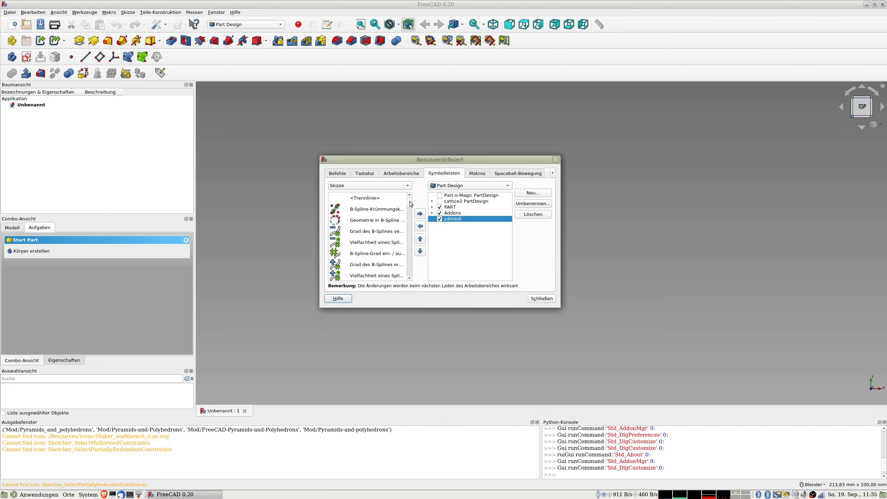
{"action": "scroll", "coordinate": [410, 206], "scroll_direction": "down", "scroll_amount": 3}
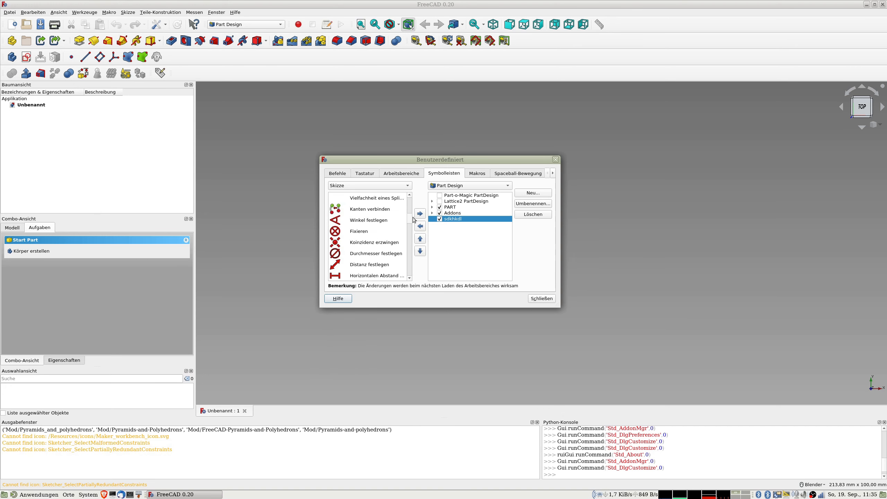
{"action": "scroll", "coordinate": [414, 220], "scroll_direction": "down", "scroll_amount": 1}
{"action": "left_click", "coordinate": [363, 231]}
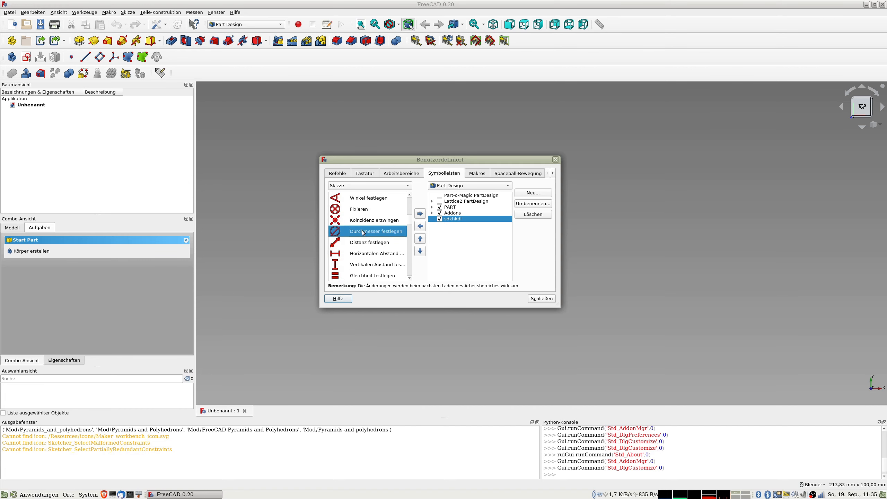
{"action": "left_click", "coordinate": [420, 213]}
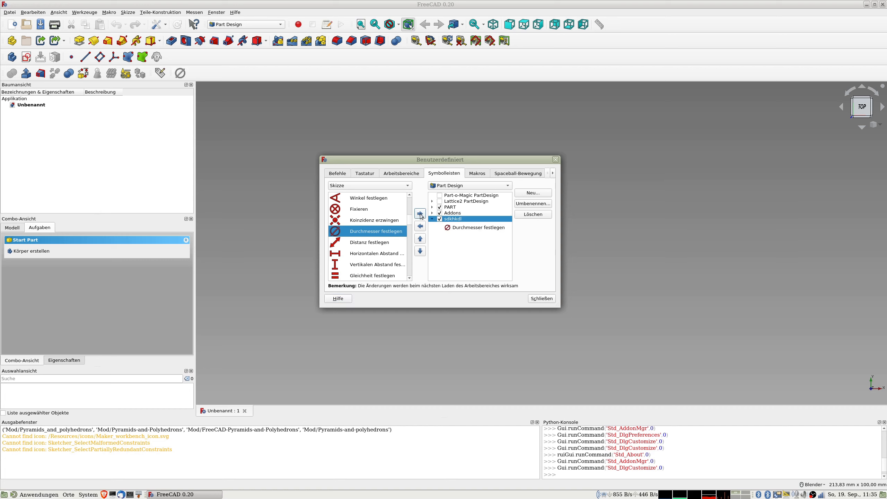
{"action": "left_click", "coordinate": [541, 298]}
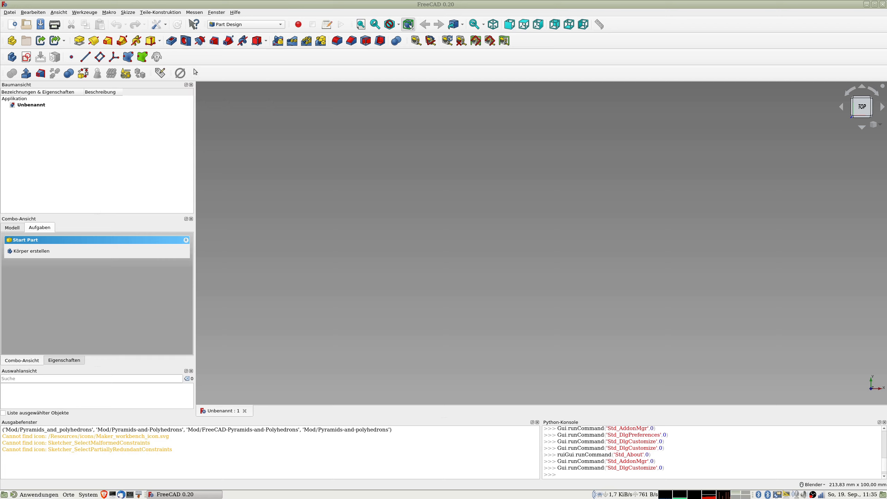
Step: Remove the "Durchmesser festlegen" command from the sdkhkdl toolbar and delete that custom toolbar
{"action": "left_click", "coordinate": [85, 12]}
{"action": "left_click", "coordinate": [102, 102]}
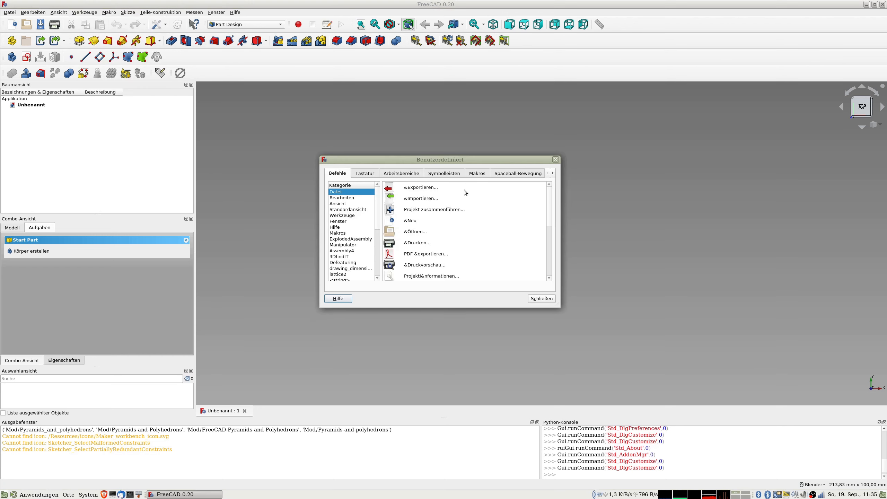
{"action": "left_click", "coordinate": [442, 175]}
{"action": "left_click", "coordinate": [432, 219]}
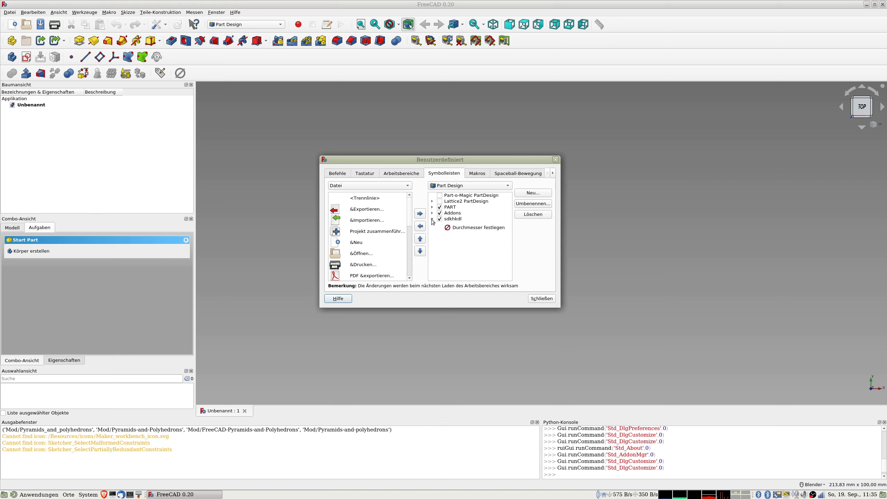
{"action": "left_click", "coordinate": [464, 229]}
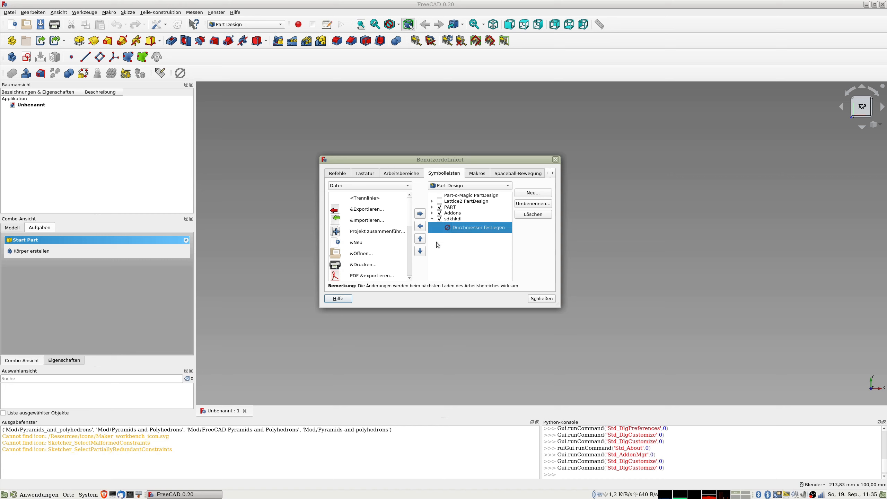
{"action": "left_click", "coordinate": [420, 226]}
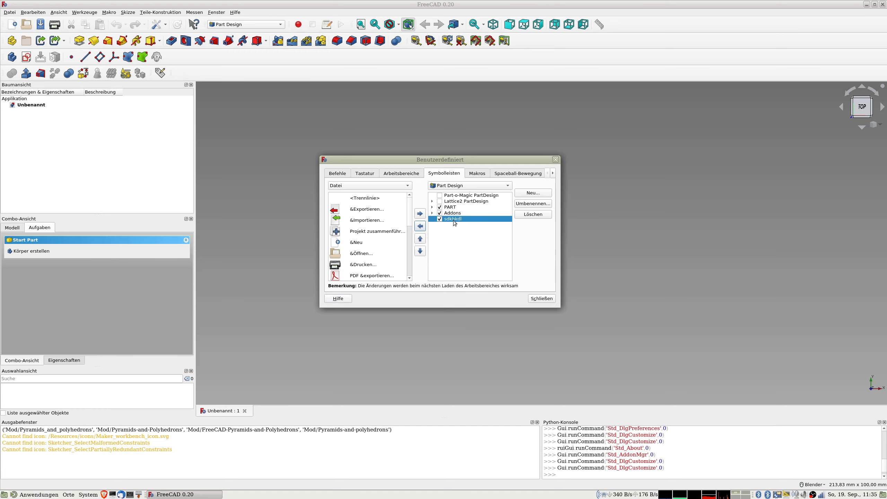
{"action": "left_click", "coordinate": [538, 216]}
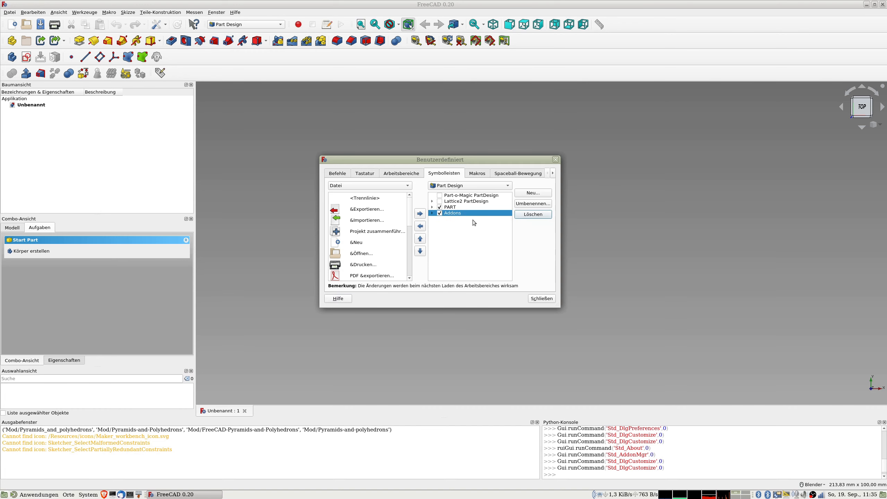
Step: Show the contents of the Addons toolbar and create another Part Design toolbar named "fdgfdggfd"
{"action": "left_click", "coordinate": [432, 213]}
{"action": "left_click", "coordinate": [533, 193]}
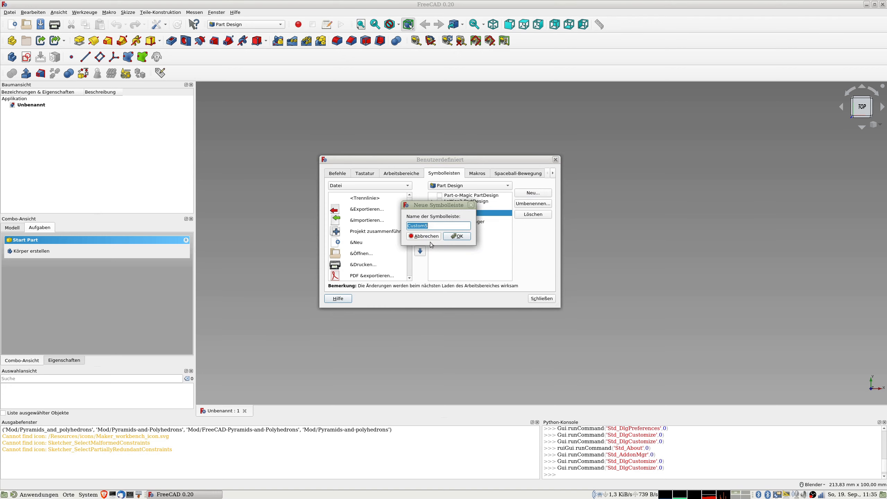
{"action": "type", "text": "fdgfdggfd"}
{"action": "left_click", "coordinate": [457, 236]}
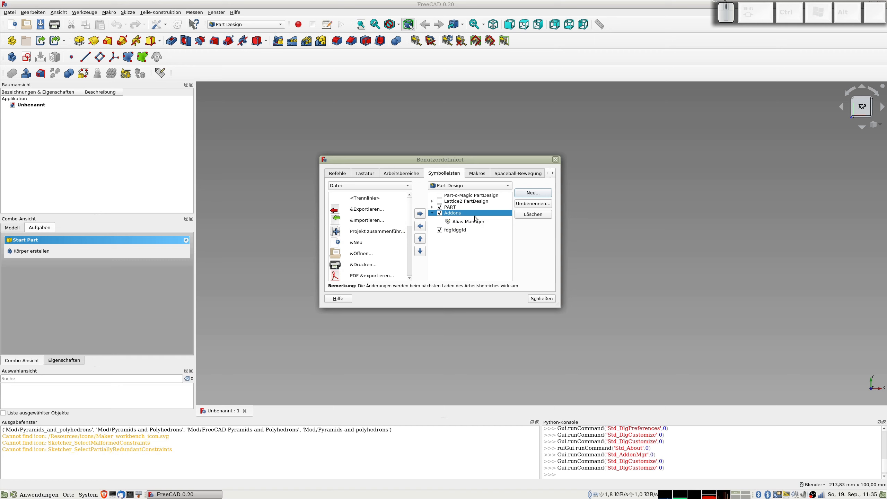
Step: Add the Alias-Manager macro from the Makros category to the fdgfdggfd toolbar and close the customization dialog
{"action": "left_click", "coordinate": [453, 230]}
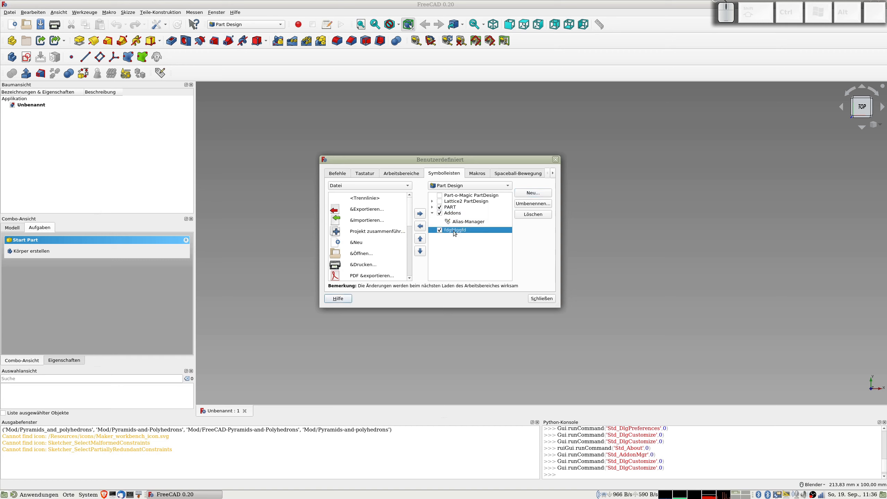
{"action": "left_click", "coordinate": [359, 192]}
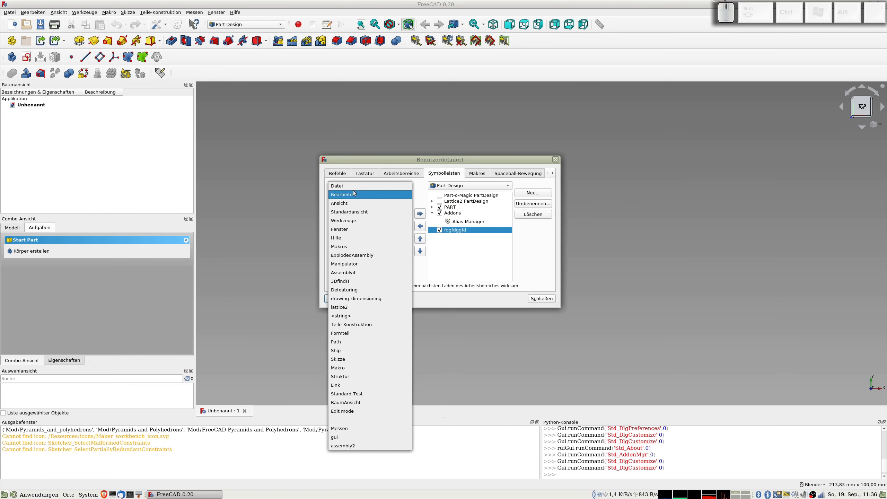
{"action": "left_click", "coordinate": [353, 247]}
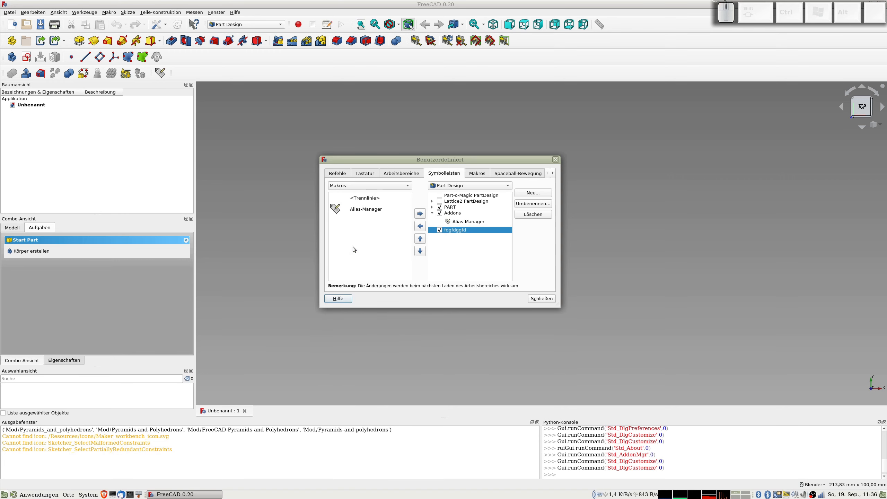
{"action": "left_click", "coordinate": [359, 211]}
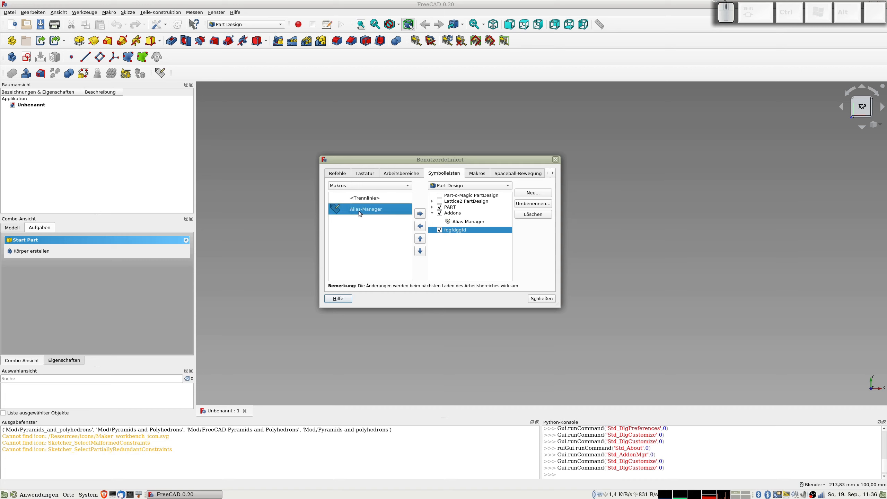
{"action": "left_click", "coordinate": [420, 214]}
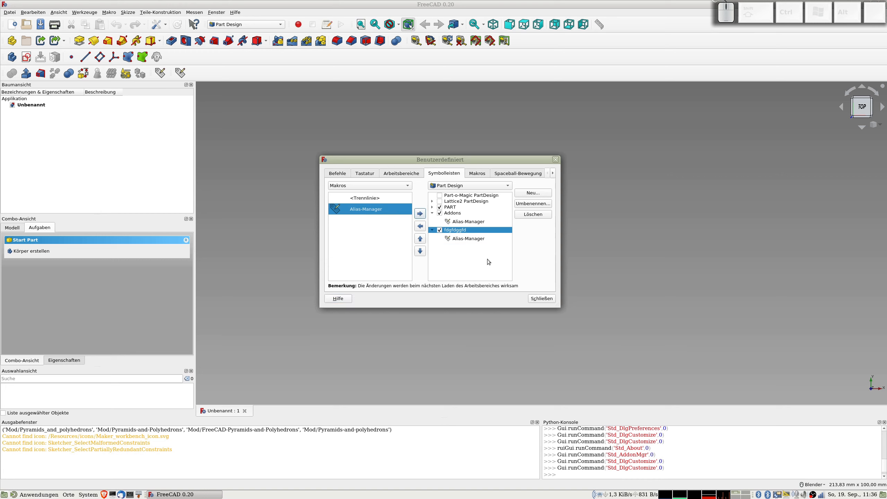
{"action": "left_click", "coordinate": [547, 299]}
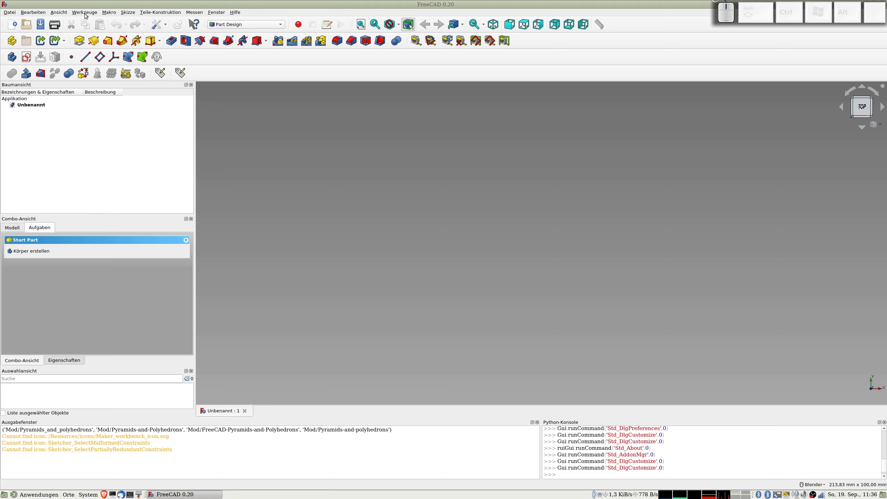
Step: Remove the Alias-Manager macro from the fdgfdggfd toolbar and delete that custom toolbar
{"action": "left_click", "coordinate": [62, 12]}
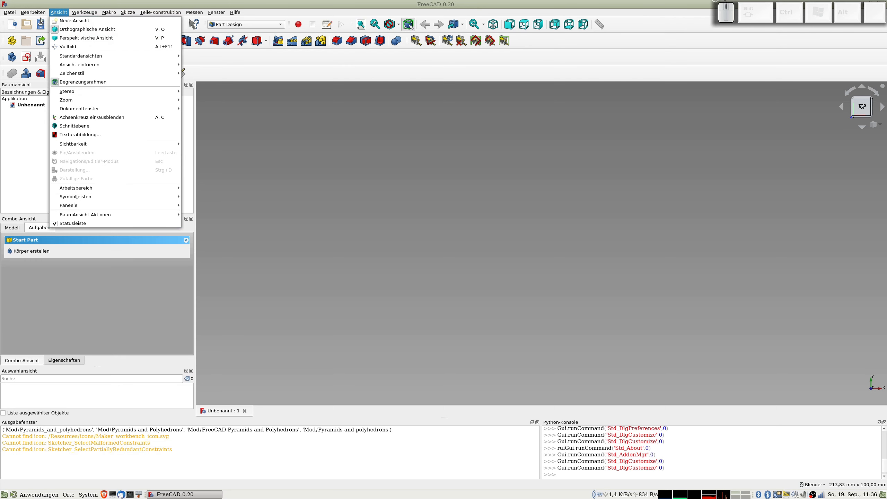
{"action": "mouse_move", "coordinate": [85, 13]}
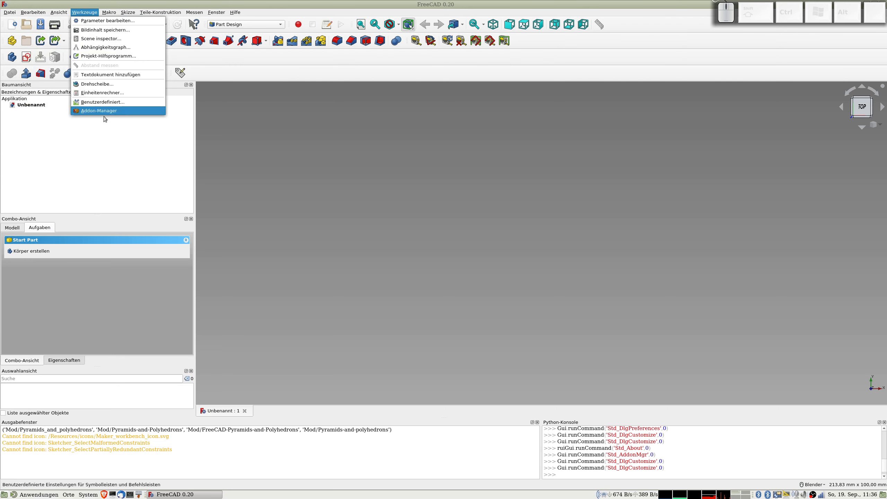
{"action": "left_click", "coordinate": [133, 103]}
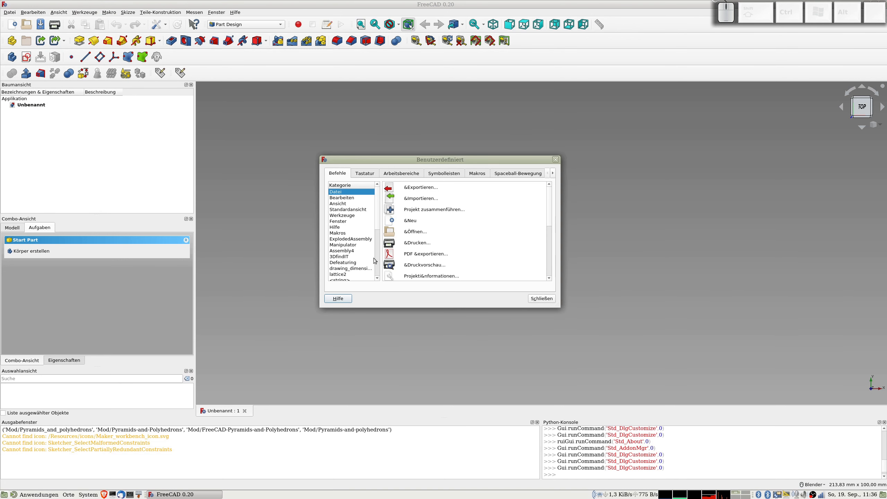
{"action": "left_click", "coordinate": [441, 176]}
{"action": "left_click", "coordinate": [433, 220]}
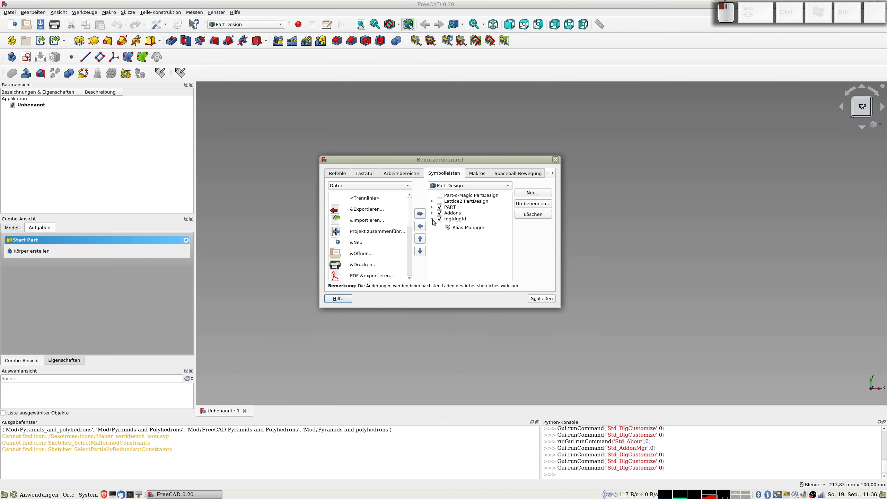
{"action": "left_click", "coordinate": [454, 228]}
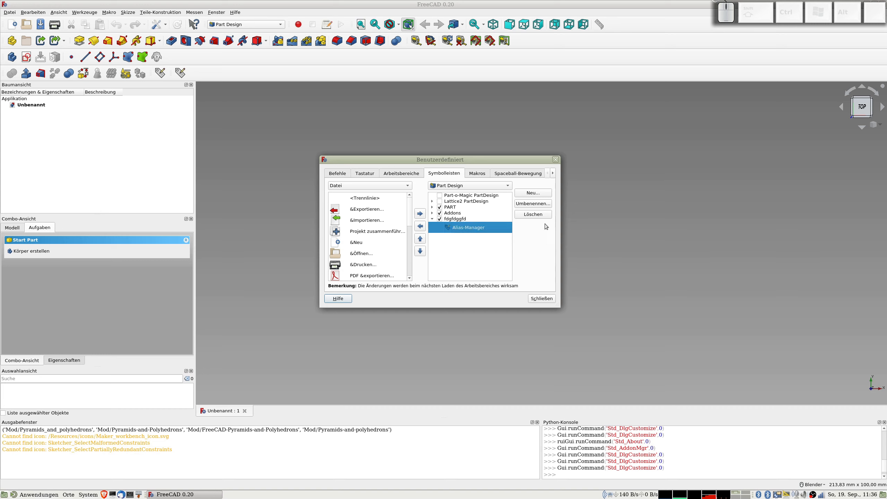
{"action": "left_click", "coordinate": [420, 227]}
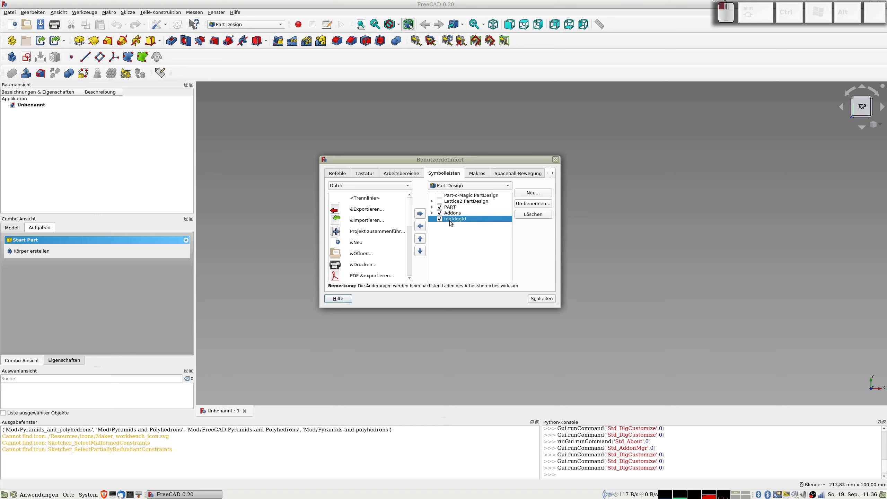
{"action": "left_click", "coordinate": [528, 216]}
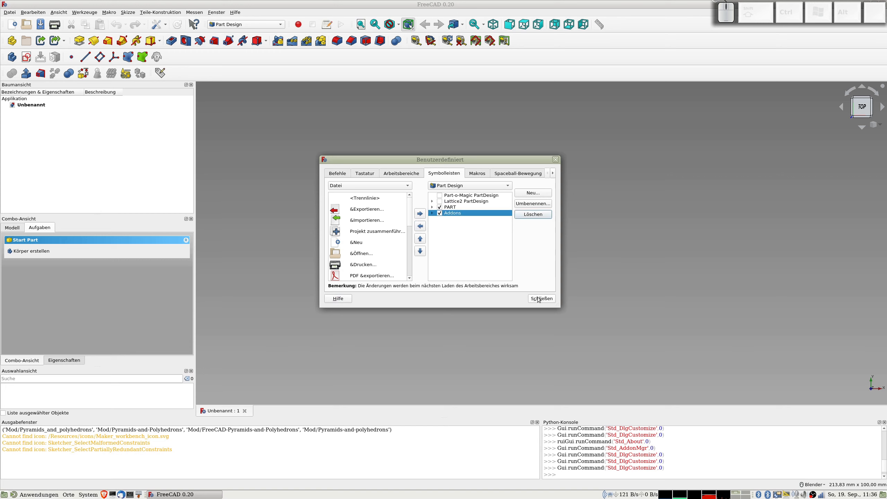
Step: Show the contents of the PART toolbar, browse the available Formteil commands and close the customization dialog
{"action": "left_click", "coordinate": [432, 207]}
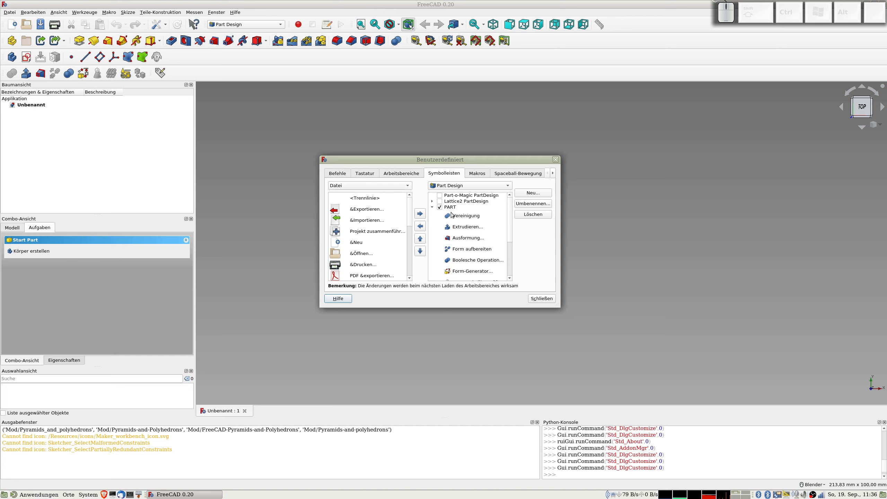
{"action": "left_click", "coordinate": [369, 185]}
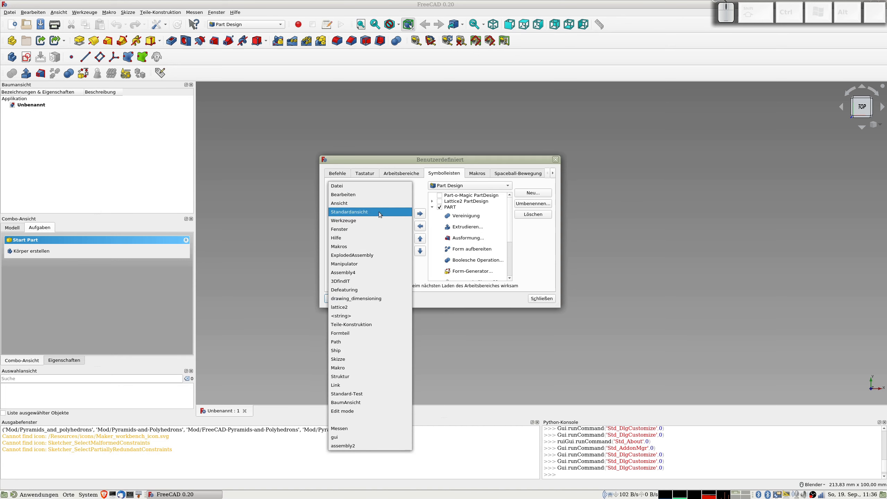
{"action": "left_click", "coordinate": [345, 334]}
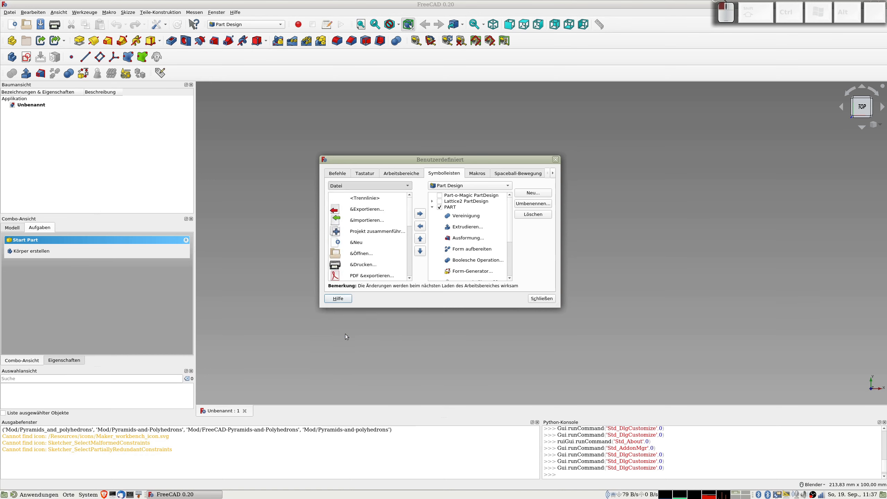
{"action": "left_click", "coordinate": [255, 25]}
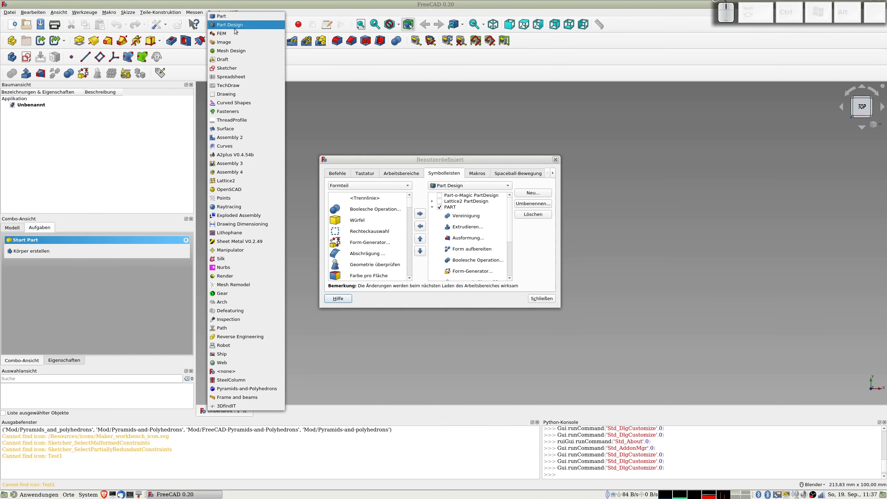
{"action": "left_click", "coordinate": [455, 335]}
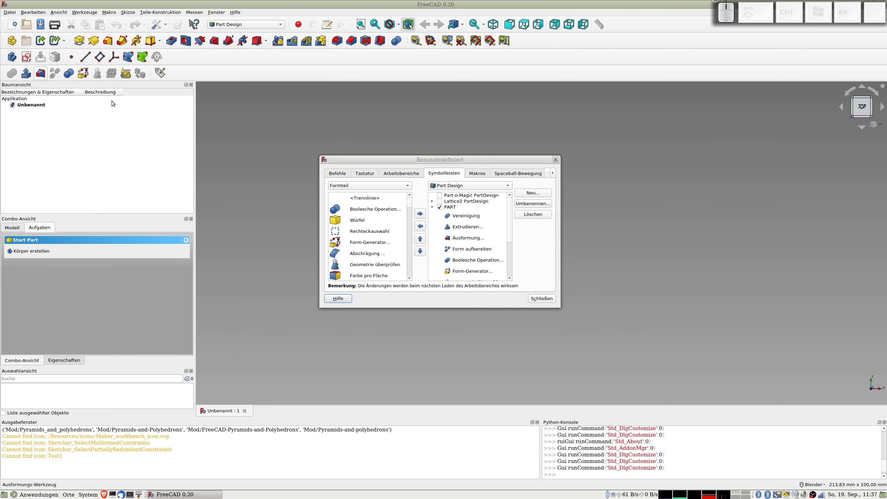
{"action": "left_click_drag", "start_coordinate": [410, 205], "coordinate": [403, 237]}
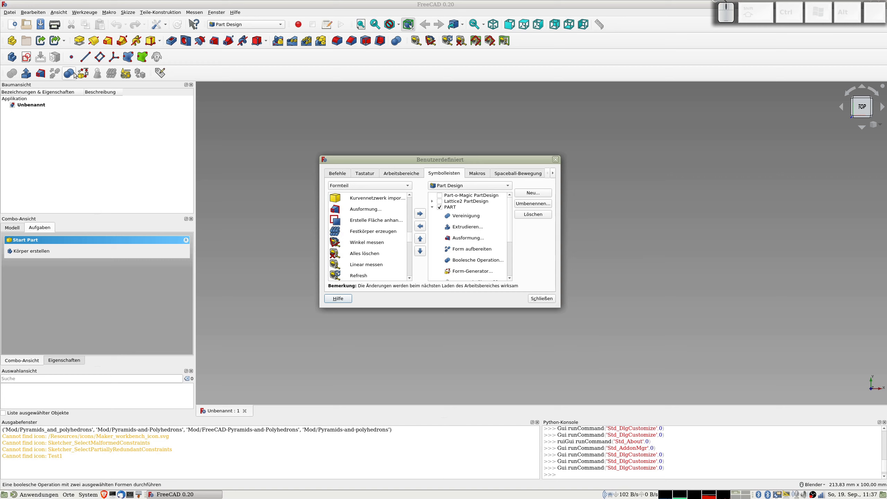
{"action": "left_click", "coordinate": [541, 298]}
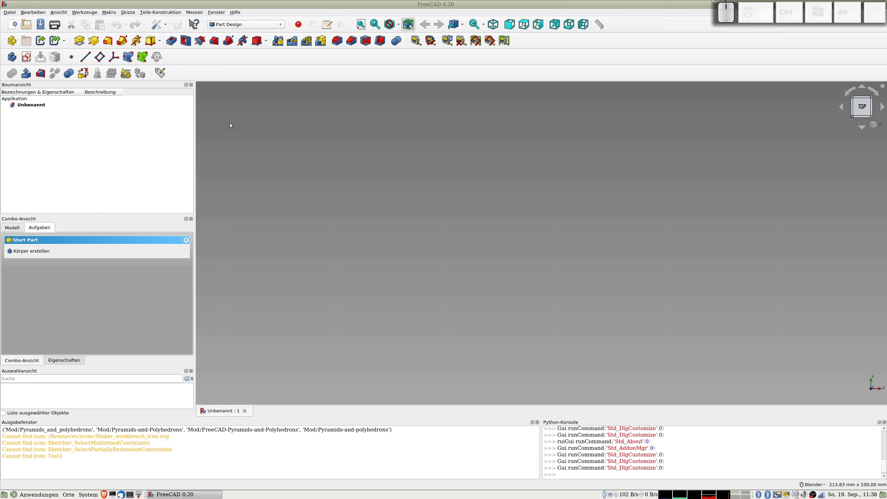
Step: Switch from the Render workbench to the Part Design workbench
{"action": "key", "text": "super"}
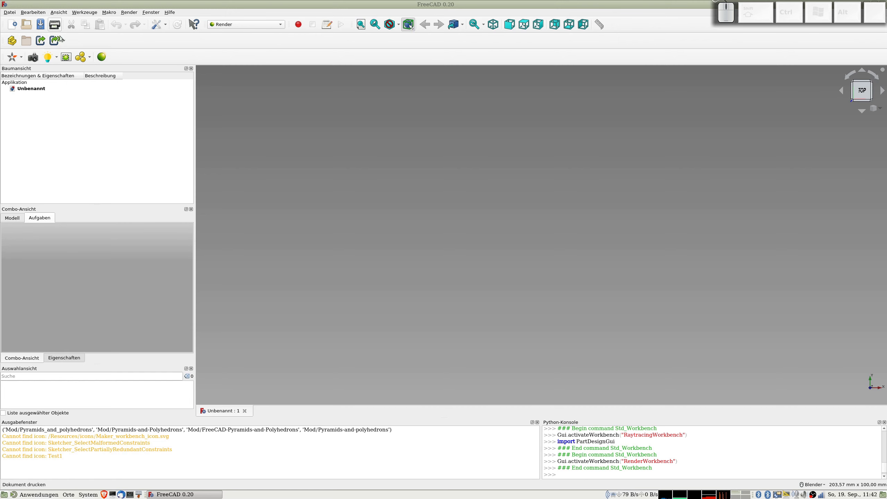
{"action": "left_click", "coordinate": [240, 28]}
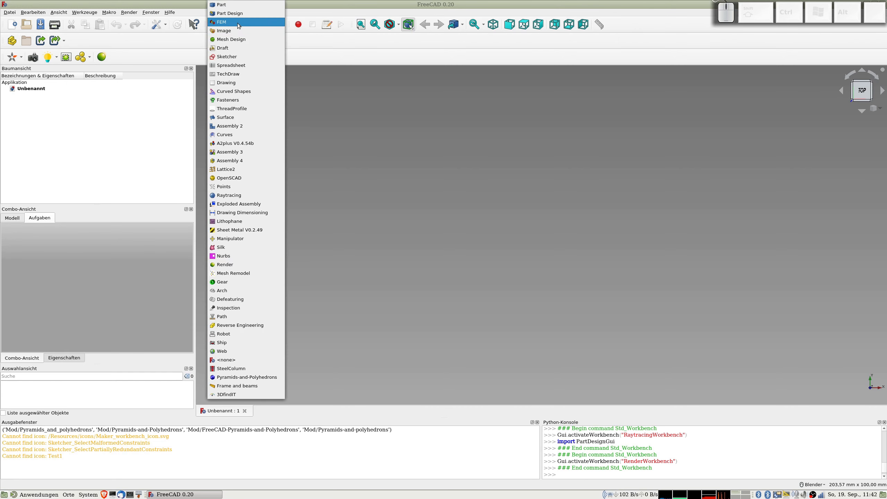
{"action": "left_click", "coordinate": [230, 13]}
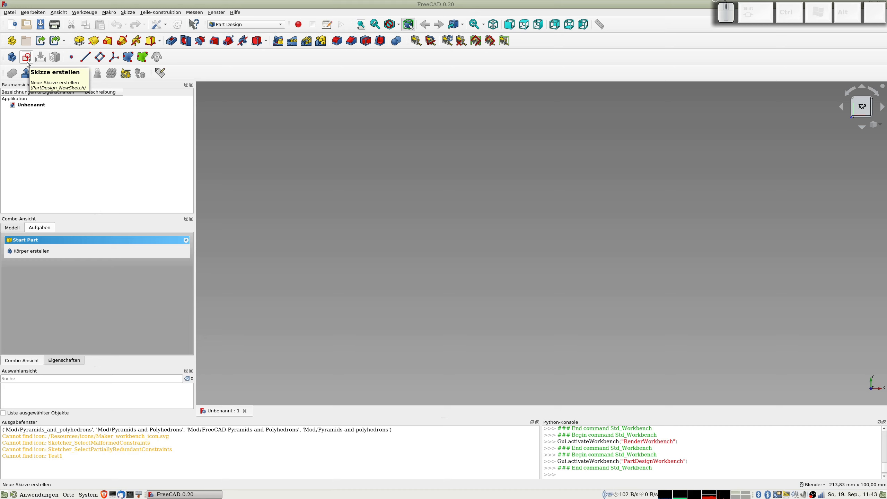
Step: Create a spreadsheet named "aaa" in the Spreadsheet workbench
{"action": "left_click", "coordinate": [234, 24]}
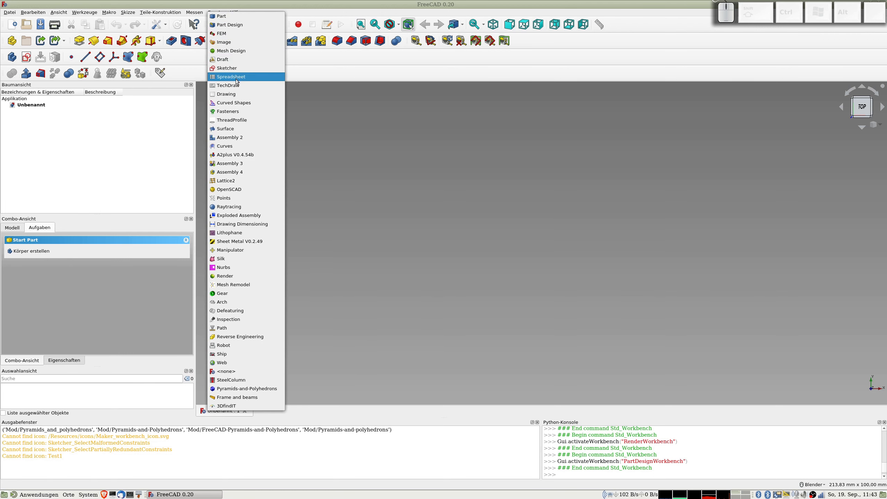
{"action": "left_click", "coordinate": [236, 78]}
{"action": "left_click", "coordinate": [249, 24]}
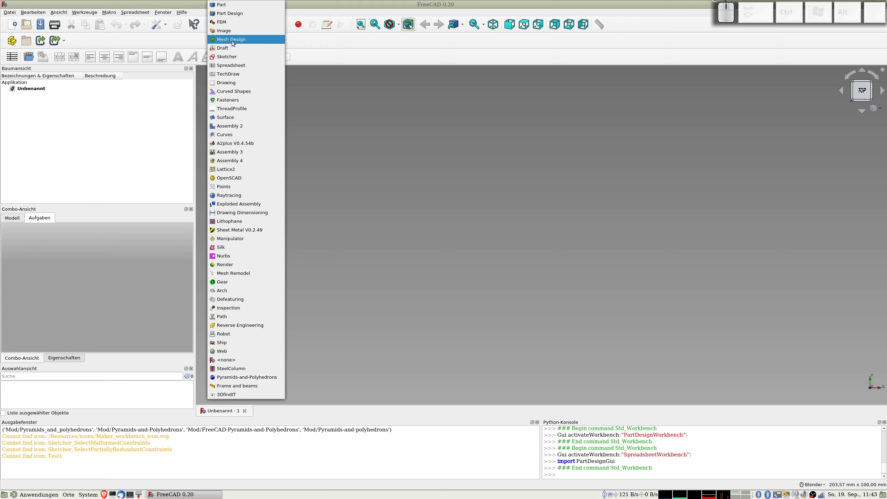
{"action": "left_click", "coordinate": [230, 65]}
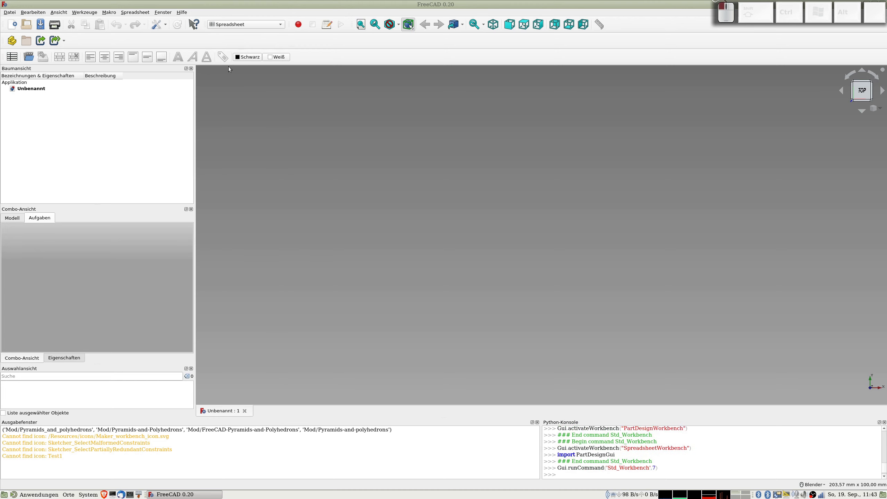
{"action": "left_click", "coordinate": [13, 57]}
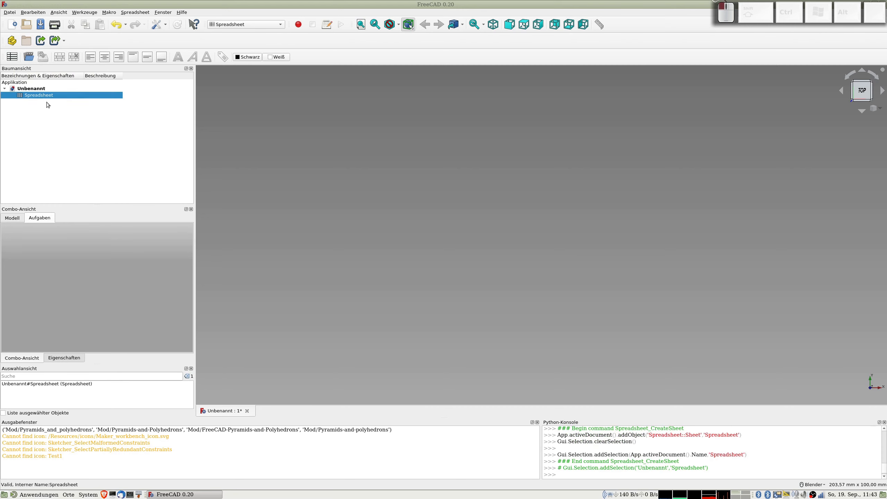
{"action": "key", "text": "F2"}
{"action": "type", "text": "aaa"}
{"action": "key", "text": "Return"}
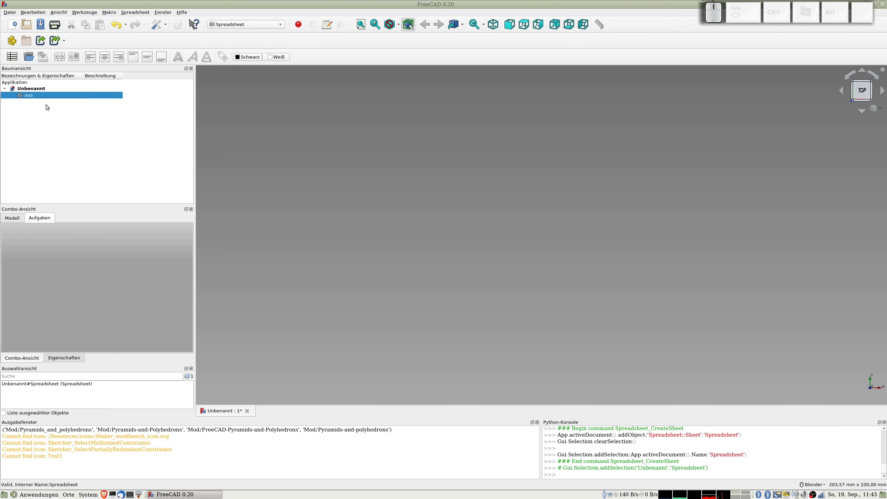
Step: Open the aaa spreadsheet and tile its window beside the 3D view
{"action": "double_click", "coordinate": [42, 95]}
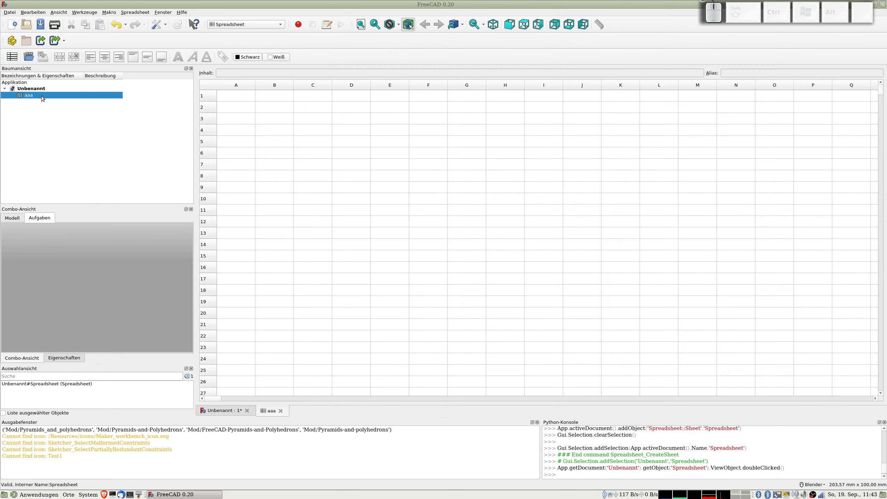
{"action": "left_click", "coordinate": [225, 414]}
{"action": "left_click", "coordinate": [269, 412]}
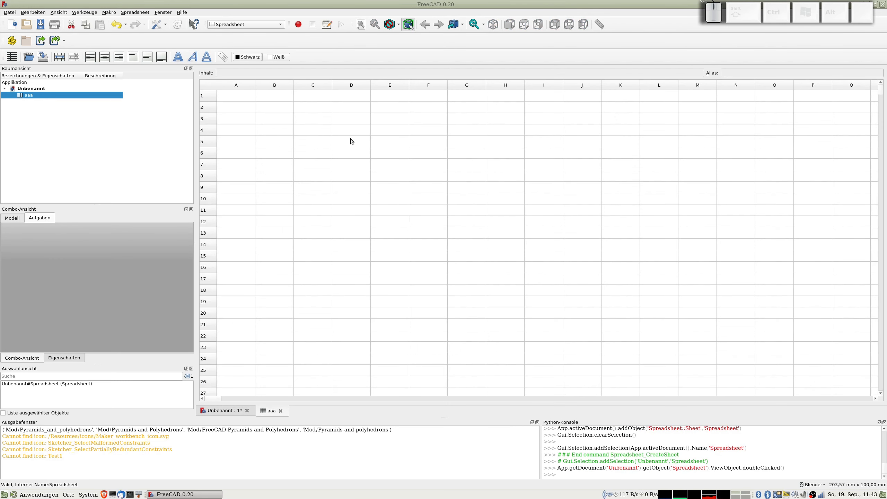
{"action": "left_click", "coordinate": [227, 412]}
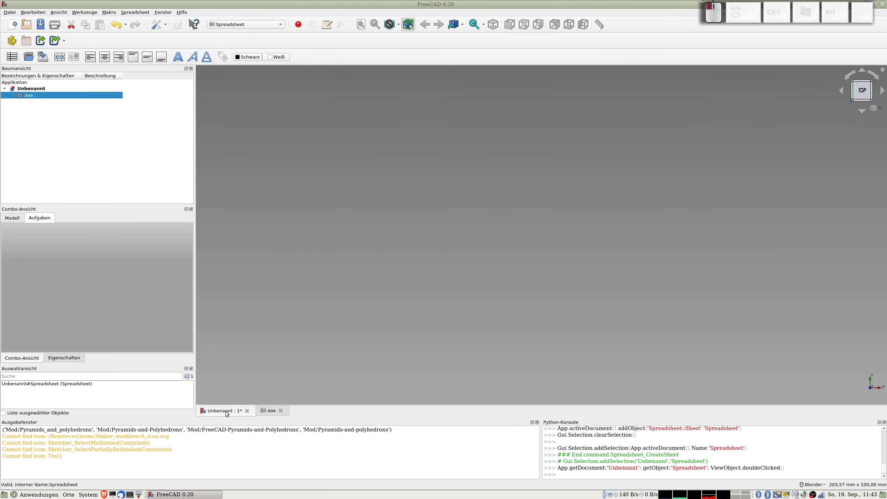
{"action": "left_click", "coordinate": [164, 12]}
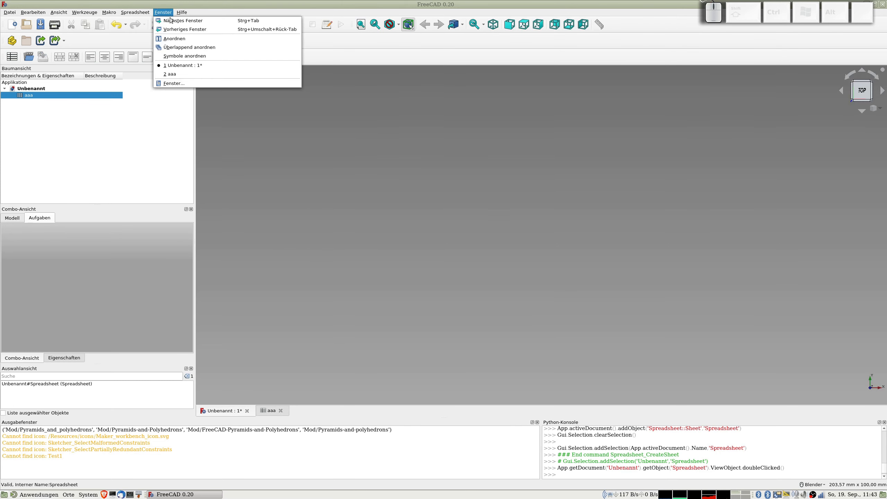
{"action": "left_click", "coordinate": [180, 39]}
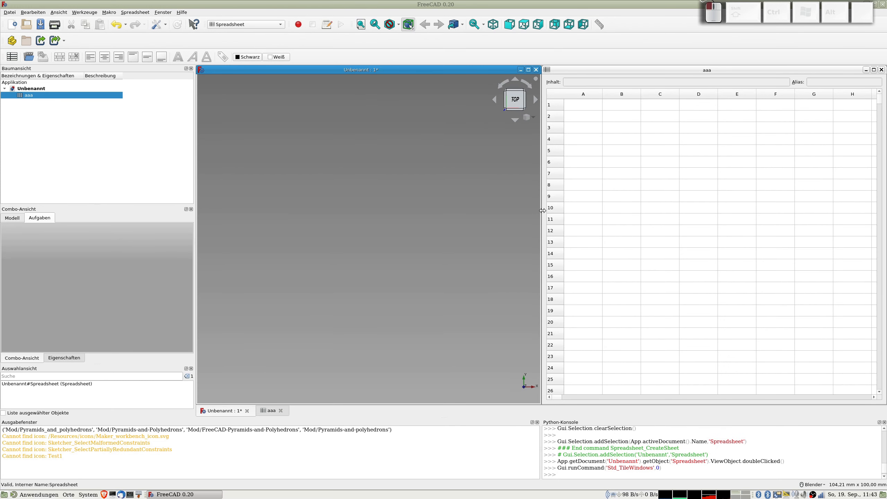
Step: Narrow the aaa spreadsheet window, widen the 3D view until it meets the sheet, and select cell A2
{"action": "left_click_drag", "start_coordinate": [542, 209], "coordinate": [476, 214]}
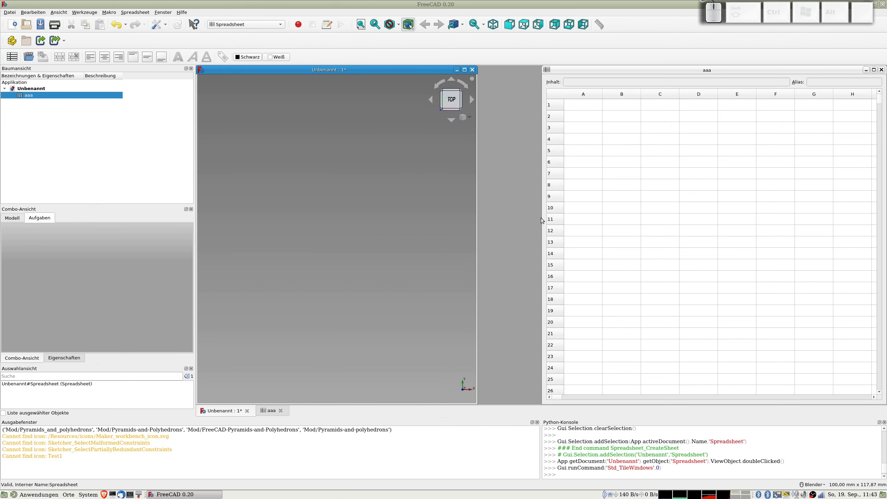
{"action": "left_click_drag", "start_coordinate": [541, 221], "coordinate": [718, 226]}
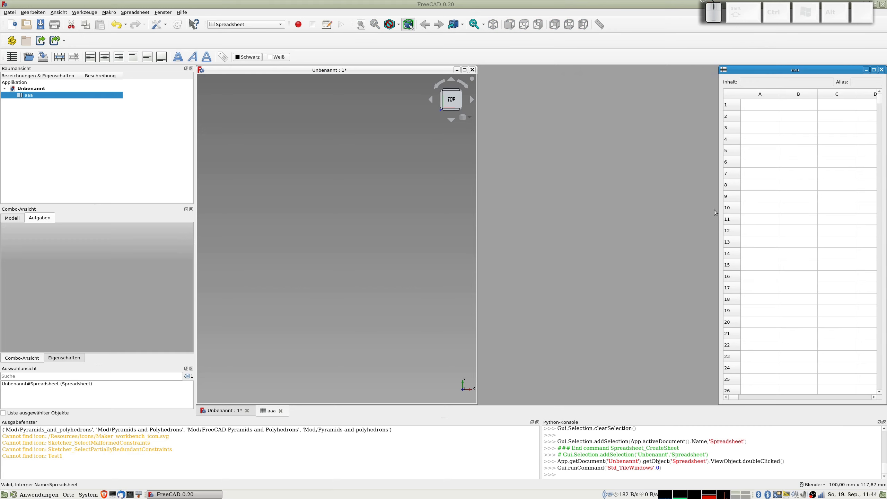
{"action": "left_click_drag", "start_coordinate": [719, 212], "coordinate": [724, 212]}
{"action": "left_click_drag", "start_coordinate": [477, 185], "coordinate": [723, 195]}
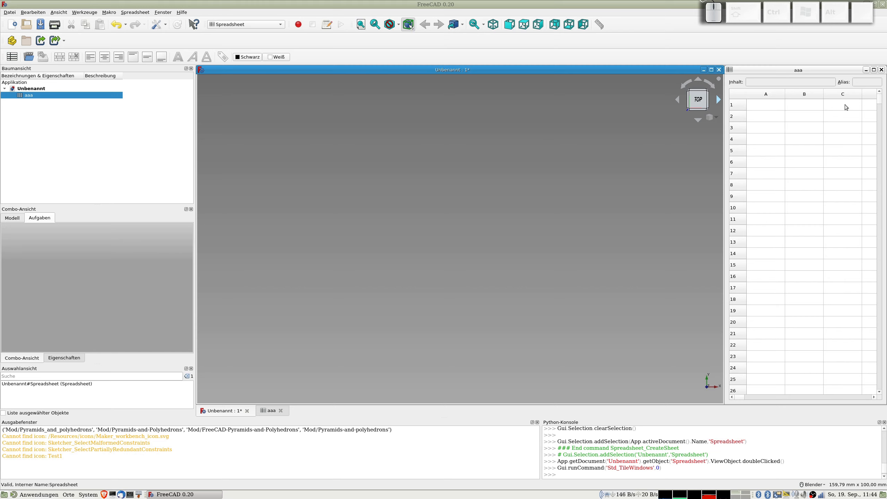
{"action": "left_click", "coordinate": [758, 120]}
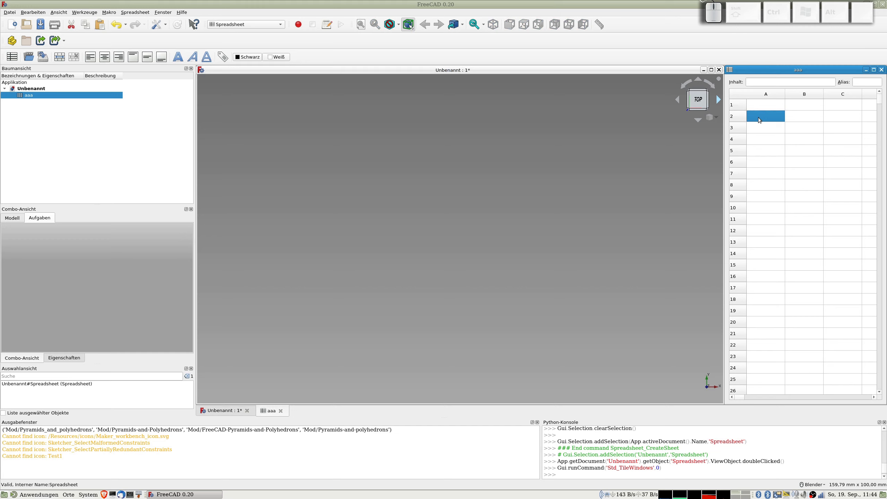
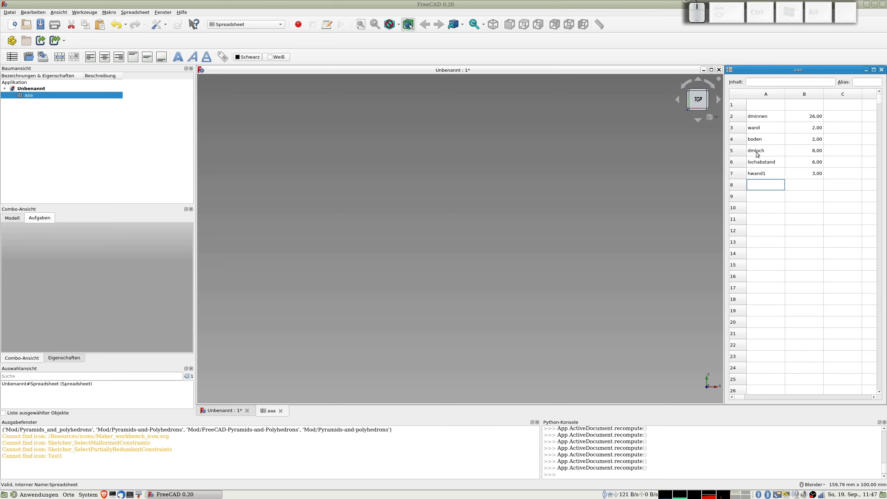
Step: Enter the parameter name "hwand2" in cell A8 and its value 2 in B8
{"action": "type", "text": "hwand2"}
{"action": "key", "text": "Return"}
{"action": "key", "text": "Up"}
{"action": "key", "text": "Right"}
{"action": "type", "text": "2"}
{"action": "key", "text": "Return"}
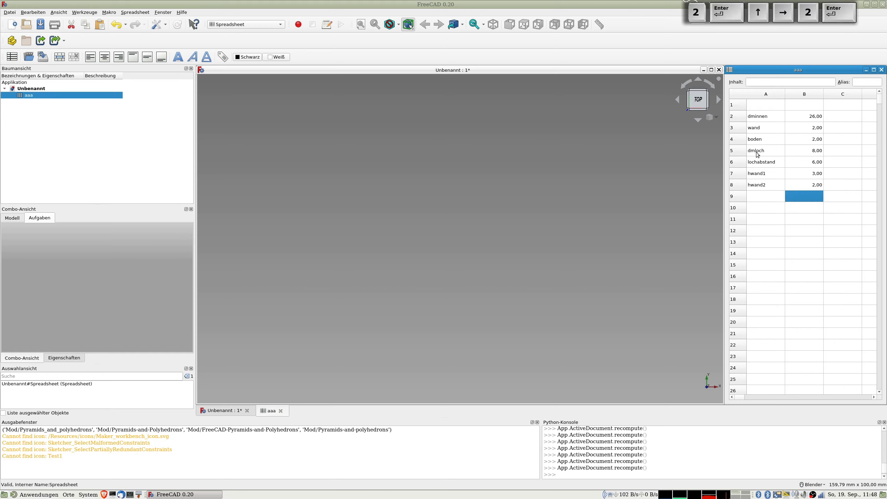
Step: Enter the parameter name "schnittabstand" in cell A9 and its value 4 in B9
{"action": "key", "text": "Up"}
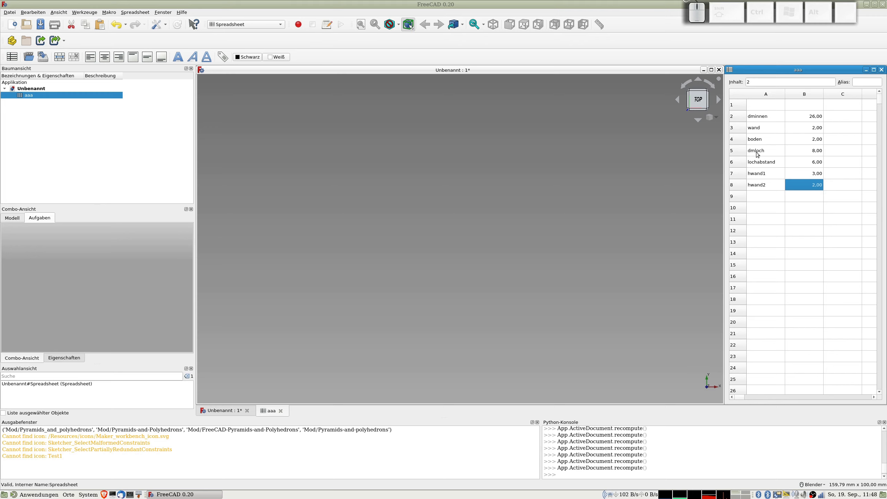
{"action": "key", "text": "Left"}
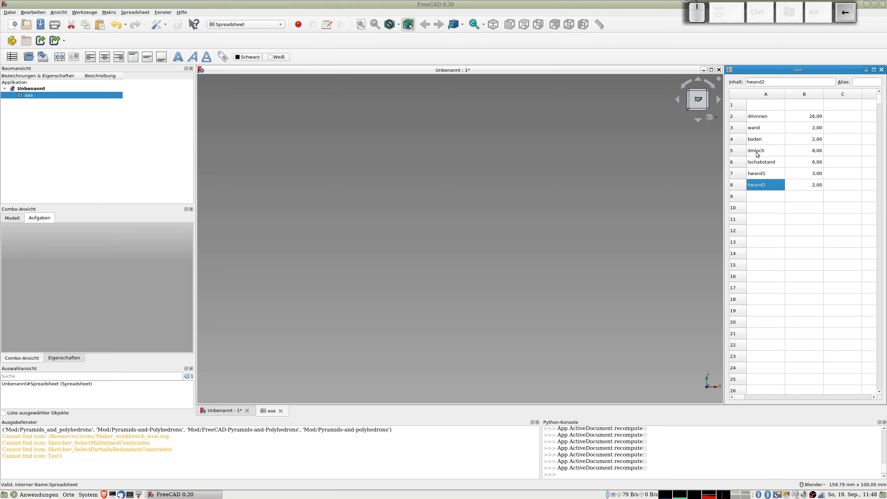
{"action": "key", "text": "Down"}
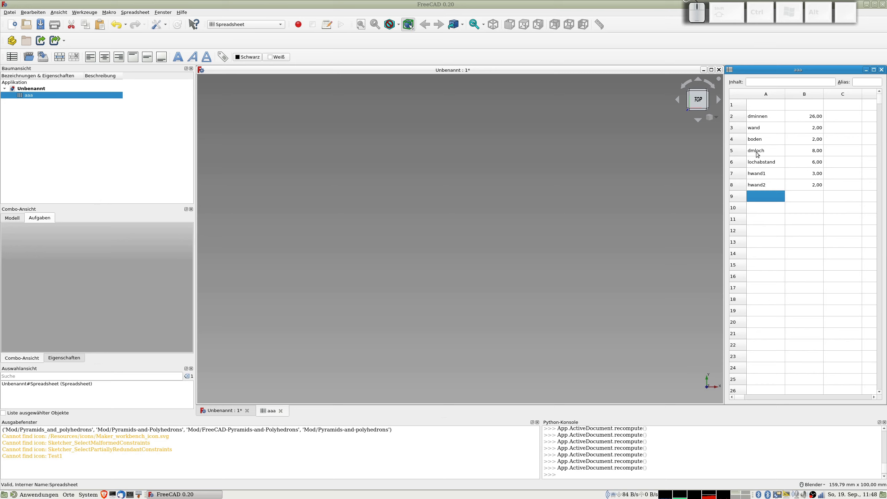
{"action": "type", "text": "sch"}
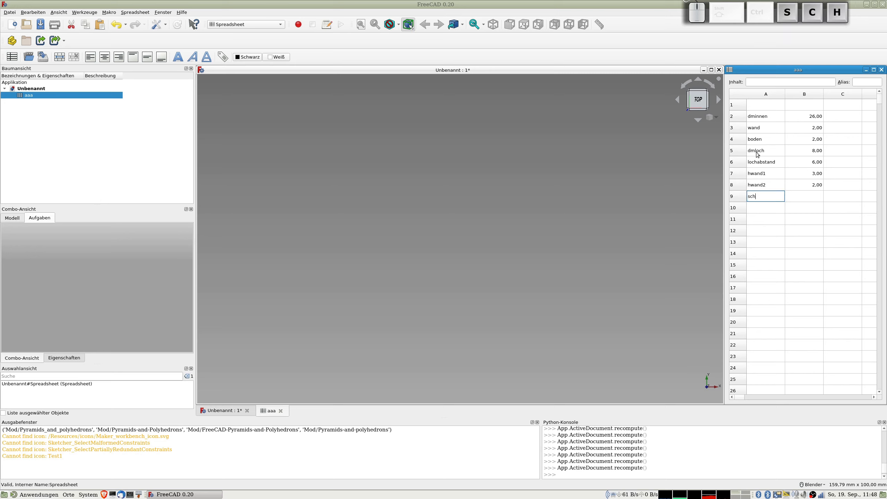
{"action": "type", "text": "nittabstand"}
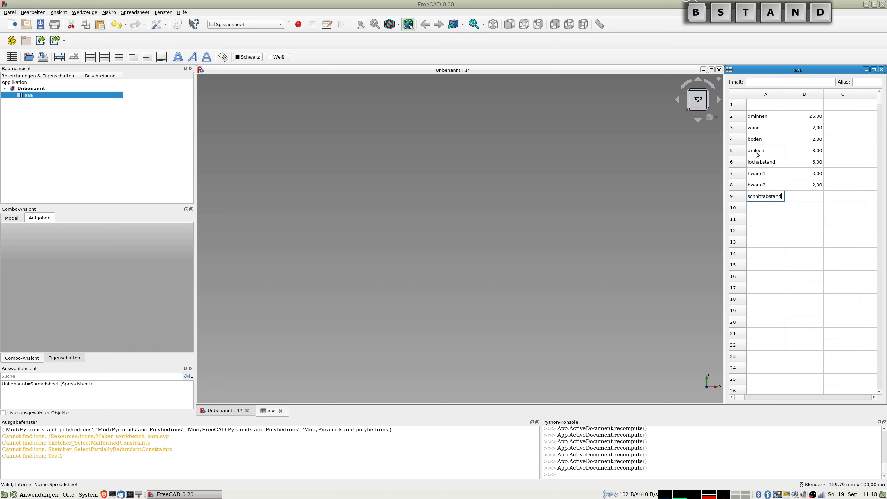
{"action": "key", "text": "Return"}
{"action": "key", "text": "Up"}
{"action": "key", "text": "Right"}
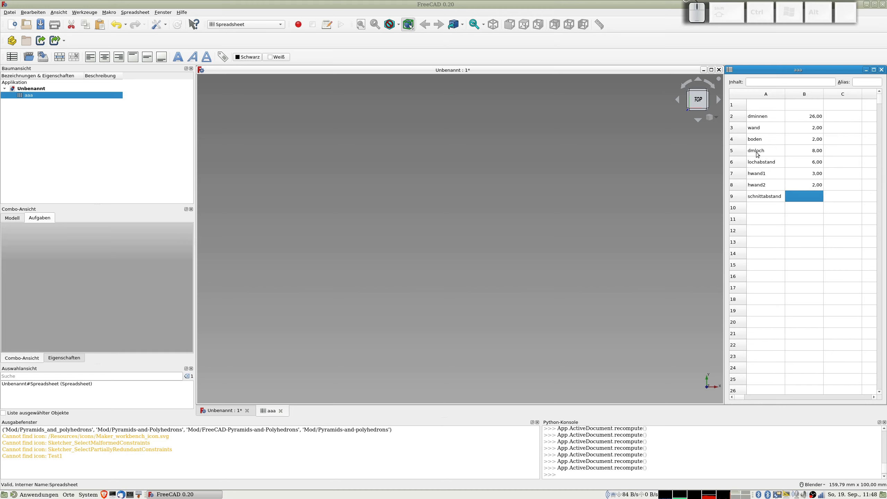
{"action": "type", "text": "4"}
{"action": "key", "text": "Return"}
Step: In the Part Design workbench, run the Alias manager macro to set aliases for column B, rows 2 to 9
{"action": "left_click", "coordinate": [252, 24]}
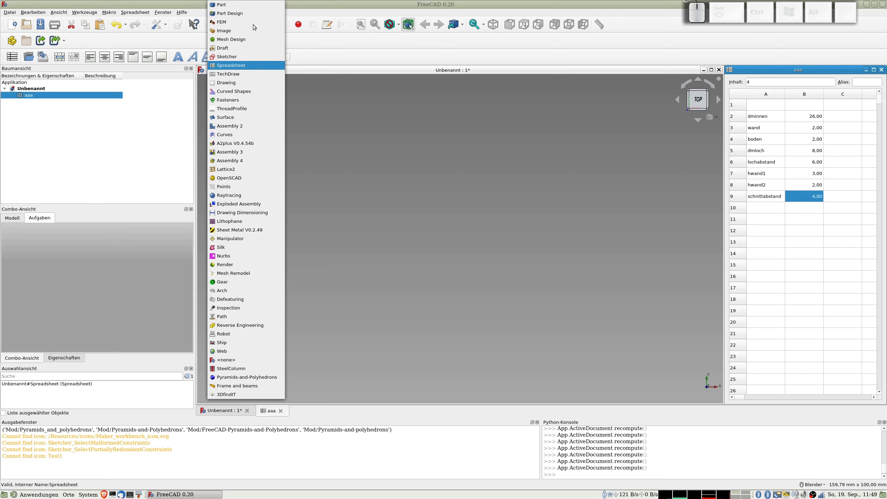
{"action": "left_click", "coordinate": [241, 13]}
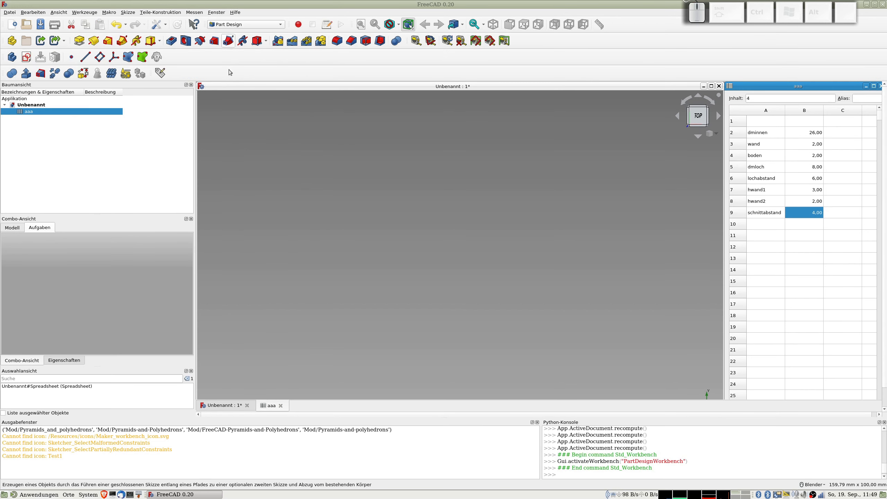
{"action": "left_click", "coordinate": [160, 73]}
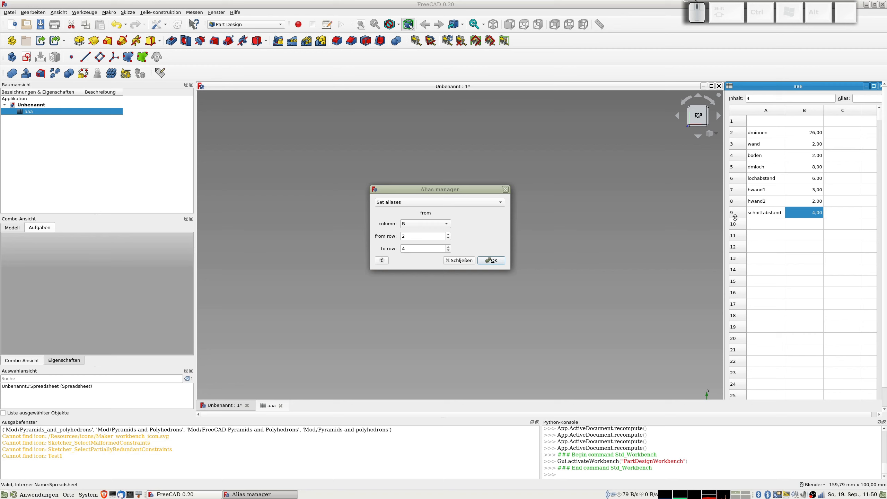
{"action": "double_click", "coordinate": [405, 248]}
{"action": "type", "text": "9"}
{"action": "left_click", "coordinate": [492, 260]}
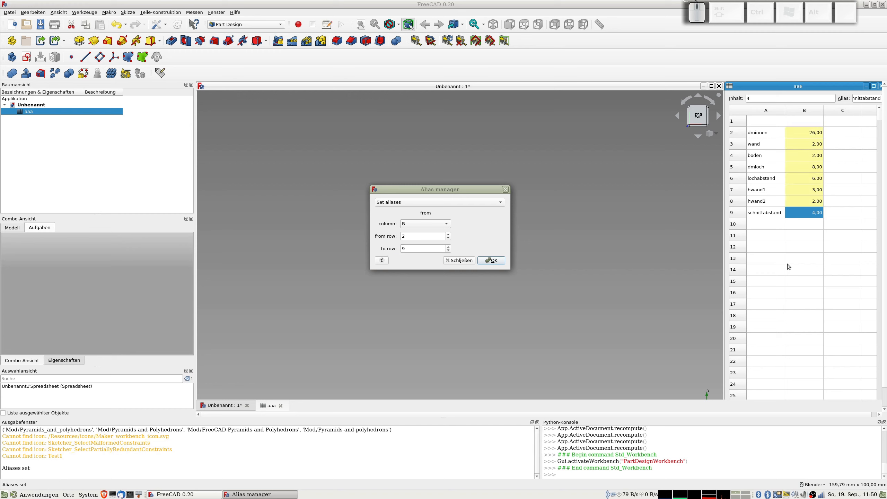
Step: Check the alias of cell B2 in its cell properties without changing it, and close the Alias manager
{"action": "left_click", "coordinate": [813, 233]}
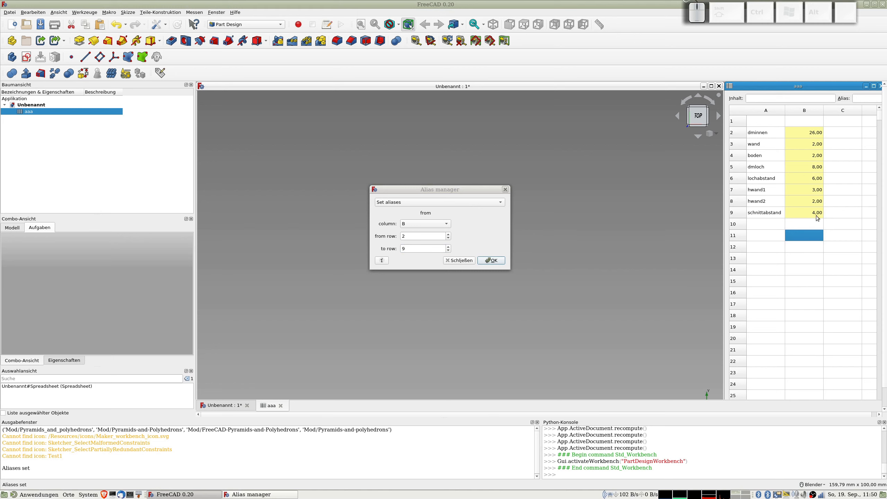
{"action": "left_click", "coordinate": [814, 132]}
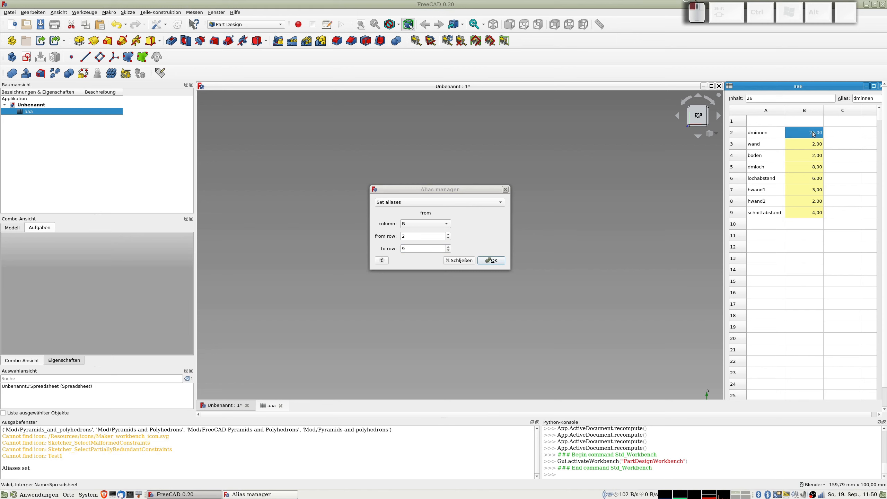
{"action": "right_click", "coordinate": [812, 132]}
{"action": "left_click", "coordinate": [832, 138]}
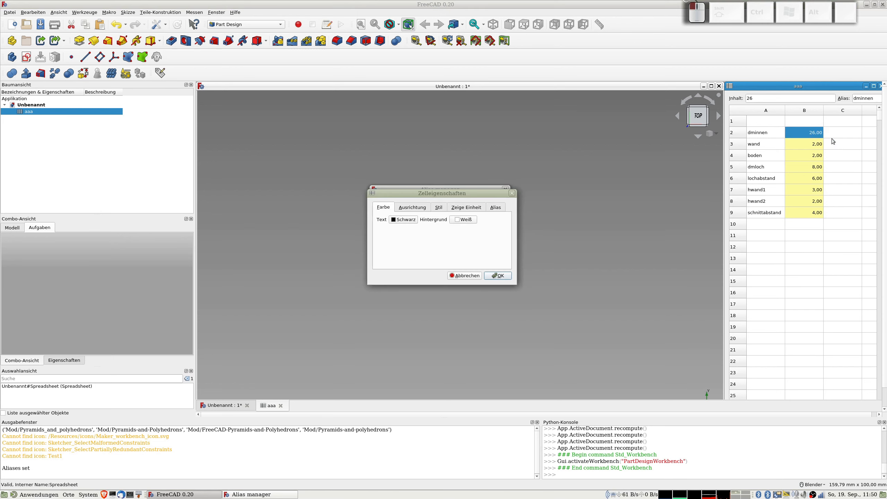
{"action": "left_click", "coordinate": [499, 208]}
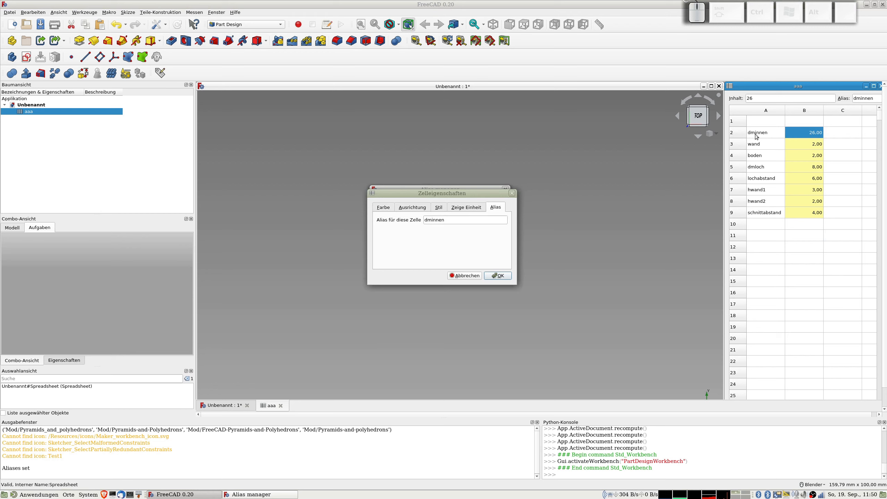
{"action": "left_click", "coordinate": [472, 276]}
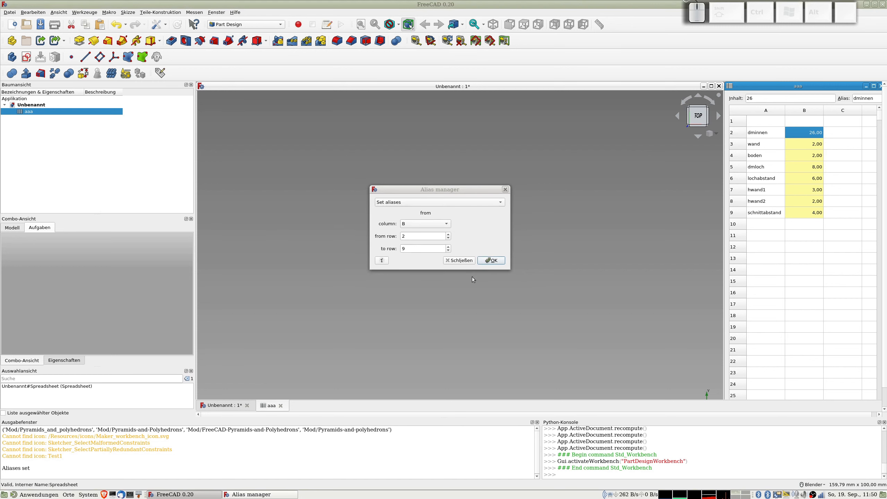
{"action": "left_click", "coordinate": [460, 260]}
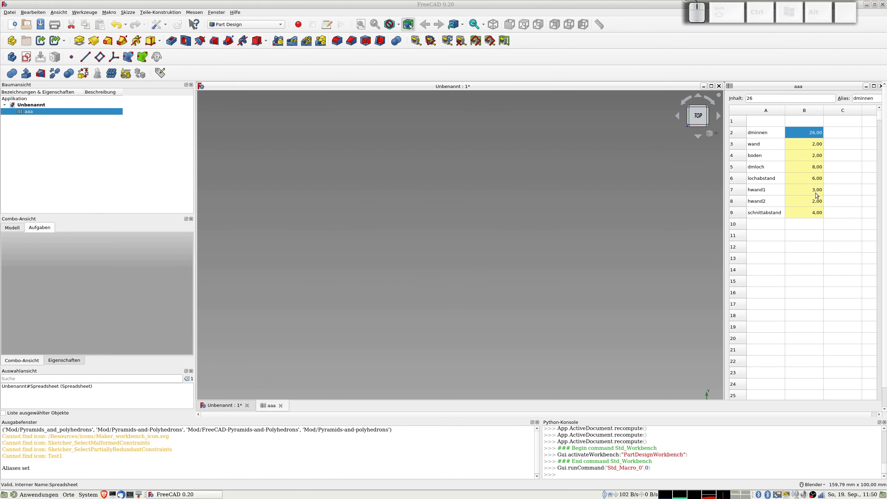
{"action": "left_click", "coordinate": [810, 244]}
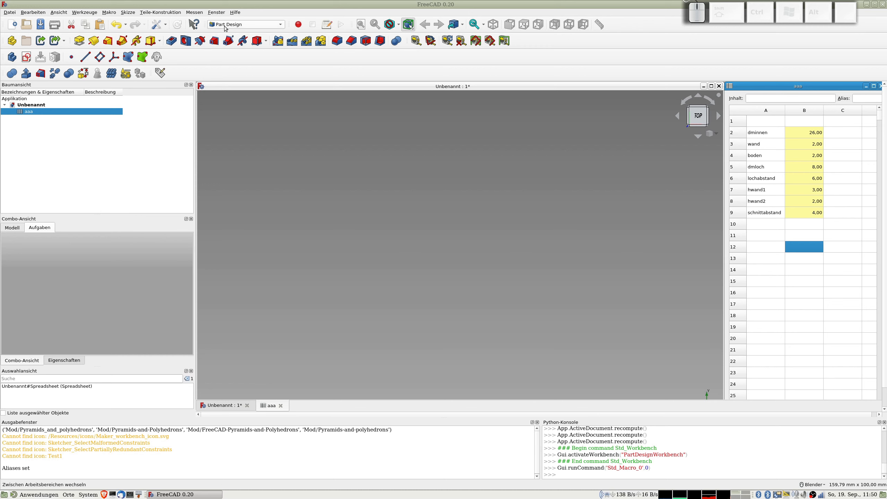
Step: Create a new body in the 3D document and rename it "Teil1"
{"action": "left_click", "coordinate": [220, 406]}
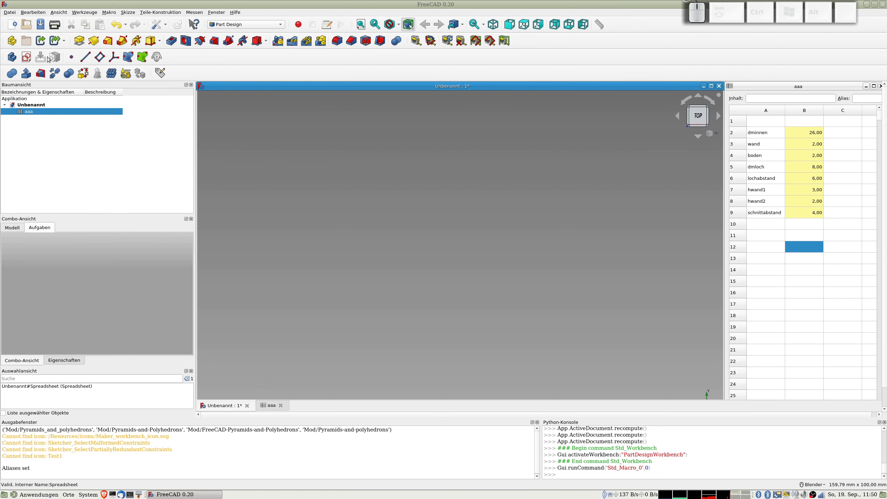
{"action": "left_click", "coordinate": [13, 57]}
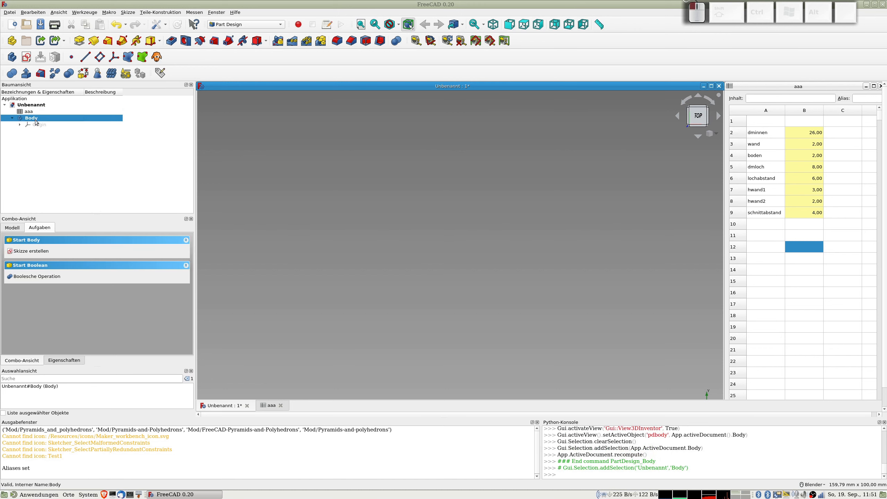
{"action": "key", "text": "F2"}
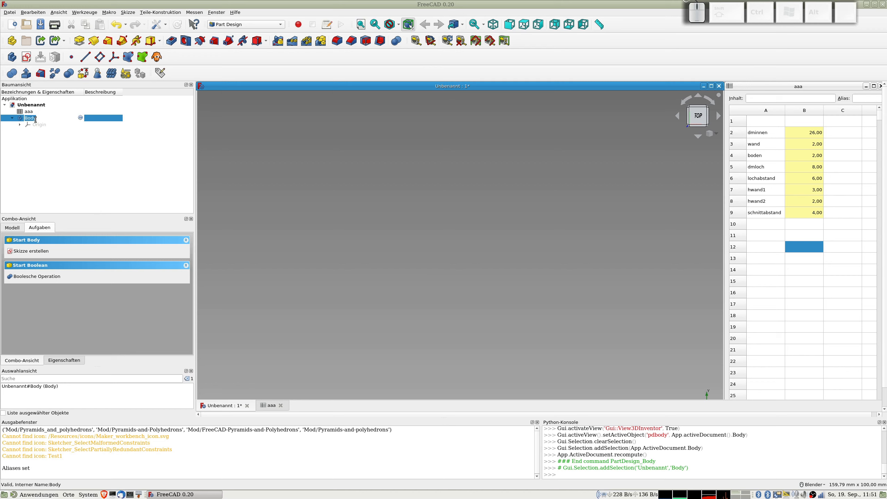
{"action": "type", "text": "Teil1"}
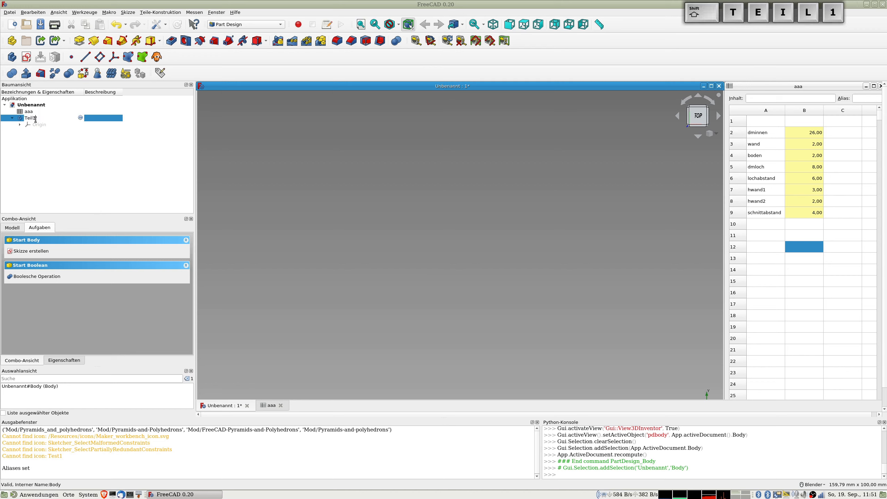
{"action": "key", "text": "Return"}
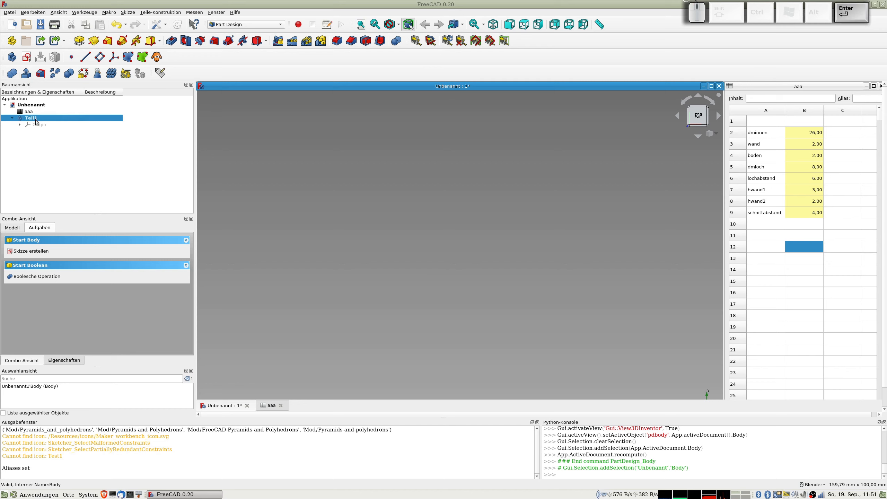
Step: Create a new sketch on the XY plane of the Teil1 body
{"action": "left_click", "coordinate": [27, 57]}
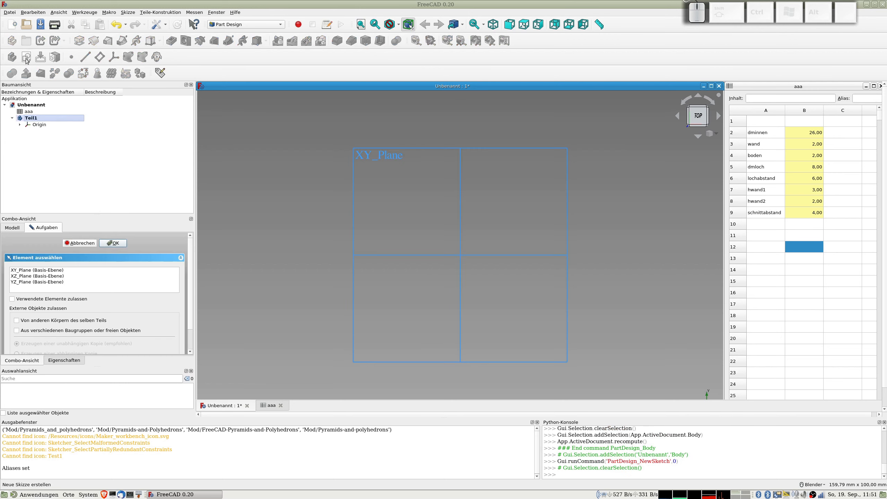
{"action": "left_click", "coordinate": [32, 275]}
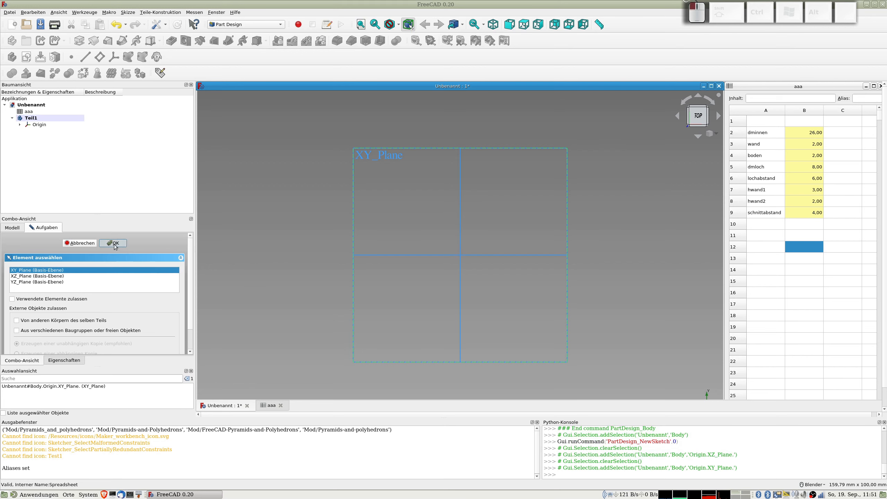
{"action": "left_click", "coordinate": [114, 244]}
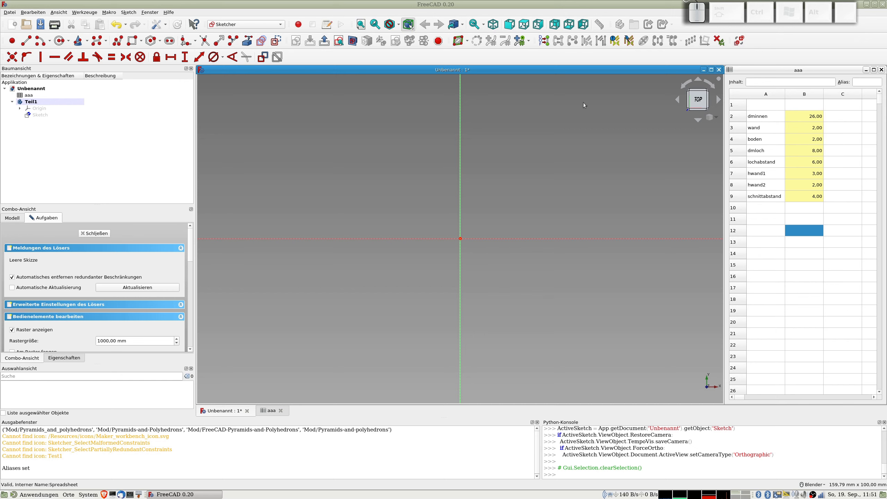
Step: Sketch a circle centred on the origin, about 34 mm in diameter
{"action": "left_click", "coordinate": [58, 41]}
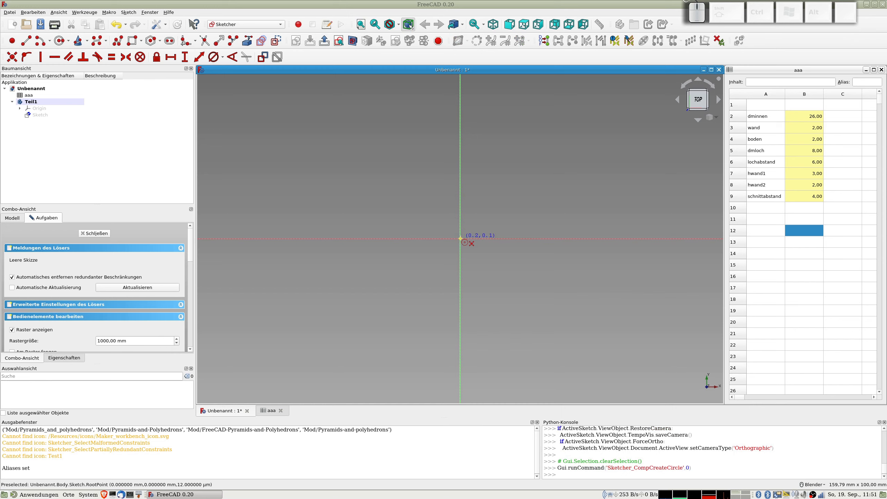
{"action": "left_click", "coordinate": [460, 239]}
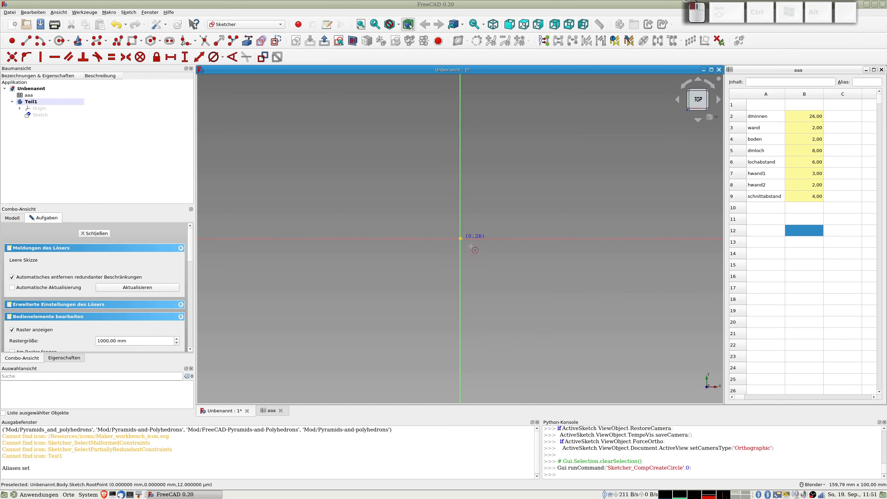
{"action": "left_click", "coordinate": [502, 275]}
Step: Constrain the circle's diameter with the formula <<aaa>>.dminnen and place its dimension label diagonally outside the circle at the upper right
{"action": "left_click", "coordinate": [510, 261]}
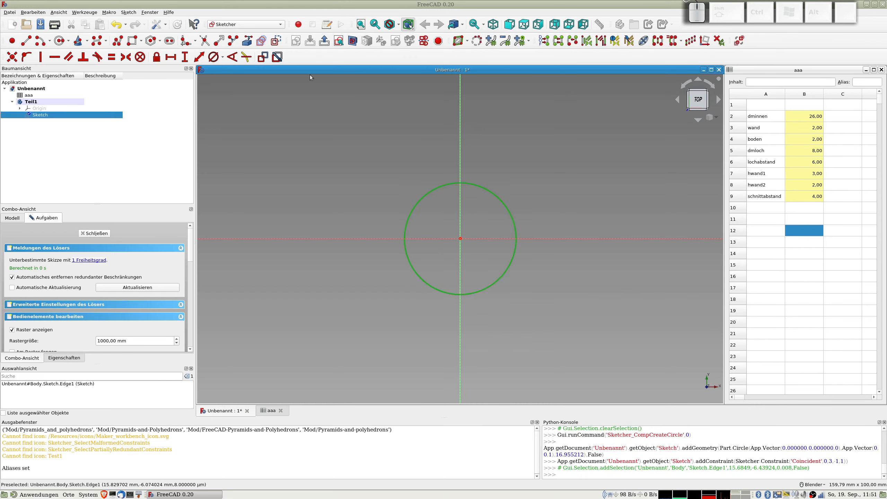
{"action": "left_click", "coordinate": [217, 58]}
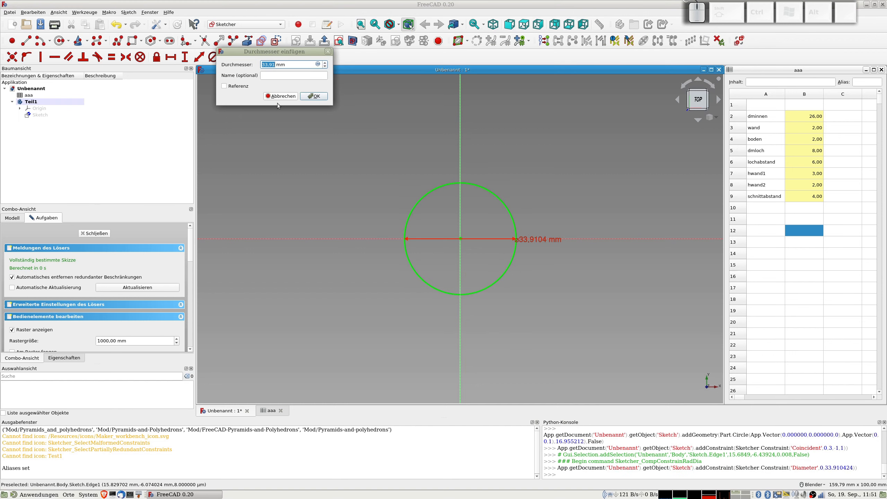
{"action": "left_click", "coordinate": [318, 65]}
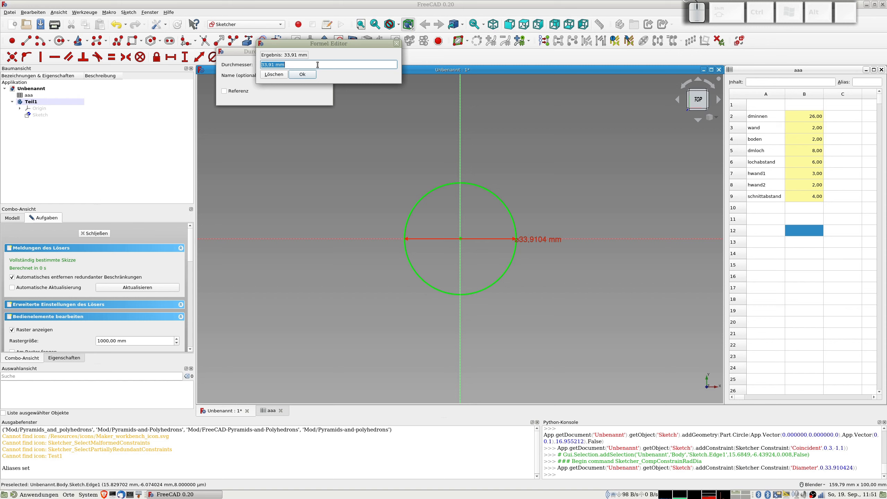
{"action": "type", "text": "aaa"}
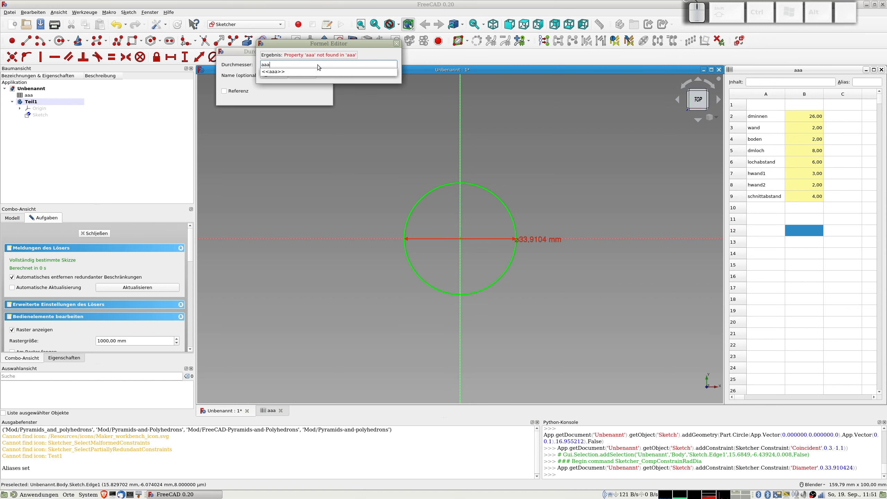
{"action": "type", "text": ".dminne"}
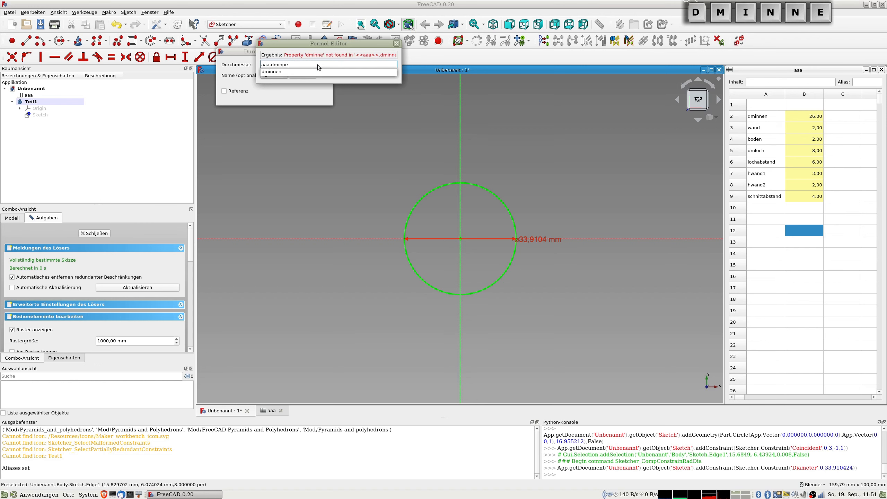
{"action": "key", "text": "BackSpace"}
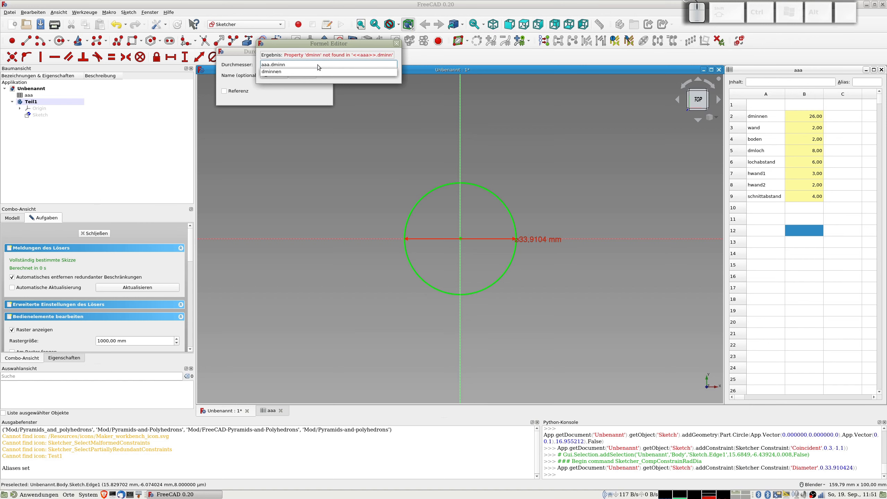
{"action": "key", "text": "Down"}
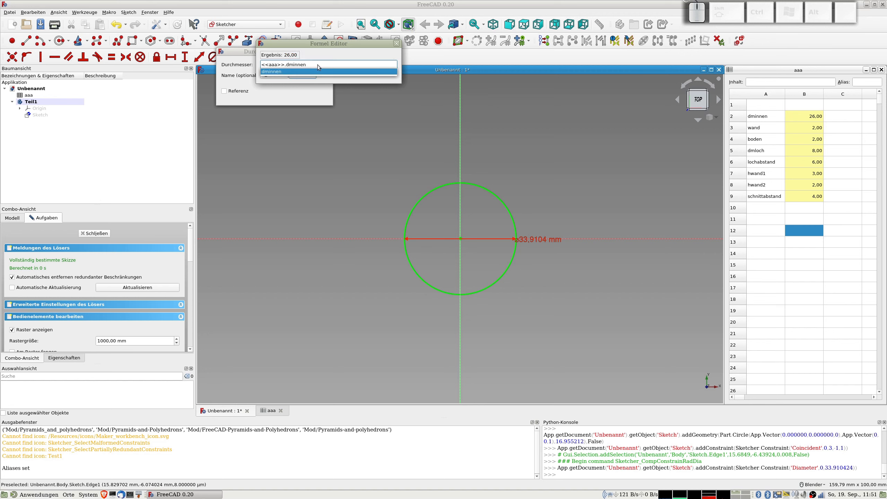
{"action": "key", "text": "Return"}
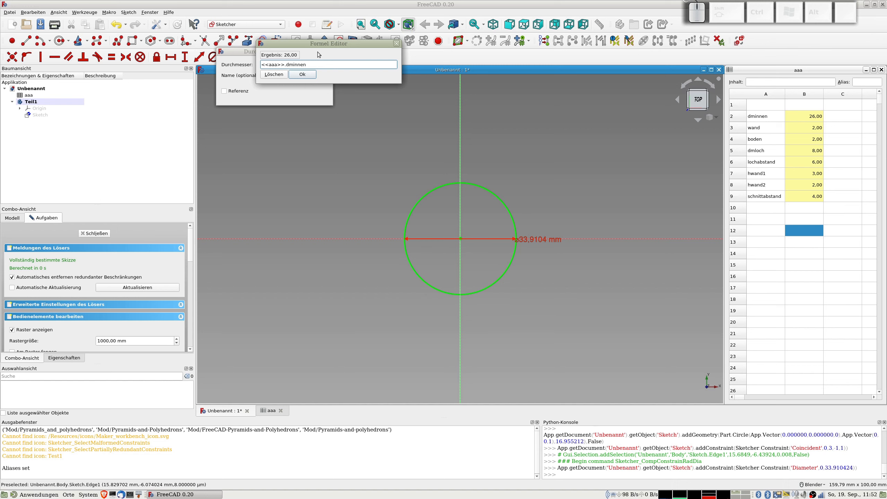
{"action": "key", "text": "Return"}
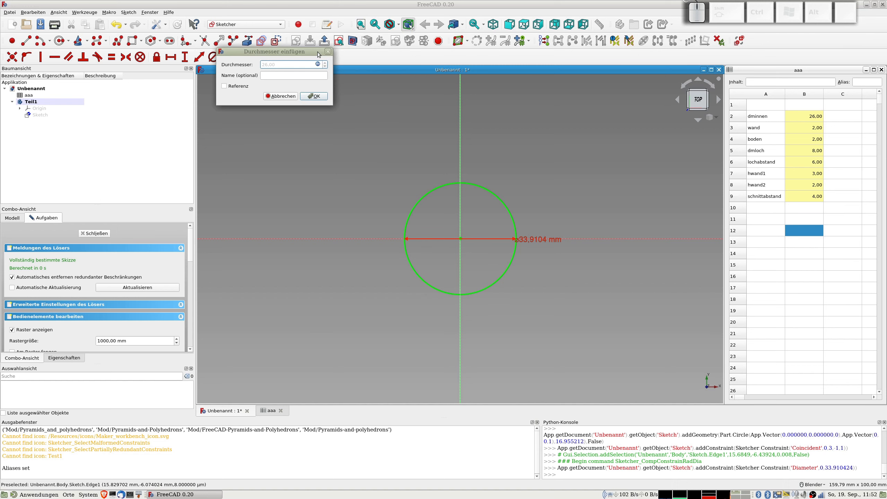
{"action": "key", "text": "Tab"}
{"action": "key", "text": "Tab"}
{"action": "key", "text": "Tab"}
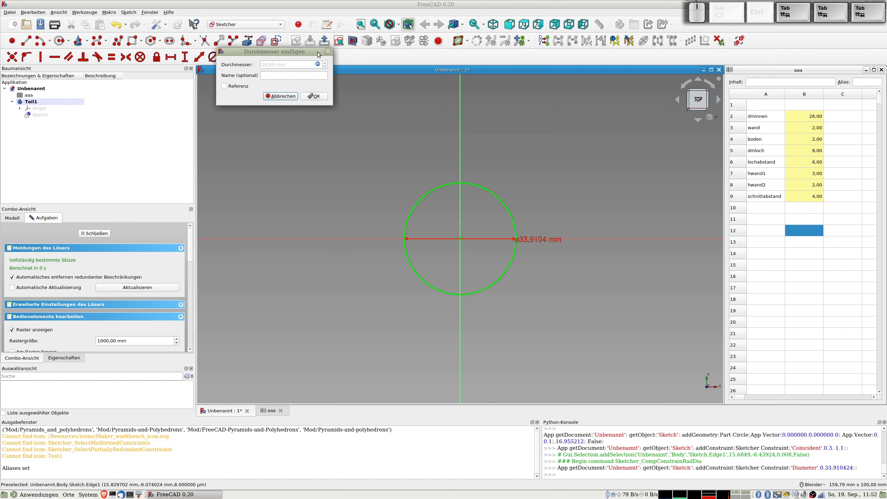
{"action": "key", "text": "Tab"}
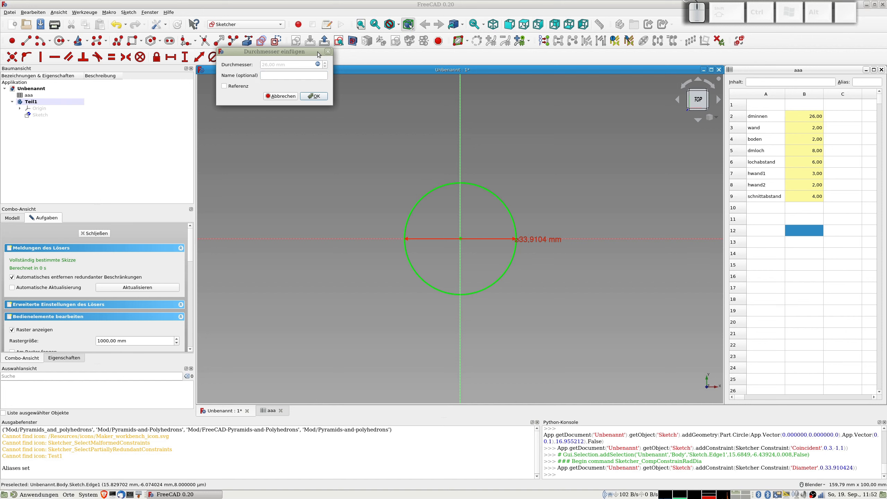
{"action": "key", "text": "Return"}
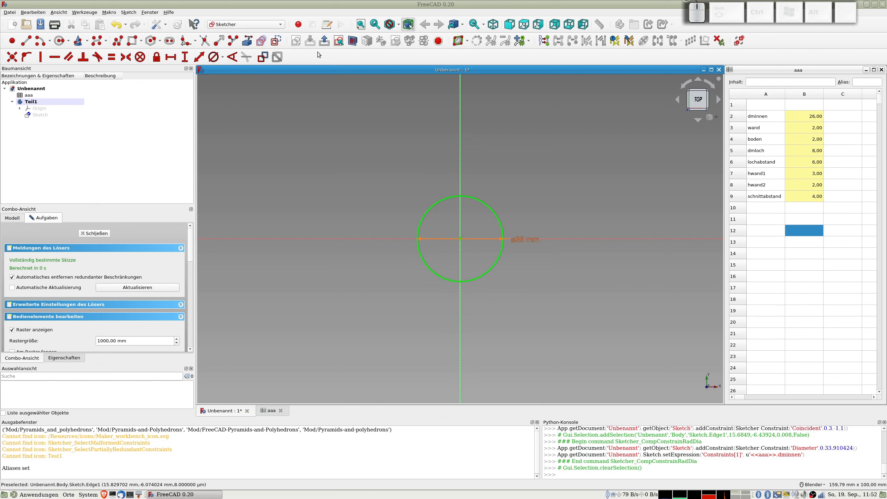
{"action": "left_click_drag", "start_coordinate": [531, 242], "coordinate": [522, 200]}
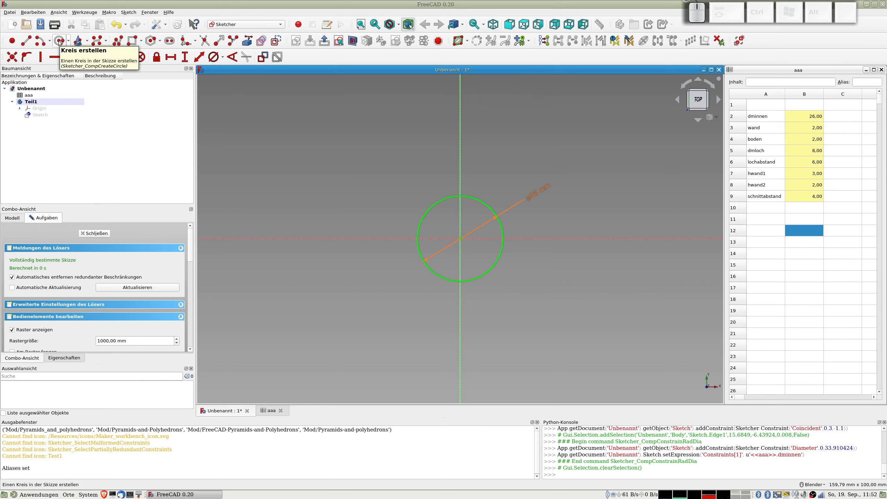
Step: Sketch a second circle centred on the origin around the existing one, about 34 mm in diameter
{"action": "left_click", "coordinate": [60, 42]}
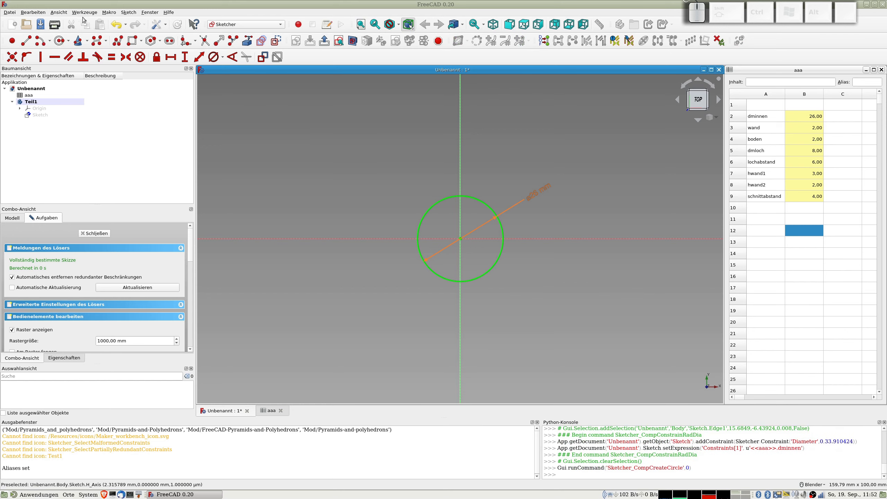
{"action": "left_click", "coordinate": [461, 239]}
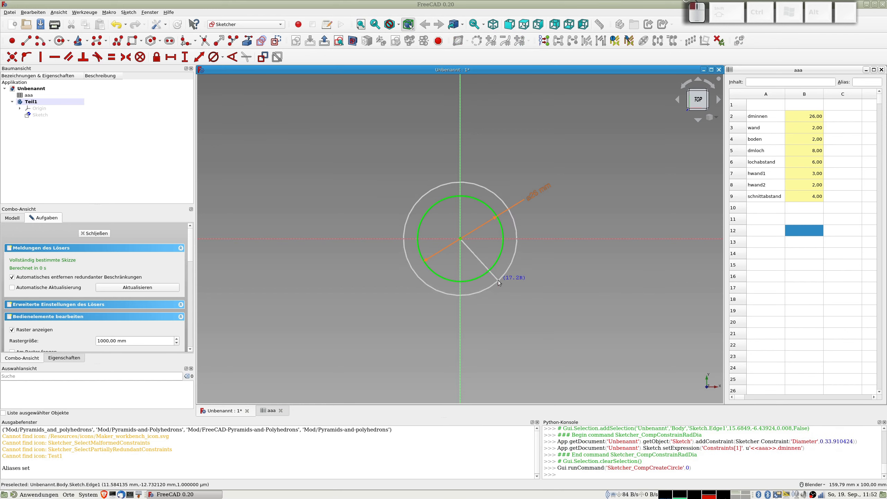
{"action": "left_click", "coordinate": [499, 281]}
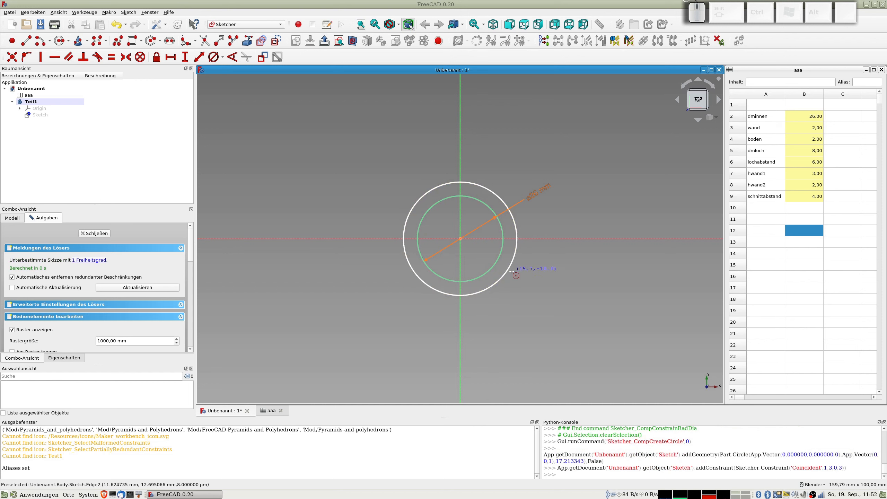
Step: Constrain the outer circle's diameter with the formula <<aaa>>.dminnen+2*aaa.wand
{"action": "left_click", "coordinate": [516, 253]}
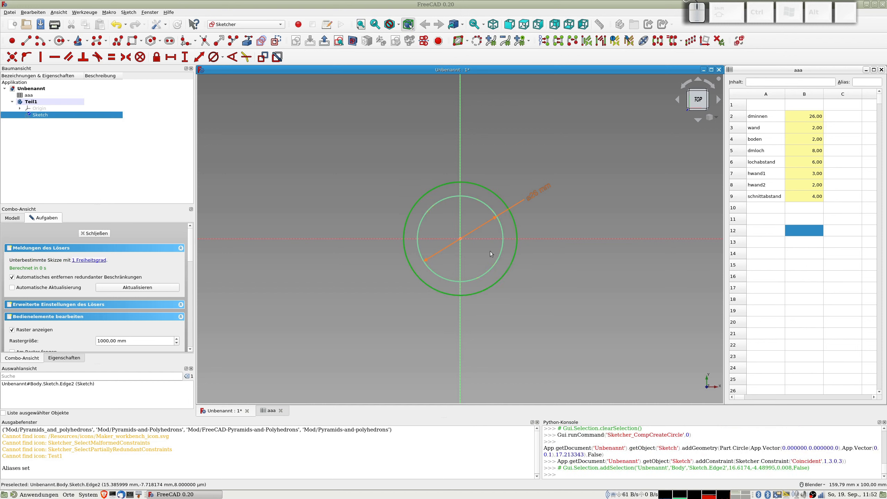
{"action": "left_click", "coordinate": [213, 57]}
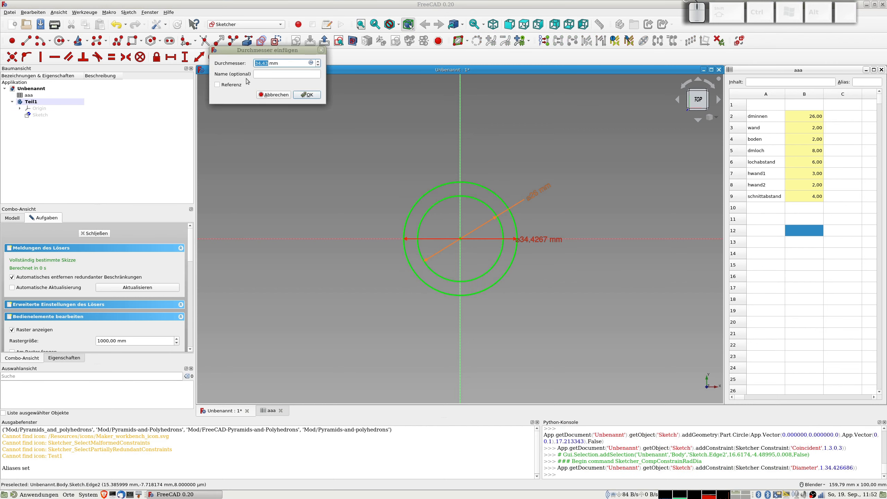
{"action": "left_click", "coordinate": [310, 65]}
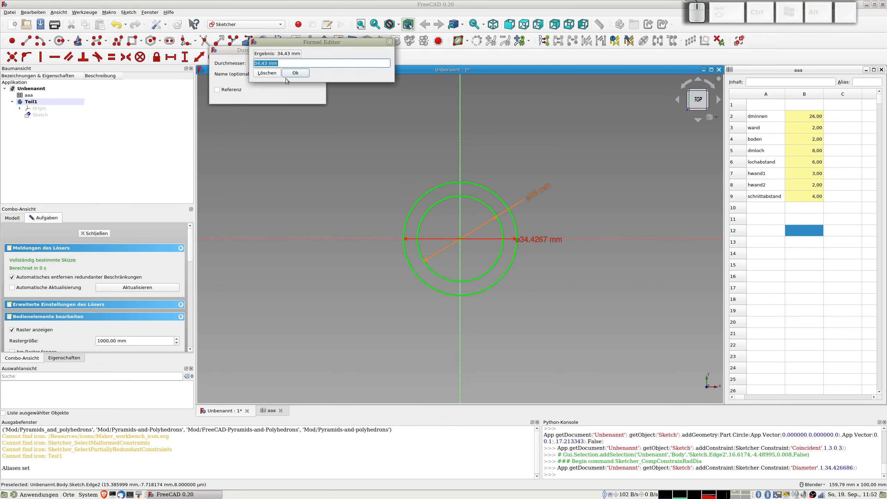
{"action": "type", "text": "aaa"}
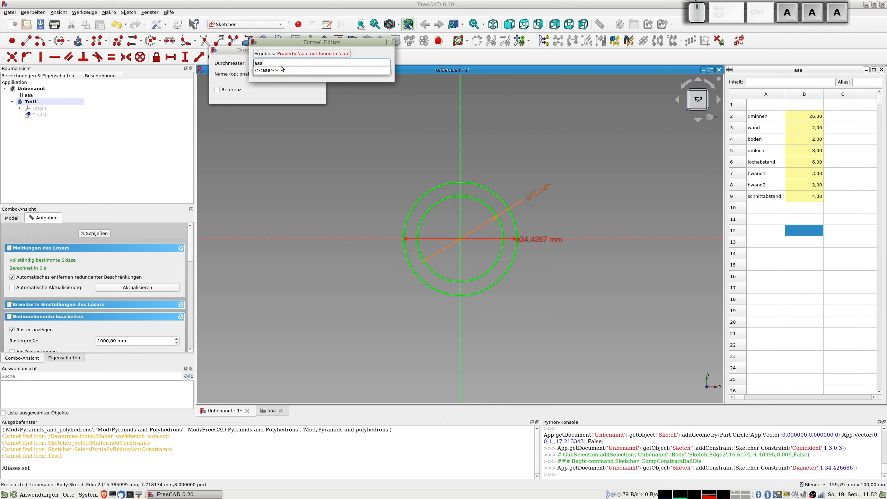
{"action": "type", "text": ">>.dm"}
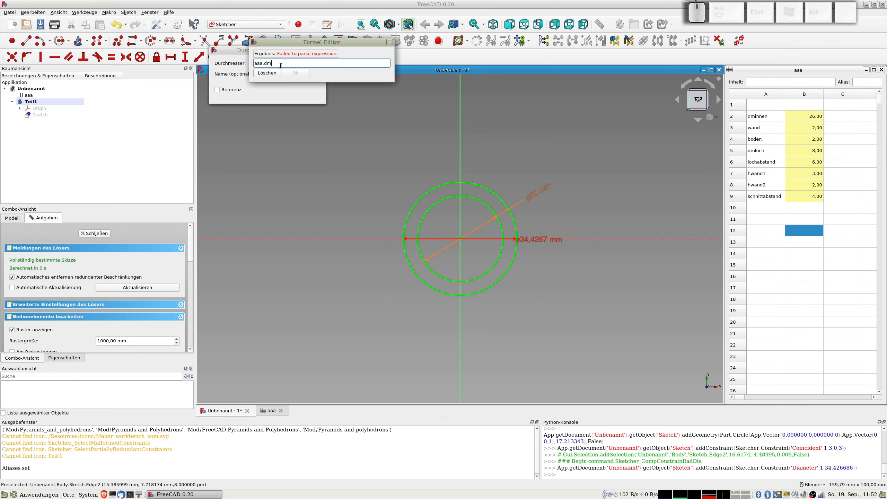
{"action": "type", "text": "i"}
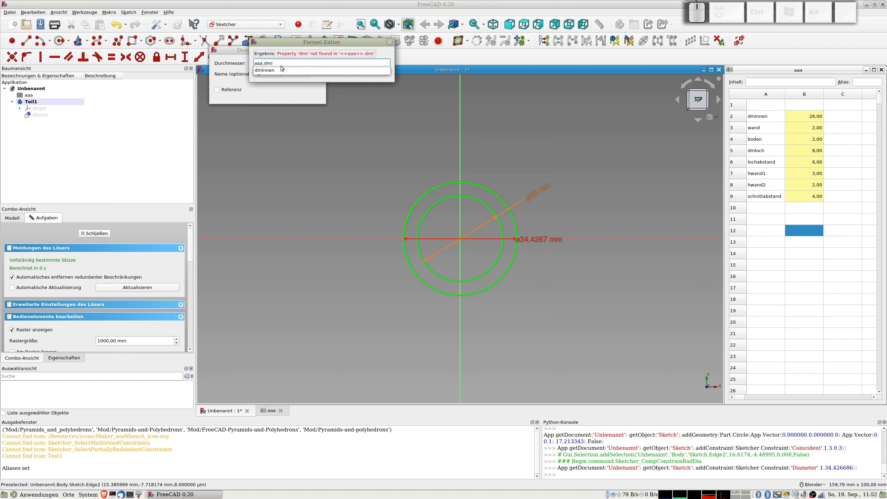
{"action": "key", "text": "Down"}
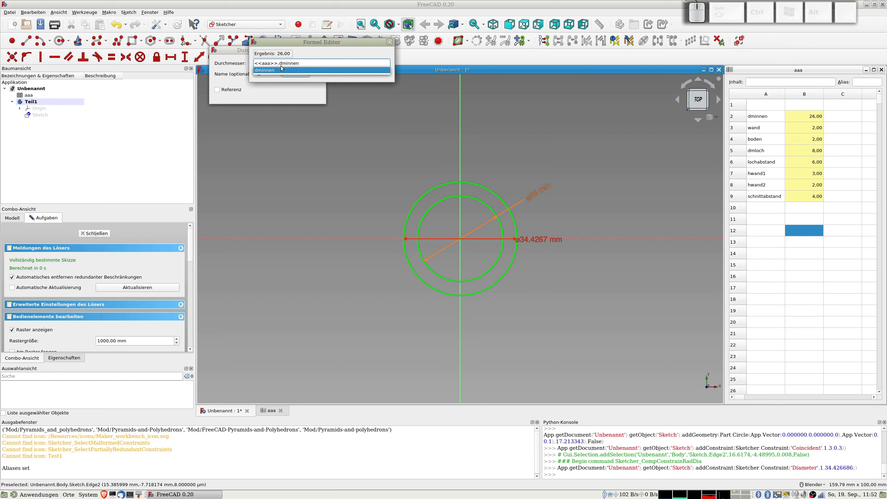
{"action": "key", "text": "Return"}
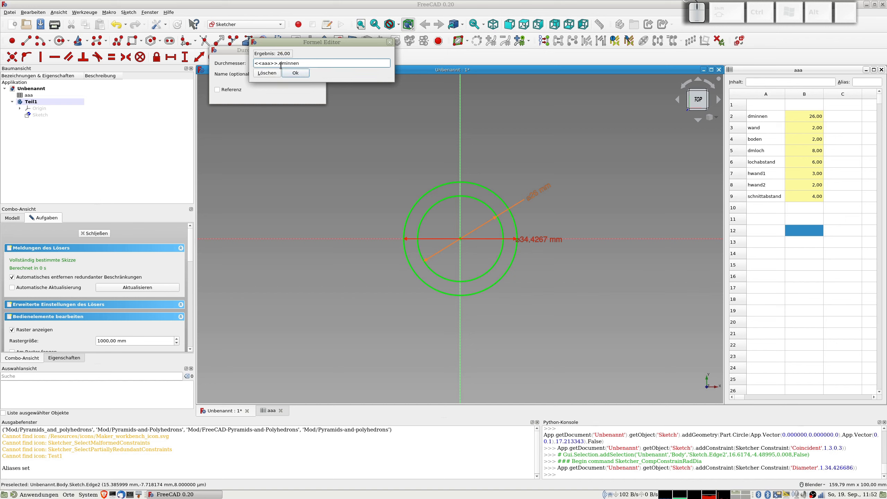
{"action": "type", "text": "+"}
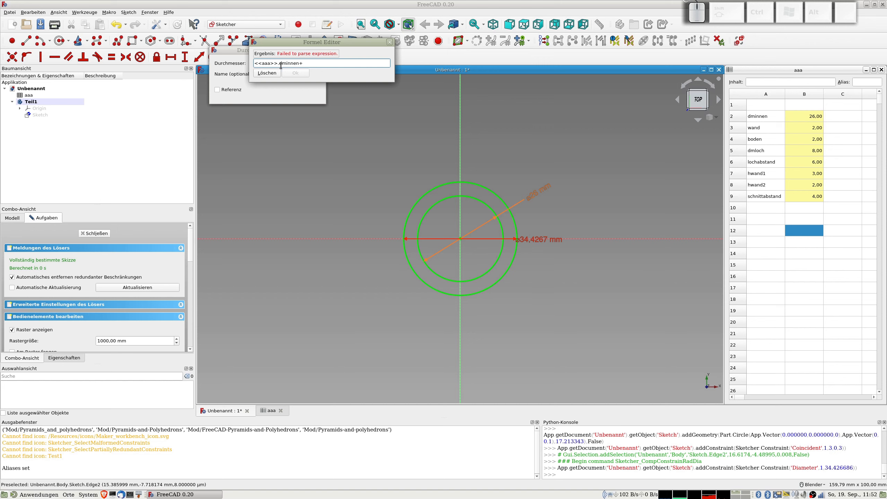
{"action": "type", "text": "2*"}
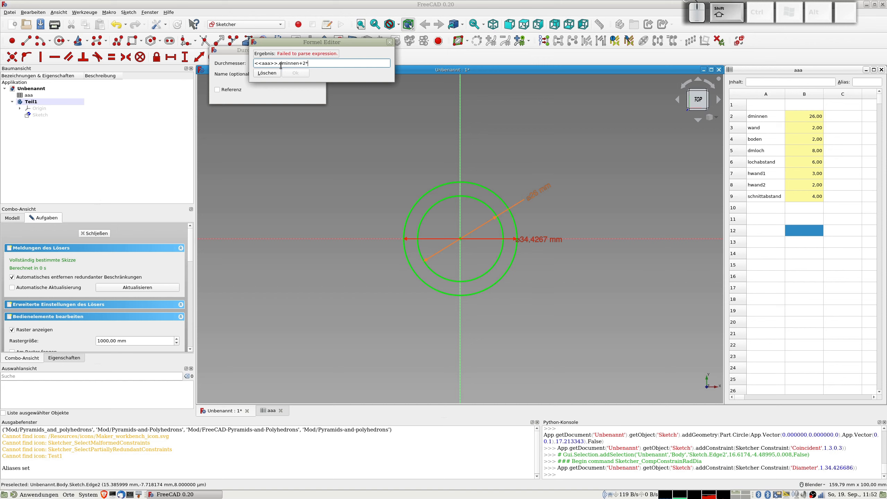
{"action": "type", "text": "aaa."}
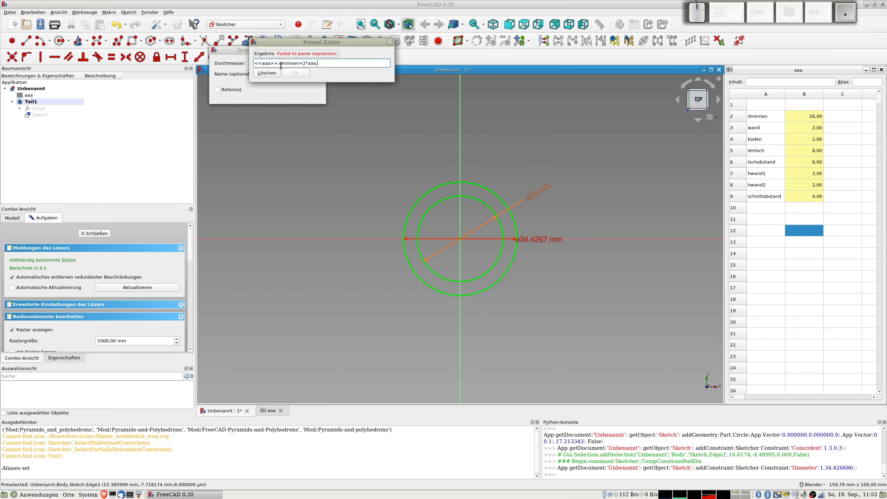
{"action": "type", "text": "wan"}
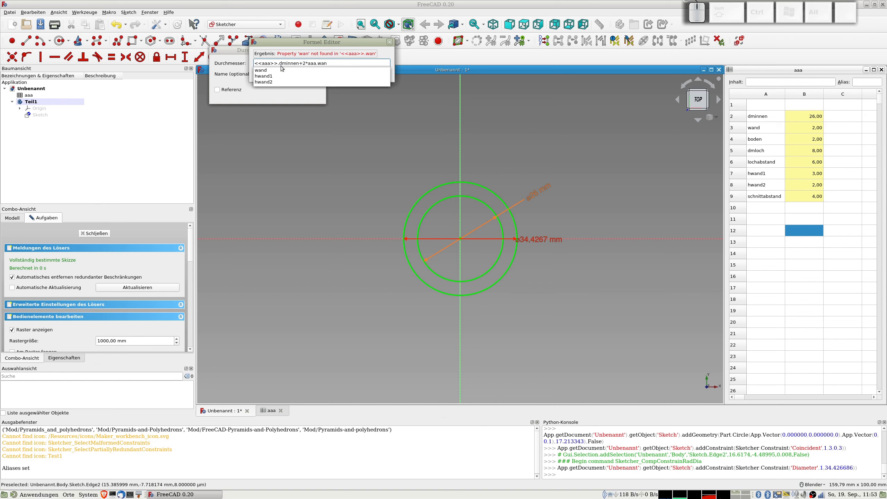
{"action": "type", "text": "d"}
{"action": "key", "text": "Return"}
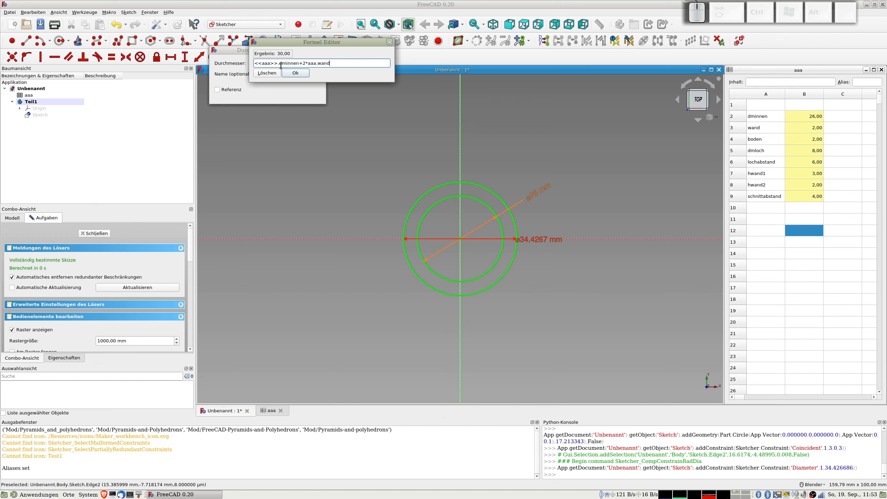
{"action": "key", "text": "Return"}
{"action": "key", "text": "Tab"}
{"action": "key", "text": "Tab"}
{"action": "key", "text": "Tab"}
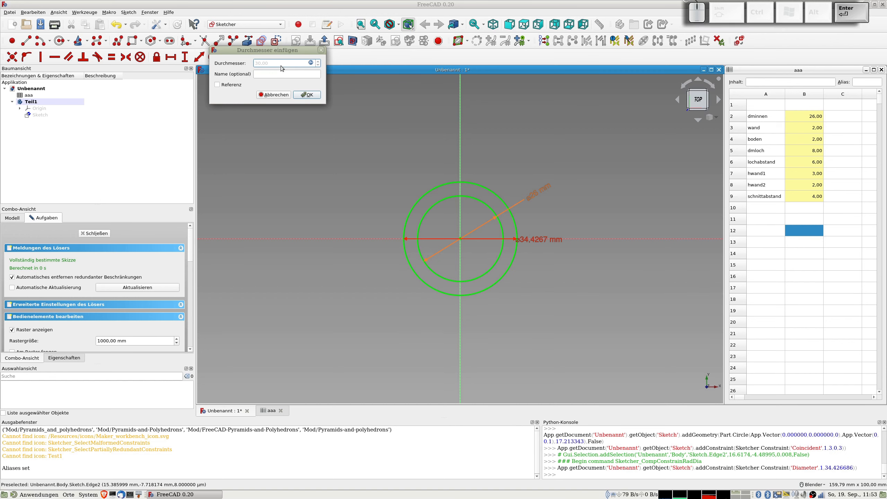
{"action": "key", "text": "Return"}
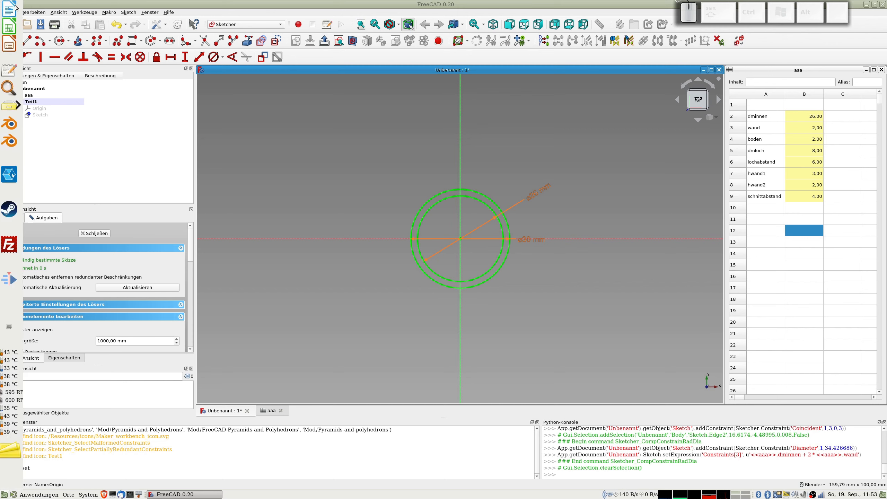
Step: Sketch a circle about 4 mm in diameter inside the inner circle, left of the origin, and constrain its centre onto the horizontal axis
{"action": "left_click", "coordinate": [60, 41]}
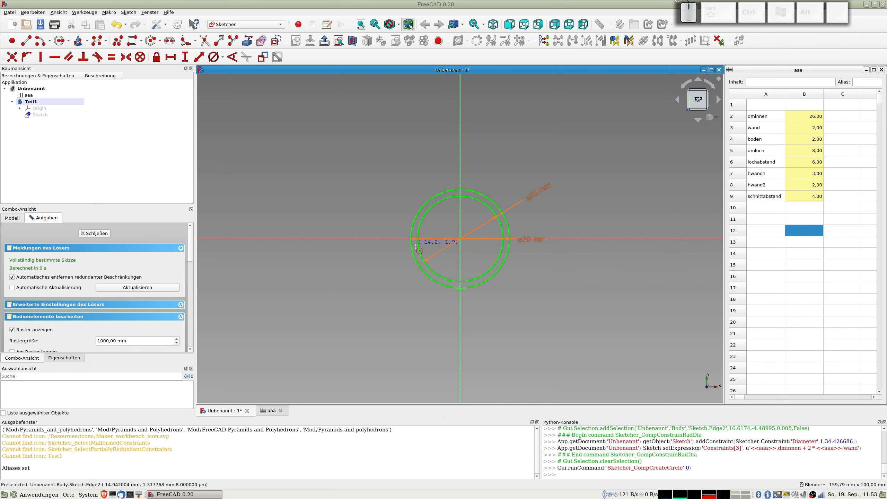
{"action": "left_click", "coordinate": [436, 229]}
{"action": "left_click", "coordinate": [436, 235]}
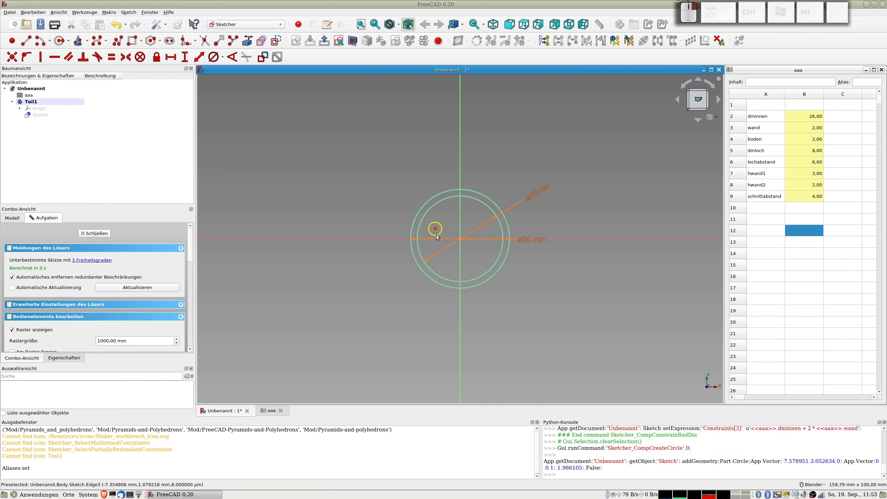
{"action": "left_click", "coordinate": [435, 235]}
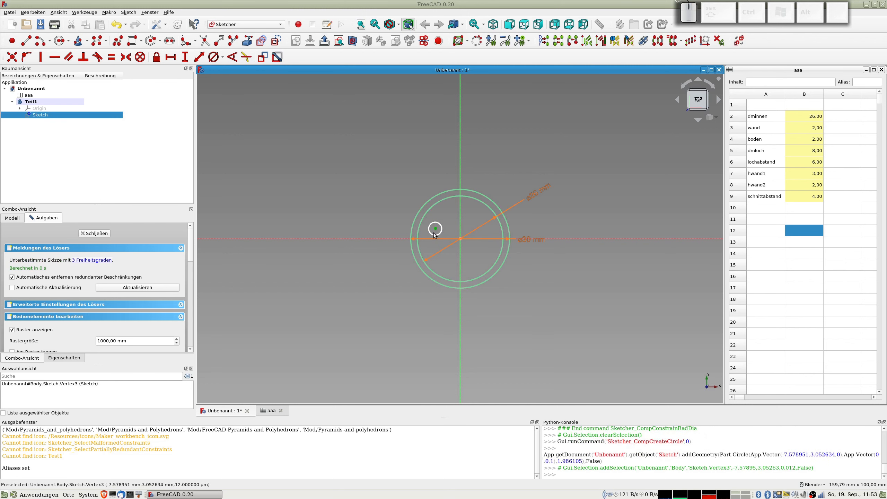
{"action": "left_click", "coordinate": [399, 239]}
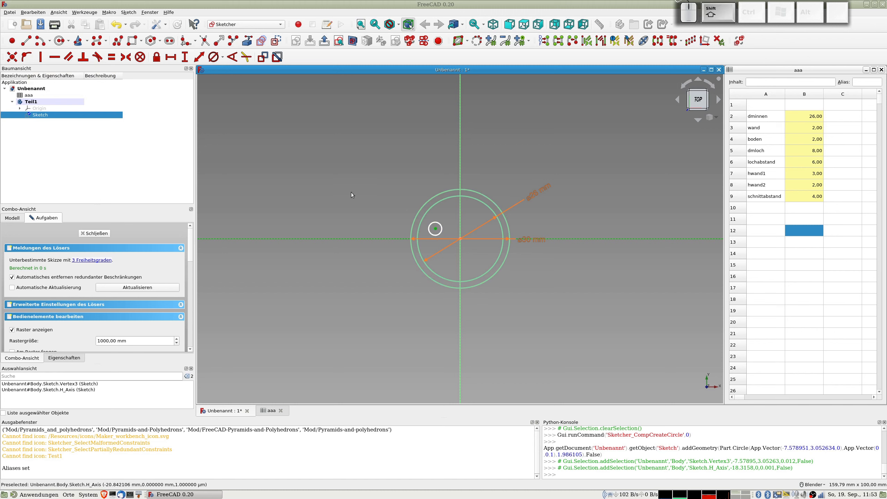
{"action": "key", "text": "shift+o"}
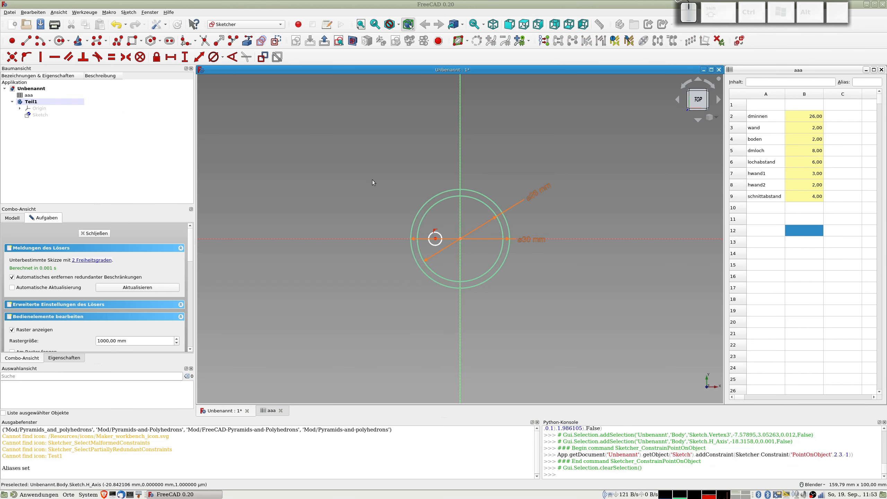
Step: Constrain the small hole circle's diameter with the formula aaa.dmloch
{"action": "left_click", "coordinate": [441, 244]}
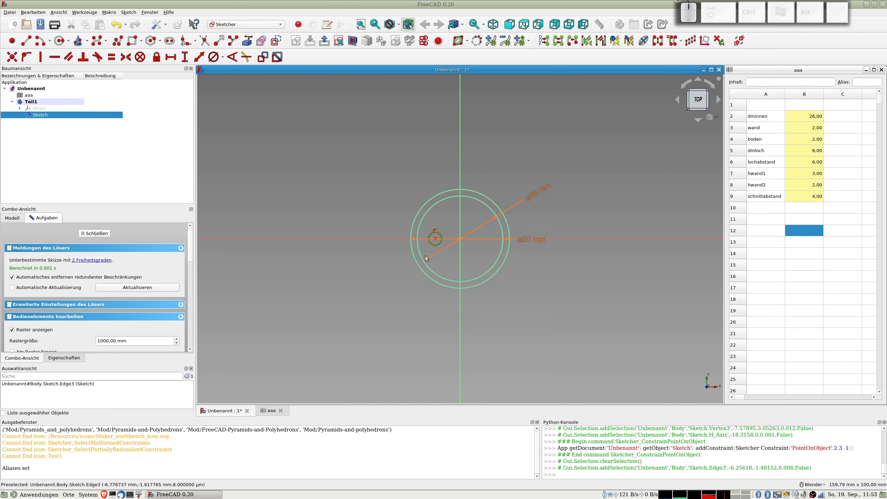
{"action": "left_click", "coordinate": [214, 56]}
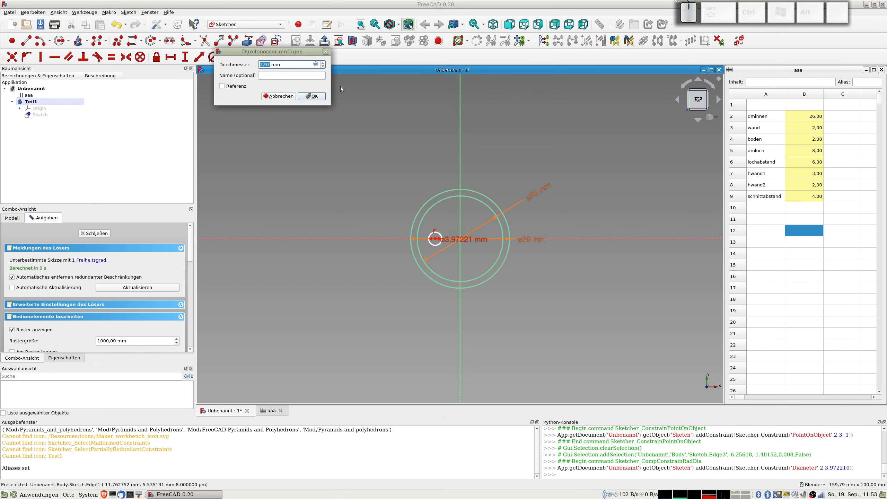
{"action": "left_click", "coordinate": [315, 64]}
{"action": "type", "text": "aaa"}
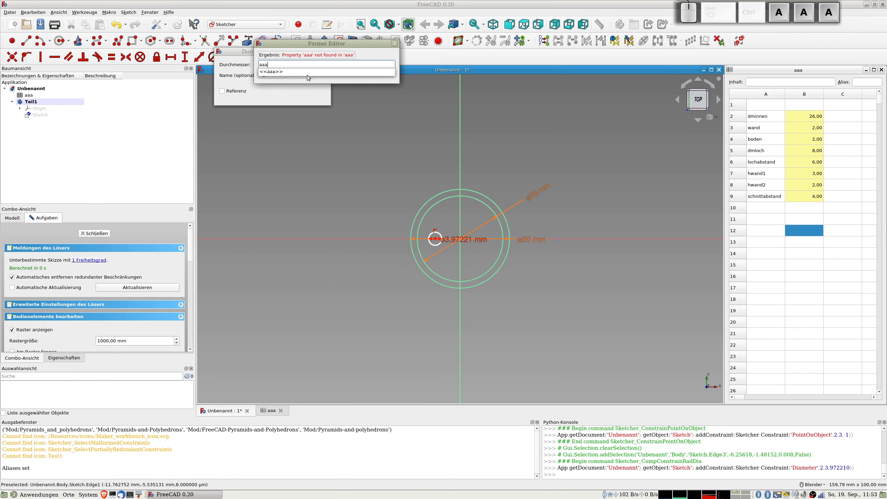
{"action": "type", "text": ".dmloch"}
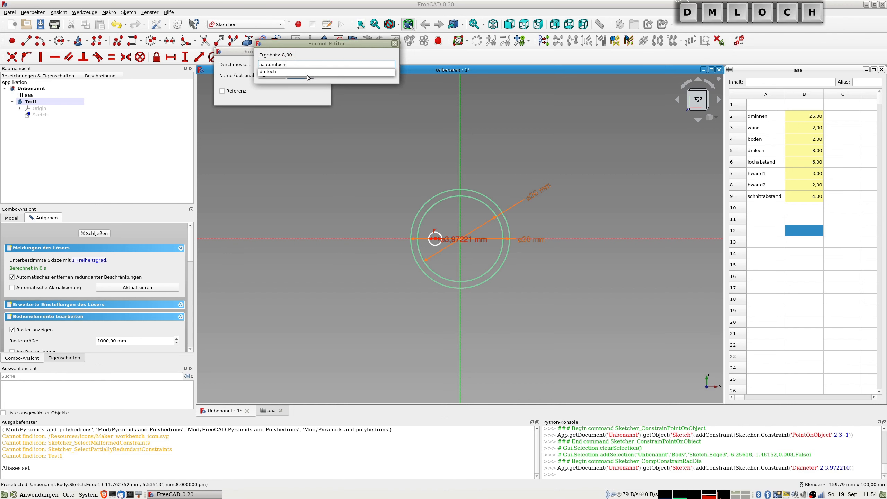
{"action": "key", "text": "Tab"}
{"action": "key", "text": "Tab"}
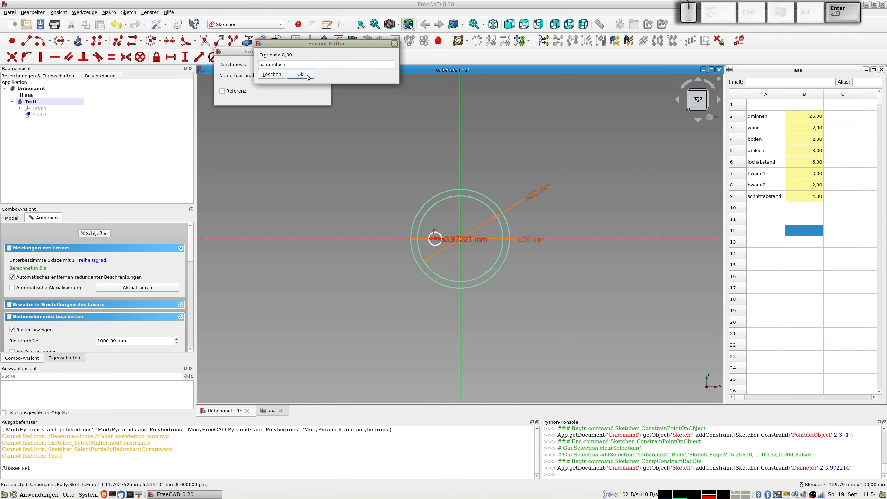
{"action": "left_click", "coordinate": [300, 74]}
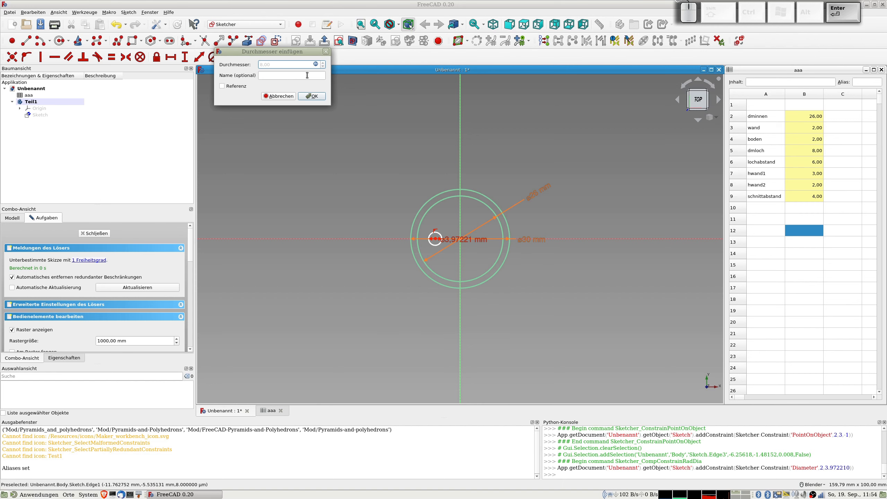
{"action": "key", "text": "Tab"}
{"action": "key", "text": "Tab"}
{"action": "key", "text": "Tab"}
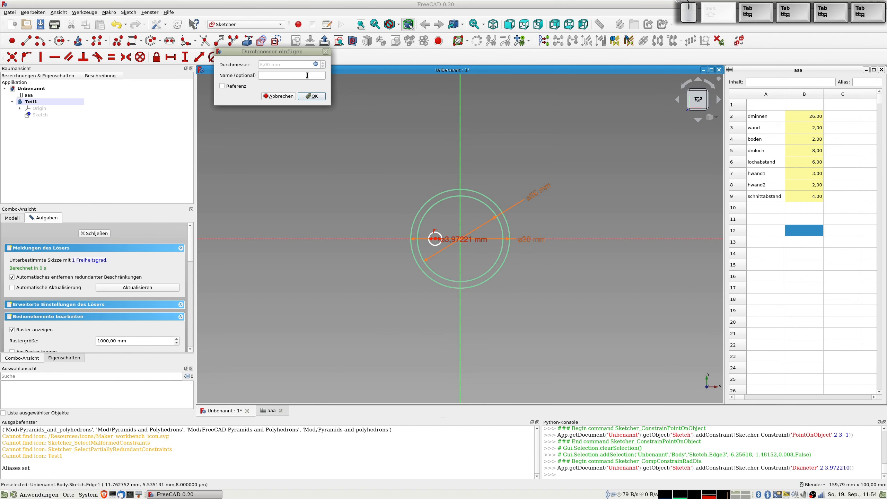
{"action": "key", "text": "Return"}
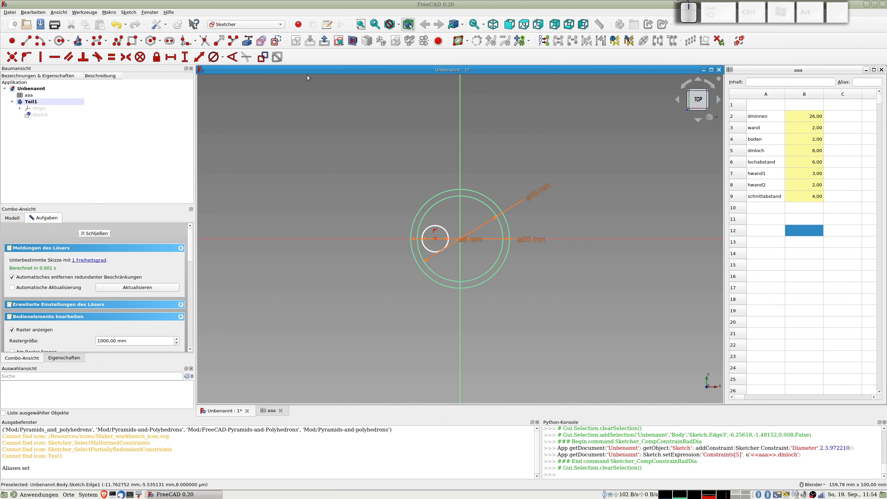
{"action": "scroll", "coordinate": [464, 250], "scroll_direction": "up", "scroll_amount": 5}
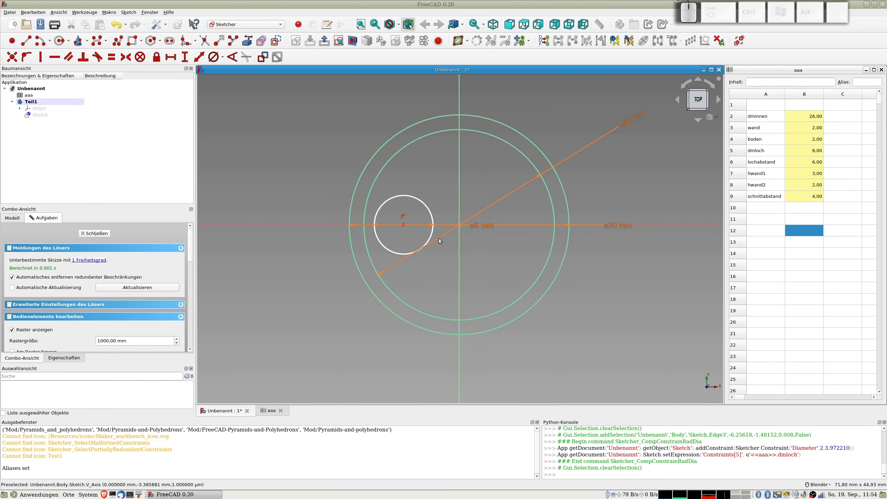
{"action": "left_click", "coordinate": [404, 226]}
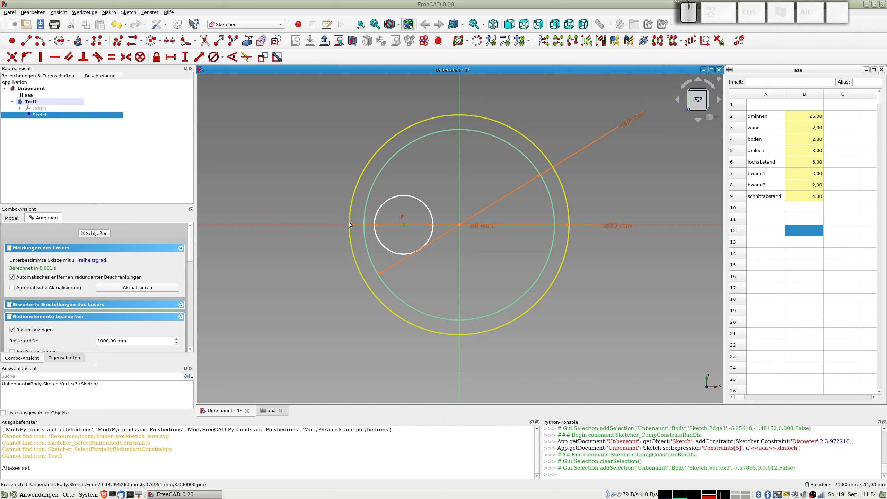
{"action": "right_click", "coordinate": [325, 256]}
{"action": "key", "text": "Escape"}
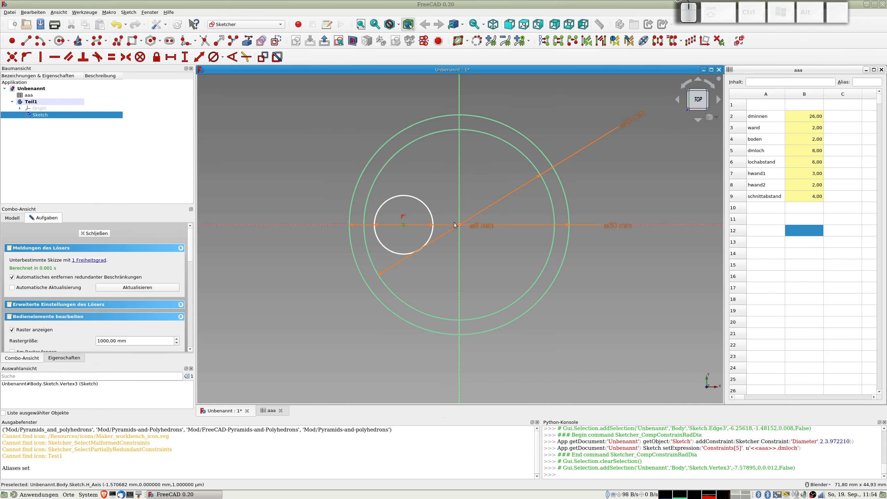
{"action": "left_click", "coordinate": [292, 180]}
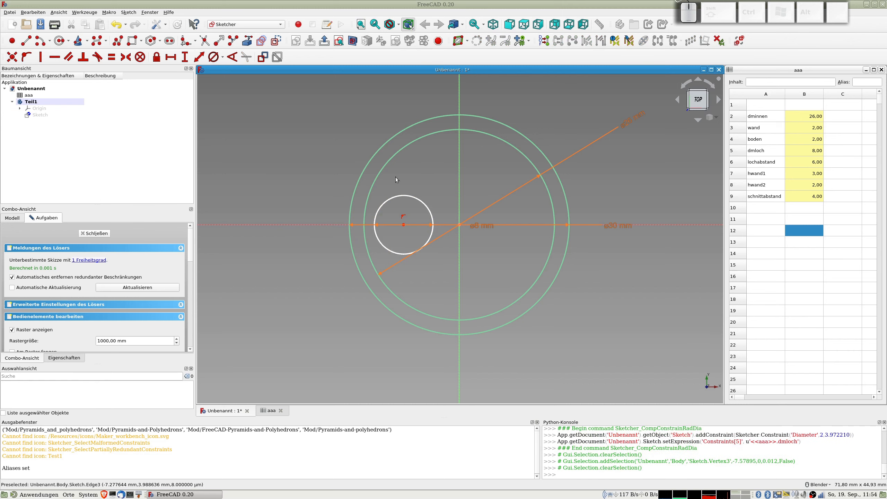
Step: Constrain the small hole centre's horizontal distance to the vertical axis with the formula aaa.dminnen/2-<<aaa>>.lochabstand, and move its dimension above the circles
{"action": "left_click", "coordinate": [404, 224]}
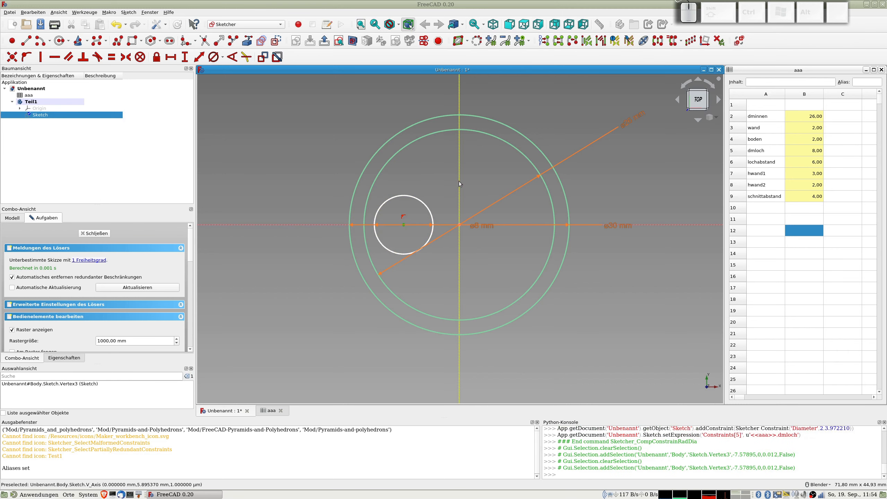
{"action": "left_click", "coordinate": [458, 181]}
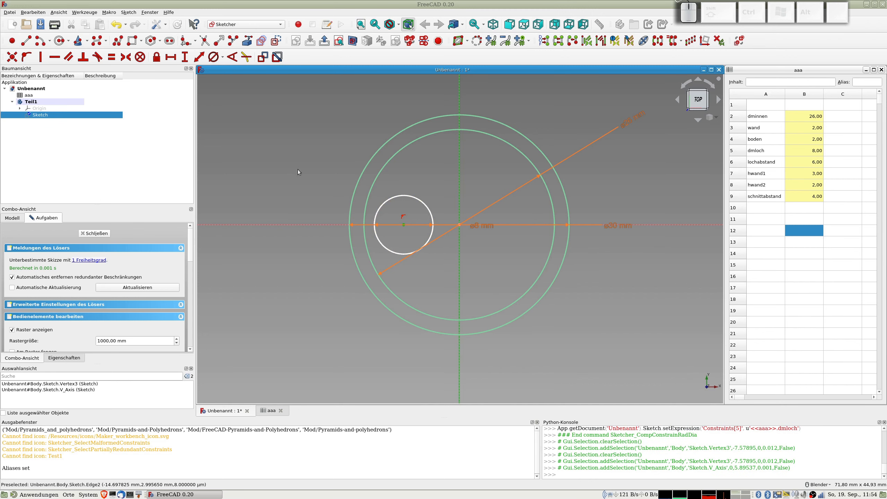
{"action": "key", "text": "shift"}
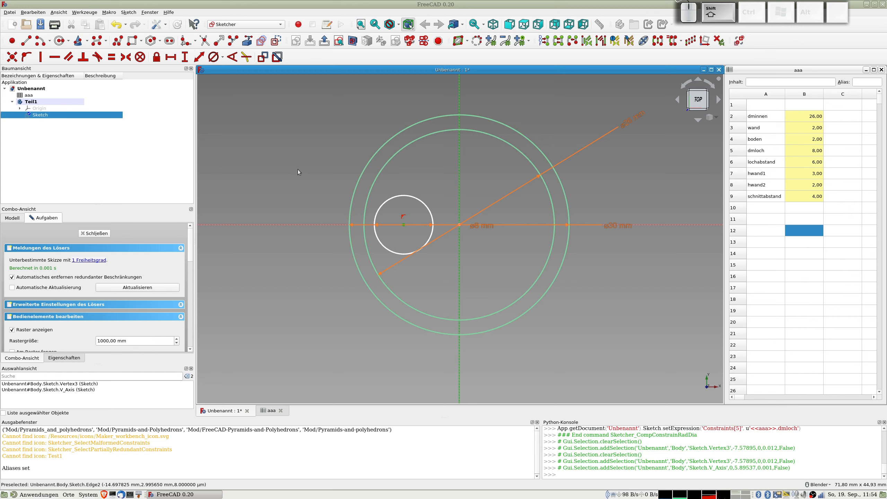
{"action": "key", "text": "l"}
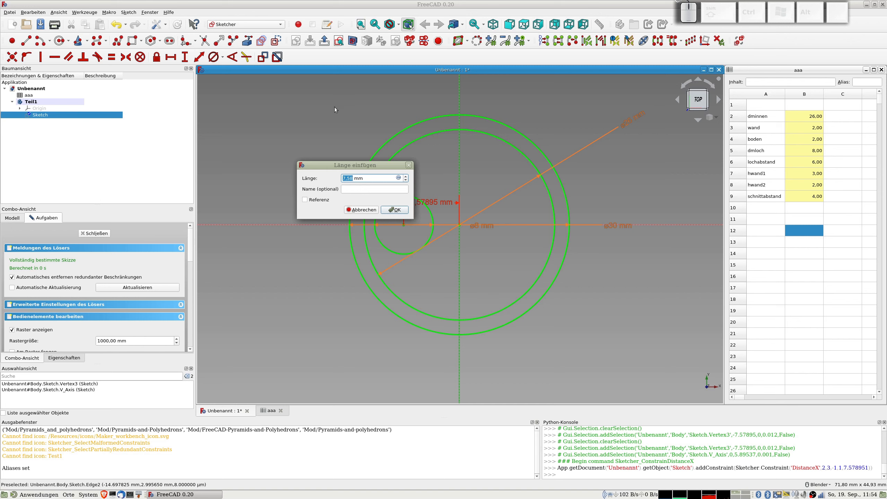
{"action": "left_click", "coordinate": [398, 177]}
{"action": "left_click", "coordinate": [398, 178]}
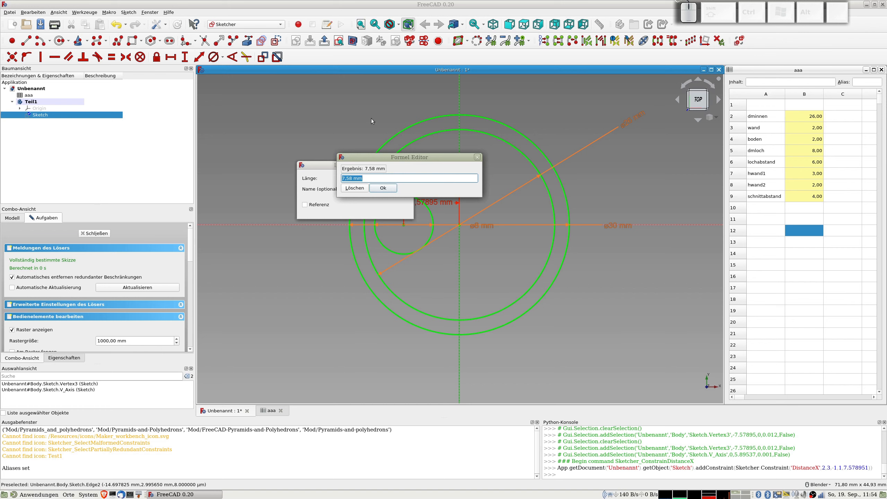
{"action": "type", "text": "aaa.dminnen"}
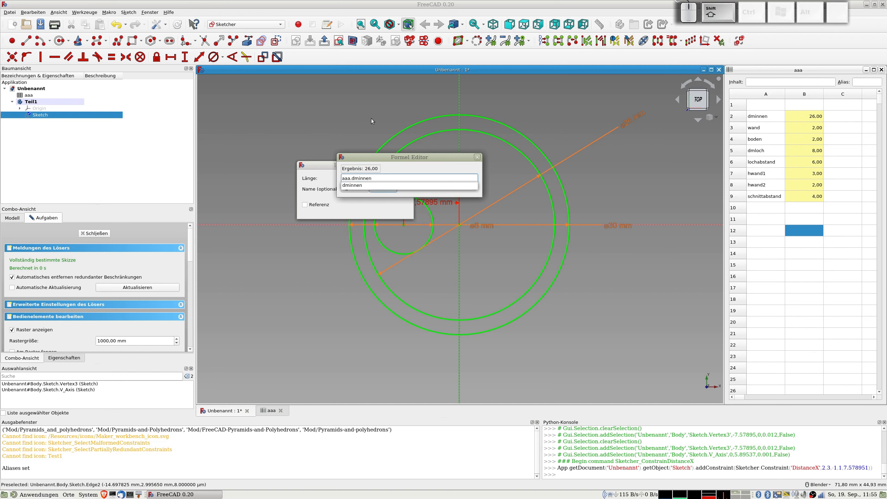
{"action": "type", "text": "/2"}
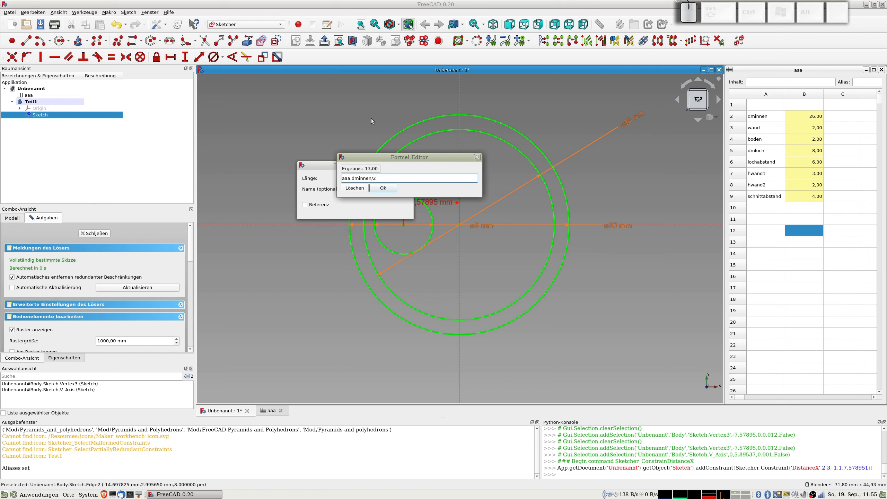
{"action": "type", "text": "-"}
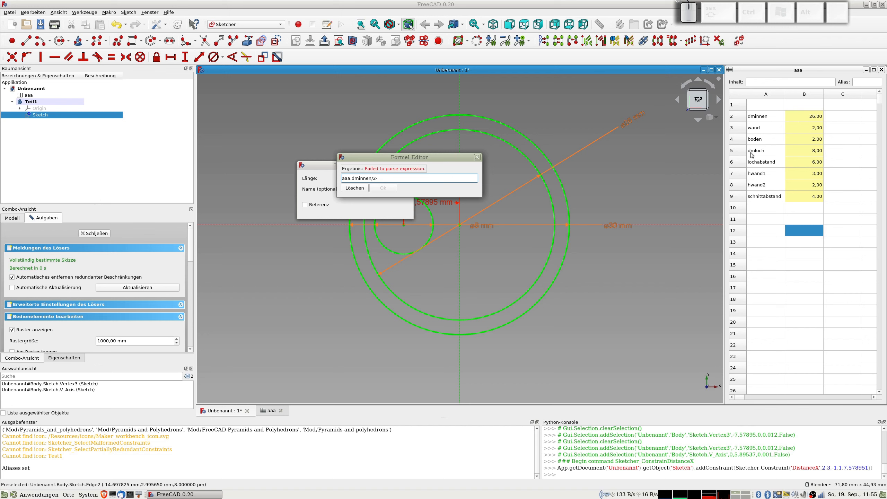
{"action": "type", "text": "aaa.loch"}
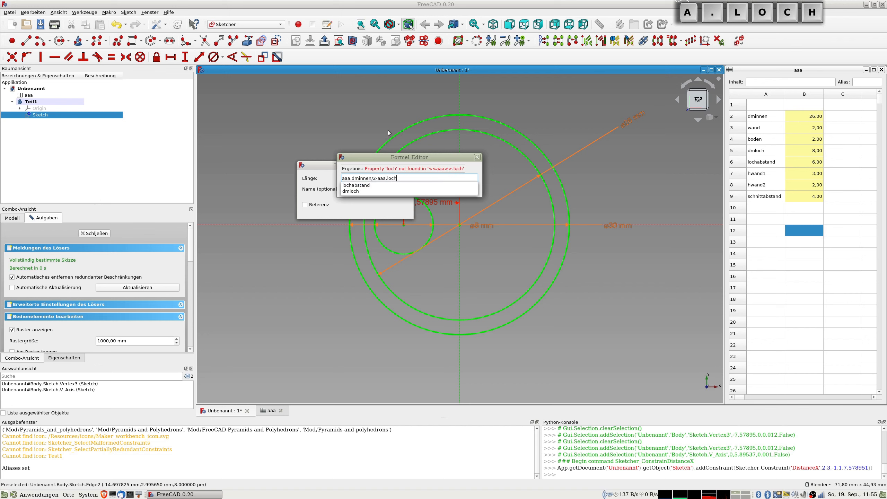
{"action": "key", "text": "Down"}
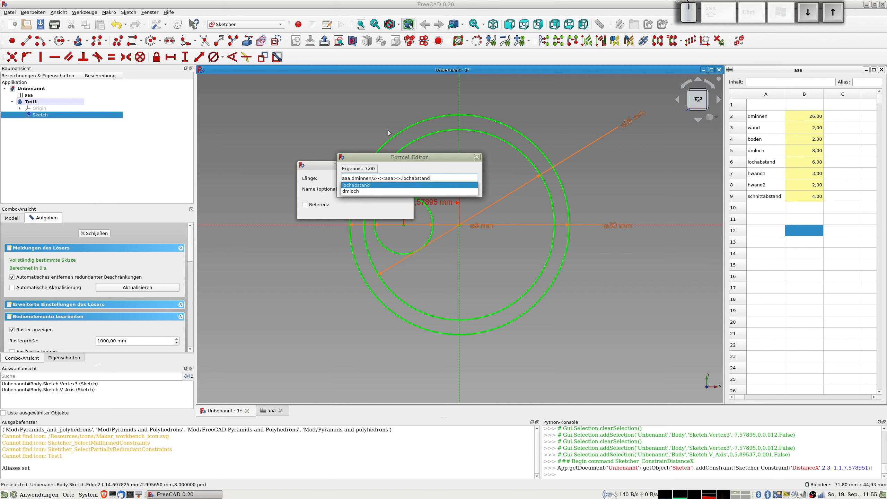
{"action": "key", "text": "Return"}
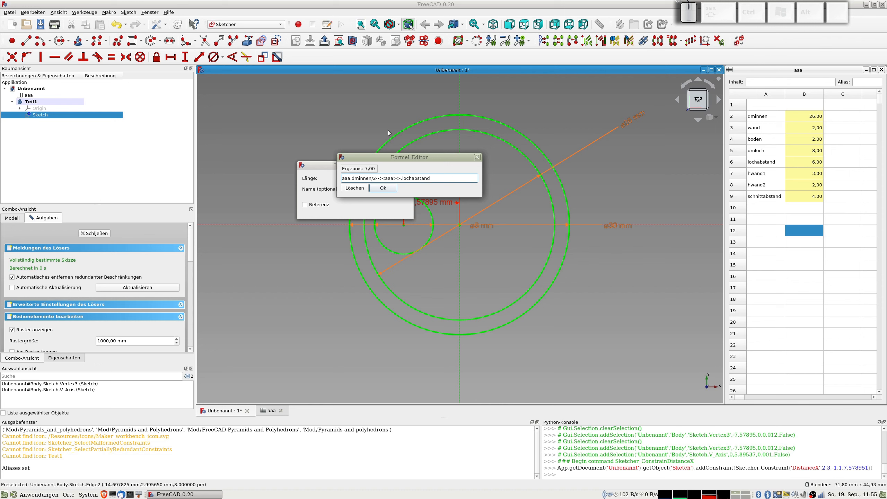
{"action": "key", "text": "Return"}
{"action": "key", "text": "Tab"}
{"action": "key", "text": "Tab"}
{"action": "key", "text": "Tab"}
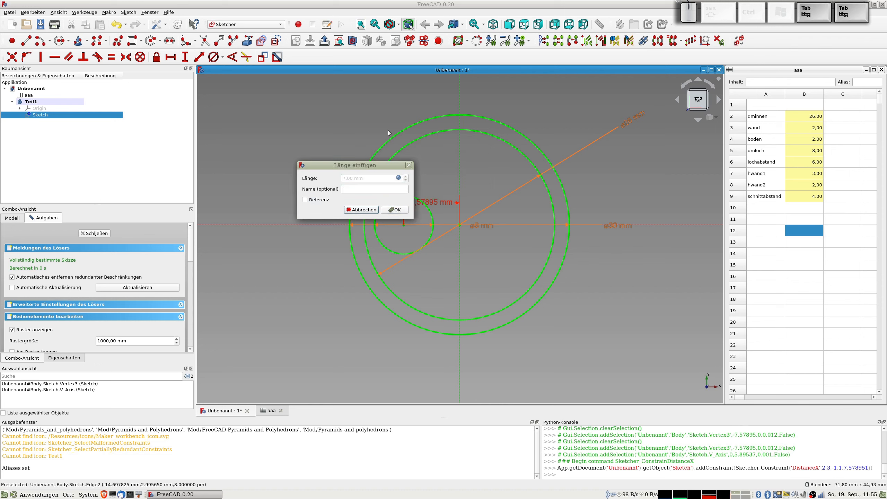
{"action": "key", "text": "space"}
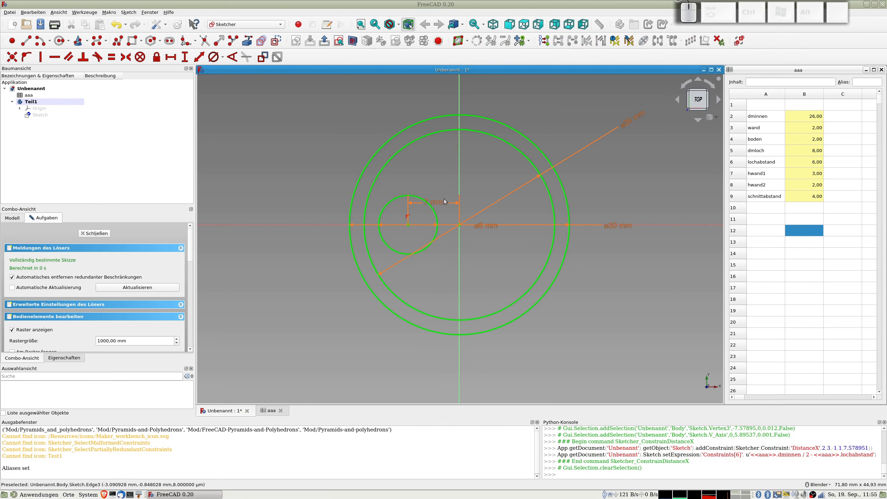
{"action": "left_click_drag", "start_coordinate": [444, 201], "coordinate": [363, 95]}
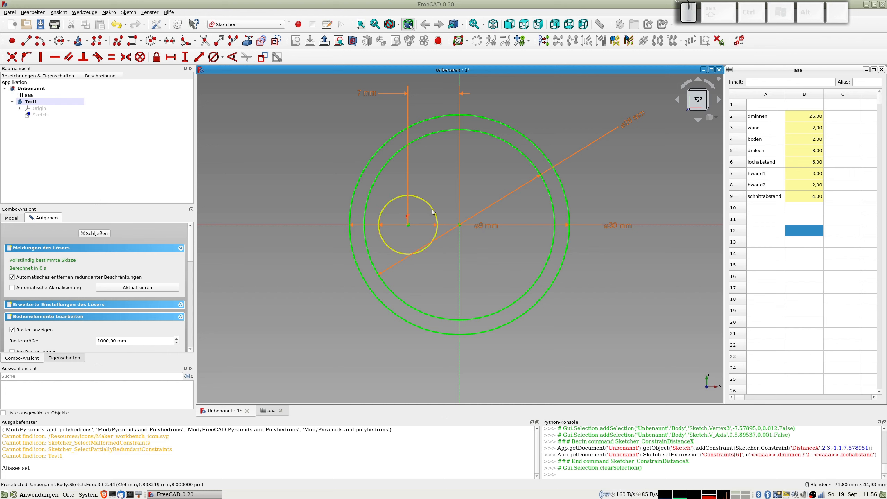
Step: Convert the larger inner circle around the origin to construction geometry and close the sketch
{"action": "left_click", "coordinate": [380, 168]}
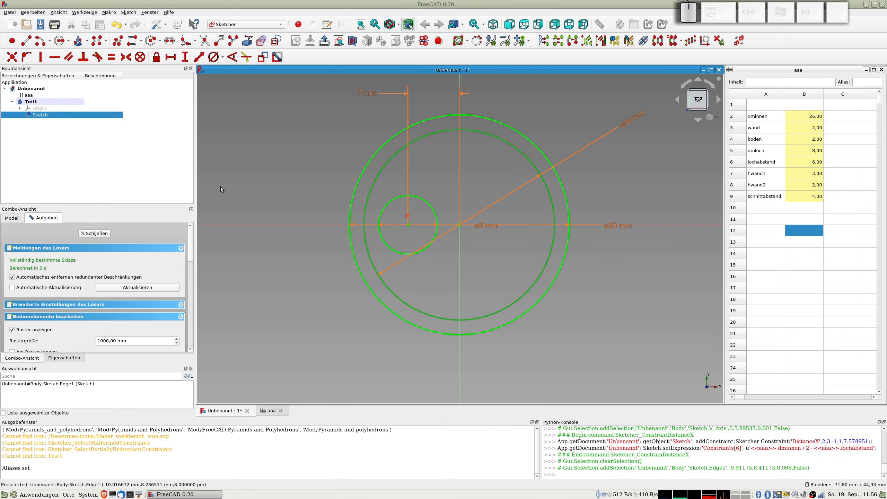
{"action": "left_click", "coordinate": [275, 41]}
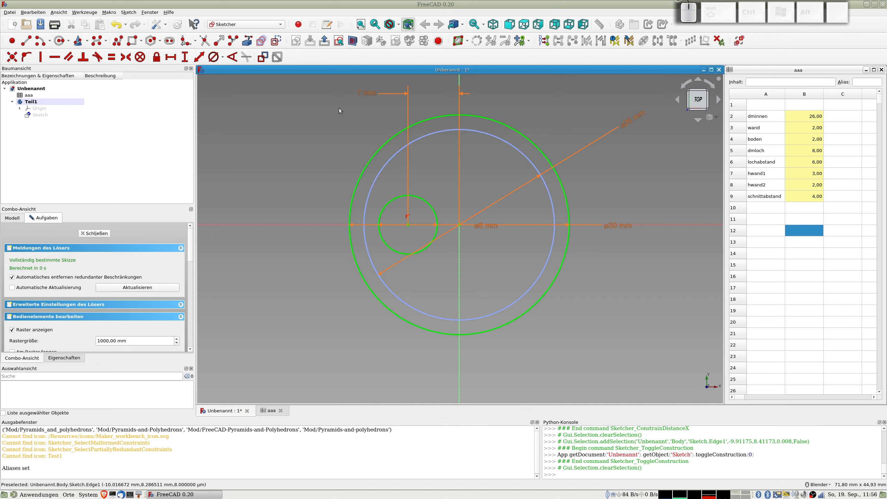
{"action": "left_click", "coordinate": [93, 234]}
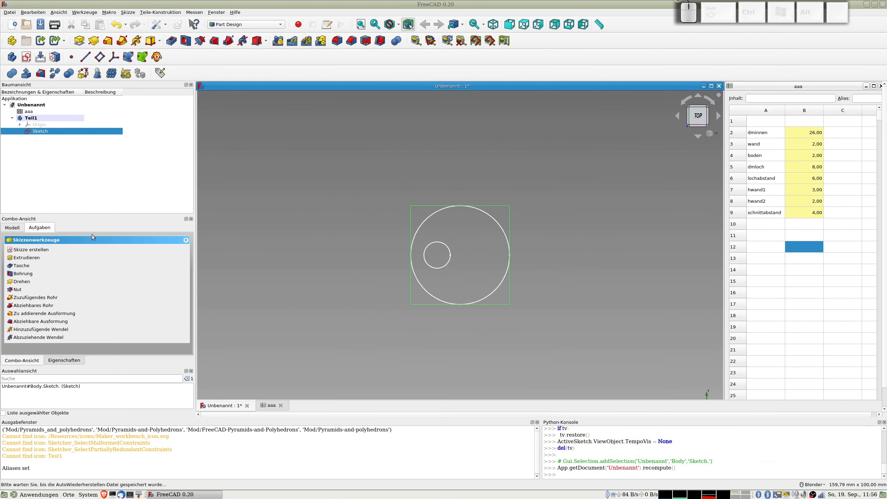
Step: Pad the sketch with its length driven by the formula <<aaa>>.boden
{"action": "middle_click_drag", "start_coordinate": [501, 308], "coordinate": [506, 274]}
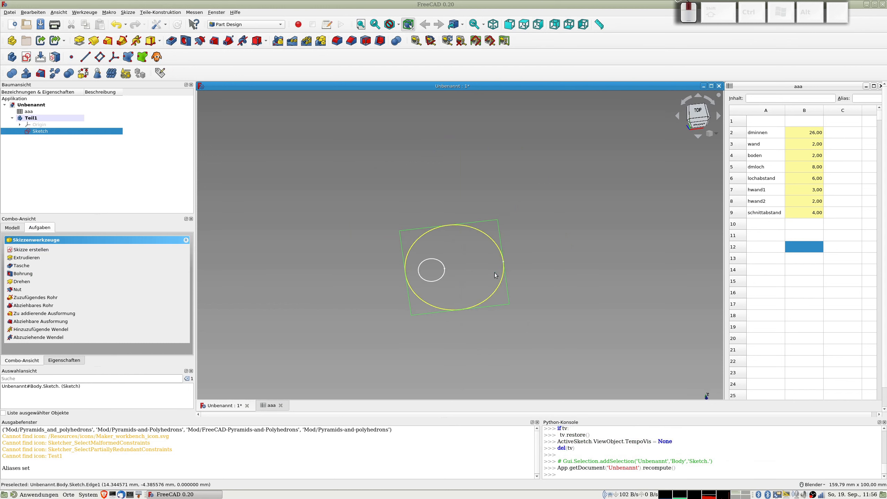
{"action": "left_click", "coordinate": [81, 43]}
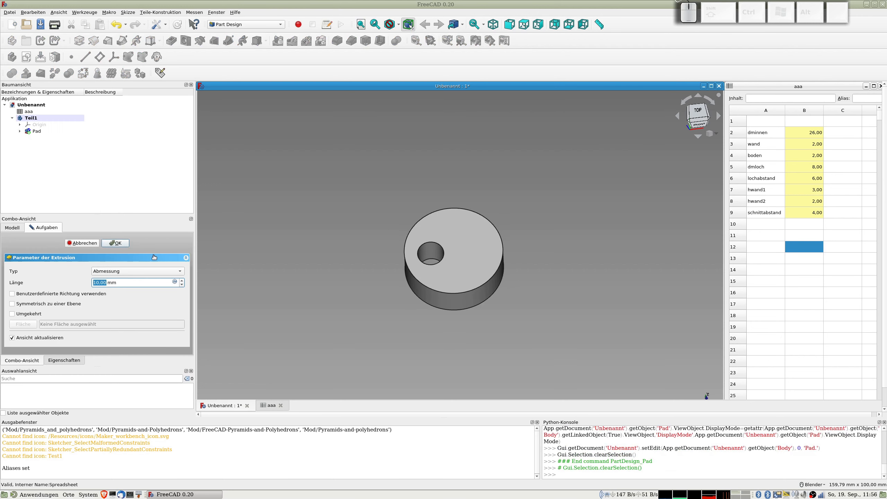
{"action": "left_click", "coordinate": [174, 281]}
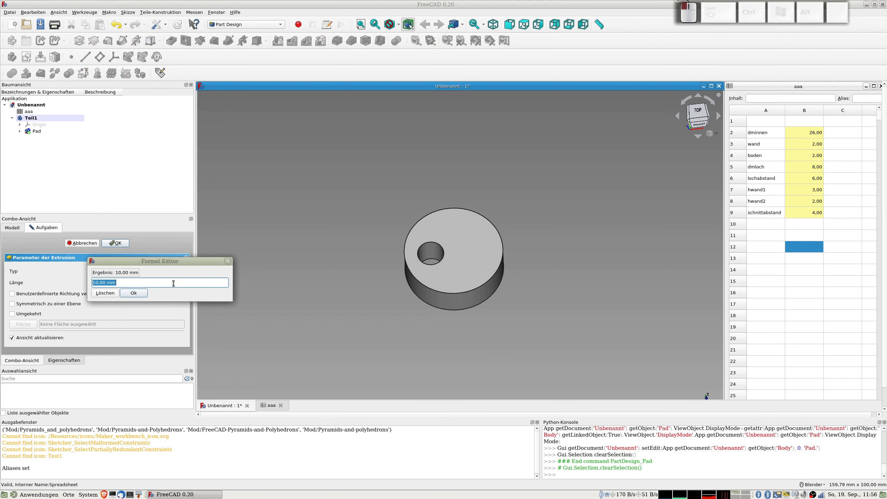
{"action": "type", "text": "aaa.bo"}
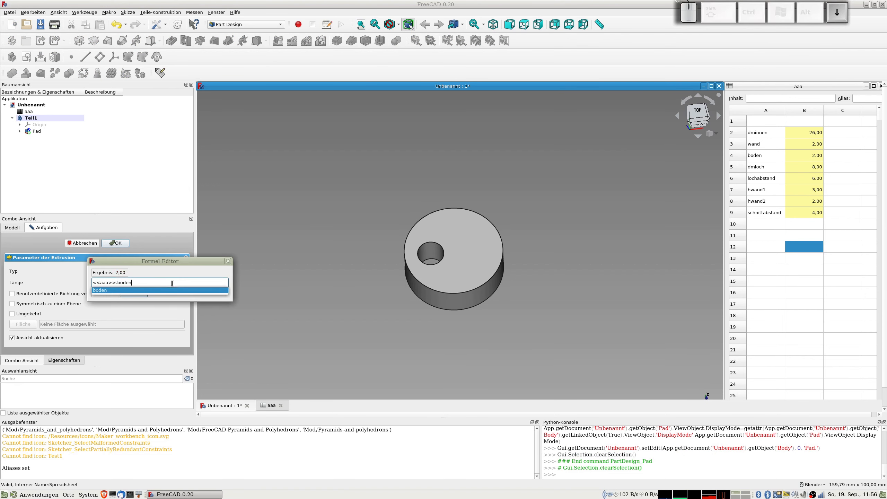
{"action": "left_click", "coordinate": [173, 290]}
{"action": "key", "text": "Return"}
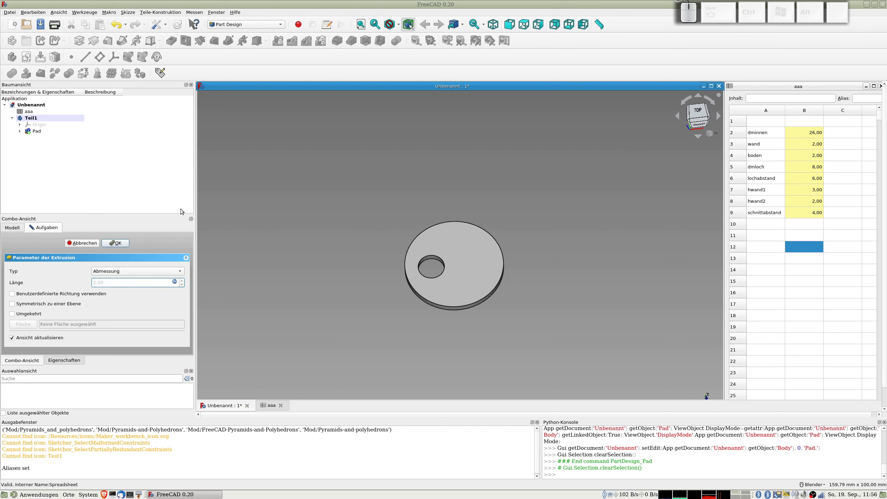
{"action": "left_click", "coordinate": [120, 246]}
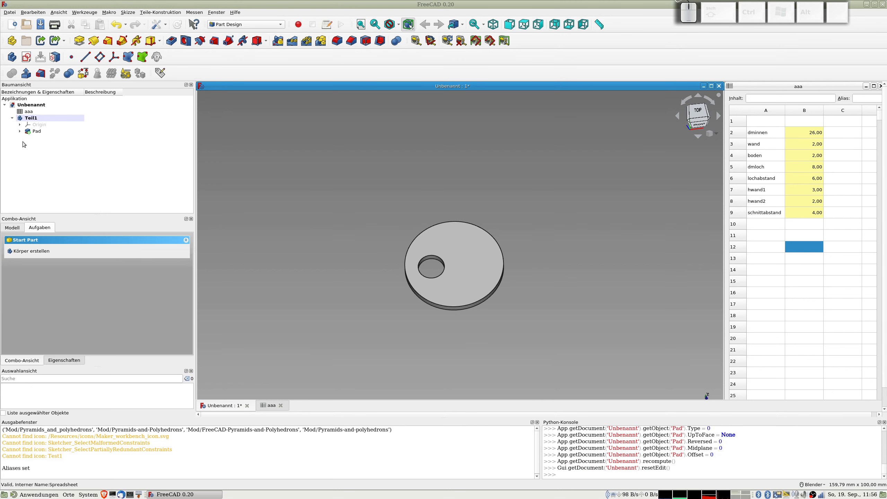
Step: Copy the sketch under the Pad, excluding its XY_Plane and aaa dependencies from the copy
{"action": "left_click", "coordinate": [20, 131]}
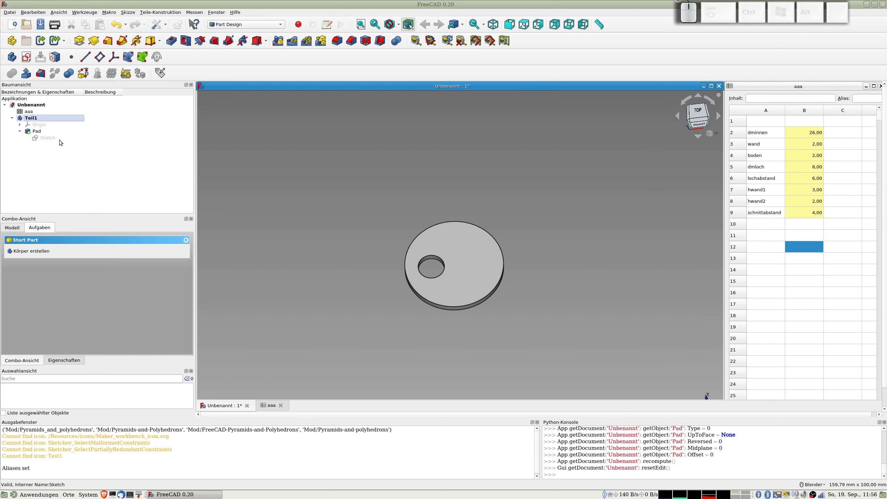
{"action": "left_click", "coordinate": [49, 138]}
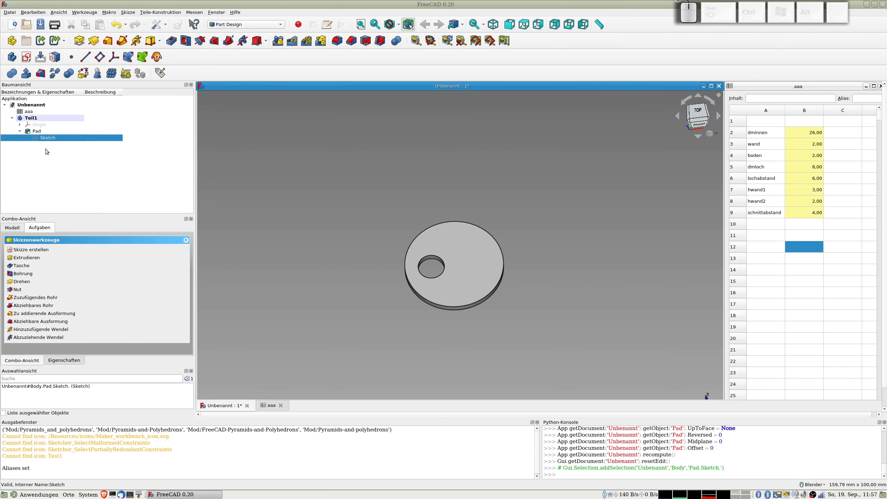
{"action": "key", "text": "ctrl+e"}
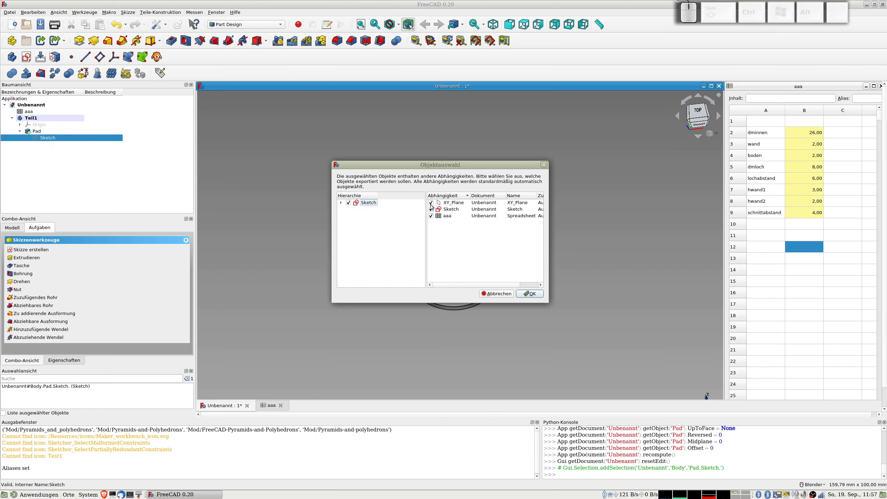
{"action": "left_click", "coordinate": [431, 202]}
{"action": "left_click", "coordinate": [431, 215]}
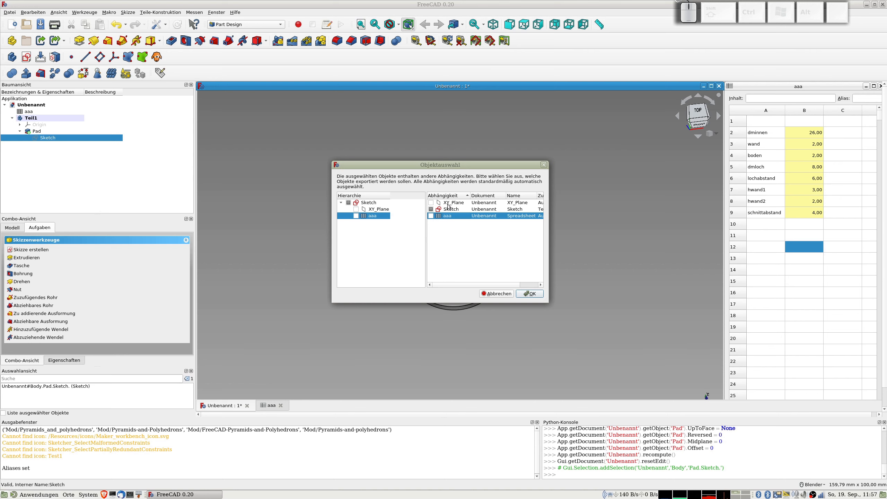
{"action": "left_click", "coordinate": [531, 293]}
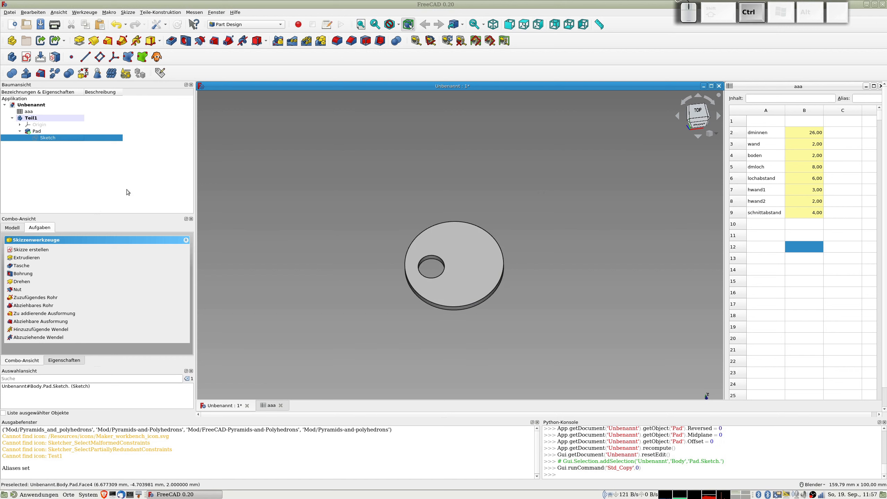
Step: Paste the copied sketch into the document and move it into the body Teil1
{"action": "key", "text": "ctrl+v"}
{"action": "left_click", "coordinate": [32, 143]}
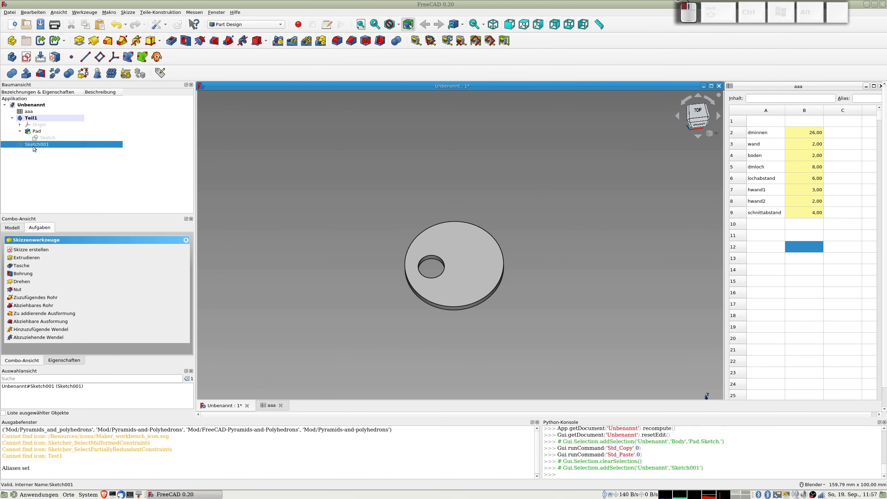
{"action": "left_click_drag", "start_coordinate": [31, 144], "coordinate": [36, 119]}
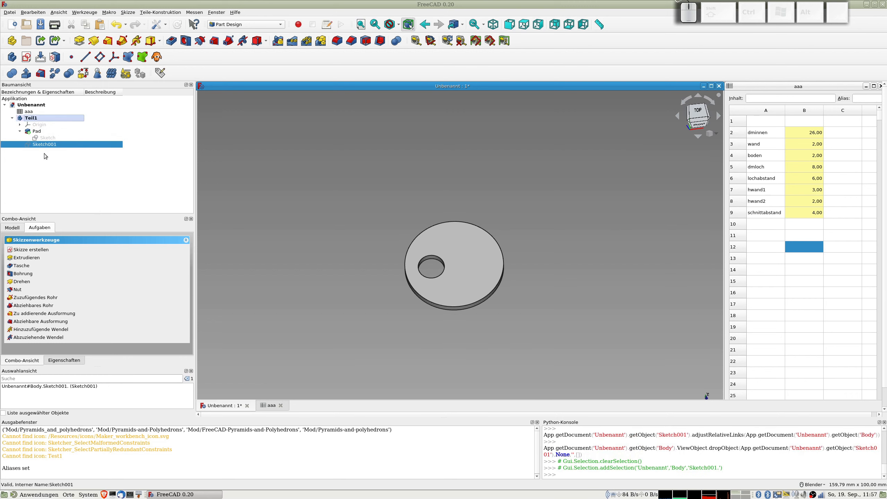
Step: Attach Sketch001 to the top face of the pad using the FlatFace method and open it for editing
{"action": "left_click", "coordinate": [456, 237]}
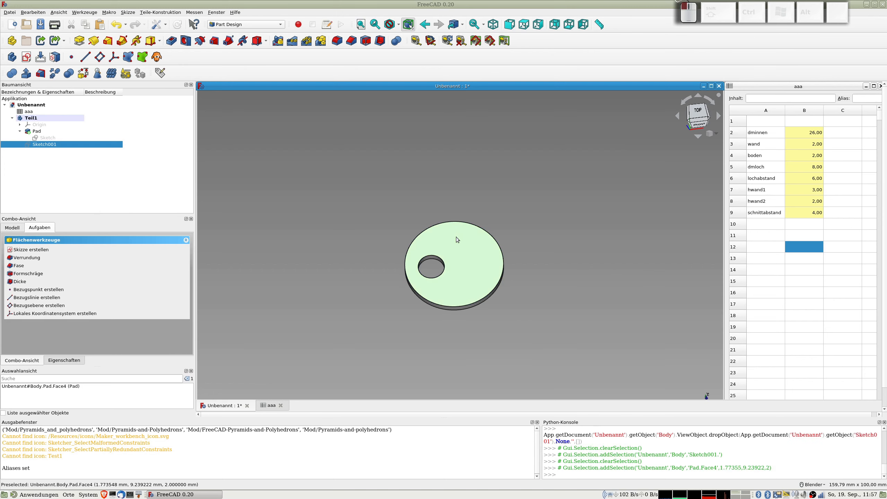
{"action": "left_click", "coordinate": [55, 57]}
{"action": "left_click", "coordinate": [439, 235]}
{"action": "left_click", "coordinate": [425, 244]}
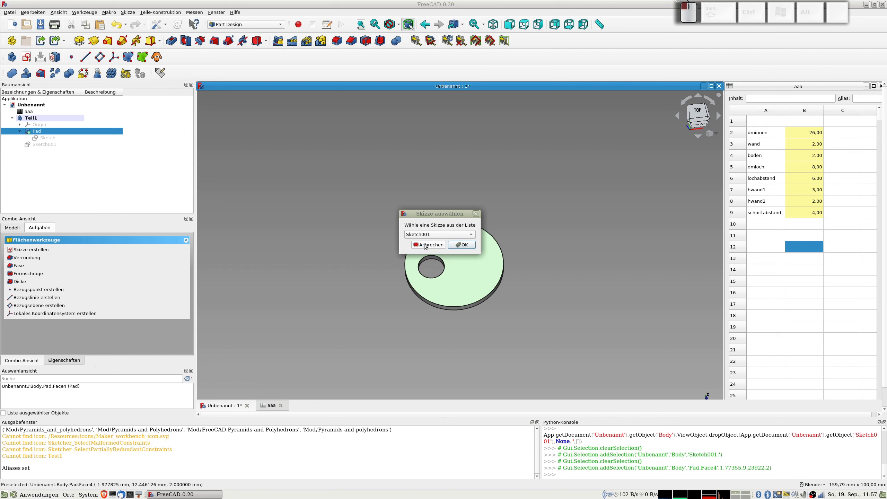
{"action": "left_click", "coordinate": [462, 244]}
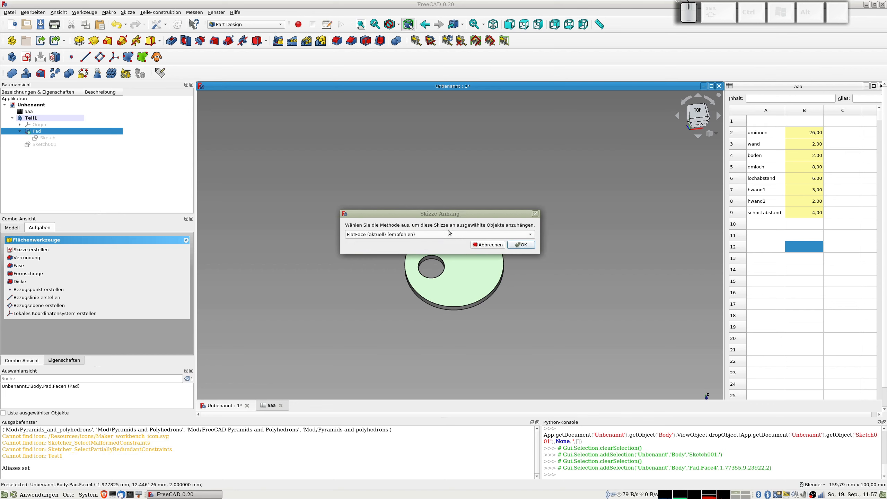
{"action": "left_click", "coordinate": [524, 245]}
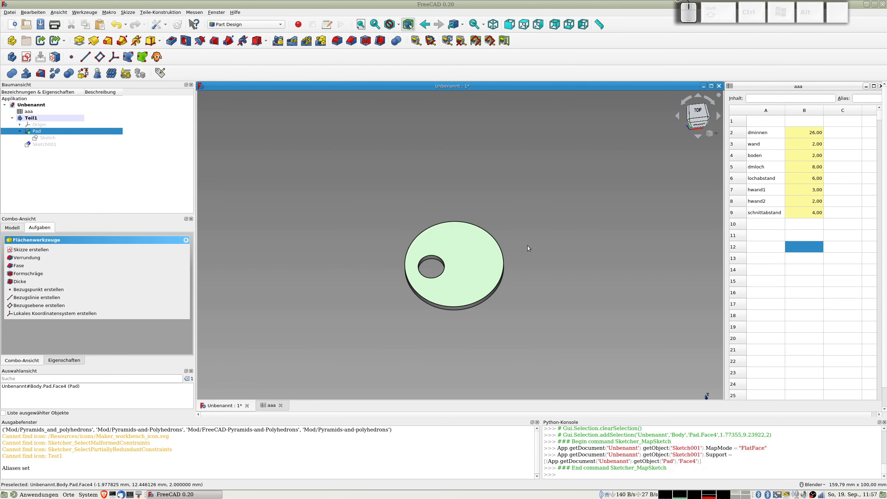
{"action": "double_click", "coordinate": [39, 144]}
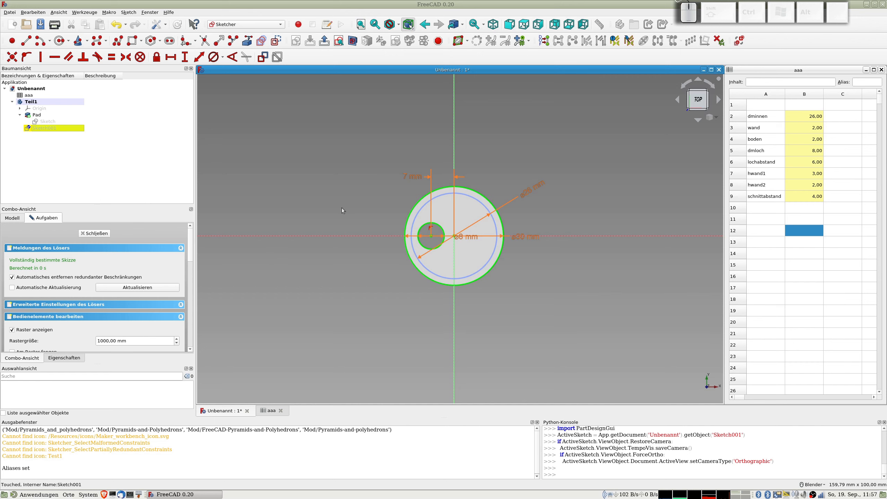
Step: Convert the inner concentric circle to normal geometry and the small hole circle to construction geometry, and close the sketch
{"action": "left_click", "coordinate": [423, 207]}
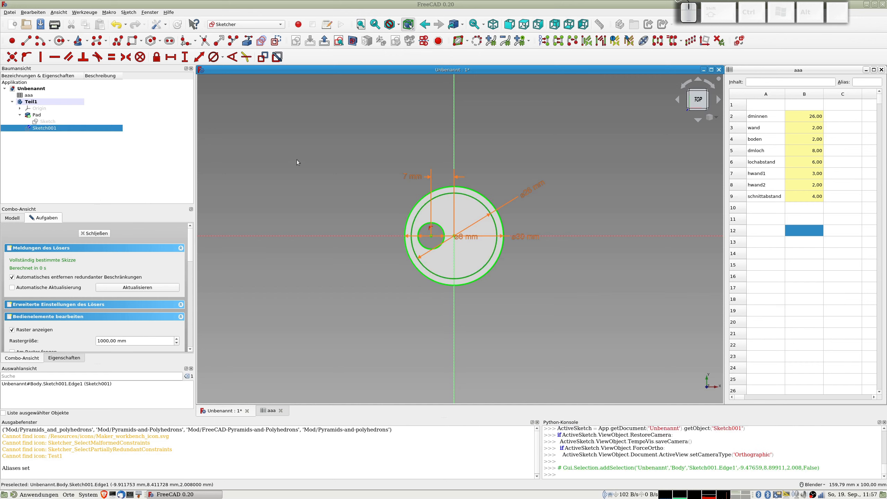
{"action": "left_click", "coordinate": [277, 42]}
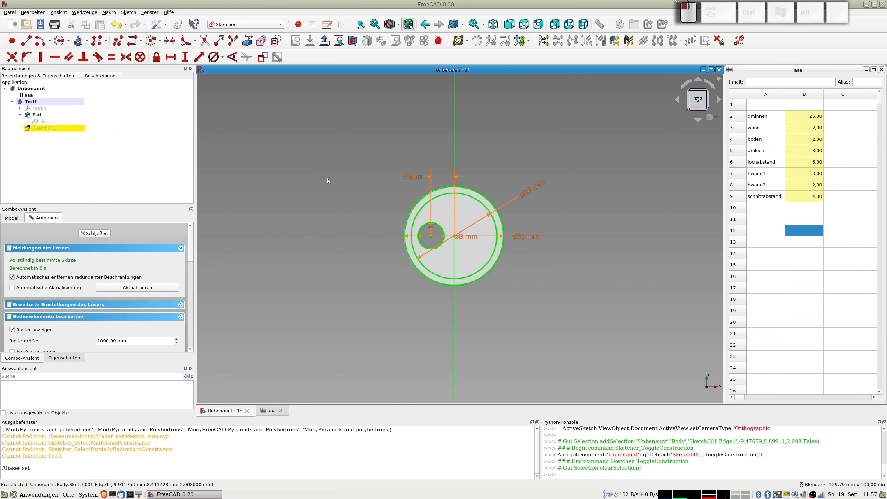
{"action": "left_click", "coordinate": [443, 232]}
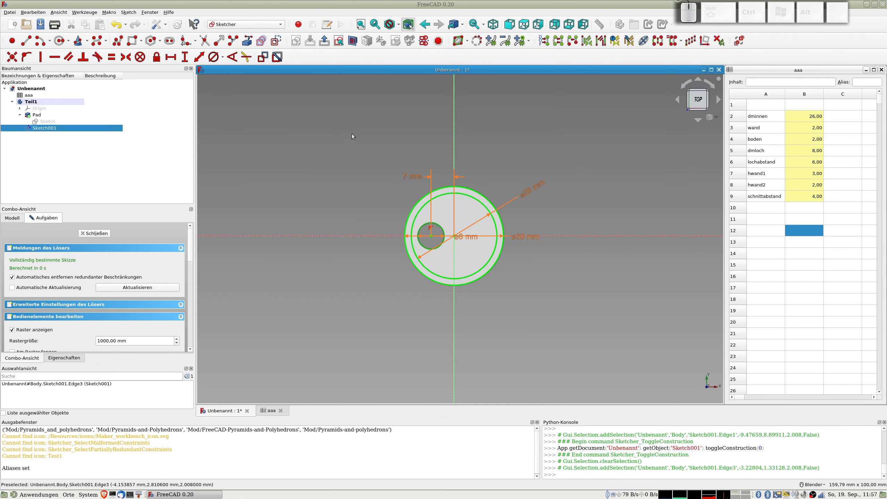
{"action": "left_click", "coordinate": [272, 42]}
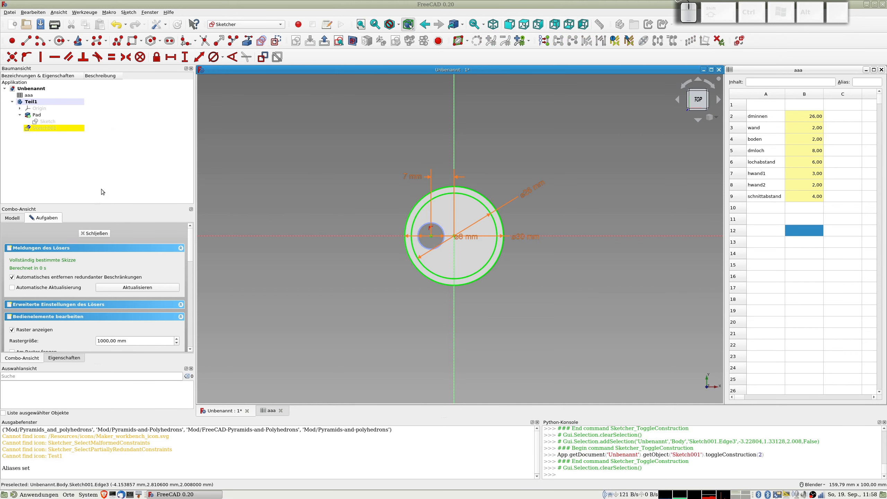
{"action": "left_click", "coordinate": [97, 233]}
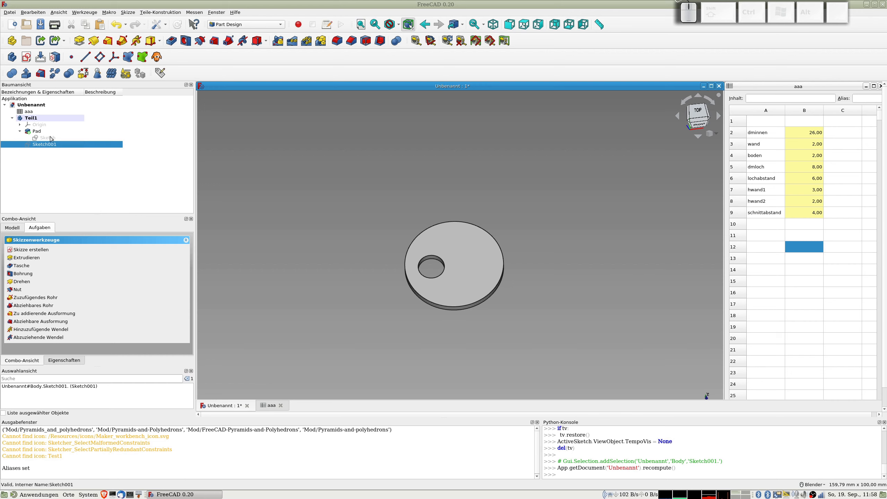
Step: Pad Sketch001 with its length driven by the formula aaa.hwand1+aaa.hwand2
{"action": "left_click", "coordinate": [79, 40]}
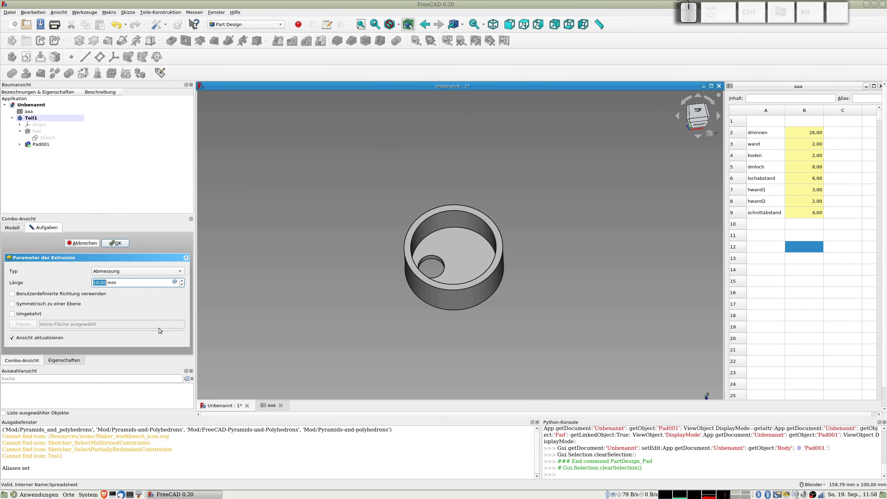
{"action": "left_click", "coordinate": [175, 282]}
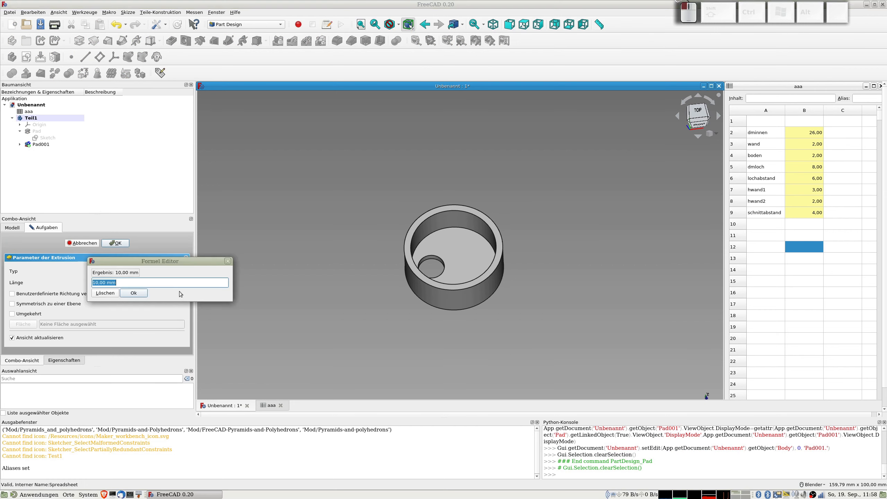
{"action": "type", "text": "aa"}
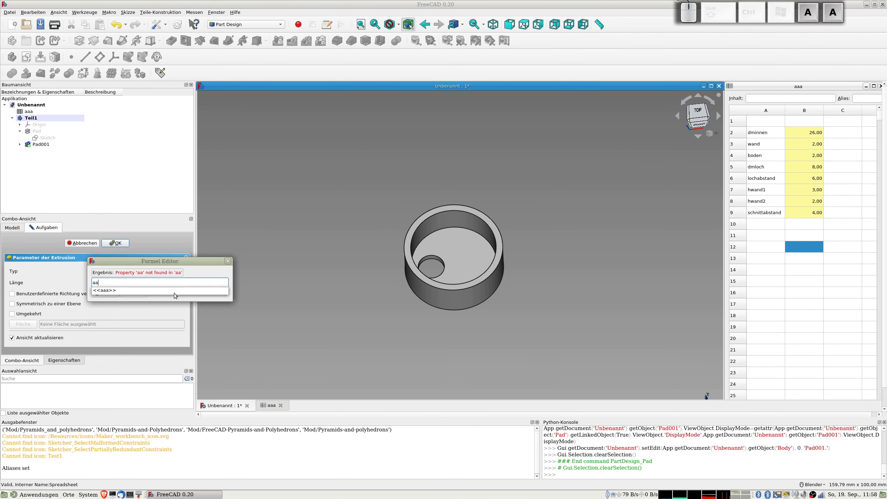
{"action": "type", "text": "a.h"}
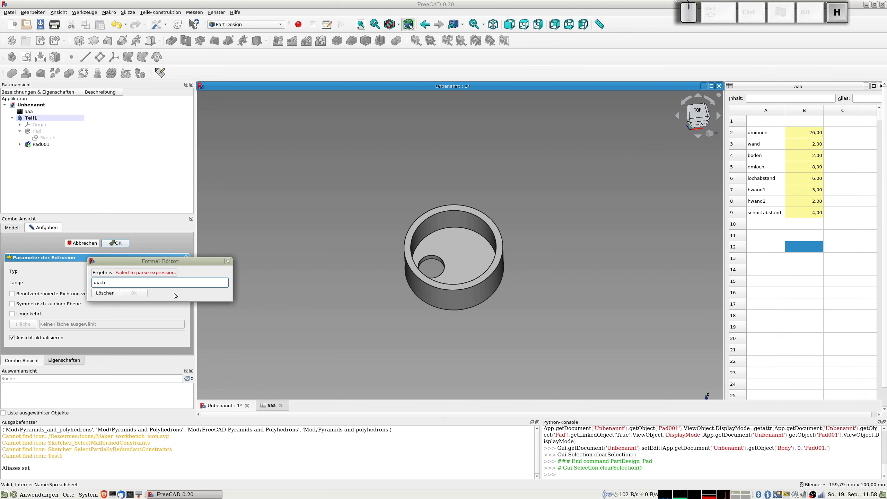
{"action": "type", "text": "wand1"}
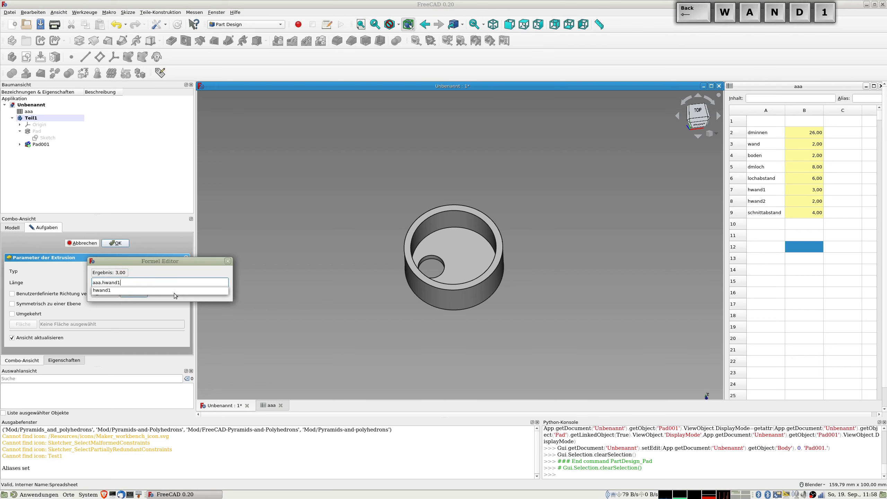
{"action": "type", "text": "+aaa"}
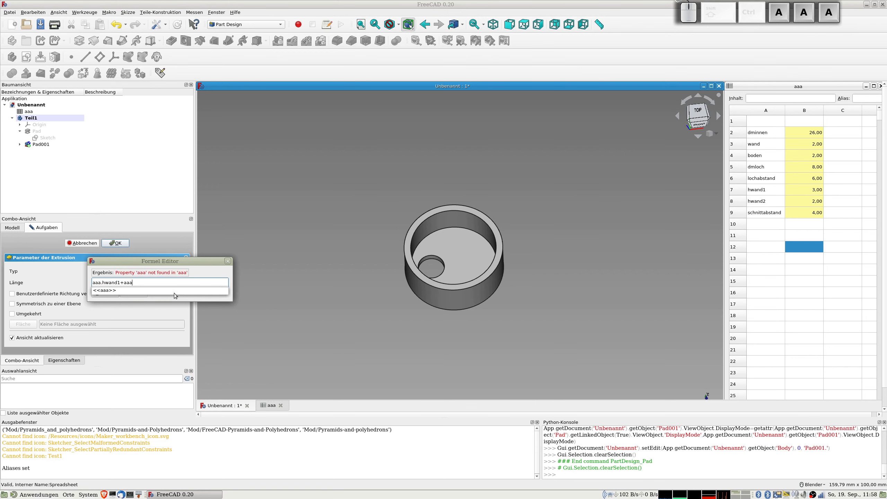
{"action": "type", "text": ".hwand2"}
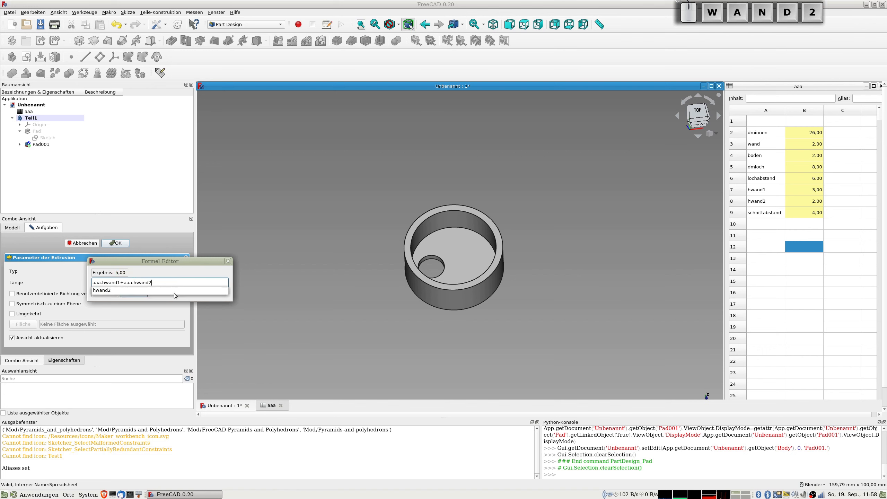
{"action": "key", "text": "Return"}
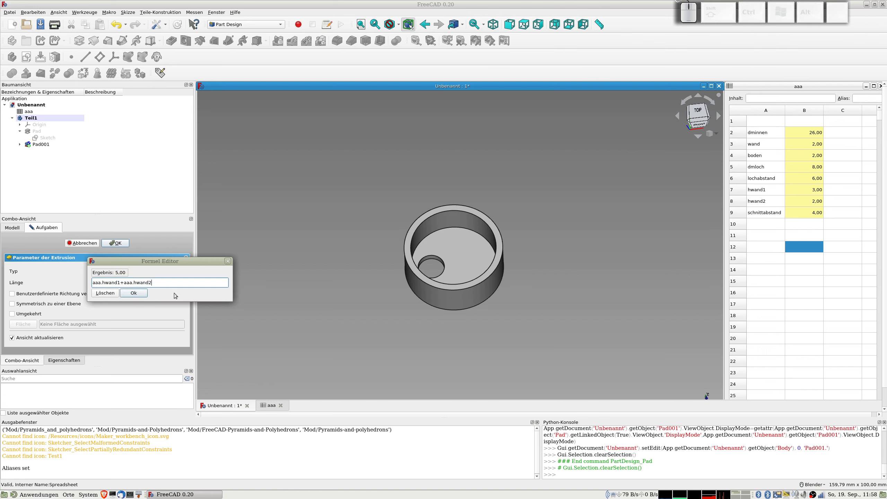
{"action": "key", "text": "Return"}
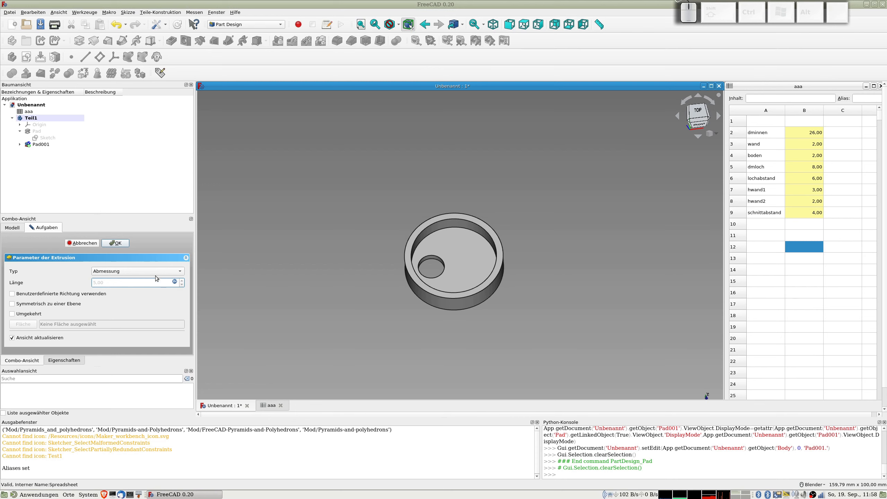
{"action": "left_click", "coordinate": [117, 243]}
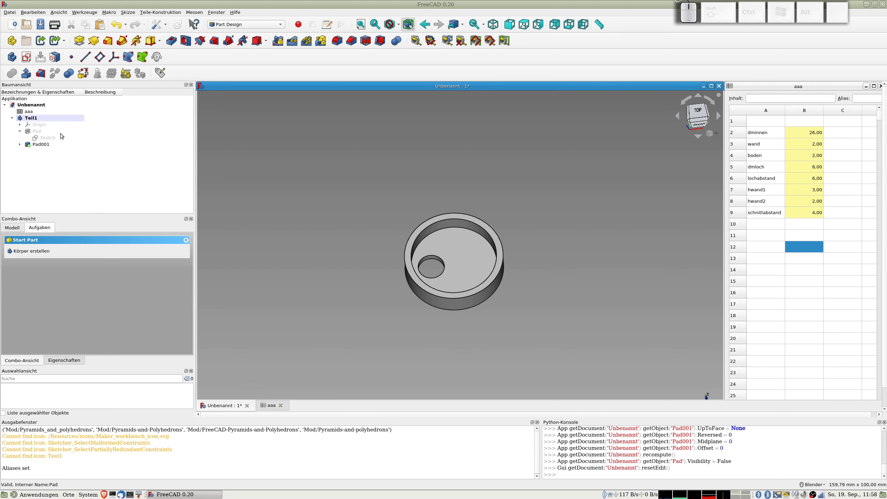
Step: Create a second body and rename it Teil2
{"action": "left_click", "coordinate": [11, 57]}
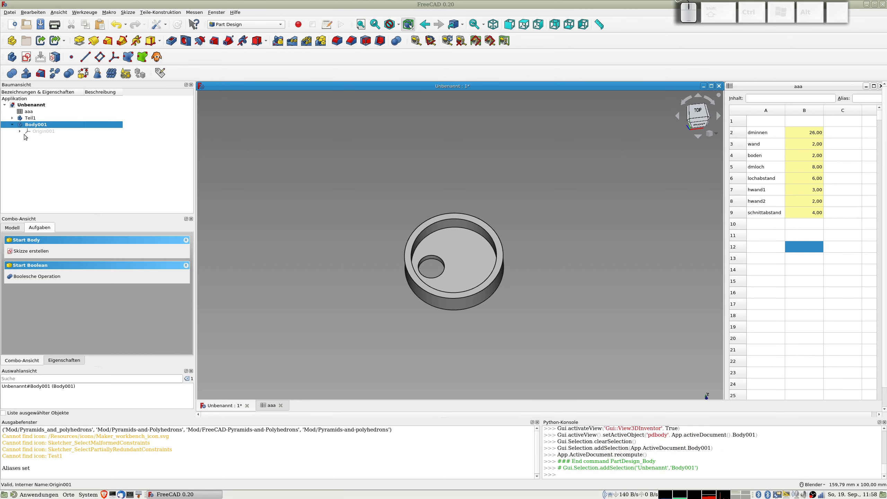
{"action": "key", "text": "F2"}
{"action": "type", "text": "Teil2"}
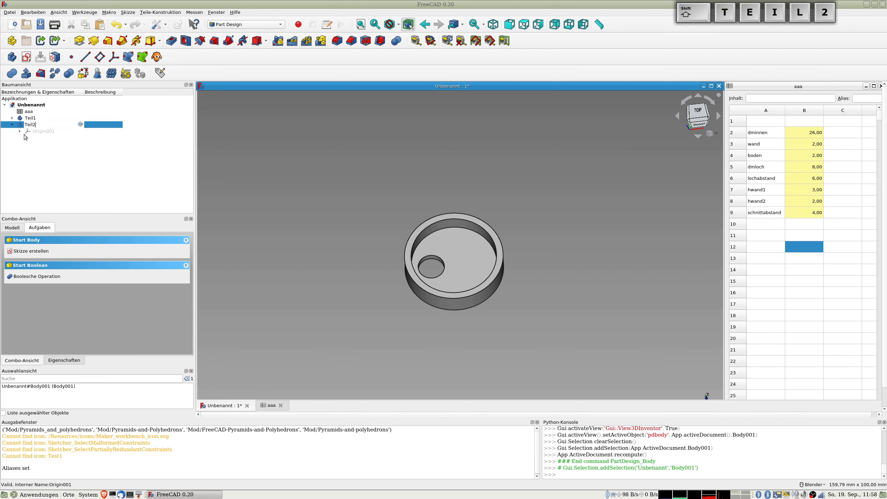
{"action": "key", "text": "Return"}
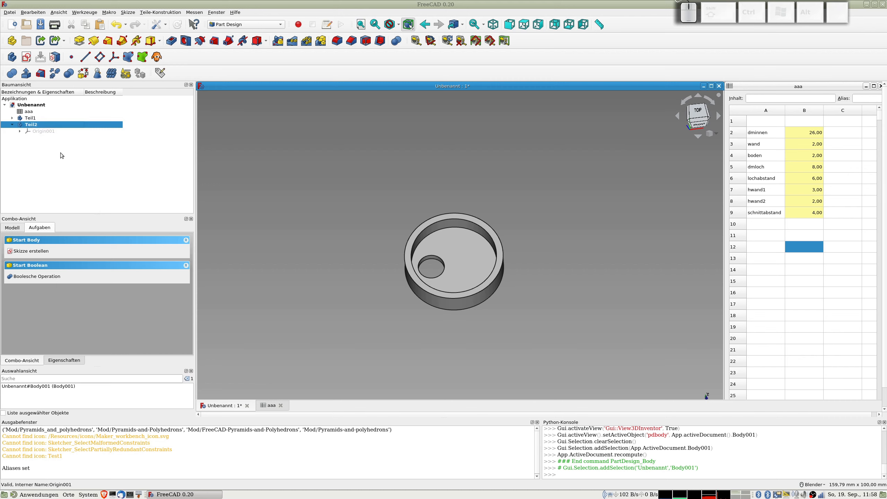
Step: Create a new sketch on the XY plane of the body Teil2
{"action": "middle_click_drag", "start_coordinate": [481, 327], "coordinate": [462, 324]}
{"action": "middle_click_drag", "start_coordinate": [550, 275], "coordinate": [581, 278]}
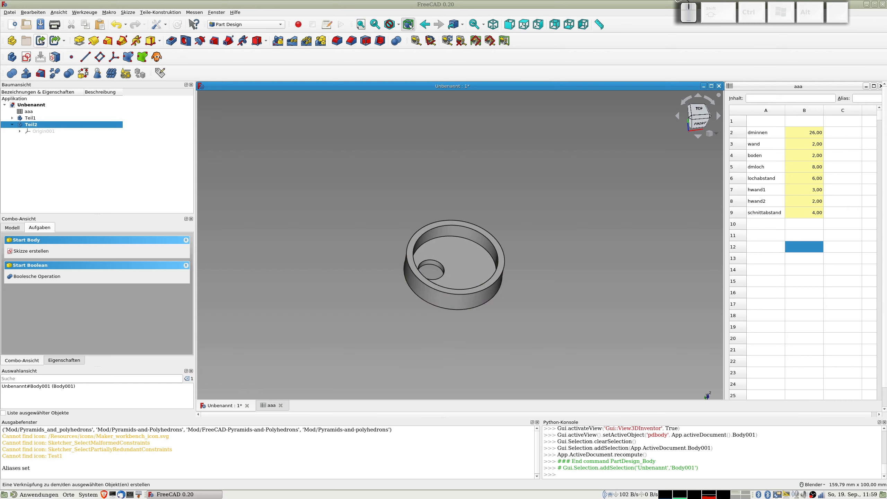
{"action": "left_click", "coordinate": [27, 56]}
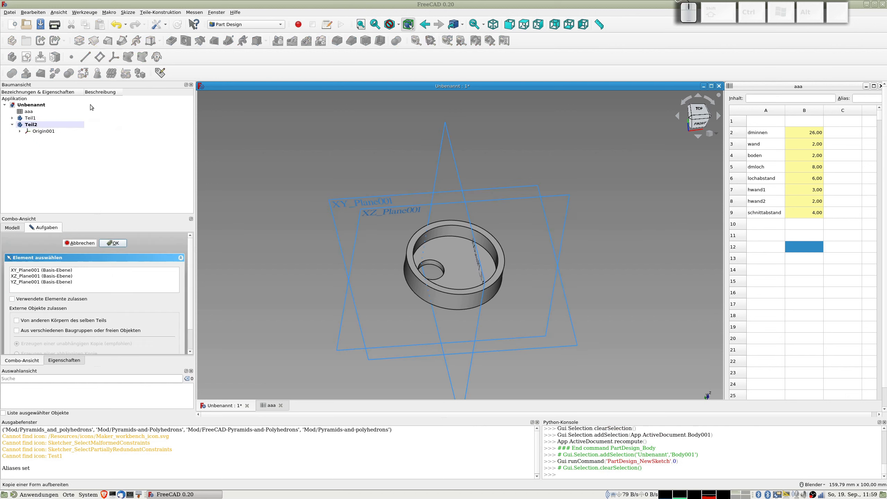
{"action": "left_click", "coordinate": [35, 271]}
{"action": "left_click", "coordinate": [113, 243]}
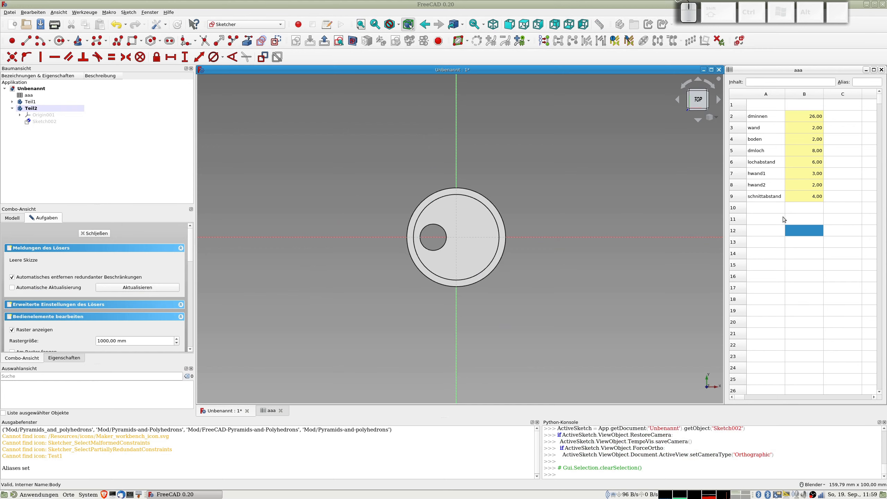
Step: Add the parameter names dminnen2 in A11 and wand2 in A12 of the spreadsheet aaa
{"action": "left_click", "coordinate": [757, 219]}
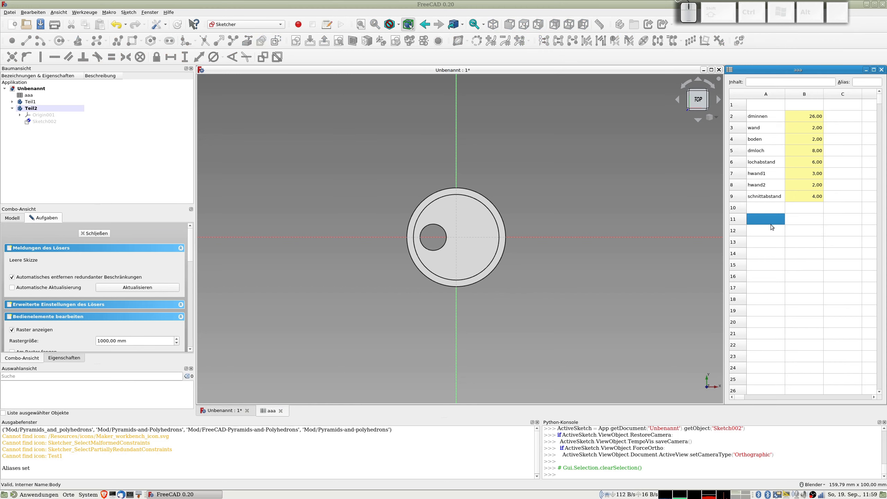
{"action": "left_click", "coordinate": [753, 218]}
{"action": "left_click", "coordinate": [757, 220]}
{"action": "type", "text": "dmi"}
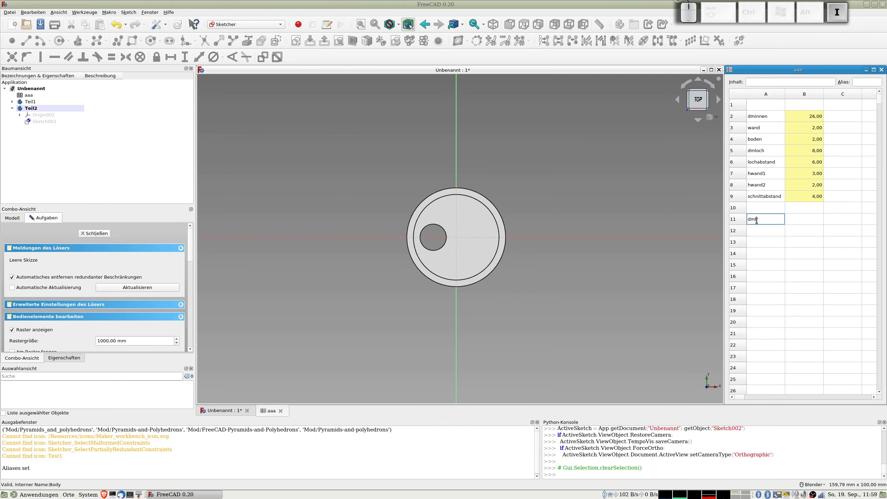
{"action": "type", "text": "nnen2"}
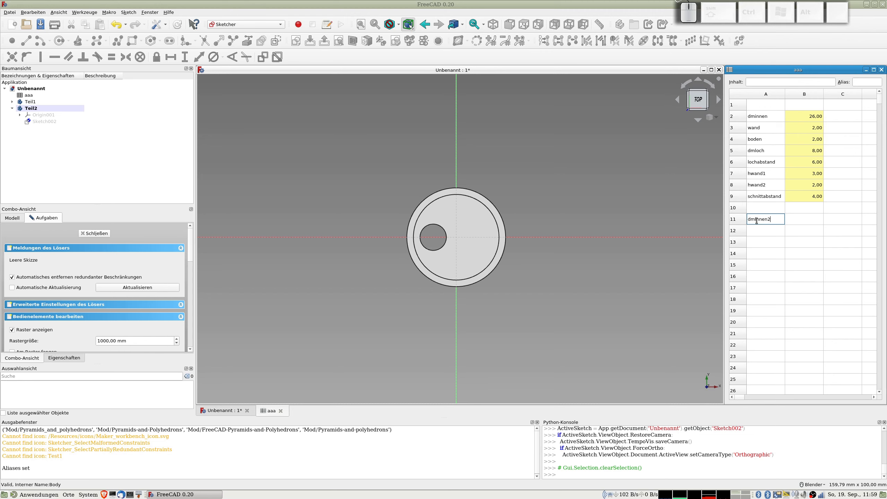
{"action": "key", "text": "Return"}
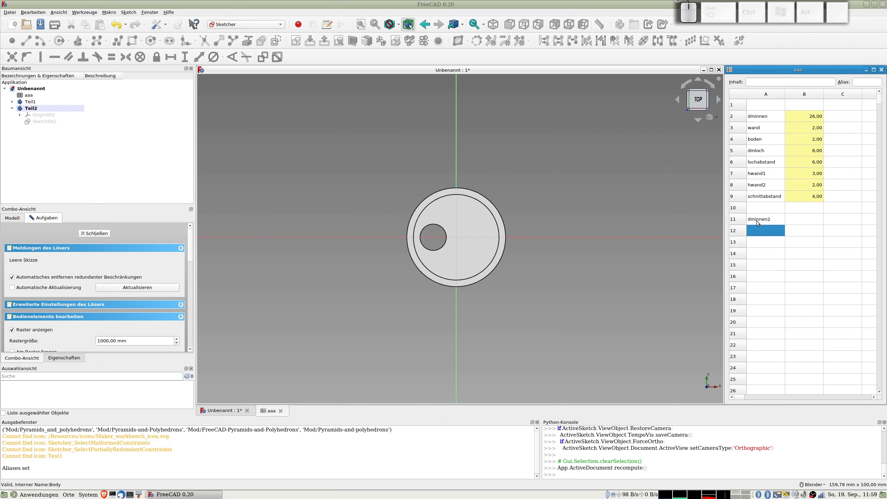
{"action": "type", "text": "wand2"}
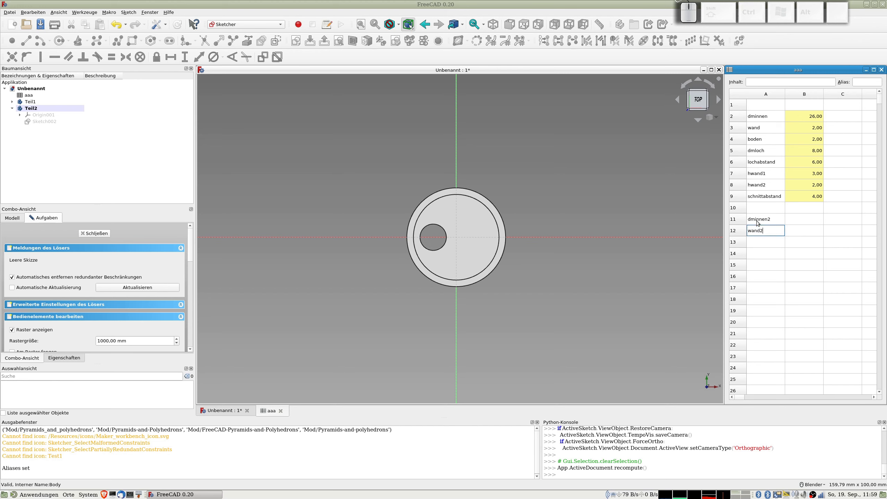
{"action": "key", "text": "Return"}
Step: Enter the value 32 for dminnen2 in B11 and 2 for wand2 in B12
{"action": "key", "text": "Up"}
{"action": "key", "text": "Up"}
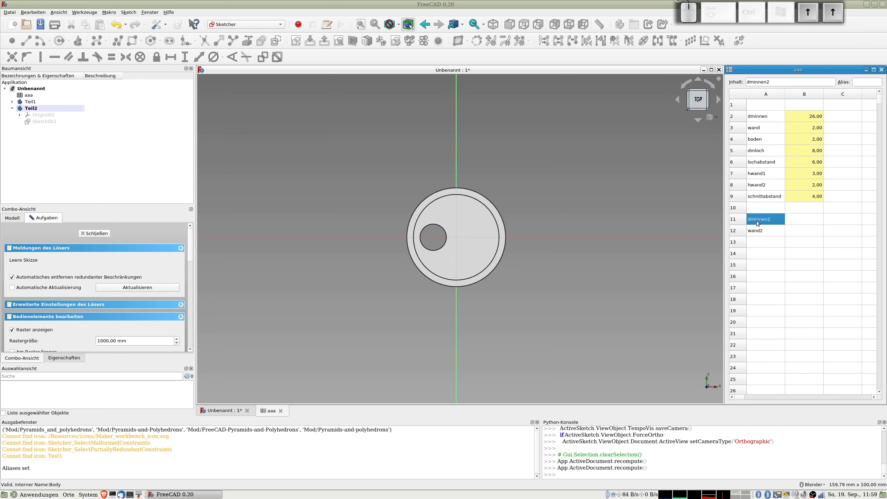
{"action": "key", "text": "Right"}
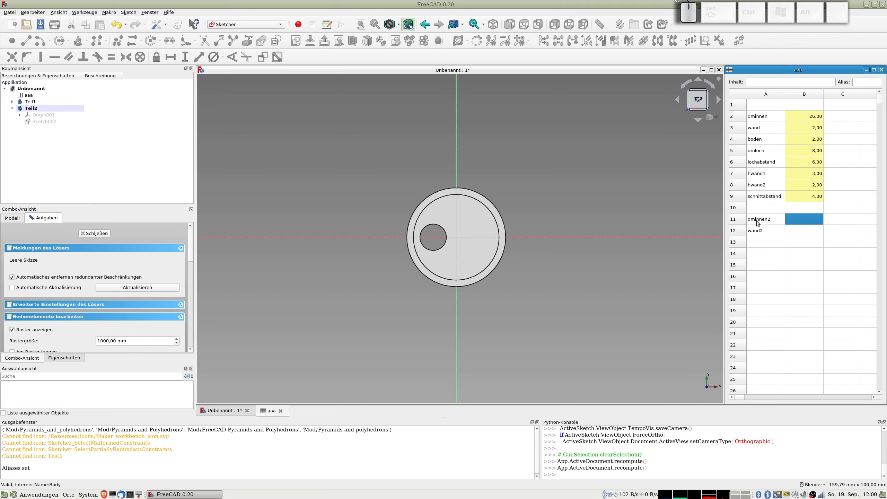
{"action": "type", "text": "32"}
{"action": "key", "text": "Return"}
{"action": "key", "text": "Return"}
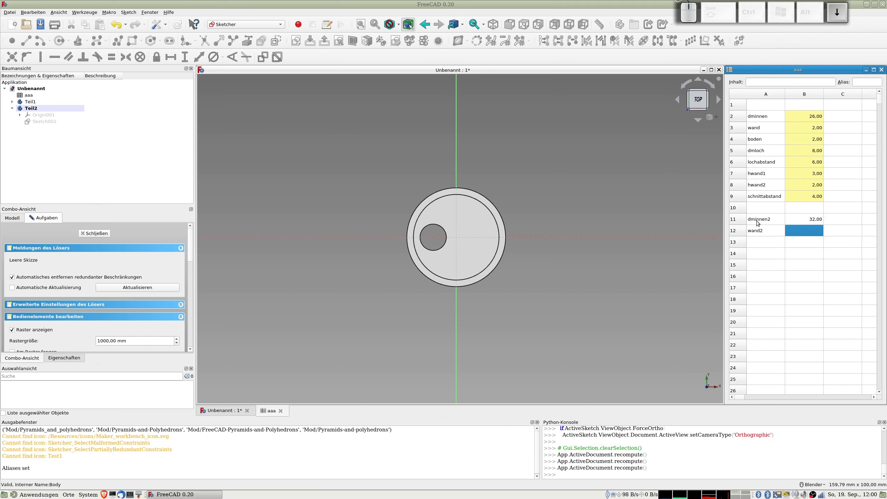
{"action": "type", "text": "2"}
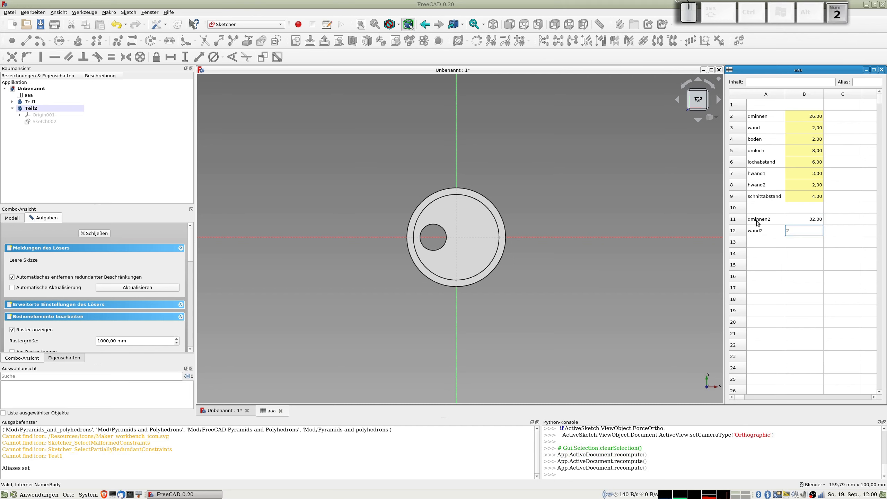
{"action": "key", "text": "Return"}
{"action": "key", "text": "Up"}
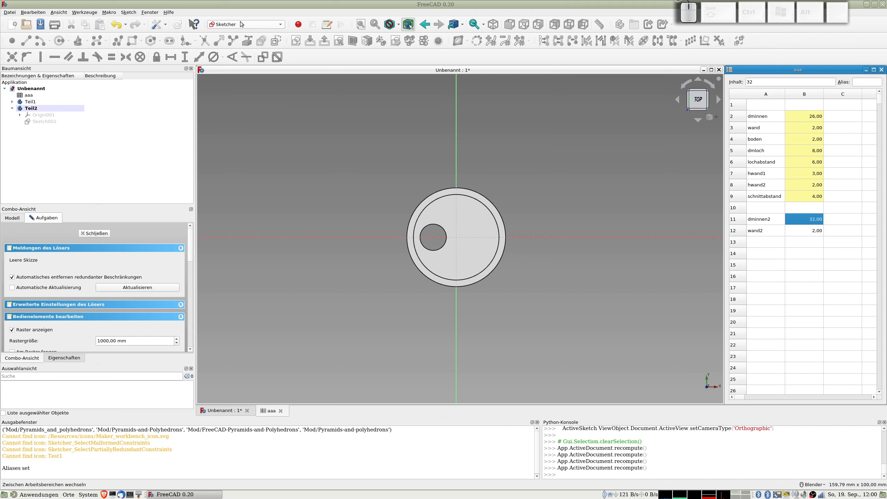
Step: Close the empty sketch and set aliases for column B from row 2 to row 12 with the Alias manager
{"action": "left_click", "coordinate": [99, 235]}
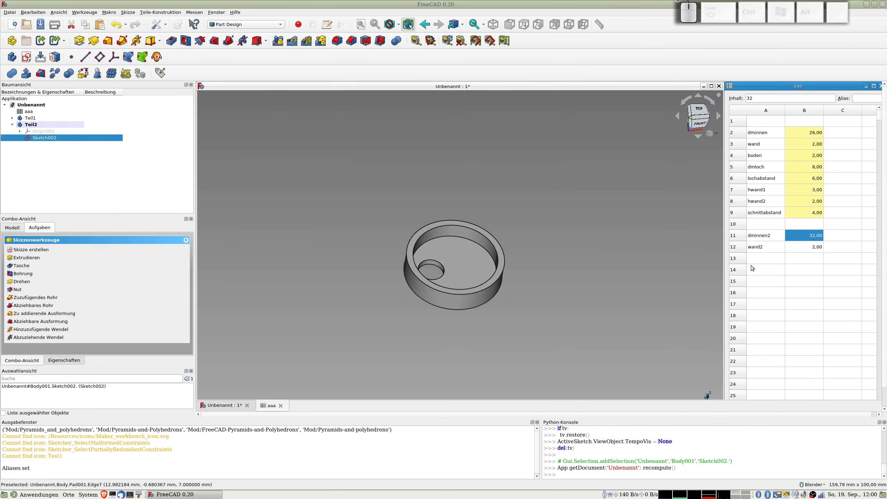
{"action": "left_click", "coordinate": [160, 73]}
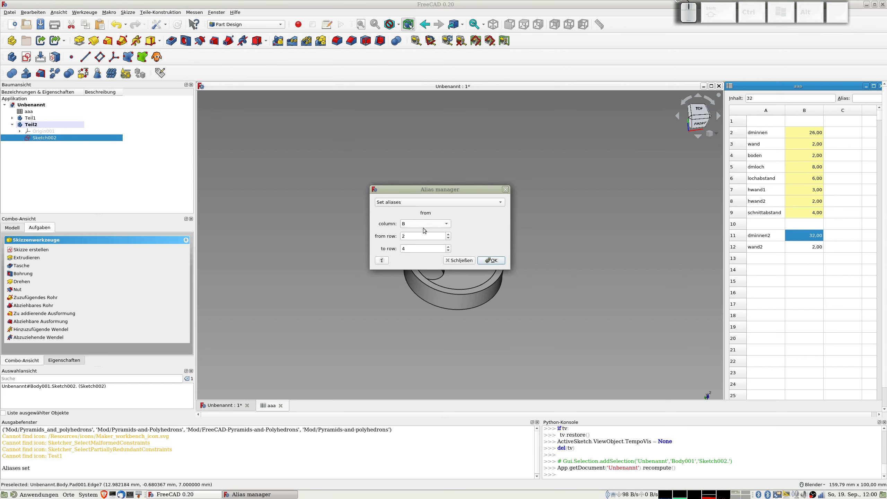
{"action": "double_click", "coordinate": [413, 248]}
{"action": "type", "text": "12"}
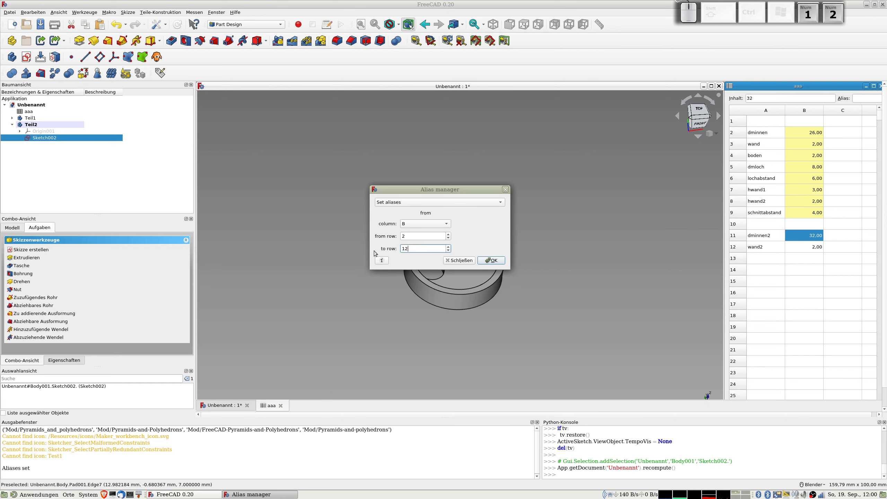
{"action": "left_click", "coordinate": [494, 262]}
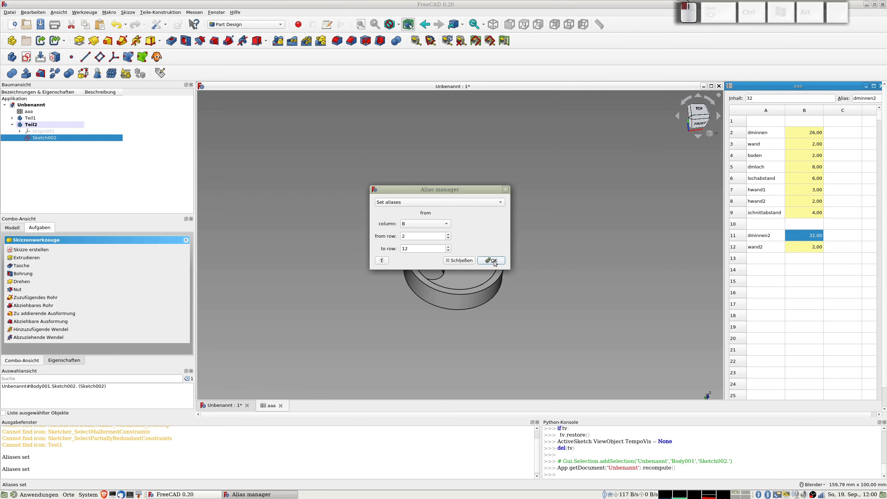
Step: Close the Alias manager and reopen Teil2's sketch with the view sectioned at the sketch plane
{"action": "left_click", "coordinate": [478, 261]}
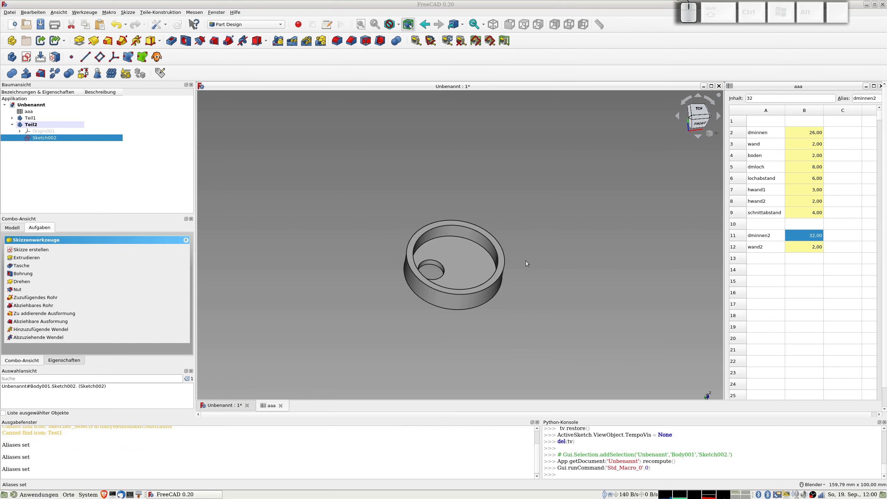
{"action": "left_click", "coordinate": [818, 259]}
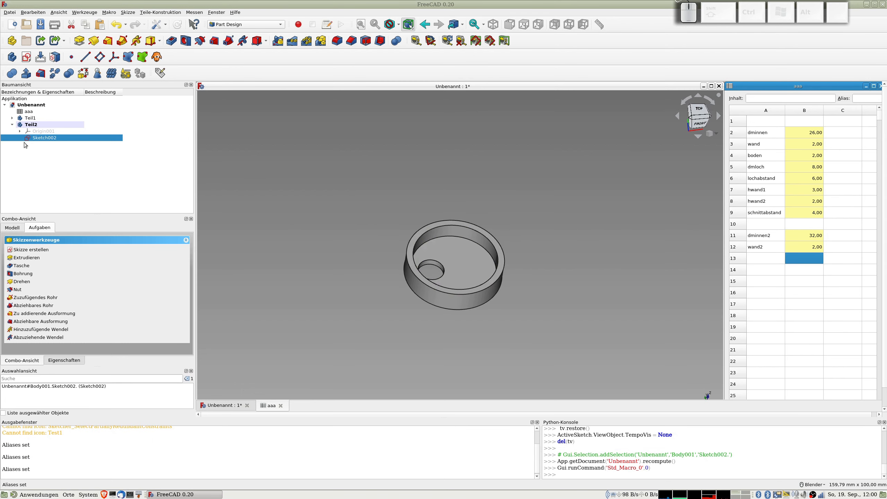
{"action": "double_click", "coordinate": [39, 137]}
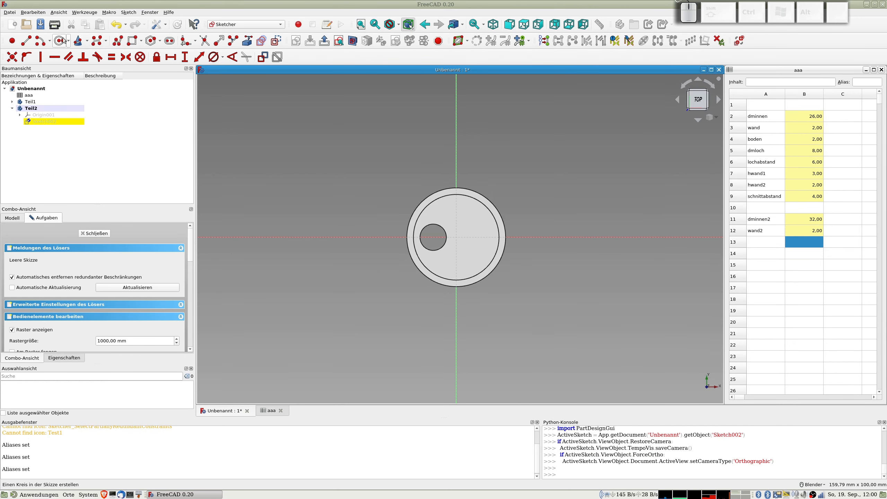
{"action": "left_click", "coordinate": [353, 41]}
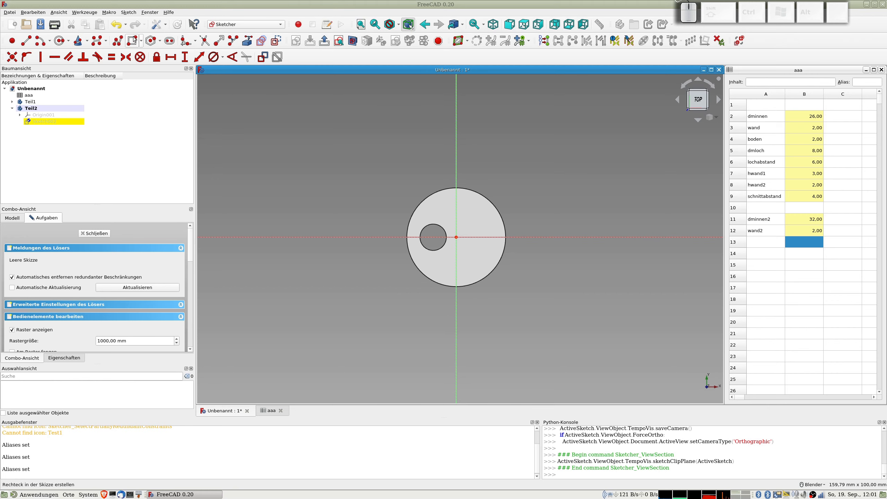
Step: Draw a circle about 34 mm in diameter centred on the origin
{"action": "left_click", "coordinate": [60, 41]}
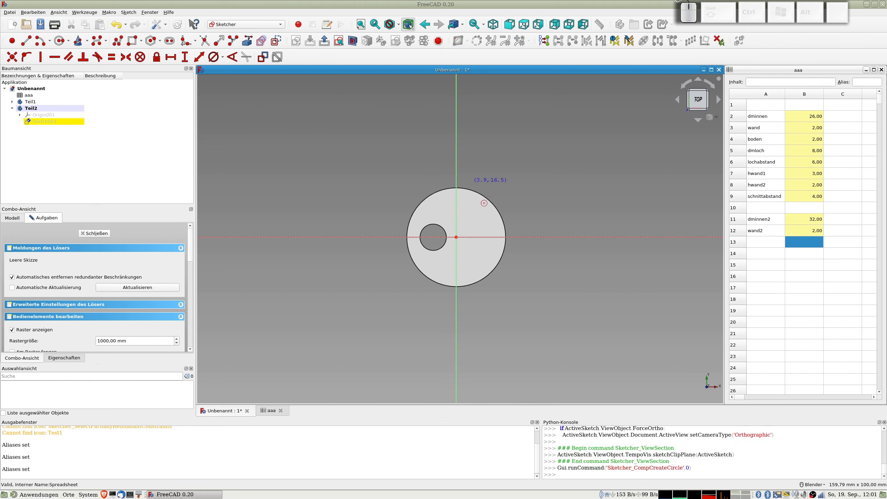
{"action": "left_click", "coordinate": [456, 237]}
{"action": "left_click", "coordinate": [501, 274]}
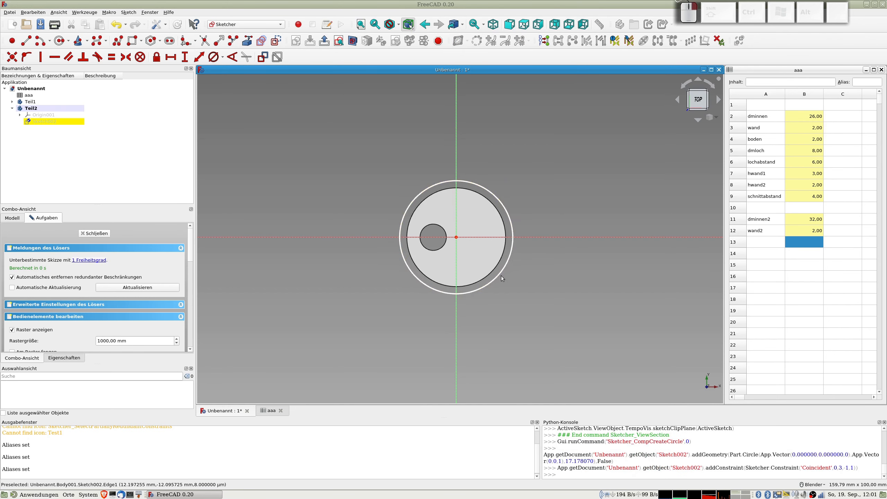
Step: Constrain the circle's diameter with the expression <<aaa>>.dminnen2
{"action": "left_click", "coordinate": [501, 275]}
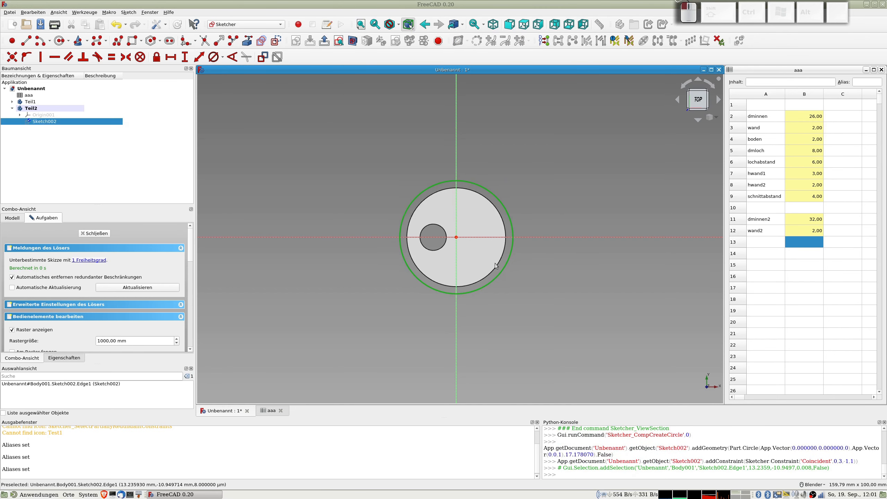
{"action": "left_click", "coordinate": [213, 59]}
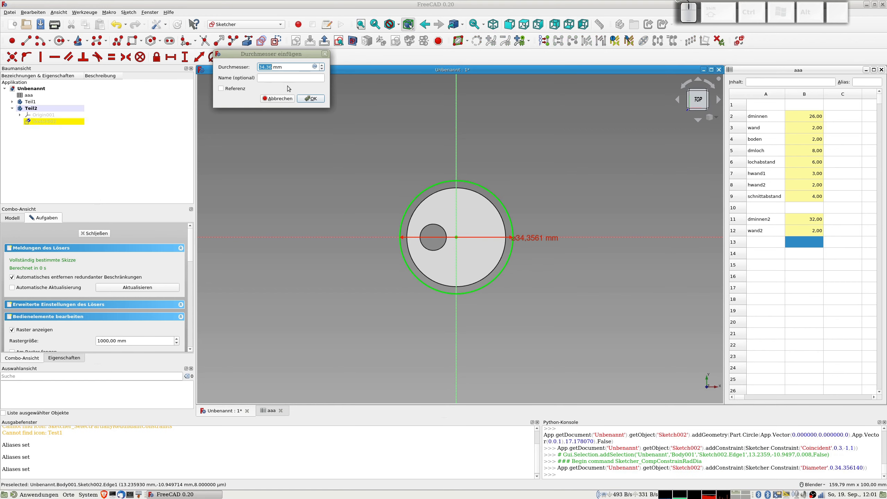
{"action": "left_click", "coordinate": [316, 69]}
{"action": "type", "text": "a"}
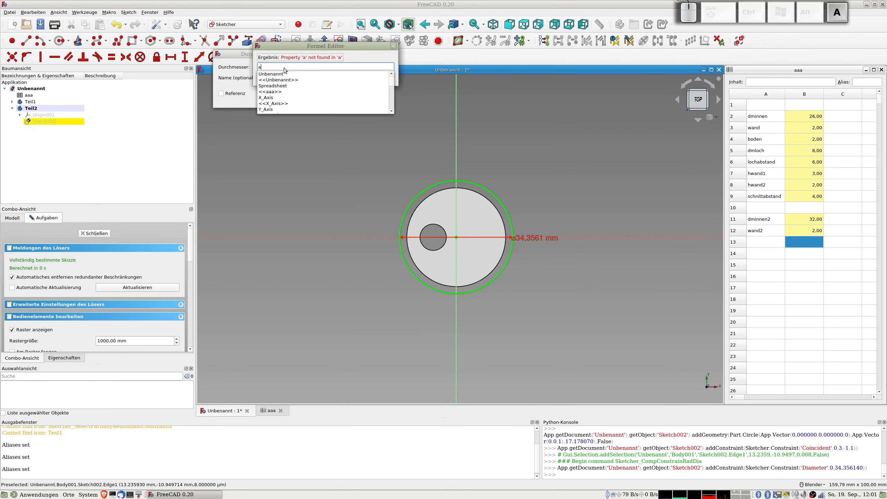
{"action": "type", "text": "aa."}
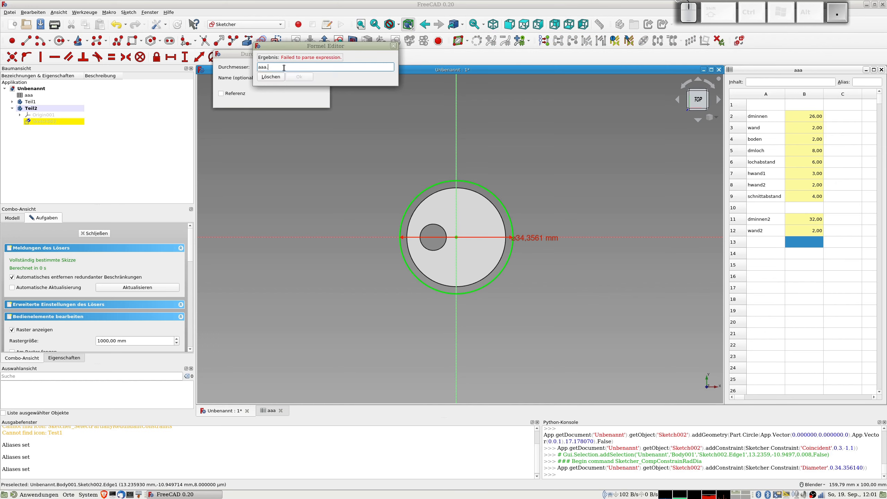
{"action": "type", "text": "dmin"}
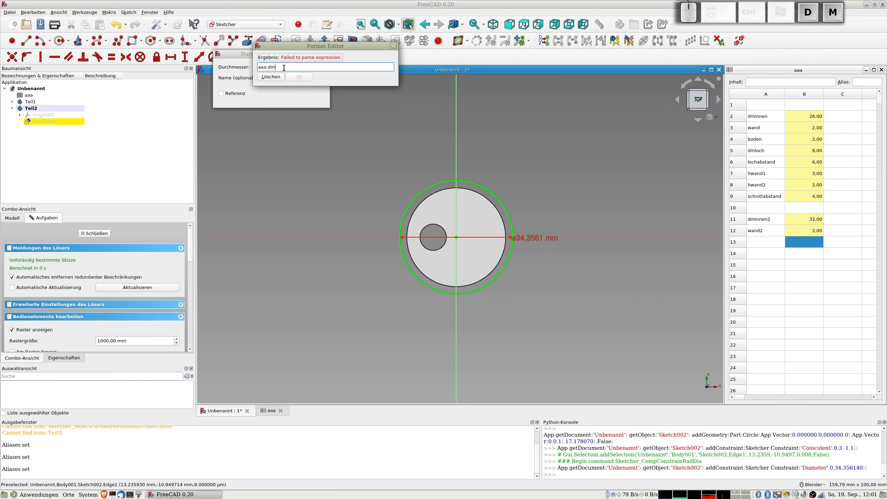
{"action": "key", "text": "Down"}
{"action": "key", "text": "Down"}
{"action": "key", "text": "Return"}
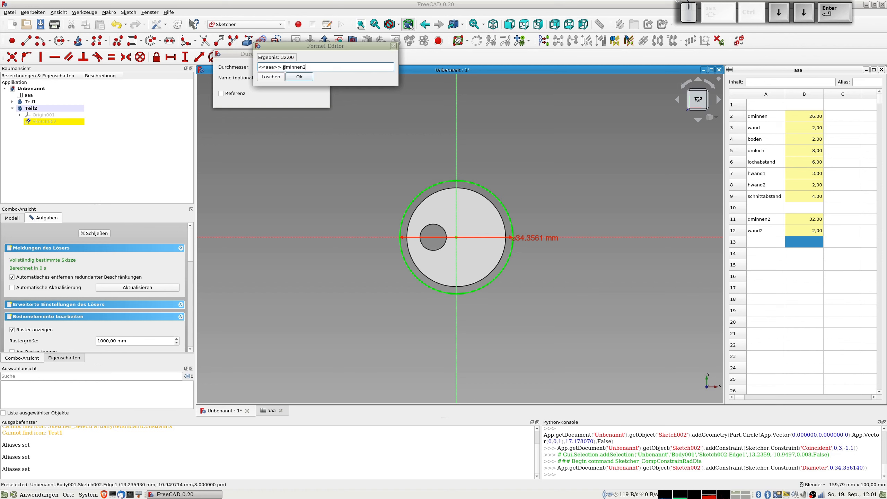
{"action": "key", "text": "Return"}
{"action": "key", "text": "Tab"}
{"action": "key", "text": "Tab"}
{"action": "key", "text": "Tab"}
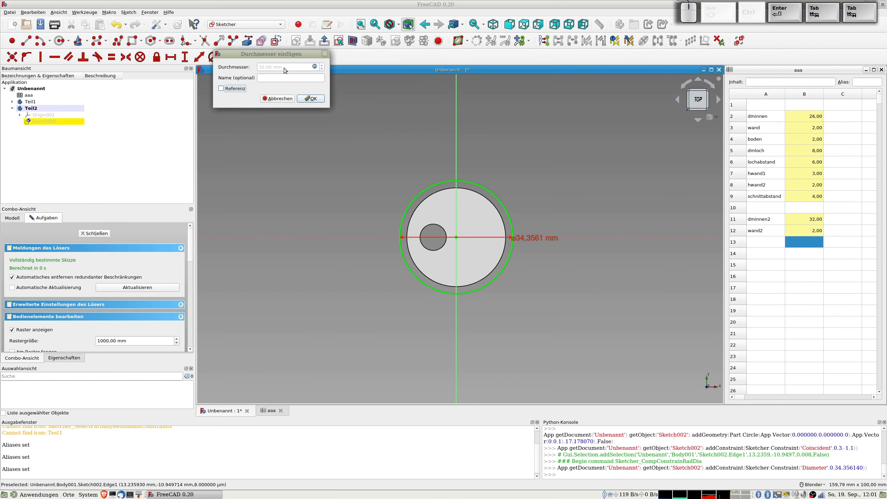
{"action": "key", "text": "Tab"}
{"action": "key", "text": "Return"}
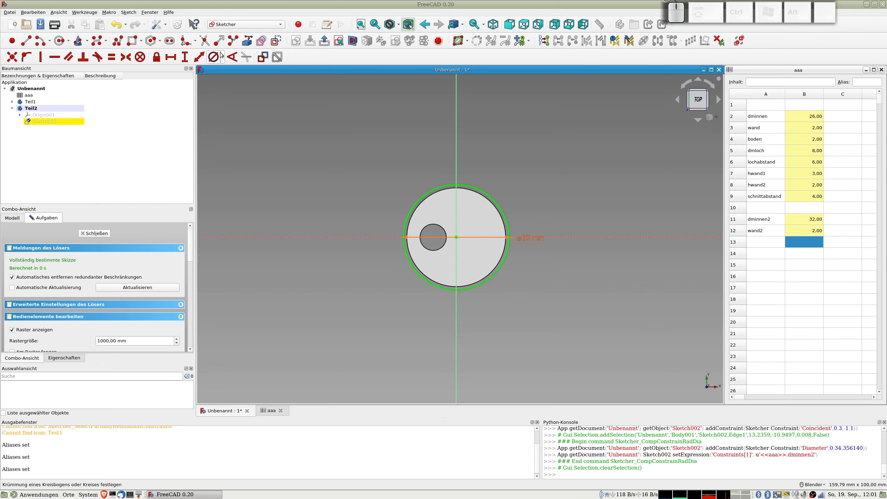
Step: Draw a second, larger circle about 37 mm in diameter, concentric with the first one
{"action": "left_click", "coordinate": [59, 41]}
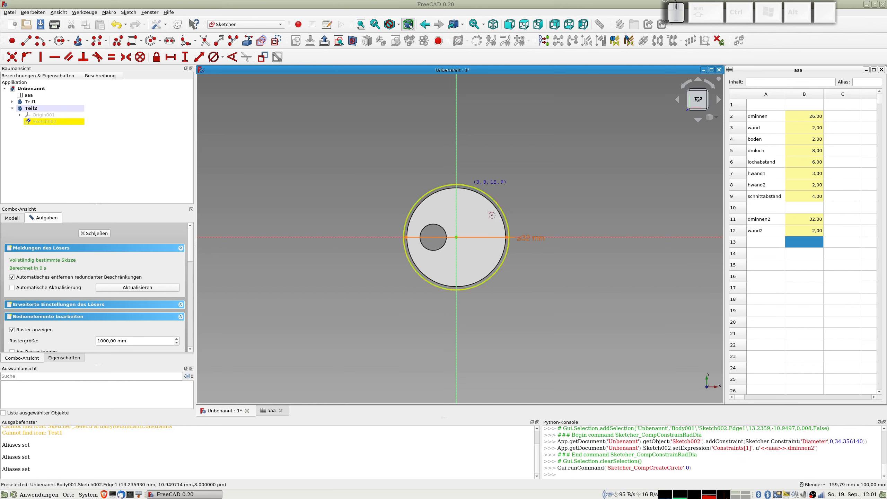
{"action": "left_click", "coordinate": [456, 238]}
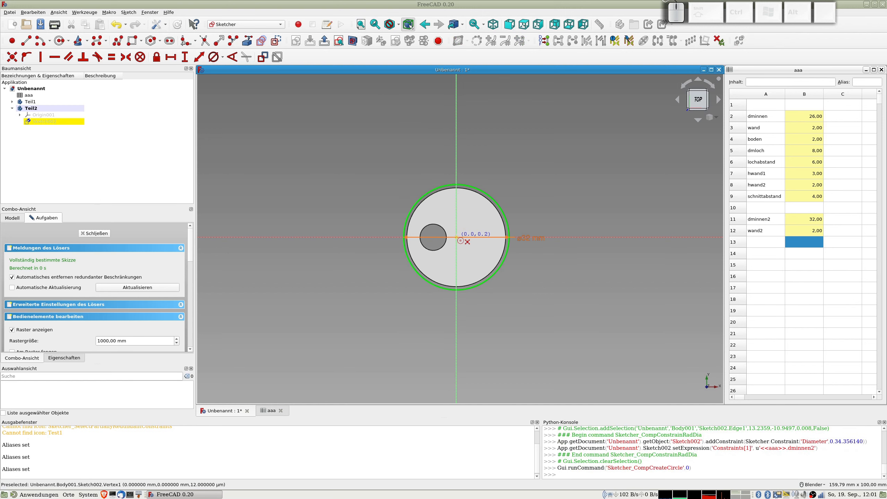
{"action": "left_click", "coordinate": [504, 273]}
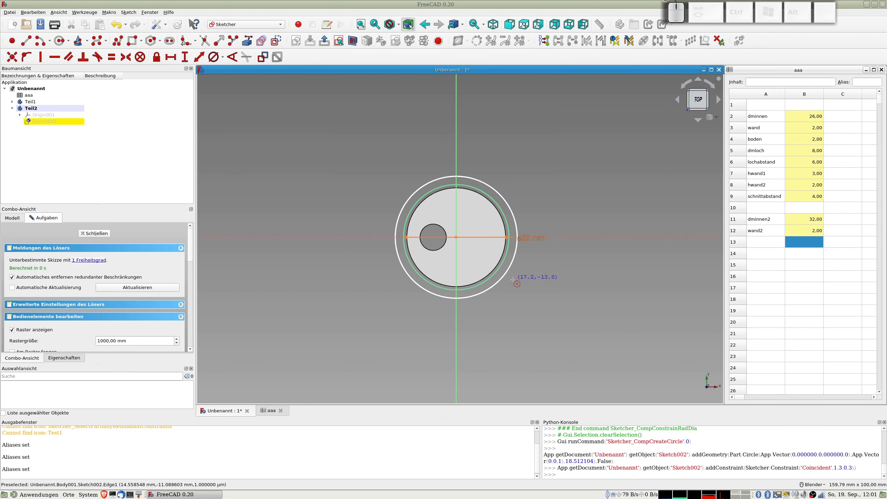
Step: Constrain the outer circle's diameter with the expression <<aaa>>.dminnen2+2*aaa.wand2
{"action": "left_click", "coordinate": [511, 262]}
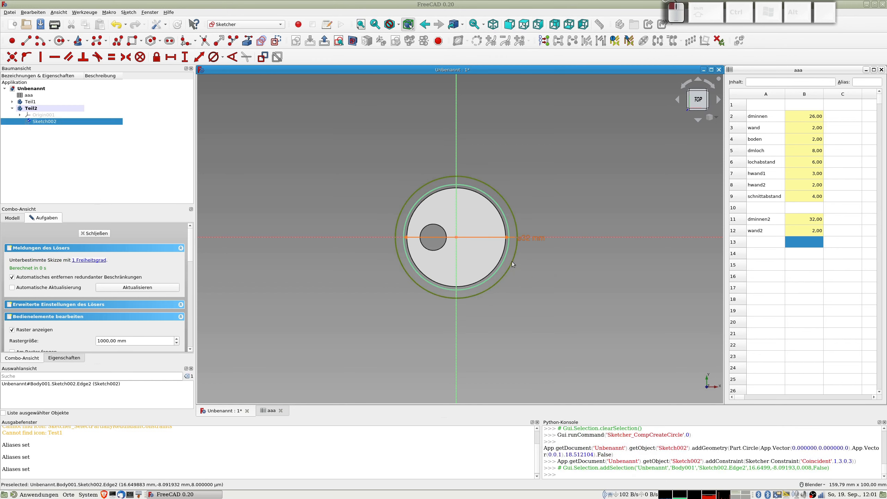
{"action": "left_click", "coordinate": [213, 57]}
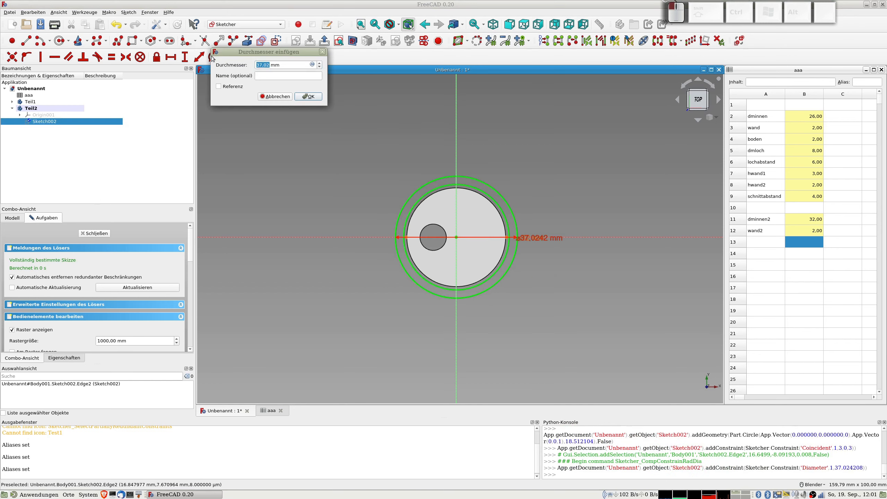
{"action": "left_click", "coordinate": [311, 65]}
{"action": "type", "text": "aaa.dminn"}
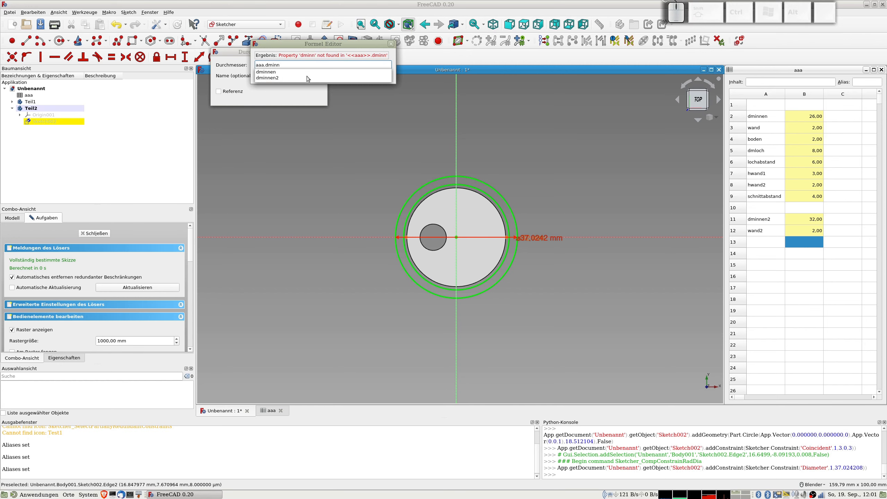
{"action": "left_click", "coordinate": [306, 78]}
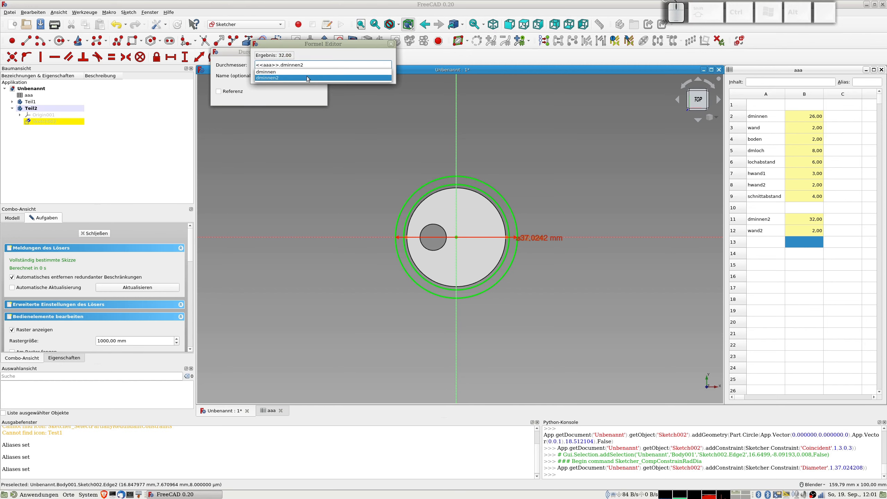
{"action": "key", "text": "Return"}
{"action": "type", "text": "+"}
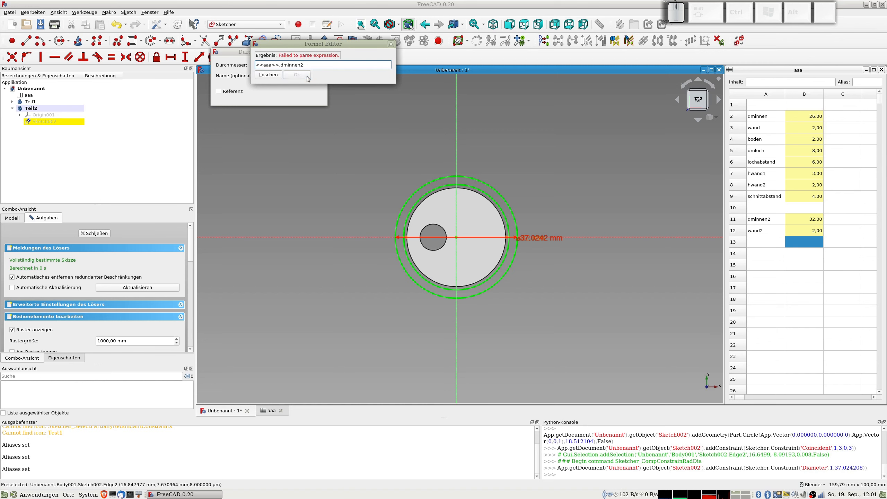
{"action": "type", "text": "2"}
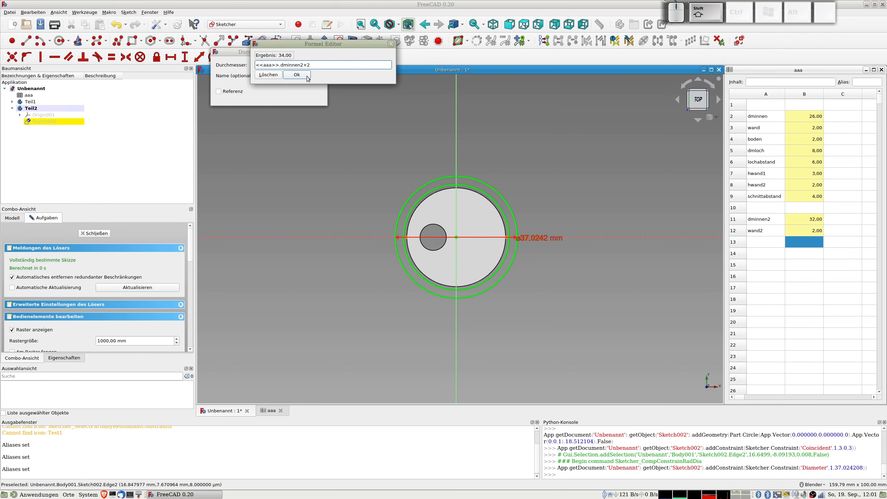
{"action": "type", "text": "*a"}
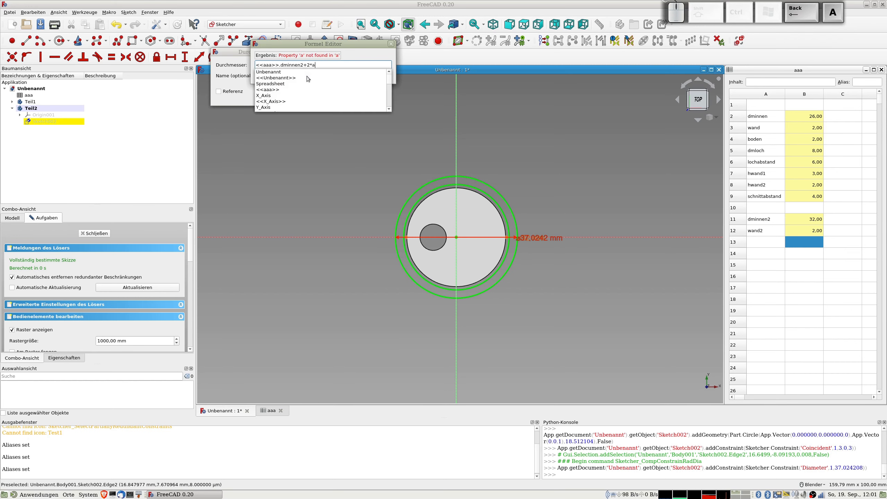
{"action": "type", "text": "aa.wand2"}
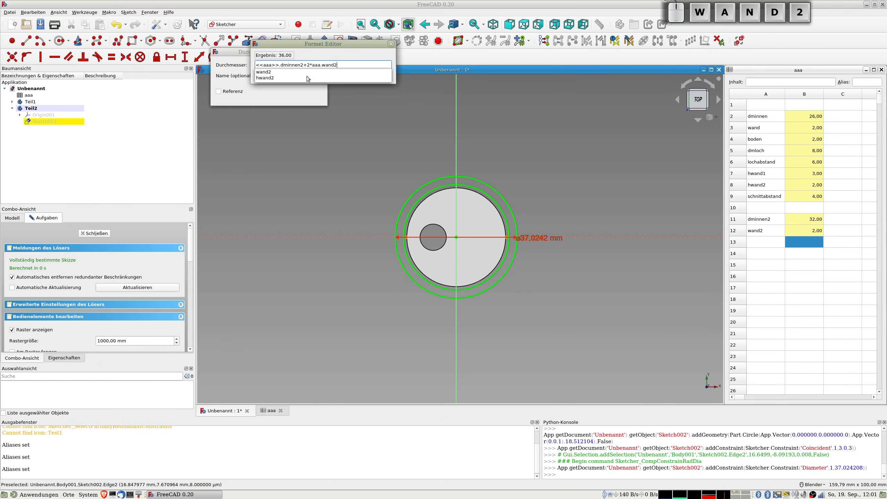
{"action": "key", "text": "Escape"}
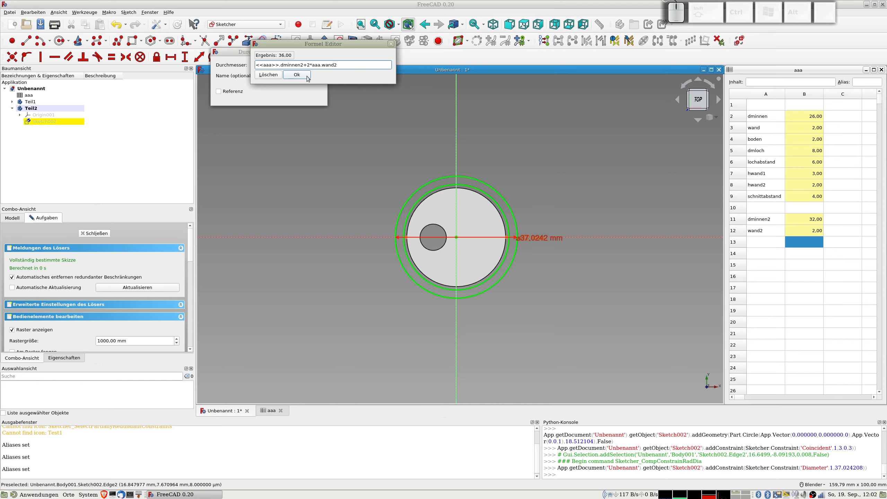
{"action": "left_click", "coordinate": [307, 77]}
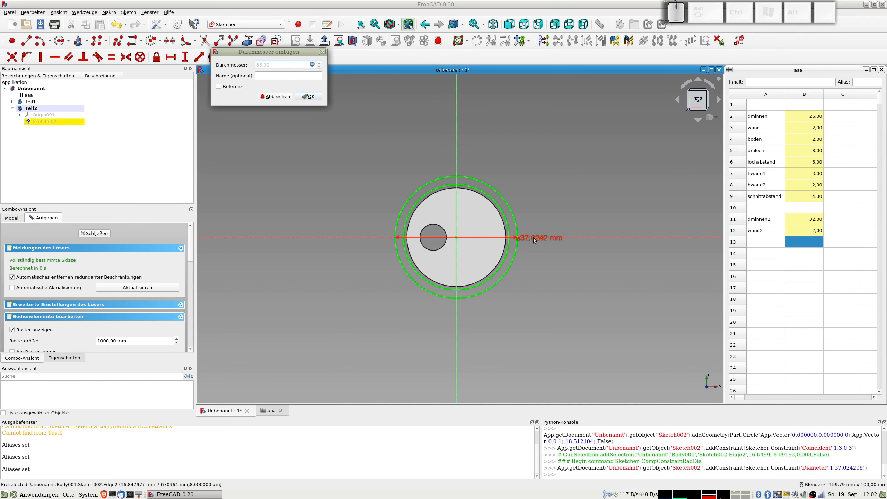
{"action": "left_click", "coordinate": [308, 96]}
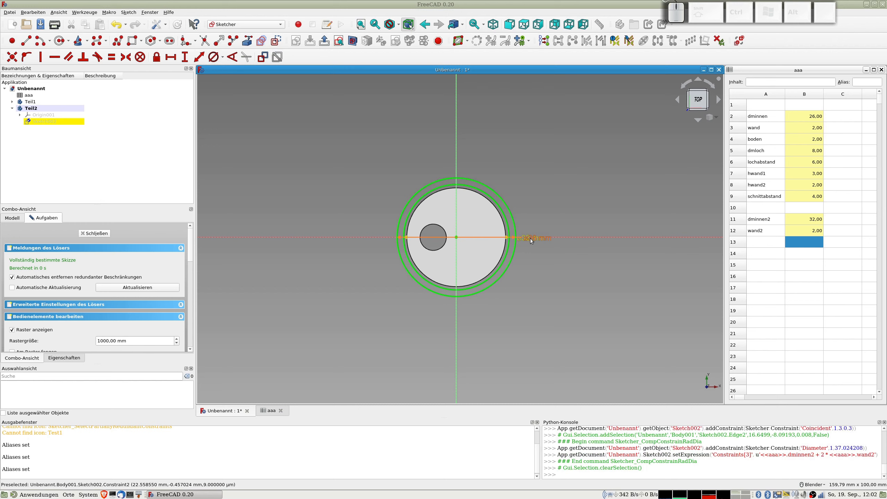
Step: Move the overlapping dimensions of the two circles apart and close the sketch
{"action": "left_click_drag", "start_coordinate": [527, 238], "coordinate": [542, 200]}
{"action": "left_click_drag", "start_coordinate": [532, 241], "coordinate": [538, 280]}
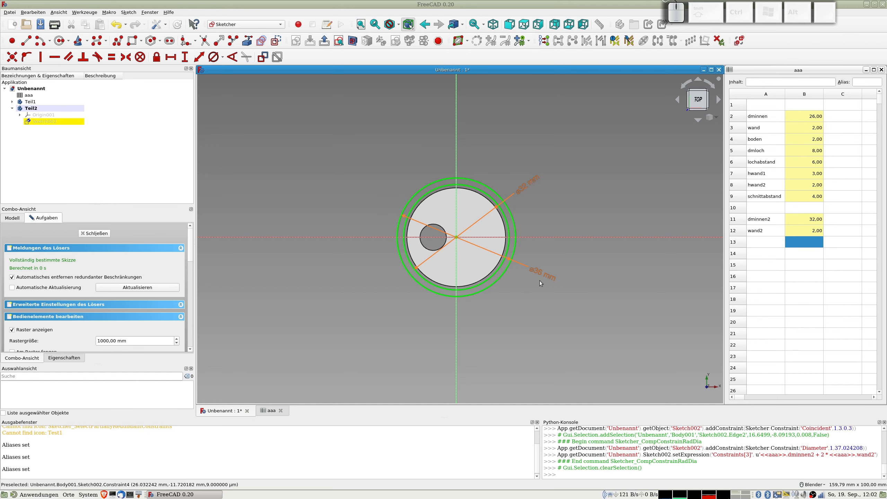
{"action": "middle_click_drag", "start_coordinate": [498, 343], "coordinate": [497, 293]}
{"action": "left_click", "coordinate": [95, 234]}
Step: Pad the sketch of two concentric circles in Teil2 with its length driven by the expression <<aaa>>.hwand1
{"action": "middle_click_drag", "start_coordinate": [522, 359], "coordinate": [526, 335]}
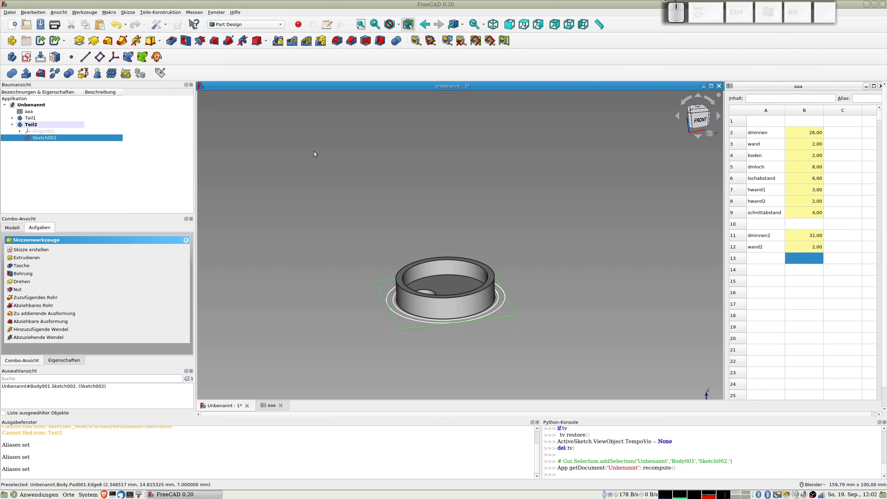
{"action": "left_click", "coordinate": [79, 41]}
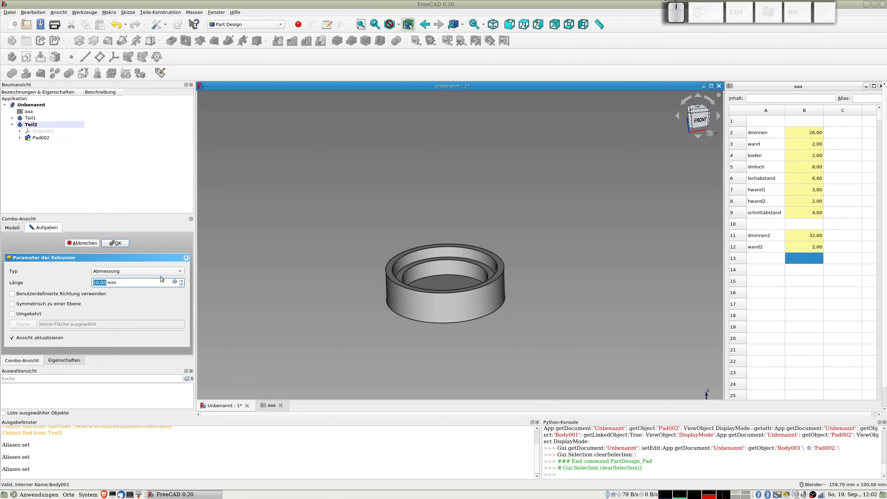
{"action": "left_click", "coordinate": [175, 282]}
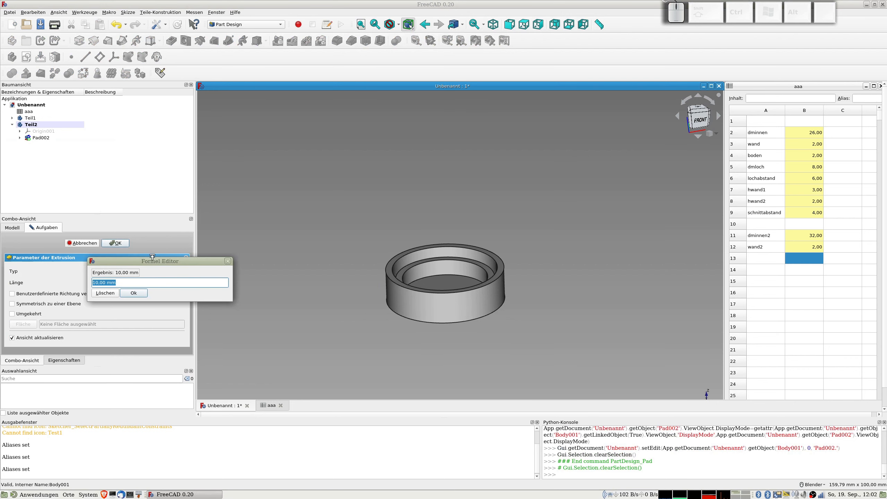
{"action": "type", "text": "aaa."}
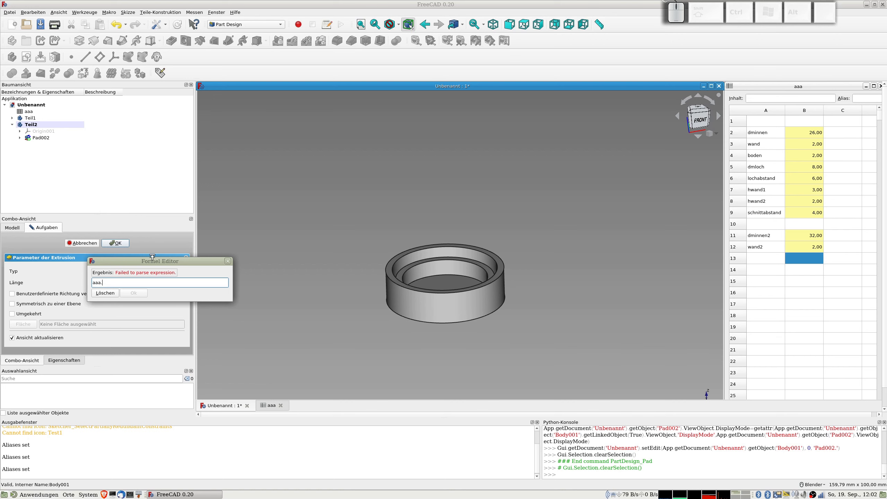
{"action": "type", "text": "wand1"}
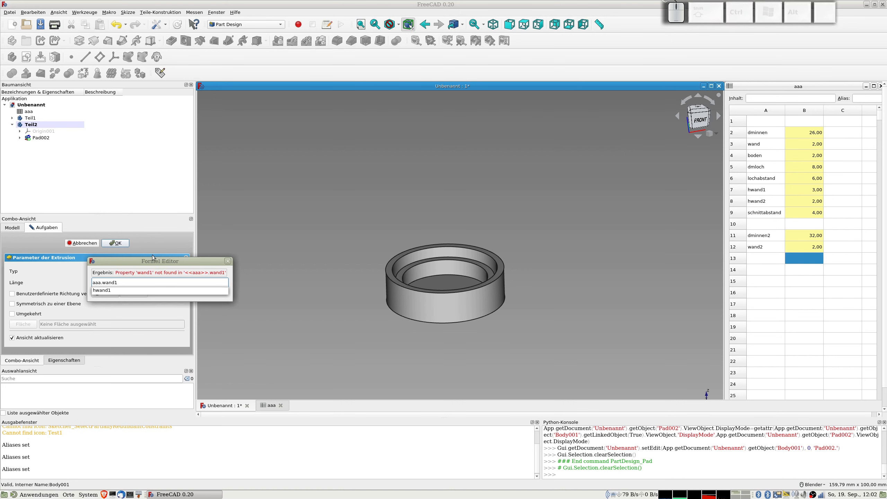
{"action": "key", "text": "BackSpace"}
{"action": "key", "text": "BackSpace"}
{"action": "key", "text": "BackSpace"}
{"action": "key", "text": "BackSpace"}
{"action": "key", "text": "BackSpace"}
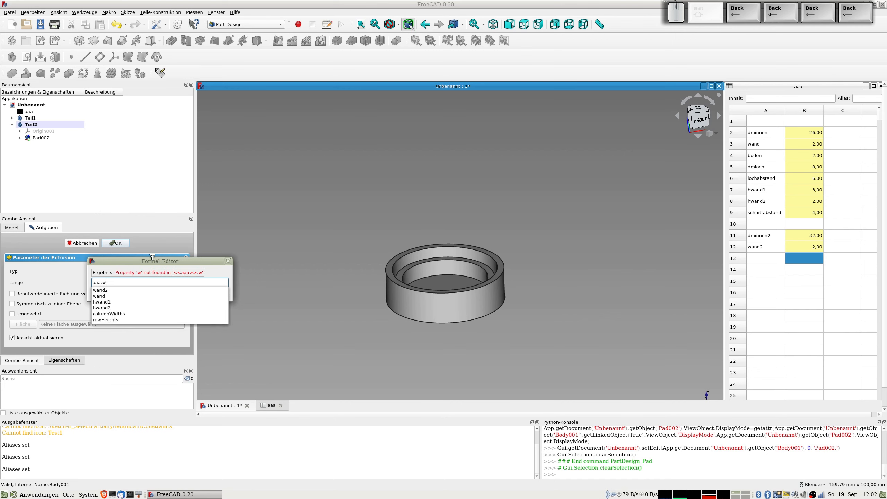
{"action": "type", "text": "hw"}
{"action": "key", "text": "Down"}
{"action": "key", "text": "Down"}
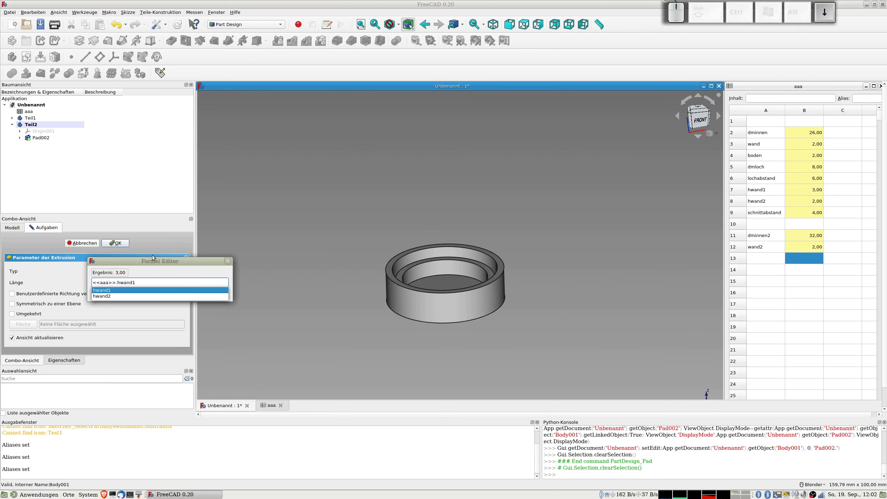
{"action": "key", "text": "Up"}
{"action": "key", "text": "Return"}
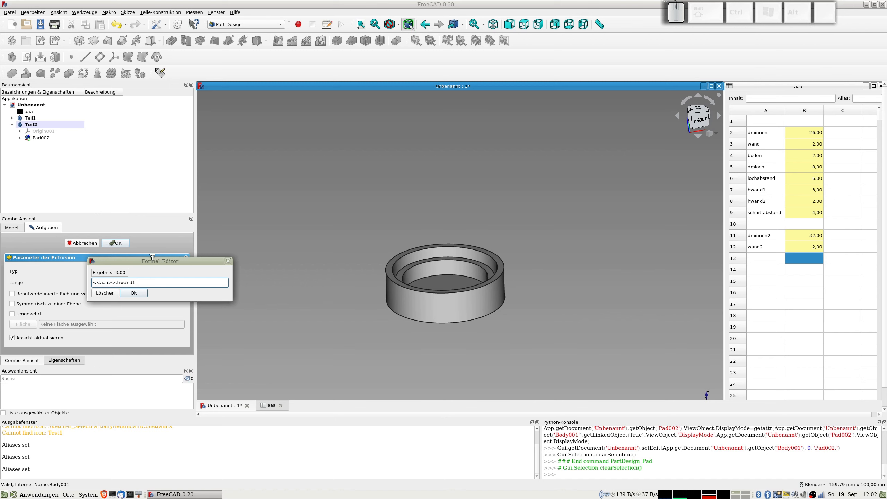
{"action": "key", "text": "Return"}
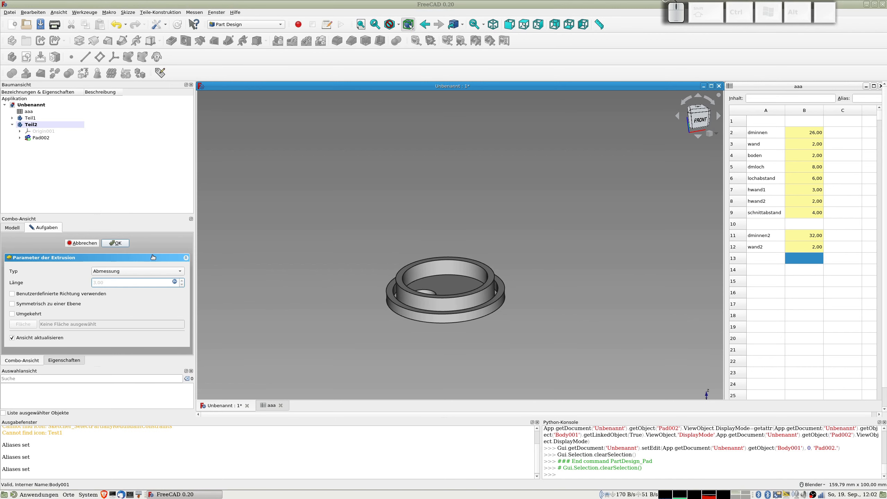
{"action": "left_click", "coordinate": [122, 243]}
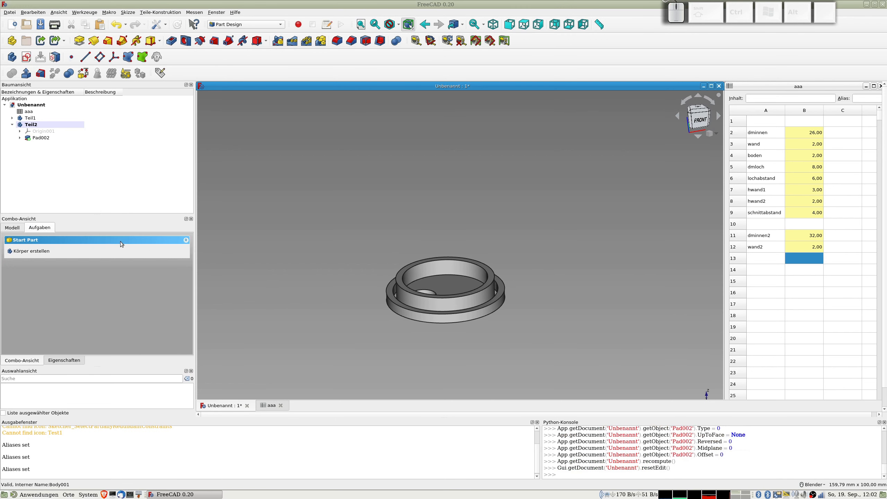
Step: Reopen Teil2's ring pad and extend its length expression to <<aaa>>.hwand1+aaa.boden
{"action": "left_click", "coordinate": [19, 137]}
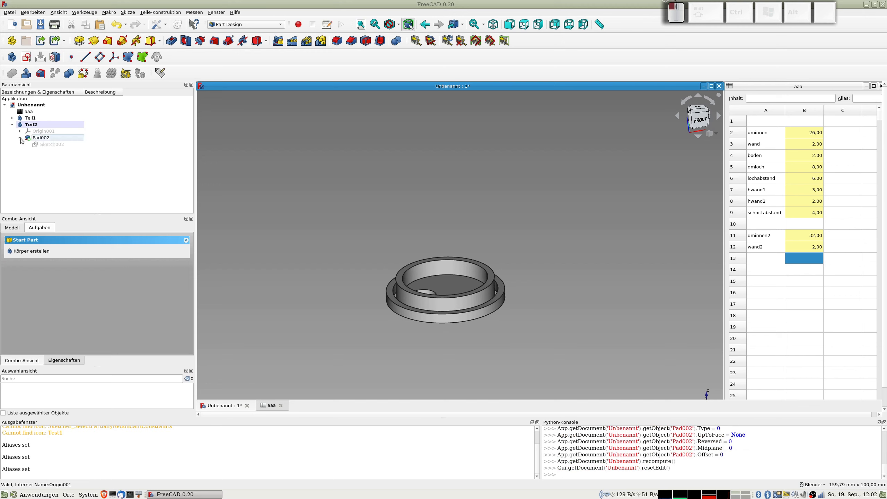
{"action": "double_click", "coordinate": [42, 139]}
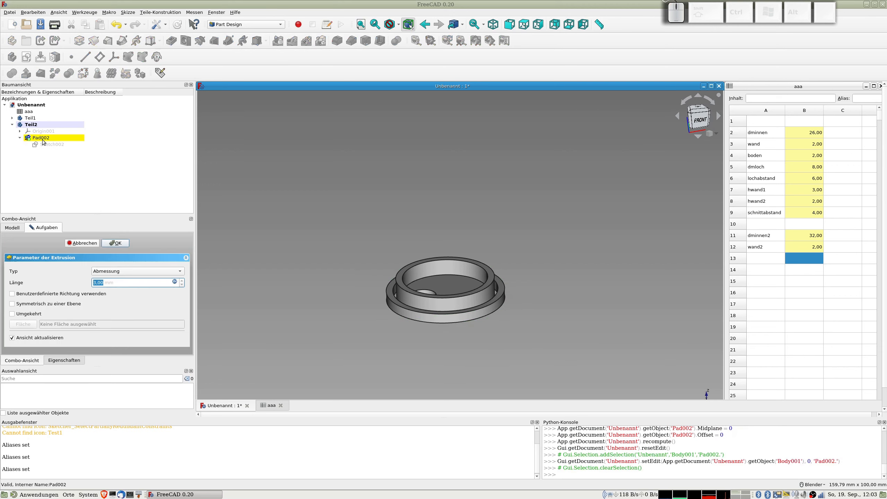
{"action": "left_click", "coordinate": [176, 281]}
{"action": "left_click", "coordinate": [146, 282]}
{"action": "type", "text": "+"}
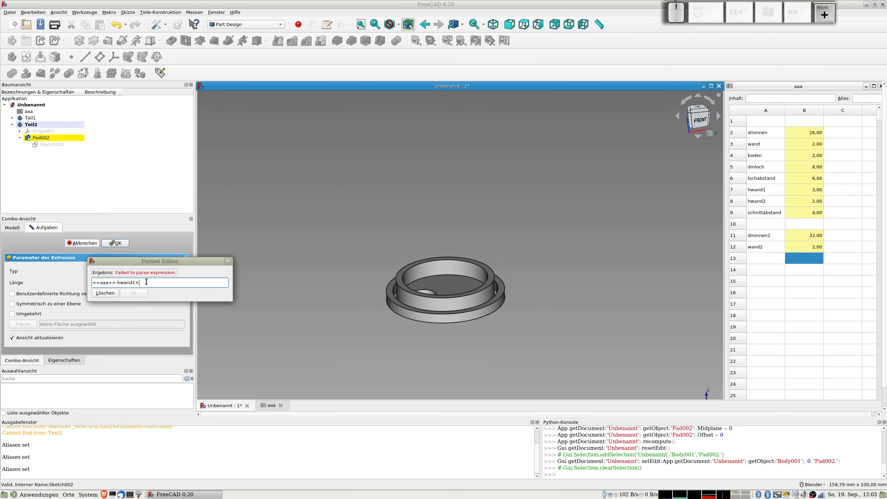
{"action": "type", "text": "aaa.boden"}
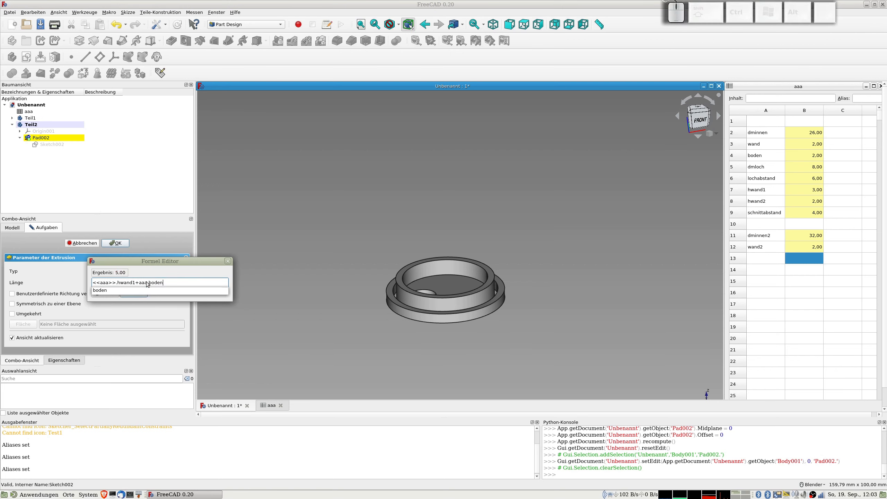
{"action": "key", "text": "Return"}
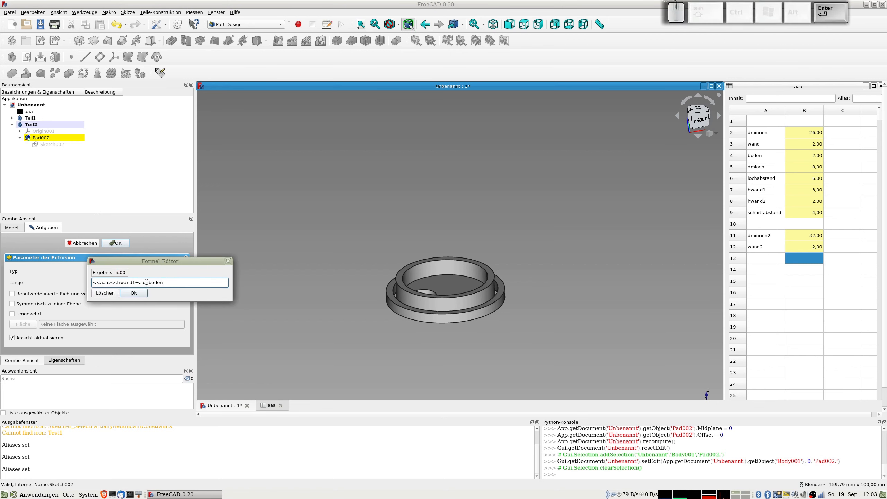
{"action": "key", "text": "Return"}
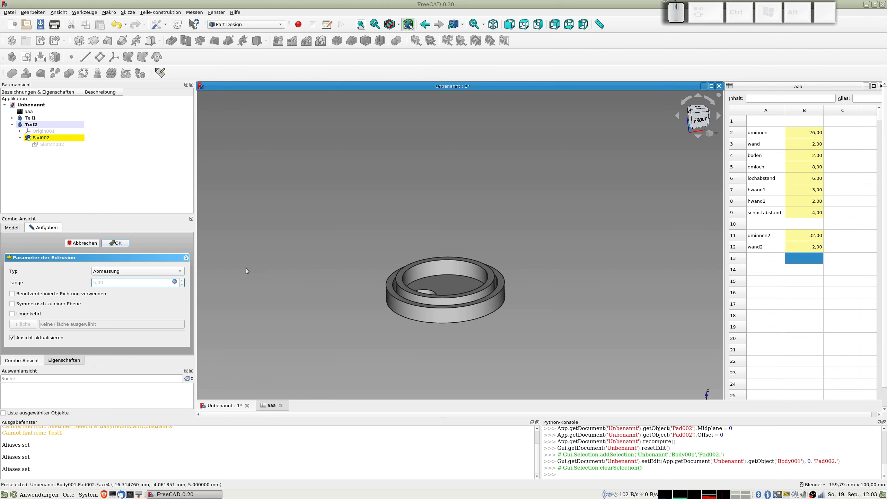
Step: Double the floor term so the ring pad's length expression is <<aaa>>.hwand1 + <<aaa>>.boden*2, and accept the pad
{"action": "left_click", "coordinate": [175, 282]}
{"action": "left_click", "coordinate": [188, 281]}
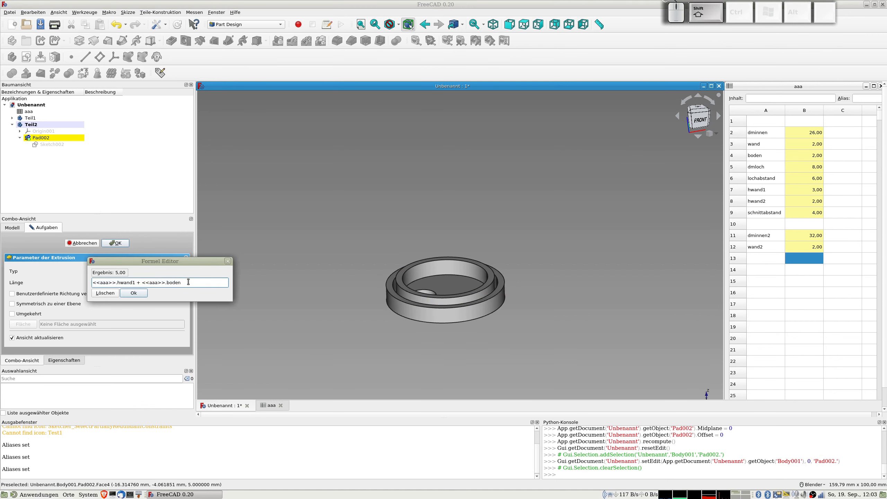
{"action": "type", "text": "*2"}
{"action": "key", "text": "Return"}
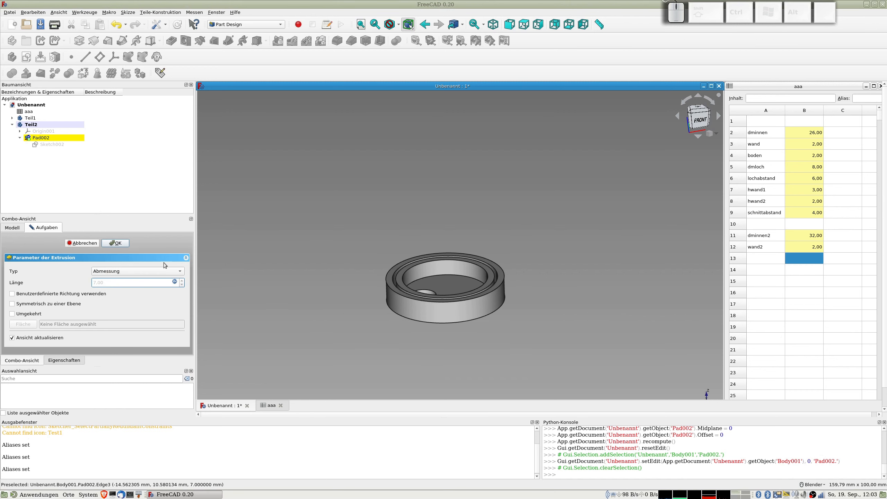
{"action": "left_click", "coordinate": [115, 243]}
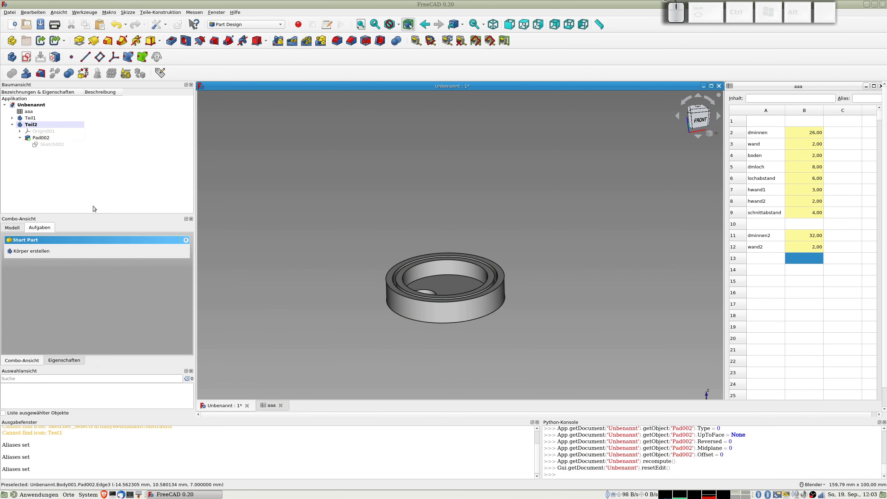
Step: Duplicate Sketch002 without its dependencies XY_Plane001 and aaa, and move the copy into the body Teil2
{"action": "left_click", "coordinate": [46, 145]}
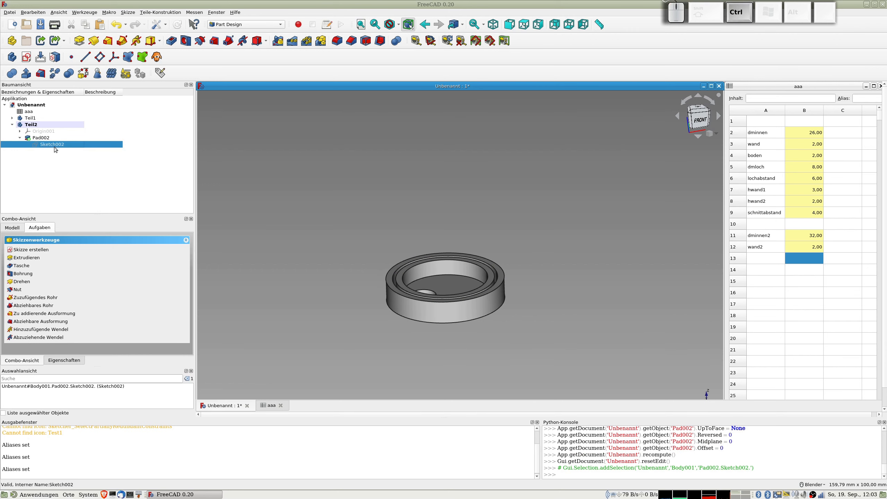
{"action": "key", "text": "ctrl+c"}
{"action": "left_click", "coordinate": [431, 216]}
{"action": "left_click", "coordinate": [430, 203]}
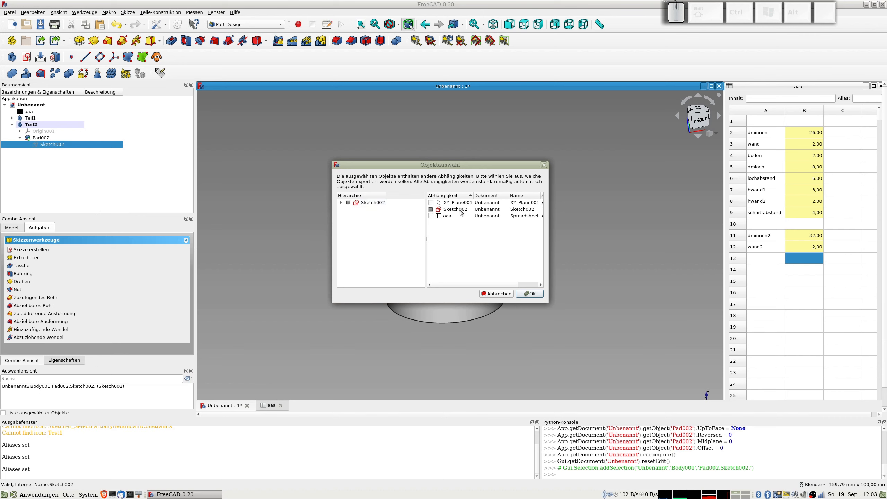
{"action": "left_click", "coordinate": [531, 294]}
{"action": "key", "text": "ctrl+v"}
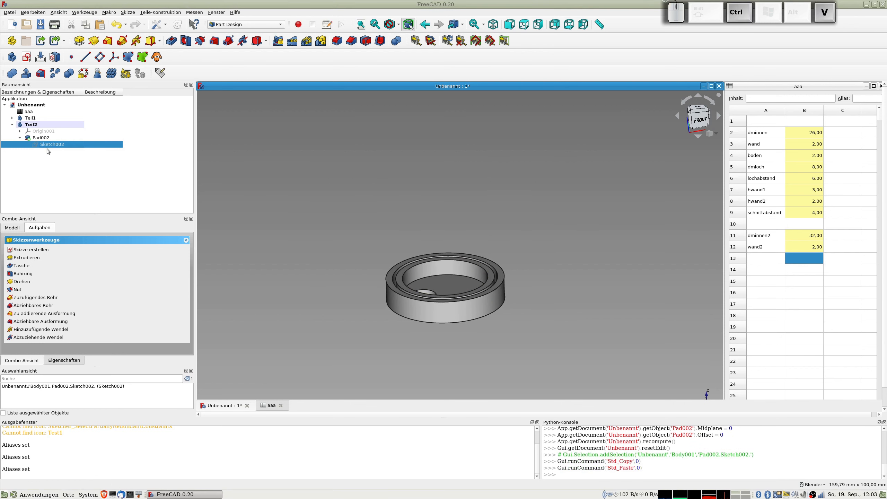
{"action": "left_click", "coordinate": [33, 152]}
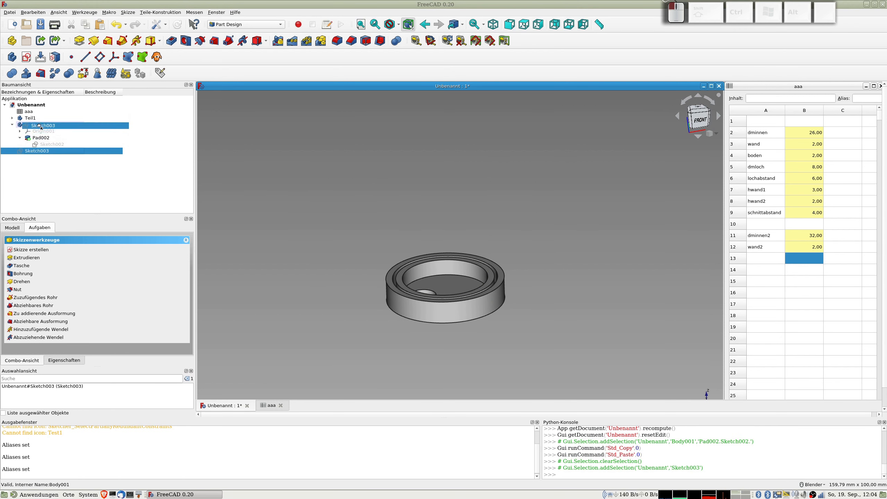
{"action": "left_click_drag", "start_coordinate": [39, 127], "coordinate": [39, 128]}
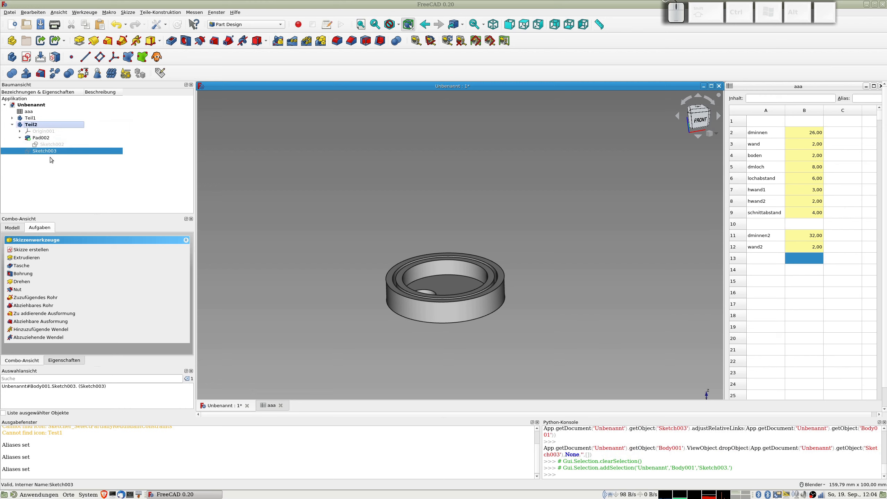
Step: Attach Sketch003 to the upper annular face of Teil2's ring using the FlatFace method
{"action": "left_click", "coordinate": [392, 285]}
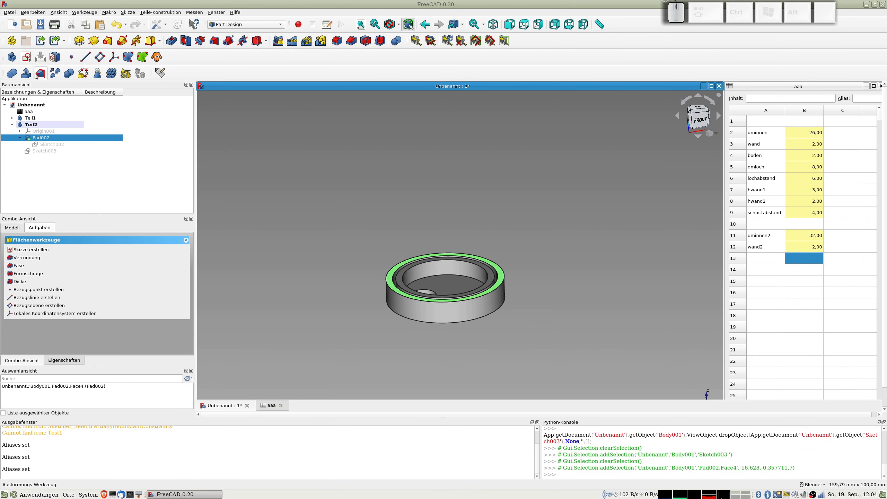
{"action": "left_click", "coordinate": [55, 57]}
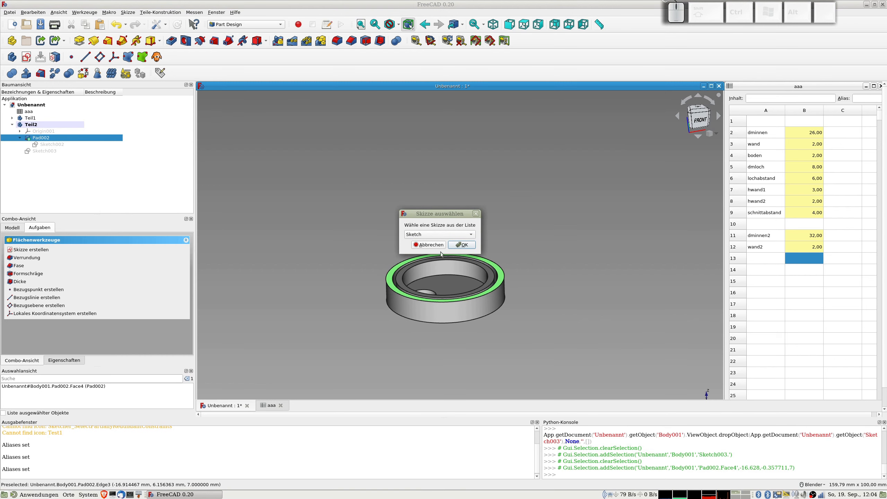
{"action": "left_click", "coordinate": [451, 237]}
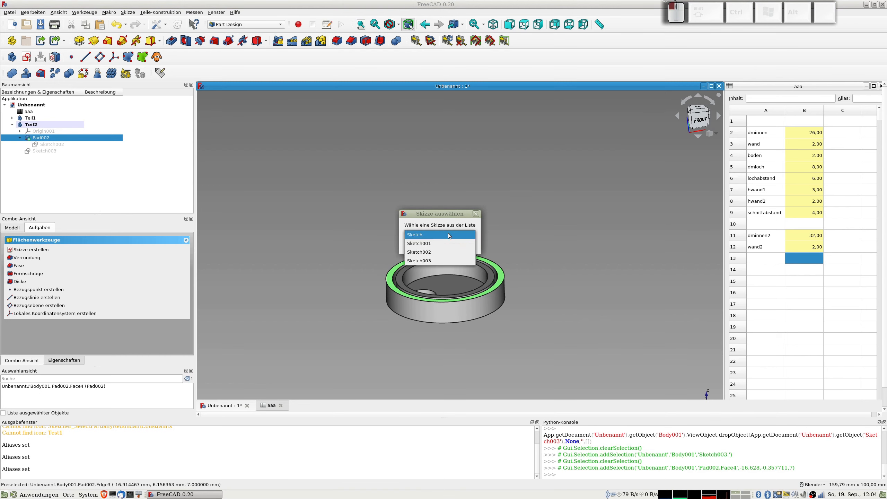
{"action": "left_click", "coordinate": [437, 262]}
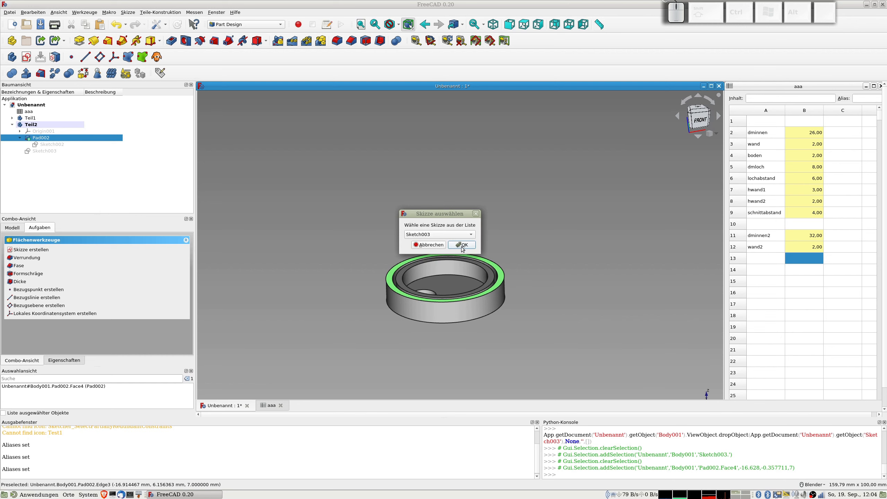
{"action": "left_click", "coordinate": [462, 245]}
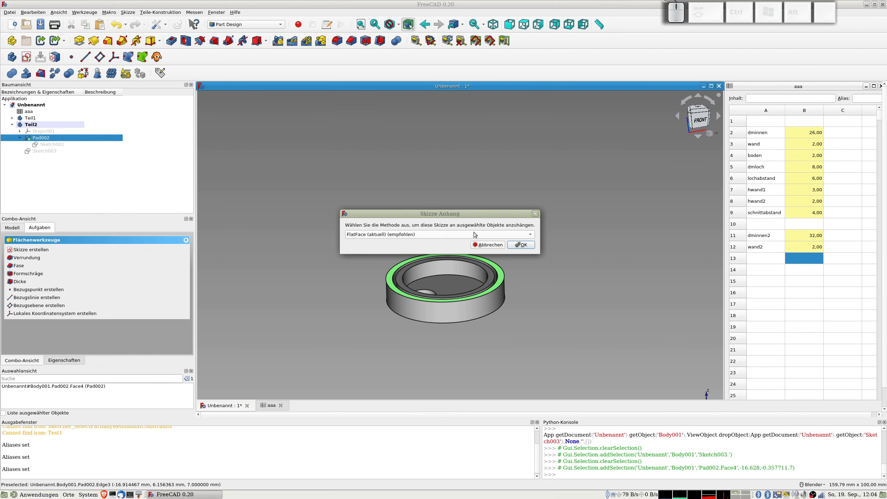
{"action": "left_click", "coordinate": [524, 245]}
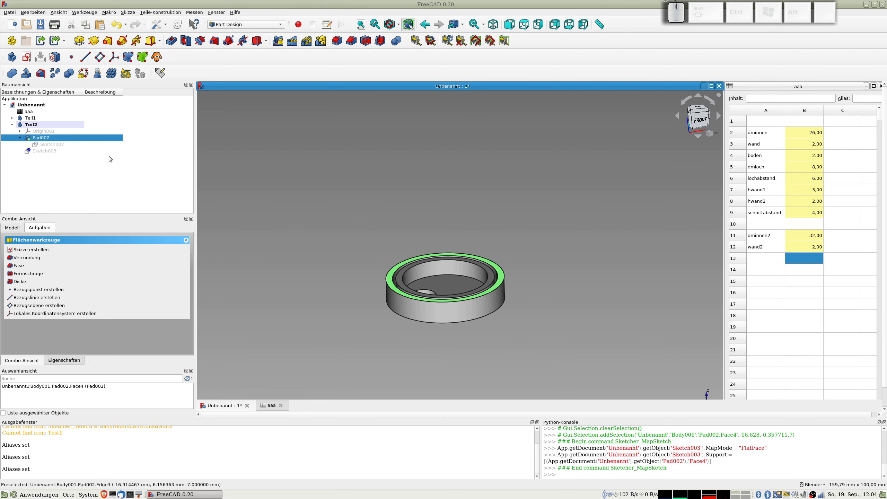
Step: Open Sketch003 for editing and convert its inner circle to construction geometry
{"action": "double_click", "coordinate": [43, 151]}
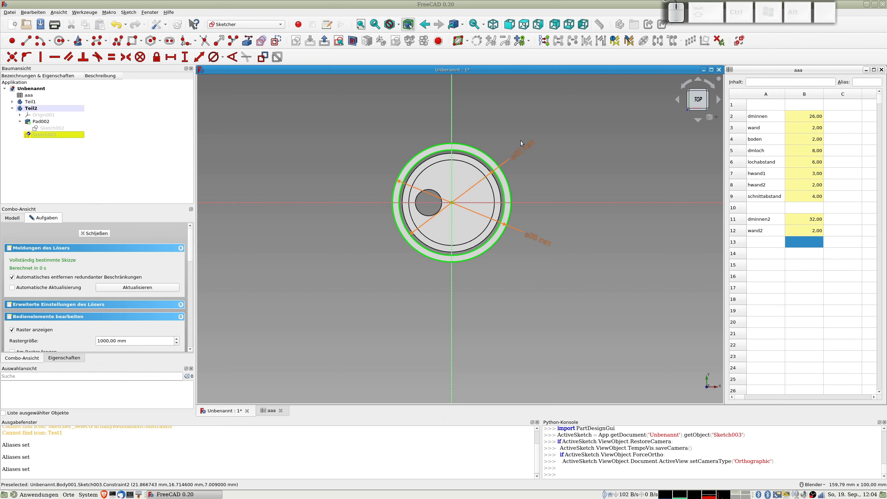
{"action": "scroll", "coordinate": [519, 135], "scroll_direction": "up", "scroll_amount": 2}
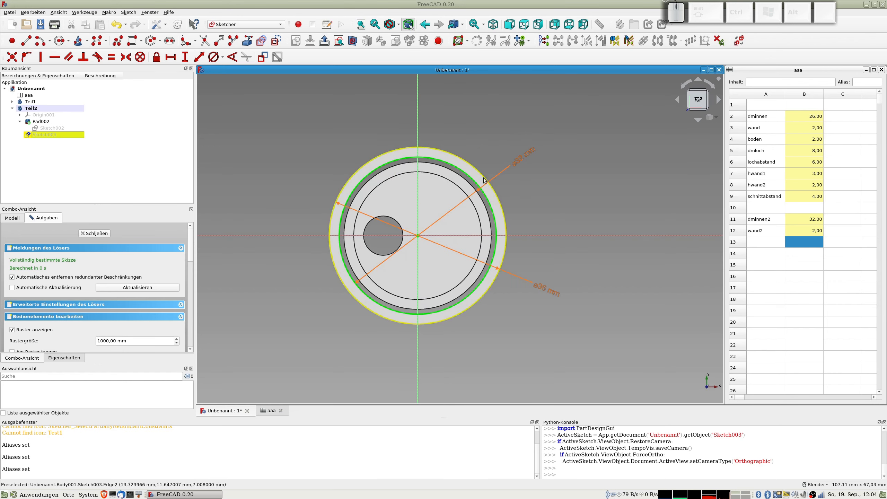
{"action": "left_click", "coordinate": [469, 180]}
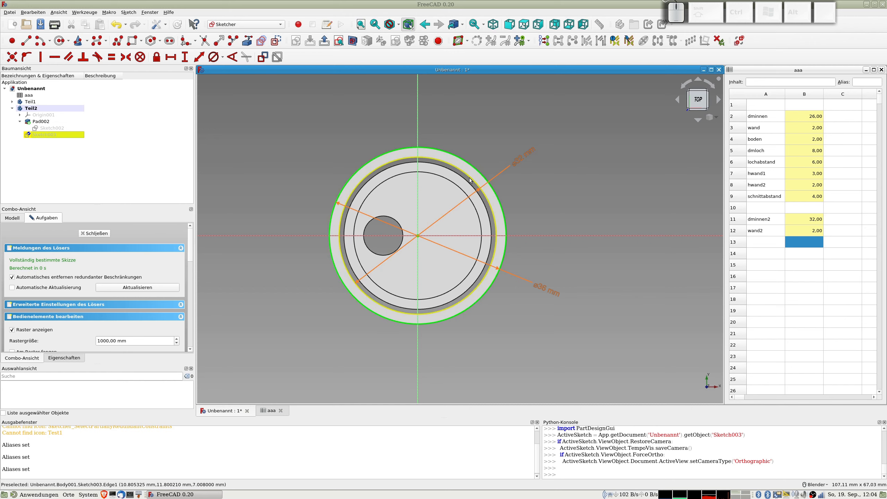
{"action": "left_click", "coordinate": [469, 180]}
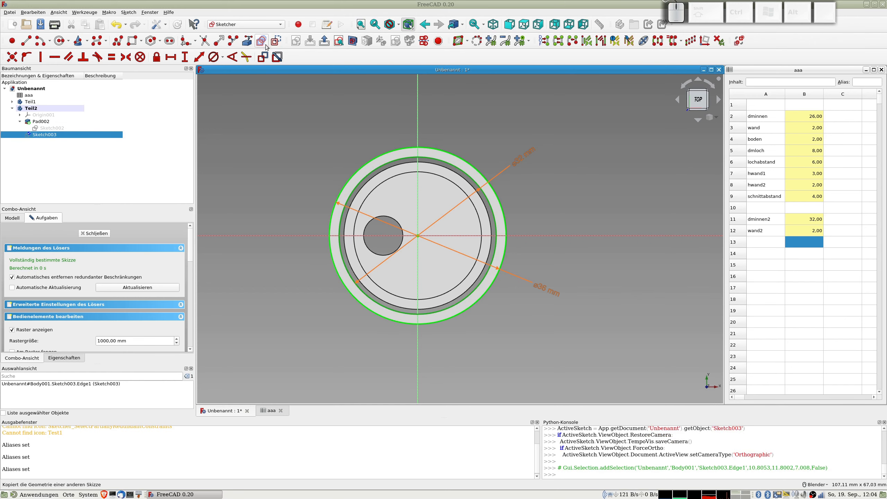
{"action": "left_click", "coordinate": [276, 41]}
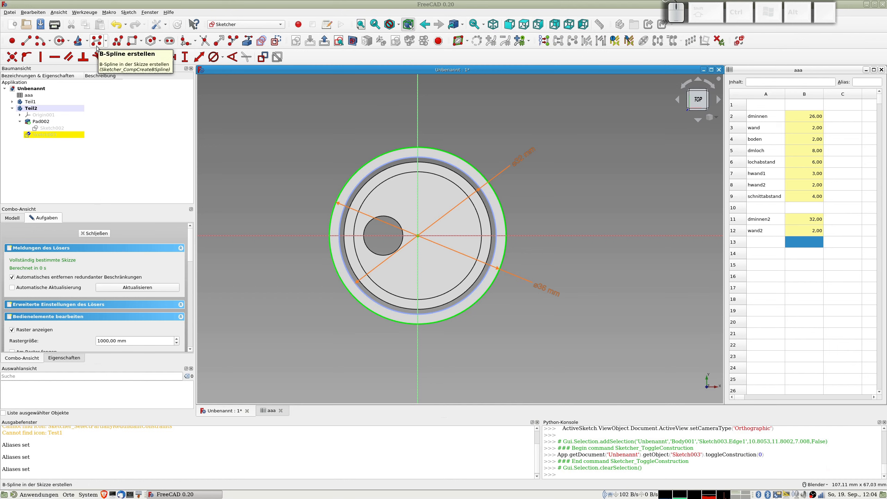
Step: Draw a circle about 6.2 mm in diameter centred on the horizontal axis, about 7.4 mm to the negative side of the origin
{"action": "left_click", "coordinate": [61, 43]}
{"action": "left_click", "coordinate": [382, 236]}
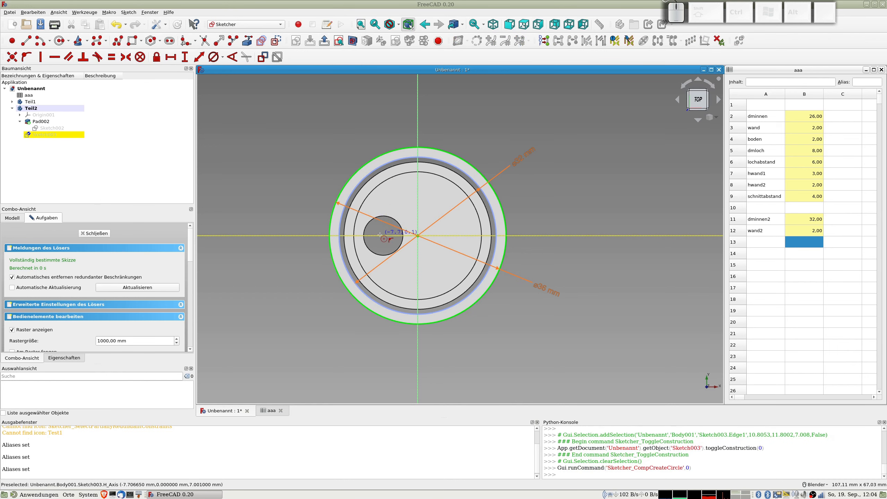
{"action": "left_click", "coordinate": [395, 246]}
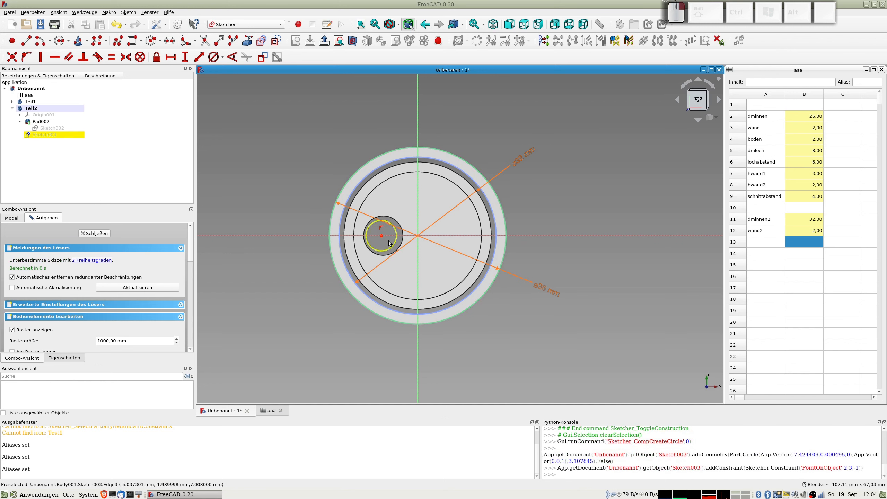
Step: Constrain the small circle's diameter with the spreadsheet expression aaa.dmloch
{"action": "left_click", "coordinate": [395, 244]}
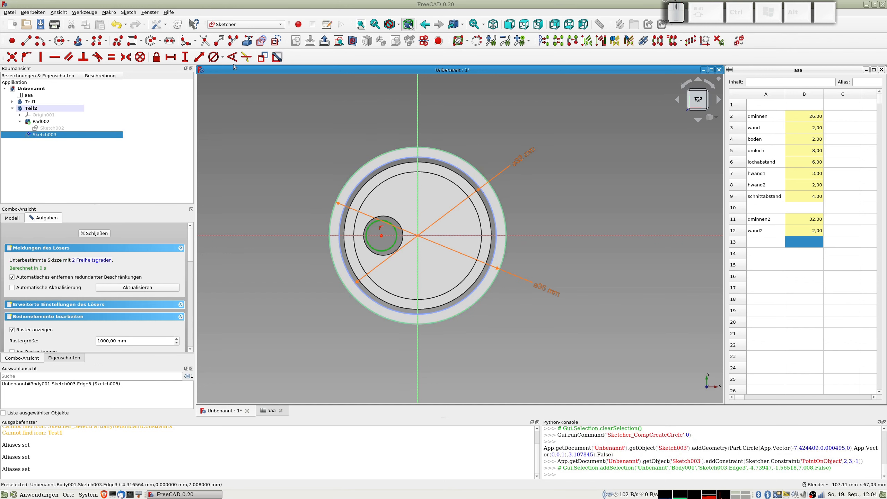
{"action": "left_click", "coordinate": [213, 57]}
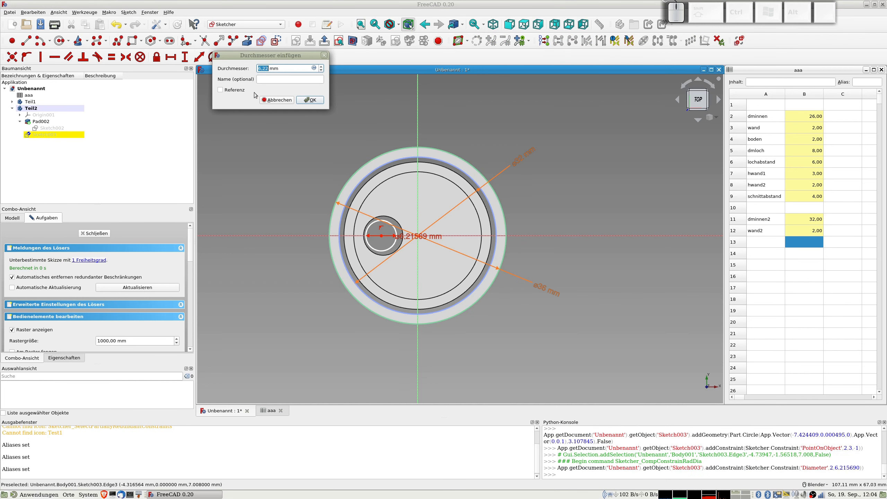
{"action": "type", "text": "aaa.dm"}
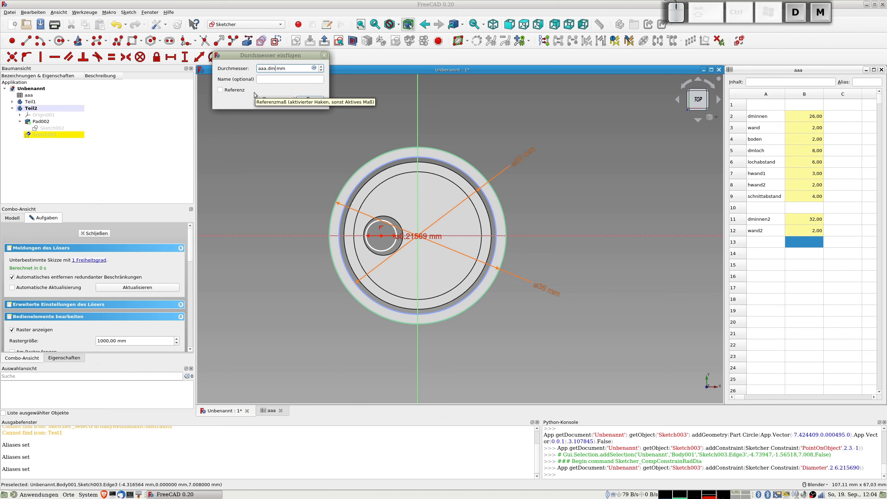
{"action": "type", "text": "loch"}
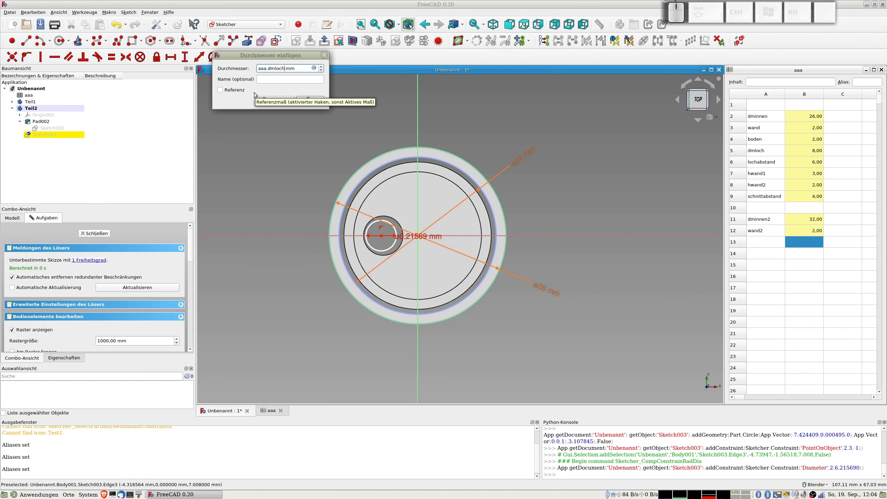
{"action": "left_click", "coordinate": [314, 68]}
{"action": "type", "text": "aaa.dmloch"}
{"action": "key", "text": "Return"}
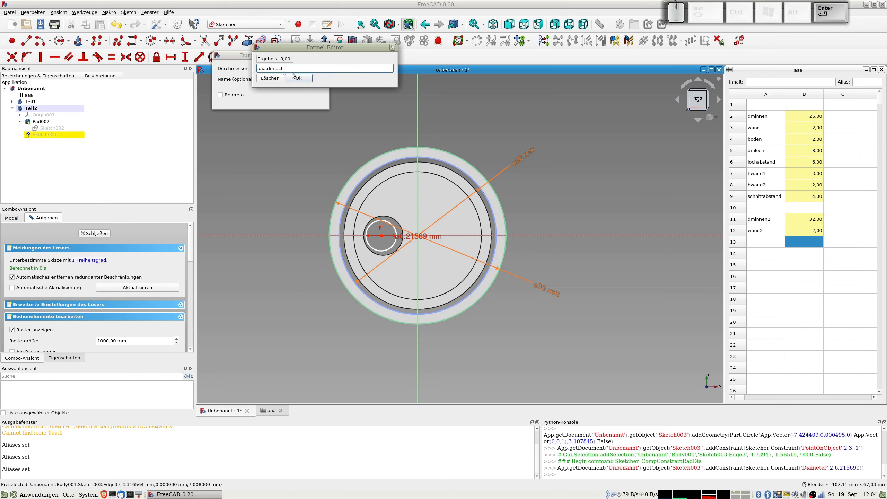
{"action": "key", "text": "Tab"}
{"action": "key", "text": "Tab"}
{"action": "key", "text": "Return"}
{"action": "key", "text": "Tab"}
{"action": "key", "text": "Tab"}
{"action": "key", "text": "Tab"}
{"action": "key", "text": "Tab"}
{"action": "key", "text": "Return"}
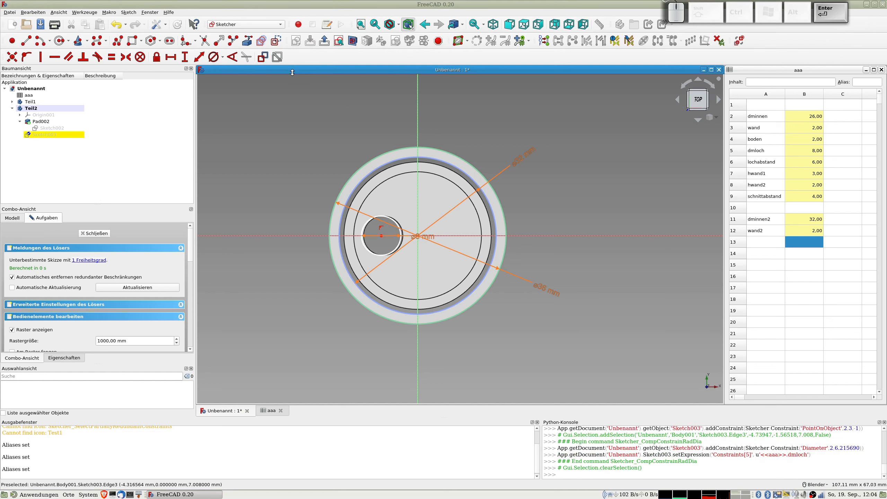
Step: Constrain the horizontal distance from the small circle's centre to the vertical axis as aaa.dminnen/2-<<aaa>>.lochabstand and close Sketch003
{"action": "left_click", "coordinate": [381, 236]}
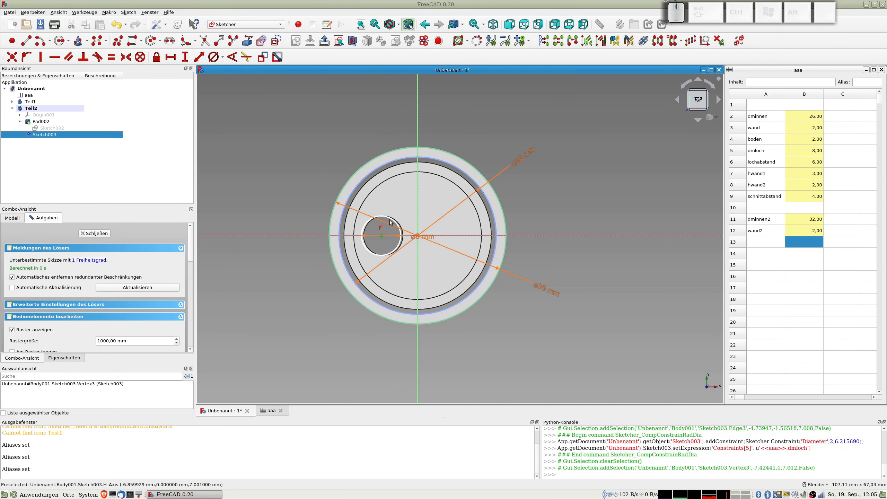
{"action": "left_click", "coordinate": [417, 128]}
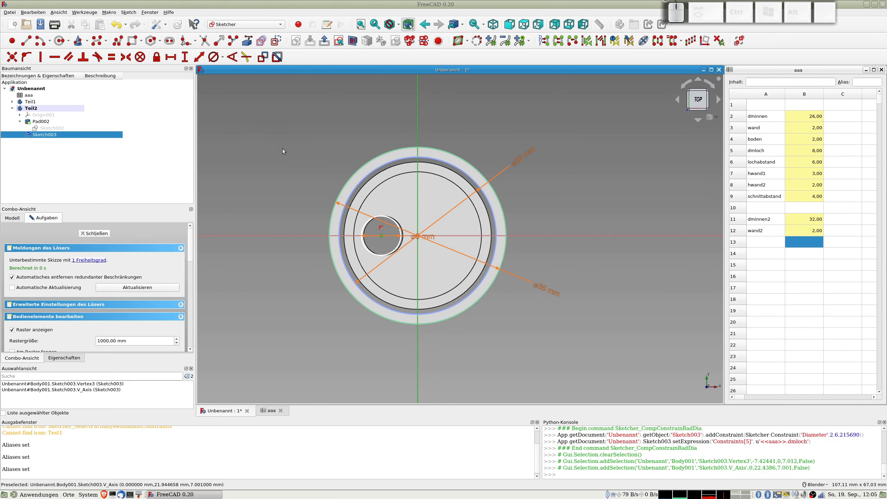
{"action": "key", "text": "shift+h"}
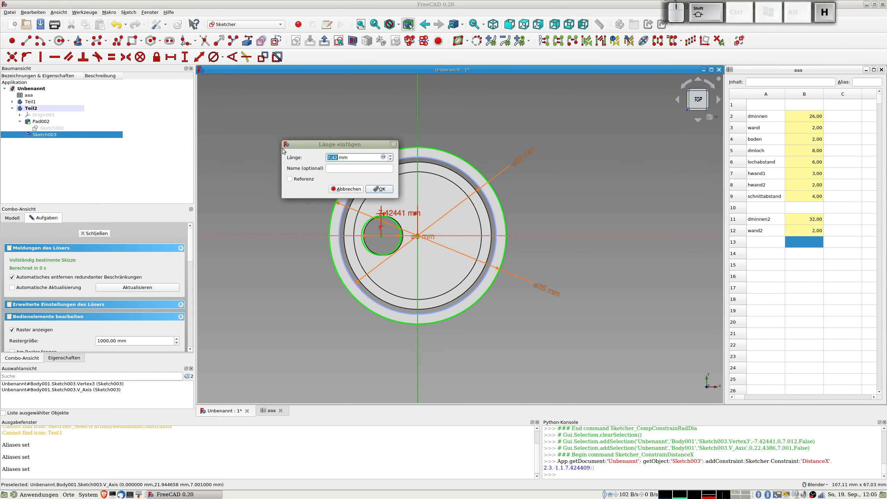
{"action": "left_click", "coordinate": [383, 156]}
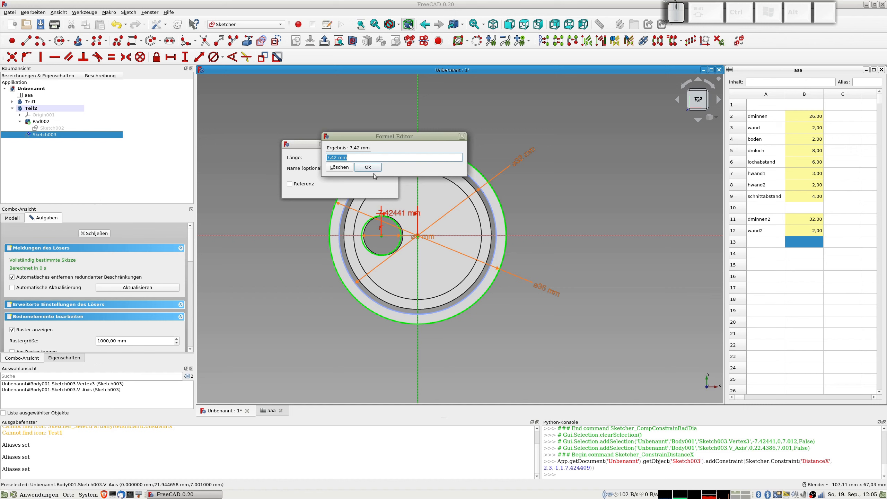
{"action": "type", "text": "aaa."}
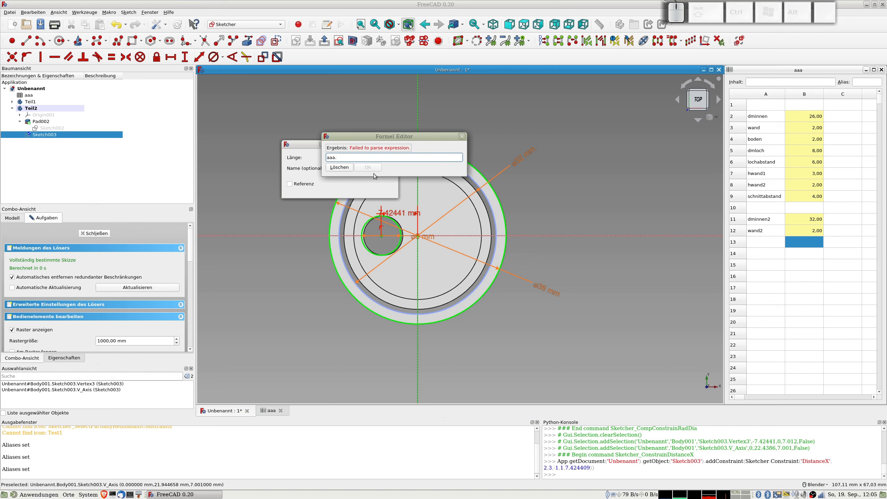
{"action": "type", "text": "dminnen"}
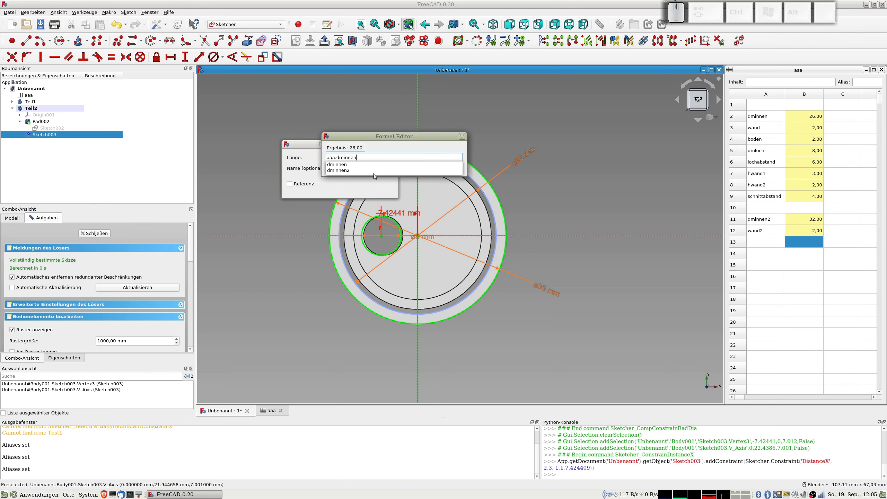
{"action": "type", "text": "/2-aaa.loch"}
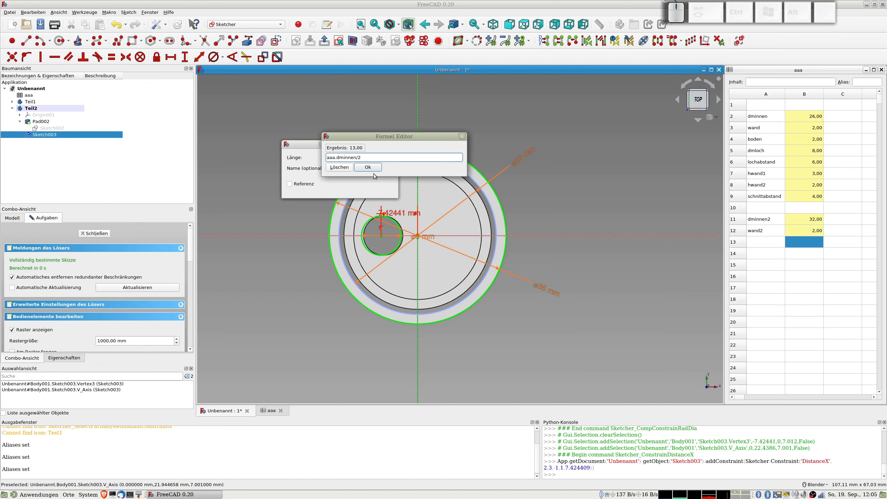
{"action": "type", "text": "-"}
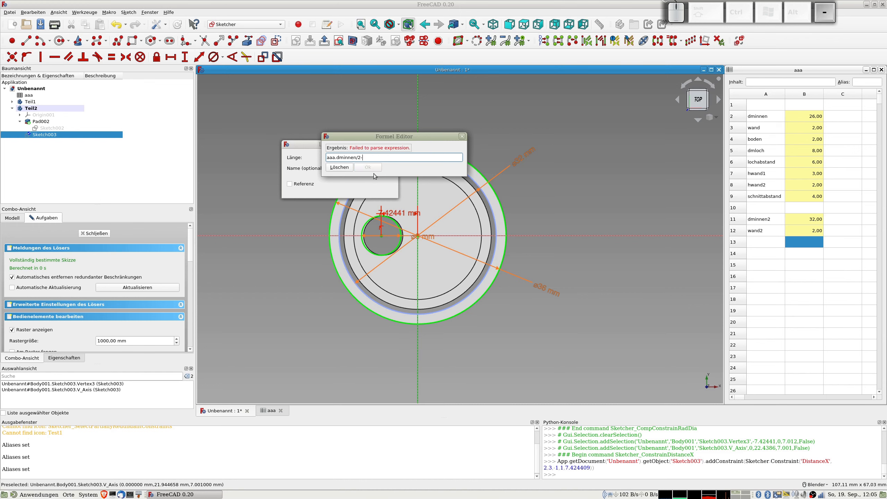
{"action": "type", "text": "aaa.loch"}
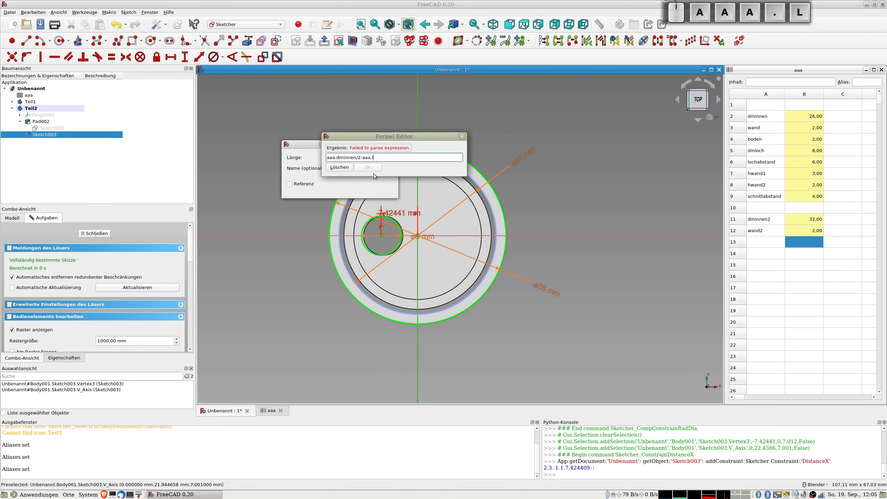
{"action": "key", "text": "Down"}
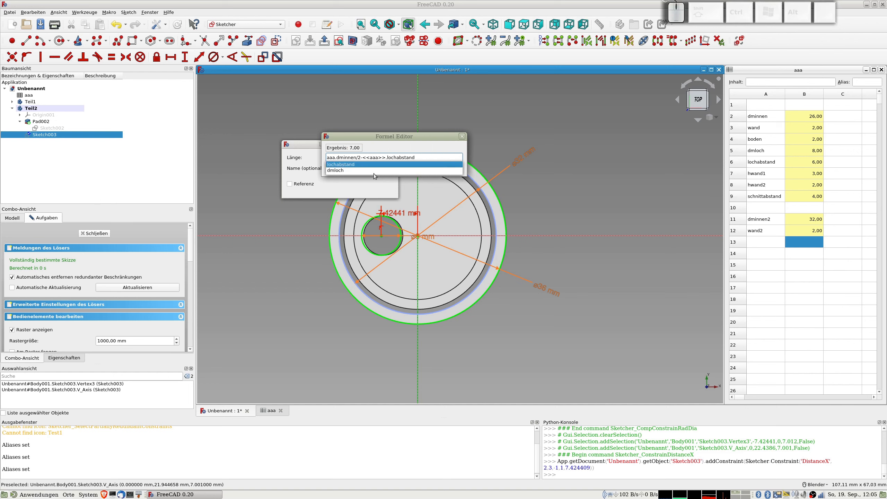
{"action": "key", "text": "Tab"}
{"action": "key", "text": "Return"}
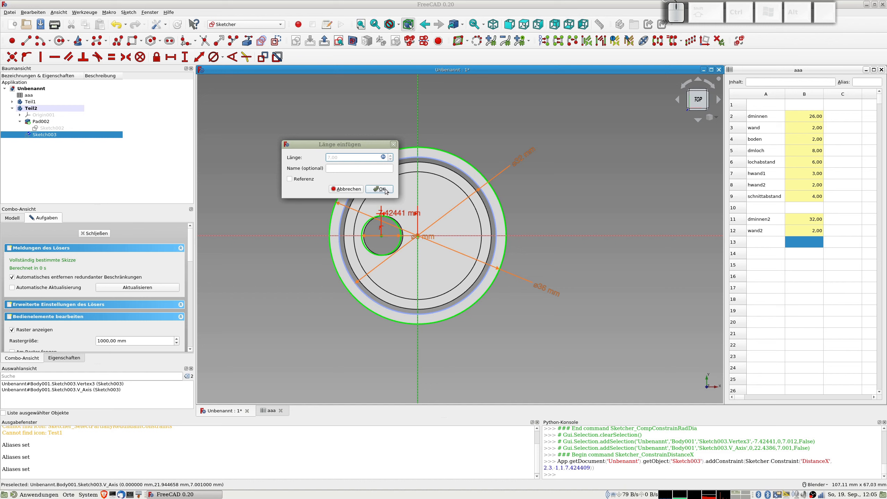
{"action": "left_click", "coordinate": [380, 189]}
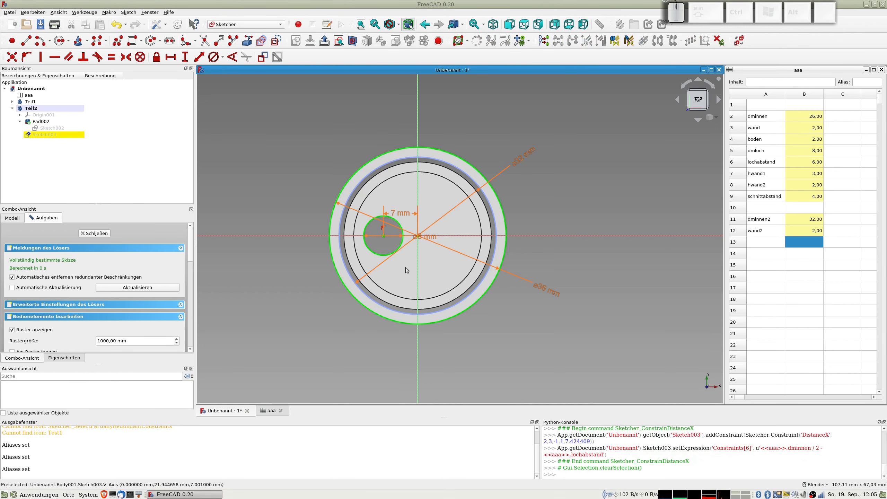
{"action": "middle_click_drag", "start_coordinate": [405, 268], "coordinate": [369, 291]}
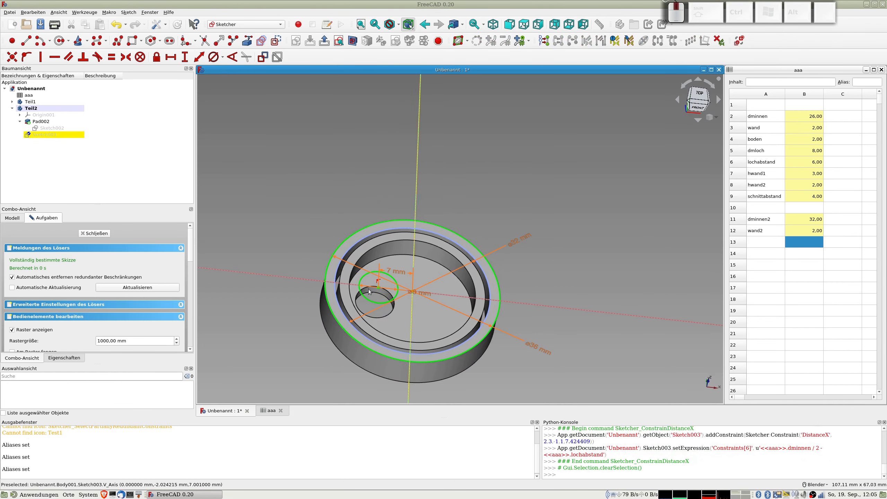
{"action": "left_click", "coordinate": [104, 233]}
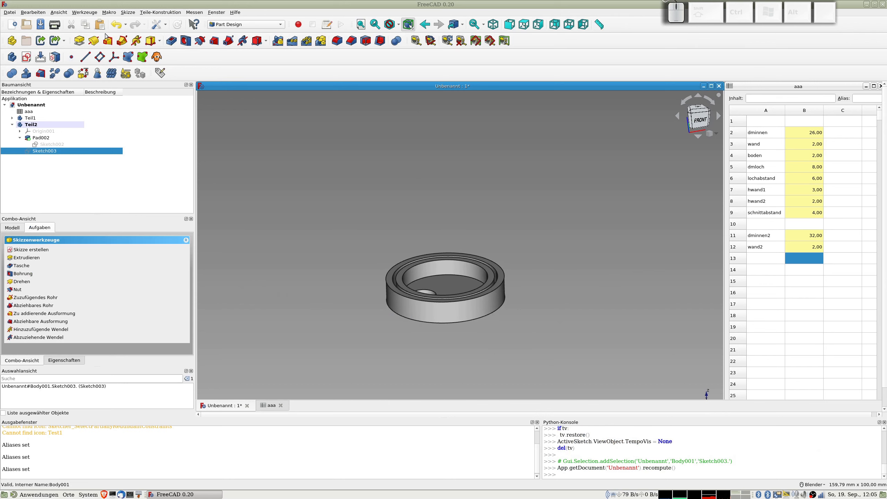
Step: Pad Sketch003 with its length driven by the spreadsheet expression aaa.boden
{"action": "left_click", "coordinate": [80, 41]}
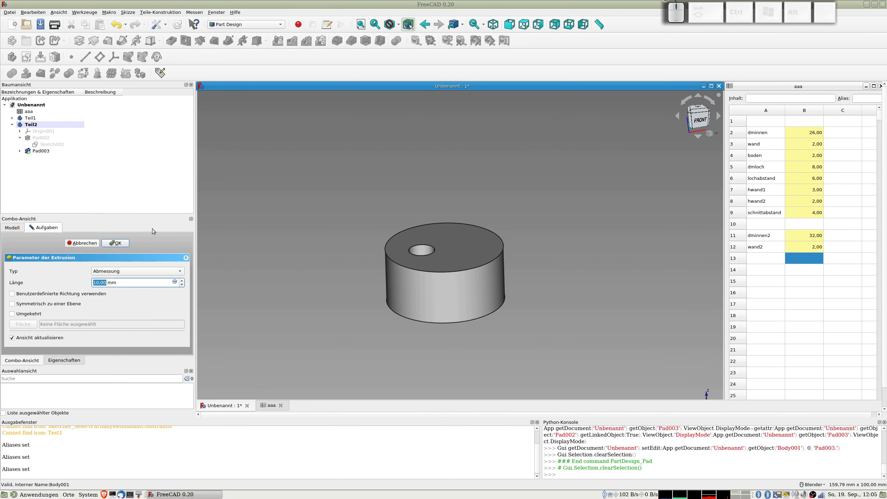
{"action": "left_click", "coordinate": [175, 282]}
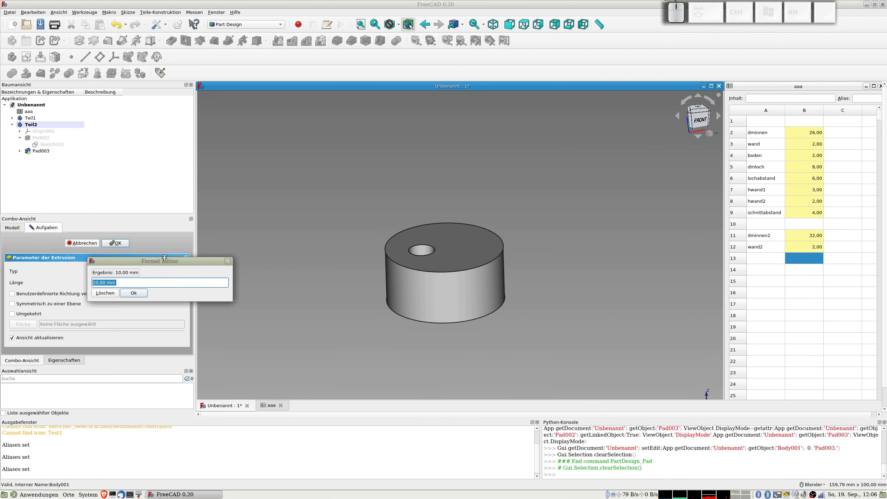
{"action": "type", "text": "aaa"}
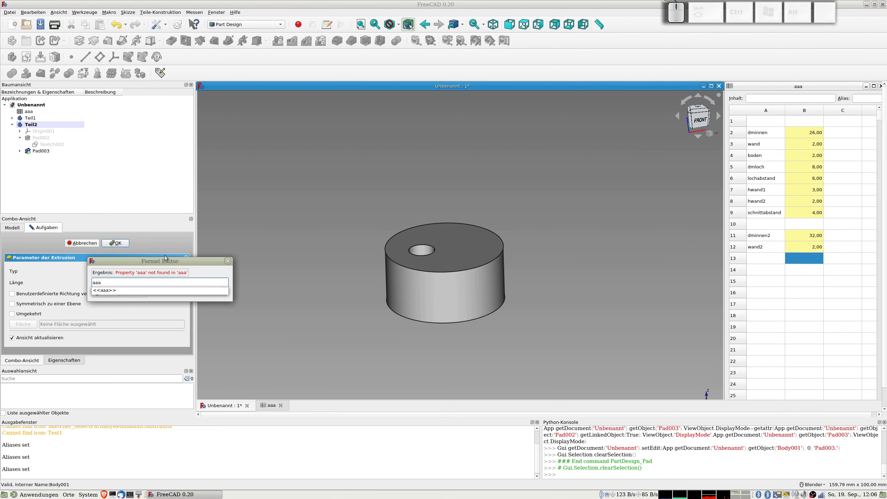
{"action": "type", "text": ".boden"}
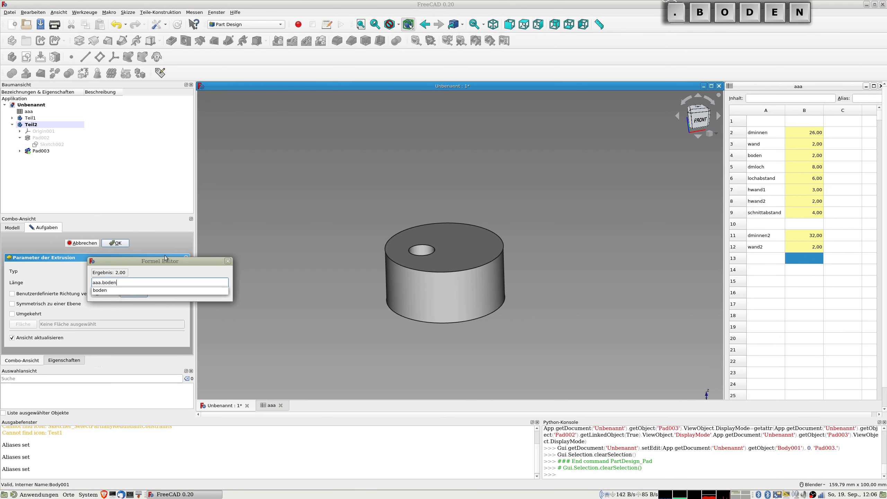
{"action": "key", "text": "Tab"}
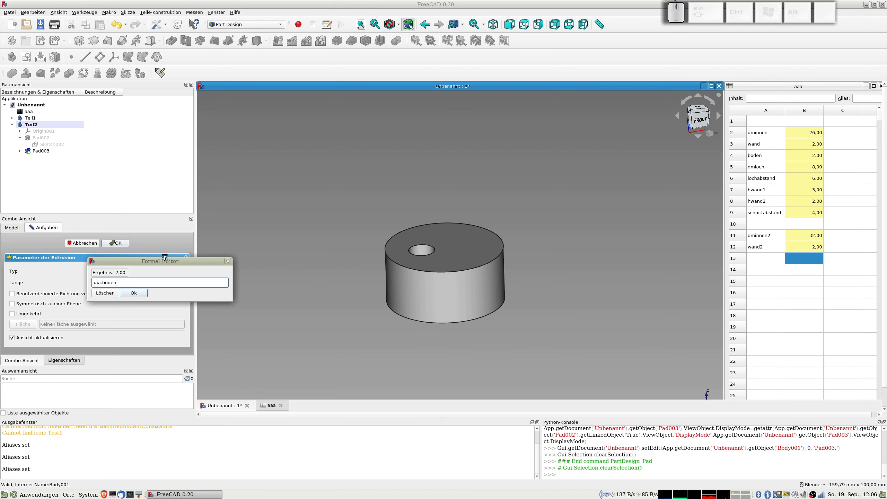
{"action": "key", "text": "Tab"}
{"action": "key", "text": "Return"}
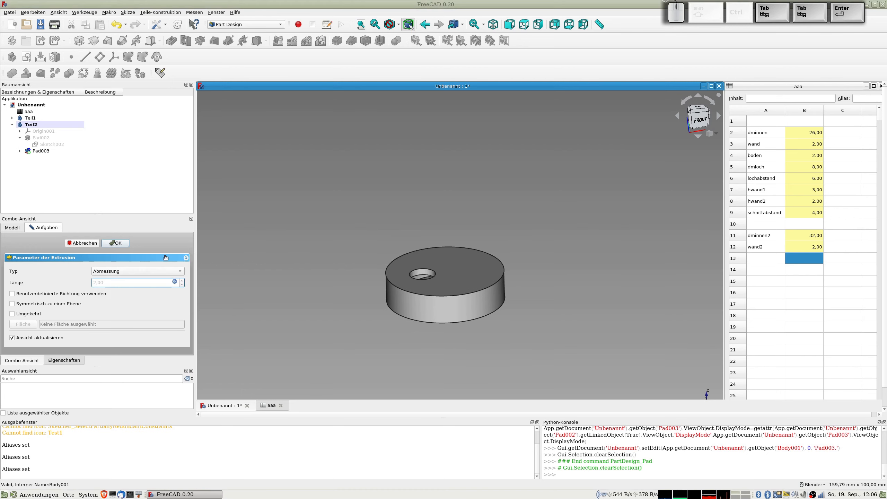
Step: Hide the body Teil1 to expose the underside of Teil2 and accept the new pad
{"action": "mouse_move", "coordinate": [443, 304]}
{"action": "middle_mouse_down"}
{"action": "mouse_move", "coordinate": [436, 280]}
{"action": "mouse_move", "coordinate": [446, 296]}
{"action": "middle_mouse_up"}
{"action": "middle_click_drag", "start_coordinate": [521, 380], "coordinate": [457, 270], "text": "shift"}
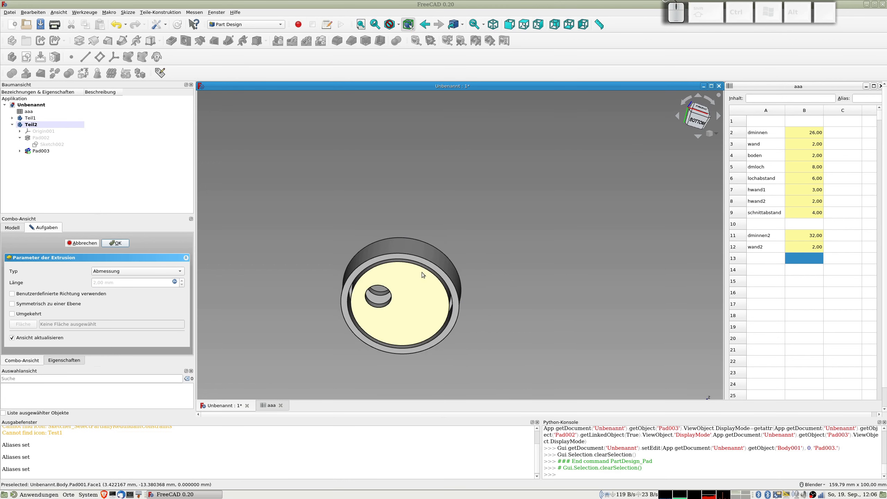
{"action": "left_click", "coordinate": [28, 120]}
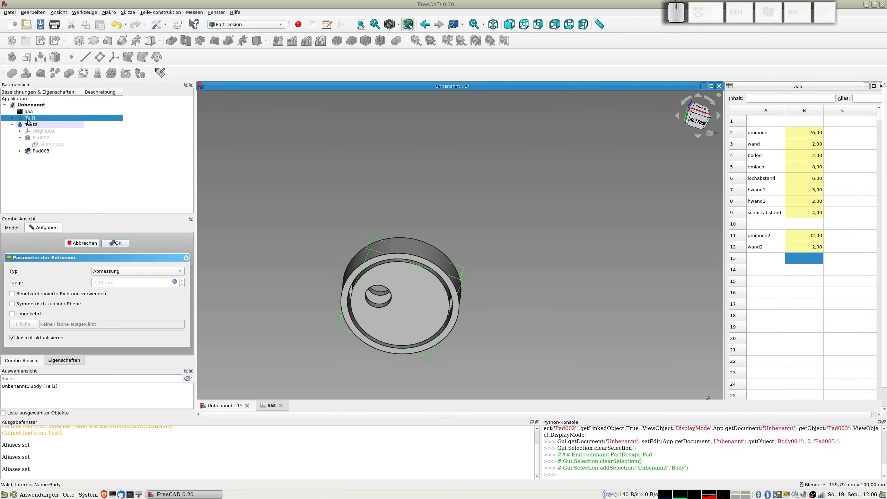
{"action": "key", "text": "space"}
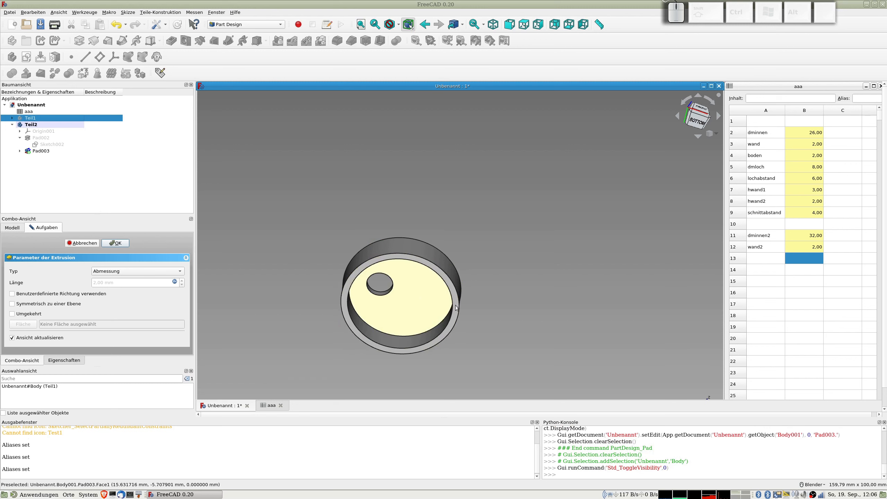
{"action": "left_click", "coordinate": [414, 286]}
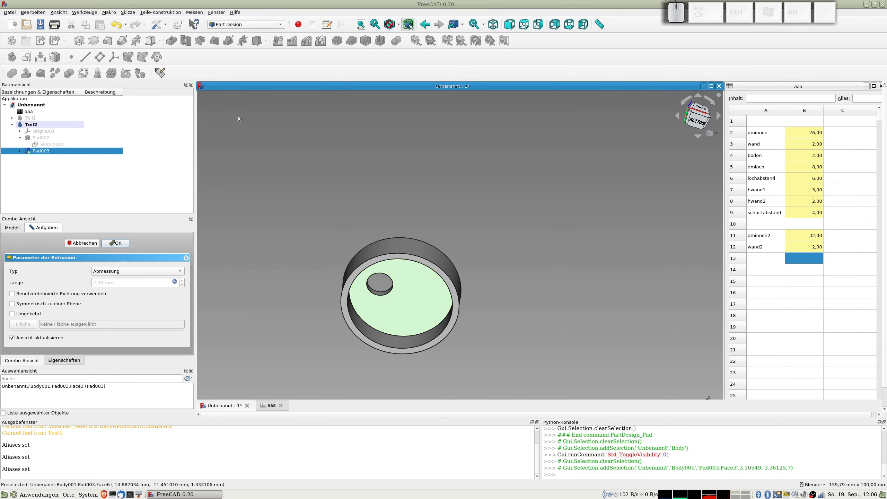
{"action": "left_click", "coordinate": [116, 243]}
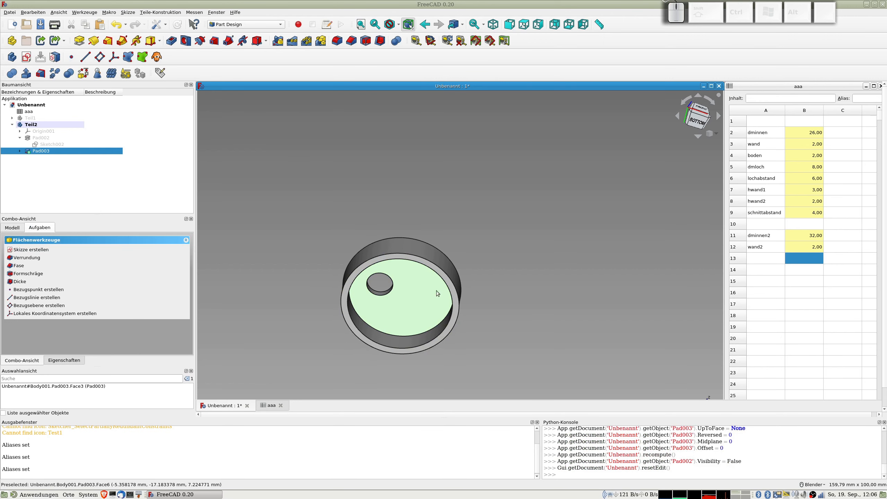
Step: Create a new sketch on the inner floor face of Teil2, inside the ring
{"action": "left_click", "coordinate": [406, 293]}
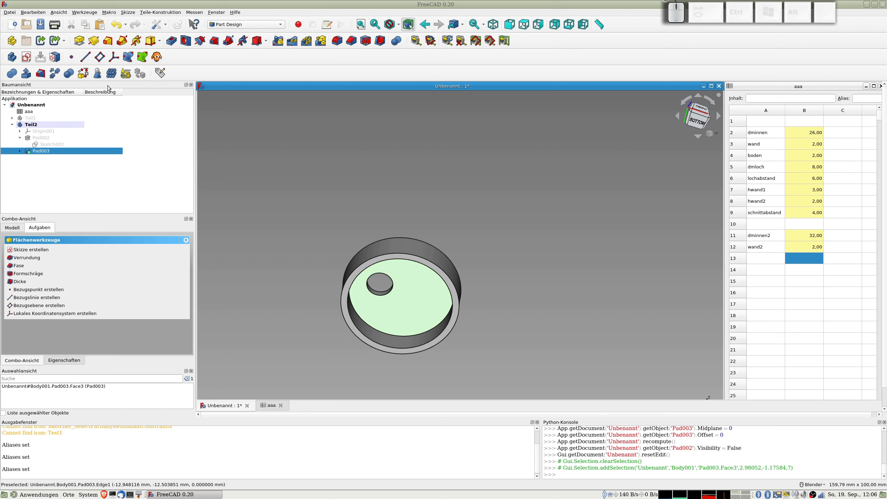
{"action": "left_click", "coordinate": [27, 56]}
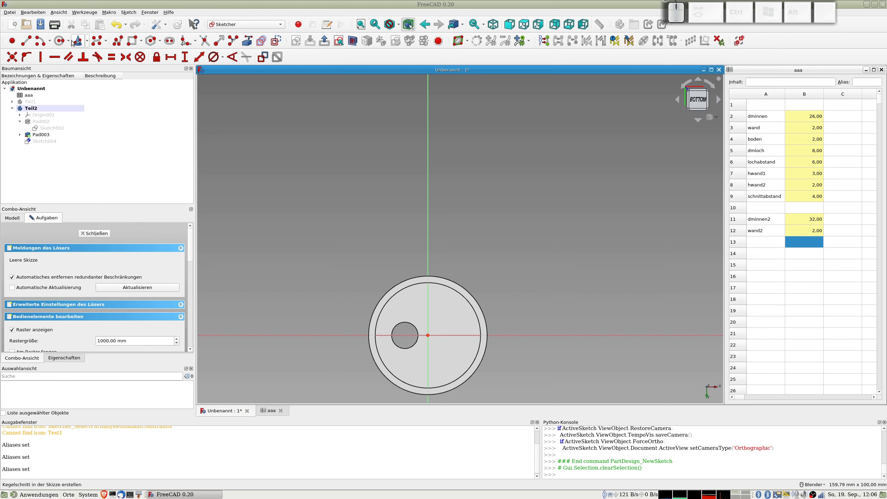
Step: Draw a circle about 28.7 mm in diameter centred on the sketch origin, inside the ring and around the existing hole
{"action": "left_click", "coordinate": [59, 41]}
{"action": "left_click", "coordinate": [429, 335]}
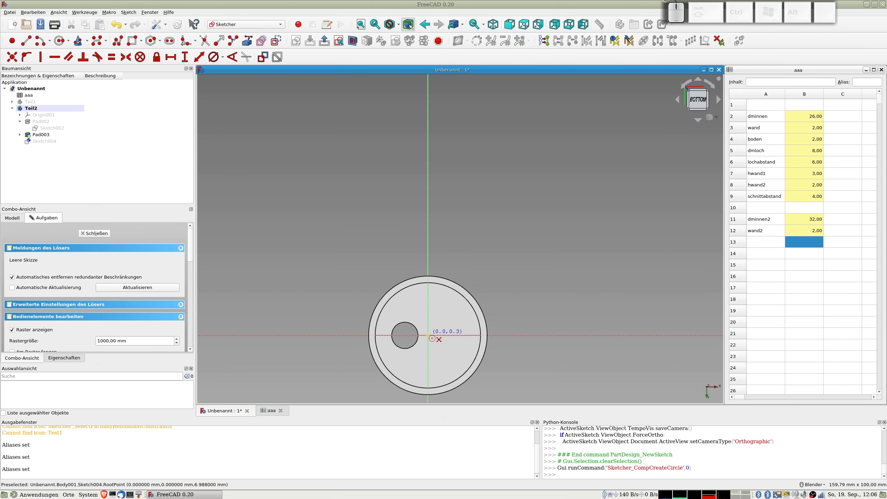
{"action": "left_click", "coordinate": [451, 378]}
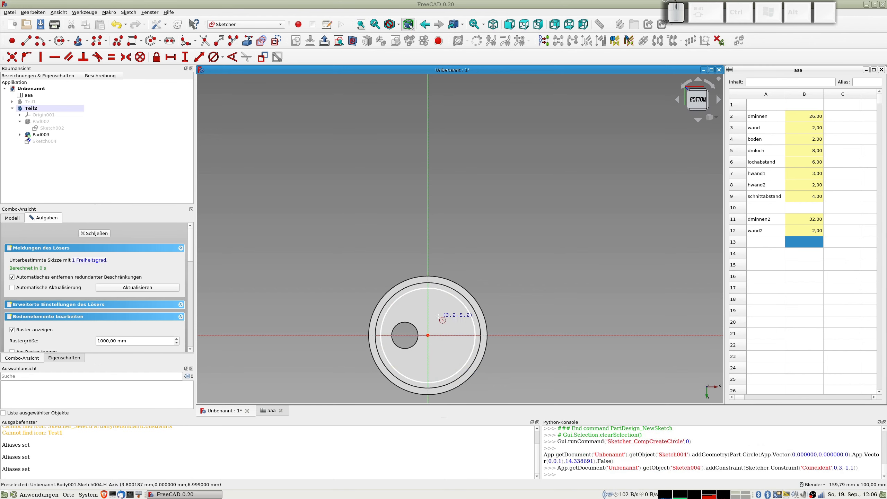
Step: Label a new parameter dminnen3 in cell A13 of the spreadsheet aaa
{"action": "left_click", "coordinate": [755, 241]}
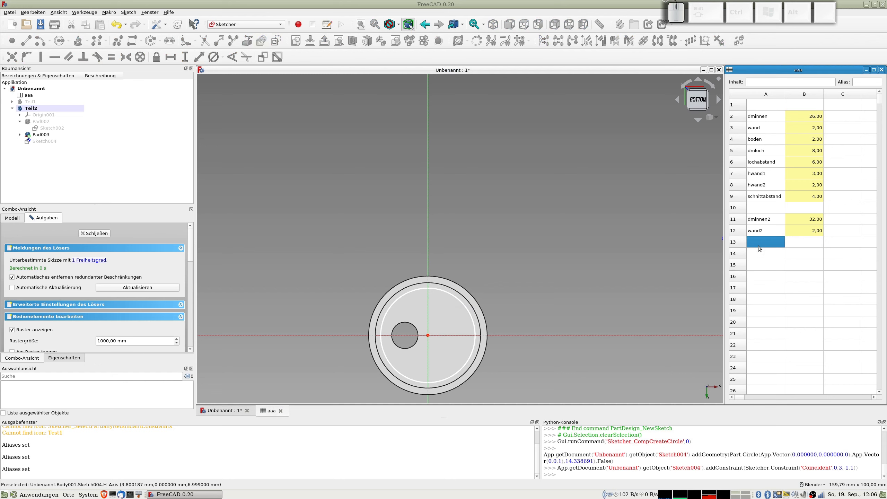
{"action": "type", "text": "dminnen3"}
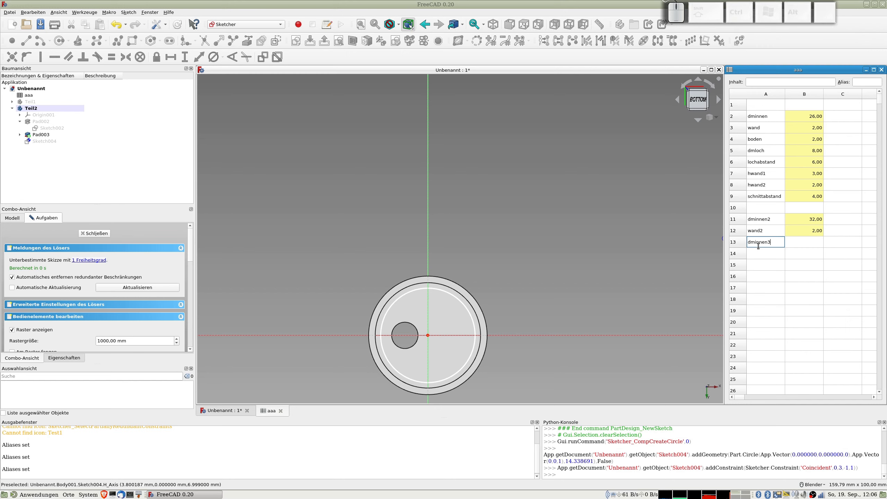
{"action": "key", "text": "Return"}
{"action": "key", "text": "Up"}
{"action": "key", "text": "Right"}
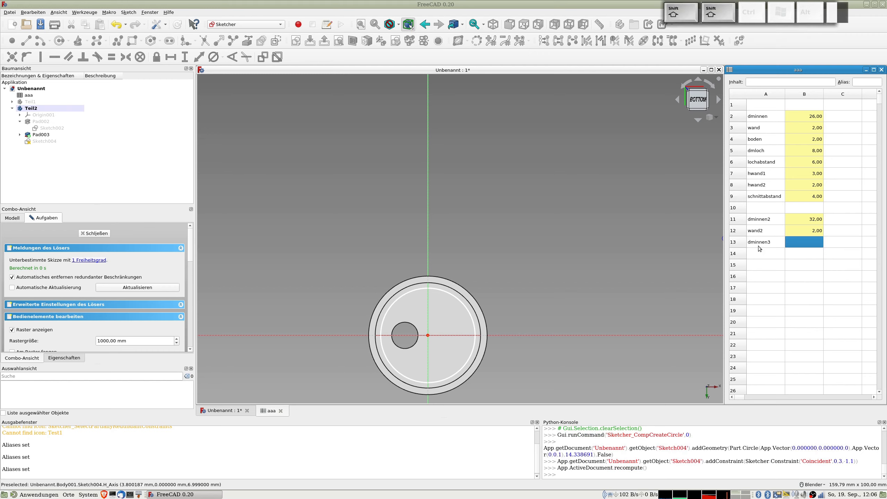
Step: Give the dminnen3 parameter in cell B13 the formula =B2-1
{"action": "type", "text": "=dminnen"}
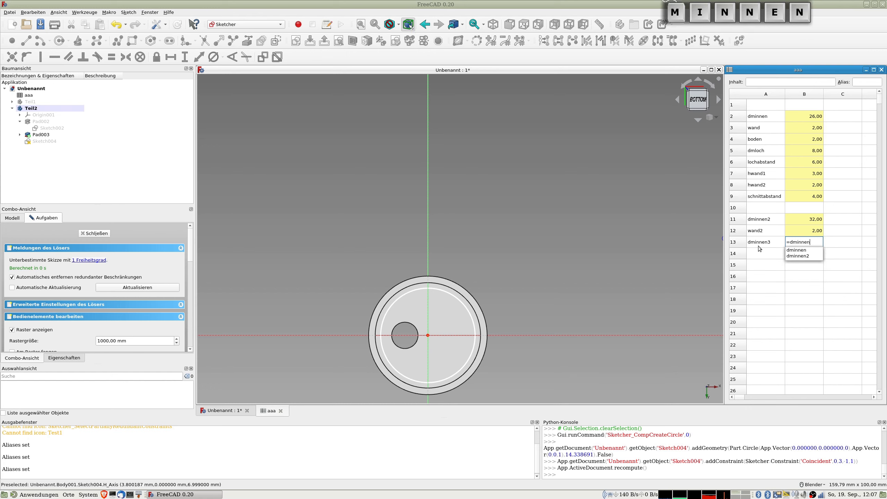
{"action": "key", "text": "BackSpace"}
{"action": "key", "text": "BackSpace"}
{"action": "key", "text": "BackSpace"}
{"action": "key", "text": "BackSpace"}
{"action": "key", "text": "BackSpace"}
{"action": "key", "text": "BackSpace"}
{"action": "key", "text": "BackSpace"}
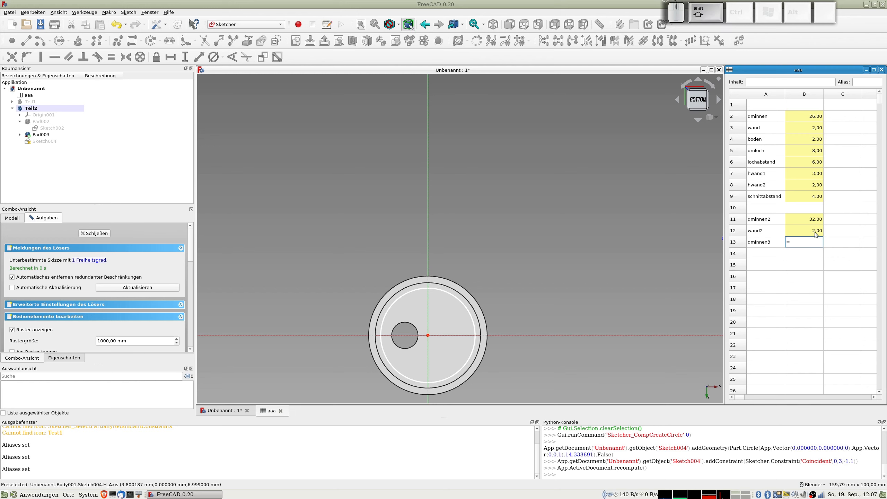
{"action": "type", "text": "B"}
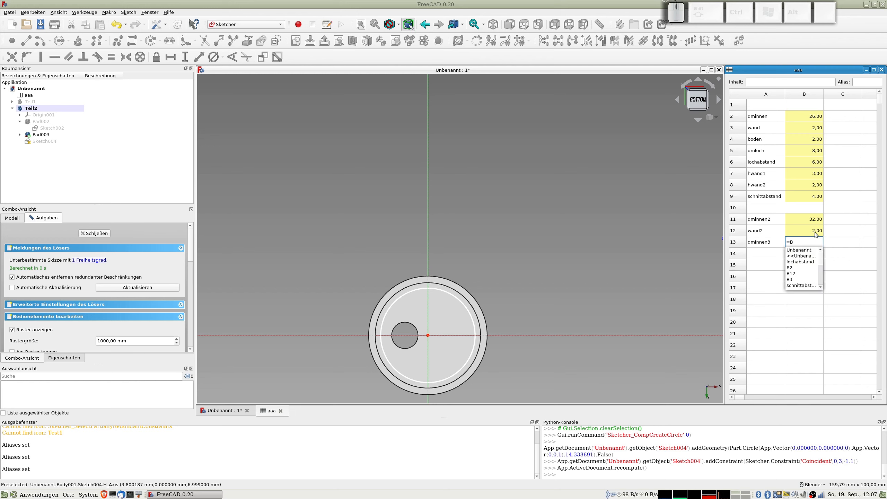
{"action": "type", "text": "2"}
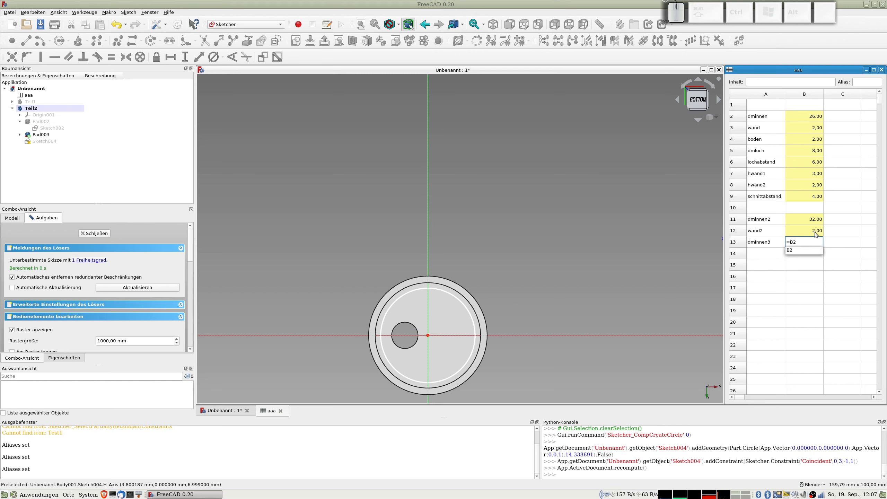
{"action": "type", "text": "-"}
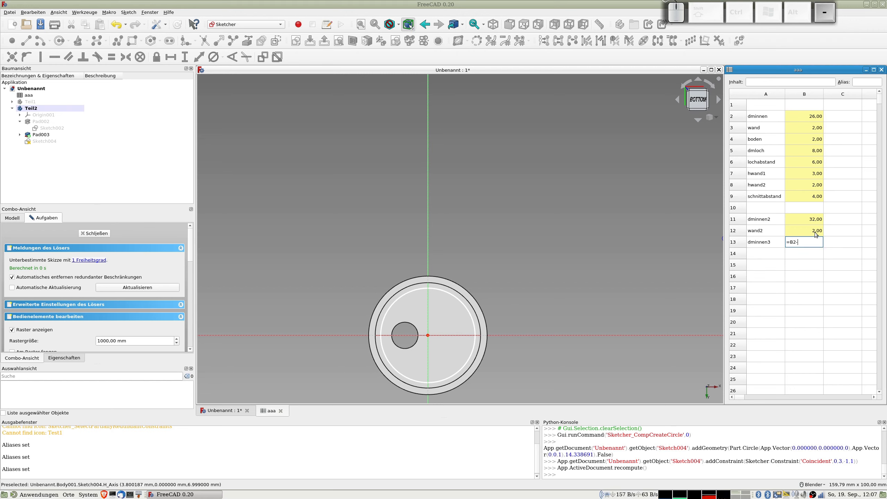
{"action": "type", "text": "1"}
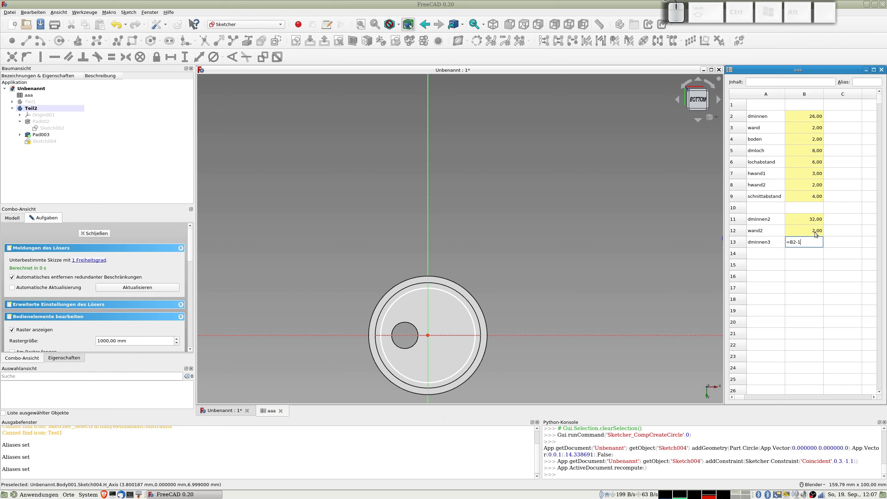
{"action": "key", "text": "Return"}
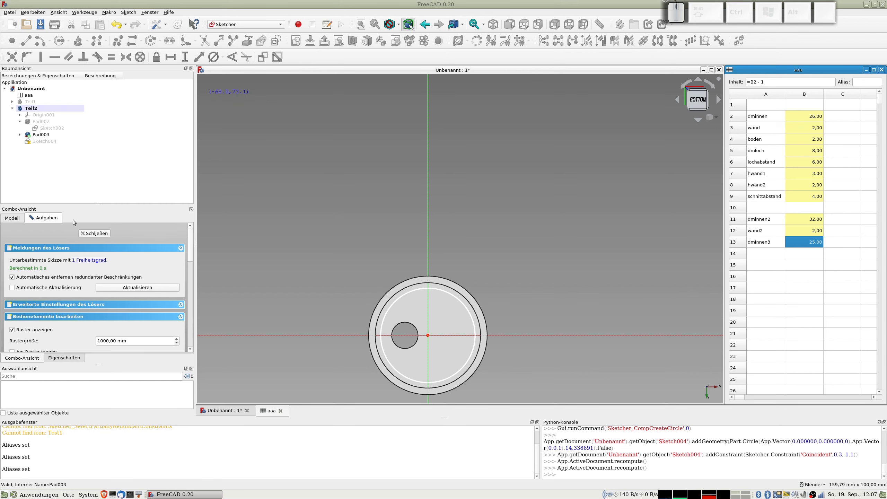
Step: Close the sketch and set aliases for spreadsheet column B from row 2 to row 13 with the Alias manager
{"action": "left_click", "coordinate": [94, 234]}
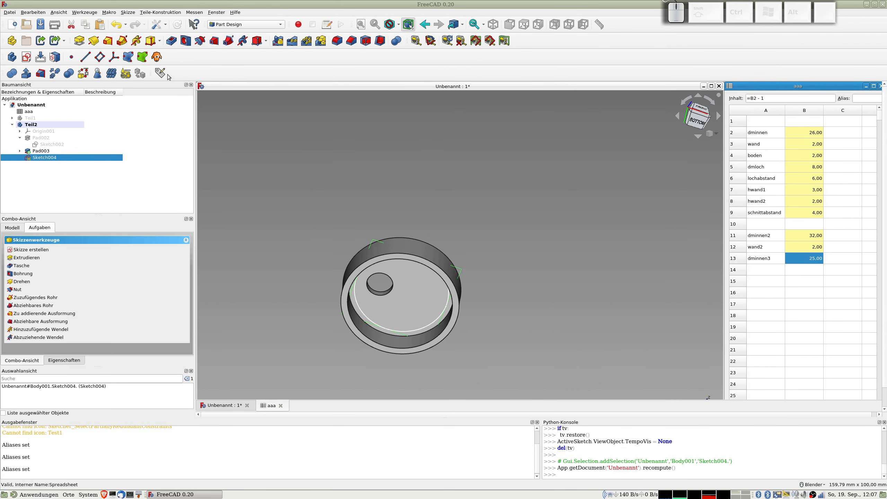
{"action": "left_click", "coordinate": [167, 75]}
{"action": "left_click", "coordinate": [408, 249]}
{"action": "double_click", "coordinate": [408, 249]}
{"action": "type", "text": "13"}
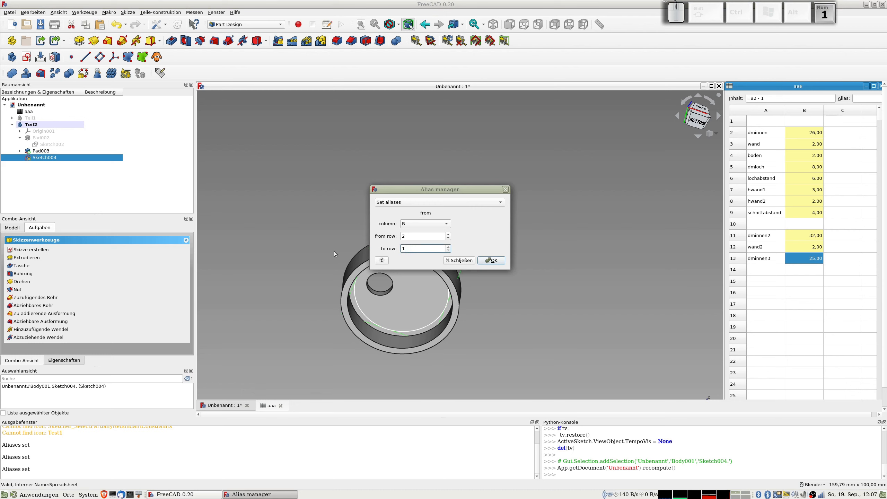
{"action": "left_click", "coordinate": [495, 260]}
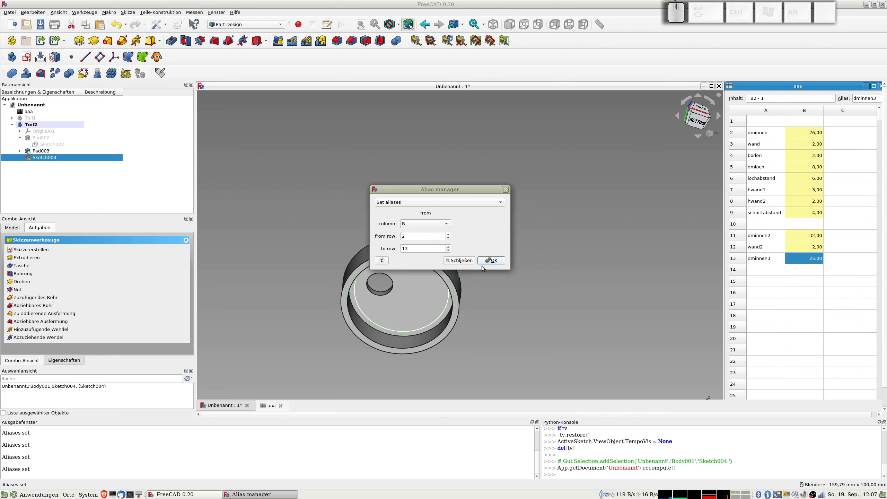
{"action": "left_click_drag", "start_coordinate": [472, 192], "coordinate": [498, 159]}
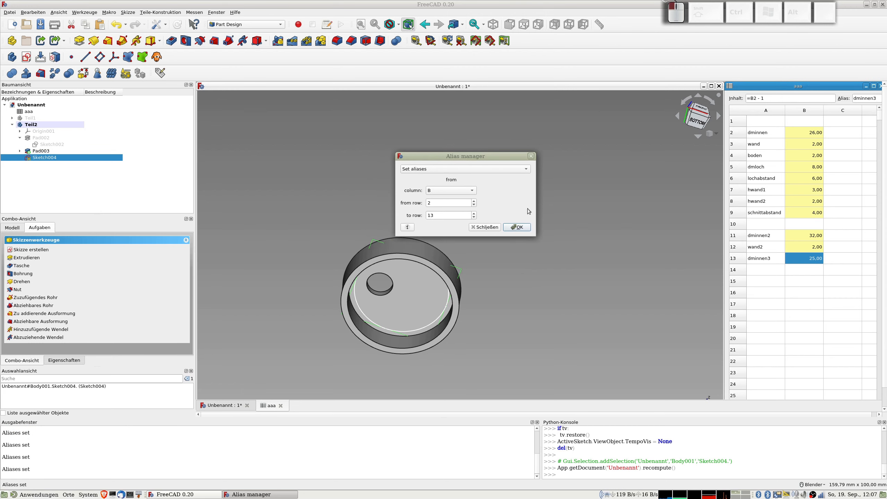
{"action": "left_click", "coordinate": [517, 228]}
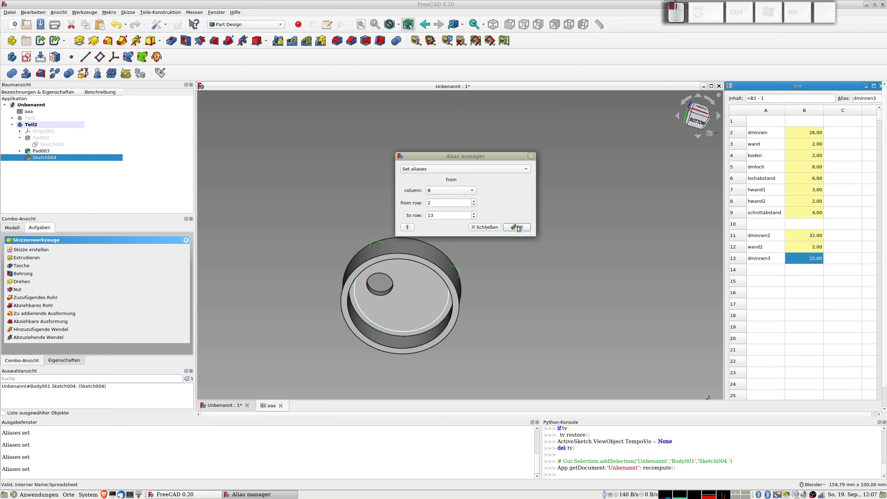
{"action": "left_click", "coordinate": [486, 227]}
{"action": "left_click", "coordinate": [787, 291]}
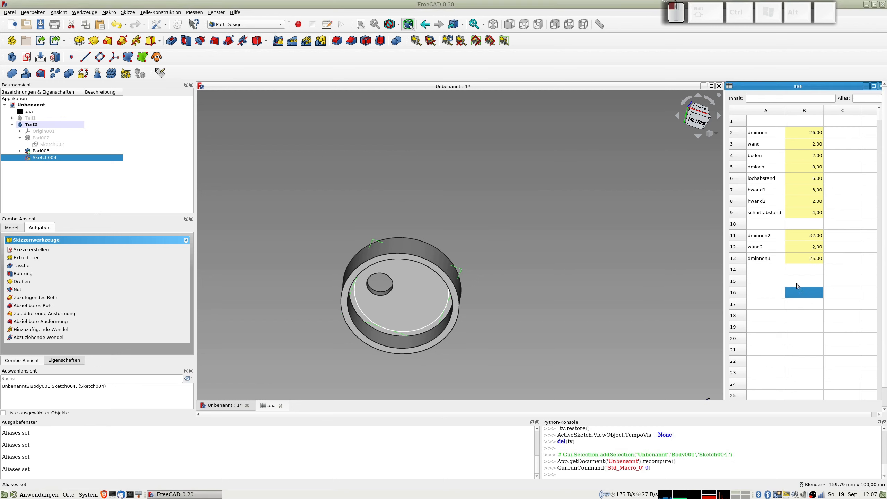
{"action": "left_click", "coordinate": [813, 260]}
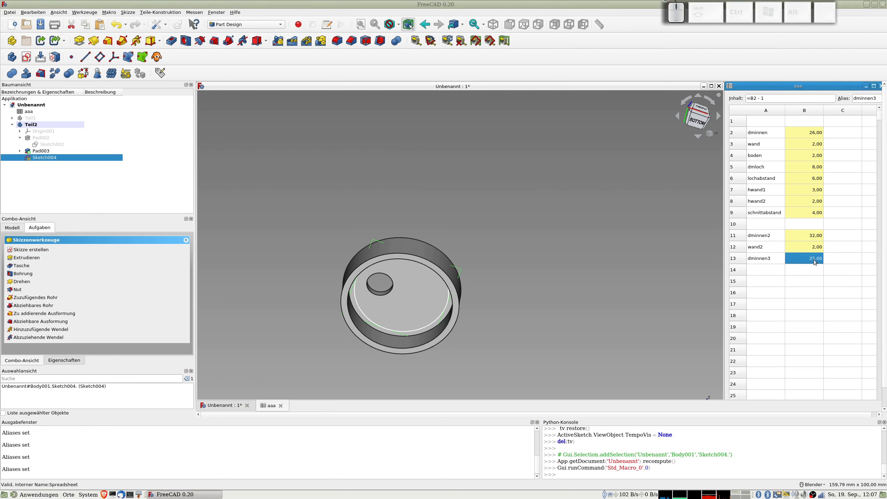
{"action": "left_click", "coordinate": [812, 280]}
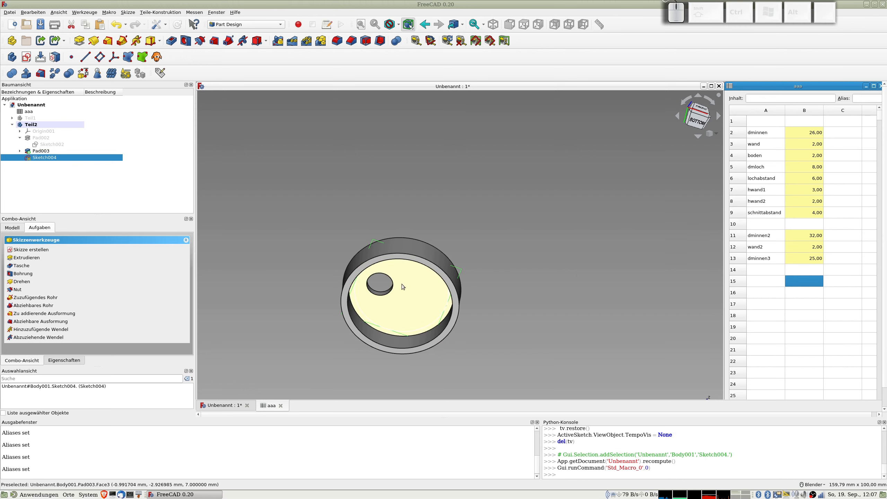
Step: Reopen Sketch004, constrain the circle's diameter to <<aaa>>.dminnen3 and place the dimension label diagonally outside the ring
{"action": "double_click", "coordinate": [42, 158]}
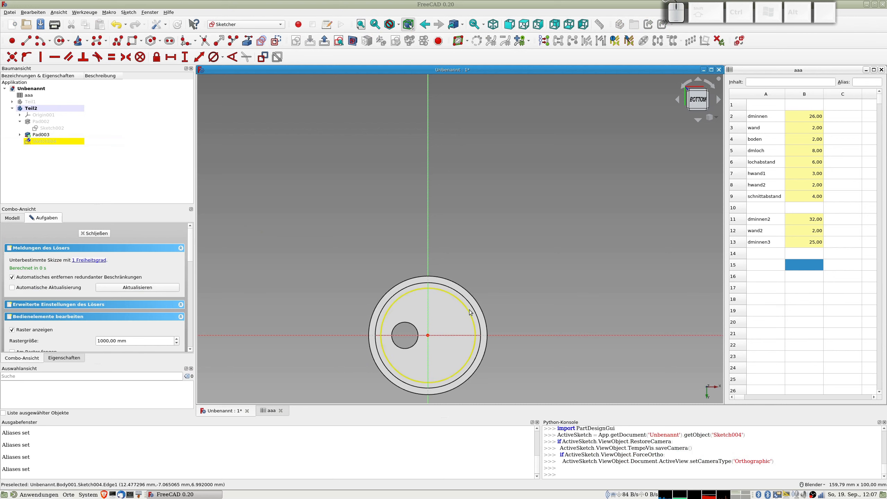
{"action": "left_click", "coordinate": [470, 310]}
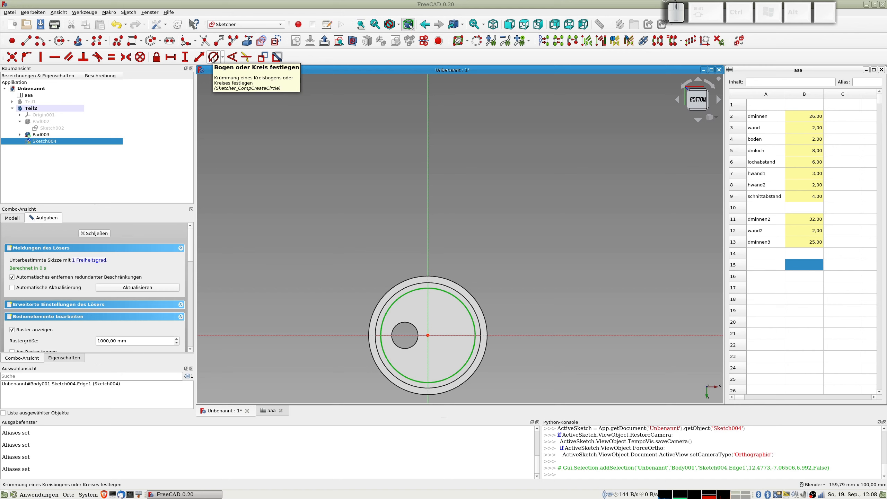
{"action": "left_click", "coordinate": [213, 58]}
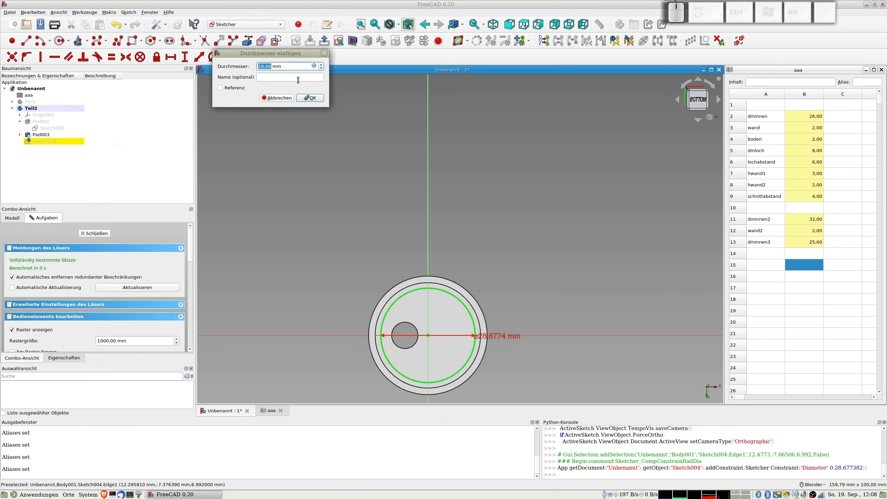
{"action": "left_click", "coordinate": [313, 66]}
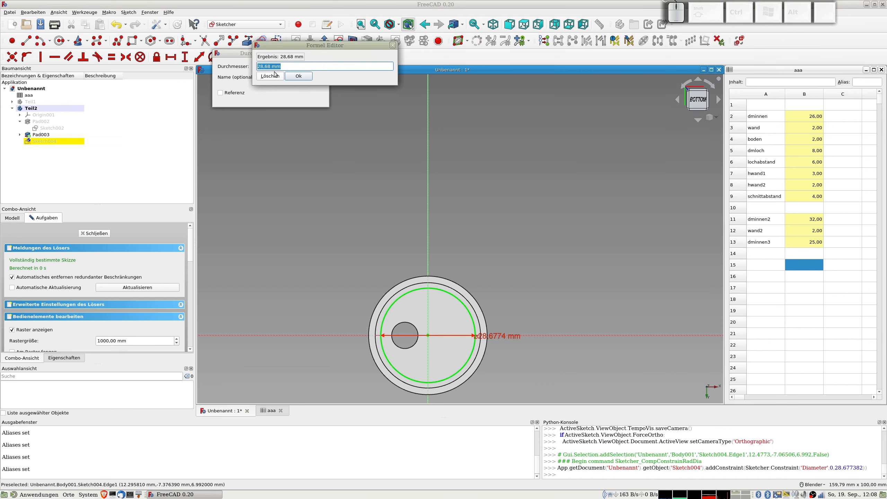
{"action": "type", "text": "aaa."}
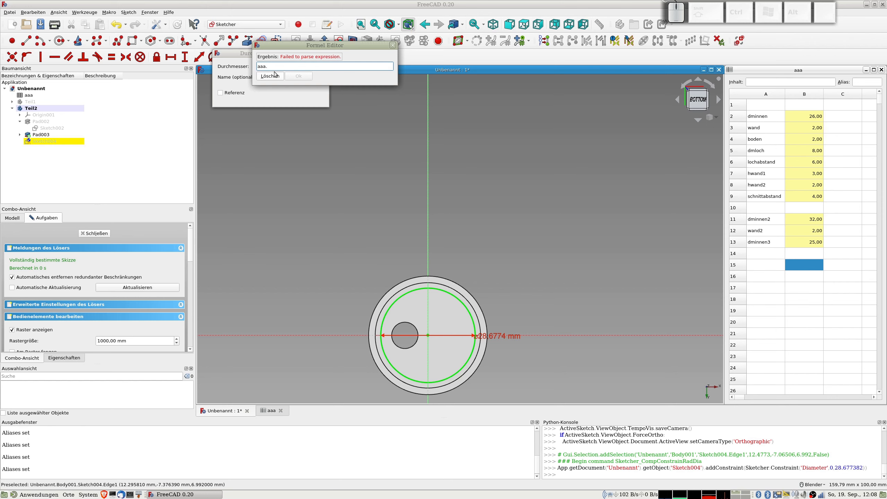
{"action": "type", "text": "dminnen3"}
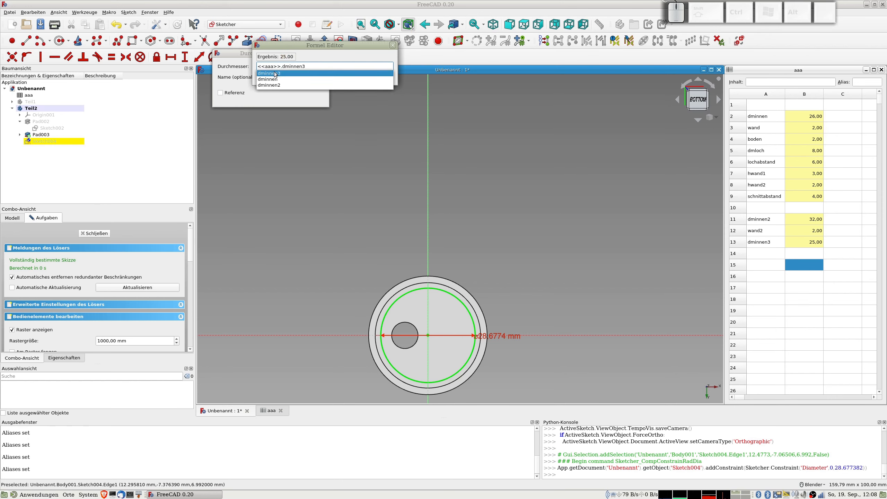
{"action": "left_click", "coordinate": [276, 73]}
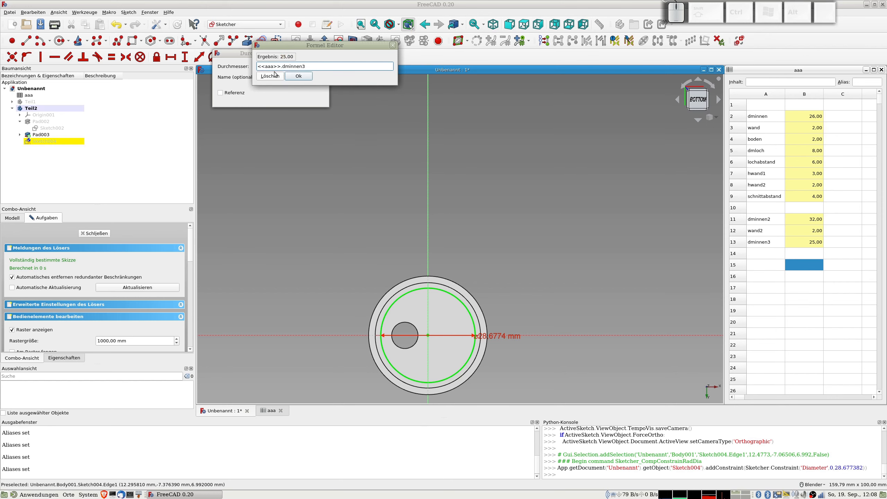
{"action": "key", "text": "Return"}
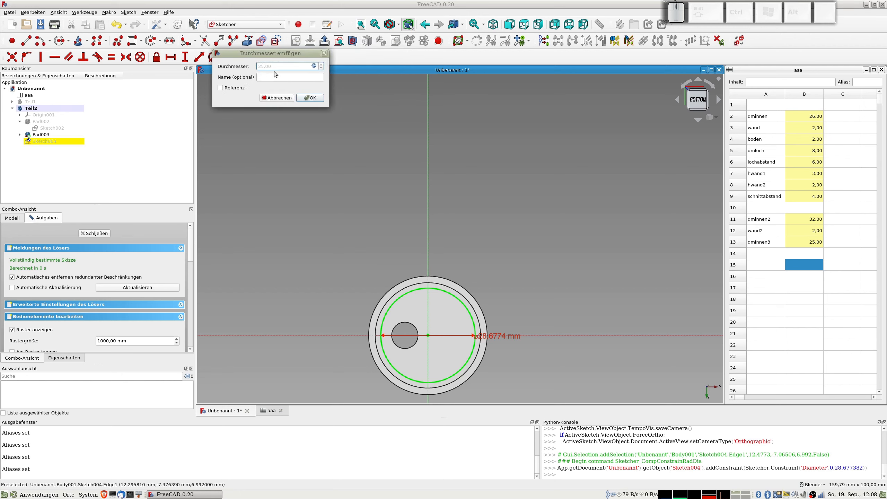
{"action": "key", "text": "Return"}
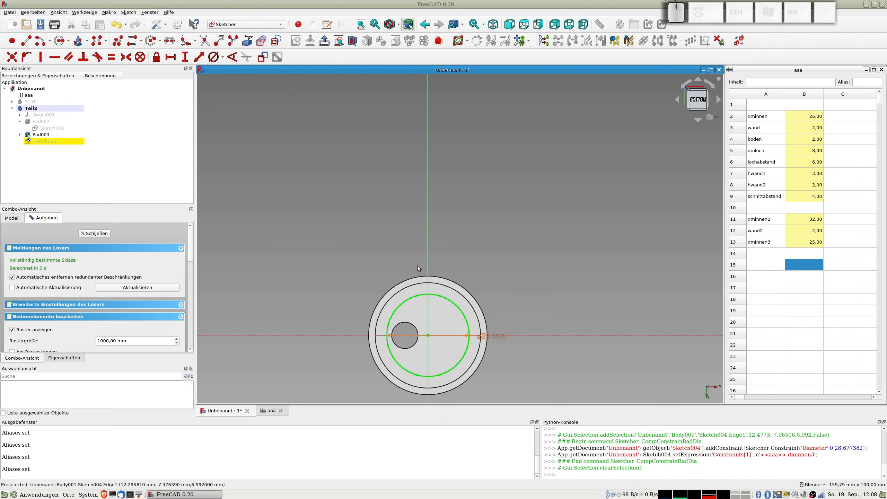
{"action": "left_click_drag", "start_coordinate": [491, 336], "coordinate": [502, 283]}
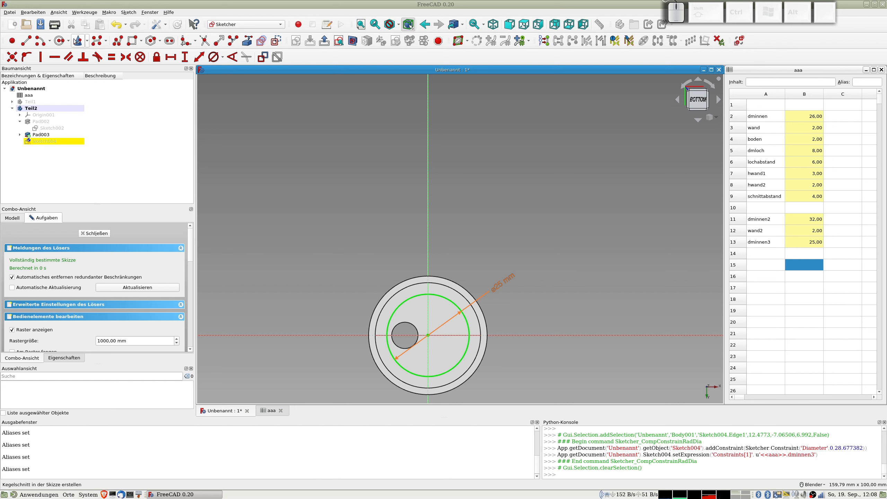
Step: Sketch a circle of about 5.2 mm diameter over the existing hole, with its centre on the horizontal axis
{"action": "left_click", "coordinate": [58, 41]}
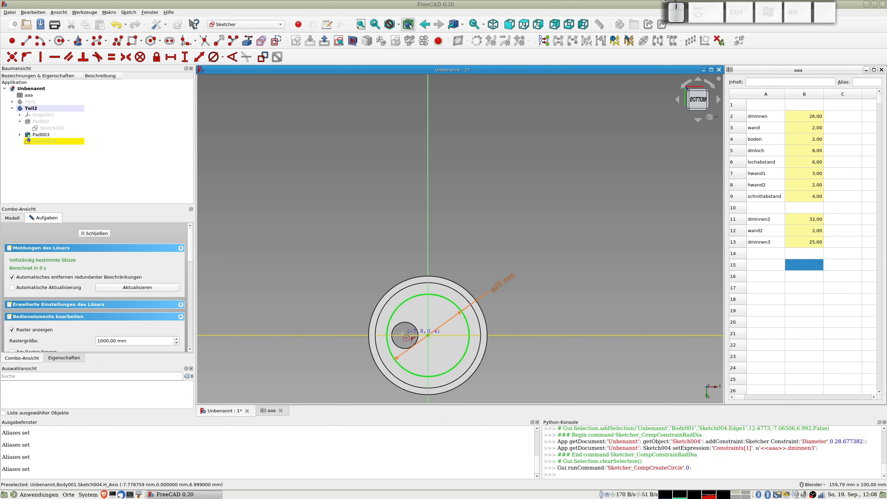
{"action": "left_click", "coordinate": [403, 335]}
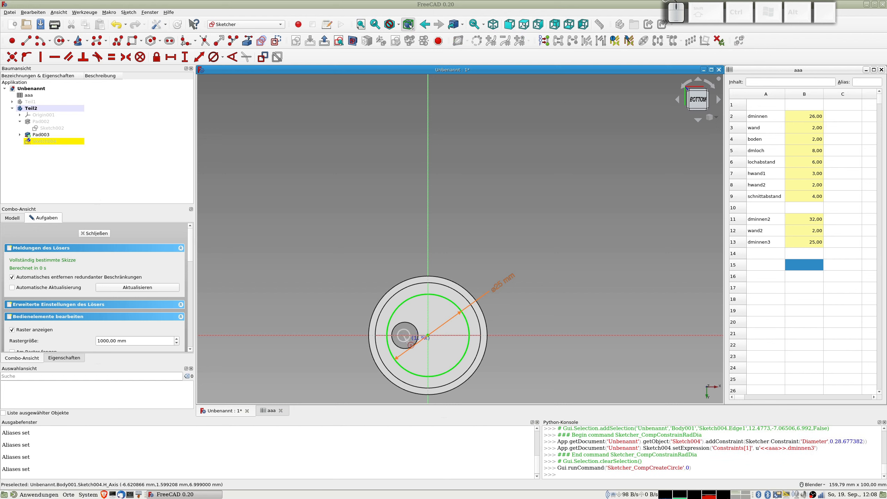
{"action": "left_click", "coordinate": [409, 344]}
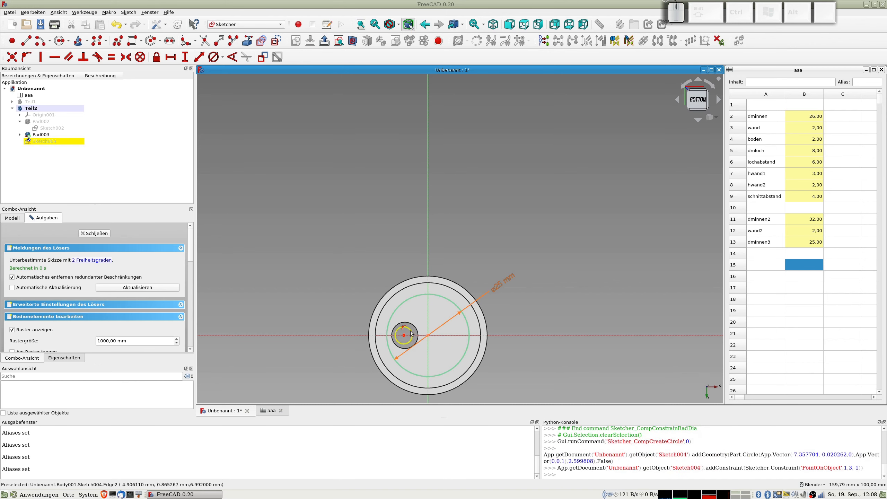
Step: Constrain the small circle's diameter with the expression <<aaa>>.dmloch
{"action": "left_click", "coordinate": [415, 329]}
{"action": "left_click", "coordinate": [213, 57]}
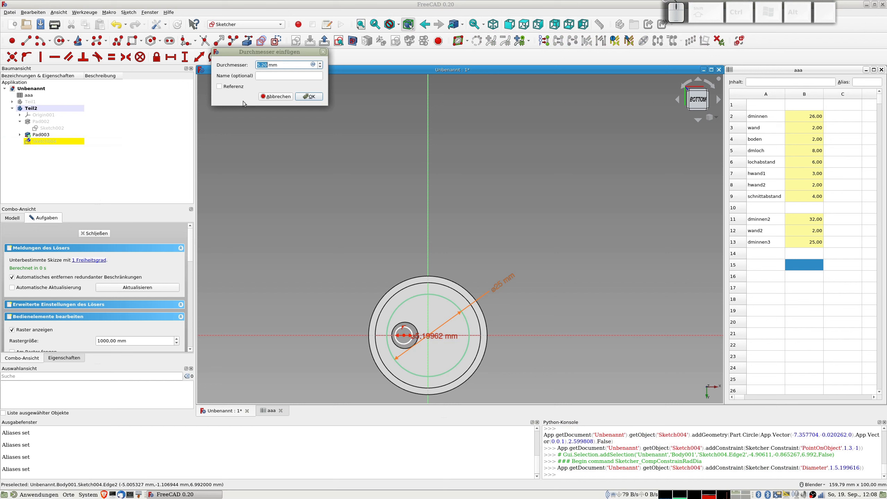
{"action": "left_click", "coordinate": [313, 66]}
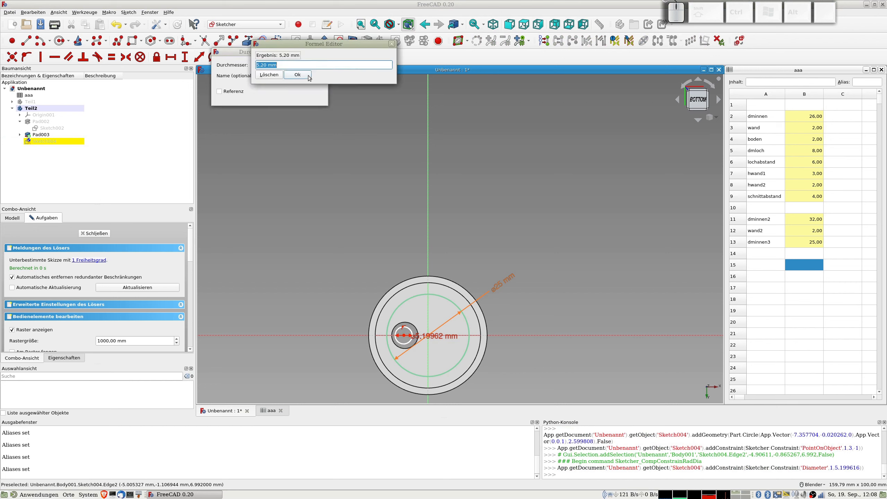
{"action": "type", "text": "aaa>>.dml"}
{"action": "key", "text": "Return"}
{"action": "key", "text": "Return"}
{"action": "key", "text": "Tab"}
{"action": "key", "text": "Tab"}
{"action": "key", "text": "Tab"}
{"action": "key", "text": "Tab"}
{"action": "key", "text": "Return"}
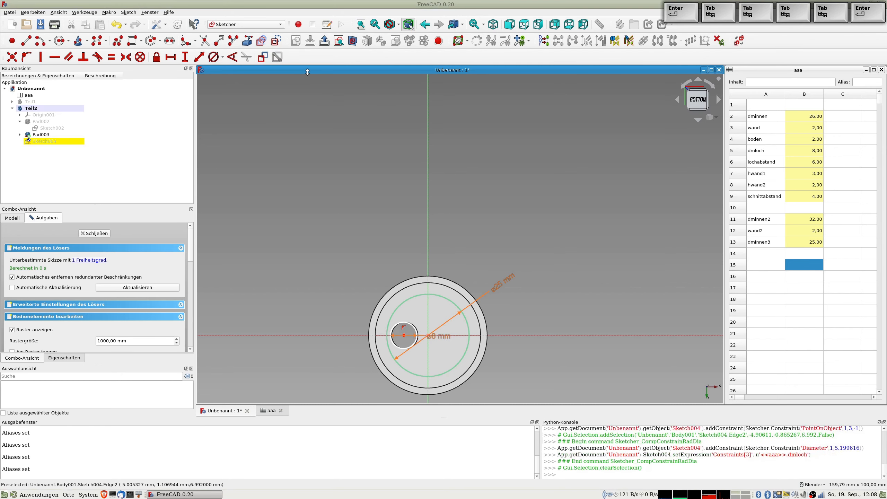
Step: Constrain the small circle's horizontal distance from the vertical axis to <<aaa>>.dminnen/2-<<aaa>>.lochabstand and close the sketch
{"action": "left_click", "coordinate": [404, 335]}
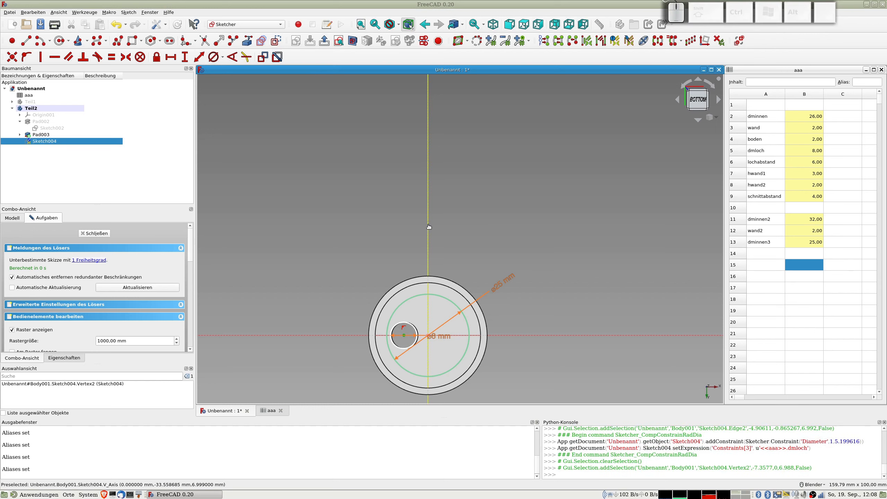
{"action": "left_click", "coordinate": [428, 225]}
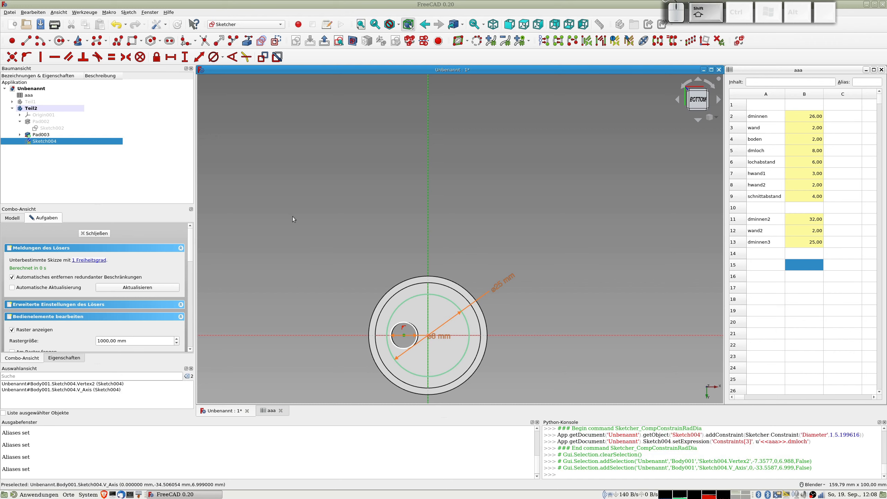
{"action": "key", "text": "shift+l"}
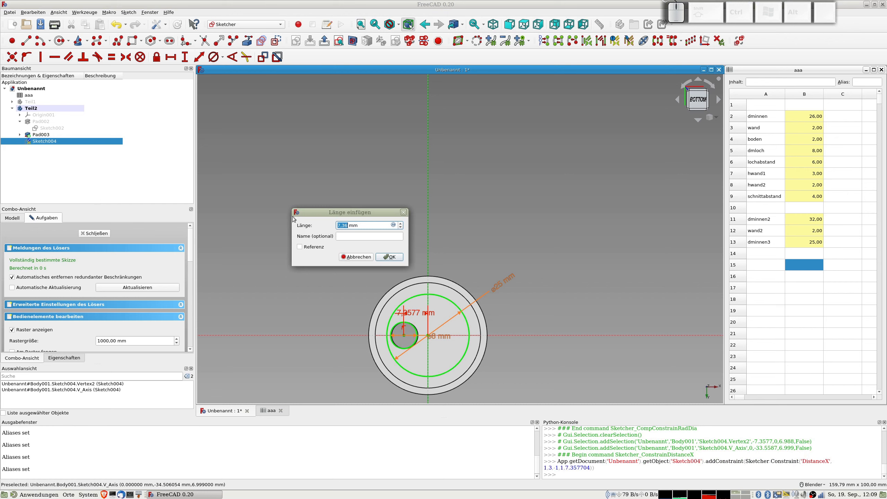
{"action": "left_click", "coordinate": [394, 225]}
{"action": "type", "text": "aaa.dminnen"}
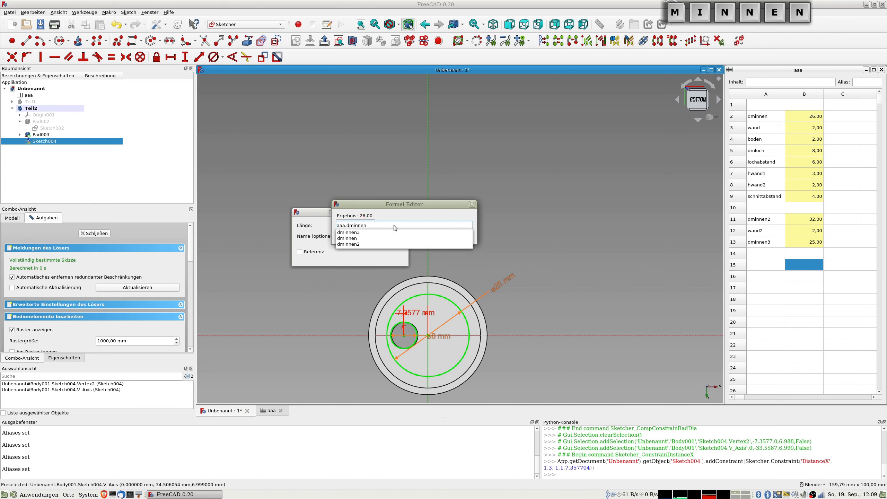
{"action": "type", "text": "/2-"}
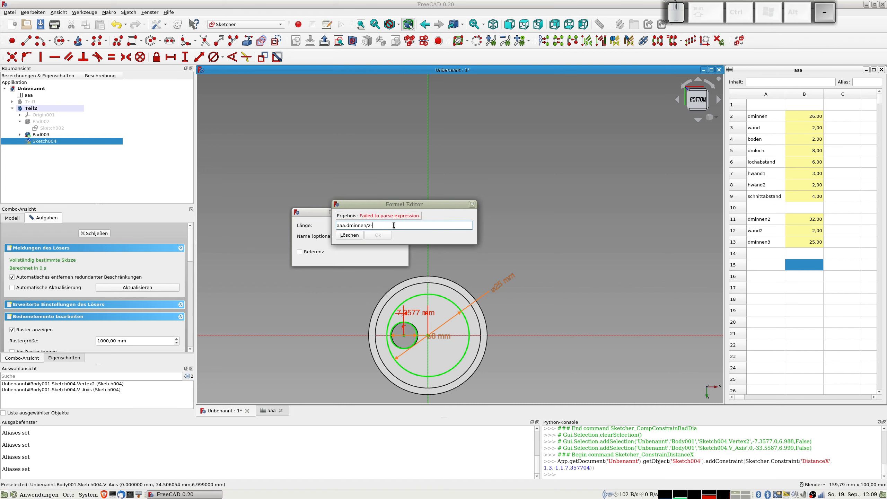
{"action": "type", "text": "<<aaa>>.loch"}
{"action": "key", "text": "Down"}
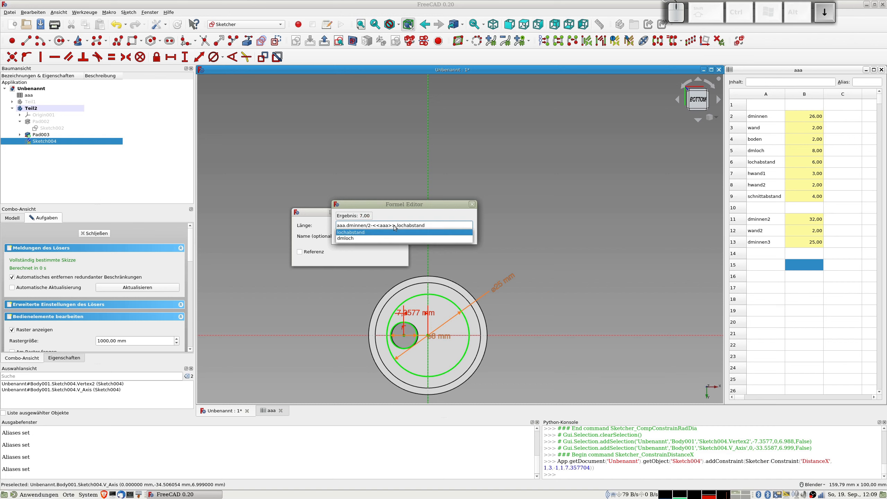
{"action": "key", "text": "Return"}
{"action": "key", "text": "Return"}
{"action": "key", "text": "Tab"}
{"action": "key", "text": "Tab"}
{"action": "key", "text": "Tab"}
{"action": "key", "text": "Tab"}
{"action": "key", "text": "Return"}
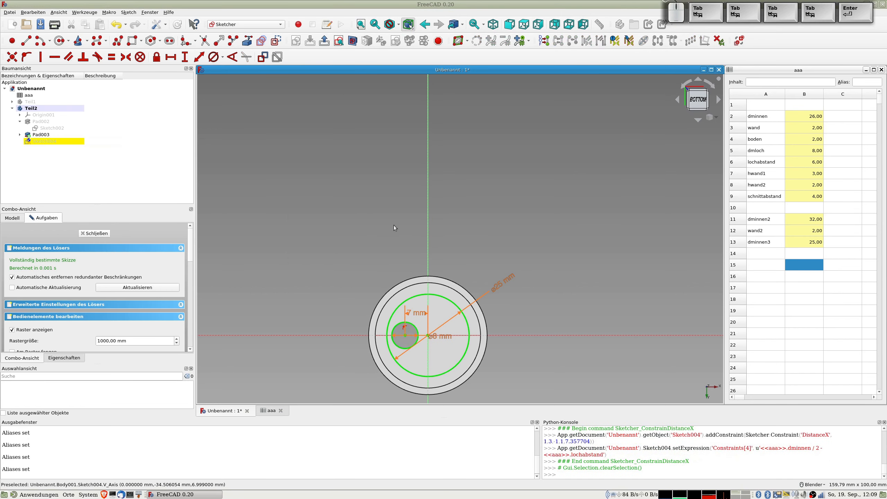
{"action": "left_click", "coordinate": [94, 233]}
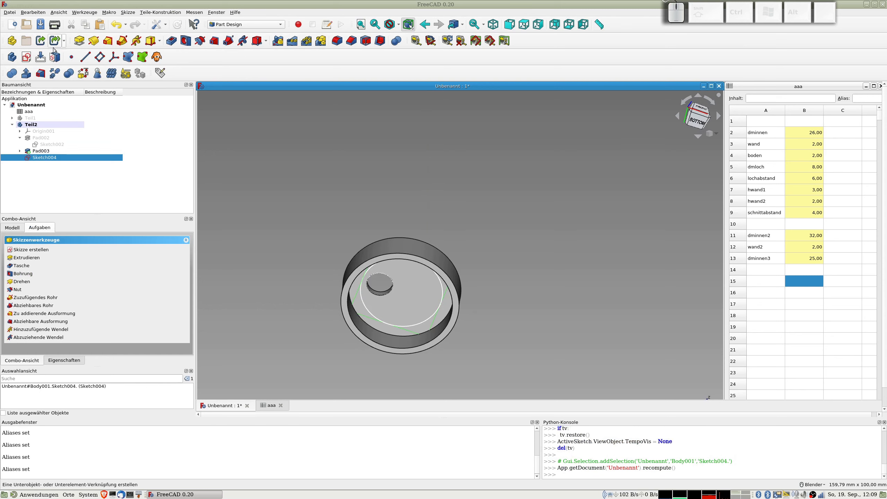
Step: Pad the finished sketch in Teil2 with its length linked to the expression aaa.hwand2
{"action": "left_click", "coordinate": [77, 42]}
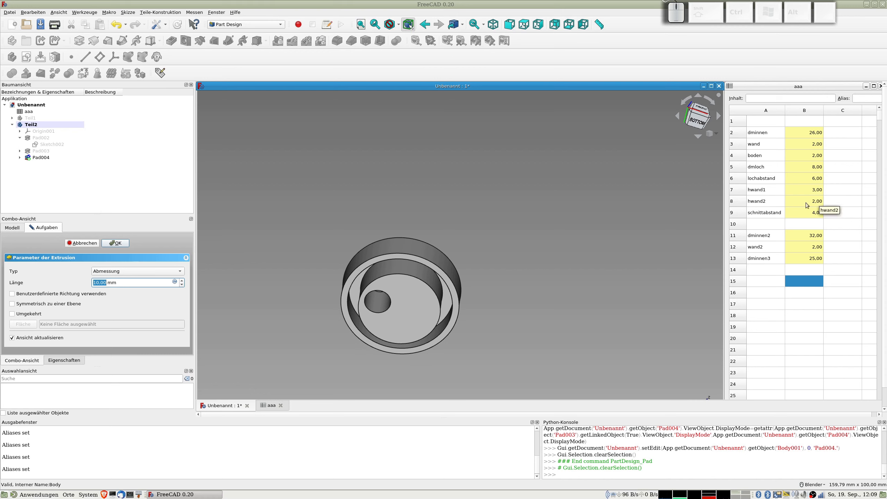
{"action": "left_click", "coordinate": [175, 282]}
{"action": "type", "text": "aaa."}
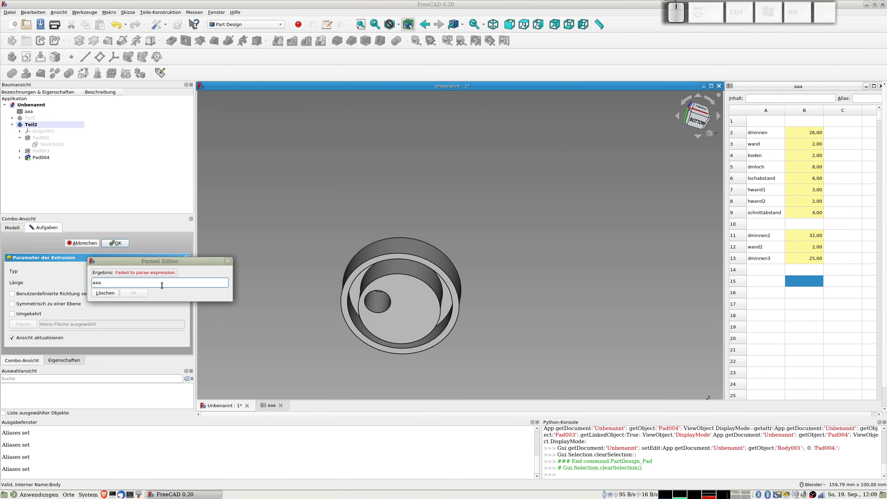
{"action": "type", "text": "hwand"}
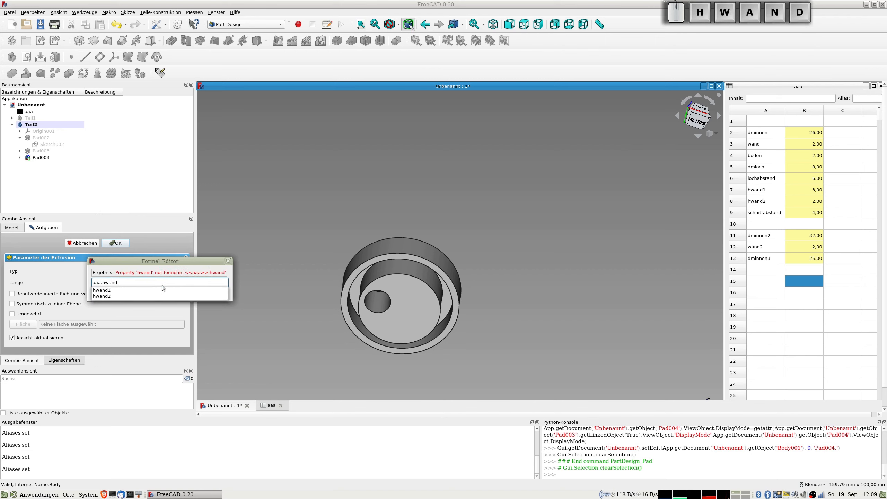
{"action": "type", "text": "2"}
{"action": "key", "text": "Return"}
{"action": "key", "text": "Tab"}
{"action": "key", "text": "Tab"}
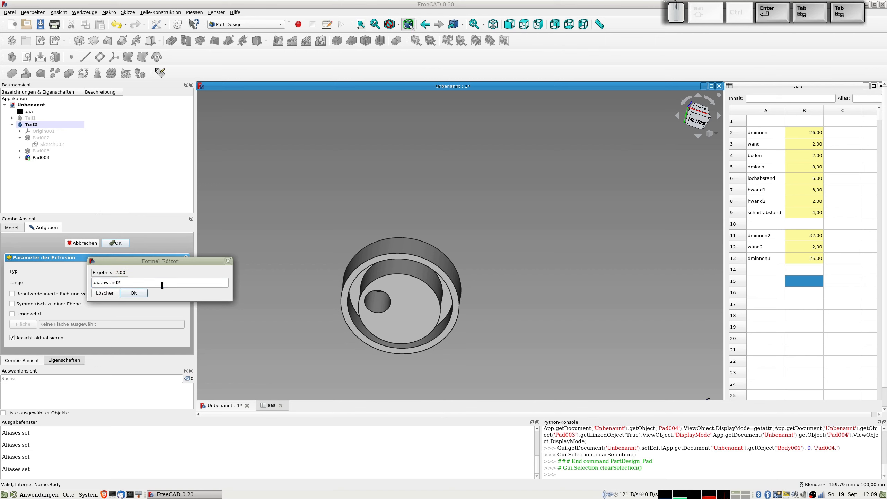
{"action": "key", "text": "Return"}
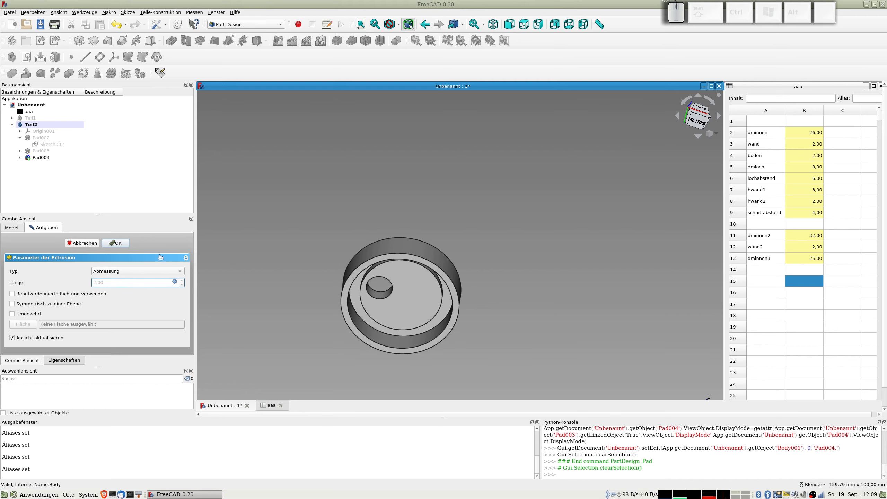
{"action": "left_click", "coordinate": [117, 243]}
Step: Show the body Teil1 together with Teil2 and view the assembly from below
{"action": "middle_click_drag", "start_coordinate": [570, 284], "coordinate": [560, 317]}
{"action": "scroll", "coordinate": [475, 286], "scroll_direction": "down", "scroll_amount": 5}
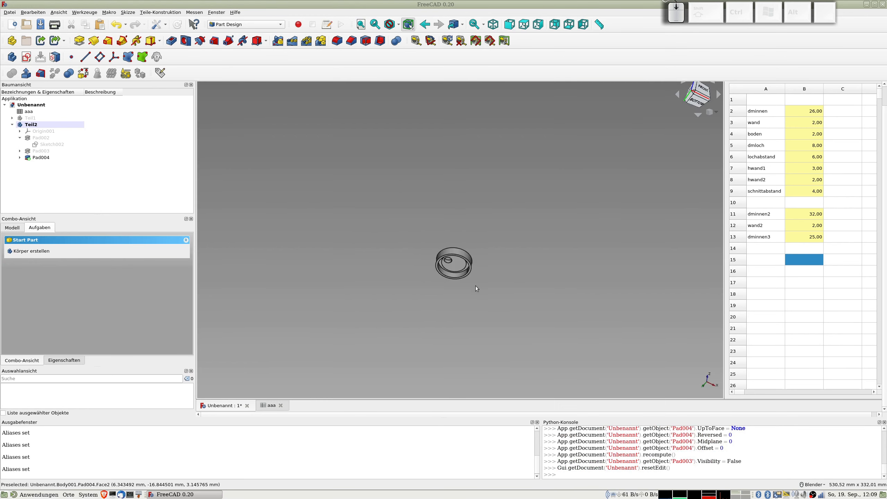
{"action": "scroll", "coordinate": [475, 286], "scroll_direction": "up", "scroll_amount": 4}
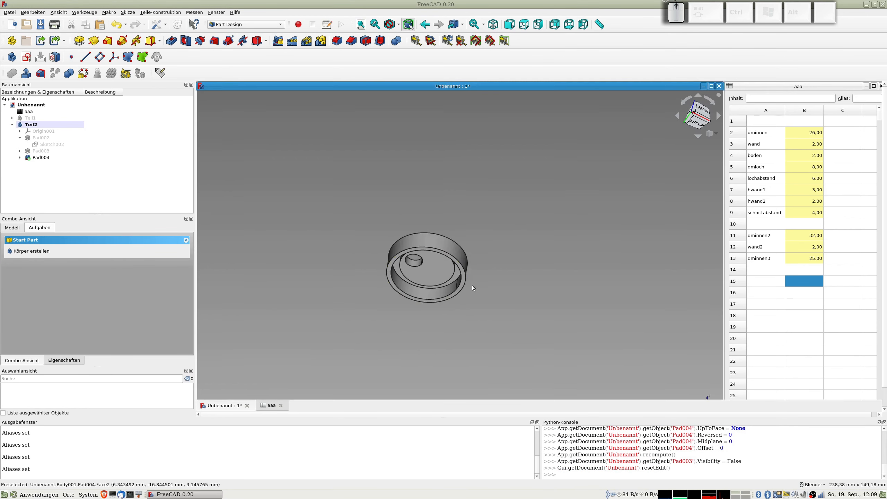
{"action": "left_click", "coordinate": [30, 118]}
{"action": "key", "text": "space"}
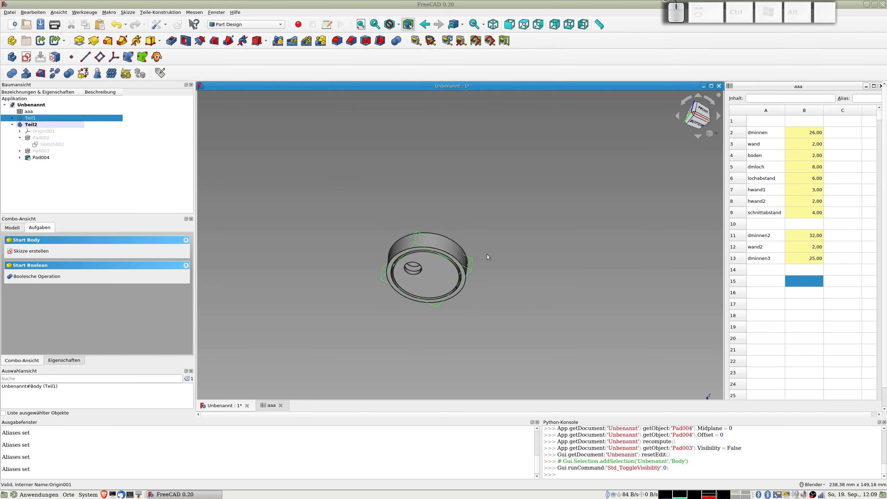
{"action": "scroll", "coordinate": [484, 278], "scroll_direction": "up", "scroll_amount": 3}
{"action": "middle_click_drag", "start_coordinate": [406, 282], "coordinate": [417, 255]}
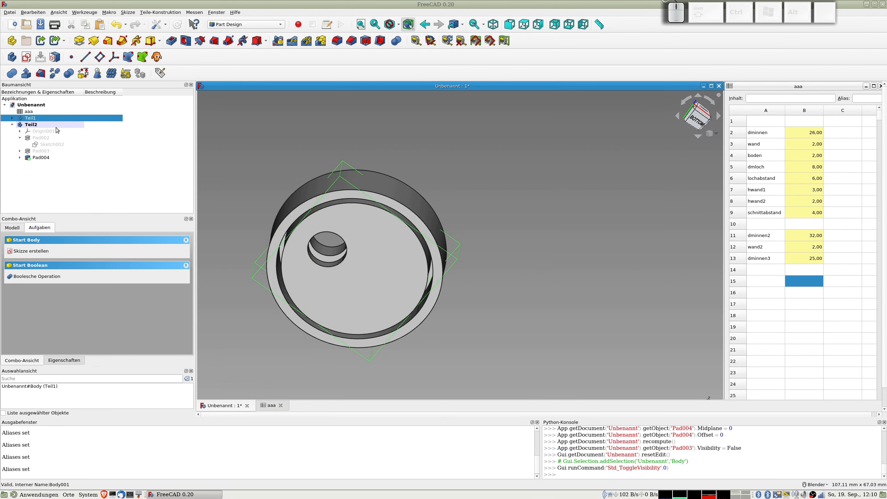
Step: Hide Teil2 to inspect Teil1 alone from above and below, and show Teil2 again
{"action": "left_click", "coordinate": [35, 124]}
{"action": "key", "text": "space"}
{"action": "middle_click_drag", "start_coordinate": [449, 252], "coordinate": [448, 335]}
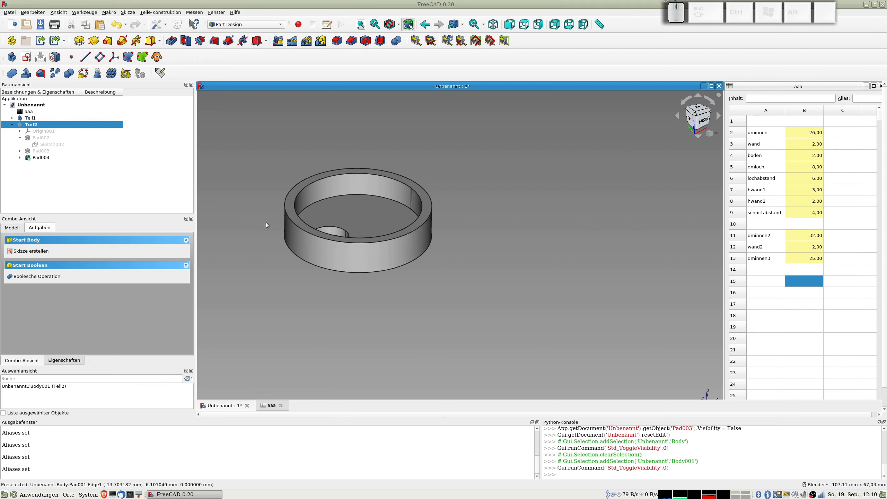
{"action": "middle_click_drag", "start_coordinate": [431, 312], "coordinate": [392, 262]}
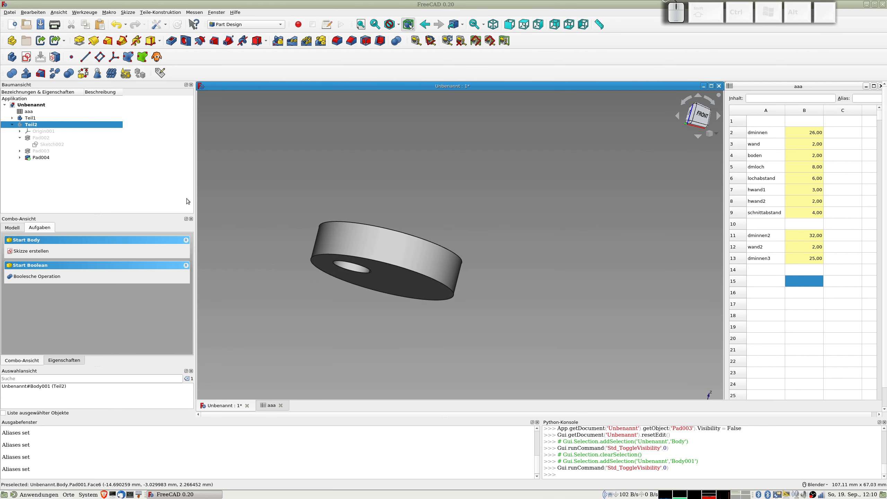
{"action": "left_click", "coordinate": [45, 130]}
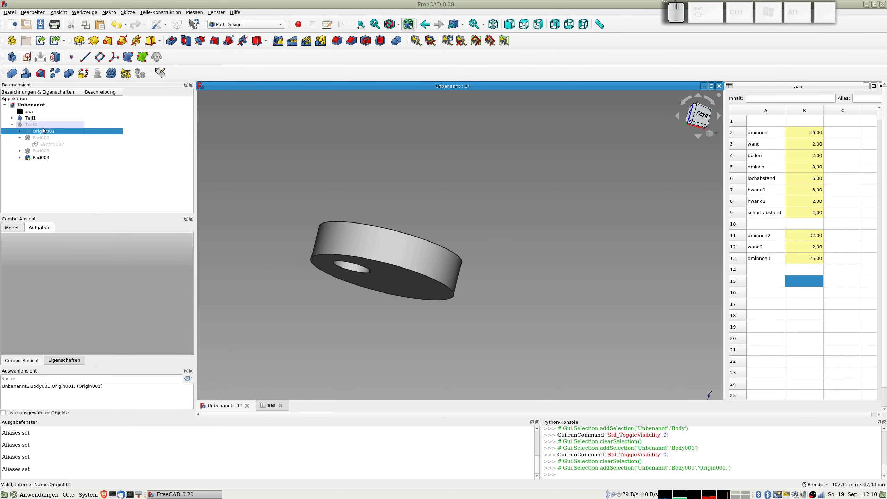
{"action": "left_click", "coordinate": [44, 125]}
{"action": "key", "text": "space"}
{"action": "middle_click_drag", "start_coordinate": [514, 312], "coordinate": [464, 187]}
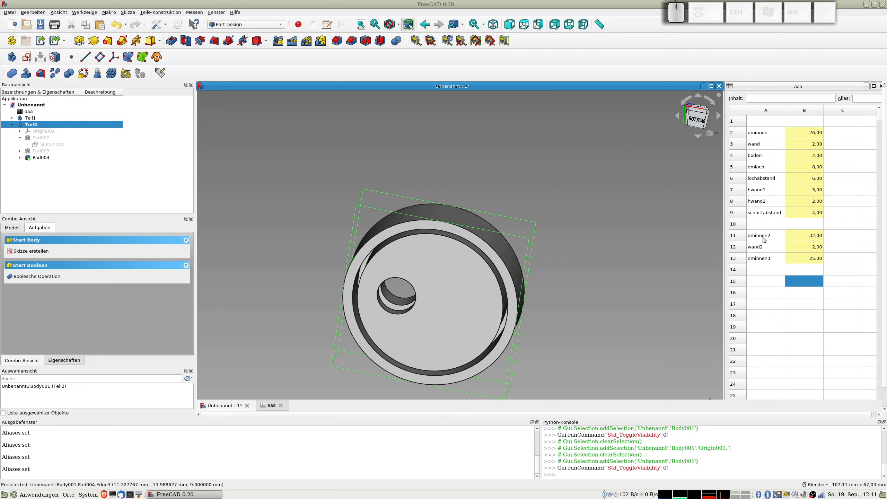
Step: Set the dminnen2 value in the aaa spreadsheet to 30.5
{"action": "left_click", "coordinate": [811, 238]}
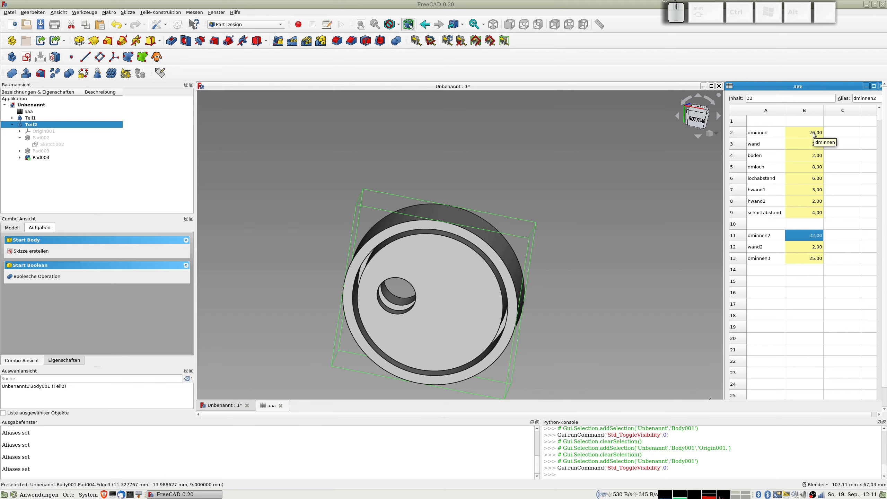
{"action": "double_click", "coordinate": [806, 239]}
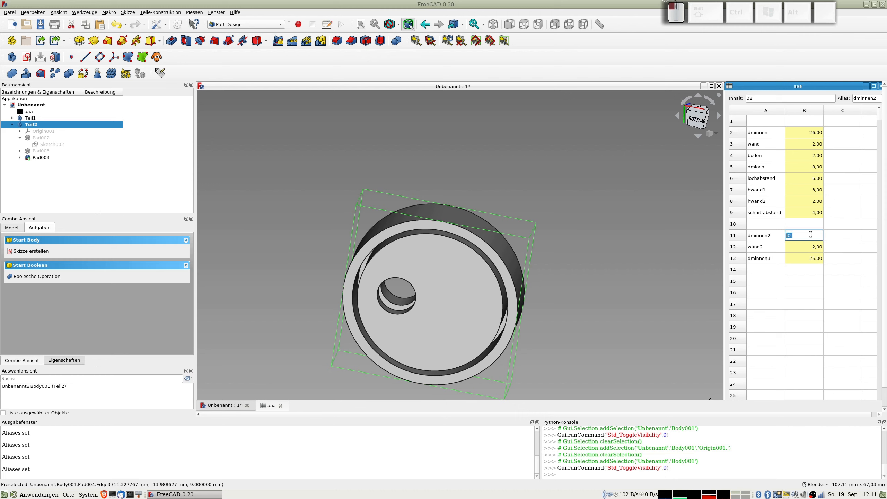
{"action": "type", "text": "3"}
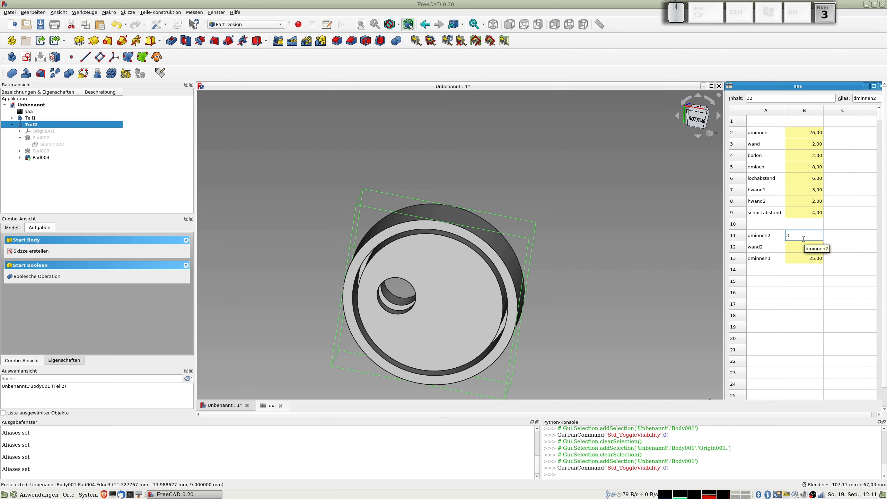
{"action": "type", "text": "0,5"}
{"action": "key", "text": "Return"}
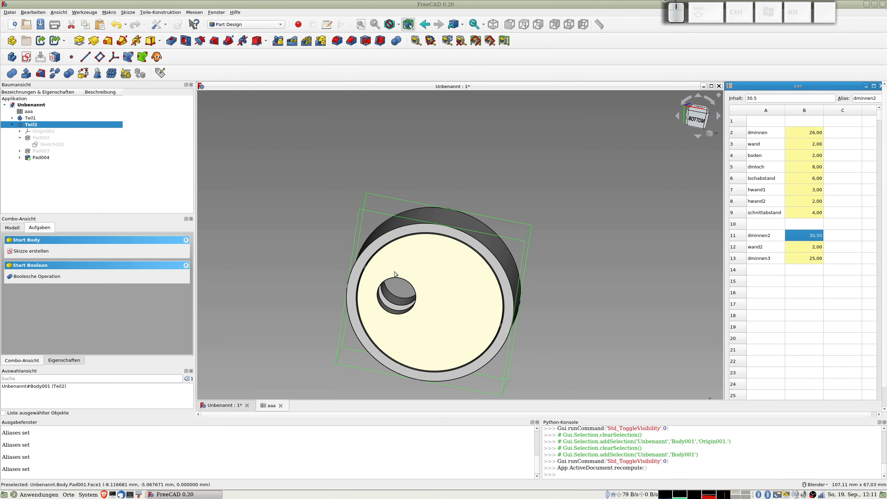
Step: Examine the gap between Teil1 and Teil2 up close, switching Teil1's visibility off and on to compare, and select Teil2
{"action": "scroll", "coordinate": [432, 255], "scroll_direction": "up", "scroll_amount": 3}
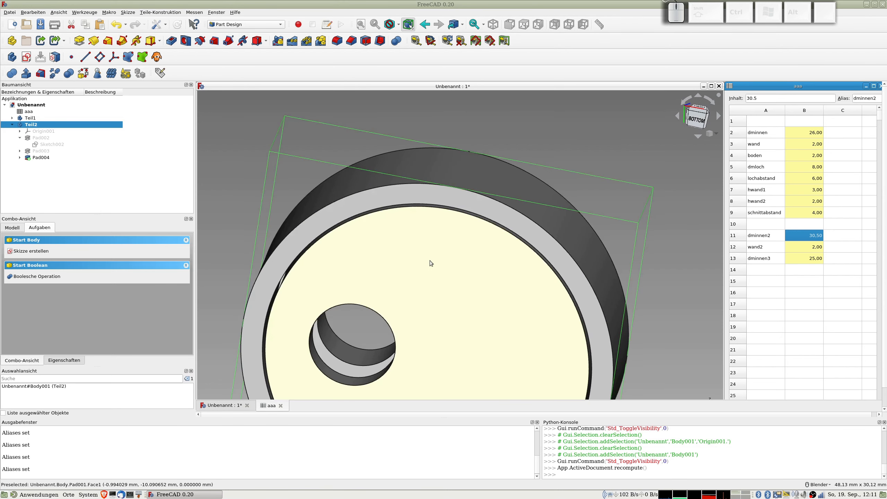
{"action": "middle_click_drag", "start_coordinate": [429, 260], "coordinate": [435, 233]}
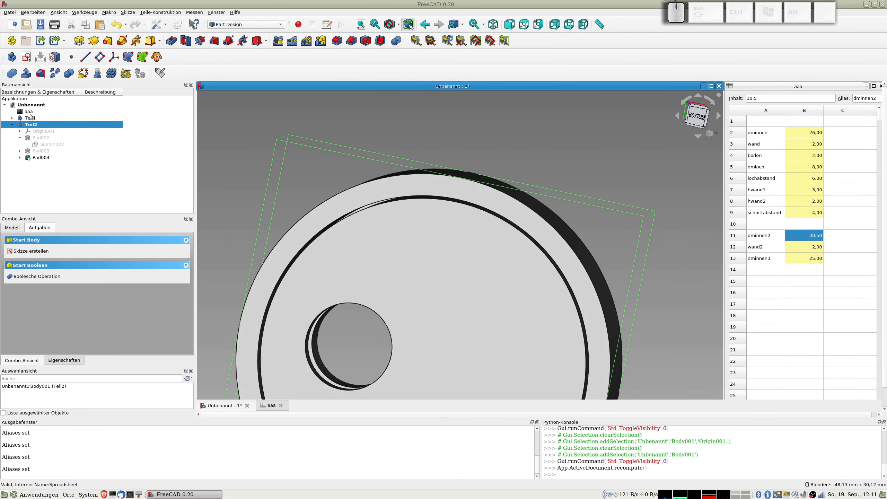
{"action": "left_click", "coordinate": [31, 117]}
{"action": "key", "text": "space"}
{"action": "key", "text": "space"}
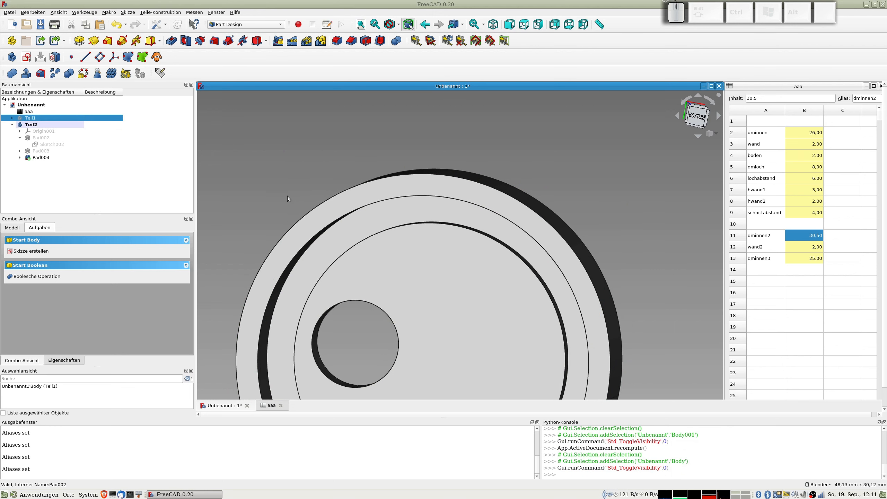
{"action": "key", "text": "space"}
{"action": "key", "text": "space"}
{"action": "left_click", "coordinate": [32, 125]}
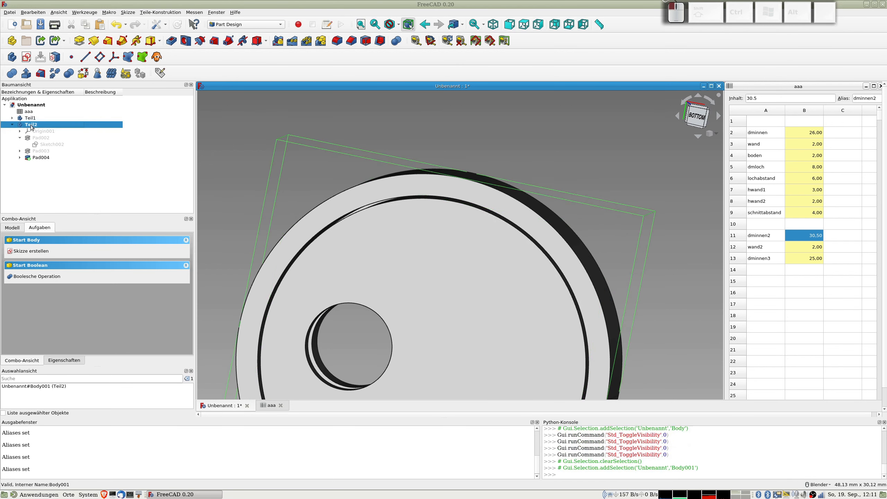
Step: Hide Teil2 and show Teil1 alone from the front
{"action": "key", "text": "space"}
{"action": "middle_click_drag", "start_coordinate": [332, 257], "coordinate": [352, 337]}
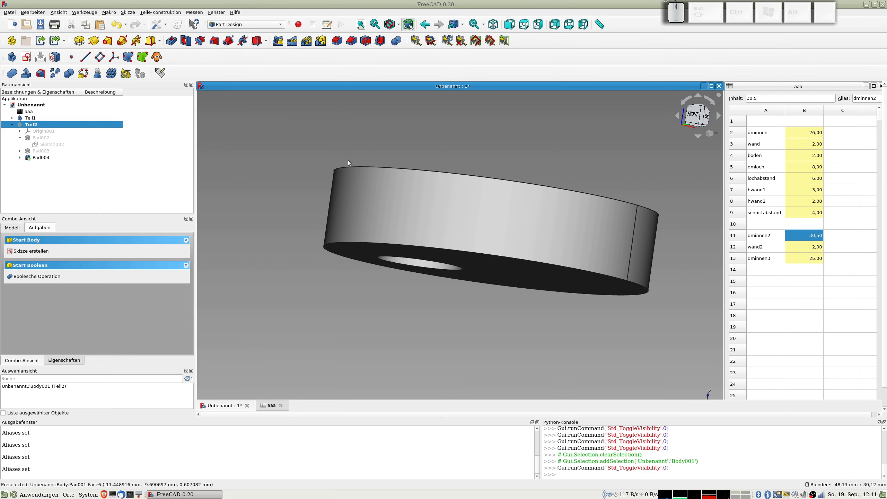
{"action": "key", "text": "1"}
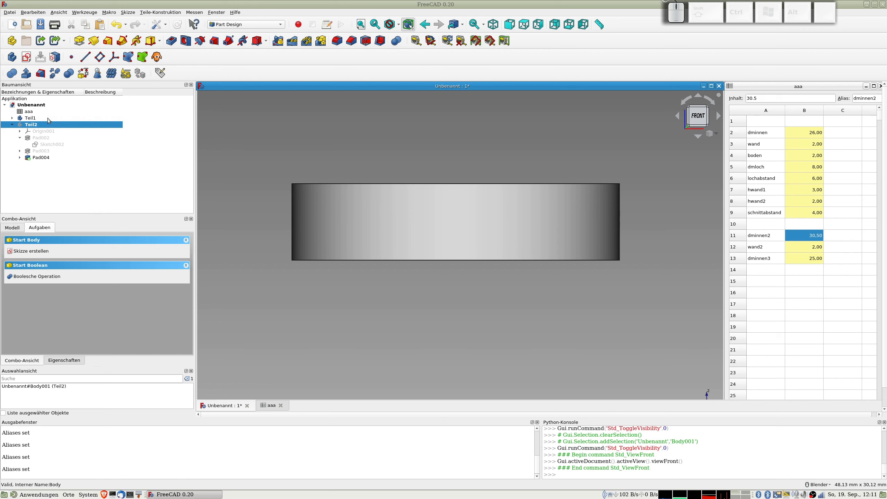
Step: Make Teil1 the active body and start a new sketch on its XZ plane
{"action": "double_click", "coordinate": [31, 118]}
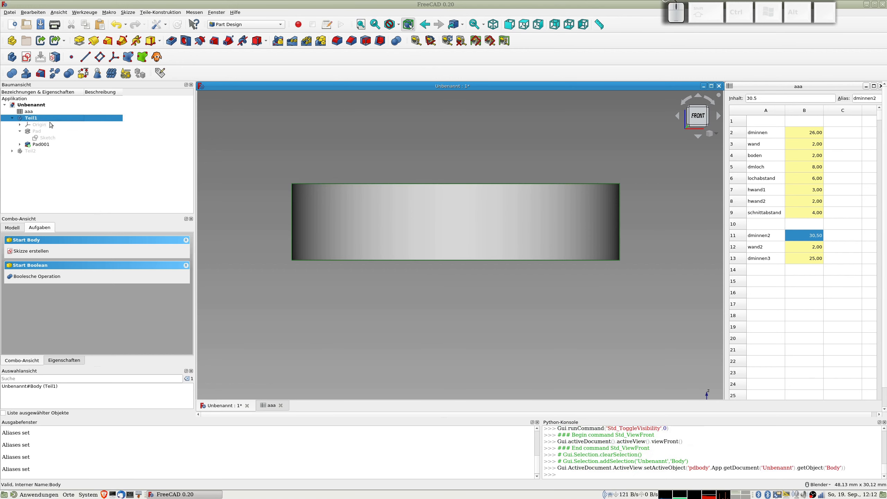
{"action": "left_click", "coordinate": [74, 137]}
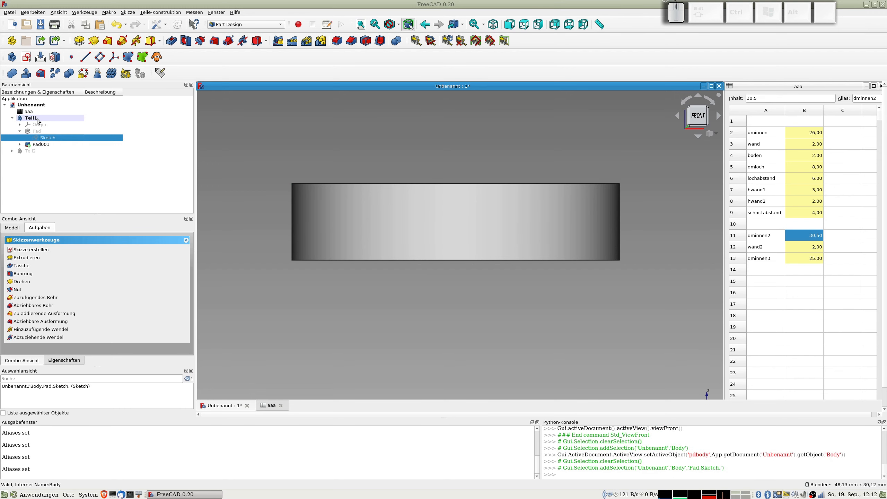
{"action": "left_click", "coordinate": [29, 63]}
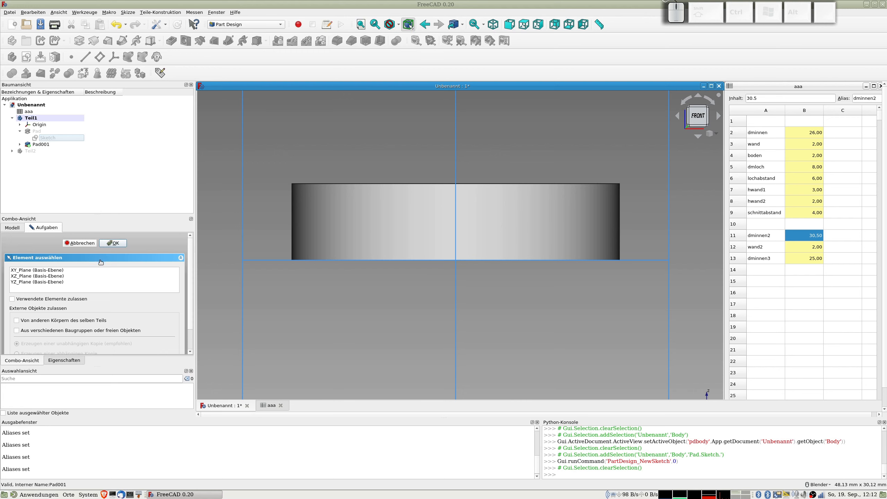
{"action": "scroll", "coordinate": [583, 208], "scroll_direction": "down", "scroll_amount": 4}
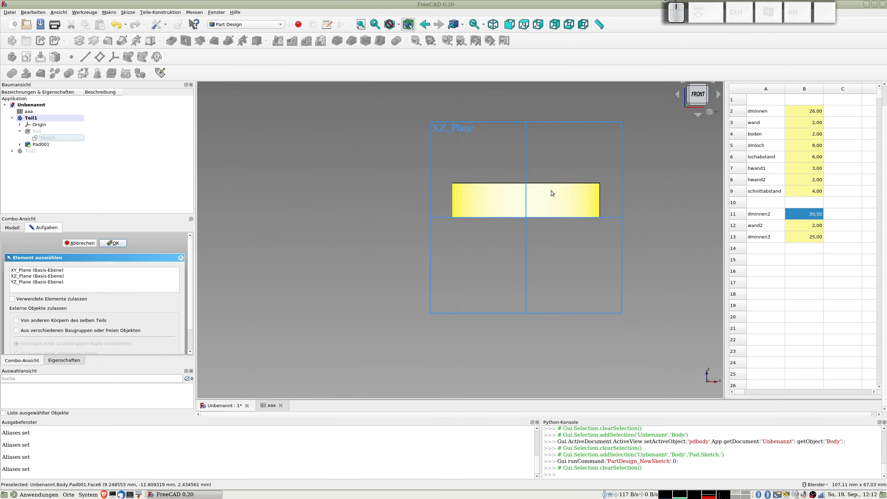
{"action": "left_click", "coordinate": [439, 128]}
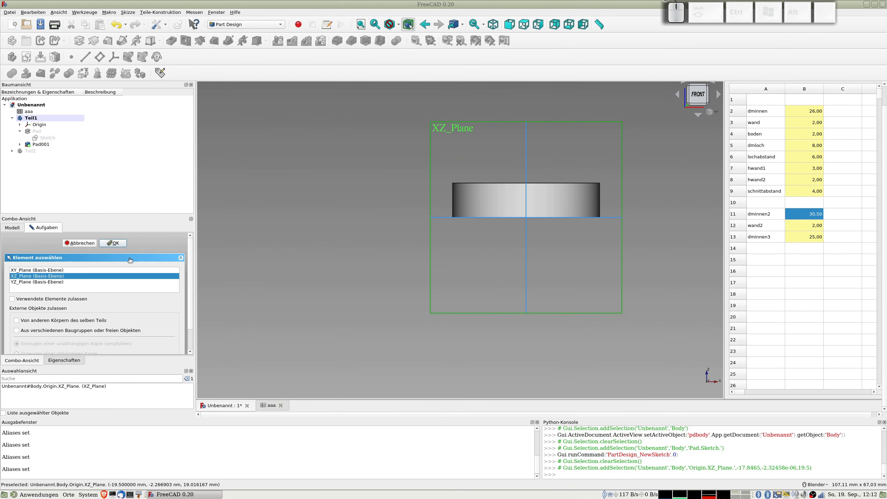
{"action": "left_click", "coordinate": [113, 243]}
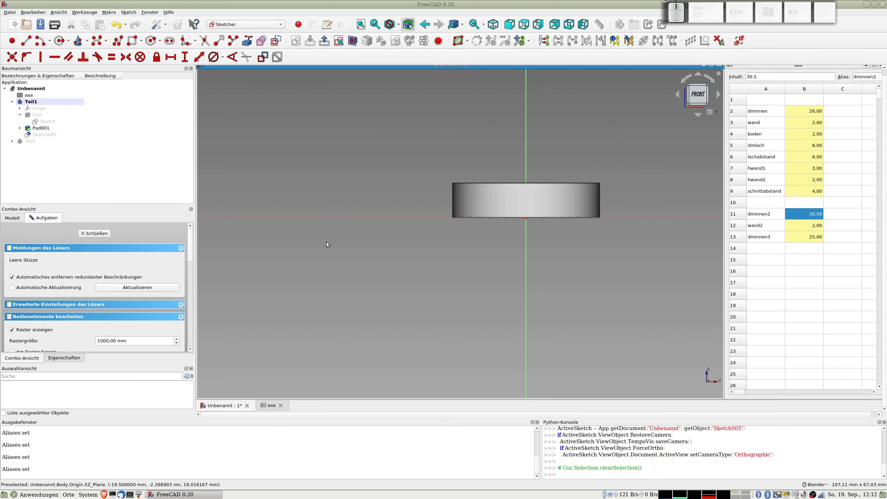
Step: Section the model at the sketch plane and draw a closed five-sided pointed profile, about 1.6 by 1 mm, across Teil1's outer wall near the base
{"action": "scroll", "coordinate": [449, 205], "scroll_direction": "up", "scroll_amount": 5}
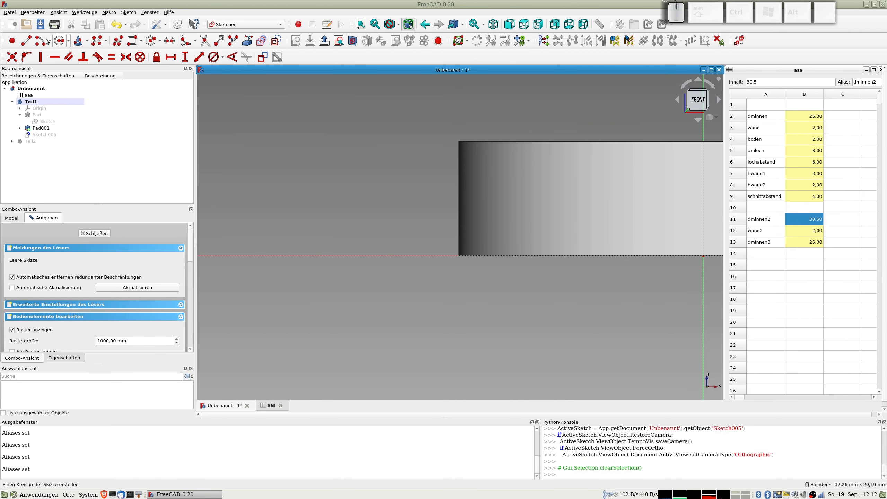
{"action": "left_click", "coordinate": [118, 41]}
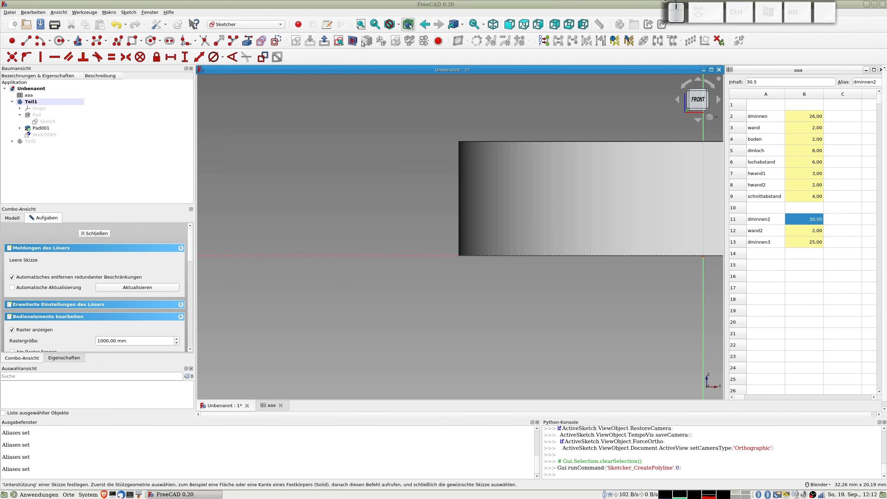
{"action": "left_click", "coordinate": [353, 41]}
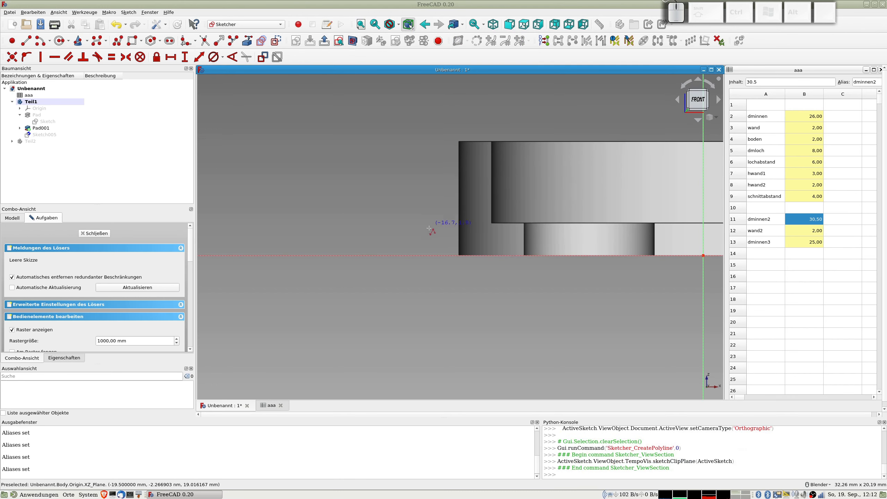
{"action": "left_click", "coordinate": [450, 237]}
{"action": "left_click", "coordinate": [435, 246]}
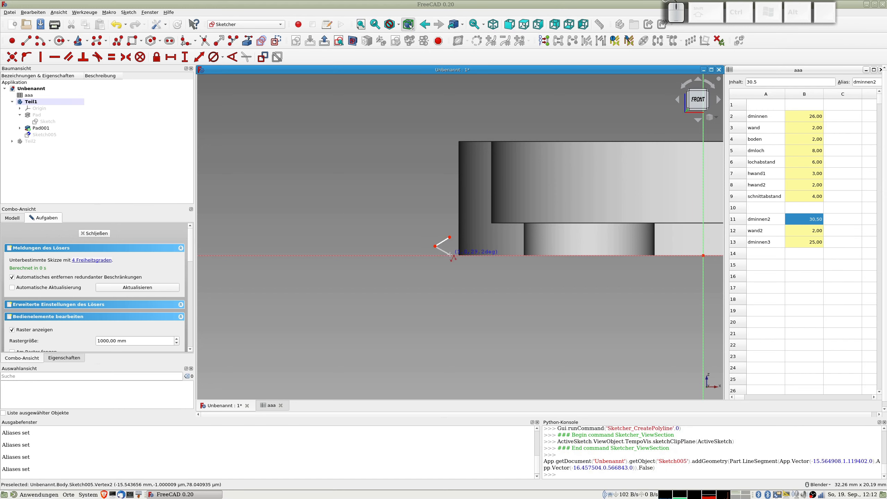
{"action": "left_click", "coordinate": [449, 254]}
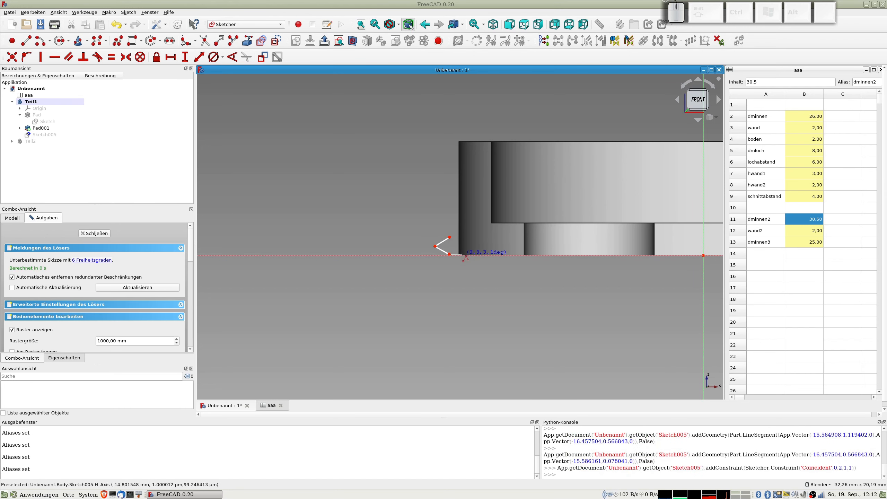
{"action": "left_click", "coordinate": [461, 254]}
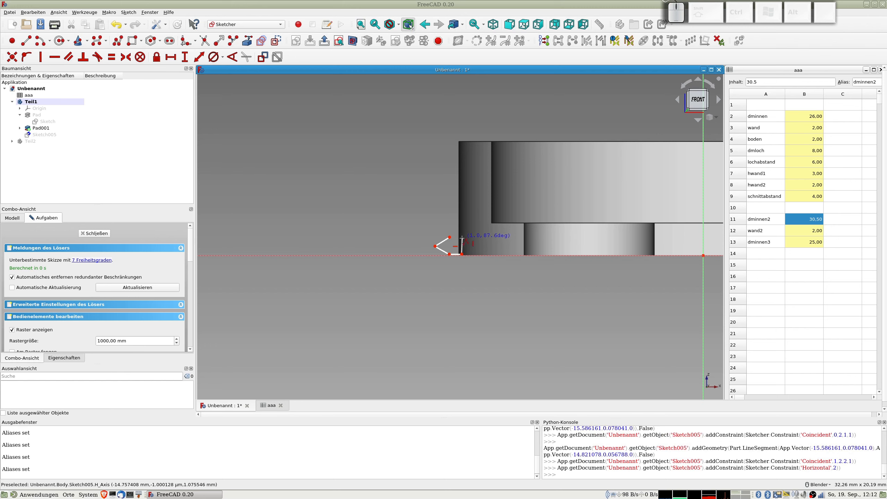
{"action": "left_click", "coordinate": [462, 238]}
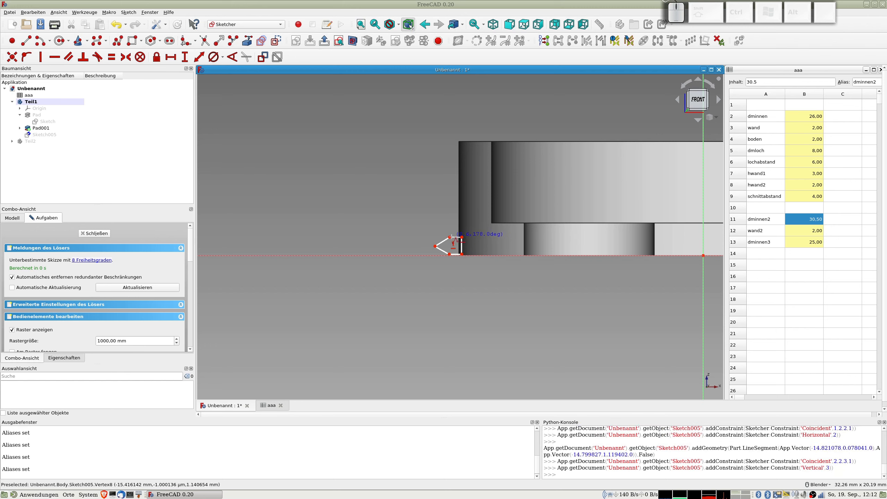
{"action": "left_click", "coordinate": [450, 237]}
{"action": "scroll", "coordinate": [461, 242], "scroll_direction": "up", "scroll_amount": 5}
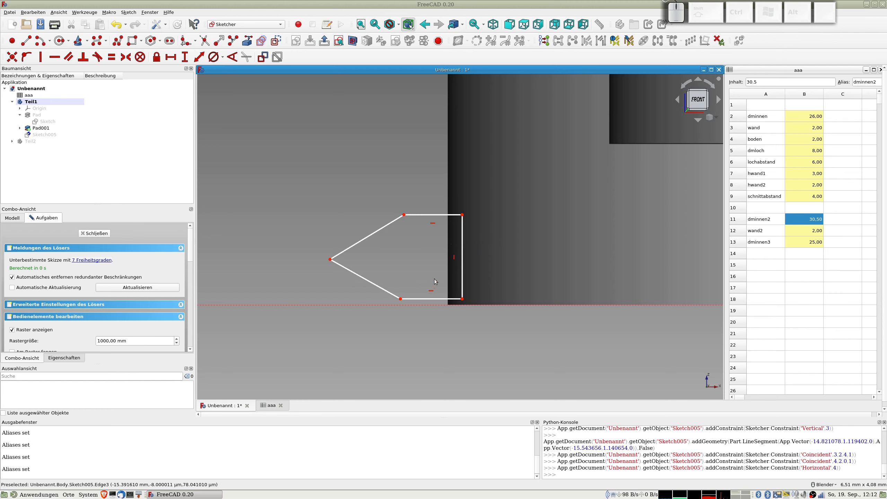
{"action": "right_click", "coordinate": [405, 216]}
{"action": "key", "text": "Escape"}
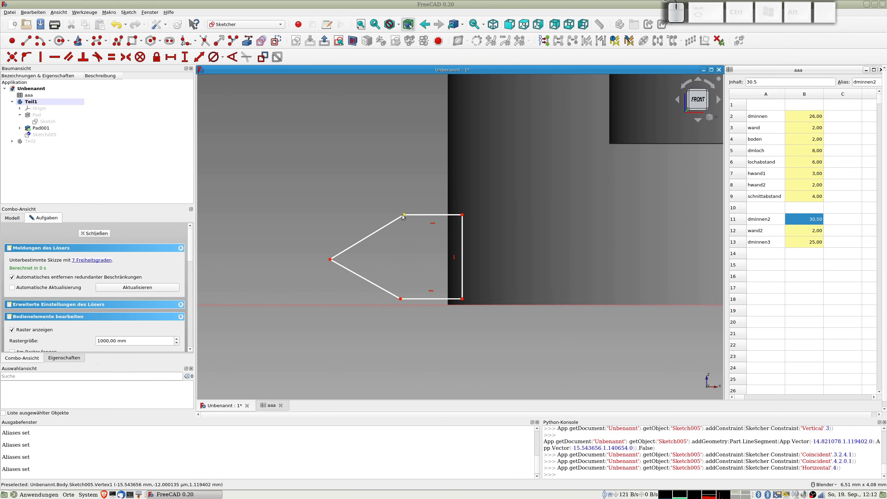
Step: Align the profile's upper and lower shoulder points beside the outer tip with a vertical constraint
{"action": "left_click", "coordinate": [404, 215]}
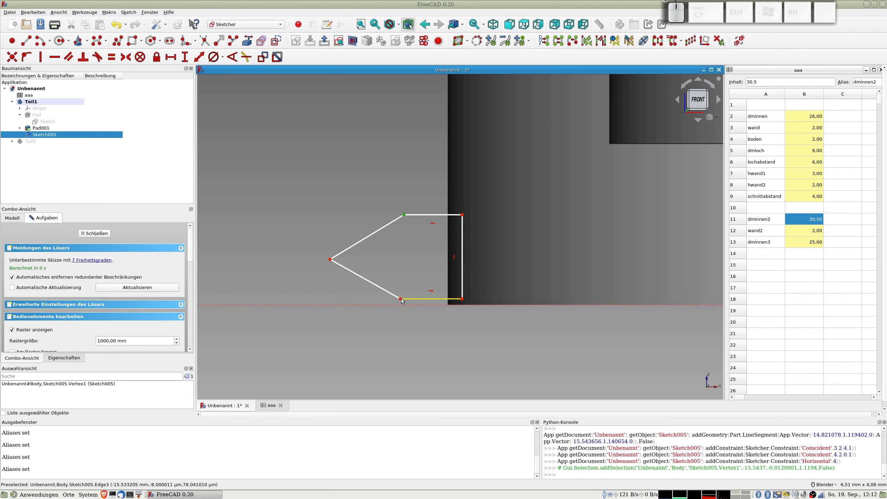
{"action": "left_click", "coordinate": [400, 299]}
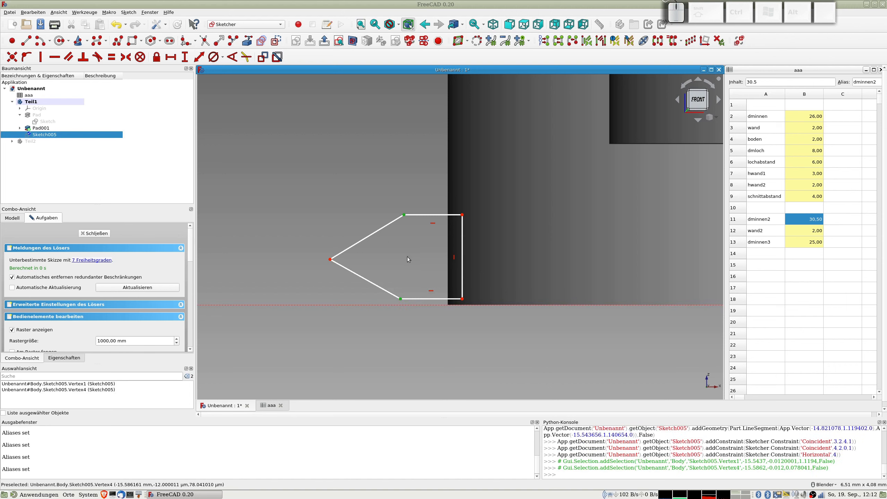
{"action": "key", "text": "v"}
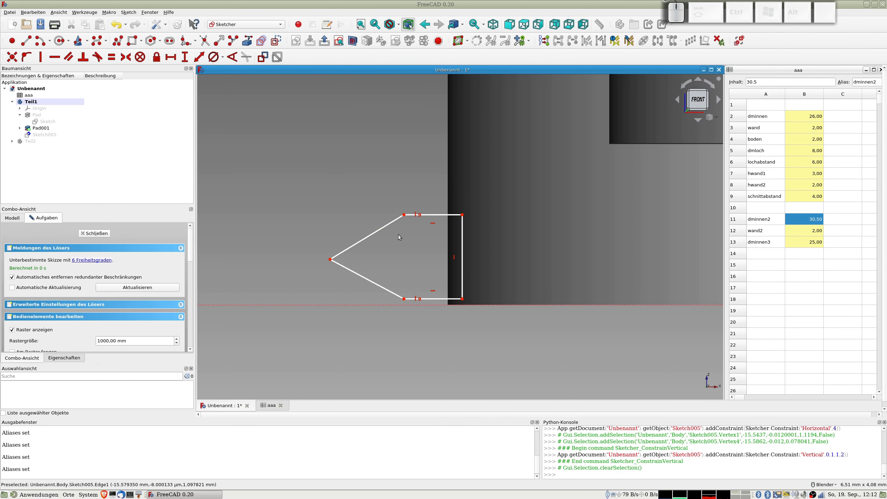
Step: Move the profile's inner vertical edge about 3.5 mm inward, into the floor of Teil1
{"action": "scroll", "coordinate": [429, 250], "scroll_direction": "down", "scroll_amount": 8}
{"action": "scroll", "coordinate": [448, 250], "scroll_direction": "down", "scroll_amount": 2}
{"action": "mouse_move", "coordinate": [520, 250]}
{"action": "middle_mouse_down", "text": "shift"}
{"action": "mouse_move", "coordinate": [394, 232]}
{"action": "mouse_move", "coordinate": [373, 218]}
{"action": "middle_mouse_up", "text": "shift"}
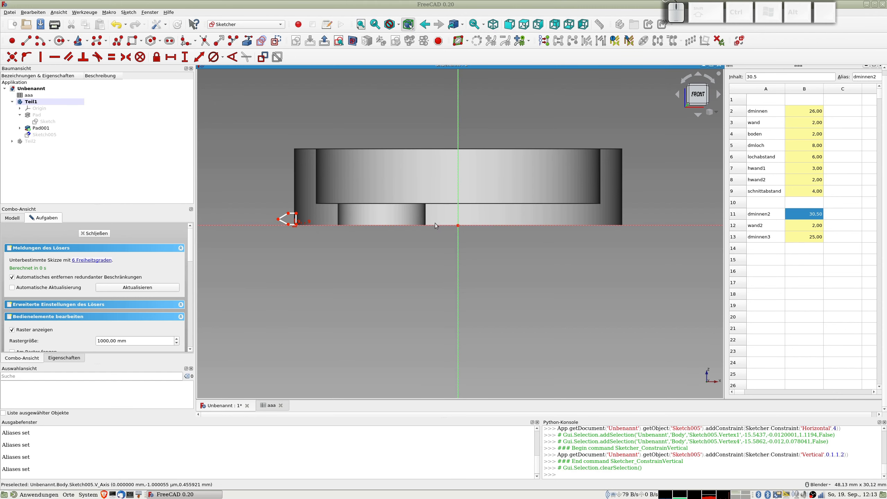
{"action": "scroll", "coordinate": [286, 219], "scroll_direction": "up", "scroll_amount": 2}
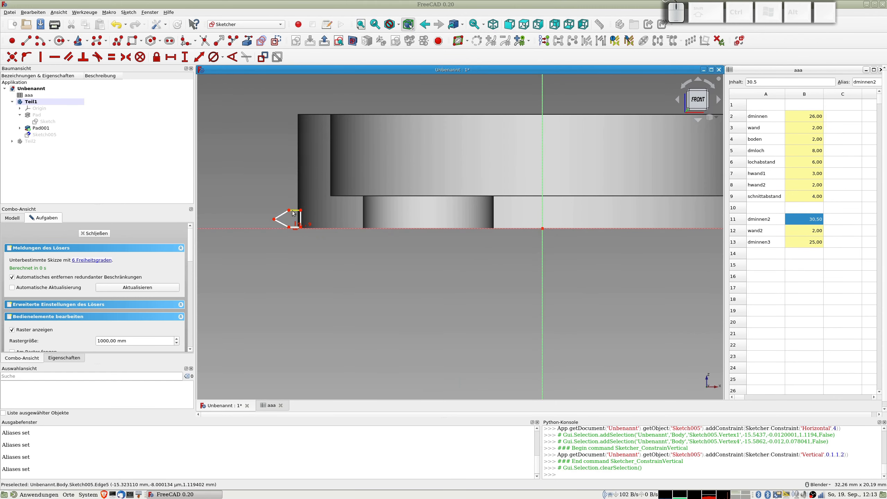
{"action": "left_click_drag", "start_coordinate": [301, 217], "coordinate": [360, 214]}
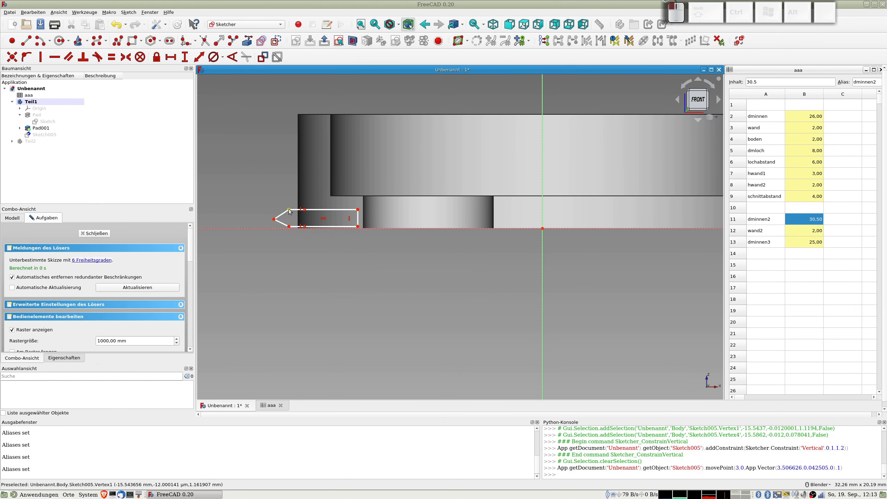
{"action": "left_click", "coordinate": [289, 210]}
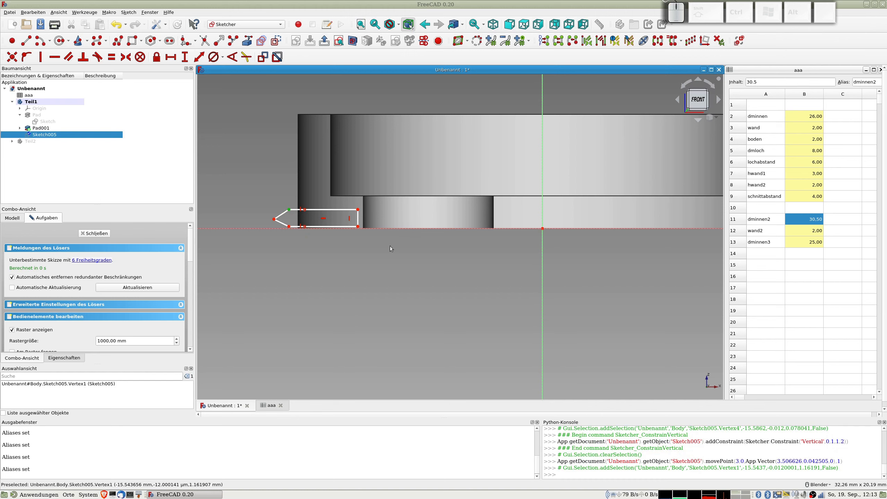
{"action": "left_click", "coordinate": [288, 226]}
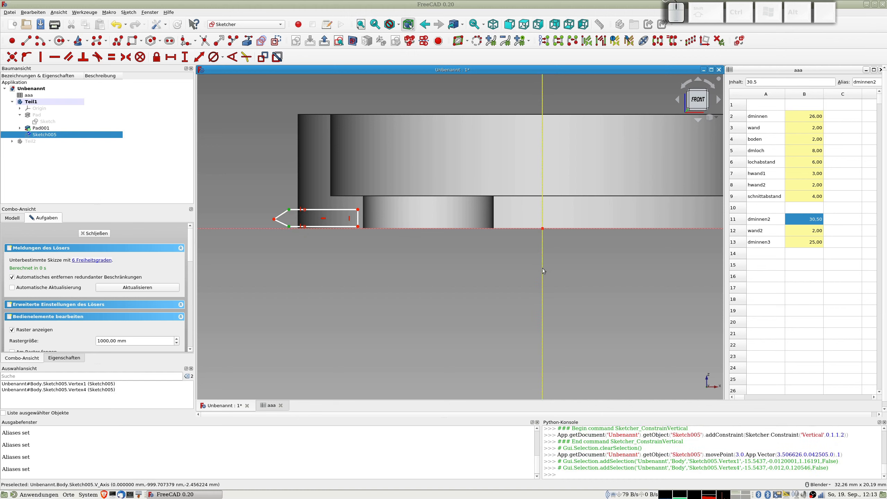
{"action": "left_click", "coordinate": [542, 268]}
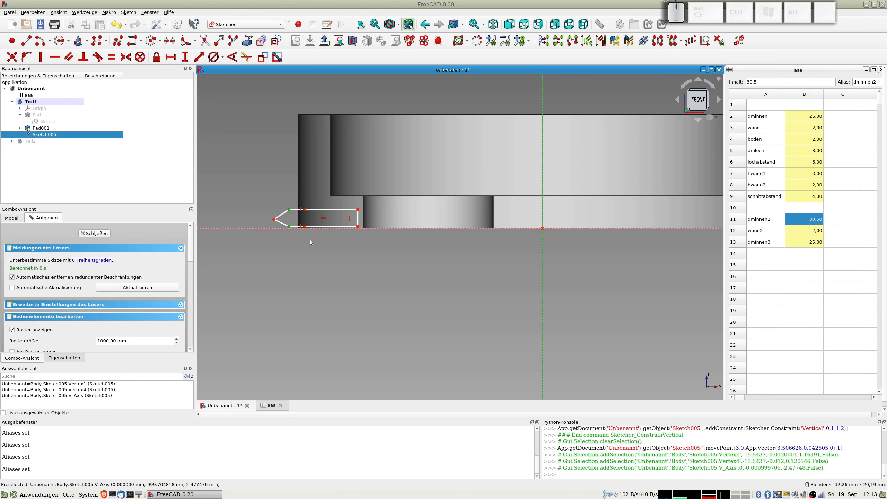
{"action": "key", "text": "shift"}
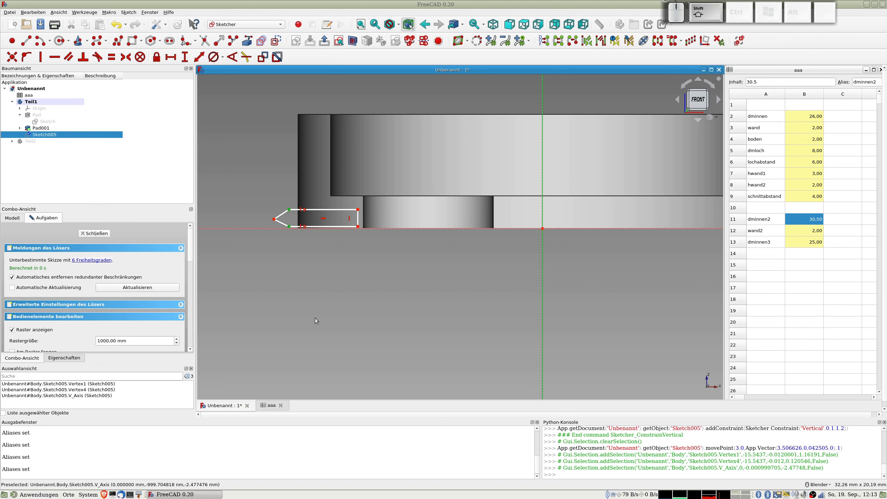
{"action": "key", "text": "shift+h"}
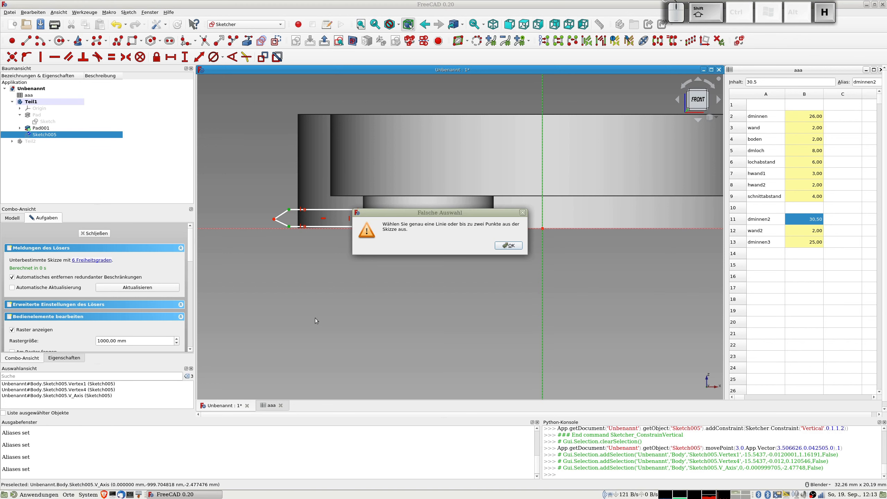
{"action": "left_click", "coordinate": [508, 245]}
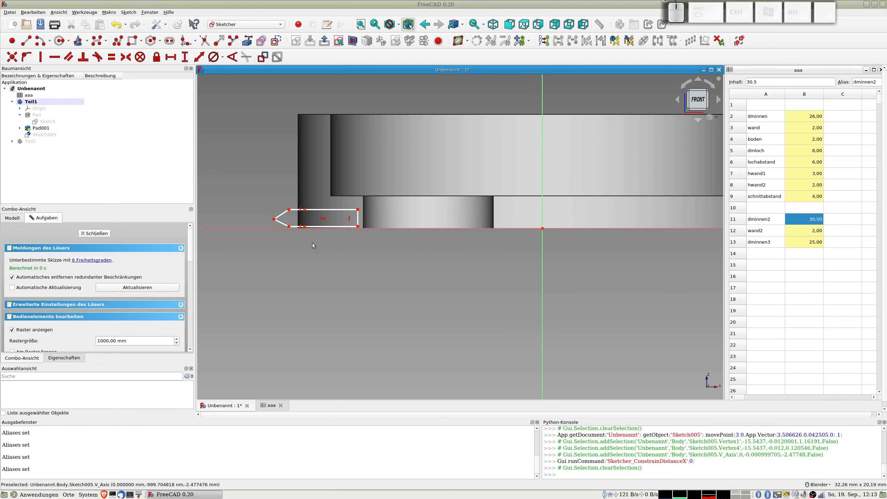
Step: Constrain the horizontal distance from the profile's lower shoulder point to the vertical axis with the formula aaa.dminnen/2+aaa.wand
{"action": "left_click", "coordinate": [288, 226]}
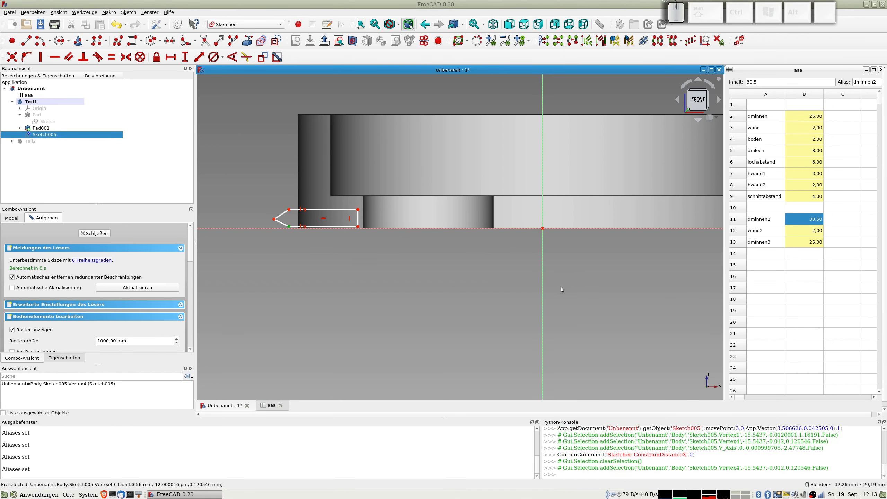
{"action": "left_click", "coordinate": [543, 287]}
{"action": "key", "text": "shift+h"}
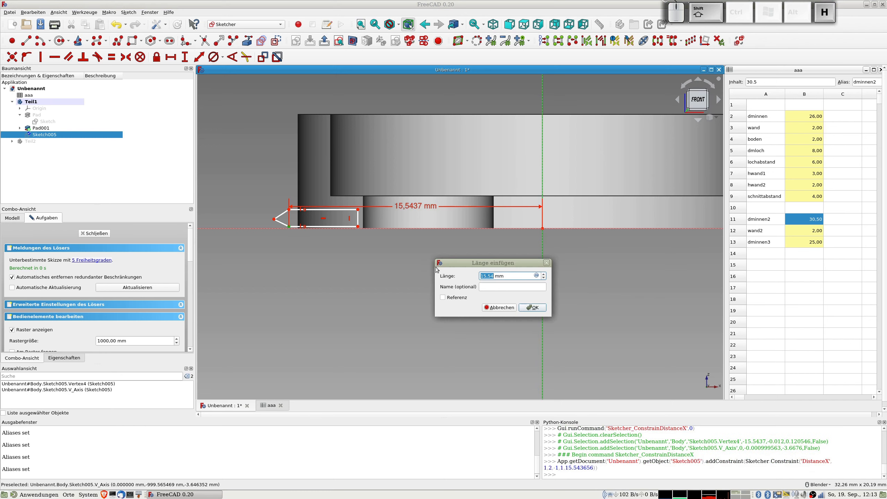
{"action": "left_click", "coordinate": [536, 275]}
{"action": "type", "text": "aaa"}
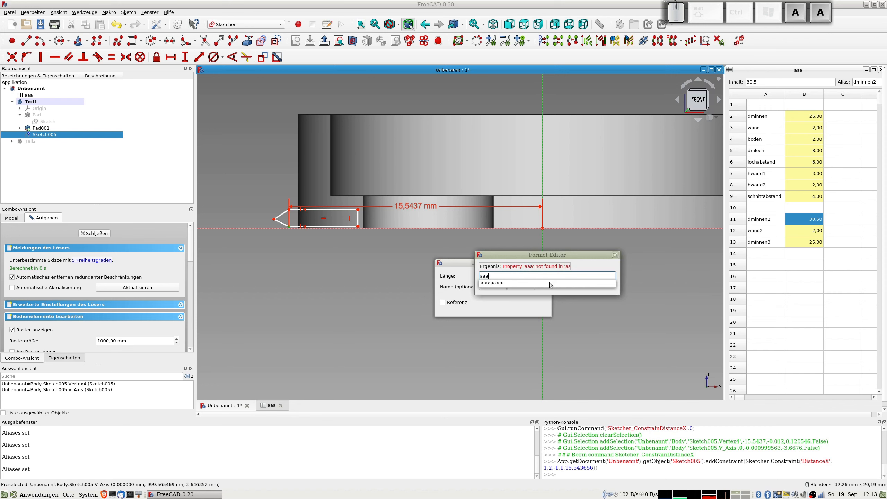
{"action": "type", "text": ".dmin"}
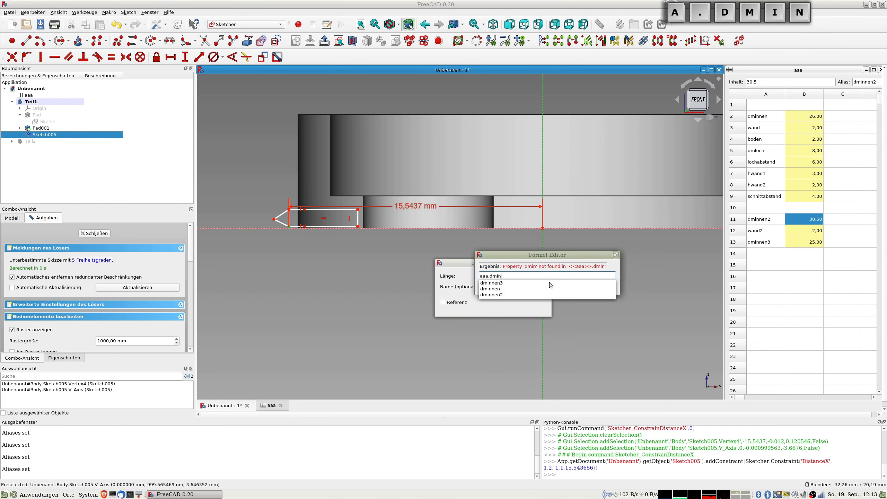
{"action": "type", "text": "nen/2"}
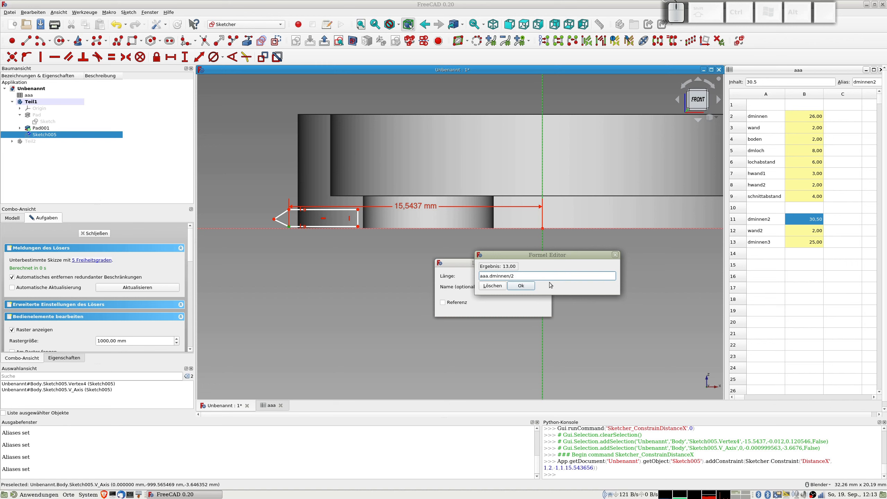
{"action": "type", "text": "+"}
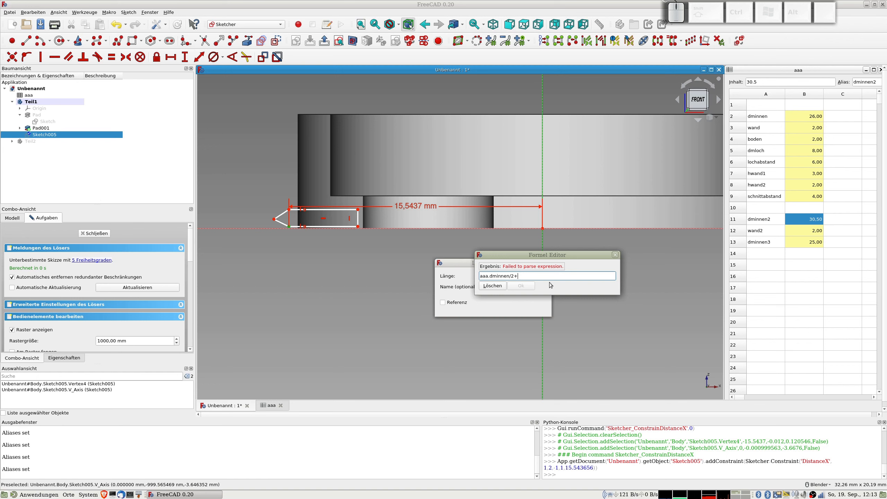
{"action": "type", "text": "aaa"}
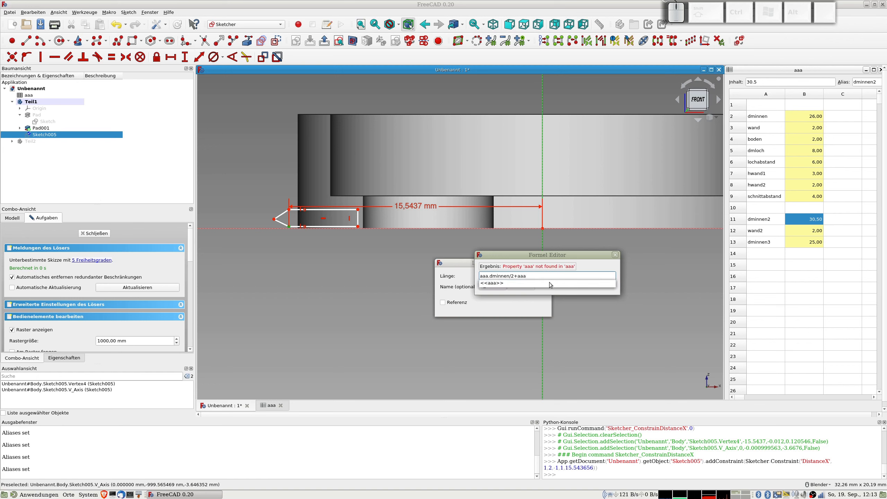
{"action": "type", "text": ".wand"}
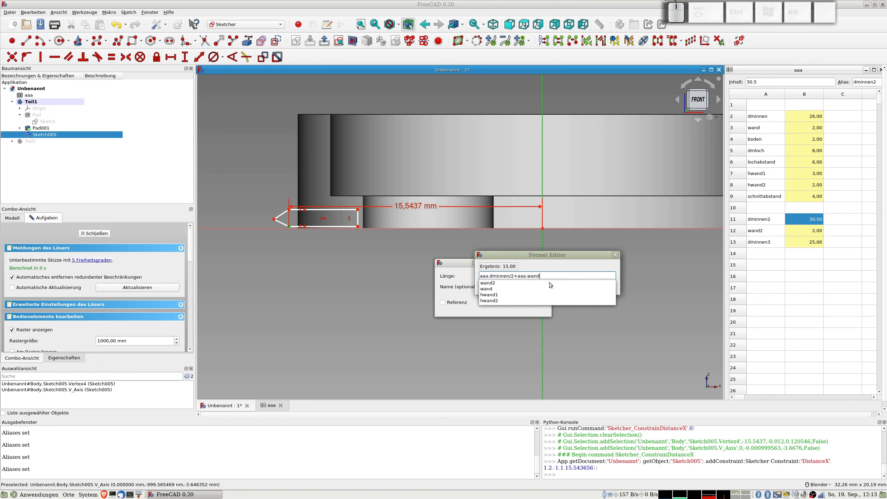
{"action": "key", "text": "Escape"}
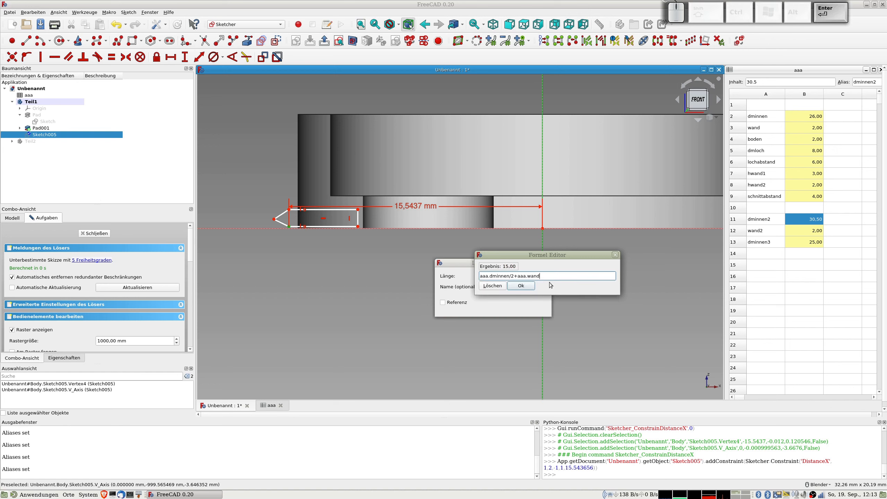
{"action": "left_click", "coordinate": [522, 286]}
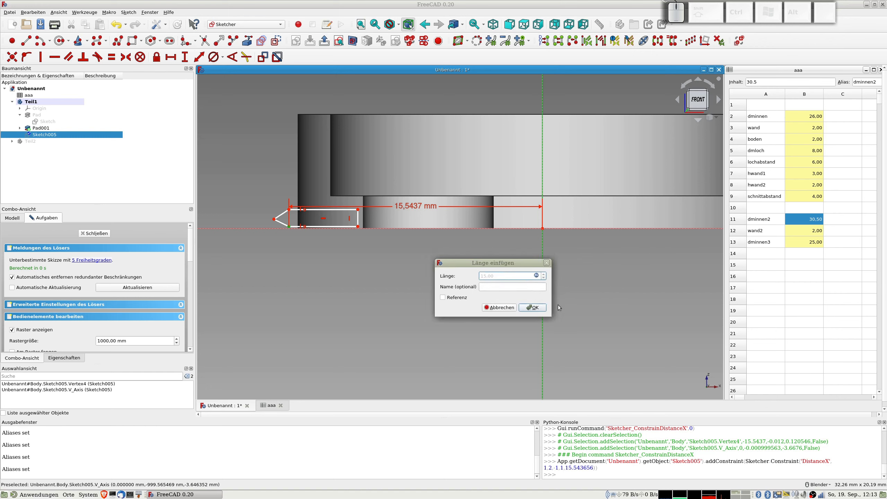
{"action": "left_click", "coordinate": [539, 309]}
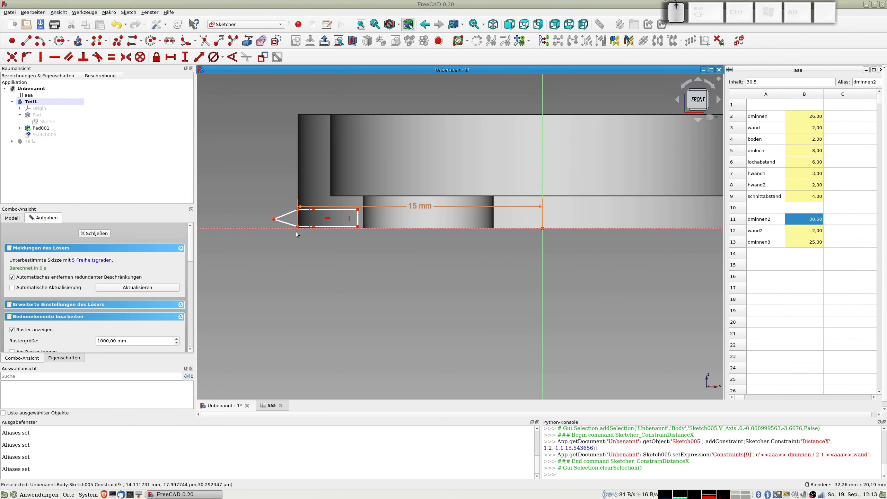
Step: Dimension the profile's upper horizontal edge to a length of 0.5 mm
{"action": "scroll", "coordinate": [296, 231], "scroll_direction": "up", "scroll_amount": 5}
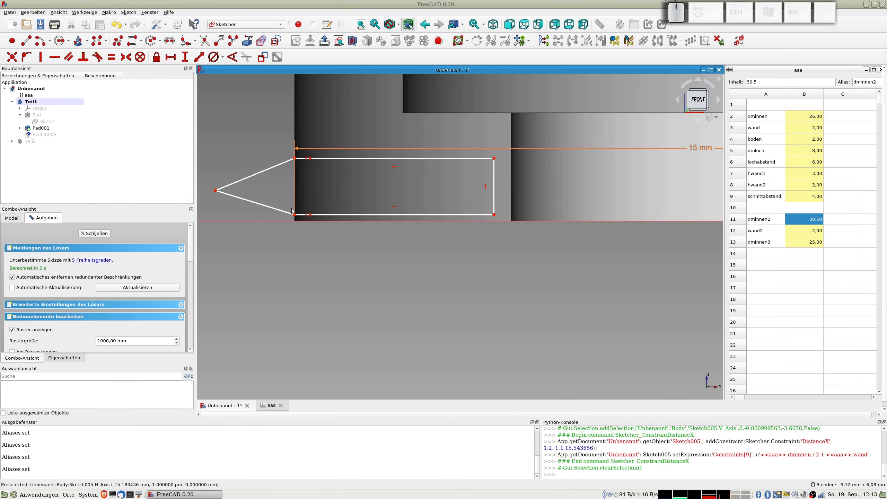
{"action": "left_click", "coordinate": [336, 158]}
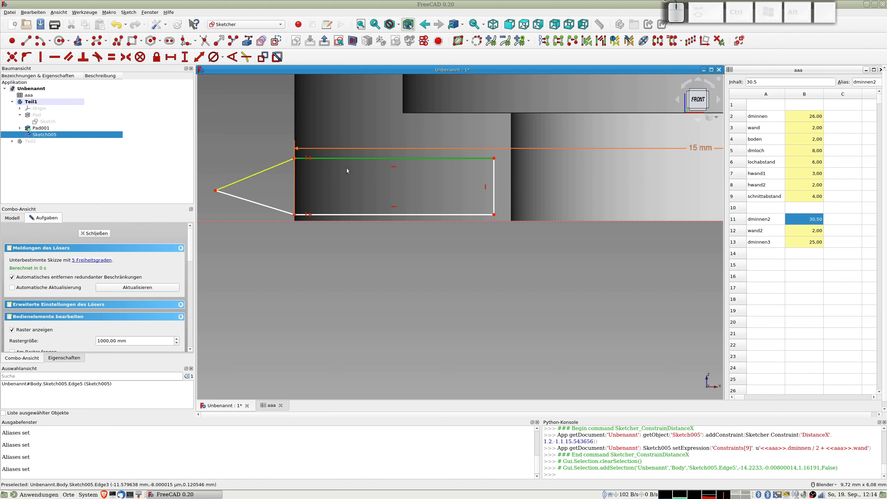
{"action": "key", "text": "shift+d"}
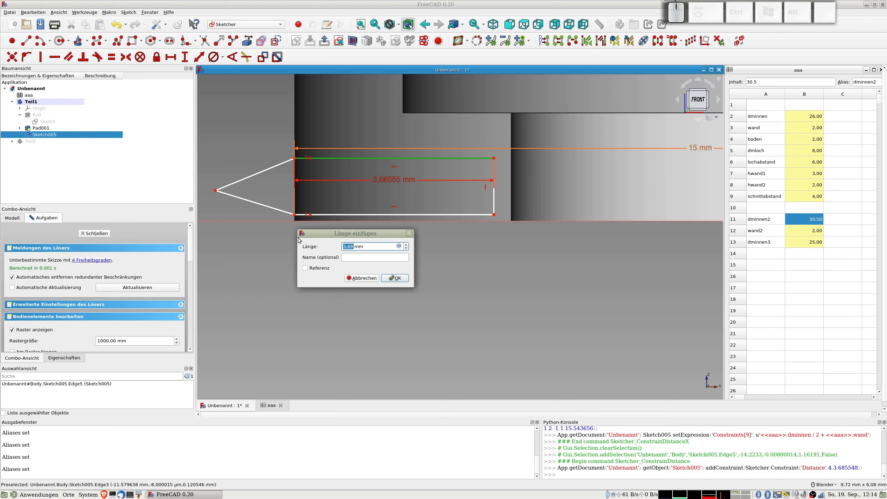
{"action": "type", "text": "0,"}
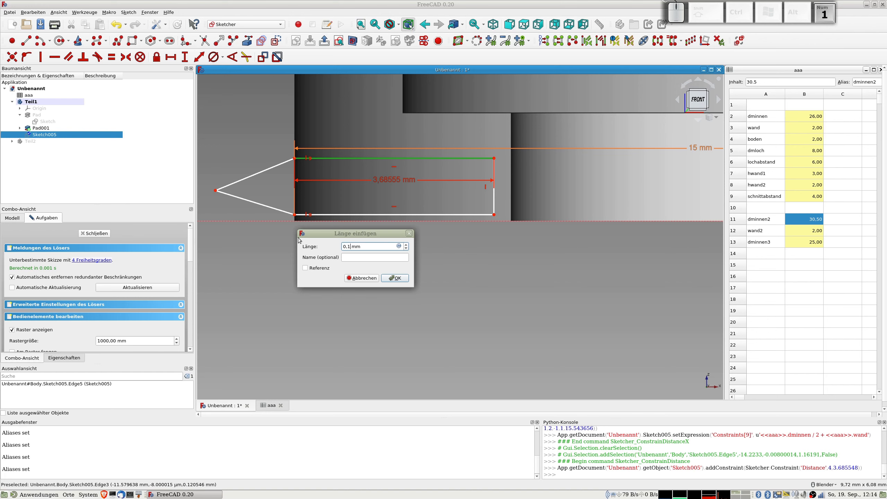
{"action": "type", "text": "5"}
{"action": "key", "text": "Return"}
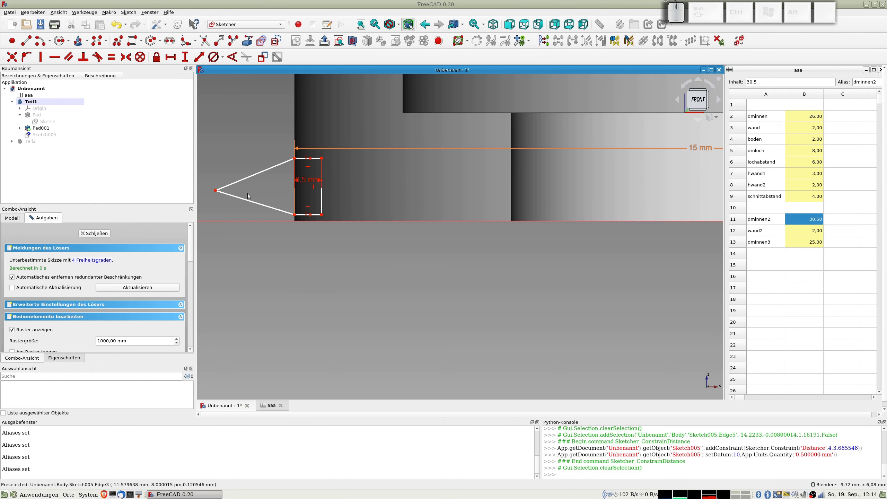
Step: Add a zahnhoehe parameter to the spreadsheet, with its label in A15 and the value 0.3 in B15
{"action": "left_click", "coordinate": [322, 199]}
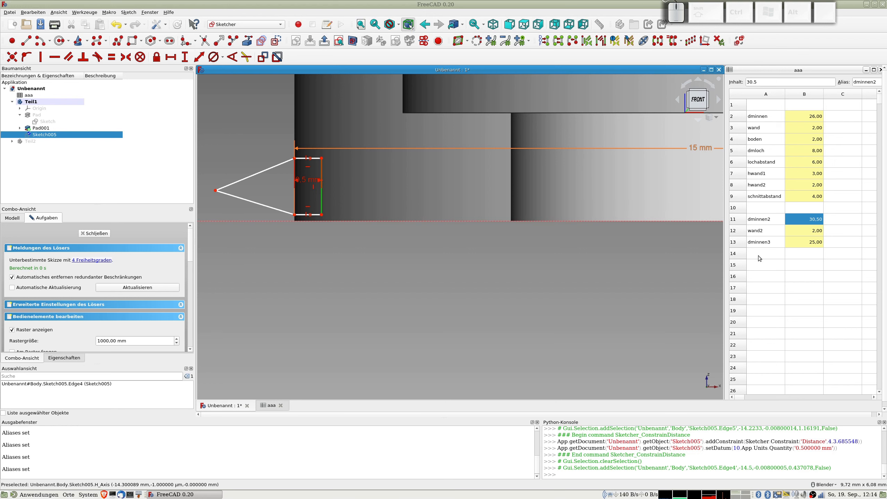
{"action": "left_click", "coordinate": [759, 267]}
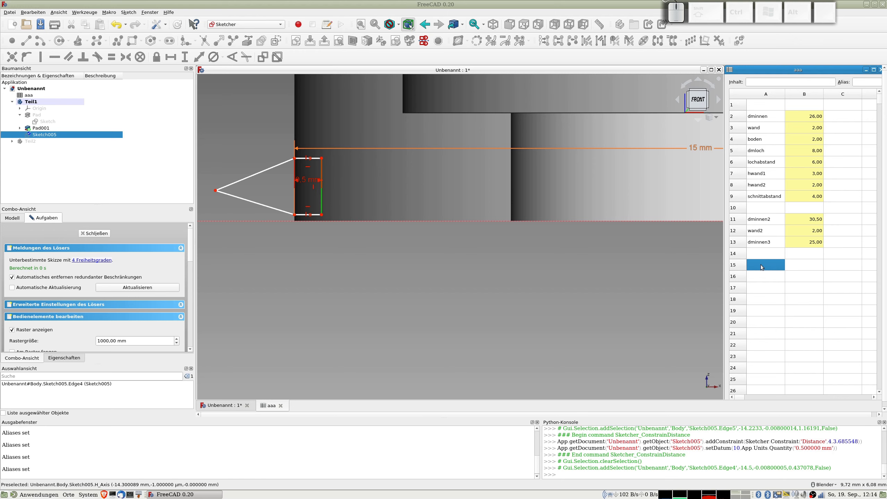
{"action": "type", "text": "zah"}
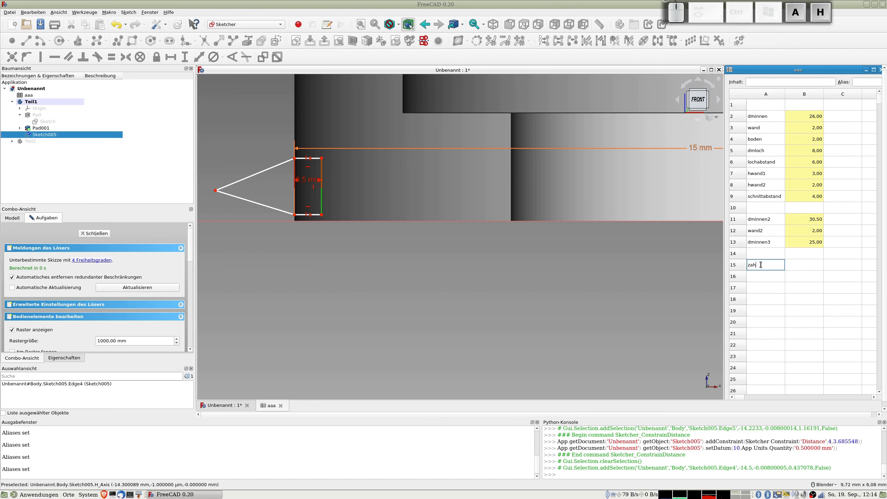
{"action": "type", "text": "nhoehe"}
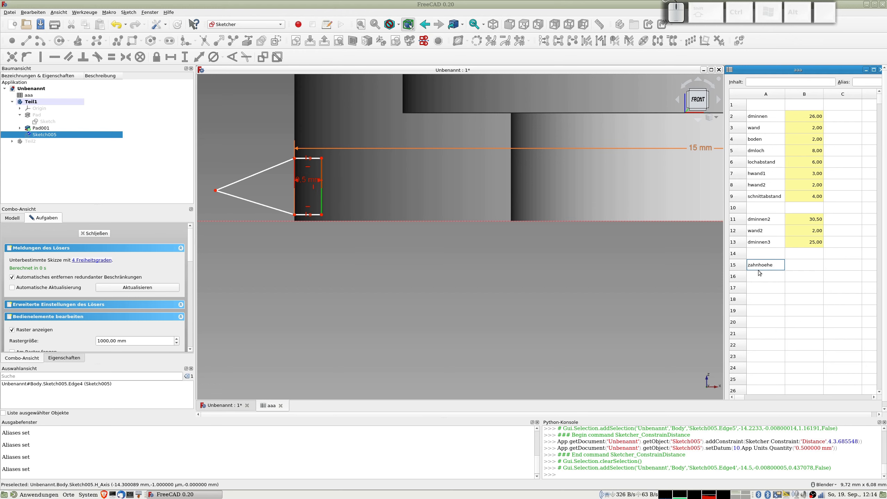
{"action": "left_click", "coordinate": [801, 264]}
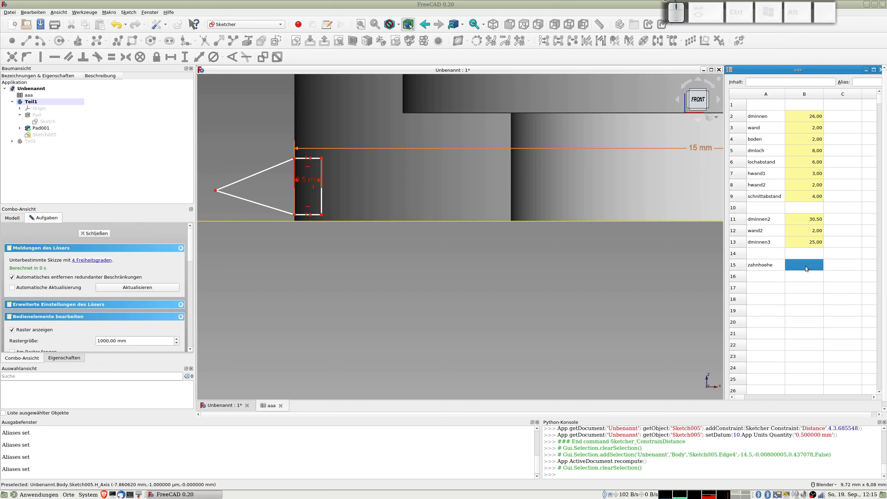
{"action": "type", "text": "1"}
{"action": "key", "text": "BackSpace"}
{"action": "type", "text": "0,3"}
{"action": "key", "text": "Return"}
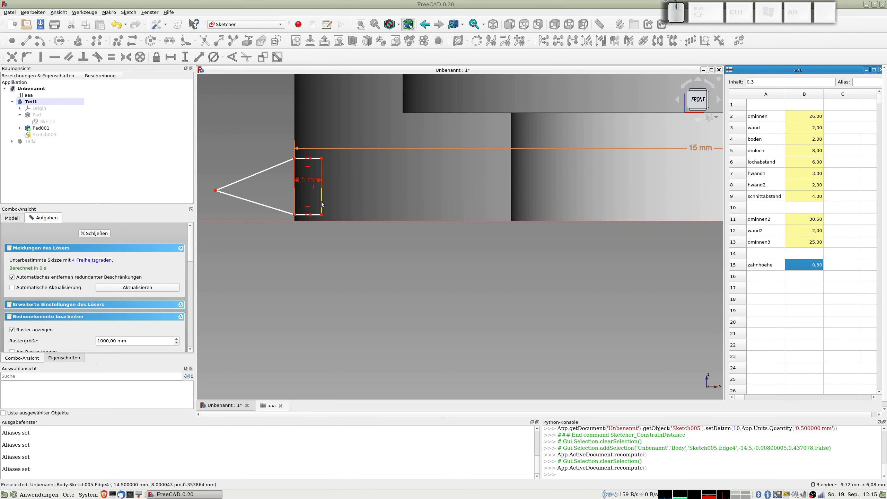
{"action": "left_click", "coordinate": [321, 180]}
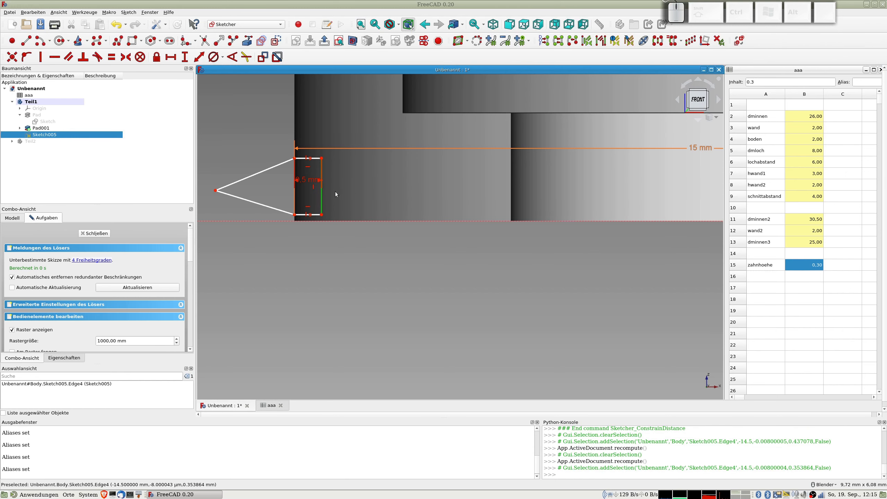
{"action": "key", "text": "i"}
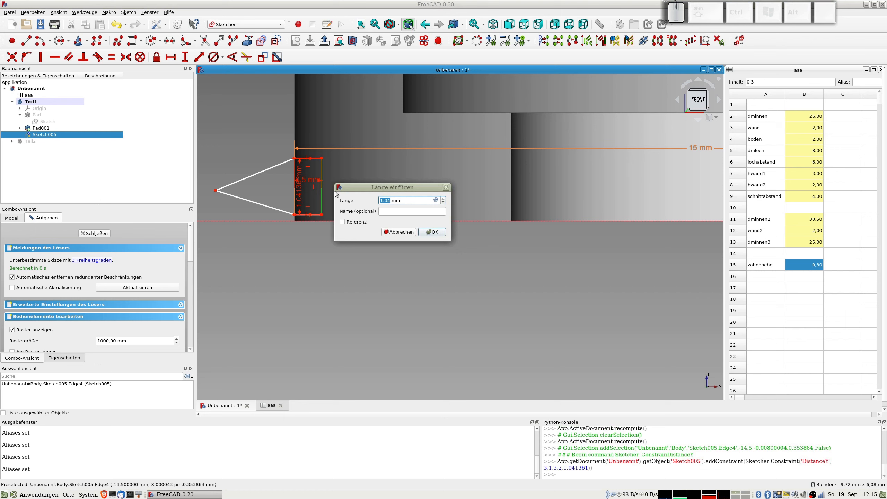
{"action": "left_click", "coordinate": [437, 200]}
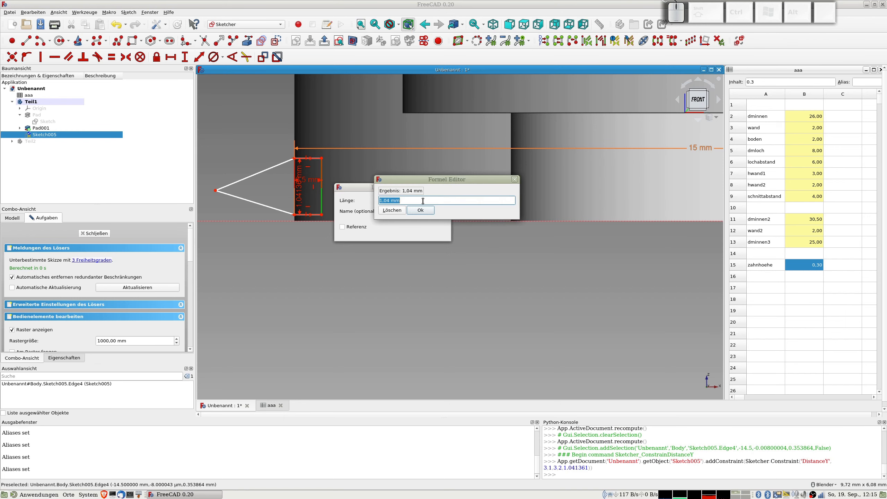
{"action": "type", "text": "aaa."}
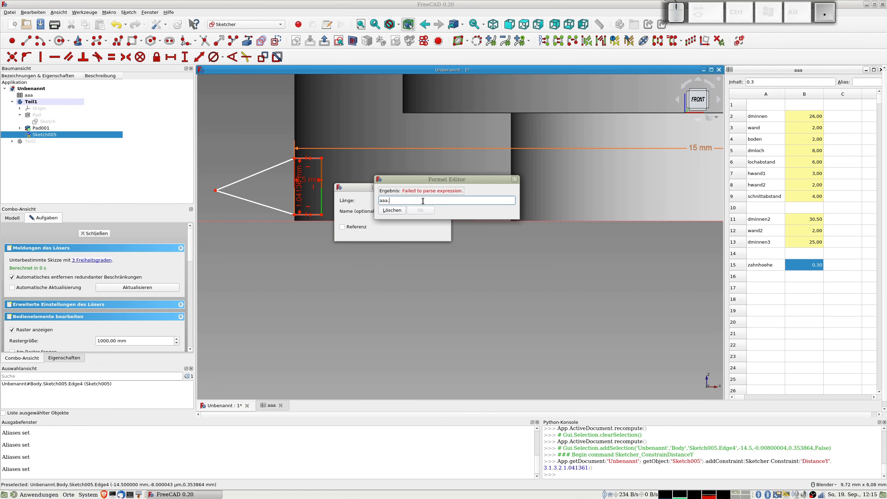
{"action": "type", "text": "zahn"}
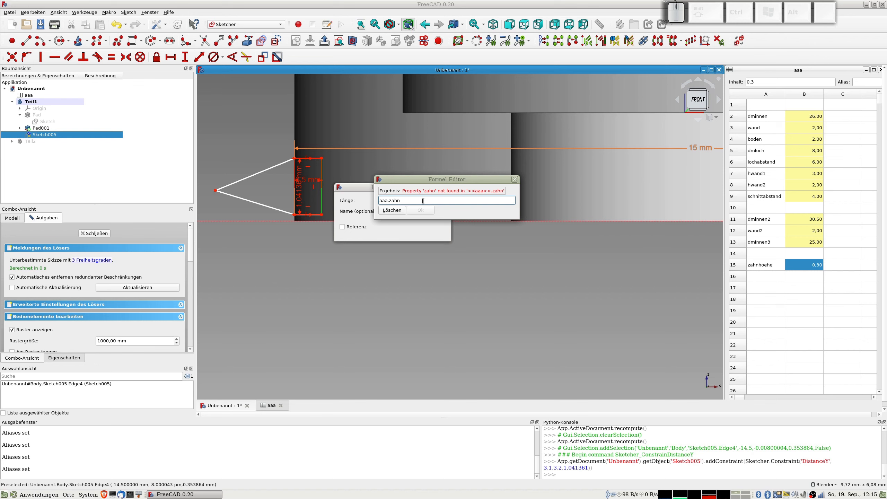
{"action": "left_click", "coordinate": [515, 180]}
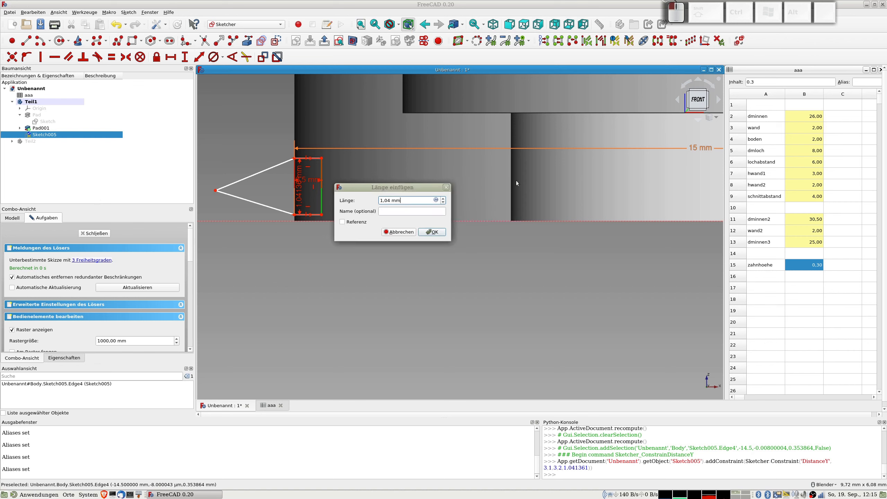
{"action": "left_click", "coordinate": [398, 232]}
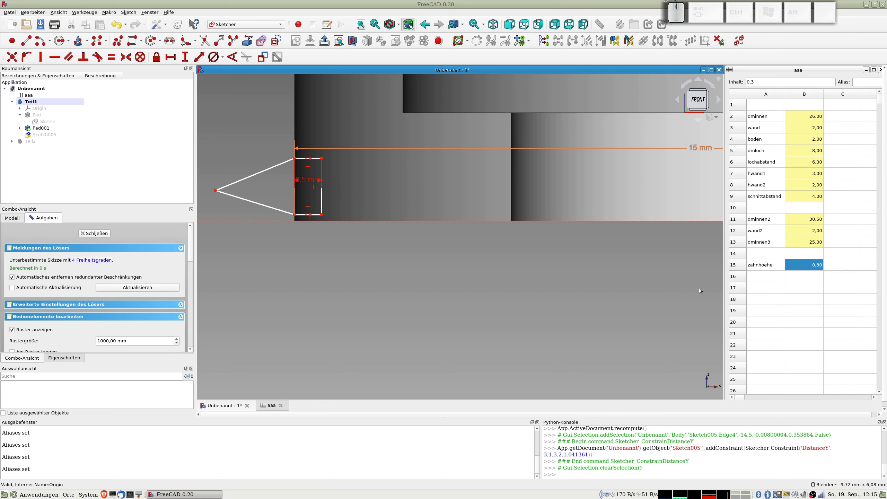
Step: Add a zahntiefe parameter to the spreadsheet, with its label in A16 and the value 0.5 in B16
{"action": "left_click", "coordinate": [755, 276]}
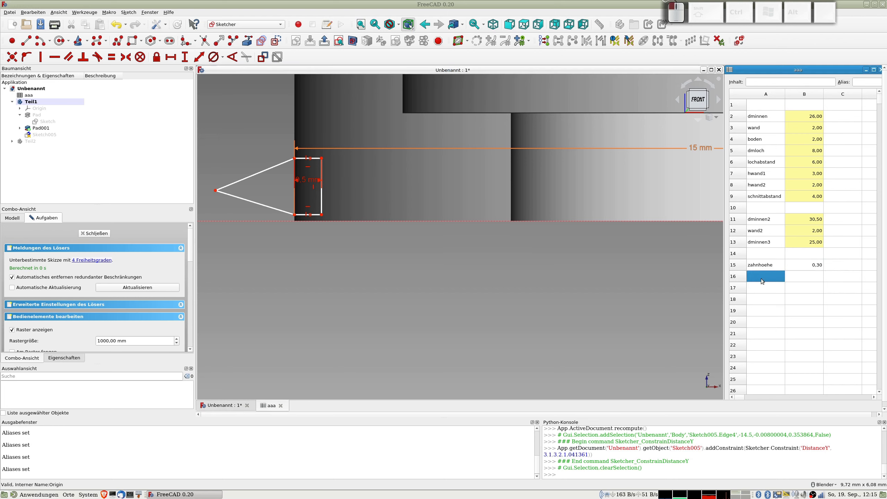
{"action": "type", "text": "zah"}
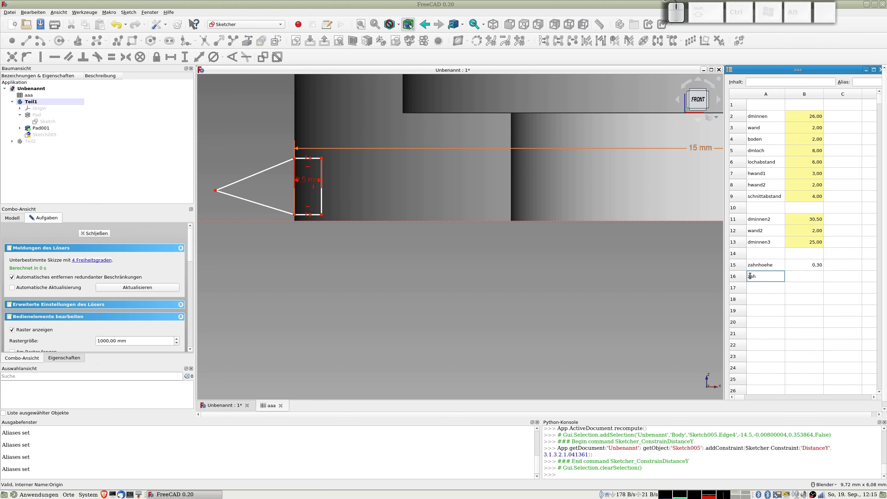
{"action": "type", "text": "n"}
{"action": "type", "text": "tiefe"}
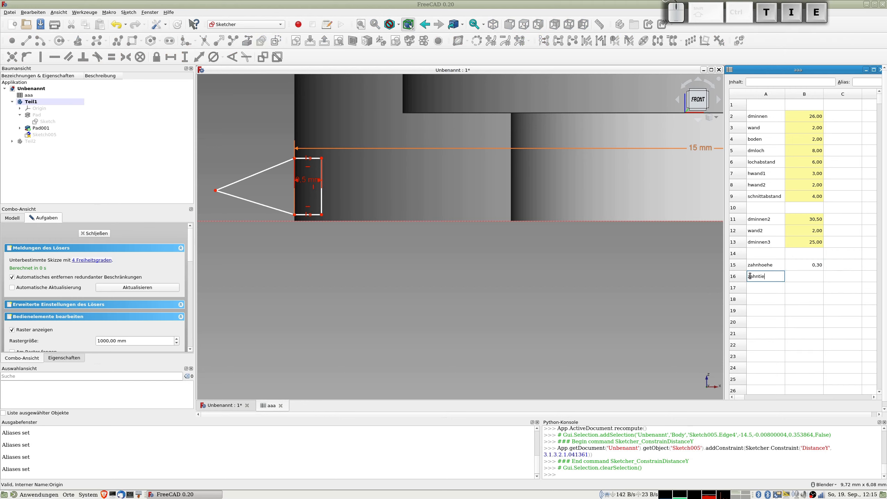
{"action": "key", "text": "Return"}
{"action": "left_click", "coordinate": [751, 277]}
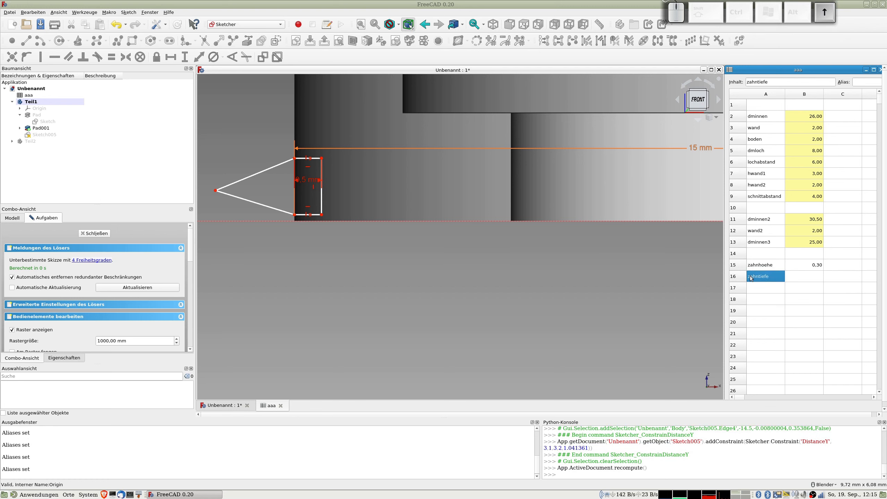
{"action": "key", "text": "Tab"}
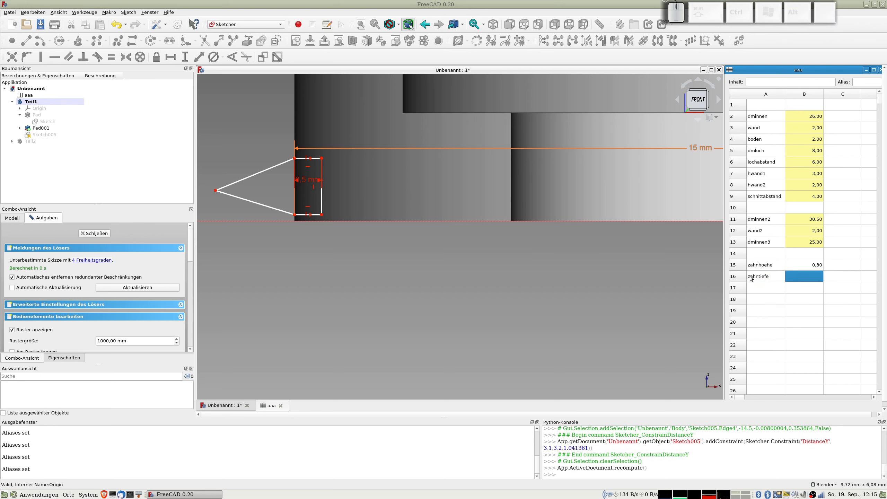
{"action": "type", "text": "0.5"}
{"action": "key", "text": "Return"}
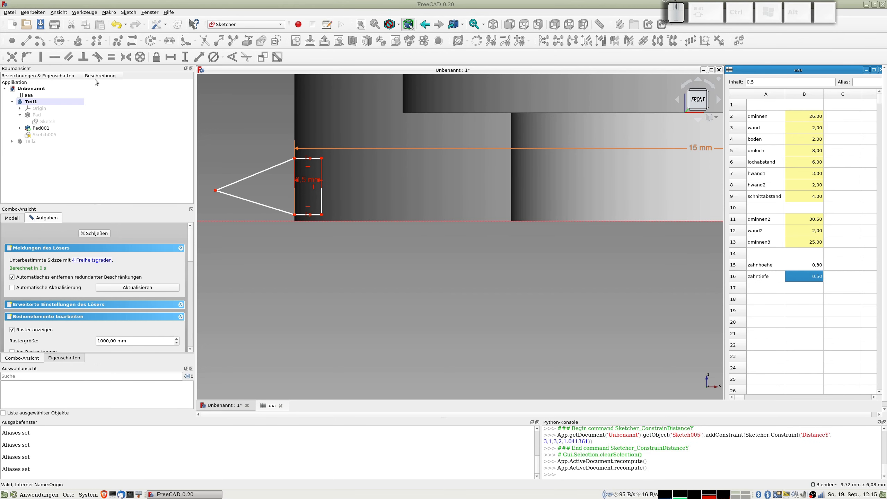
Step: Leave the sketch and set aliases for the spreadsheet parameters in column B, from row 2 to row 16
{"action": "left_click", "coordinate": [94, 233]}
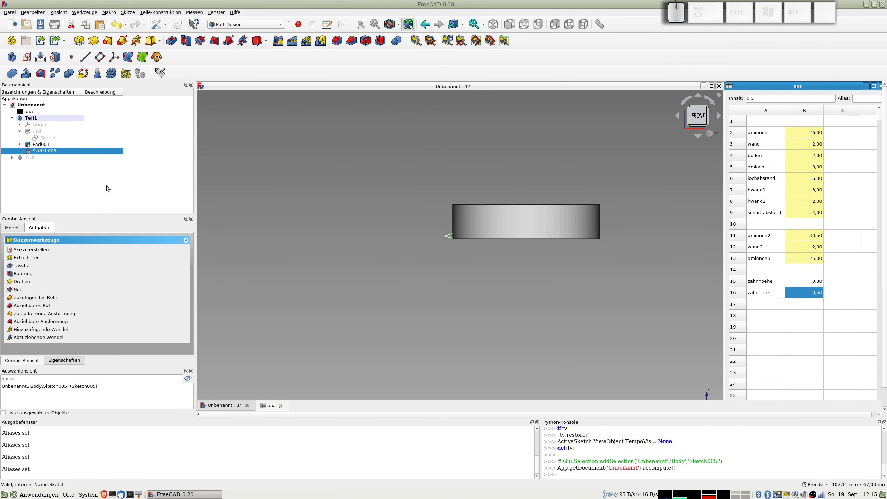
{"action": "left_click", "coordinate": [159, 73]}
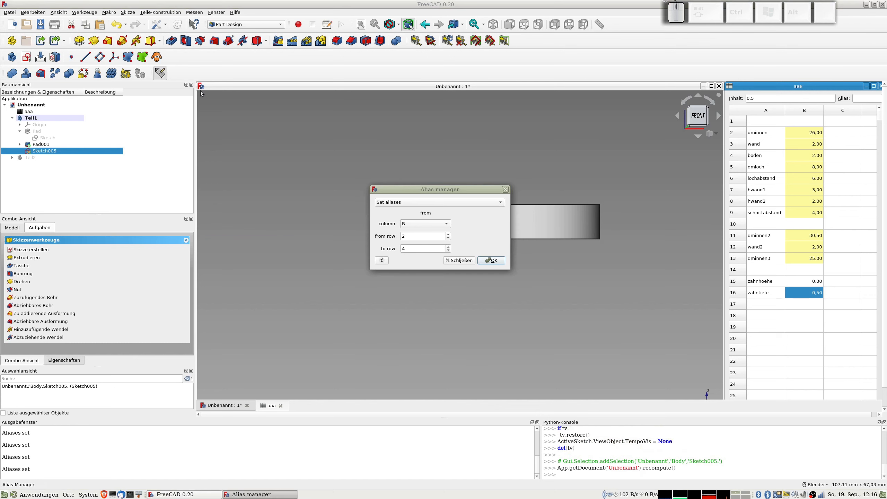
{"action": "double_click", "coordinate": [413, 248]}
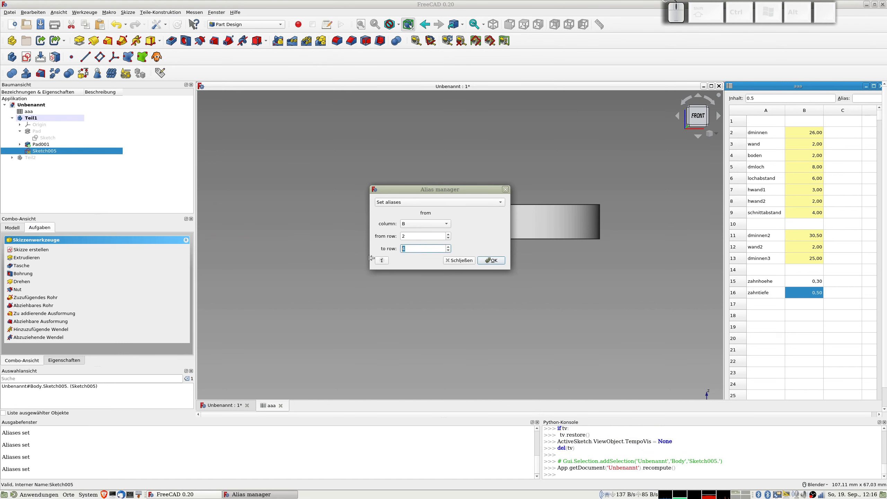
{"action": "type", "text": "16"}
{"action": "key", "text": "KP_Enter"}
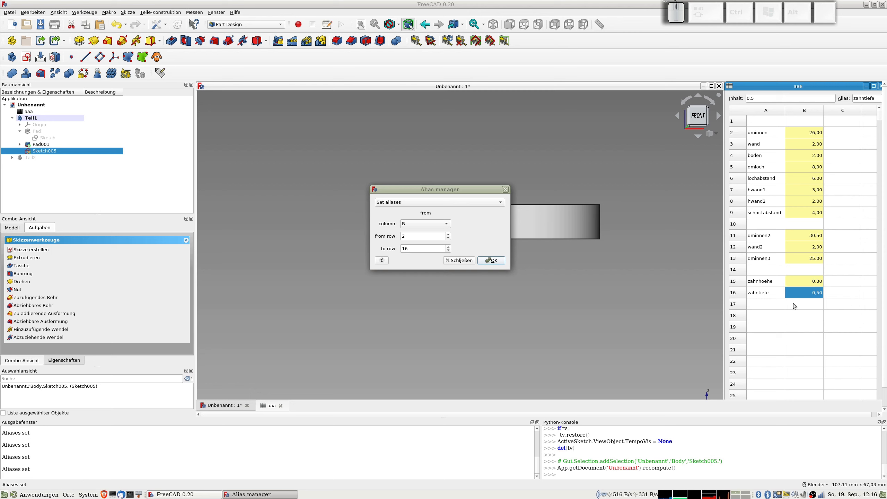
{"action": "left_click", "coordinate": [471, 262]}
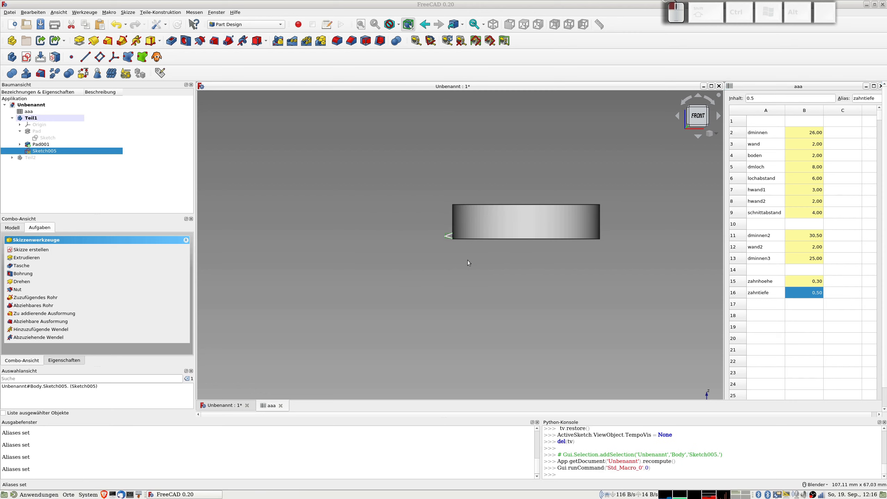
{"action": "left_click", "coordinate": [762, 324]}
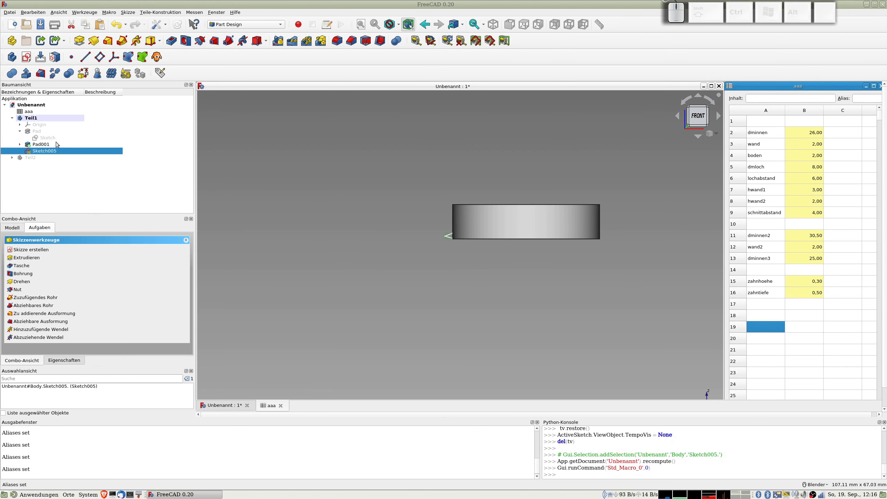
Step: Reopen the tooth profile sketch in section view and move the 0.5 mm dimension clear above the profile
{"action": "double_click", "coordinate": [43, 153]}
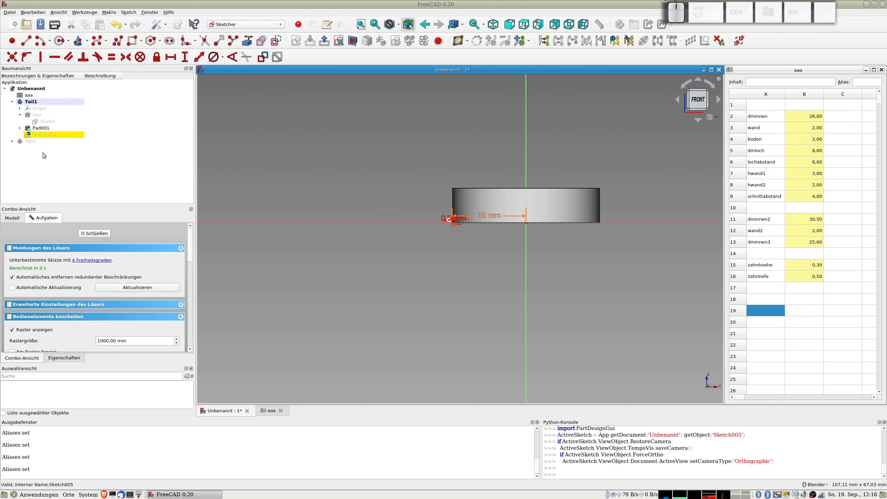
{"action": "scroll", "coordinate": [454, 220], "scroll_direction": "up", "scroll_amount": 8}
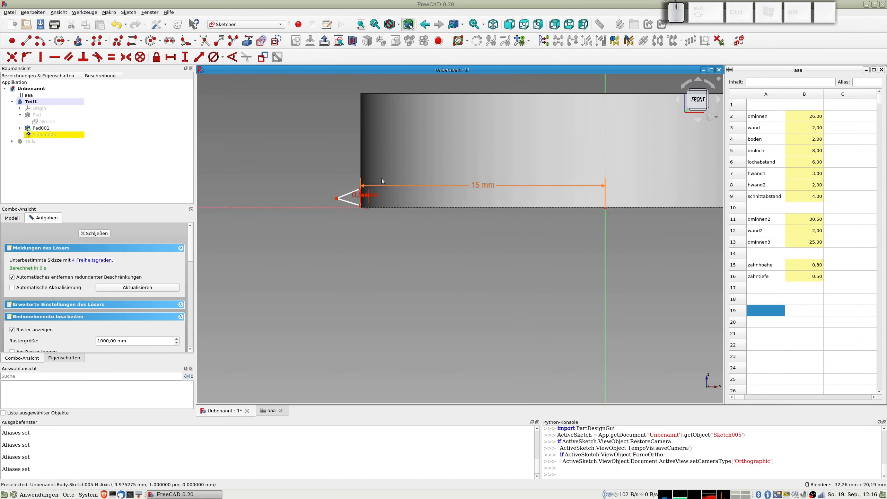
{"action": "scroll", "coordinate": [351, 209], "scroll_direction": "up", "scroll_amount": 3}
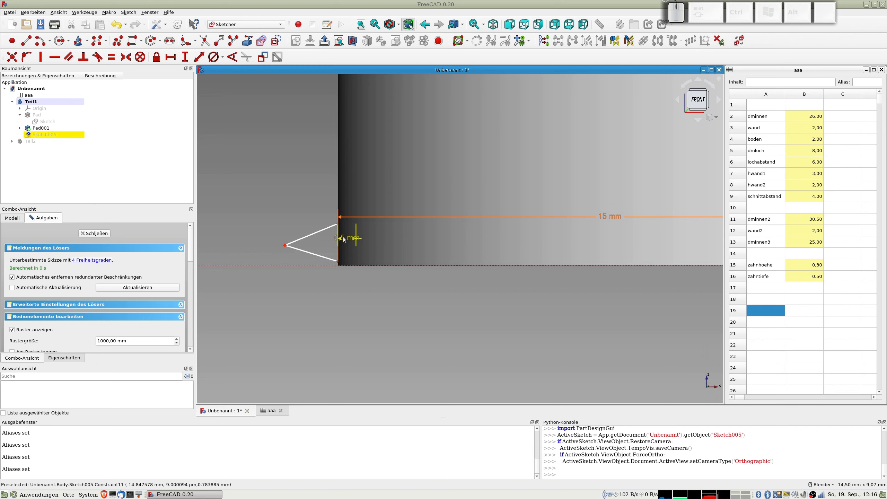
{"action": "left_click_drag", "start_coordinate": [352, 236], "coordinate": [393, 198]}
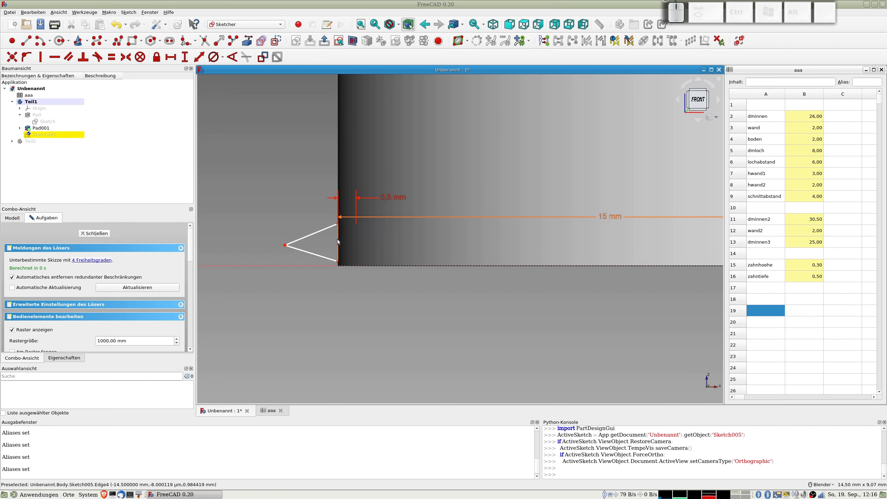
{"action": "left_click", "coordinate": [349, 45]}
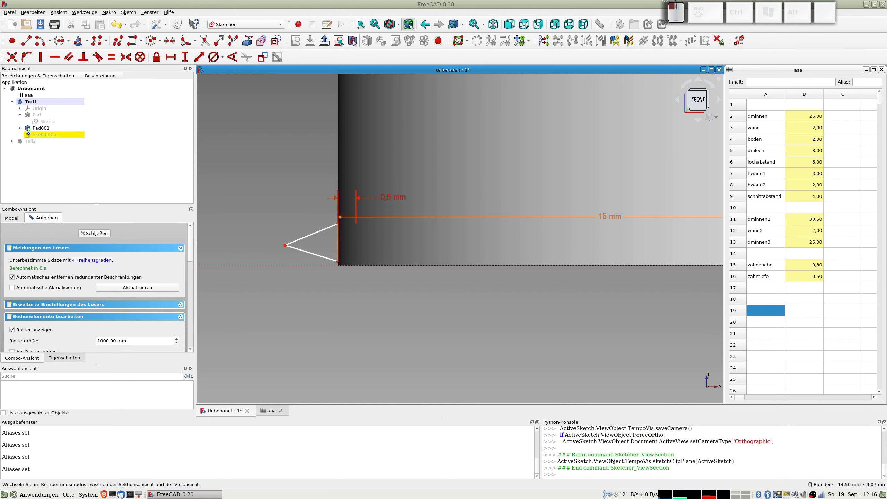
Step: Constrain the vertical length of the profile's inner vertical edge with the formula <<aaa>>.zahnhoehe
{"action": "left_click", "coordinate": [355, 237]}
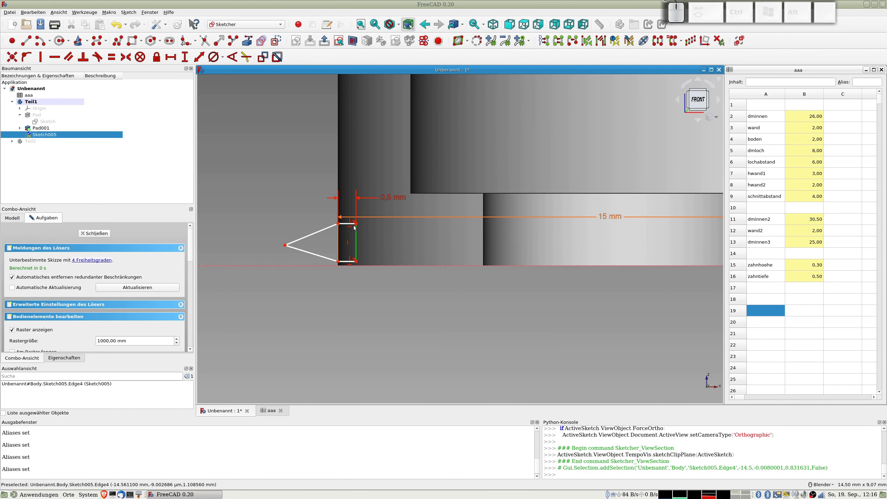
{"action": "key", "text": "shift+v"}
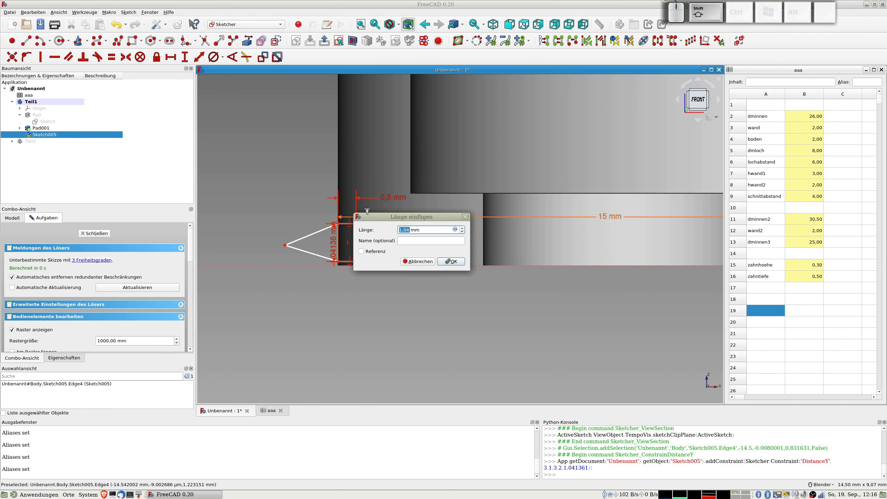
{"action": "left_click", "coordinate": [455, 230]}
{"action": "type", "text": "aaa>>.zahnhoehe"}
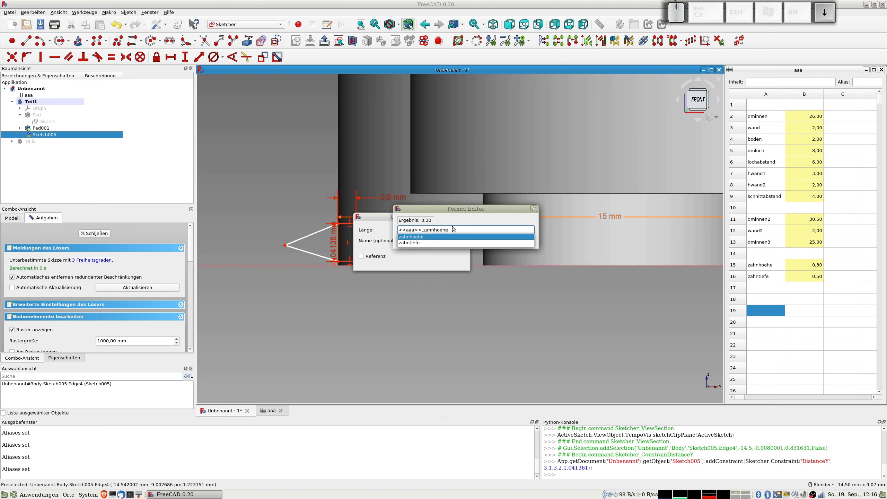
{"action": "key", "text": "Down"}
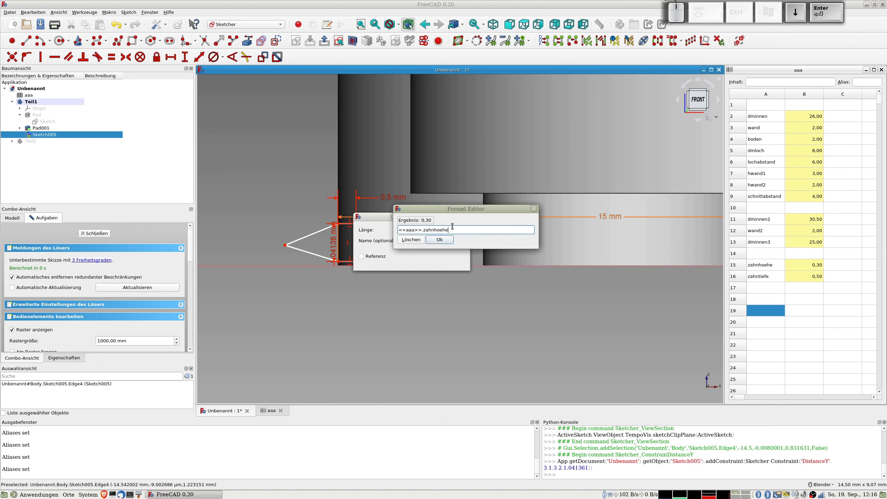
{"action": "key", "text": "Return"}
{"action": "key", "text": "Tab"}
{"action": "key", "text": "Tab"}
{"action": "key", "text": "Tab"}
{"action": "key", "text": "Tab"}
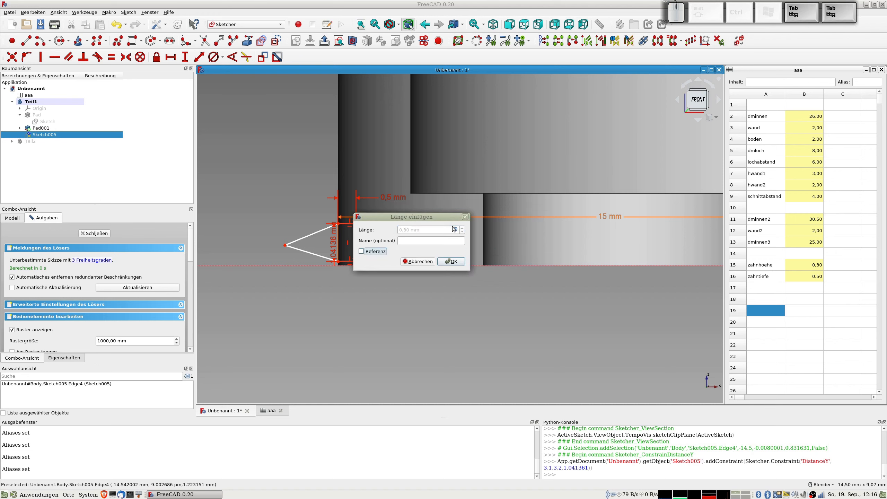
{"action": "key", "text": "Return"}
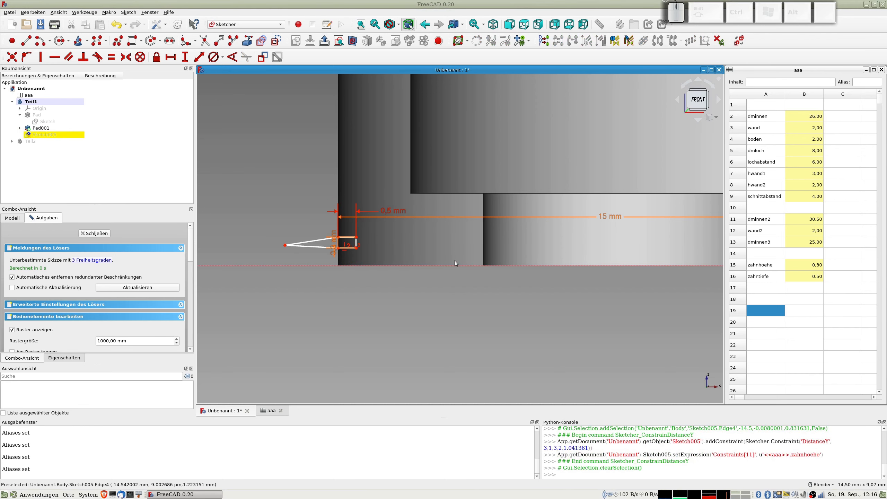
Step: Try to add a vertical distance constraint between the tooth's tip point and the vertical axis
{"action": "scroll", "coordinate": [455, 260], "scroll_direction": "up", "scroll_amount": 2}
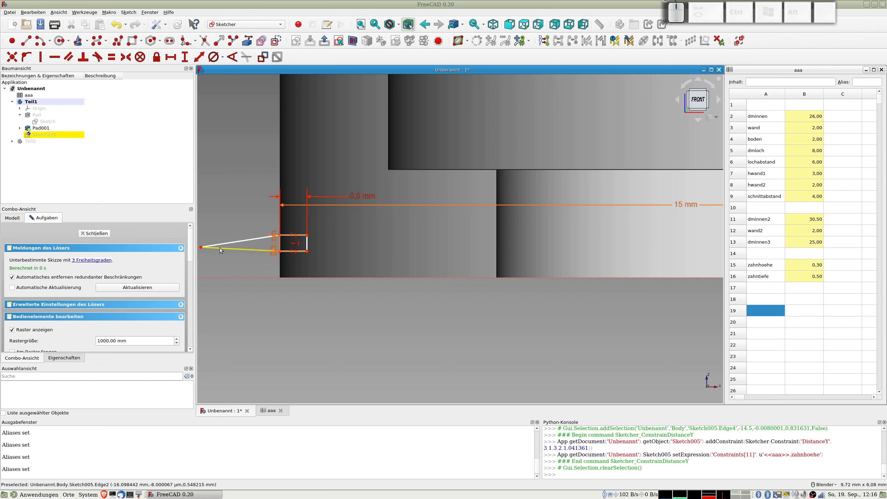
{"action": "left_click", "coordinate": [201, 248]}
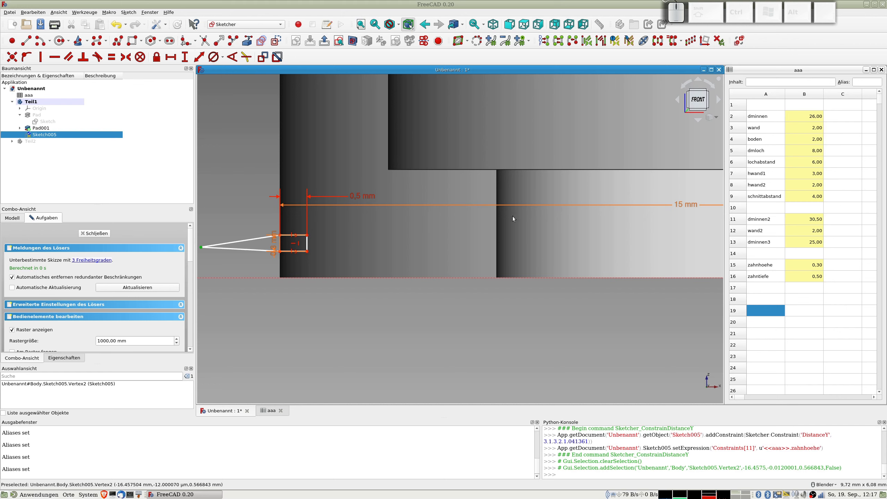
{"action": "scroll", "coordinate": [673, 270], "scroll_direction": "down", "scroll_amount": 4}
{"action": "middle_click_drag", "start_coordinate": [710, 297], "coordinate": [576, 286], "text": "shift"}
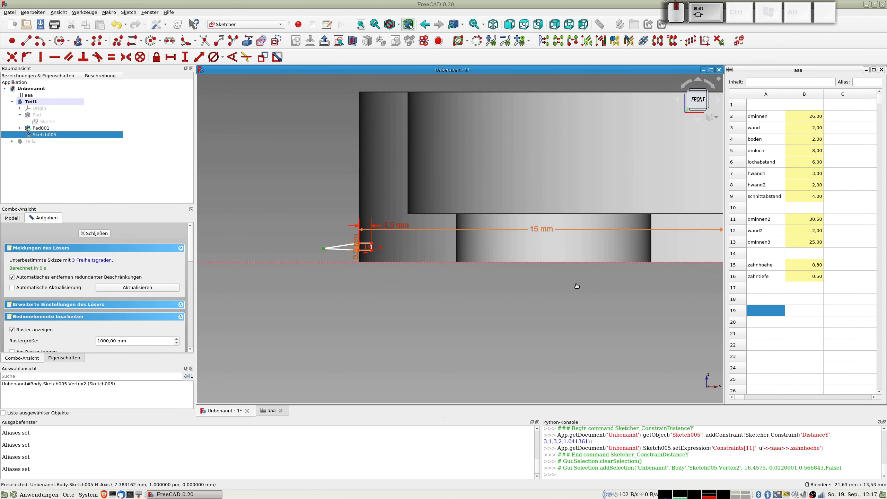
{"action": "middle_click_drag", "start_coordinate": [637, 271], "coordinate": [557, 276], "text": "shift"}
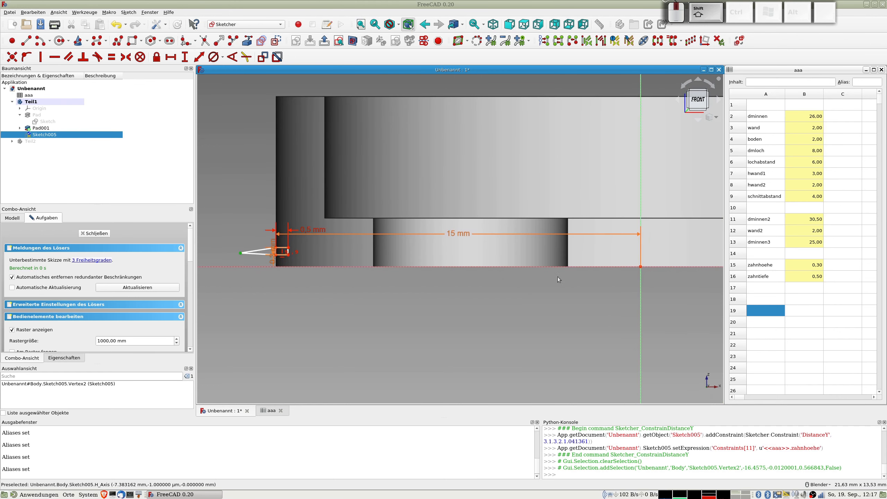
{"action": "left_click", "coordinate": [641, 302]}
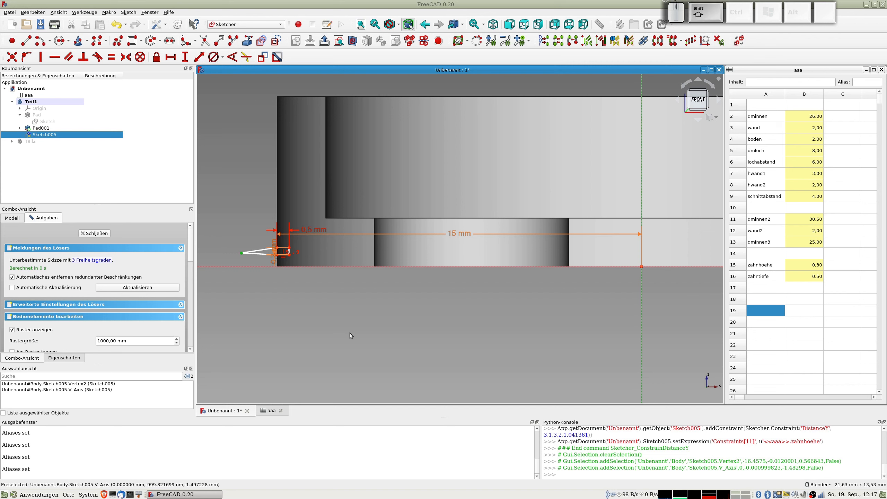
{"action": "key", "text": "shift+h"}
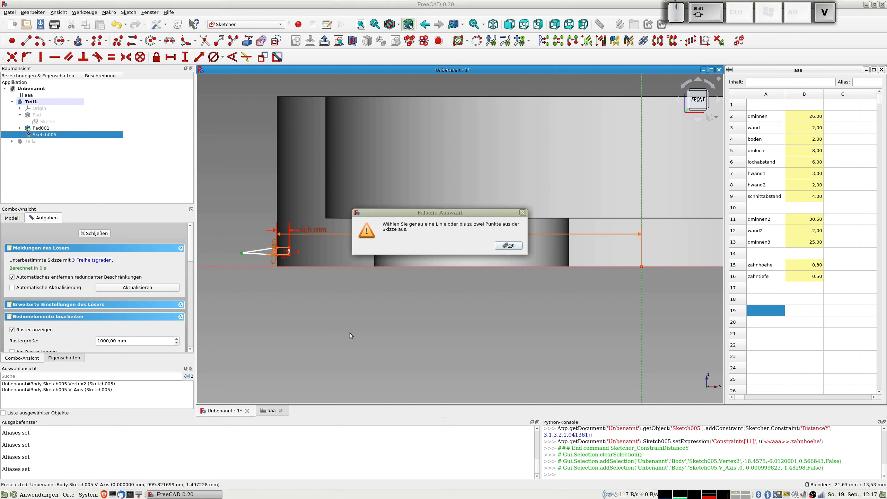
{"action": "left_click", "coordinate": [508, 246]}
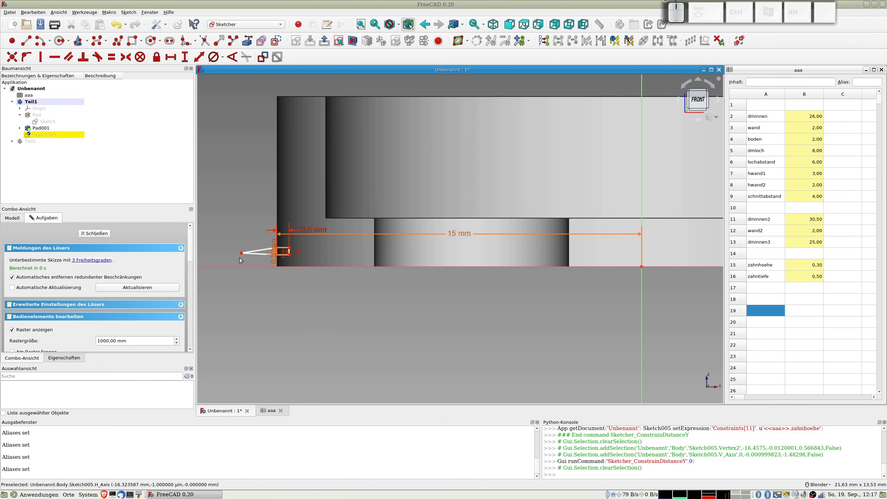
Step: Move the tooth's tip point slightly upward, close to the mid-height of the profile
{"action": "scroll", "coordinate": [240, 259], "scroll_direction": "up", "scroll_amount": 2}
{"action": "scroll", "coordinate": [336, 248], "scroll_direction": "up", "scroll_amount": 3}
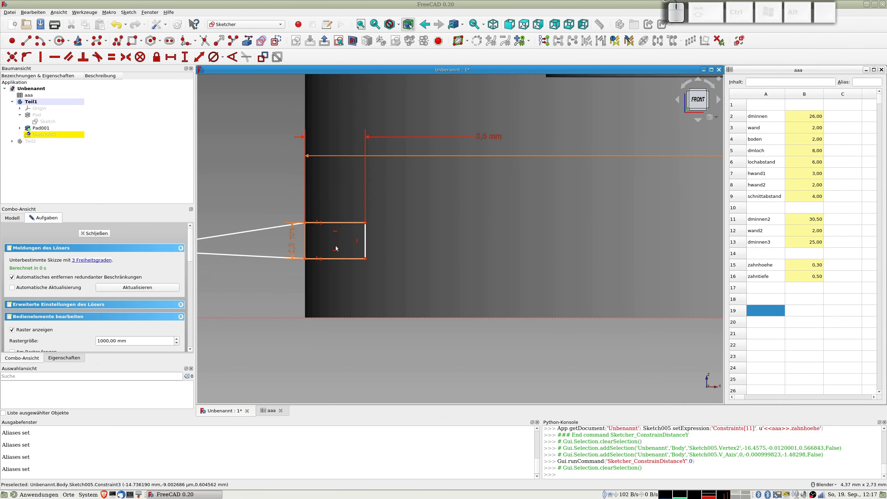
{"action": "scroll", "coordinate": [241, 252], "scroll_direction": "down", "scroll_amount": 2}
{"action": "middle_click_drag", "start_coordinate": [257, 259], "coordinate": [346, 254], "text": "shift"}
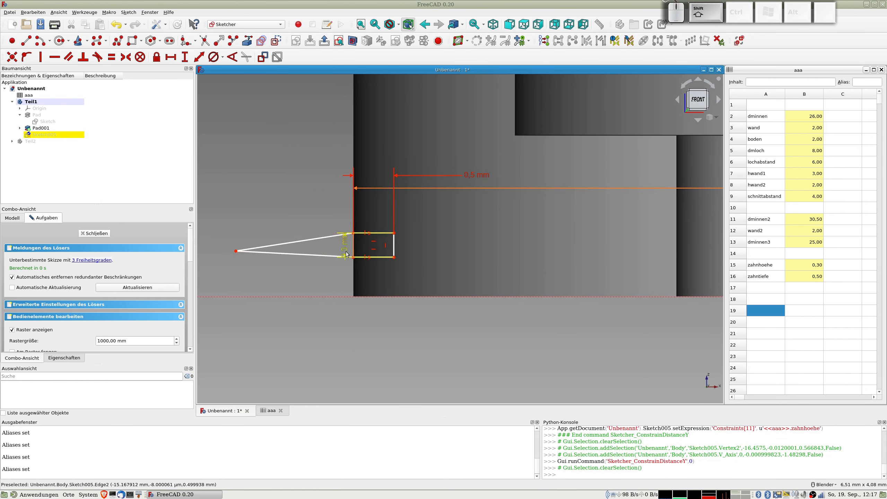
{"action": "left_click_drag", "start_coordinate": [236, 251], "coordinate": [235, 246]}
{"action": "scroll", "coordinate": [362, 243], "scroll_direction": "up", "scroll_amount": 3}
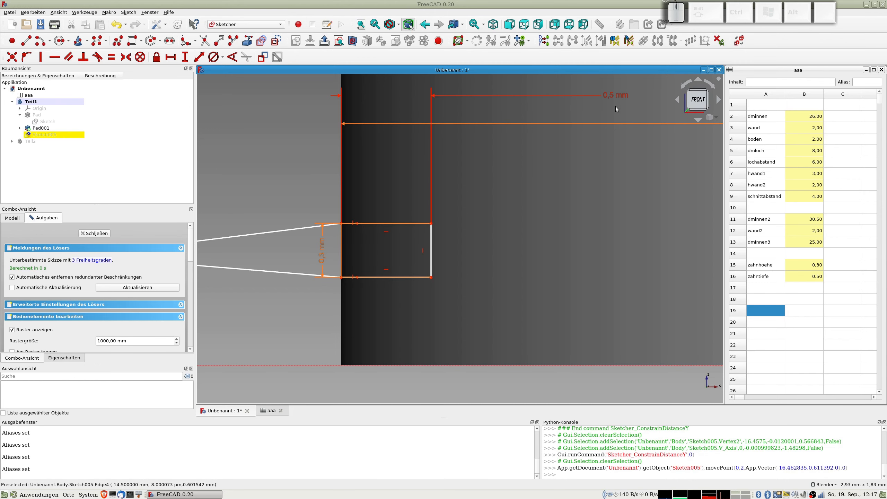
{"action": "scroll", "coordinate": [415, 258], "scroll_direction": "down", "scroll_amount": 3}
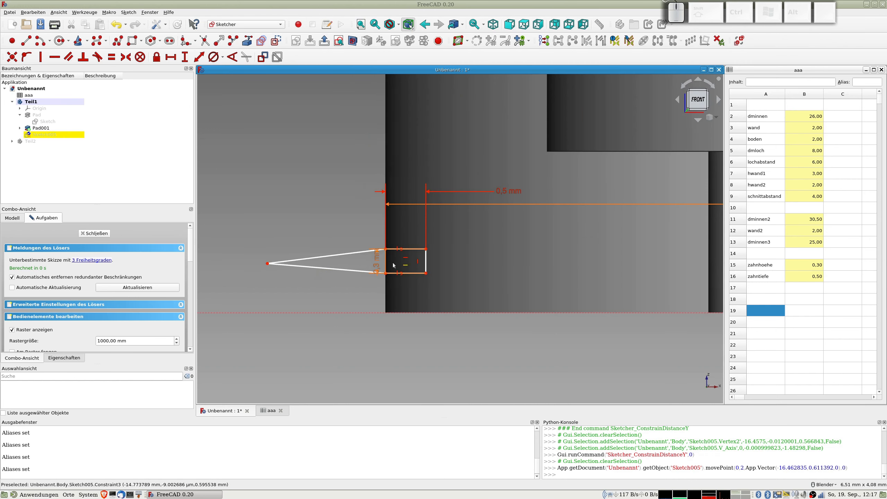
Step: Try to add vertical and horizontal distance constraints between the tooth's tip point and the profile's inner vertical edge
{"action": "left_click", "coordinate": [268, 263]}
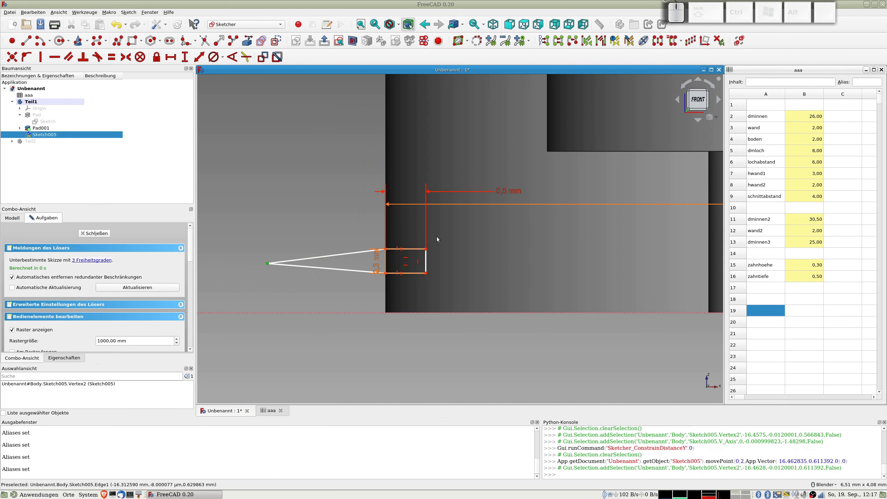
{"action": "left_click", "coordinate": [425, 262]}
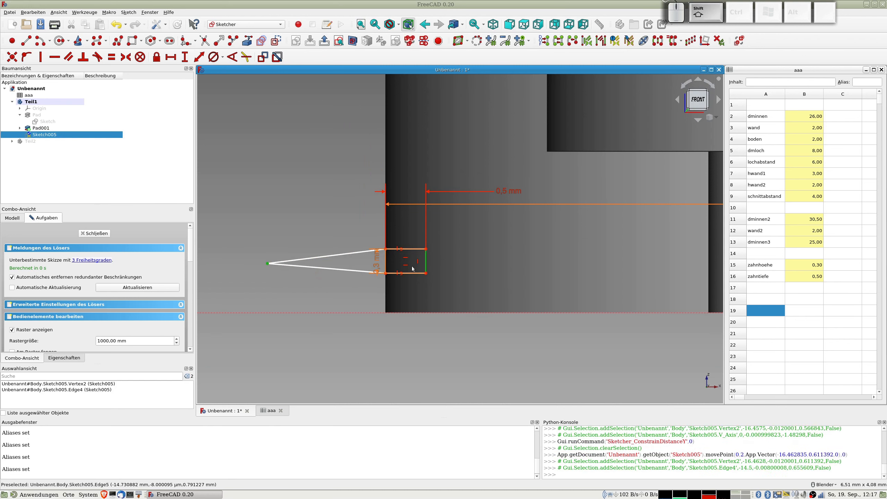
{"action": "key", "text": "shift+i"}
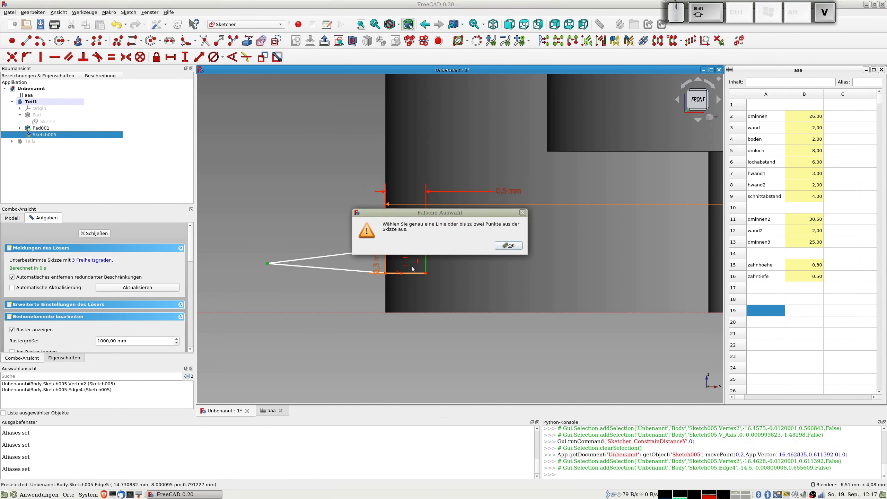
{"action": "left_click", "coordinate": [508, 245]}
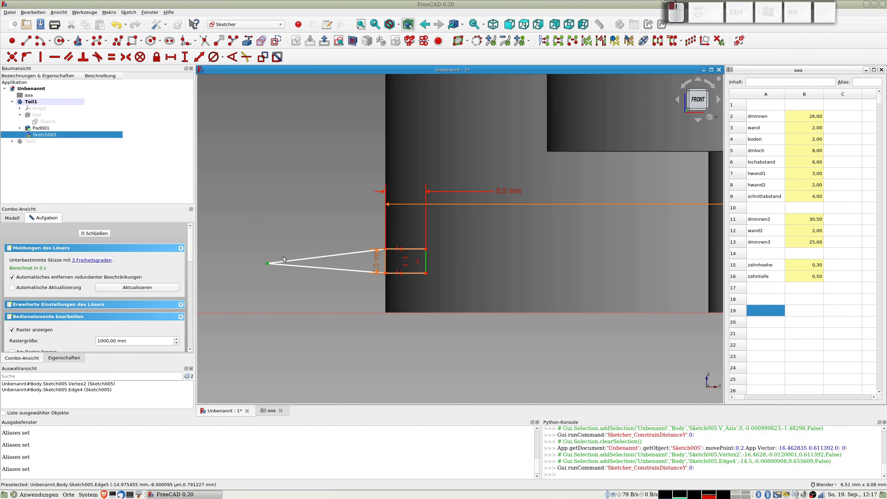
{"action": "left_click", "coordinate": [257, 274]}
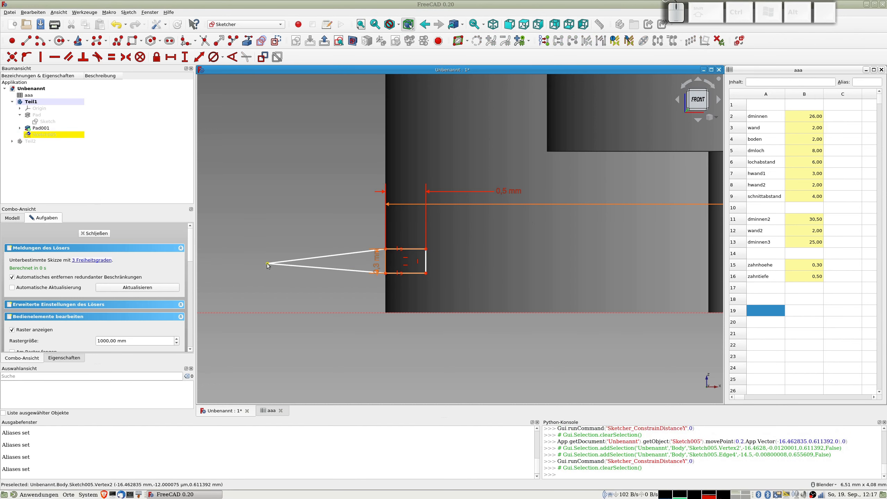
{"action": "left_click", "coordinate": [267, 263]}
{"action": "left_click", "coordinate": [425, 261]}
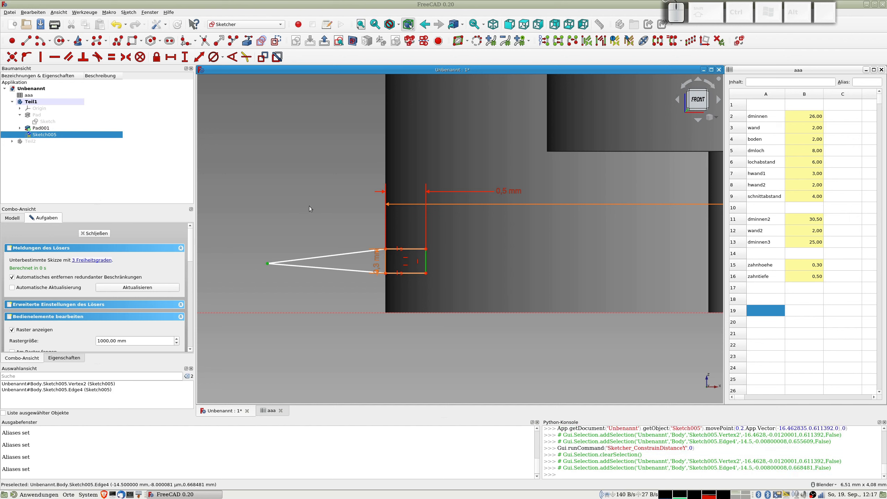
{"action": "key", "text": "shift+v"}
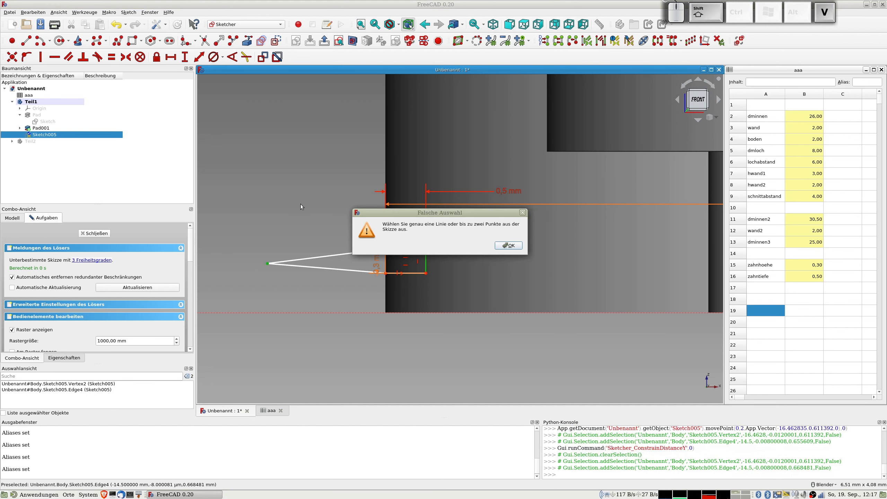
{"action": "key", "text": "Return"}
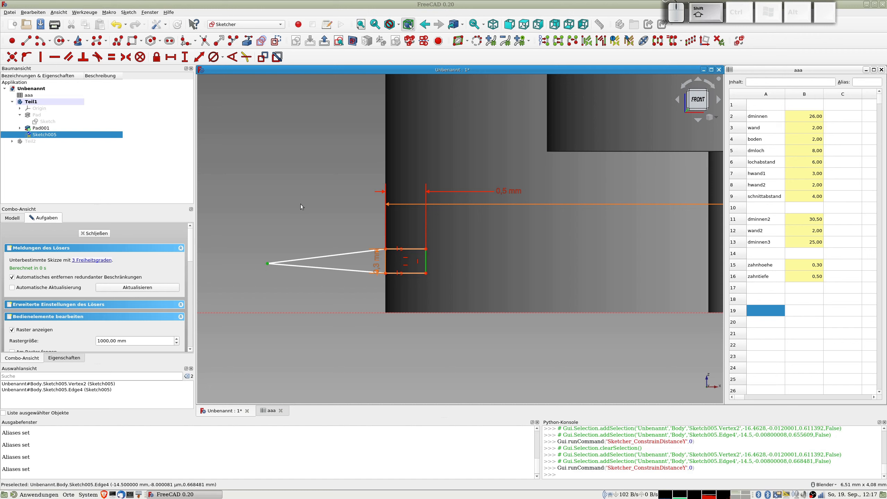
{"action": "key", "text": "shift+h"}
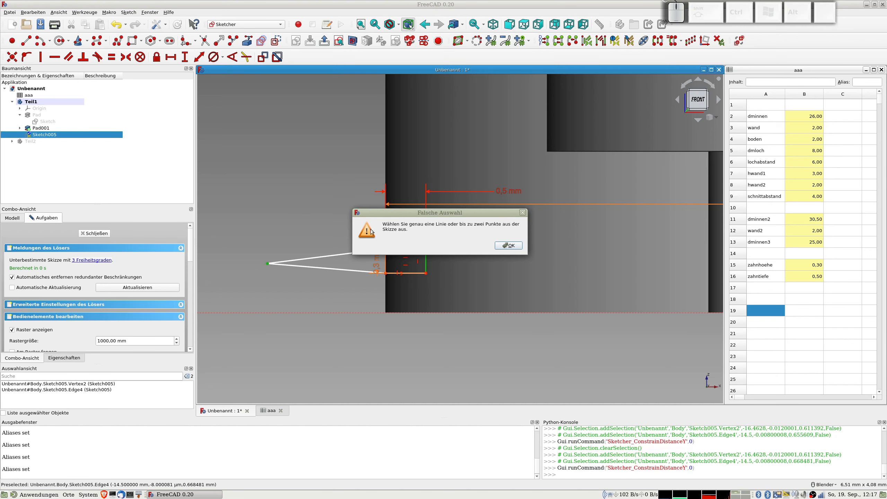
{"action": "left_click", "coordinate": [507, 245]}
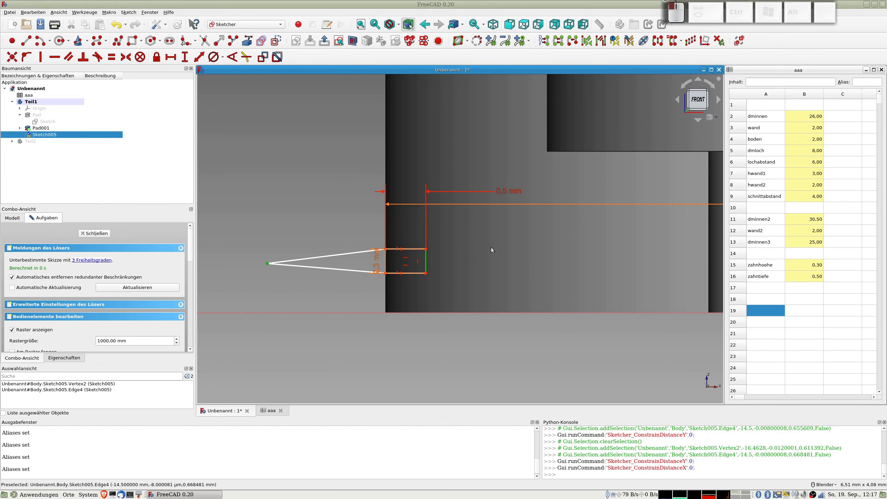
Step: Constrain the distance between the tooth's tip point and the profile's inner vertical edge with the formula aaa.zahntiefe+0,5
{"action": "left_click", "coordinate": [267, 263]}
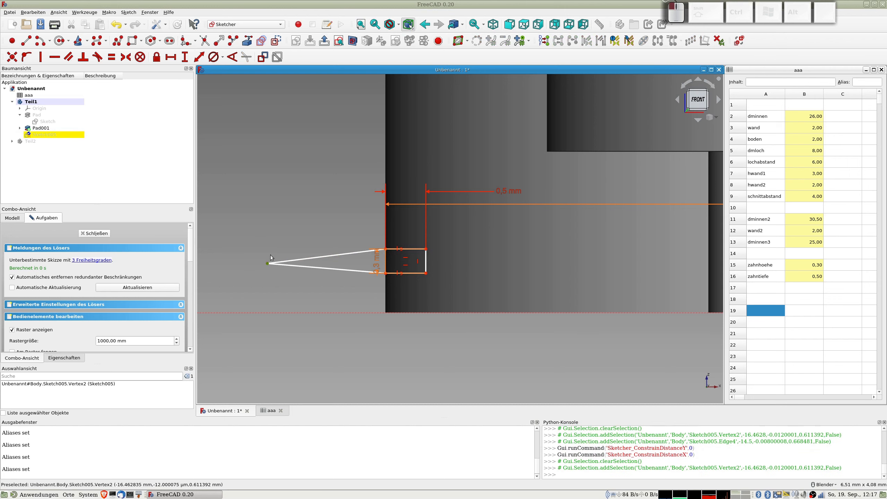
{"action": "left_click", "coordinate": [426, 262]}
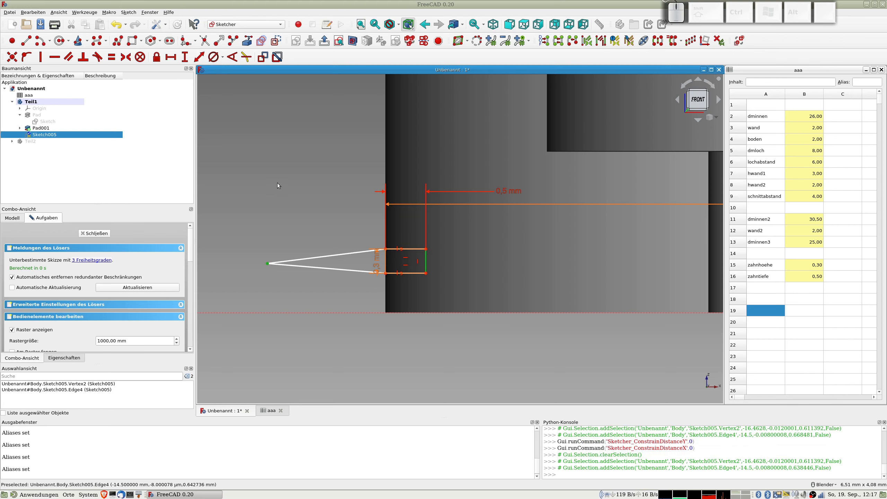
{"action": "key", "text": "k"}
{"action": "key", "text": "d"}
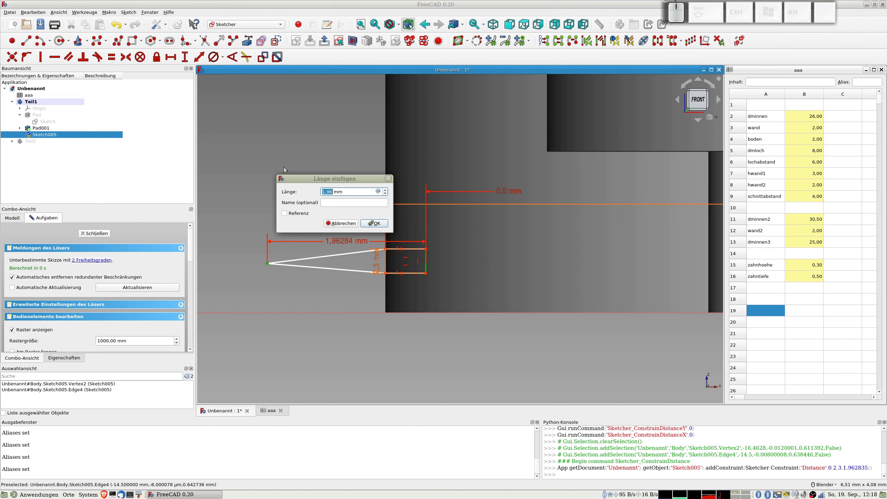
{"action": "left_click", "coordinate": [378, 191]}
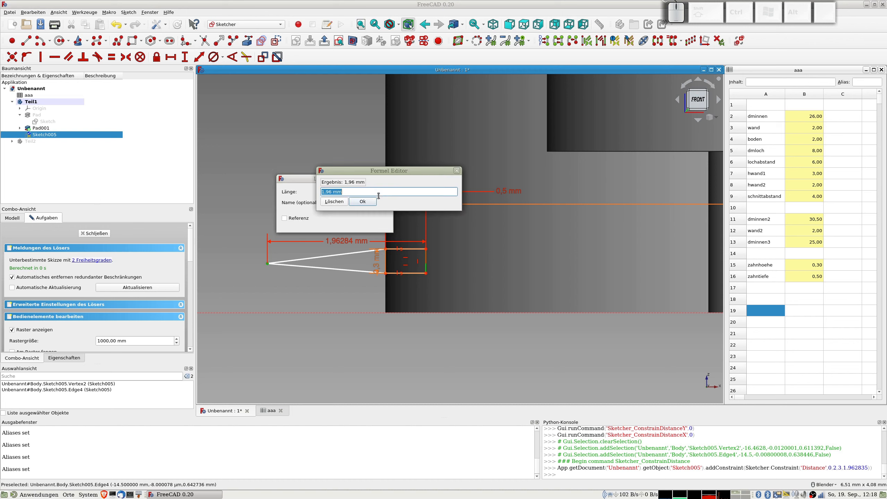
{"action": "type", "text": "aaa."}
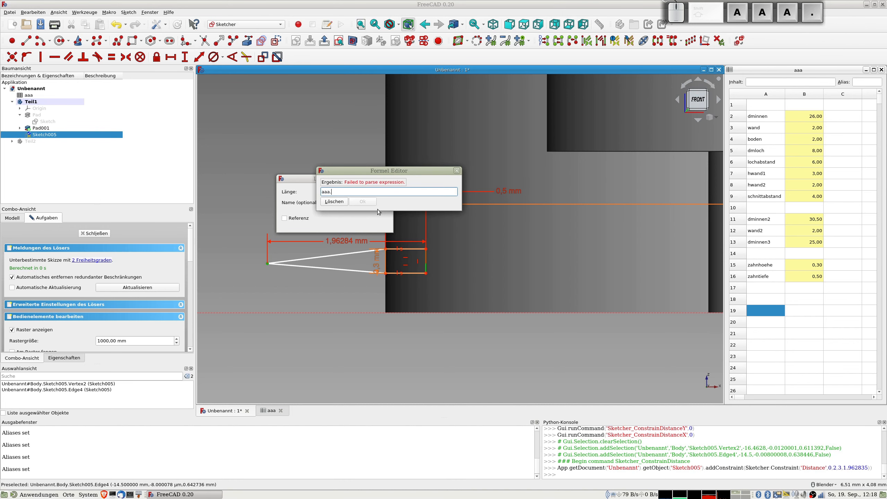
{"action": "type", "text": "zahntiefe"}
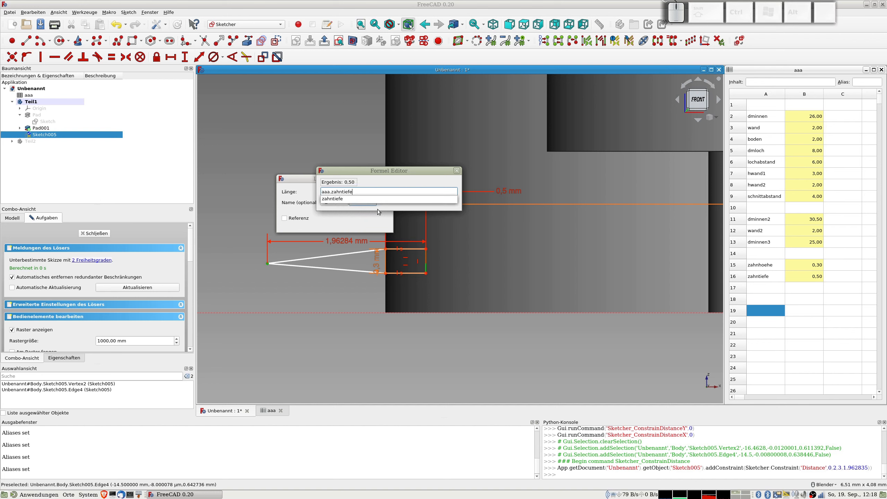
{"action": "type", "text": "+0,5"}
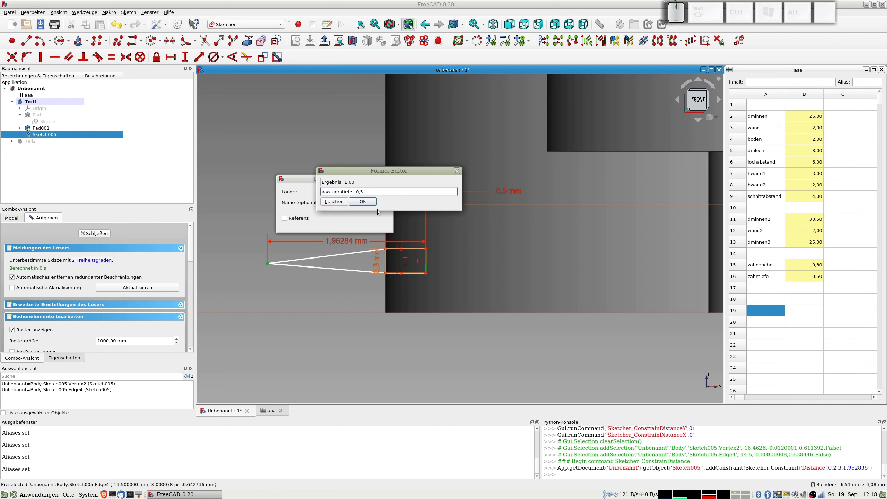
{"action": "key", "text": "Return"}
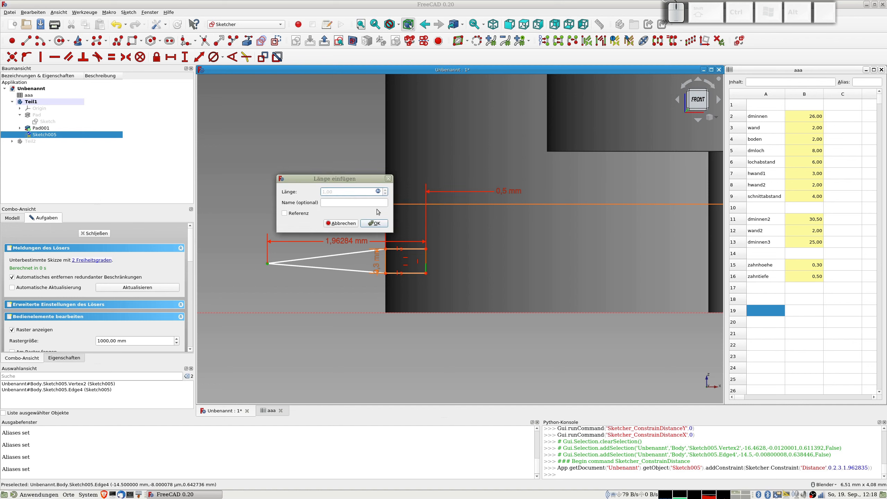
{"action": "key", "text": "Tab"}
{"action": "key", "text": "Tab"}
{"action": "key", "text": "Tab"}
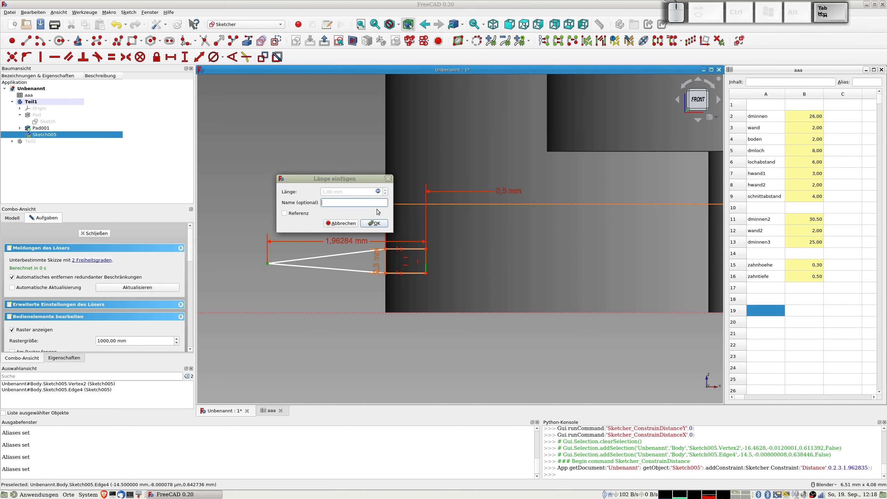
{"action": "key", "text": "Tab"}
{"action": "key", "text": "Return"}
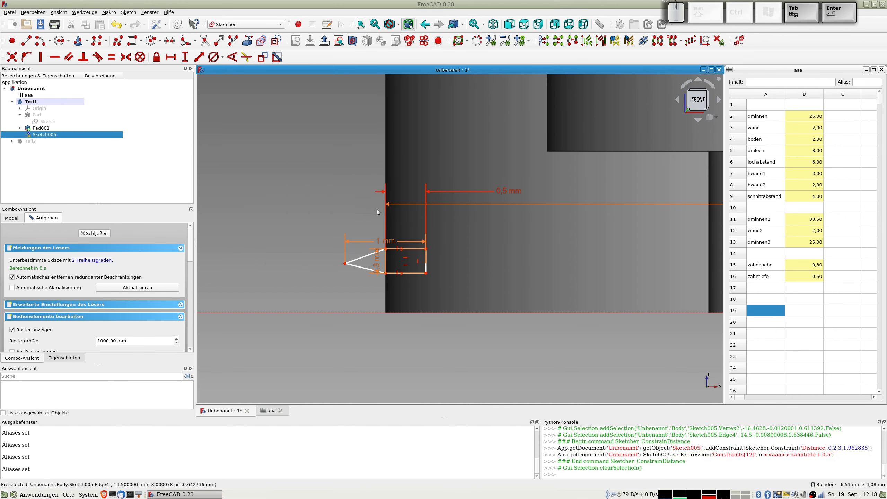
Step: Move the 1 mm dimension outside the wall above the tooth tip and the 0.3 mm height dimension clear of the profile's inner edge
{"action": "scroll", "coordinate": [343, 261], "scroll_direction": "down", "scroll_amount": 5}
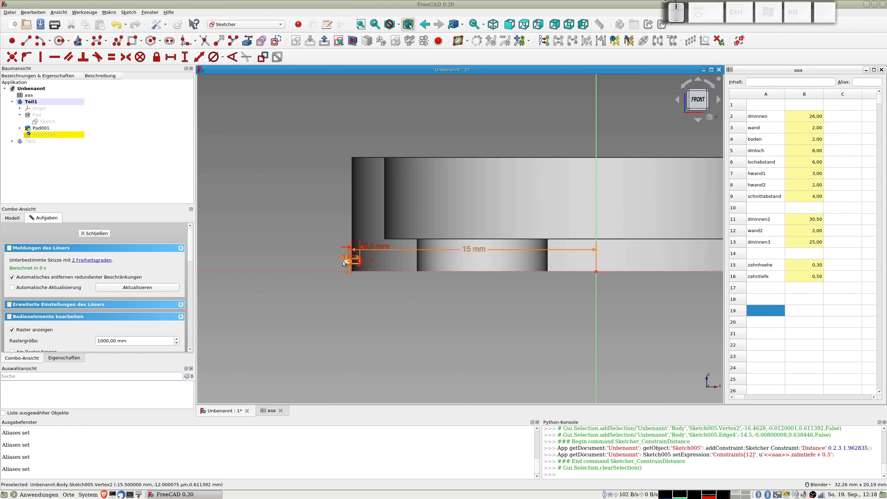
{"action": "scroll", "coordinate": [343, 261], "scroll_direction": "up", "scroll_amount": 10}
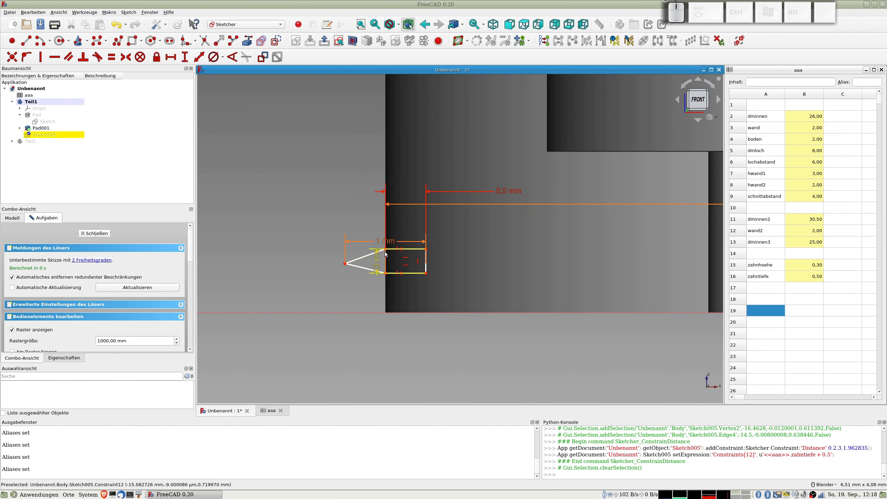
{"action": "left_click_drag", "start_coordinate": [386, 241], "coordinate": [306, 224]}
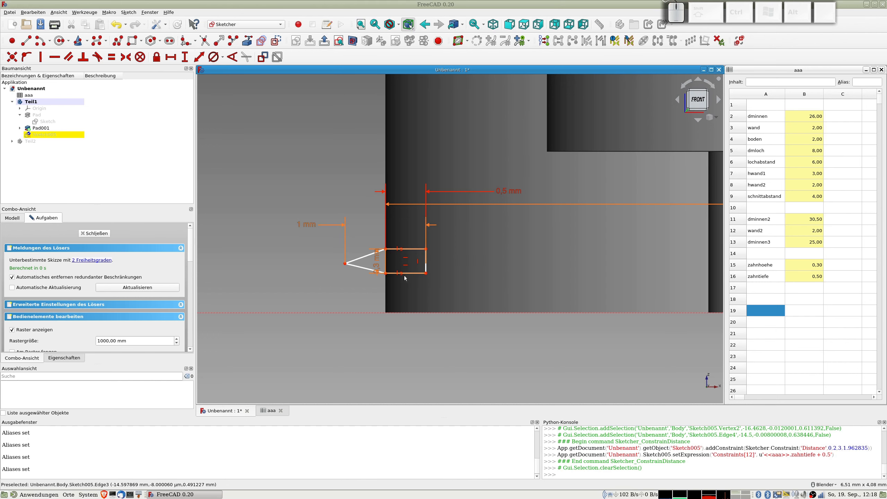
{"action": "scroll", "coordinate": [379, 283], "scroll_direction": "up", "scroll_amount": 4}
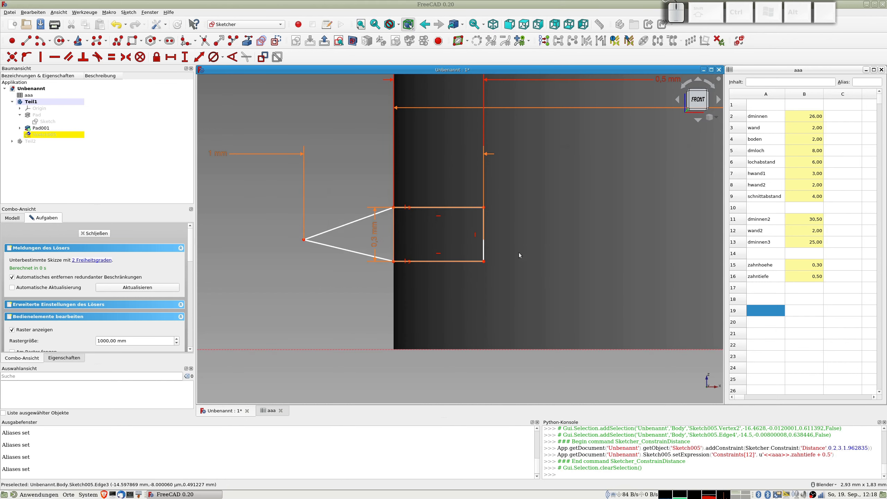
{"action": "left_click", "coordinate": [303, 240]}
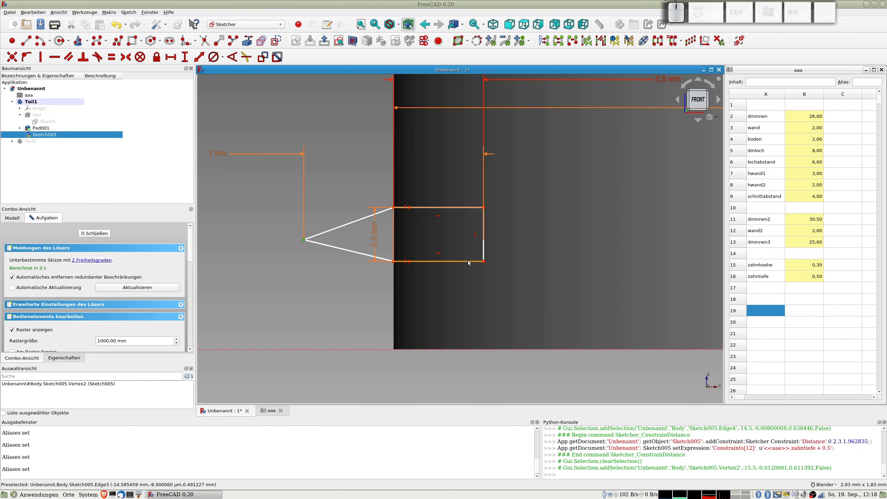
{"action": "left_click_drag", "start_coordinate": [374, 234], "coordinate": [581, 297]}
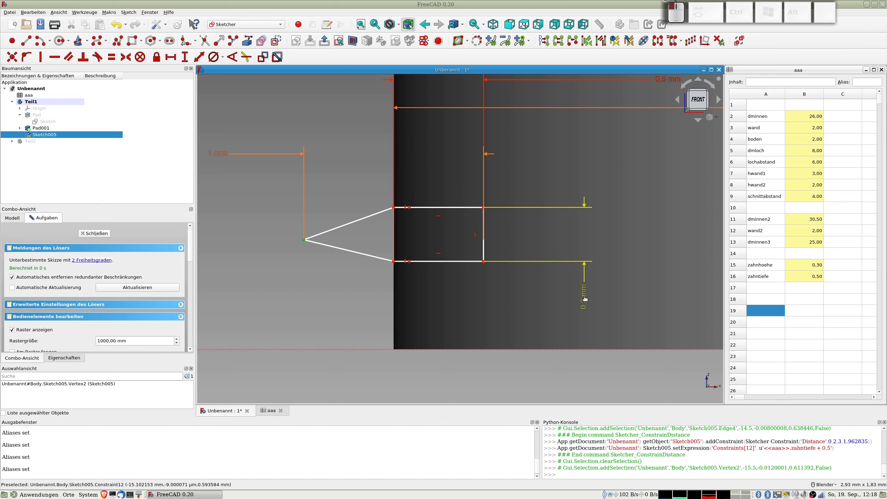
{"action": "left_click", "coordinate": [291, 247]}
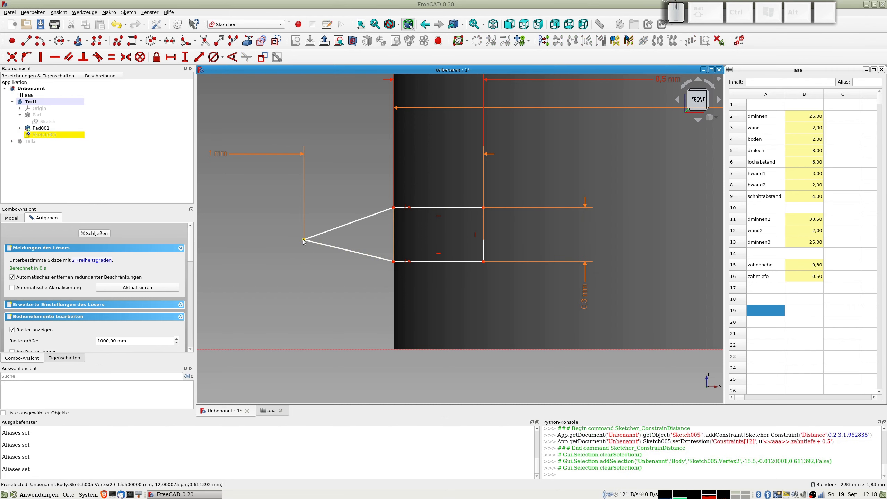
Step: Constrain the distance between the tooth's tip point and the profile's lower horizontal edge with the formula aaa.zahnhoehe/2
{"action": "left_click", "coordinate": [303, 240]}
{"action": "left_click", "coordinate": [468, 261]}
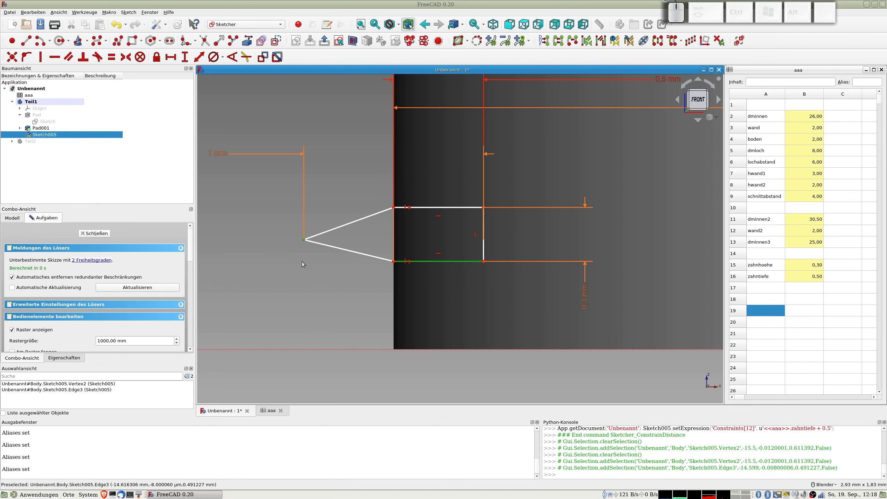
{"action": "key", "text": "k"}
{"action": "key", "text": "d"}
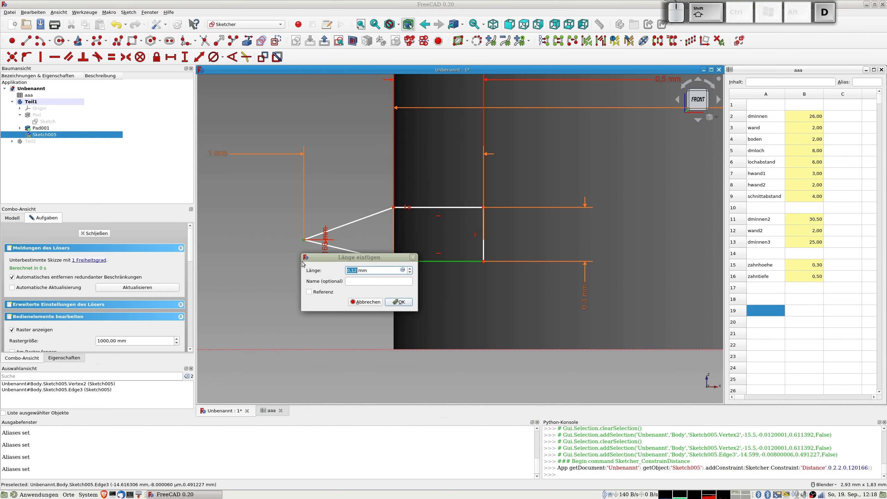
{"action": "left_click", "coordinate": [403, 270]}
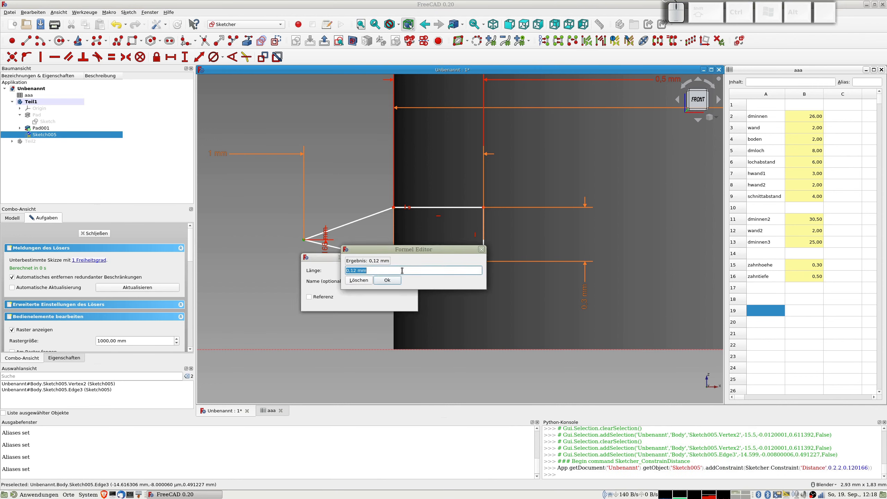
{"action": "type", "text": "aaa"}
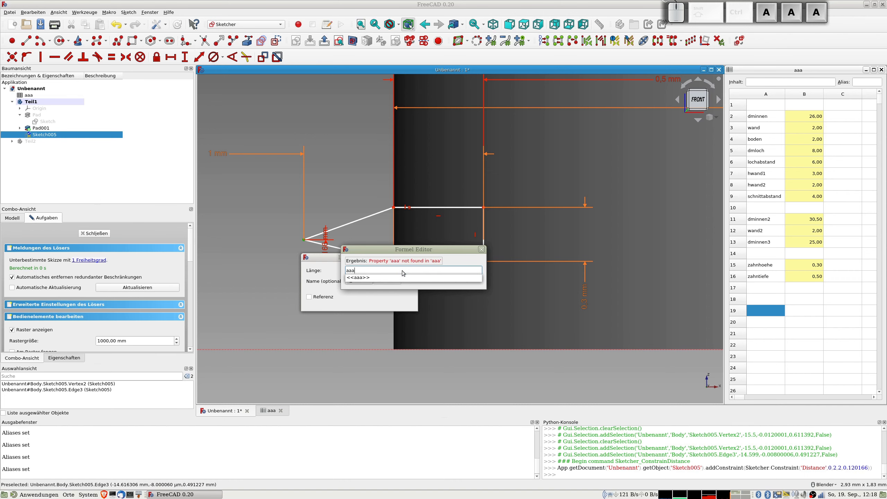
{"action": "type", "text": ".zahnh"}
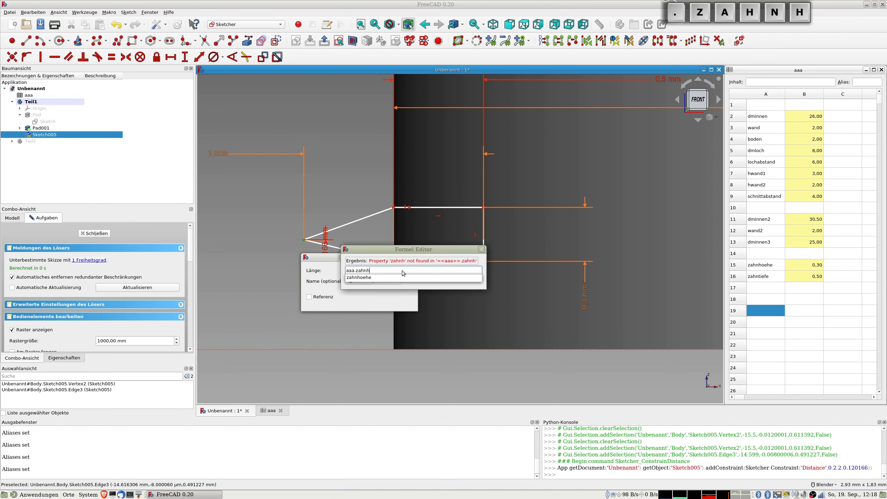
{"action": "type", "text": "oehe/2"}
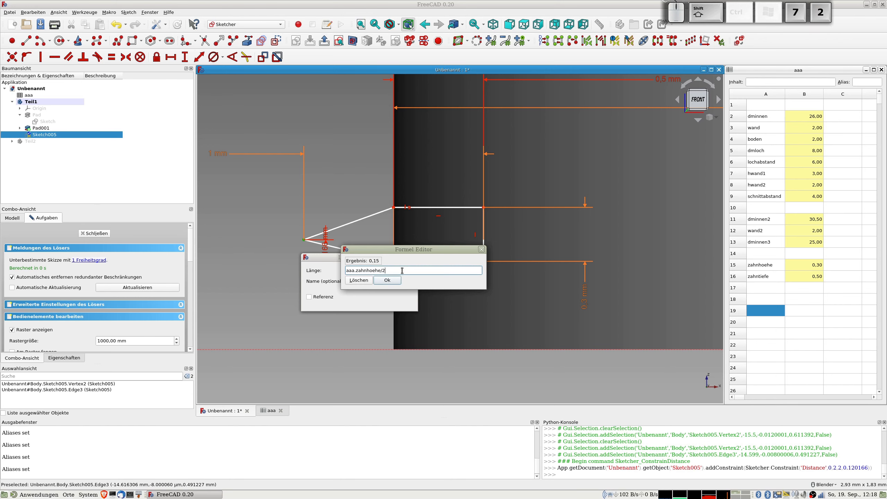
{"action": "key", "text": "Return"}
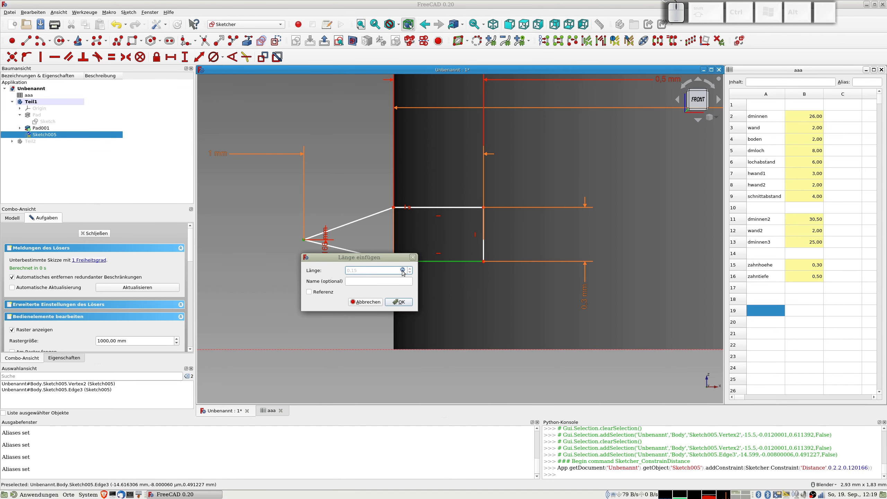
{"action": "key", "text": "Return"}
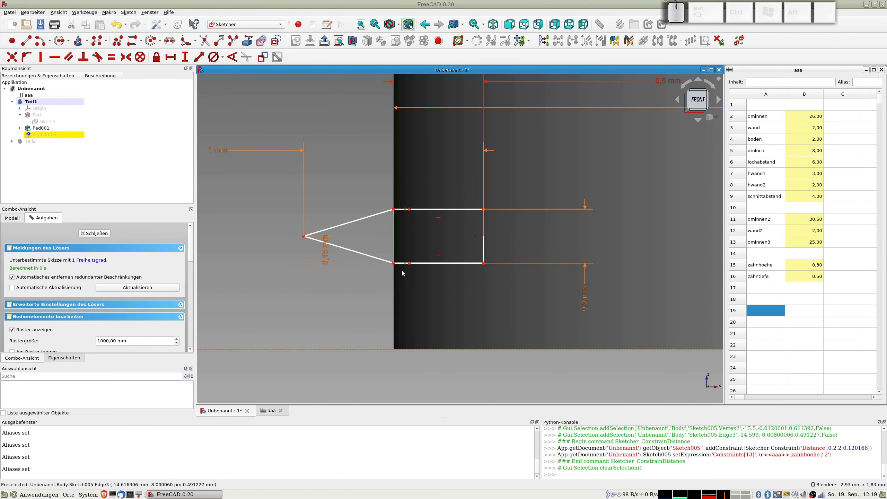
Step: Move the tooth profile down, constrain its lower corner at the outer wall onto the horizontal axis, and close the sketch
{"action": "scroll", "coordinate": [401, 270], "scroll_direction": "down", "scroll_amount": 5}
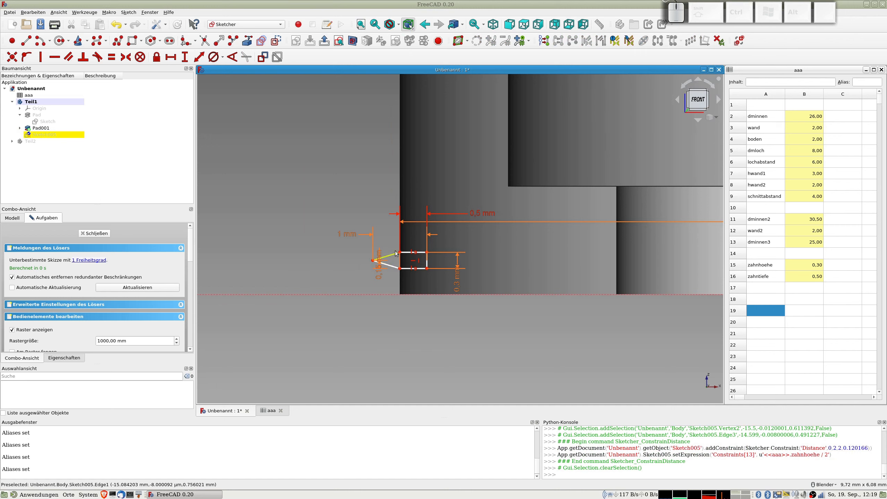
{"action": "mouse_move", "coordinate": [392, 254]}
{"action": "left_mouse_down"}
{"action": "mouse_move", "coordinate": [400, 246]}
{"action": "mouse_move", "coordinate": [403, 258]}
{"action": "mouse_move", "coordinate": [425, 262]}
{"action": "left_mouse_up"}
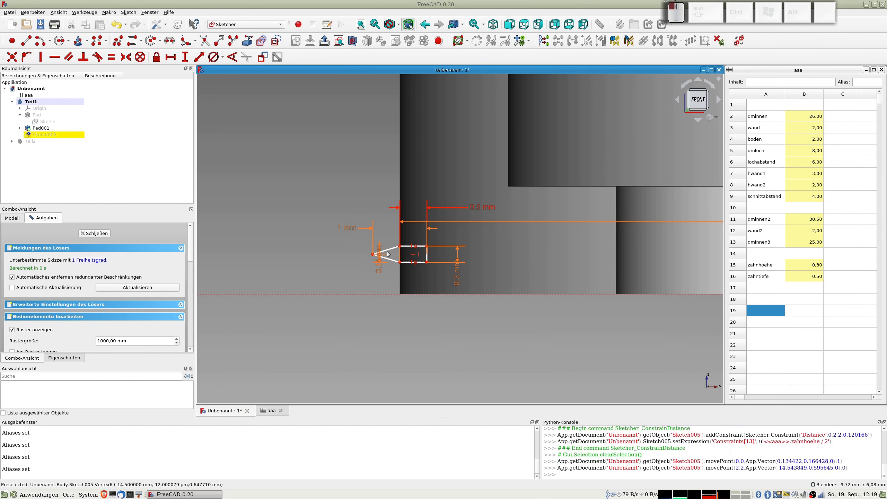
{"action": "left_click_drag", "start_coordinate": [373, 254], "coordinate": [373, 285]}
{"action": "left_click", "coordinate": [399, 293]}
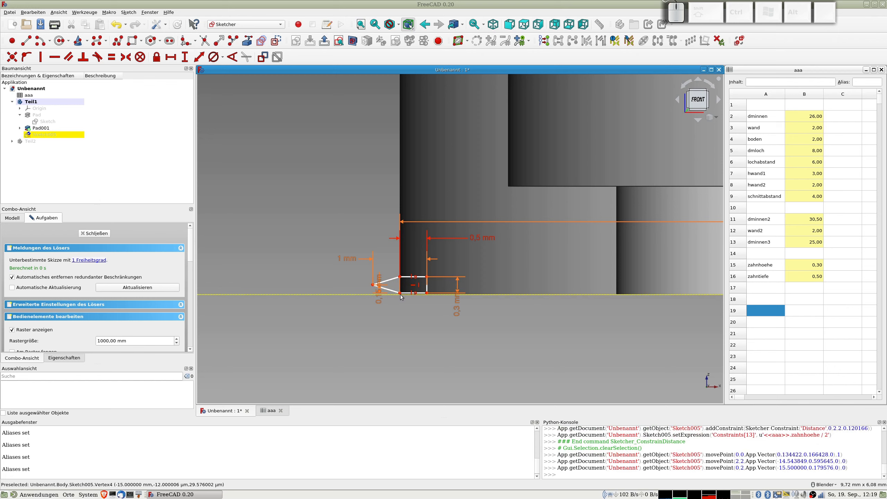
{"action": "left_click", "coordinate": [365, 294]}
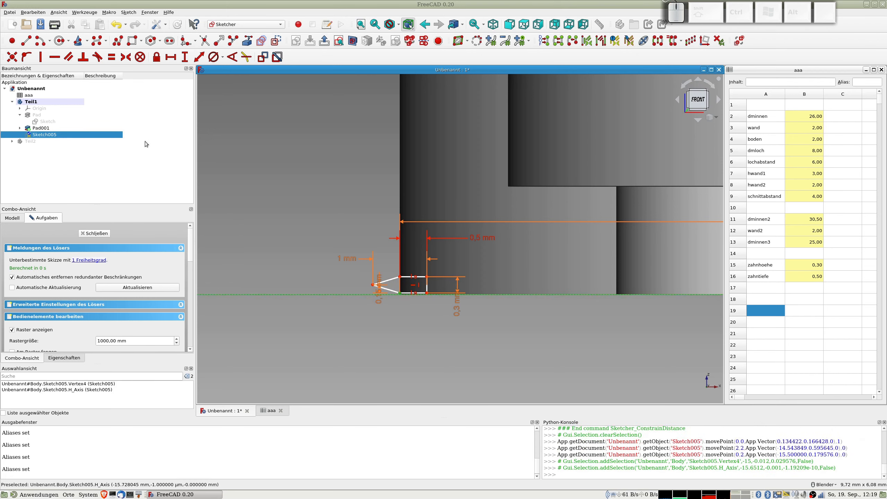
{"action": "left_click", "coordinate": [25, 56]}
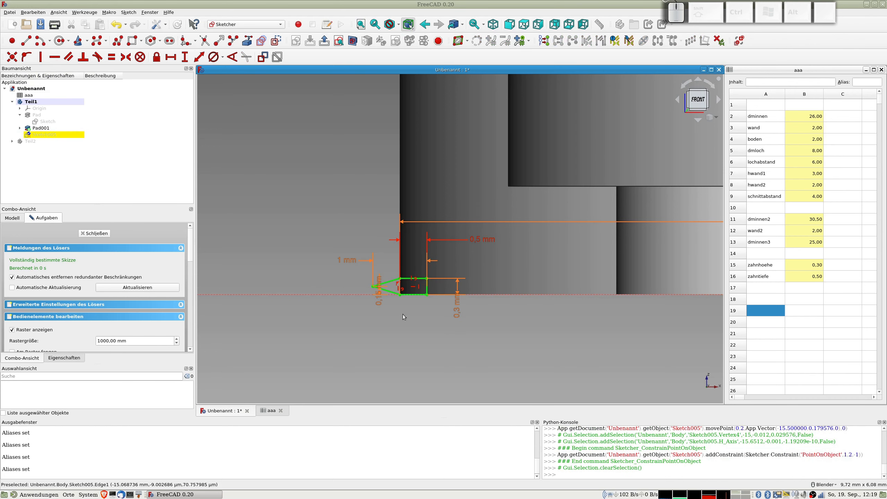
{"action": "scroll", "coordinate": [402, 315], "scroll_direction": "down", "scroll_amount": 5}
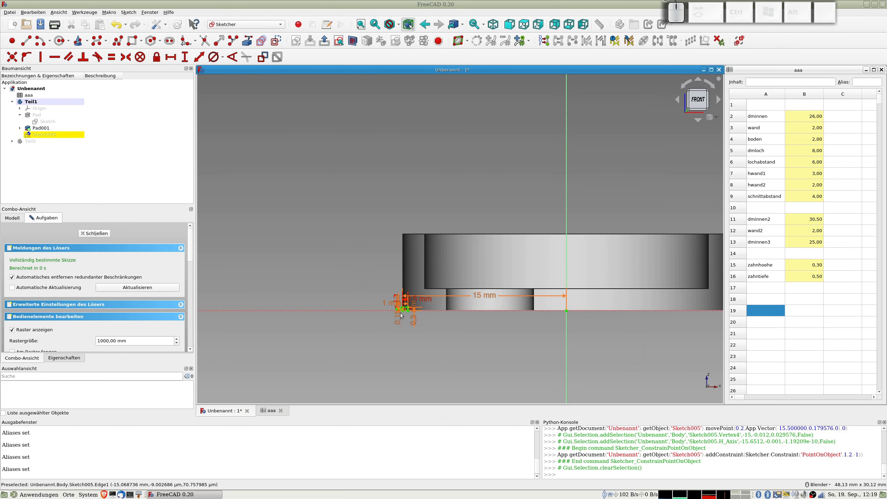
{"action": "left_click", "coordinate": [97, 234]}
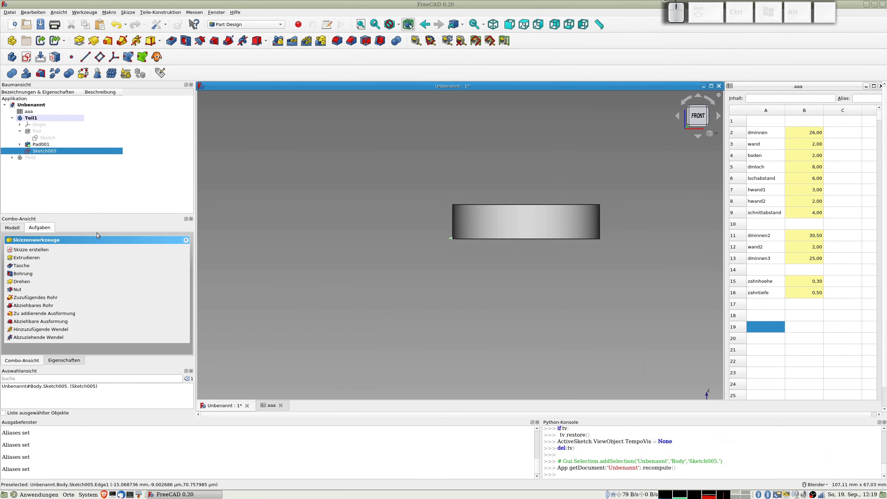
Step: Create an additive helix from the tooth sketch around Teil1's outer wall with a height of 7 mm
{"action": "middle_click_drag", "start_coordinate": [508, 260], "coordinate": [488, 258]}
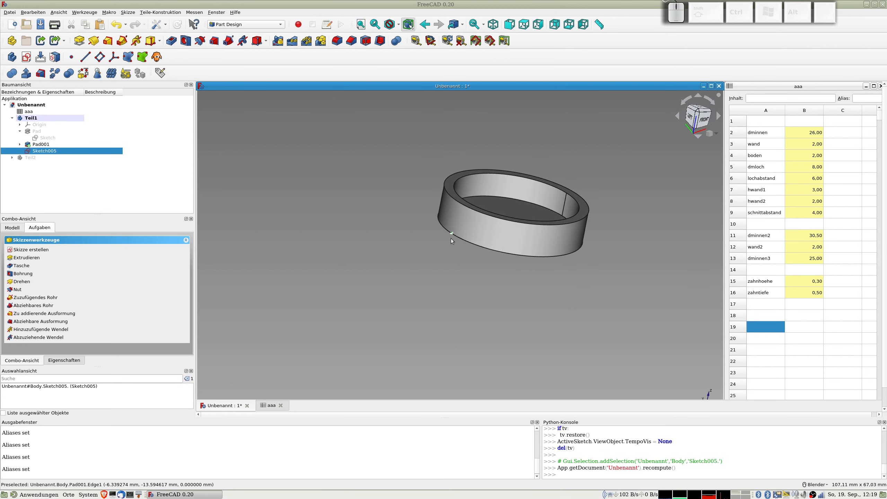
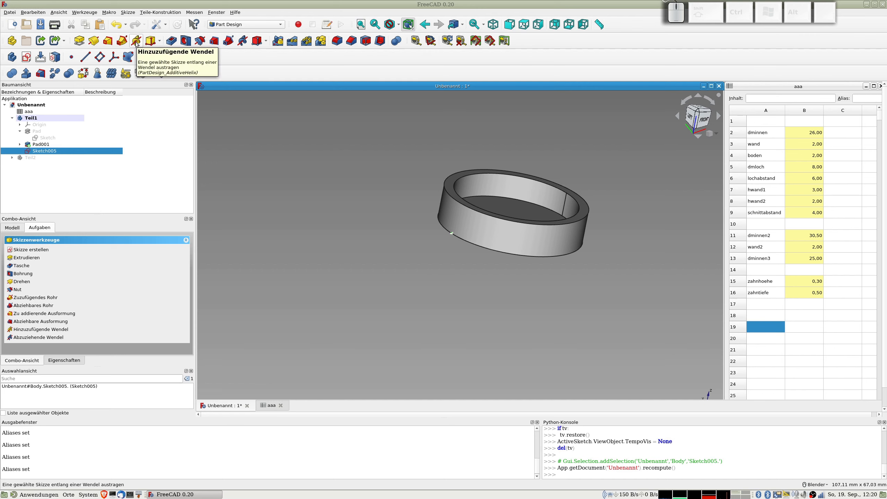
{"action": "left_click", "coordinate": [135, 42]}
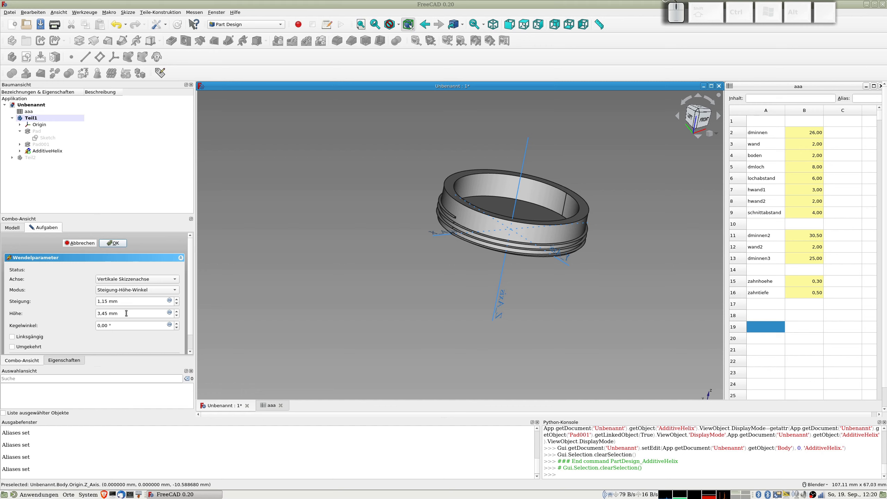
{"action": "left_click_drag", "start_coordinate": [127, 313], "coordinate": [74, 313]}
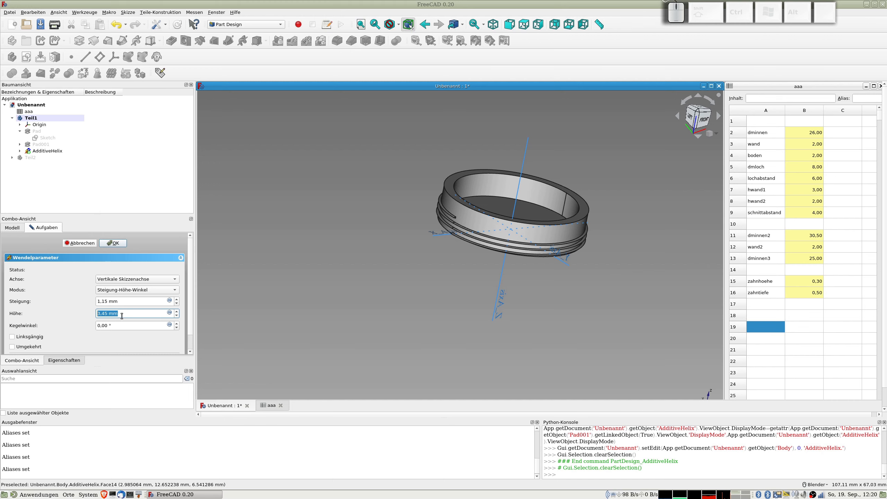
{"action": "type", "text": "7"}
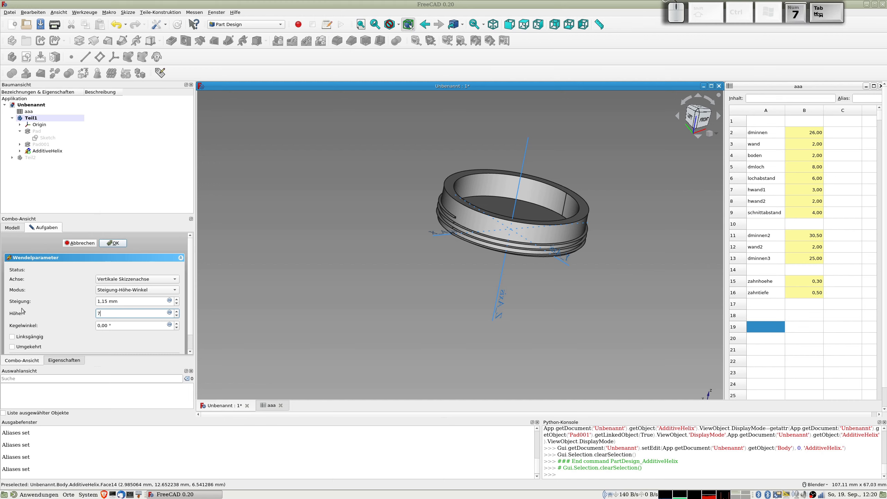
{"action": "key", "text": "Tab"}
{"action": "scroll", "coordinate": [508, 202], "scroll_direction": "up", "scroll_amount": 6}
{"action": "middle_click_drag", "start_coordinate": [428, 222], "coordinate": [598, 211]}
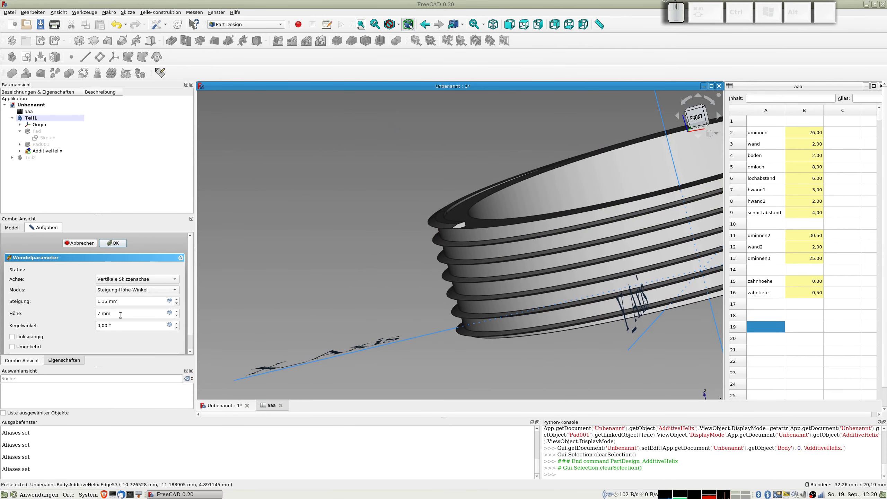
Step: Set the helix height with the formula aaa.boden+aaa.hwand1+aaa.hwand2-aaa.zahnhoehe/2
{"action": "left_click", "coordinate": [169, 313]}
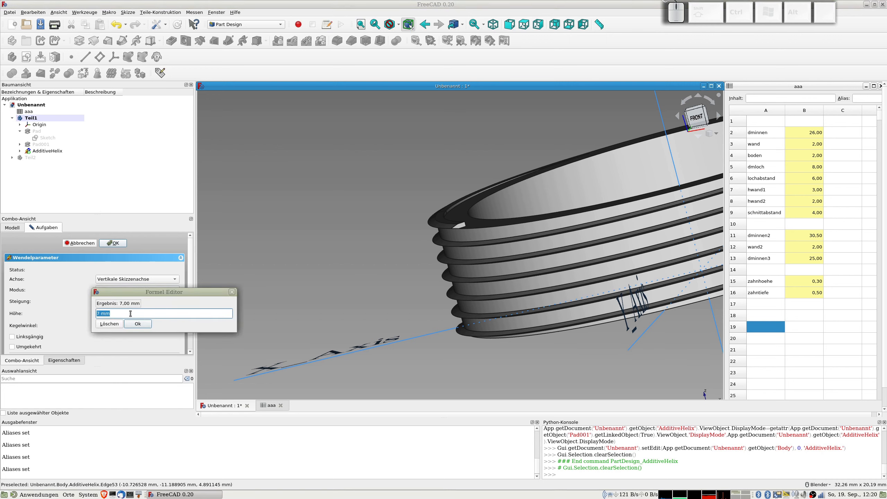
{"action": "key", "text": "Escape"}
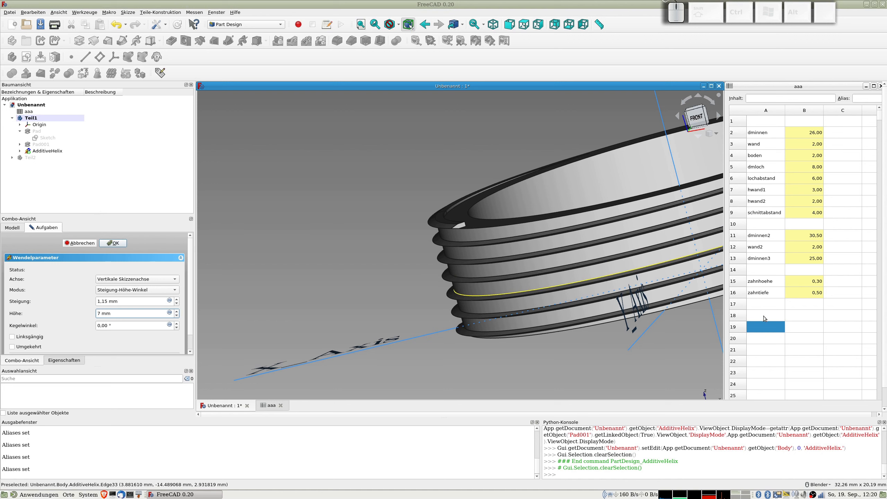
{"action": "left_click", "coordinate": [169, 313]}
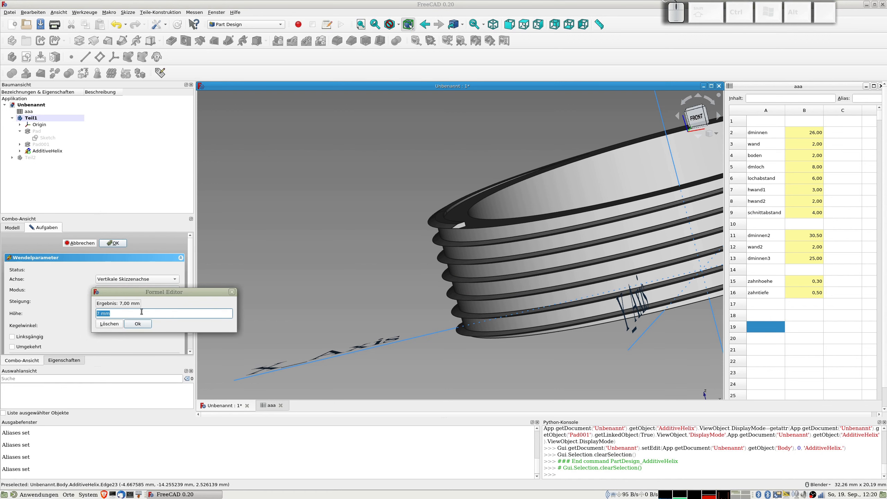
{"action": "type", "text": "aaa."}
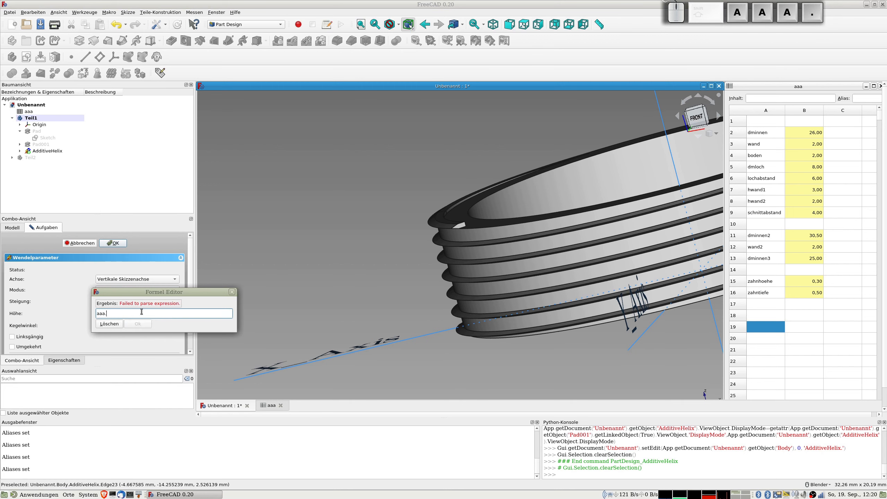
{"action": "type", "text": "boden+aaa.hwand1+aaa.hwand2-"}
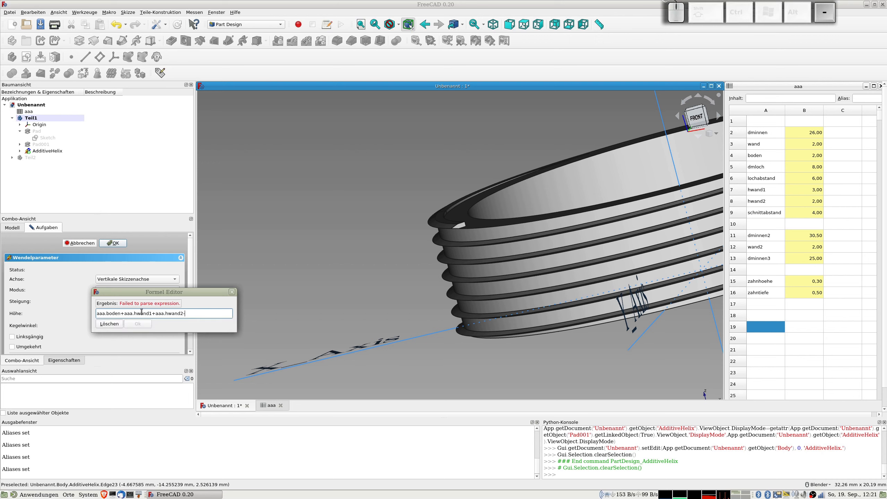
{"action": "type", "text": "<<aaa"}
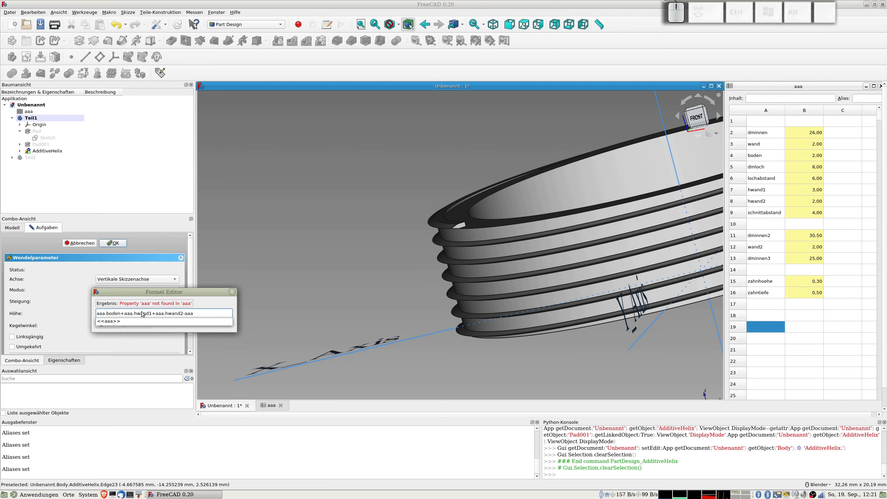
{"action": "type", "text": ">>."}
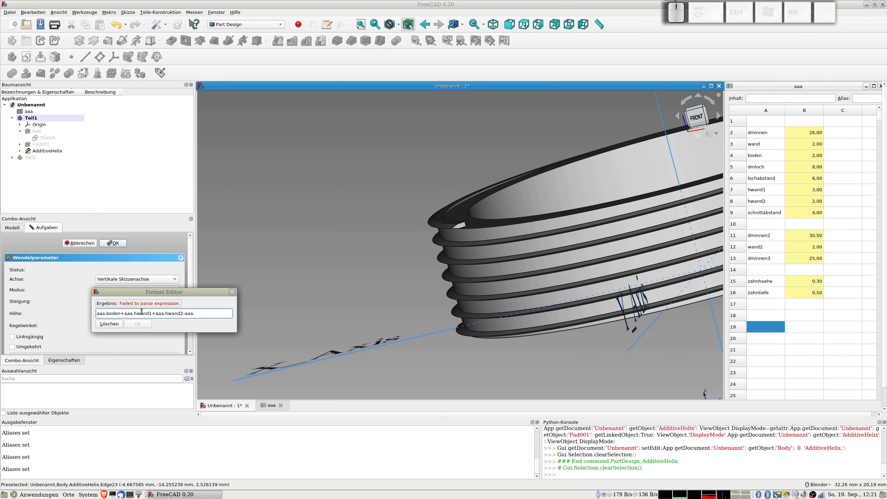
{"action": "type", "text": "zahnh"}
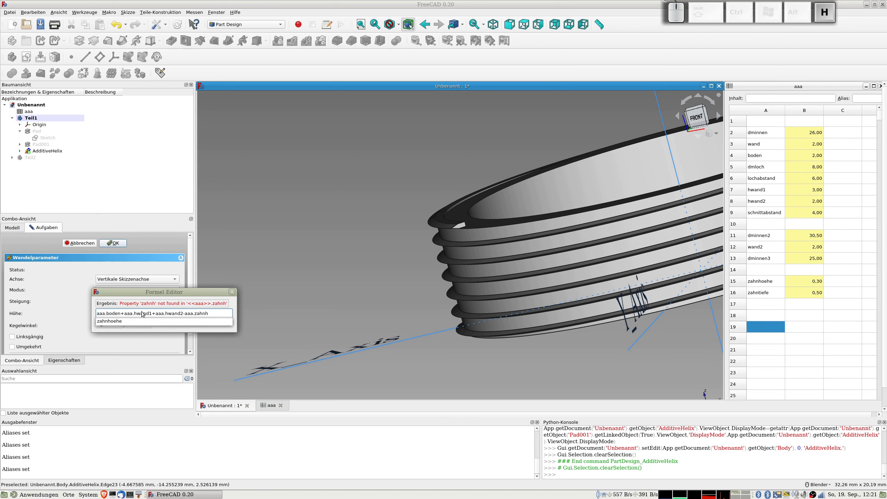
{"action": "key", "text": "Down"}
{"action": "key", "text": "Return"}
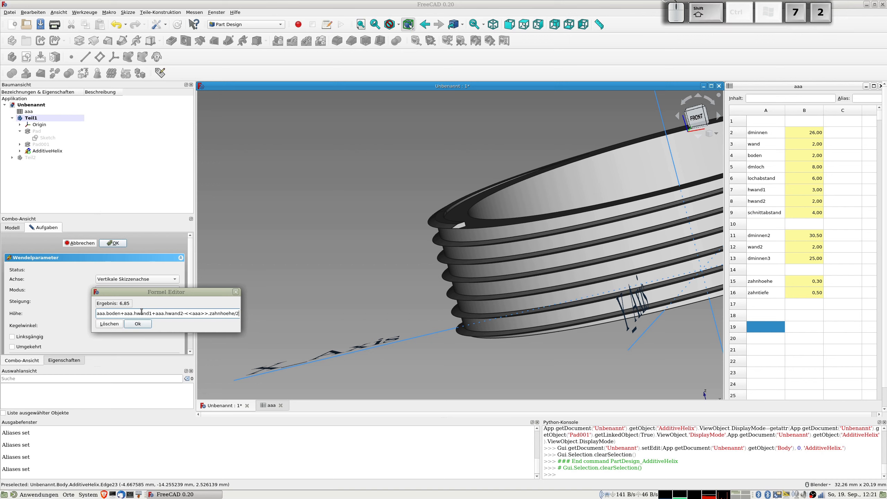
{"action": "key", "text": "Return"}
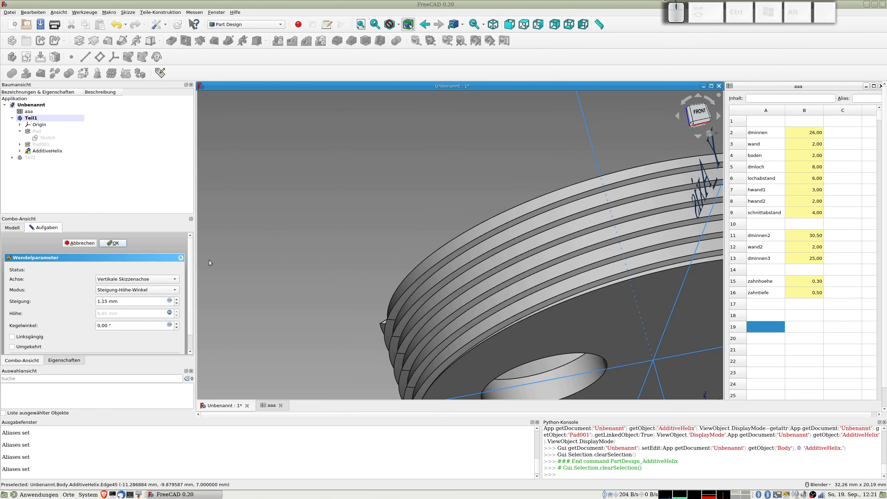
Step: Remove the division by 2 from the helix height formula so that it subtracts the full aaa.zahnhoehe
{"action": "middle_click_drag", "start_coordinate": [590, 258], "coordinate": [633, 307]}
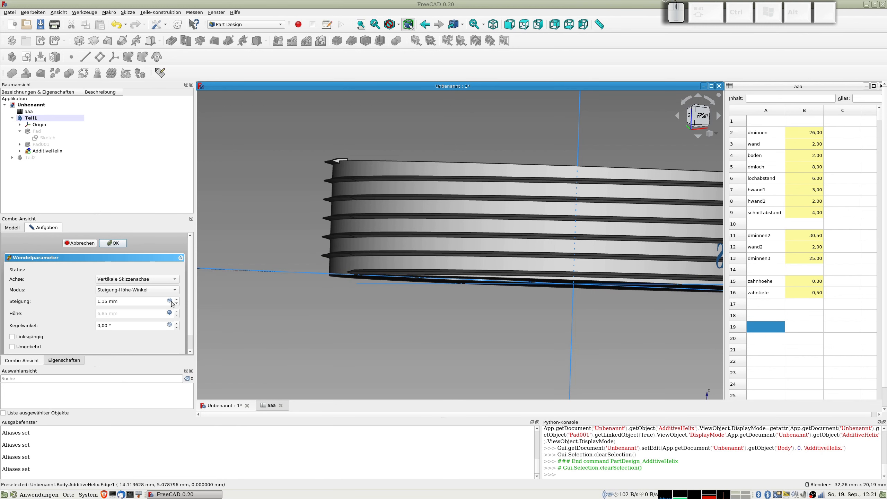
{"action": "left_click", "coordinate": [170, 313]}
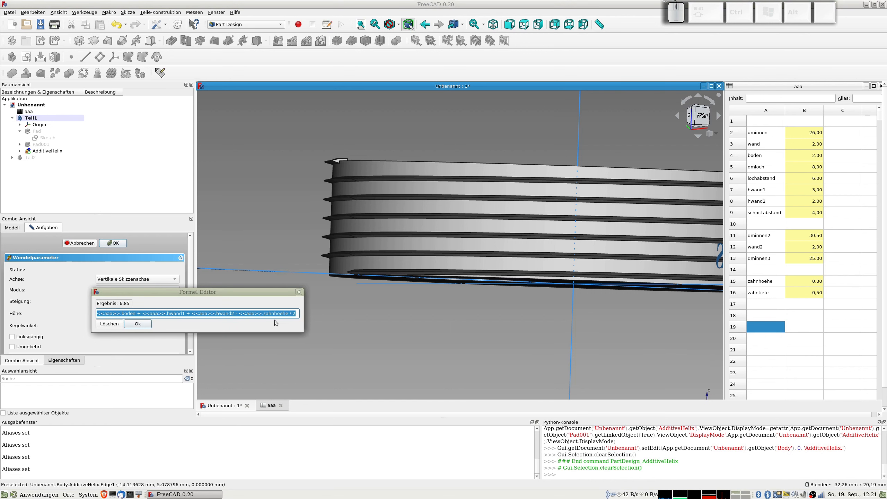
{"action": "left_click", "coordinate": [286, 312]}
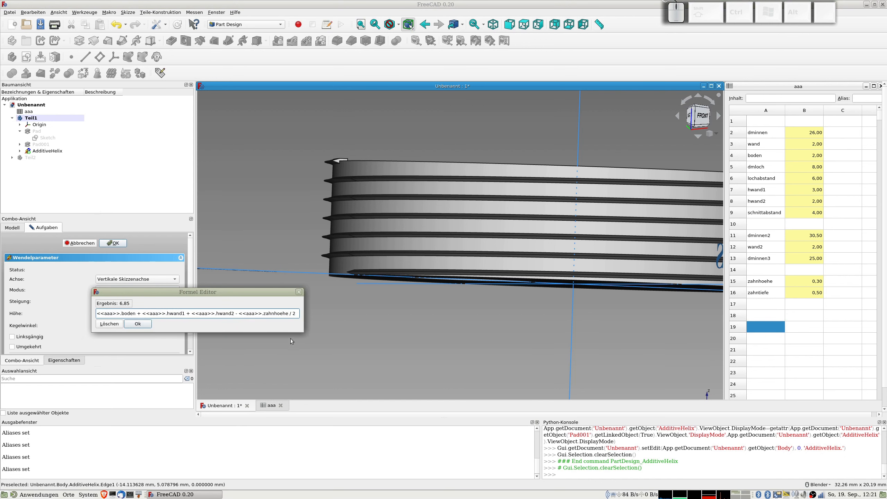
{"action": "key", "text": "Delete"}
{"action": "key", "text": "Delete"}
{"action": "key", "text": "Delete"}
{"action": "key", "text": "Delete"}
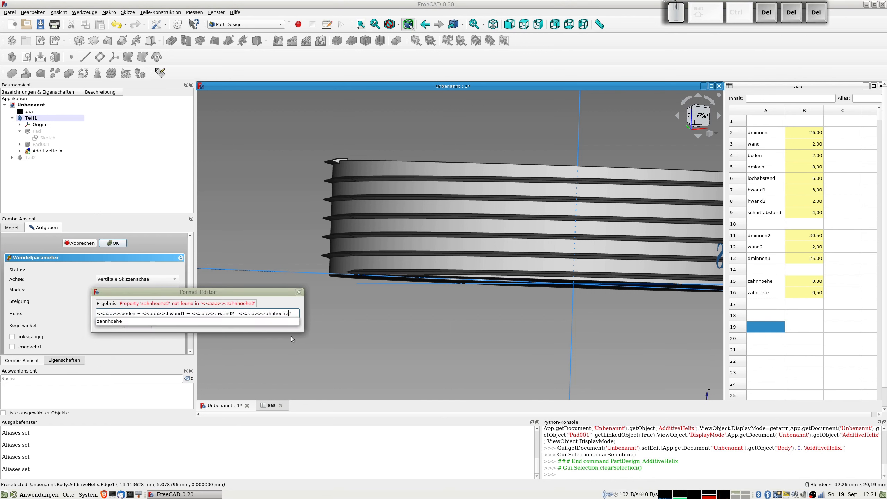
{"action": "key", "text": "Escape"}
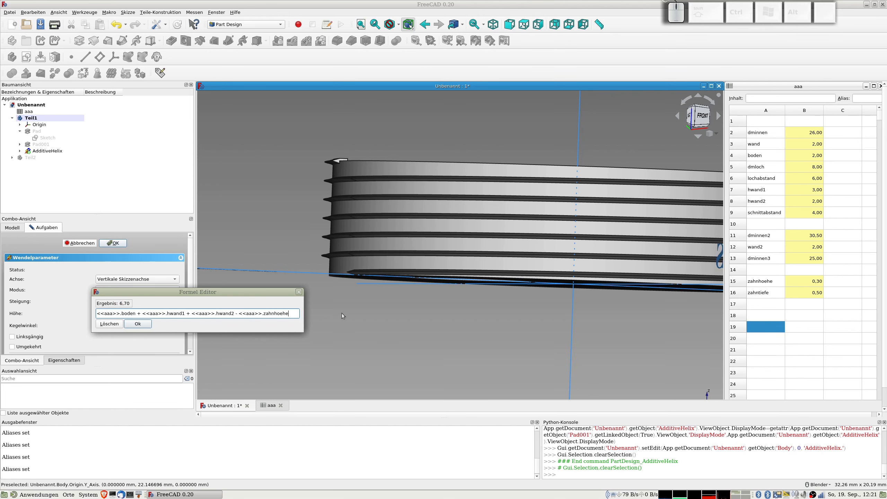
{"action": "left_click", "coordinate": [136, 324]}
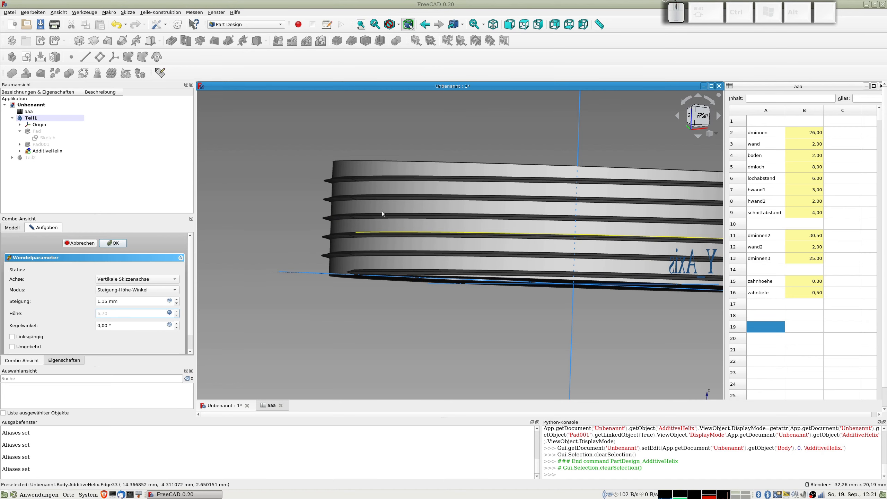
Step: Set the pitch of the additive helix to 8 mm and show the part from the top
{"action": "middle_click_drag", "start_coordinate": [382, 211], "coordinate": [389, 186]}
{"action": "middle_click_drag", "start_coordinate": [425, 237], "coordinate": [463, 323]}
{"action": "middle_click_drag", "start_coordinate": [328, 217], "coordinate": [426, 359], "text": "shift"}
{"action": "middle_click_drag", "start_coordinate": [418, 307], "coordinate": [408, 263]}
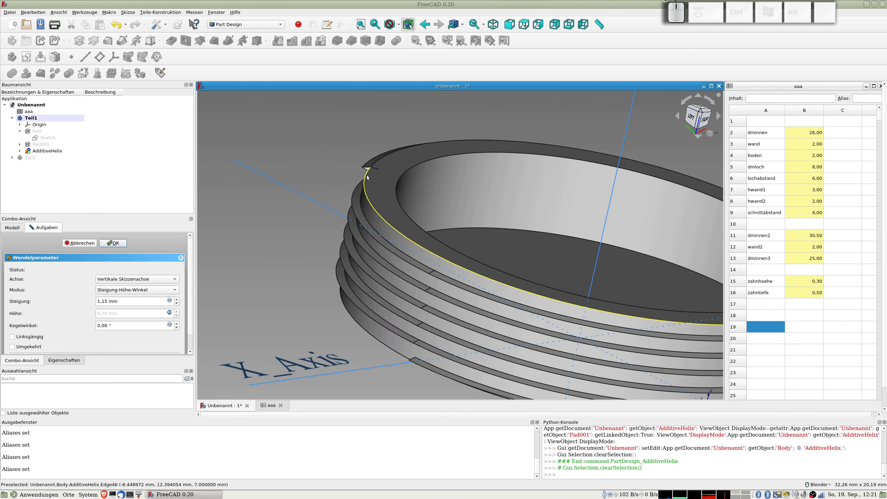
{"action": "middle_click_drag", "start_coordinate": [482, 318], "coordinate": [386, 182]}
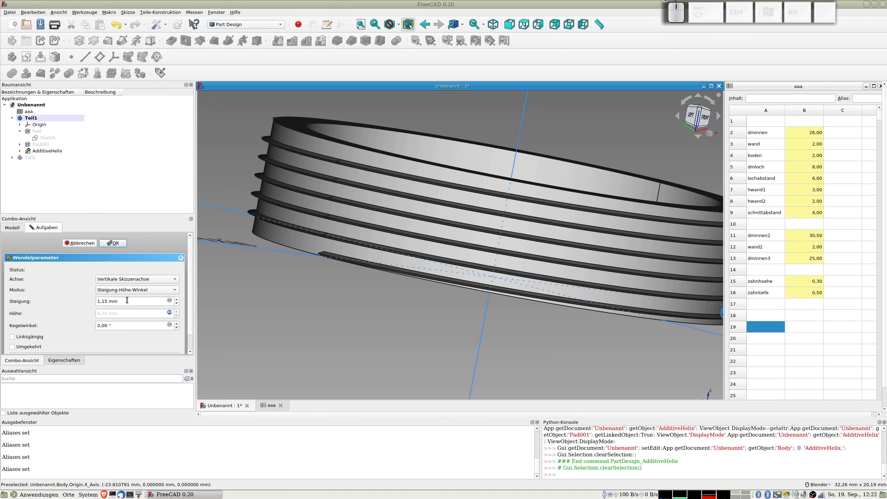
{"action": "left_click_drag", "start_coordinate": [127, 300], "coordinate": [30, 300]}
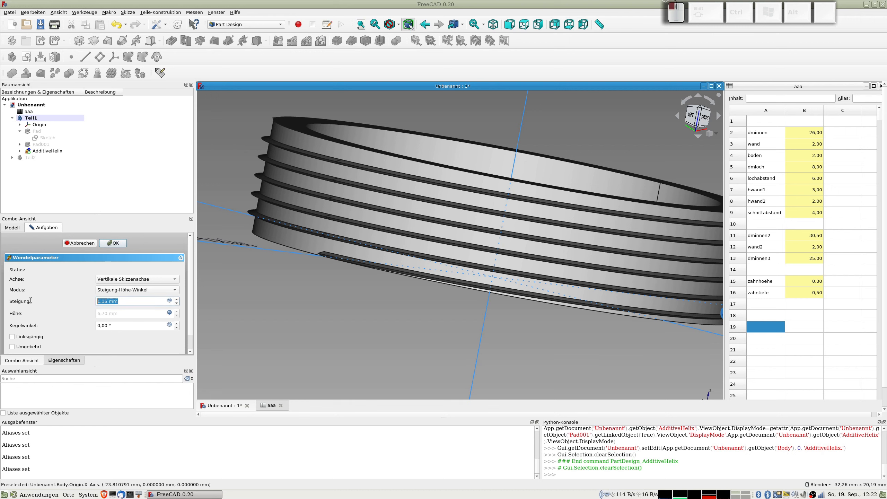
{"action": "type", "text": "8"}
{"action": "key", "text": "Tab"}
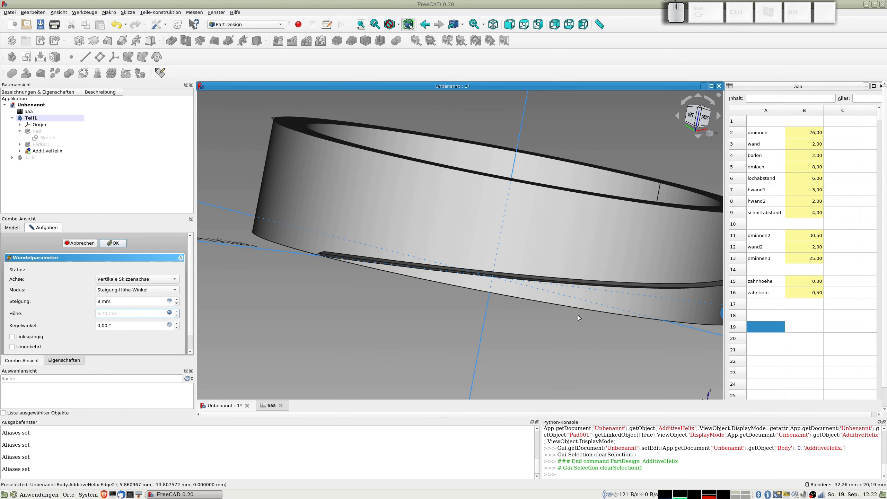
{"action": "scroll", "coordinate": [577, 318], "scroll_direction": "down", "scroll_amount": 8}
{"action": "middle_click_drag", "start_coordinate": [574, 311], "coordinate": [376, 327]}
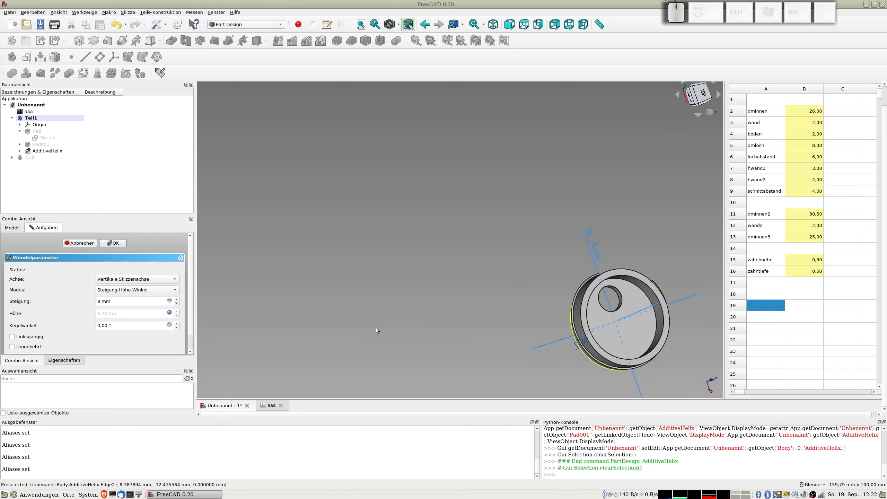
{"action": "key", "text": "KP_2"}
{"action": "middle_click_drag", "start_coordinate": [510, 234], "coordinate": [366, 323], "text": "shift"}
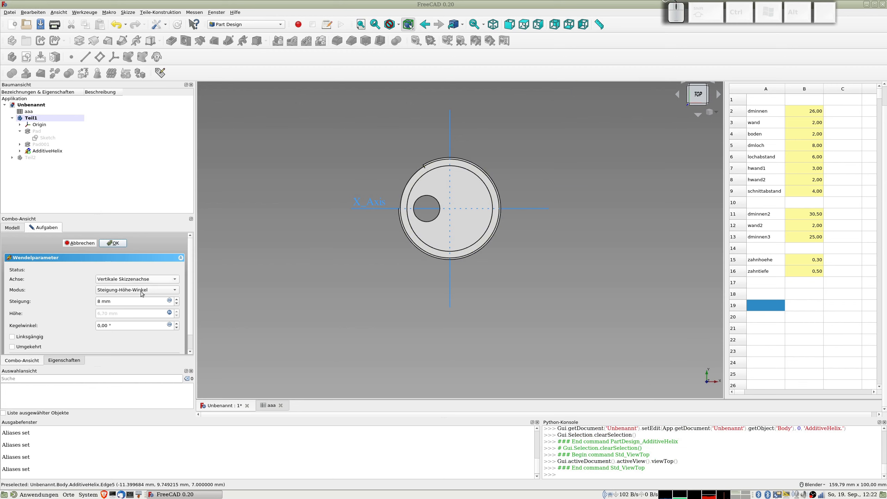
Step: Try a pitch of 20 mm for the additive helix on Teil1
{"action": "triple_click", "coordinate": [116, 301]}
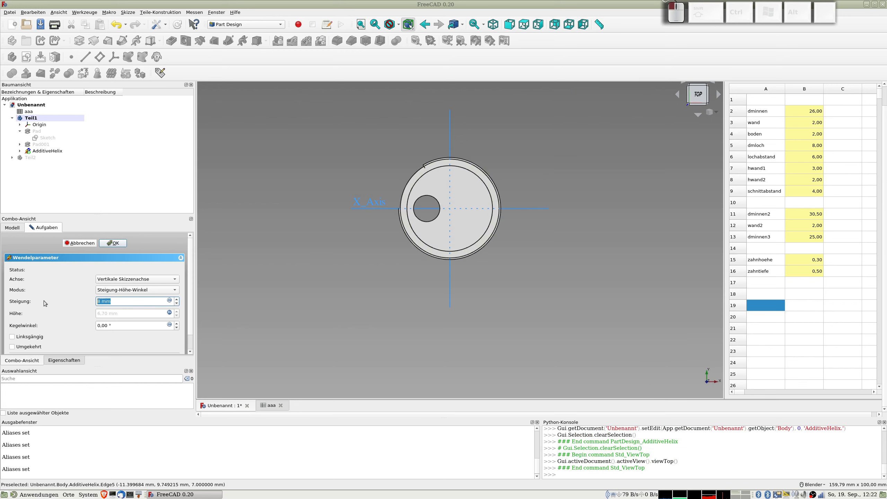
{"action": "type", "text": "20"}
{"action": "key", "text": "Tab"}
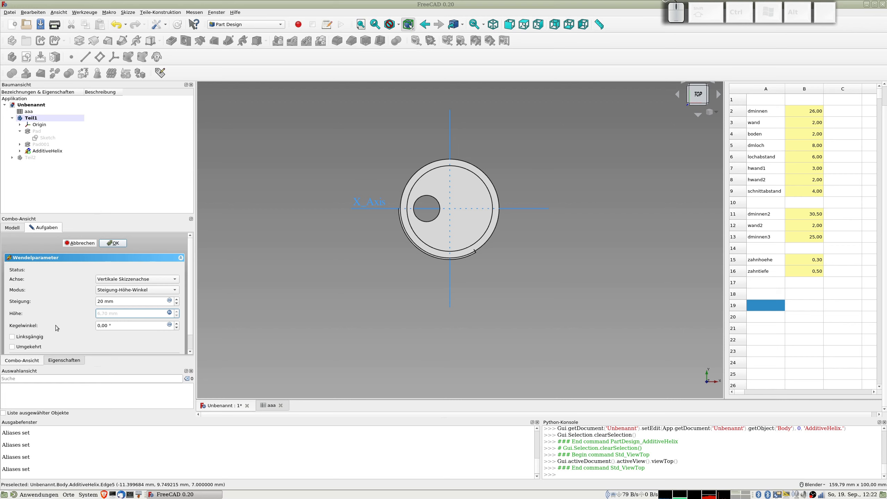
Step: Set the pitch of the additive helix to 30 mm, check the tooth on the outer wall, and accept the helix
{"action": "left_click_drag", "start_coordinate": [121, 302], "coordinate": [48, 318]}
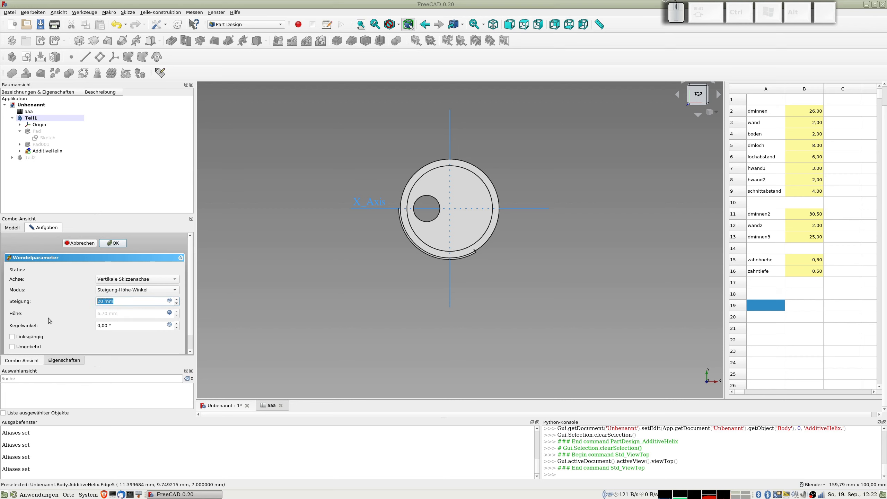
{"action": "type", "text": "30"}
{"action": "key", "text": "Tab"}
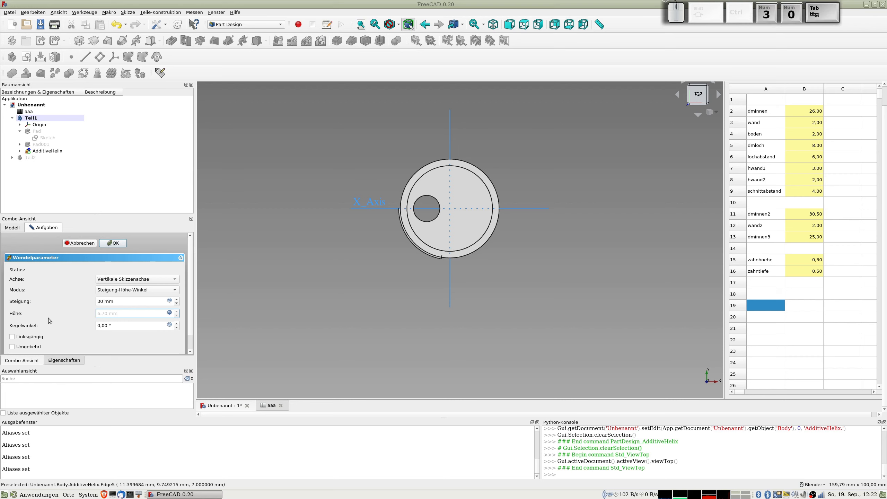
{"action": "middle_click_drag", "start_coordinate": [541, 369], "coordinate": [526, 264]}
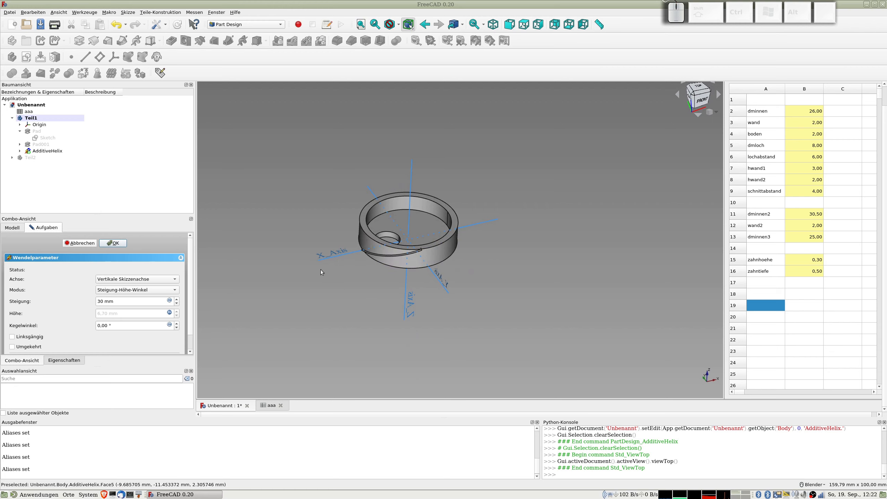
{"action": "scroll", "coordinate": [401, 264], "scroll_direction": "up", "scroll_amount": 8}
{"action": "middle_click_drag", "start_coordinate": [410, 273], "coordinate": [297, 253]}
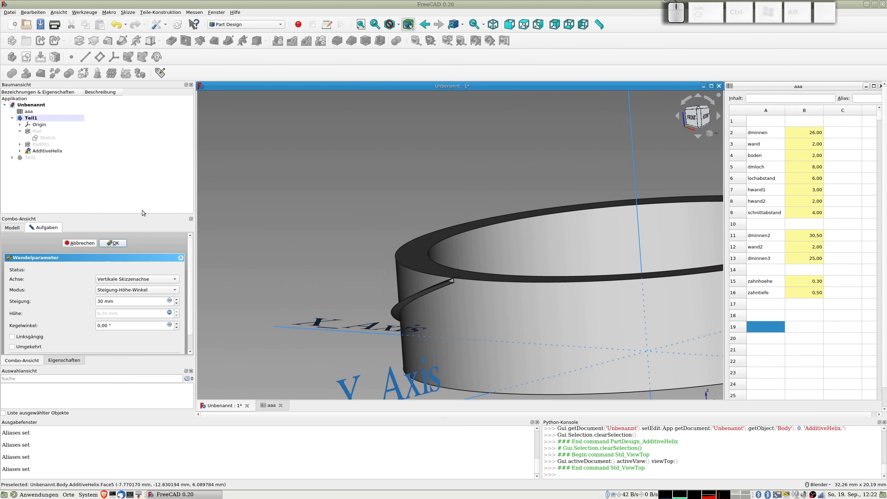
{"action": "left_click", "coordinate": [113, 243]}
Step: Set zahnhoehe in spreadsheet aaa to 1 and inspect the enlarged helical tooth on Teil1's wall
{"action": "left_click", "coordinate": [812, 283]}
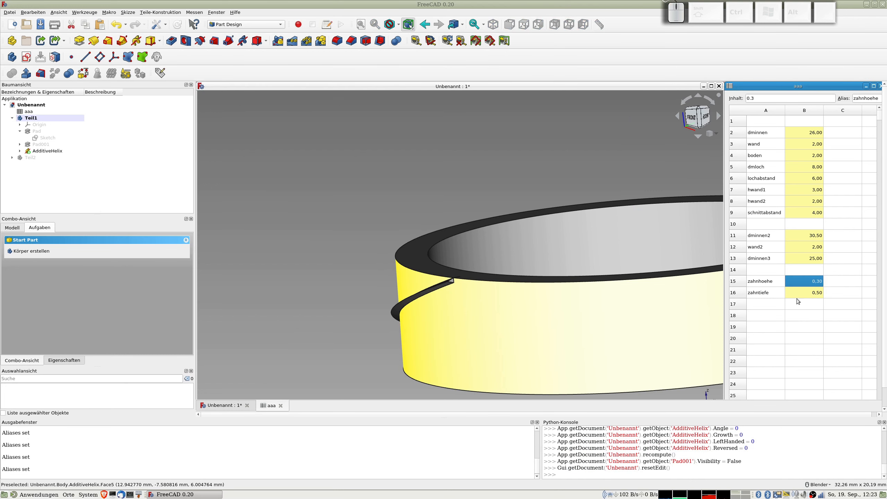
{"action": "type", "text": "1"}
{"action": "key", "text": "Return"}
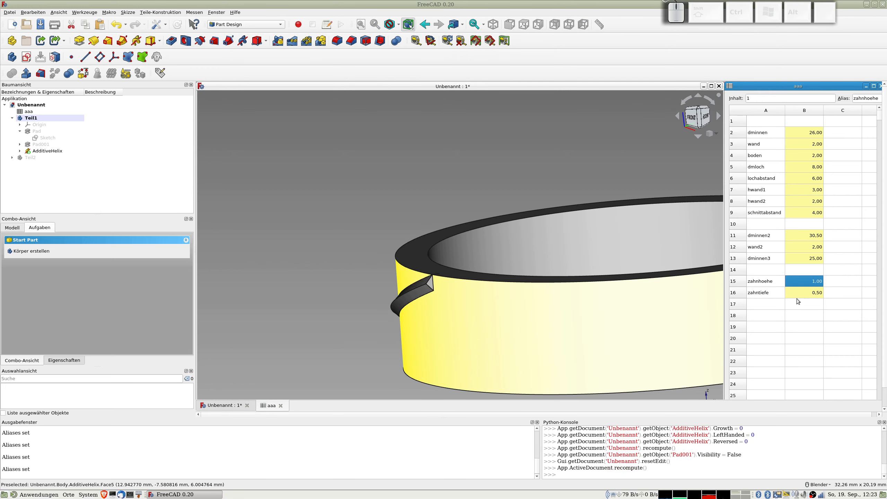
{"action": "middle_click_drag", "start_coordinate": [416, 316], "coordinate": [563, 241]}
{"action": "scroll", "coordinate": [466, 296], "scroll_direction": "down", "scroll_amount": 1}
{"action": "scroll", "coordinate": [379, 348], "scroll_direction": "down", "scroll_amount": 8}
{"action": "middle_click_drag", "start_coordinate": [373, 348], "coordinate": [452, 311]}
{"action": "scroll", "coordinate": [507, 246], "scroll_direction": "up", "scroll_amount": 6}
{"action": "scroll", "coordinate": [475, 276], "scroll_direction": "down", "scroll_amount": 6}
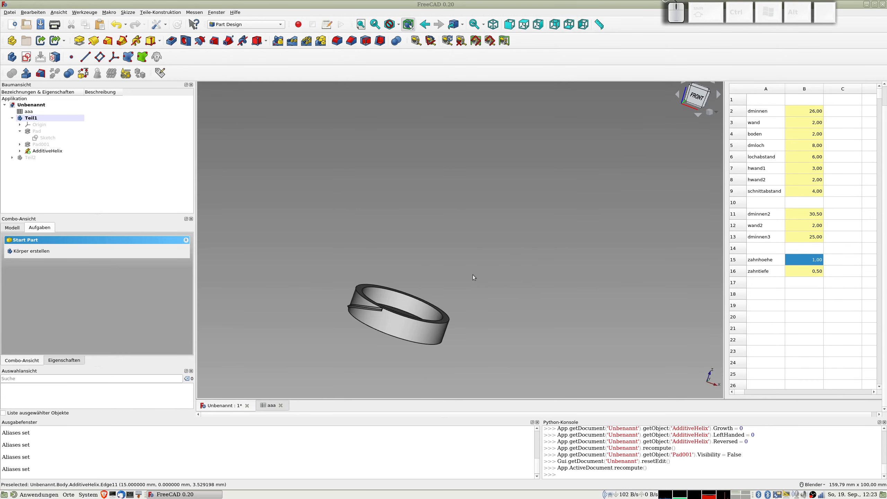
Step: Set zahntiefe in spreadsheet aaa to 0.8 and check how far the tooth protrudes from the wall
{"action": "key", "text": "KP_1"}
{"action": "key", "text": "KP_2"}
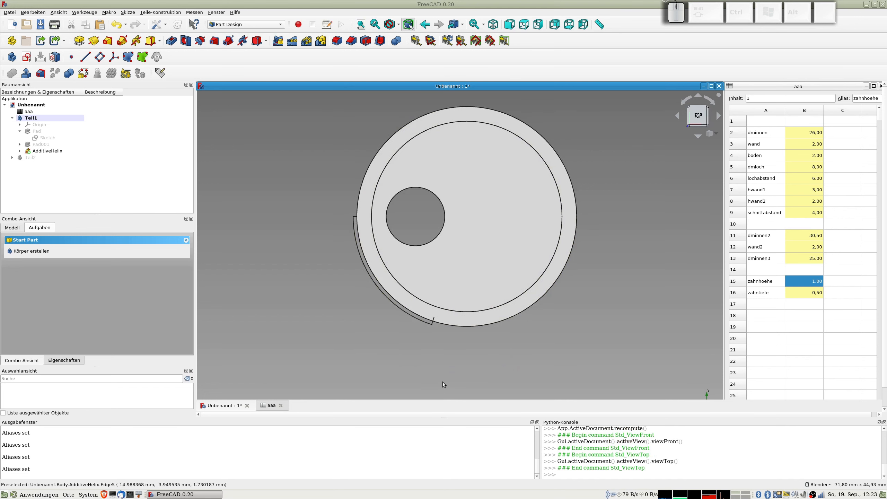
{"action": "left_click", "coordinate": [809, 295]}
{"action": "key", "text": "KP_0"}
{"action": "type", "text": ".8"}
{"action": "key", "text": "Return"}
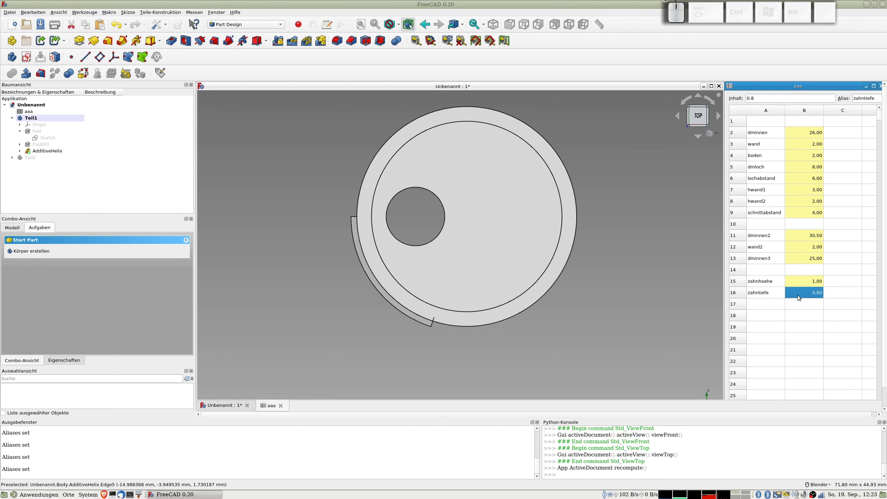
{"action": "middle_click_drag", "start_coordinate": [471, 370], "coordinate": [379, 134]}
{"action": "middle_click_drag", "start_coordinate": [398, 204], "coordinate": [395, 198]}
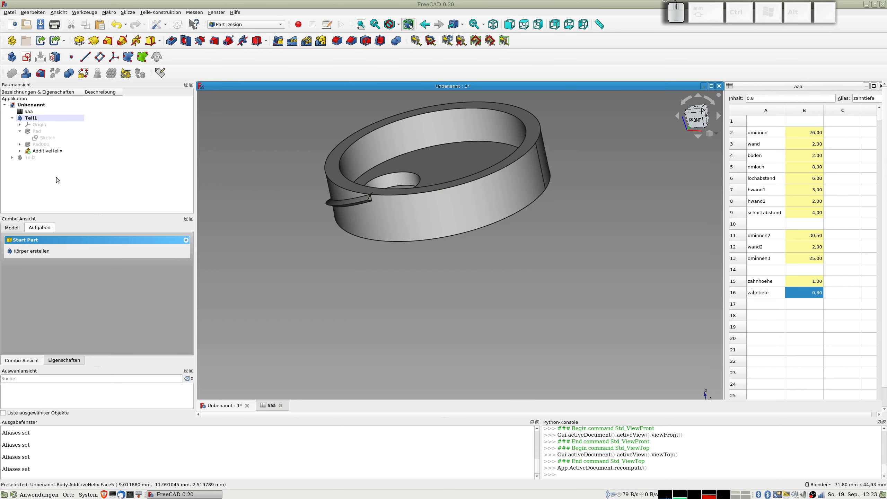
Step: Create a polar pattern of the additive helix with two occurrences over 360° around Basis Z-Achse
{"action": "left_click", "coordinate": [44, 151]}
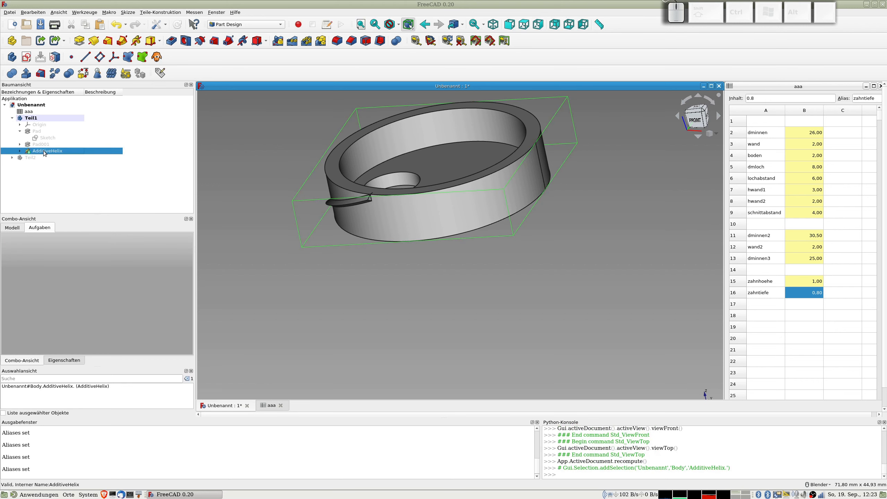
{"action": "key", "text": "2"}
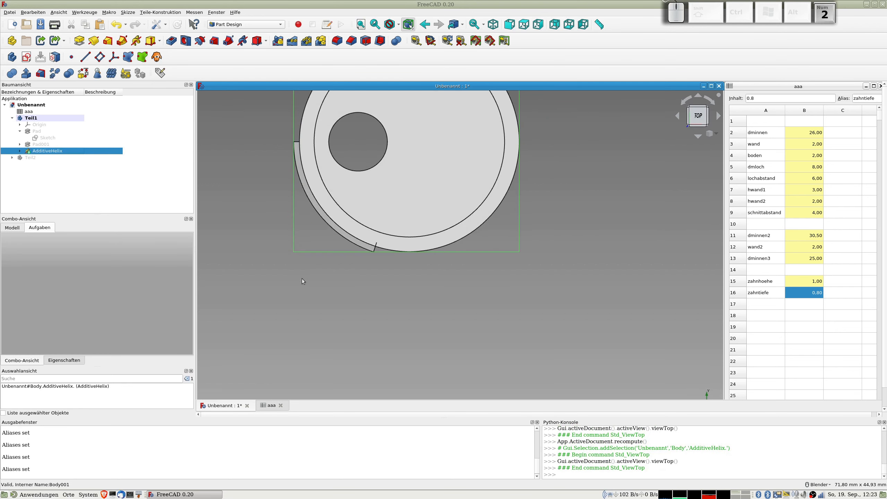
{"action": "scroll", "coordinate": [421, 306], "scroll_direction": "down", "scroll_amount": 4}
{"action": "middle_click_drag", "start_coordinate": [440, 286], "coordinate": [450, 341], "text": "shift"}
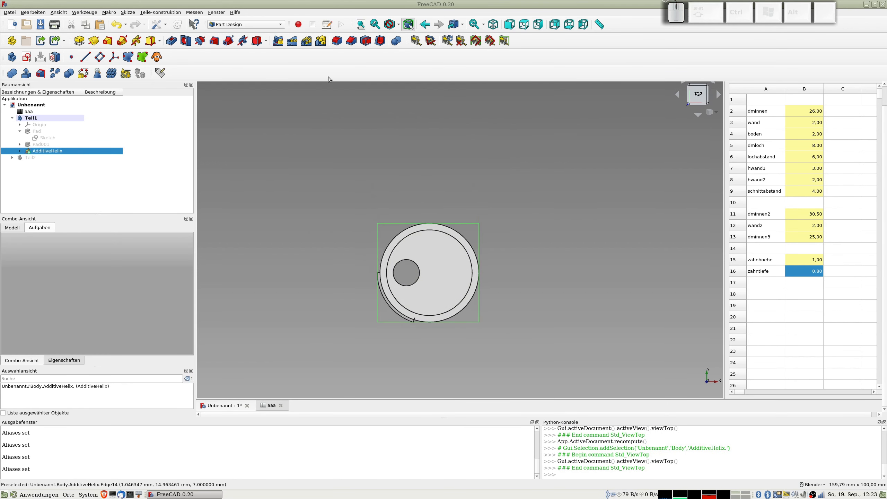
{"action": "left_click", "coordinate": [306, 41]}
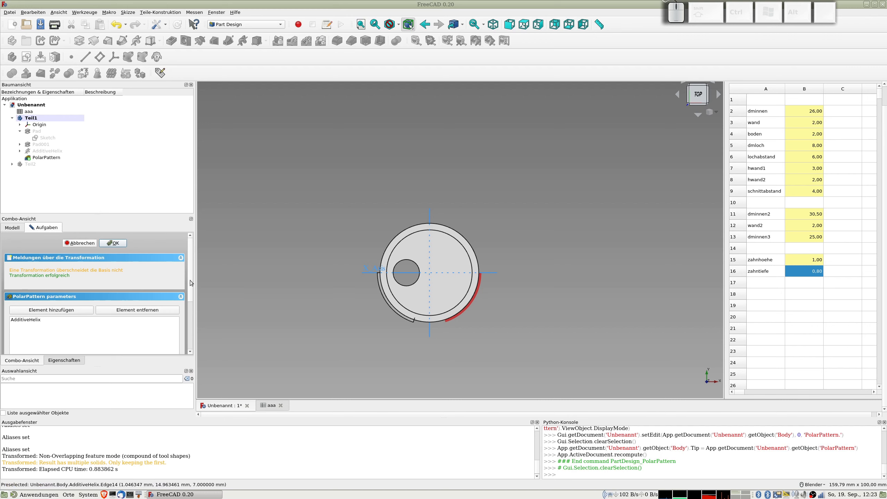
{"action": "scroll", "coordinate": [192, 283], "scroll_direction": "down", "scroll_amount": 4}
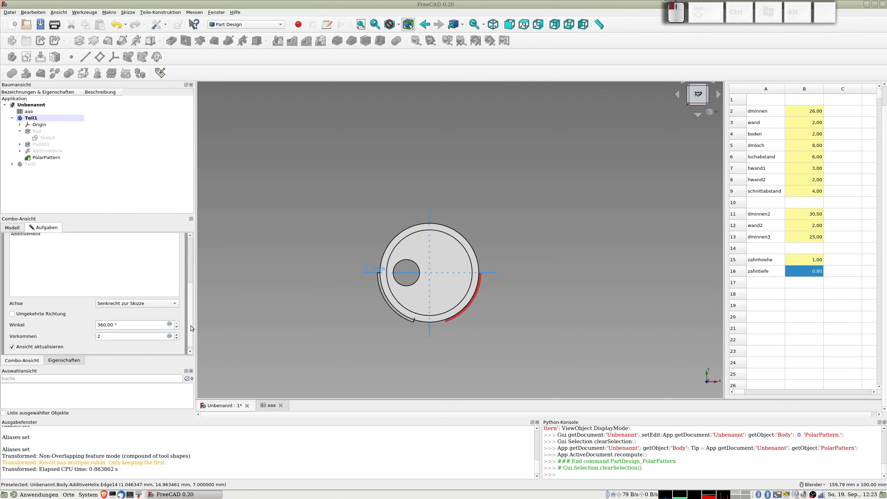
{"action": "left_click", "coordinate": [148, 303]}
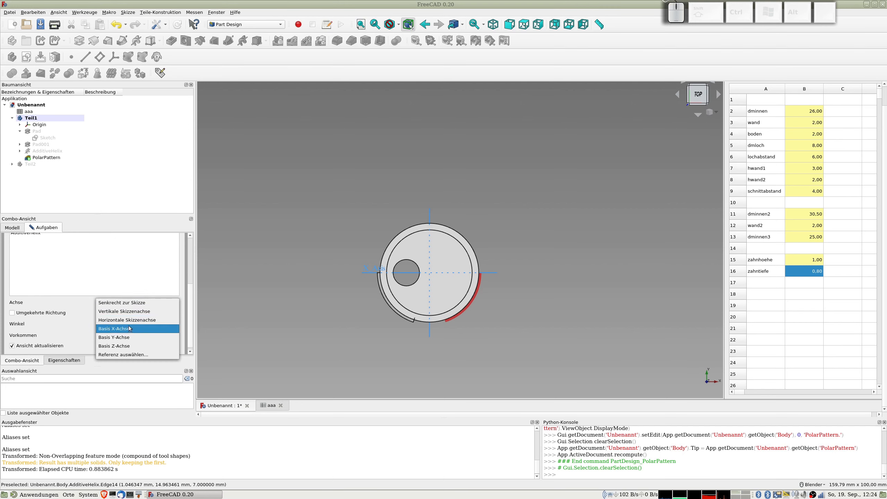
{"action": "left_click", "coordinate": [125, 346]}
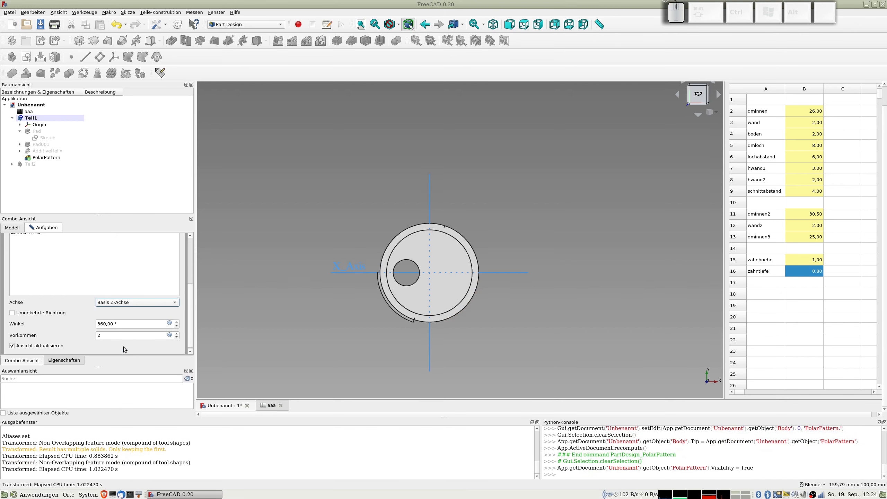
{"action": "middle_click_drag", "start_coordinate": [391, 347], "coordinate": [398, 329]}
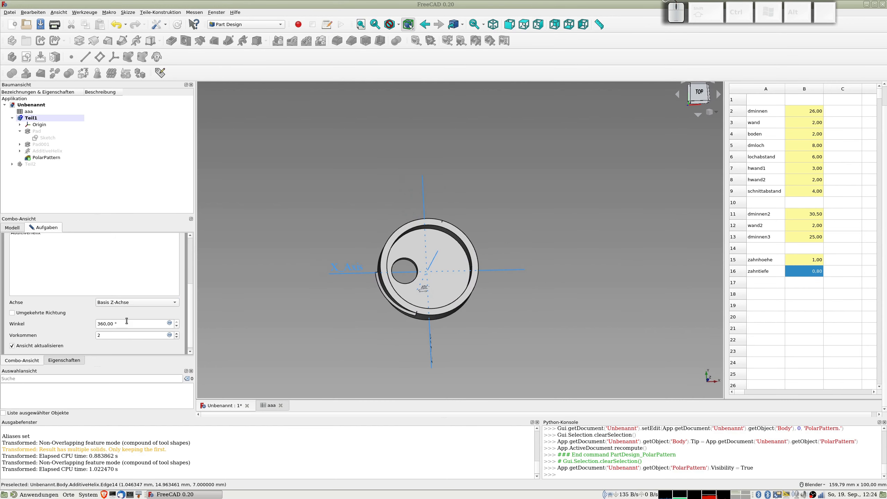
Step: Try Senkrecht zur Skizze and Vertikale Skizzenachse as the axis of the polar pattern
{"action": "left_click", "coordinate": [149, 303]}
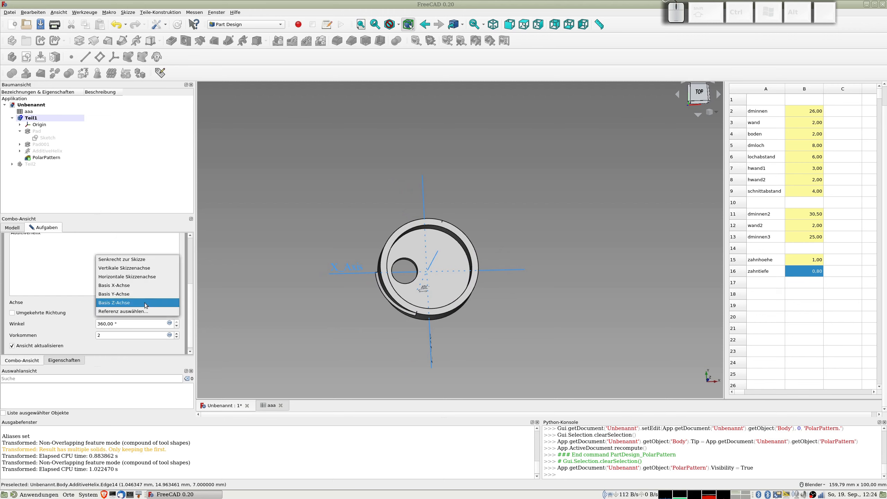
{"action": "left_click", "coordinate": [127, 260]}
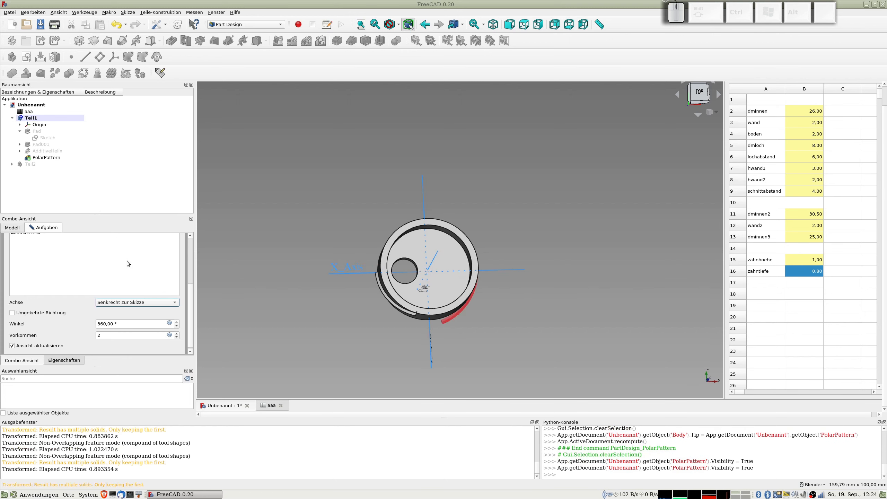
{"action": "left_click", "coordinate": [125, 302]}
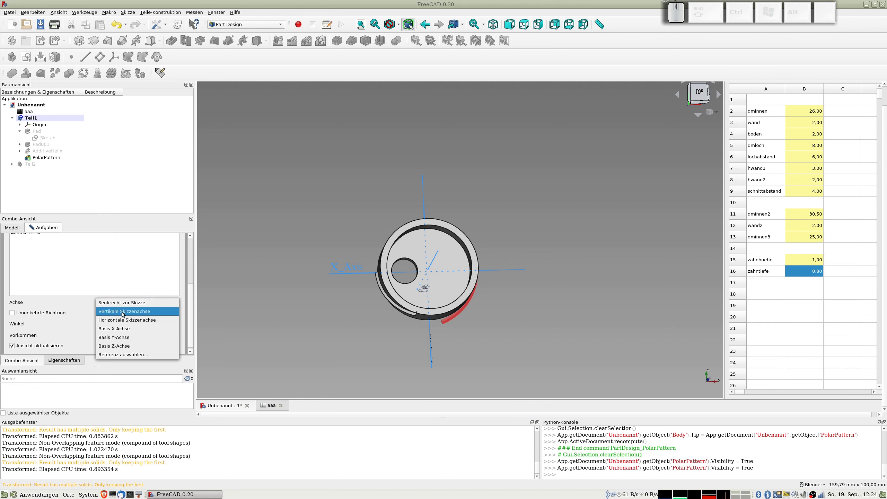
{"action": "left_click", "coordinate": [123, 311]}
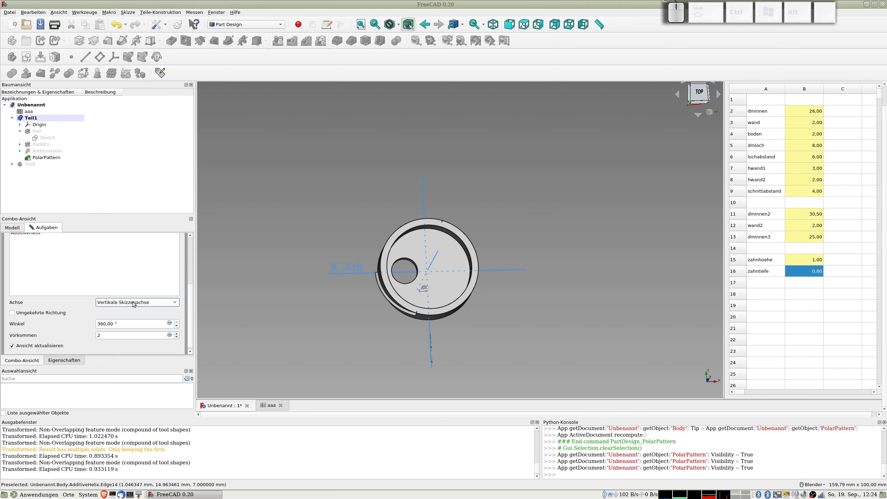
{"action": "middle_click_drag", "start_coordinate": [428, 246], "coordinate": [366, 298]}
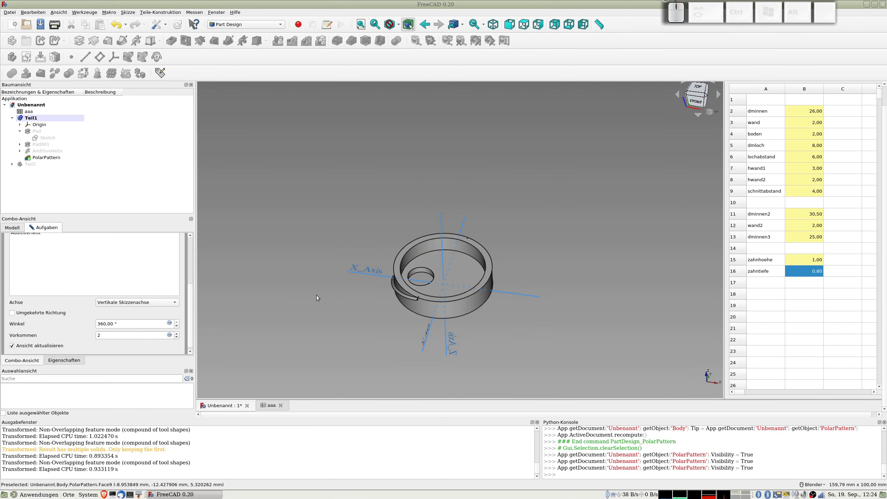
Step: Try Horizontale Skizzenachse and Basis X-Achse as the polar pattern axis, testing the reversed direction on the X axis
{"action": "left_click", "coordinate": [146, 303]}
{"action": "left_click", "coordinate": [139, 311]}
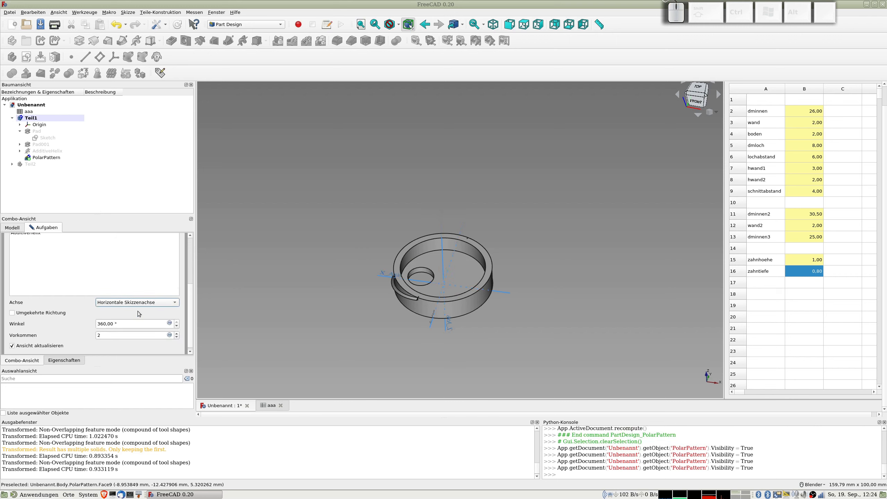
{"action": "left_click", "coordinate": [142, 302]}
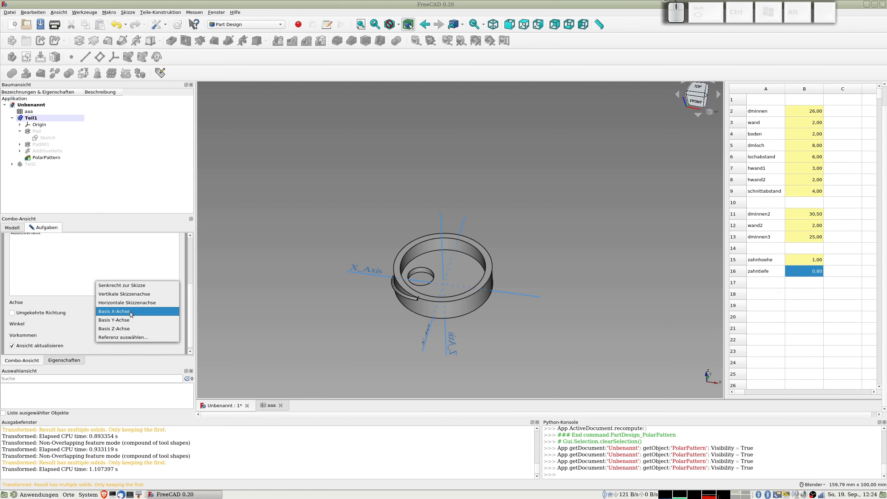
{"action": "left_click", "coordinate": [131, 311]}
{"action": "middle_click_drag", "start_coordinate": [493, 287], "coordinate": [375, 264]}
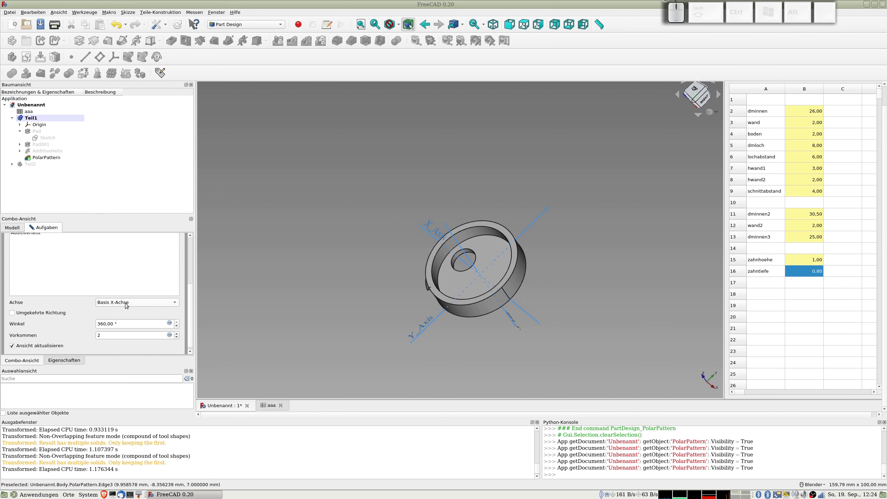
{"action": "left_click", "coordinate": [55, 313]}
{"action": "left_click", "coordinate": [55, 313]}
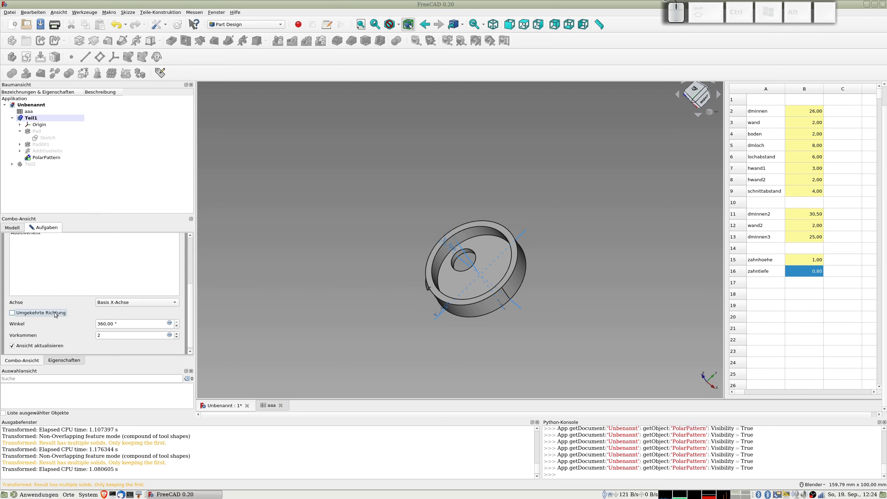
Step: Try Basis Y-Achse for the polar pattern, switch the axis back to Basis Z-Achse, and accept the pattern
{"action": "left_click", "coordinate": [140, 302]}
{"action": "left_click", "coordinate": [134, 311]}
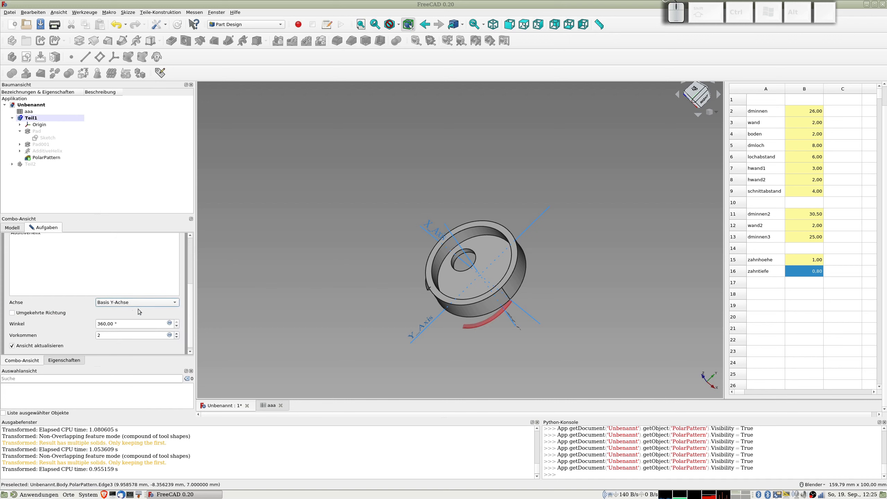
{"action": "left_click", "coordinate": [134, 303]}
{"action": "left_click", "coordinate": [133, 313]}
{"action": "middle_click_drag", "start_coordinate": [393, 334], "coordinate": [456, 354]}
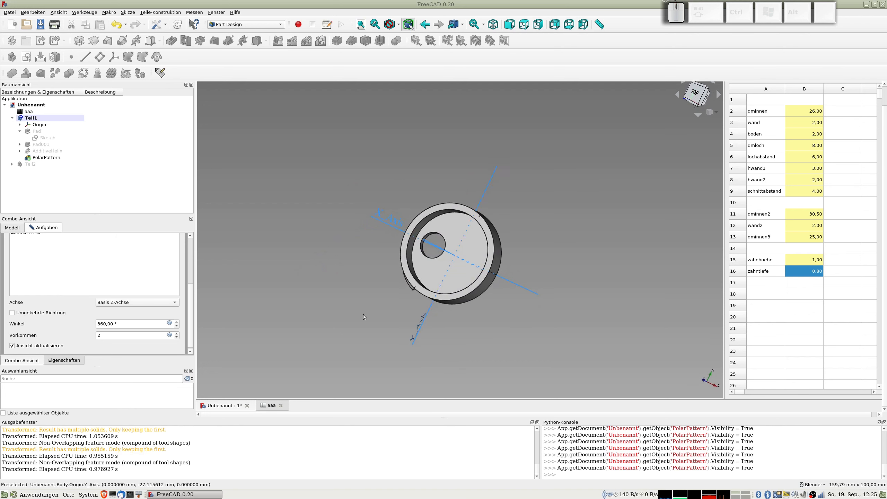
{"action": "left_click_drag", "start_coordinate": [189, 305], "coordinate": [197, 249]}
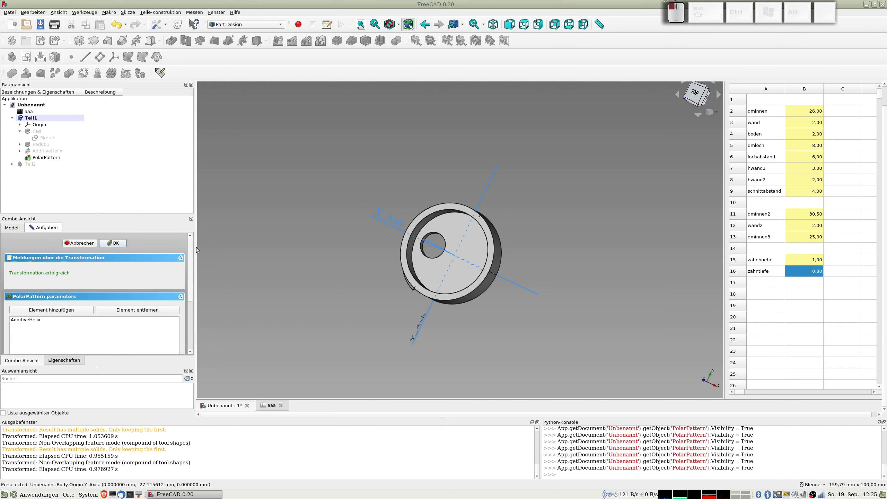
{"action": "left_click", "coordinate": [117, 245]}
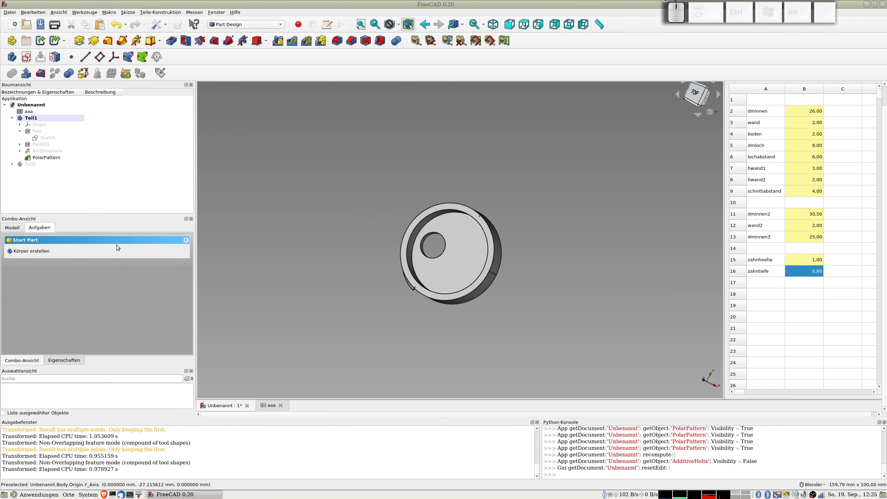
Step: Inspect the patterned teeth on Teil1 and undo the polar pattern
{"action": "middle_click_drag", "start_coordinate": [444, 276], "coordinate": [464, 229]}
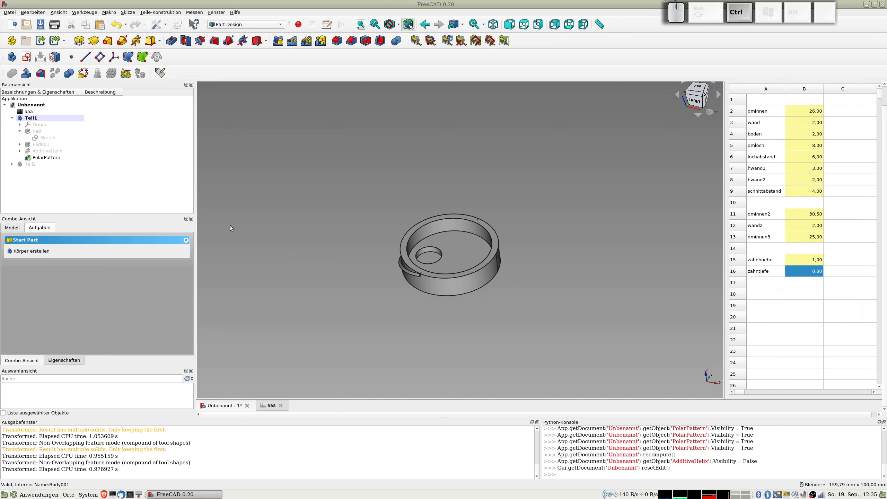
{"action": "key", "text": "ctrl+z"}
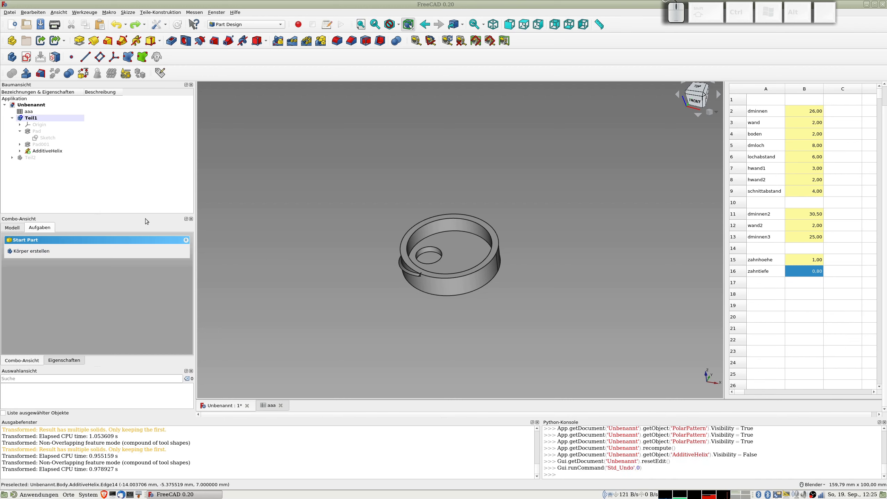
Step: In the AdditiveHelix profile sketch, draw a line about 6.3 mm long from the origin up along the vertical axis
{"action": "left_click", "coordinate": [48, 152]}
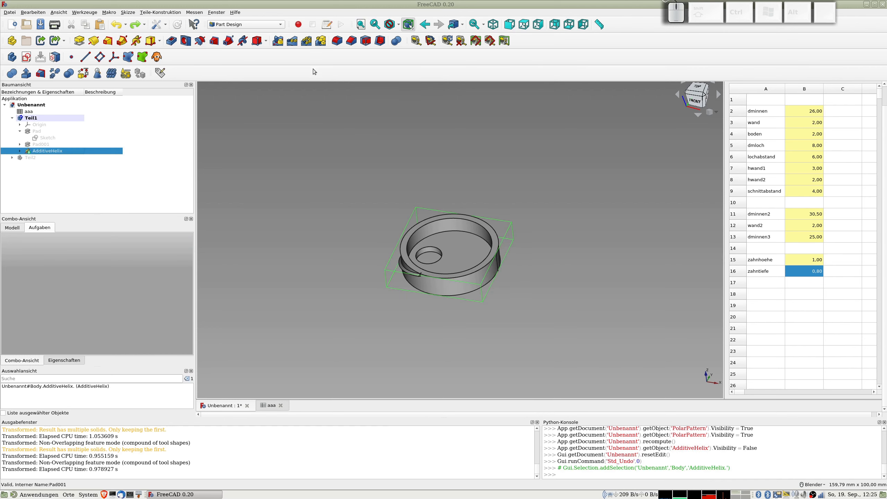
{"action": "left_click", "coordinate": [19, 151]}
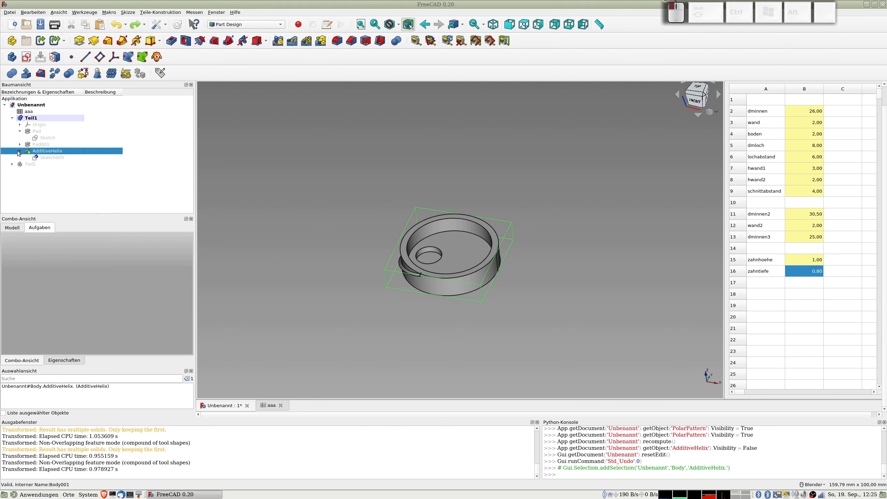
{"action": "double_click", "coordinate": [47, 158]}
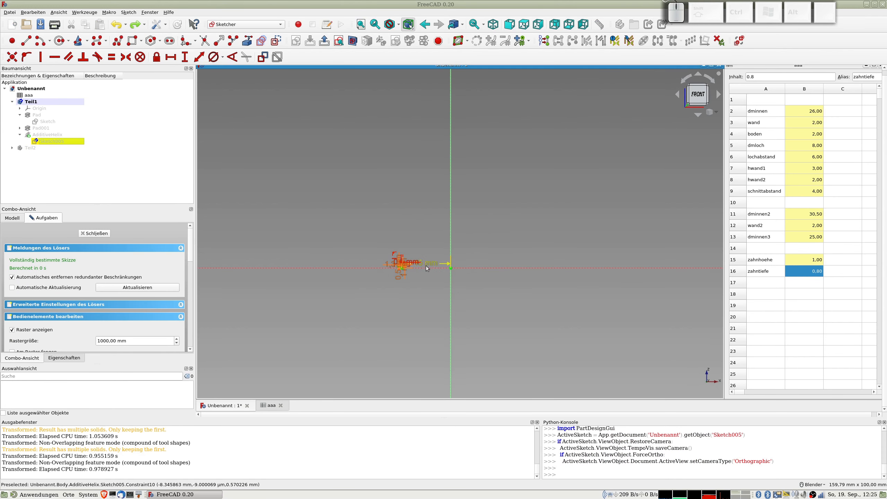
{"action": "scroll", "coordinate": [425, 265], "scroll_direction": "up", "scroll_amount": 3}
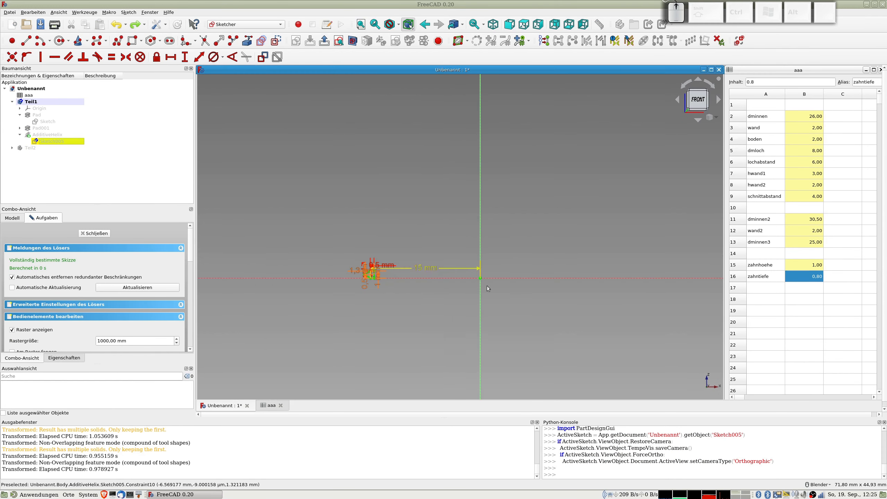
{"action": "left_click", "coordinate": [26, 41]}
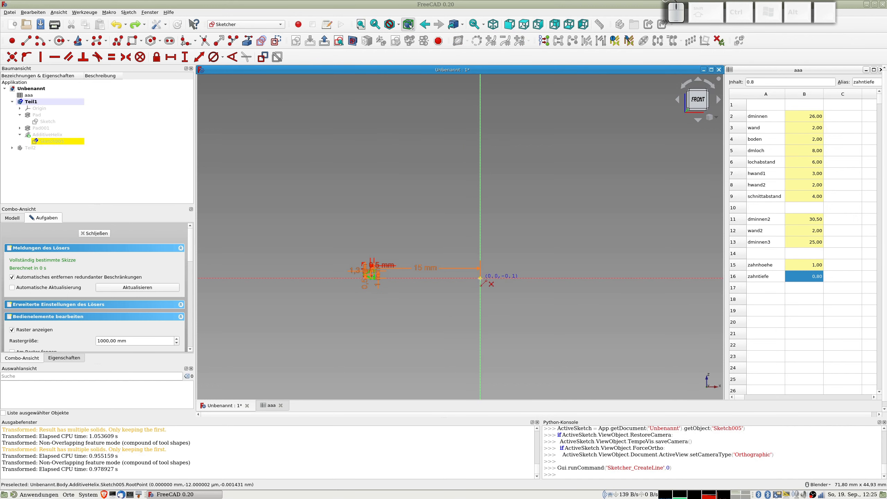
{"action": "left_click", "coordinate": [480, 277]}
{"action": "left_click", "coordinate": [481, 231]}
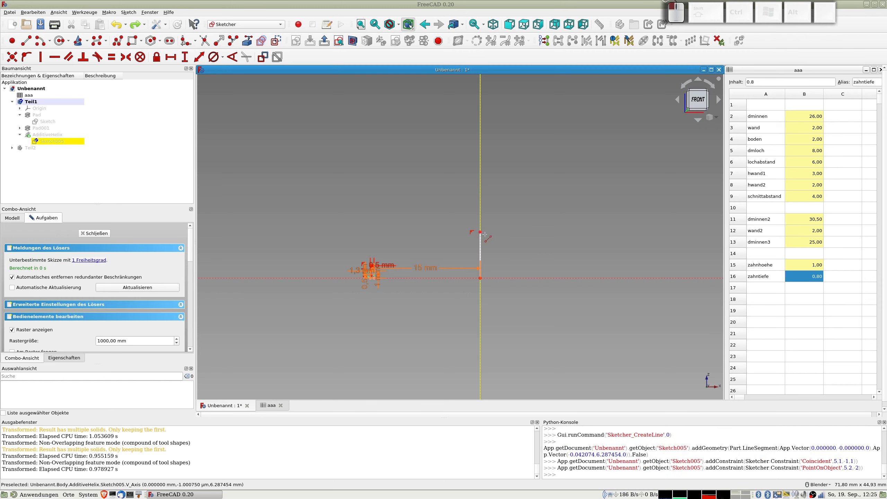
Step: Turn the new vertical line into construction geometry and close the sketch
{"action": "left_click", "coordinate": [480, 245]}
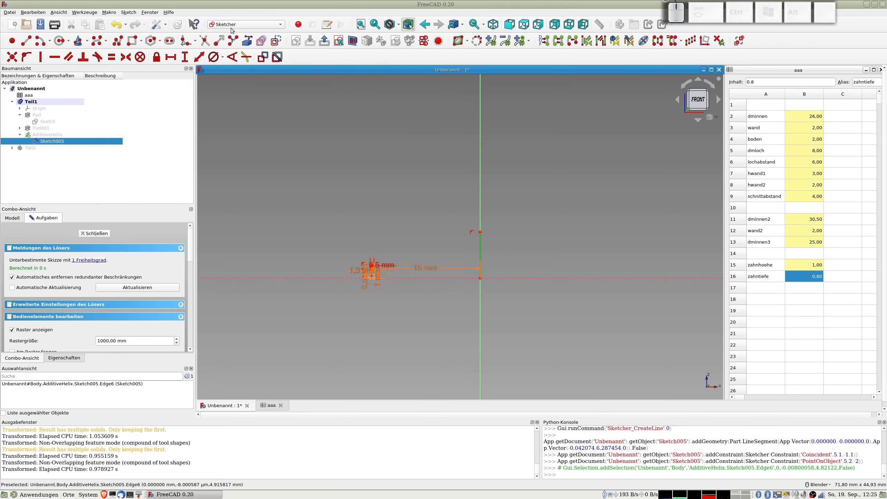
{"action": "left_click", "coordinate": [275, 41]}
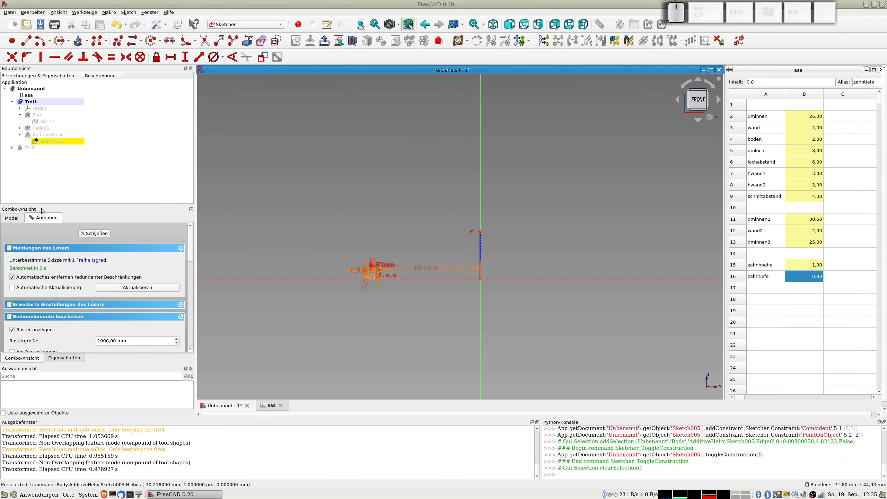
{"action": "left_click", "coordinate": [99, 237]}
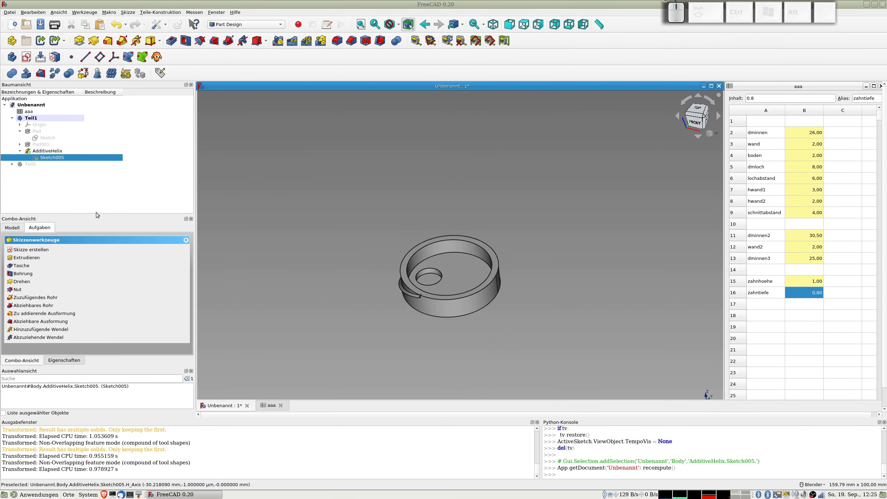
Step: Try a polar pattern of AdditiveHelix with Vertikale Skizzenachse as the axis and check it from the front and above
{"action": "left_click", "coordinate": [47, 152]}
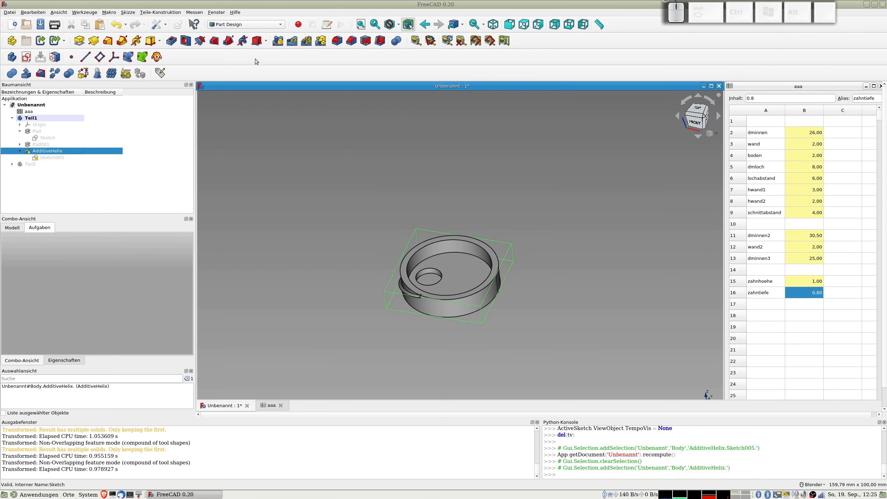
{"action": "left_click", "coordinate": [306, 41]}
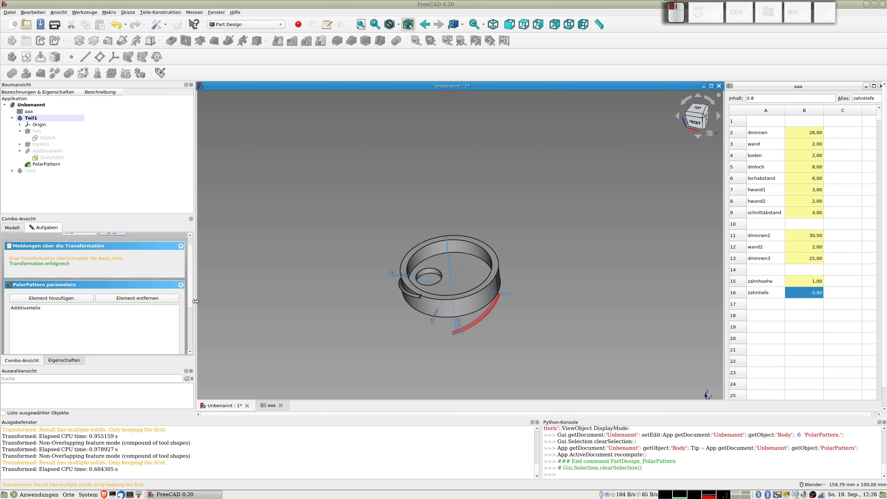
{"action": "scroll", "coordinate": [191, 292], "scroll_direction": "down", "scroll_amount": 5}
{"action": "middle_click_drag", "start_coordinate": [398, 317], "coordinate": [404, 269]}
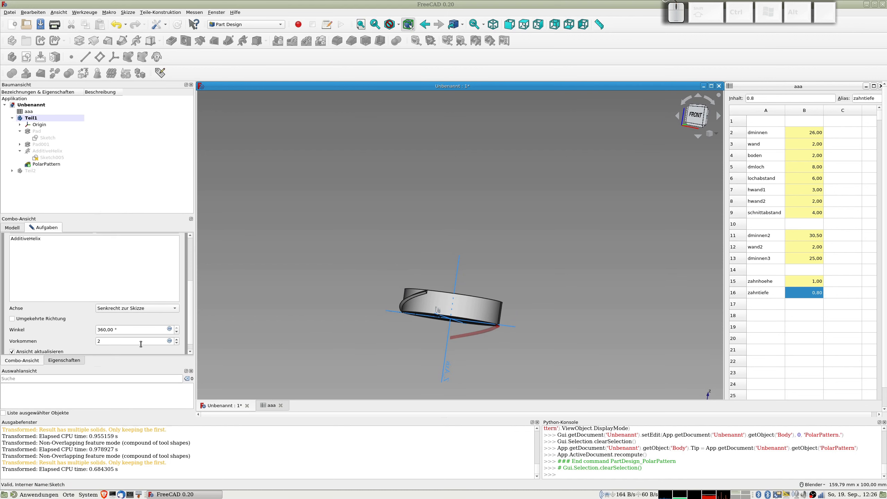
{"action": "left_click", "coordinate": [171, 307]}
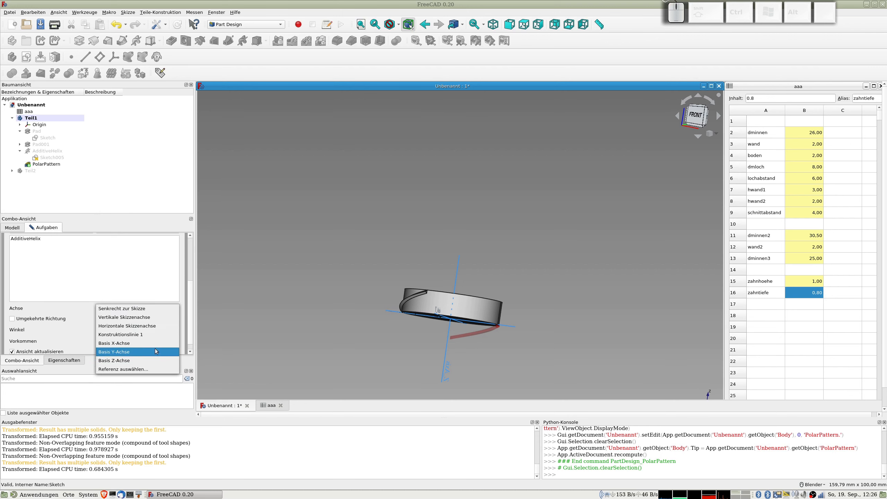
{"action": "left_click", "coordinate": [138, 318]}
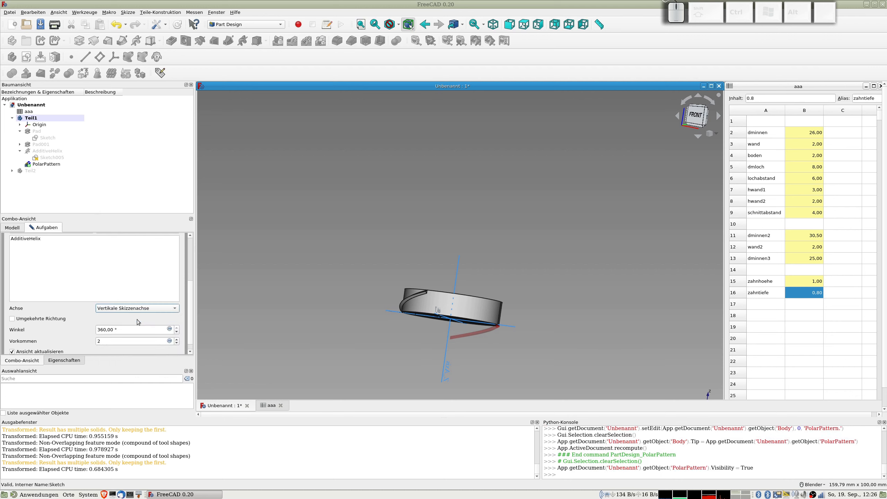
{"action": "middle_click_drag", "start_coordinate": [432, 303], "coordinate": [309, 368]}
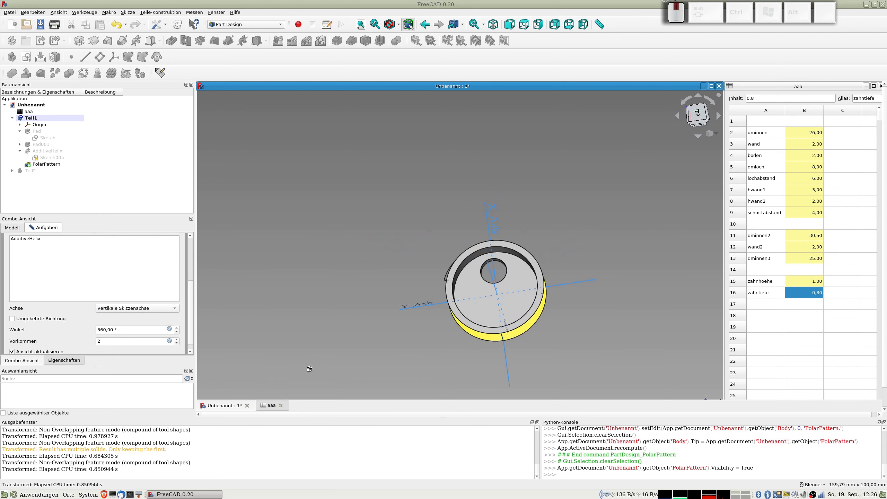
Step: Try Horizontale Skizzenachse as the polar pattern axis and check the preview
{"action": "left_click", "coordinate": [159, 308]}
{"action": "left_click", "coordinate": [137, 317]}
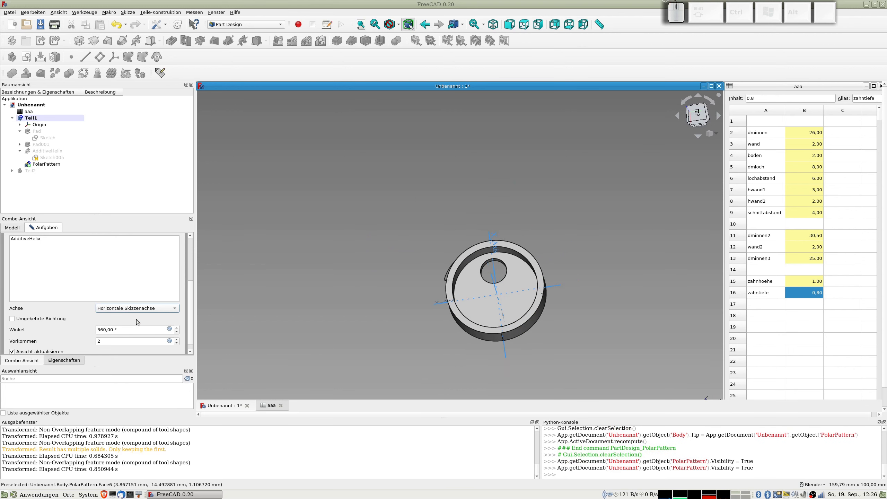
{"action": "middle_click_drag", "start_coordinate": [600, 293], "coordinate": [428, 325]}
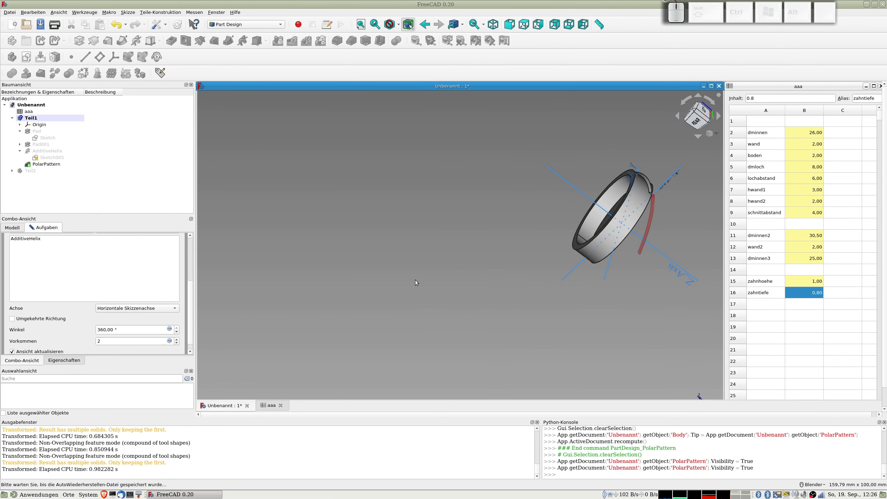
Step: Try Konstruktionslinie 1 as the polar pattern axis and examine the tooth preview from several angles
{"action": "left_click", "coordinate": [136, 308]}
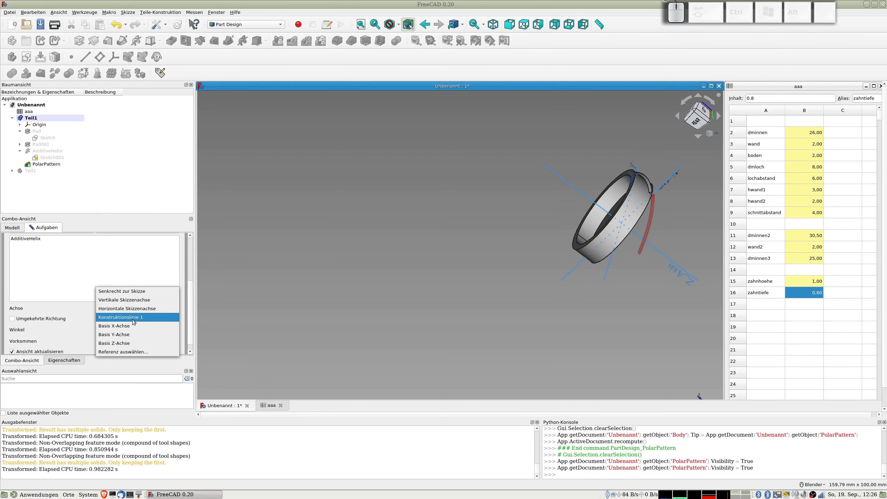
{"action": "left_click", "coordinate": [132, 319]}
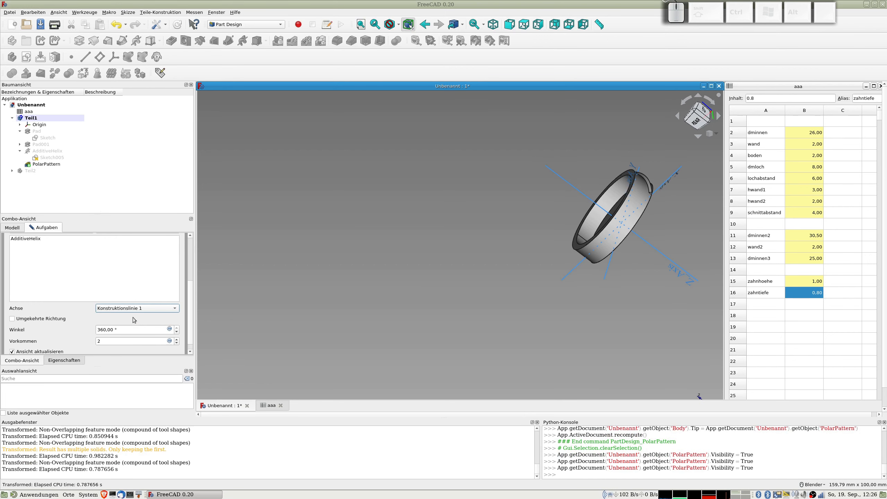
{"action": "middle_click_drag", "start_coordinate": [464, 284], "coordinate": [576, 279]}
{"action": "middle_click_drag", "start_coordinate": [283, 269], "coordinate": [433, 297], "text": "shift"}
{"action": "mouse_move", "coordinate": [411, 314]}
{"action": "middle_mouse_down"}
{"action": "mouse_move", "coordinate": [415, 296]}
{"action": "mouse_move", "coordinate": [413, 307]}
{"action": "middle_mouse_up"}
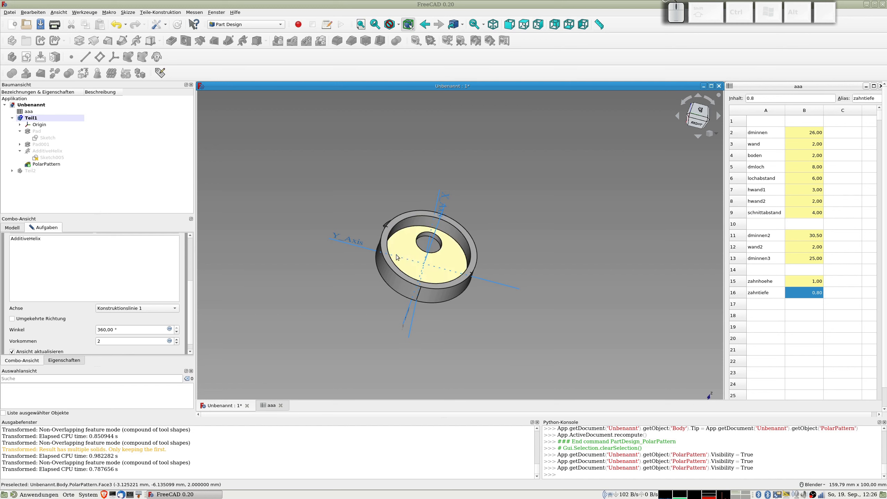
{"action": "middle_click_drag", "start_coordinate": [371, 254], "coordinate": [358, 274]}
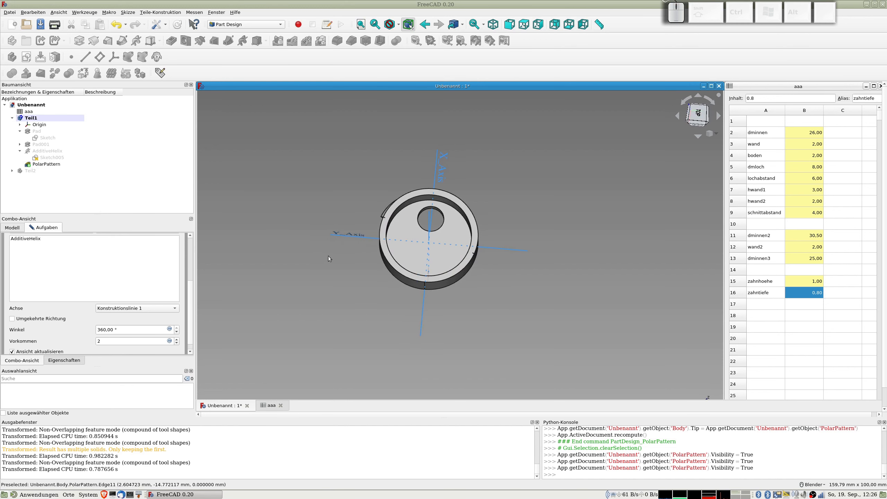
Step: Try Basis X-Achse as the polar pattern axis and examine the tooth's placement relative to the Z axis
{"action": "left_click", "coordinate": [146, 309]}
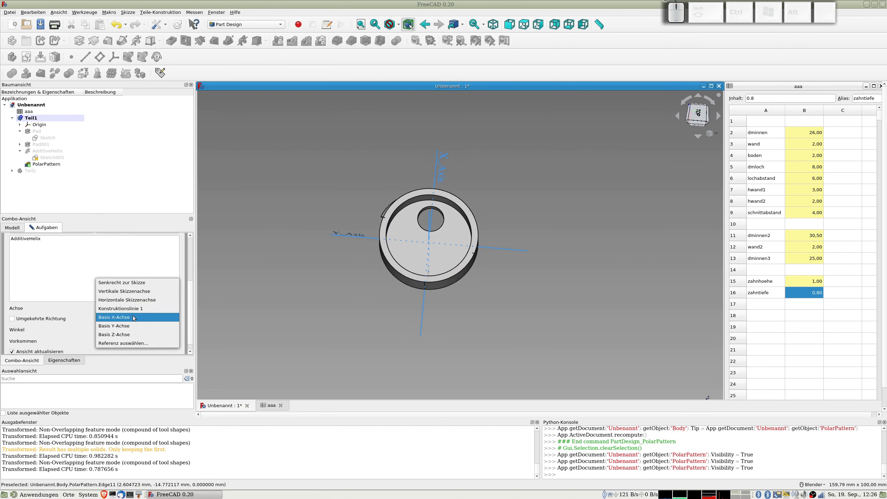
{"action": "left_click", "coordinate": [134, 317]}
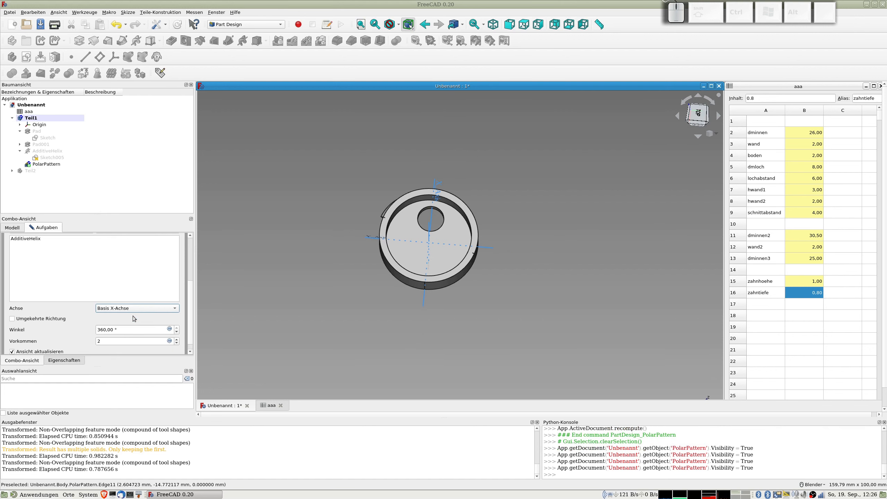
{"action": "middle_click_drag", "start_coordinate": [303, 311], "coordinate": [413, 303]}
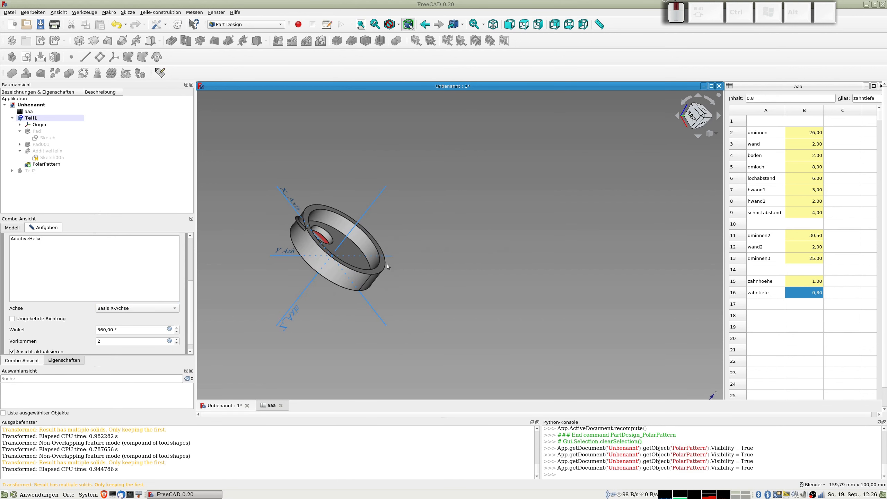
{"action": "left_click", "coordinate": [374, 201]}
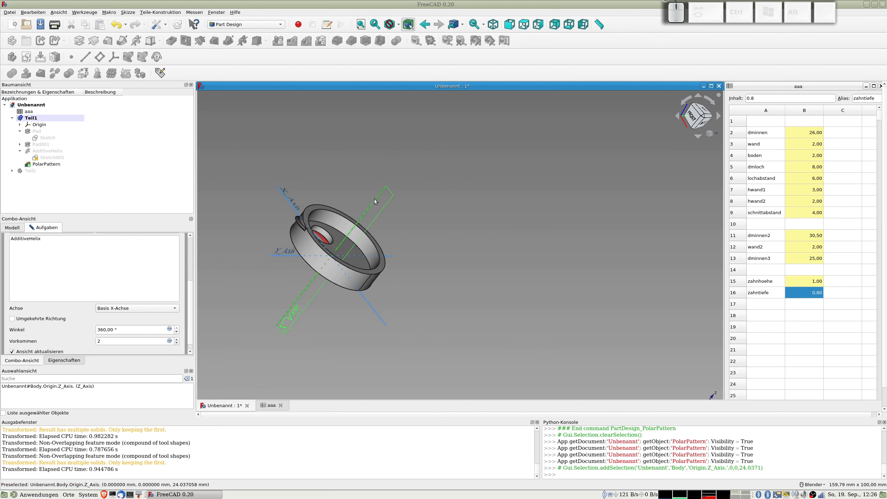
{"action": "middle_click_drag", "start_coordinate": [370, 228], "coordinate": [437, 238]}
{"action": "middle_click_drag", "start_coordinate": [213, 225], "coordinate": [469, 269], "text": "shift"}
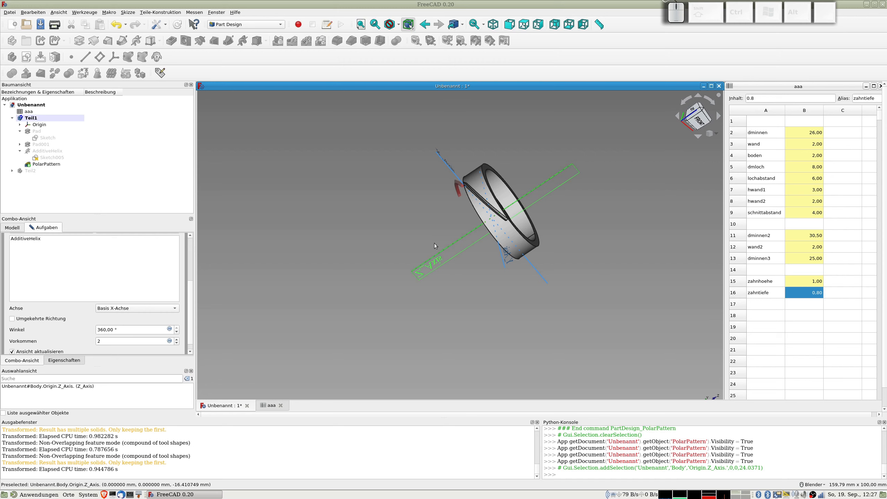
Step: Test the reversed direction of the pattern about Basis X-Achse, switch it off again, and cancel the polar pattern
{"action": "scroll", "coordinate": [190, 299], "scroll_direction": "down", "scroll_amount": 2}
{"action": "left_click", "coordinate": [25, 310]}
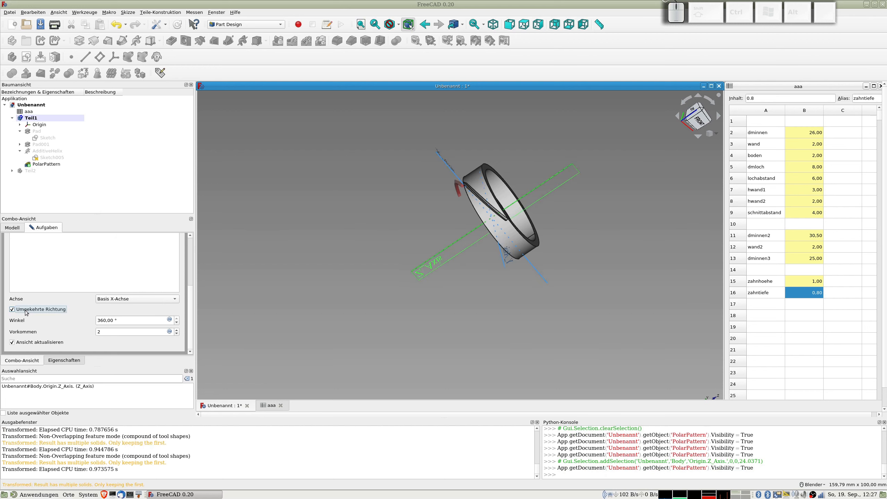
{"action": "left_click", "coordinate": [25, 310]}
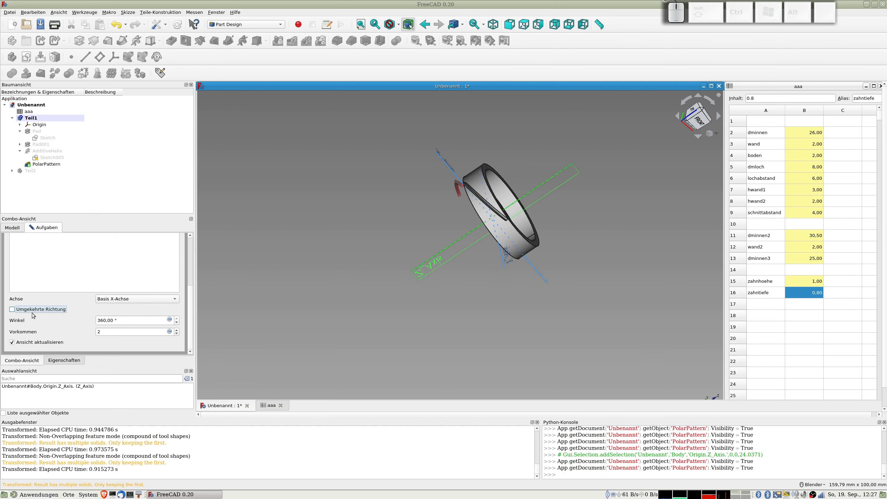
{"action": "key", "text": "super+r"}
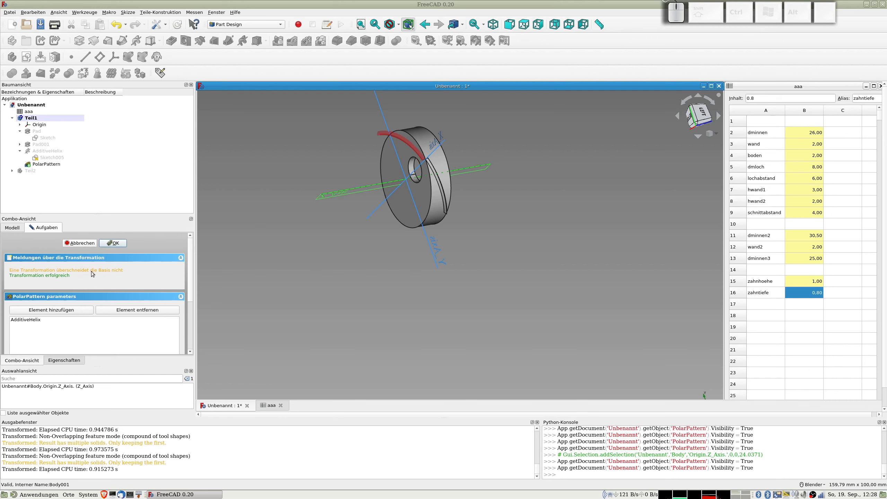
{"action": "left_click", "coordinate": [84, 244]}
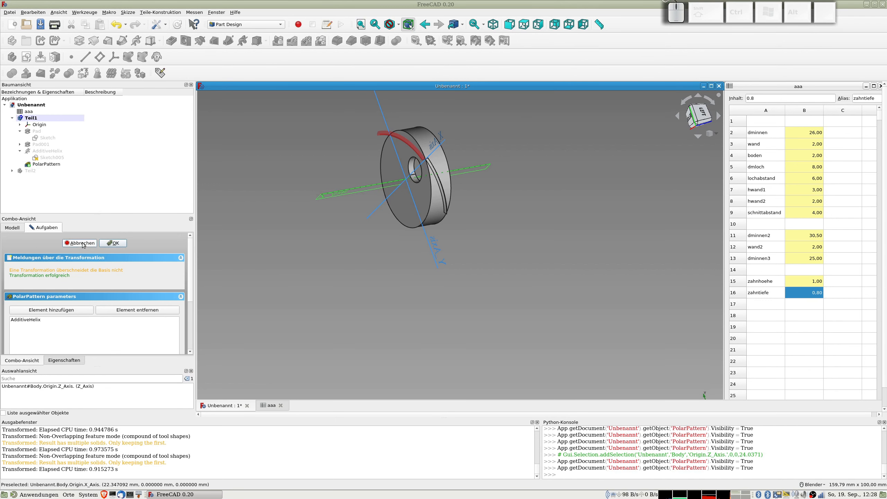
Step: Examine the single helical tooth on Teil1's outer wall from several angles
{"action": "mouse_move", "coordinate": [375, 200]}
{"action": "middle_mouse_down"}
{"action": "mouse_move", "coordinate": [372, 217]}
{"action": "mouse_move", "coordinate": [285, 241]}
{"action": "mouse_move", "coordinate": [325, 229]}
{"action": "mouse_move", "coordinate": [382, 188]}
{"action": "middle_mouse_up"}
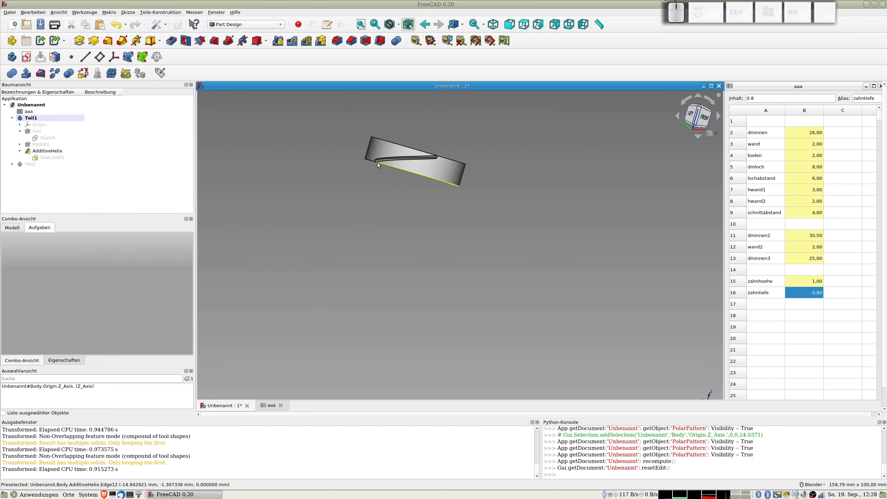
{"action": "middle_click_drag", "start_coordinate": [368, 202], "coordinate": [378, 224]}
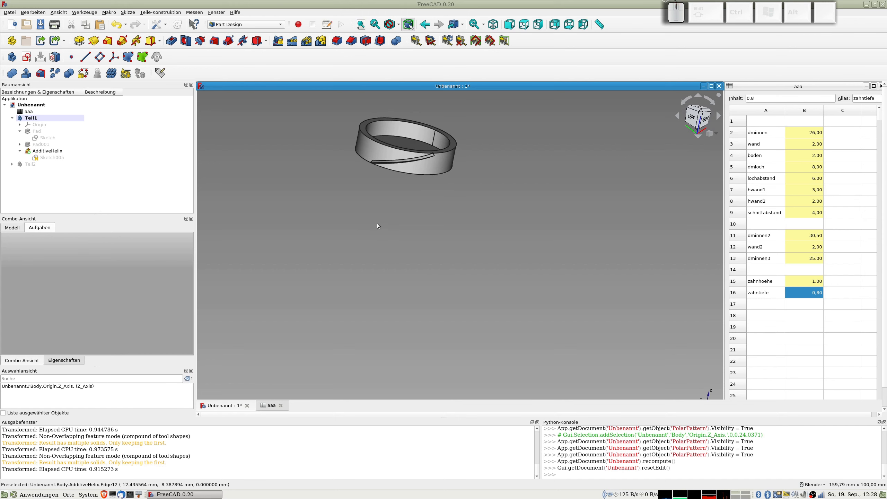
{"action": "middle_click_drag", "start_coordinate": [494, 224], "coordinate": [375, 189]}
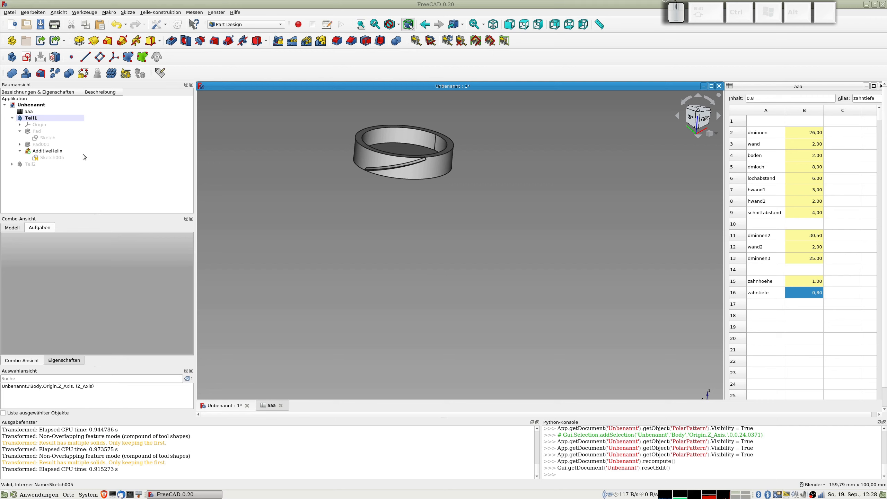
{"action": "key", "text": "super"}
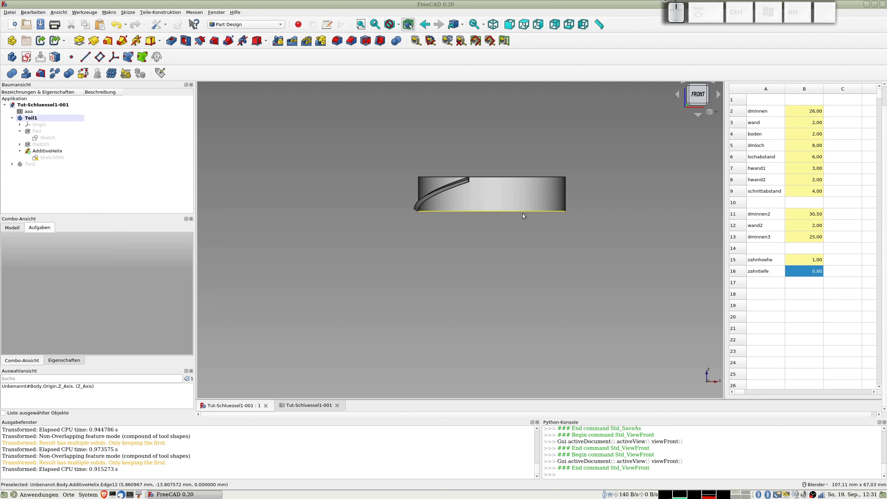
{"action": "middle_click_drag", "start_coordinate": [525, 216], "coordinate": [530, 266]}
{"action": "middle_click_drag", "start_coordinate": [492, 180], "coordinate": [438, 293], "text": "shift"}
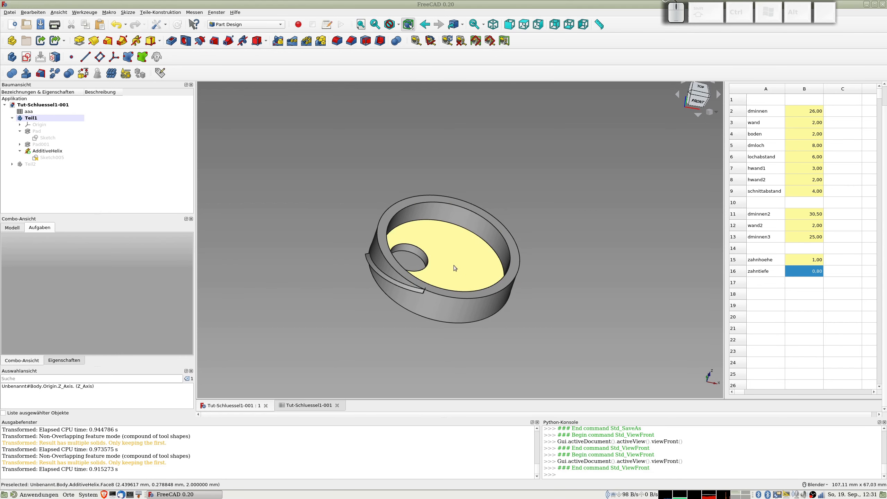
Step: In the tooth sketch, draw a closed five-sided pointed profile about 2 mm long and 0.8 mm high, across the vertical axis from the existing tooth
{"action": "double_click", "coordinate": [45, 158]}
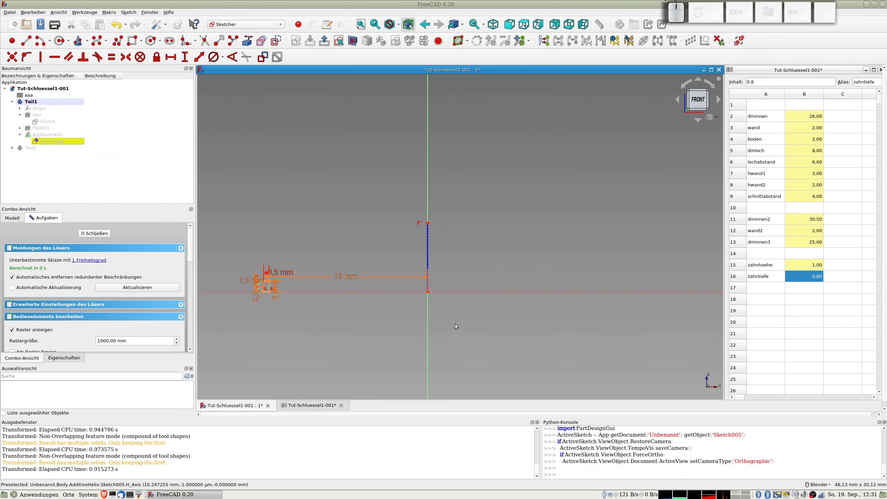
{"action": "mouse_move", "coordinate": [292, 289]}
{"action": "middle_mouse_down", "text": "shift"}
{"action": "mouse_move", "coordinate": [319, 251]}
{"action": "mouse_move", "coordinate": [394, 224]}
{"action": "mouse_move", "coordinate": [348, 242]}
{"action": "middle_mouse_up", "text": "shift"}
{"action": "scroll", "coordinate": [349, 231], "scroll_direction": "up", "scroll_amount": 2}
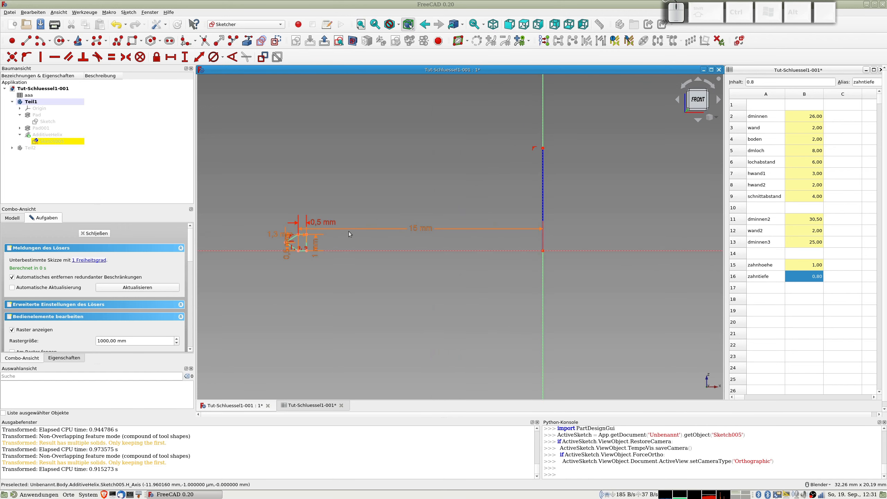
{"action": "left_click", "coordinate": [118, 41]}
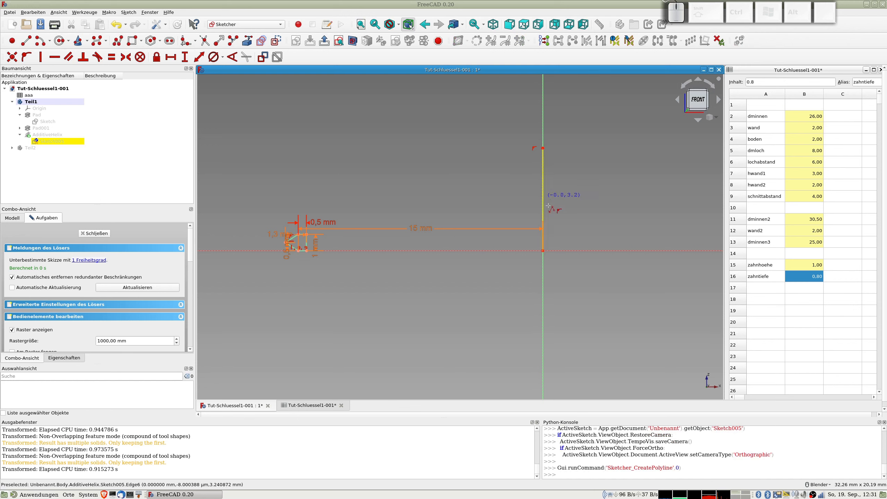
{"action": "left_click", "coordinate": [564, 250]}
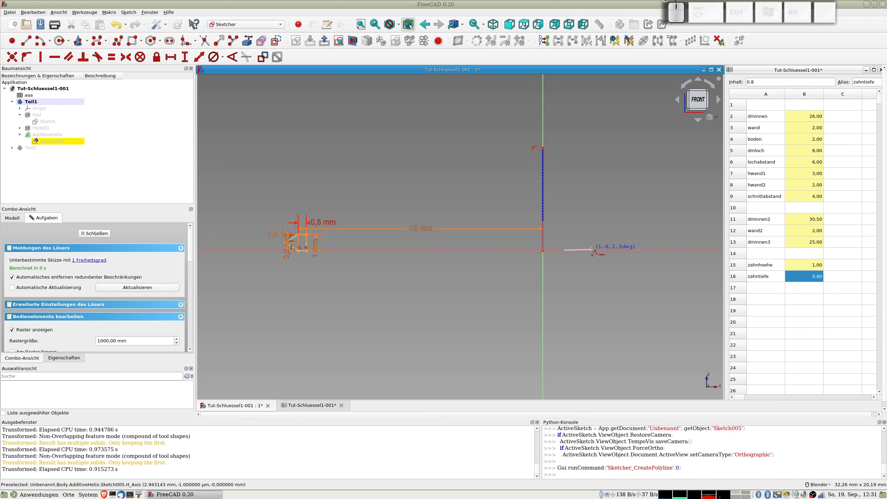
{"action": "left_click", "coordinate": [588, 250]}
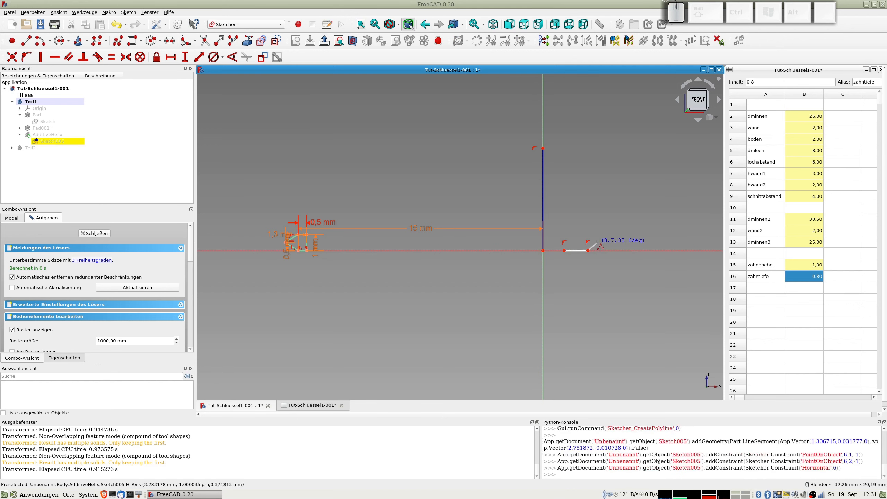
{"action": "left_click", "coordinate": [589, 236]}
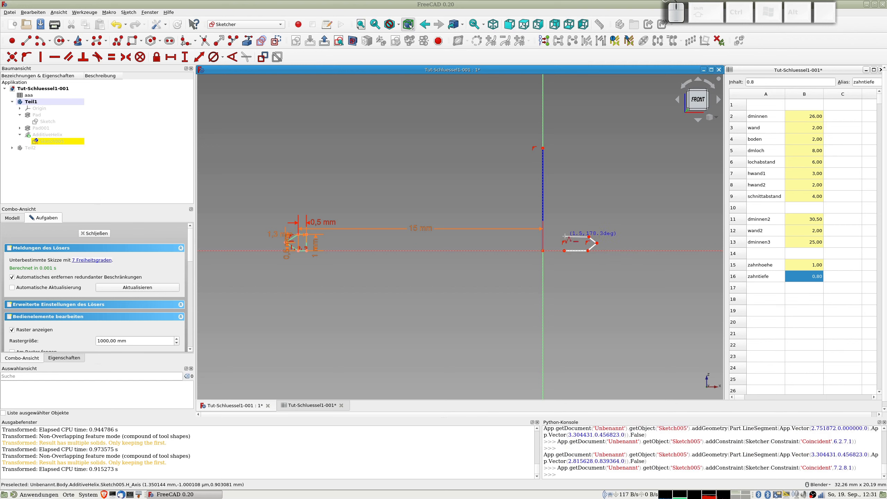
{"action": "left_click", "coordinate": [565, 236]}
{"action": "left_click", "coordinate": [565, 250]}
{"action": "right_click", "coordinate": [576, 256]}
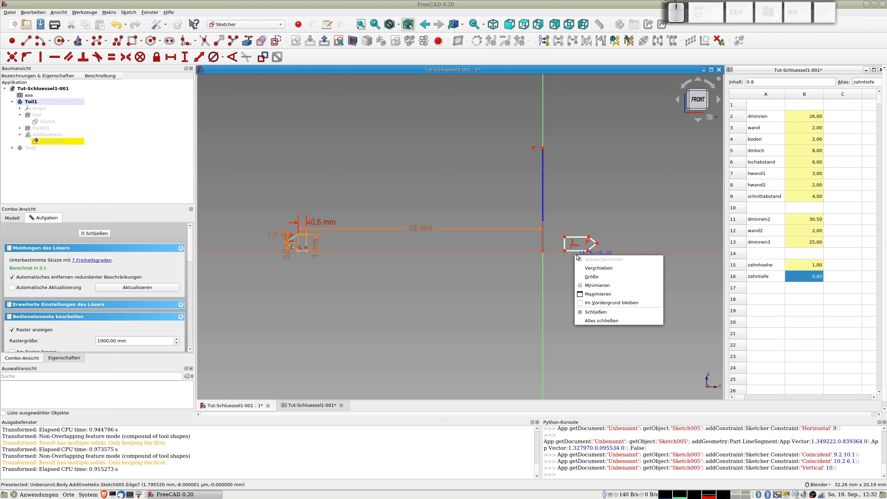
{"action": "right_click", "coordinate": [497, 232]}
{"action": "scroll", "coordinate": [554, 265], "scroll_direction": "up", "scroll_amount": 6}
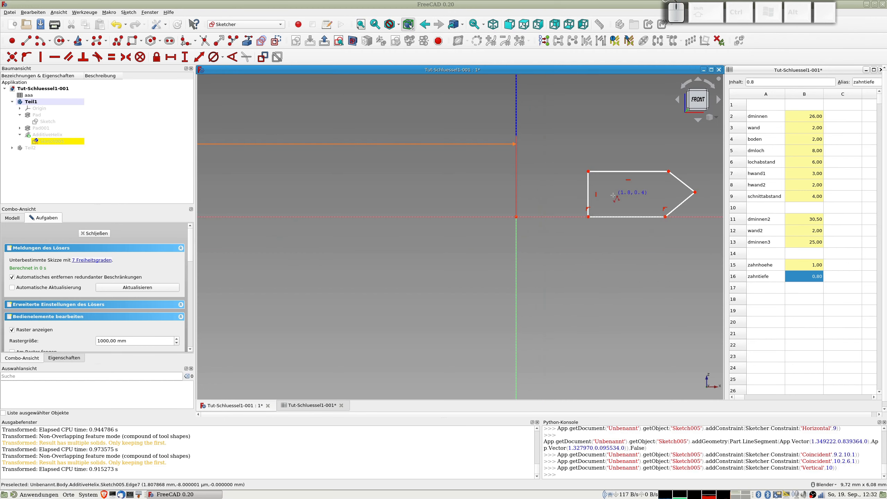
Step: Constrain the upper and lower corners beside the new profile's tip to be vertically aligned
{"action": "scroll", "coordinate": [590, 240], "scroll_direction": "down", "scroll_amount": 2}
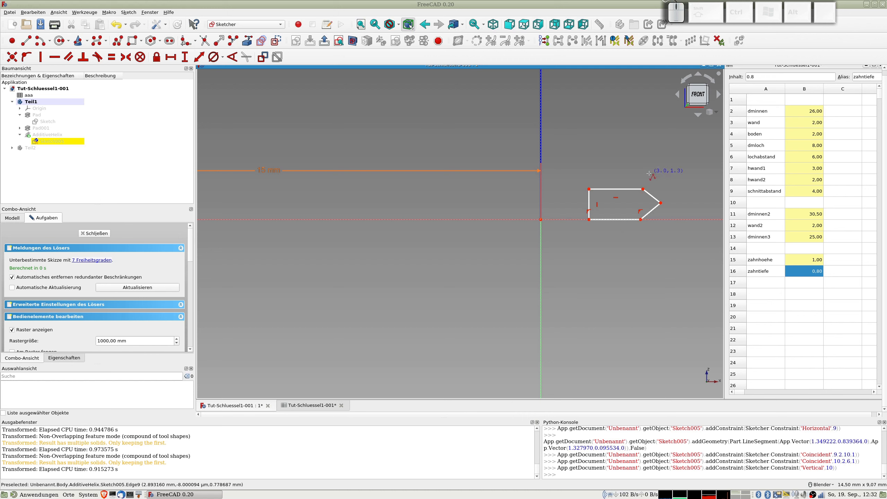
{"action": "left_click", "coordinate": [644, 190]}
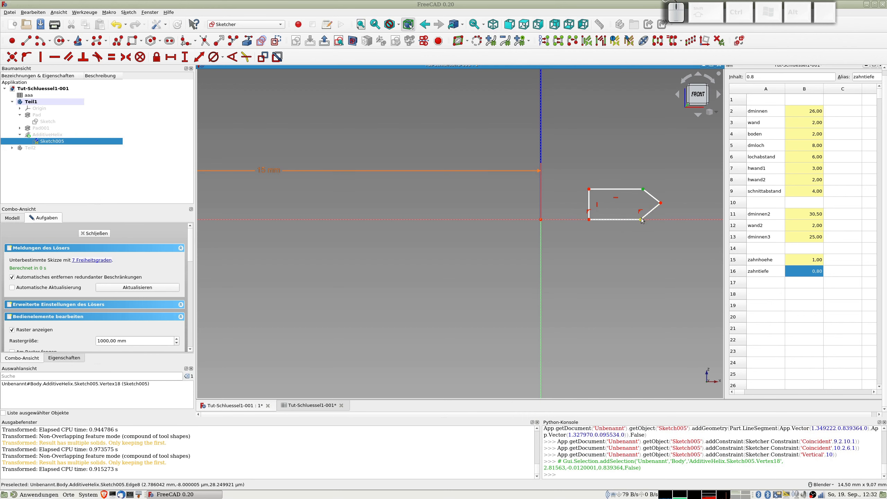
{"action": "left_click", "coordinate": [641, 219]}
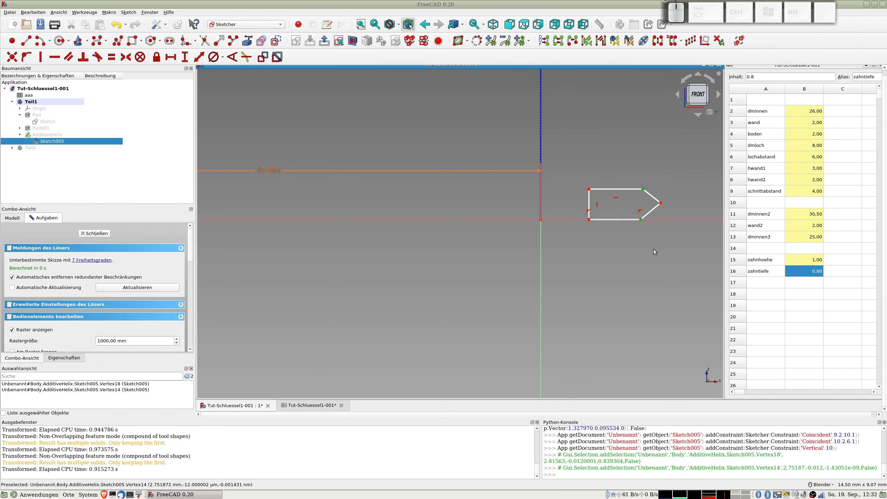
{"action": "key", "text": "v"}
{"action": "scroll", "coordinate": [579, 210], "scroll_direction": "down", "scroll_amount": 2}
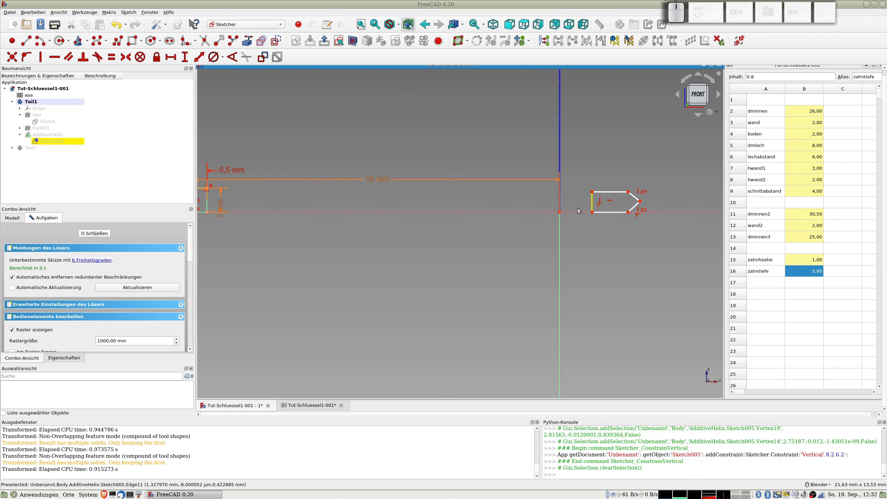
Step: Move the new profile outward from the vertical axis, its tip to about 18.5 mm and its inner edge to about 11 mm
{"action": "scroll", "coordinate": [519, 210], "scroll_direction": "down", "scroll_amount": 2}
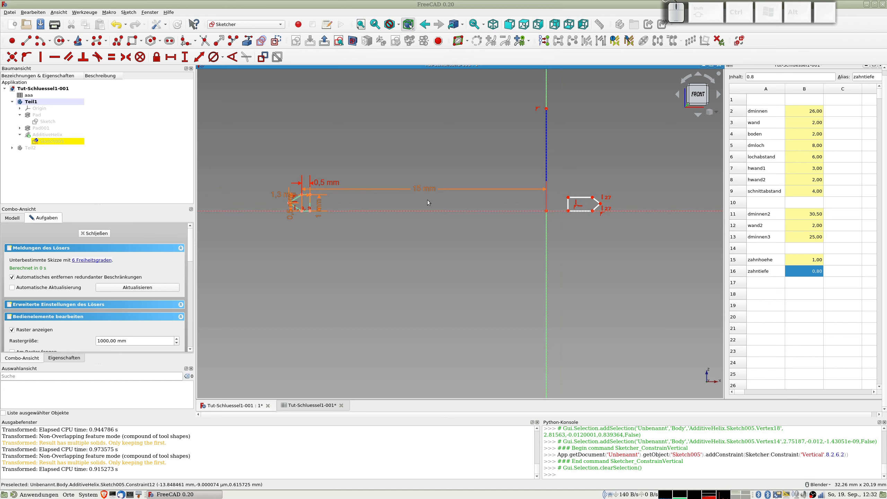
{"action": "left_click", "coordinate": [567, 199]}
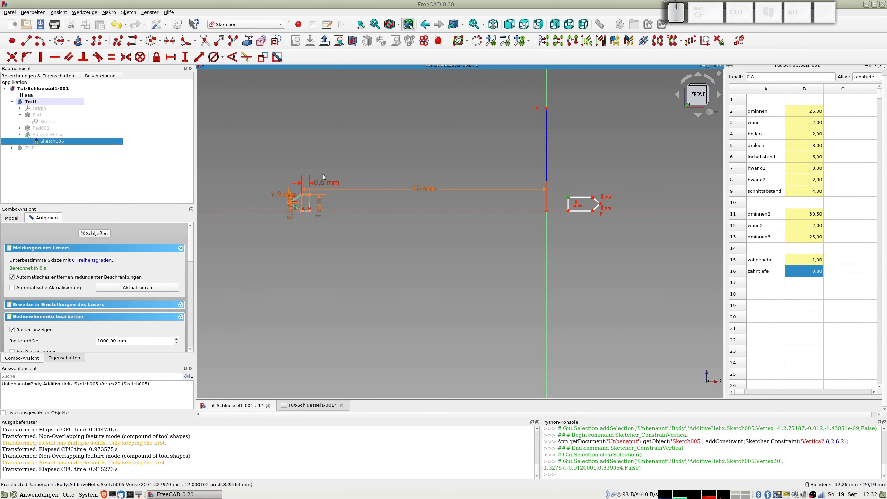
{"action": "left_click", "coordinate": [309, 194]}
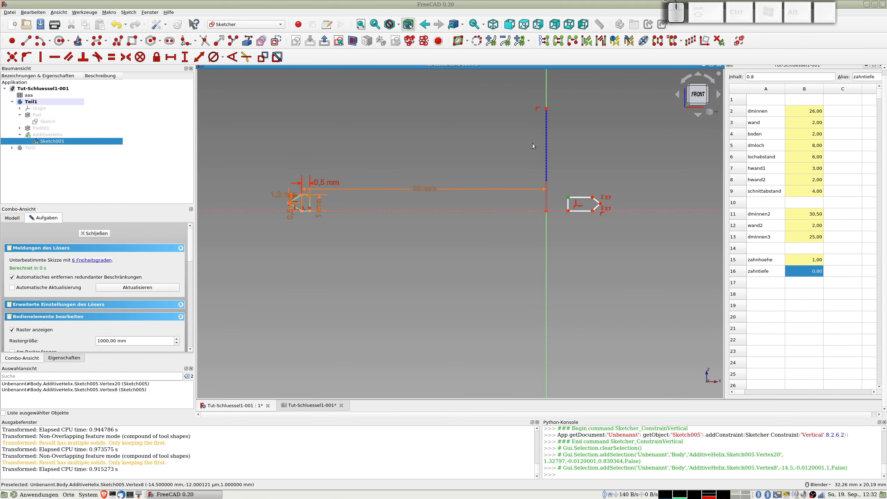
{"action": "scroll", "coordinate": [602, 146], "scroll_direction": "down", "scroll_amount": 4}
{"action": "middle_click_drag", "start_coordinate": [613, 171], "coordinate": [427, 169], "text": "shift"}
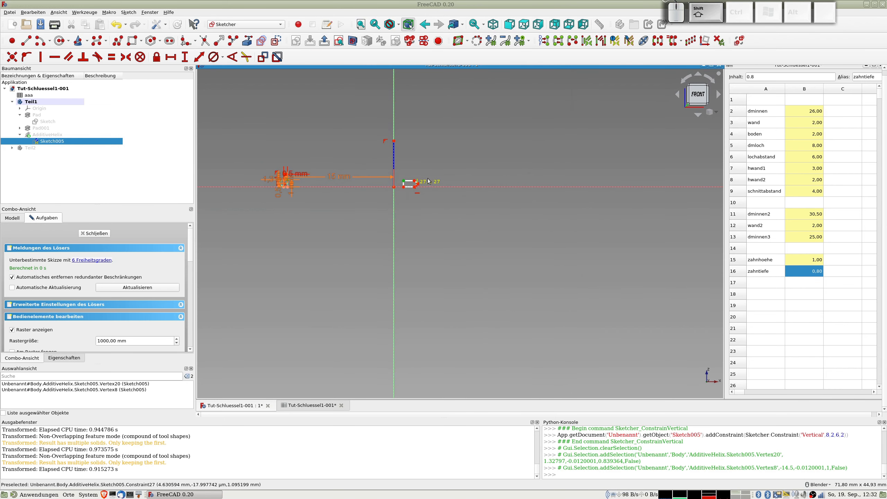
{"action": "scroll", "coordinate": [427, 169], "scroll_direction": "up", "scroll_amount": 3}
{"action": "left_click", "coordinate": [461, 169]}
{"action": "mouse_move", "coordinate": [447, 175]}
{"action": "left_mouse_down"}
{"action": "mouse_move", "coordinate": [387, 218]}
{"action": "mouse_move", "coordinate": [451, 187]}
{"action": "mouse_move", "coordinate": [397, 183]}
{"action": "mouse_move", "coordinate": [583, 186]}
{"action": "left_mouse_up"}
{"action": "left_click", "coordinate": [440, 162]}
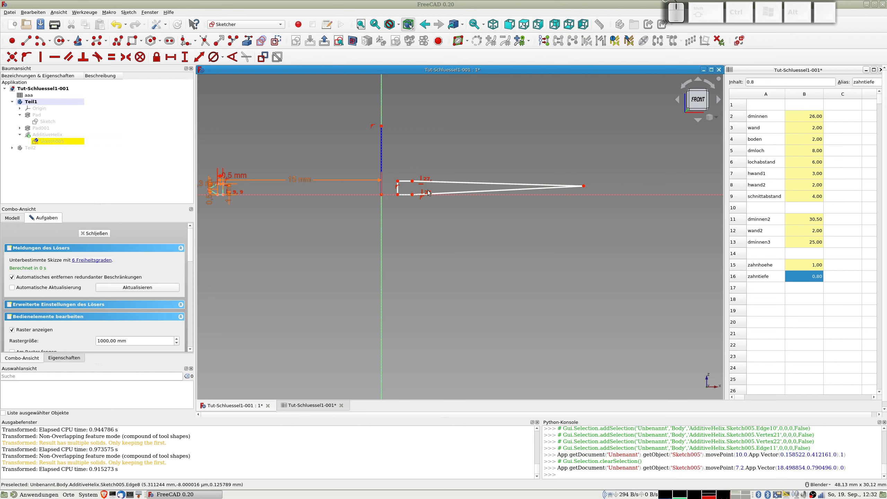
{"action": "left_click_drag", "start_coordinate": [418, 187], "coordinate": [532, 181]}
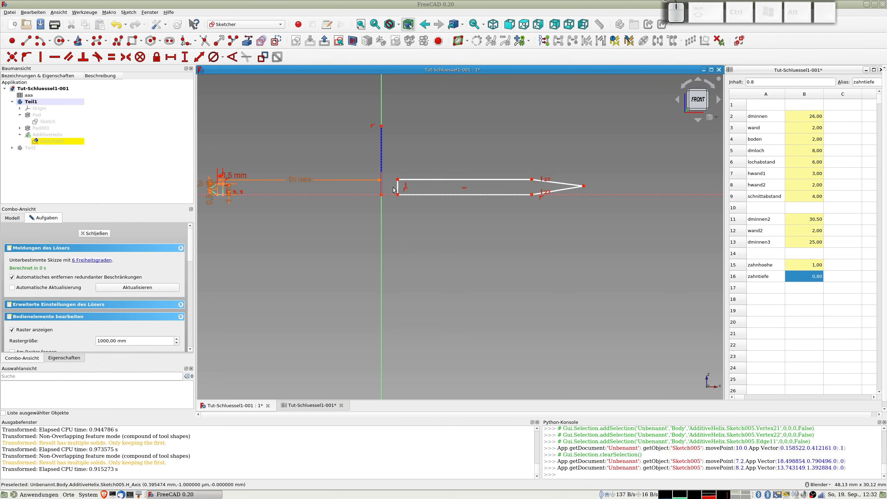
{"action": "left_click_drag", "start_coordinate": [398, 187], "coordinate": [501, 187]}
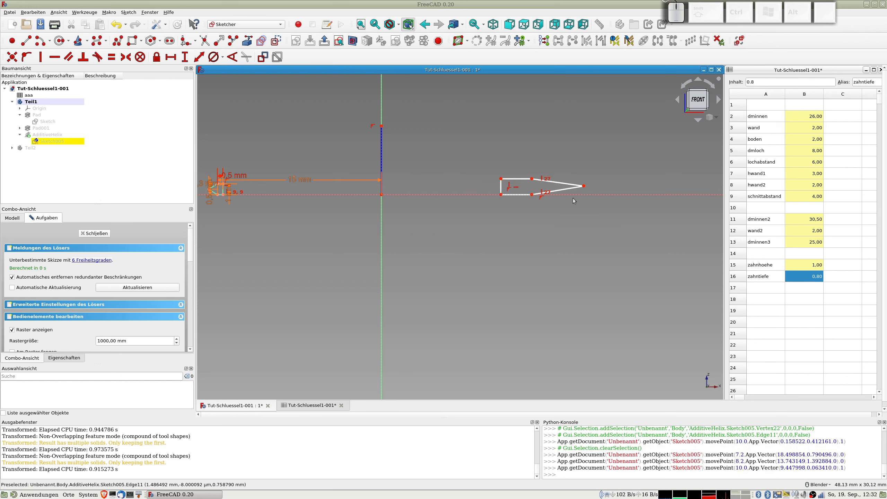
Step: Make the new profile's tip and lower outer corner symmetric to the original tooth's matching points about the vertical axis
{"action": "left_click", "coordinate": [209, 191]}
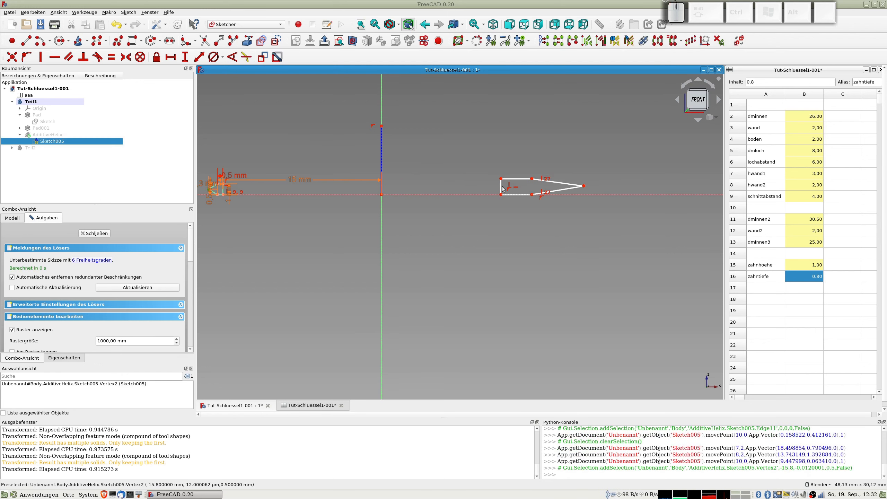
{"action": "left_click", "coordinate": [583, 185]}
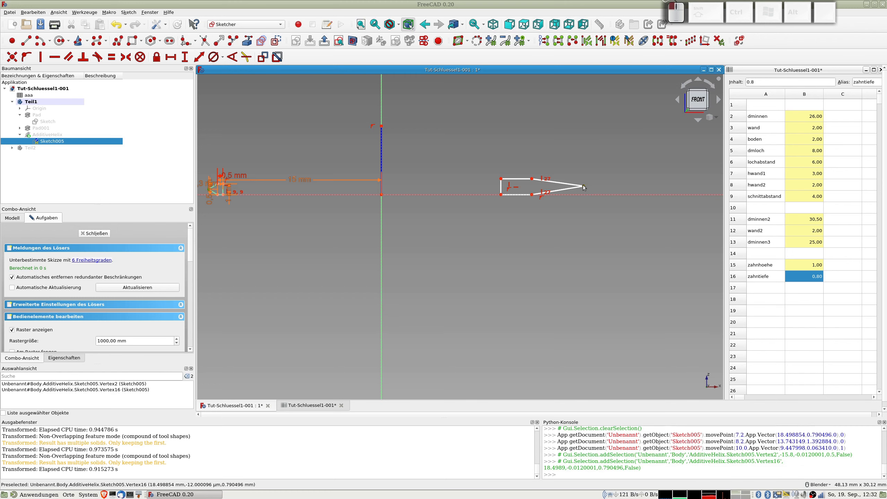
{"action": "left_click", "coordinate": [381, 231]}
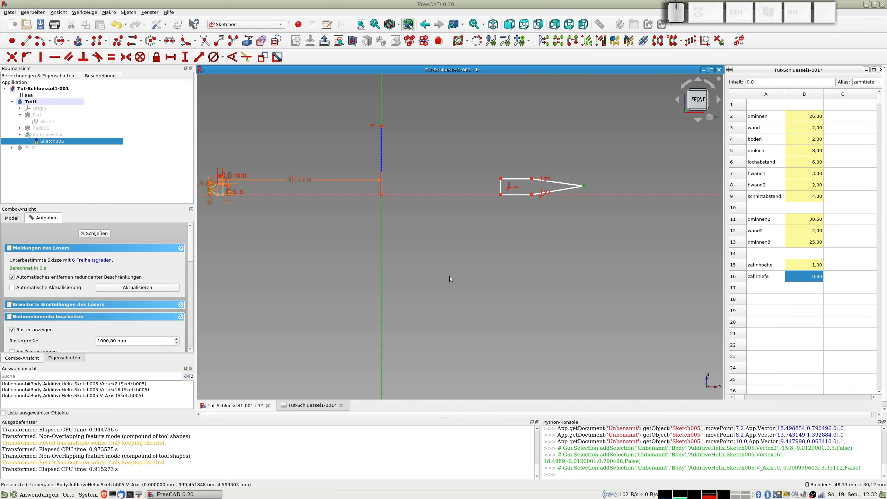
{"action": "key", "text": "s"}
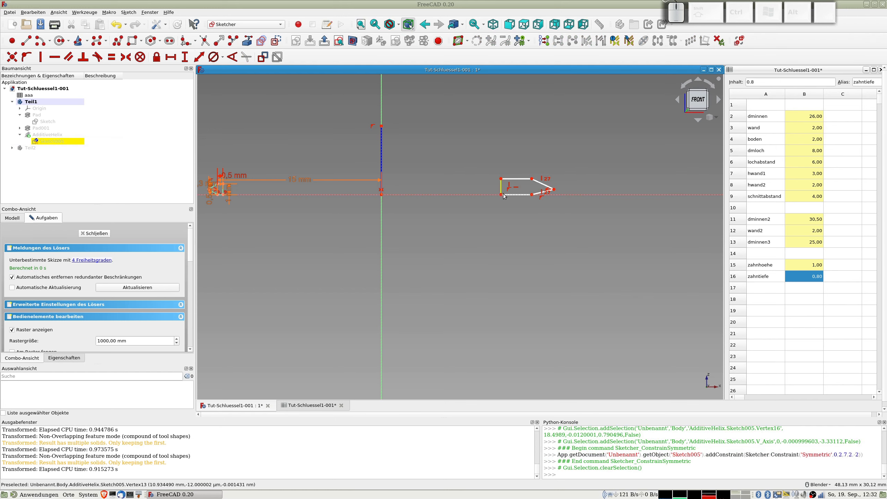
{"action": "left_click", "coordinate": [532, 195]}
{"action": "left_click", "coordinate": [218, 195]}
{"action": "left_click", "coordinate": [380, 252]}
{"action": "key", "text": "s"}
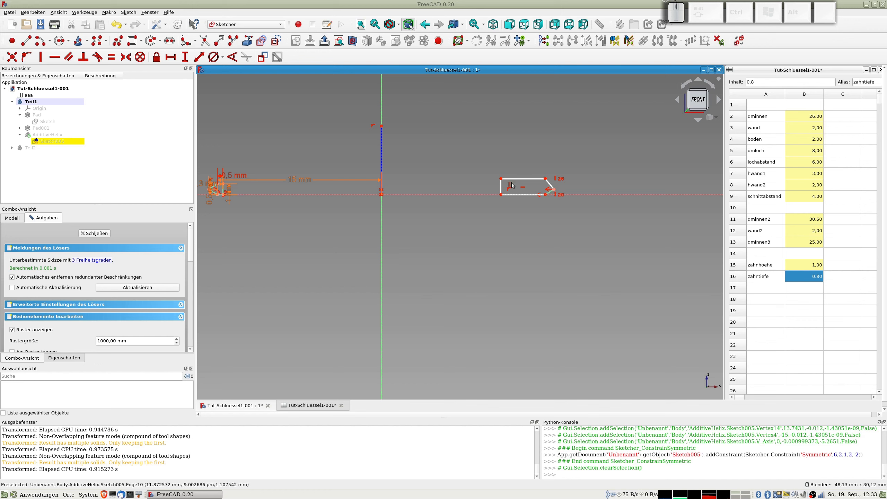
Step: Make the new profile's upper outer and upper inner corners symmetric to the original tooth's matching points about the vertical axis
{"action": "left_click", "coordinate": [545, 178]}
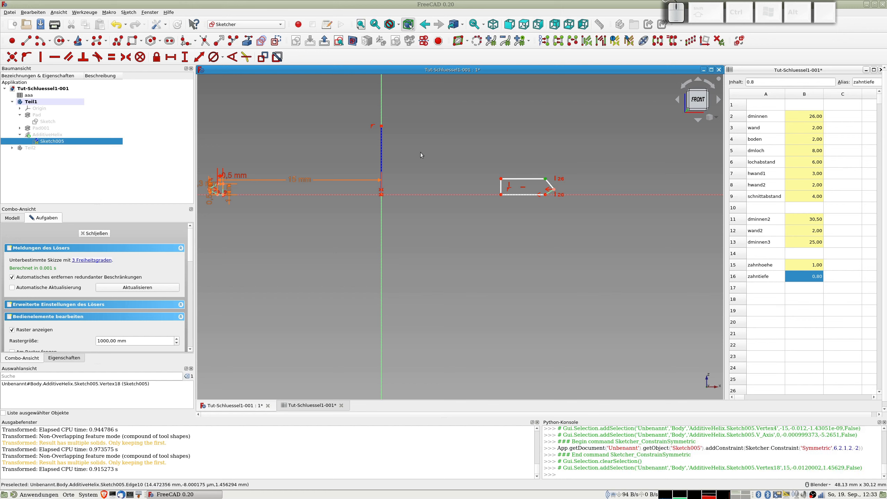
{"action": "left_click", "coordinate": [222, 183]}
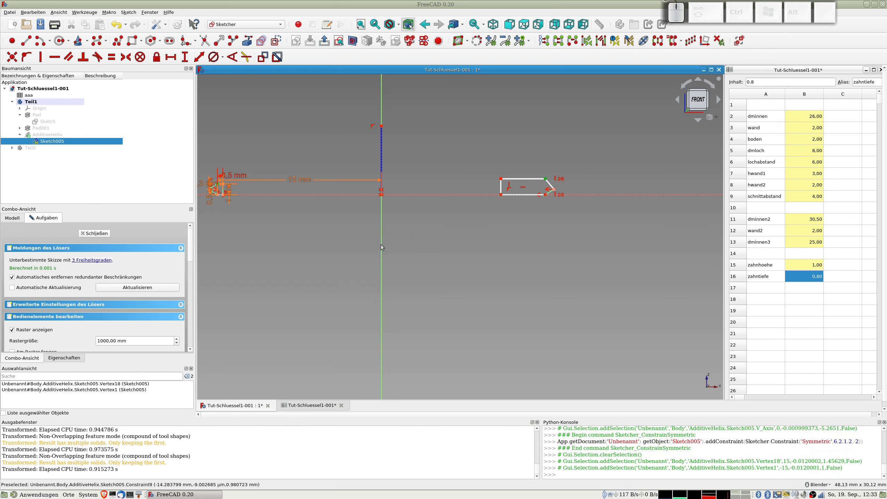
{"action": "left_click", "coordinate": [381, 248]}
{"action": "key", "text": "s"}
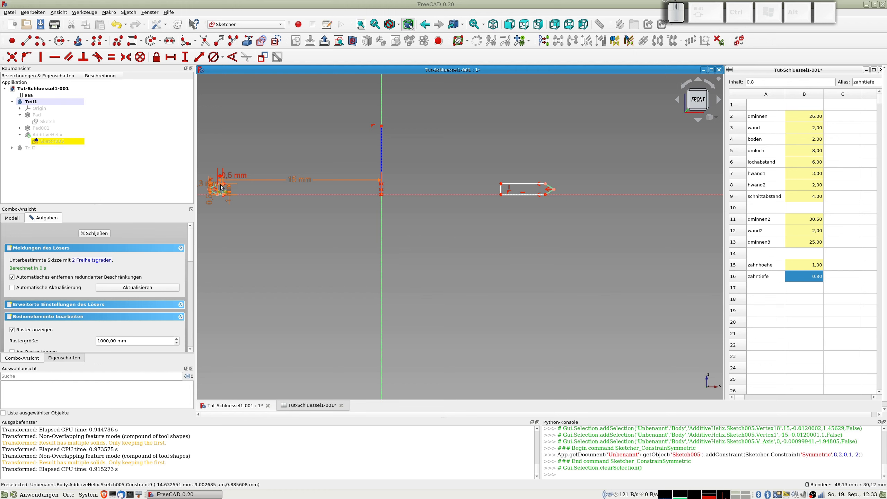
{"action": "left_click", "coordinate": [500, 182]}
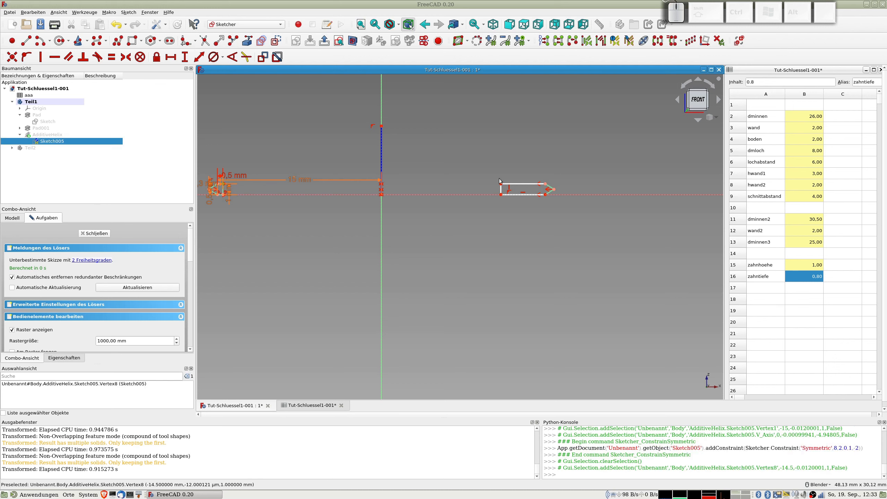
{"action": "left_click", "coordinate": [500, 183]}
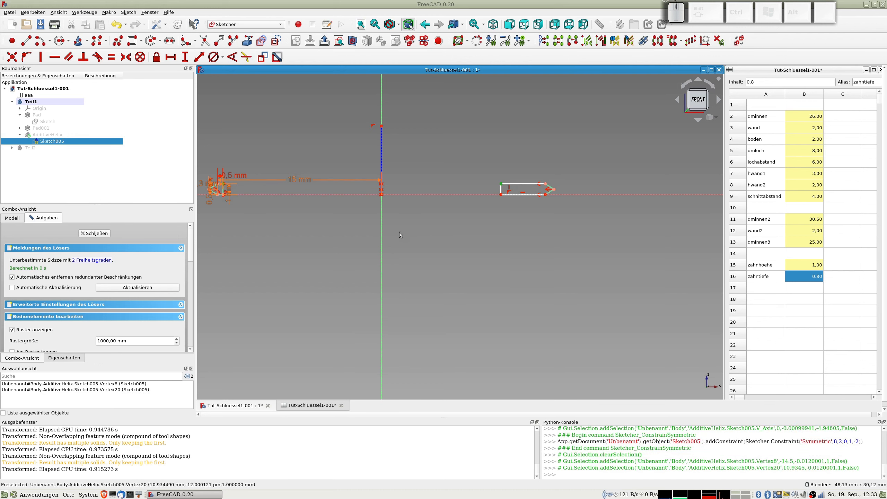
{"action": "left_click", "coordinate": [379, 241]}
{"action": "key", "text": "s"}
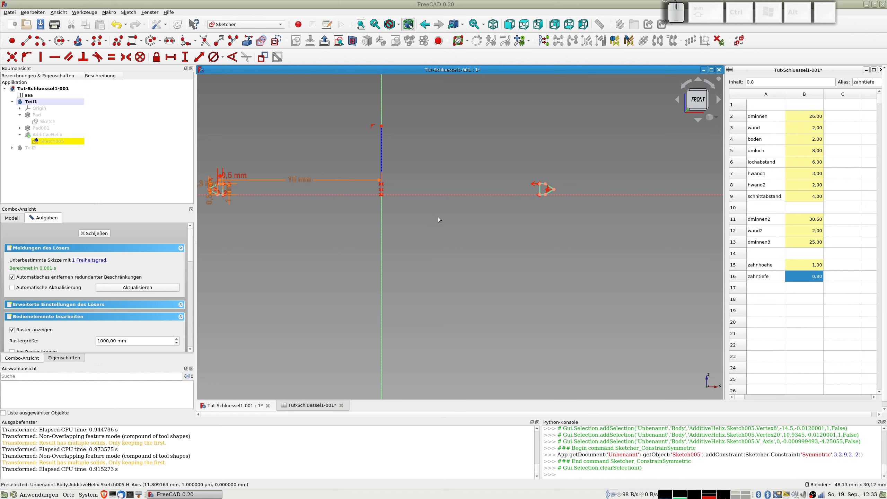
Step: Delete the construction line lying on the sketch's vertical axis, close the sketch and view the helical tooth on Teil1
{"action": "left_click", "coordinate": [382, 141]}
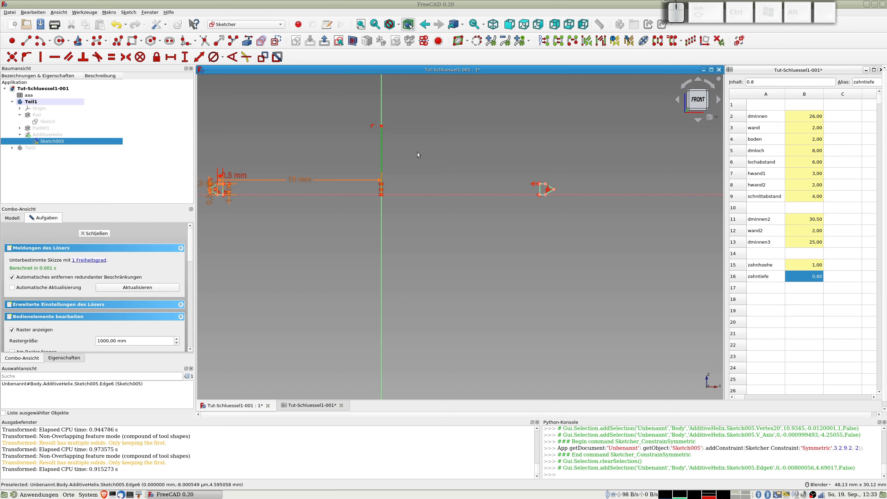
{"action": "key", "text": "Delete"}
{"action": "left_click", "coordinate": [94, 233]}
{"action": "middle_click_drag", "start_coordinate": [484, 291], "coordinate": [429, 271]}
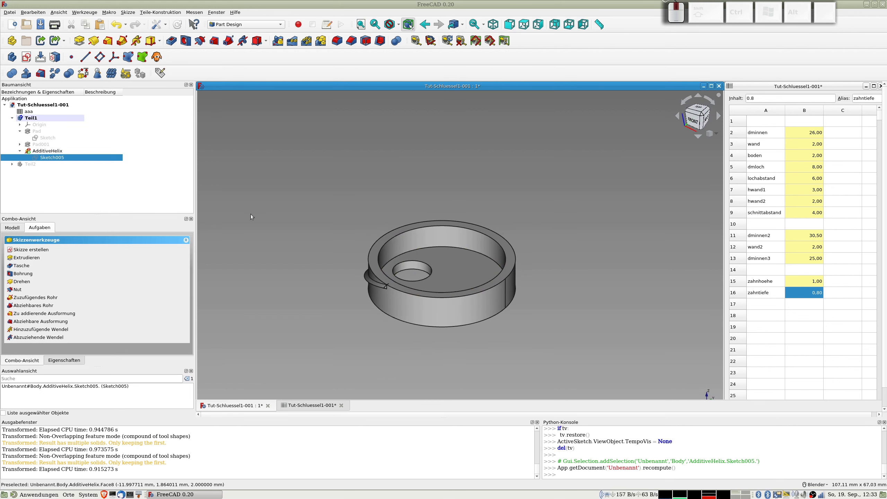
Step: Reopen the tooth sketch and move the 15 mm dimension higher, clear of the original tooth profile
{"action": "double_click", "coordinate": [54, 158]}
{"action": "scroll", "coordinate": [466, 270], "scroll_direction": "up", "scroll_amount": 5}
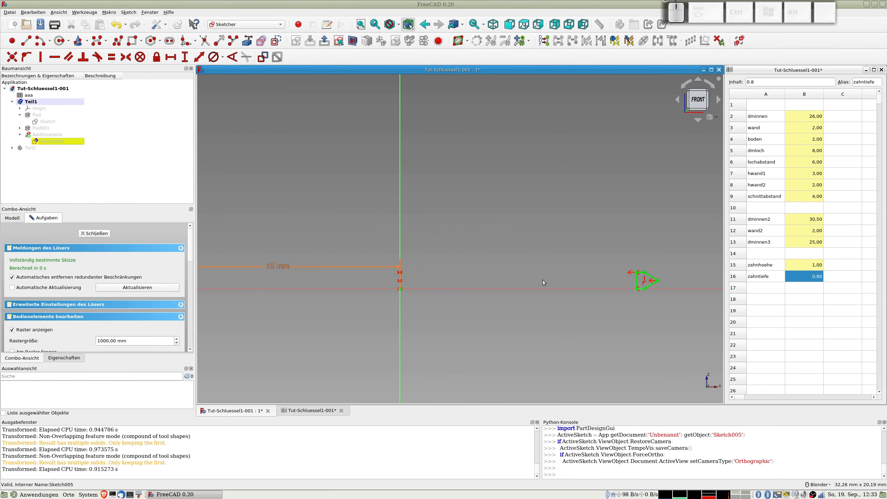
{"action": "scroll", "coordinate": [532, 279], "scroll_direction": "down", "scroll_amount": 2}
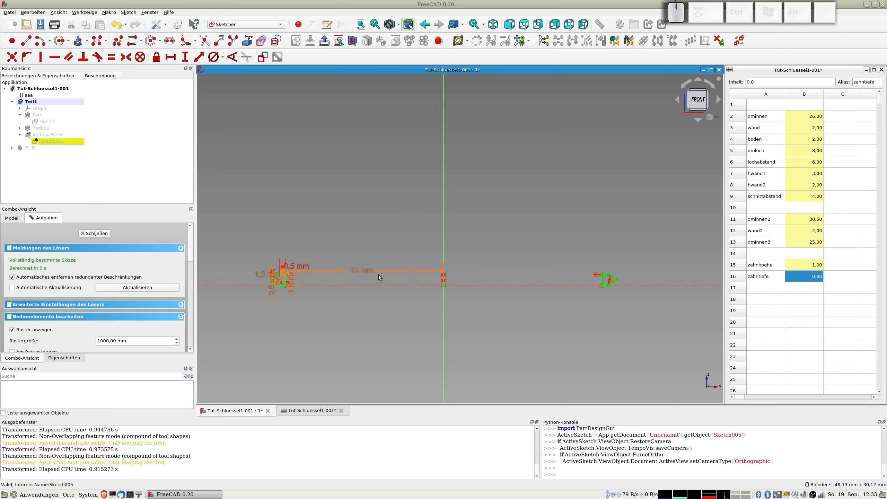
{"action": "left_click_drag", "start_coordinate": [354, 272], "coordinate": [353, 225]}
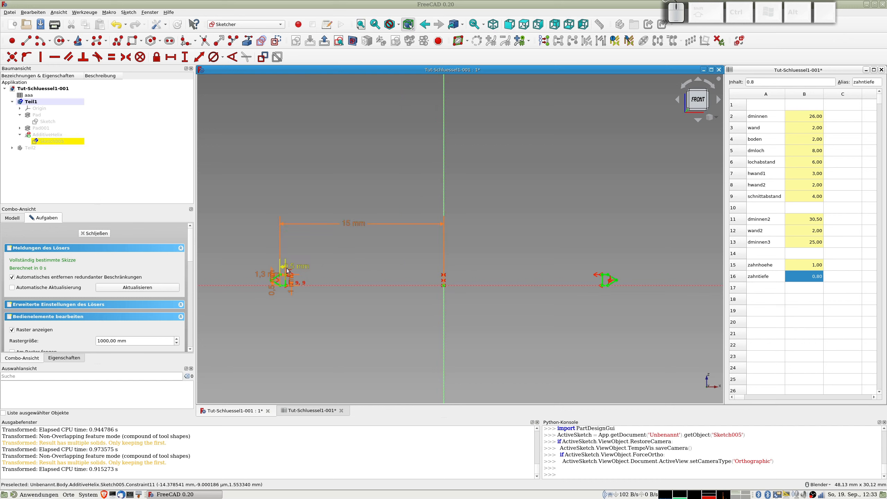
Step: Delete both teeth's inner vertical edges and the 0.5 mm horizontal dimension on the original tooth
{"action": "mouse_move", "coordinate": [293, 268]}
{"action": "left_mouse_down"}
{"action": "mouse_move", "coordinate": [351, 255]}
{"action": "mouse_move", "coordinate": [343, 256]}
{"action": "left_mouse_up"}
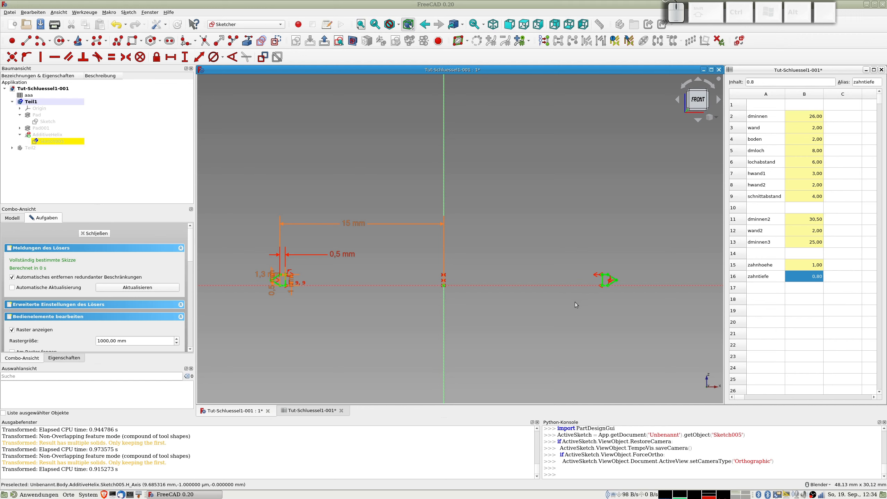
{"action": "left_click", "coordinate": [603, 280]}
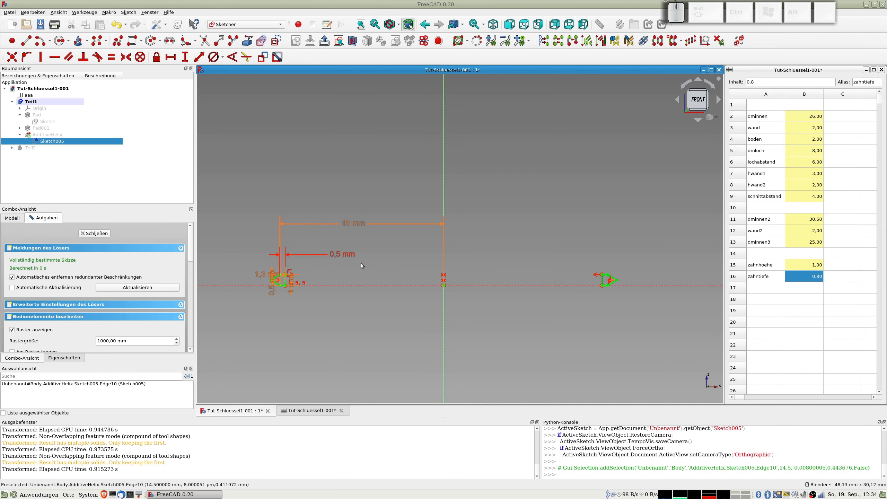
{"action": "left_click", "coordinate": [285, 280]}
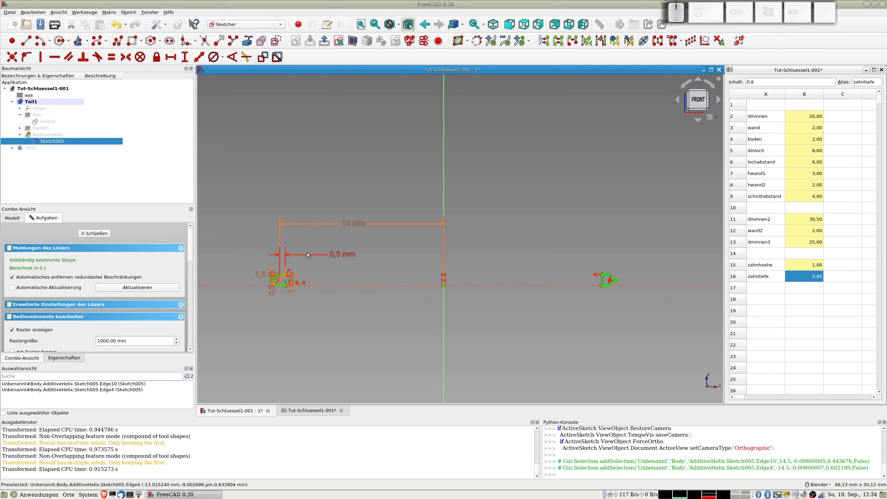
{"action": "key", "text": "Delete"}
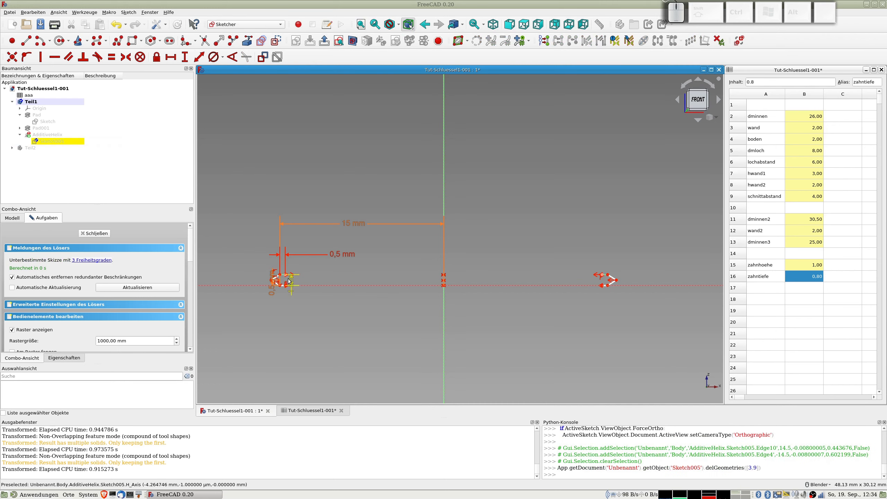
{"action": "left_click", "coordinate": [340, 253]}
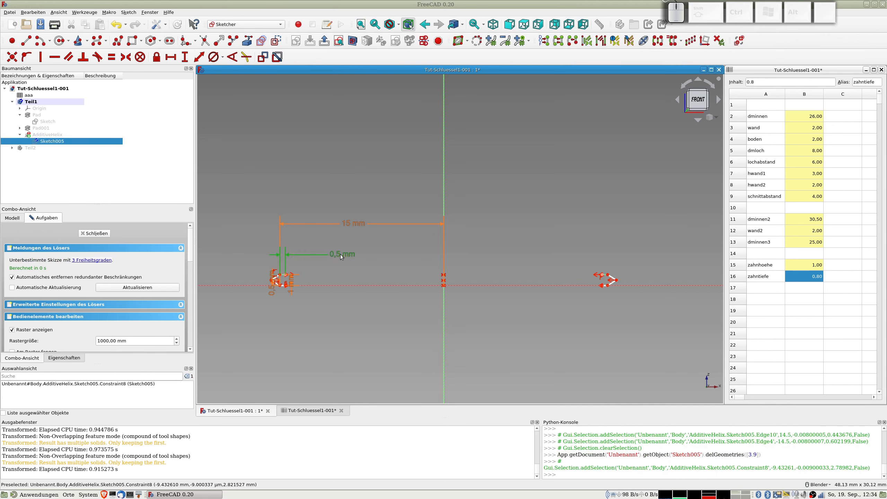
{"action": "key", "text": "Delete"}
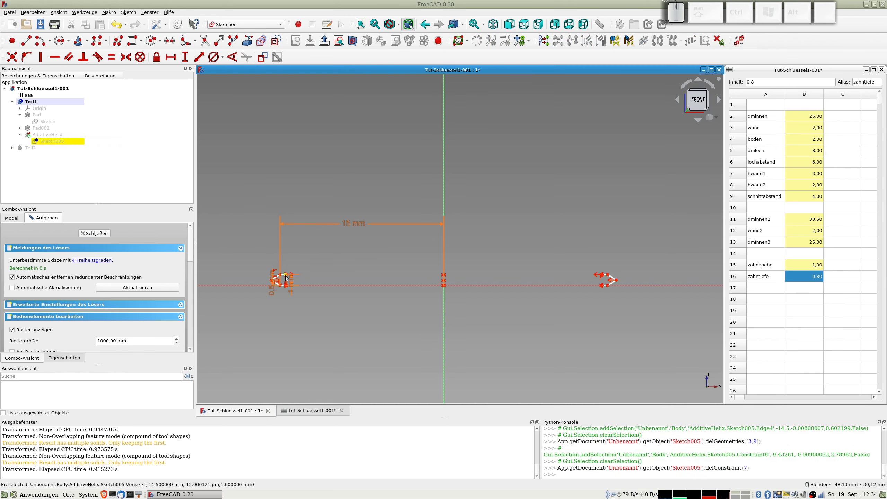
Step: Delete the mirrored tooth's upper and lower short horizontal edges
{"action": "scroll", "coordinate": [627, 276], "scroll_direction": "up", "scroll_amount": 5}
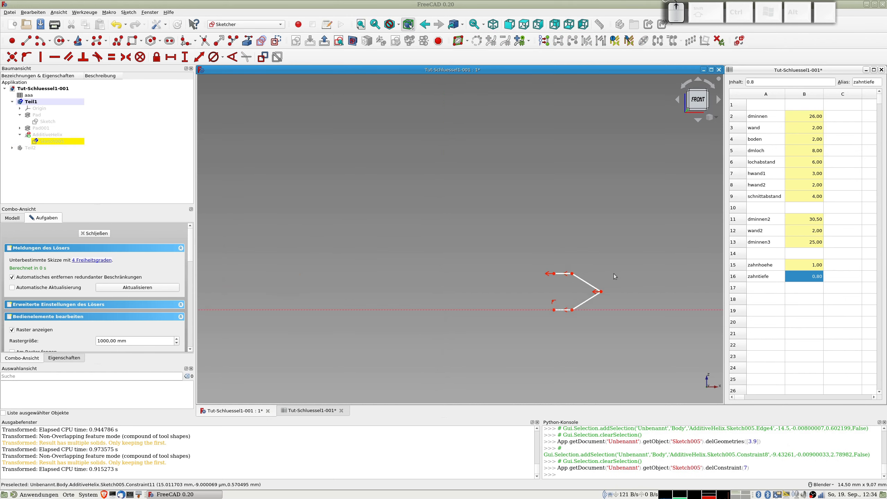
{"action": "left_click", "coordinate": [560, 273]}
{"action": "key", "text": "Delete"}
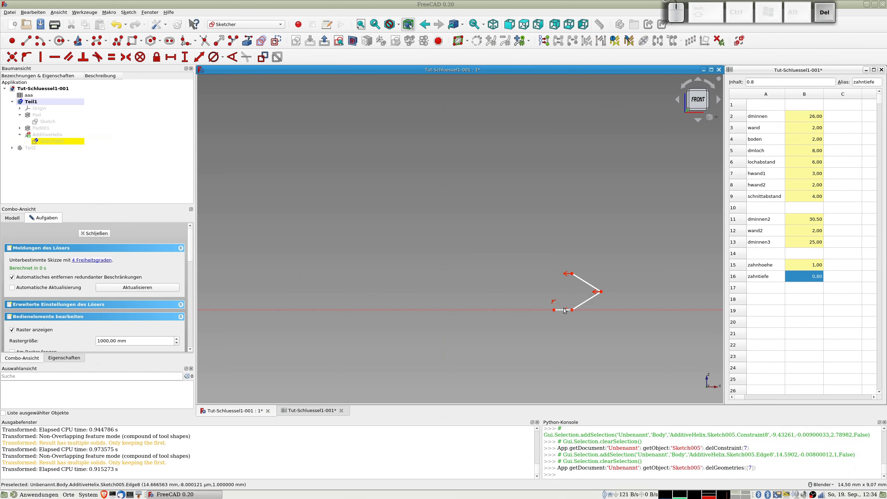
{"action": "left_click", "coordinate": [563, 309]}
{"action": "key", "text": "Delete"}
Step: Make the inner end of the original tooth's upper horizontal edge coincident with the mirrored tooth's upper corner
{"action": "scroll", "coordinate": [503, 304], "scroll_direction": "down", "scroll_amount": 3}
{"action": "middle_click_drag", "start_coordinate": [435, 276], "coordinate": [538, 241], "text": "shift"}
{"action": "scroll", "coordinate": [545, 241], "scroll_direction": "down", "scroll_amount": 2}
{"action": "scroll", "coordinate": [544, 242], "scroll_direction": "down", "scroll_amount": 2}
{"action": "scroll", "coordinate": [367, 246], "scroll_direction": "up", "scroll_amount": 8}
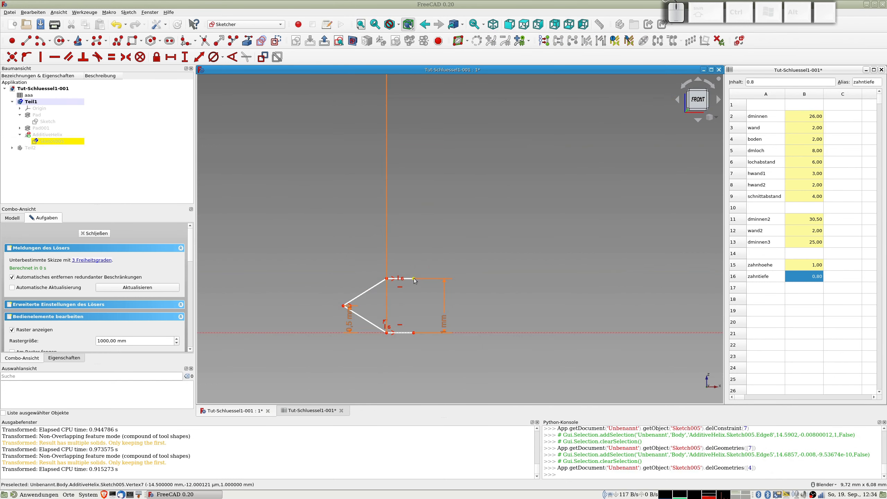
{"action": "left_click", "coordinate": [413, 278]}
{"action": "scroll", "coordinate": [568, 262], "scroll_direction": "down", "scroll_amount": 8}
{"action": "middle_click_drag", "start_coordinate": [697, 265], "coordinate": [610, 268], "text": "shift"}
{"action": "scroll", "coordinate": [597, 273], "scroll_direction": "up", "scroll_amount": 6}
{"action": "scroll", "coordinate": [672, 268], "scroll_direction": "up", "scroll_amount": 2}
{"action": "scroll", "coordinate": [666, 273], "scroll_direction": "down", "scroll_amount": 14}
{"action": "middle_click_drag", "start_coordinate": [715, 276], "coordinate": [528, 276], "text": "shift"}
{"action": "scroll", "coordinate": [545, 279], "scroll_direction": "up", "scroll_amount": 10}
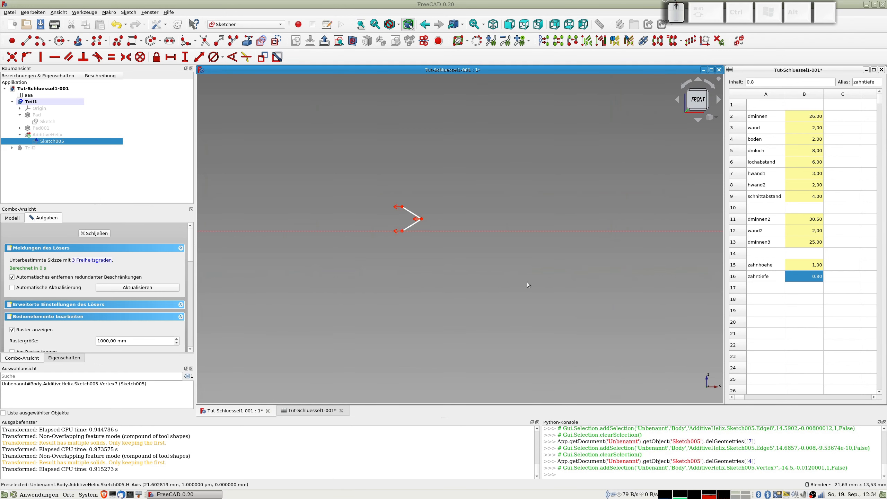
{"action": "left_click", "coordinate": [402, 206]}
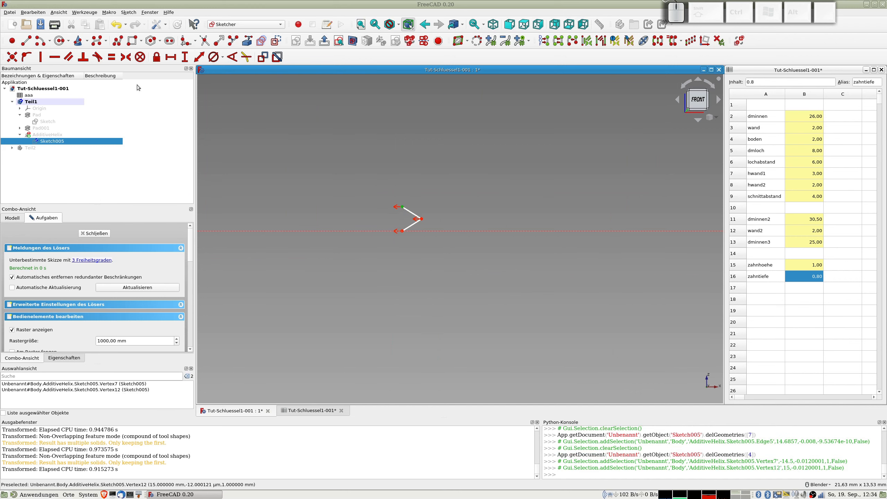
{"action": "left_click", "coordinate": [8, 55]}
Step: Make the inner end of the original tooth's lower horizontal edge coincident with the mirrored tooth's lower corner
{"action": "scroll", "coordinate": [420, 316], "scroll_direction": "down", "scroll_amount": 6}
{"action": "middle_click_drag", "start_coordinate": [240, 303], "coordinate": [449, 240], "text": "shift"}
{"action": "scroll", "coordinate": [438, 236], "scroll_direction": "up", "scroll_amount": 2}
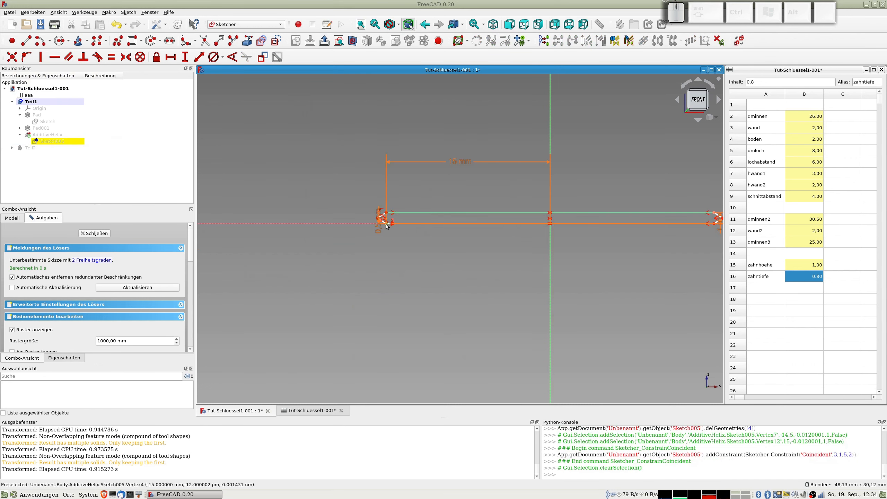
{"action": "scroll", "coordinate": [396, 229], "scroll_direction": "up", "scroll_amount": 6}
{"action": "left_click", "coordinate": [382, 209]}
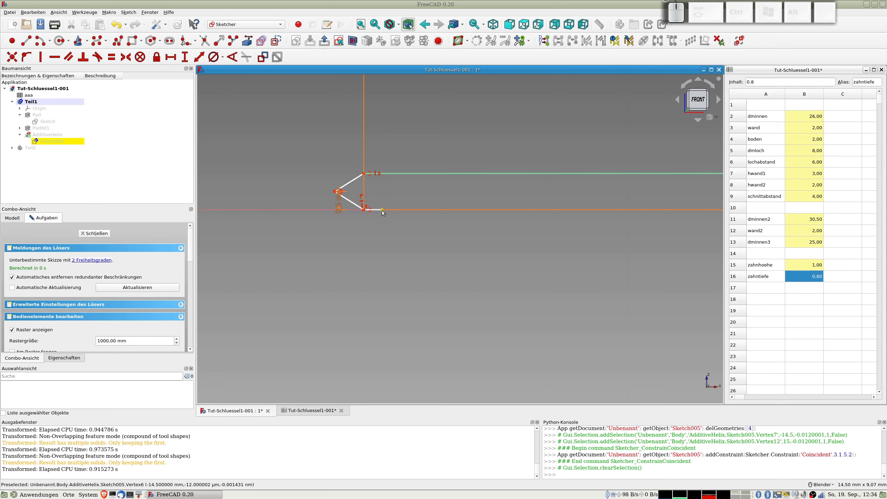
{"action": "scroll", "coordinate": [506, 281], "scroll_direction": "down", "scroll_amount": 11}
{"action": "mouse_move", "coordinate": [545, 287]}
{"action": "middle_mouse_down", "text": "shift"}
{"action": "mouse_move", "coordinate": [573, 295]}
{"action": "mouse_move", "coordinate": [383, 270]}
{"action": "middle_mouse_up", "text": "shift"}
{"action": "scroll", "coordinate": [471, 270], "scroll_direction": "up", "scroll_amount": 11}
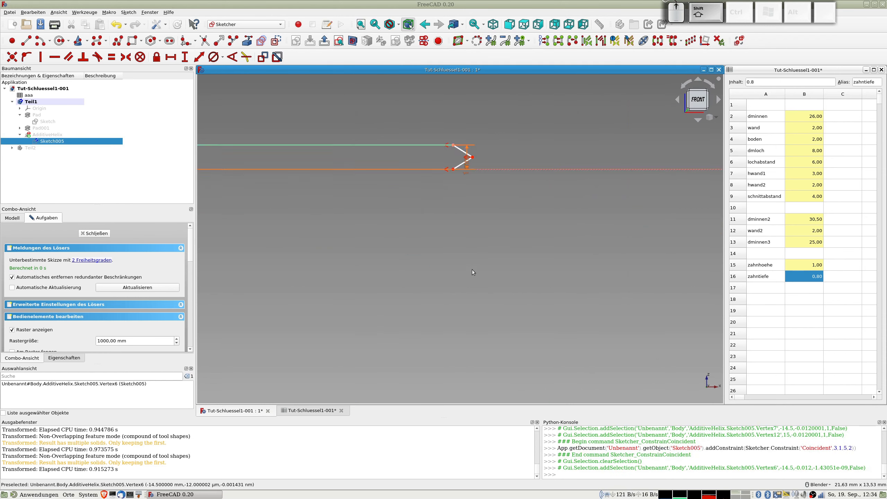
{"action": "left_click", "coordinate": [444, 116]}
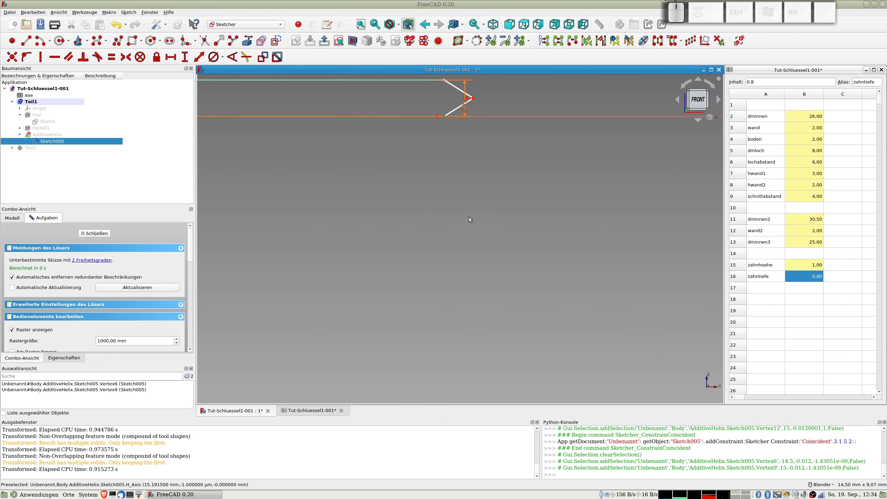
{"action": "key", "text": "c"}
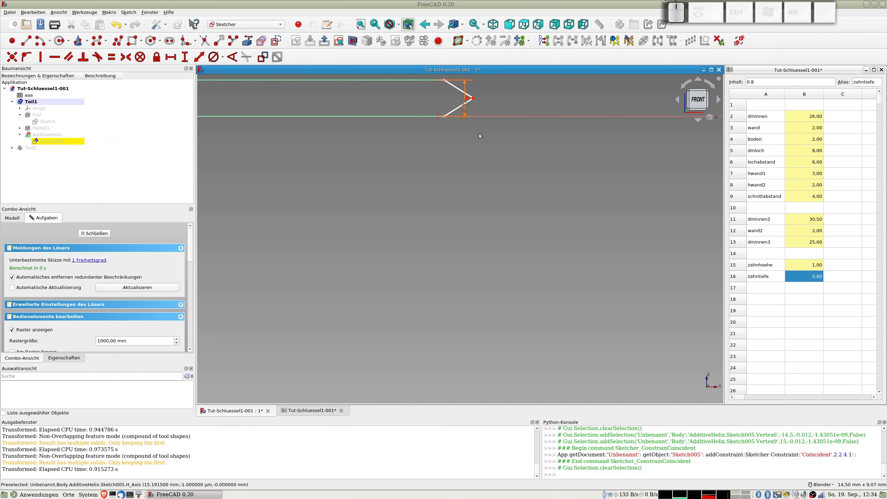
Step: Pull the mirrored tooth's tip outward to a tooth depth of about 1.5 mm and move the original tooth's 0.5 mm dimension clear of the profile
{"action": "left_click_drag", "start_coordinate": [473, 98], "coordinate": [474, 105]}
{"action": "scroll", "coordinate": [470, 110], "scroll_direction": "down", "scroll_amount": 3}
{"action": "middle_click_drag", "start_coordinate": [470, 111], "coordinate": [642, 192], "text": "shift"}
{"action": "scroll", "coordinate": [642, 193], "scroll_direction": "down", "scroll_amount": 2}
{"action": "scroll", "coordinate": [642, 193], "scroll_direction": "up", "scroll_amount": 2}
{"action": "scroll", "coordinate": [650, 175], "scroll_direction": "down", "scroll_amount": 2}
{"action": "left_click_drag", "start_coordinate": [651, 175], "coordinate": [657, 175]}
{"action": "scroll", "coordinate": [293, 163], "scroll_direction": "up", "scroll_amount": 5}
{"action": "left_click_drag", "start_coordinate": [304, 207], "coordinate": [284, 243]}
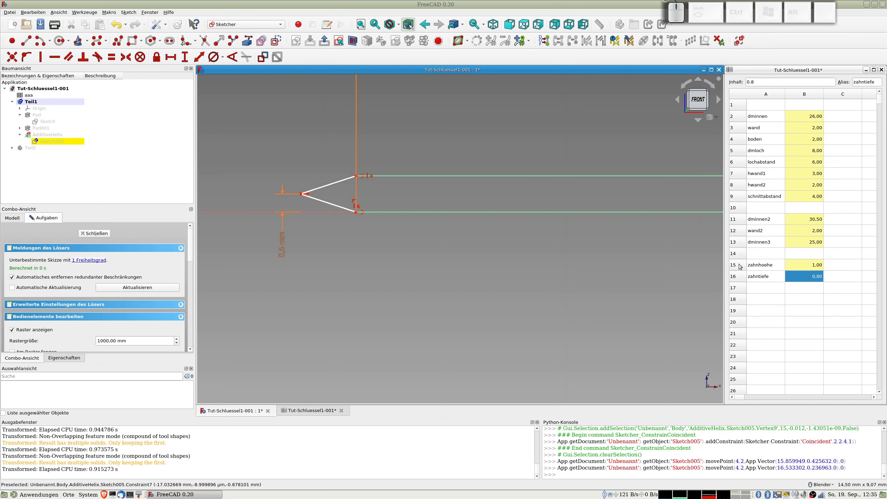
Step: Dimension the horizontal distance from the original tooth's tip to its lower corner and link it to aaa.zahntiefe
{"action": "left_click", "coordinate": [303, 197]}
{"action": "left_click", "coordinate": [301, 204]}
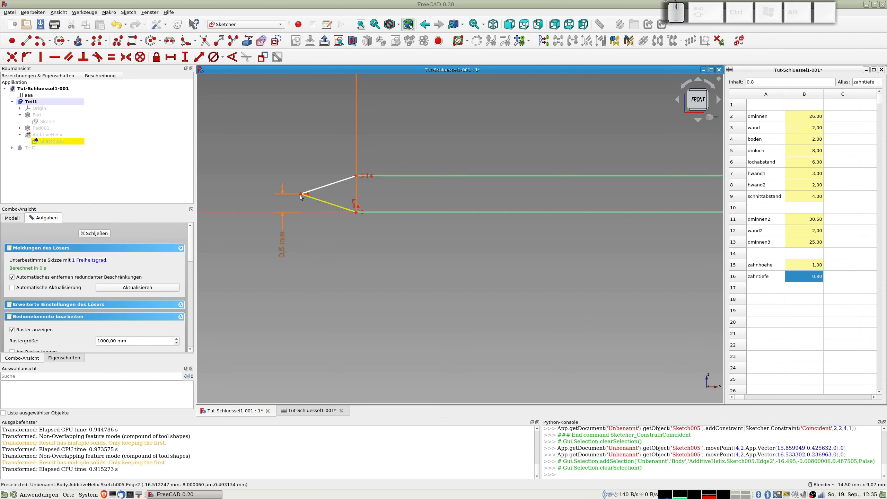
{"action": "left_click", "coordinate": [300, 194]}
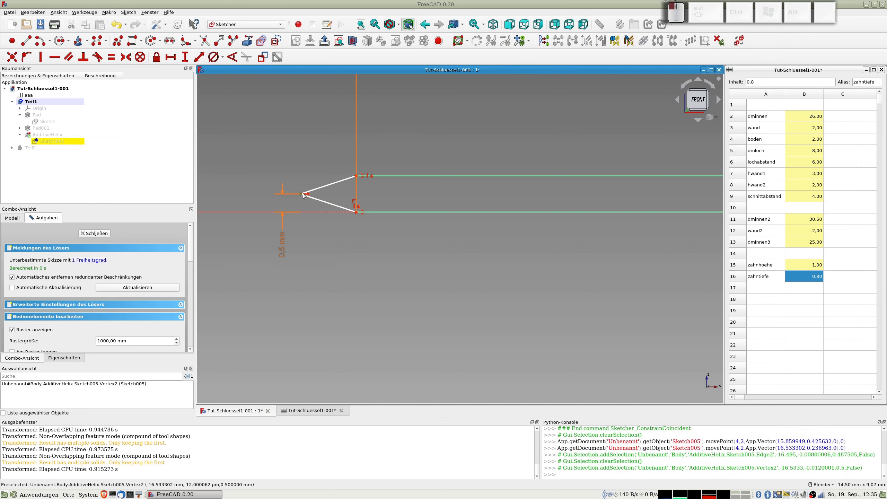
{"action": "left_click", "coordinate": [356, 212]}
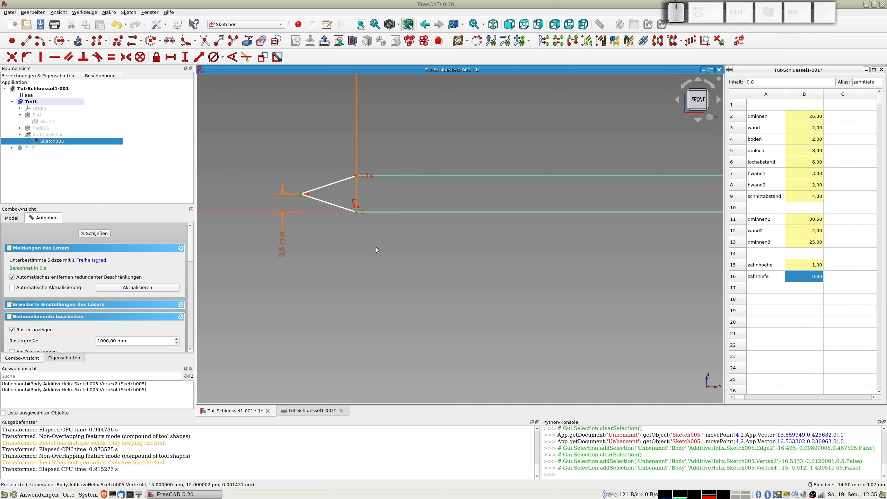
{"action": "key", "text": "l"}
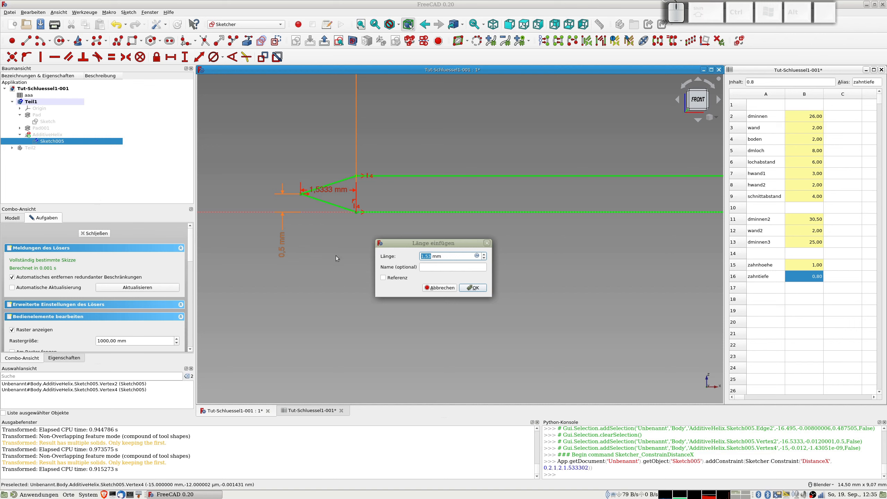
{"action": "left_click", "coordinate": [477, 257]}
{"action": "type", "text": "aaa"}
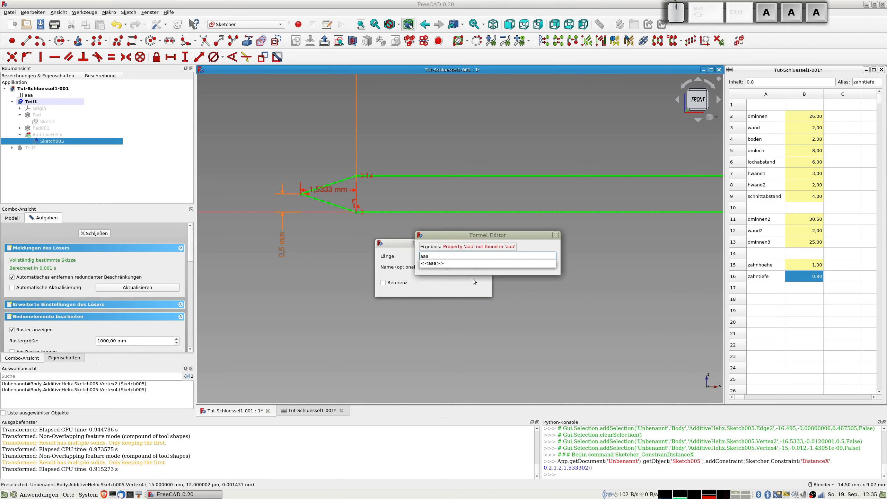
{"action": "type", "text": ".zah"}
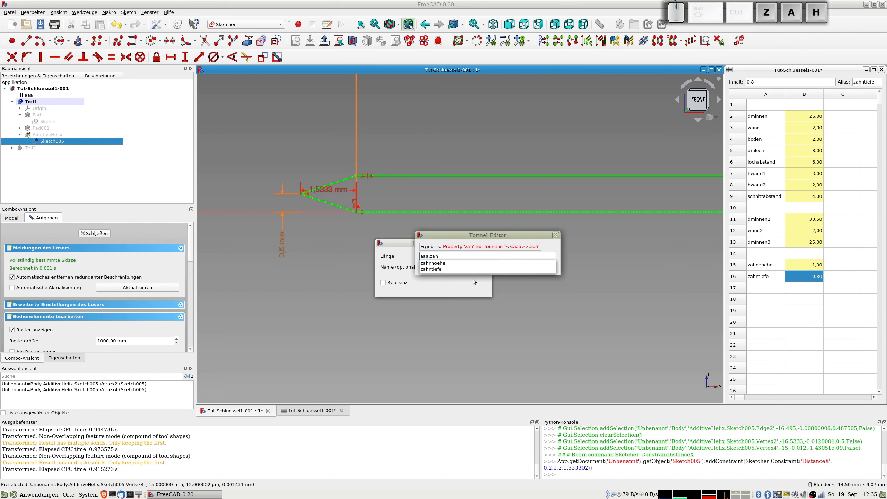
{"action": "type", "text": "ntiefe"}
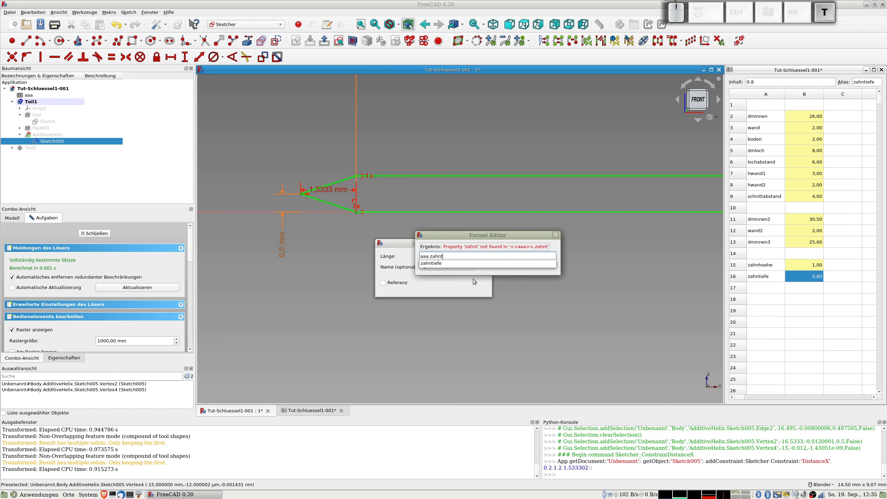
{"action": "key", "text": "Return"}
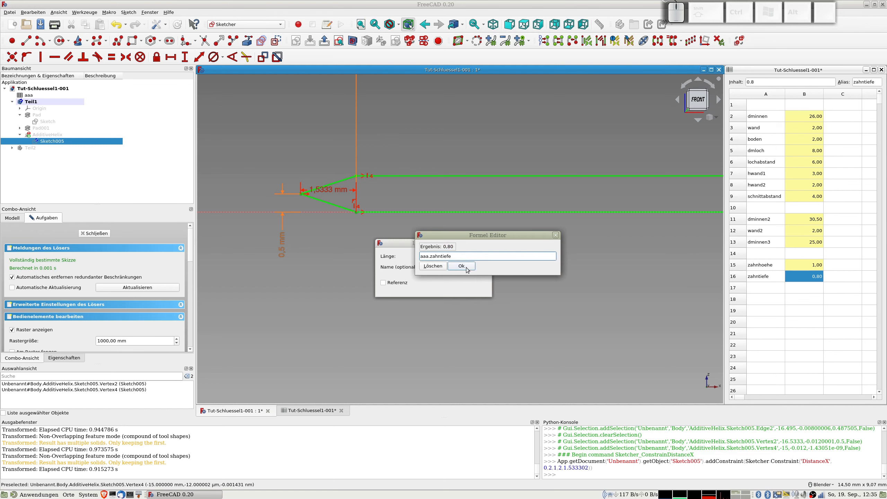
{"action": "left_click", "coordinate": [467, 268]}
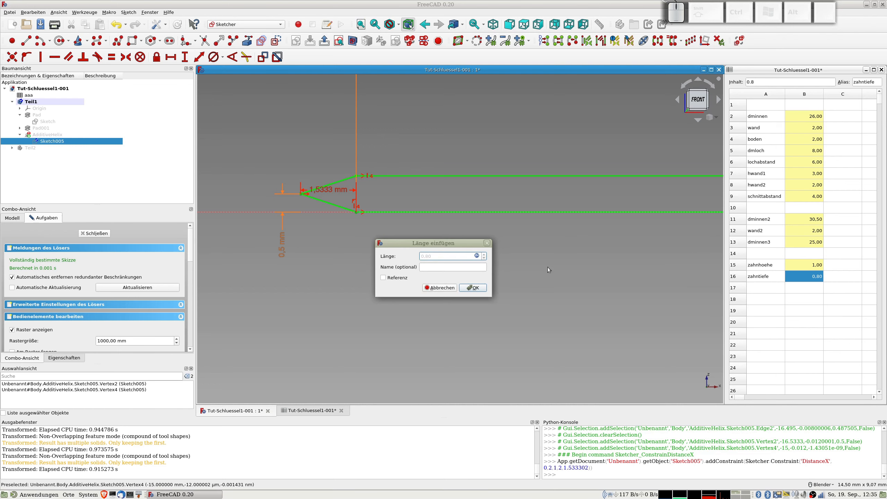
{"action": "left_click", "coordinate": [477, 288]}
Step: Close the tooth sketch and check the AdditiveHelix parameters without applying any change
{"action": "scroll", "coordinate": [577, 285], "scroll_direction": "down", "scroll_amount": 6}
{"action": "middle_click_drag", "start_coordinate": [575, 285], "coordinate": [361, 297], "text": "shift"}
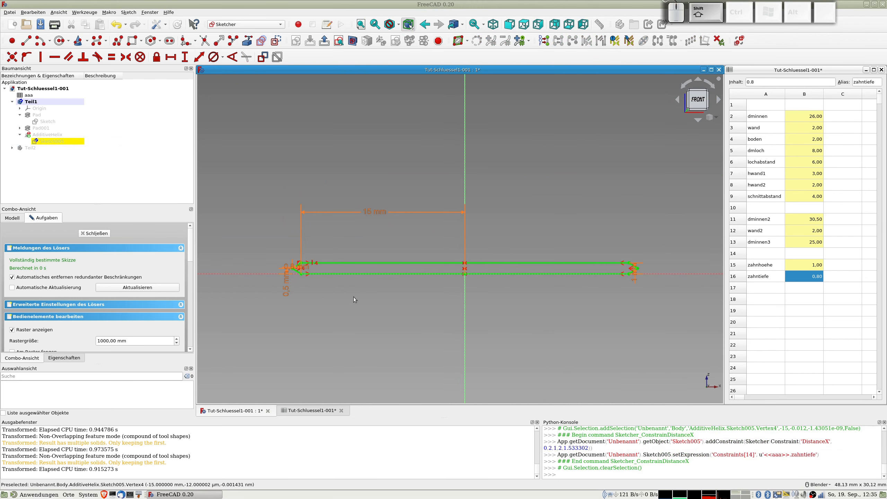
{"action": "left_click", "coordinate": [93, 233]}
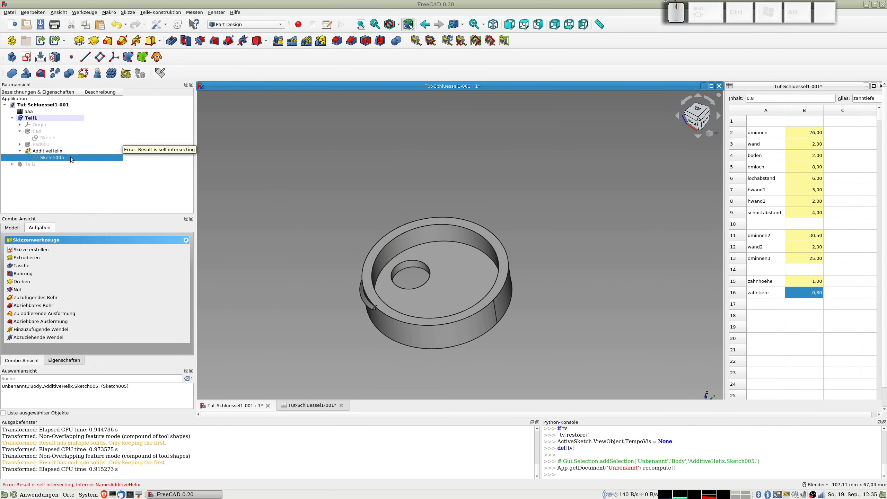
{"action": "double_click", "coordinate": [53, 151]}
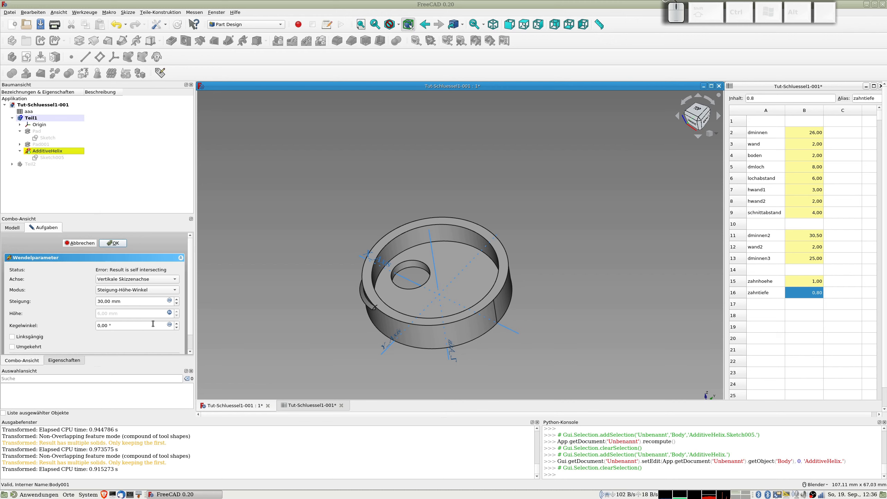
{"action": "left_click", "coordinate": [83, 246]}
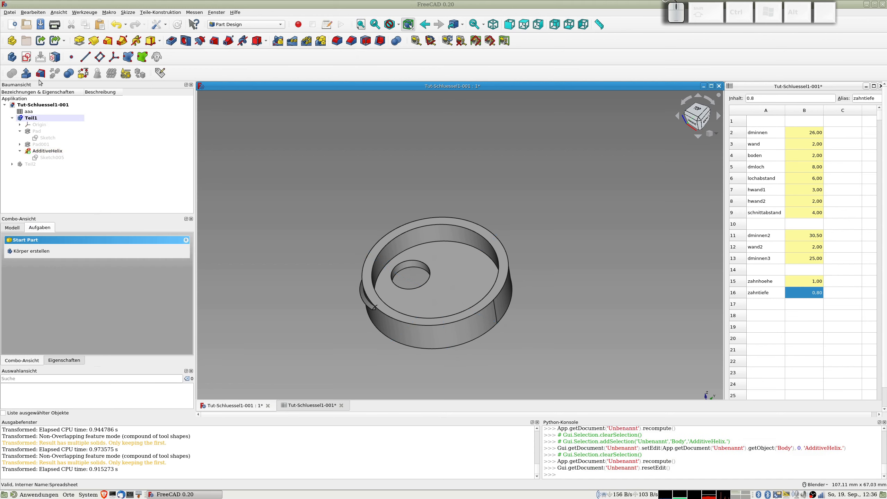
Step: Select the AdditiveHelix feature of Teil1
{"action": "left_click", "coordinate": [44, 145]}
{"action": "left_click", "coordinate": [42, 151]}
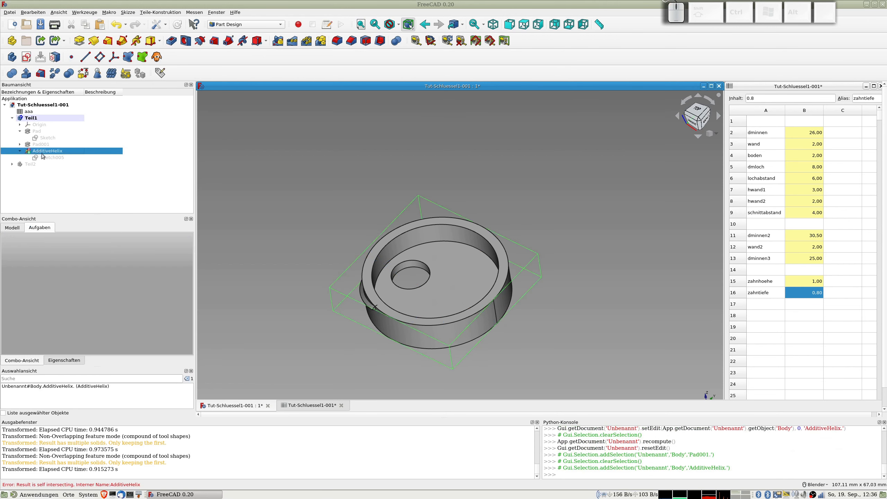
Step: Delete the additive helix from Teil1 and try to recreate it from Sketch005
{"action": "key", "text": "Delete"}
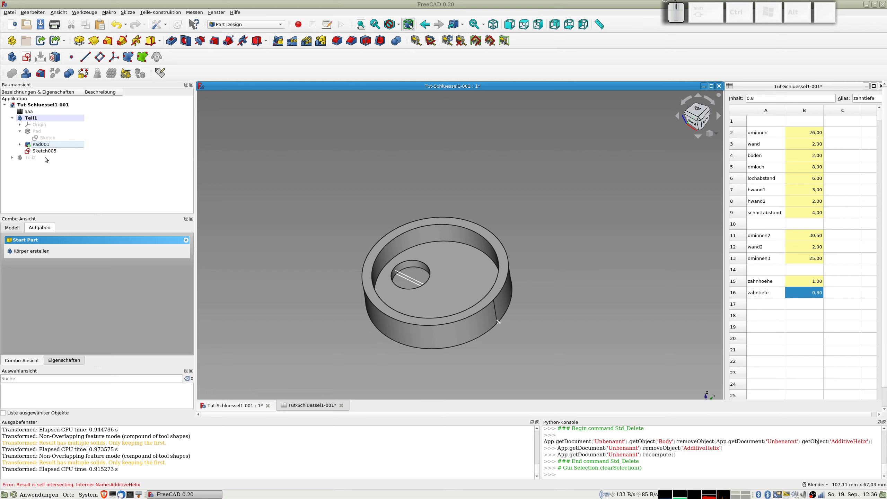
{"action": "middle_click_drag", "start_coordinate": [338, 246], "coordinate": [325, 232]}
{"action": "left_click", "coordinate": [44, 151]}
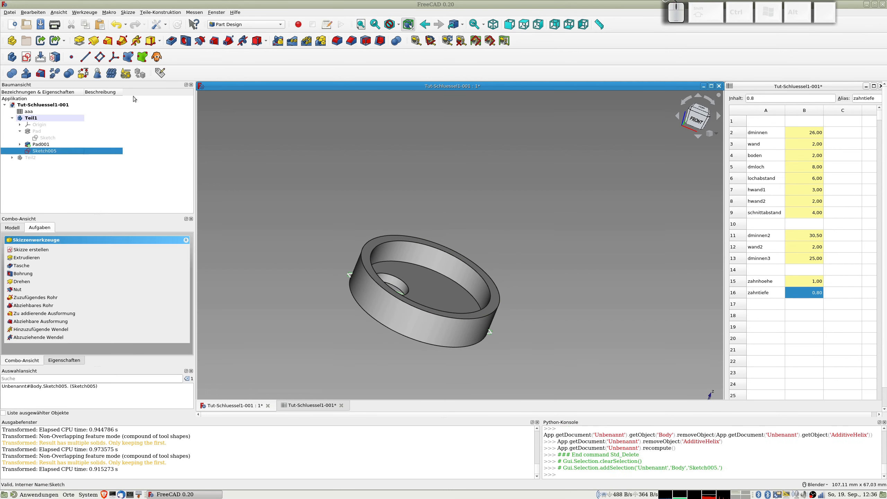
{"action": "left_click", "coordinate": [136, 42]}
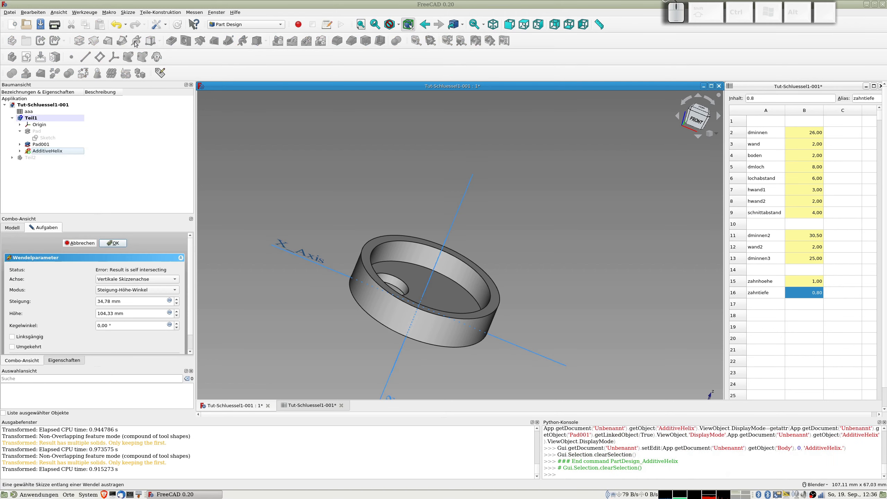
{"action": "left_click", "coordinate": [84, 243]}
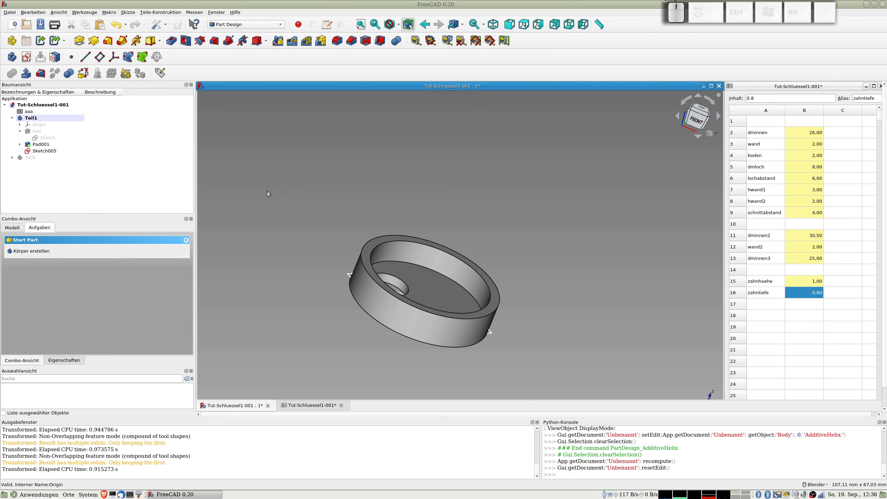
Step: Close all documents without saving and reopen the recent file Tut-Schluessel1-001
{"action": "left_click", "coordinate": [10, 13]}
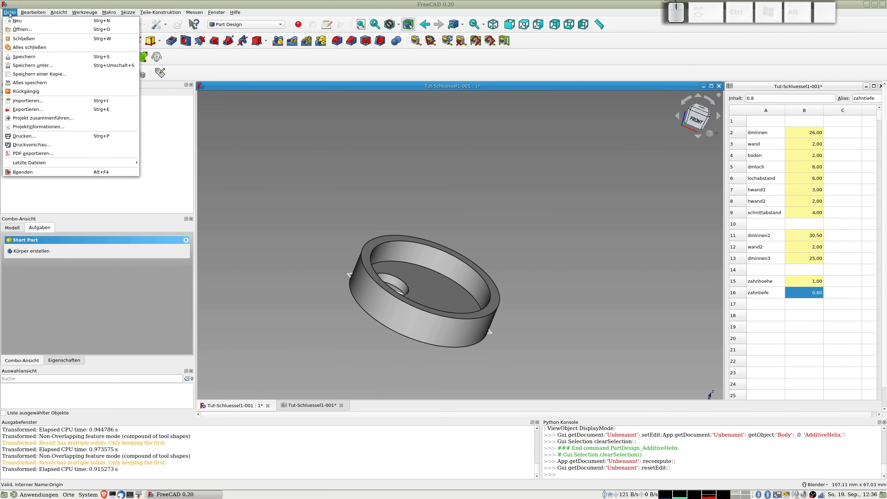
{"action": "left_click", "coordinate": [29, 49]}
{"action": "left_click", "coordinate": [418, 249]}
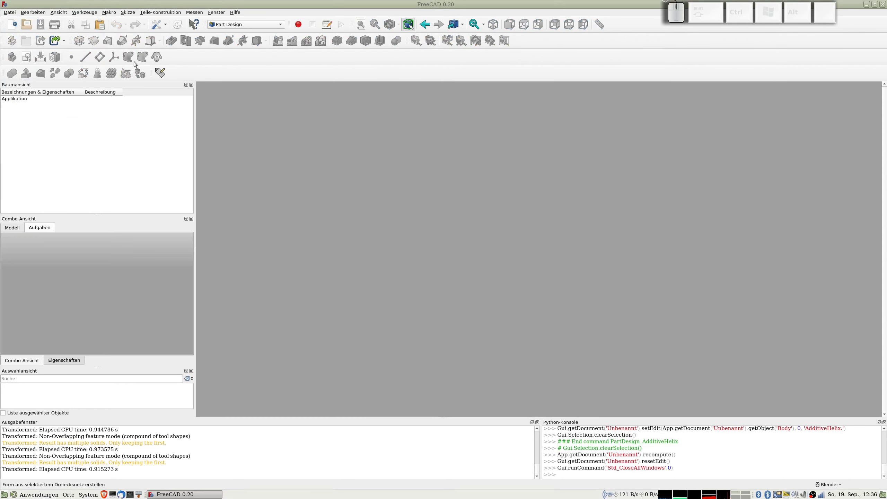
{"action": "left_click", "coordinate": [10, 13]}
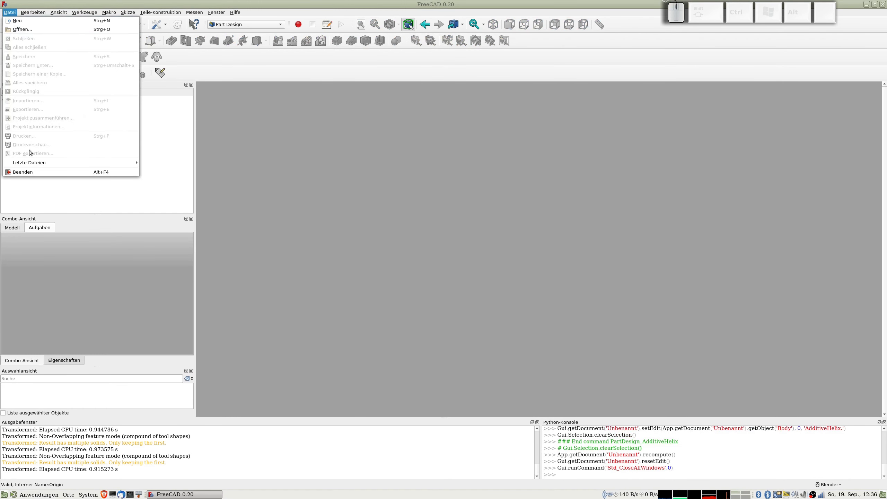
{"action": "mouse_move", "coordinate": [38, 161]}
{"action": "left_click", "coordinate": [185, 166]}
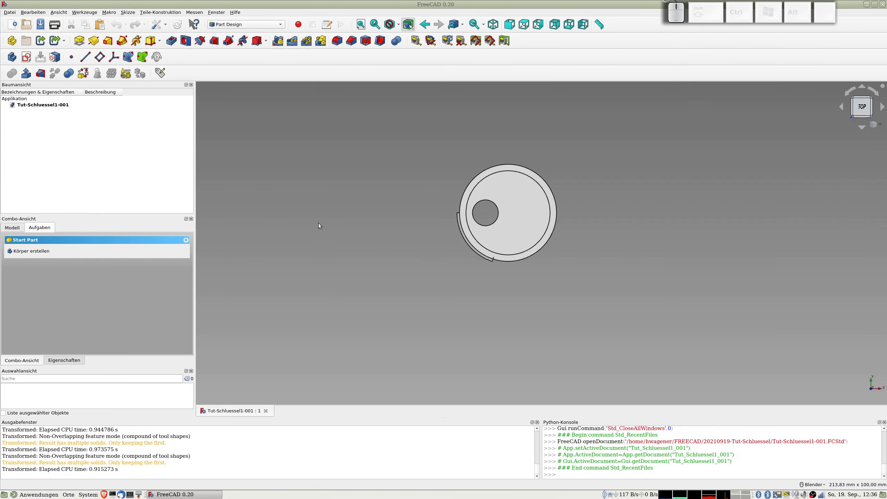
{"action": "scroll", "coordinate": [480, 259], "scroll_direction": "up", "scroll_amount": 4}
{"action": "middle_click_drag", "start_coordinate": [480, 260], "coordinate": [342, 271]}
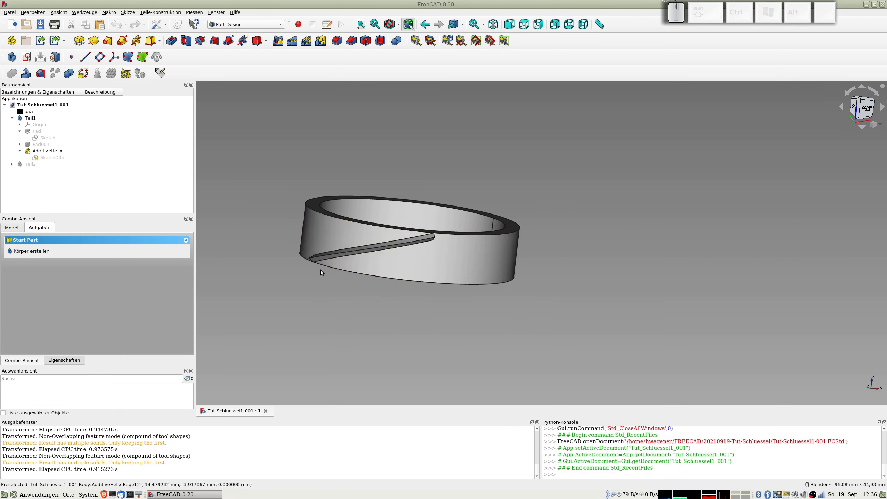
{"action": "key", "text": "1"}
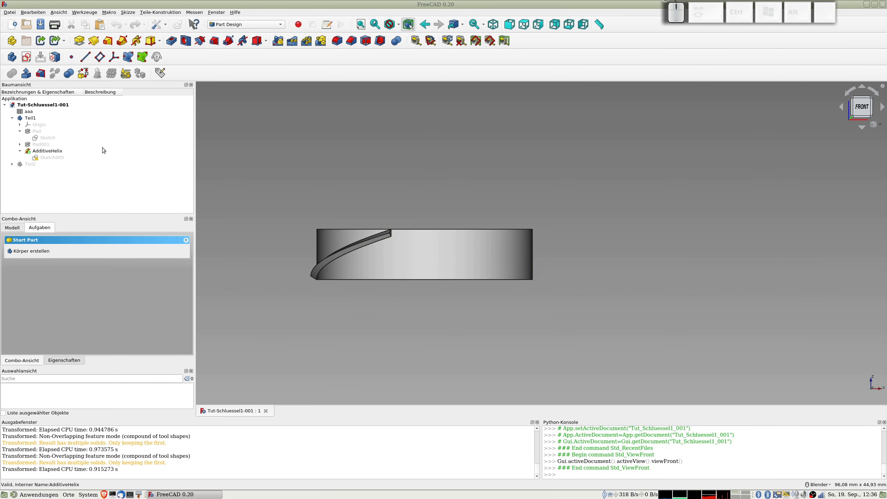
{"action": "left_click", "coordinate": [49, 151]}
{"action": "left_click", "coordinate": [70, 60]}
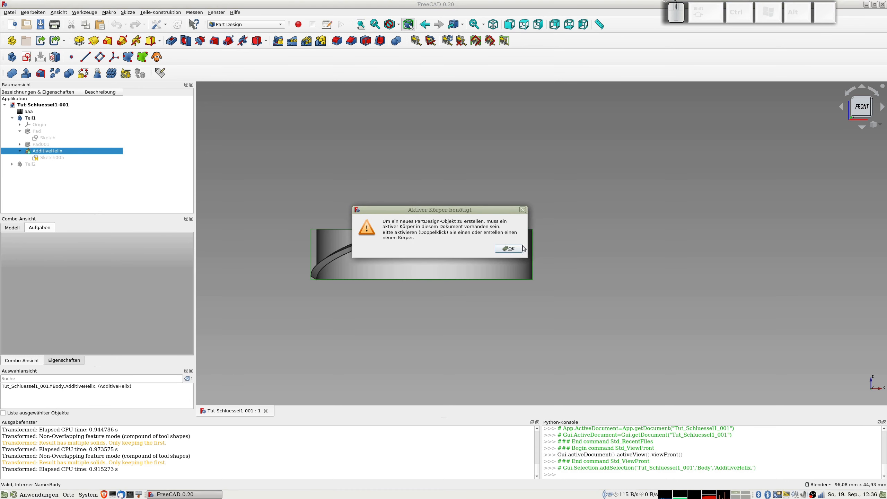
{"action": "left_click", "coordinate": [509, 248]}
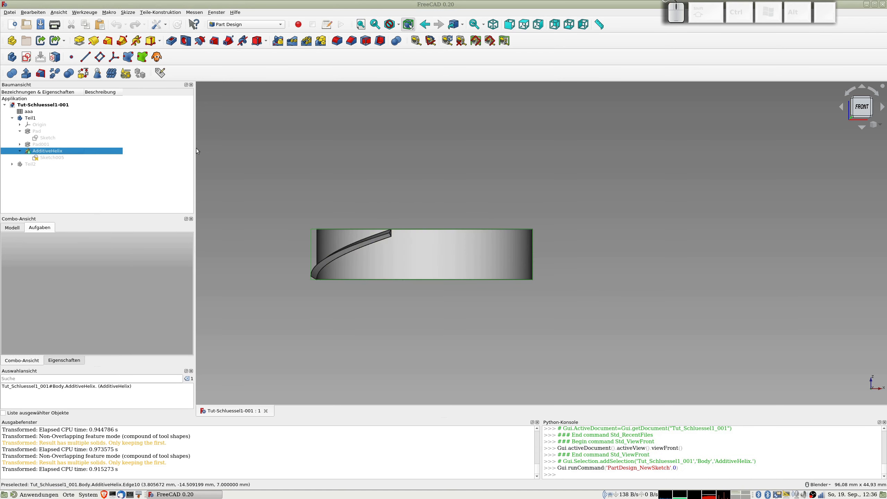
Step: Activate the Teil1 body and create a new sketch on its XZ plane
{"action": "double_click", "coordinate": [31, 118]}
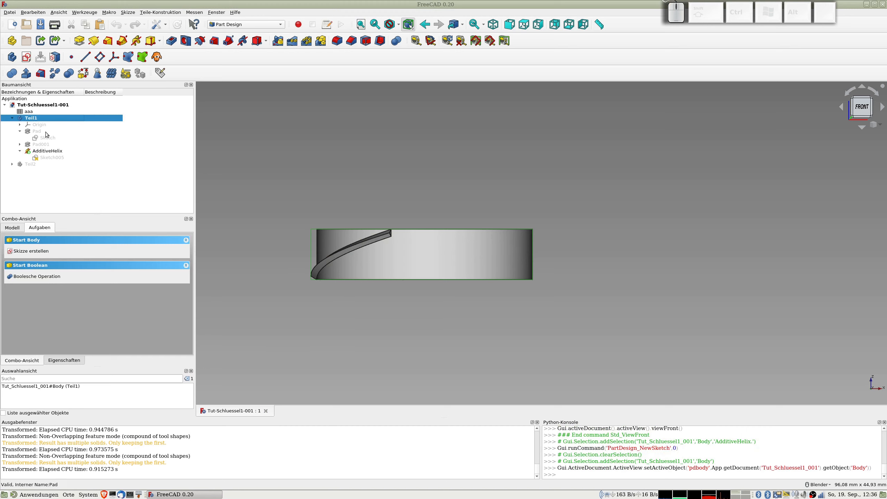
{"action": "left_click", "coordinate": [27, 57]}
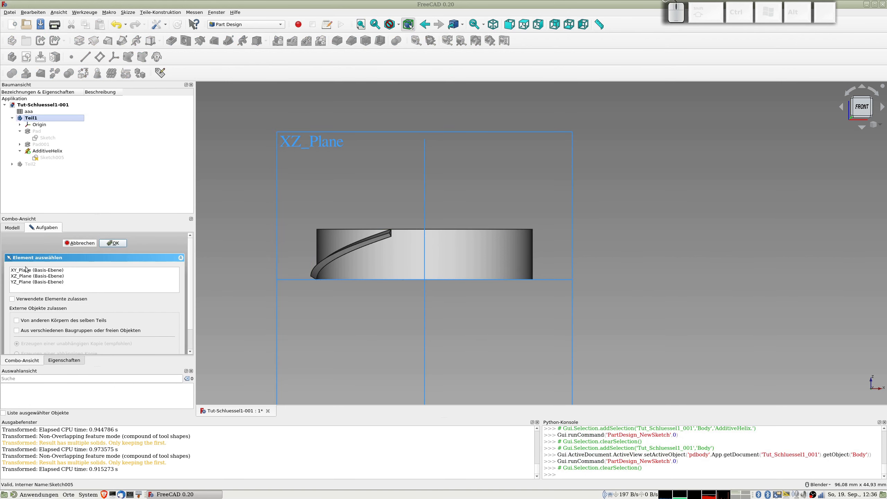
{"action": "left_click", "coordinate": [24, 277]}
{"action": "left_click", "coordinate": [112, 242]}
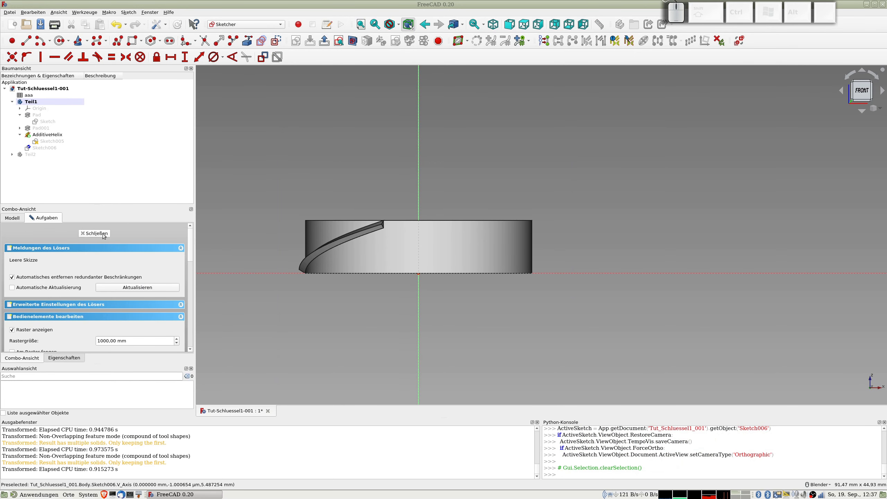
Step: Close and reopen the new empty sketch, and switch on the section view of the ring
{"action": "left_click", "coordinate": [103, 234]}
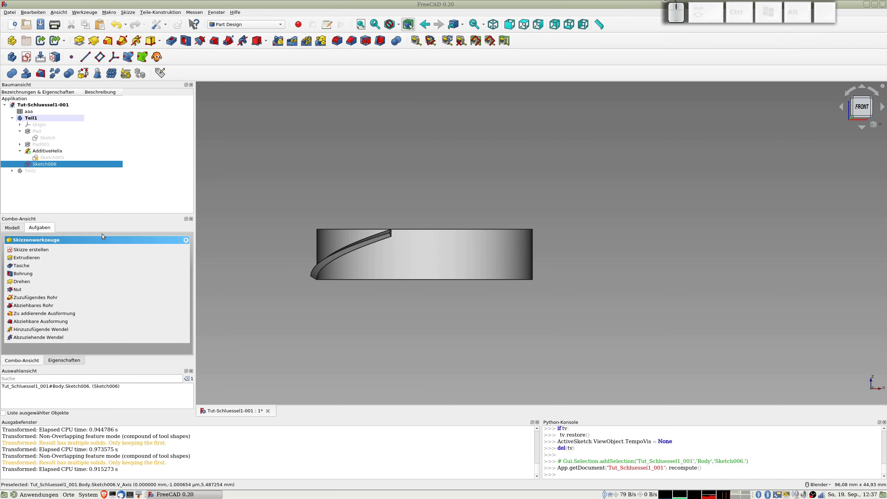
{"action": "double_click", "coordinate": [52, 164]}
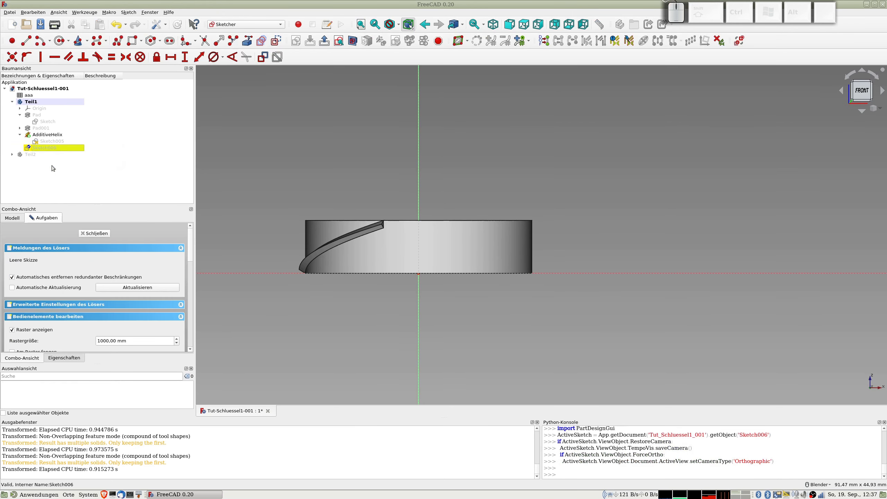
{"action": "left_click", "coordinate": [353, 41]}
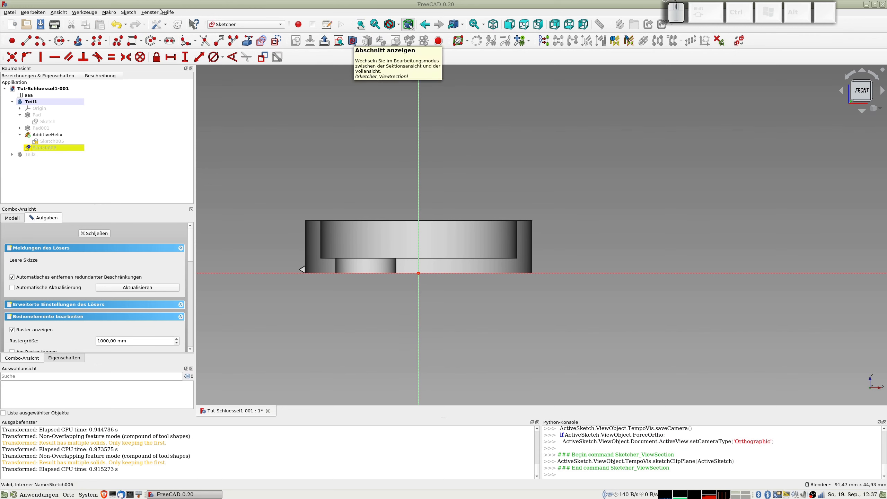
Step: Sketch a closed five-sided profile about 1.7 mm high outside the ring, with its base on the horizontal axis and its tip facing outward
{"action": "left_click", "coordinate": [118, 41]}
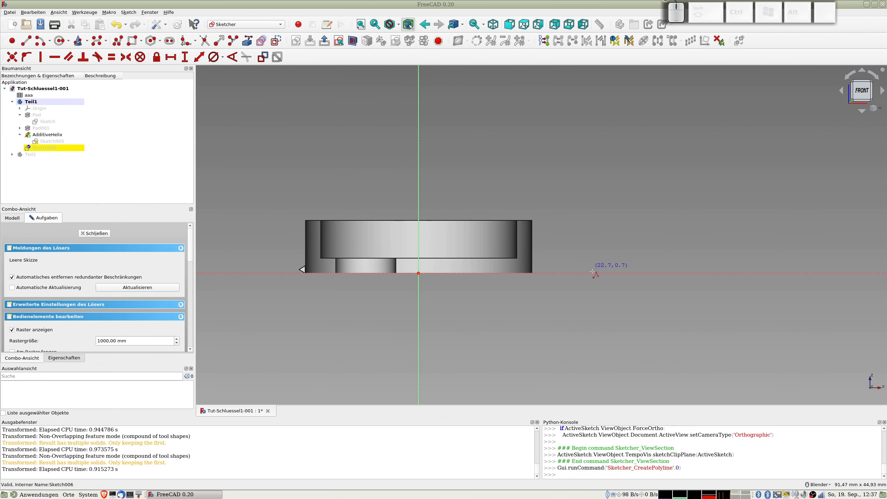
{"action": "left_click", "coordinate": [545, 273]}
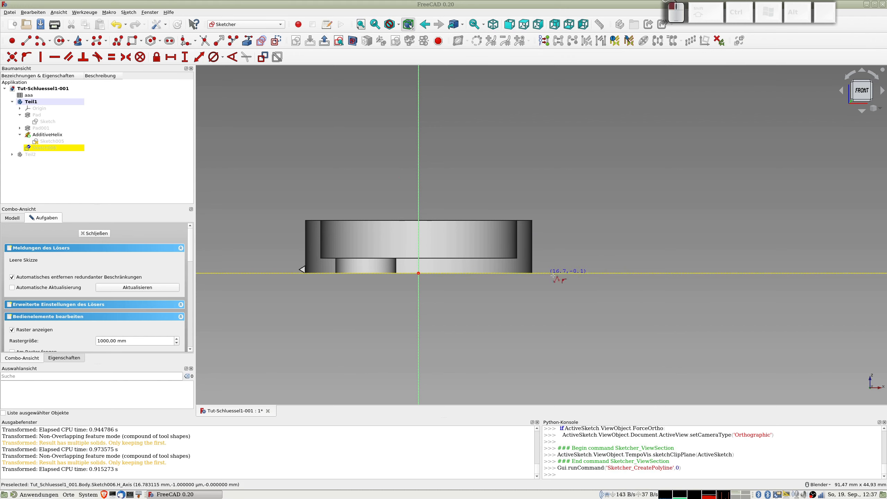
{"action": "left_click", "coordinate": [561, 273]}
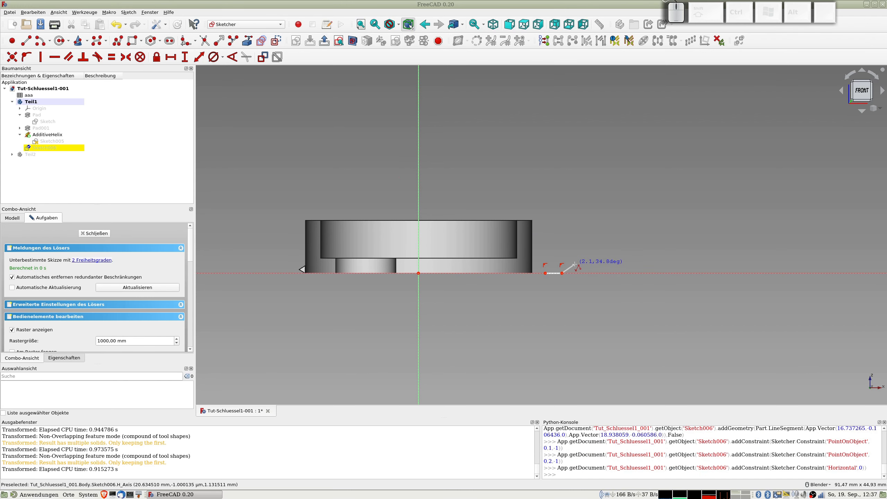
{"action": "left_click", "coordinate": [574, 264]}
{"action": "left_click", "coordinate": [562, 260]}
{"action": "left_click", "coordinate": [545, 260]}
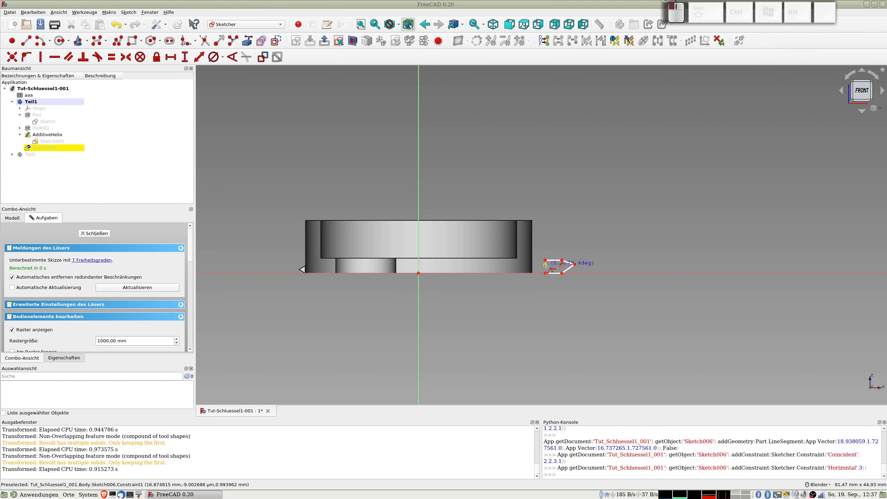
{"action": "left_click", "coordinate": [545, 274]}
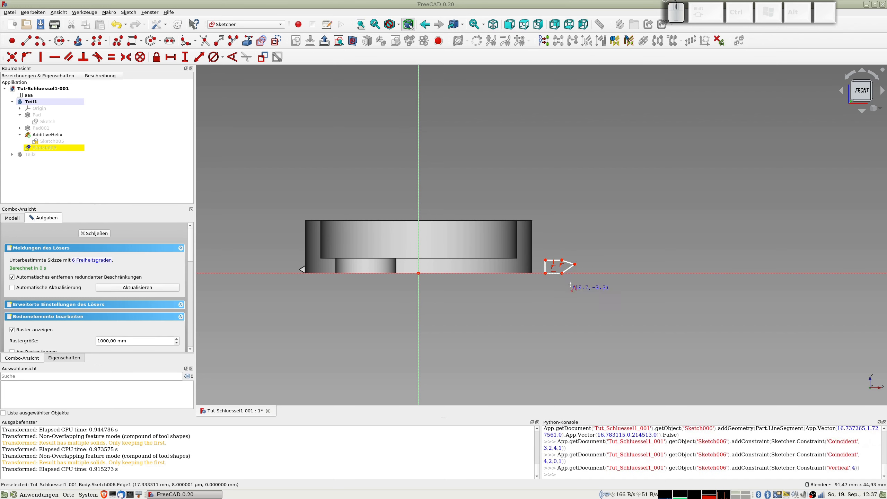
{"action": "scroll", "coordinate": [578, 282], "scroll_direction": "up", "scroll_amount": 4}
{"action": "scroll", "coordinate": [517, 265], "scroll_direction": "down", "scroll_amount": 2}
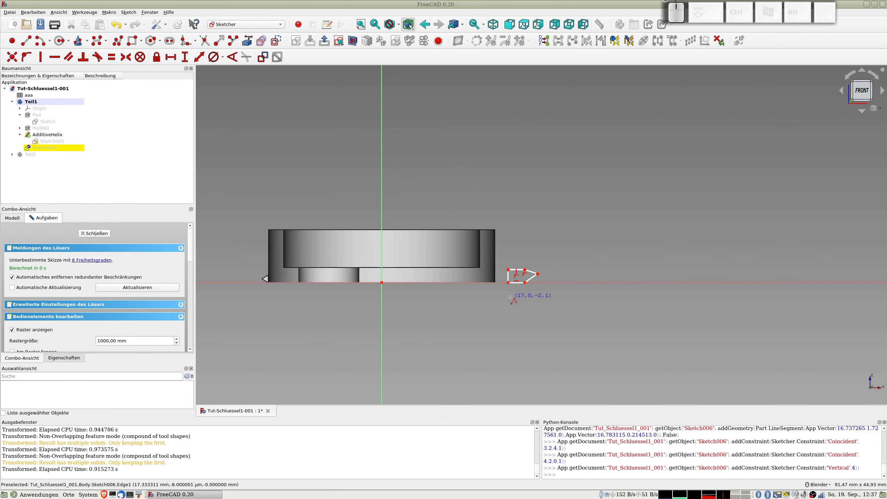
{"action": "key", "text": "Escape"}
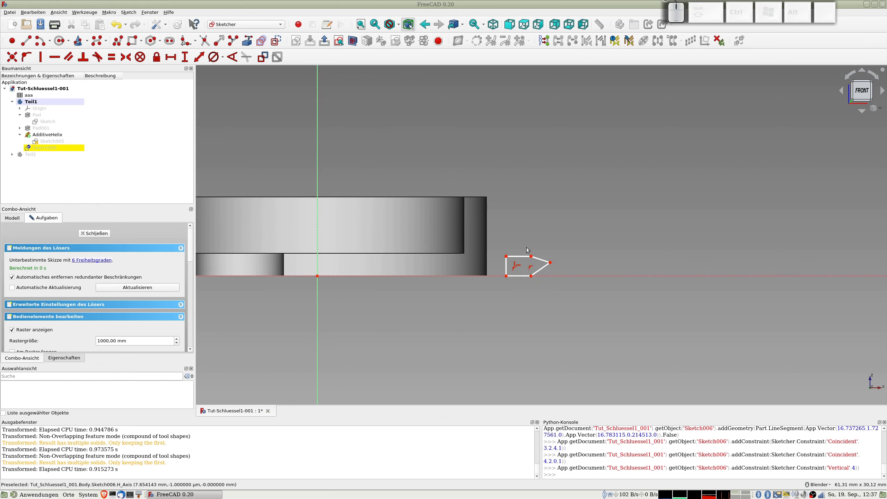
Step: Constrain the profile's upper horizontal edge to 0.5 mm and move its vertical edge inside the ring wall
{"action": "left_click", "coordinate": [518, 256]}
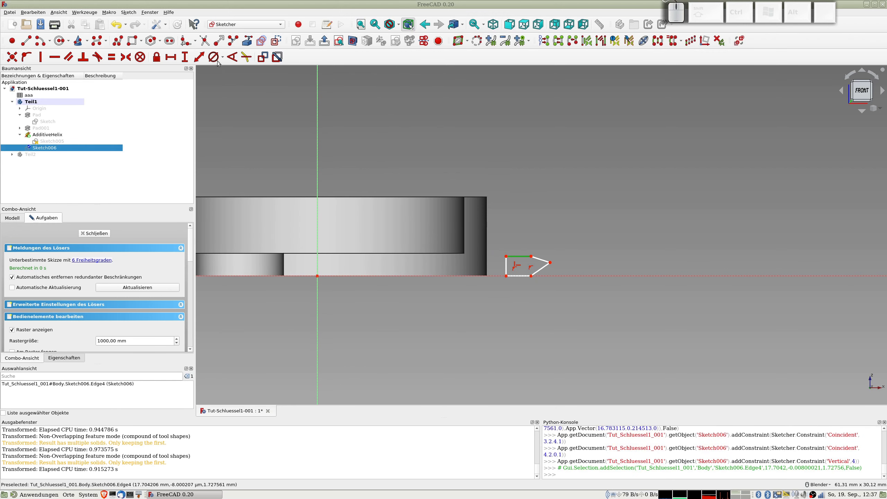
{"action": "left_click", "coordinate": [199, 57]}
{"action": "type", "text": "0,5"}
{"action": "key", "text": "Return"}
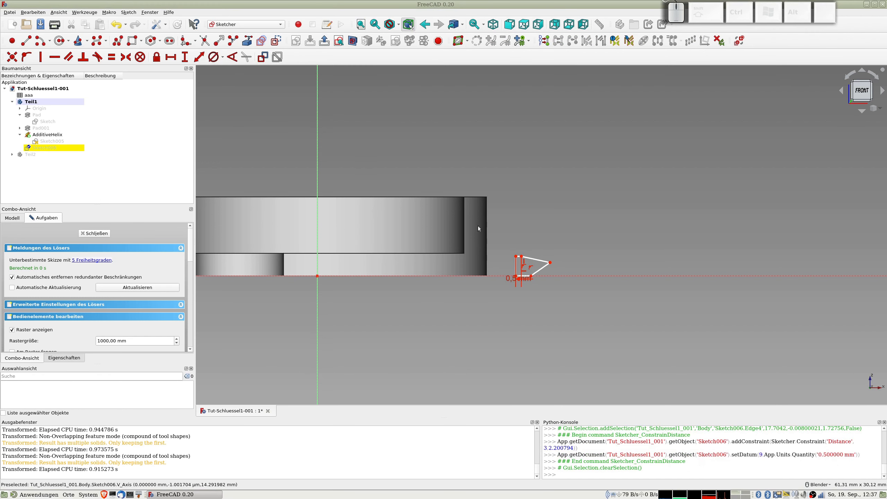
{"action": "left_click_drag", "start_coordinate": [516, 266], "coordinate": [471, 265]}
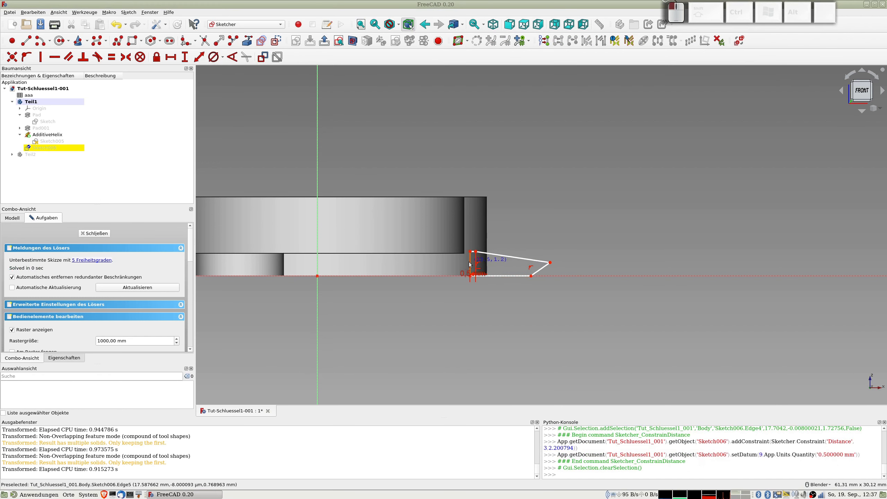
Step: Try to constrain the profile's lower outer corner onto the horizontal axis
{"action": "left_click", "coordinate": [531, 276]}
{"action": "left_click", "coordinate": [546, 276]}
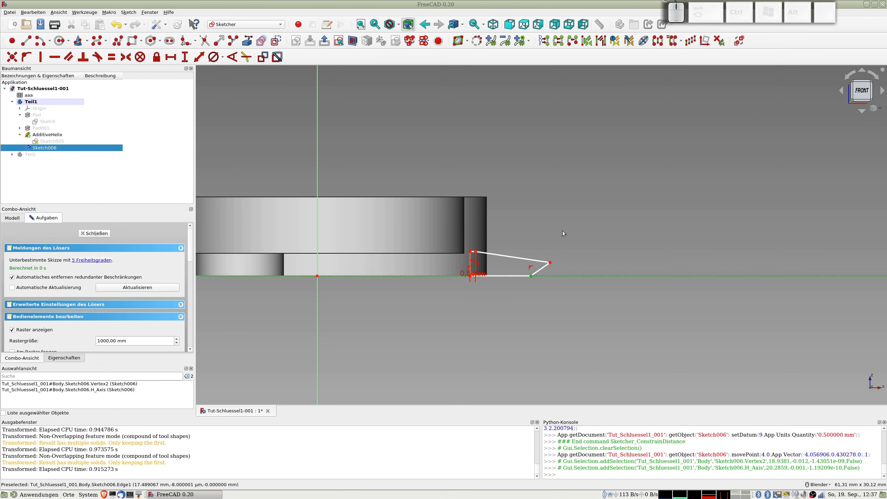
{"action": "key", "text": "o"}
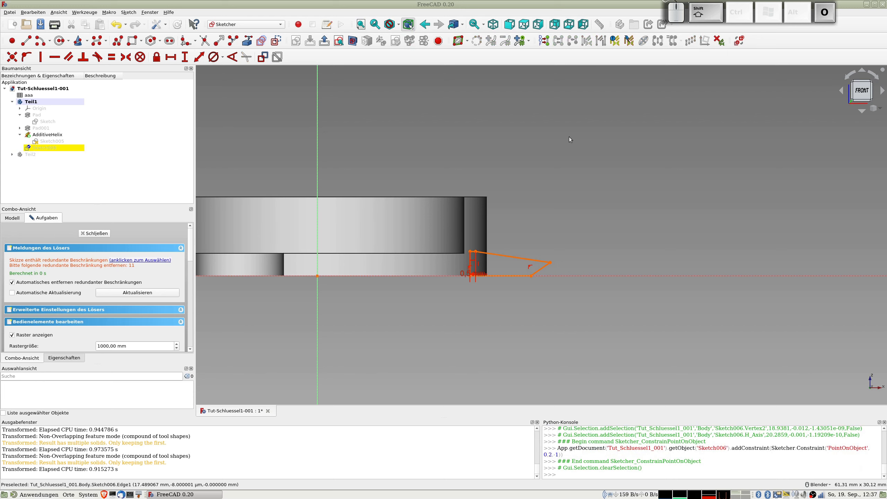
{"action": "key", "text": "ctrl+z"}
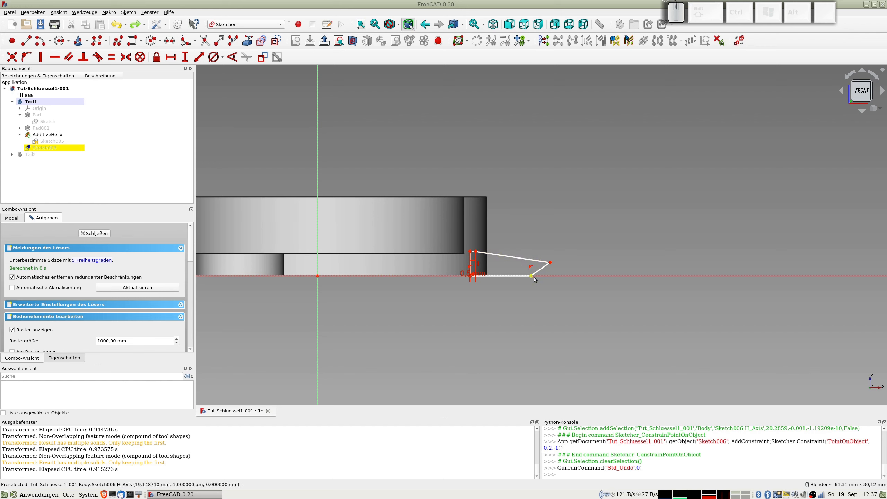
Step: Move the profile's lower outer corner and tip inward, close to the ring's outer wall
{"action": "left_click_drag", "start_coordinate": [531, 276], "coordinate": [485, 277]}
{"action": "left_click_drag", "start_coordinate": [550, 262], "coordinate": [494, 259]}
{"action": "scroll", "coordinate": [503, 248], "scroll_direction": "up", "scroll_amount": 5}
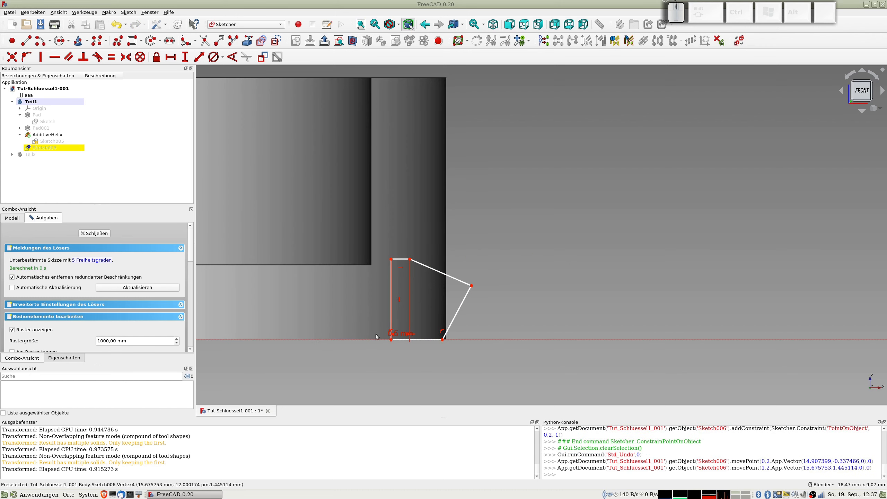
{"action": "left_click_drag", "start_coordinate": [442, 339], "coordinate": [443, 340]}
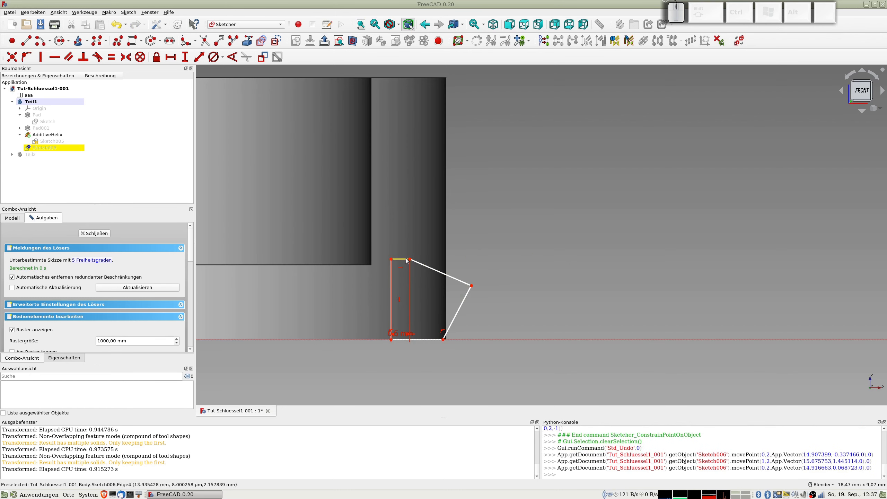
Step: Constrain the profile's upper and lower outer corners to be vertically aligned
{"action": "left_click", "coordinate": [409, 259]}
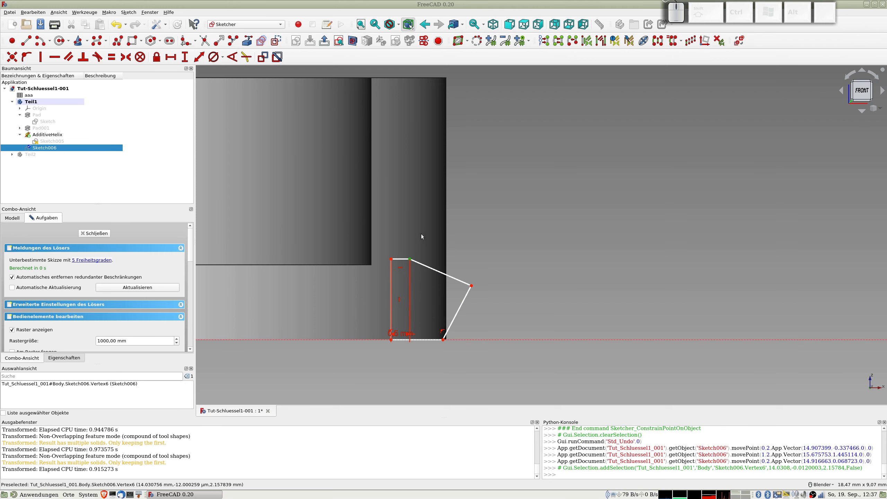
{"action": "left_click", "coordinate": [443, 339]}
{"action": "key", "text": "v"}
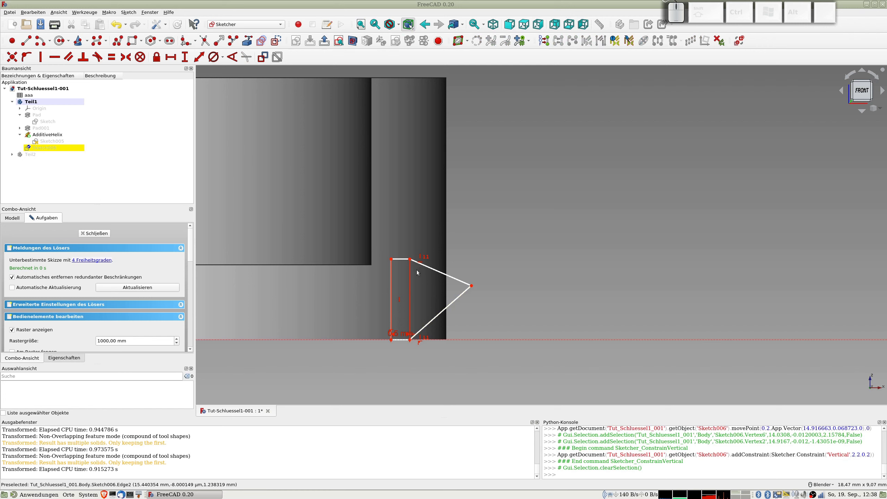
Step: Move the 0.5 mm dimension label above the profile and tile the aaa spreadsheet beside the sketch view
{"action": "mouse_move", "coordinate": [400, 334]}
{"action": "left_mouse_down"}
{"action": "mouse_move", "coordinate": [341, 325]}
{"action": "mouse_move", "coordinate": [358, 238]}
{"action": "mouse_move", "coordinate": [350, 232]}
{"action": "left_mouse_up"}
{"action": "left_click", "coordinate": [391, 276]}
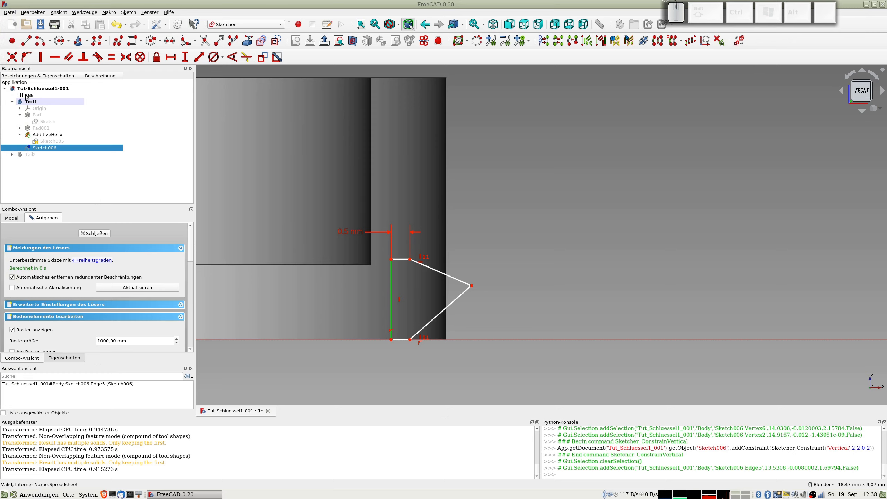
{"action": "double_click", "coordinate": [27, 96]}
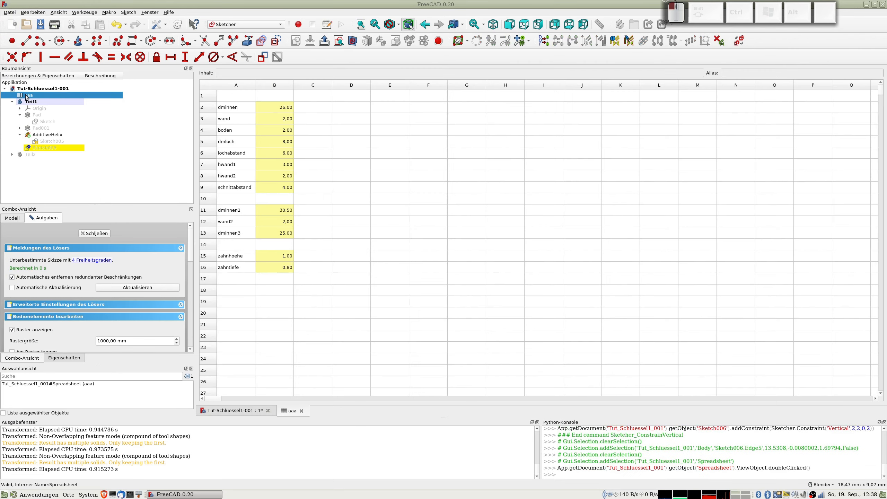
{"action": "left_click", "coordinate": [152, 12]}
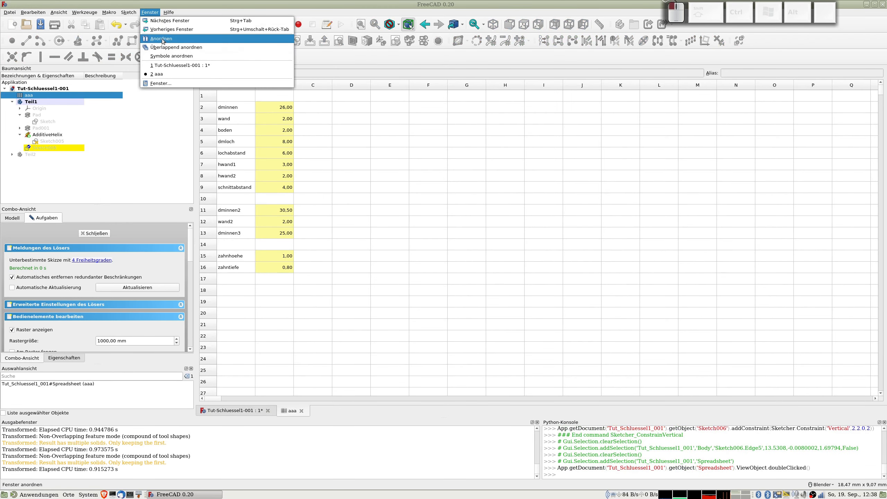
{"action": "left_click", "coordinate": [161, 39]}
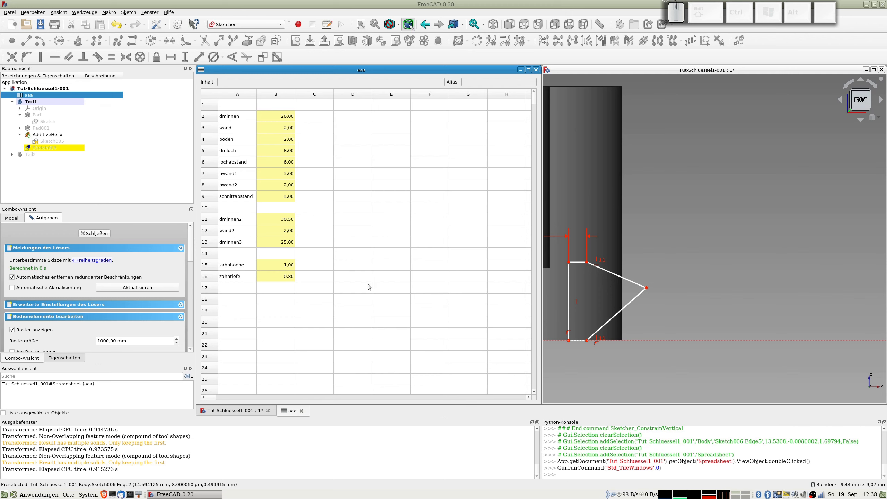
{"action": "middle_click_drag", "start_coordinate": [581, 283], "coordinate": [696, 261], "text": "shift"}
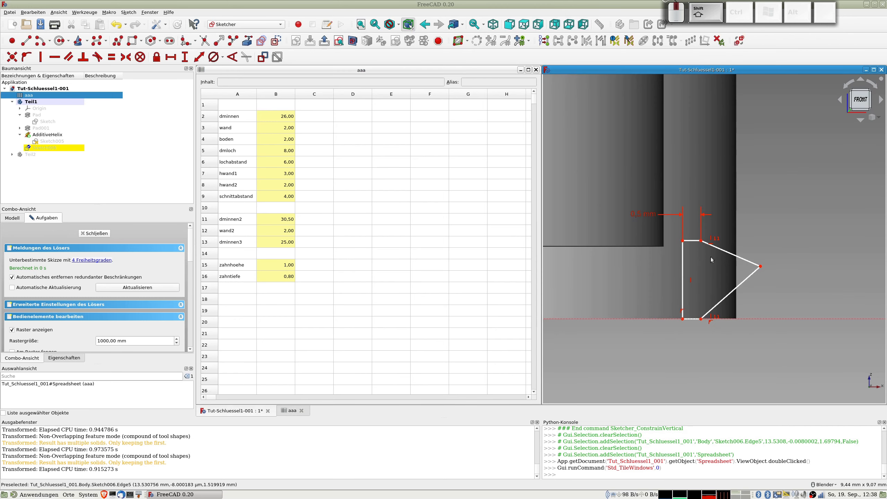
{"action": "left_click", "coordinate": [683, 267]}
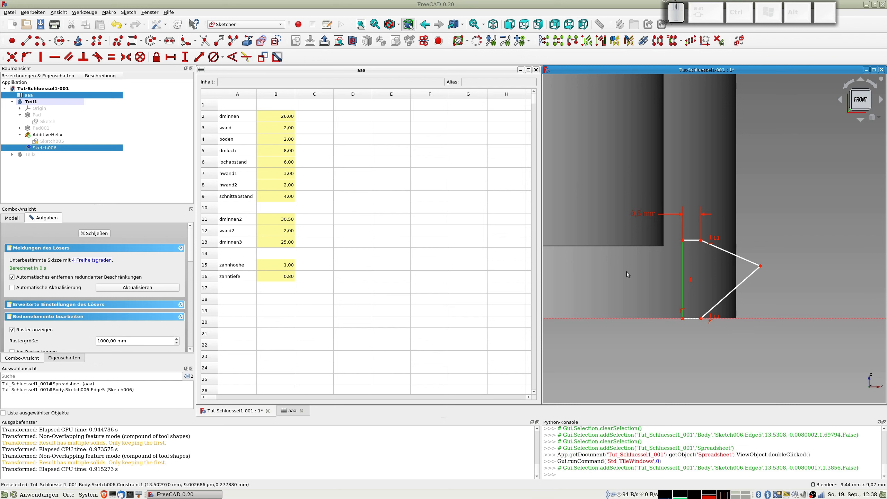
{"action": "key", "text": "k"}
{"action": "key", "text": "d"}
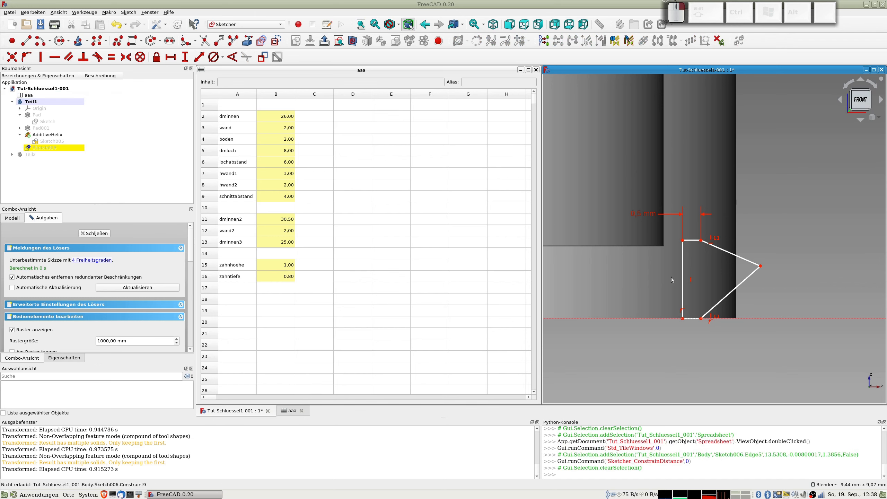
Step: Constrain the length of the profile's inner vertical edge with the formula <<aaa>>.zahnhoehe
{"action": "left_click", "coordinate": [683, 280]}
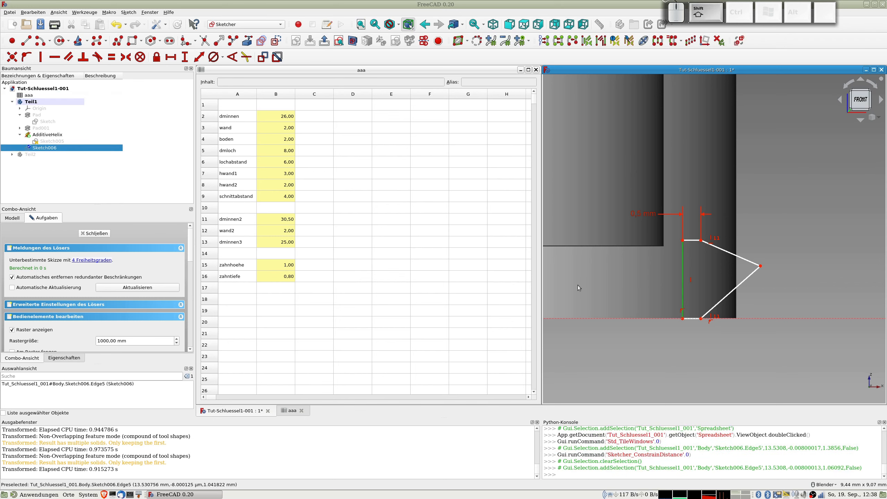
{"action": "key", "text": "shift+d"}
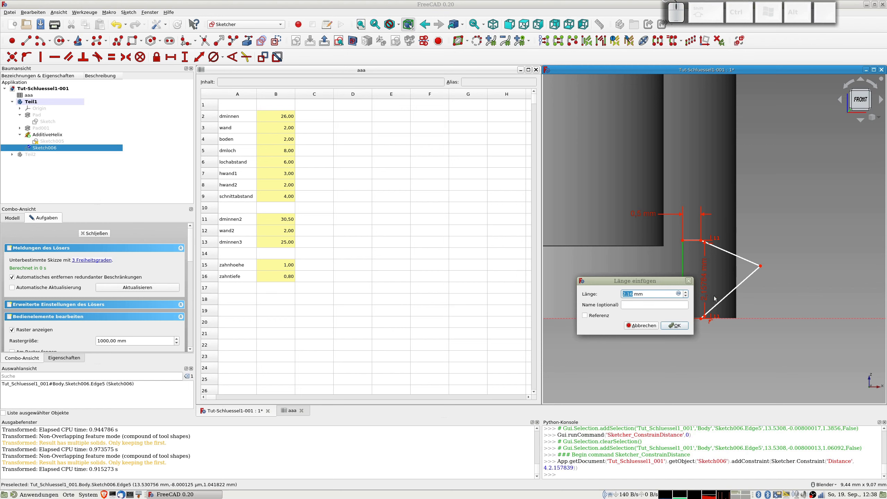
{"action": "left_click", "coordinate": [678, 294]}
{"action": "type", "text": "aa"}
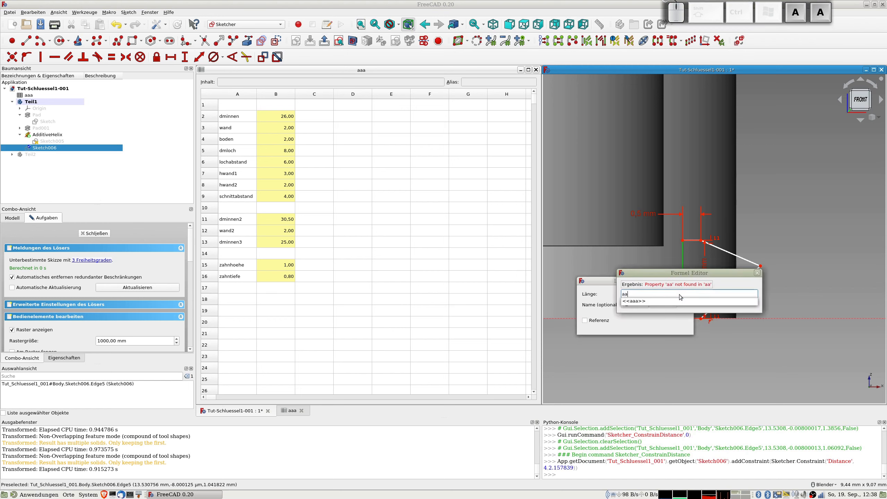
{"action": "type", "text": "a.z"}
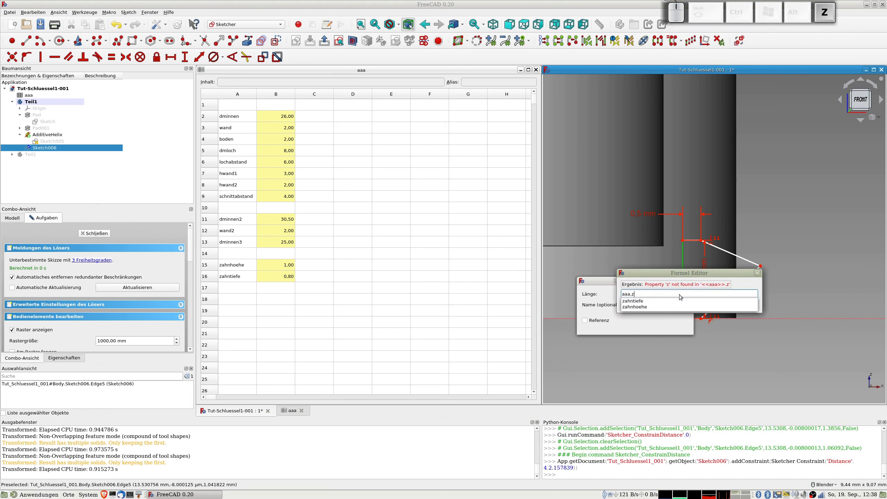
{"action": "type", "text": "ahn"}
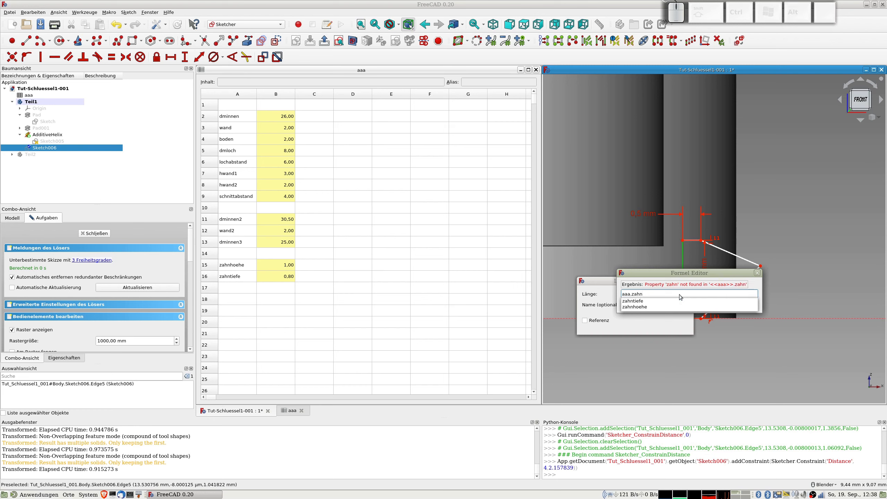
{"action": "type", "text": "hoehe"}
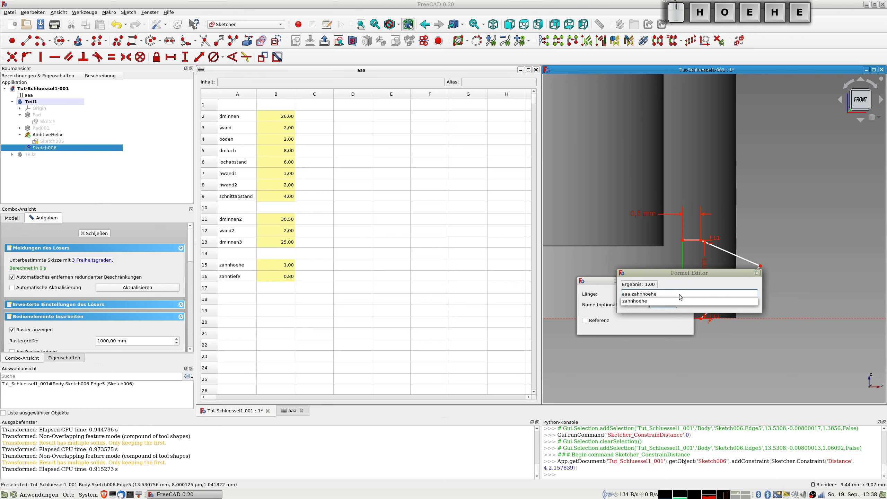
{"action": "key", "text": "Return"}
{"action": "key", "text": "Tab"}
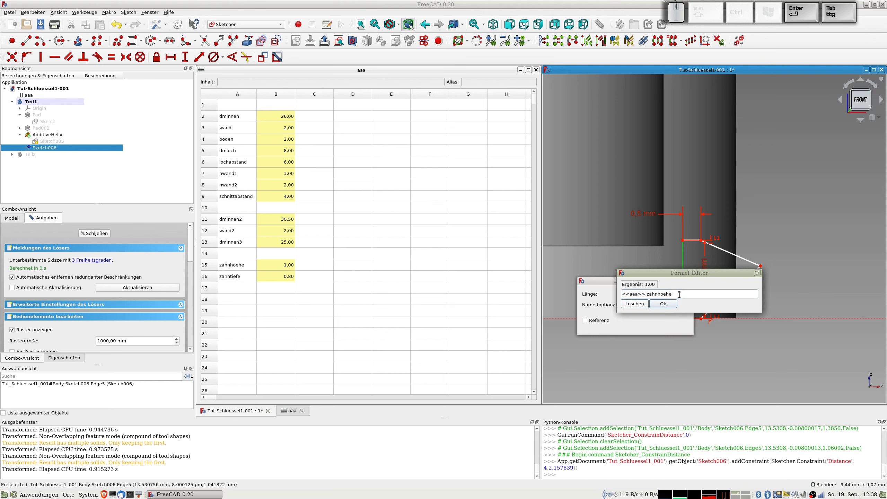
{"action": "key", "text": "Tab"}
{"action": "key", "text": "Return"}
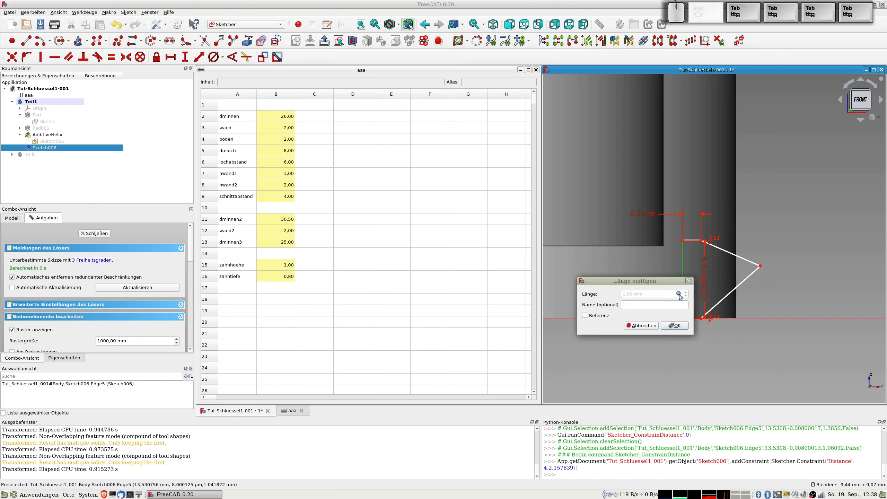
{"action": "key", "text": "Return"}
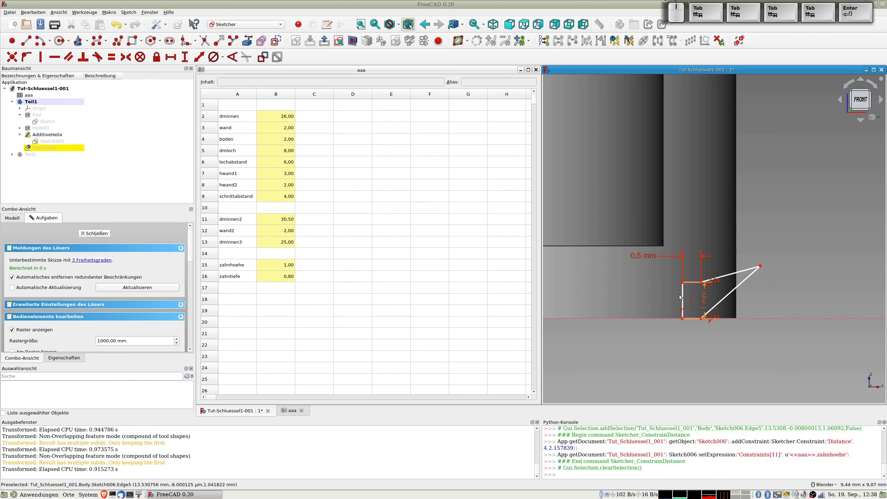
Step: Constrain the vertical distance from the profile's tip to the horizontal axis with the formula <<aaa>>.zahnhoehe / 2
{"action": "left_click", "coordinate": [760, 266]}
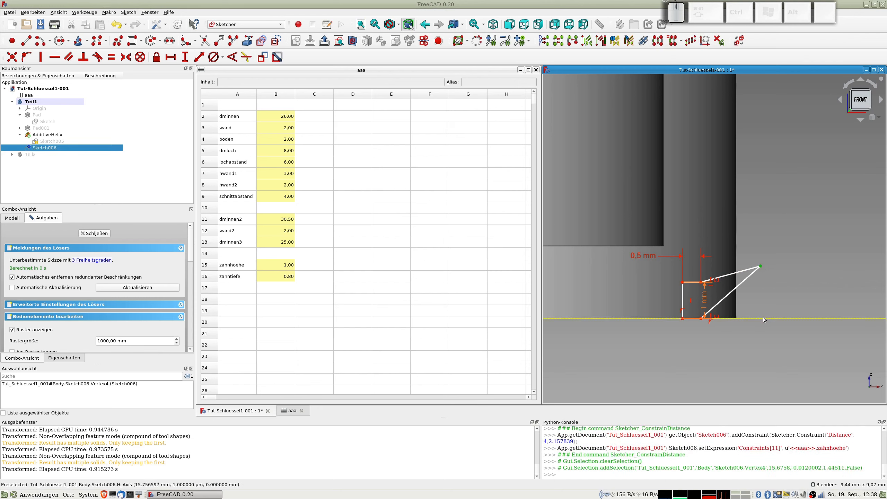
{"action": "left_click", "coordinate": [763, 318]}
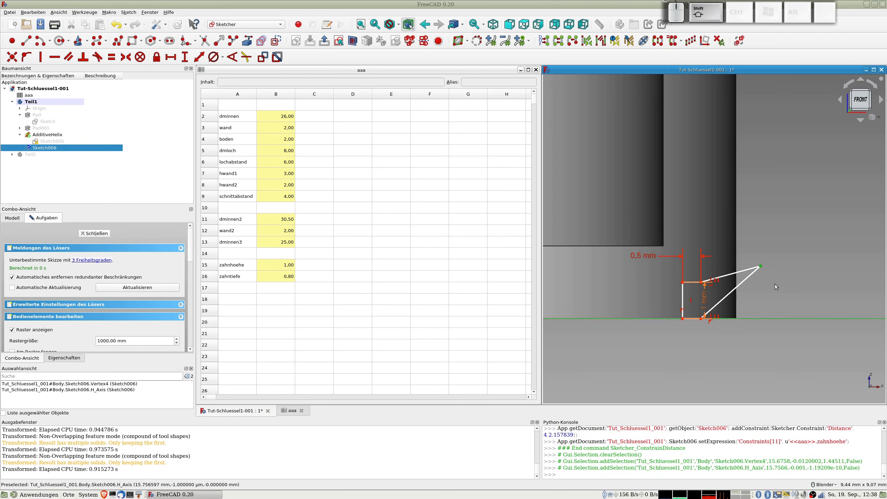
{"action": "key", "text": "shift+d"}
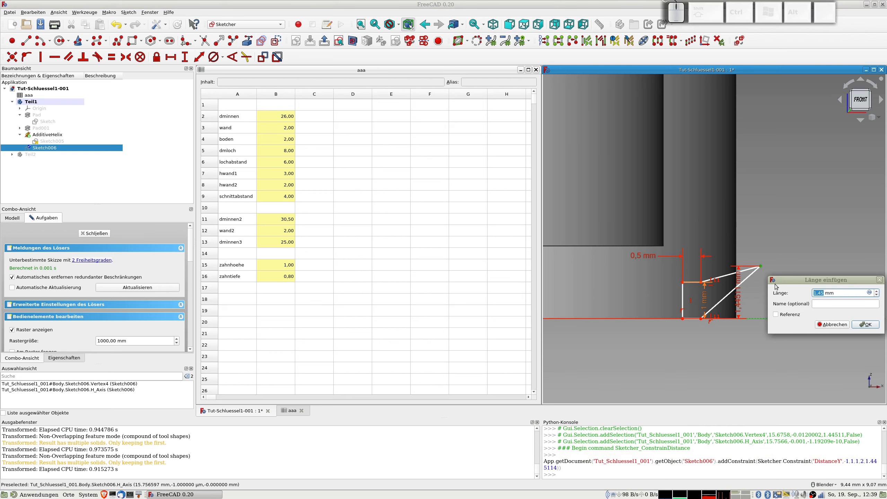
{"action": "left_click", "coordinate": [870, 293]}
{"action": "type", "text": "aaa"}
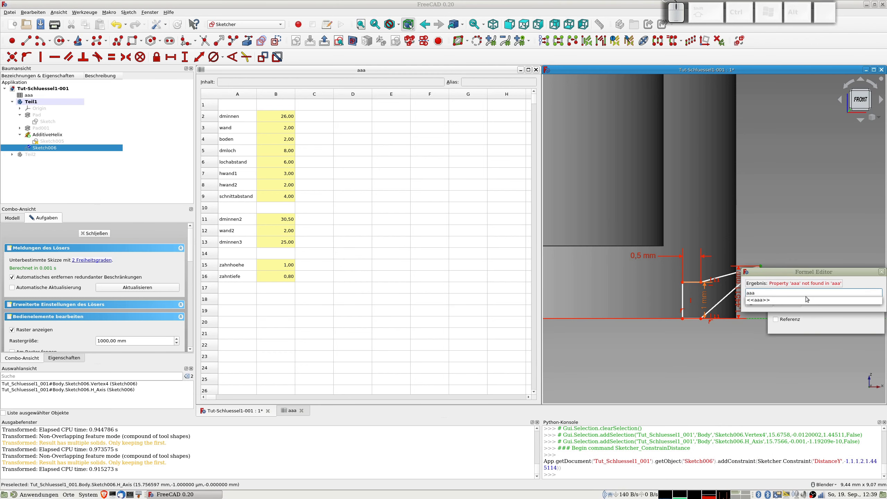
{"action": "type", "text": "zah"}
{"action": "key", "text": "BackSpace"}
{"action": "key", "text": "BackSpace"}
{"action": "key", "text": "BackSpace"}
{"action": "type", "text": ".zahnhoehe"}
{"action": "key", "text": "Return"}
{"action": "key", "text": "Return"}
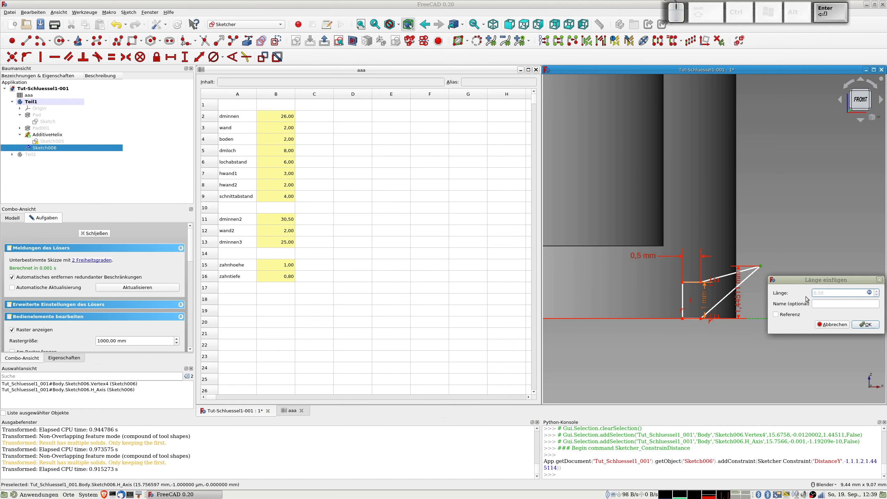
{"action": "key", "text": "Return"}
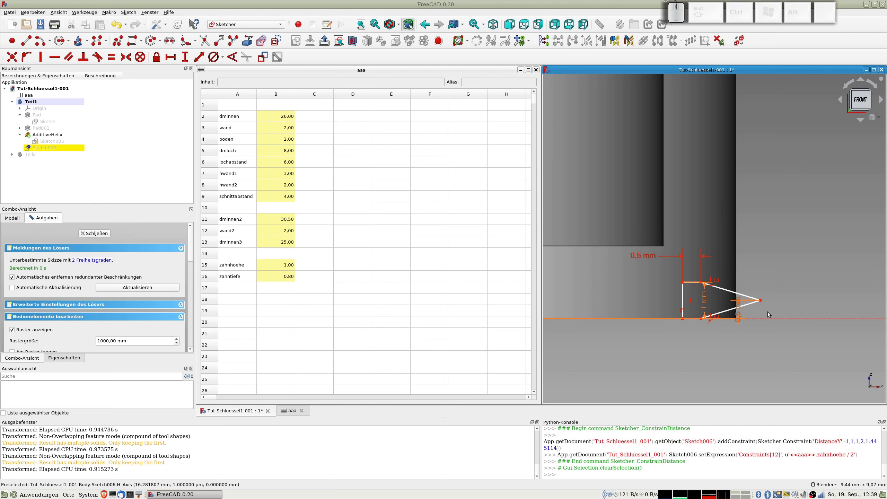
Step: Constrain the horizontal distance from the vertical axis to the triangle's lower base corner with the formula aaa.dminnen+aaa.wand
{"action": "scroll", "coordinate": [730, 297], "scroll_direction": "up", "scroll_amount": 4}
{"action": "scroll", "coordinate": [724, 300], "scroll_direction": "down", "scroll_amount": 4}
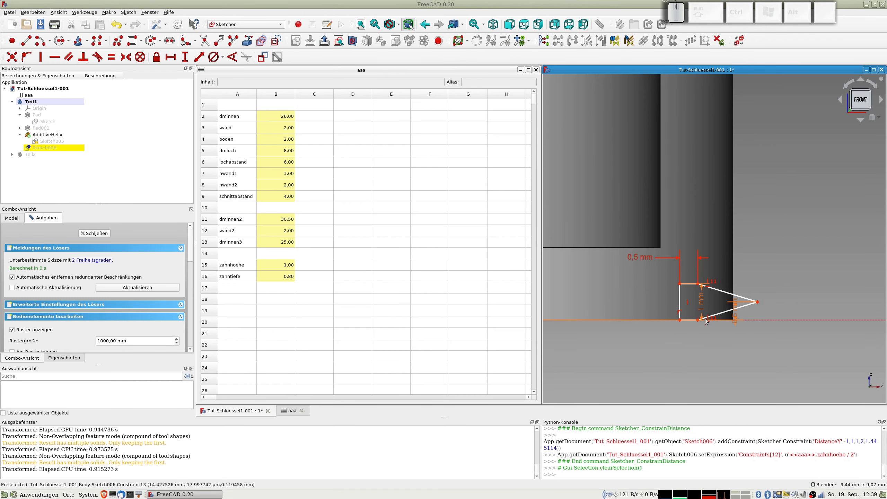
{"action": "scroll", "coordinate": [694, 351], "scroll_direction": "down", "scroll_amount": 4}
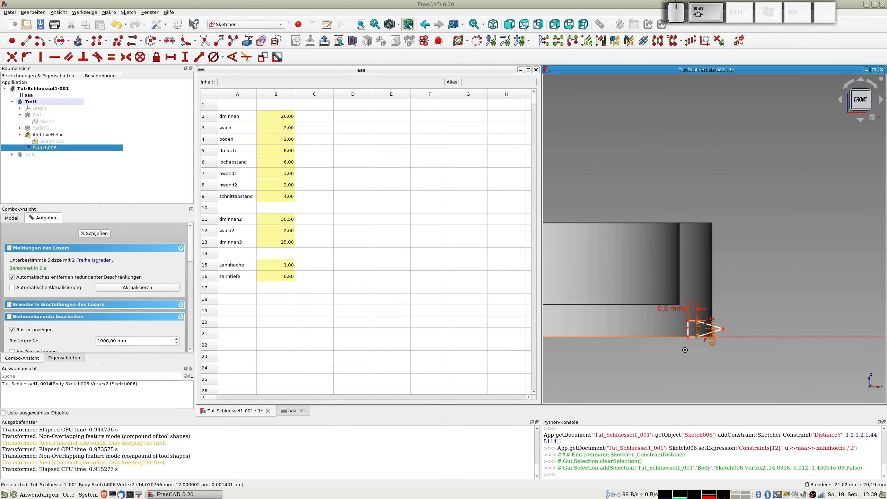
{"action": "middle_click_drag", "start_coordinate": [689, 346], "coordinate": [754, 305], "text": "shift"}
{"action": "scroll", "coordinate": [724, 313], "scroll_direction": "down", "scroll_amount": 2}
{"action": "middle_click_drag", "start_coordinate": [608, 328], "coordinate": [629, 326], "text": "shift"}
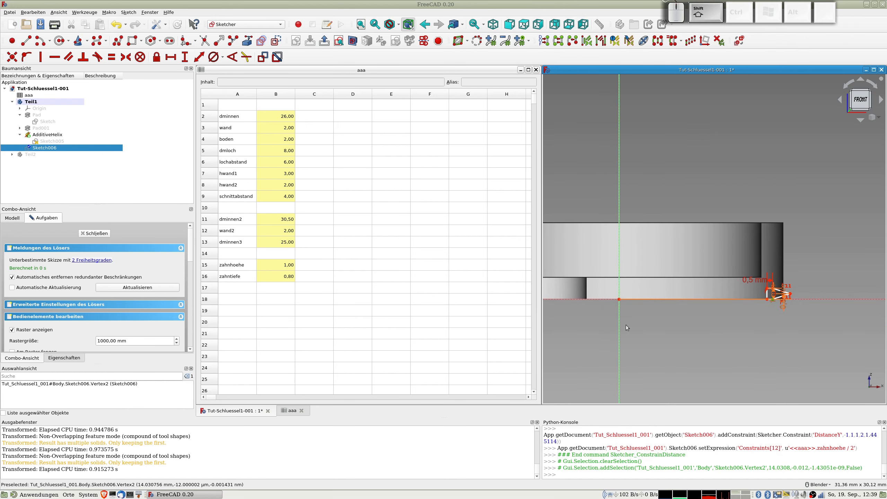
{"action": "left_click", "coordinate": [620, 325]}
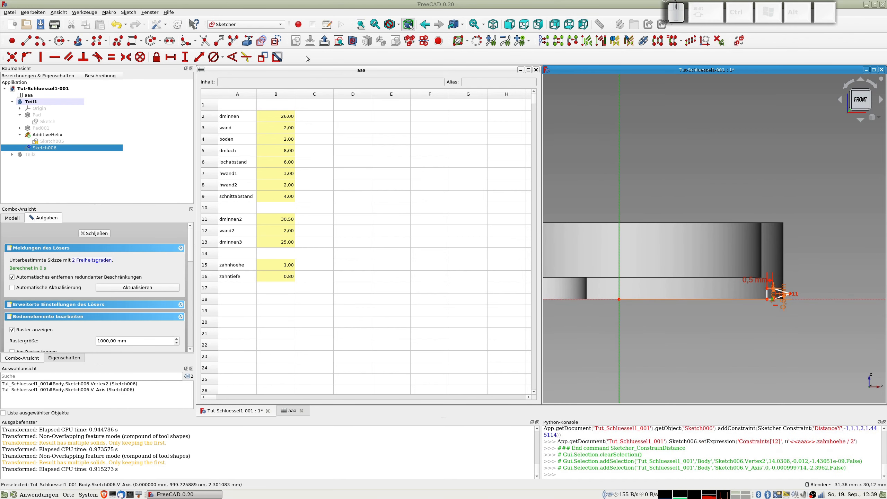
{"action": "left_click", "coordinate": [199, 57]}
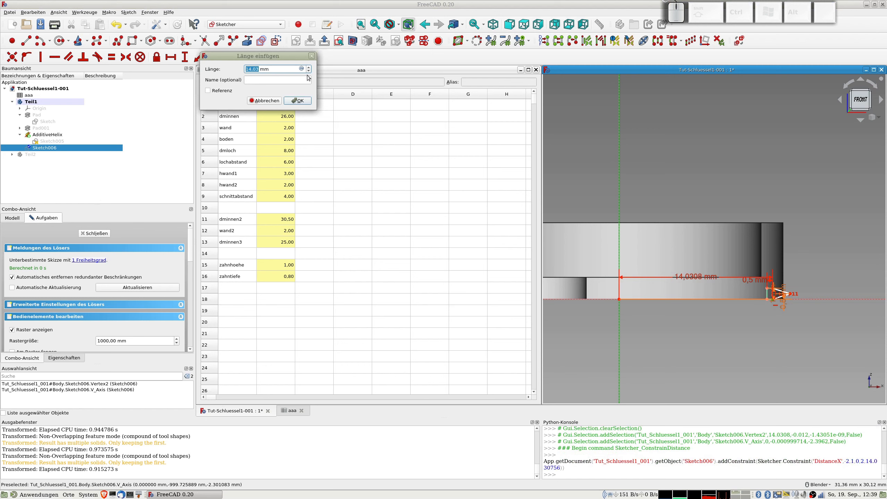
{"action": "left_click", "coordinate": [302, 69]}
{"action": "type", "text": "aa"}
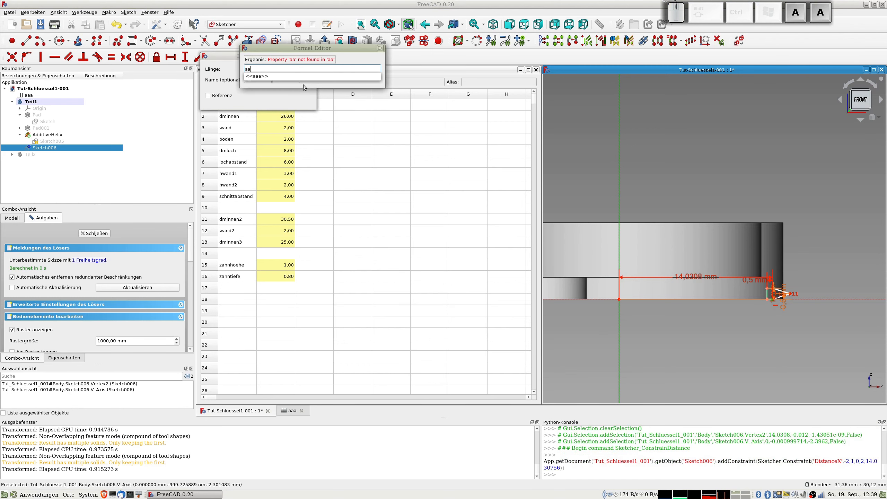
{"action": "type", "text": "a."}
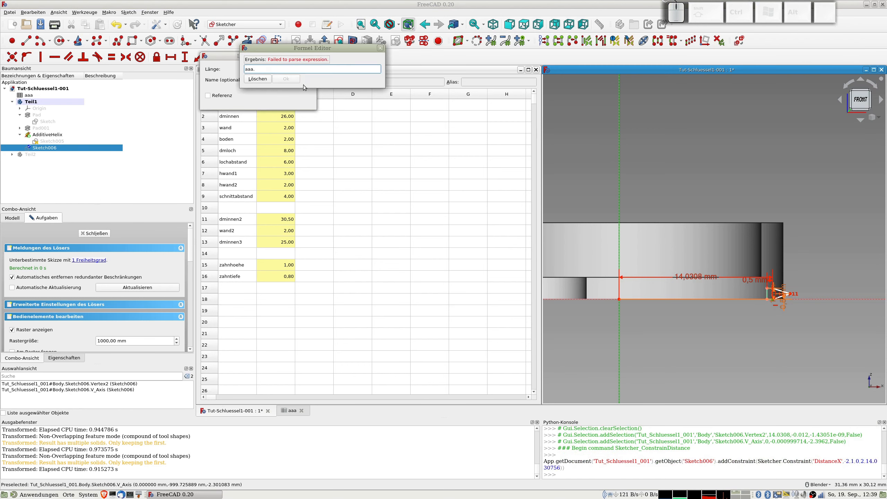
{"action": "type", "text": "dm"}
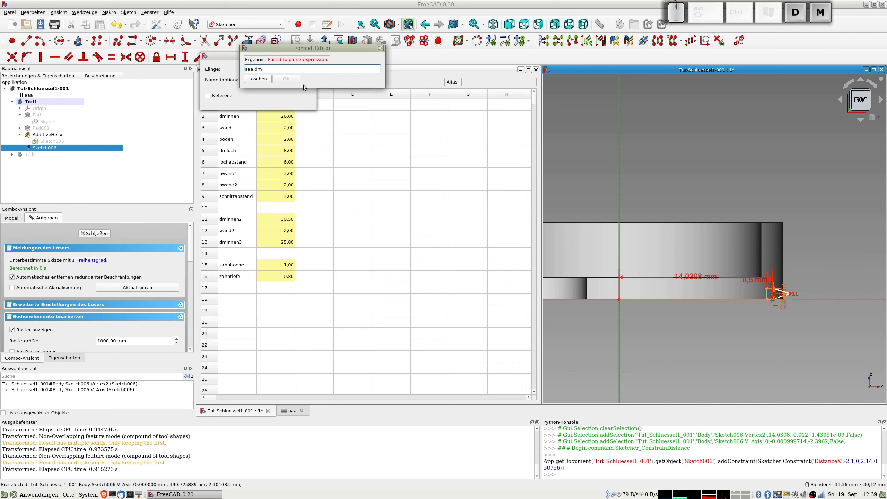
{"action": "type", "text": "innen"}
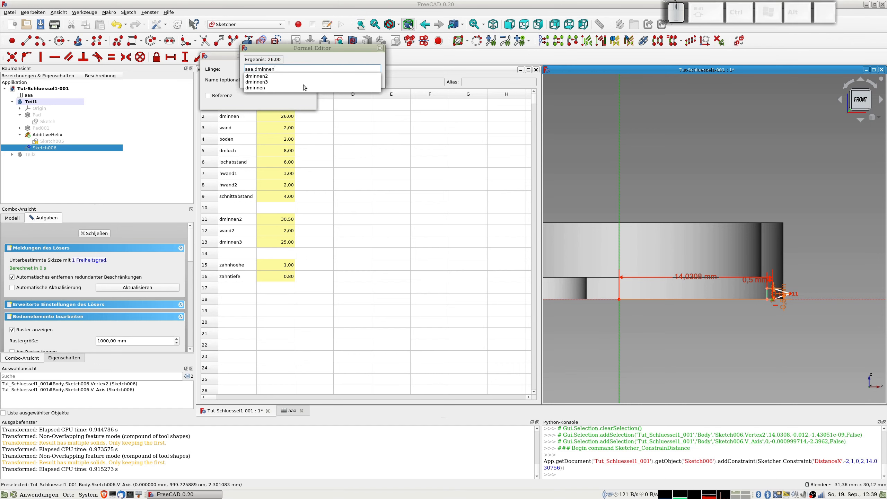
{"action": "type", "text": "+aaa."}
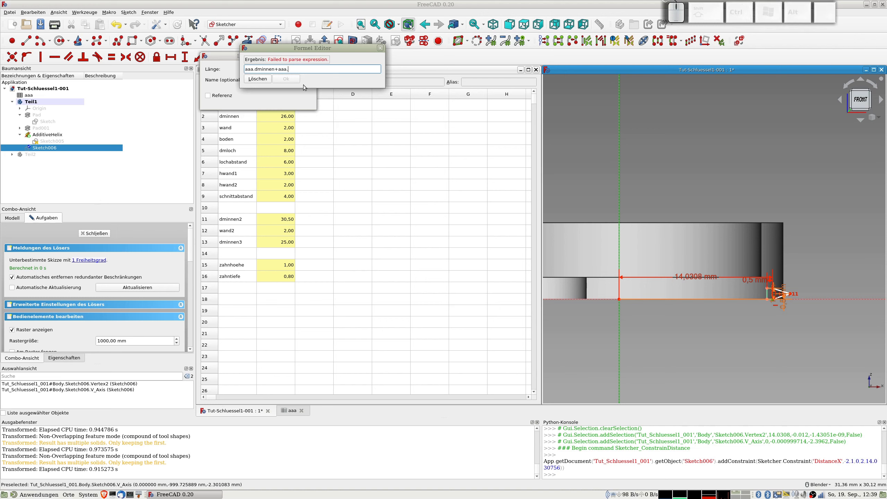
{"action": "type", "text": "w"}
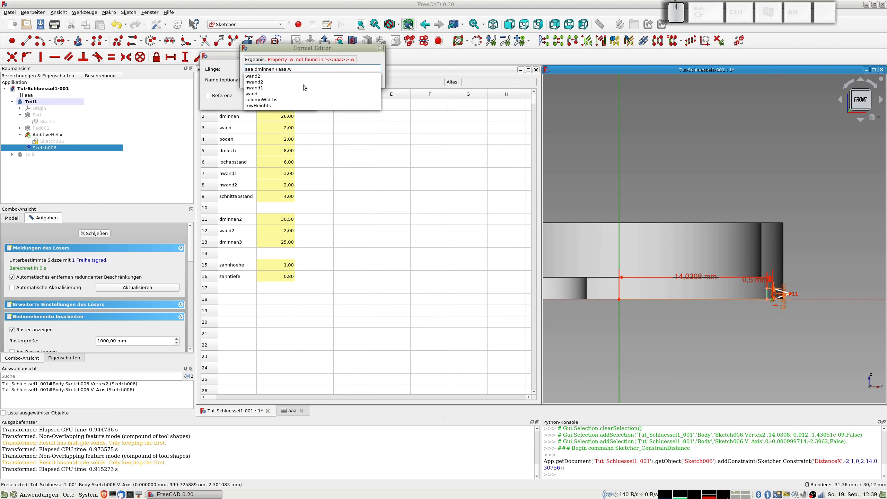
{"action": "type", "text": "and"}
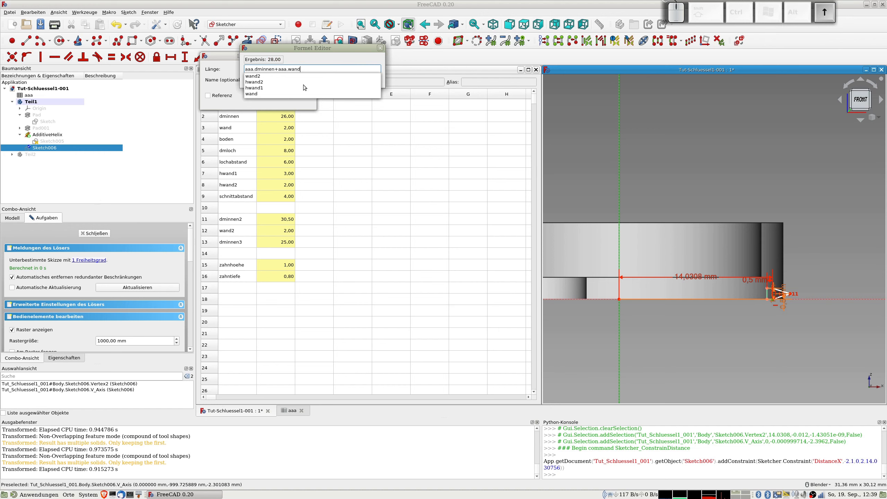
{"action": "key", "text": "Escape"}
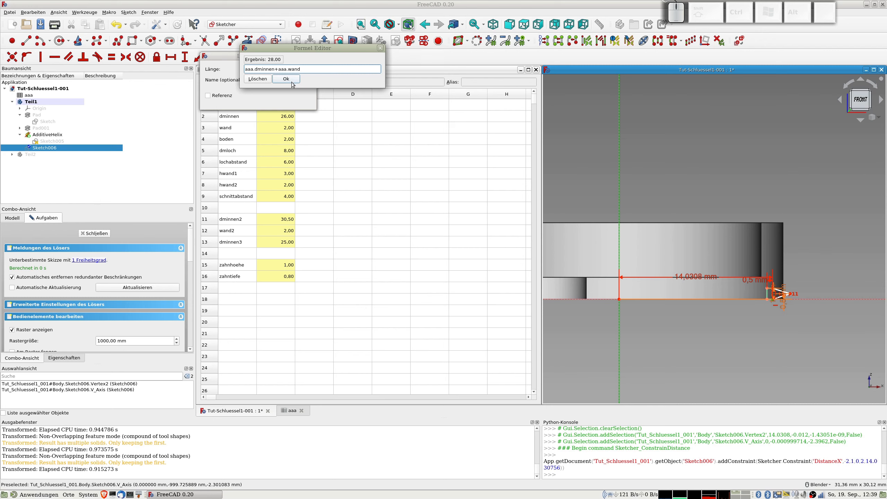
{"action": "left_click", "coordinate": [291, 81]}
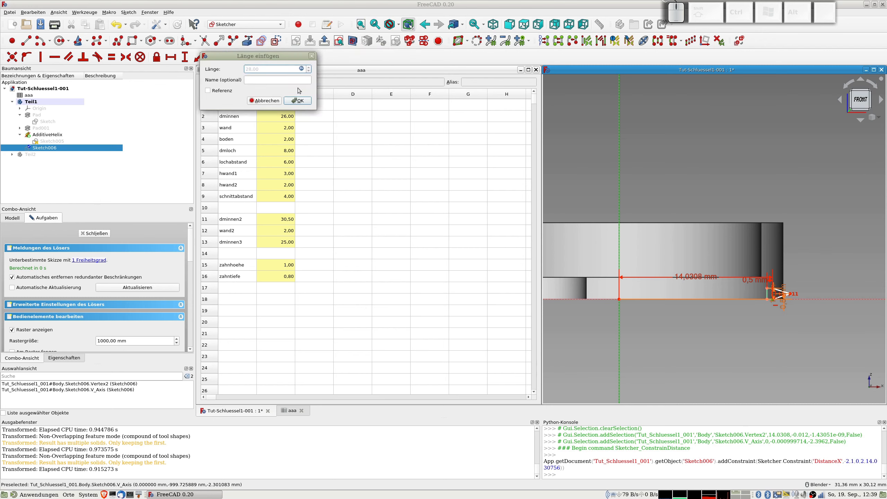
{"action": "left_click", "coordinate": [298, 101]}
Step: Change the formula of the profile's horizontal distance from the vertical axis to <<aaa>>.dminnen/2 + <<aaa>>.wand
{"action": "scroll", "coordinate": [798, 301], "scroll_direction": "down", "scroll_amount": 2, "text": "shift"}
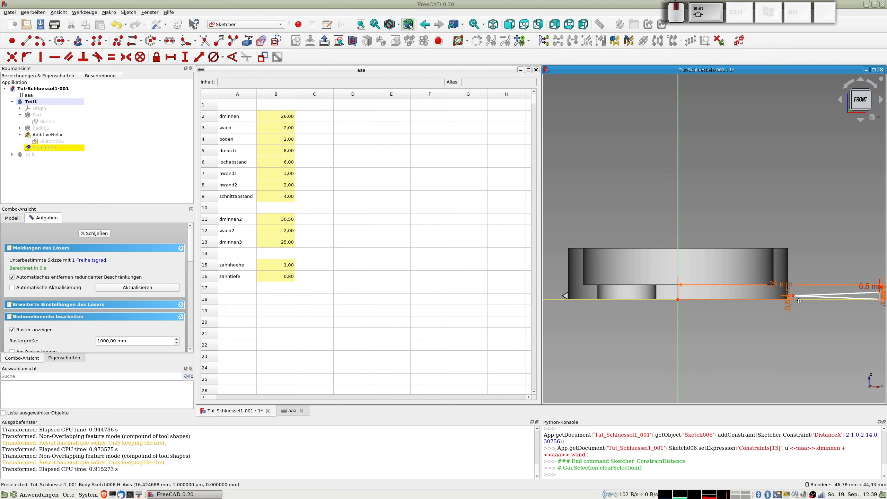
{"action": "middle_click_drag", "start_coordinate": [798, 300], "coordinate": [739, 292], "text": "shift"}
{"action": "left_click", "coordinate": [716, 278]}
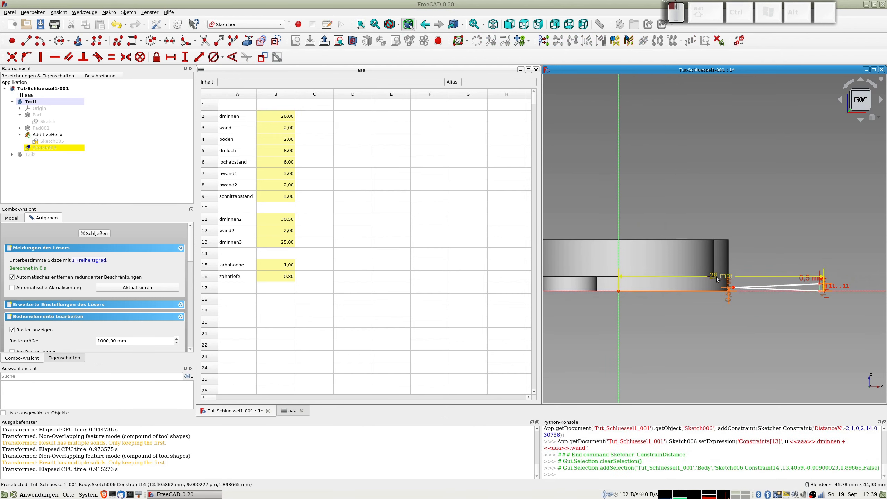
{"action": "double_click", "coordinate": [716, 278]}
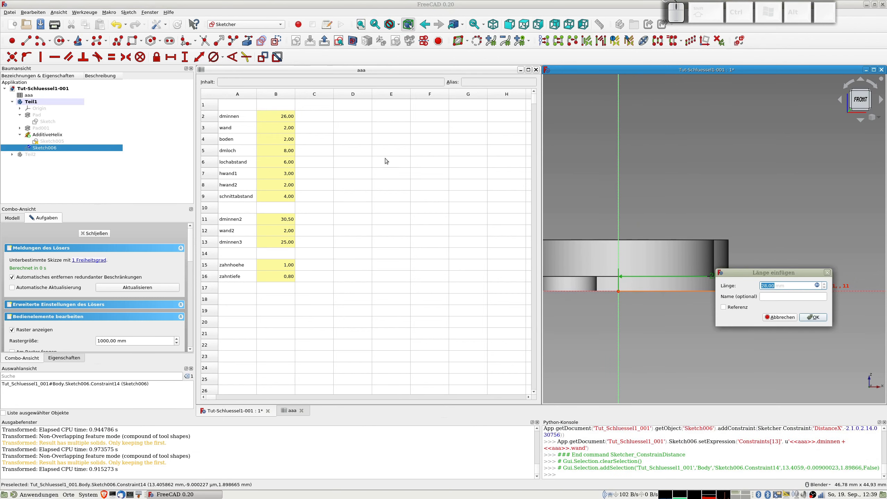
{"action": "left_click", "coordinate": [817, 285]}
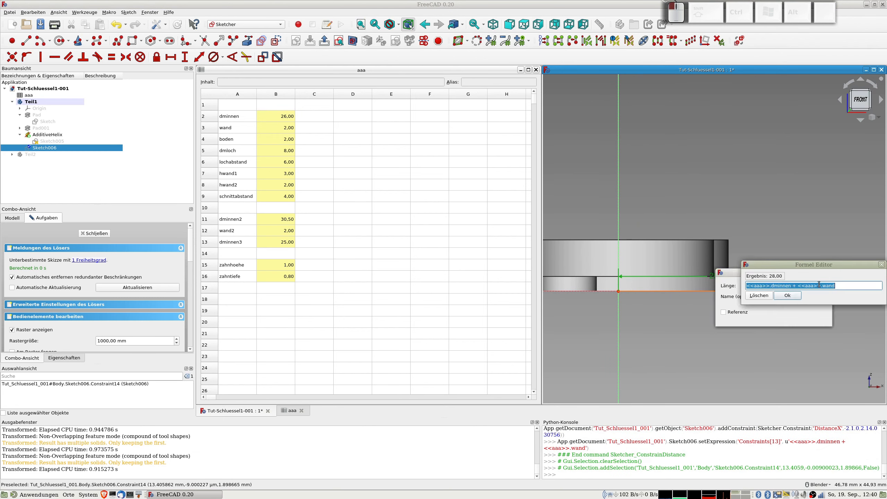
{"action": "left_click", "coordinate": [792, 285]}
{"action": "type", "text": "/2"}
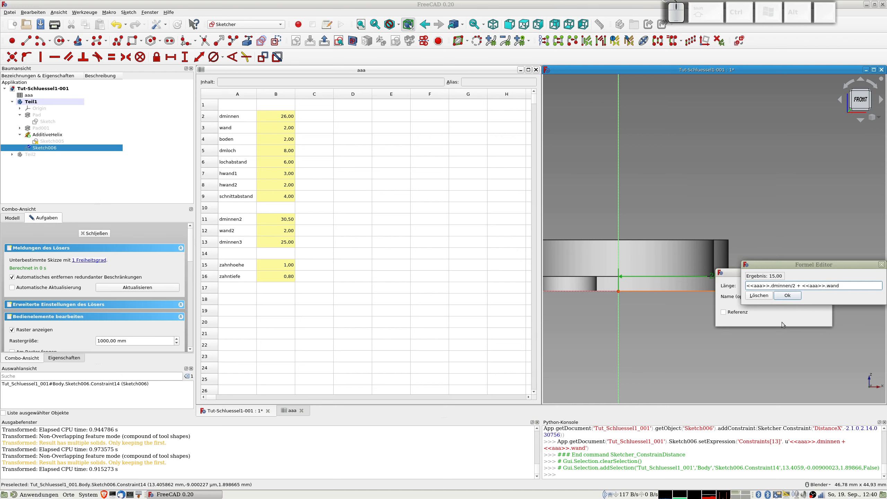
{"action": "key", "text": "Return"}
{"action": "key", "text": "Return"}
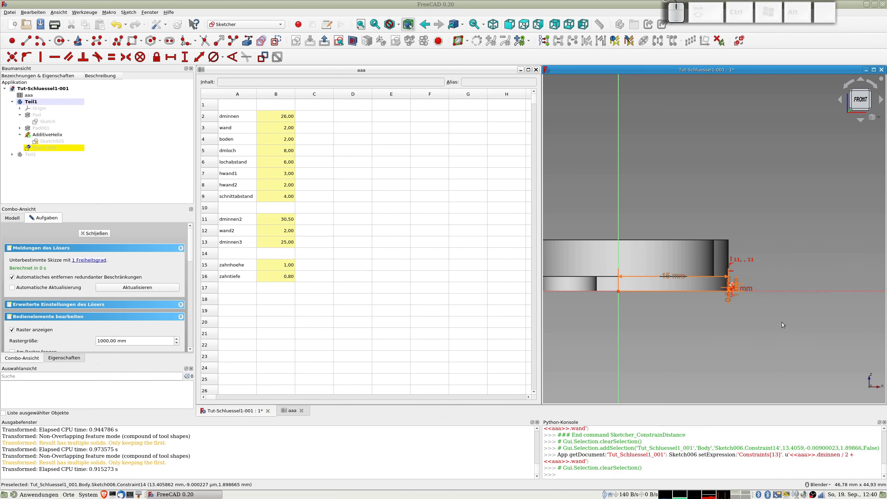
Step: Try the sketch's section view to expose the tooth profile at the ring's outer wall
{"action": "scroll", "coordinate": [751, 284], "scroll_direction": "up", "scroll_amount": 3}
{"action": "scroll", "coordinate": [657, 315], "scroll_direction": "up", "scroll_amount": 3}
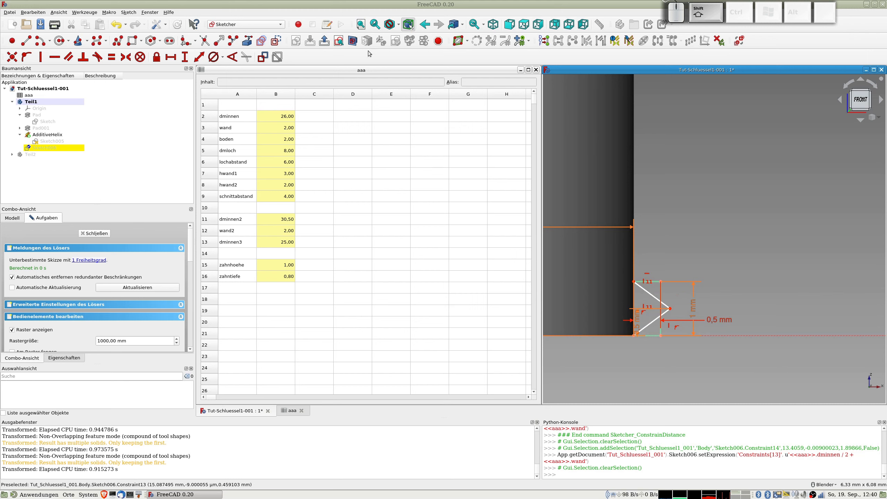
{"action": "left_click", "coordinate": [353, 41]}
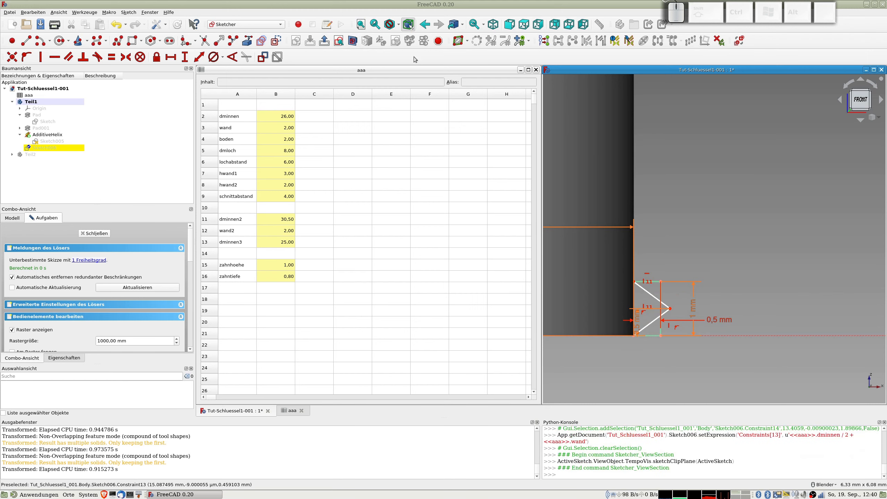
{"action": "left_click", "coordinate": [353, 41]}
{"action": "scroll", "coordinate": [607, 299], "scroll_direction": "down", "scroll_amount": 4}
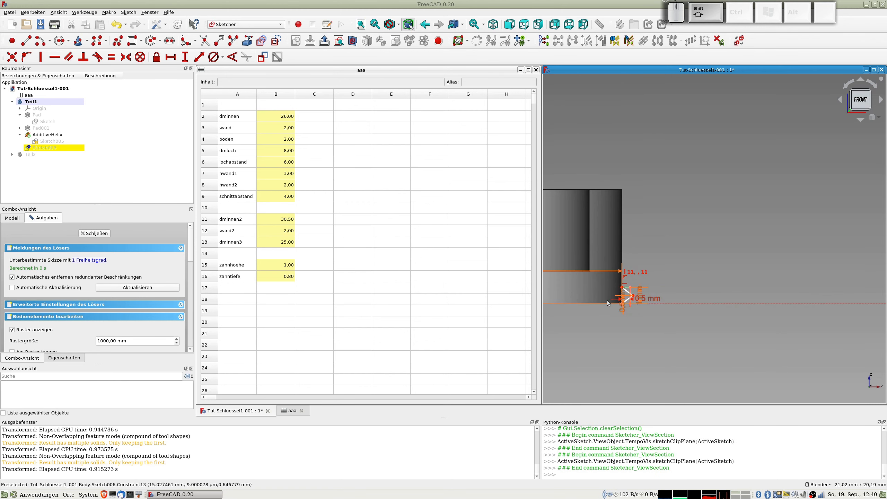
{"action": "middle_click_drag", "start_coordinate": [607, 300], "coordinate": [736, 303], "text": "shift"}
{"action": "scroll", "coordinate": [736, 305], "scroll_direction": "down", "scroll_amount": 2}
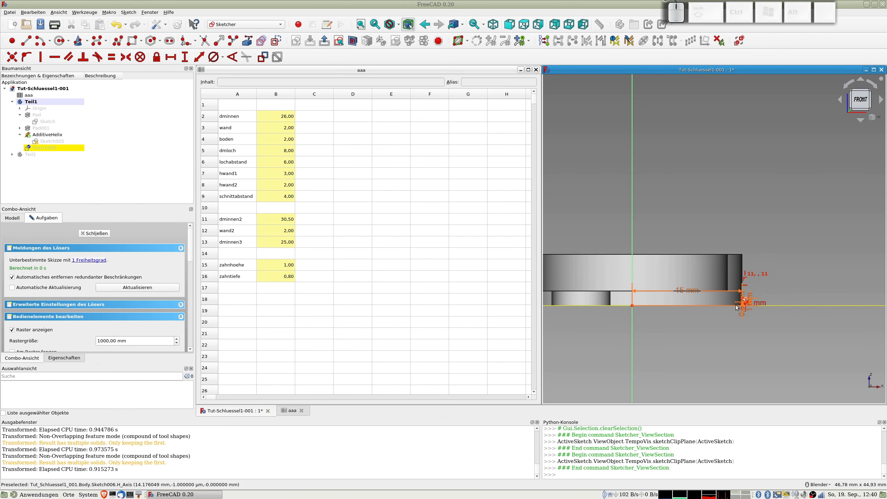
{"action": "scroll", "coordinate": [736, 307], "scroll_direction": "up", "scroll_amount": 6}
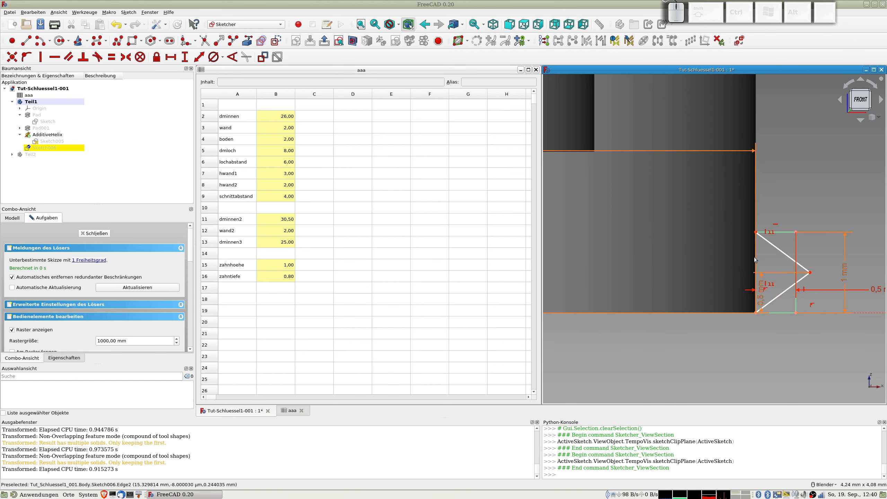
{"action": "scroll", "coordinate": [636, 164], "scroll_direction": "down", "scroll_amount": 1}
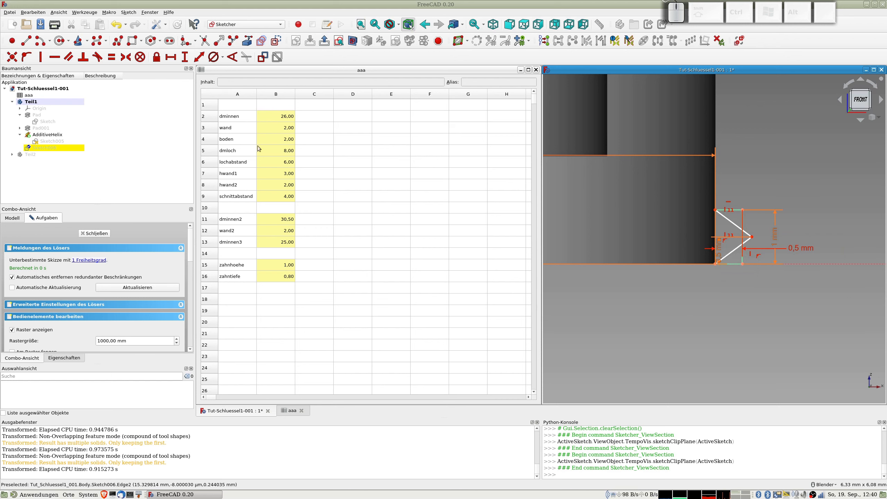
Step: Hide the AdditiveHelix feature and pull the profile's upper sloped edge outward to lengthen the tooth's tip
{"action": "left_click", "coordinate": [50, 135]}
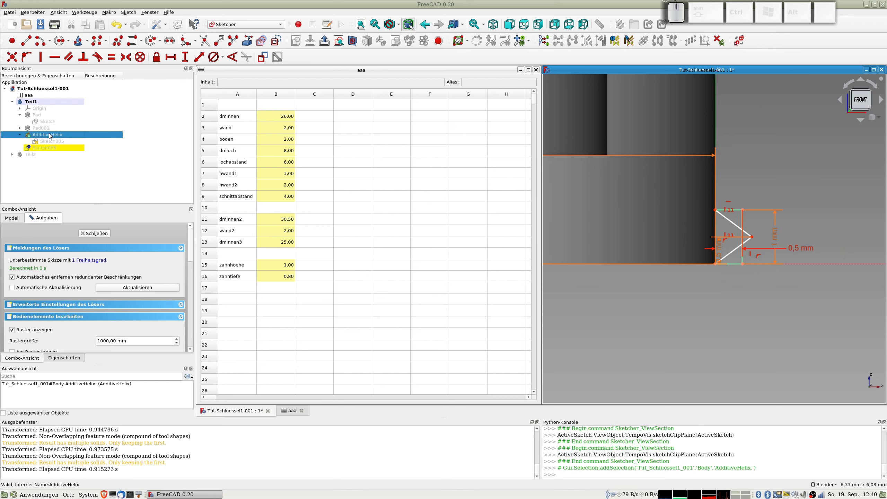
{"action": "key", "text": "space"}
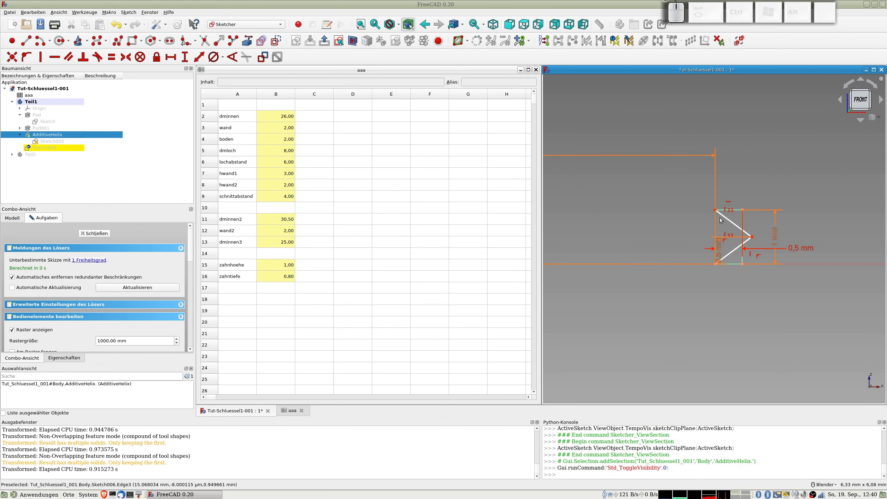
{"action": "left_click_drag", "start_coordinate": [720, 219], "coordinate": [735, 223]}
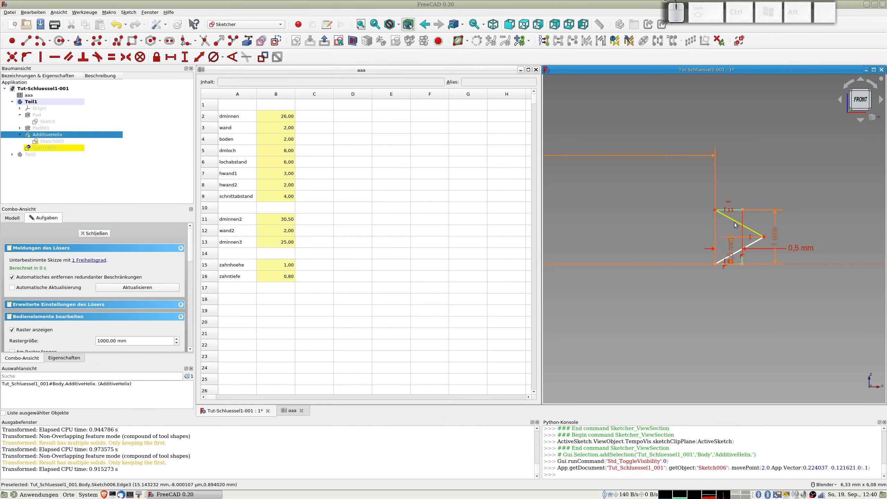
Step: Delete the flipped 0.5 mm width constraint and move the profile's vertical edge to the side of the base facing the axis
{"action": "left_click", "coordinate": [799, 251]}
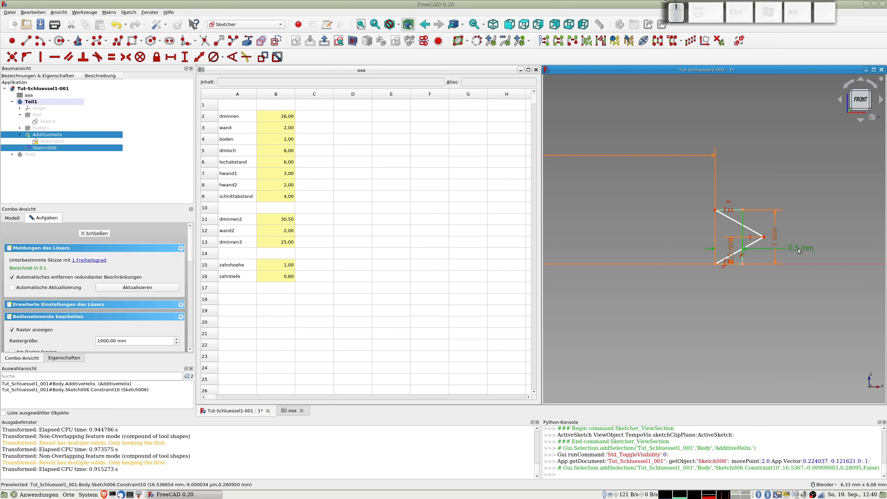
{"action": "key", "text": "Delete"}
{"action": "left_click_drag", "start_coordinate": [740, 237], "coordinate": [688, 234]}
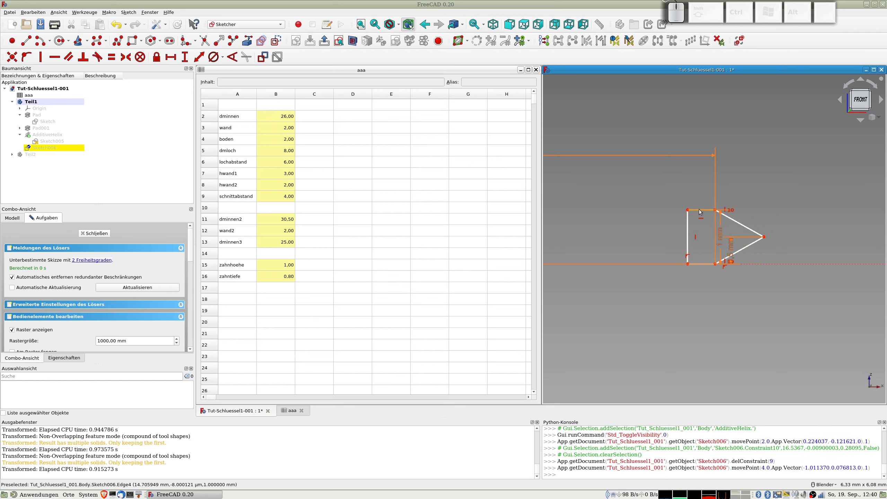
Step: Move the 15 mm dimension label below the profile and the 1 mm height dimension outside its inner vertical edge
{"action": "scroll", "coordinate": [623, 201], "scroll_direction": "down", "scroll_amount": 2}
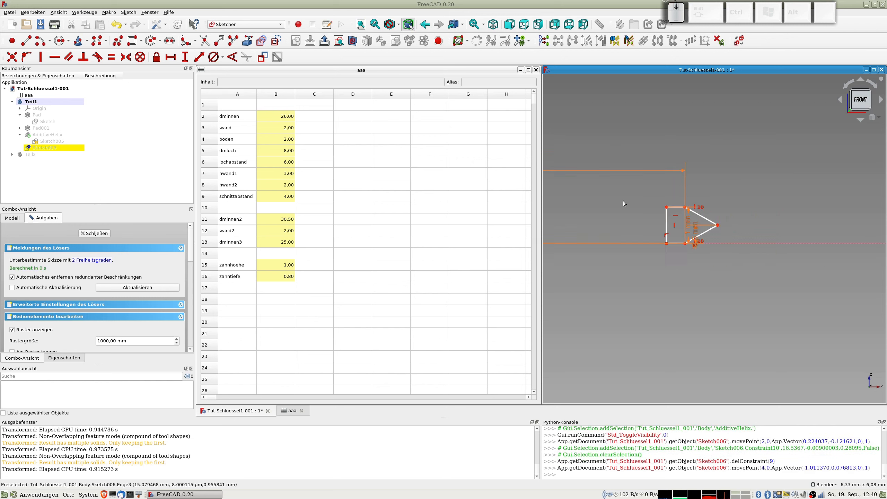
{"action": "scroll", "coordinate": [623, 201], "scroll_direction": "down", "scroll_amount": 3}
{"action": "left_click_drag", "start_coordinate": [605, 196], "coordinate": [605, 290]}
{"action": "scroll", "coordinate": [721, 219], "scroll_direction": "up", "scroll_amount": 2}
{"action": "scroll", "coordinate": [653, 208], "scroll_direction": "up", "scroll_amount": 4}
{"action": "scroll", "coordinate": [653, 213], "scroll_direction": "up", "scroll_amount": 4}
{"action": "left_click_drag", "start_coordinate": [632, 227], "coordinate": [586, 226]}
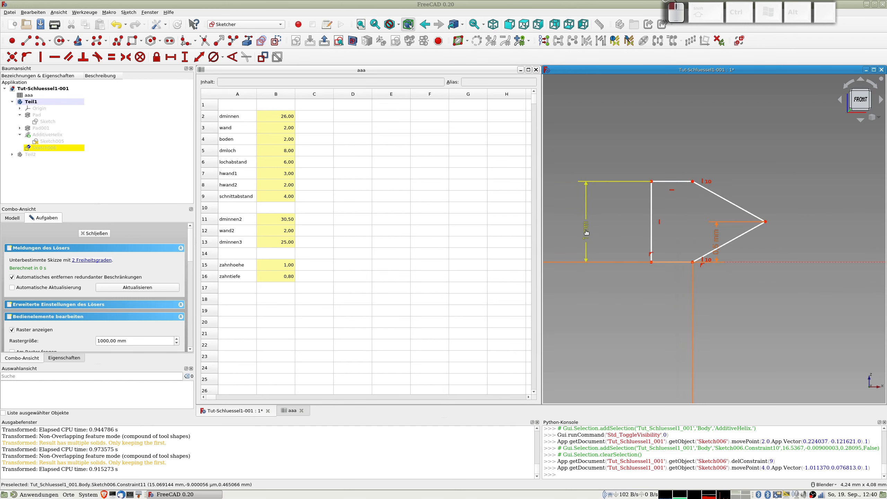
Step: Constrain the length of the profile's upper horizontal edge to 0.5 mm
{"action": "left_click", "coordinate": [669, 184]}
{"action": "left_click", "coordinate": [198, 56]}
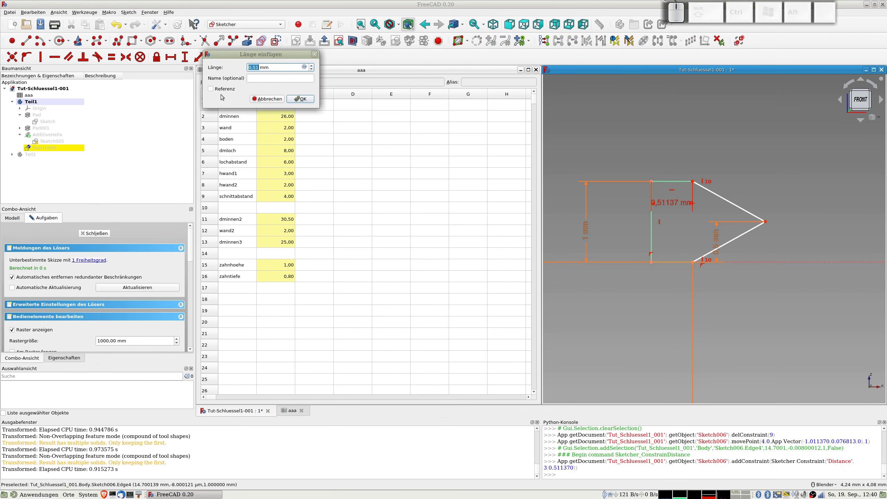
{"action": "type", "text": "0,5"}
{"action": "key", "text": "Return"}
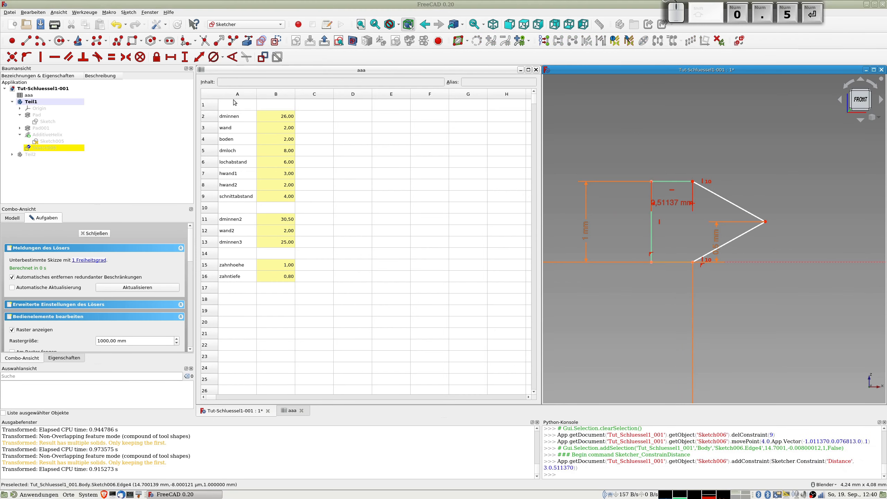
Step: Constrain the horizontal distance between the tooth's tip and its upper base corner, trying to link it to aaa.zahntiefe
{"action": "left_click", "coordinate": [766, 221]}
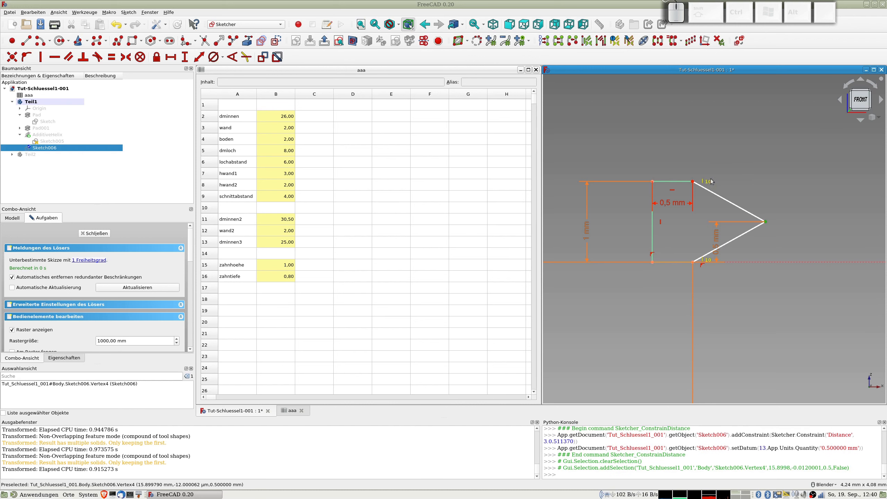
{"action": "left_click", "coordinate": [692, 178]}
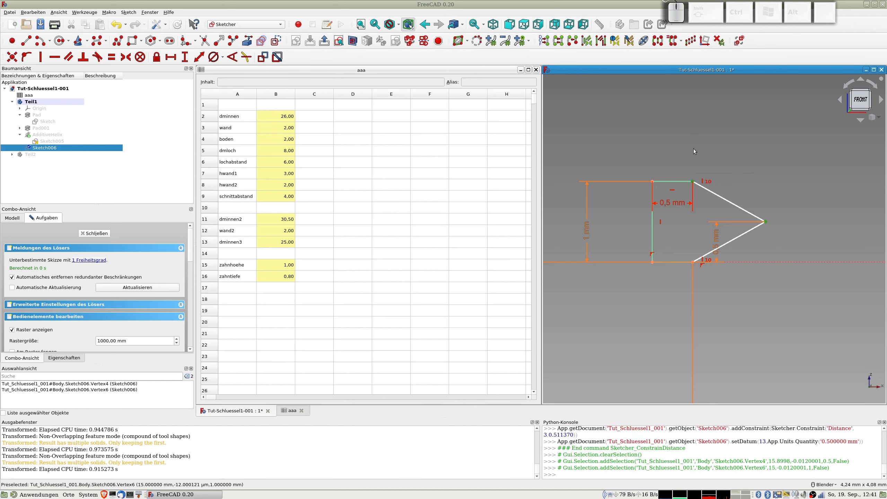
{"action": "key", "text": "shift+h"}
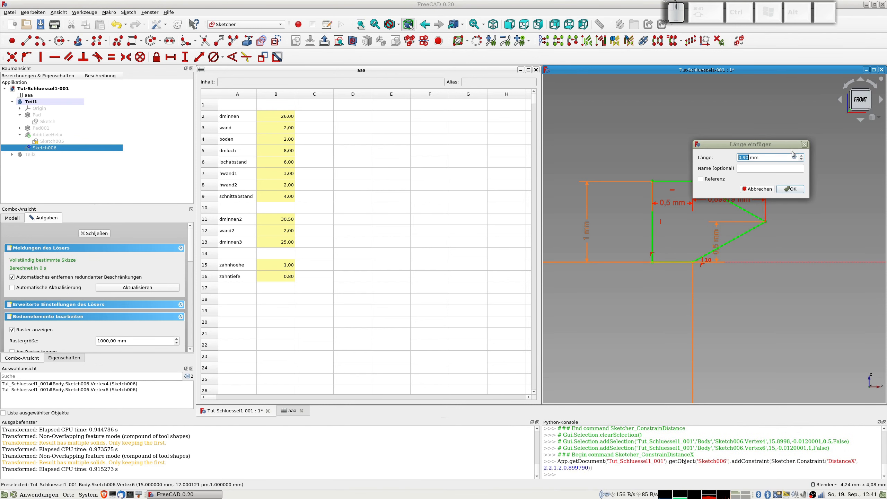
{"action": "left_click", "coordinate": [794, 158]}
{"action": "type", "text": "aaa"}
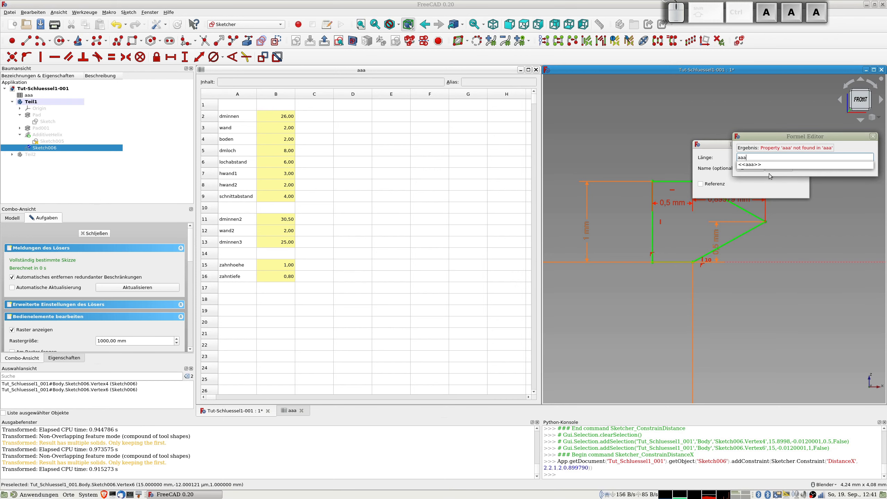
{"action": "type", "text": "."}
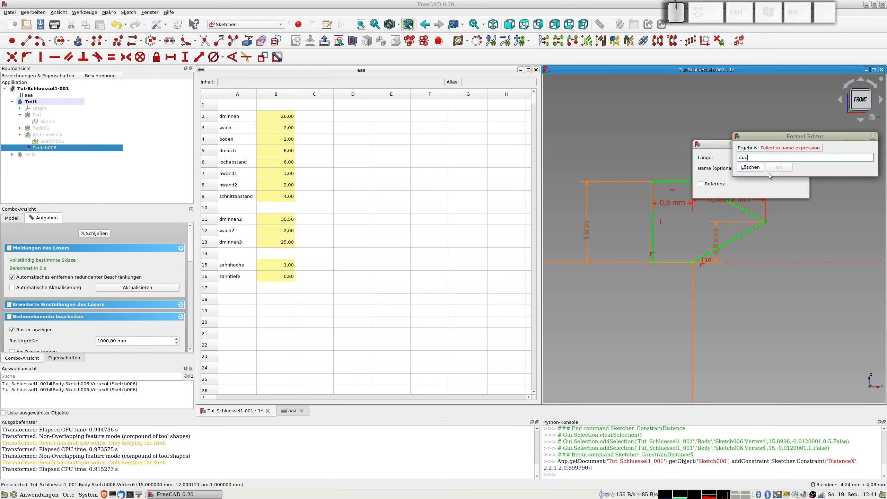
{"action": "type", "text": "zahn"}
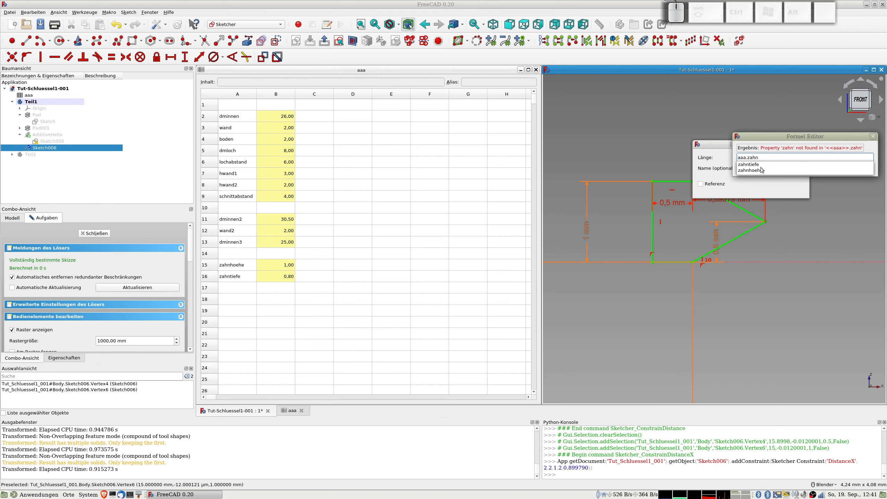
{"action": "left_click", "coordinate": [757, 164]}
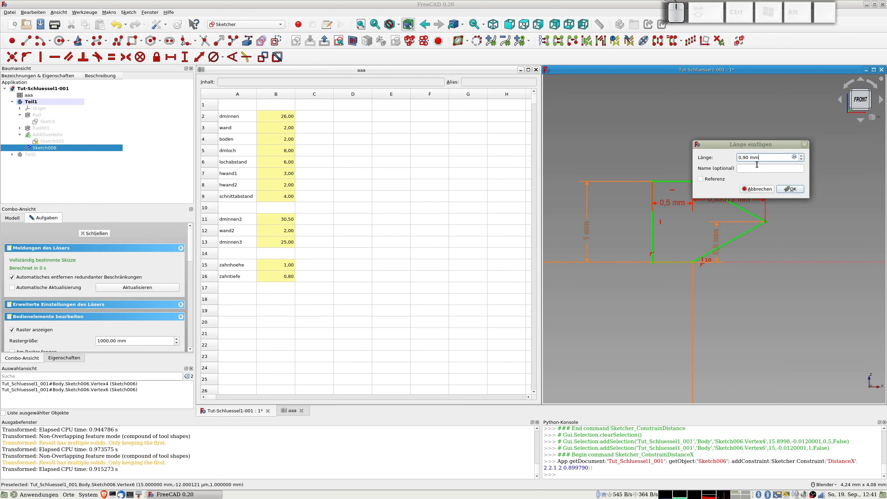
{"action": "left_click", "coordinate": [792, 189]}
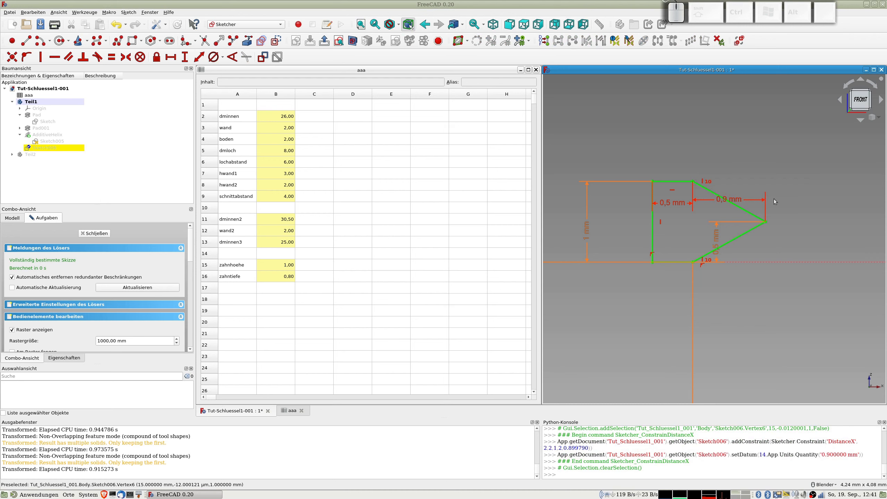
Step: Move the tip-depth dimension label above the profile and set its length by the formula <<aaa>>.zahntiefe
{"action": "left_click_drag", "start_coordinate": [733, 201], "coordinate": [734, 141]}
{"action": "double_click", "coordinate": [734, 140]}
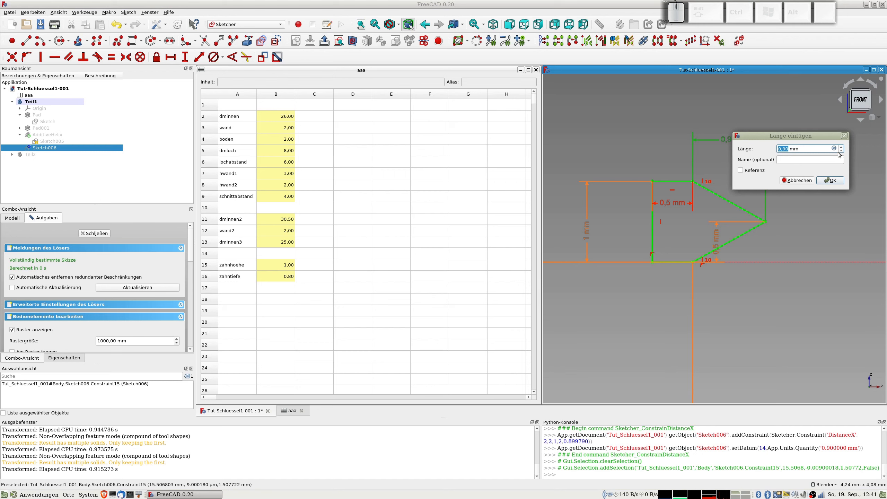
{"action": "left_click", "coordinate": [834, 148]}
{"action": "type", "text": "aaa"}
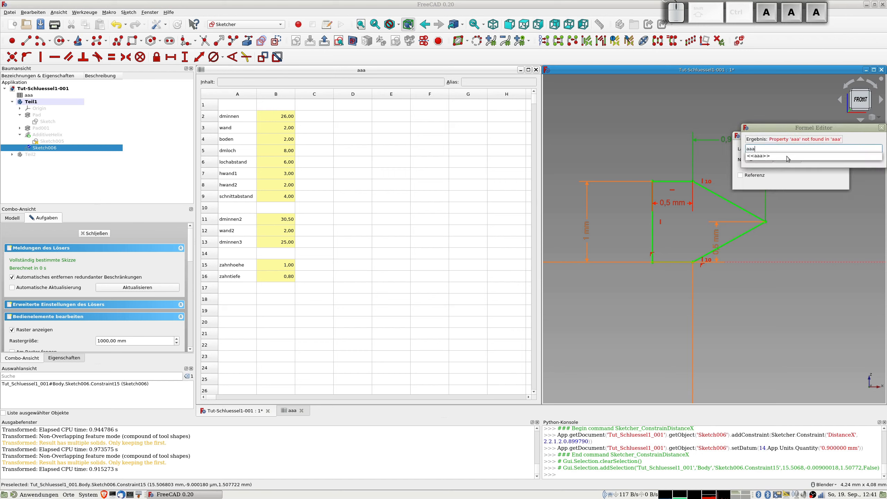
{"action": "type", "text": ".zahn"}
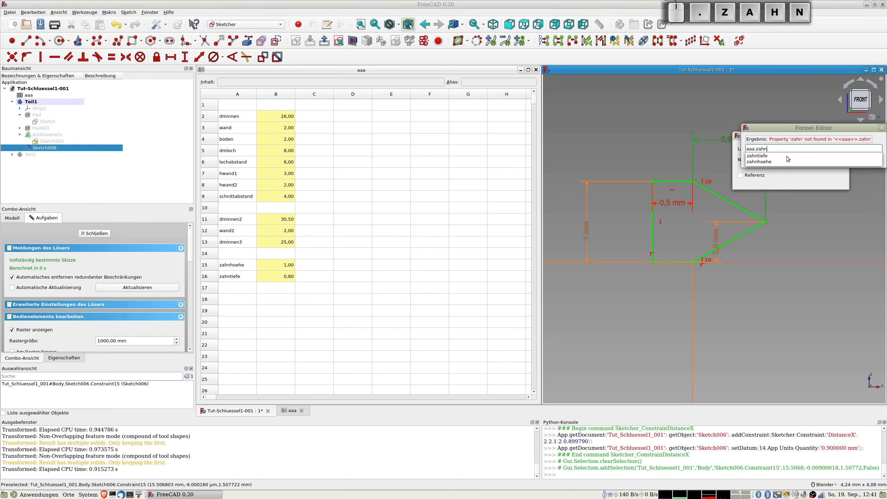
{"action": "left_click", "coordinate": [787, 156]}
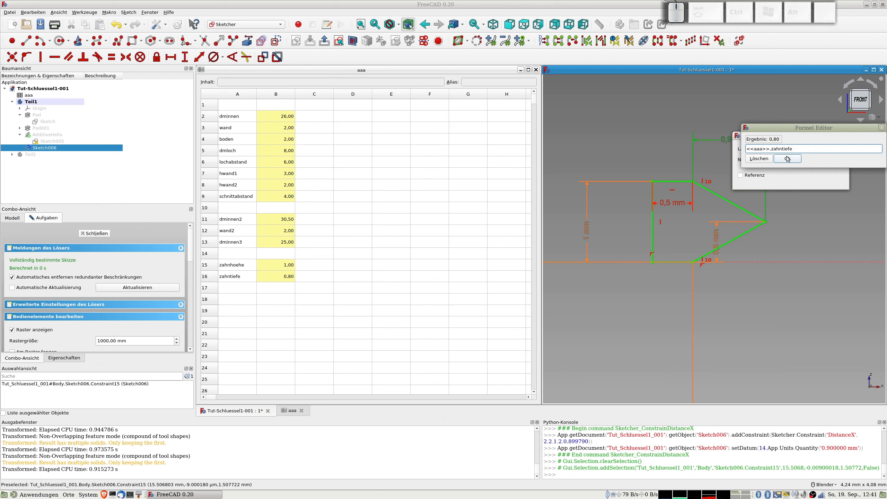
{"action": "left_click", "coordinate": [787, 158]}
{"action": "key", "text": "Tab"}
{"action": "key", "text": "Tab"}
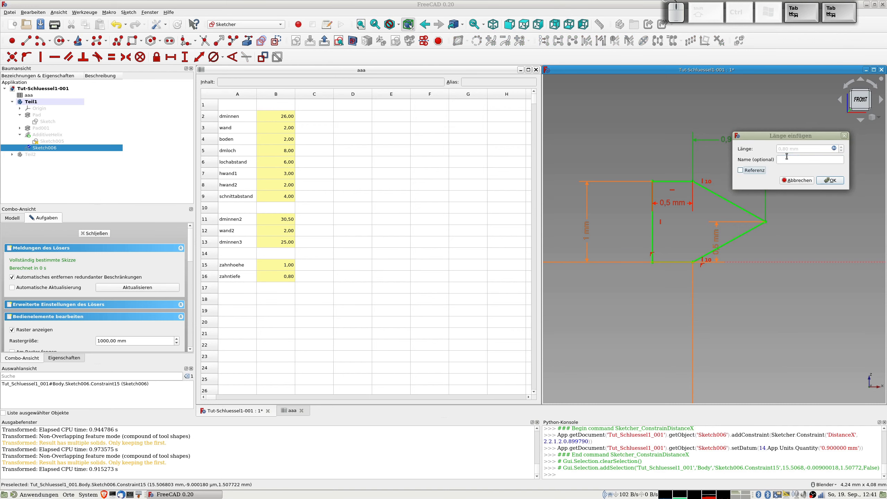
{"action": "key", "text": "Return"}
Step: Swap the sketch view and the aaa spreadsheet window, narrowing the spreadsheet to its first columns and widening the sketch view
{"action": "scroll", "coordinate": [726, 339], "scroll_direction": "down", "scroll_amount": 10}
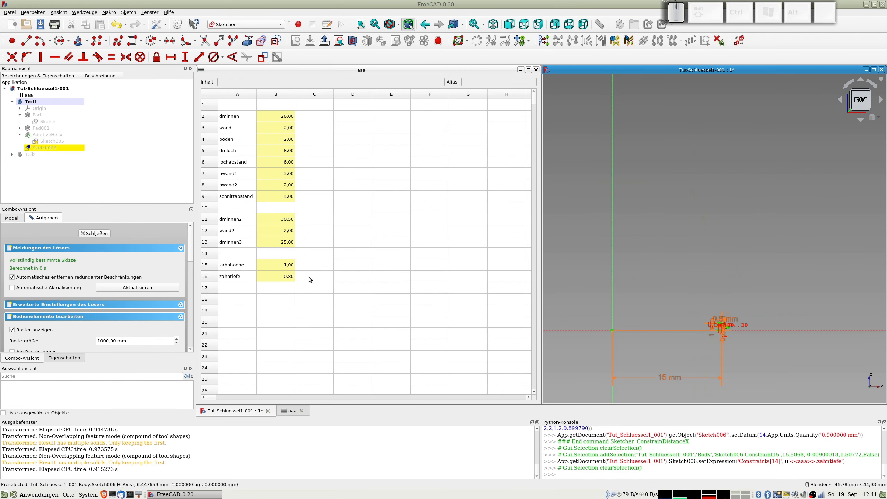
{"action": "left_click_drag", "start_coordinate": [382, 74], "coordinate": [766, 203]}
{"action": "left_click_drag", "start_coordinate": [729, 71], "coordinate": [382, 70]}
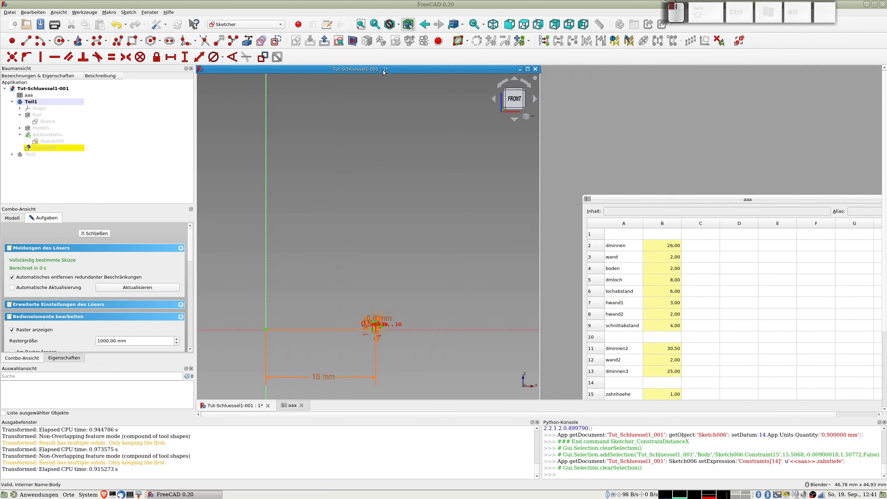
{"action": "left_click_drag", "start_coordinate": [641, 194], "coordinate": [601, 65]}
{"action": "left_click_drag", "start_coordinate": [582, 108], "coordinate": [767, 109]}
{"action": "left_click_drag", "start_coordinate": [541, 160], "coordinate": [764, 180]}
Step: Move the tip-depth dimension label outside the tooth's tip and close the sketch
{"action": "scroll", "coordinate": [485, 347], "scroll_direction": "up", "scroll_amount": 5}
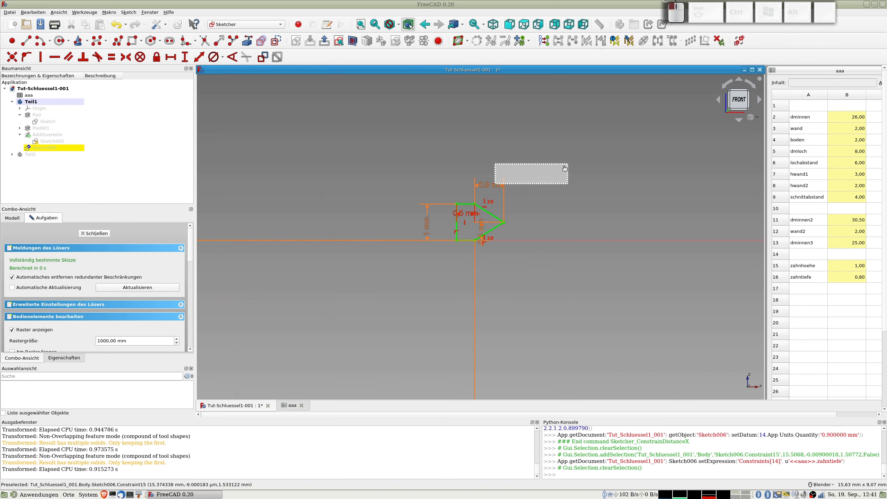
{"action": "left_click_drag", "start_coordinate": [489, 188], "coordinate": [543, 171]}
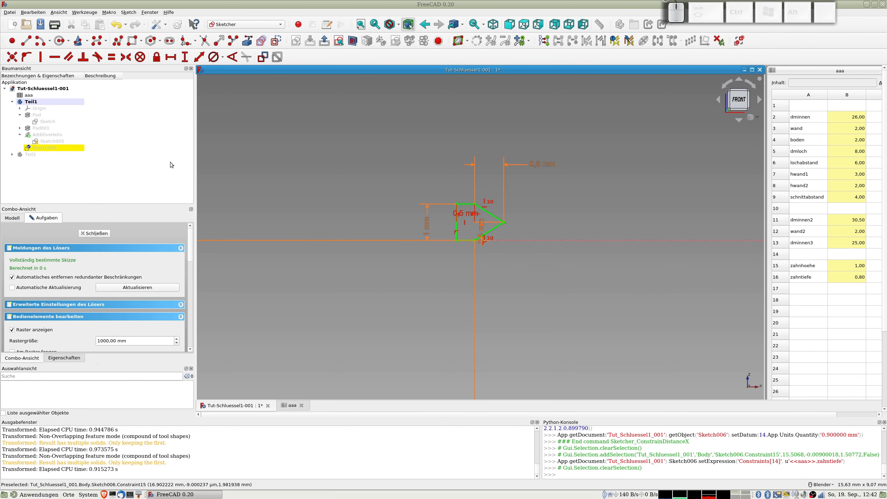
{"action": "left_click", "coordinate": [95, 233]}
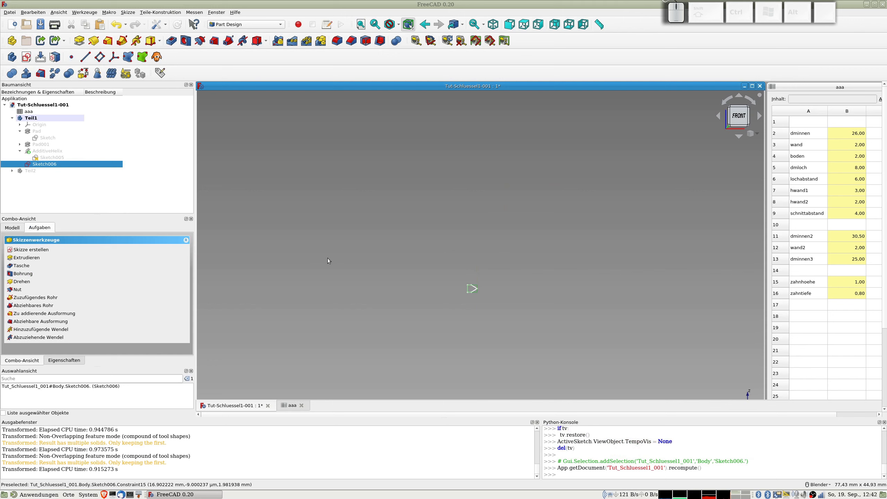
Step: Briefly show Sketch005 beside the new profile, hide it again, and make the AdditiveHelix feature visible
{"action": "left_click", "coordinate": [53, 158]}
{"action": "key", "text": "space"}
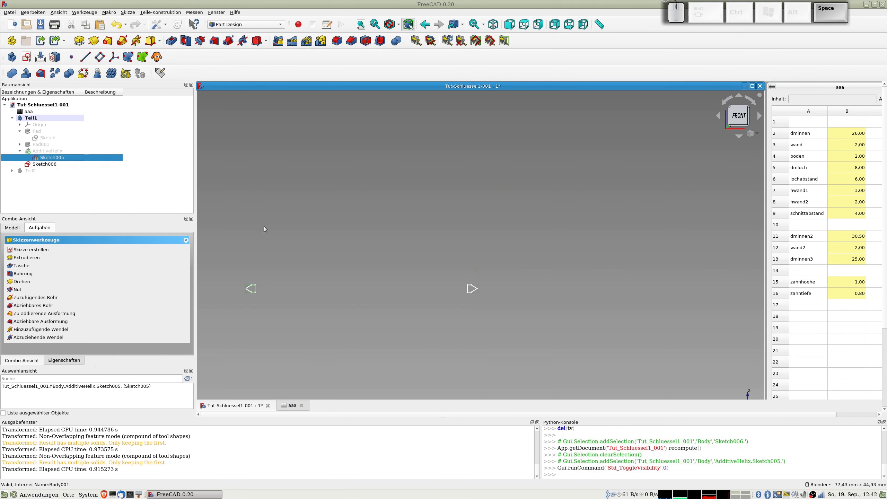
{"action": "key", "text": "space"}
{"action": "left_click", "coordinate": [38, 153]}
{"action": "key", "text": "space"}
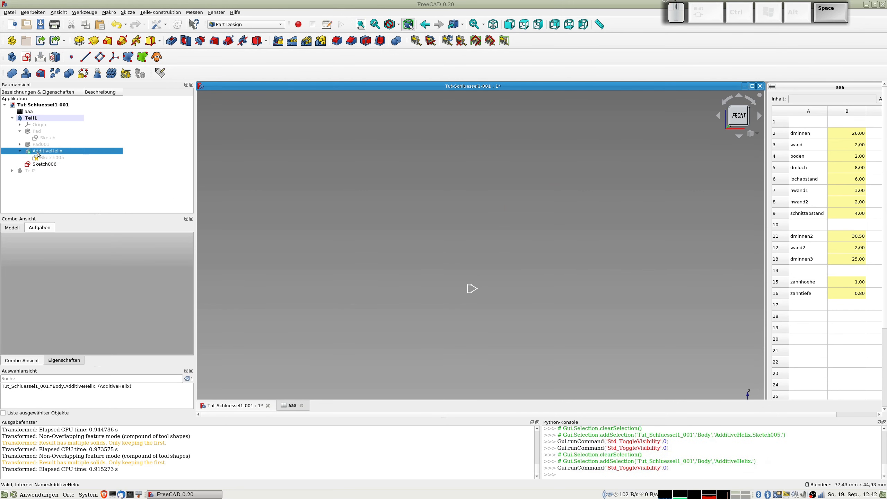
{"action": "mouse_move", "coordinate": [524, 321]}
{"action": "middle_mouse_down"}
{"action": "mouse_move", "coordinate": [488, 289]}
{"action": "mouse_move", "coordinate": [479, 309]}
{"action": "middle_mouse_up"}
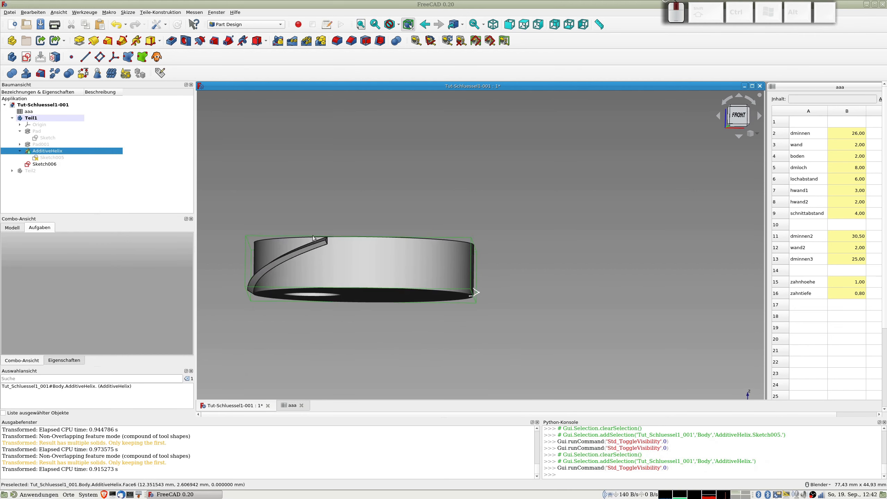
{"action": "left_click", "coordinate": [45, 165]}
{"action": "left_click", "coordinate": [138, 43]}
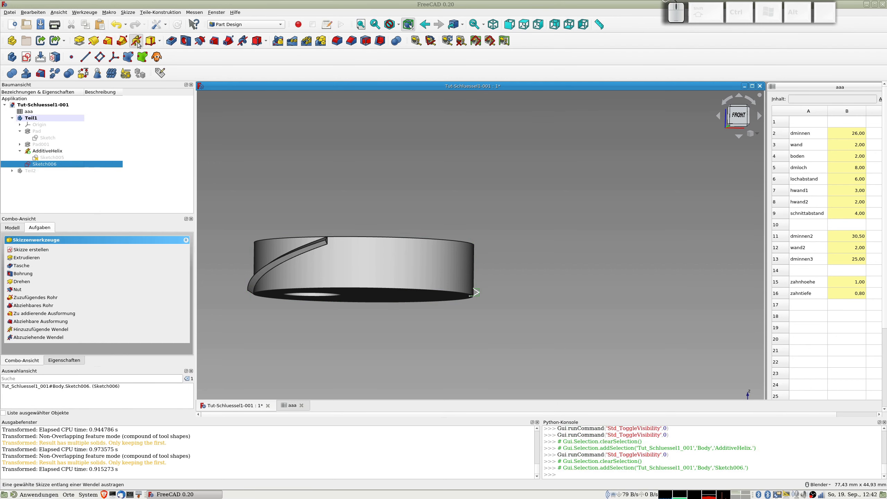
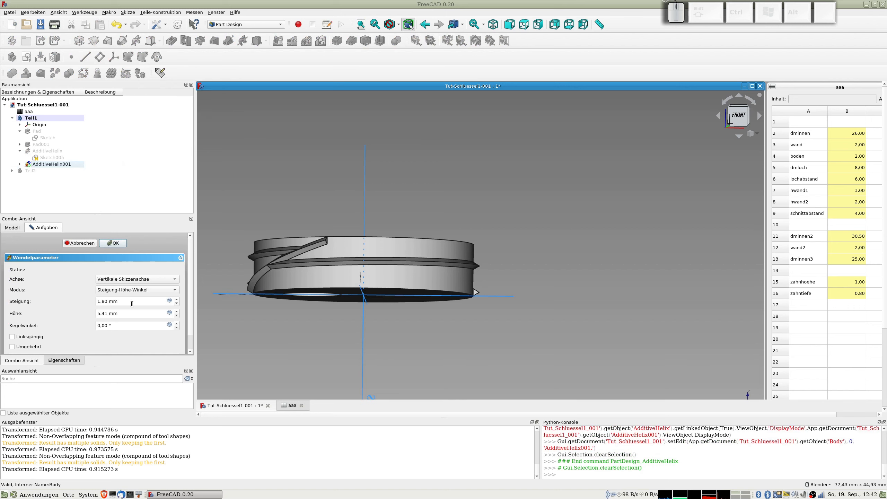
{"action": "left_click", "coordinate": [40, 151]}
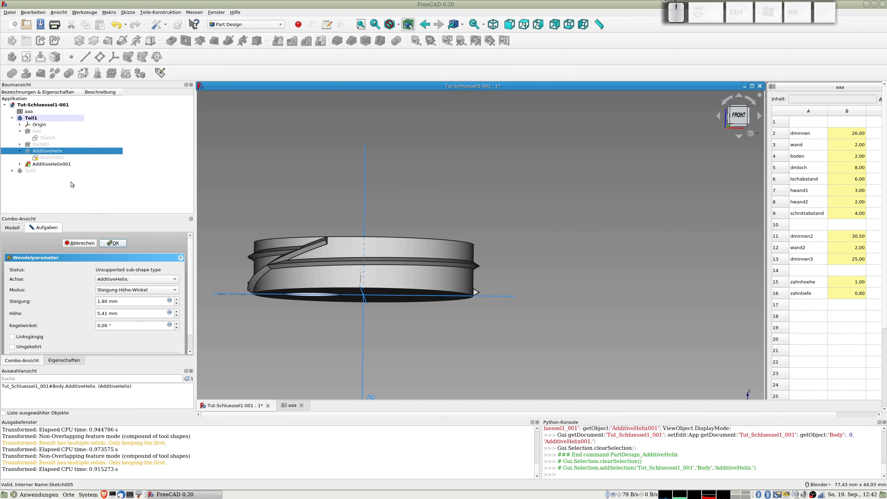
{"action": "left_click", "coordinate": [80, 243]}
Step: Check the existing AdditiveHelix's parameters and start an additive helix from Sketch006 with a pitch of 30 mm
{"action": "double_click", "coordinate": [49, 153]}
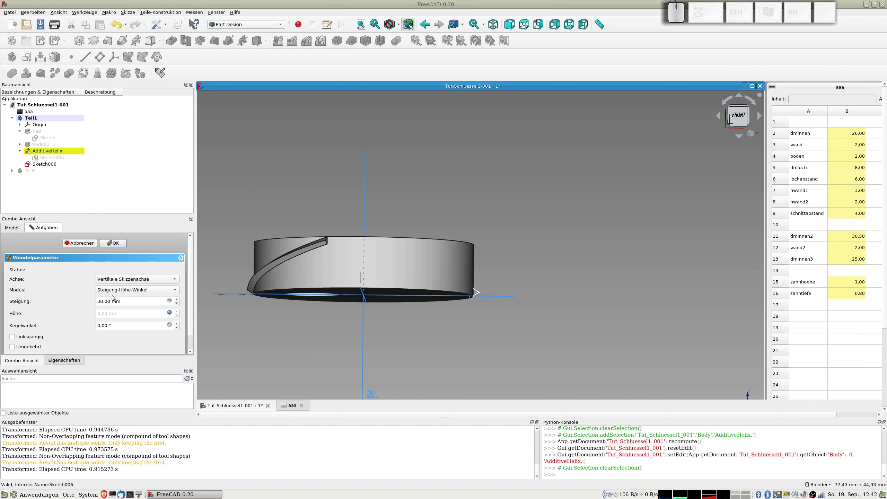
{"action": "left_click", "coordinate": [86, 244]}
{"action": "left_click", "coordinate": [40, 165]}
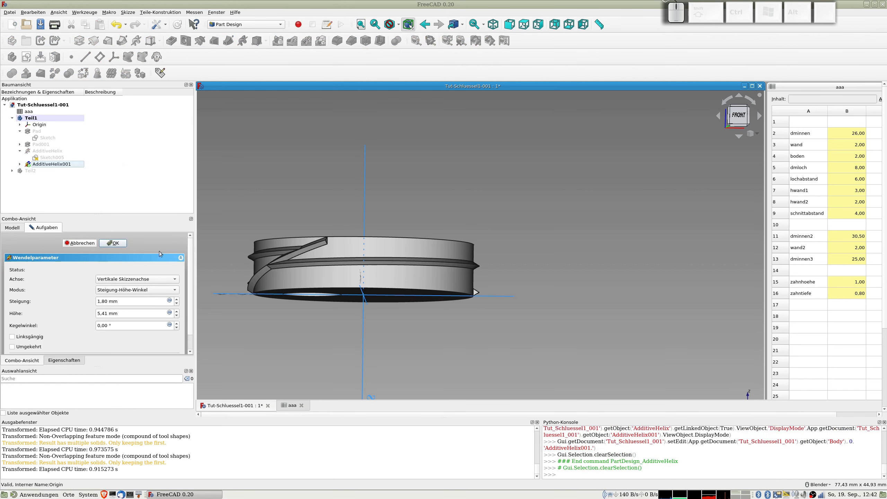
{"action": "left_click_drag", "start_coordinate": [125, 302], "coordinate": [54, 296]}
{"action": "type", "text": "30"}
{"action": "key", "text": "Tab"}
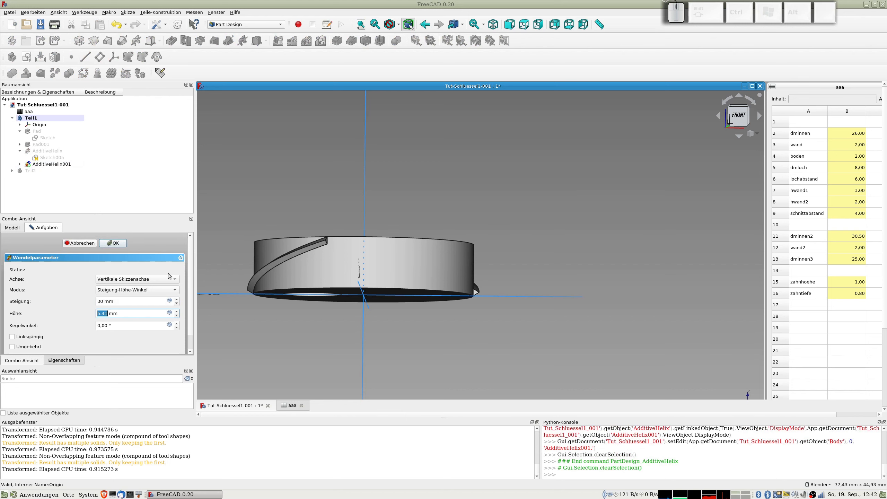
Step: Set the new helix's height to the formula aaa.boden+aaa.hwand1+aaa.hwand2-aaa.zahnhoehe and accept the feature
{"action": "left_click", "coordinate": [170, 313]}
{"action": "type", "text": "a"}
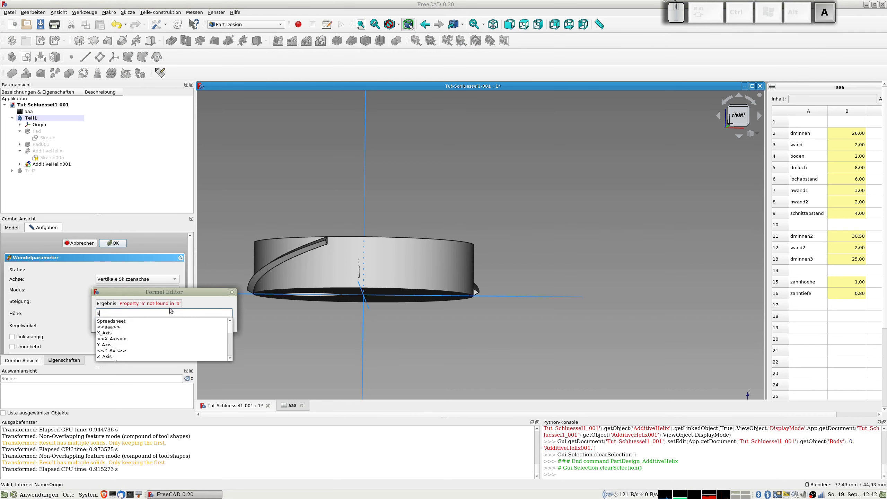
{"action": "type", "text": "aa.b"}
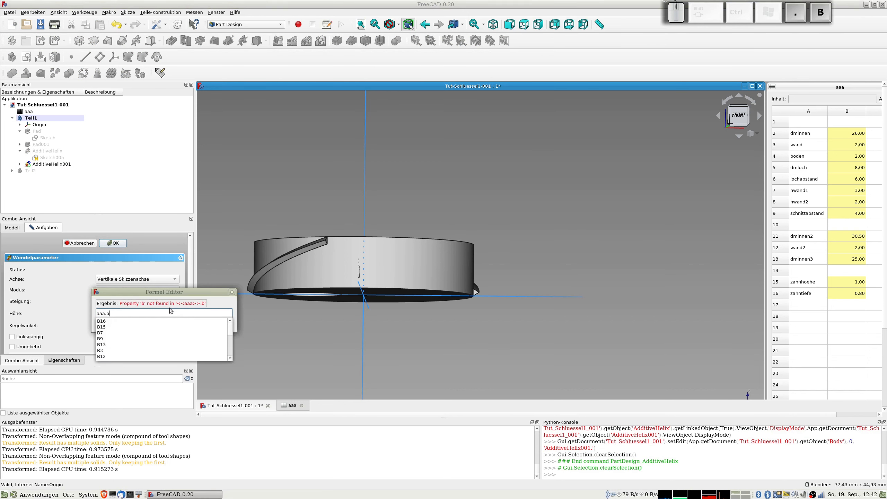
{"action": "type", "text": "oden+aaa."}
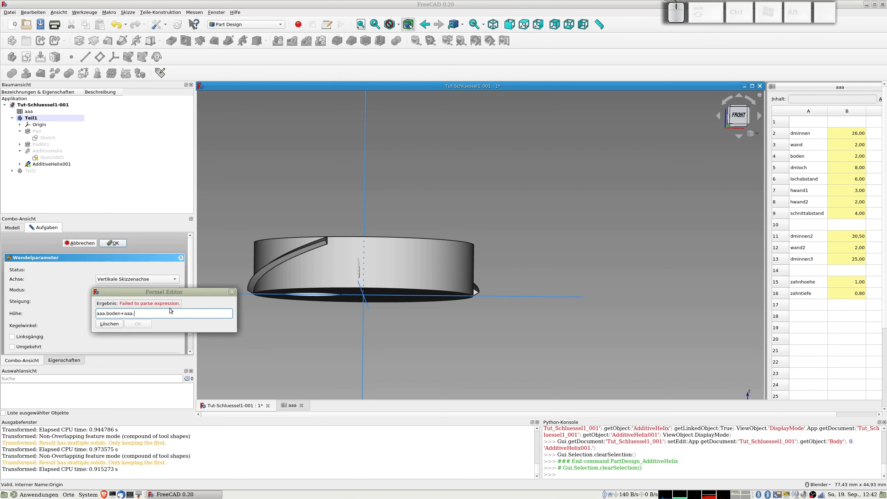
{"action": "type", "text": "hwand"}
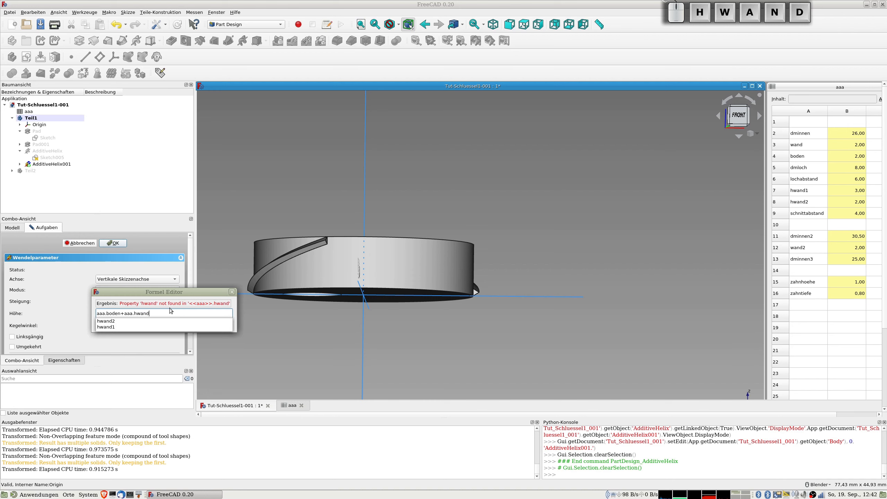
{"action": "type", "text": "1+a"}
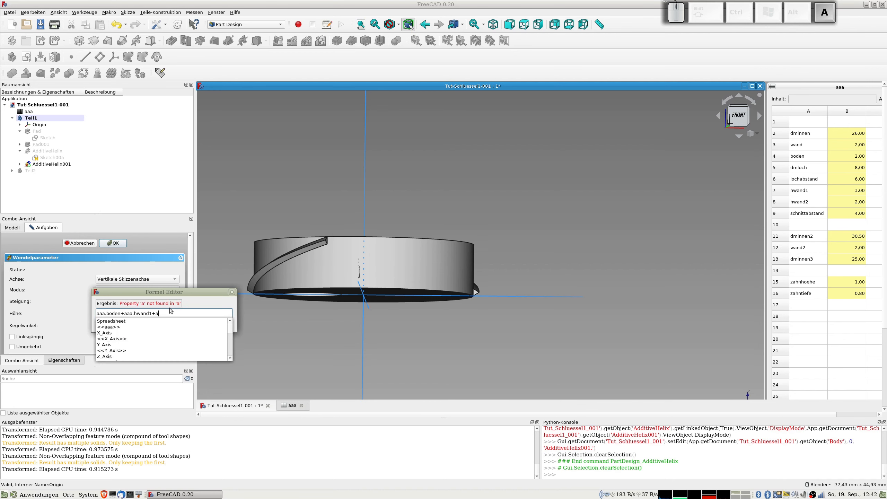
{"action": "type", "text": "aa.hwand"}
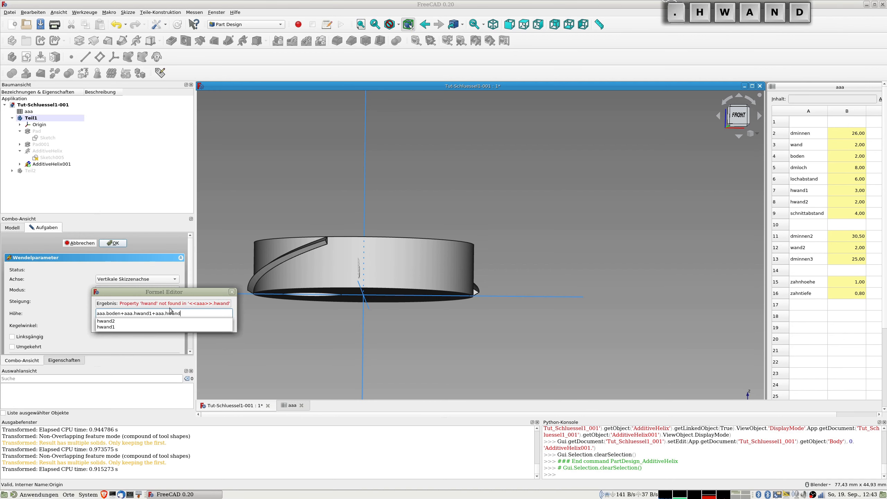
{"action": "type", "text": "2-a"}
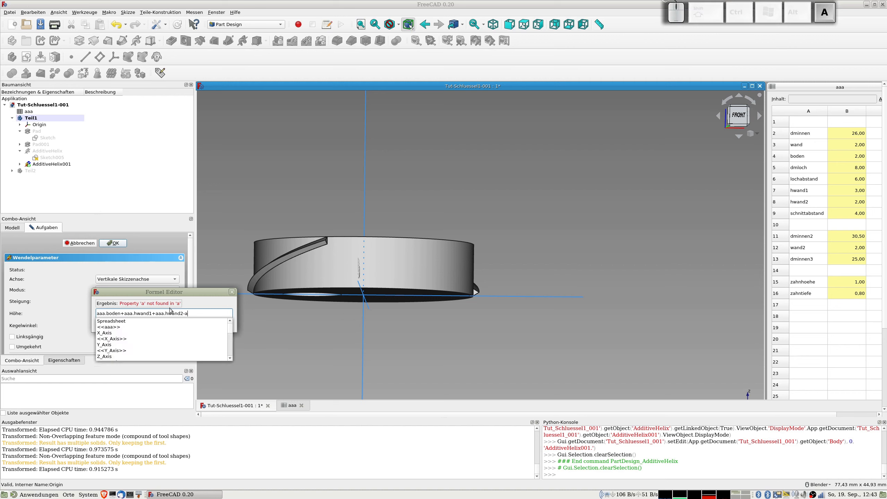
{"action": "type", "text": "aa.zahnhoe"}
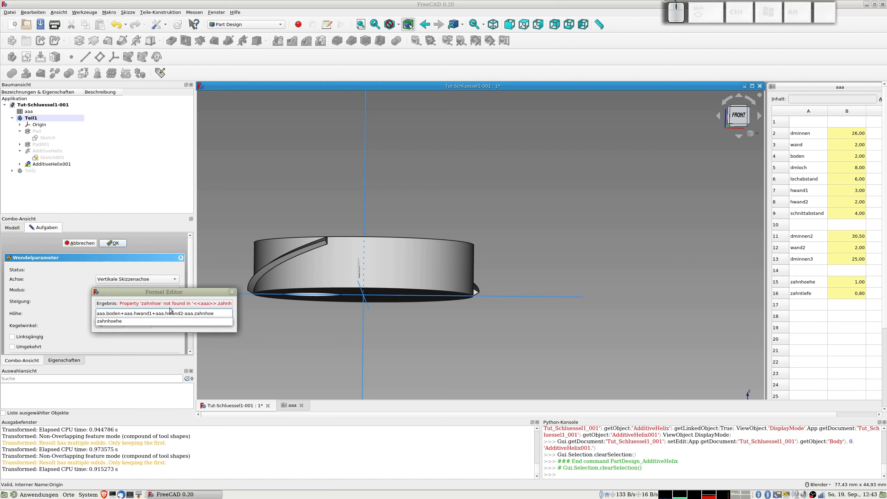
{"action": "left_click", "coordinate": [119, 321]}
{"action": "left_click", "coordinate": [138, 324]}
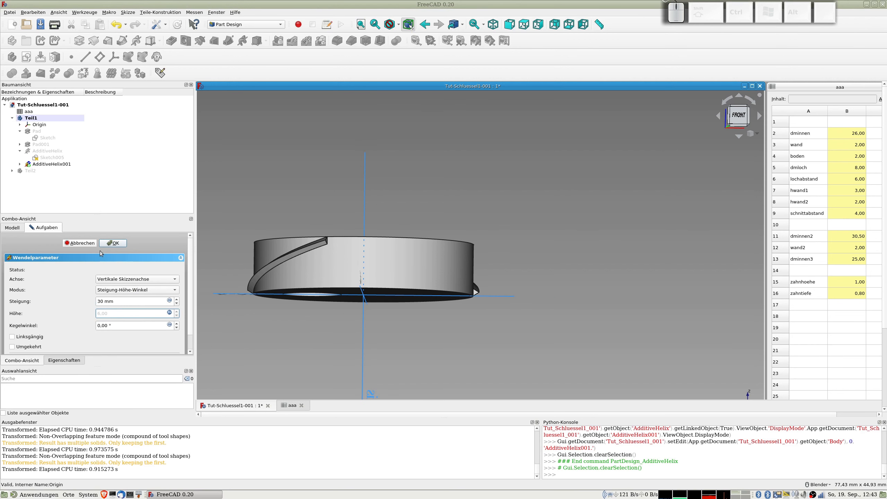
{"action": "left_click", "coordinate": [115, 242]}
Step: Duplicate Sketch005 without its XZ_Plane and aaa dependencies and move the copy into the Teil1 body
{"action": "middle_click_drag", "start_coordinate": [509, 237], "coordinate": [448, 262]}
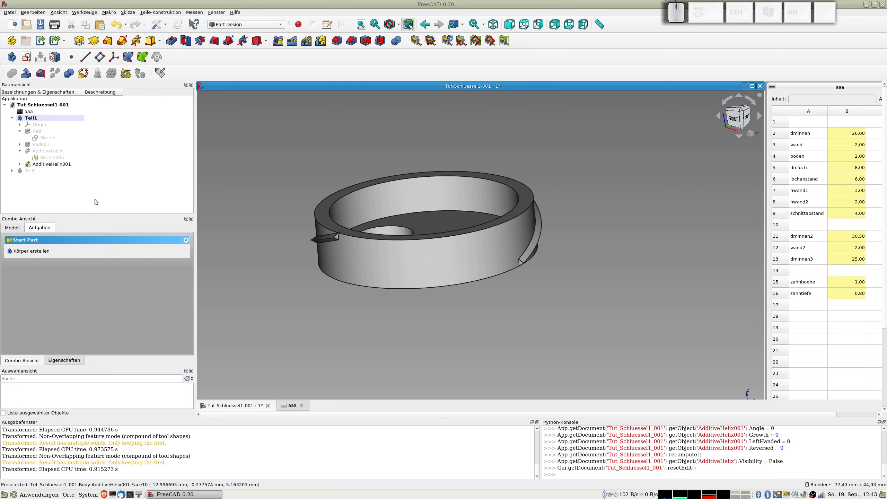
{"action": "scroll", "coordinate": [218, 219], "scroll_direction": "down", "scroll_amount": 4}
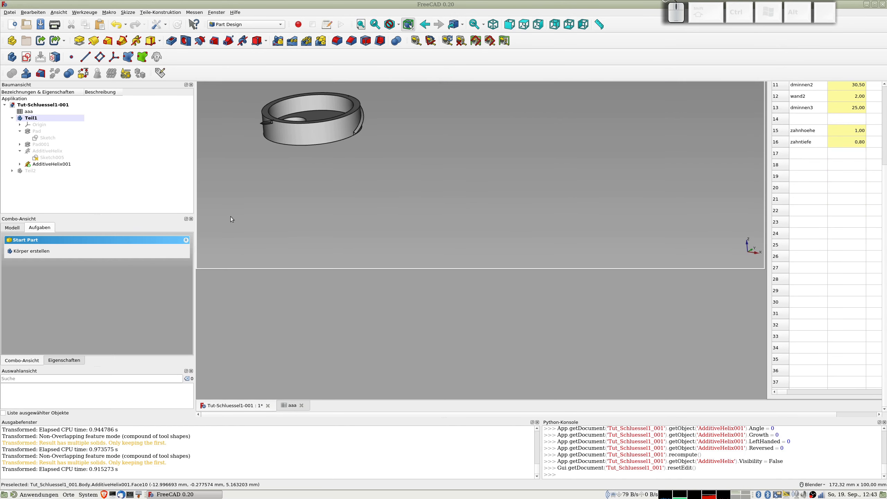
{"action": "scroll", "coordinate": [230, 217], "scroll_direction": "up", "scroll_amount": 4}
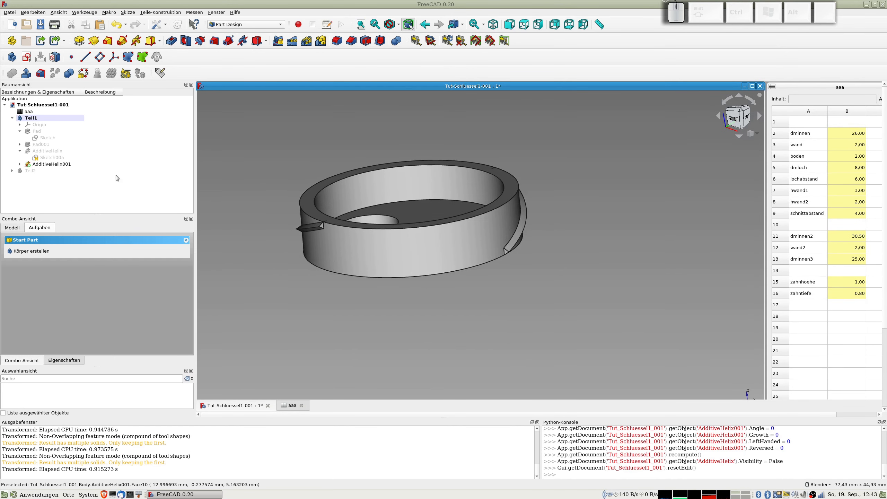
{"action": "left_click", "coordinate": [20, 151]}
{"action": "left_click", "coordinate": [20, 152]}
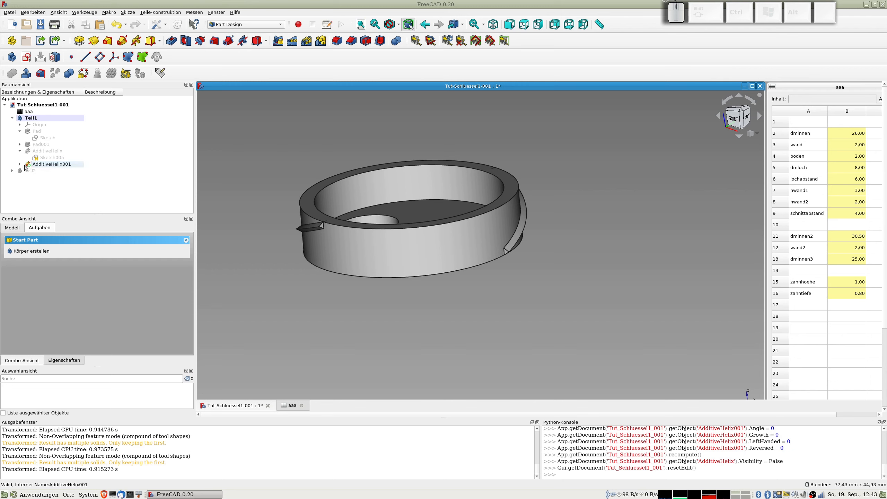
{"action": "left_click", "coordinate": [19, 165]}
{"action": "left_click", "coordinate": [65, 160]}
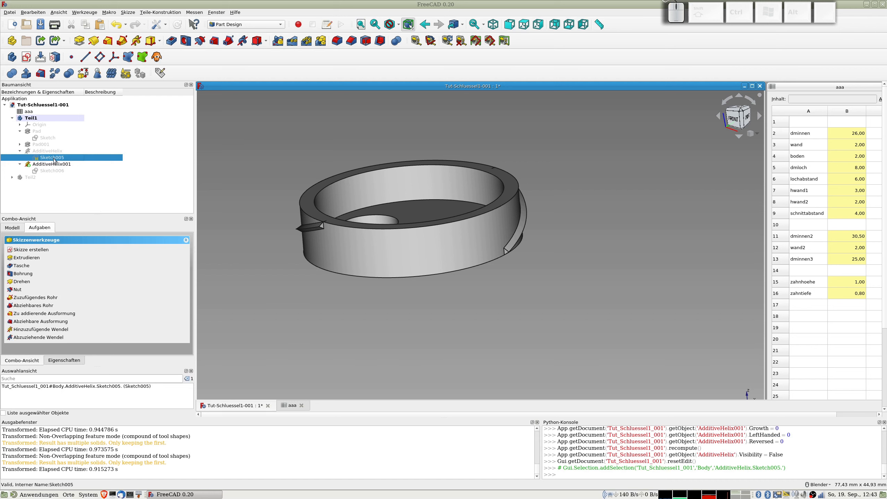
{"action": "key", "text": "ctrl"}
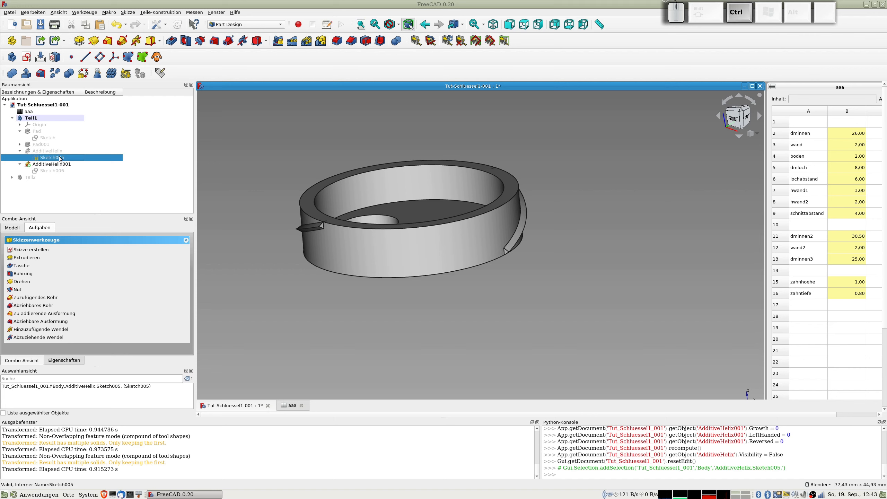
{"action": "key", "text": "ctrl+c"}
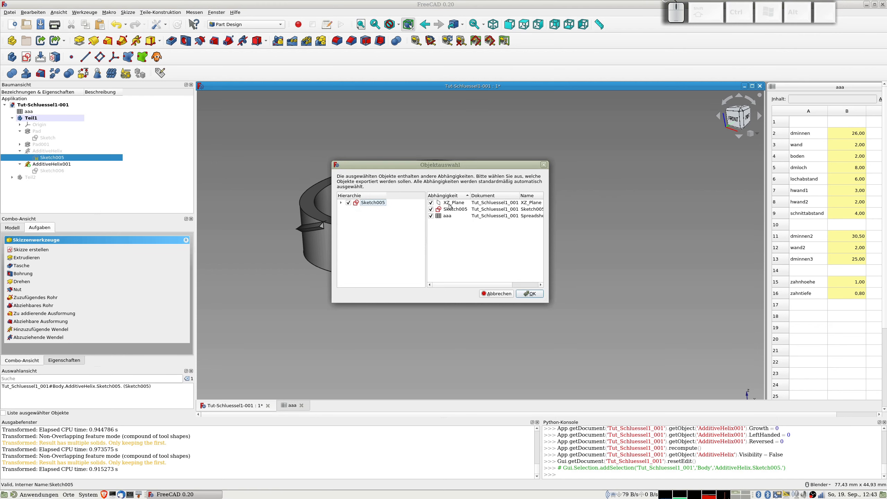
{"action": "left_click", "coordinate": [430, 202]}
{"action": "left_click", "coordinate": [431, 215]}
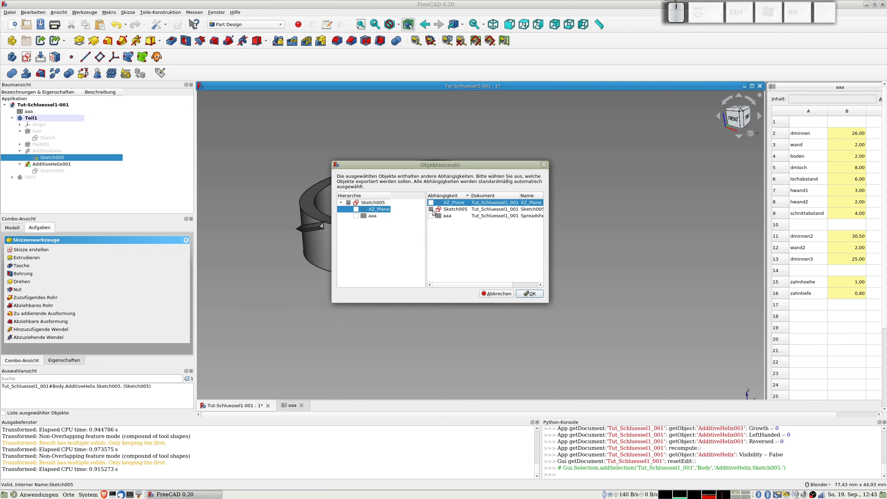
{"action": "left_click", "coordinate": [532, 295]}
{"action": "key", "text": "ctrl+v"}
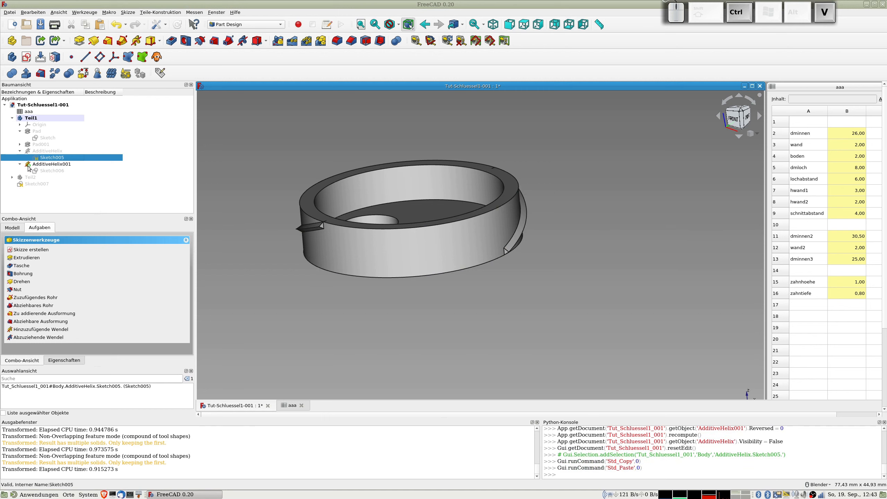
{"action": "mouse_move", "coordinate": [30, 185]}
{"action": "left_mouse_down"}
{"action": "mouse_move", "coordinate": [40, 154]}
{"action": "mouse_move", "coordinate": [55, 145]}
{"action": "mouse_move", "coordinate": [45, 121]}
{"action": "left_mouse_up"}
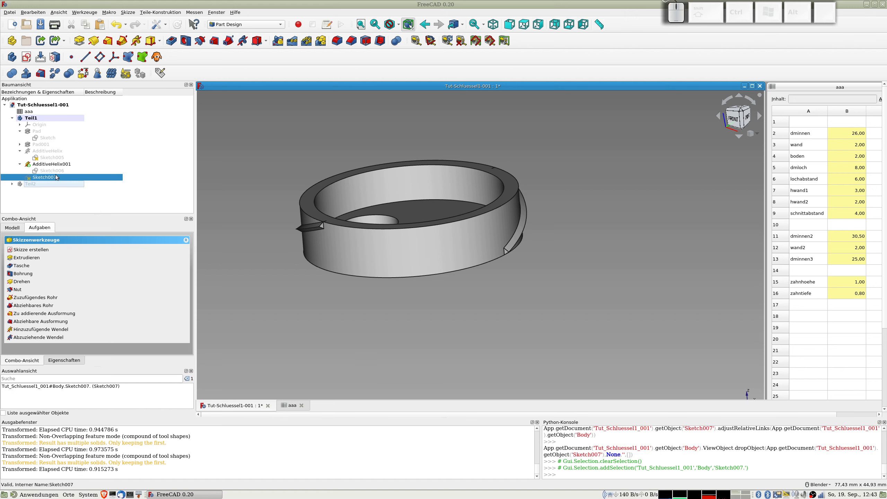
Step: Show Teil1's origin planes and attach Sketch007 to the YZ plane
{"action": "left_click", "coordinate": [55, 57]}
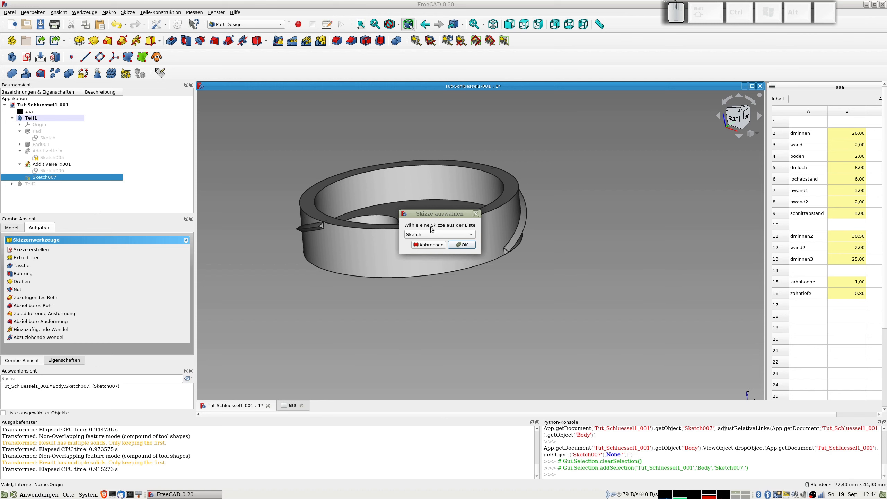
{"action": "left_click", "coordinate": [430, 244]}
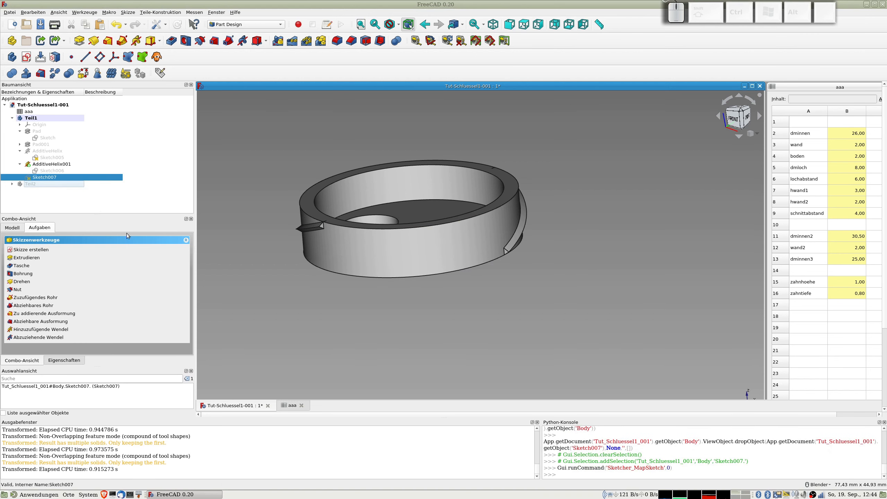
{"action": "left_click", "coordinate": [39, 125]}
{"action": "key", "text": "space"}
{"action": "scroll", "coordinate": [436, 244], "scroll_direction": "down", "scroll_amount": 3}
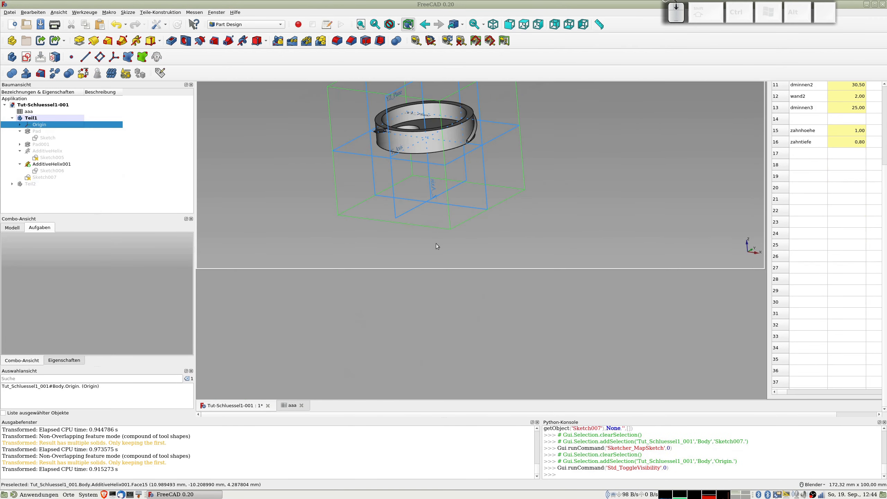
{"action": "middle_click_drag", "start_coordinate": [437, 240], "coordinate": [410, 224]}
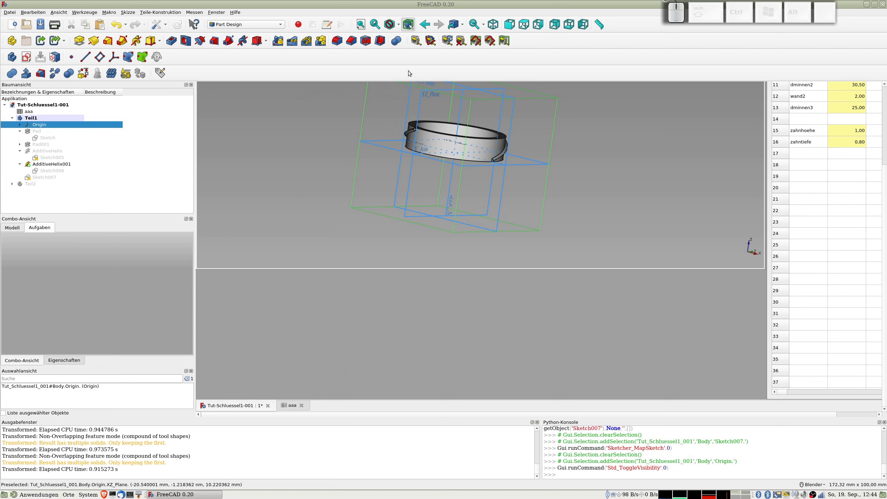
{"action": "left_click", "coordinate": [423, 100]}
{"action": "left_click", "coordinate": [411, 101]}
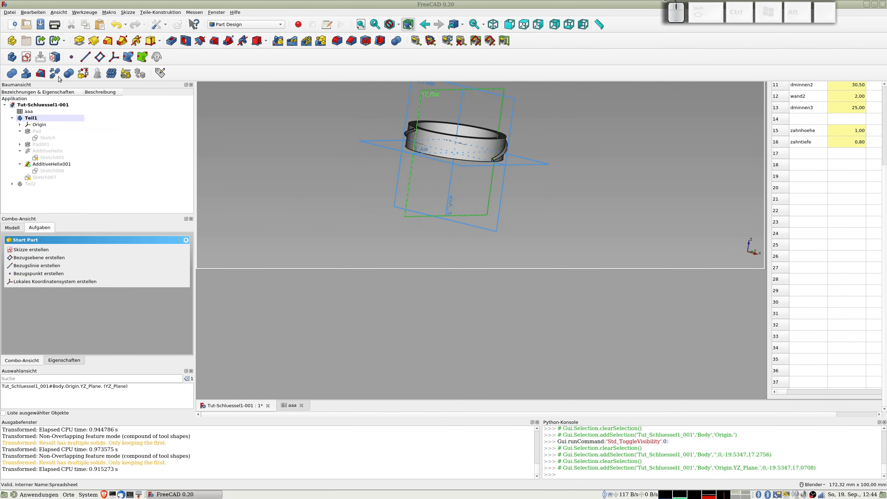
{"action": "left_click", "coordinate": [61, 56]}
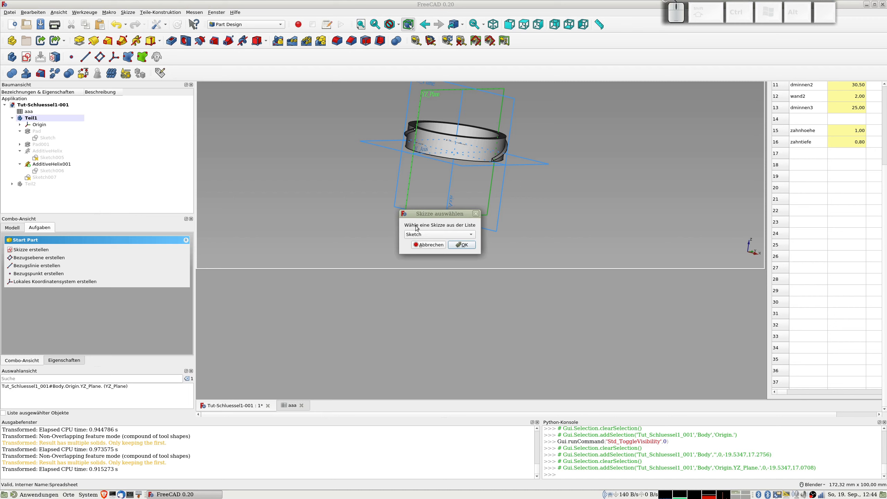
{"action": "left_click", "coordinate": [430, 235]}
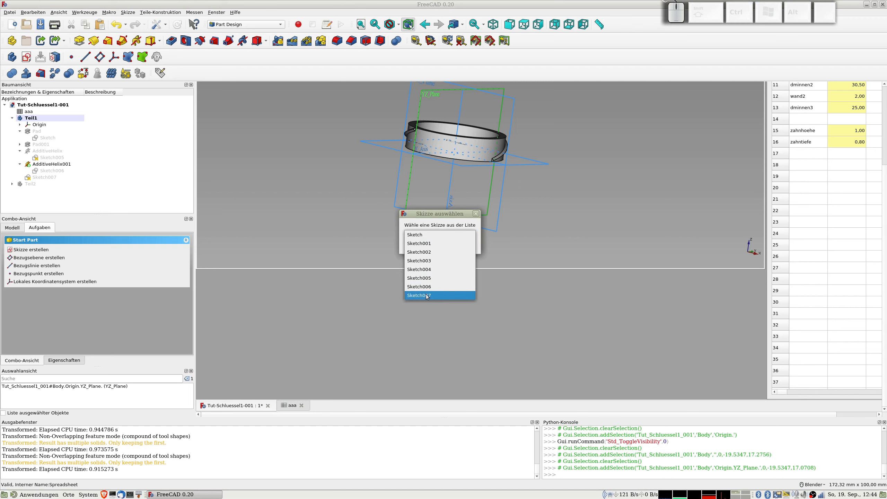
{"action": "left_click", "coordinate": [426, 296]}
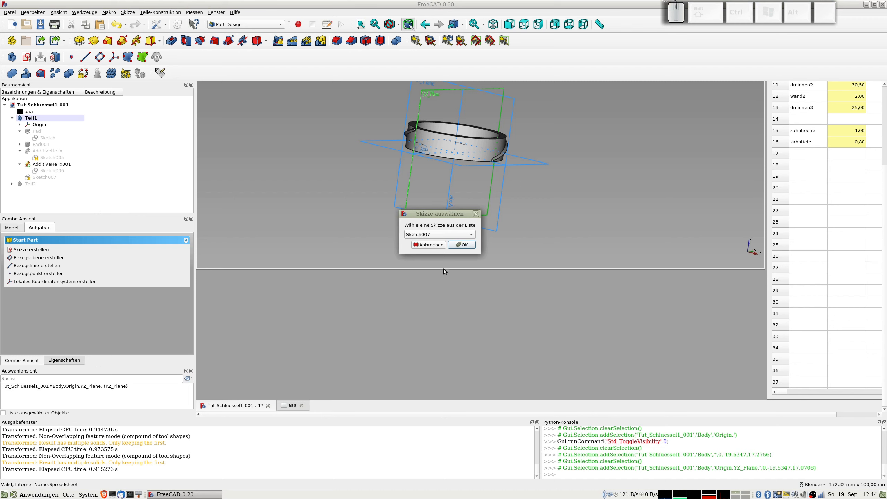
{"action": "left_click", "coordinate": [465, 247]}
{"action": "left_click", "coordinate": [520, 244]}
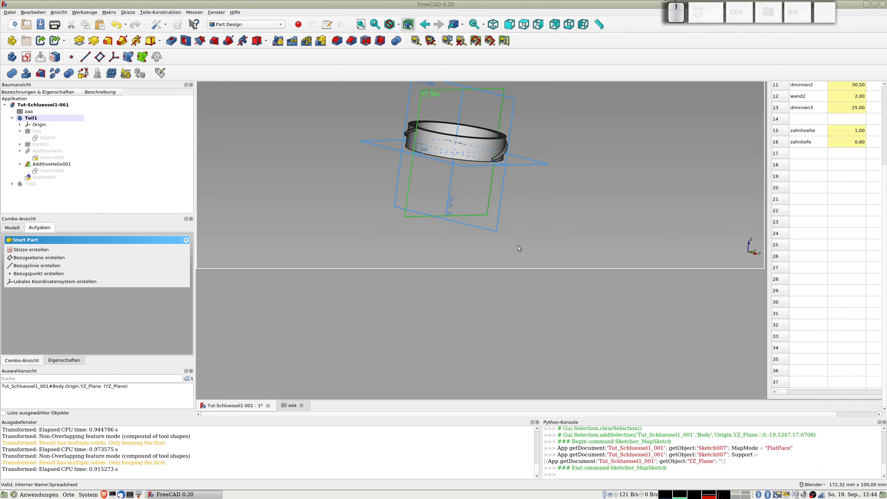
Step: Open Sketch007 to check where its tooth profile lies relative to the ring, and close it again
{"action": "double_click", "coordinate": [50, 178]}
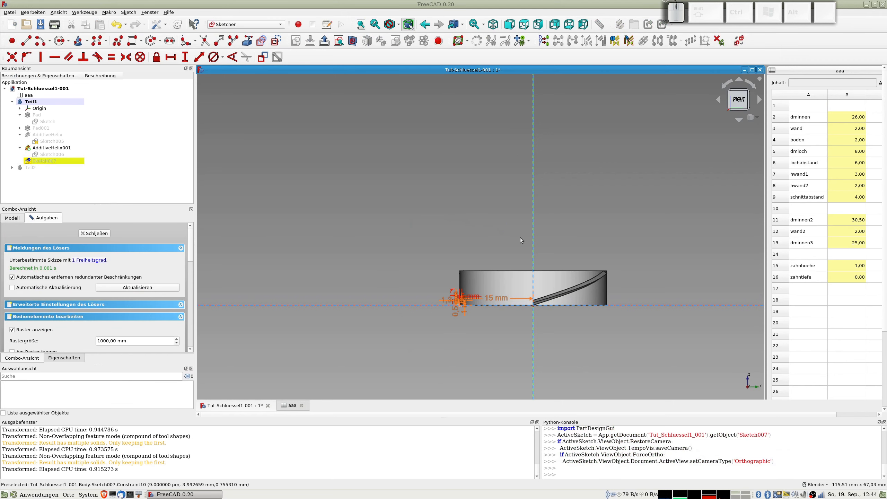
{"action": "scroll", "coordinate": [464, 296], "scroll_direction": "up", "scroll_amount": 5}
{"action": "scroll", "coordinate": [425, 134], "scroll_direction": "down", "scroll_amount": 2}
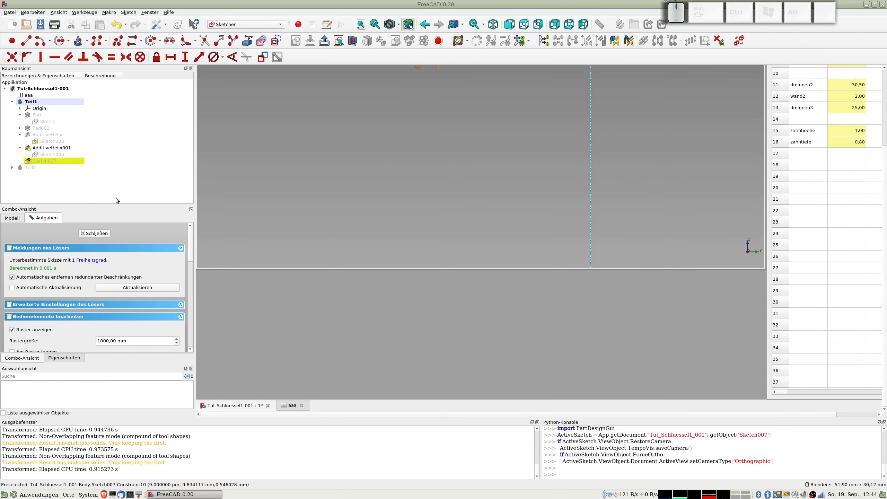
{"action": "left_click", "coordinate": [96, 235]}
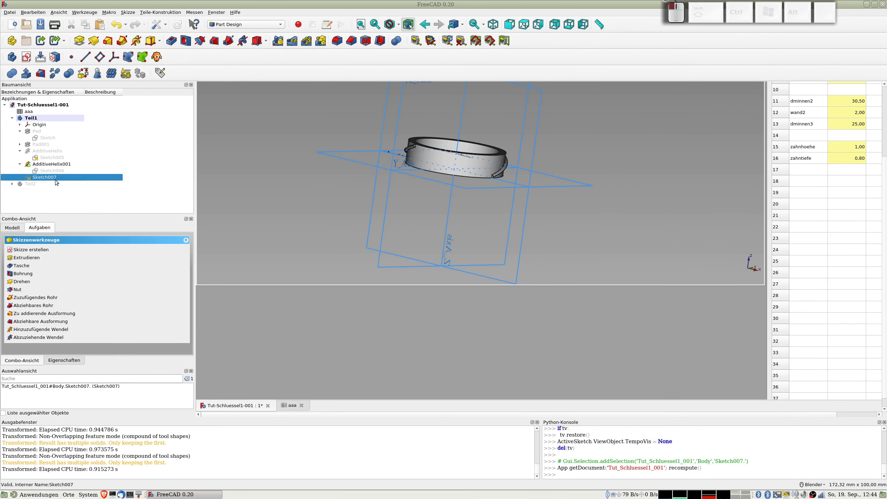
Step: Create an additive helix from Sketch007 with a pitch of 30 mm
{"action": "left_click", "coordinate": [136, 41]}
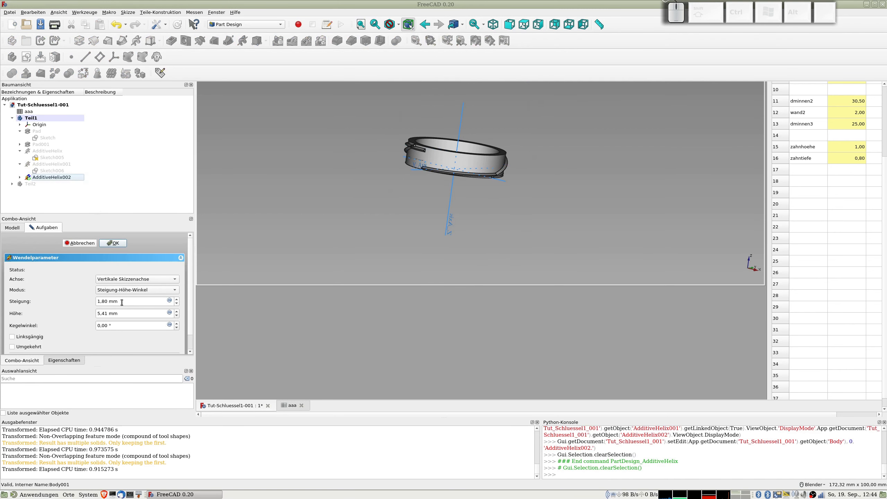
{"action": "type", "text": "30"}
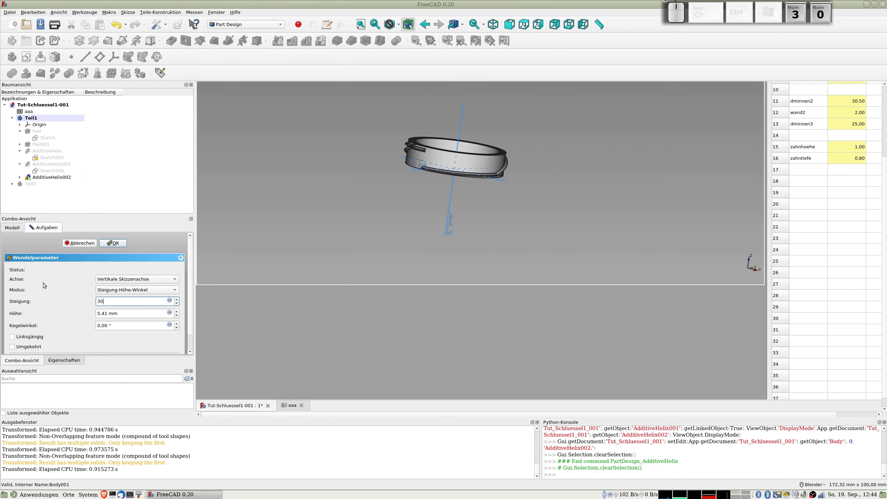
Step: Set the Sketch007 helix's height to the formula aaa.boden+aaa.hwand1+aaa.hwand2-aaa.zahnhoehe and accept the feature
{"action": "left_click", "coordinate": [169, 313]}
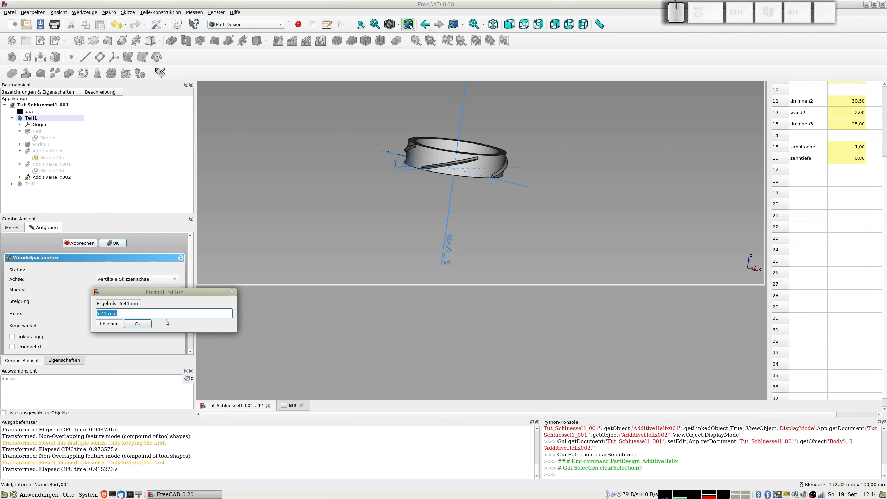
{"action": "type", "text": "aaa"}
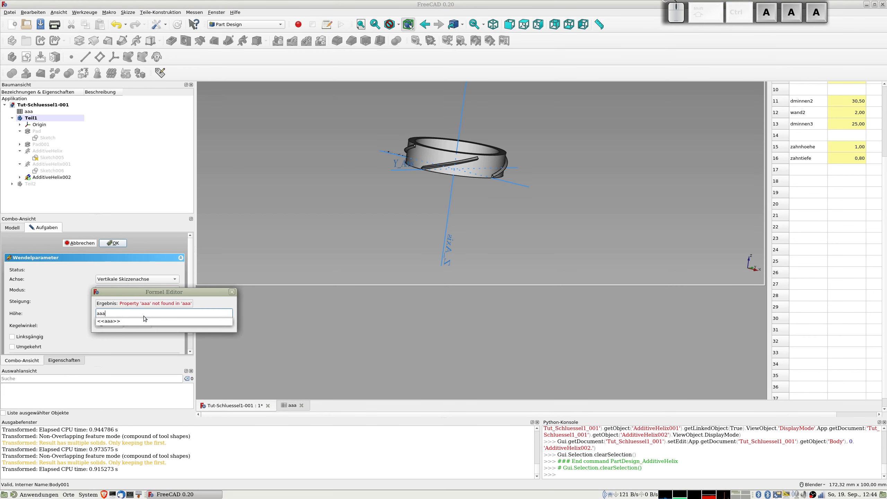
{"action": "type", "text": ".boden.aa"}
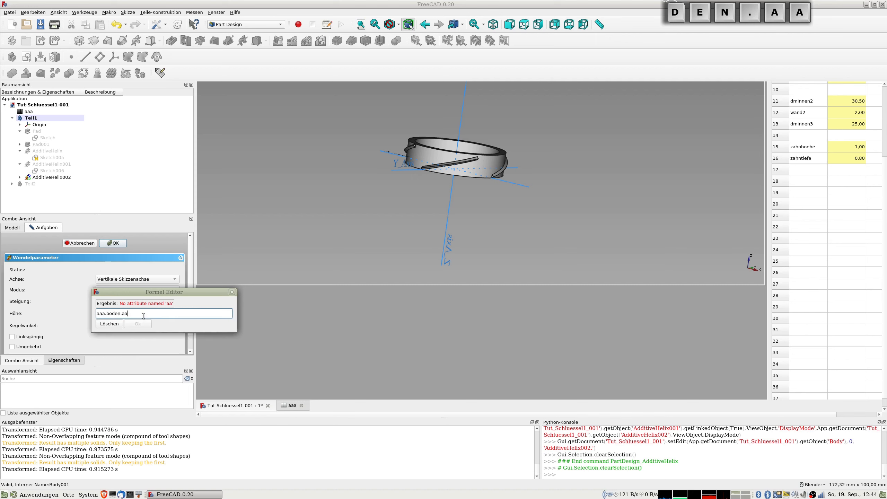
{"action": "type", "text": "a.hwand1"}
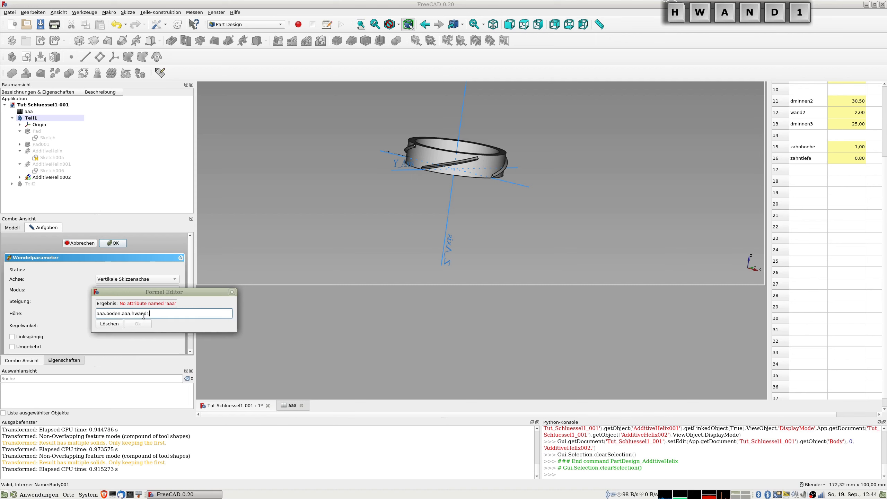
{"action": "type", "text": "+"}
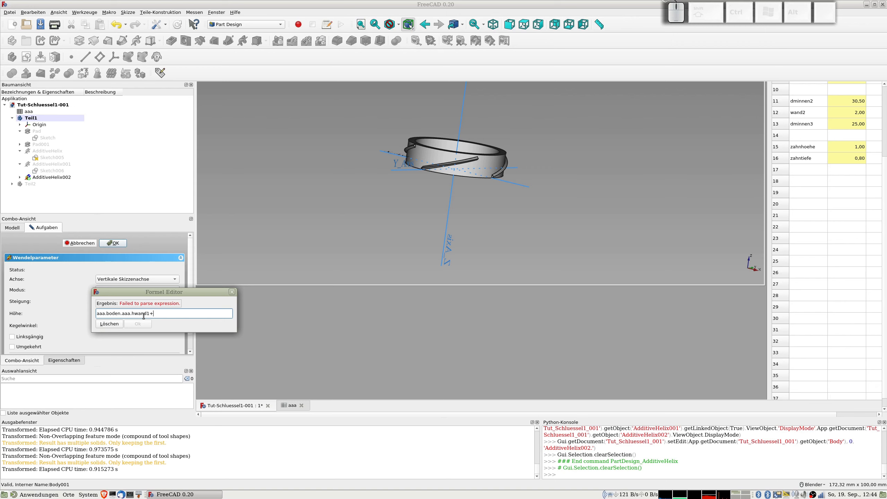
{"action": "key", "text": "BackSpace"}
{"action": "key", "text": "BackSpace"}
{"action": "key", "text": "BackSpace"}
{"action": "key", "text": "BackSpace"}
{"action": "key", "text": "BackSpace"}
{"action": "key", "text": "BackSpace"}
{"action": "key", "text": "BackSpace"}
{"action": "key", "text": "BackSpace"}
{"action": "key", "text": "BackSpace"}
{"action": "key", "text": "BackSpace"}
{"action": "key", "text": "BackSpace"}
{"action": "key", "text": "BackSpace"}
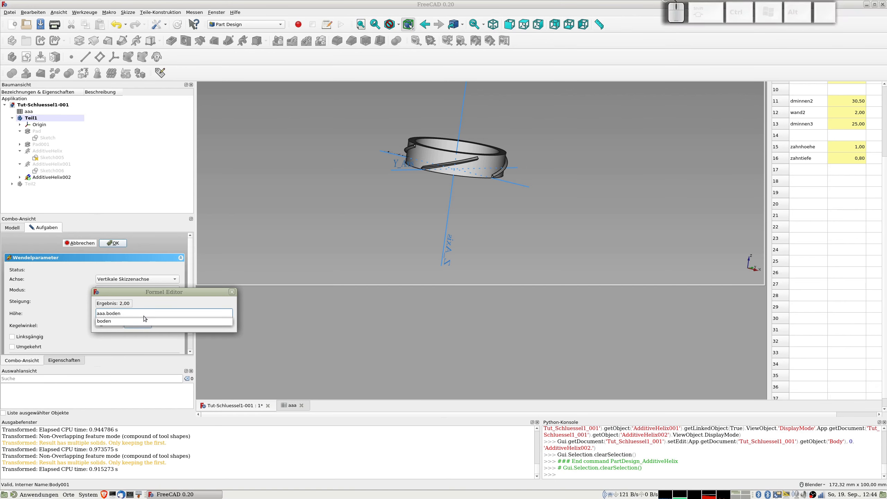
{"action": "type", "text": "+aaa.hwand1+aaa.hwa"}
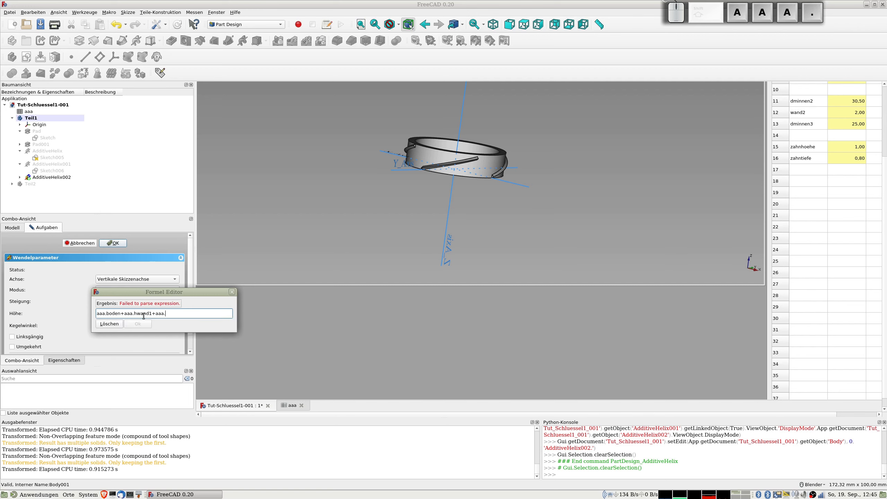
{"action": "type", "text": "nd2-"}
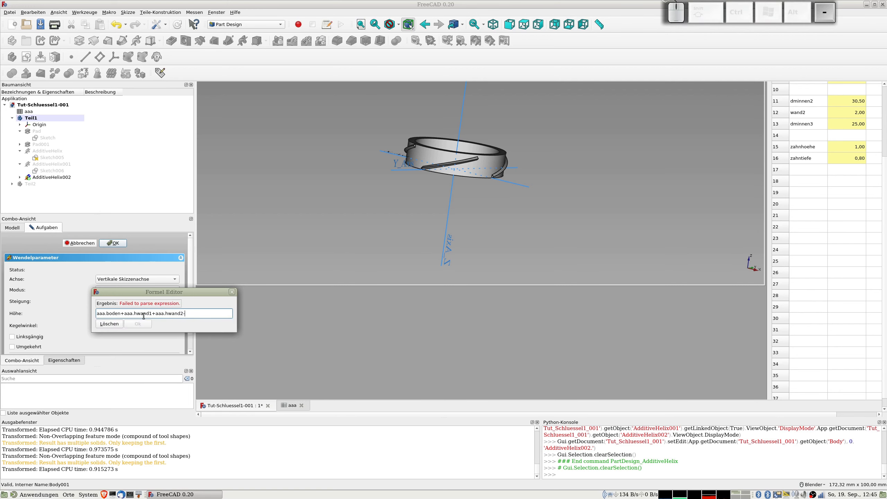
{"action": "type", "text": "aaa.zahn"}
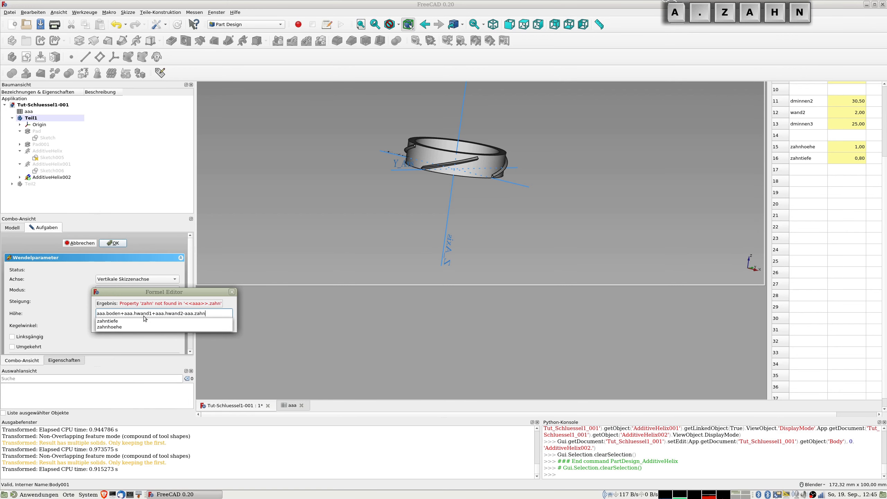
{"action": "left_click", "coordinate": [119, 328]}
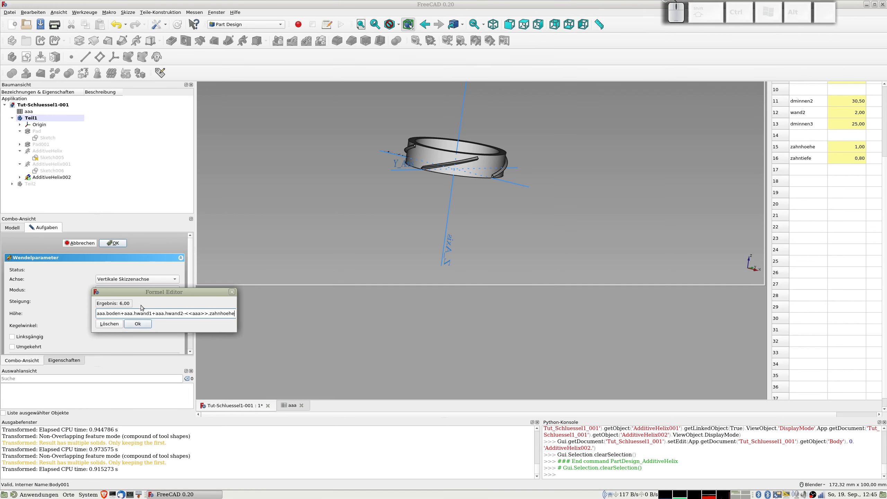
{"action": "left_click", "coordinate": [137, 326]}
{"action": "left_click", "coordinate": [112, 243]}
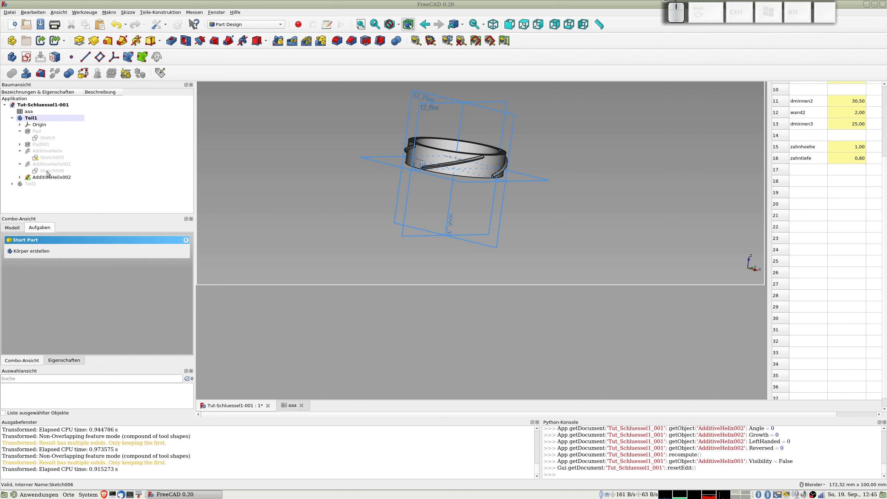
Step: Duplicate Sketch006 without its XZ_Plane and aaa dependencies and move the copy into the Teil1 body
{"action": "left_click", "coordinate": [49, 172]}
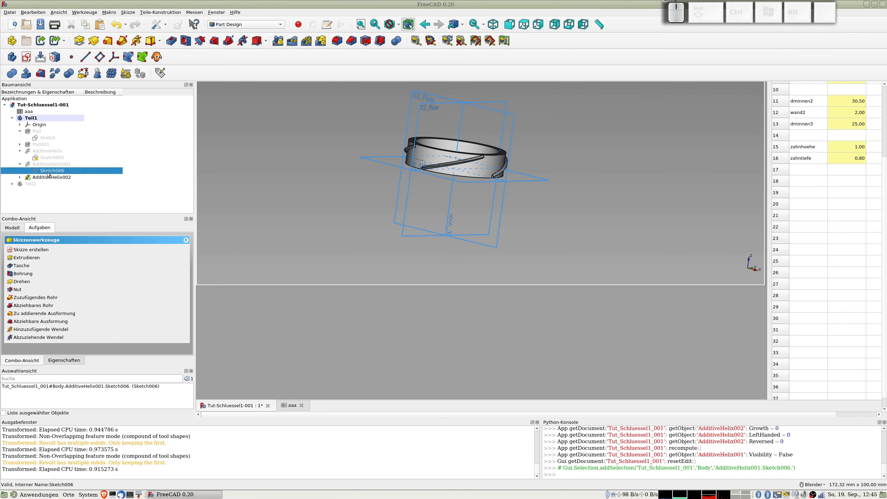
{"action": "key", "text": "ctrl"}
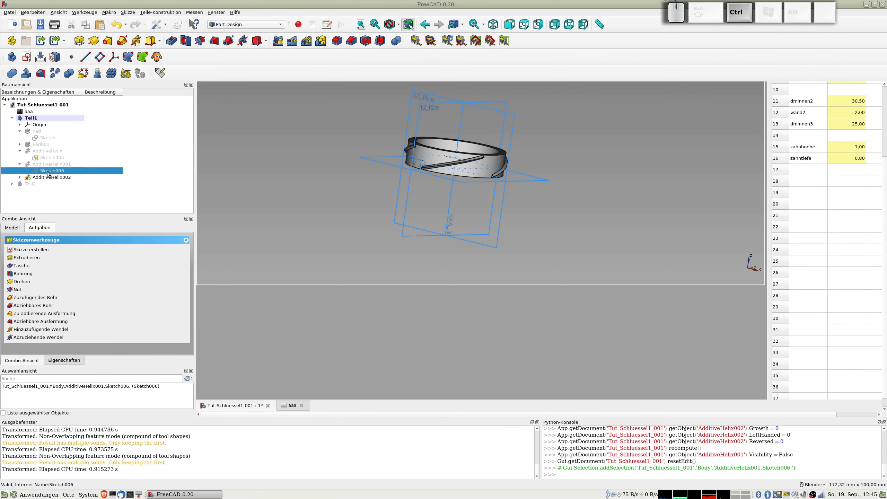
{"action": "key", "text": "ctrl+c"}
{"action": "left_click", "coordinate": [432, 217]}
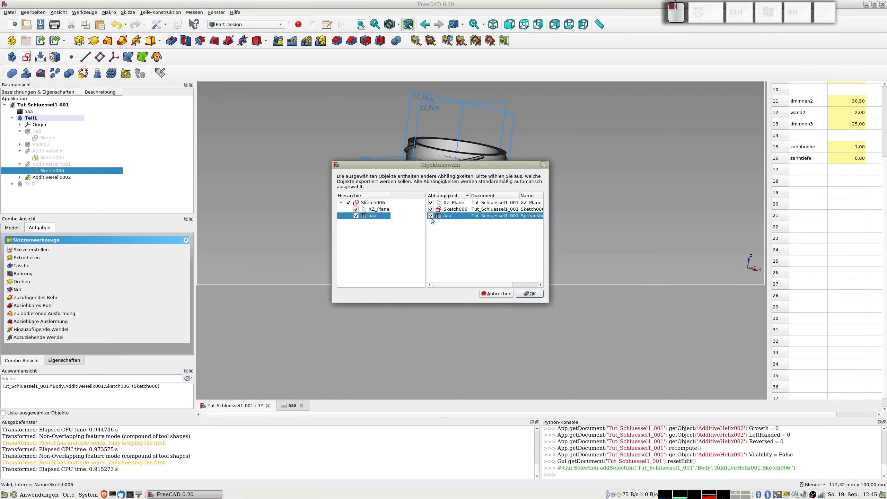
{"action": "left_click", "coordinate": [431, 202]}
{"action": "left_click", "coordinate": [530, 293]}
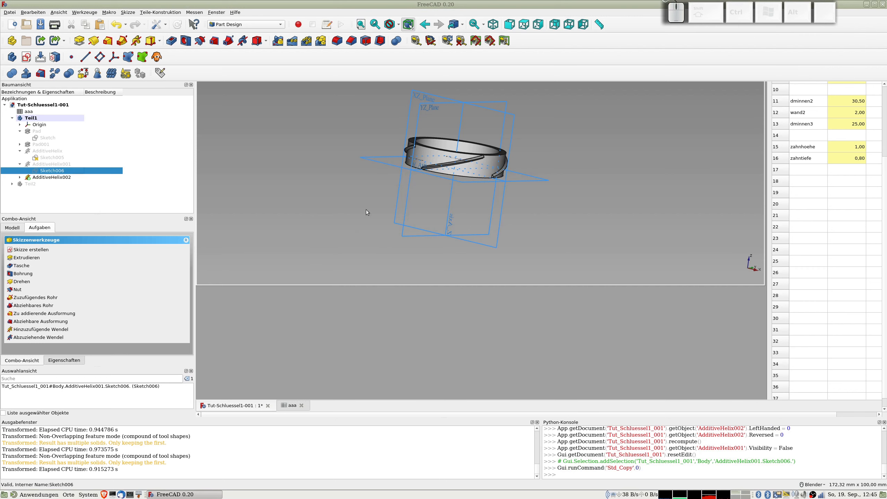
{"action": "key", "text": "ctrl+v"}
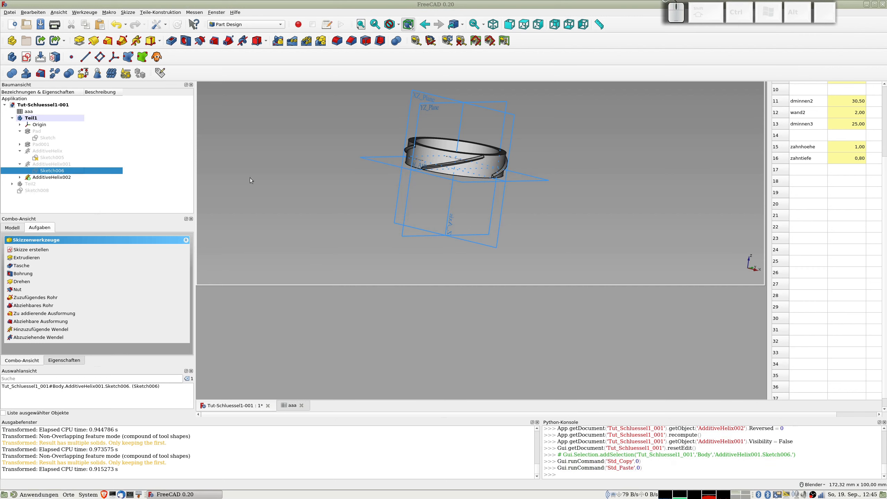
{"action": "left_click_drag", "start_coordinate": [34, 191], "coordinate": [40, 118]}
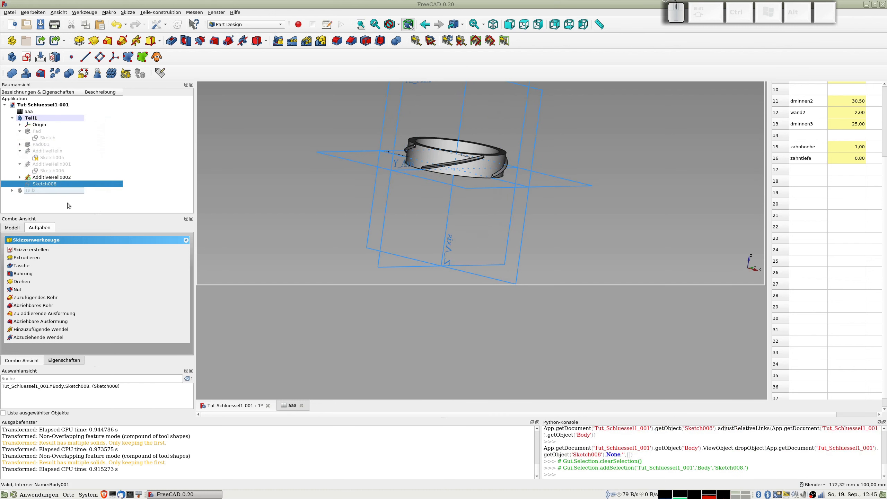
Step: Attach Sketch008 to Teil1's YZ plane in FlatFace mode and hide the origin
{"action": "scroll", "coordinate": [468, 176], "scroll_direction": "down", "scroll_amount": 2}
{"action": "middle_click_drag", "start_coordinate": [436, 94], "coordinate": [414, 172], "text": "shift"}
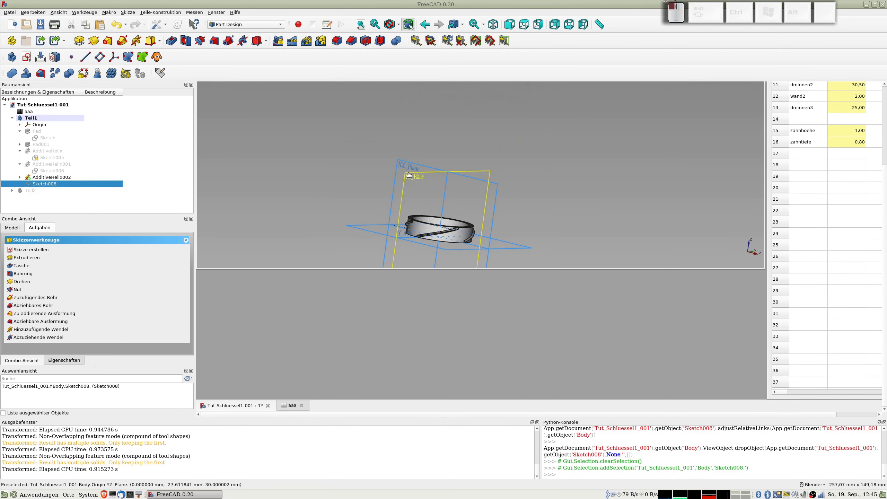
{"action": "left_click", "coordinate": [409, 177]}
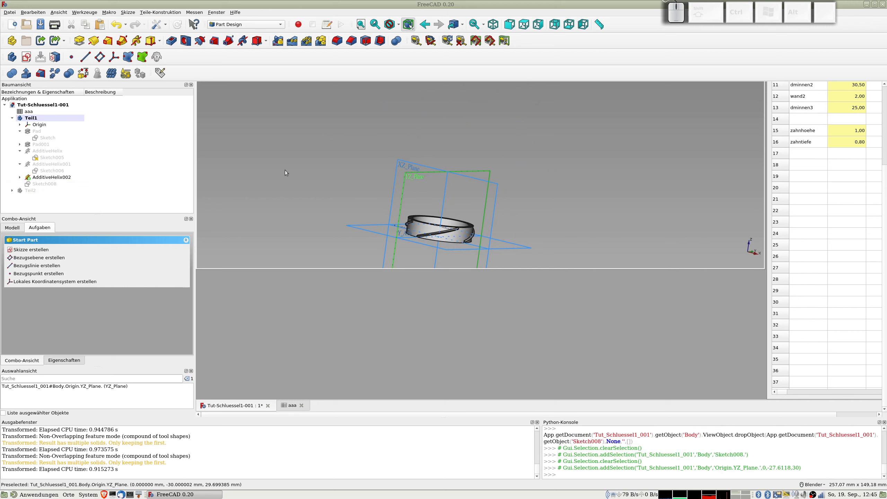
{"action": "left_click", "coordinate": [55, 57]}
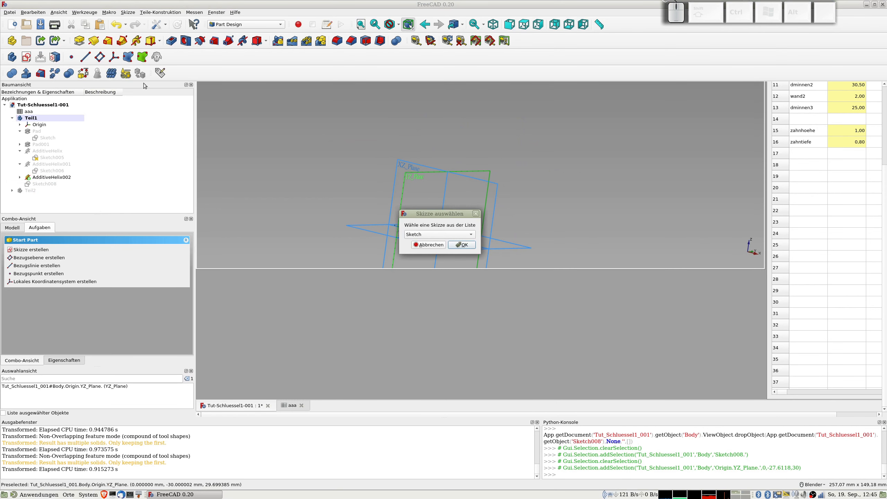
{"action": "left_click", "coordinate": [428, 235]}
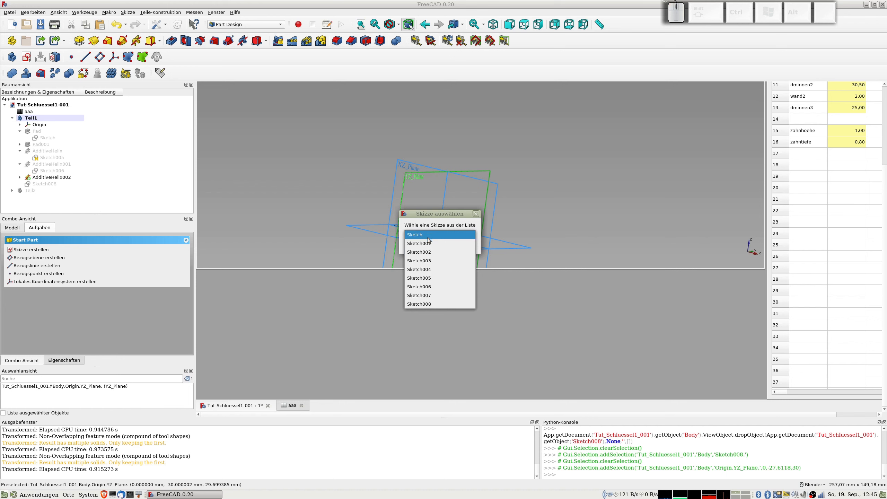
{"action": "left_click", "coordinate": [427, 304]}
{"action": "left_click", "coordinate": [461, 245]}
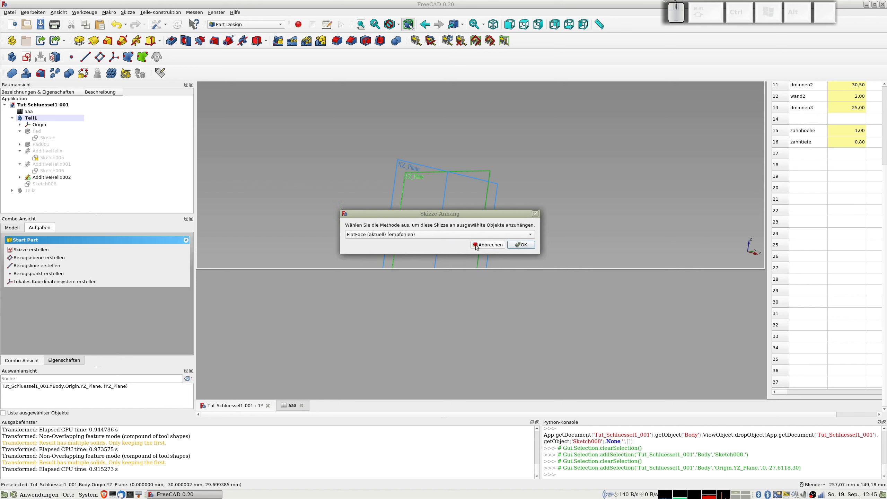
{"action": "left_click", "coordinate": [522, 245]}
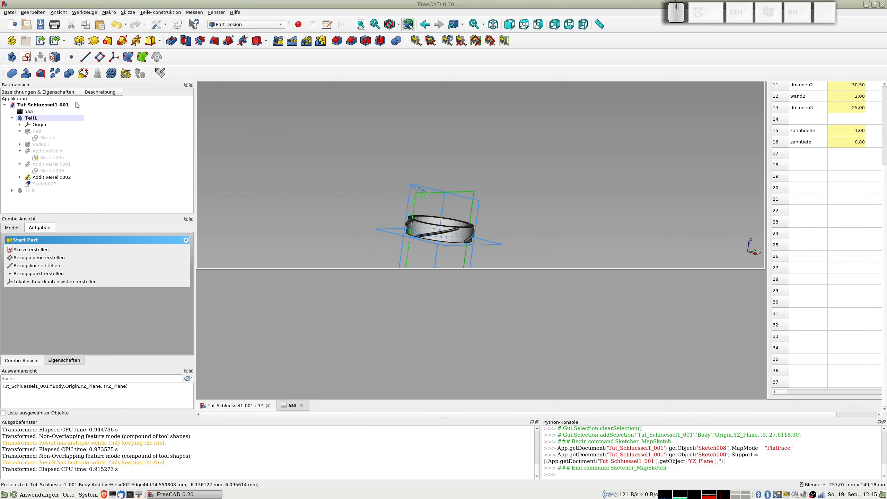
{"action": "left_click", "coordinate": [45, 125]}
{"action": "key", "text": "space"}
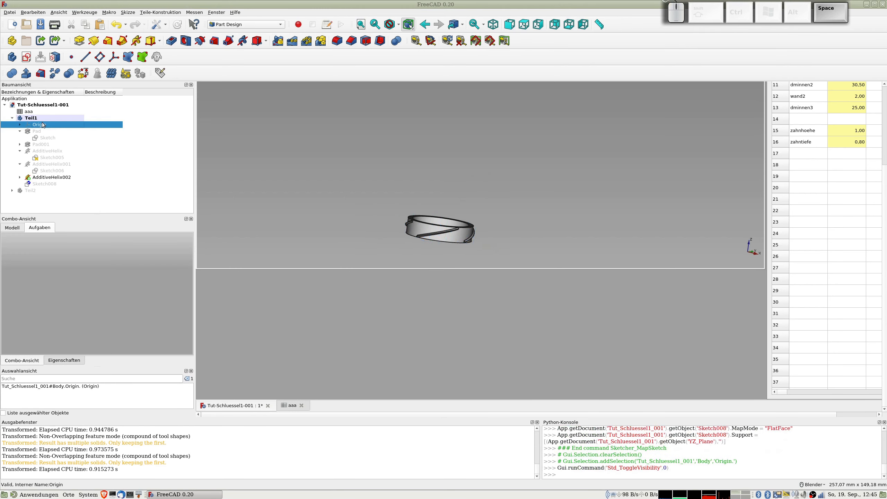
Step: Examine the ring's helical teeth from the front and right views and check where Sketch008's tooth profile lies
{"action": "middle_click_drag", "start_coordinate": [411, 202], "coordinate": [557, 159]}
{"action": "middle_click_drag", "start_coordinate": [432, 188], "coordinate": [355, 285], "text": "shift"}
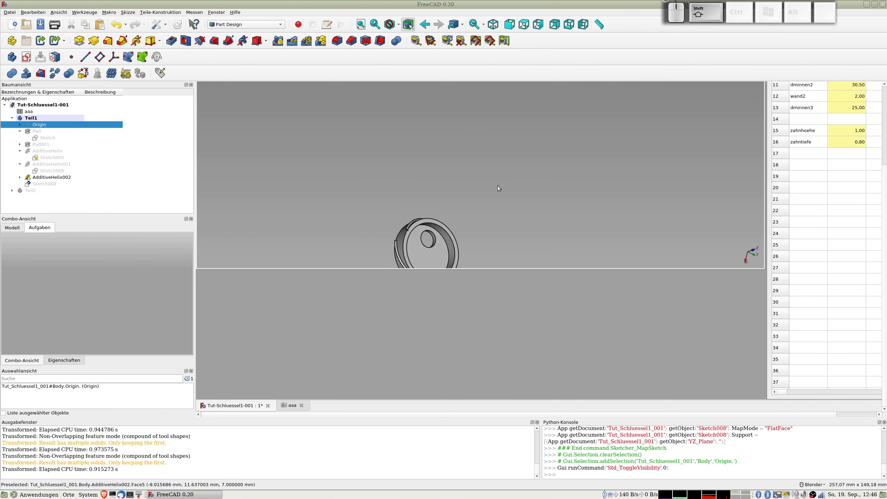
{"action": "key", "text": "1"}
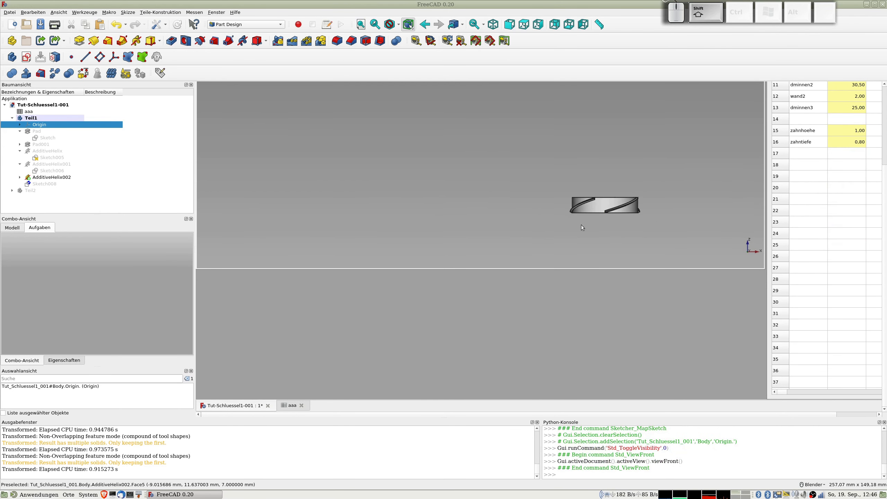
{"action": "middle_click_drag", "start_coordinate": [581, 225], "coordinate": [402, 178], "text": "shift"}
{"action": "scroll", "coordinate": [402, 177], "scroll_direction": "up", "scroll_amount": 4}
{"action": "scroll", "coordinate": [402, 177], "scroll_direction": "down", "scroll_amount": 4}
{"action": "scroll", "coordinate": [401, 177], "scroll_direction": "up", "scroll_amount": 4}
{"action": "scroll", "coordinate": [402, 177], "scroll_direction": "down", "scroll_amount": 2}
{"action": "scroll", "coordinate": [409, 178], "scroll_direction": "up", "scroll_amount": 2}
{"action": "middle_click_drag", "start_coordinate": [409, 177], "coordinate": [458, 140], "text": "shift"}
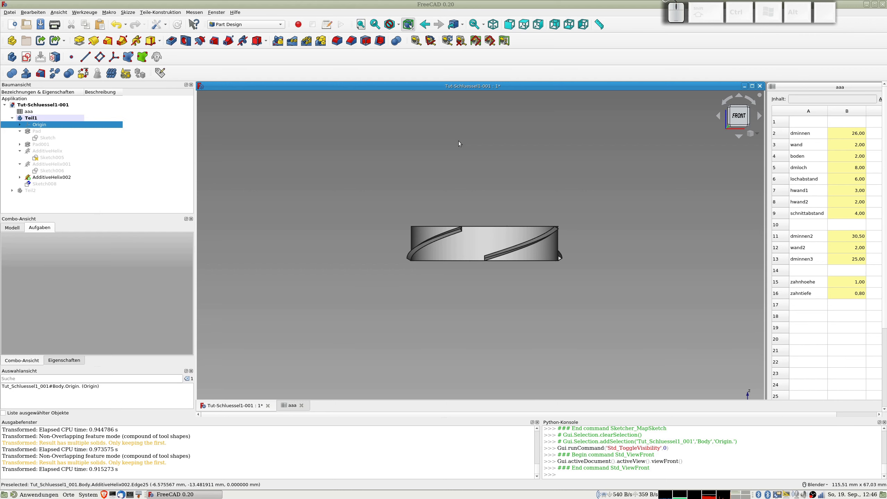
{"action": "key", "text": "3"}
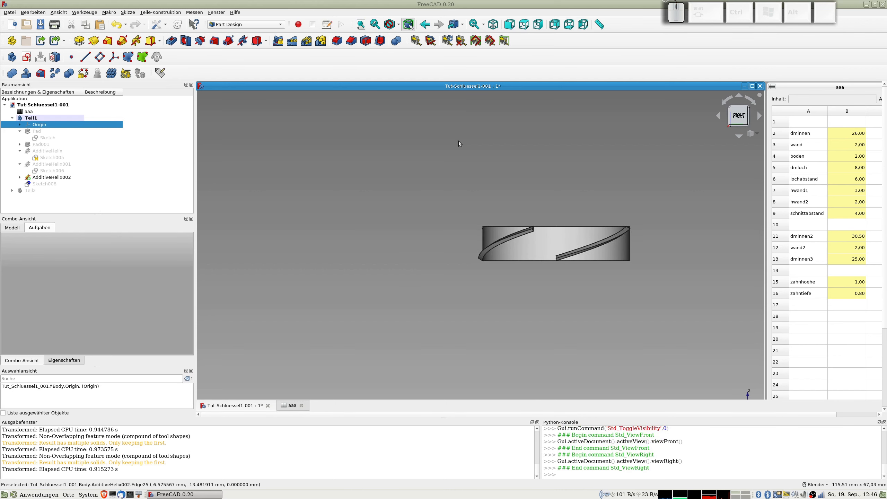
{"action": "left_click", "coordinate": [36, 184]}
{"action": "key", "text": "space"}
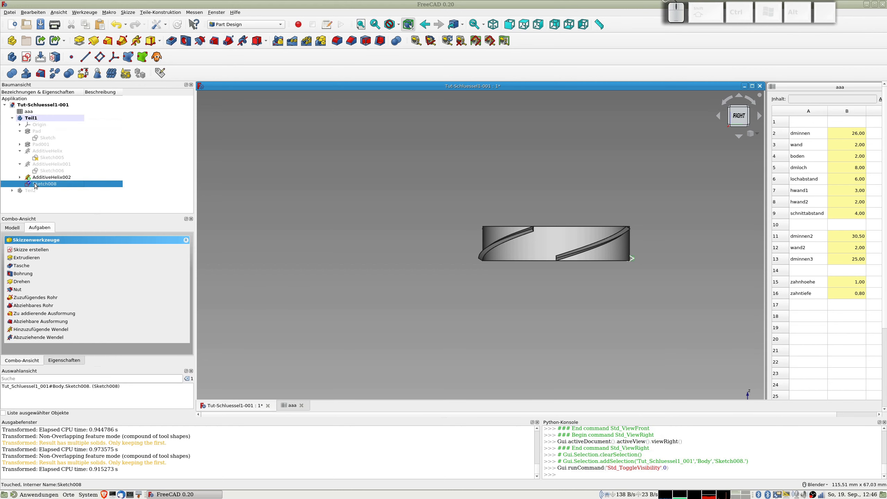
{"action": "key", "text": "space"}
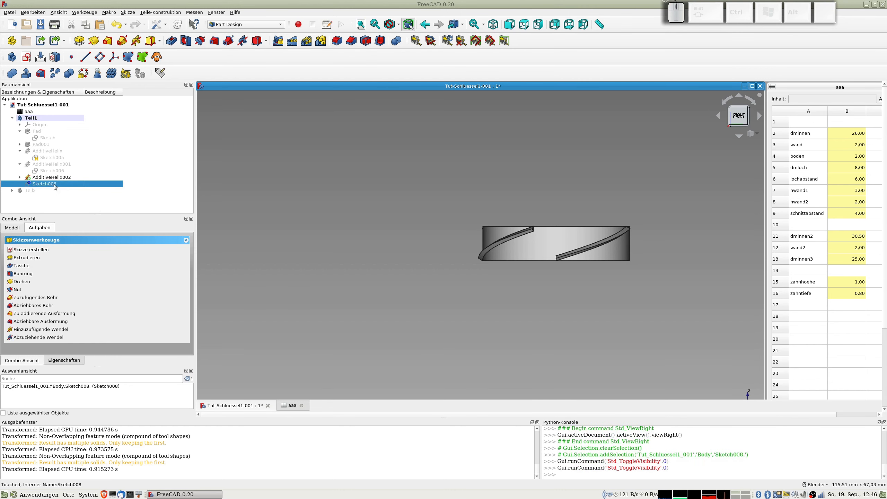
Step: Create an additive helix from Sketch008 with a pitch of 30 mm
{"action": "left_click", "coordinate": [136, 41]}
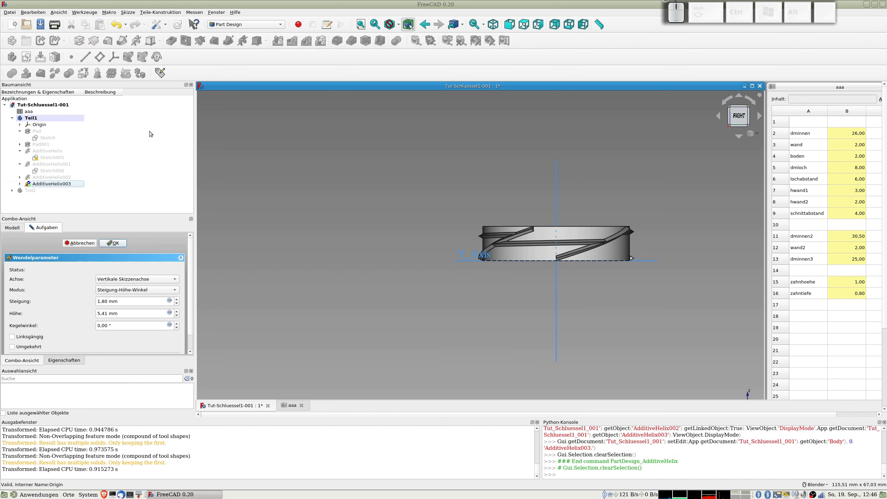
{"action": "left_click_drag", "start_coordinate": [128, 301], "coordinate": [10, 307]}
{"action": "type", "text": "30"}
{"action": "key", "text": "Tab"}
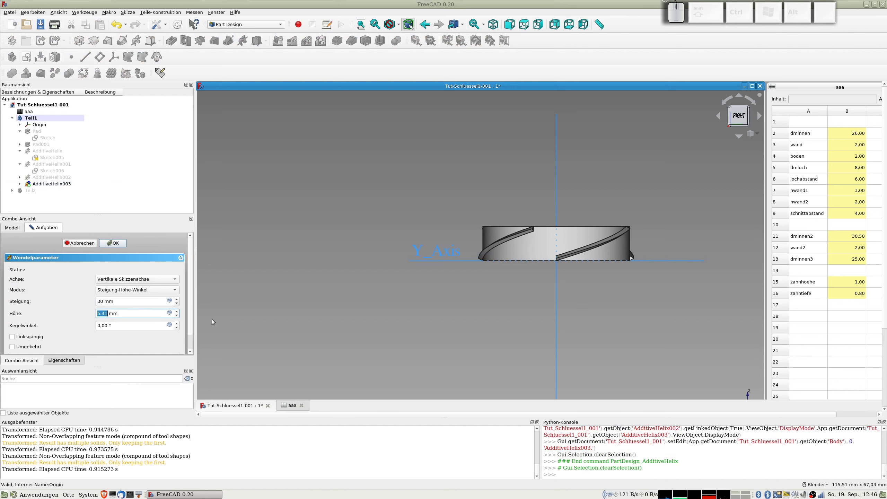
Step: Set the additive helix's height to the formula aaa.boden+aaa.hwand1+aaa.hwand2-aaa.zahnhoehe and finish the helix
{"action": "left_click", "coordinate": [169, 314]}
{"action": "type", "text": "aaa"}
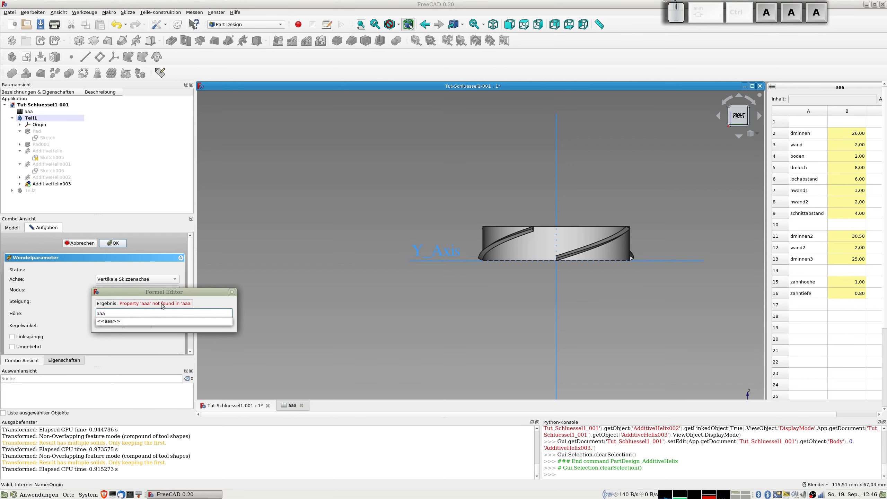
{"action": "type", "text": ".boden+"}
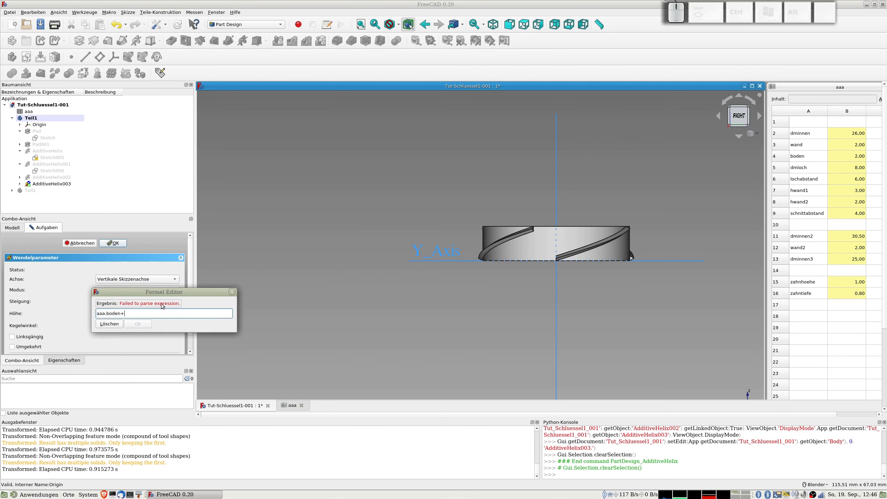
{"action": "type", "text": "aaa.hwand1"}
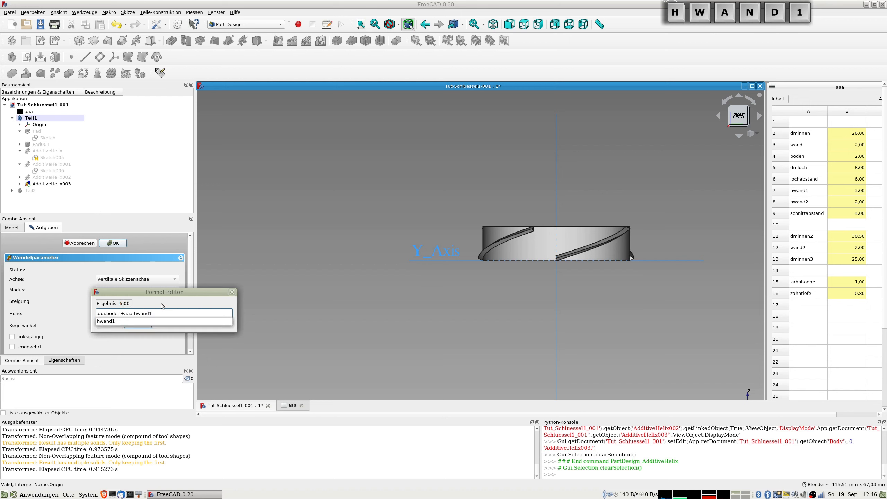
{"action": "type", "text": "+aaa.hwan"}
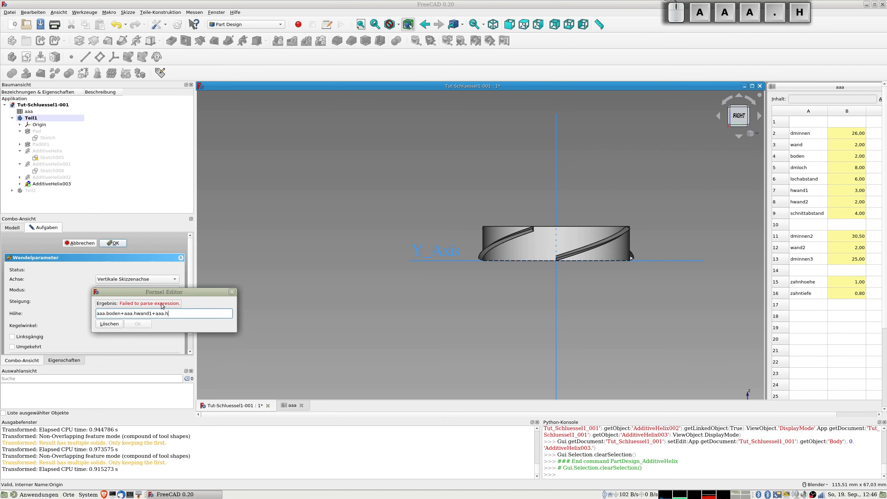
{"action": "type", "text": "d2-"}
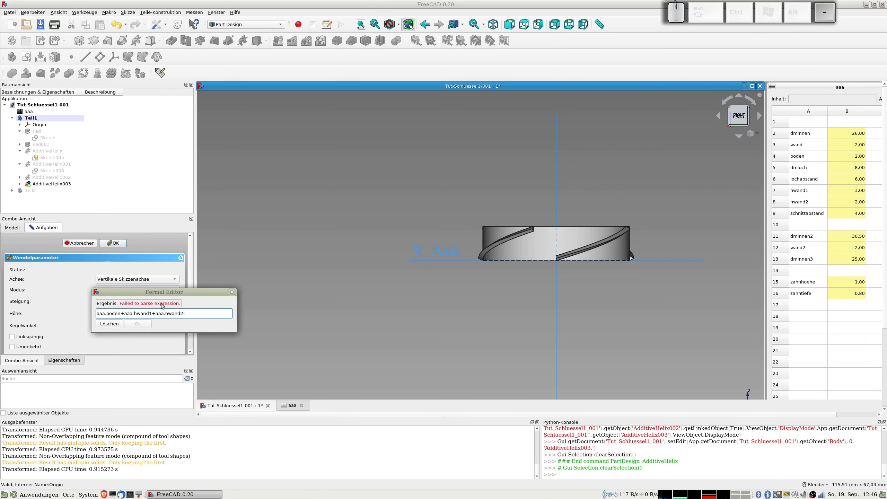
{"action": "type", "text": "aaa.zah"}
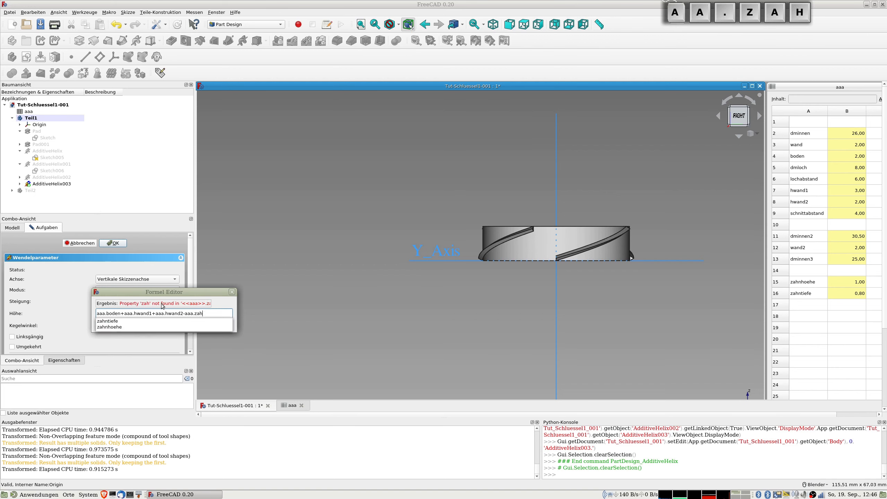
{"action": "type", "text": "nhoehe"}
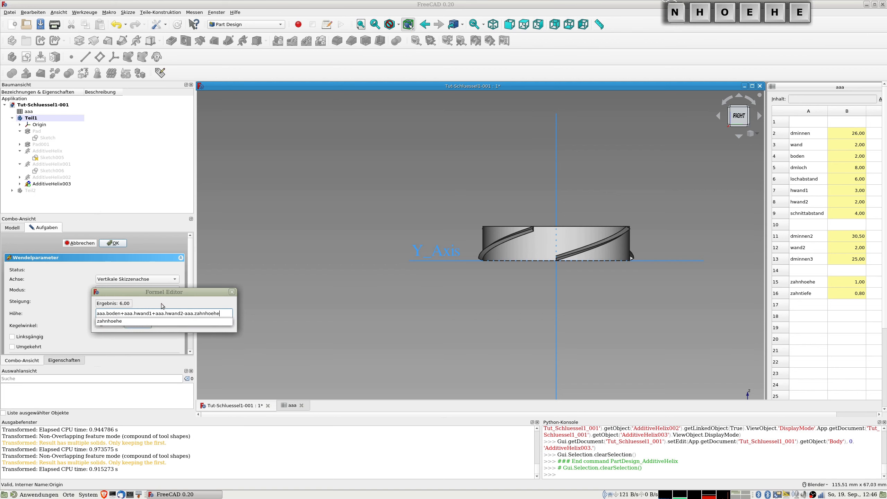
{"action": "left_click", "coordinate": [117, 246]}
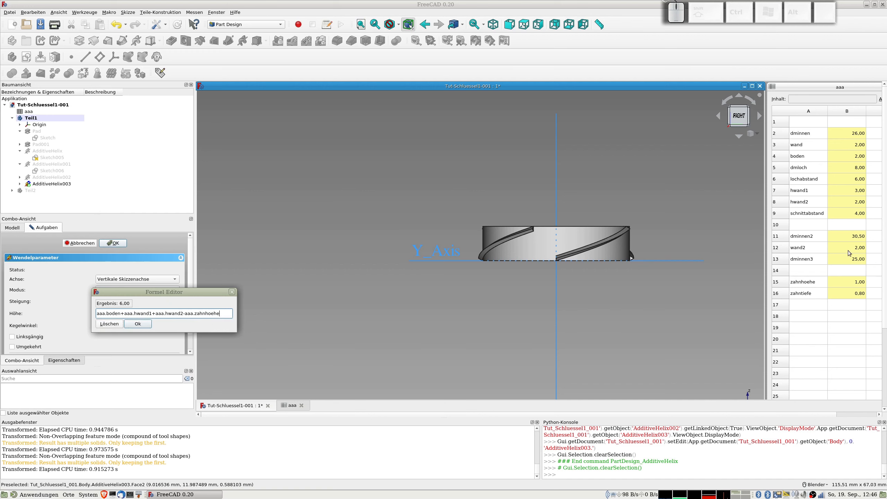
{"action": "left_click", "coordinate": [138, 324]}
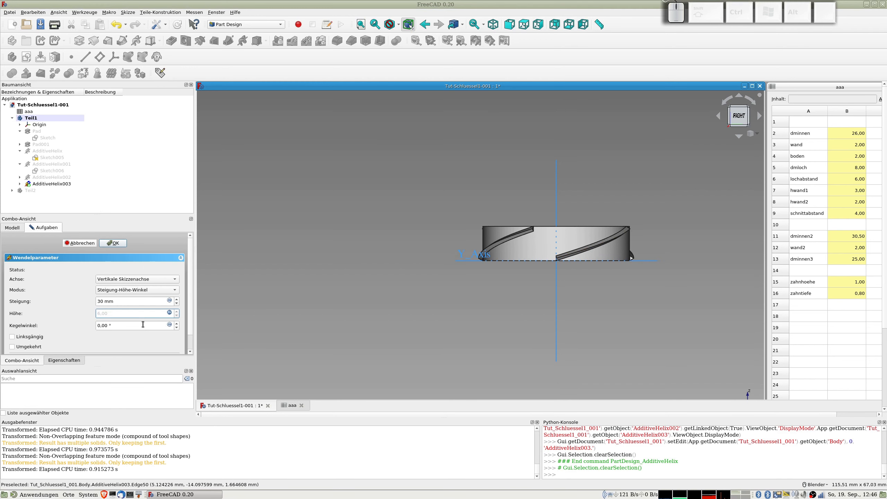
{"action": "left_click", "coordinate": [115, 243]}
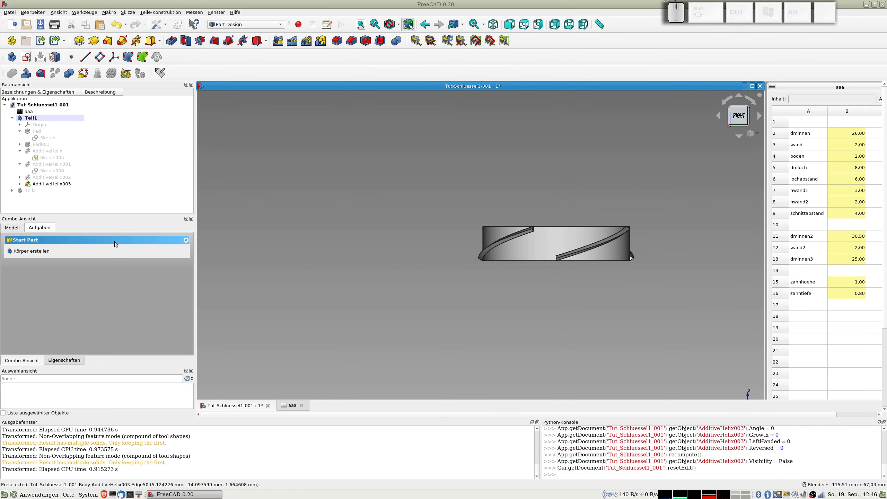
Step: Show the Teil2 body around the Teil1 ring and check from below how the teeth meet its inner wall
{"action": "middle_click_drag", "start_coordinate": [533, 241], "coordinate": [553, 252]}
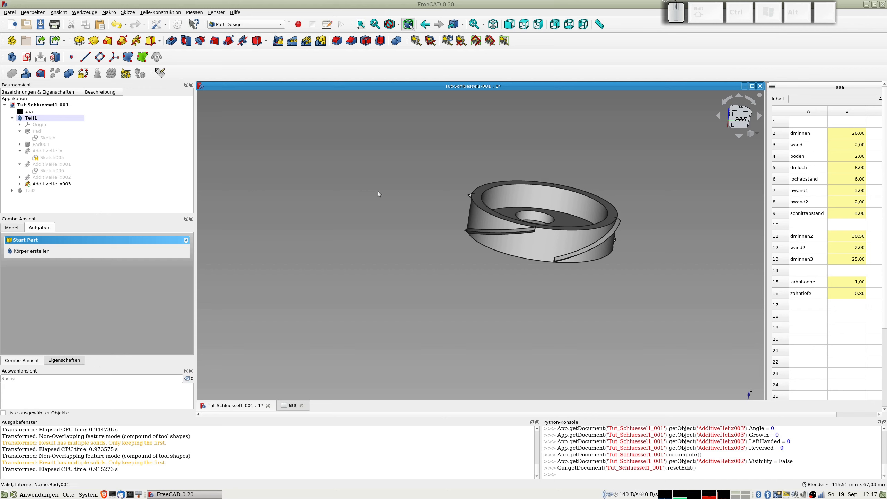
{"action": "left_click", "coordinate": [24, 191]}
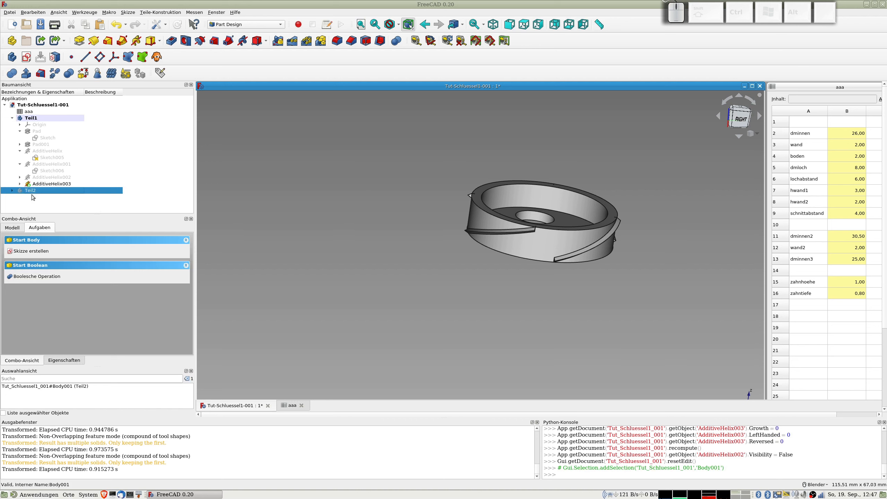
{"action": "left_click", "coordinate": [12, 191]}
{"action": "key", "text": "space"}
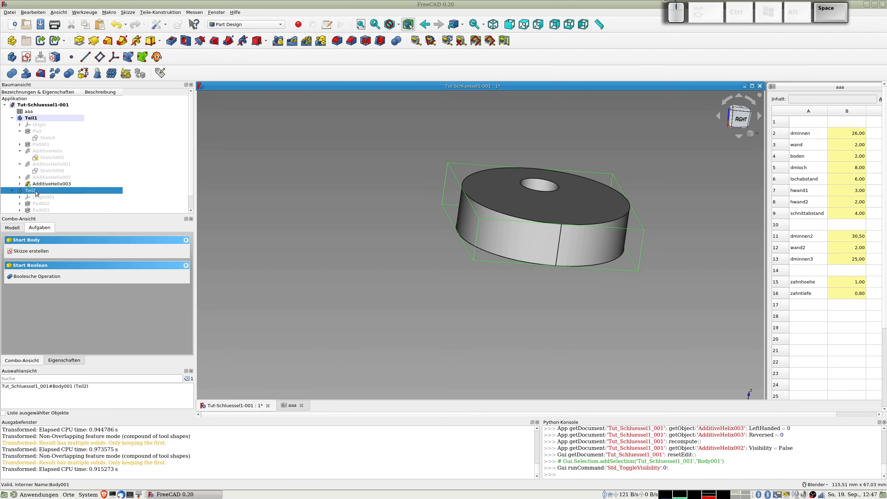
{"action": "middle_click_drag", "start_coordinate": [519, 257], "coordinate": [575, 276]}
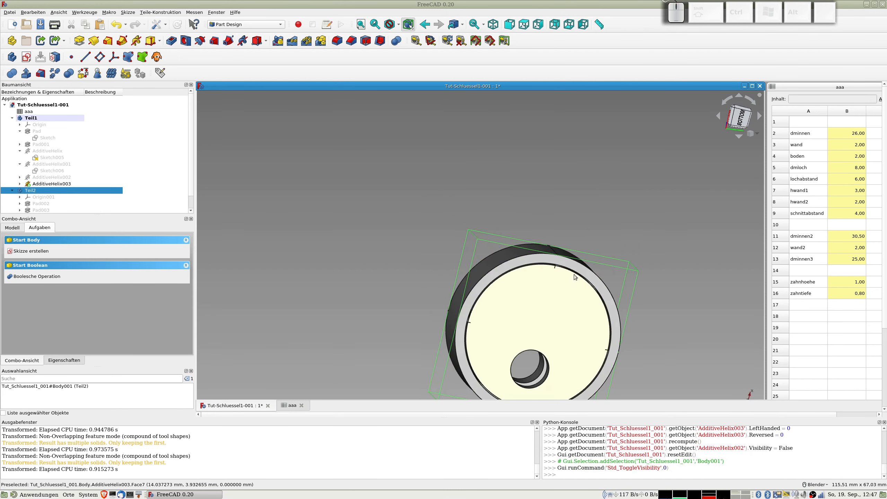
{"action": "scroll", "coordinate": [589, 289], "scroll_direction": "up", "scroll_amount": 4}
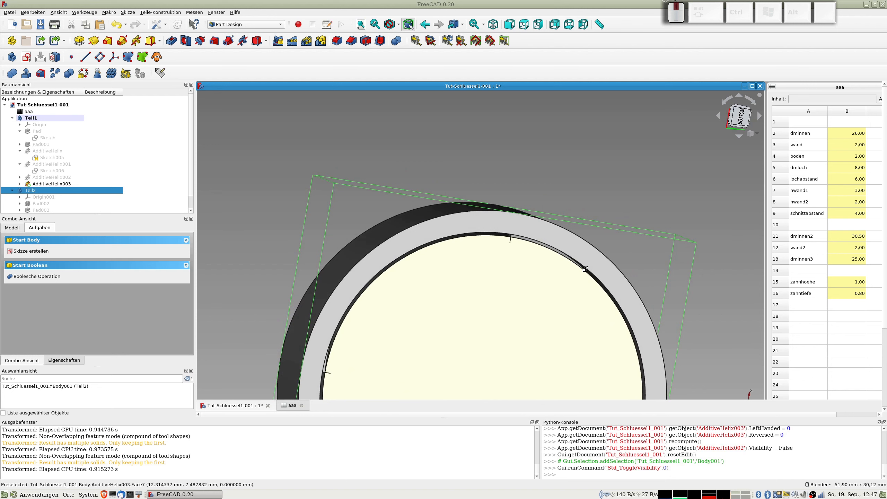
{"action": "middle_click_drag", "start_coordinate": [573, 269], "coordinate": [571, 266]}
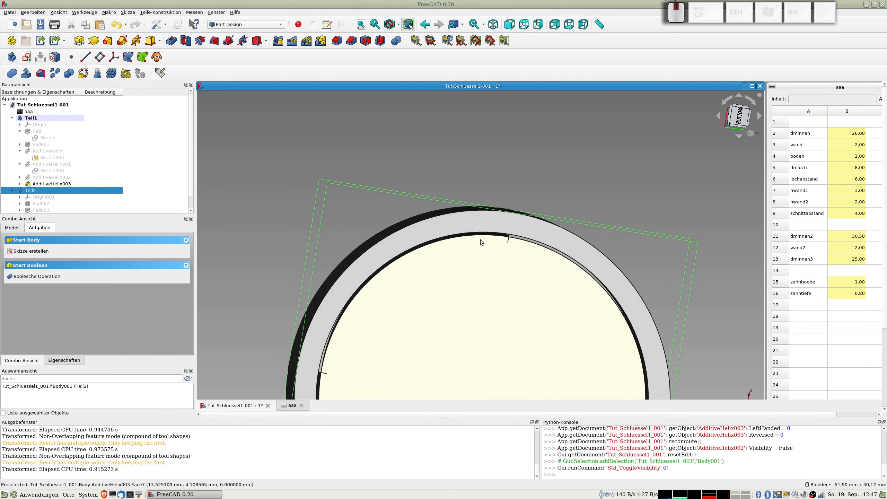
Step: Set the Teil2 body's transparency to 55 in its display properties
{"action": "right_click", "coordinate": [43, 192]}
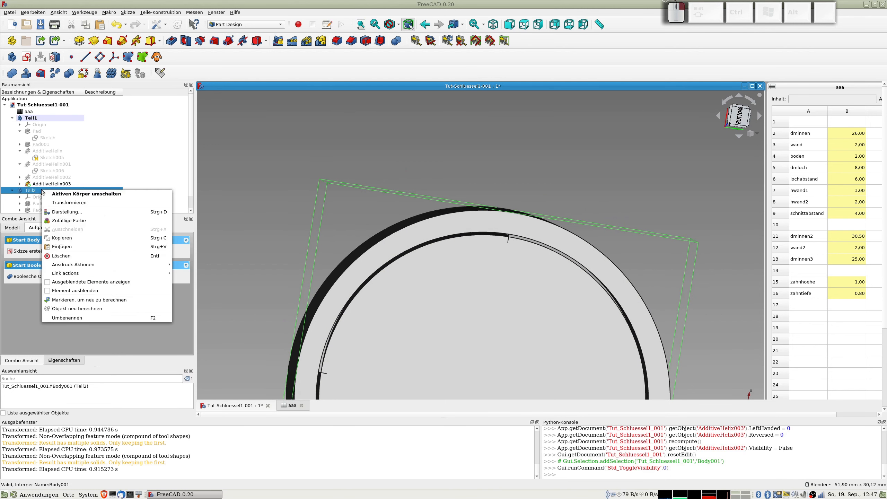
{"action": "key", "text": "Escape"}
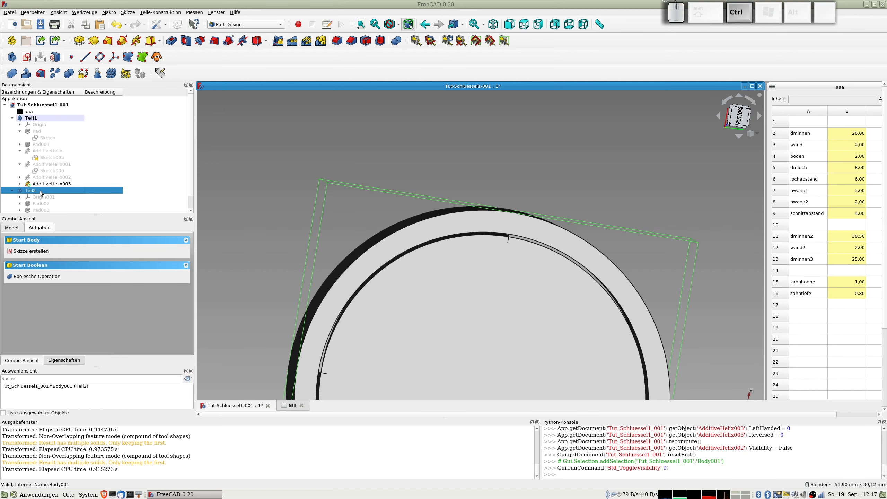
{"action": "key", "text": "ctrl+d"}
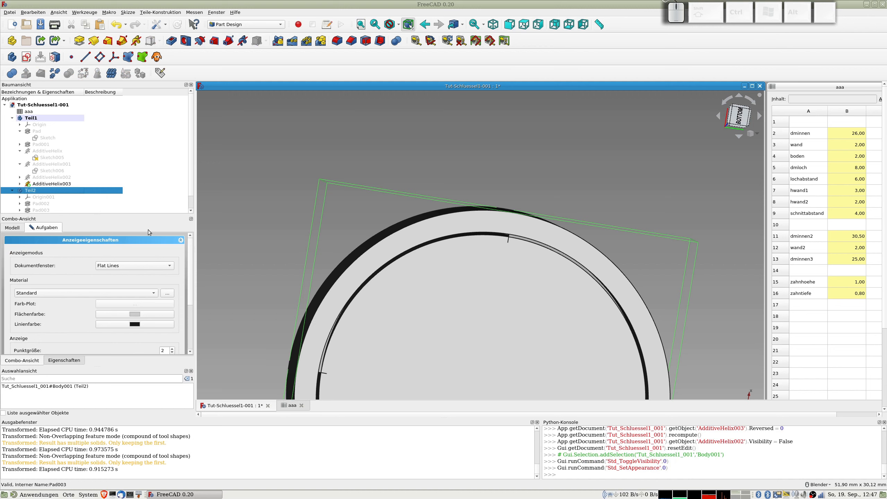
{"action": "left_click_drag", "start_coordinate": [151, 213], "coordinate": [150, 183]}
{"action": "left_click_drag", "start_coordinate": [17, 350], "coordinate": [91, 349]}
Step: Examine through the transparent Teil2 wall where Teil1's helical teeth overlap it
{"action": "mouse_move", "coordinate": [459, 321]}
{"action": "middle_mouse_down"}
{"action": "mouse_move", "coordinate": [458, 360]}
{"action": "mouse_move", "coordinate": [470, 313]}
{"action": "middle_mouse_up"}
{"action": "scroll", "coordinate": [526, 247], "scroll_direction": "up", "scroll_amount": 5}
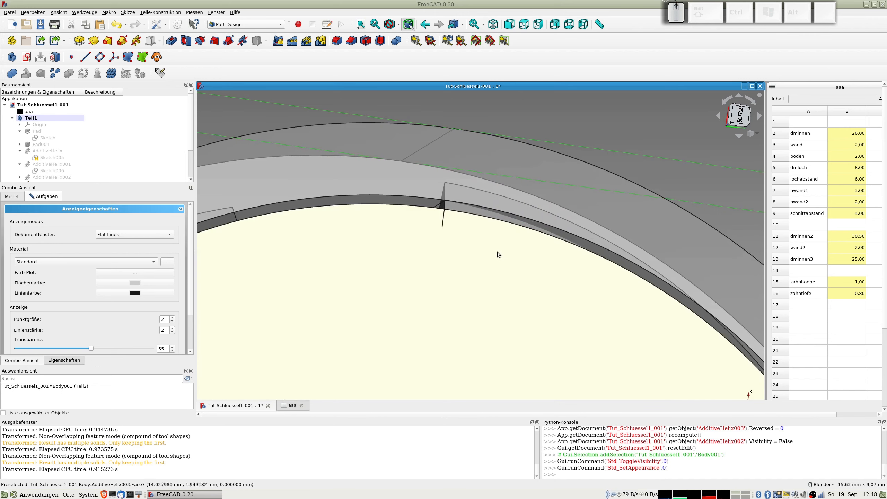
{"action": "middle_click_drag", "start_coordinate": [486, 236], "coordinate": [556, 244]}
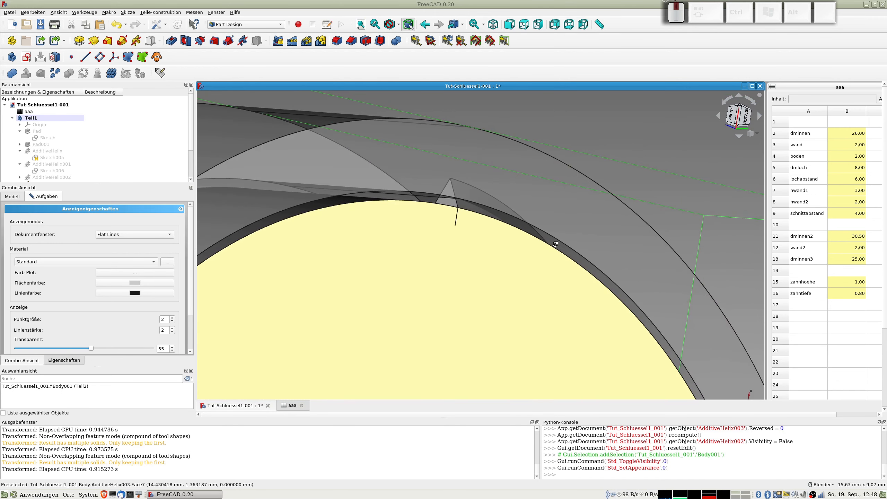
{"action": "scroll", "coordinate": [476, 237], "scroll_direction": "down", "scroll_amount": 4}
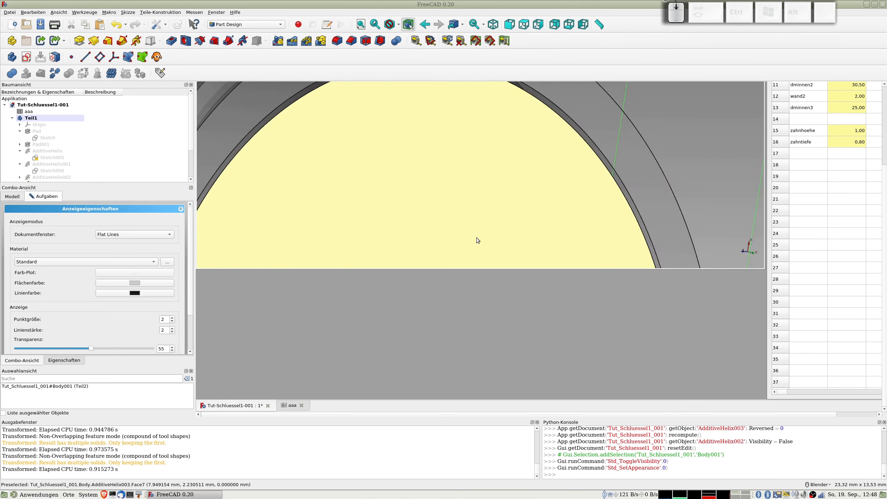
{"action": "scroll", "coordinate": [476, 240], "scroll_direction": "down", "scroll_amount": 2}
{"action": "middle_click_drag", "start_coordinate": [475, 241], "coordinate": [407, 313]}
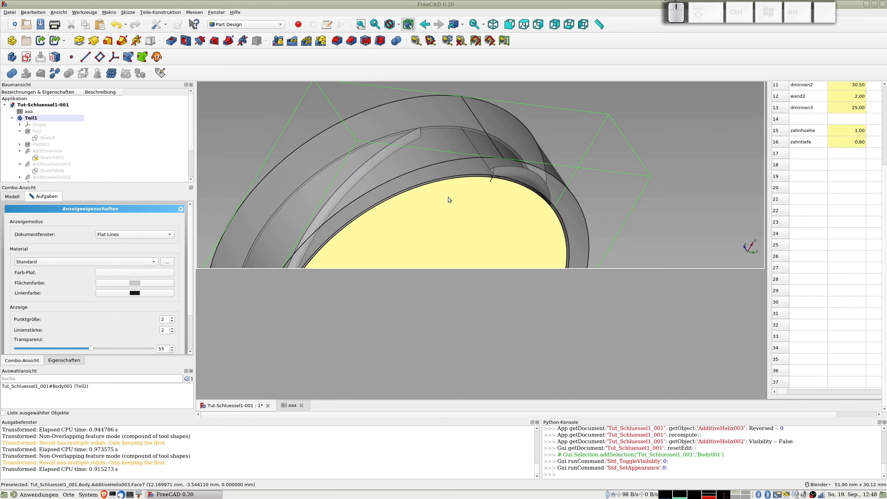
{"action": "scroll", "coordinate": [464, 193], "scroll_direction": "down", "scroll_amount": 3}
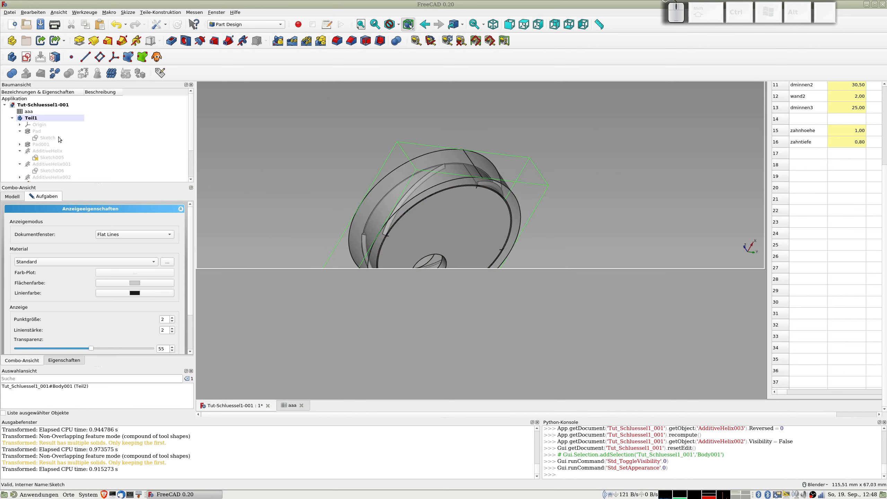
Step: Duplicate the Teil1 body with all of its dependencies and close the display properties
{"action": "scroll", "coordinate": [36, 116], "scroll_direction": "down", "scroll_amount": 2}
{"action": "scroll", "coordinate": [36, 115], "scroll_direction": "up", "scroll_amount": 2}
{"action": "left_click", "coordinate": [34, 118]}
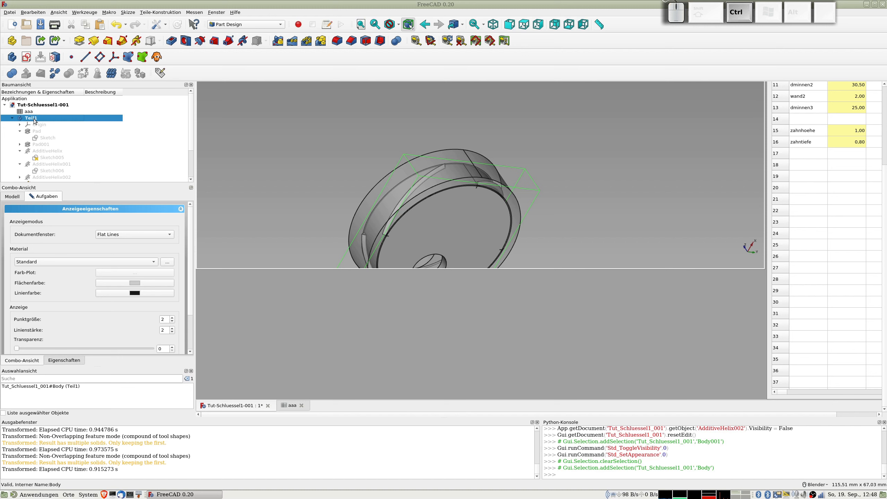
{"action": "key", "text": "ctrl+e"}
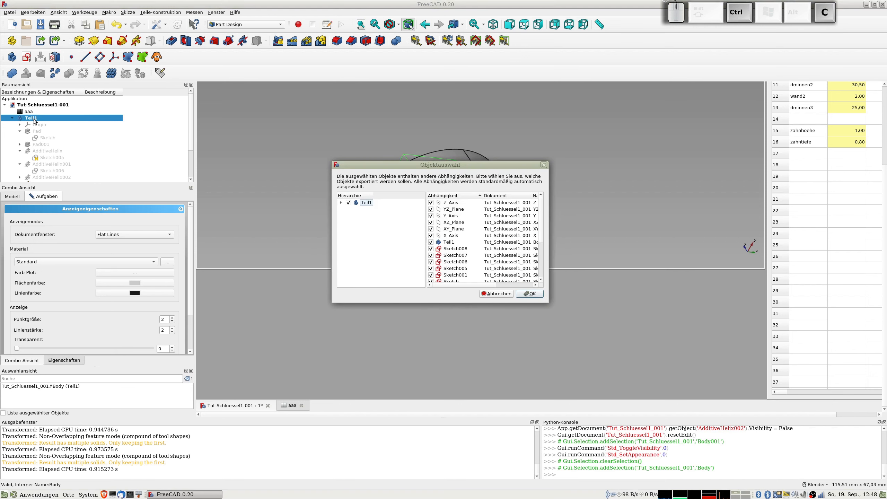
{"action": "left_click", "coordinate": [528, 293]}
{"action": "scroll", "coordinate": [99, 149], "scroll_direction": "down", "scroll_amount": 2}
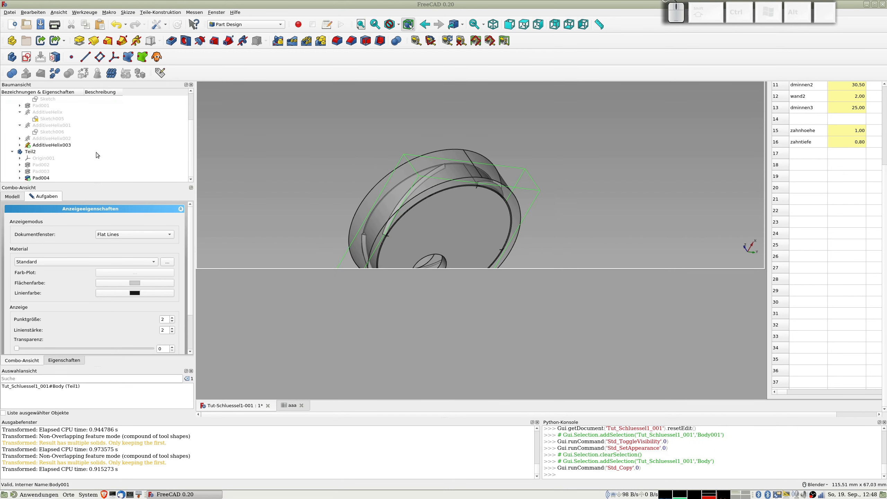
{"action": "key", "text": "ctrl+v"}
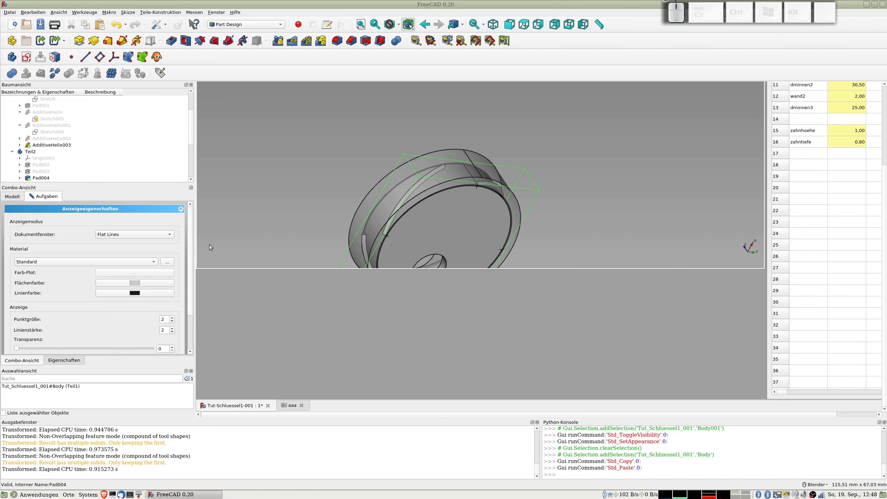
{"action": "scroll", "coordinate": [188, 346], "scroll_direction": "down", "scroll_amount": 3}
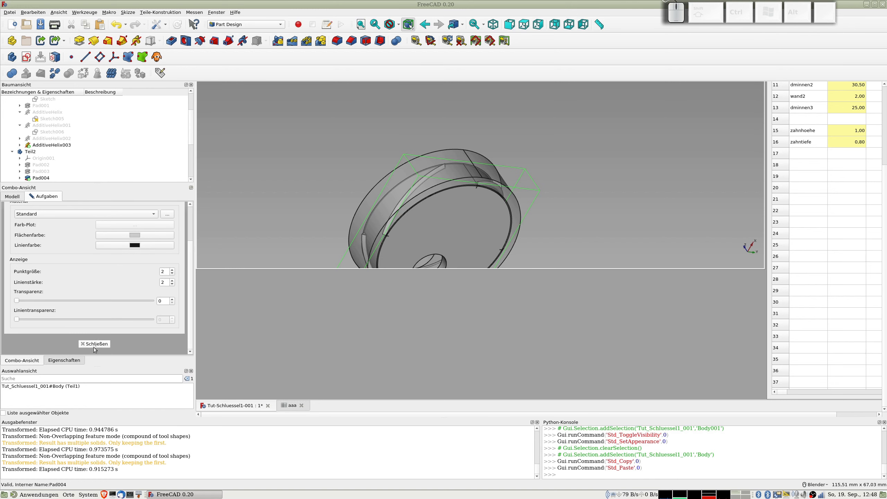
{"action": "left_click", "coordinate": [94, 346]}
{"action": "scroll", "coordinate": [76, 133], "scroll_direction": "down", "scroll_amount": 4}
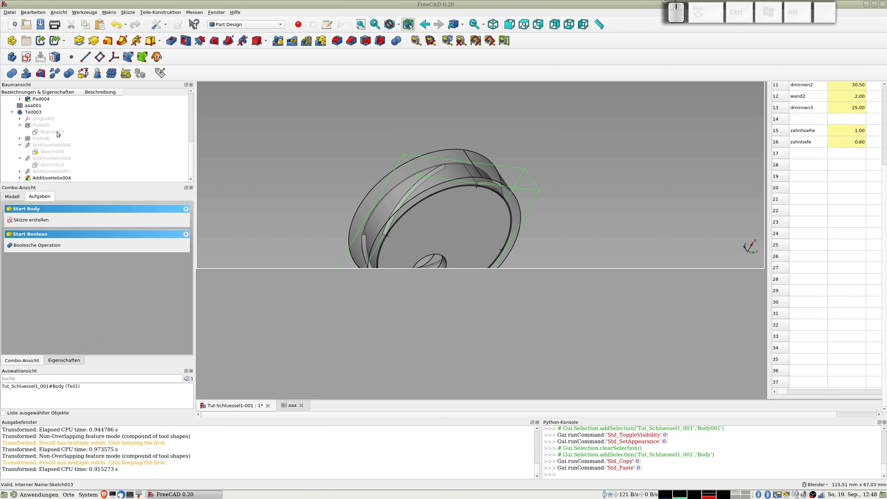
Step: Rename the copied body Teil003 as Schnittobjekt
{"action": "left_click", "coordinate": [29, 113]}
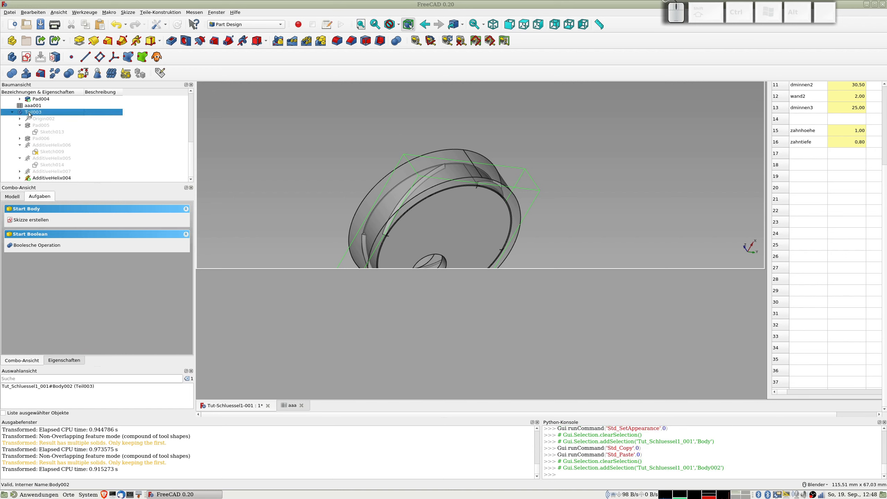
{"action": "key", "text": "F2"}
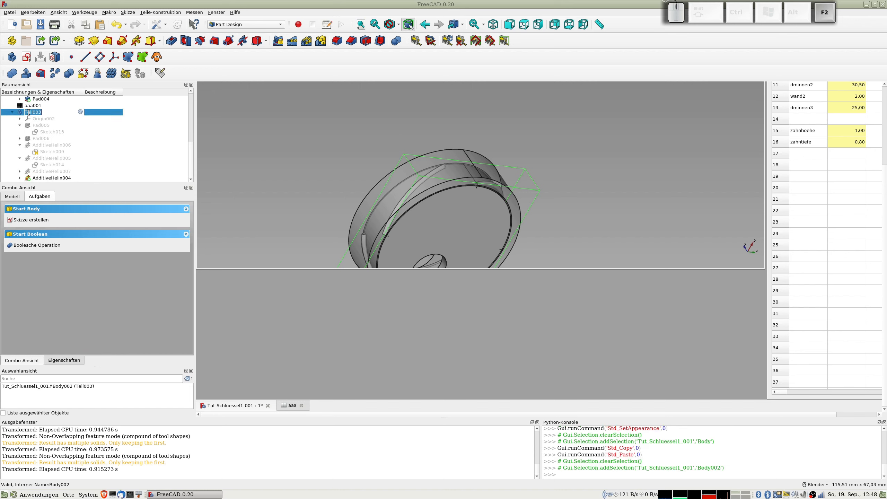
{"action": "type", "text": "Schnit"}
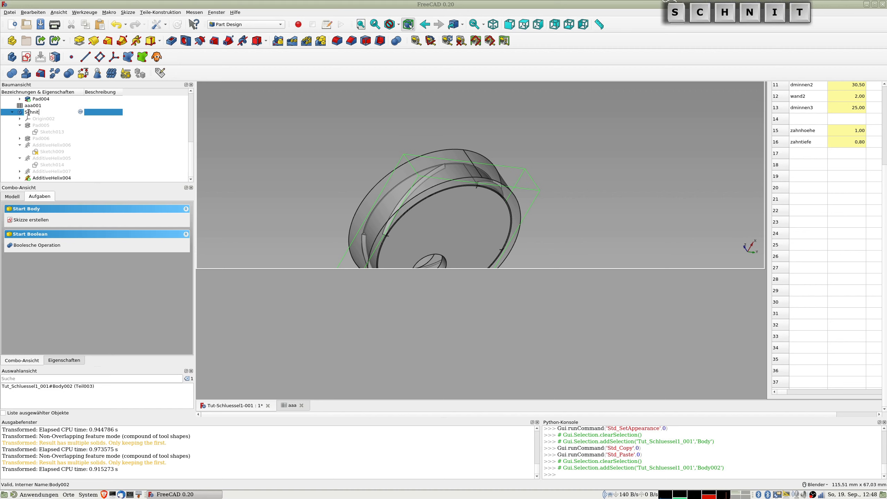
{"action": "type", "text": "tobjekt"}
{"action": "key", "text": "Return"}
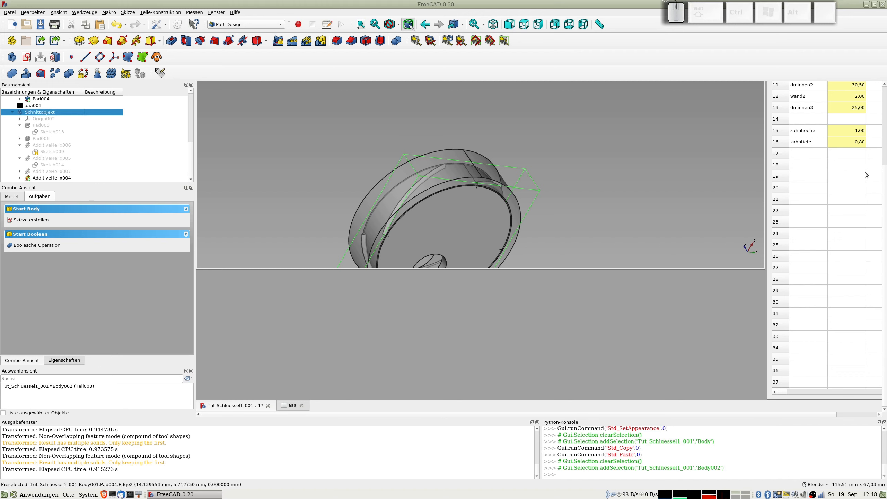
{"action": "middle_click_drag", "start_coordinate": [522, 189], "coordinate": [416, 139], "text": "shift"}
{"action": "scroll", "coordinate": [834, 133], "scroll_direction": "up", "scroll_amount": 3}
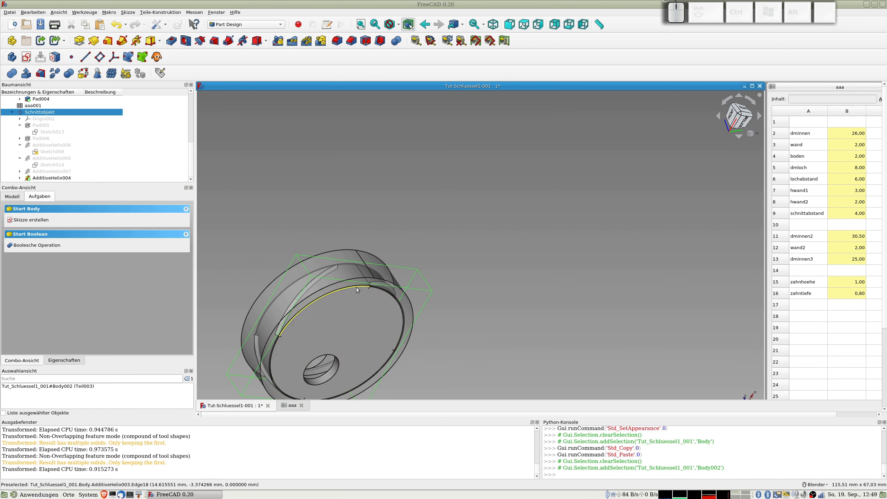
Step: Hide the Teil1 and Teil2 bodies so only Schnittobjekt is displayed
{"action": "scroll", "coordinate": [38, 112], "scroll_direction": "up", "scroll_amount": 10}
{"action": "left_click", "coordinate": [39, 117]}
{"action": "key", "text": "space"}
{"action": "scroll", "coordinate": [46, 132], "scroll_direction": "down", "scroll_amount": 1}
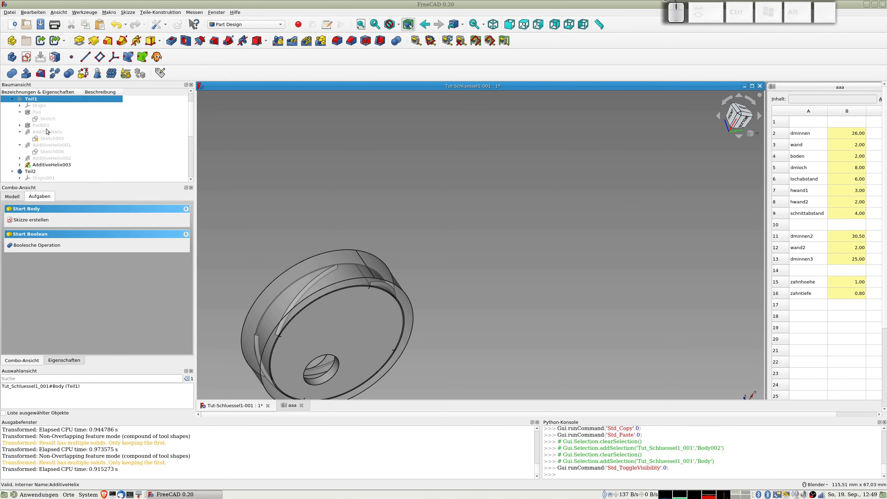
{"action": "left_click", "coordinate": [30, 172]}
{"action": "key", "text": "space"}
{"action": "middle_click_drag", "start_coordinate": [376, 237], "coordinate": [434, 254]}
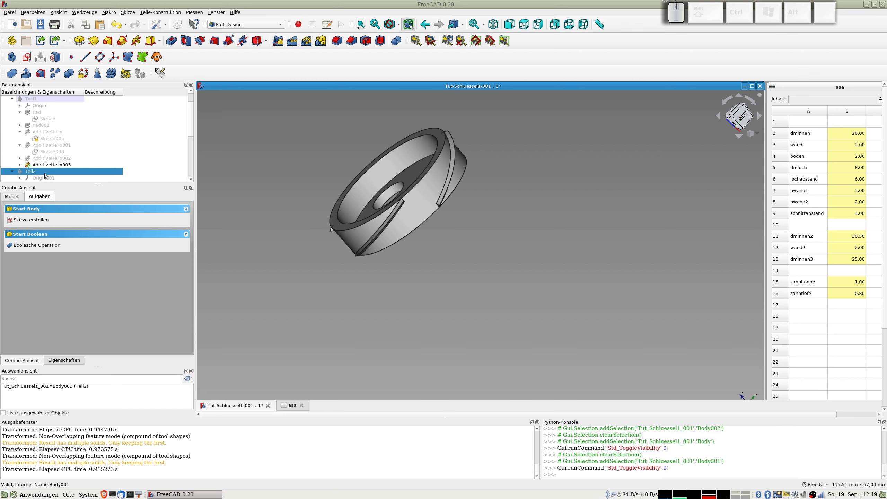
{"action": "scroll", "coordinate": [58, 164], "scroll_direction": "down", "scroll_amount": 3}
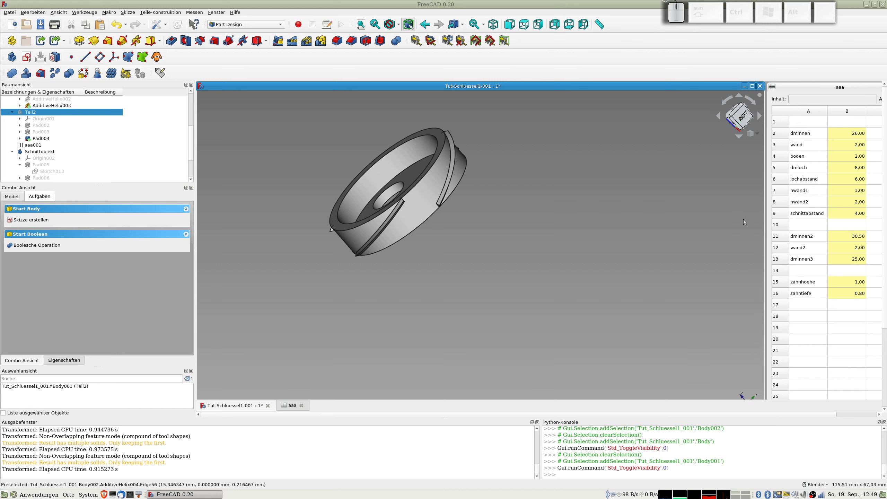
{"action": "left_click", "coordinate": [802, 318]}
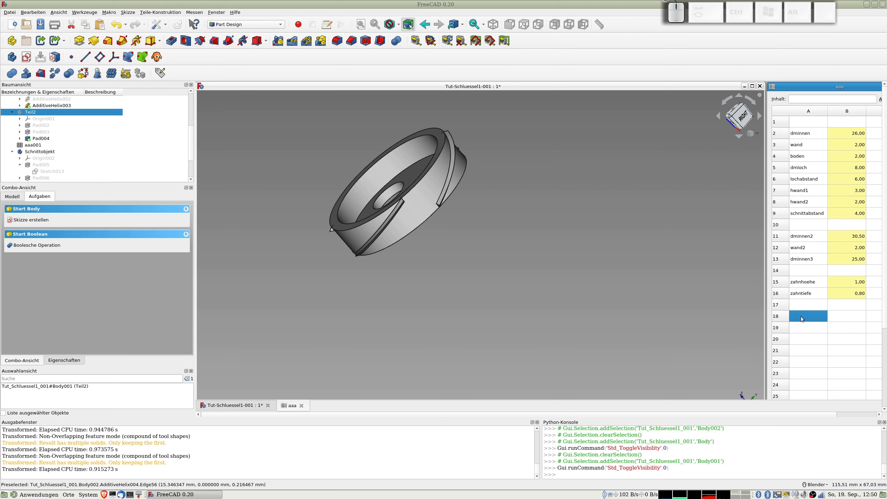
{"action": "type", "text": "dm"}
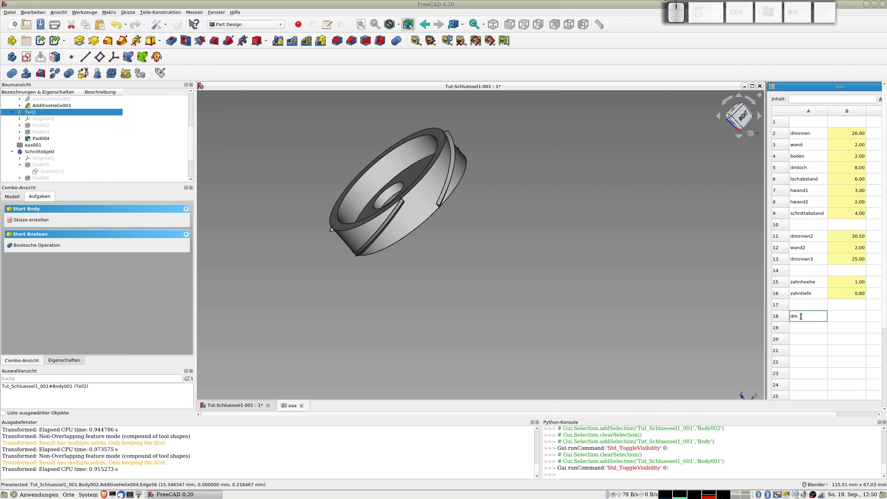
{"action": "type", "text": "innenx"}
{"action": "key", "text": "Return"}
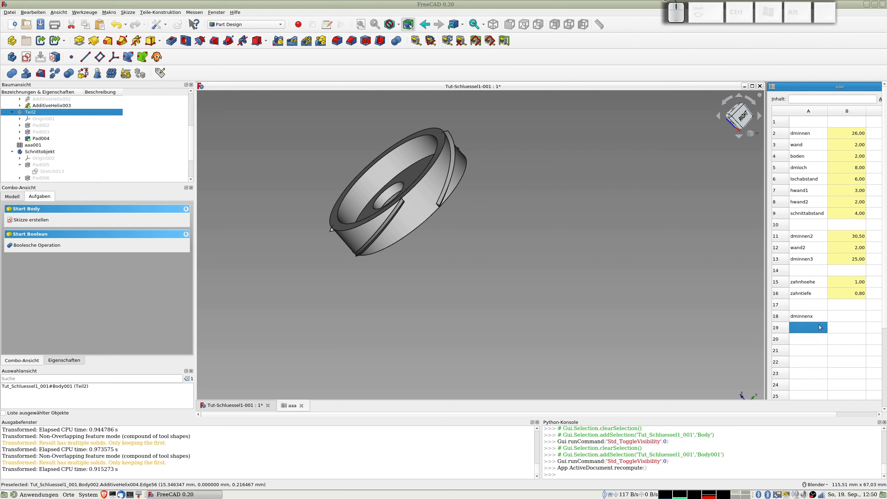
{"action": "left_click", "coordinate": [843, 316]}
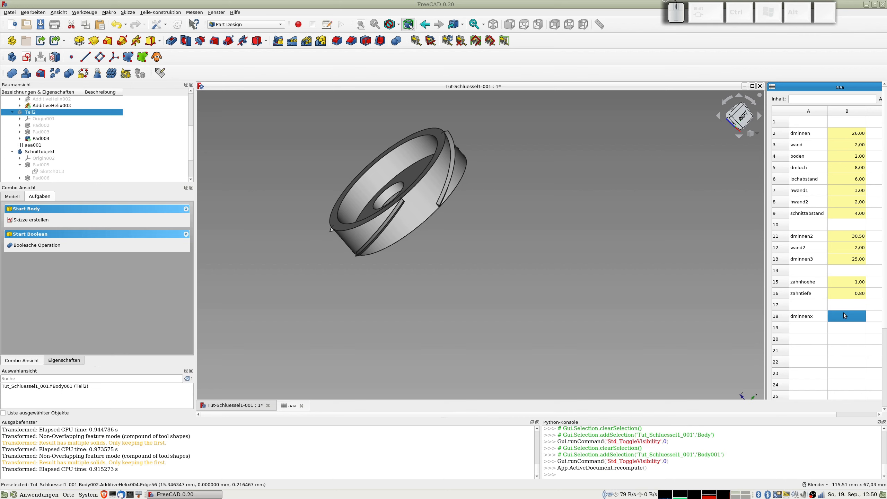
{"action": "left_click", "coordinate": [807, 315]}
{"action": "key", "text": "Delete"}
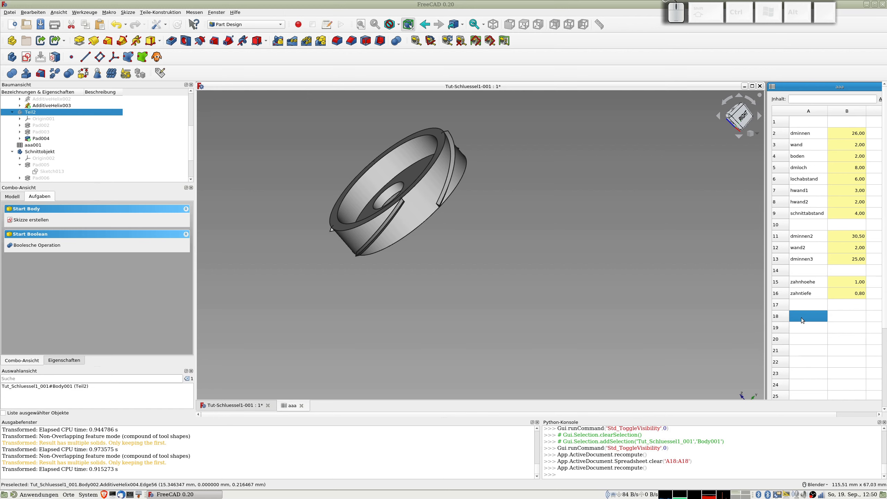
Step: Add the parameter wandx in spreadsheet cell A18 with the value 2.4999 in B18
{"action": "type", "text": "wandx"}
{"action": "key", "text": "Return"}
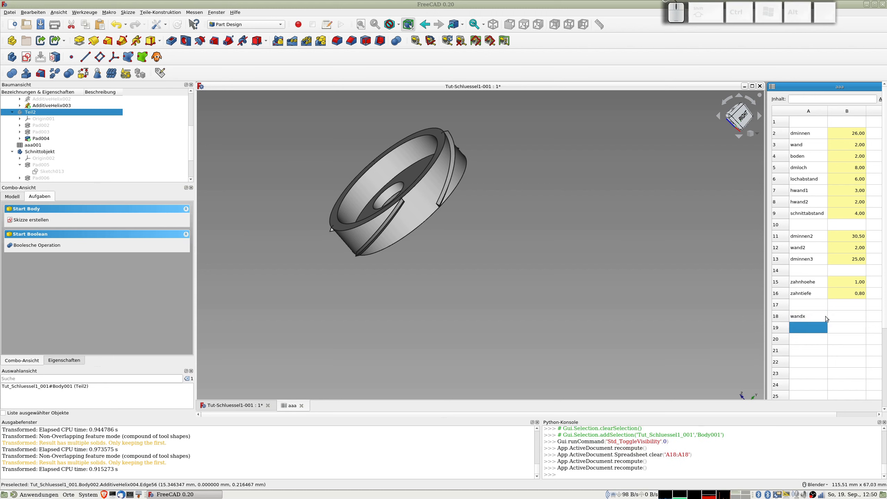
{"action": "left_click", "coordinate": [840, 317]}
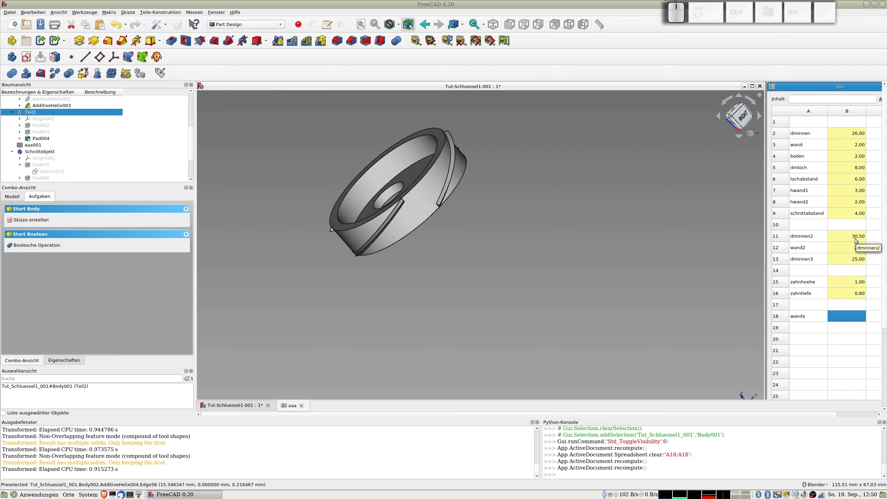
{"action": "left_click", "coordinate": [838, 316]}
{"action": "type", "text": "2,4999"}
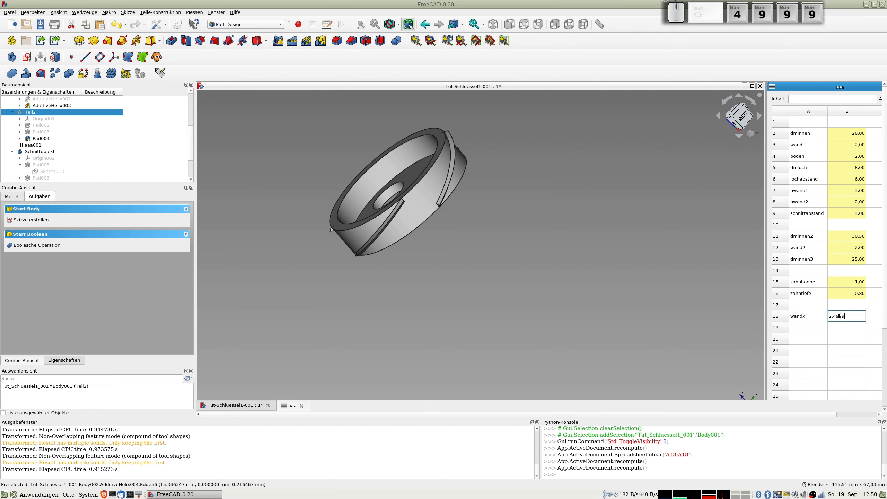
{"action": "key", "text": "Return"}
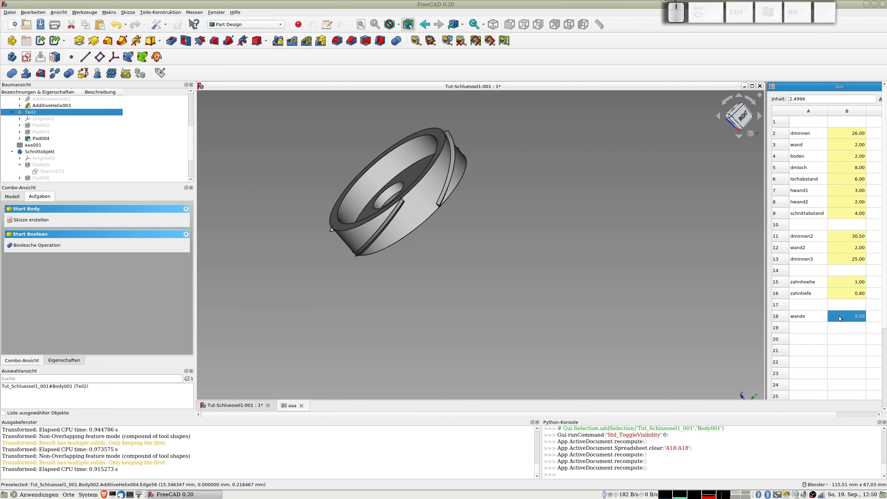
Step: Add the parameter zahnhoehex in spreadsheet cell A19 with the value 1.3 in B19
{"action": "left_click", "coordinate": [811, 327]}
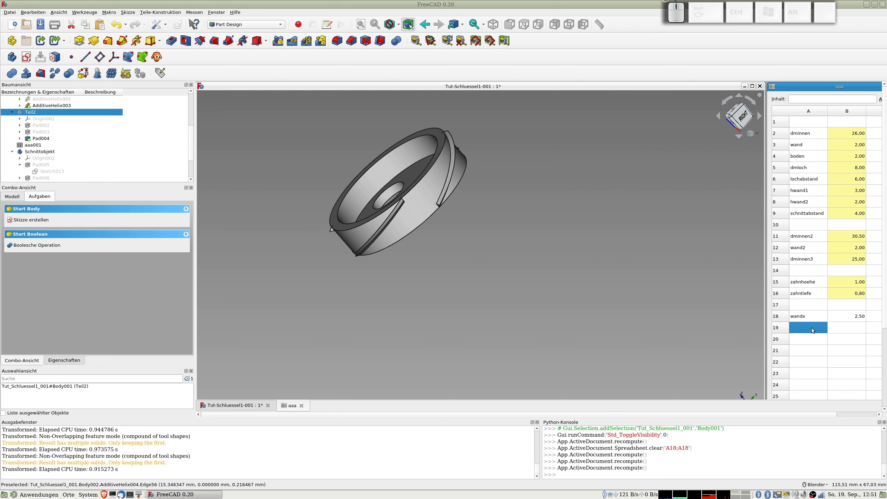
{"action": "type", "text": "zahn"}
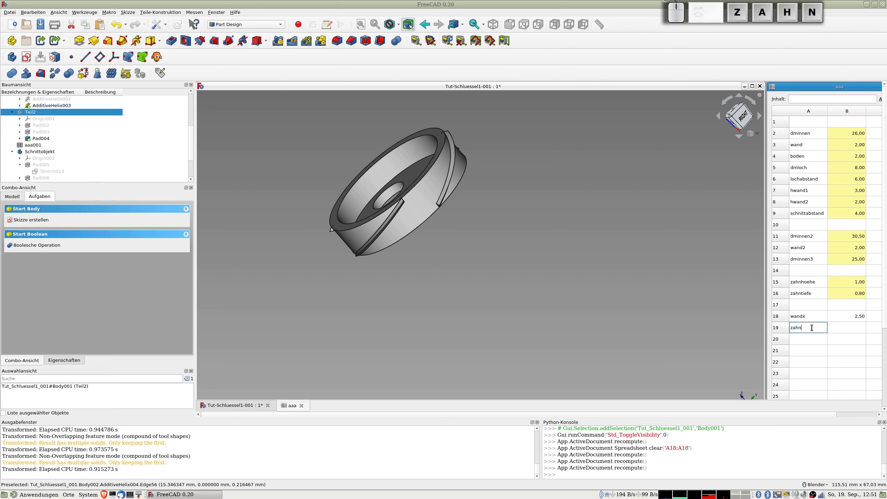
{"action": "type", "text": "hoehex"}
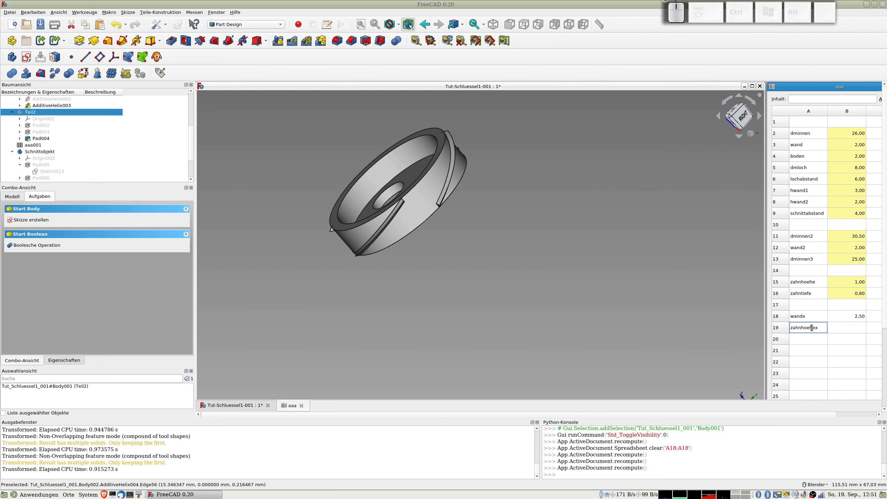
{"action": "left_click", "coordinate": [848, 330]}
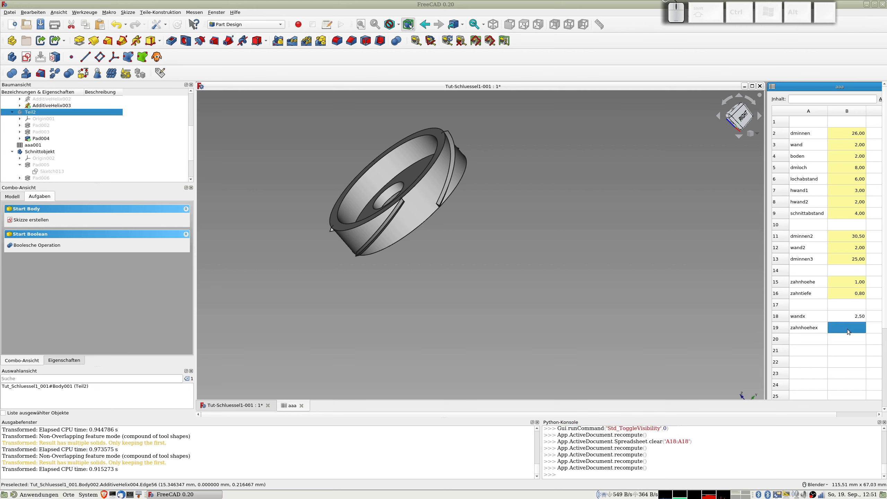
{"action": "type", "text": "1,"}
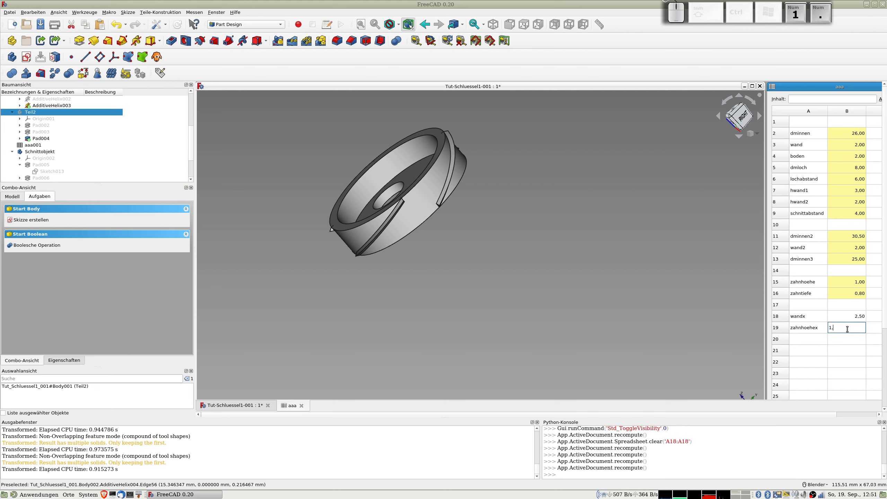
{"action": "type", "text": "1"}
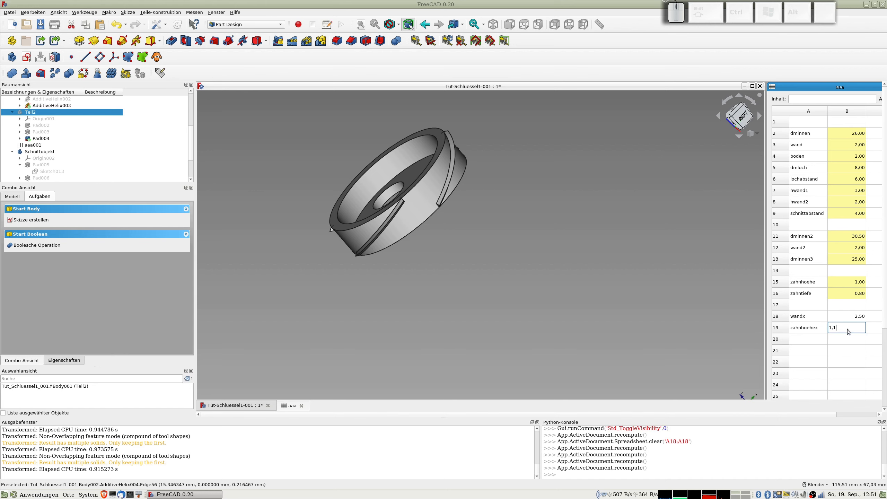
{"action": "key", "text": "Return"}
{"action": "left_click", "coordinate": [843, 330]}
{"action": "type", "text": "1,3"}
{"action": "key", "text": "Return"}
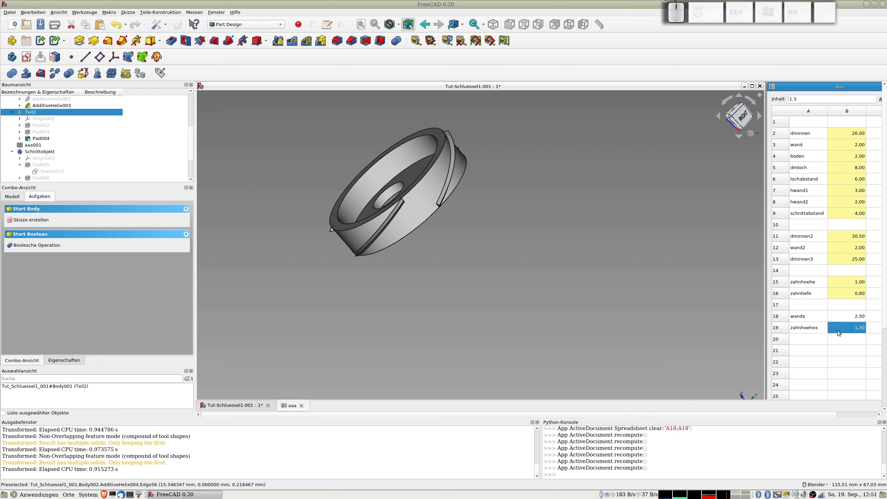
Step: Add the parameter zahntiefex in spreadsheet cell A20 with the value 1.3 in B20
{"action": "left_click", "coordinate": [805, 340]}
{"action": "type", "text": "z"}
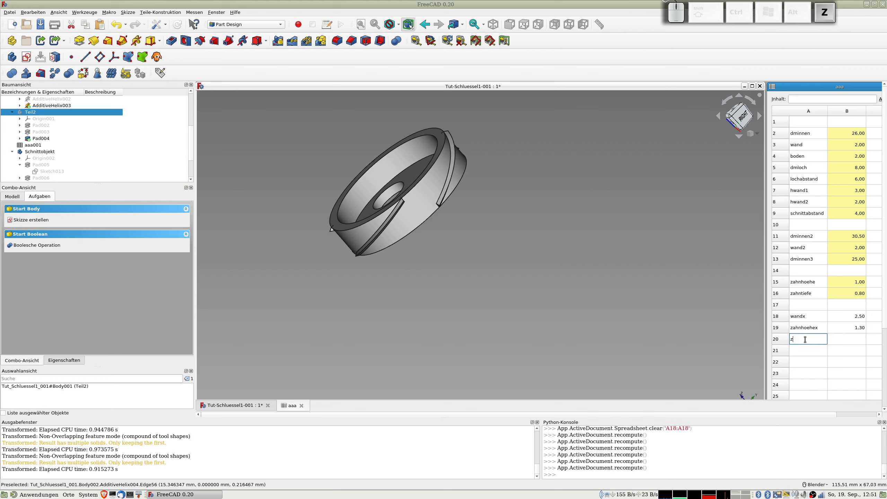
{"action": "type", "text": "ahntief"}
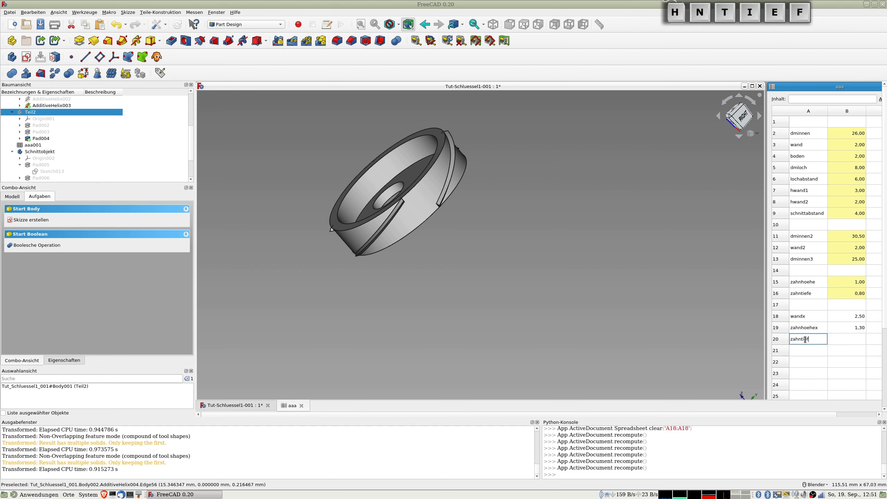
{"action": "type", "text": "ex"}
{"action": "key", "text": "Return"}
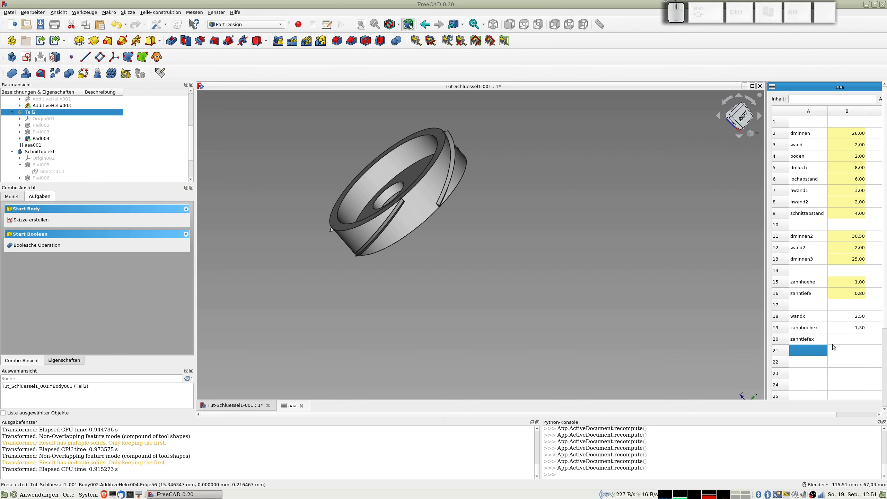
{"action": "left_click", "coordinate": [842, 339]}
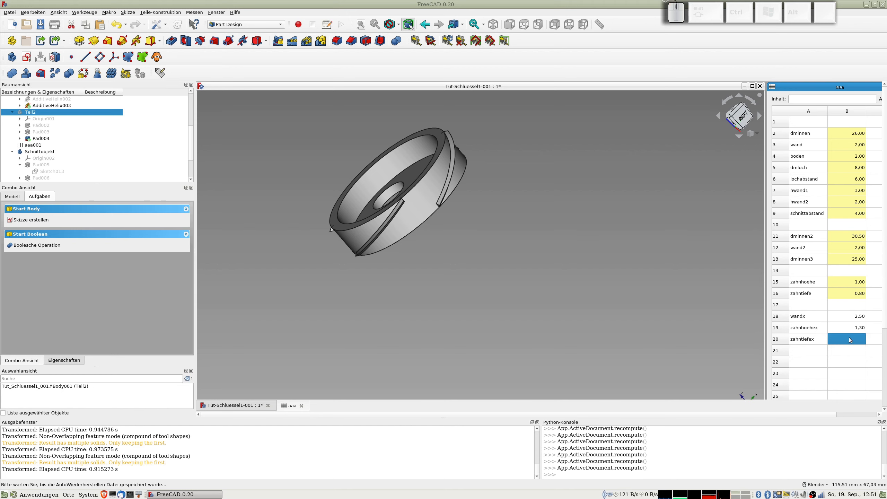
{"action": "type", "text": "0,"}
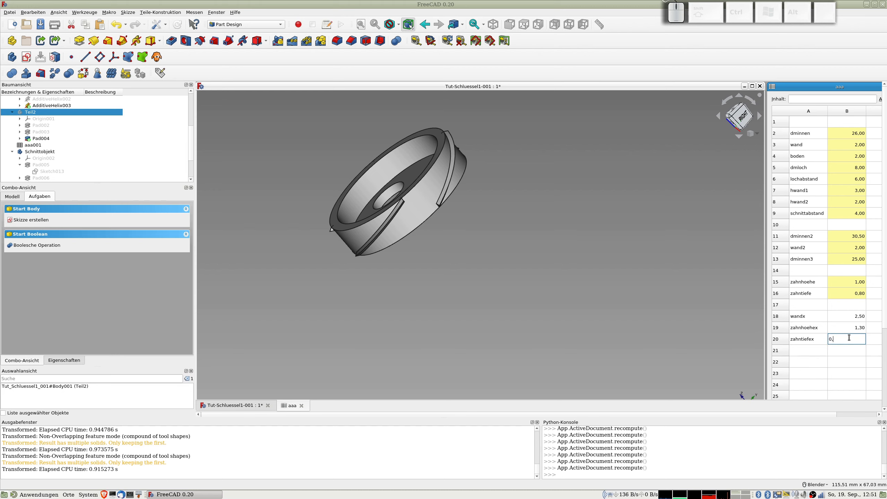
{"action": "key", "text": "BackSpace"}
{"action": "key", "text": "BackSpace"}
{"action": "type", "text": "1,3"}
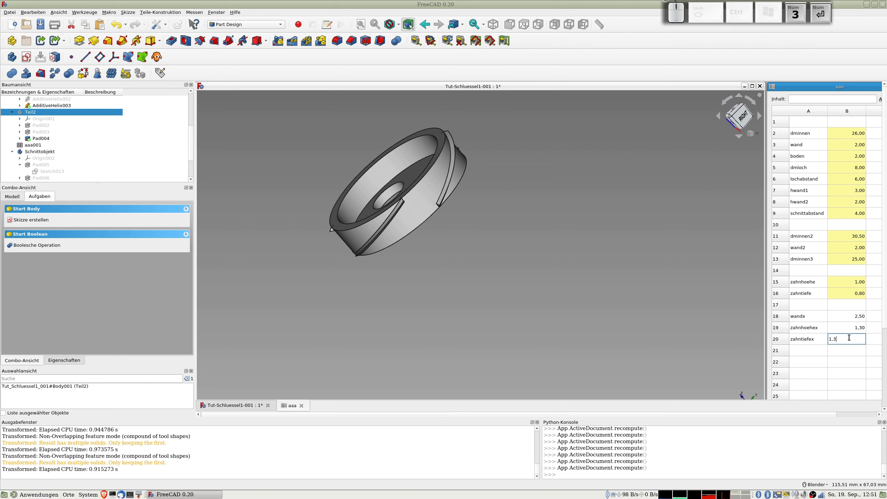
{"action": "key", "text": "Return"}
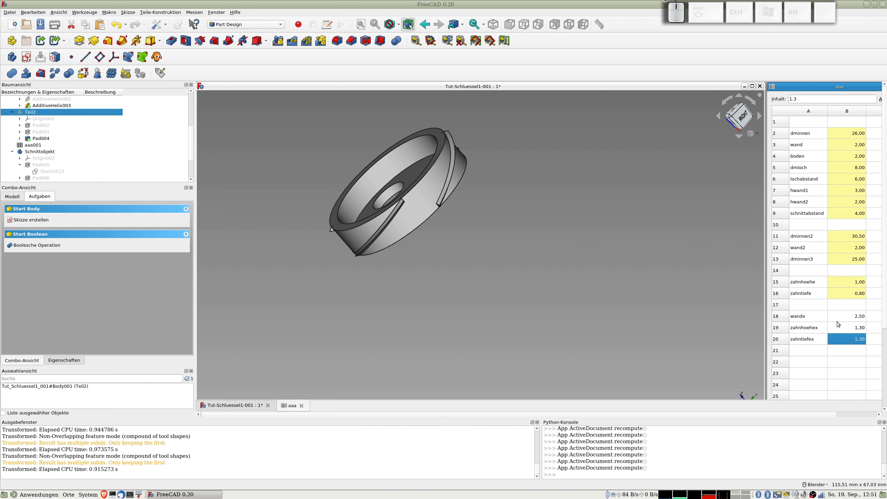
Step: Set aliases for column B from row 2 to row 20 with the Alias manager and close it
{"action": "left_click", "coordinate": [160, 73]}
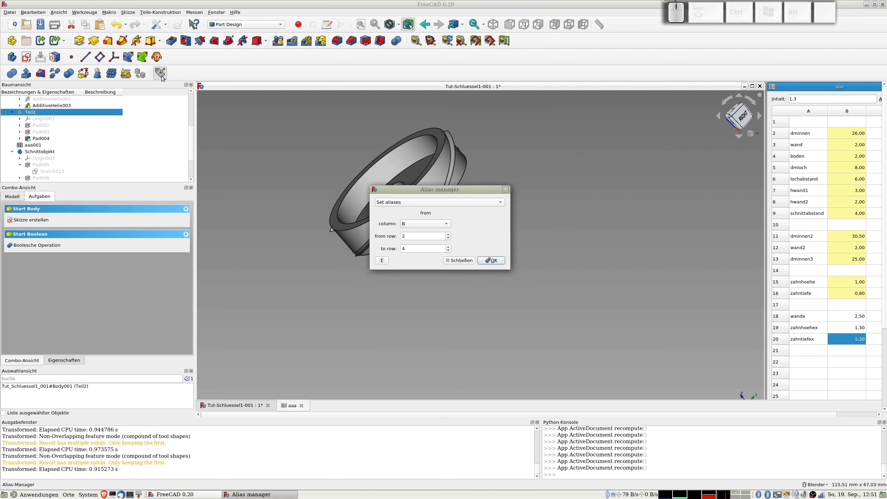
{"action": "double_click", "coordinate": [409, 248]}
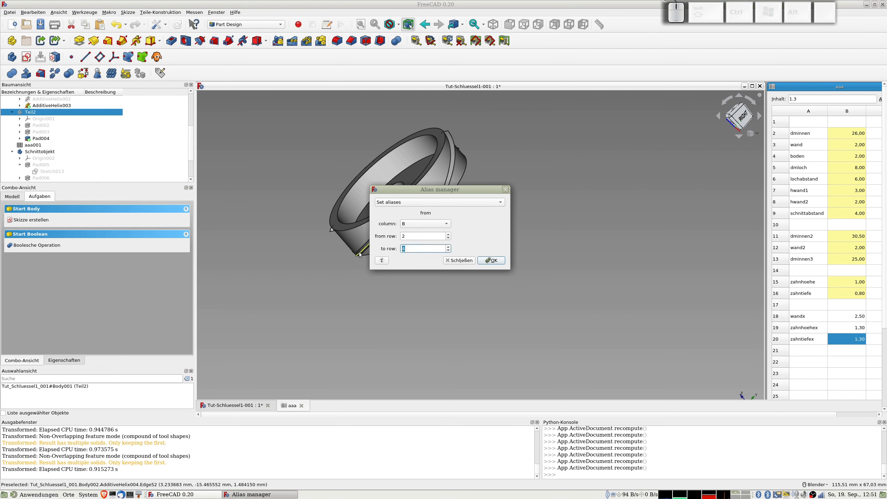
{"action": "type", "text": "20"}
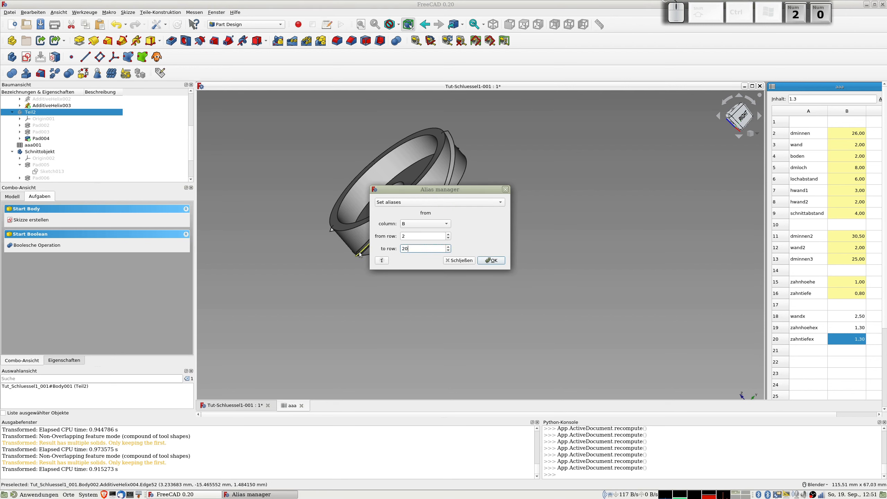
{"action": "left_click", "coordinate": [495, 263]}
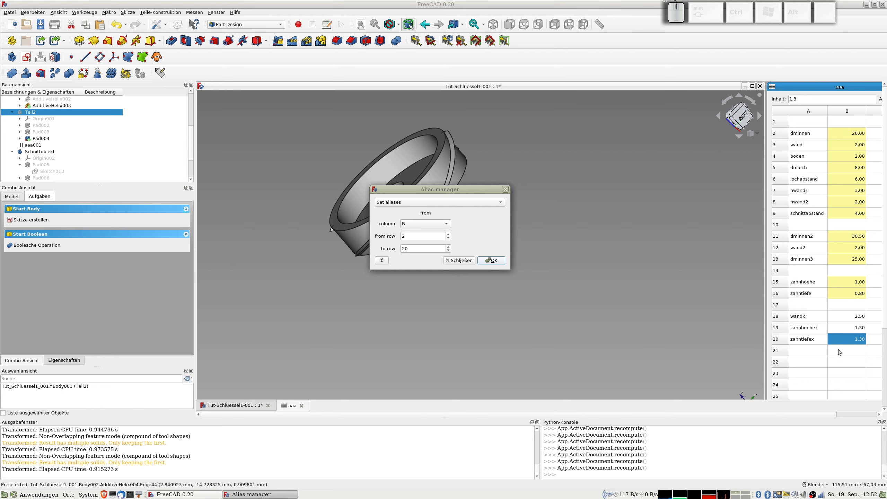
{"action": "left_click", "coordinate": [498, 263]}
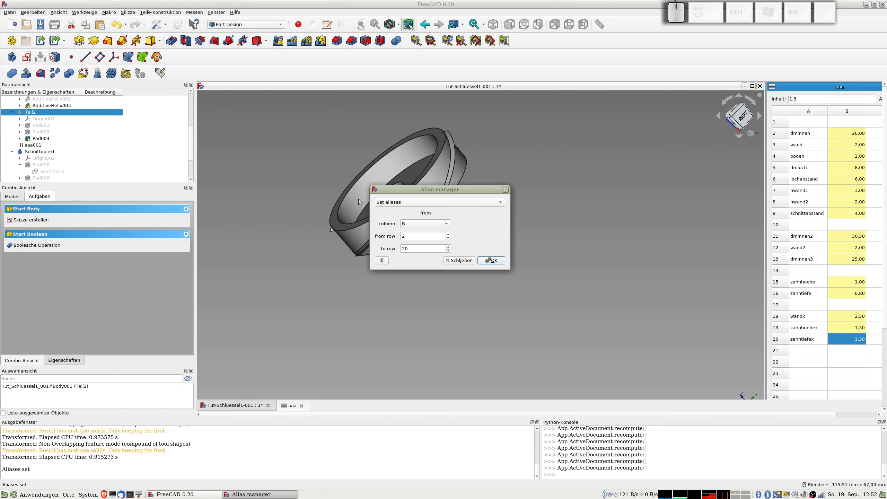
{"action": "key", "text": "Return"}
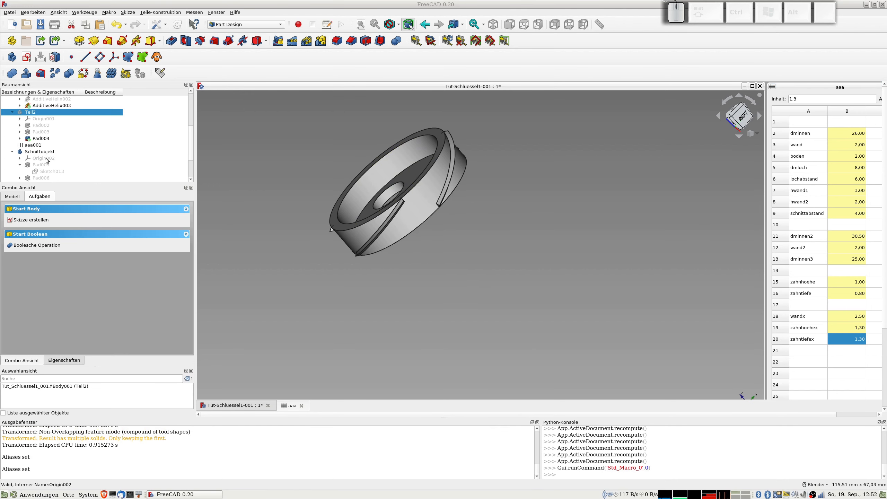
Step: Try to change the outer circle's diameter formula in Schnittobjekt's Sketch013 to <<aaa001>>.dminnen + 2 * <<aaa001>>.wandx
{"action": "scroll", "coordinate": [53, 158], "scroll_direction": "down", "scroll_amount": 1}
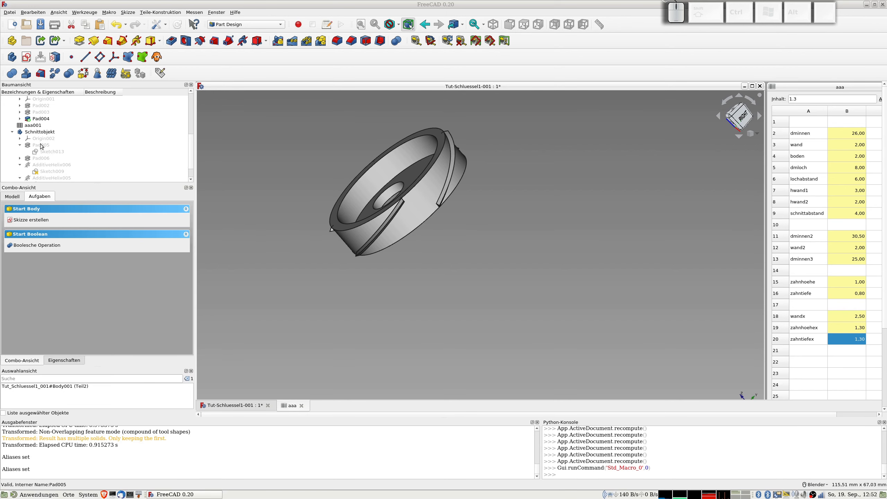
{"action": "double_click", "coordinate": [50, 152]}
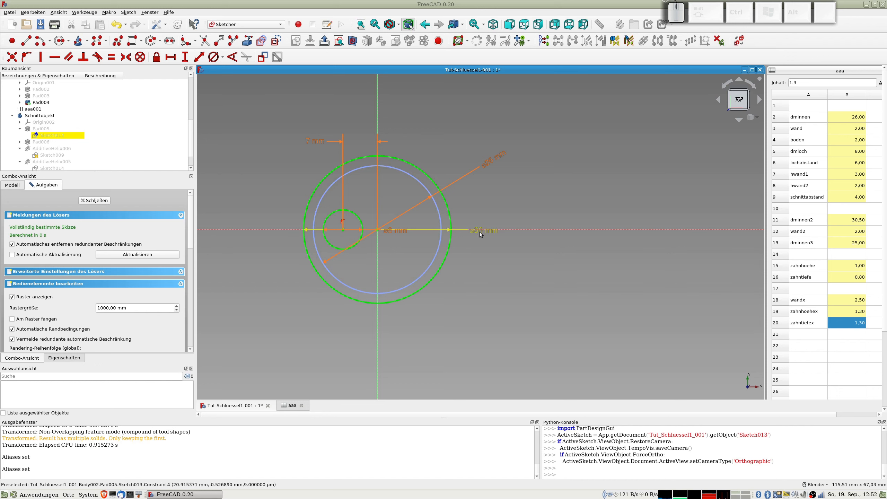
{"action": "left_click_drag", "start_coordinate": [483, 230], "coordinate": [481, 255]}
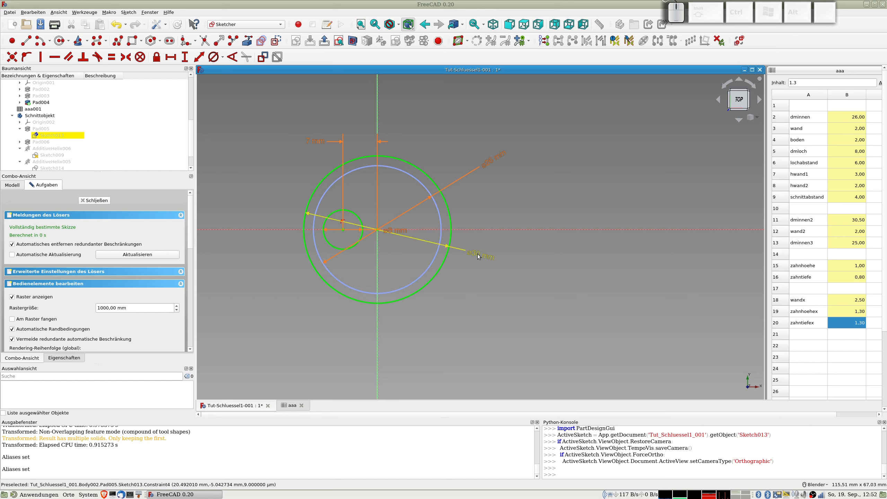
{"action": "double_click", "coordinate": [478, 256]}
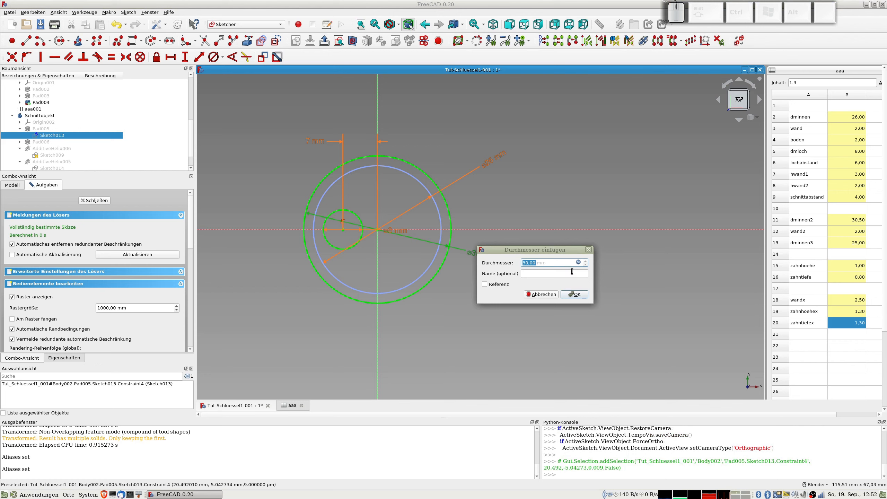
{"action": "left_click", "coordinate": [547, 298]}
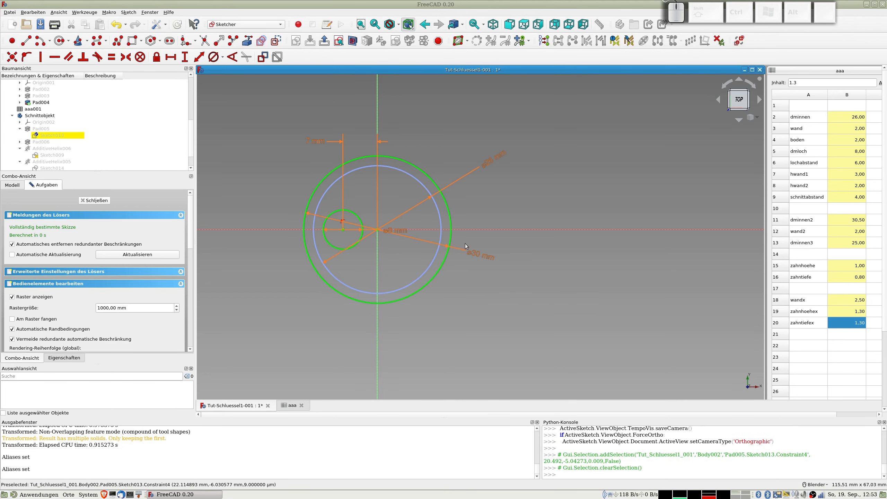
{"action": "double_click", "coordinate": [456, 248]}
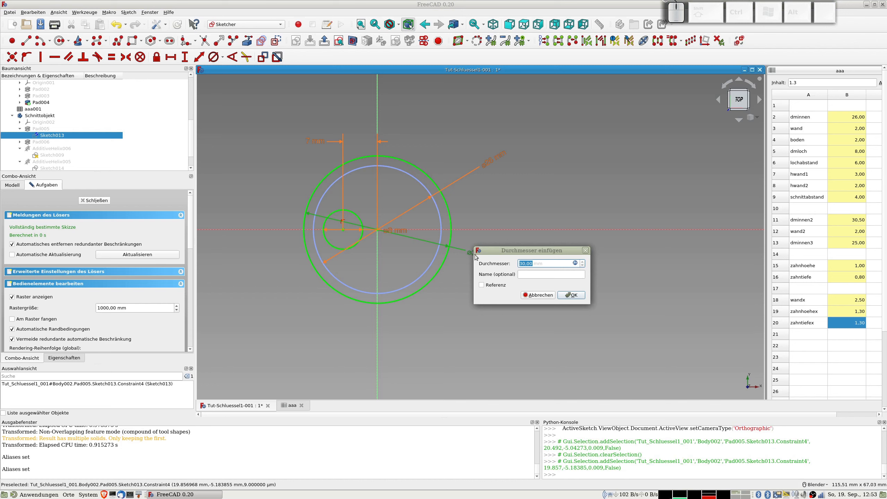
{"action": "left_click", "coordinate": [575, 263]}
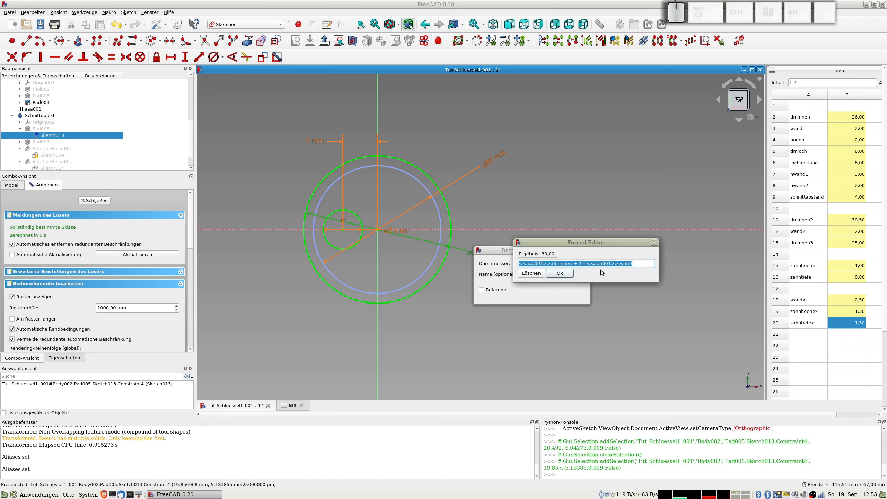
{"action": "left_click", "coordinate": [637, 265]}
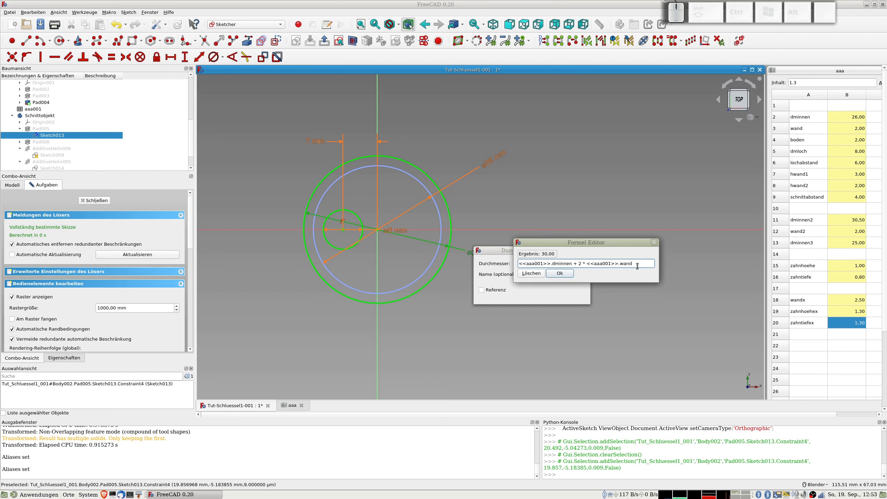
{"action": "type", "text": "x"}
{"action": "key", "text": "Return"}
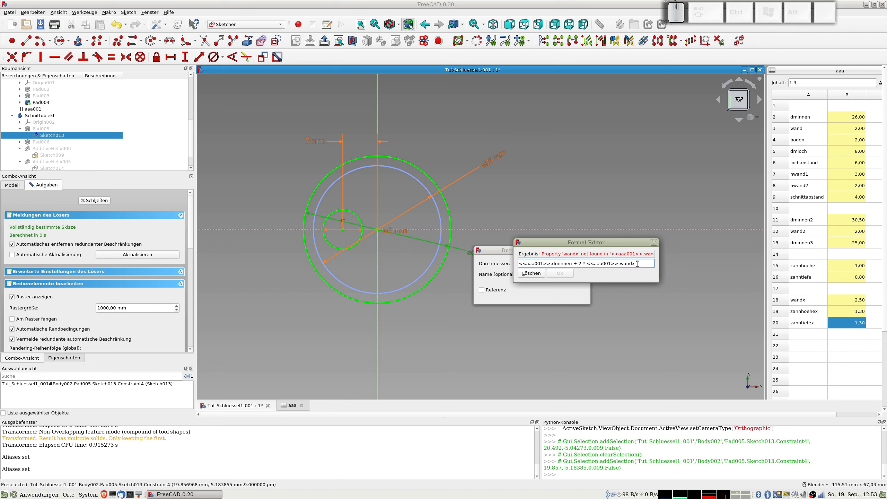
{"action": "key", "text": "Tab"}
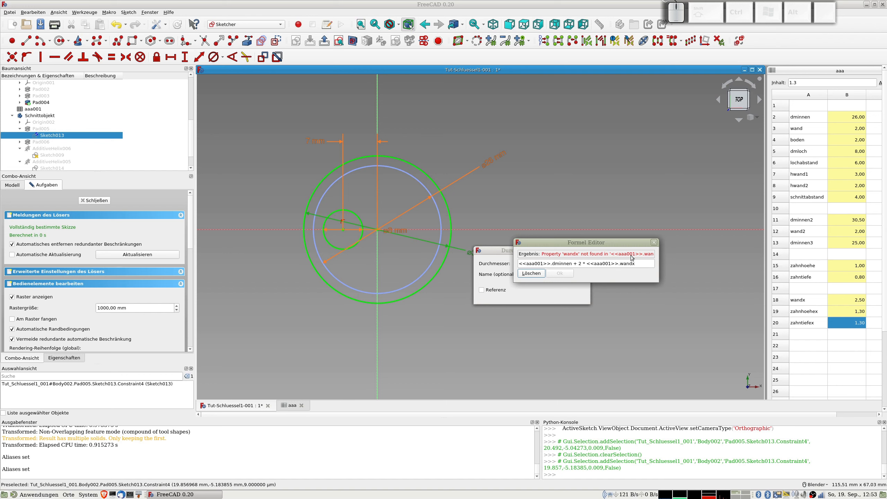
{"action": "left_click", "coordinate": [653, 242]}
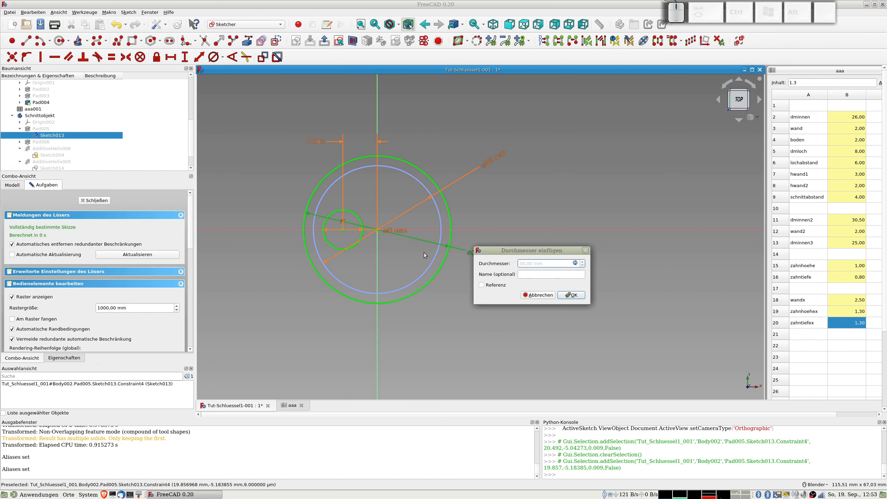
{"action": "left_click", "coordinate": [540, 293]}
Step: Try to delete the Schnittobjekt body with all its features while Sketch013 is still being edited
{"action": "scroll", "coordinate": [50, 151], "scroll_direction": "down", "scroll_amount": 1}
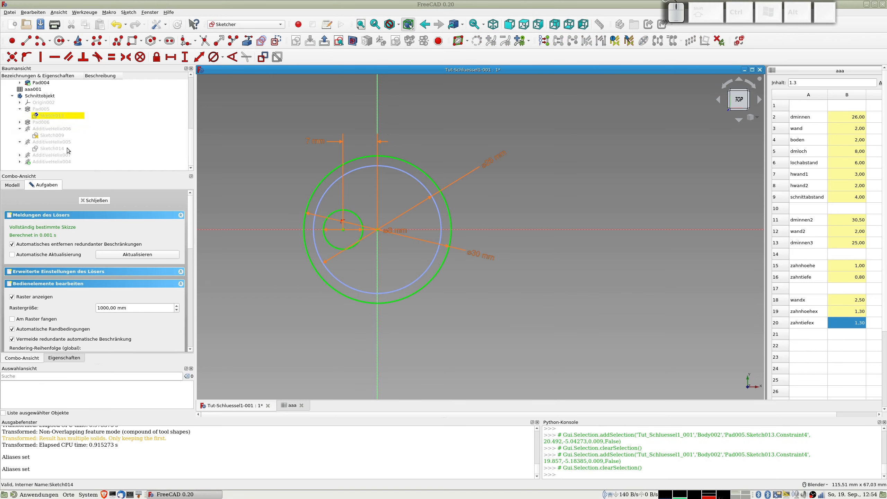
{"action": "left_click", "coordinate": [40, 96]}
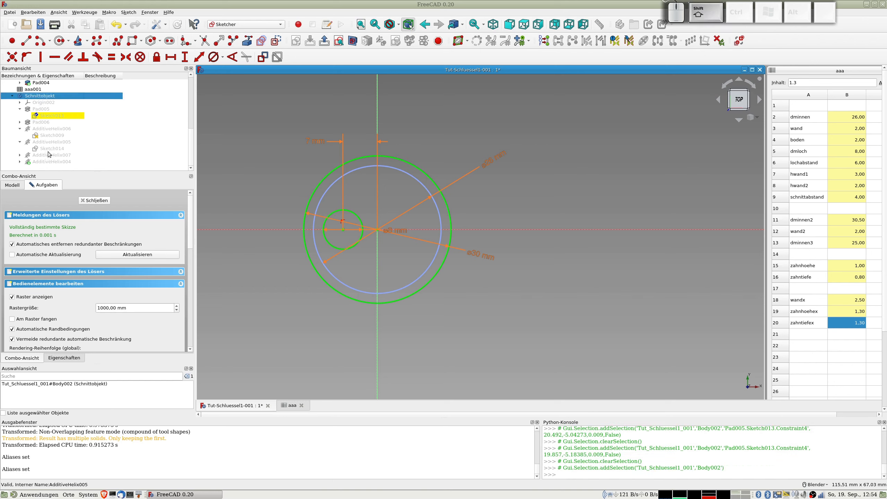
{"action": "left_click", "coordinate": [46, 162], "text": "shift"}
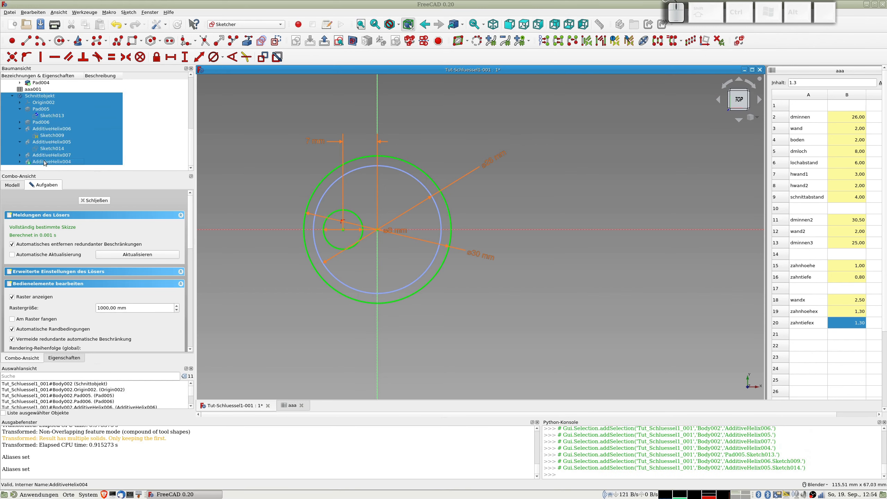
{"action": "key", "text": "Delete"}
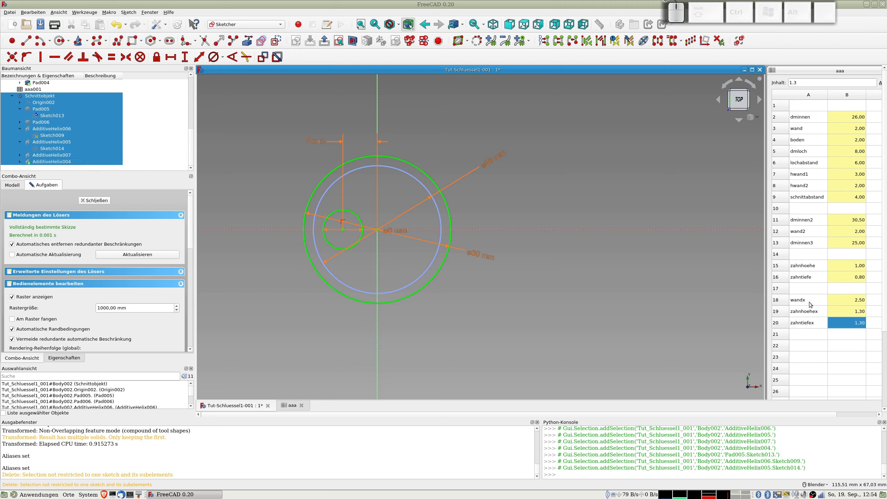
Step: Leave the sketch, then delete the Schnittobjekt body with all its features and the duplicate spreadsheet aaa001
{"action": "left_click", "coordinate": [97, 200]}
{"action": "left_click", "coordinate": [37, 112]}
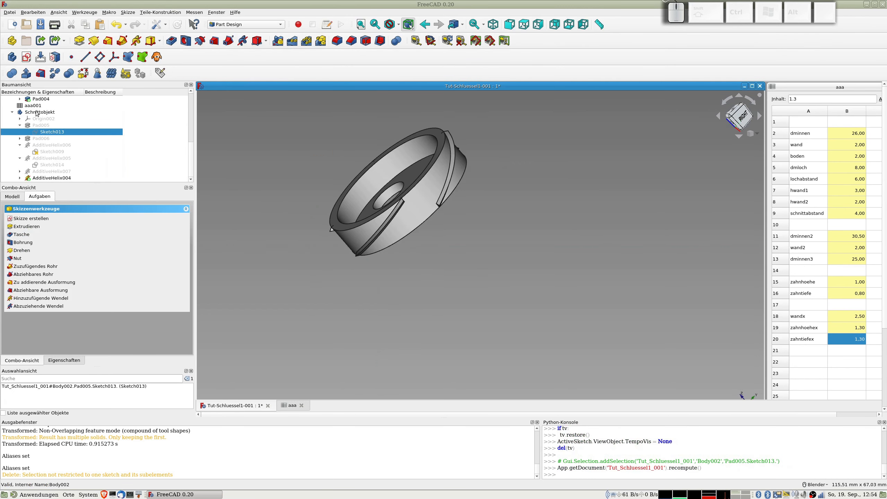
{"action": "left_click", "coordinate": [51, 178], "text": "shift"}
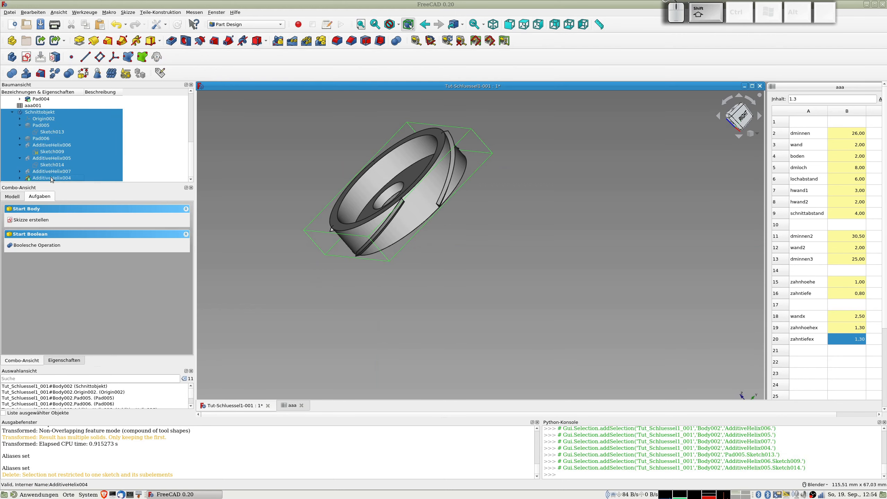
{"action": "key", "text": "Delete"}
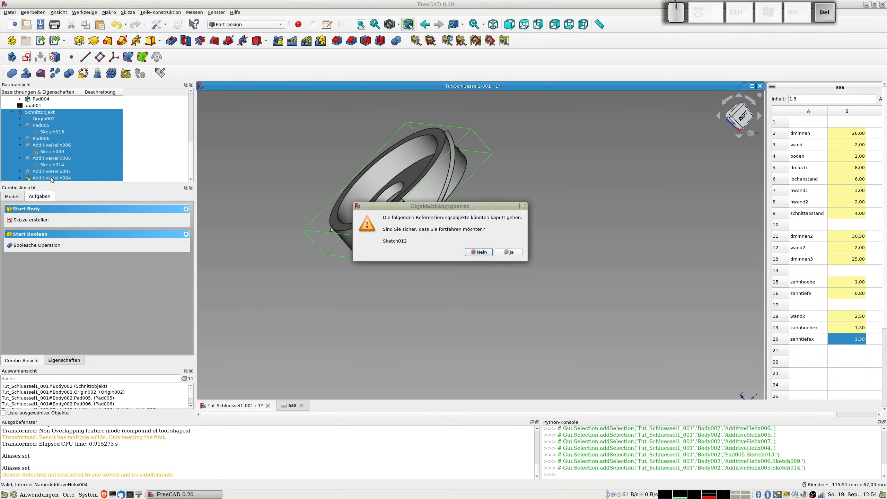
{"action": "left_click", "coordinate": [508, 252]}
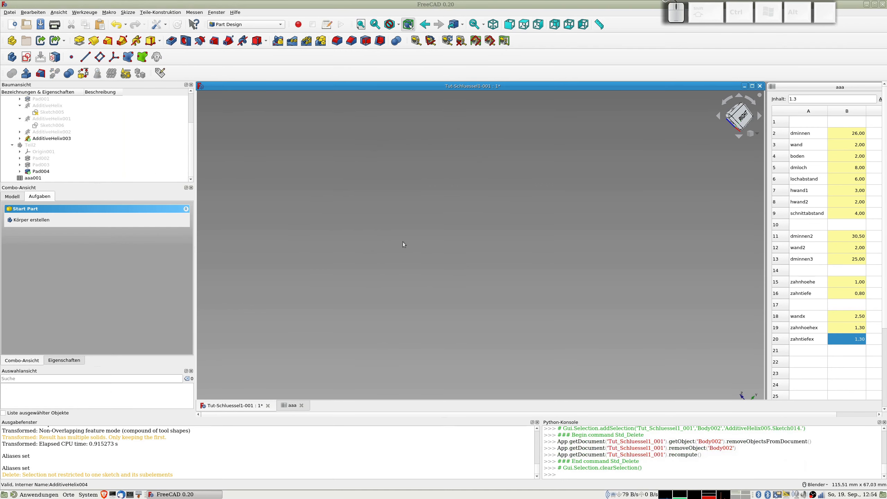
{"action": "left_click", "coordinate": [33, 178]}
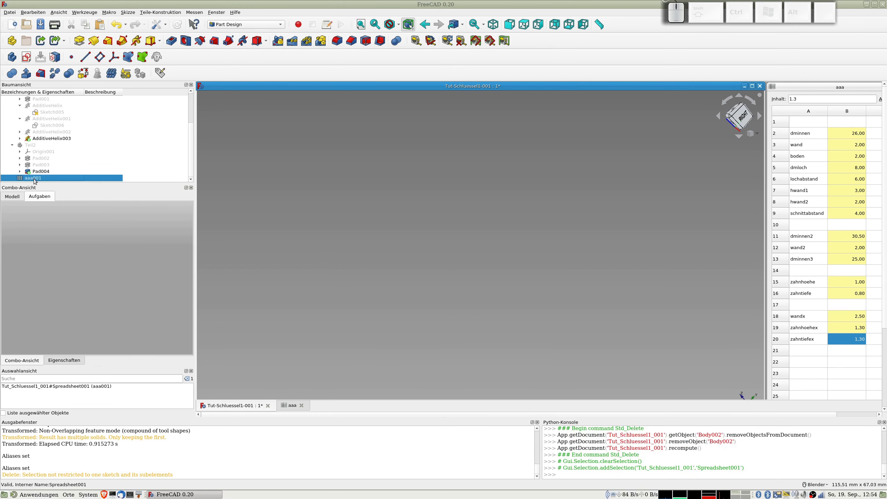
{"action": "key", "text": "Delete"}
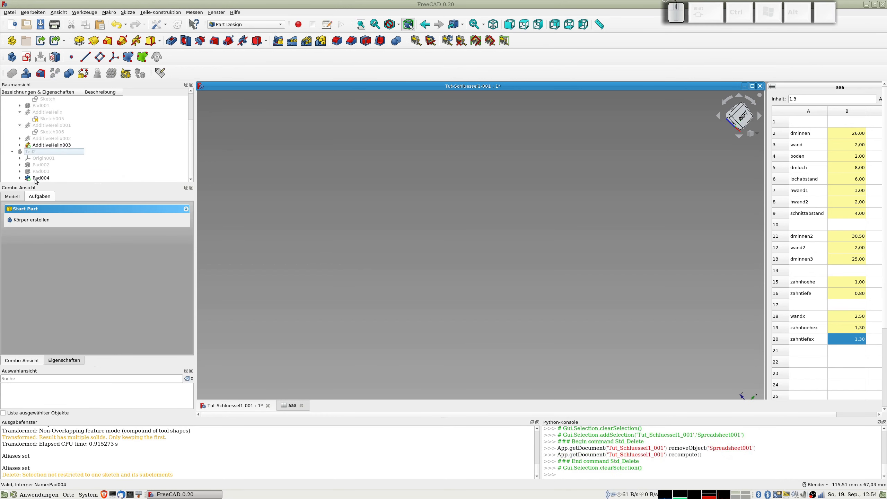
Step: Duplicate the Teil1 body by copy and paste, excluding the spreadsheet aaa from the copied dependencies
{"action": "scroll", "coordinate": [54, 168], "scroll_direction": "up", "scroll_amount": 2}
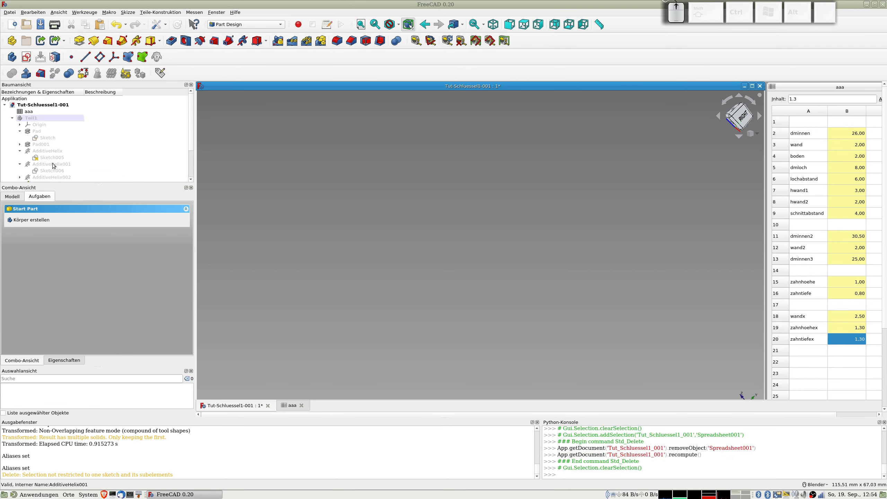
{"action": "left_click", "coordinate": [35, 118]}
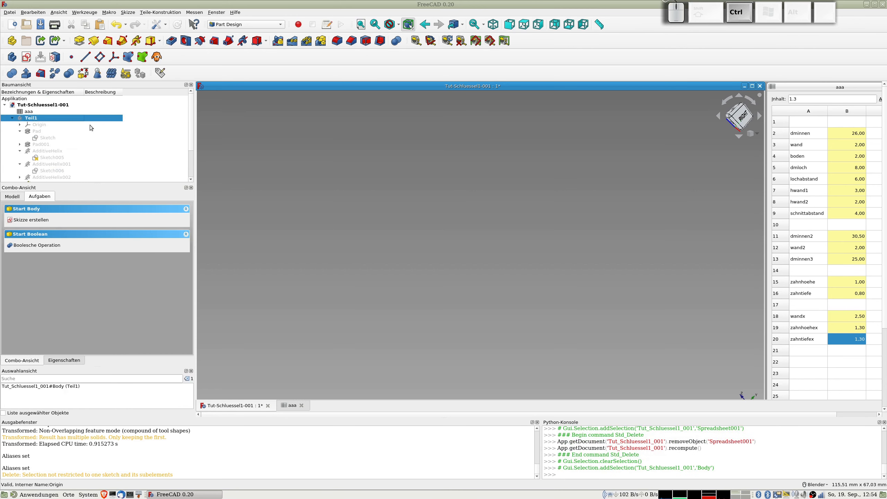
{"action": "key", "text": "ctrl+c"}
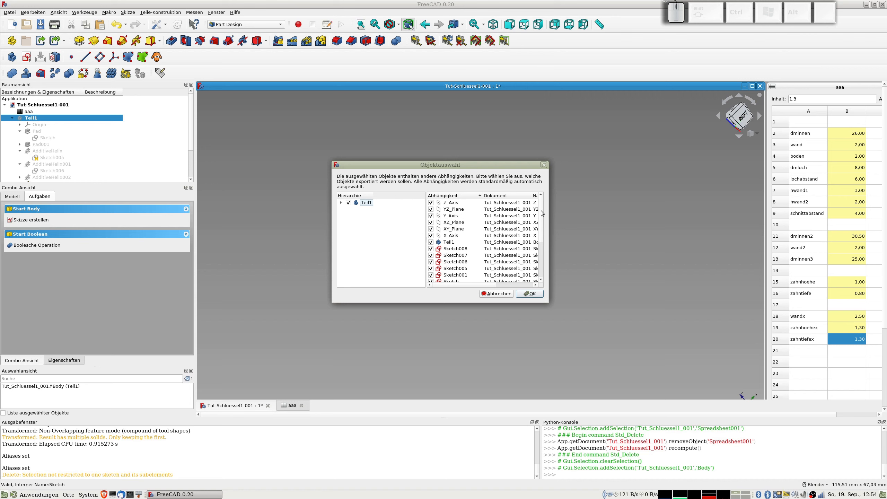
{"action": "scroll", "coordinate": [542, 216], "scroll_direction": "down", "scroll_amount": 3}
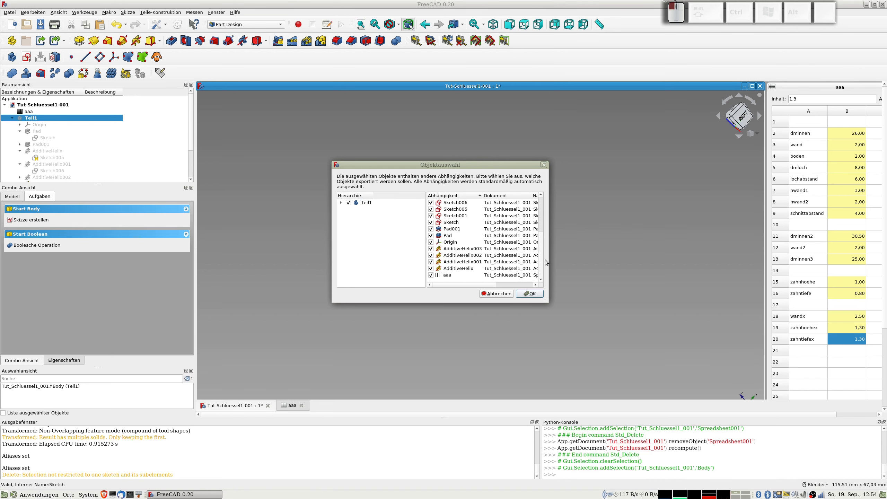
{"action": "left_click", "coordinate": [430, 275]}
{"action": "left_click", "coordinate": [530, 294]}
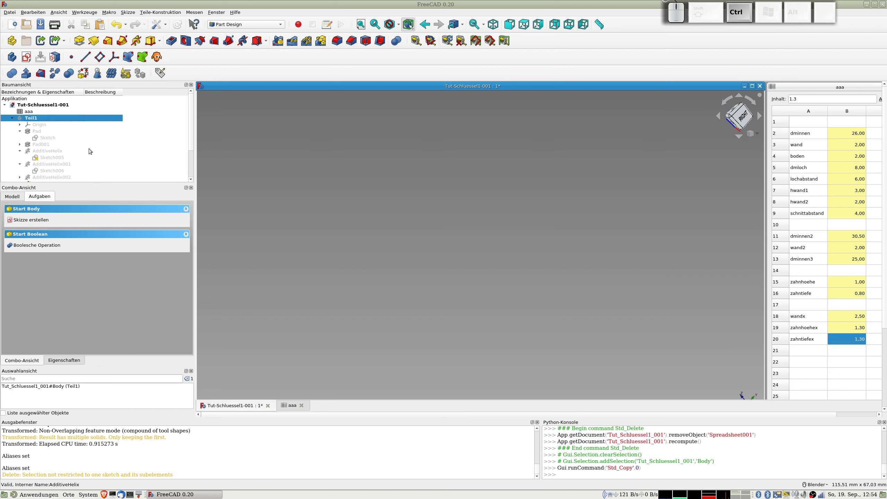
{"action": "key", "text": "ctrl+v"}
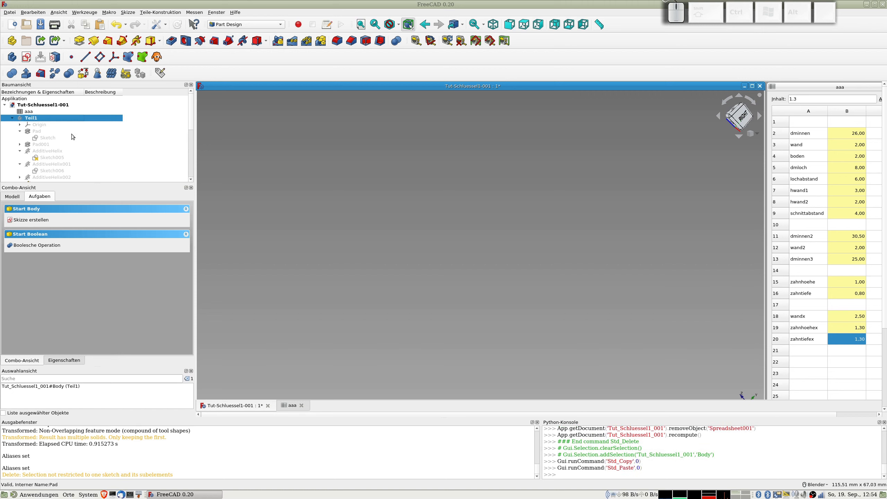
Step: Show the pasted body Teil003 and rename it as Schnittobjekt
{"action": "scroll", "coordinate": [72, 137], "scroll_direction": "down", "scroll_amount": 5}
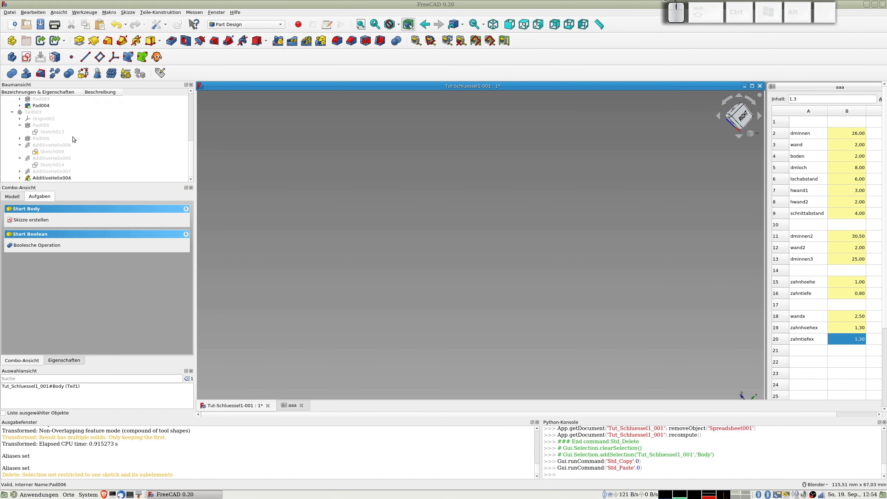
{"action": "left_click", "coordinate": [39, 115]}
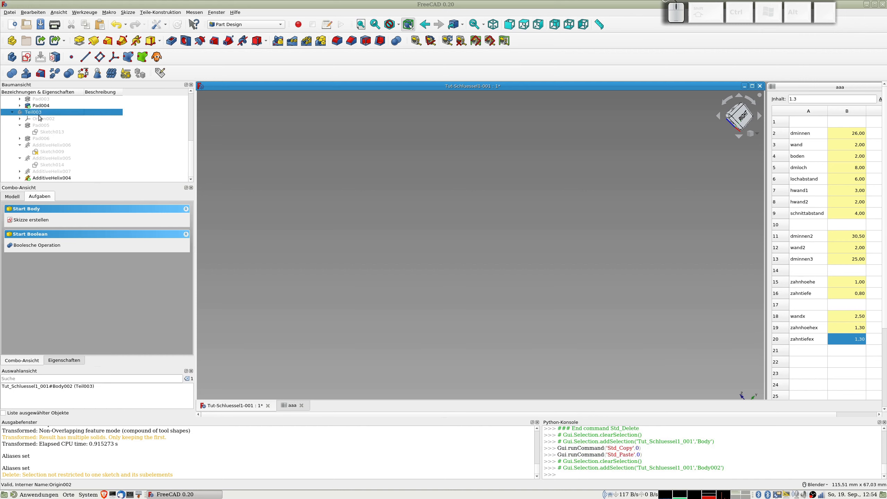
{"action": "key", "text": "space"}
{"action": "key", "text": "F2"}
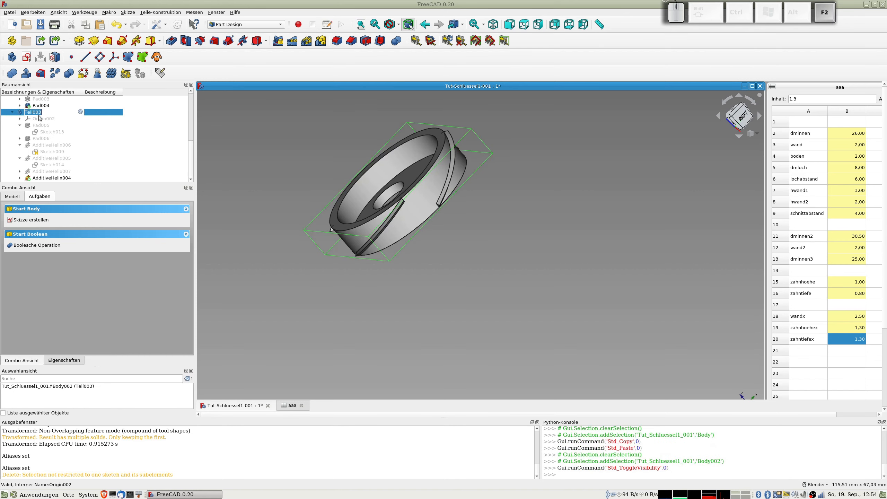
{"action": "type", "text": "Schnitt"}
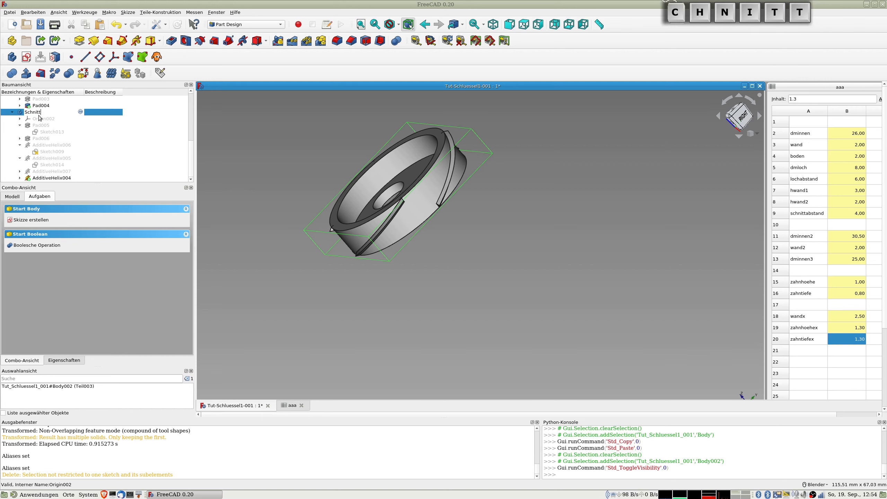
{"action": "type", "text": "objekt"}
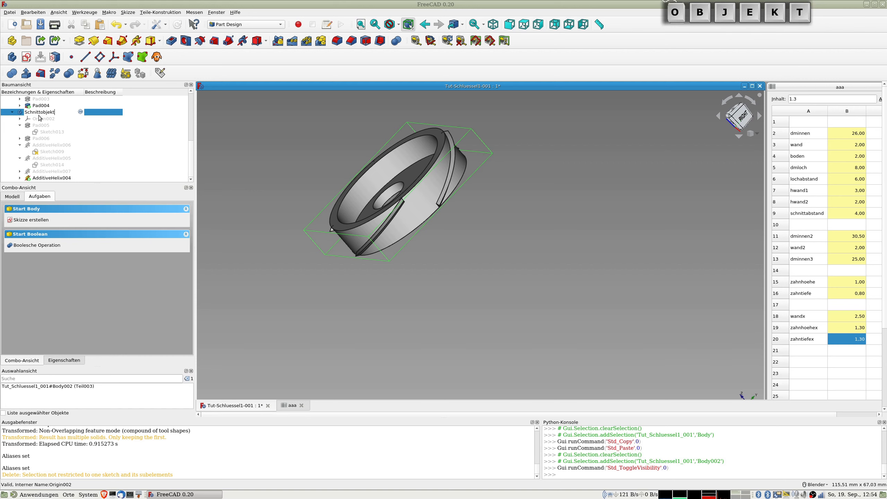
{"action": "key", "text": "Return"}
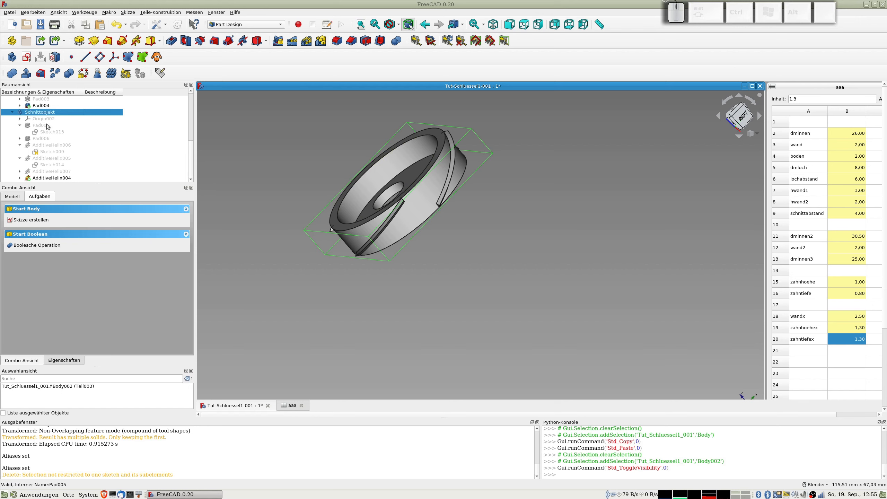
Step: In Sketch013 of Schnittobjekt, set the outer circle's diameter formula to <<aaa>>.dminnen + 2 * <<aaa>>.wandx and close the sketch
{"action": "double_click", "coordinate": [48, 132]}
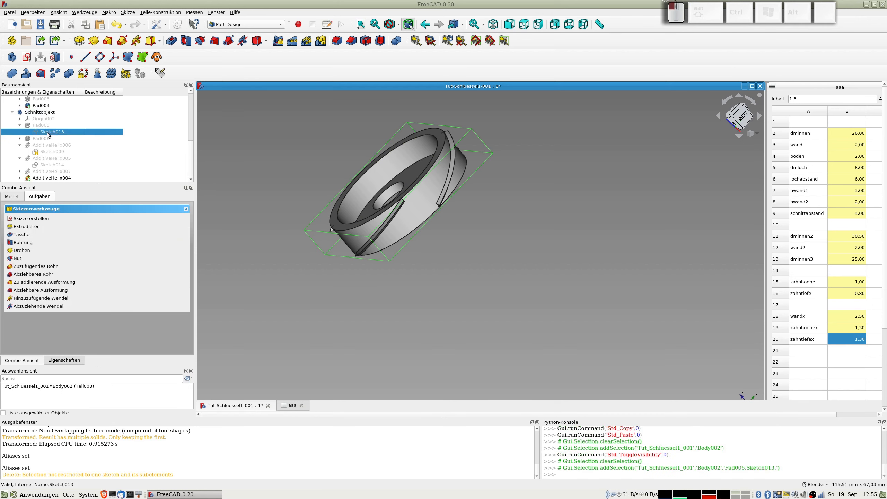
{"action": "left_click_drag", "start_coordinate": [487, 233], "coordinate": [482, 251]}
{"action": "double_click", "coordinate": [482, 252]}
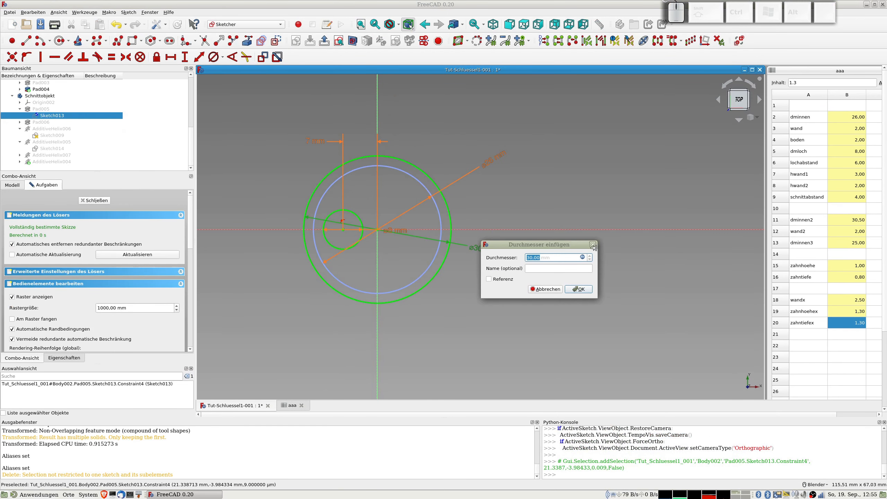
{"action": "left_click", "coordinate": [584, 258]}
{"action": "left_click", "coordinate": [622, 258]}
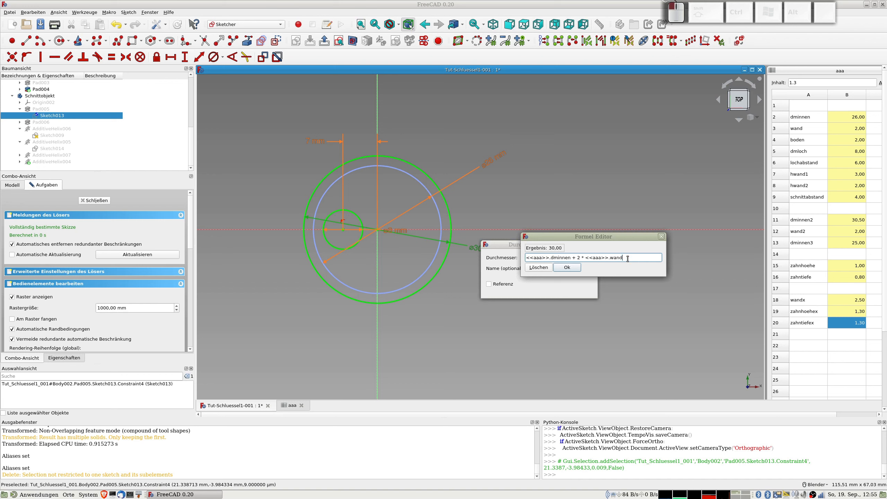
{"action": "type", "text": "x"}
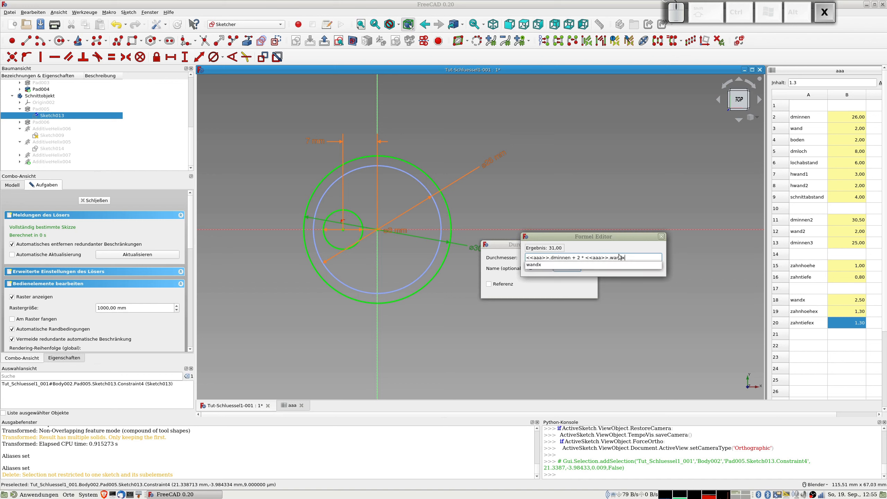
{"action": "key", "text": "Return"}
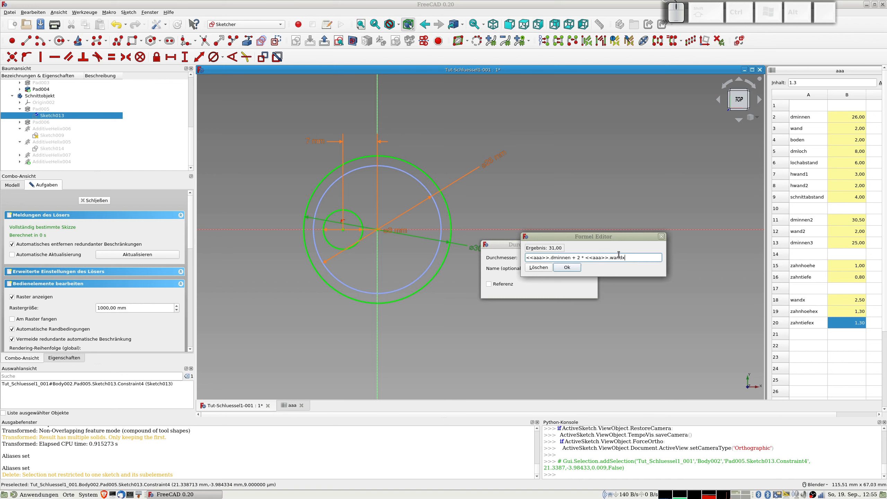
{"action": "left_click", "coordinate": [569, 267]}
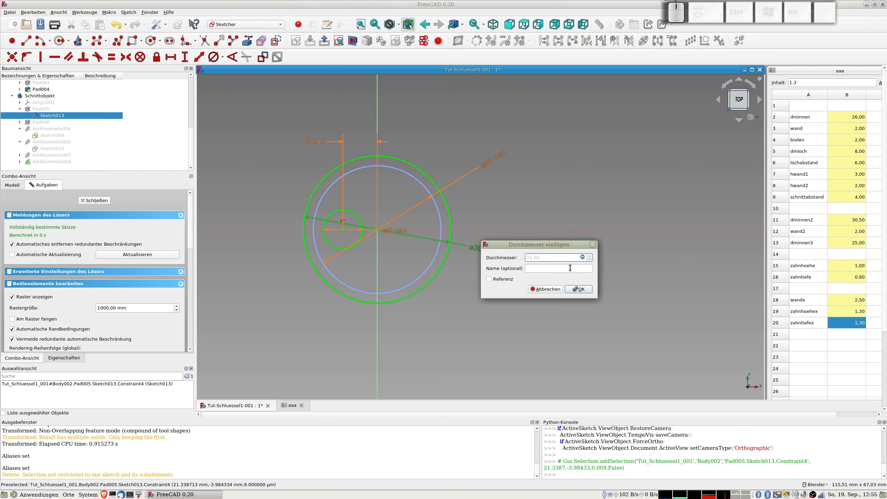
{"action": "left_click", "coordinate": [580, 289]}
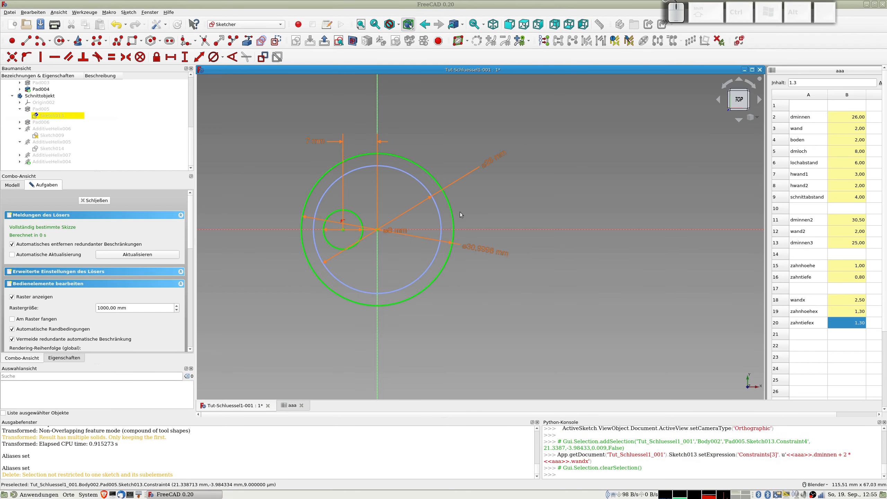
{"action": "left_click", "coordinate": [104, 201]}
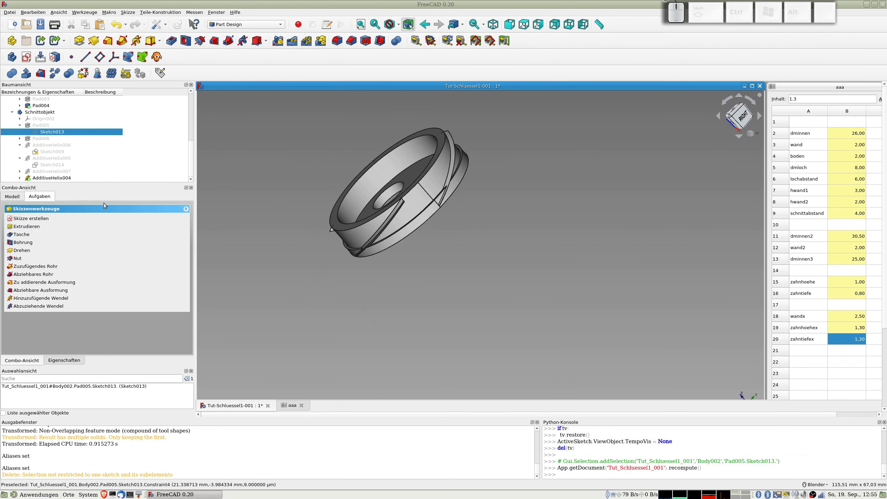
Step: In Sketch012 under Pad006, set the outer circle's diameter formula to <<aaa>>.dminnen + 2 * <<aaa>>.wandx and close the sketch
{"action": "middle_click_drag", "start_coordinate": [433, 171], "coordinate": [433, 179]}
{"action": "left_click", "coordinate": [20, 139]}
{"action": "double_click", "coordinate": [51, 145]}
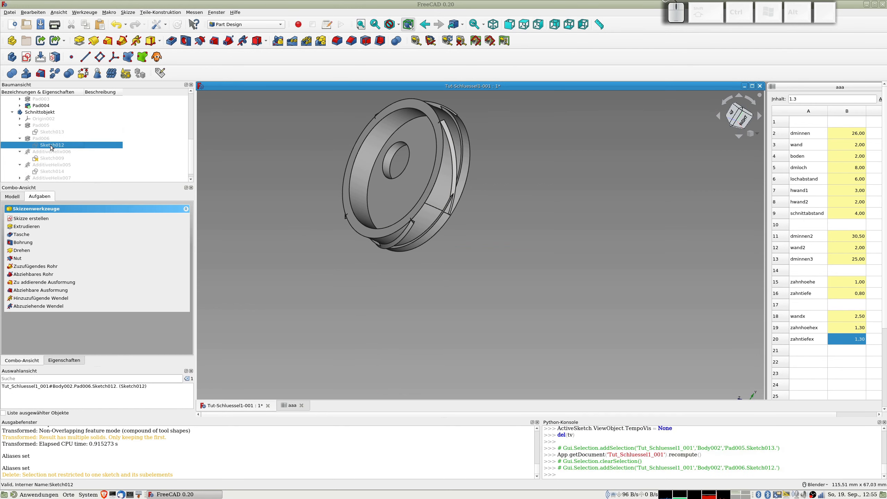
{"action": "double_click", "coordinate": [470, 225]}
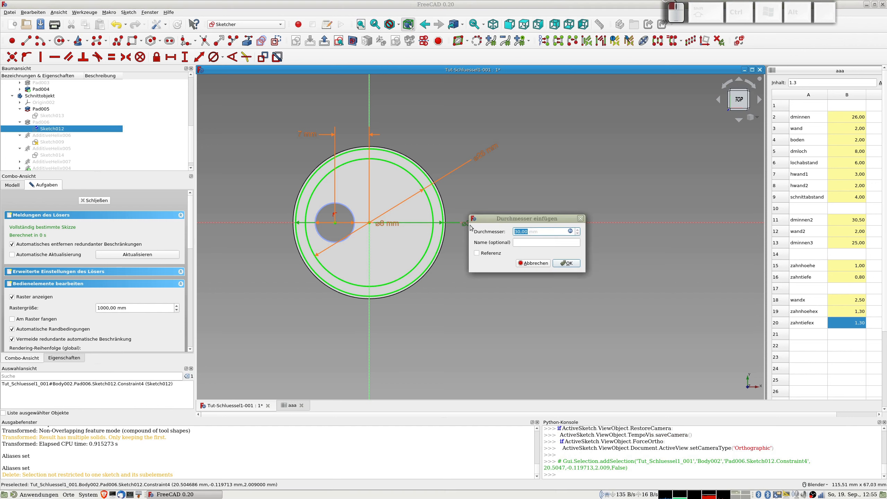
{"action": "left_click", "coordinate": [578, 232]}
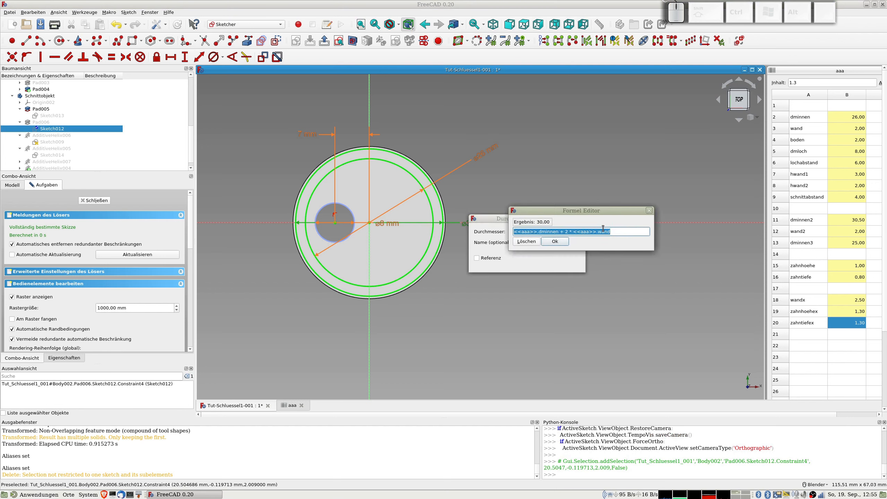
{"action": "left_click", "coordinate": [615, 232]}
{"action": "type", "text": "x"}
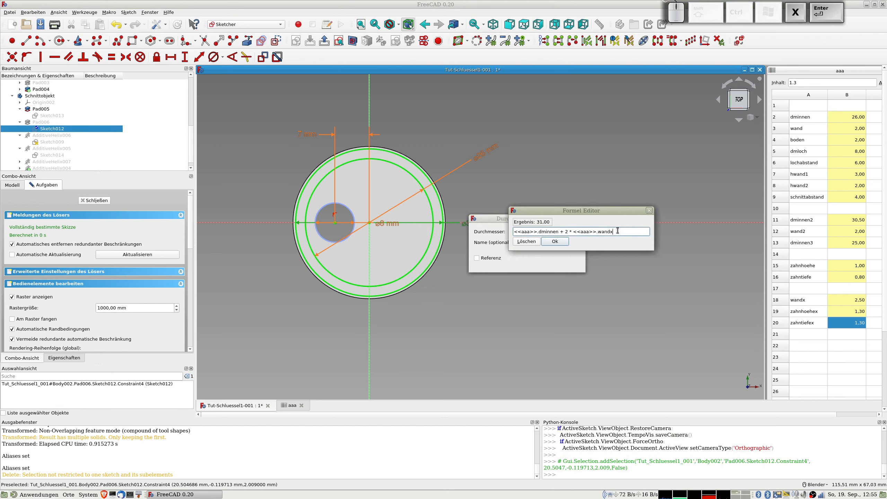
{"action": "left_click", "coordinate": [565, 241]}
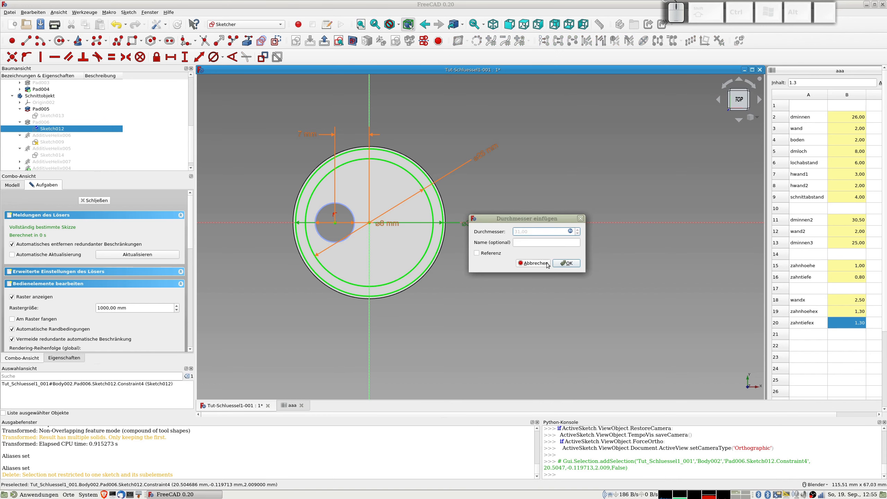
{"action": "left_click", "coordinate": [574, 265]}
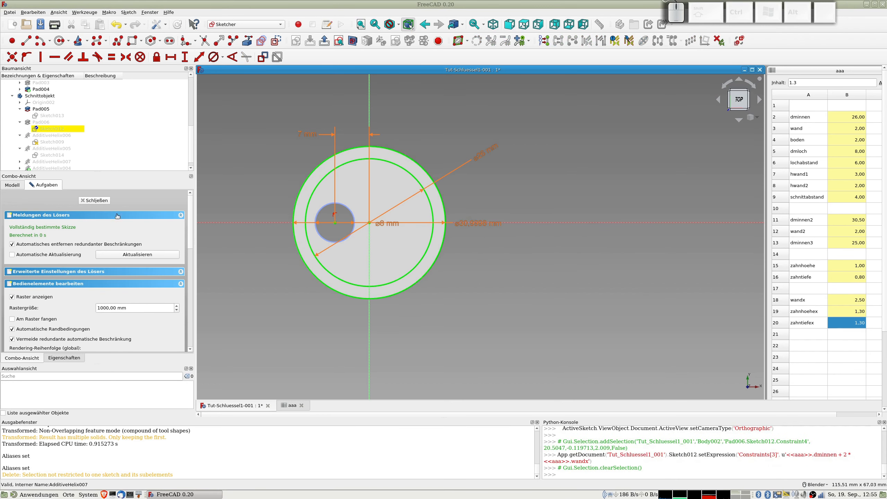
{"action": "left_click", "coordinate": [95, 200]}
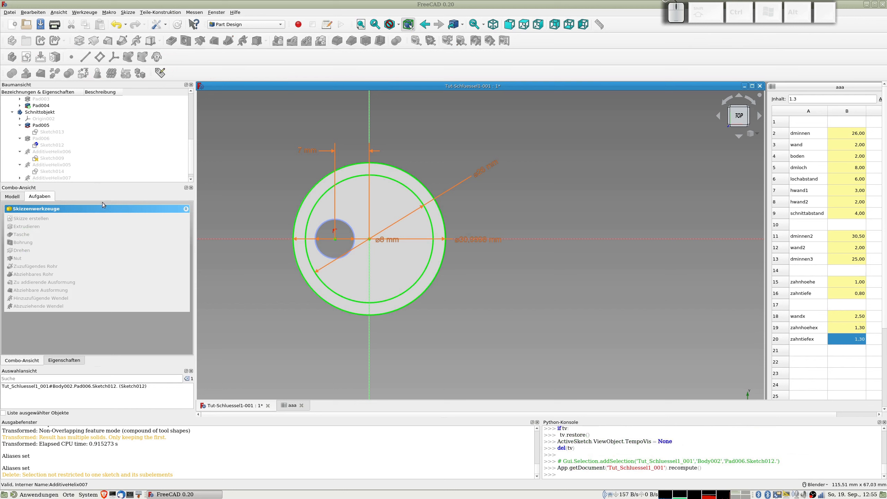
Step: In Sketch009 under AdditiveHelix006, set the tooth profile's horizontal distance from the axis to <<aaa>>.dminnen / 2 + <<aaa>>.wandx
{"action": "middle_click_drag", "start_coordinate": [423, 189], "coordinate": [424, 188]}
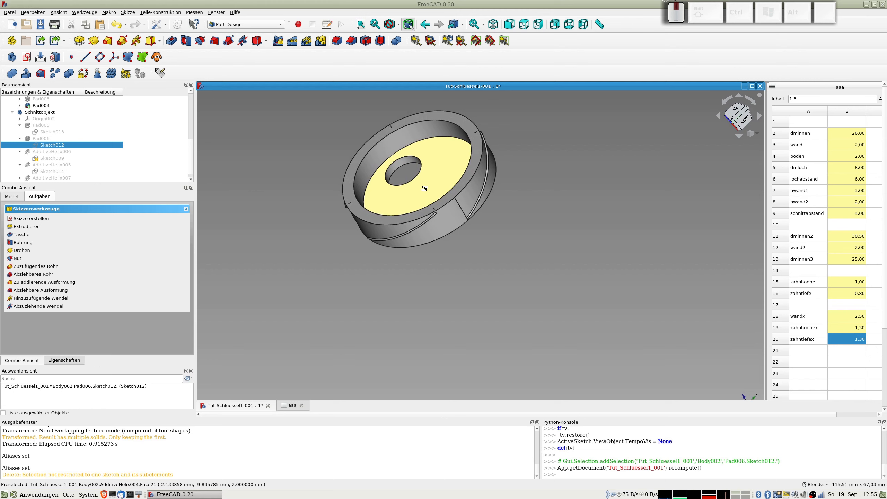
{"action": "double_click", "coordinate": [49, 158]}
{"action": "scroll", "coordinate": [351, 169], "scroll_direction": "up", "scroll_amount": 8}
{"action": "left_click_drag", "start_coordinate": [582, 224], "coordinate": [581, 184]}
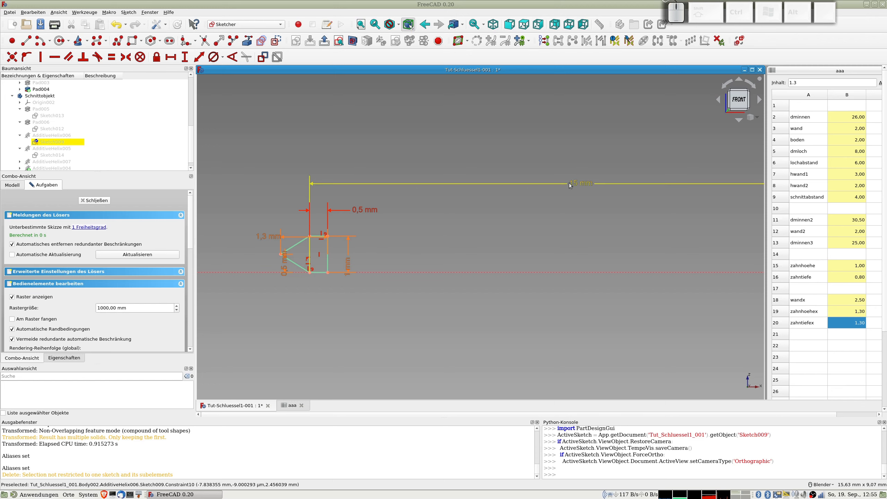
{"action": "double_click", "coordinate": [578, 185]}
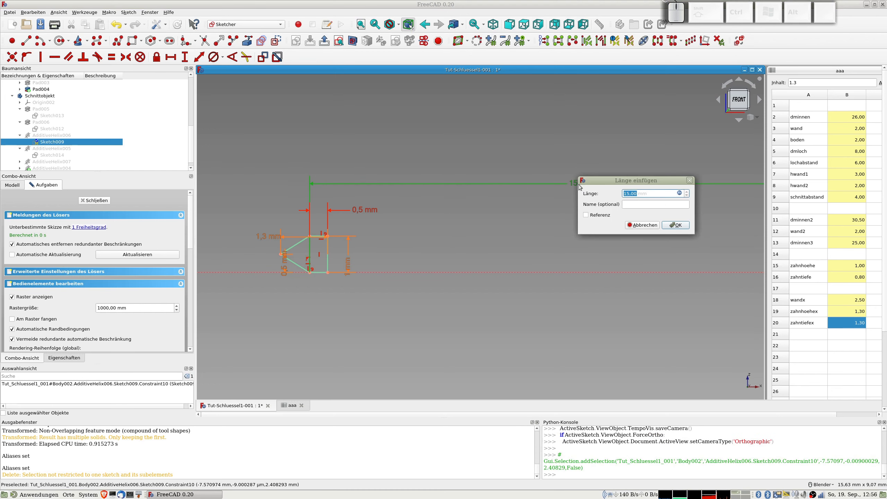
{"action": "left_click", "coordinate": [679, 193]}
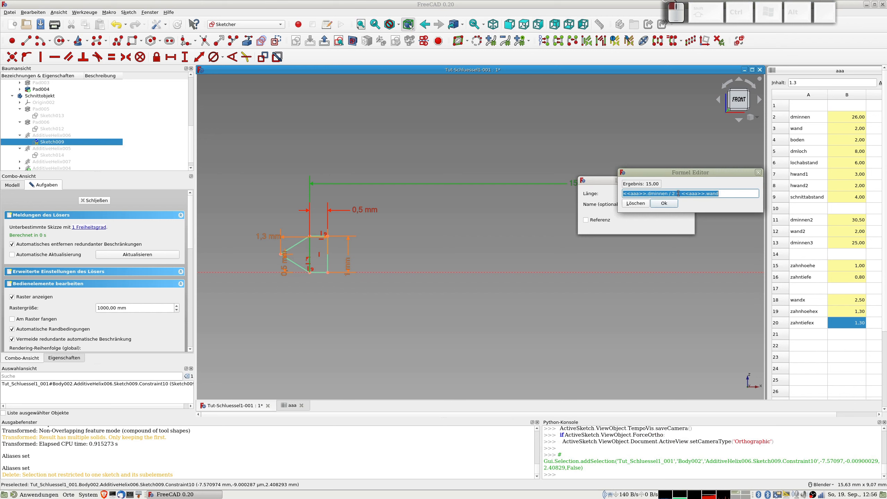
{"action": "left_click", "coordinate": [727, 193]}
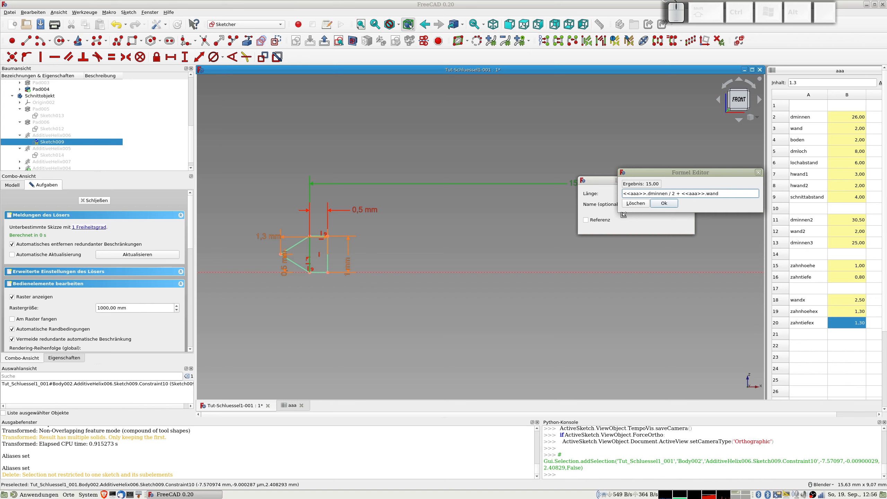
{"action": "type", "text": "x"}
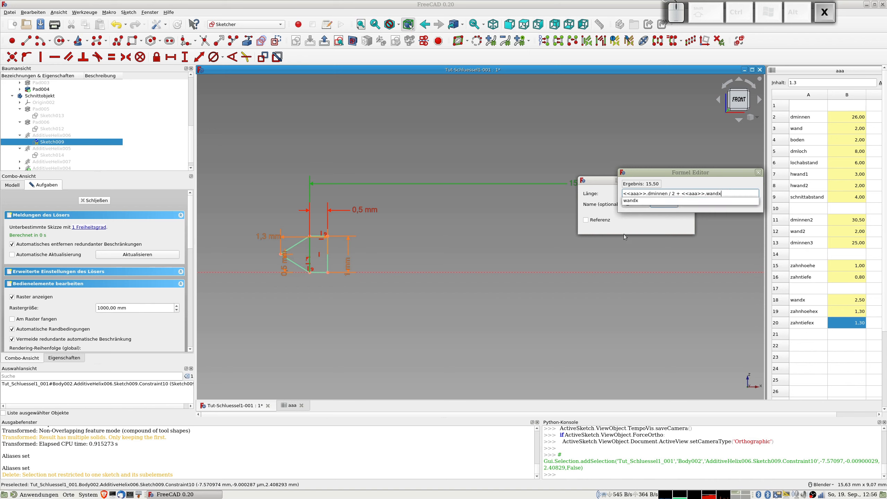
{"action": "key", "text": "Escape"}
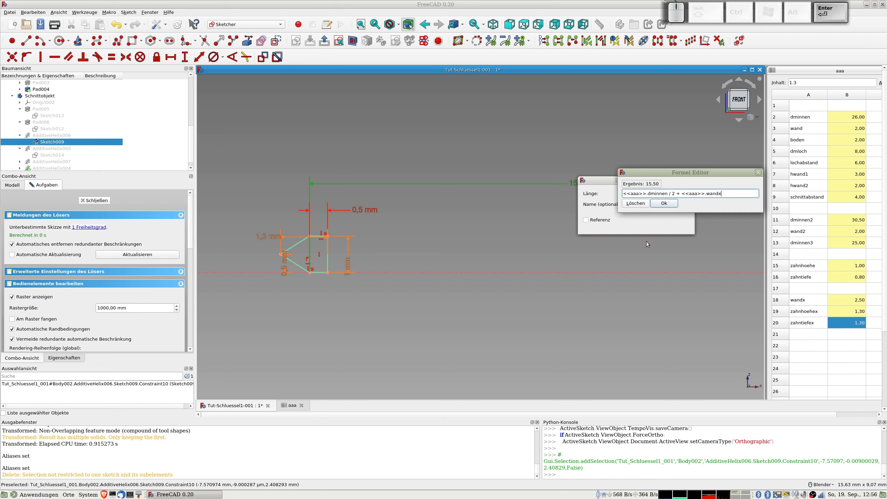
{"action": "left_click", "coordinate": [660, 206]}
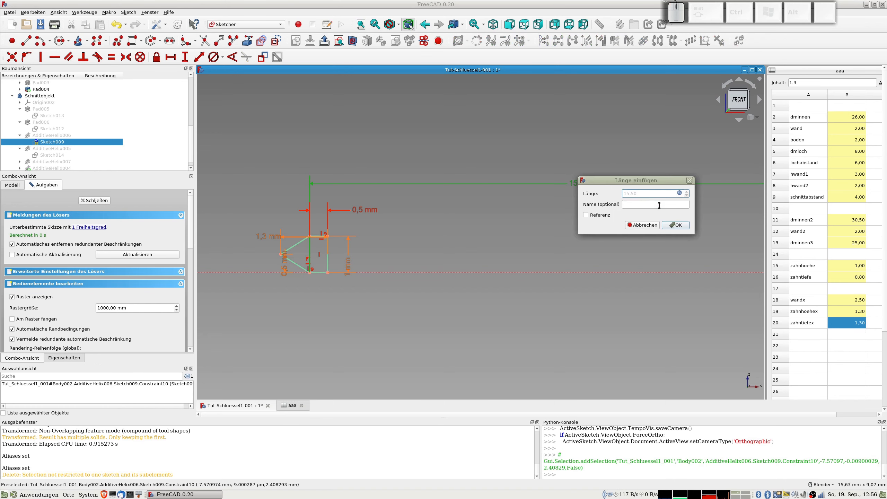
{"action": "left_click", "coordinate": [676, 225]}
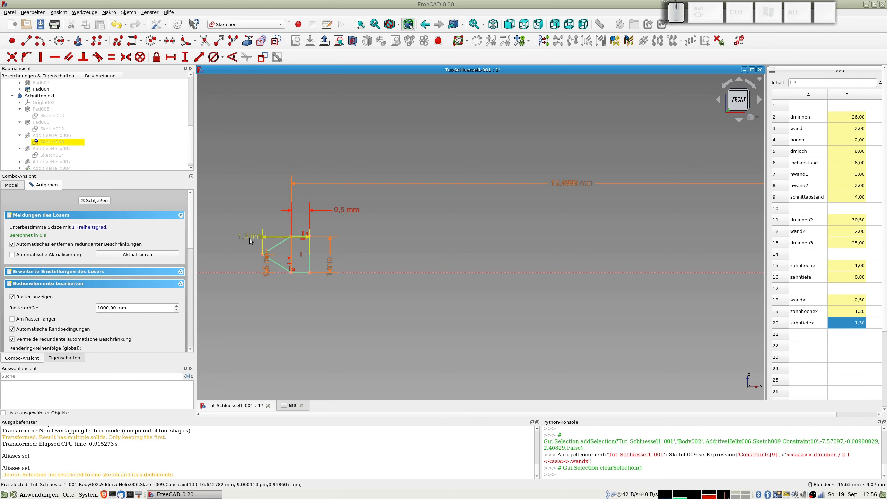
Step: Set the overall height of the tooth profile in Sketch009 to the formula <<aaa>>.zahnhoehex
{"action": "double_click", "coordinate": [330, 266]}
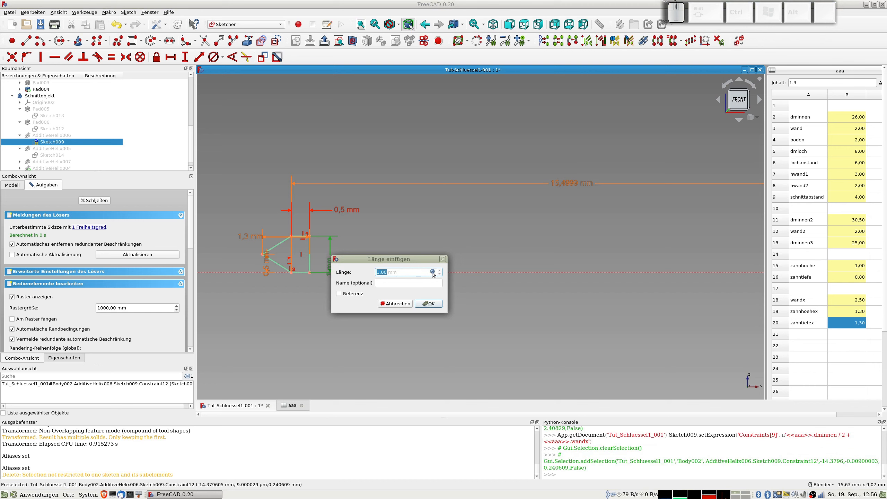
{"action": "left_click", "coordinate": [433, 272]}
{"action": "left_click", "coordinate": [434, 273]}
{"action": "type", "text": "x"}
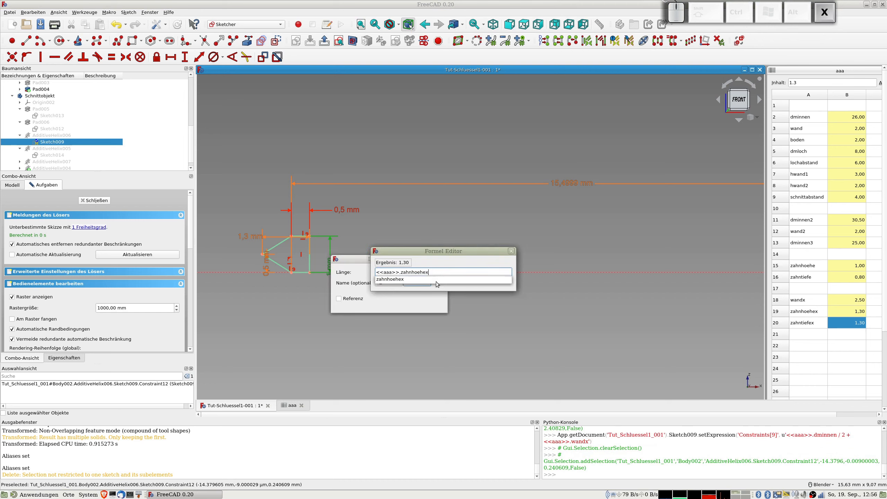
{"action": "key", "text": "Return"}
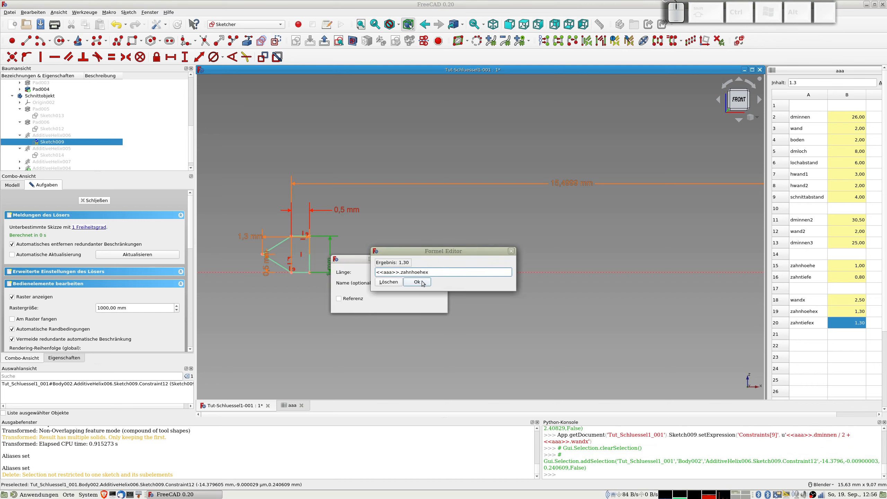
{"action": "left_click", "coordinate": [422, 282]}
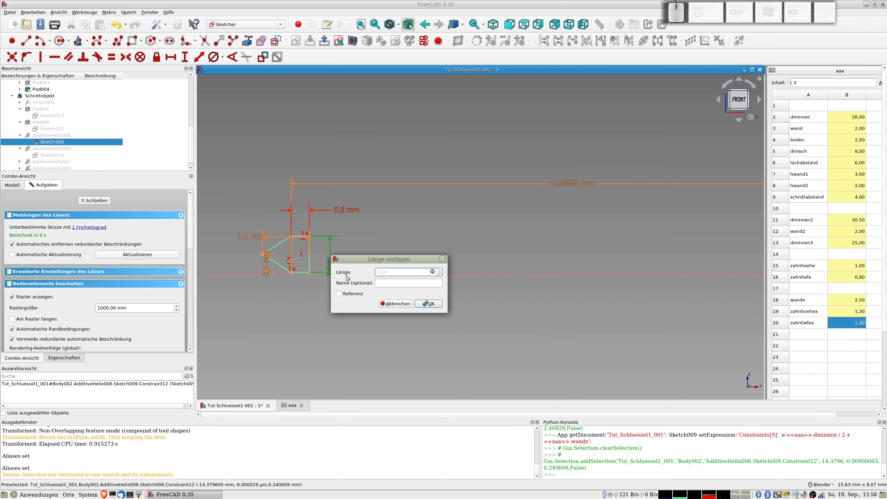
{"action": "left_click", "coordinate": [428, 303]}
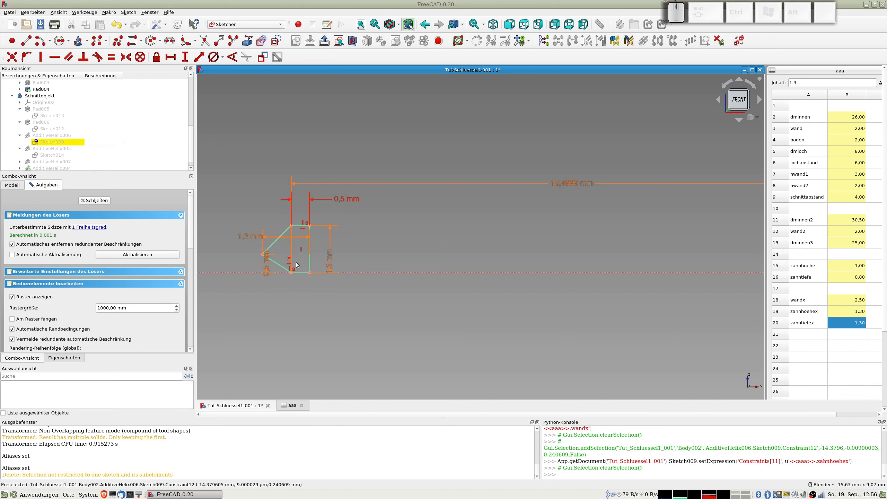
Step: Set the height of the tooth tip above the horizontal axis to the formula <<aaa>>.zahnhoehex / 2
{"action": "double_click", "coordinate": [264, 269]}
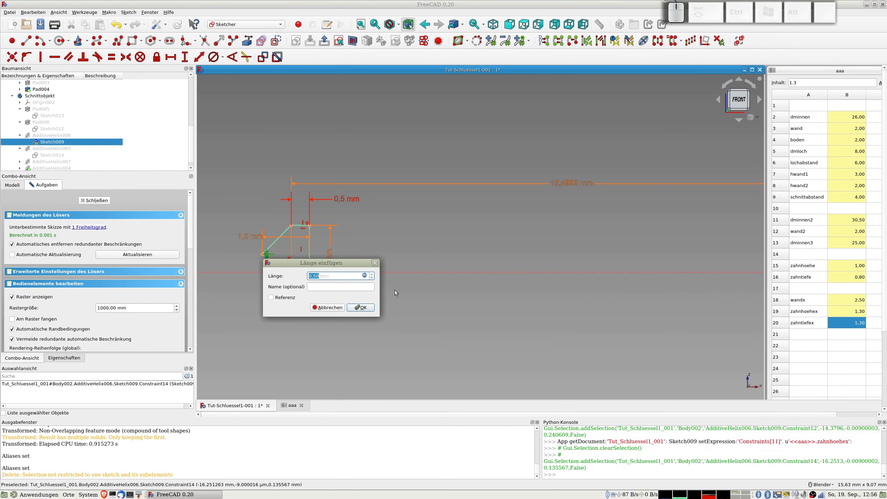
{"action": "left_click", "coordinate": [364, 275]}
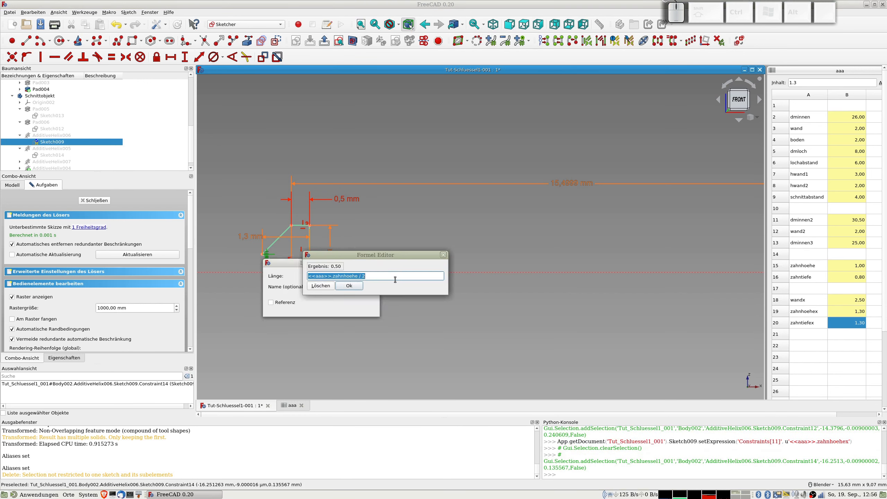
{"action": "left_click", "coordinate": [355, 276]}
{"action": "key", "text": "Right"}
{"action": "type", "text": "x"}
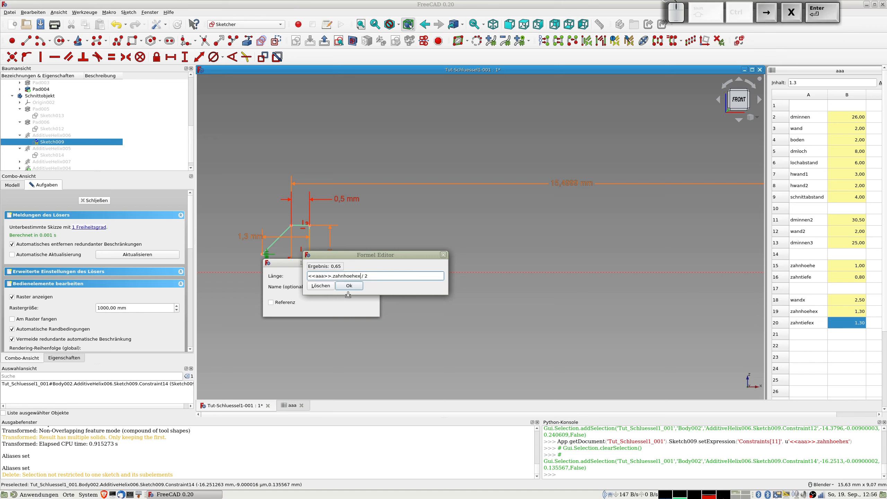
{"action": "left_click", "coordinate": [349, 286]}
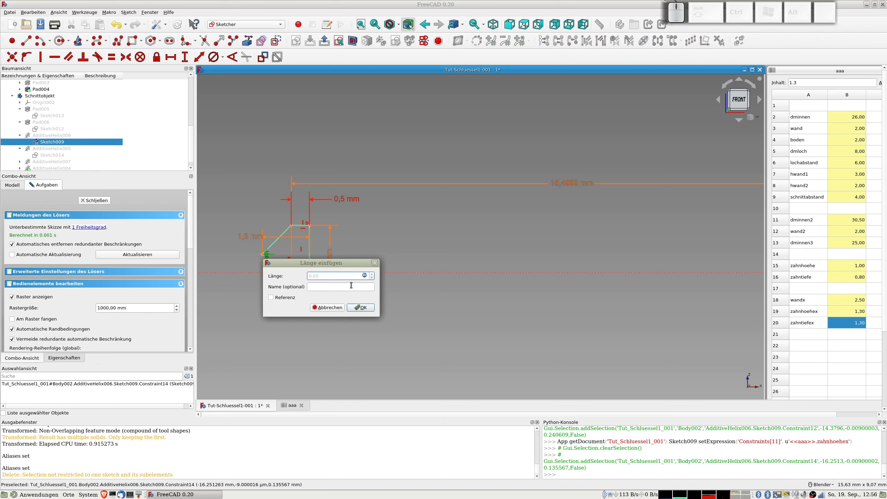
{"action": "left_click", "coordinate": [366, 309]}
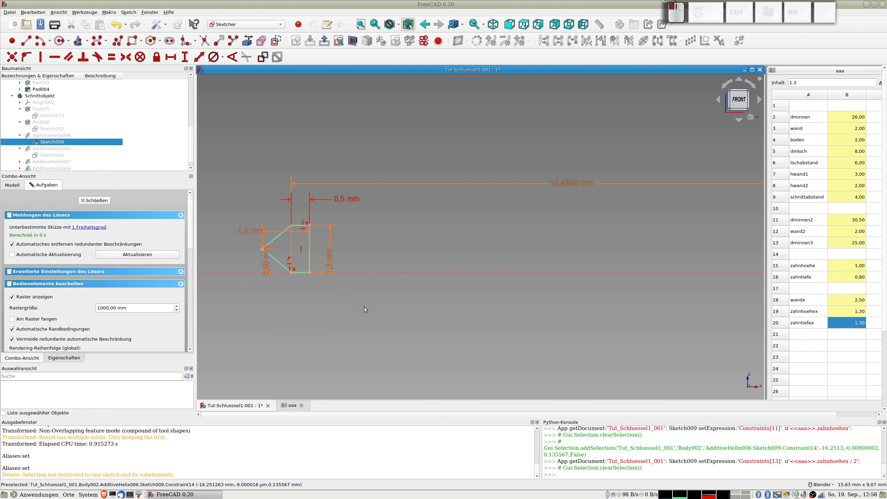
Step: Set the tooth profile's horizontal depth in Sketch009 to the formula <<aaa>>.zahntiefex + 0.5 and close the sketch
{"action": "double_click", "coordinate": [248, 234]}
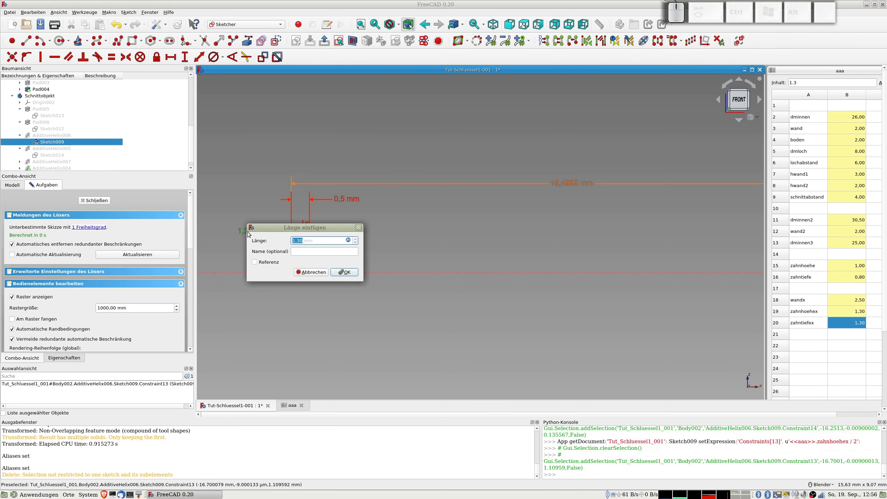
{"action": "left_click", "coordinate": [348, 241]}
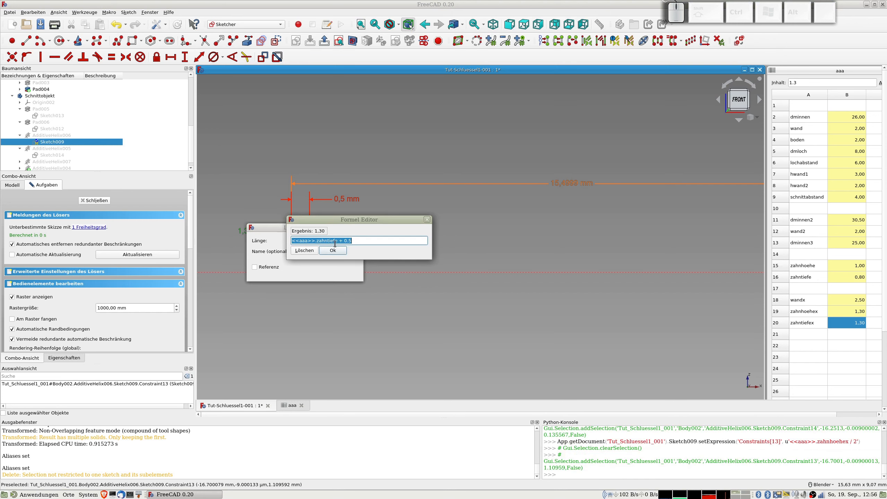
{"action": "left_click", "coordinate": [340, 241]}
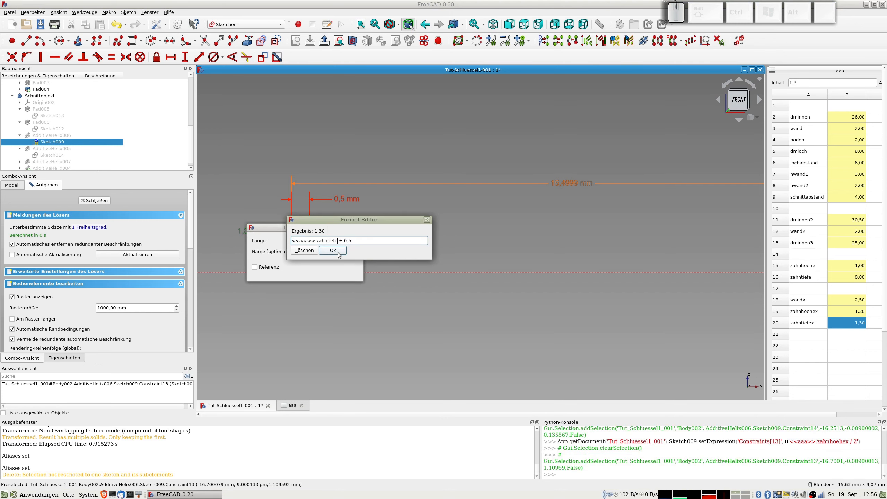
{"action": "type", "text": "x"}
{"action": "key", "text": "Return"}
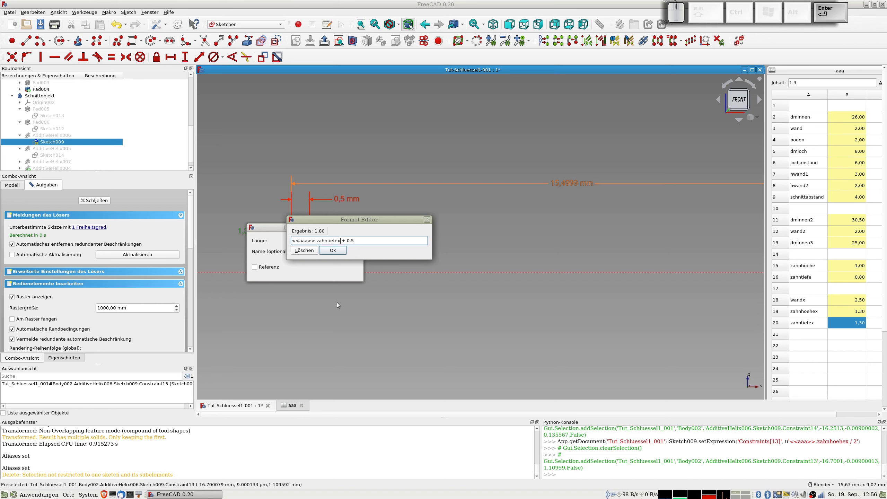
{"action": "left_click", "coordinate": [339, 251]}
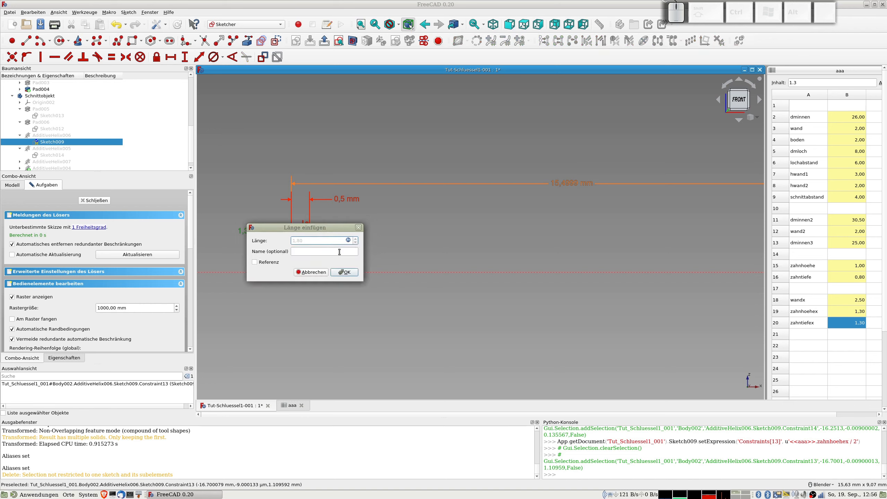
{"action": "left_click", "coordinate": [347, 272]}
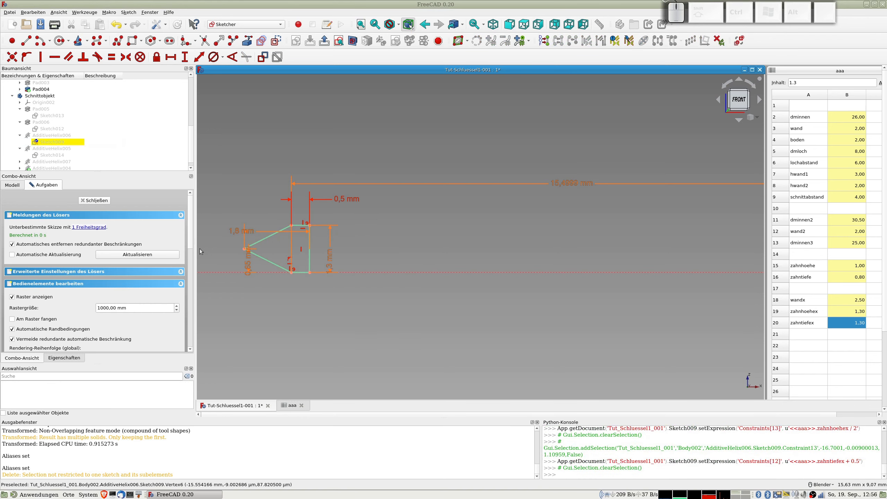
{"action": "left_click", "coordinate": [105, 203]}
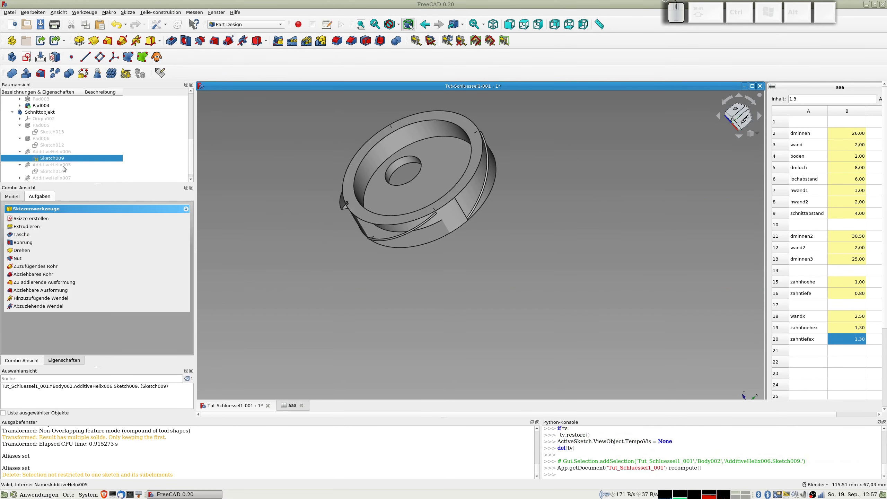
Step: In Sketch014 under AdditiveHelix005, set the tooth profile's horizontal distance from the axis to <<aaa>>.dminnen / 2 + <<aaa>>.wandx
{"action": "double_click", "coordinate": [49, 171]}
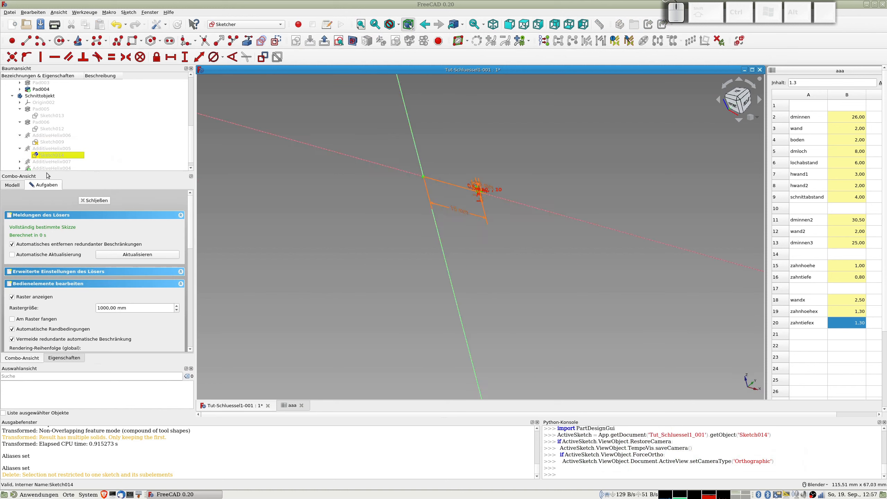
{"action": "scroll", "coordinate": [390, 331], "scroll_direction": "down", "scroll_amount": 4}
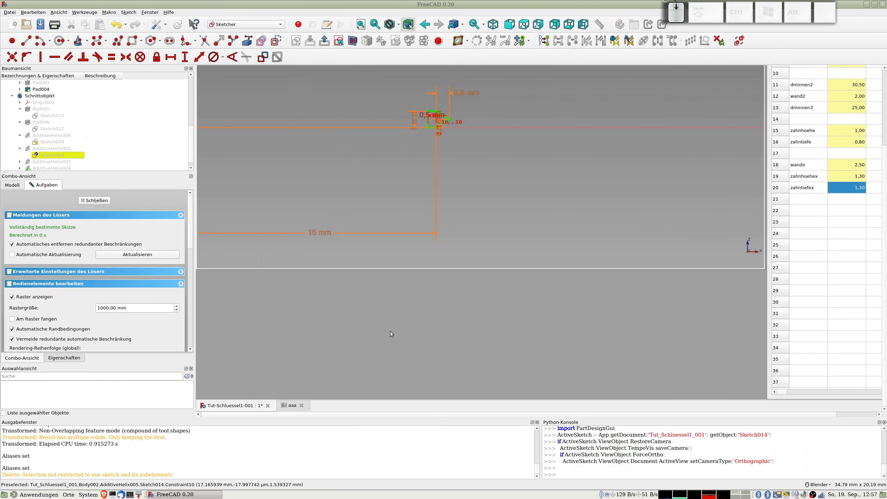
{"action": "double_click", "coordinate": [318, 236]}
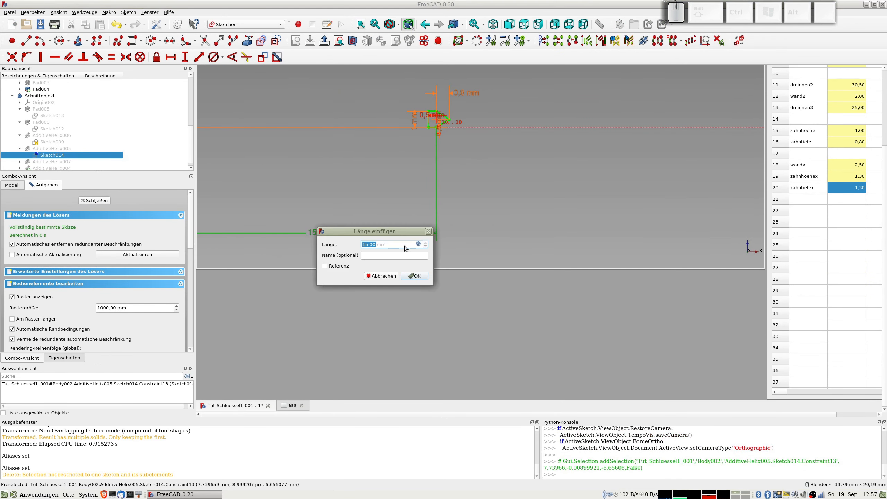
{"action": "left_click", "coordinate": [417, 244]}
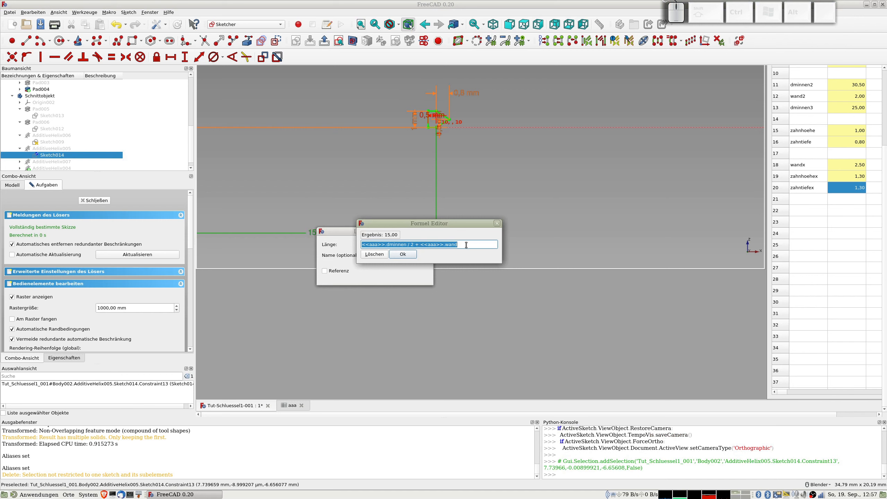
{"action": "key", "text": "End"}
{"action": "type", "text": "y"}
{"action": "key", "text": "BackSpace"}
{"action": "type", "text": "x"}
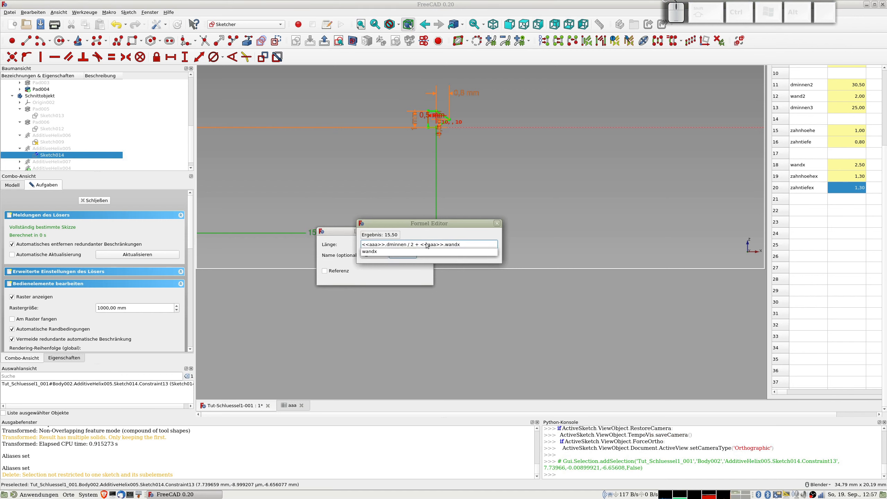
{"action": "key", "text": "Return"}
{"action": "left_click", "coordinate": [402, 254]}
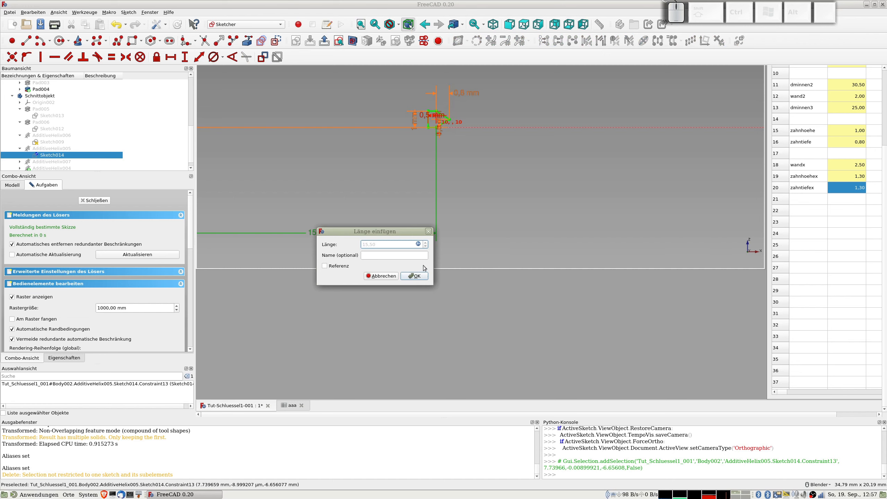
{"action": "left_click", "coordinate": [414, 276]}
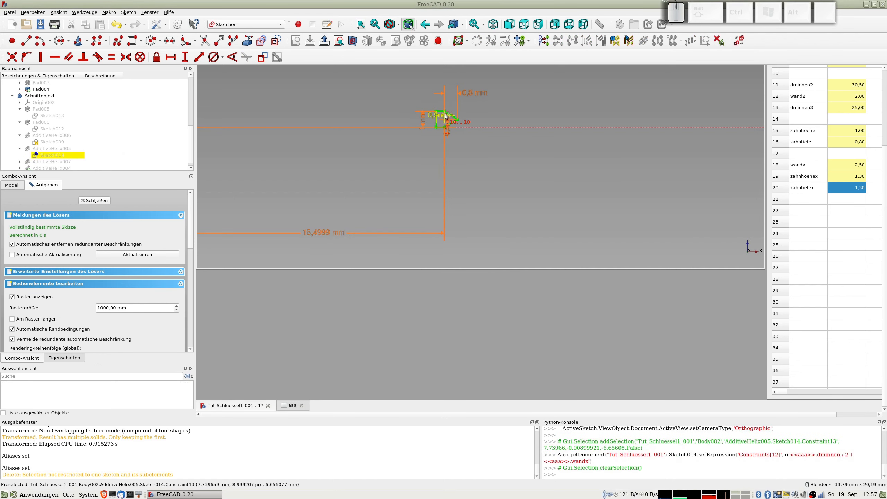
Step: Set the formula of the thread tooth's horizontal depth dimension to <<aaa>>.zahntiefex
{"action": "double_click", "coordinate": [471, 96]}
{"action": "left_click", "coordinate": [571, 102]}
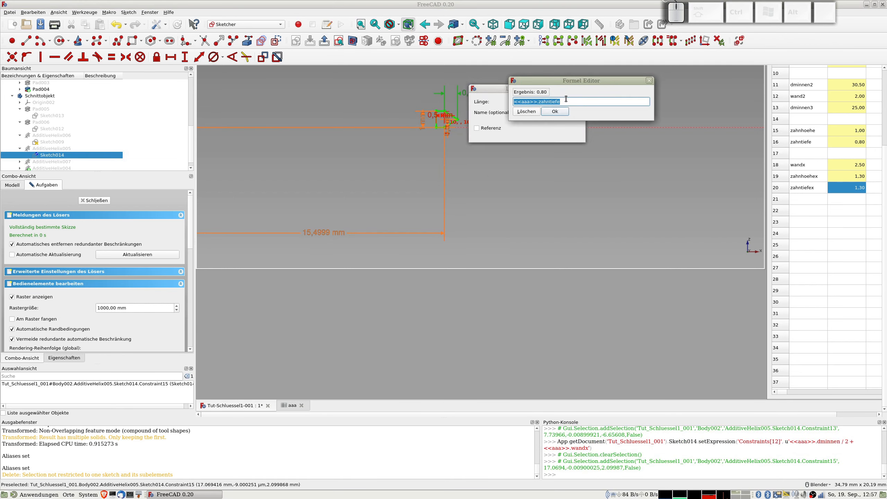
{"action": "left_click", "coordinate": [564, 102]}
{"action": "type", "text": "x"}
{"action": "key", "text": "Return"}
{"action": "left_click", "coordinate": [564, 114]}
{"action": "left_click", "coordinate": [560, 133]}
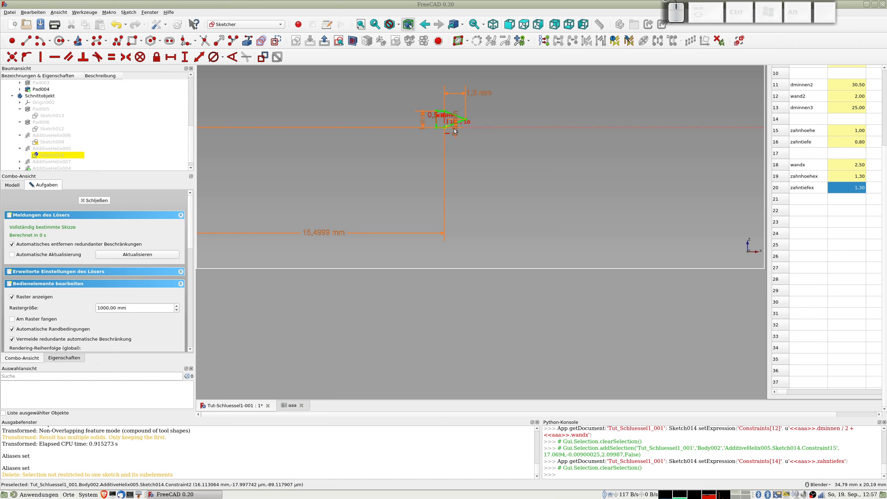
Step: Move the tooth tip's height dimension clear of the profile and set its formula to <<aaa>>.zahnhoehex / 2
{"action": "scroll", "coordinate": [457, 133], "scroll_direction": "up", "scroll_amount": 4}
{"action": "scroll", "coordinate": [443, 364], "scroll_direction": "up", "scroll_amount": 2}
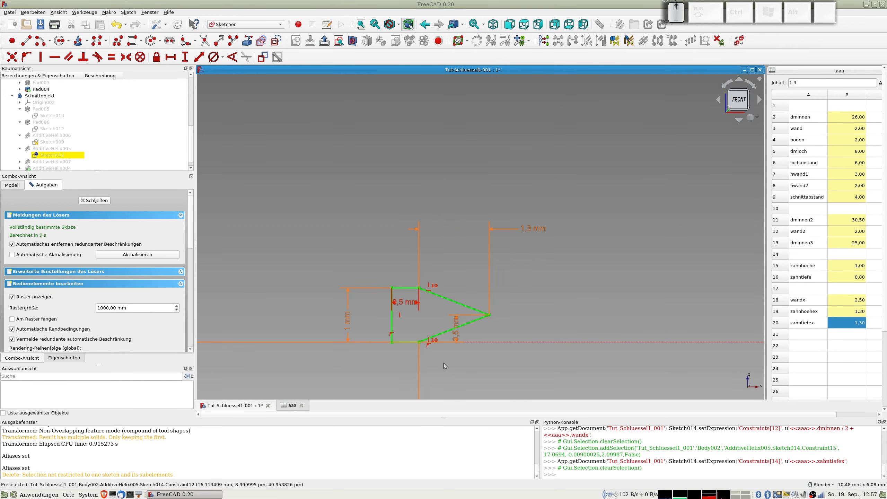
{"action": "left_click_drag", "start_coordinate": [457, 327], "coordinate": [528, 326]}
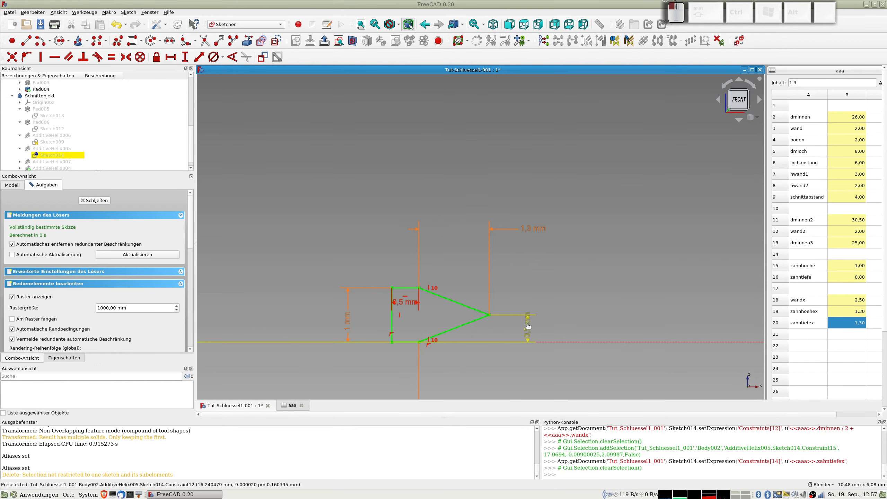
{"action": "double_click", "coordinate": [528, 327]}
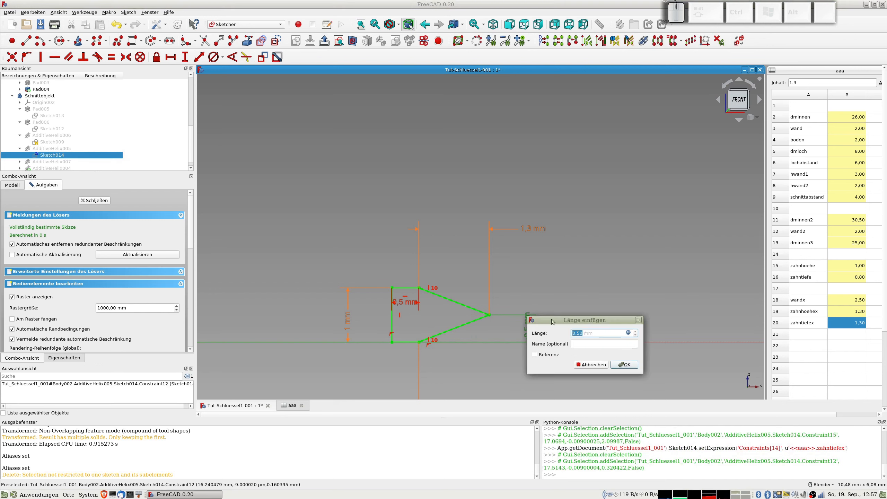
{"action": "left_click", "coordinate": [629, 333]}
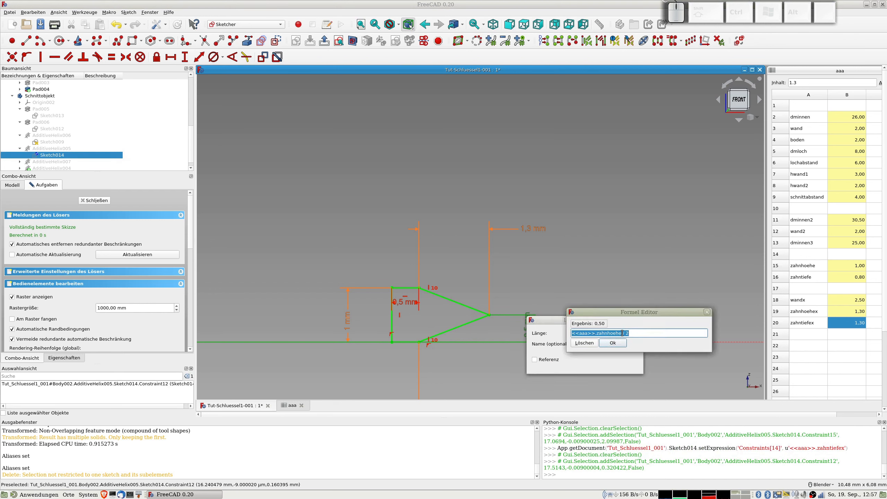
{"action": "left_click", "coordinate": [622, 333]}
{"action": "key", "text": "BackSpace"}
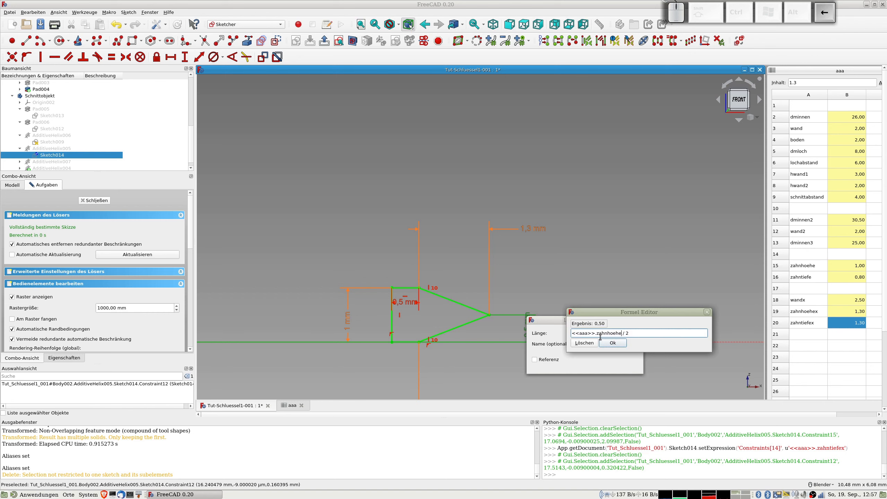
{"action": "type", "text": "x"}
{"action": "key", "text": "Return"}
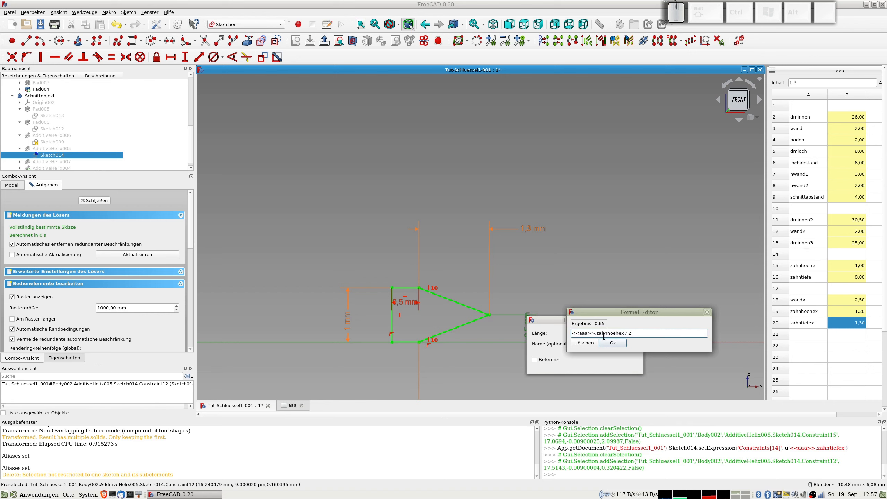
{"action": "left_click", "coordinate": [614, 344]}
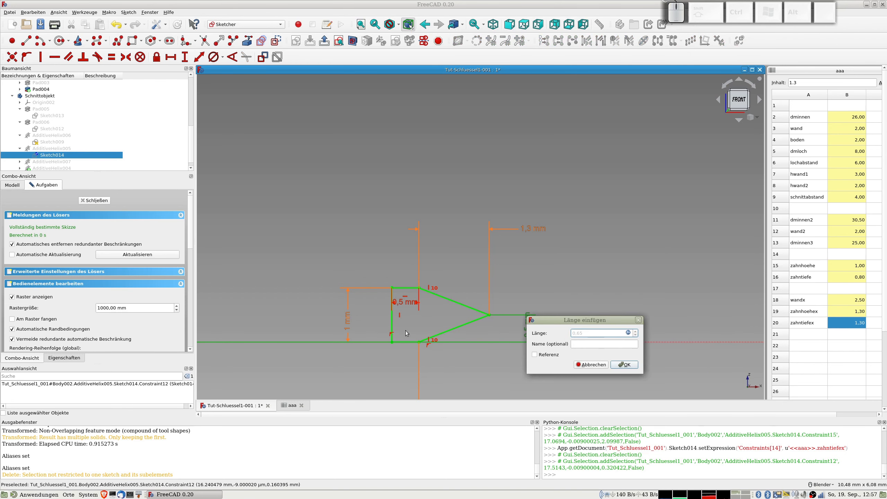
{"action": "left_click", "coordinate": [621, 365]}
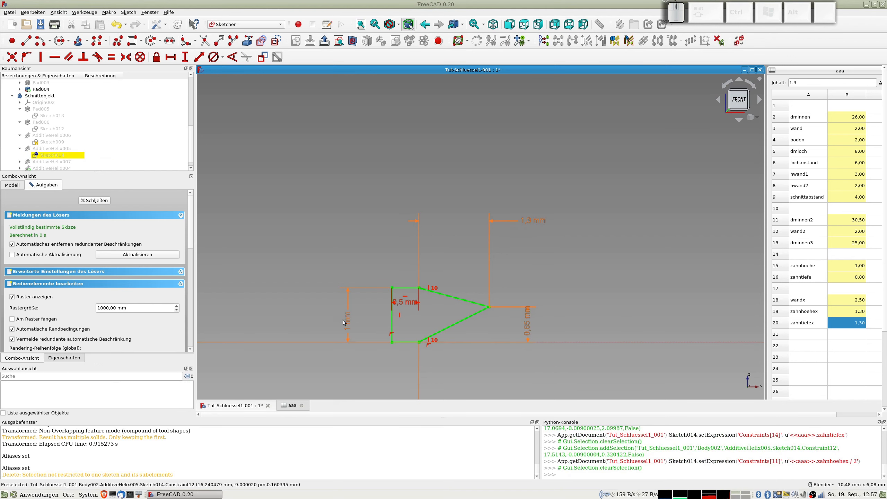
Step: Set the formula of the tooth profile's overall height to <<aaa>>.zahnhoehex and close the sketch
{"action": "double_click", "coordinate": [344, 322]}
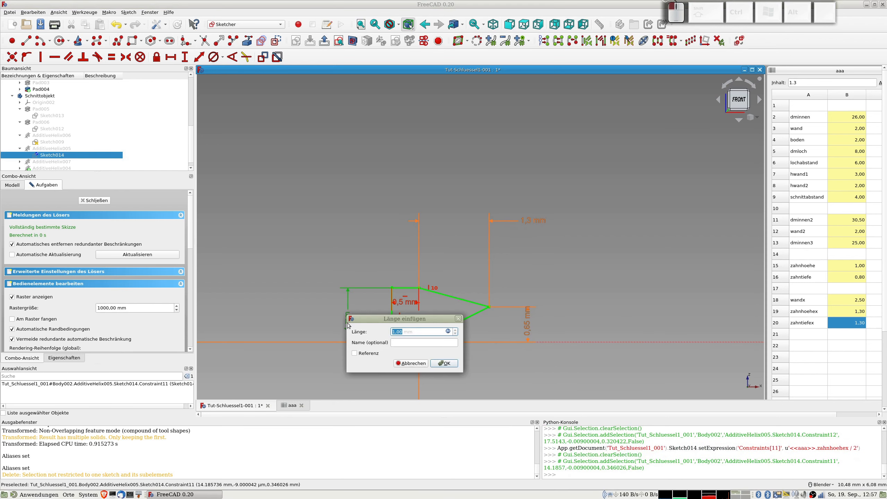
{"action": "left_click", "coordinate": [448, 331]}
{"action": "left_click", "coordinate": [454, 332]}
{"action": "type", "text": "x"}
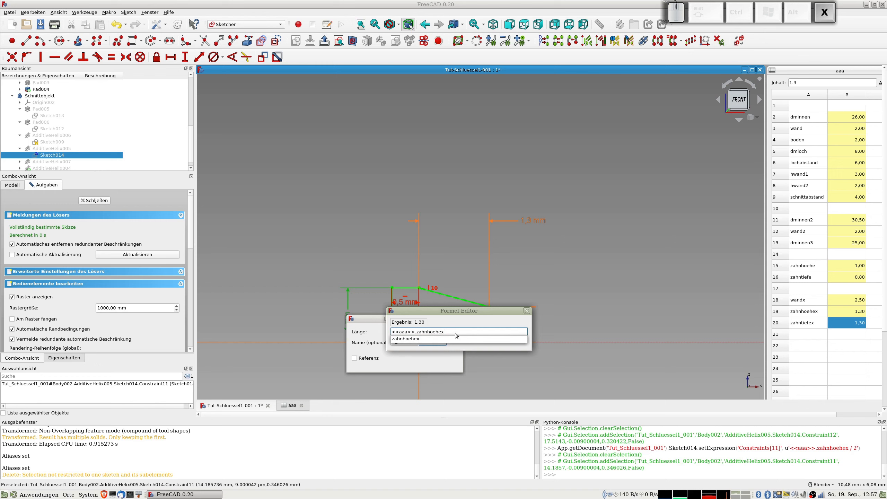
{"action": "key", "text": "Return"}
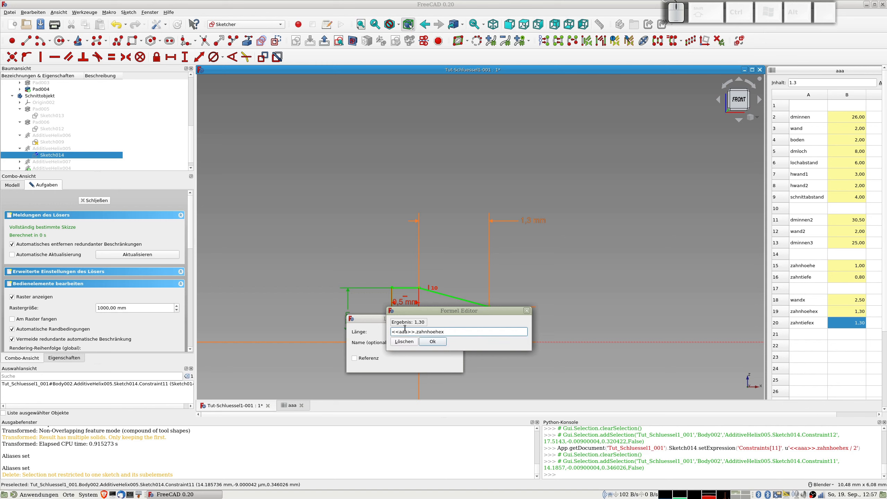
{"action": "left_click", "coordinate": [422, 342]}
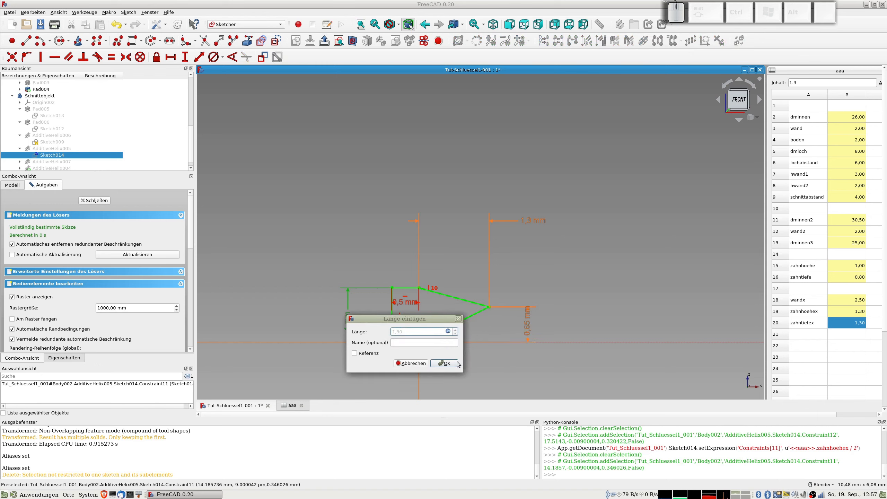
{"action": "left_click", "coordinate": [449, 364]}
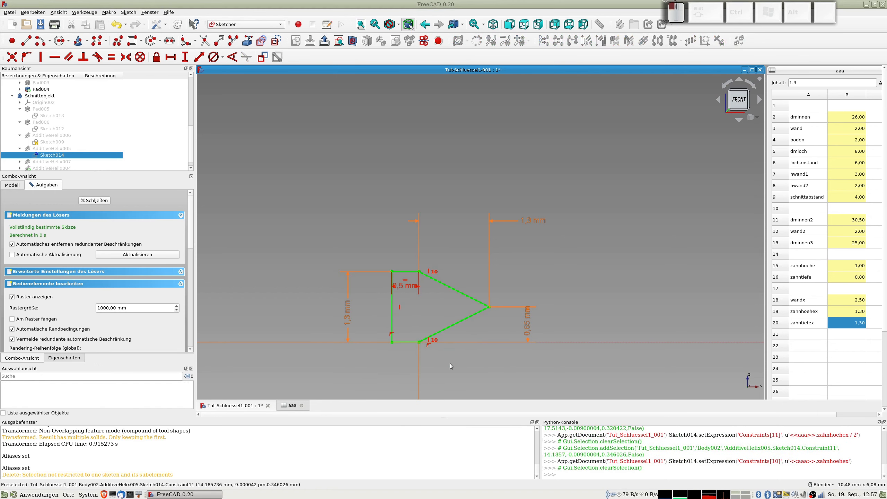
{"action": "left_click", "coordinate": [94, 200]}
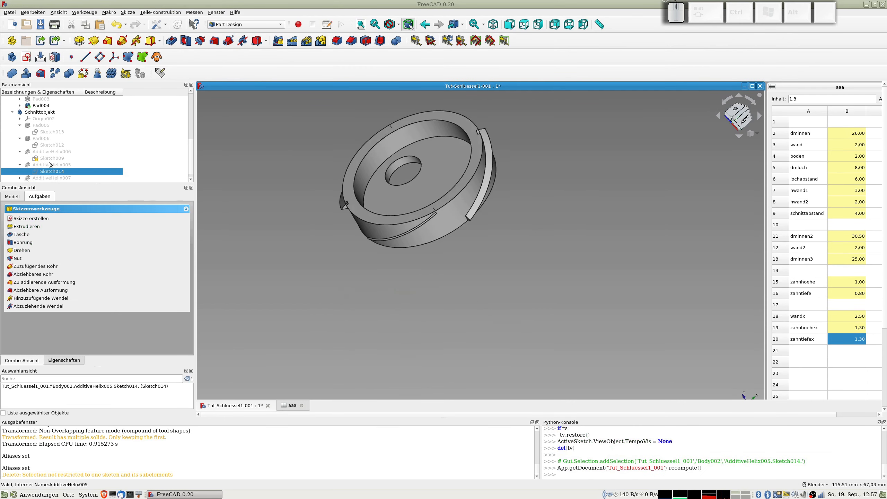
Step: Expand AdditiveHelix007 and AdditiveHelix004 in the Schnittobjekt body and open Sketch010 for editing
{"action": "scroll", "coordinate": [49, 165], "scroll_direction": "down", "scroll_amount": 1}
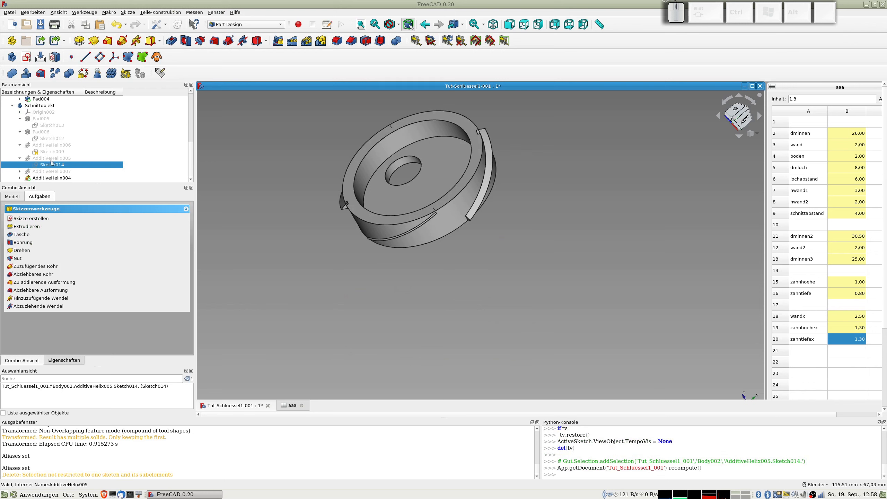
{"action": "left_click", "coordinate": [20, 171]}
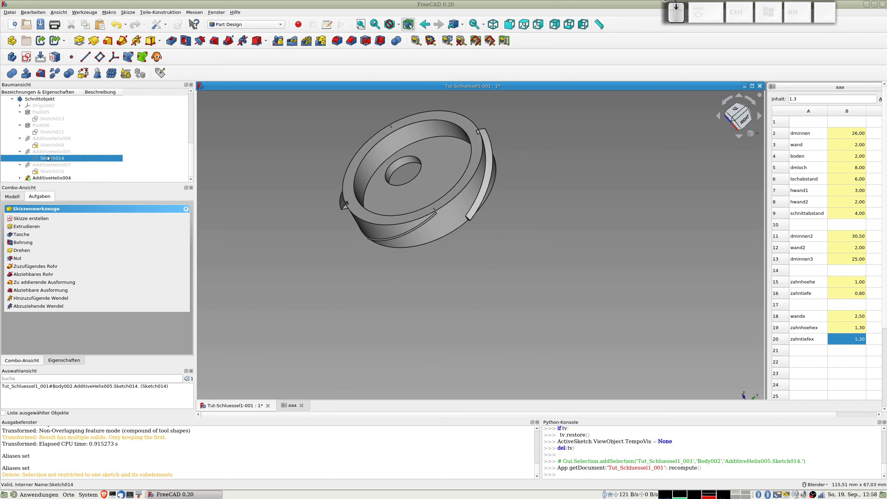
{"action": "left_click", "coordinate": [19, 178]}
{"action": "scroll", "coordinate": [91, 166], "scroll_direction": "down", "scroll_amount": 1}
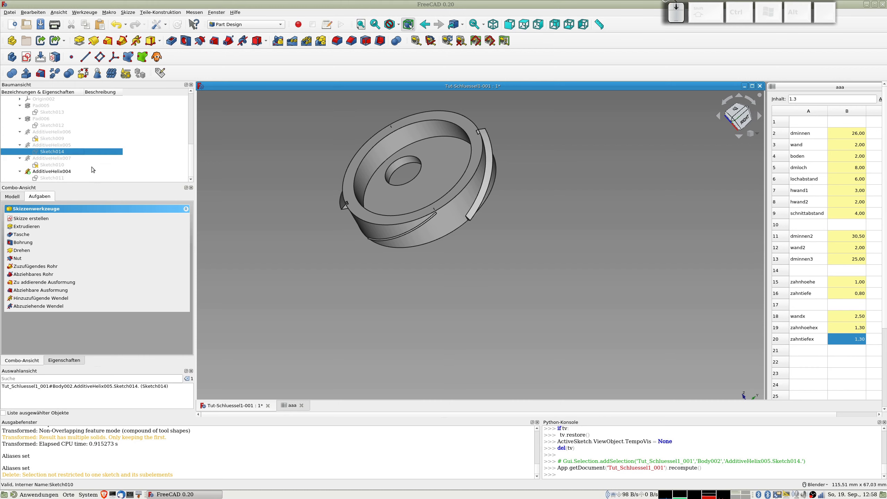
{"action": "double_click", "coordinate": [60, 165]}
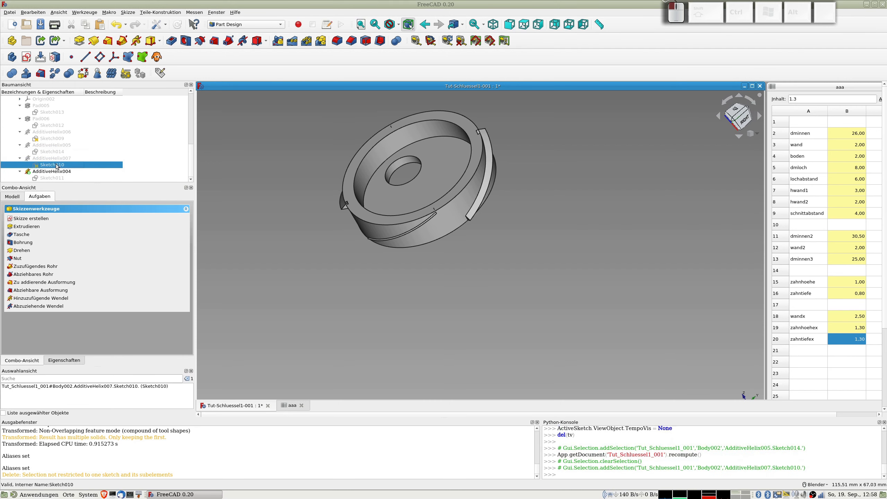
Step: Set the formula of the profile's horizontal distance from the vertical axis to <<aaa>>.dminnen / 2 + <<aaa>>.wandx
{"action": "scroll", "coordinate": [442, 161], "scroll_direction": "up", "scroll_amount": 3}
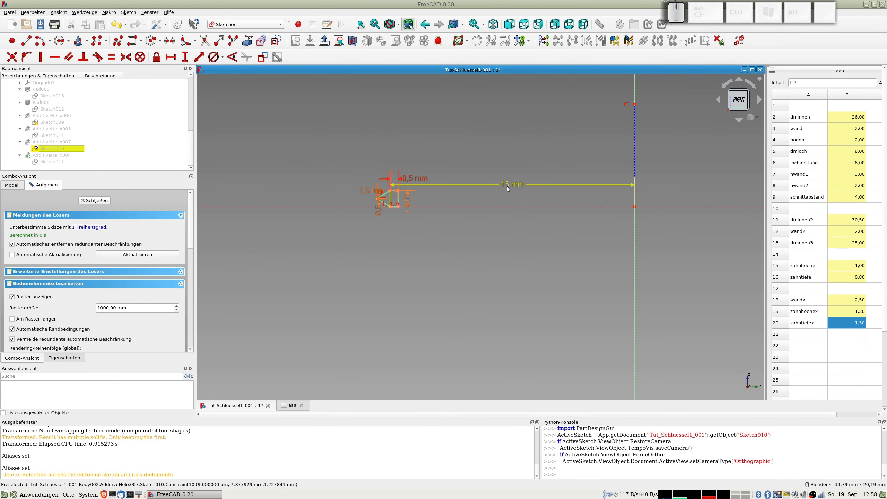
{"action": "left_click", "coordinate": [507, 186]}
{"action": "double_click", "coordinate": [506, 186]}
{"action": "left_click", "coordinate": [611, 194]}
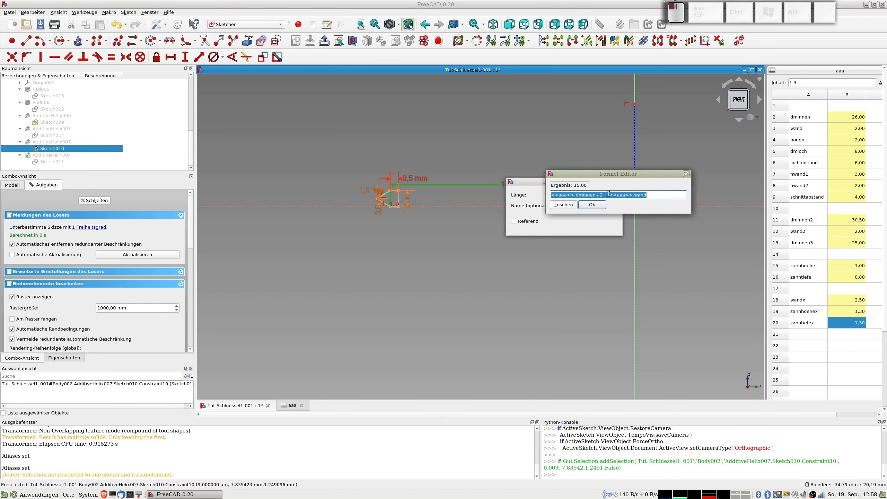
{"action": "left_click", "coordinate": [656, 199]}
{"action": "type", "text": "x"}
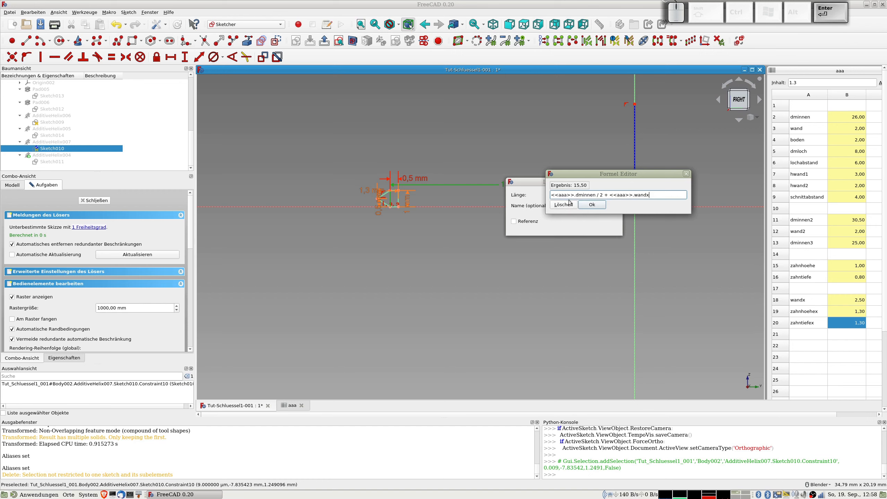
{"action": "left_click", "coordinate": [598, 208]}
{"action": "left_click", "coordinate": [599, 227]}
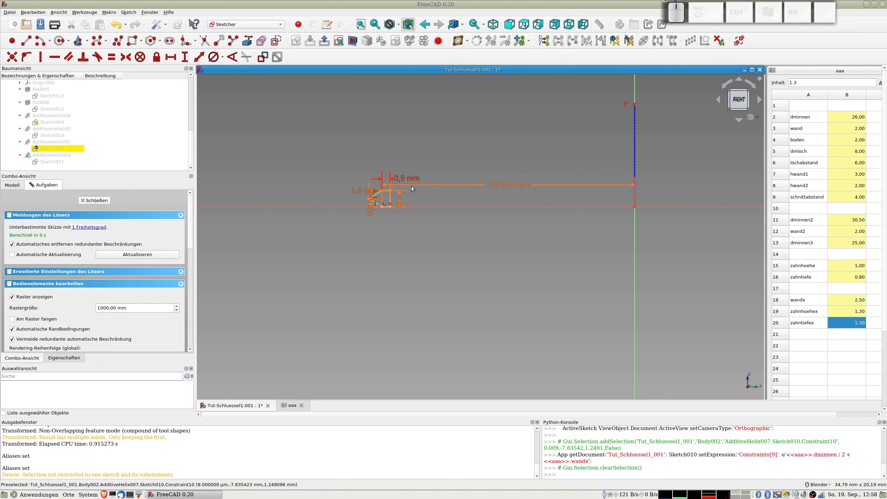
Step: Set the formula of the tooth profile's overall height in Sketch010 to <<aaa>>.zahnhoehex
{"action": "scroll", "coordinate": [367, 200], "scroll_direction": "up", "scroll_amount": 2}
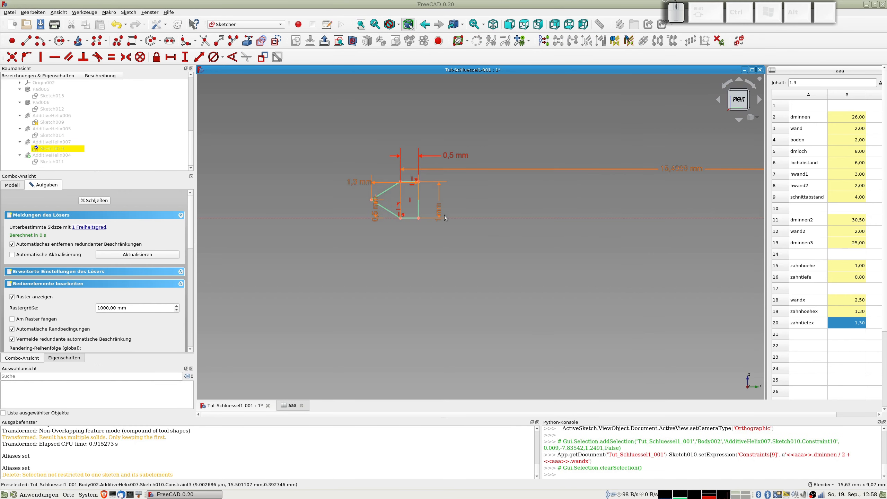
{"action": "double_click", "coordinate": [446, 211]}
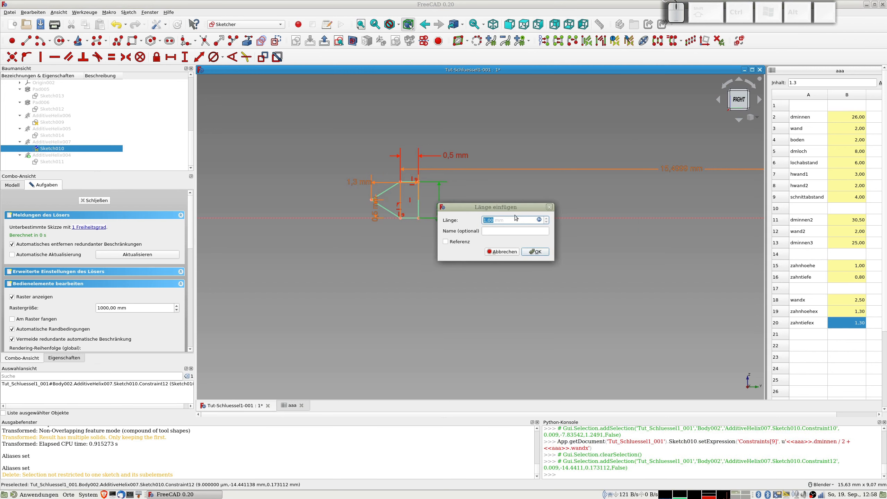
{"action": "left_click", "coordinate": [538, 219]}
{"action": "type", "text": "<<aaa>>.zahnhoehex"}
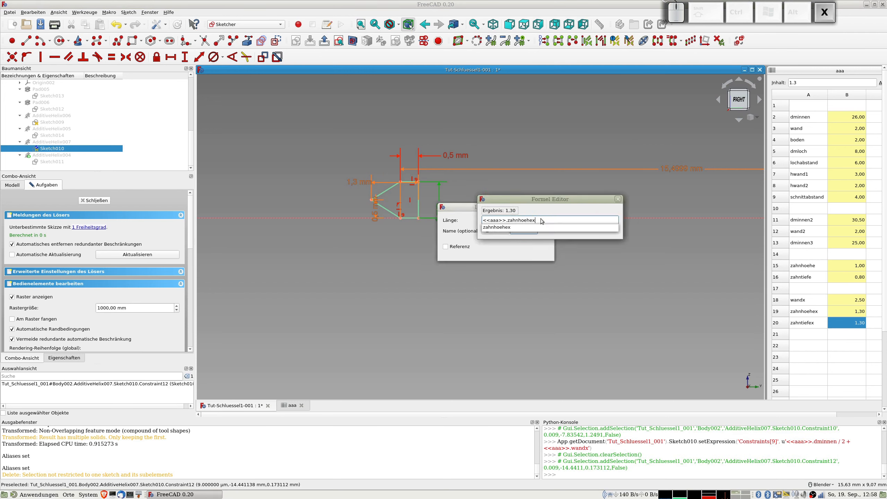
{"action": "key", "text": "Return"}
{"action": "left_click", "coordinate": [524, 230]}
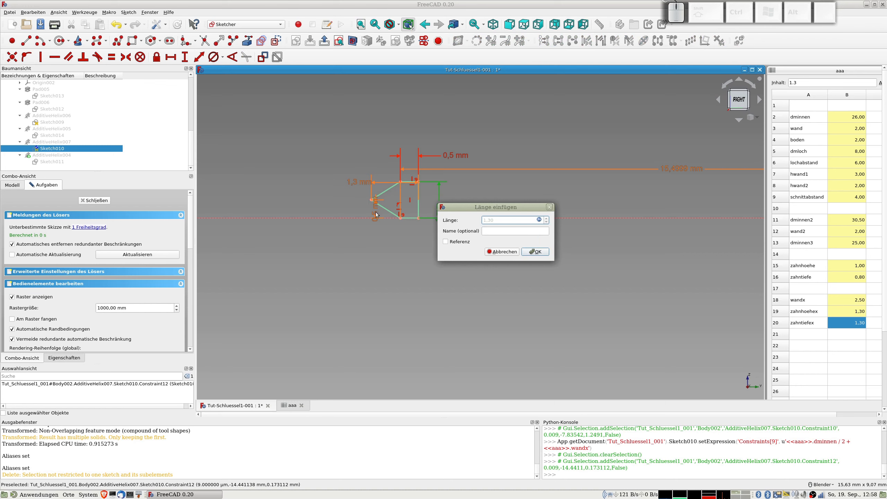
{"action": "key", "text": "Return"}
Step: Set the formula of the tooth tip's height in Sketch010 to <<aaa>>.zahnhoehex / 2
{"action": "double_click", "coordinate": [375, 201]}
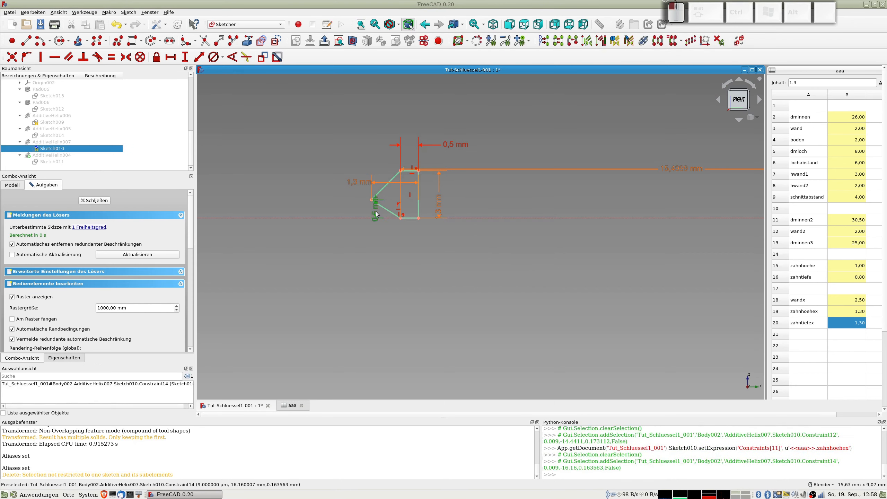
{"action": "left_click", "coordinate": [477, 219]}
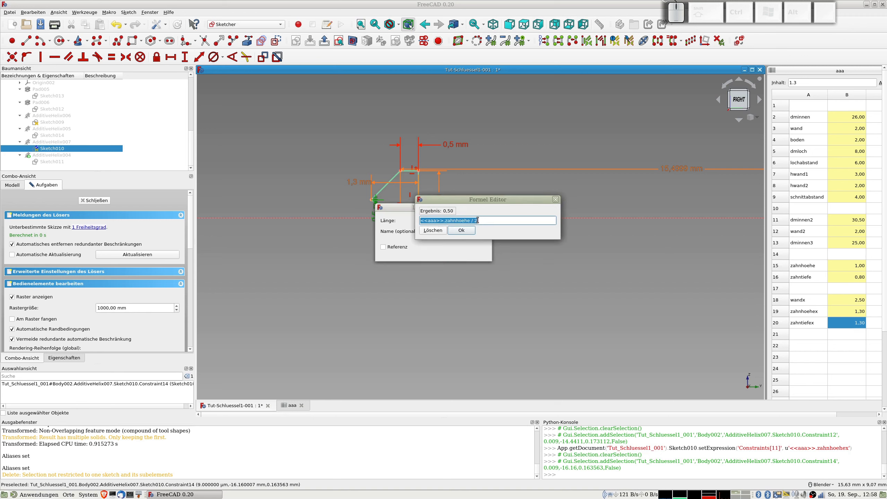
{"action": "left_click", "coordinate": [470, 220]}
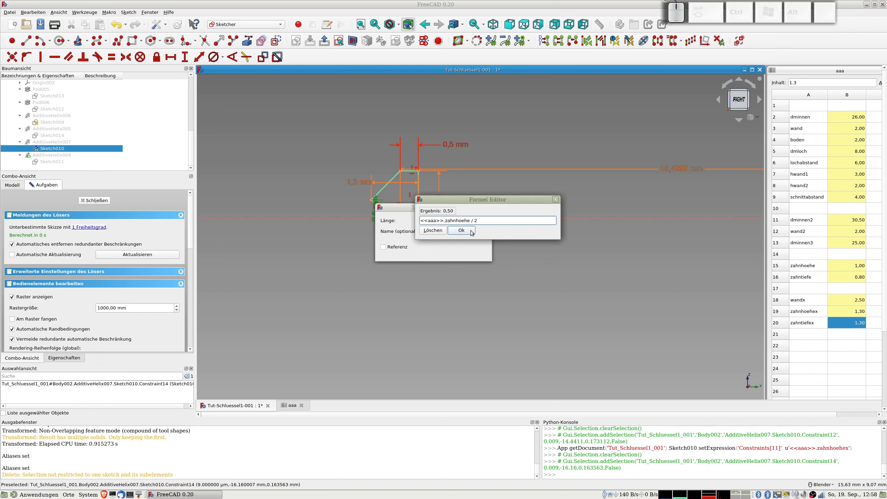
{"action": "key", "text": "Right"}
{"action": "type", "text": "x"}
{"action": "key", "text": "Return"}
{"action": "key", "text": "Return"}
{"action": "key", "text": "Tab"}
{"action": "key", "text": "Tab"}
{"action": "key", "text": "Tab"}
{"action": "key", "text": "Tab"}
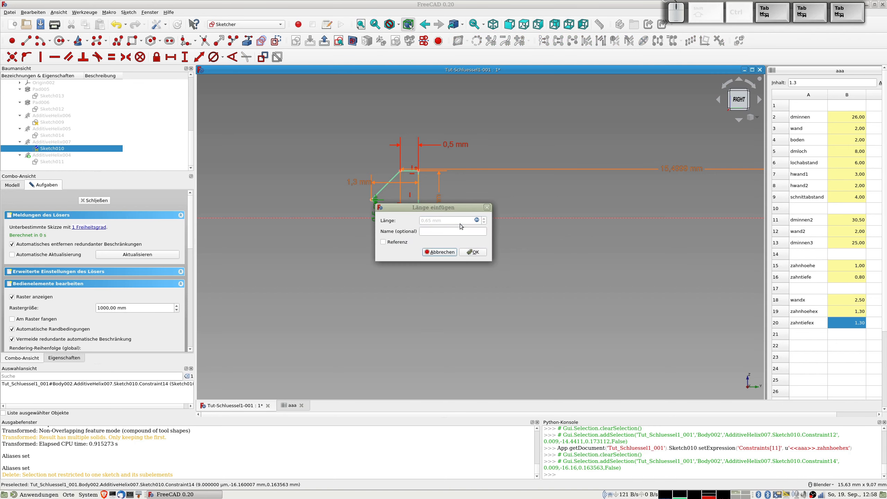
{"action": "key", "text": "Return"}
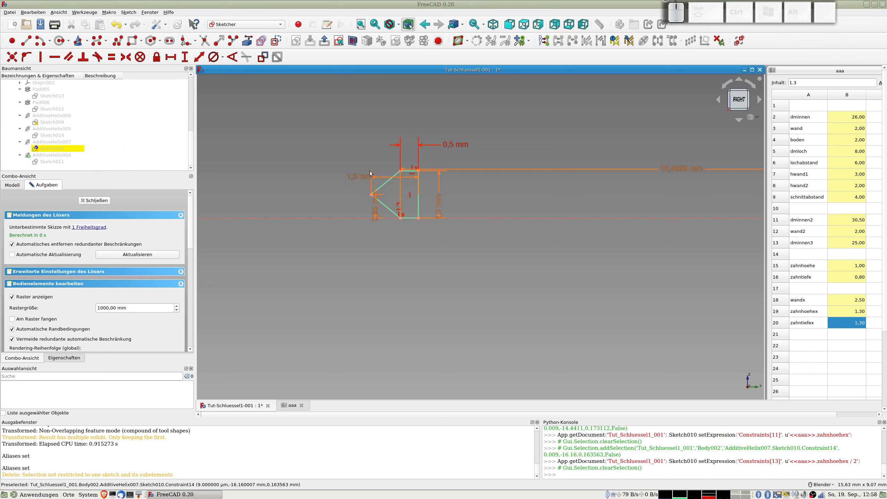
Step: Set the formula of the tooth profile's overall depth in Sketch010 to <<aaa>>.zahntiefex + 0.5 and close the sketch
{"action": "double_click", "coordinate": [354, 180]}
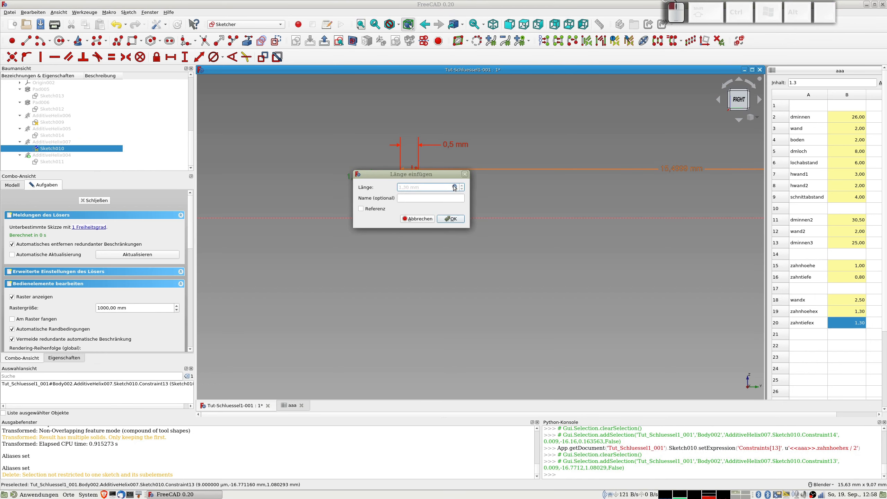
{"action": "left_click", "coordinate": [459, 187]}
{"action": "left_click", "coordinate": [442, 185]}
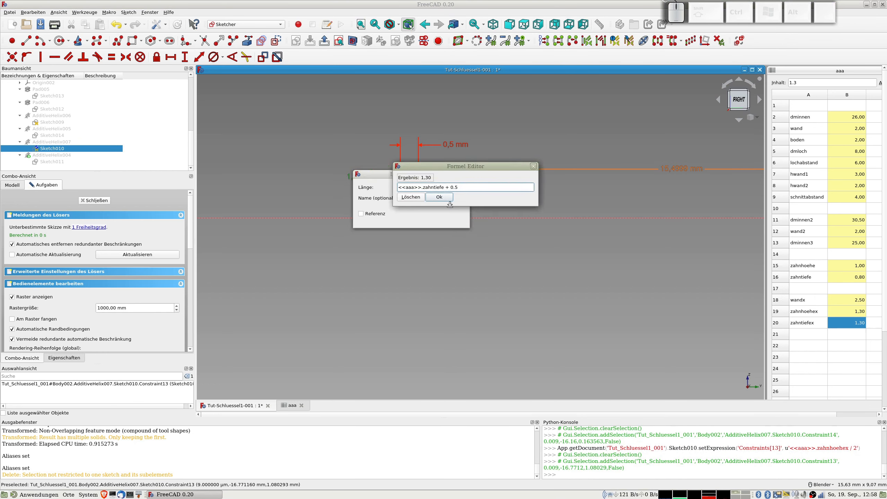
{"action": "type", "text": "x"}
{"action": "left_click", "coordinate": [438, 198]}
{"action": "key", "text": "Return"}
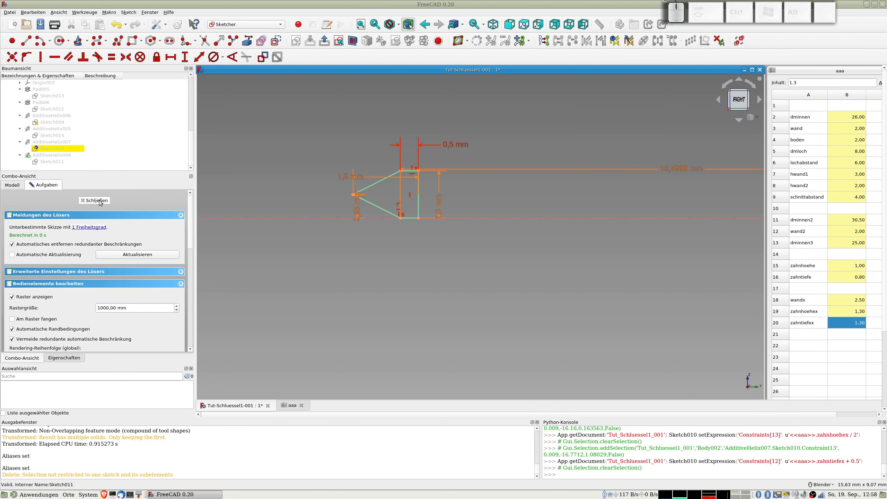
{"action": "key", "text": "Escape"}
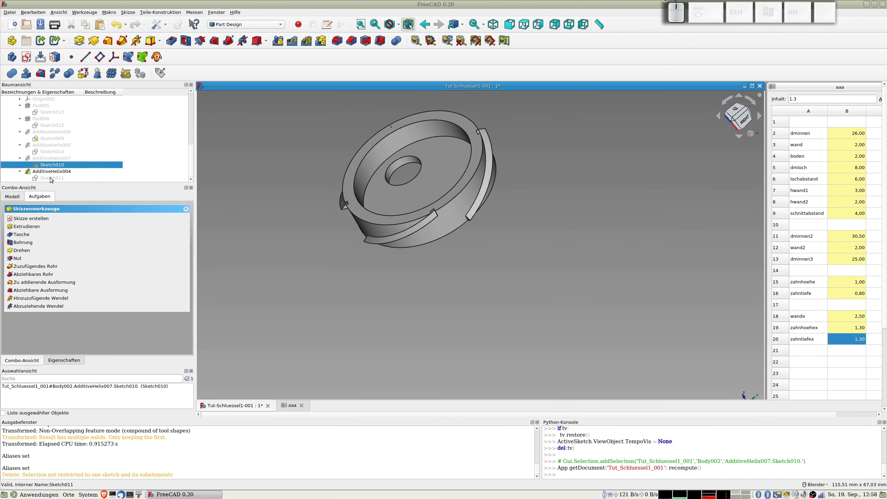
Step: Open Sketch011 and set the formula of the profile's horizontal distance from the vertical axis to <<aaa>>.dminnen / 2 + <<aaa>>.wandx
{"action": "double_click", "coordinate": [52, 178]}
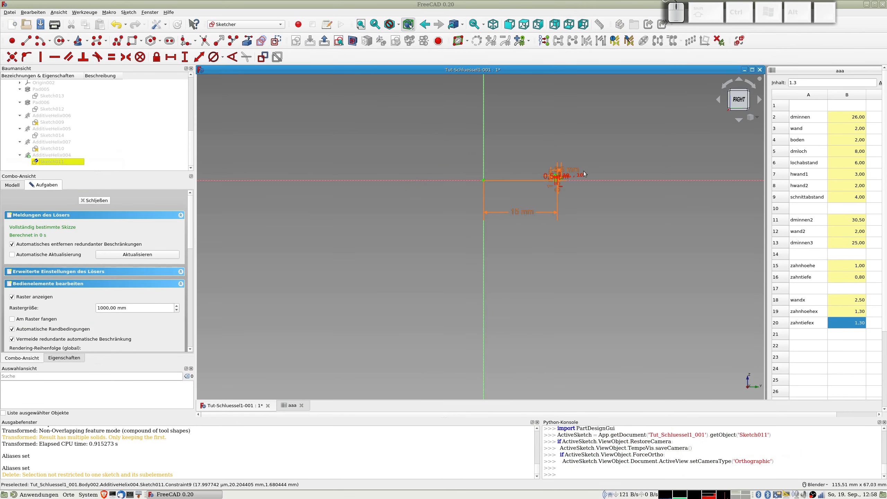
{"action": "double_click", "coordinate": [497, 235]}
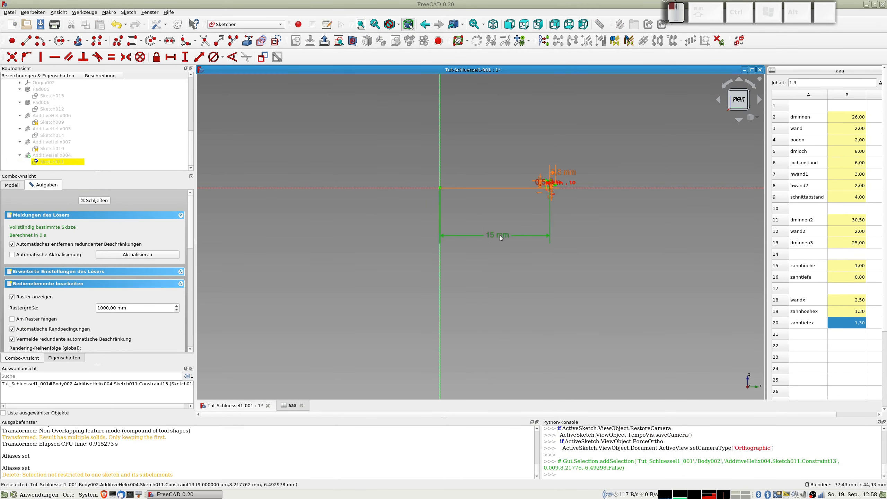
{"action": "left_click", "coordinate": [600, 243]}
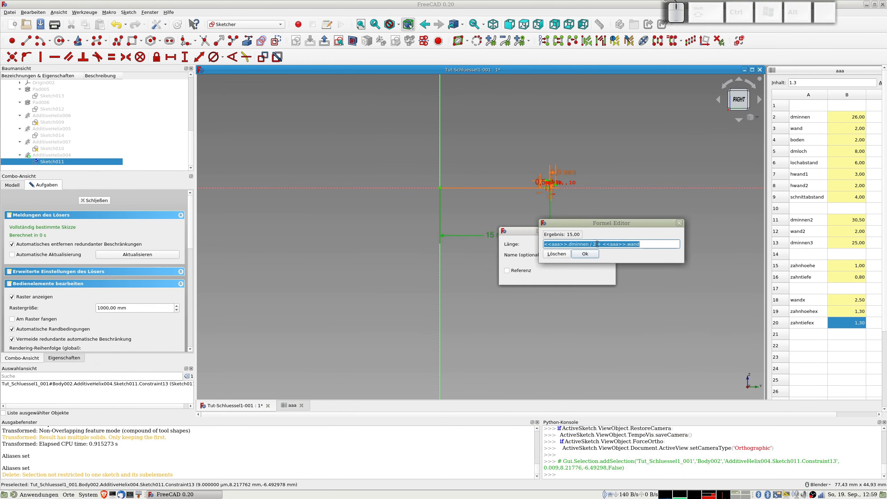
{"action": "left_click", "coordinate": [646, 246]}
{"action": "type", "text": "x"}
{"action": "key", "text": "Return"}
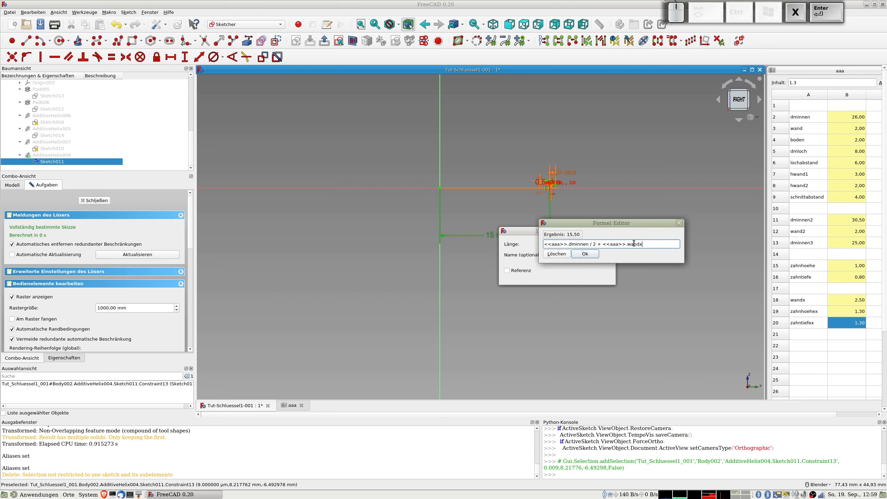
{"action": "left_click", "coordinate": [584, 254]}
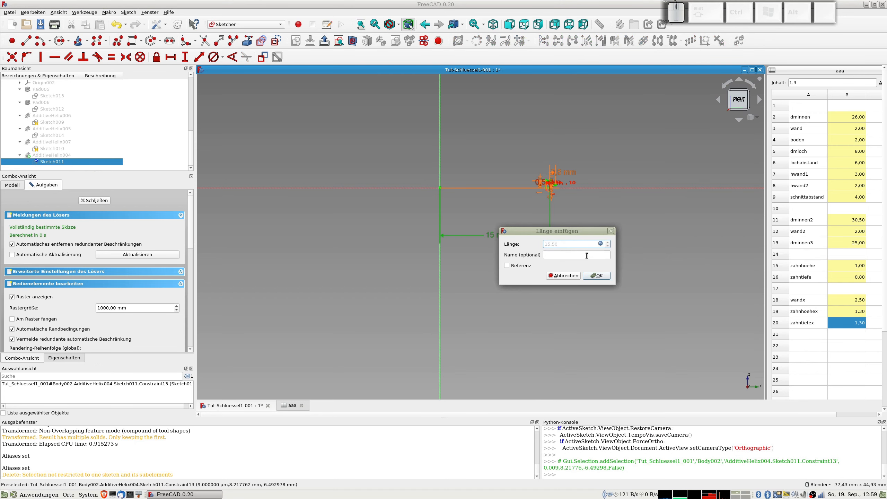
{"action": "left_click", "coordinate": [595, 276]}
Step: Set the formula of the tooth profile's overall height in Sketch011 to <<aaa>>.zahnhoehex
{"action": "scroll", "coordinate": [475, 224], "scroll_direction": "up", "scroll_amount": 5}
{"action": "scroll", "coordinate": [447, 252], "scroll_direction": "up", "scroll_amount": 2}
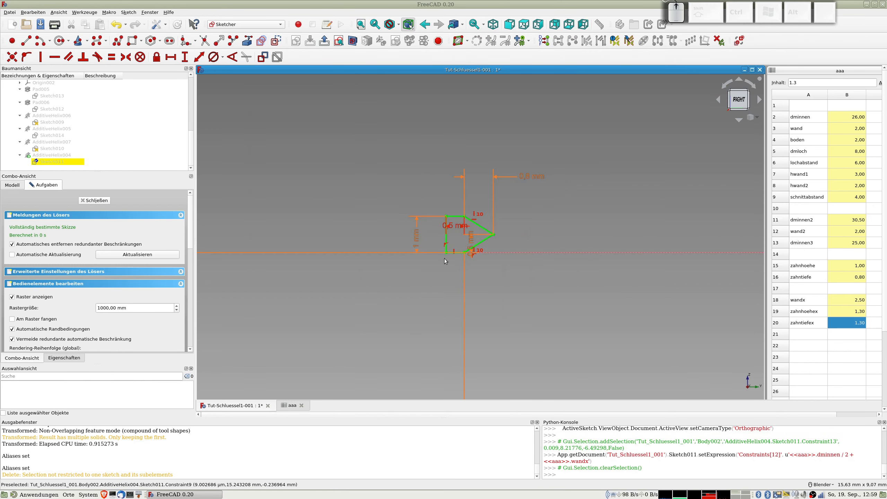
{"action": "double_click", "coordinate": [416, 244]}
{"action": "left_click", "coordinate": [514, 251]}
{"action": "type", "text": "<<aaa>>.zahnhoehex"}
{"action": "key", "text": "Return"}
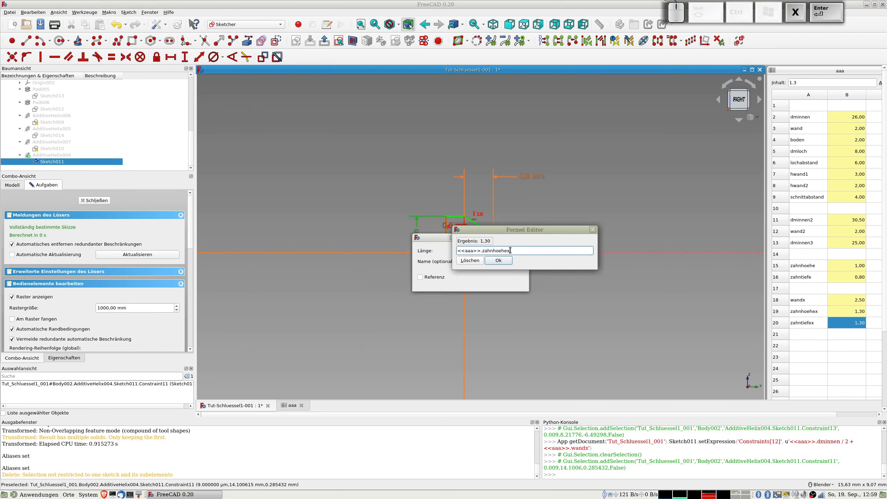
{"action": "left_click", "coordinate": [508, 259]}
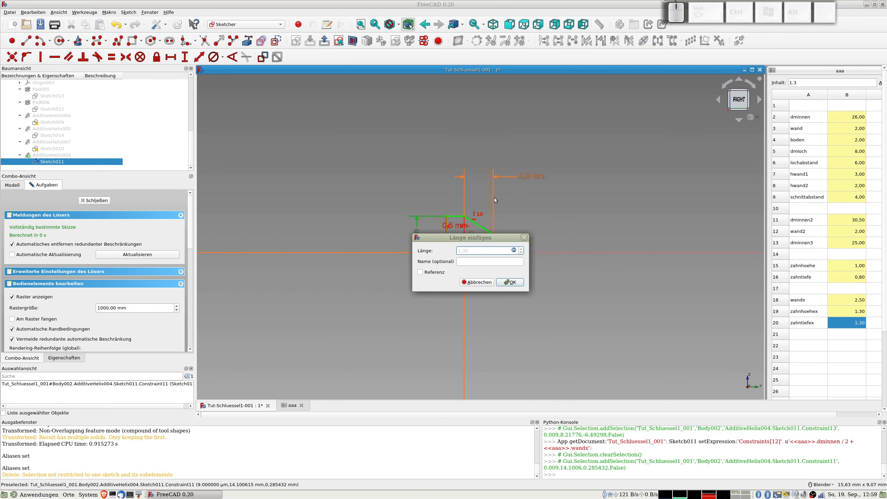
{"action": "left_click", "coordinate": [511, 283]}
Step: Set the formula of the tooth's horizontal depth in Sketch011 to <<aaa>>.zahntiefex
{"action": "double_click", "coordinate": [524, 176]}
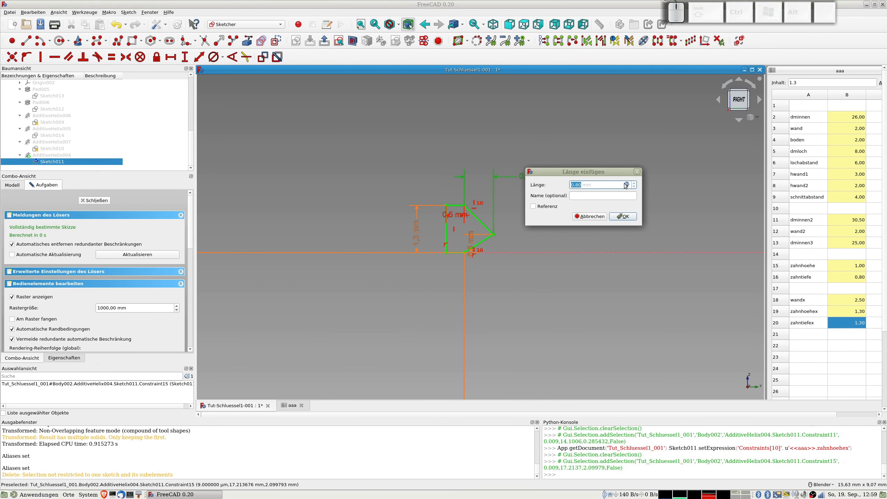
{"action": "left_click", "coordinate": [626, 184]}
{"action": "type", "text": "<<aaa>>.zahntiefex"}
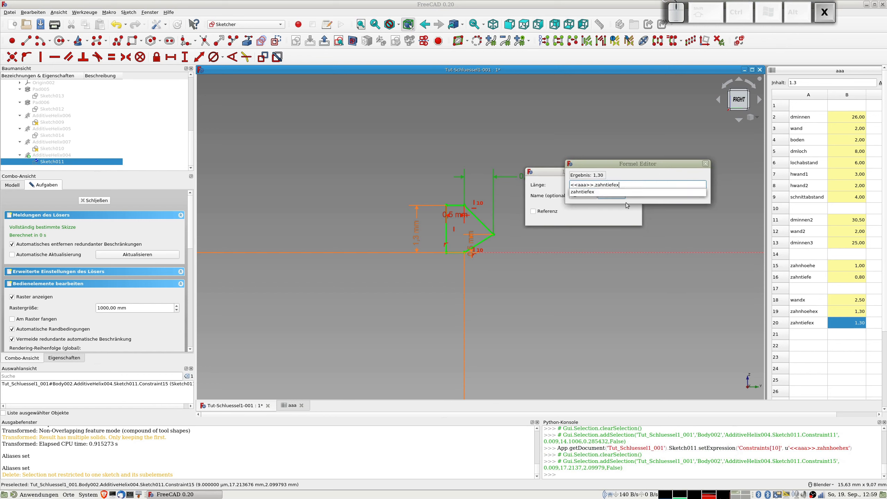
{"action": "key", "text": "Return"}
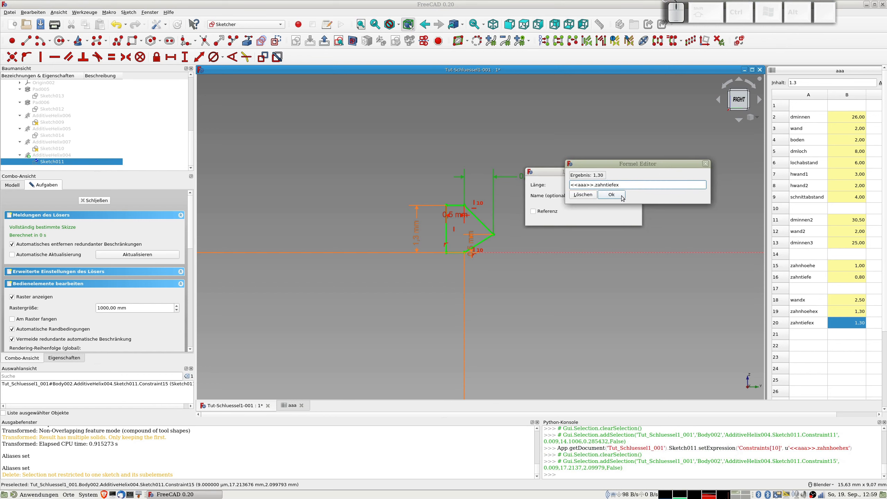
{"action": "left_click", "coordinate": [611, 194]}
{"action": "left_click", "coordinate": [630, 217]}
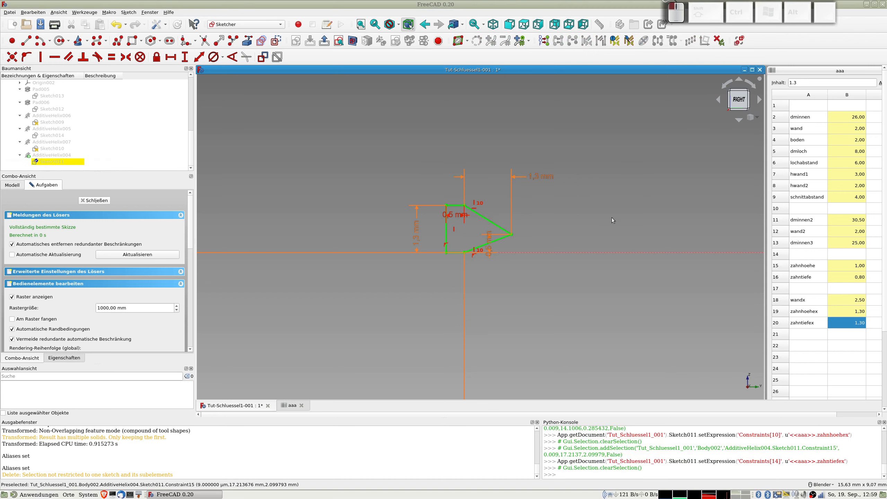
Step: Set the formula of the tooth tip's height in Sketch011 to <<aaa>>.zahnhoehex / 2 and close the sketch
{"action": "left_click", "coordinate": [488, 252]}
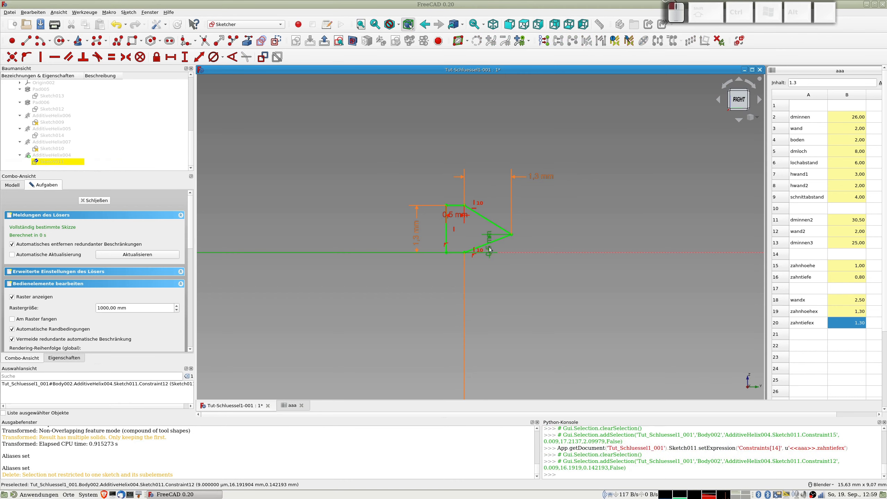
{"action": "left_click", "coordinate": [488, 251]}
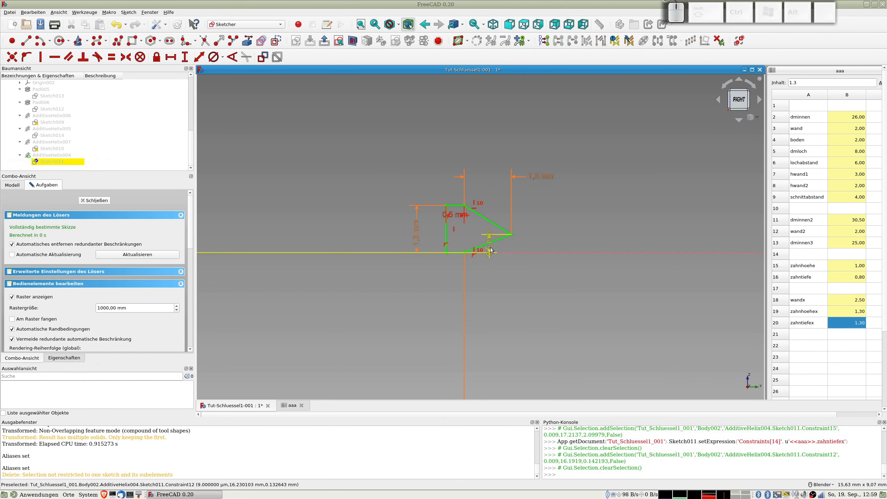
{"action": "left_click", "coordinate": [490, 250]}
{"action": "double_click", "coordinate": [490, 250]}
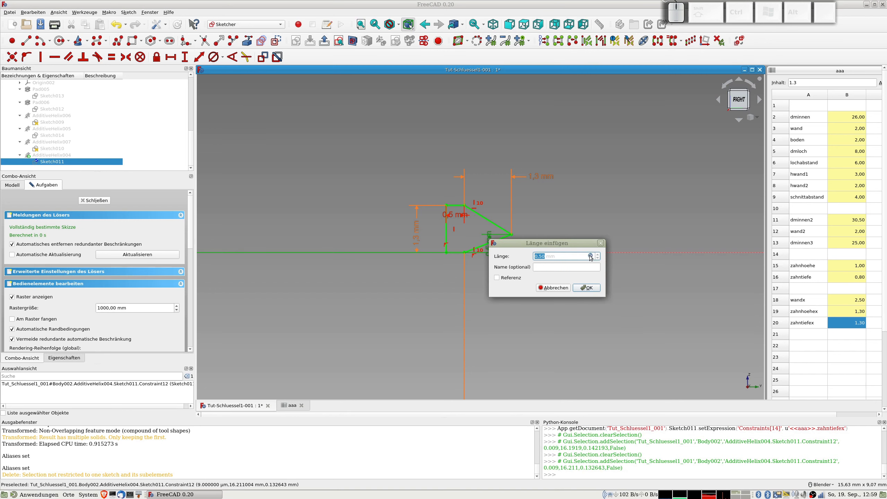
{"action": "left_click", "coordinate": [592, 256]}
{"action": "left_click", "coordinate": [582, 256]}
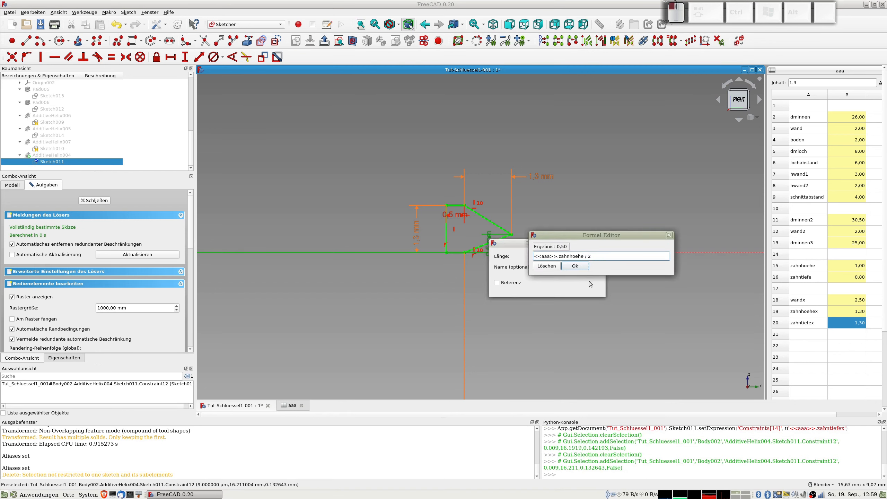
{"action": "type", "text": "x"}
{"action": "left_click", "coordinate": [578, 262]}
{"action": "left_click", "coordinate": [575, 267]}
{"action": "left_click", "coordinate": [590, 288]}
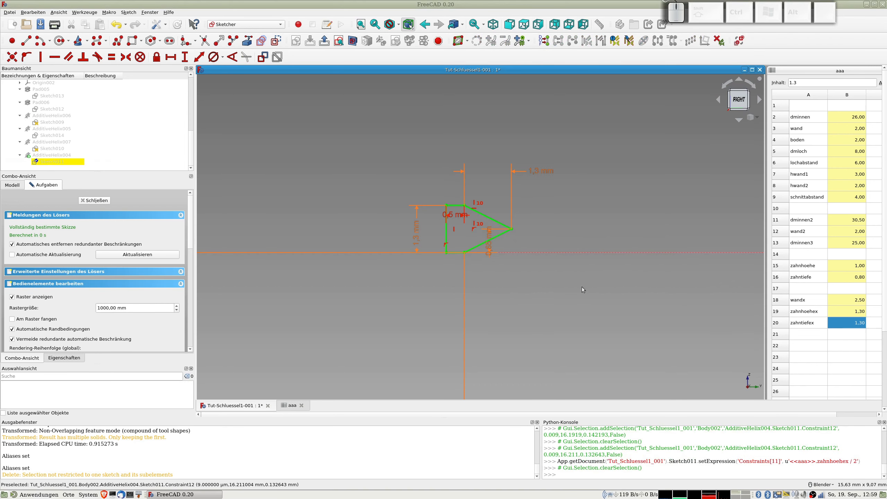
{"action": "left_click", "coordinate": [105, 201]}
Step: Set the height formula of AdditiveHelix006 to <<aaa>>.boden + <<aaa>>.hwand1 + <<aaa>>.hwand2 - <<aaa>>.zahnhoehex
{"action": "middle_click_drag", "start_coordinate": [463, 166], "coordinate": [446, 117]}
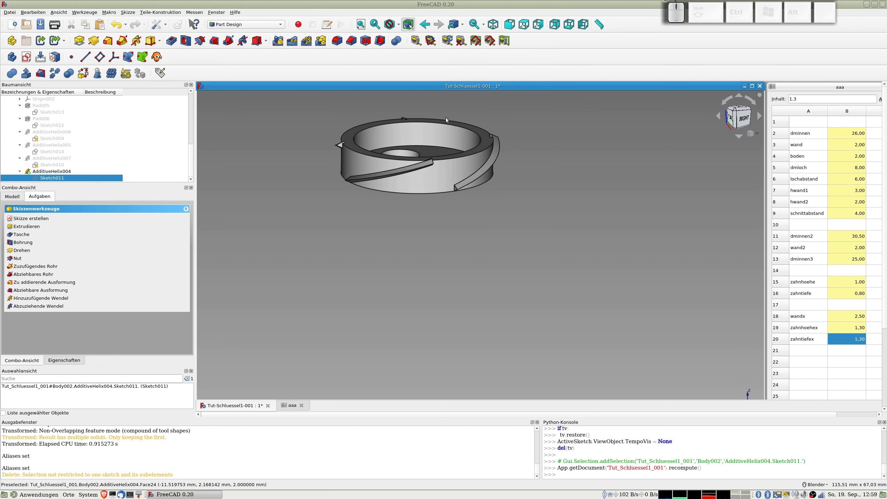
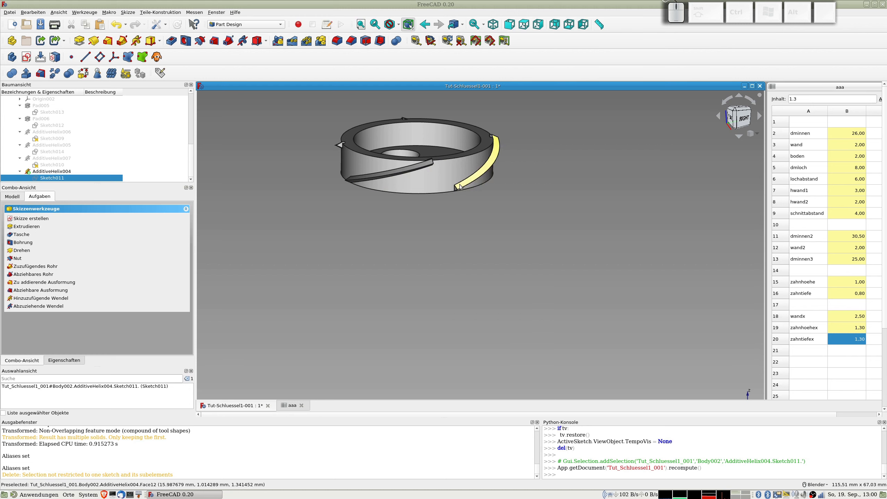
{"action": "left_click", "coordinate": [48, 132]}
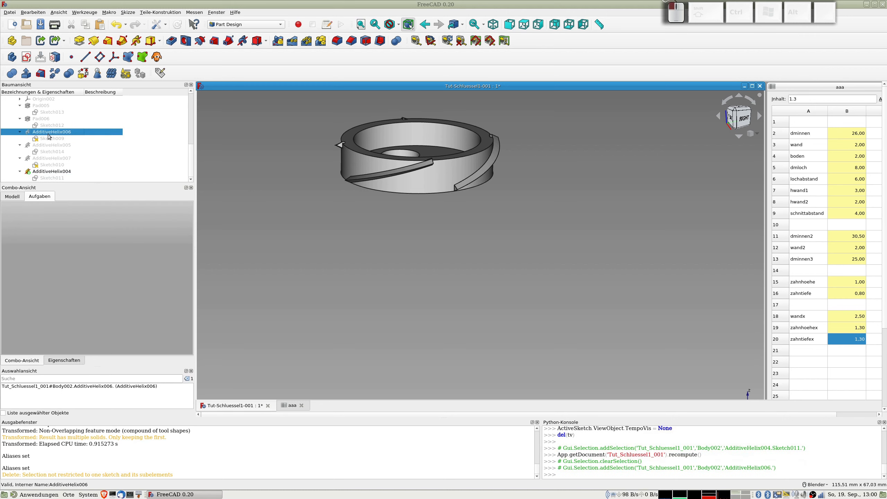
{"action": "double_click", "coordinate": [53, 134]}
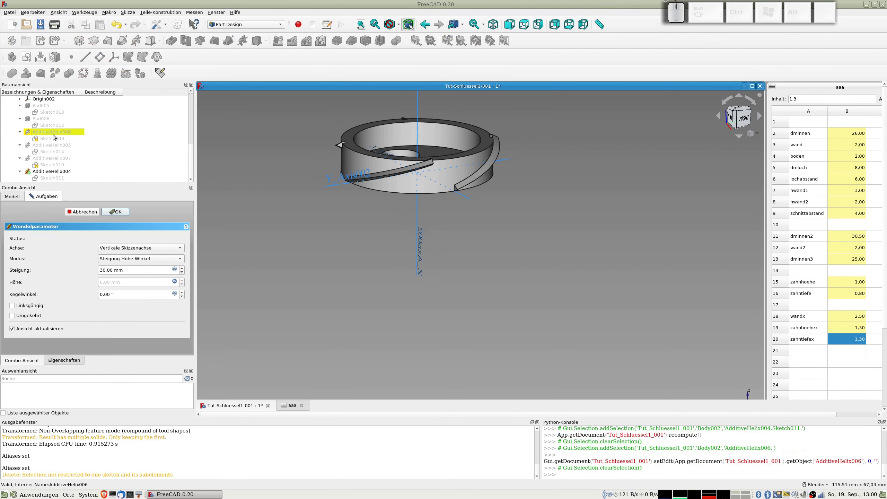
{"action": "left_click", "coordinate": [175, 282]}
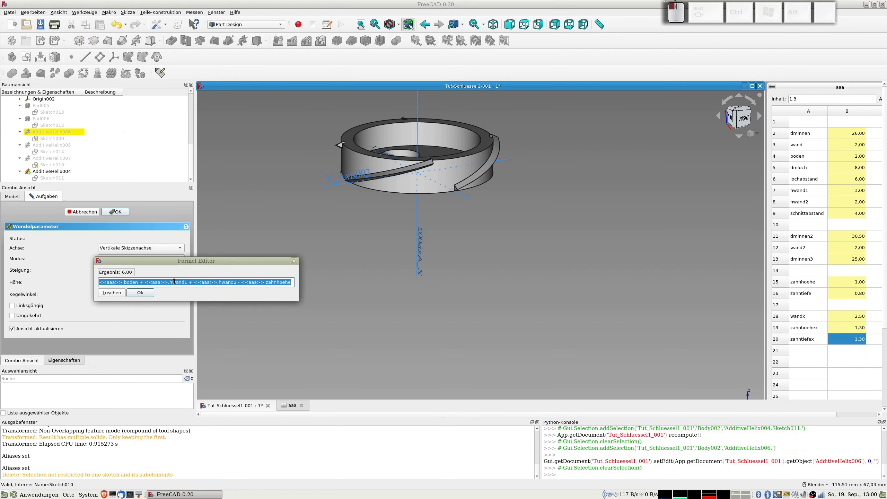
{"action": "left_click", "coordinate": [293, 281]}
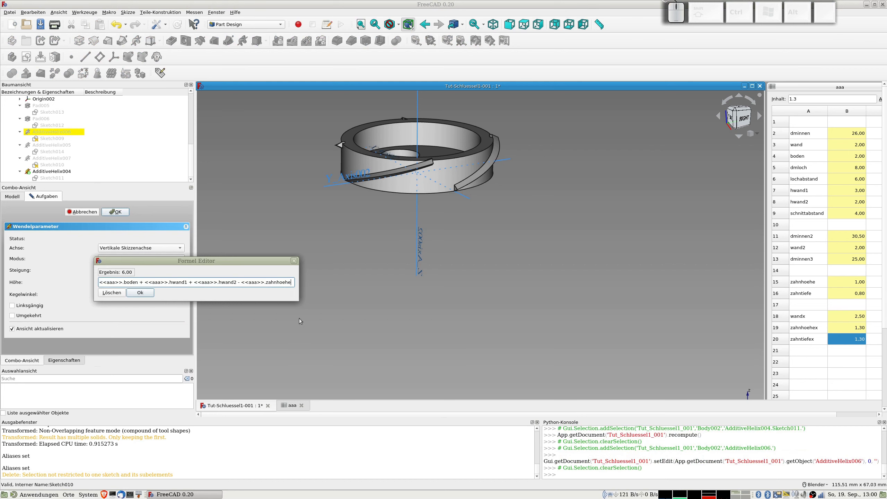
{"action": "type", "text": "x"}
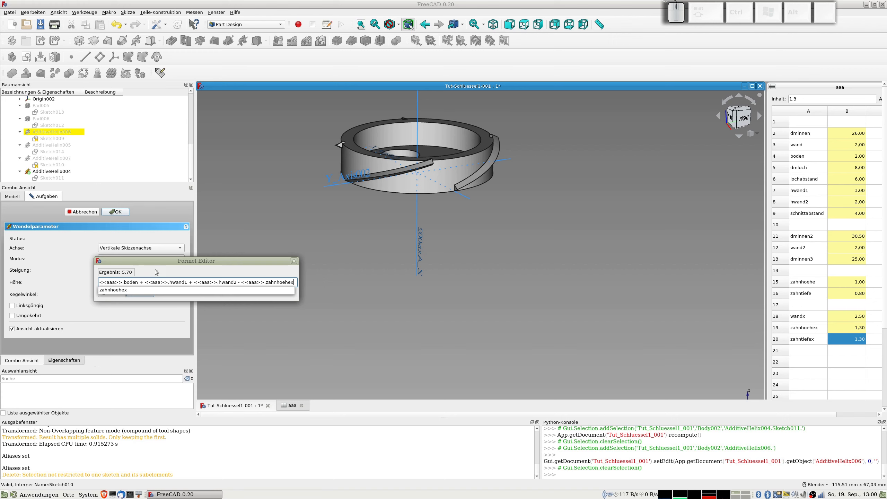
{"action": "key", "text": "Return"}
{"action": "left_click", "coordinate": [146, 296]}
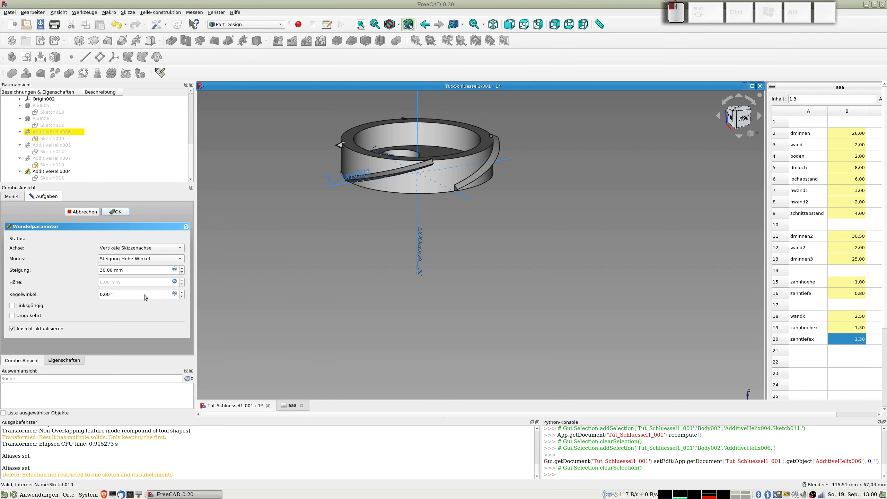
{"action": "left_click", "coordinate": [118, 214]}
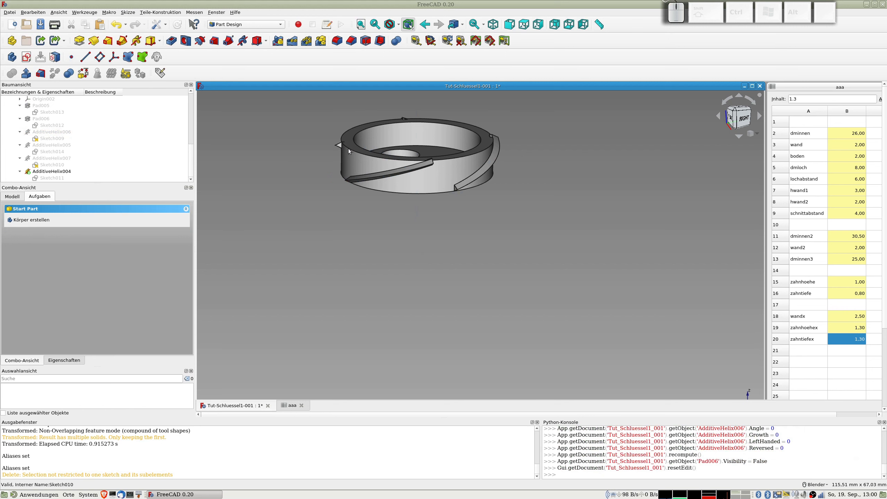
Step: Set the height formula of AdditiveHelix005 to <<aaa>>.boden + <<aaa>>.hwand1 + <<aaa>>.hwand2 - <<aaa>>.zahnhoehex
{"action": "double_click", "coordinate": [51, 145]}
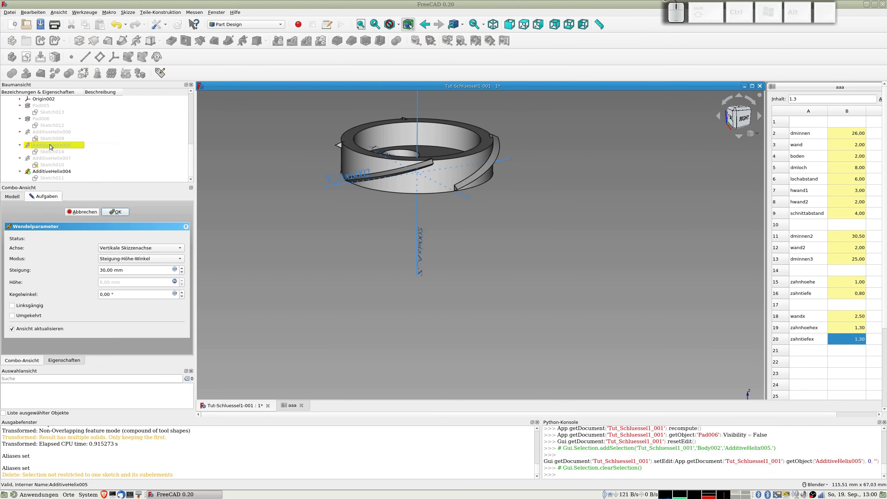
{"action": "left_click", "coordinate": [175, 282]}
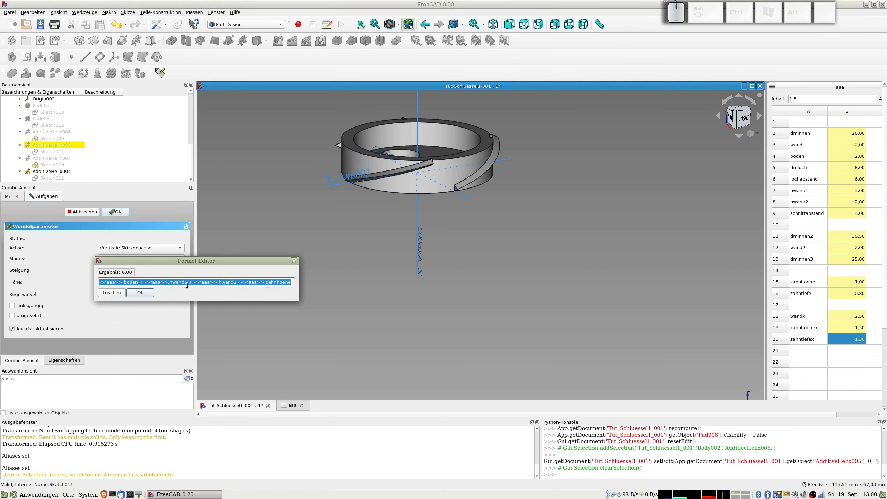
{"action": "left_click", "coordinate": [291, 281]}
{"action": "type", "text": "x"}
{"action": "key", "text": "Return"}
{"action": "left_click", "coordinate": [142, 293]}
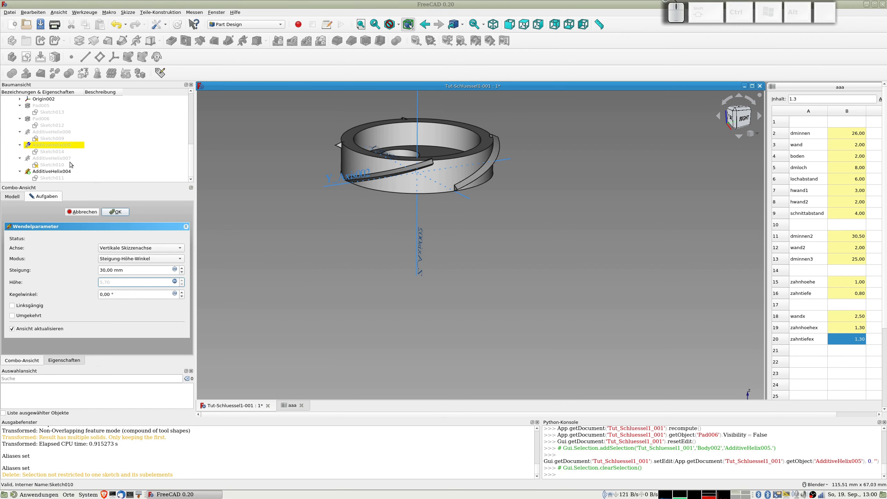
{"action": "left_click", "coordinate": [117, 211]}
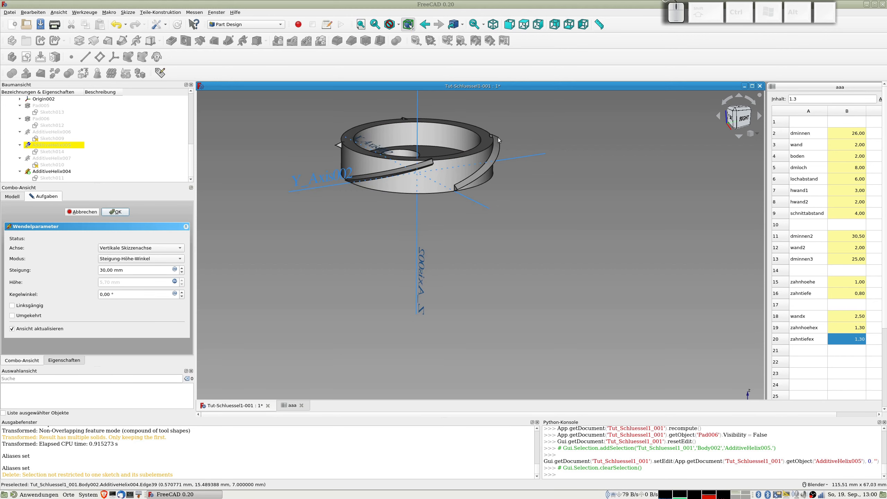
{"action": "middle_click_drag", "start_coordinate": [490, 157], "coordinate": [477, 137]}
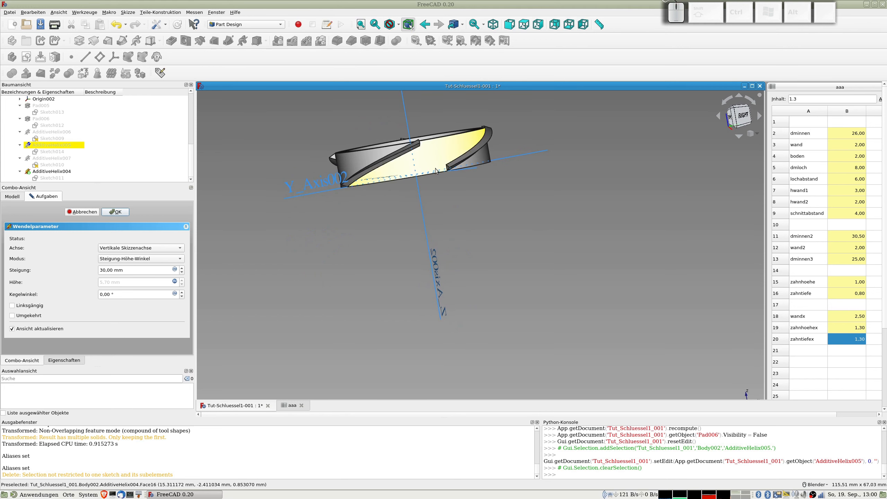
{"action": "key", "text": "1"}
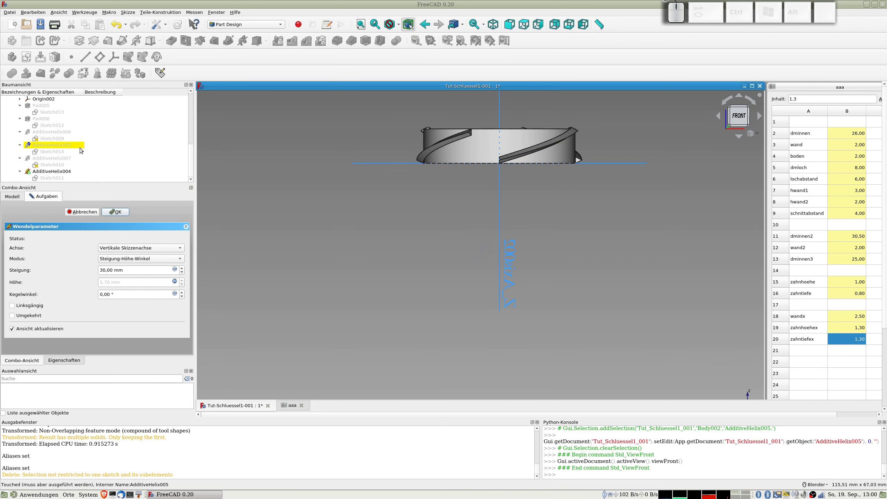
{"action": "left_click", "coordinate": [116, 212]}
Step: Set the height formula of AdditiveHelix007 to <<aaa>>.boden + <<aaa>>.hwand1 + <<aaa>>.hwand2 - <<aaa>>.zahnhoehex
{"action": "middle_click_drag", "start_coordinate": [572, 136], "coordinate": [489, 223]}
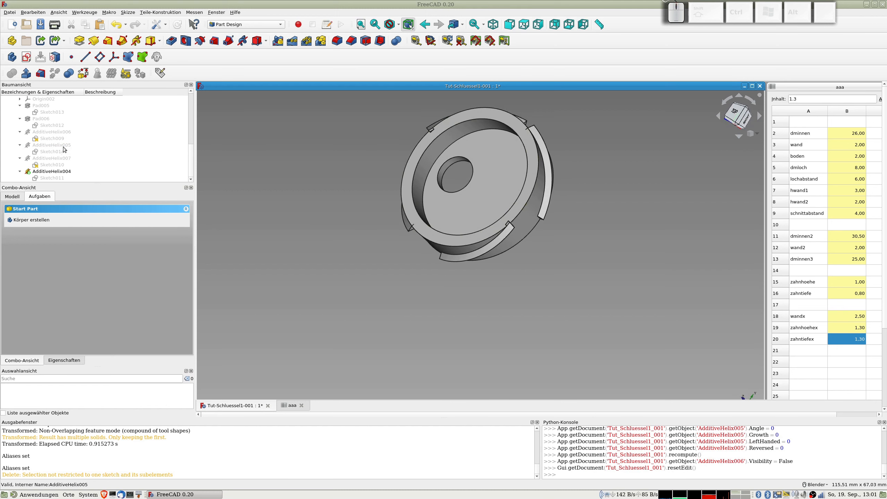
{"action": "double_click", "coordinate": [50, 158]}
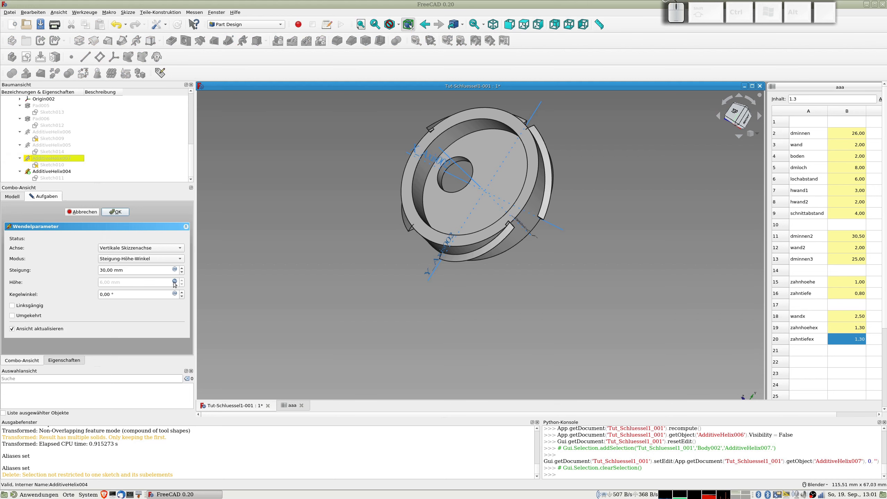
{"action": "left_click", "coordinate": [174, 281]}
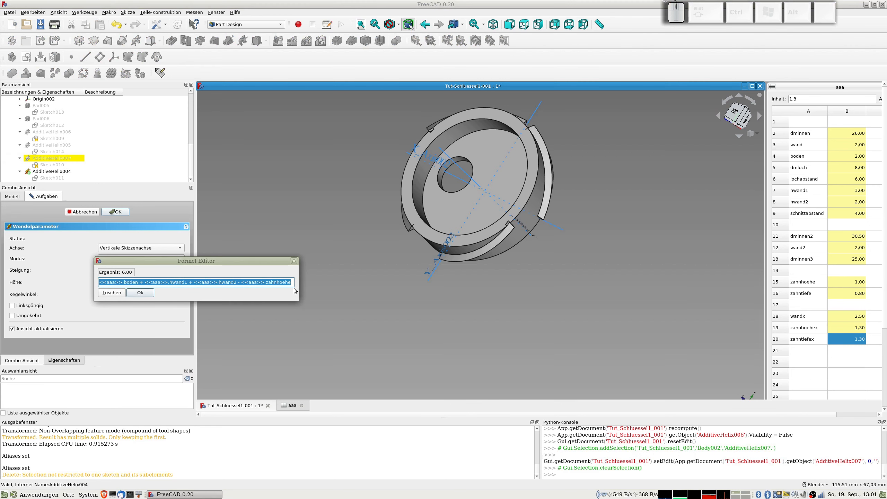
{"action": "left_click", "coordinate": [291, 283]}
{"action": "type", "text": "x"}
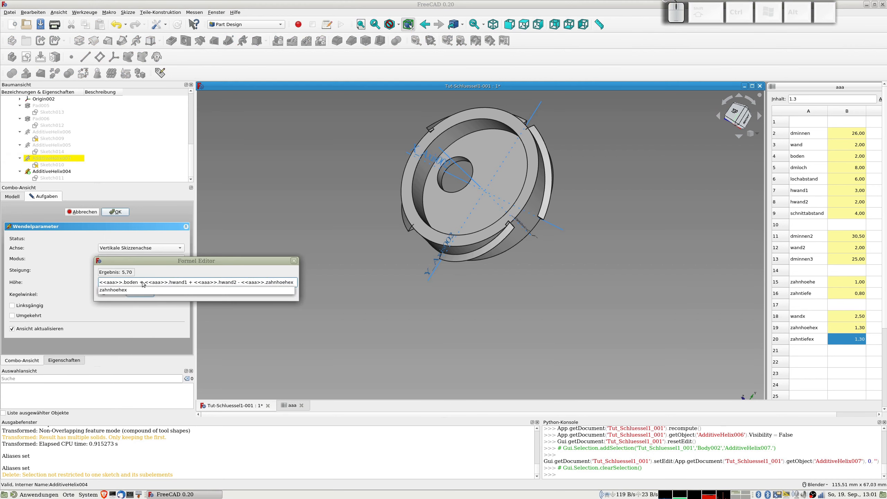
{"action": "key", "text": "Return"}
{"action": "left_click", "coordinate": [148, 293]}
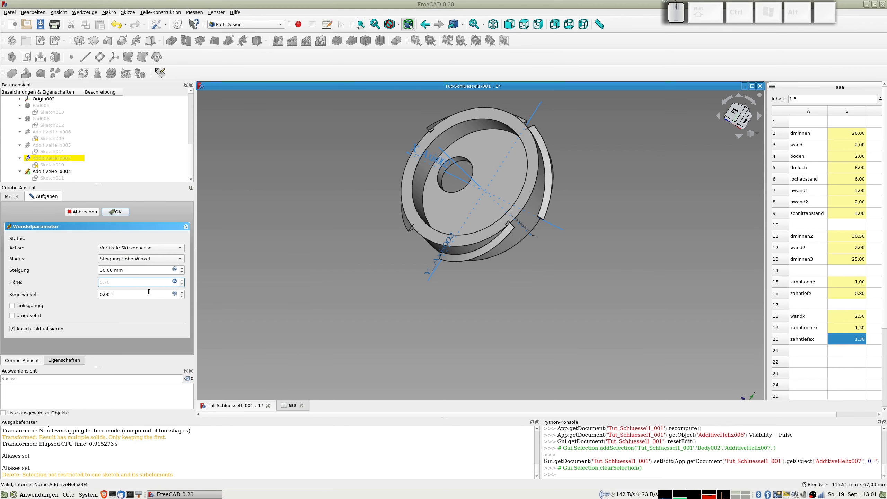
{"action": "left_click", "coordinate": [116, 214]}
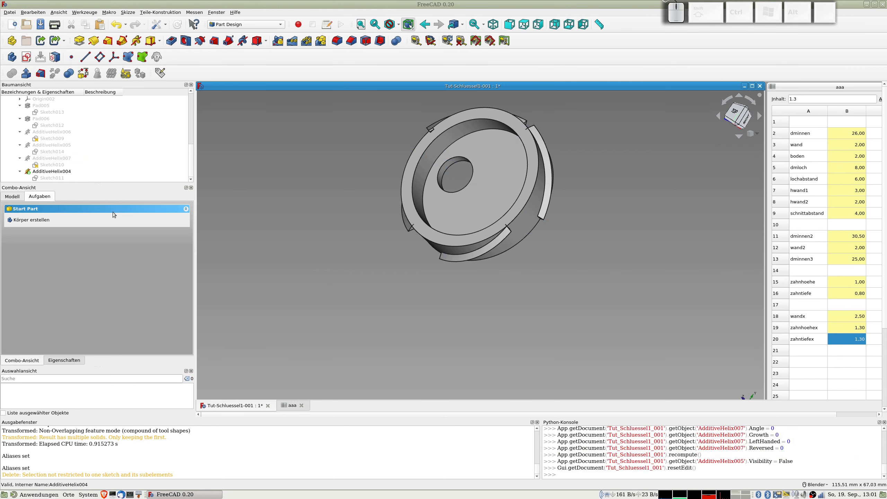
Step: Set the height formula of AdditiveHelix004 to <<aaa>>.boden + <<aaa>>.hwand1 + <<aaa>>.hwand2 - <<aaa>>.zahnhoehex
{"action": "double_click", "coordinate": [49, 172]}
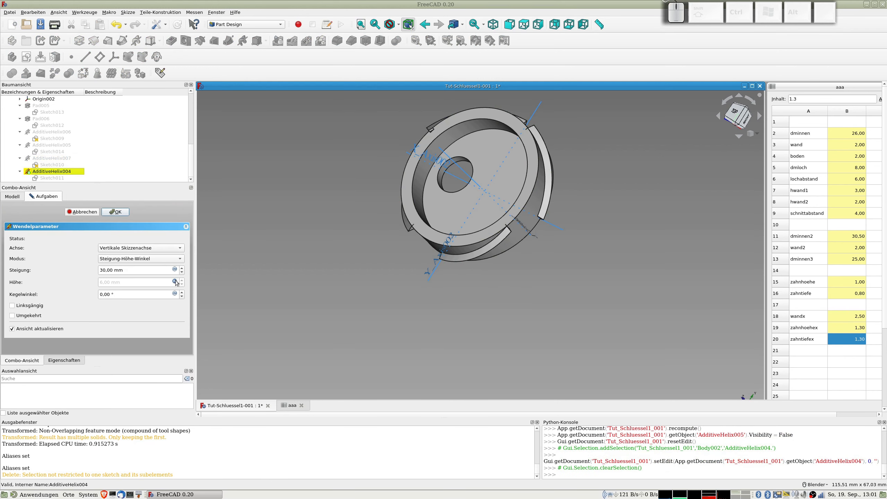
{"action": "left_click", "coordinate": [175, 282]}
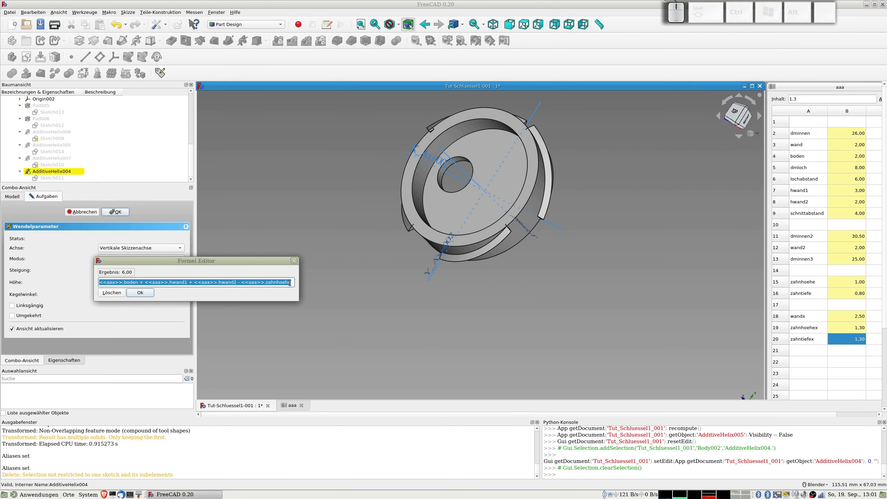
{"action": "left_click", "coordinate": [290, 282]}
{"action": "type", "text": "x"}
{"action": "key", "text": "Return"}
{"action": "left_click", "coordinate": [140, 293]}
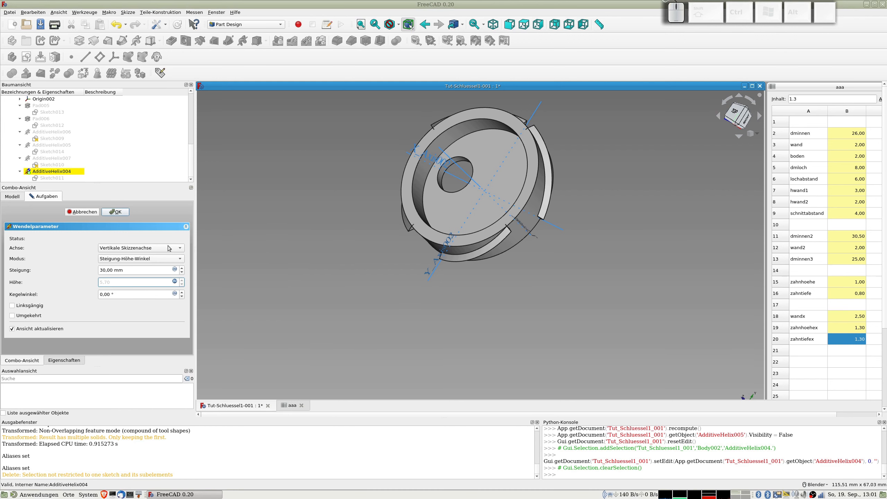
{"action": "left_click", "coordinate": [112, 212]}
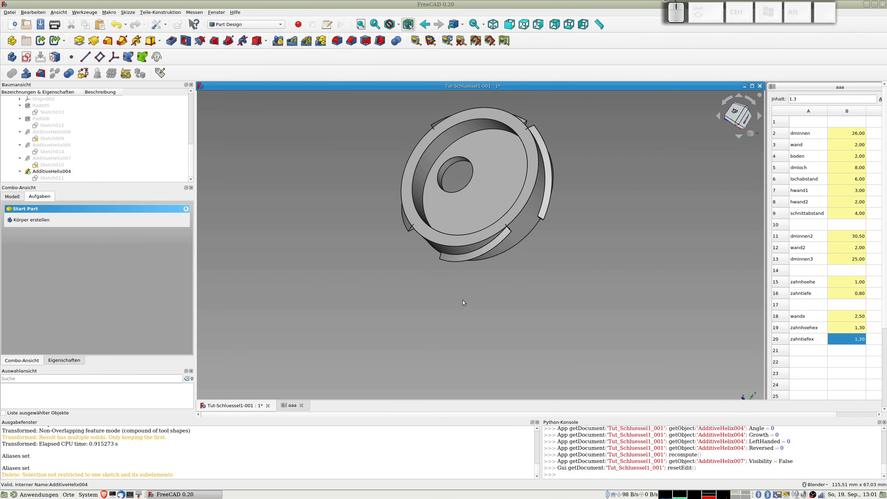
Step: Show the Teil2 body together with the Schnittobjekt body and inspect how they overlap from below
{"action": "middle_click_drag", "start_coordinate": [473, 293], "coordinate": [406, 226]}
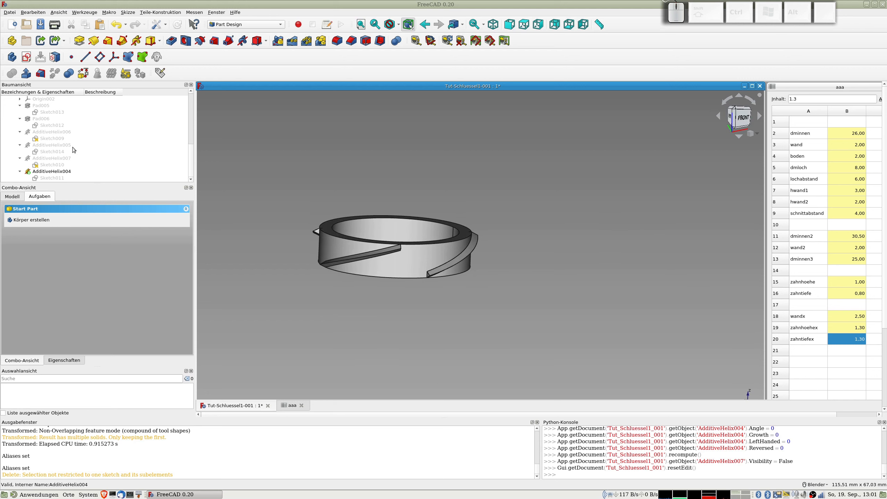
{"action": "scroll", "coordinate": [54, 136], "scroll_direction": "up", "scroll_amount": 4}
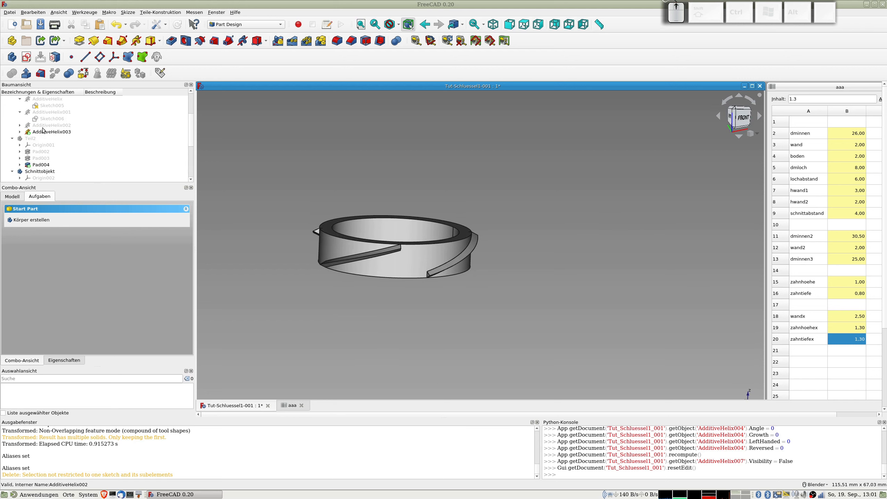
{"action": "left_click", "coordinate": [31, 139]}
{"action": "key", "text": "space"}
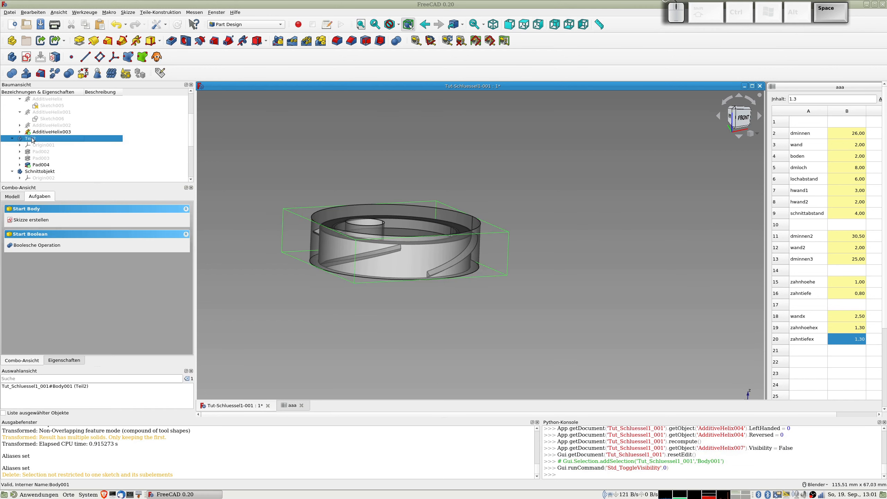
{"action": "mouse_move", "coordinate": [374, 223]}
{"action": "middle_mouse_down"}
{"action": "mouse_move", "coordinate": [387, 231]}
{"action": "mouse_move", "coordinate": [383, 207]}
{"action": "mouse_move", "coordinate": [372, 213]}
{"action": "middle_mouse_up"}
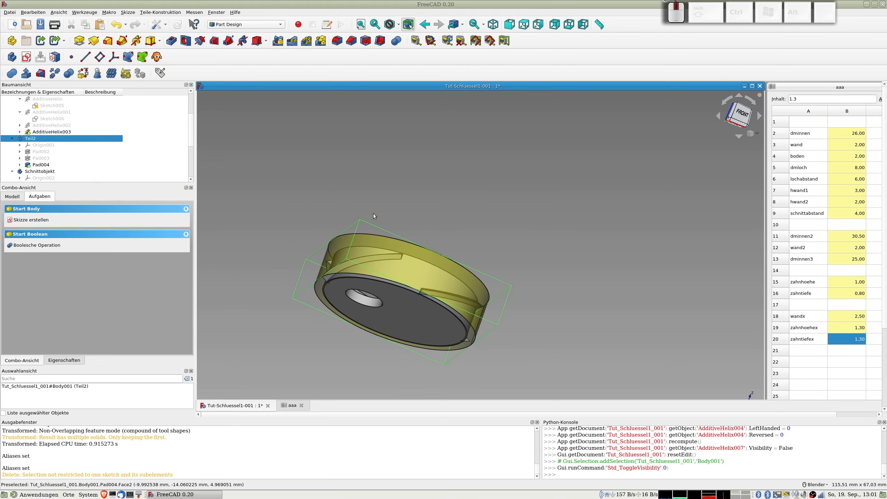
Step: Save the document under the new file name Tut-Schluessel1-002.FCStd
{"action": "left_click", "coordinate": [9, 12]}
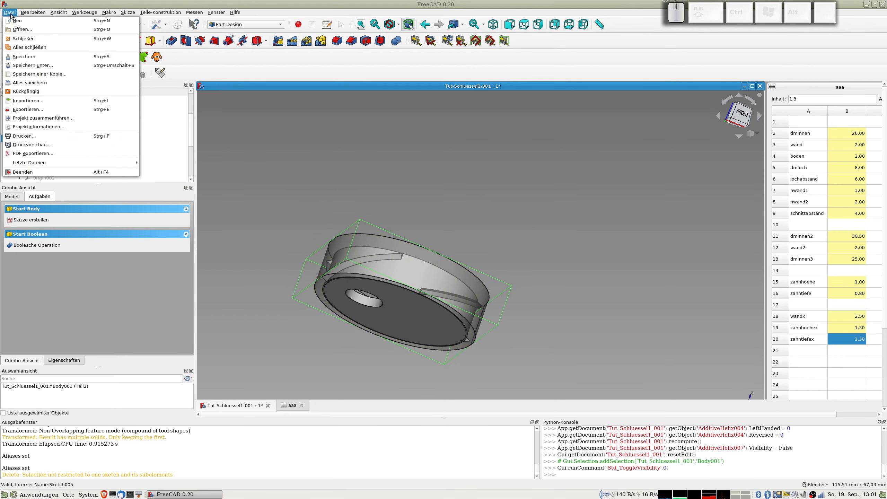
{"action": "left_click", "coordinate": [33, 65]}
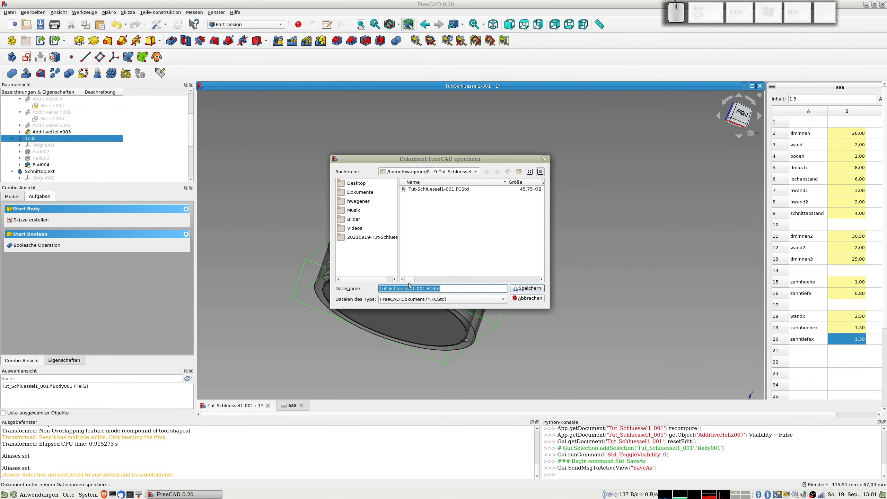
{"action": "left_click", "coordinate": [422, 289]}
{"action": "type", "text": "2"}
{"action": "key", "text": "Delete"}
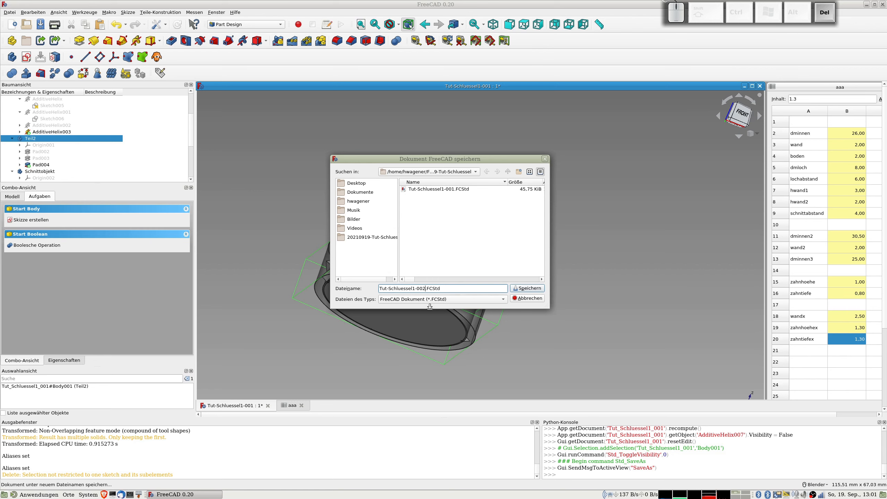
{"action": "key", "text": "Return"}
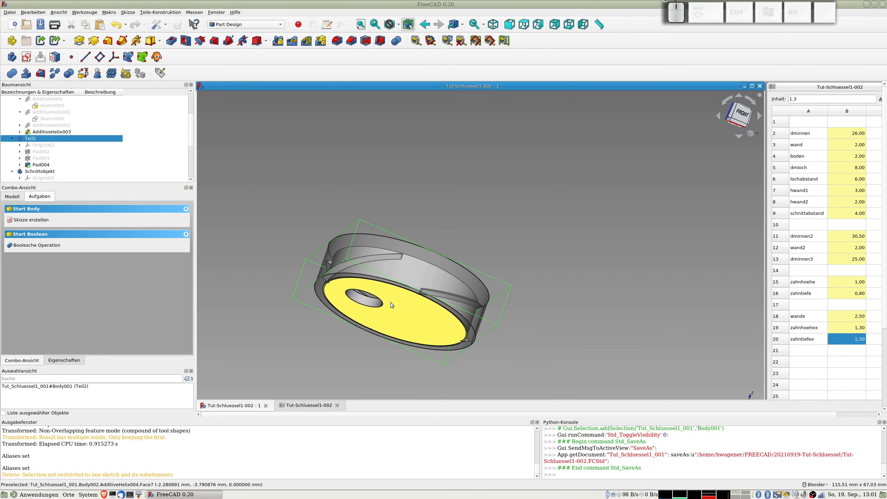
Step: Make Teil2 the active body and clear the selection
{"action": "left_click", "coordinate": [38, 139]}
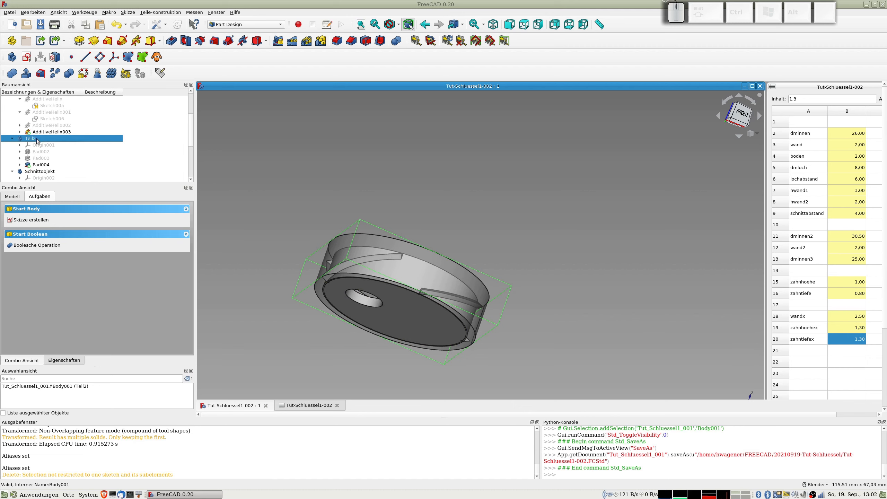
{"action": "double_click", "coordinate": [38, 141]}
{"action": "scroll", "coordinate": [43, 118], "scroll_direction": "up", "scroll_amount": 1}
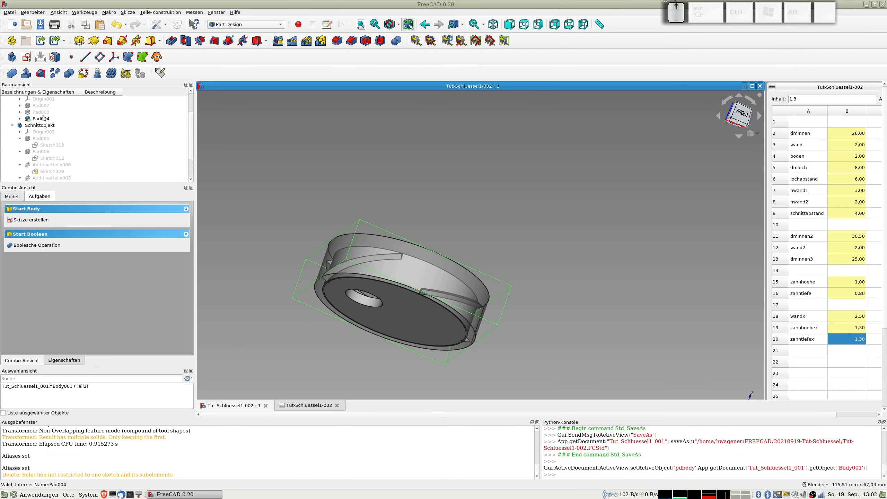
{"action": "scroll", "coordinate": [44, 118], "scroll_direction": "up", "scroll_amount": 1}
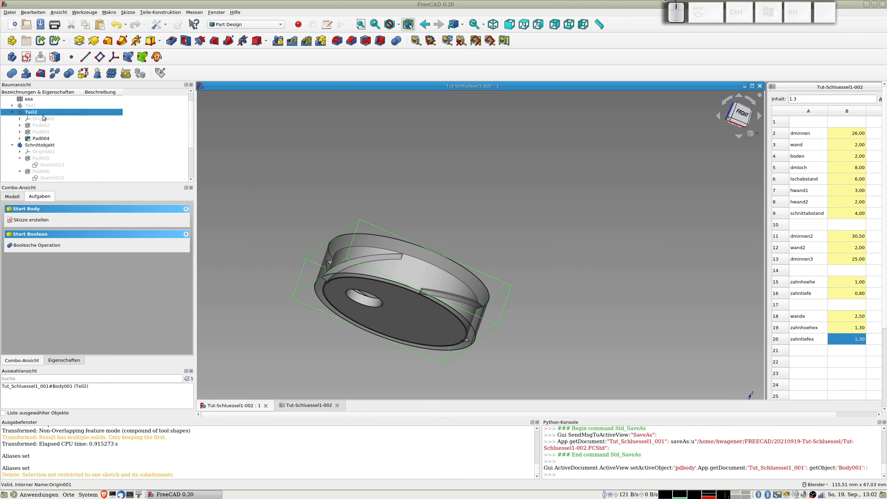
{"action": "left_click", "coordinate": [239, 120]}
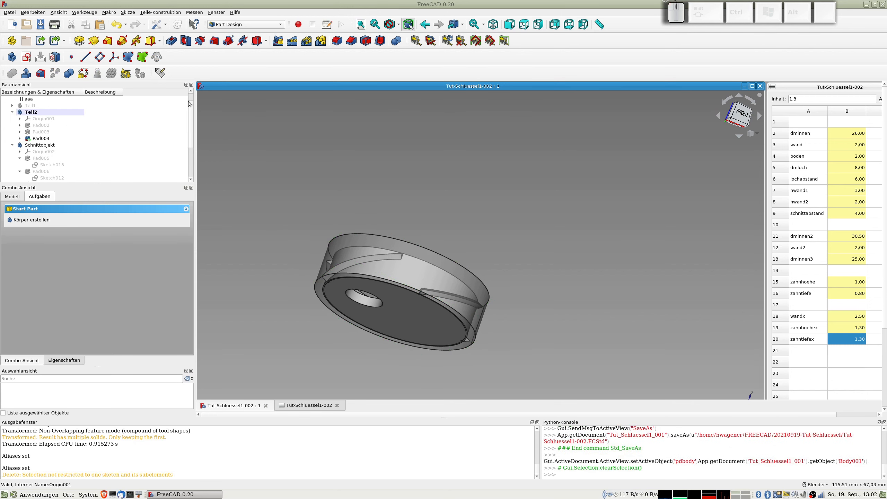
Step: Subtract the Schnittobjekt body from Teil2 with a Boolean operation of type Differenz
{"action": "left_click", "coordinate": [397, 41]}
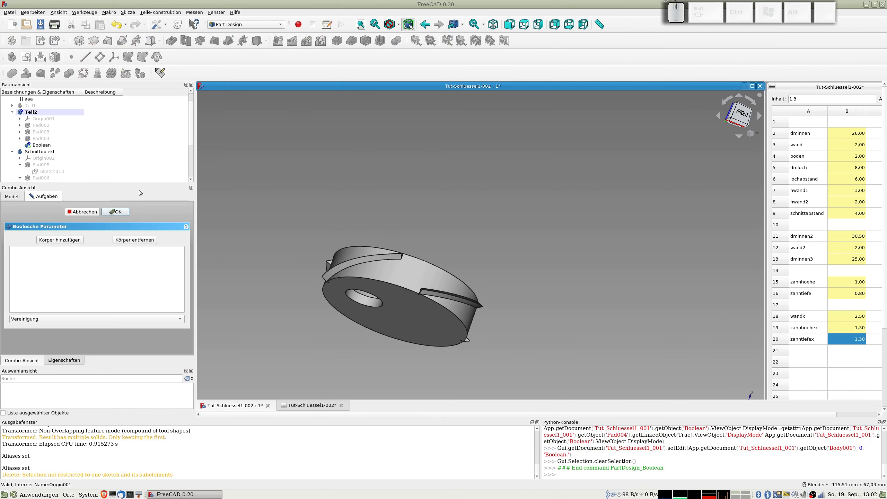
{"action": "left_click", "coordinate": [50, 319]}
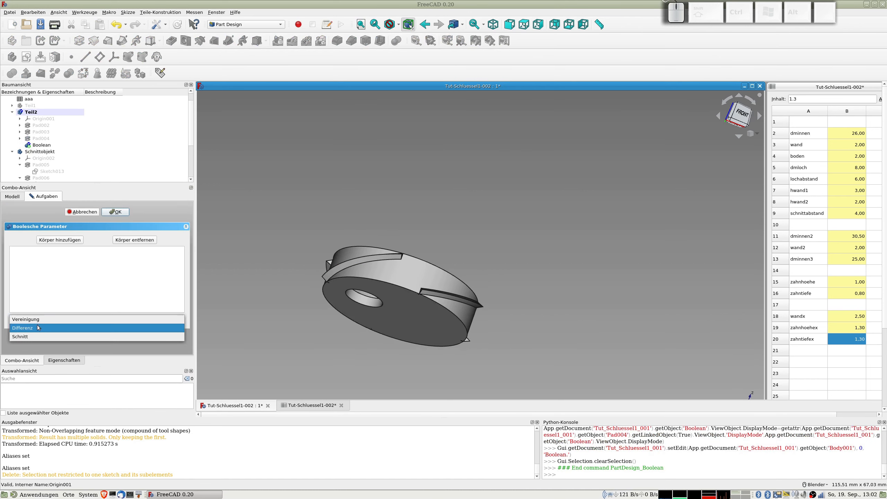
{"action": "left_click", "coordinate": [37, 325]}
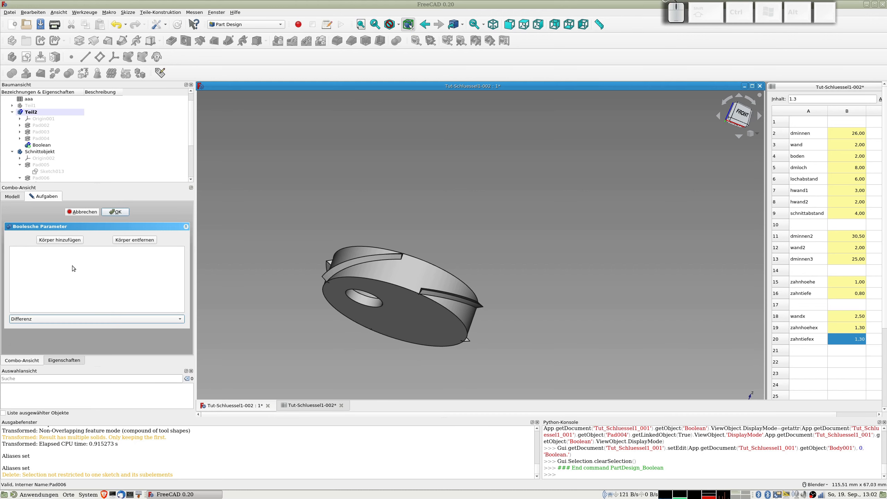
{"action": "left_click", "coordinate": [68, 241]}
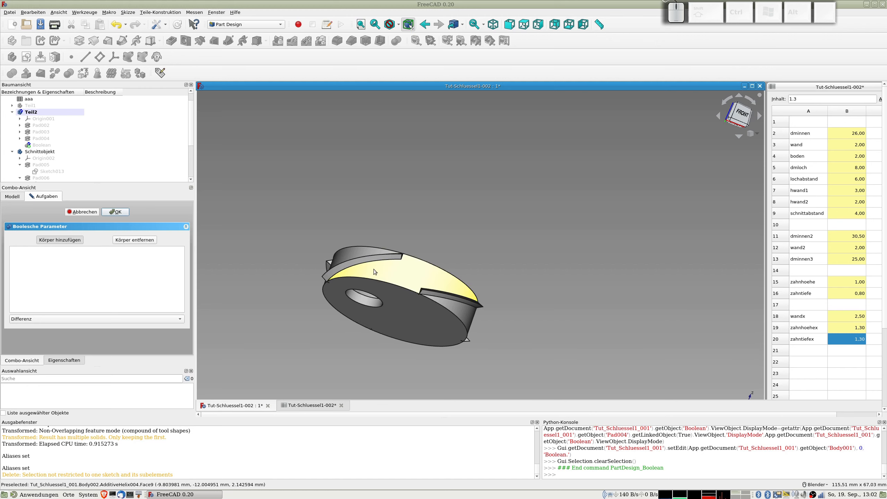
{"action": "left_click", "coordinate": [40, 152]}
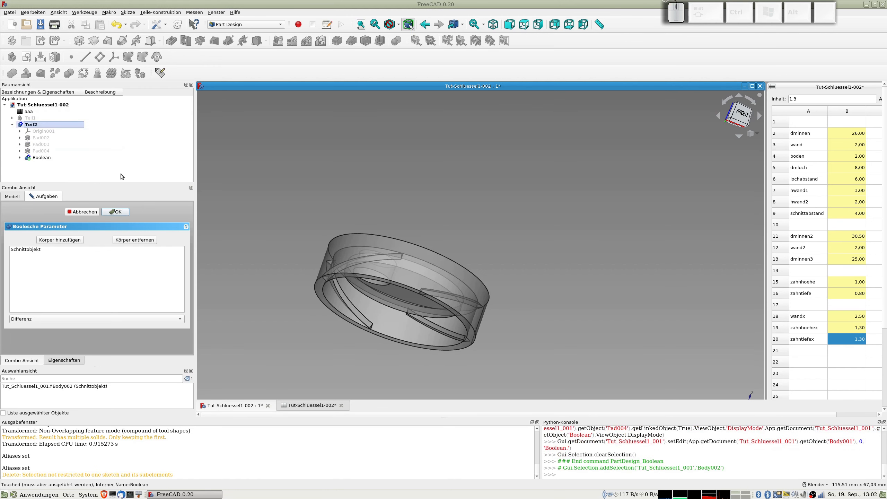
{"action": "left_click", "coordinate": [116, 212]}
Step: Set the Teil2 body's transparency to 0 and close its display properties
{"action": "middle_click_drag", "start_coordinate": [304, 217], "coordinate": [327, 190]}
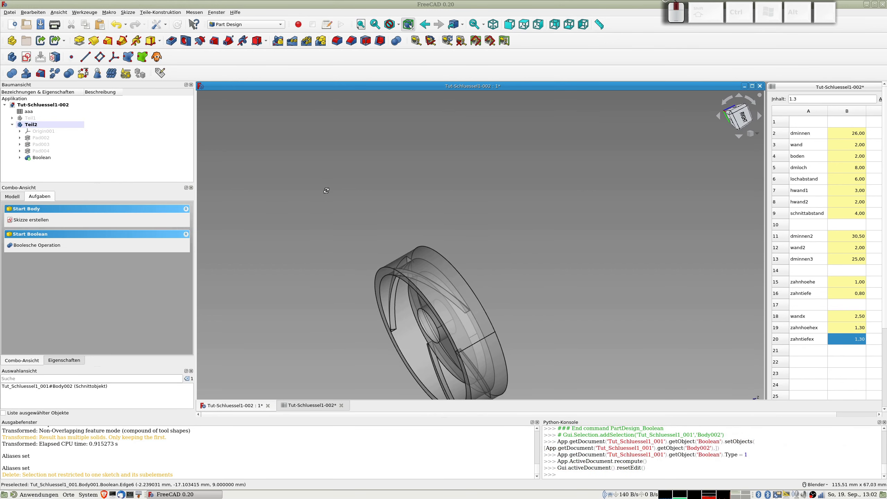
{"action": "left_click", "coordinate": [34, 126]}
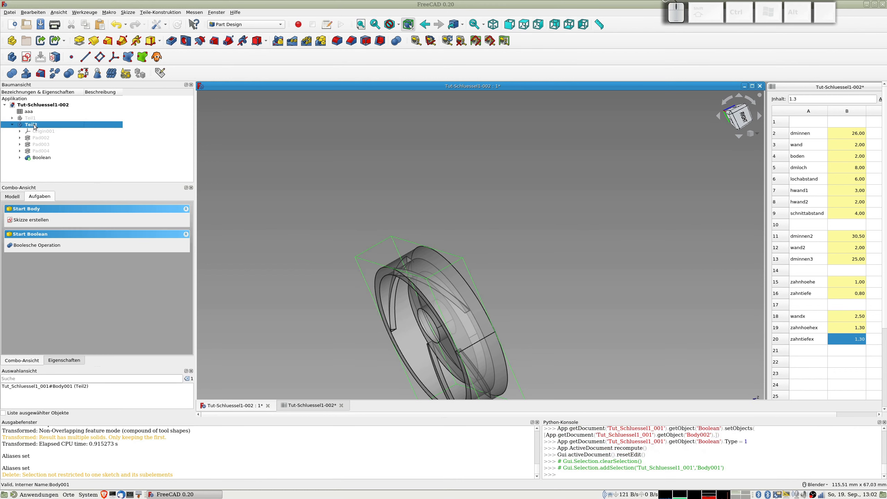
{"action": "key", "text": "ctrl+d"}
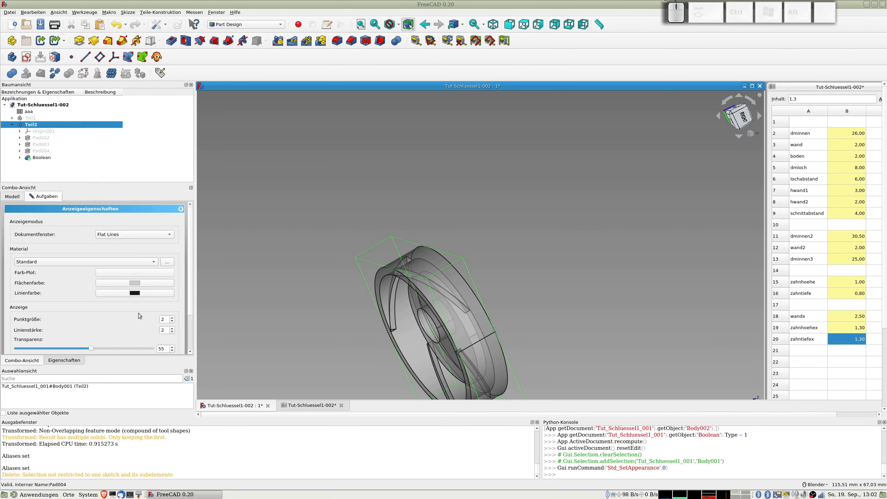
{"action": "left_click_drag", "start_coordinate": [91, 349], "coordinate": [2, 336]}
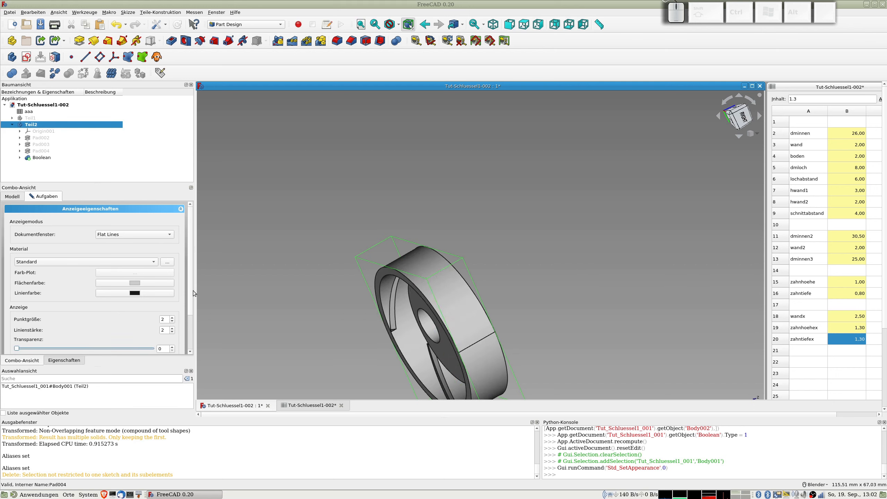
{"action": "left_click_drag", "start_coordinate": [191, 290], "coordinate": [188, 330]}
{"action": "left_click", "coordinate": [95, 343]}
Step: Examine the ends of the thread grooves cut into the inner wall of Teil2 at its lower rim
{"action": "middle_click_drag", "start_coordinate": [320, 240], "coordinate": [461, 314]}
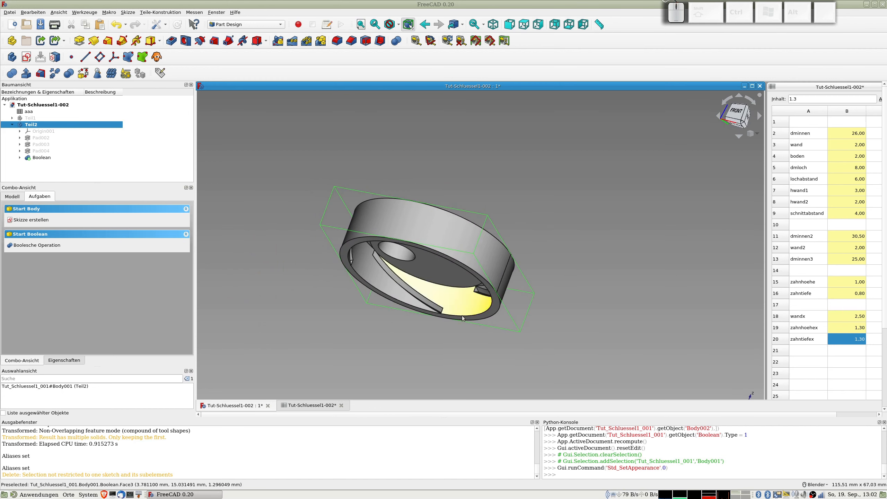
{"action": "scroll", "coordinate": [461, 316], "scroll_direction": "up", "scroll_amount": 5}
{"action": "scroll", "coordinate": [390, 313], "scroll_direction": "up", "scroll_amount": 3}
{"action": "middle_click_drag", "start_coordinate": [390, 313], "coordinate": [488, 288]}
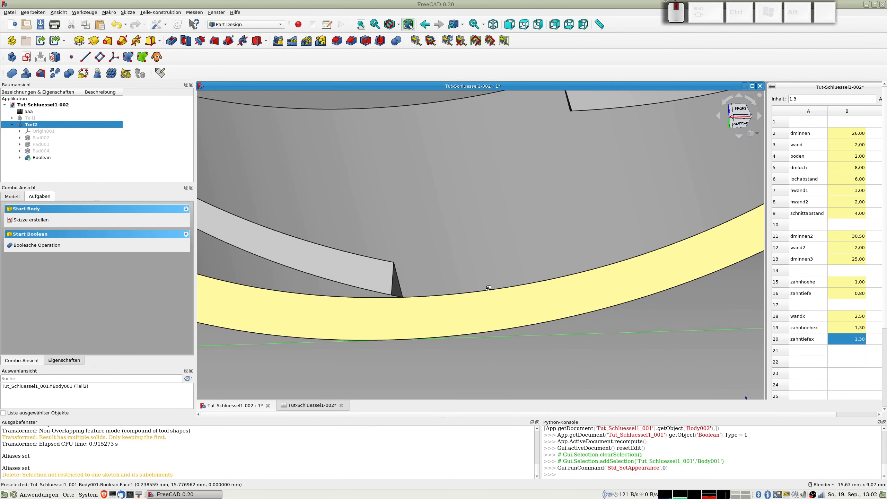
{"action": "scroll", "coordinate": [459, 280], "scroll_direction": "down", "scroll_amount": 2}
{"action": "scroll", "coordinate": [460, 280], "scroll_direction": "up", "scroll_amount": 2}
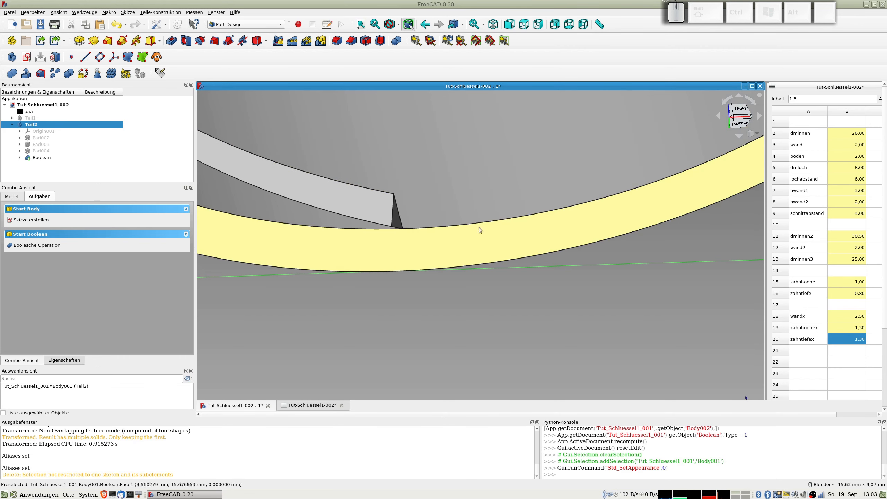
{"action": "scroll", "coordinate": [416, 221], "scroll_direction": "down", "scroll_amount": 2}
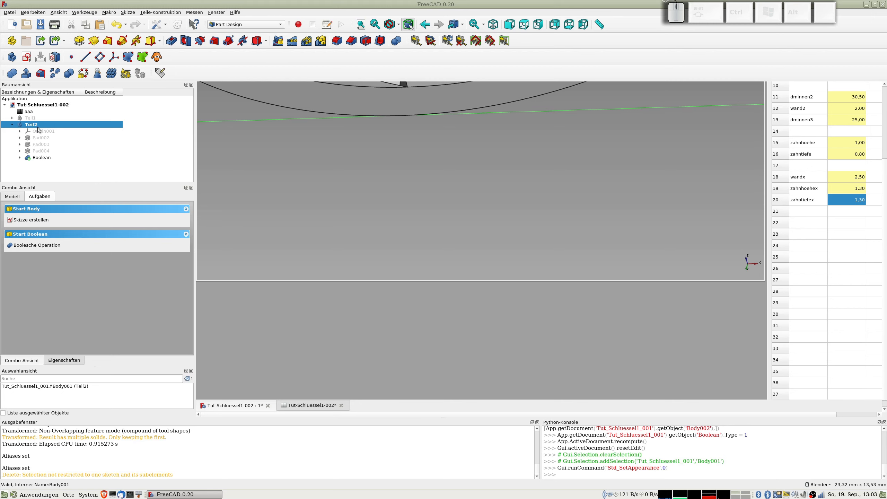
Step: Try to display the Schnittobjekt body nested inside the Boolean by toggling the visibility of Teil2, the Boolean and Schnittobjekt
{"action": "left_click", "coordinate": [20, 157]}
{"action": "left_click", "coordinate": [45, 163]}
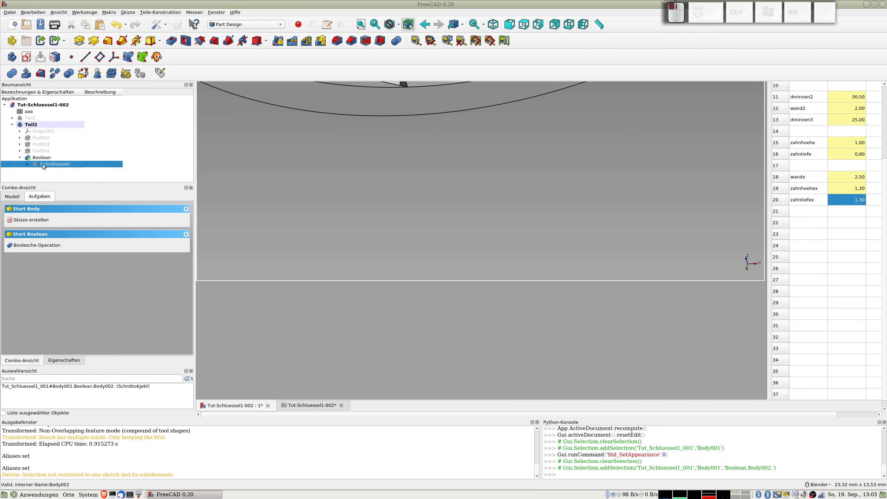
{"action": "left_click", "coordinate": [43, 124]}
{"action": "key", "text": "space"}
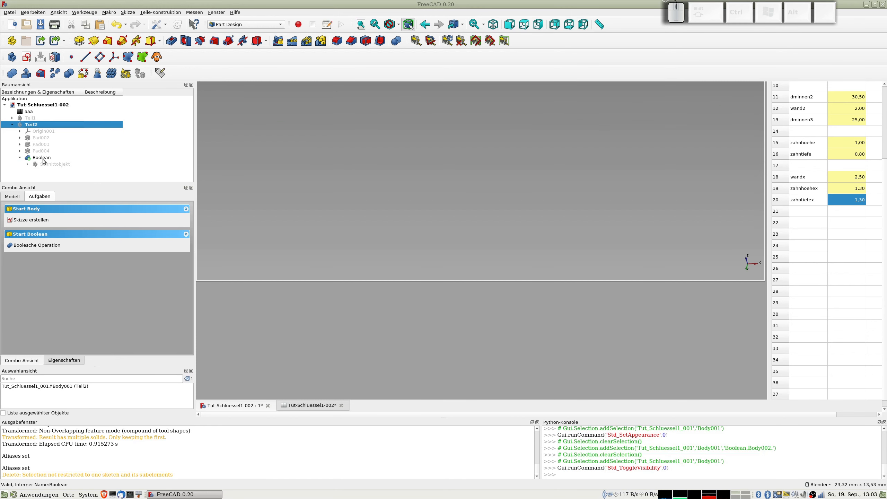
{"action": "left_click", "coordinate": [43, 159]}
{"action": "key", "text": "space"}
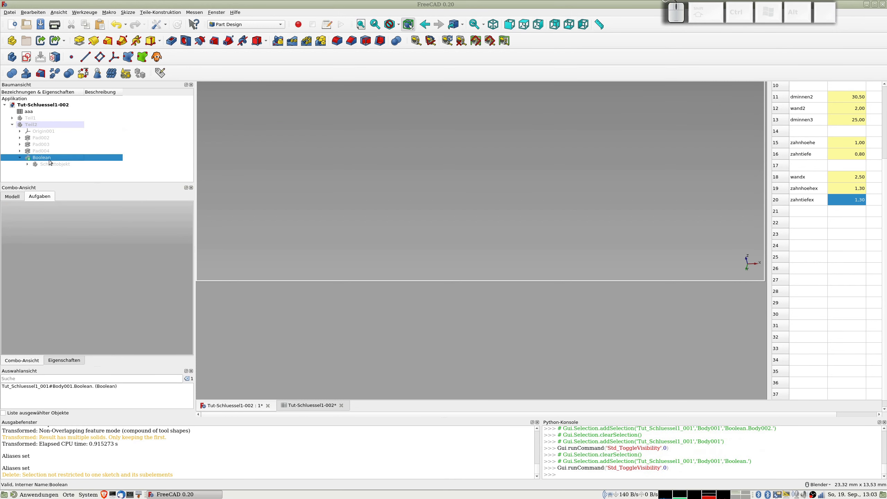
{"action": "key", "text": "space"}
{"action": "left_click", "coordinate": [51, 165]}
{"action": "key", "text": "space"}
{"action": "left_click", "coordinate": [42, 159]}
{"action": "key", "text": "space"}
{"action": "scroll", "coordinate": [398, 155], "scroll_direction": "down", "scroll_amount": 3}
{"action": "scroll", "coordinate": [398, 156], "scroll_direction": "up", "scroll_amount": 3}
{"action": "scroll", "coordinate": [397, 160], "scroll_direction": "down", "scroll_amount": 4}
{"action": "scroll", "coordinate": [387, 162], "scroll_direction": "down", "scroll_amount": 8, "text": "shift"}
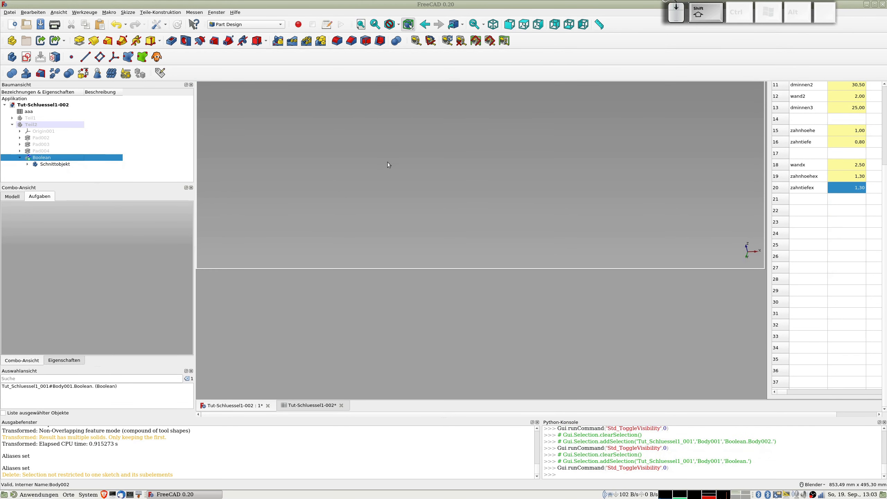
{"action": "scroll", "coordinate": [366, 157], "scroll_direction": "up", "scroll_amount": 5}
{"action": "scroll", "coordinate": [366, 158], "scroll_direction": "down", "scroll_amount": 5}
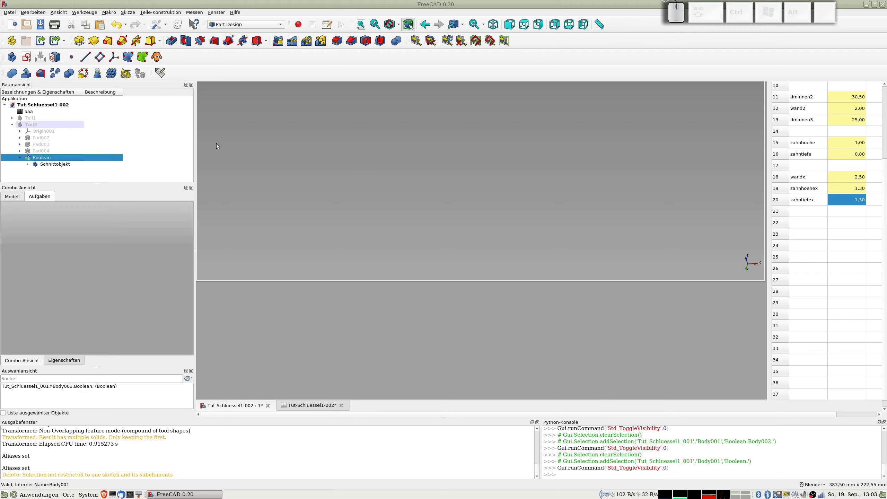
Step: Undo the Boolean operation on Teil2 and inspect the helical teeth of the Schnittobjekt body from the side and below
{"action": "key", "text": "ctrl"}
{"action": "key", "text": "ctrl+z"}
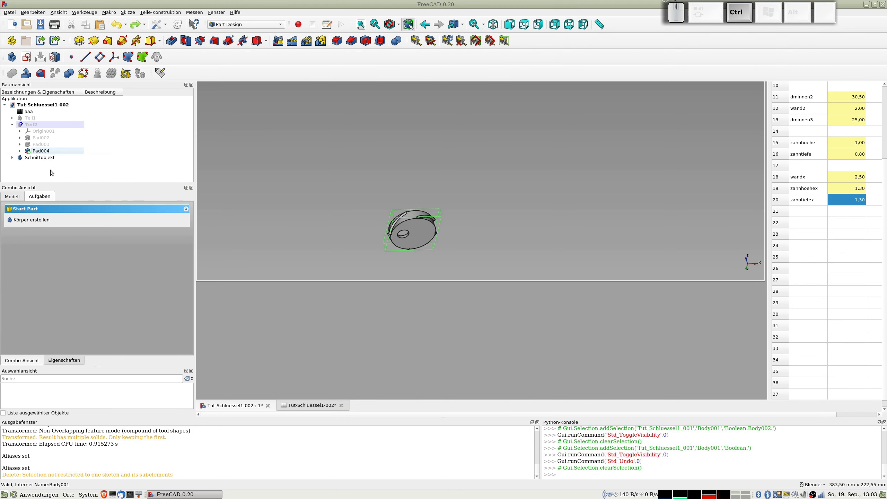
{"action": "scroll", "coordinate": [416, 215], "scroll_direction": "up", "scroll_amount": 2}
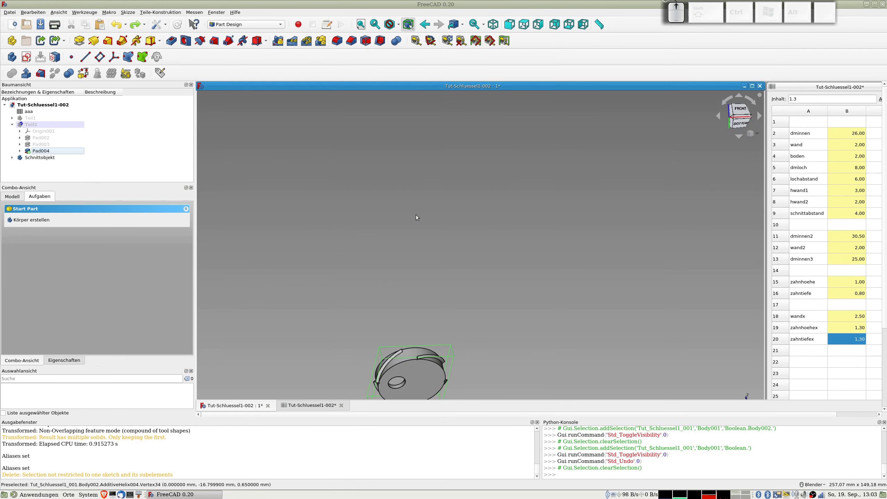
{"action": "mouse_move", "coordinate": [444, 266]}
{"action": "middle_mouse_down", "text": "shift"}
{"action": "mouse_move", "coordinate": [446, 149]}
{"action": "mouse_move", "coordinate": [427, 301]}
{"action": "mouse_move", "coordinate": [445, 270]}
{"action": "middle_mouse_up", "text": "shift"}
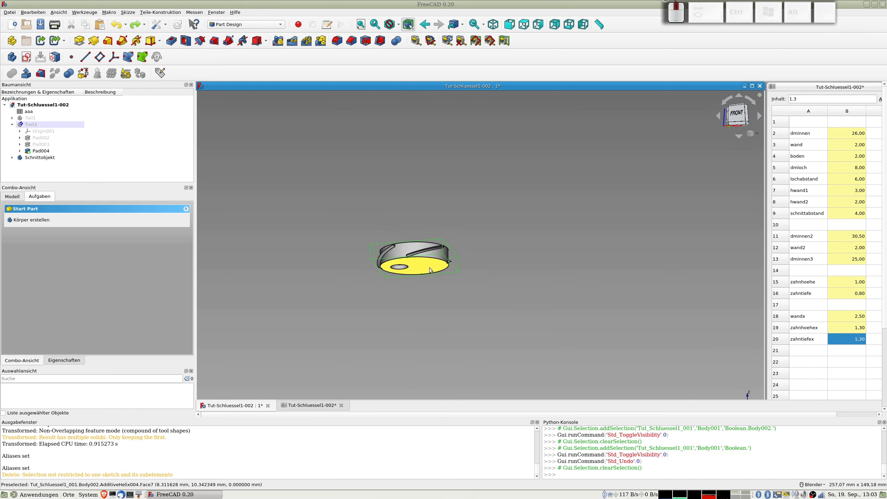
{"action": "scroll", "coordinate": [416, 264], "scroll_direction": "up", "scroll_amount": 8}
{"action": "middle_click_drag", "start_coordinate": [408, 257], "coordinate": [410, 234]}
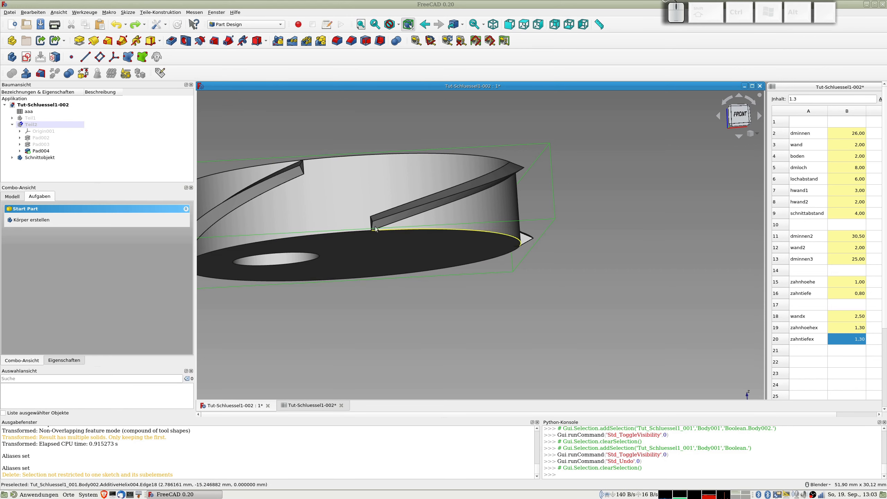
{"action": "left_click", "coordinate": [12, 158]}
{"action": "scroll", "coordinate": [97, 167], "scroll_direction": "down", "scroll_amount": 1}
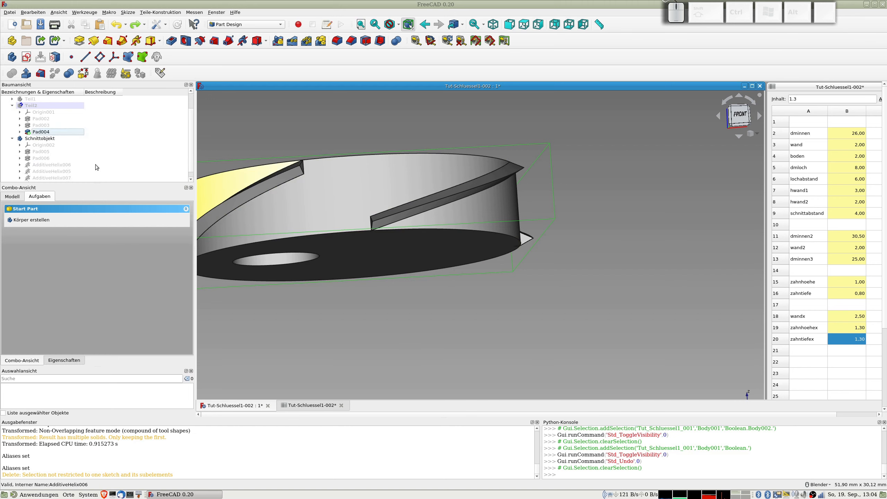
{"action": "middle_click_drag", "start_coordinate": [607, 218], "coordinate": [596, 269]}
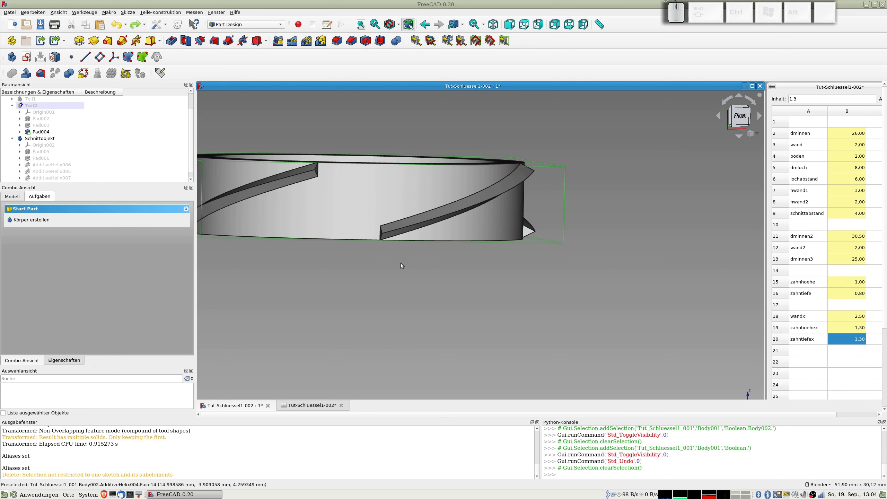
{"action": "middle_click_drag", "start_coordinate": [379, 283], "coordinate": [389, 248]}
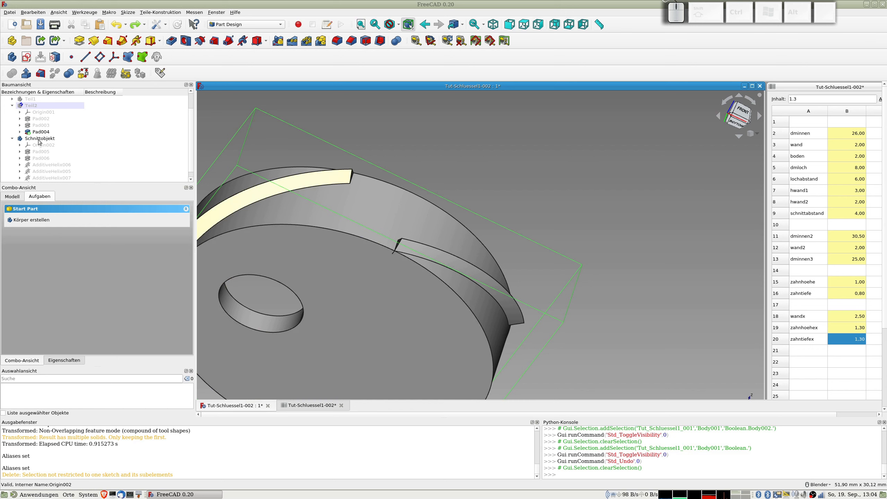
{"action": "scroll", "coordinate": [40, 139], "scroll_direction": "up", "scroll_amount": 1}
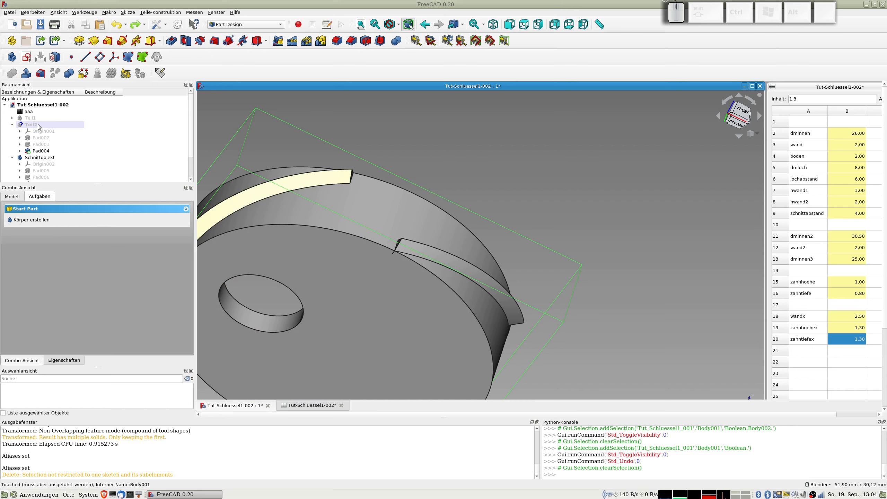
Step: Show the Teil2 body again together with Schnittobjekt and clear the selection
{"action": "left_click", "coordinate": [39, 126]}
{"action": "key", "text": "space"}
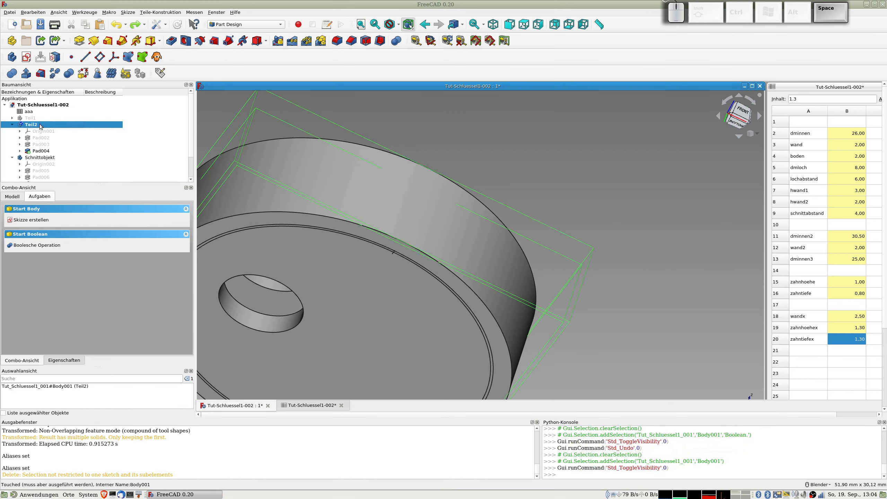
{"action": "left_click", "coordinate": [44, 142]}
{"action": "left_click", "coordinate": [41, 129]}
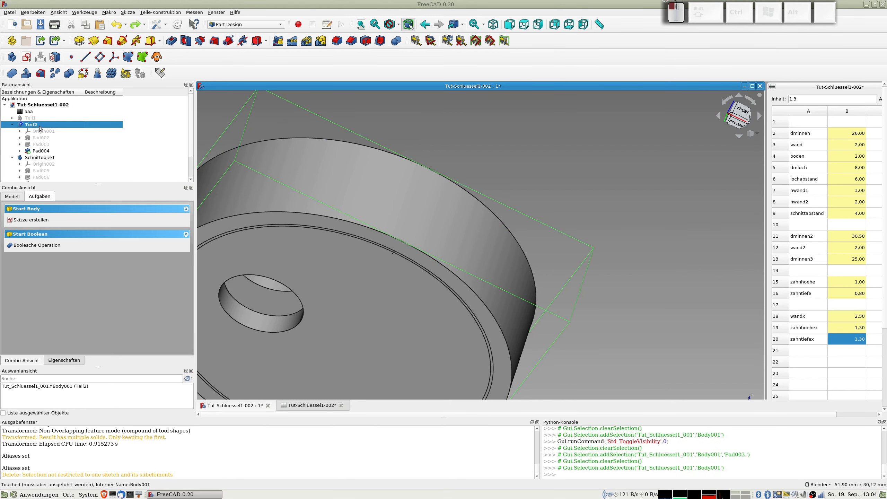
{"action": "left_click", "coordinate": [464, 119]}
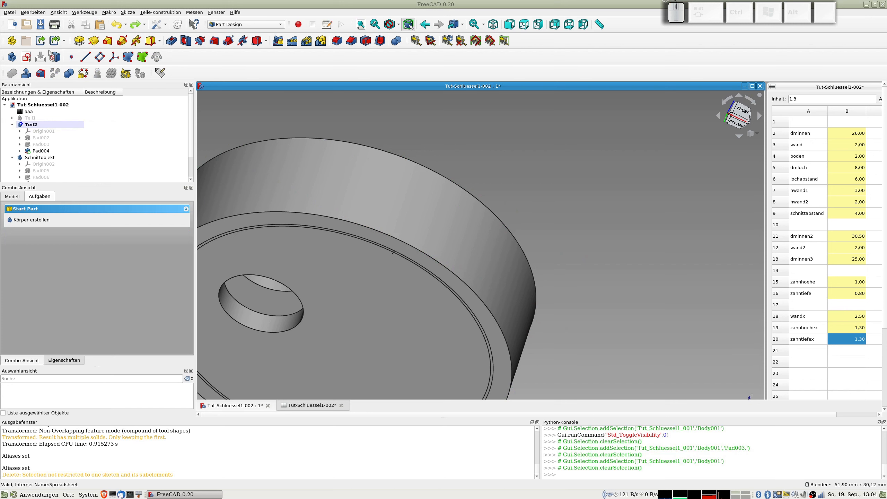
Step: Create a new Boolean operation of type Differenz that subtracts the Schnittobjekt body from Teil2
{"action": "left_click", "coordinate": [397, 41]}
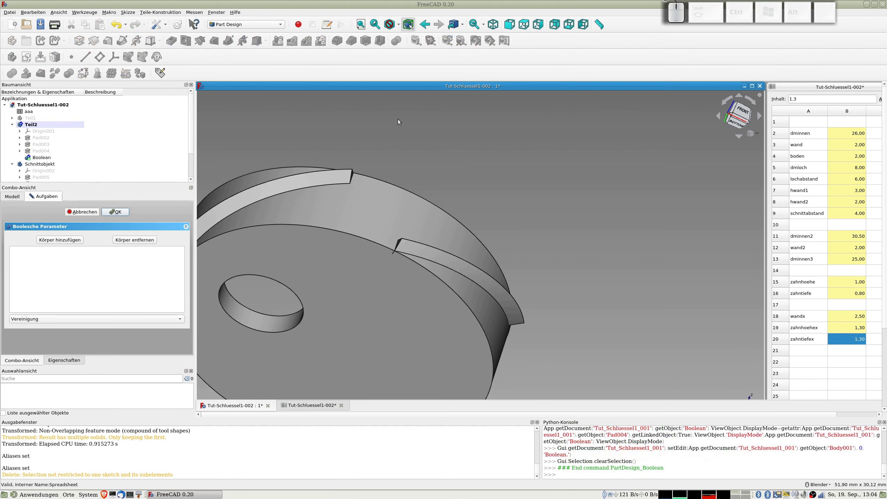
{"action": "left_click", "coordinate": [57, 241]}
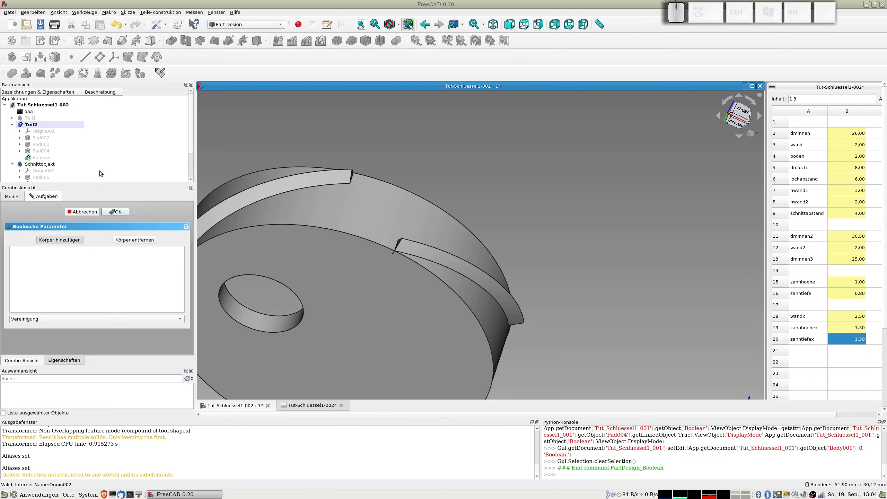
{"action": "left_click", "coordinate": [47, 166]}
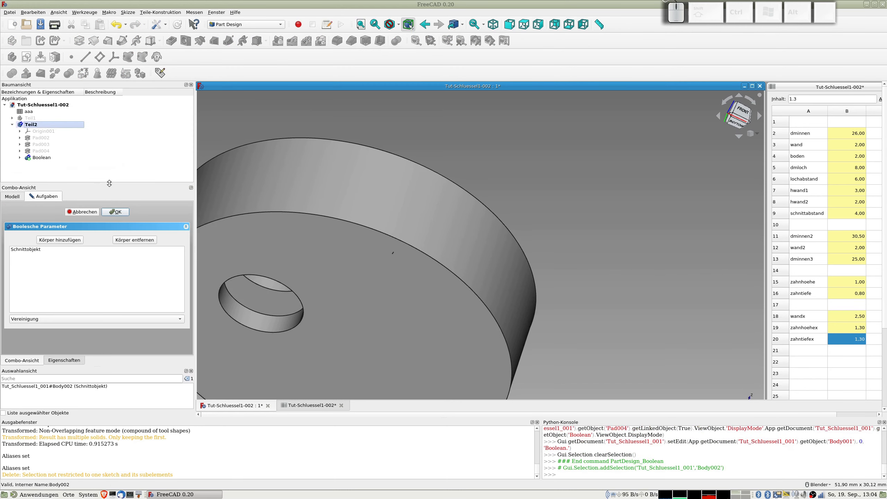
{"action": "left_click", "coordinate": [23, 321]}
{"action": "left_click", "coordinate": [29, 329]}
{"action": "left_click", "coordinate": [114, 212]}
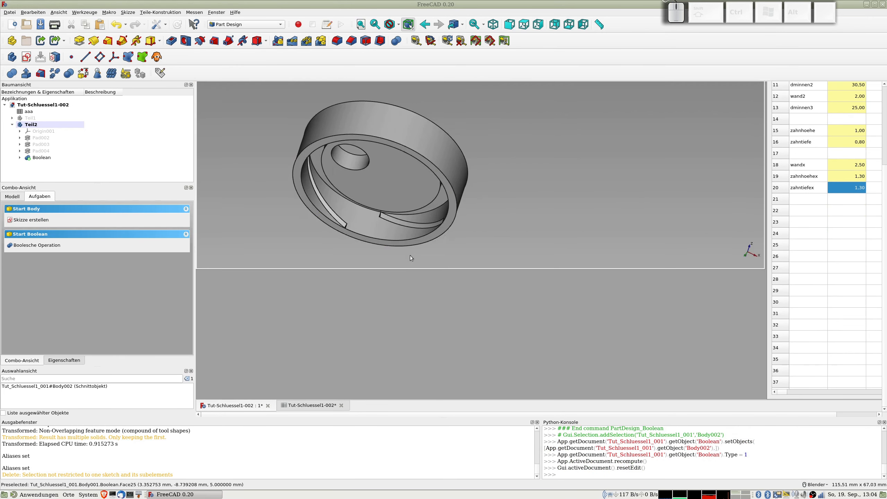
Step: Inspect the cut Teil2 body from the bottom view and at an angle, checking where the grooves open at the rim
{"action": "middle_click_drag", "start_coordinate": [410, 257], "coordinate": [403, 198]}
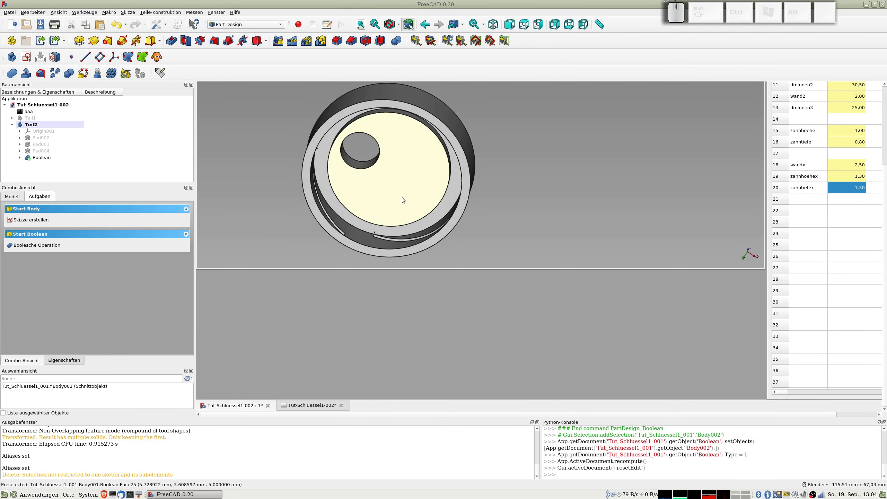
{"action": "key", "text": "5"}
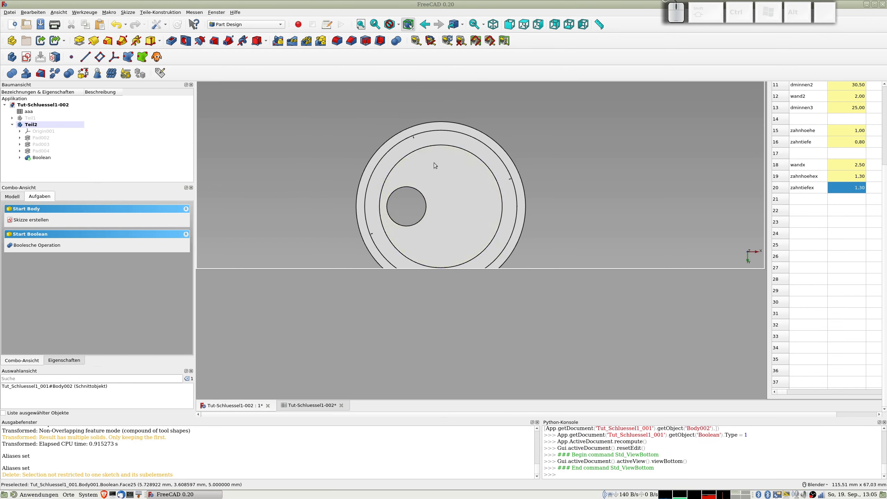
{"action": "middle_click_drag", "start_coordinate": [459, 135], "coordinate": [428, 90], "text": "shift"}
{"action": "middle_click_drag", "start_coordinate": [377, 201], "coordinate": [384, 233]}
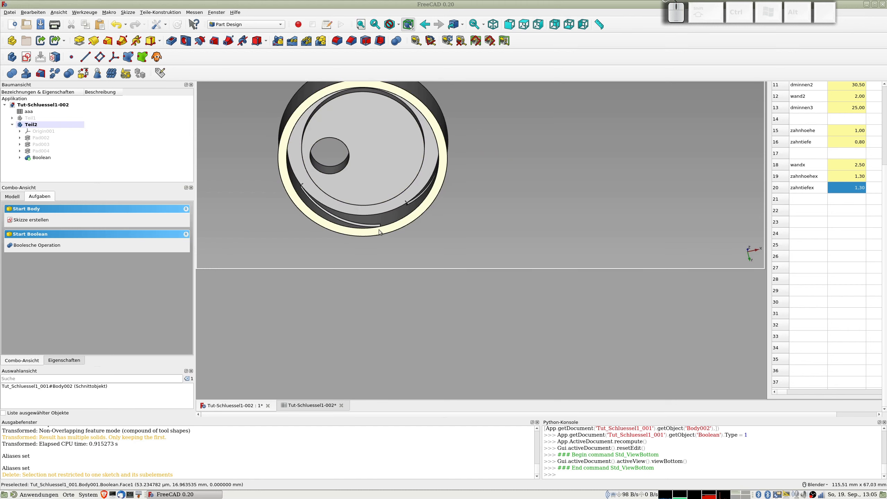
{"action": "key", "text": "5"}
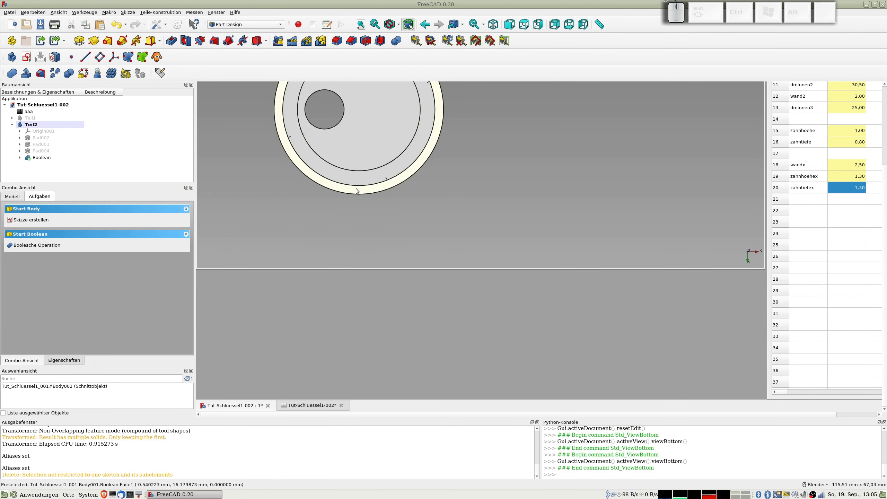
{"action": "middle_click_drag", "start_coordinate": [356, 190], "coordinate": [433, 231], "text": "shift"}
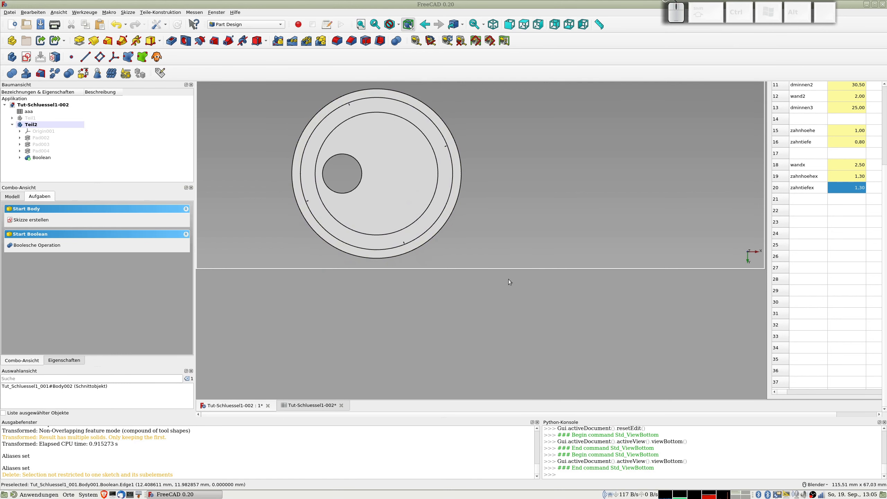
{"action": "mouse_move", "coordinate": [480, 243]}
{"action": "middle_mouse_down"}
{"action": "mouse_move", "coordinate": [489, 284]}
{"action": "mouse_move", "coordinate": [493, 240]}
{"action": "middle_mouse_up"}
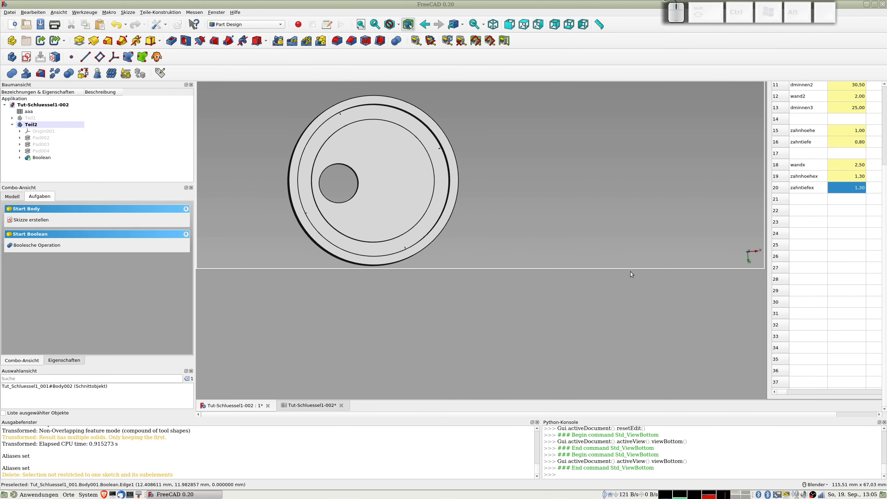
{"action": "scroll", "coordinate": [501, 180], "scroll_direction": "down", "scroll_amount": 2}
{"action": "middle_click_drag", "start_coordinate": [501, 161], "coordinate": [535, 177], "text": "shift"}
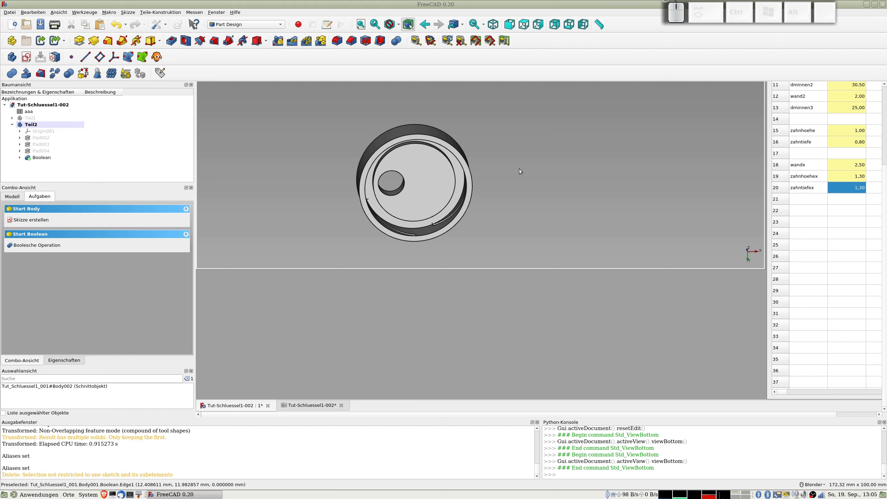
Step: Enlarge the 3D view window downward and centre the Teil2 body in the top view
{"action": "key", "text": "1"}
{"action": "key", "text": "2"}
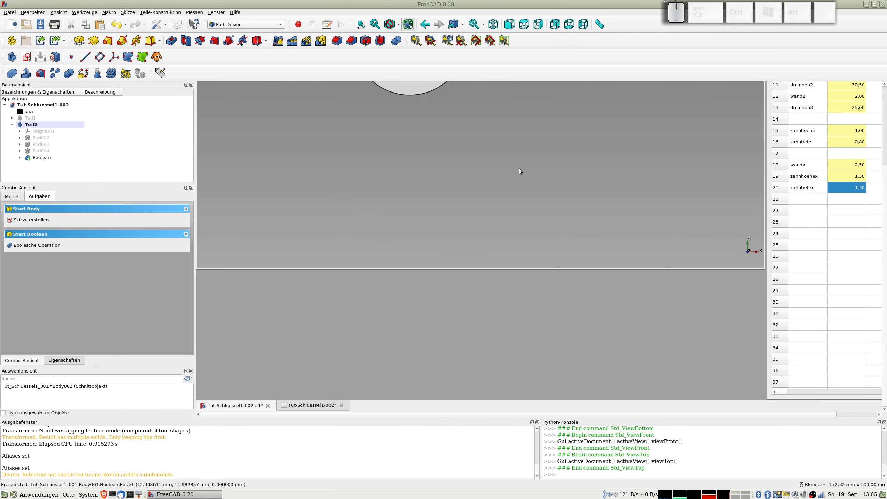
{"action": "scroll", "coordinate": [531, 175], "scroll_direction": "down", "scroll_amount": 5}
{"action": "middle_click_drag", "start_coordinate": [538, 177], "coordinate": [472, 237], "text": "shift"}
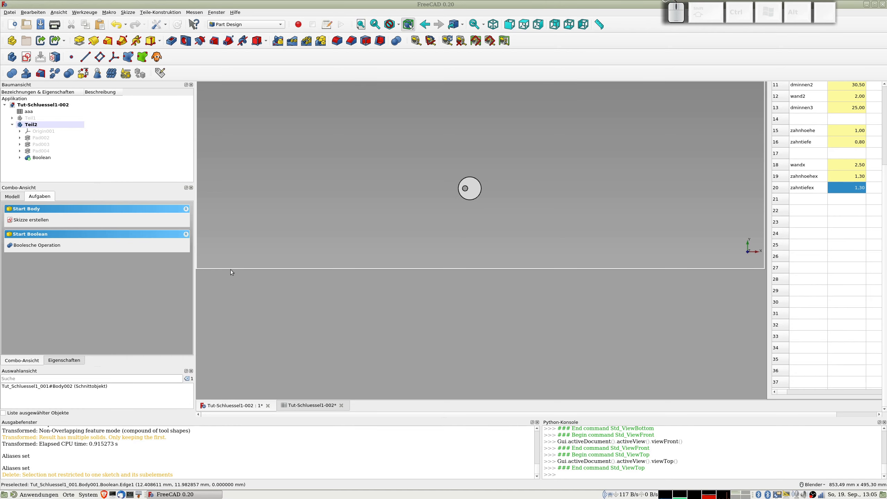
{"action": "left_click_drag", "start_coordinate": [230, 268], "coordinate": [227, 397]}
{"action": "scroll", "coordinate": [456, 302], "scroll_direction": "up", "scroll_amount": 2}
{"action": "scroll", "coordinate": [456, 302], "scroll_direction": "down", "scroll_amount": 2}
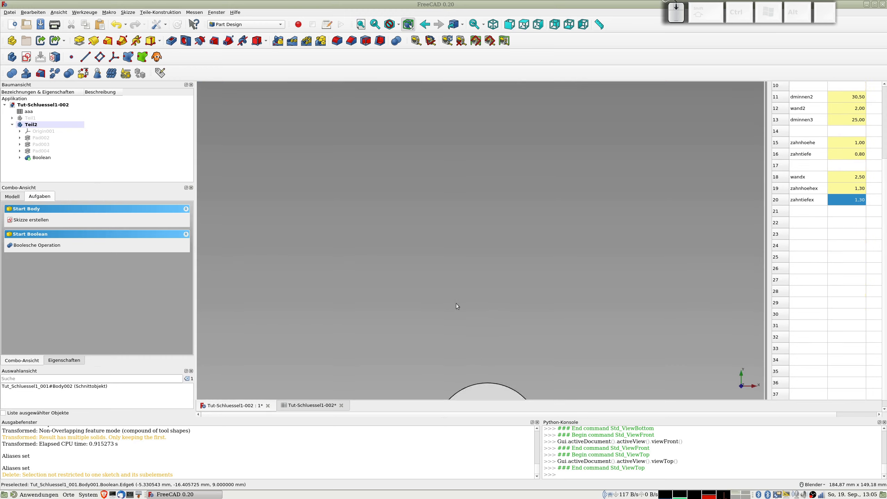
{"action": "middle_click_drag", "start_coordinate": [470, 330], "coordinate": [443, 207], "text": "shift"}
{"action": "scroll", "coordinate": [442, 207], "scroll_direction": "up", "scroll_amount": 6}
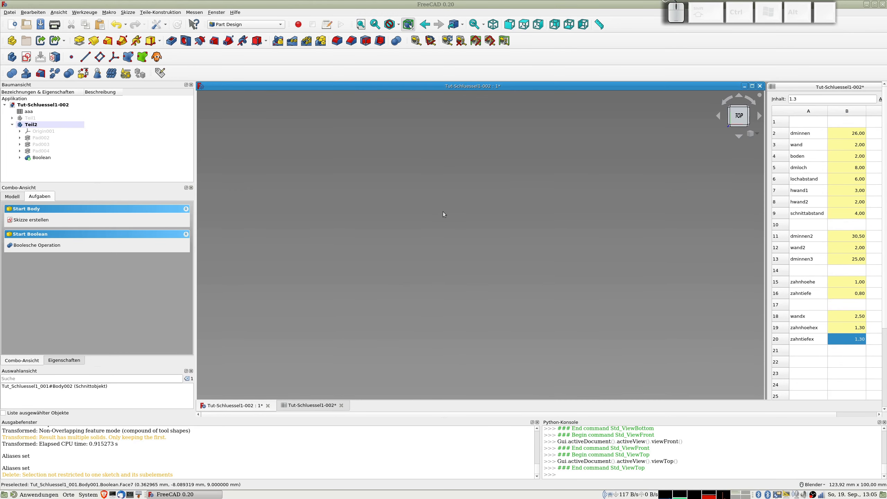
{"action": "scroll", "coordinate": [443, 209], "scroll_direction": "down", "scroll_amount": 4}
{"action": "scroll", "coordinate": [443, 210], "scroll_direction": "up", "scroll_amount": 2}
{"action": "scroll", "coordinate": [445, 214], "scroll_direction": "down", "scroll_amount": 2}
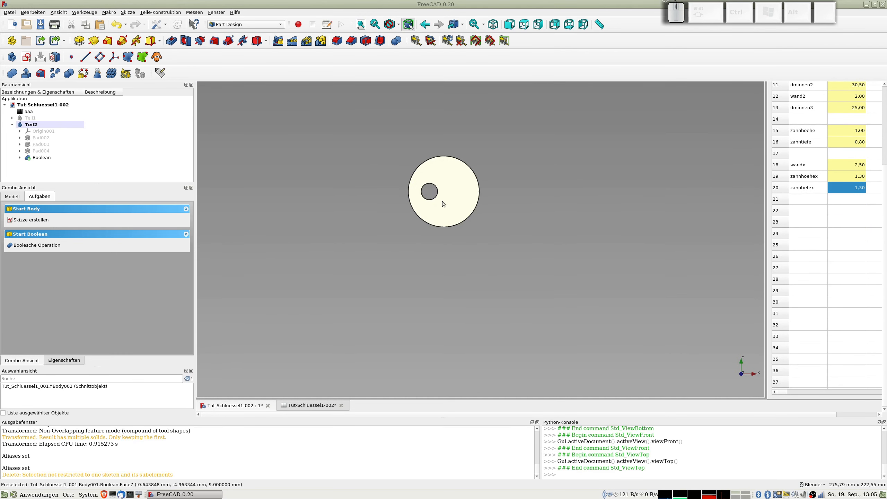
Step: Inspect the Teil2 body from the right, bottom and at an angle, checking the thread grooves inside the rim
{"action": "key", "text": "1"}
{"action": "key", "text": "3"}
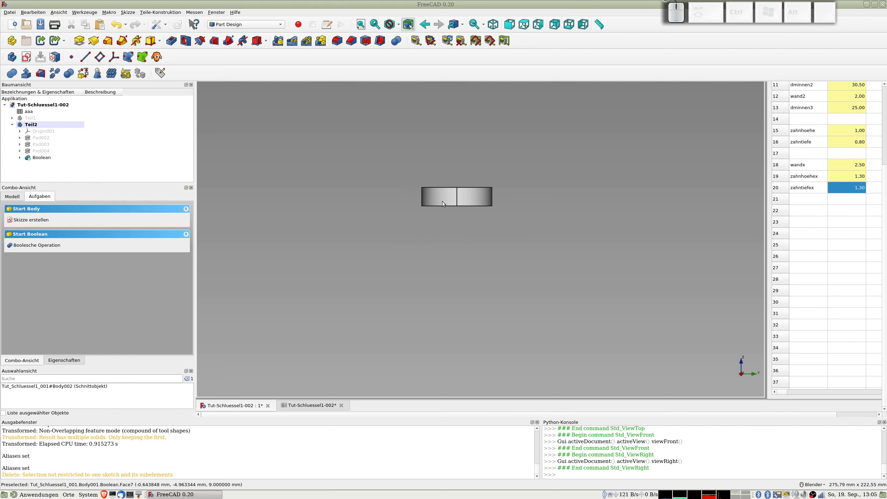
{"action": "key", "text": "5"}
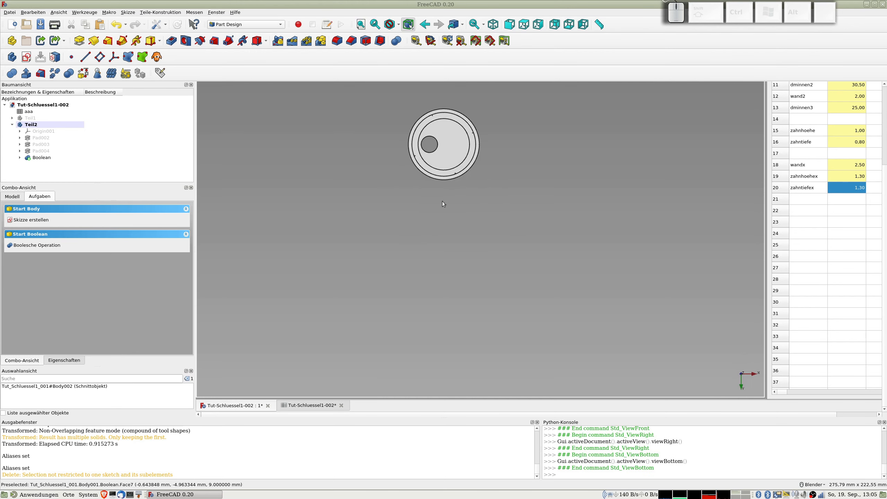
{"action": "key", "text": "2"}
{"action": "middle_click_drag", "start_coordinate": [443, 201], "coordinate": [458, 239], "text": "shift"}
{"action": "middle_click_drag", "start_coordinate": [460, 224], "coordinate": [491, 190]}
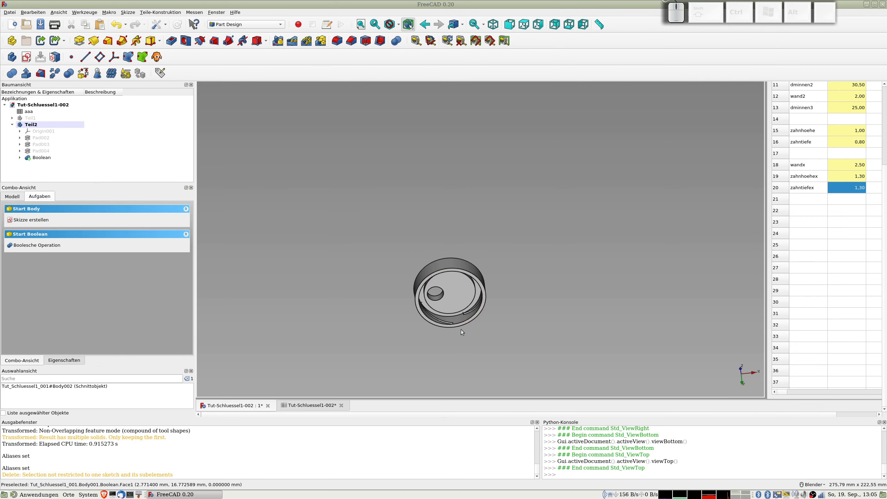
{"action": "scroll", "coordinate": [461, 329], "scroll_direction": "up", "scroll_amount": 4}
{"action": "middle_click_drag", "start_coordinate": [461, 328], "coordinate": [448, 56], "text": "shift"}
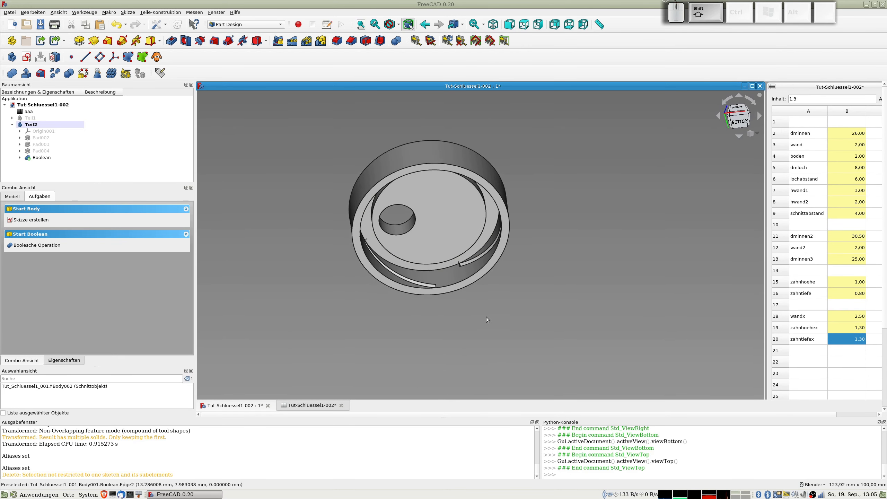
Step: Create a new sketch on the ring-shaped rim face at the open underside of Teil2
{"action": "scroll", "coordinate": [453, 300], "scroll_direction": "up", "scroll_amount": 2}
{"action": "left_click", "coordinate": [438, 284]}
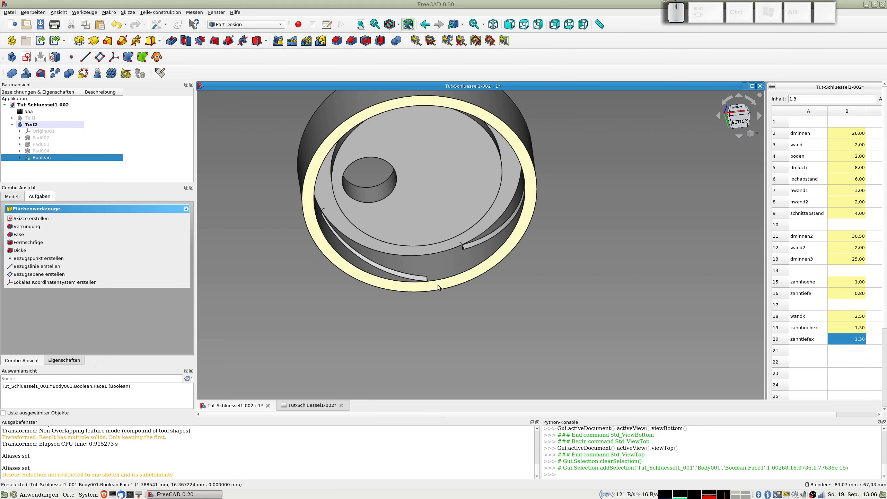
{"action": "left_click", "coordinate": [26, 56]}
{"action": "middle_click_drag", "start_coordinate": [433, 206], "coordinate": [396, 131], "text": "shift"}
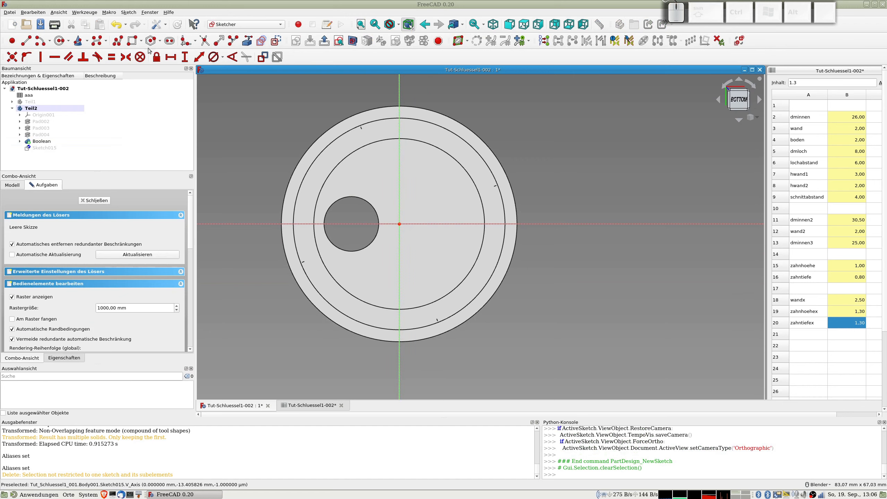
Step: Sketch four small circles of about 1.5 mm radius on the rim, one at each crossing with the horizontal and vertical axes
{"action": "left_click", "coordinate": [60, 42]}
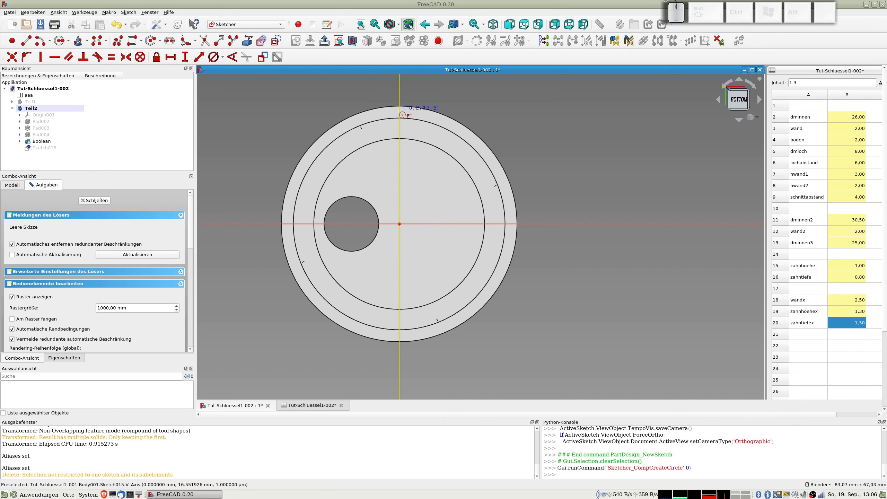
{"action": "left_click", "coordinate": [398, 110]}
{"action": "left_click", "coordinate": [402, 118]}
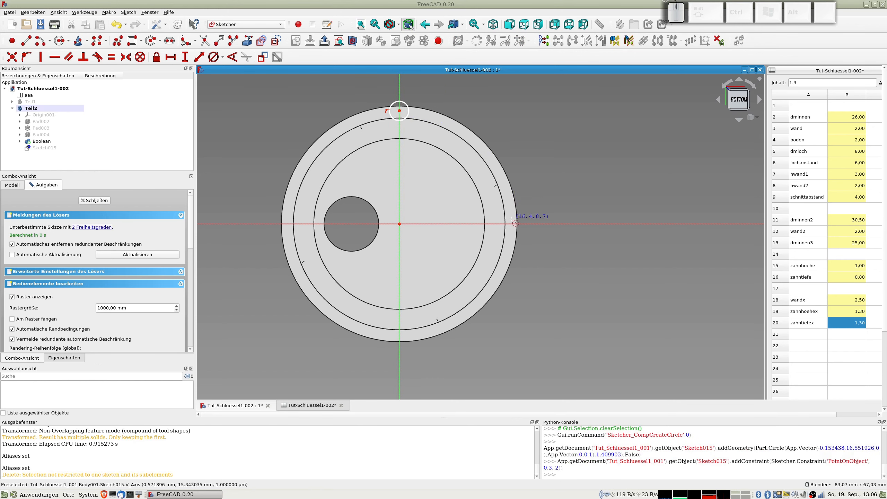
{"action": "left_click", "coordinate": [511, 224]}
{"action": "left_click", "coordinate": [521, 227]}
{"action": "left_click", "coordinate": [399, 337]}
{"action": "left_click", "coordinate": [402, 347]}
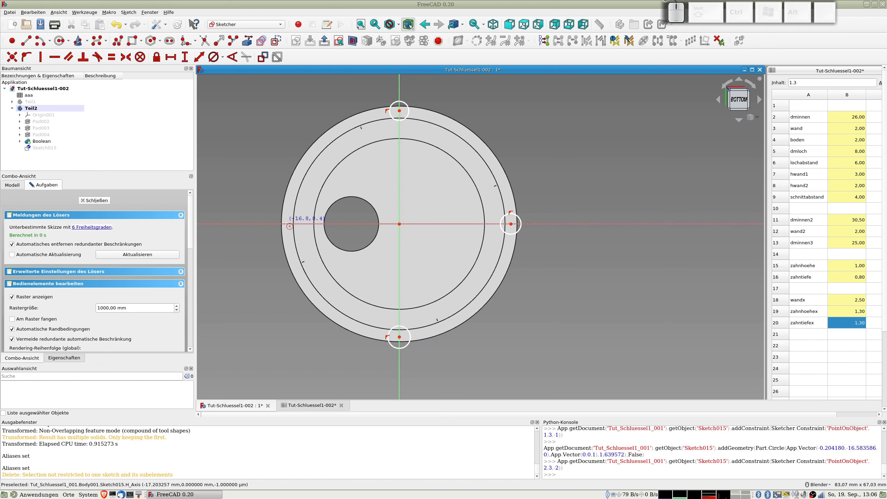
{"action": "left_click", "coordinate": [290, 230]}
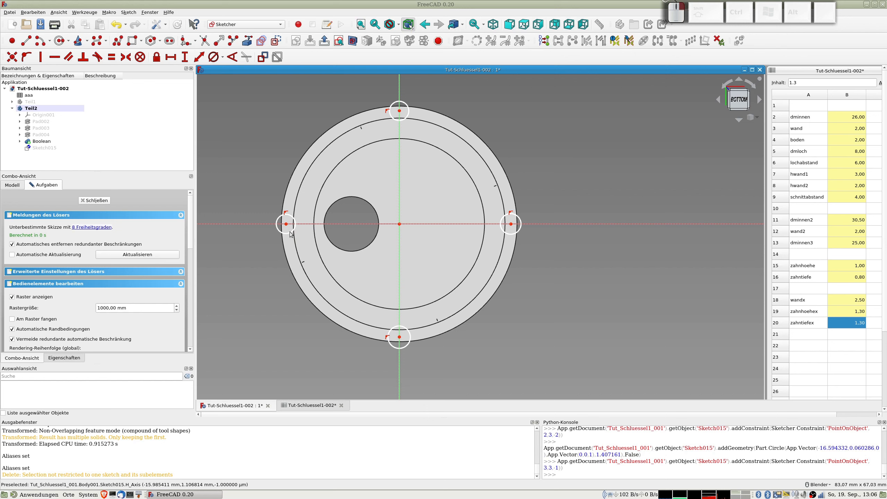
Step: Draw a circle of about 16.5 mm radius centred on the origin within the rim and convert it to construction geometry
{"action": "left_click", "coordinate": [59, 40]}
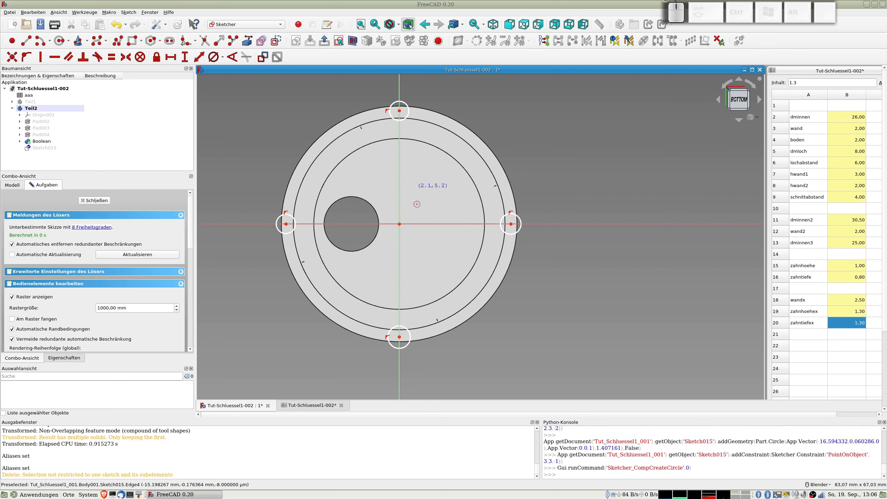
{"action": "left_click", "coordinate": [399, 224]}
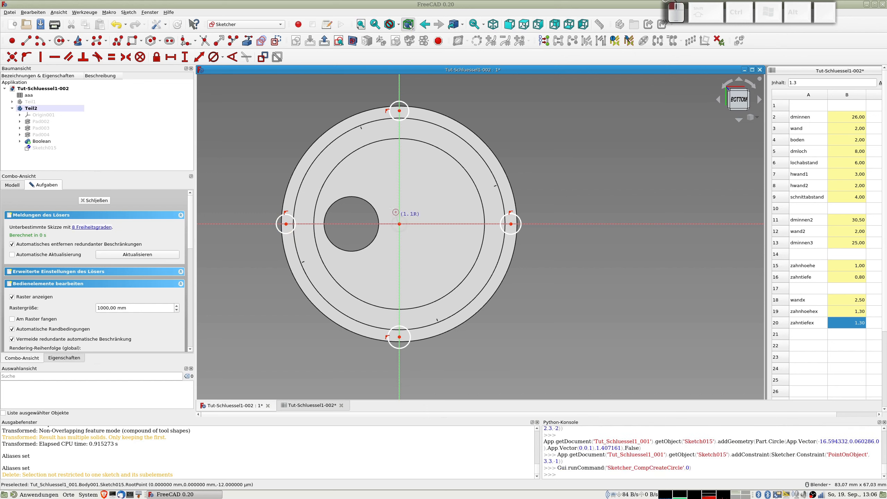
{"action": "left_click", "coordinate": [329, 137]}
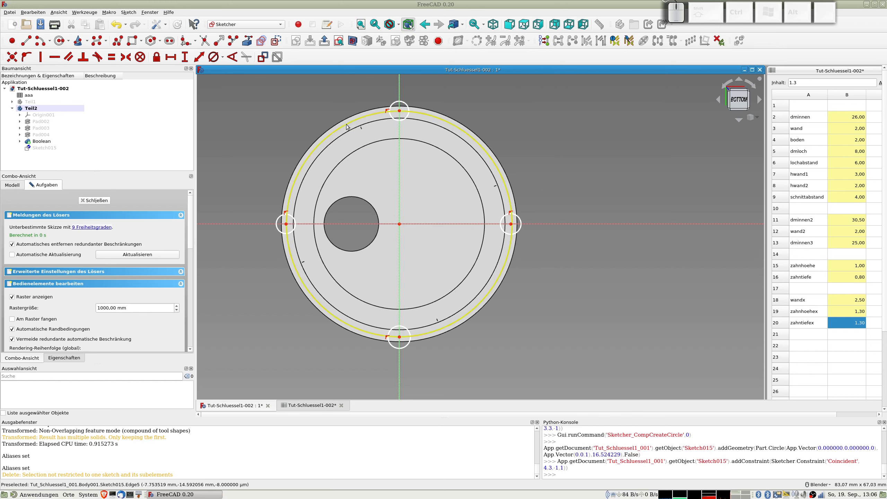
{"action": "left_click", "coordinate": [349, 125]}
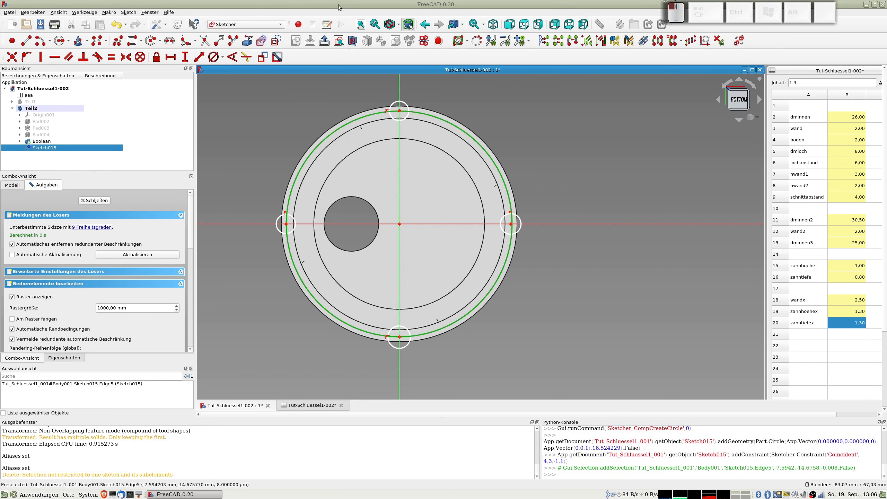
{"action": "left_click", "coordinate": [276, 40]}
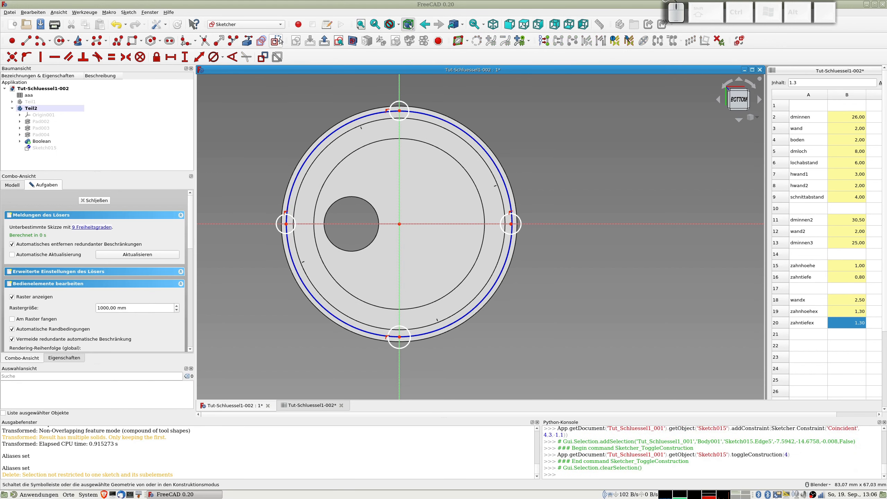
Step: Constrain the construction circle's diameter with the formula aaa.dminnen2+aaa.wand2/2 and place the dimension label outside the part
{"action": "left_click", "coordinate": [481, 149]}
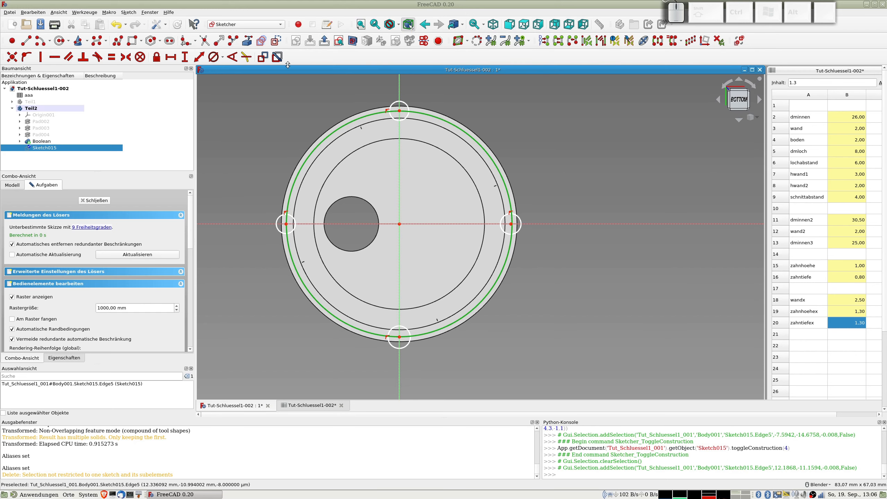
{"action": "left_click", "coordinate": [213, 58]}
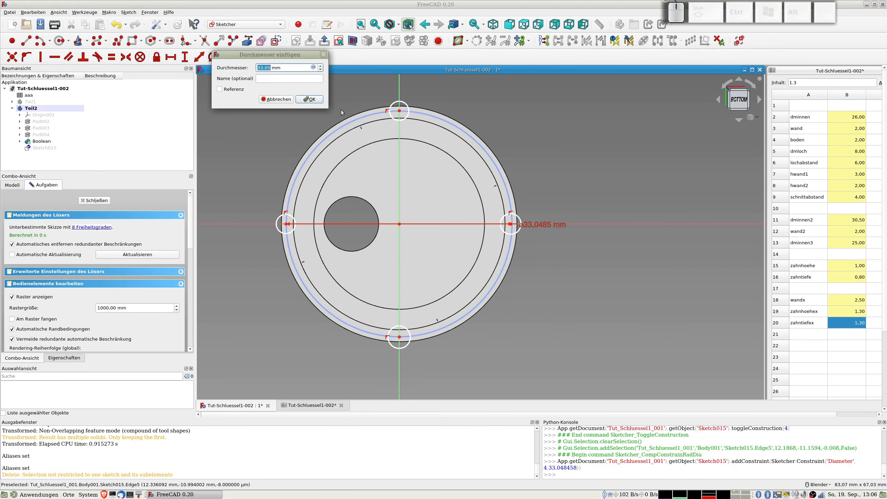
{"action": "left_click", "coordinate": [313, 68]}
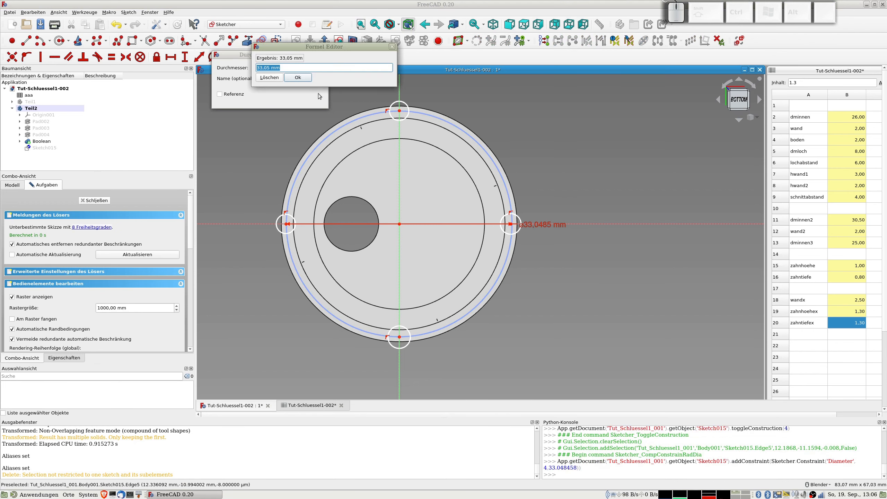
{"action": "type", "text": "aaa"}
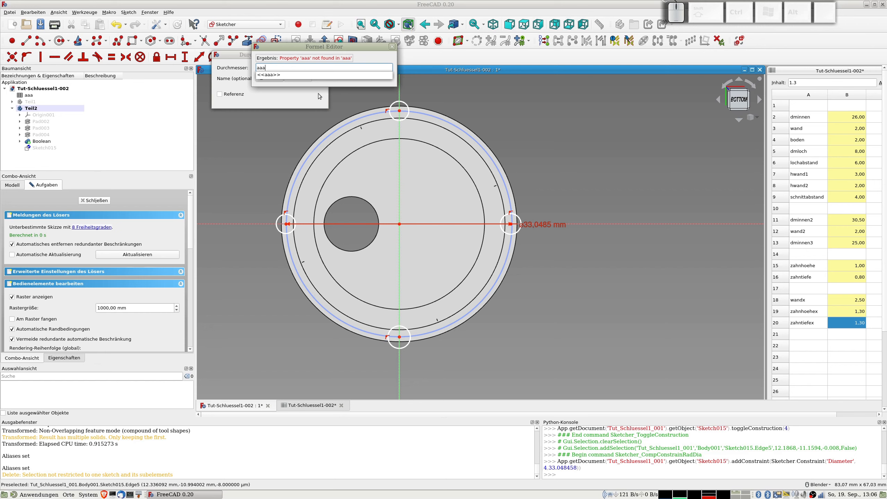
{"action": "type", "text": ".dminnen"}
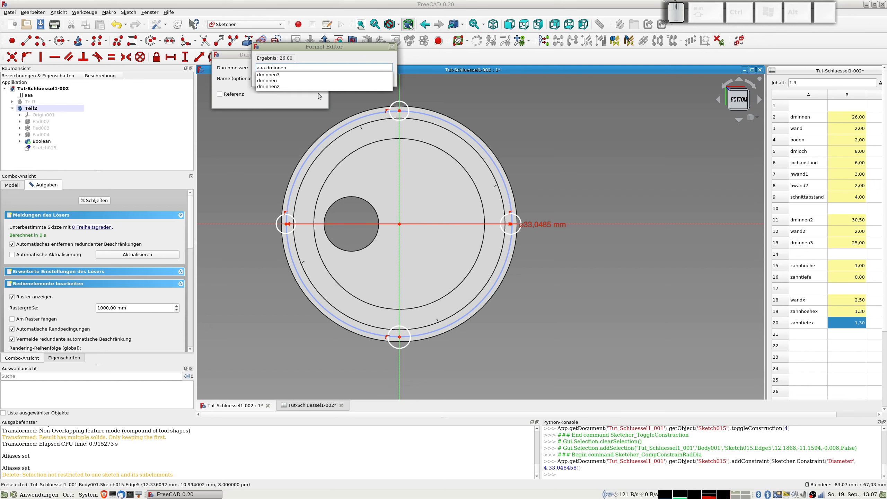
{"action": "type", "text": "2+"}
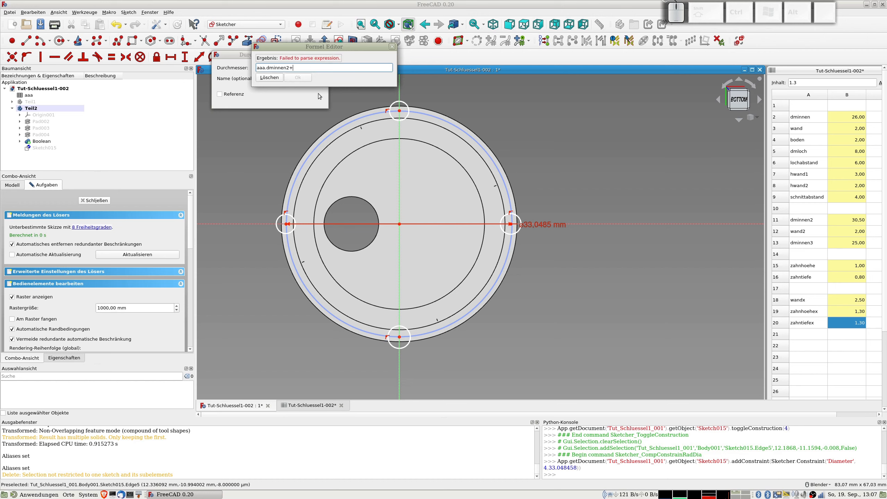
{"action": "type", "text": "aaa"}
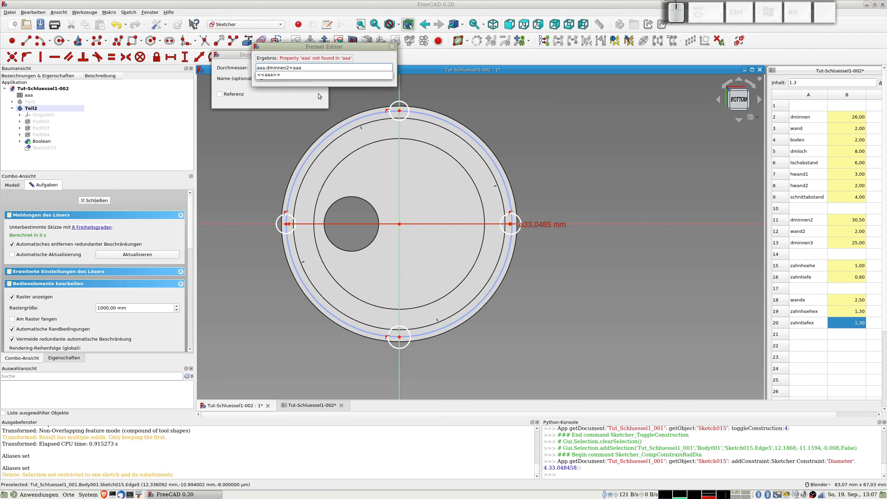
{"action": "type", "text": ".wand2/2"}
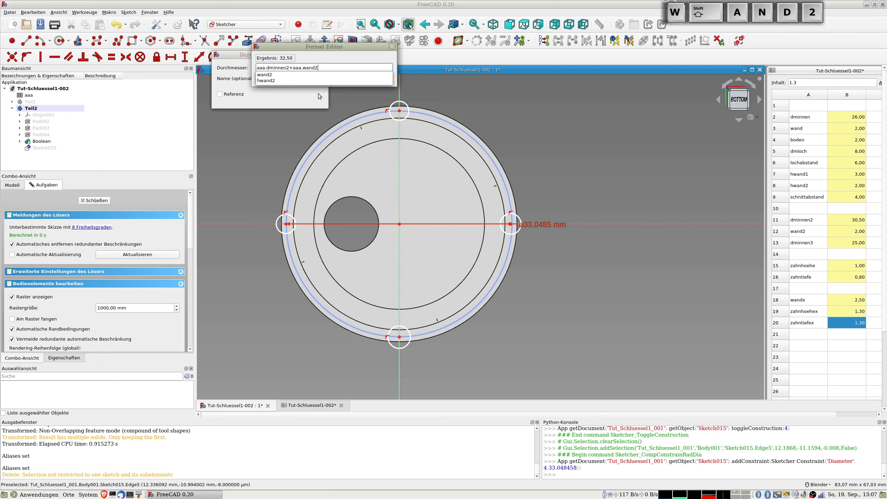
{"action": "key", "text": "Return"}
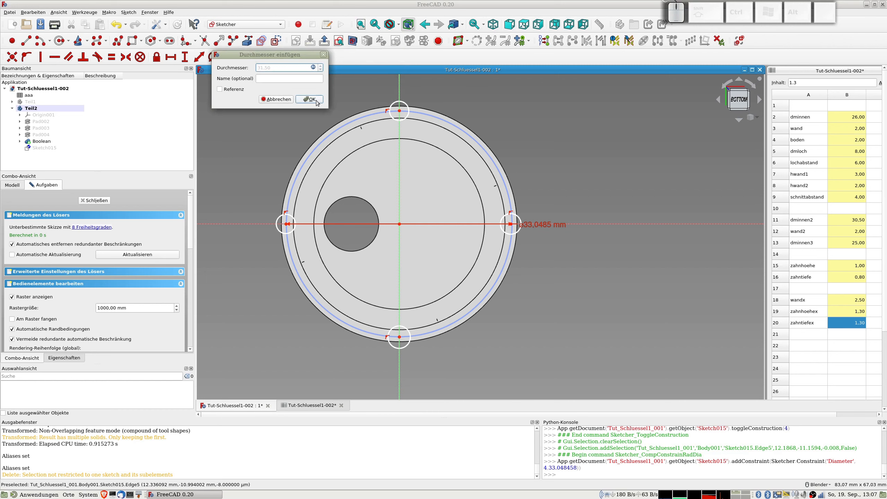
{"action": "left_click", "coordinate": [316, 100]}
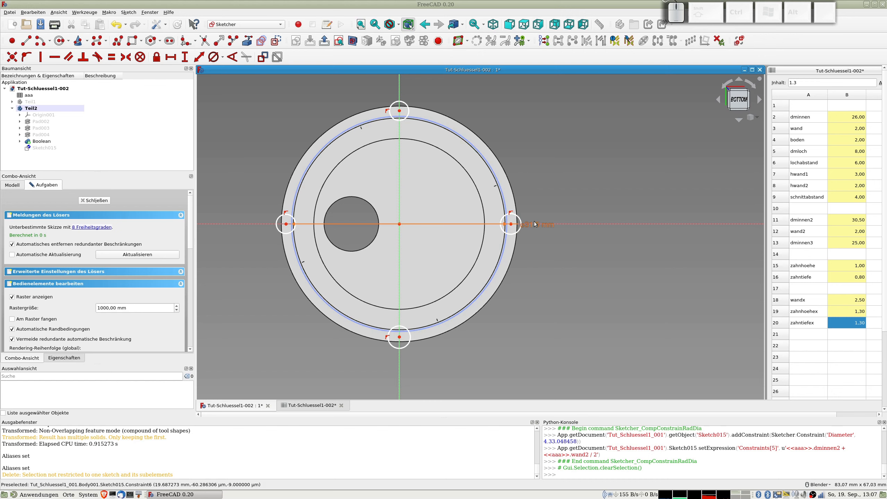
{"action": "left_click_drag", "start_coordinate": [538, 224], "coordinate": [549, 163]}
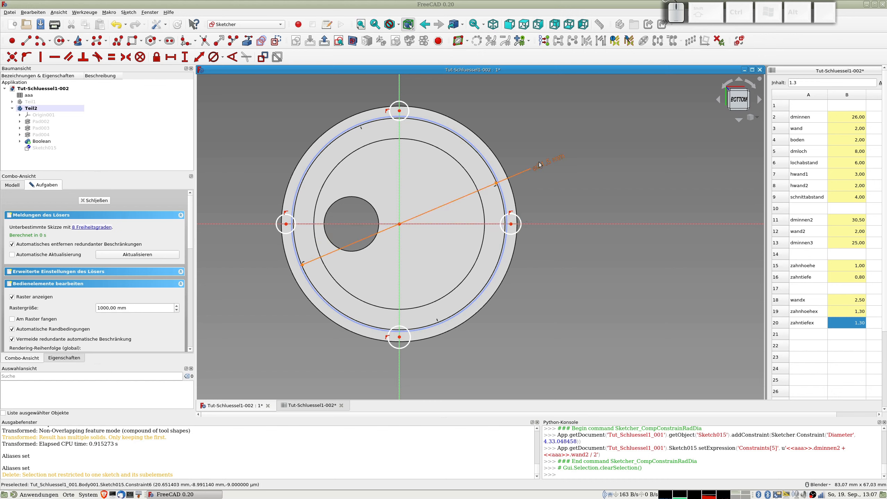
Step: Change the construction circle's diameter formula to <<aaa>>.dminnen2 + <<aaa>>.wand2
{"action": "double_click", "coordinate": [541, 167]}
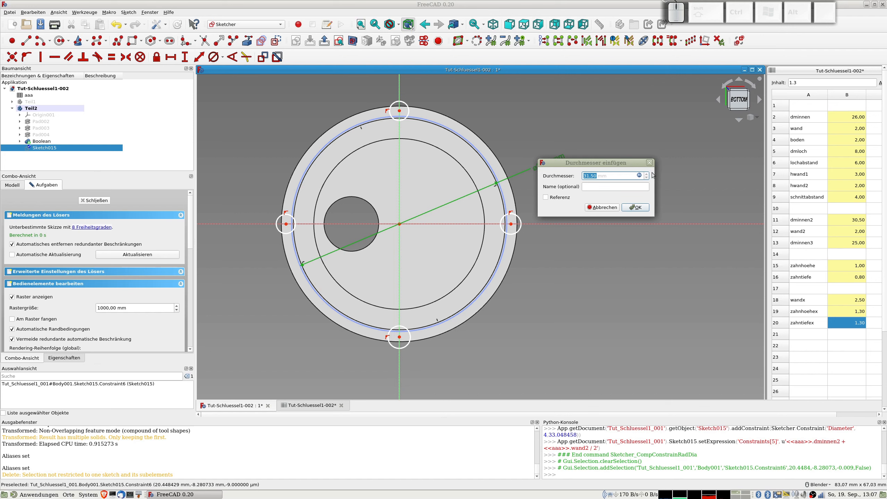
{"action": "left_click", "coordinate": [639, 175]}
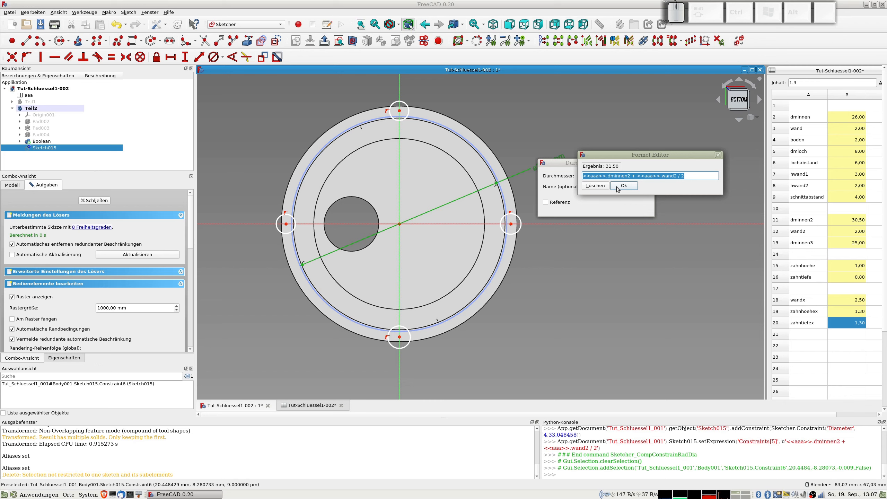
{"action": "left_click", "coordinate": [691, 176]}
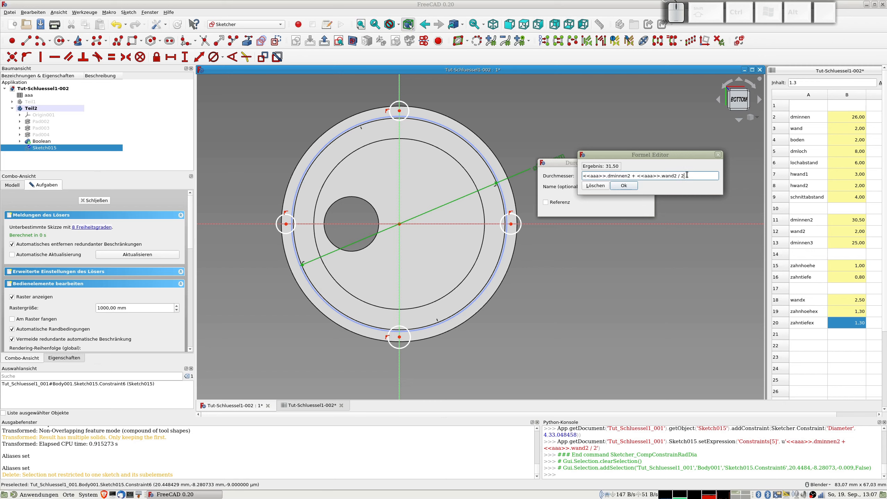
{"action": "key", "text": "BackSpace"}
{"action": "key", "text": "BackSpace"}
{"action": "key", "text": "BackSpace"}
{"action": "key", "text": "BackSpace"}
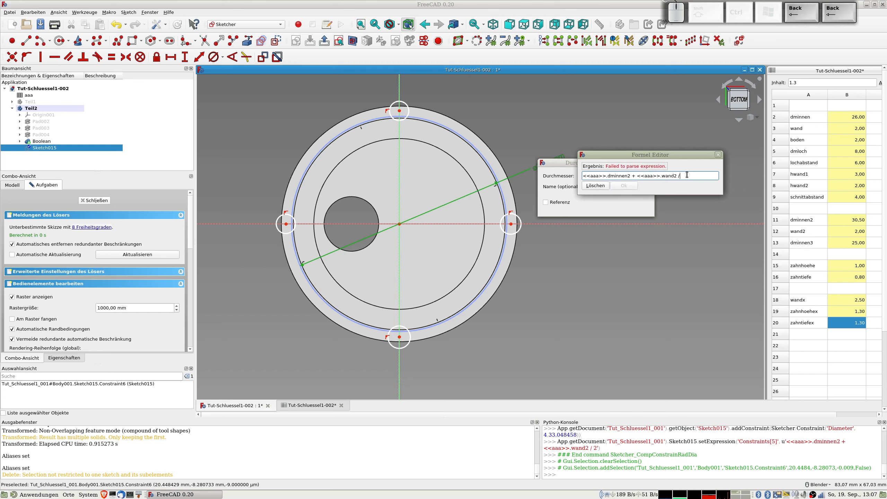
{"action": "key", "text": "Escape"}
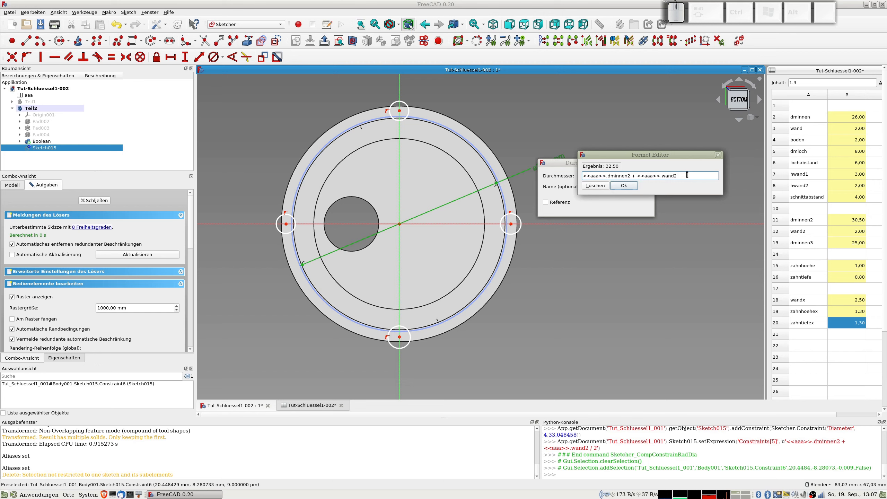
{"action": "left_click", "coordinate": [621, 185]}
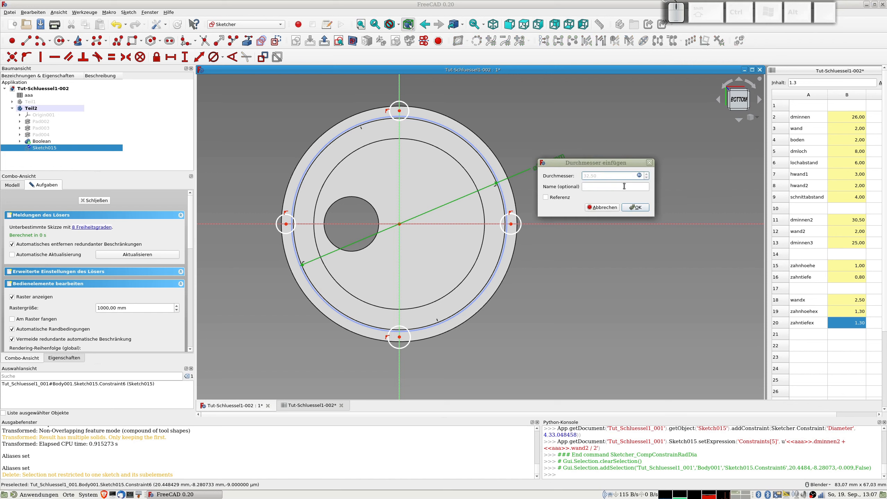
{"action": "left_click", "coordinate": [634, 207]}
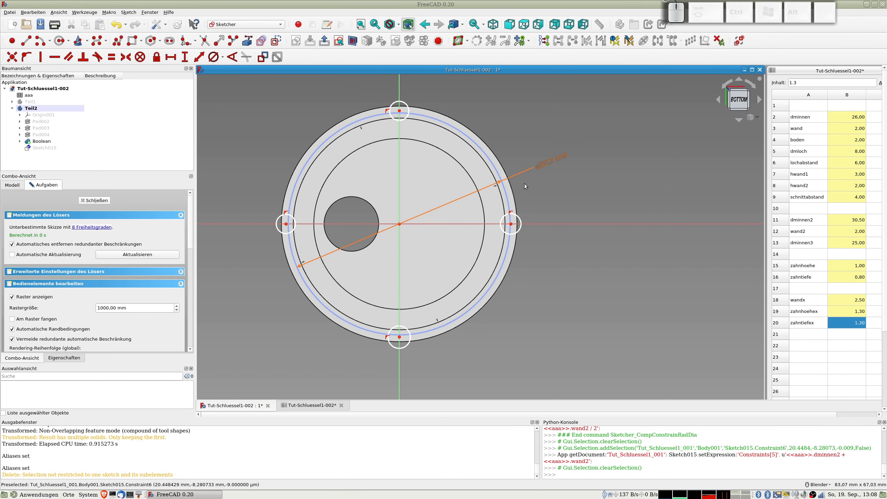
Step: Constrain the centres of the upper and right small circles onto the construction circle with point-on-object constraints
{"action": "scroll", "coordinate": [409, 155], "scroll_direction": "up", "scroll_amount": 2}
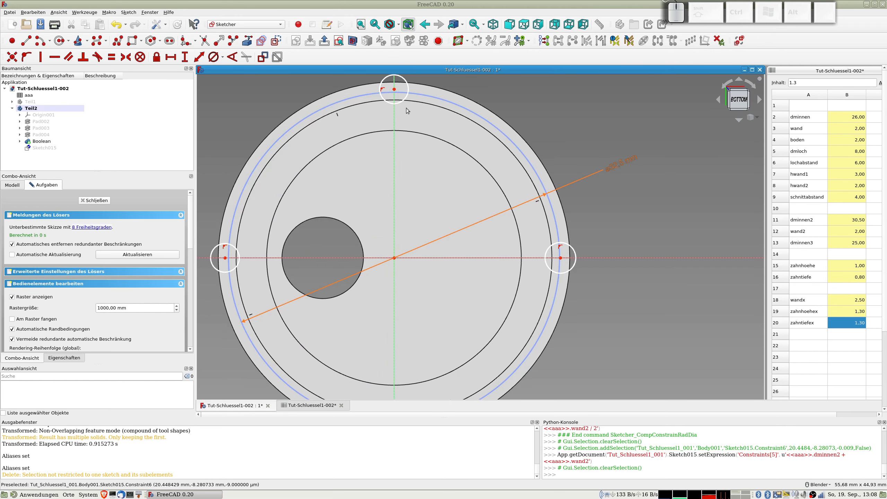
{"action": "left_click", "coordinate": [396, 89]}
{"action": "left_click", "coordinate": [404, 93]}
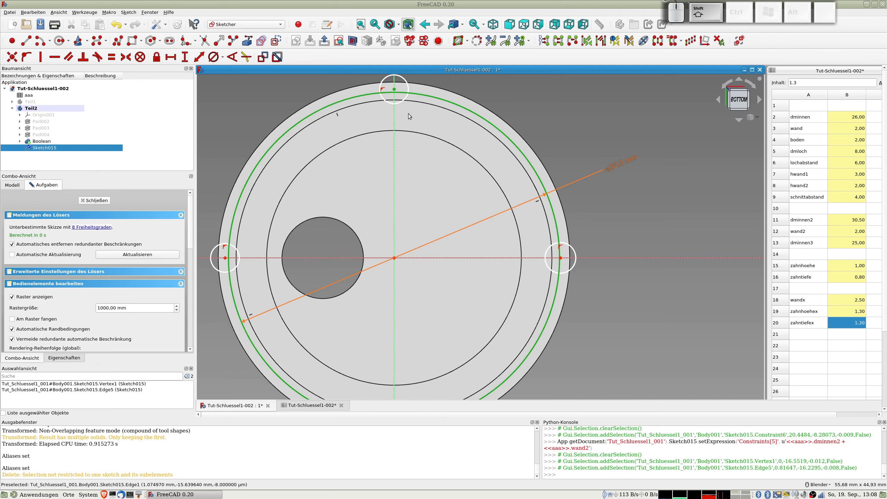
{"action": "key", "text": "o"}
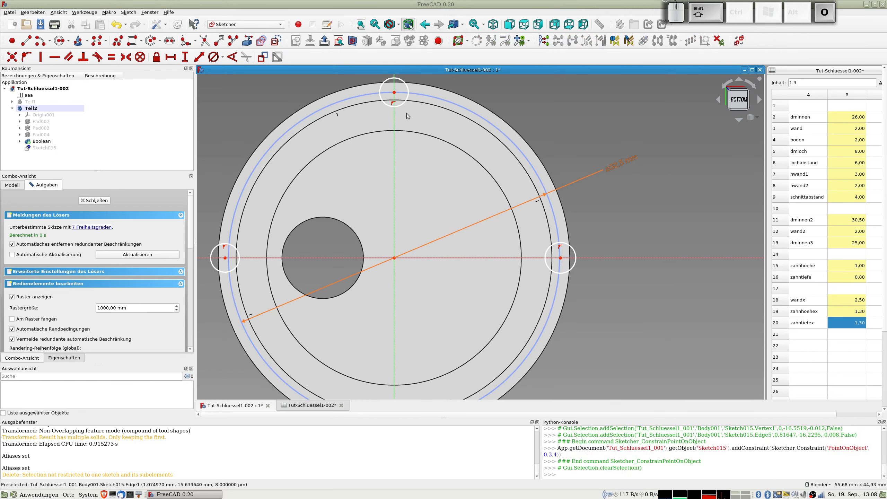
{"action": "left_click", "coordinate": [560, 258]}
{"action": "left_click", "coordinate": [557, 232]}
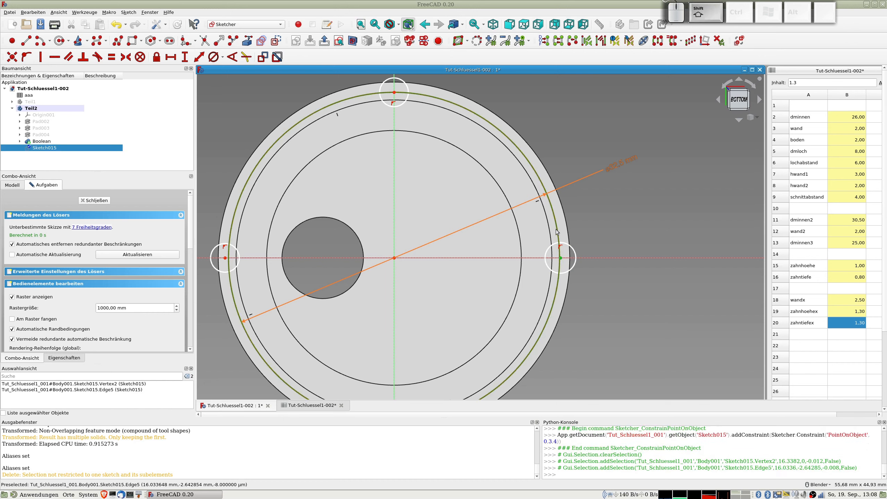
{"action": "key", "text": "shift+o"}
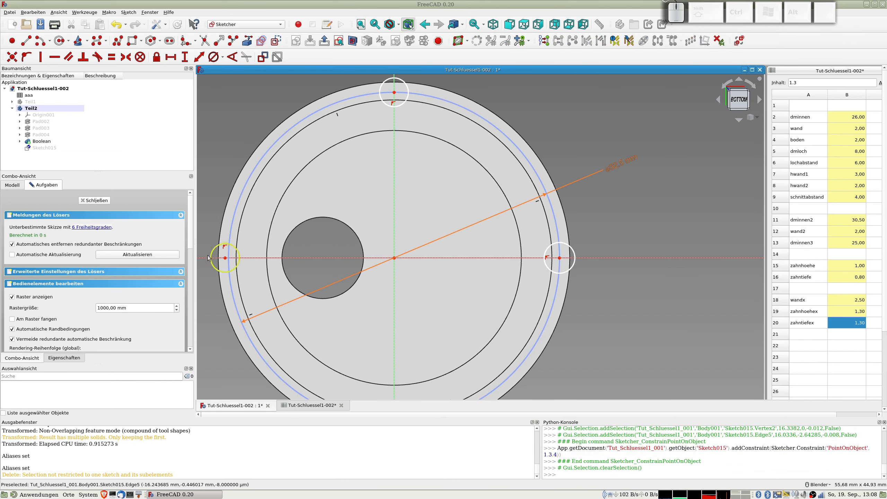
Step: Constrain the centres of the left and lower small circles onto the construction circle with point-on-object constraints
{"action": "left_click", "coordinate": [229, 254]}
{"action": "left_click", "coordinate": [229, 255]}
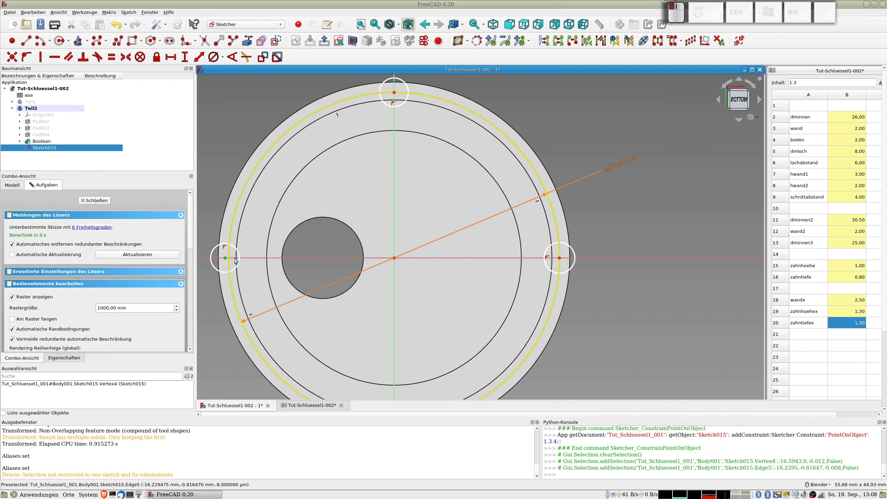
{"action": "key", "text": "shift+o"}
{"action": "scroll", "coordinate": [388, 330], "scroll_direction": "down", "scroll_amount": 2}
{"action": "middle_click_drag", "start_coordinate": [390, 324], "coordinate": [390, 227], "text": "shift"}
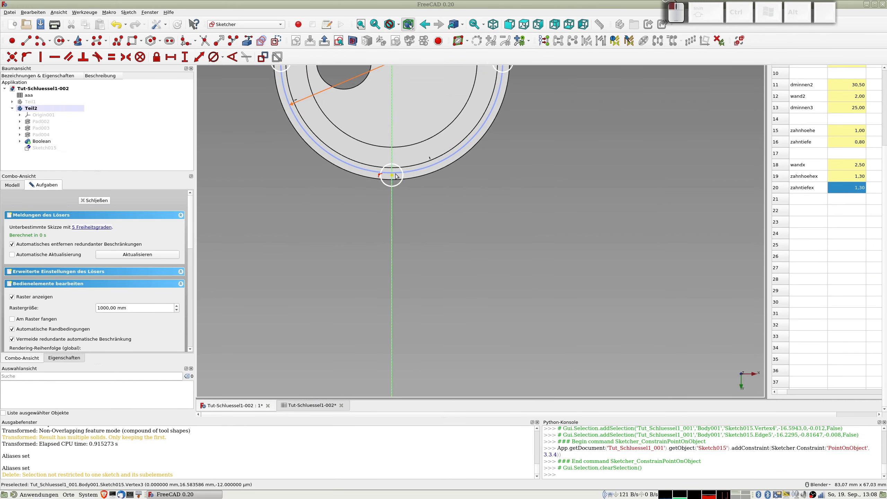
{"action": "left_click", "coordinate": [392, 175]}
{"action": "left_click", "coordinate": [406, 171]}
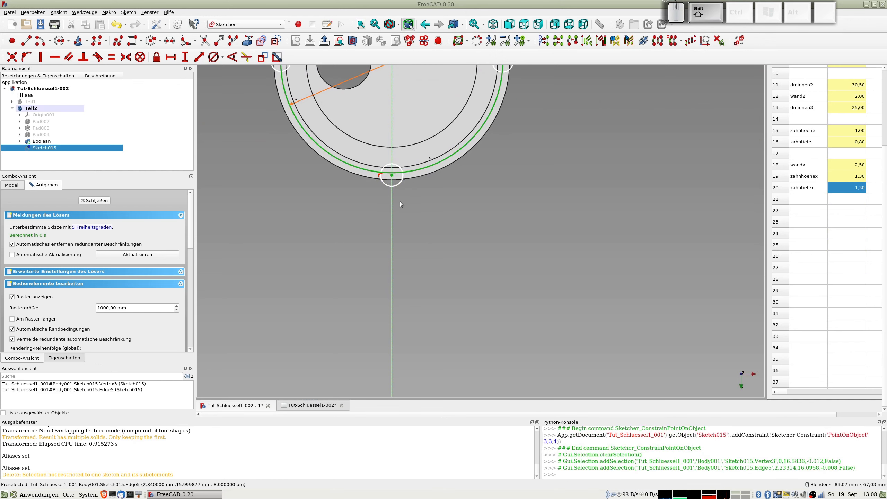
{"action": "key", "text": "shift+o"}
Step: Make all four small circles on the rim equal in size with an equality constraint
{"action": "left_click", "coordinate": [400, 180]}
{"action": "scroll", "coordinate": [441, 195], "scroll_direction": "down", "scroll_amount": 2}
{"action": "middle_click_drag", "start_coordinate": [441, 195], "coordinate": [444, 315], "text": "shift"}
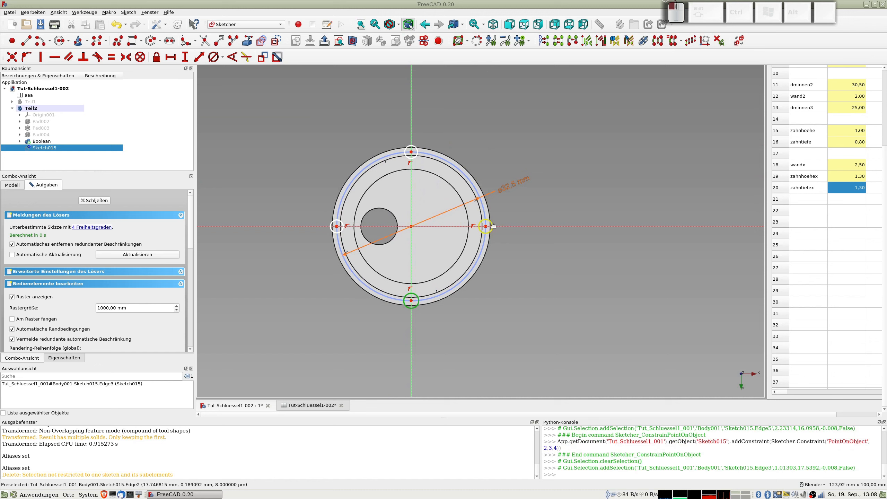
{"action": "left_click", "coordinate": [491, 226]}
{"action": "left_click", "coordinate": [415, 150]}
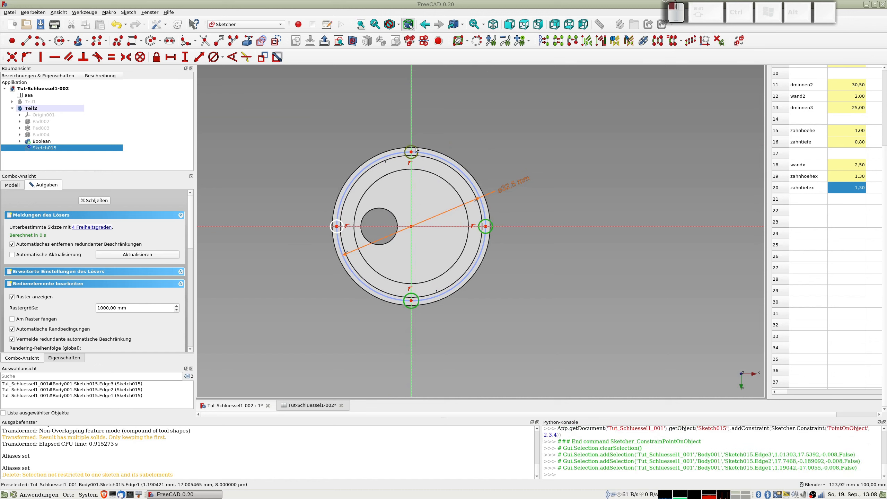
{"action": "left_click", "coordinate": [331, 231]}
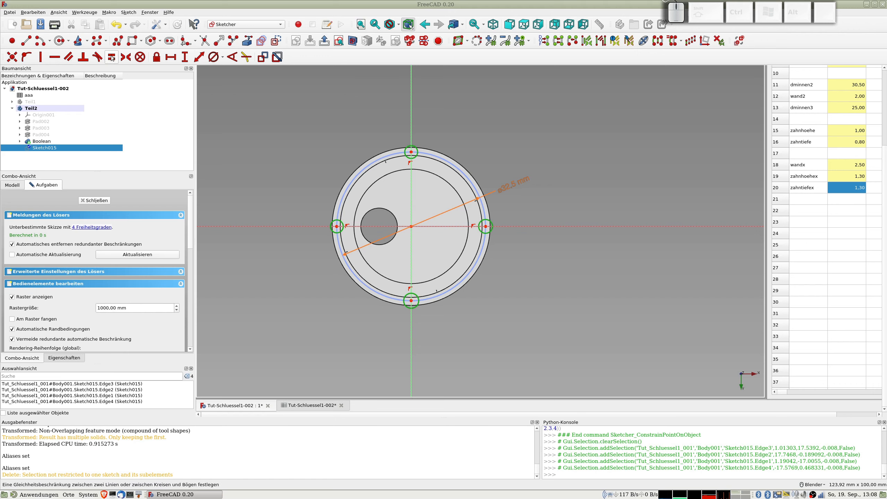
{"action": "key", "text": "e"}
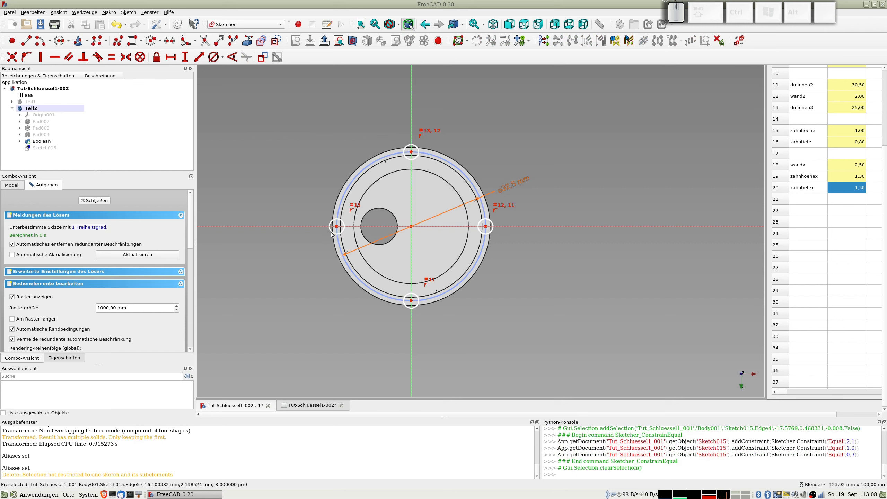
Step: Add a parameter named dmstart with the value 2 in row 22 of the spreadsheet
{"action": "left_click", "coordinate": [337, 222]}
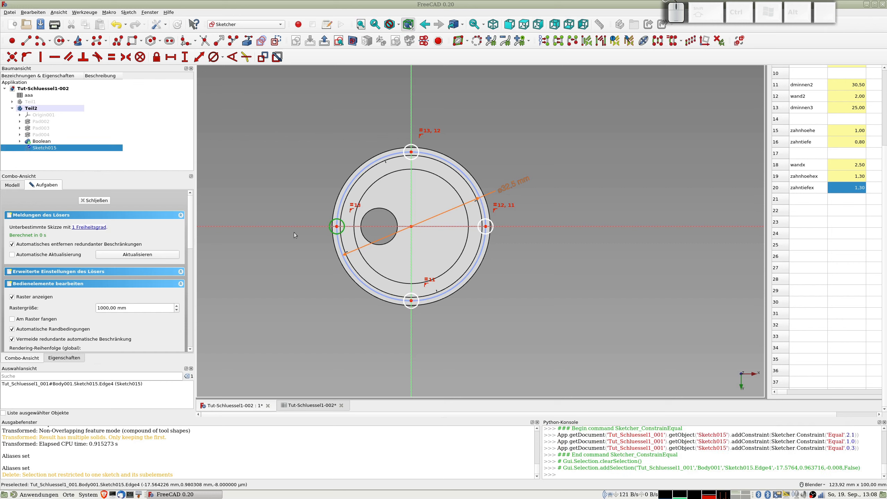
{"action": "left_click", "coordinate": [803, 211]}
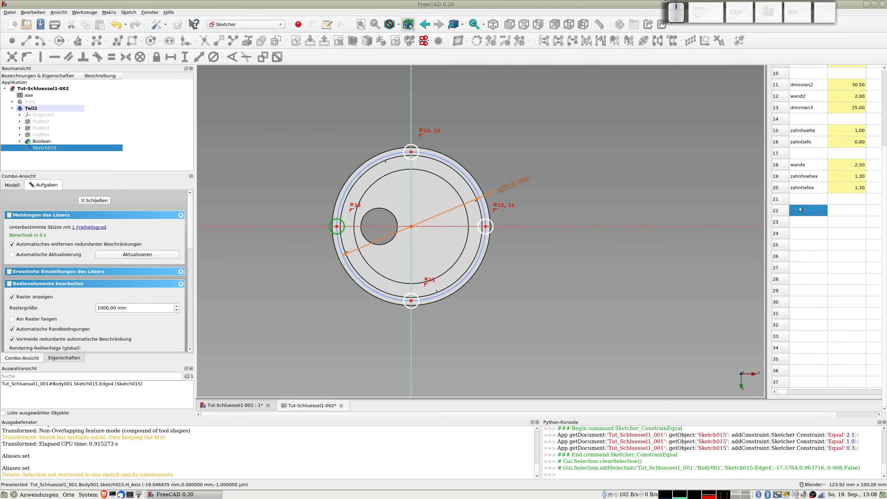
{"action": "type", "text": "dmsart"}
{"action": "key", "text": "BackSpace"}
{"action": "key", "text": "BackSpace"}
{"action": "key", "text": "BackSpace"}
{"action": "key", "text": "BackSpace"}
{"action": "type", "text": "start"}
{"action": "key", "text": "Tab"}
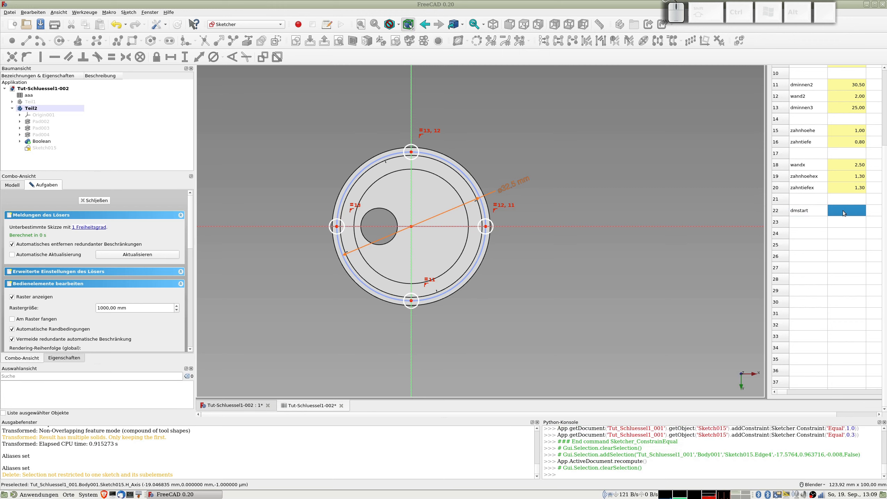
{"action": "type", "text": "2"}
{"action": "key", "text": "Return"}
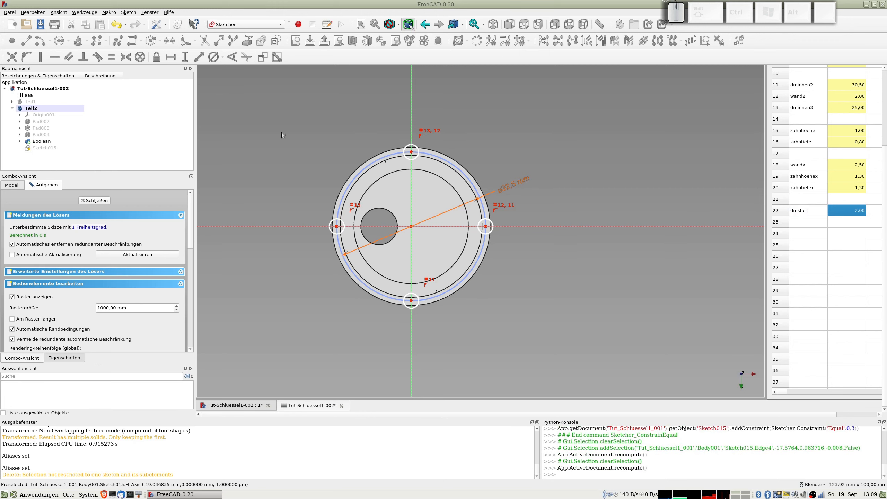
Step: Close the sketch and set the spreadsheet aliases for column B from row 2 to row 22 with the Alias manager
{"action": "left_click", "coordinate": [106, 202]}
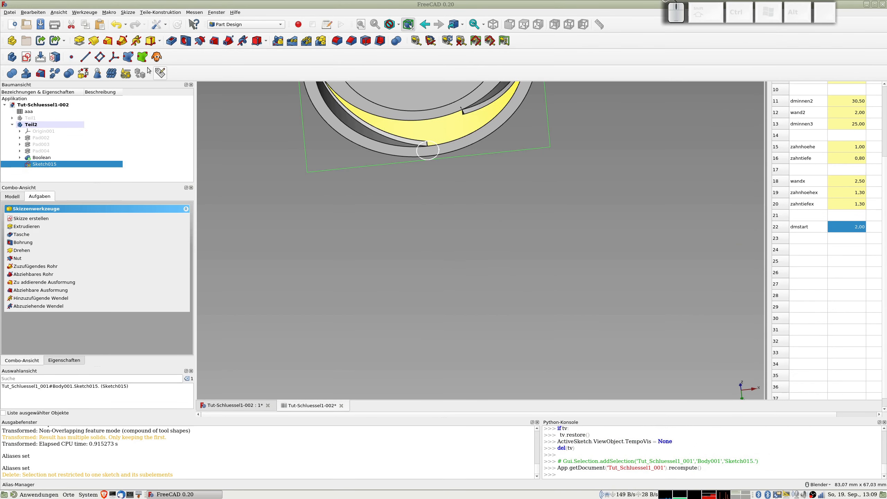
{"action": "left_click", "coordinate": [161, 74]}
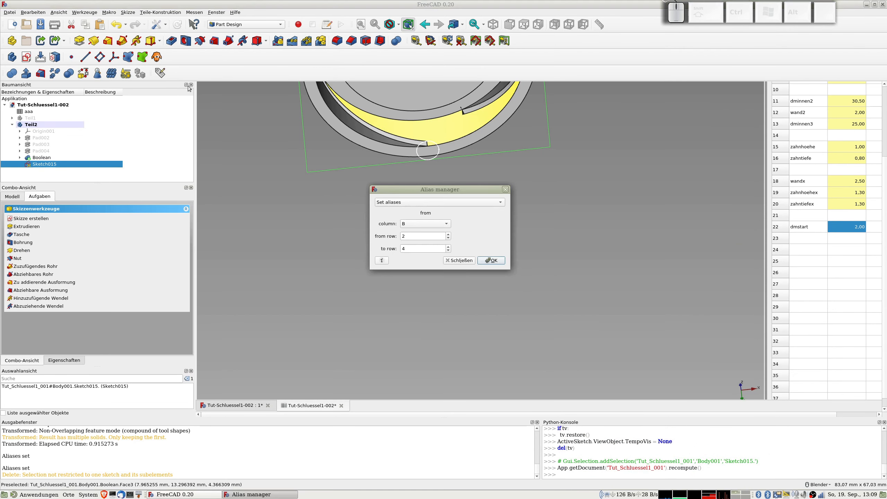
{"action": "double_click", "coordinate": [415, 248]}
{"action": "type", "text": "22"}
{"action": "left_click", "coordinate": [496, 262]}
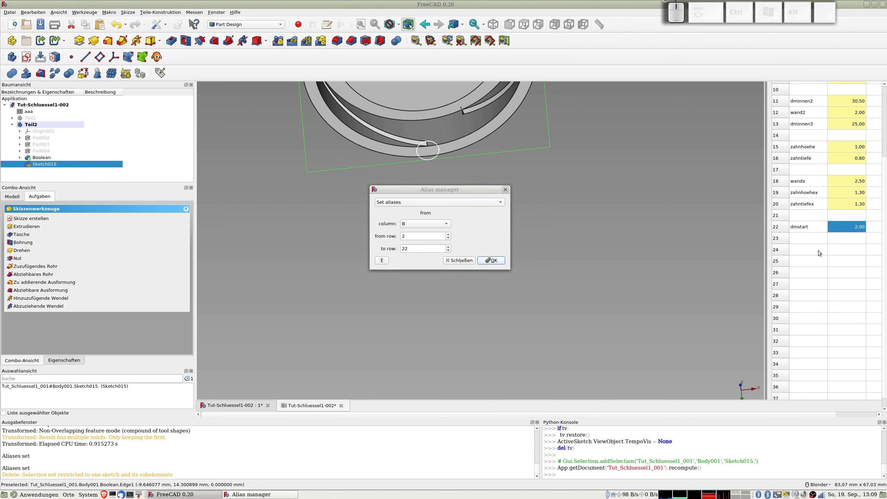
{"action": "left_click", "coordinate": [464, 261]}
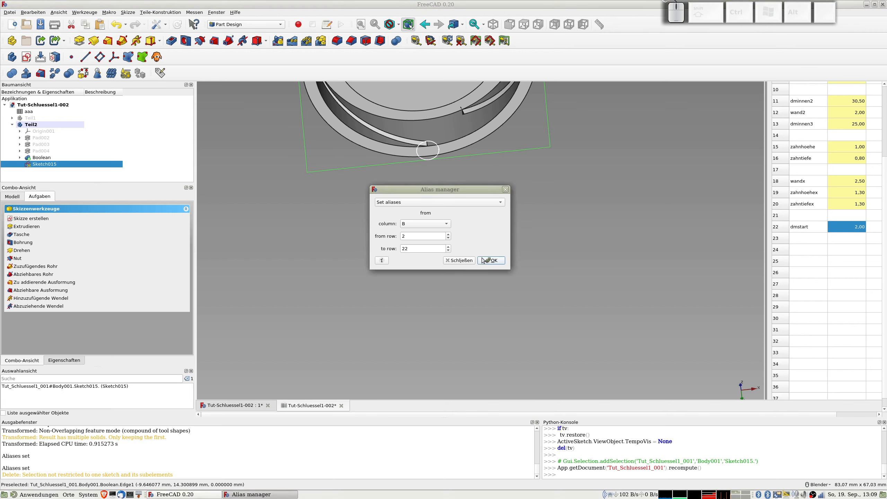
{"action": "left_click_drag", "start_coordinate": [468, 186], "coordinate": [574, 177]}
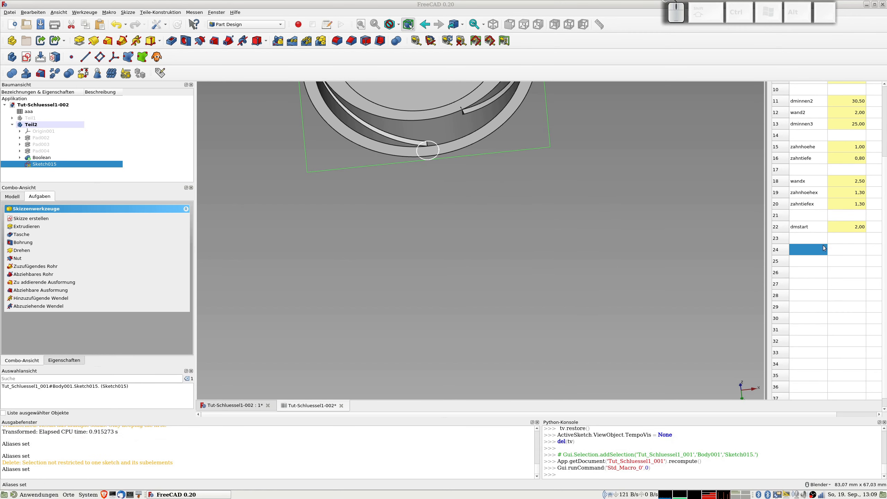
Step: Reopen the rim sketch and constrain the lower small circle's diameter to the formula aaa.dmstart
{"action": "double_click", "coordinate": [57, 164]}
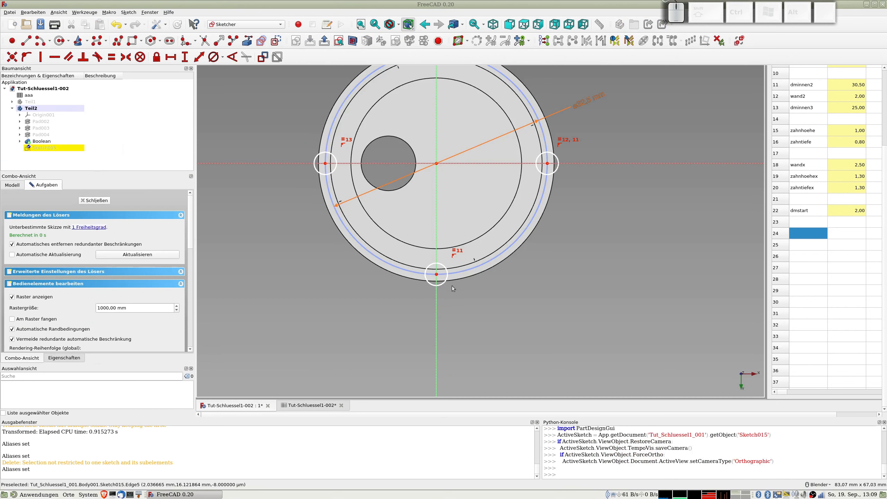
{"action": "left_click", "coordinate": [444, 286]}
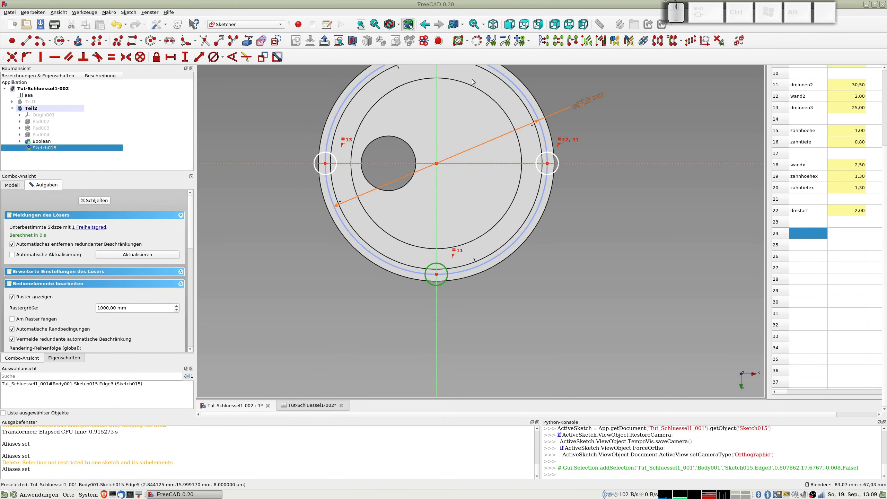
{"action": "left_click", "coordinate": [214, 57]}
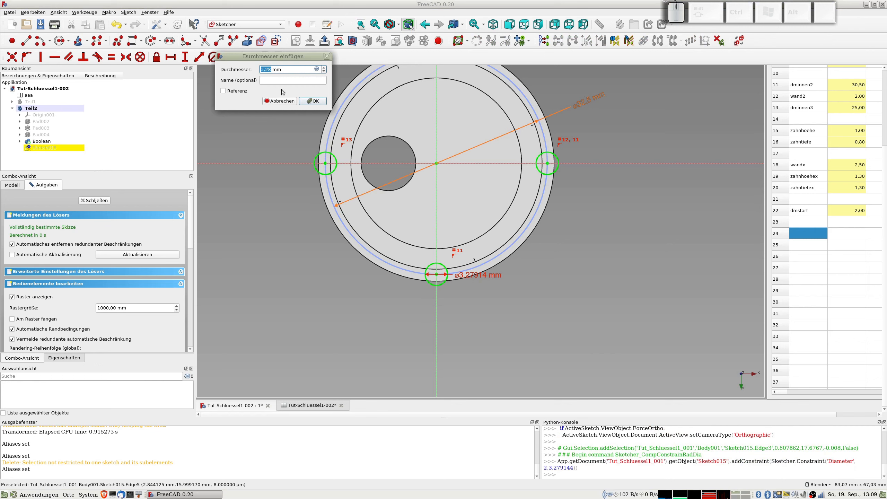
{"action": "left_click", "coordinate": [319, 71]}
{"action": "type", "text": "aaa"}
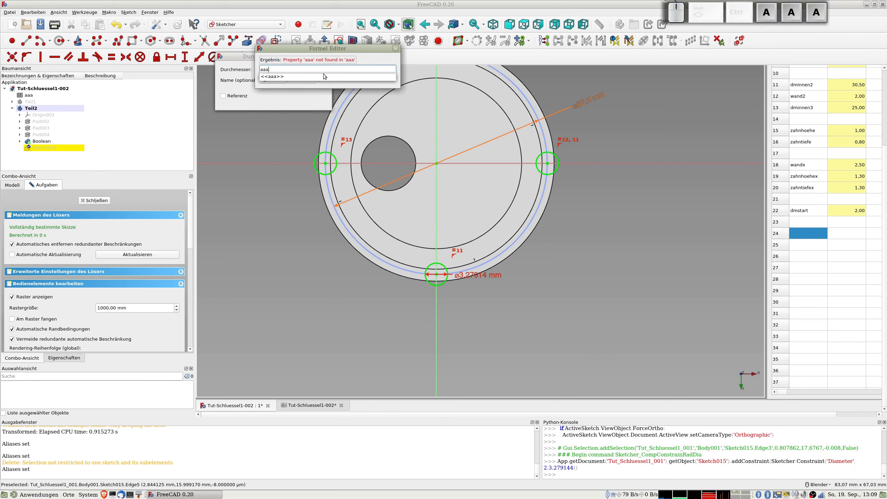
{"action": "type", "text": ".dmstart"}
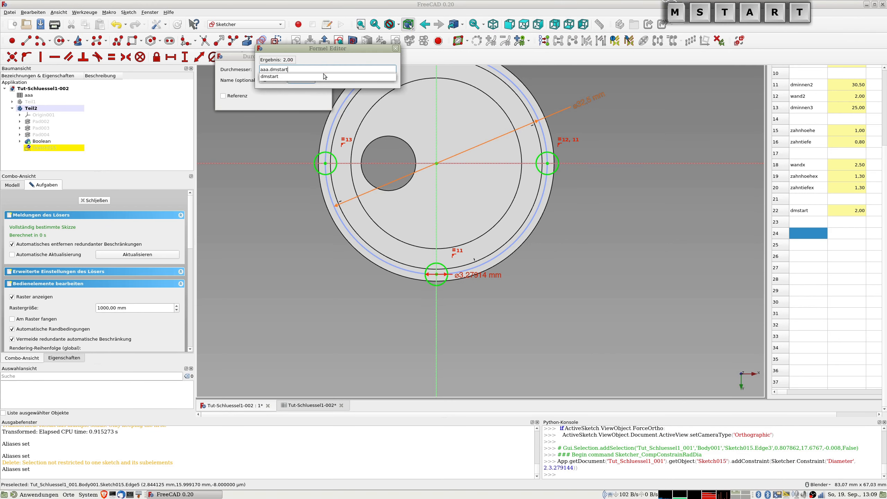
{"action": "key", "text": "Return"}
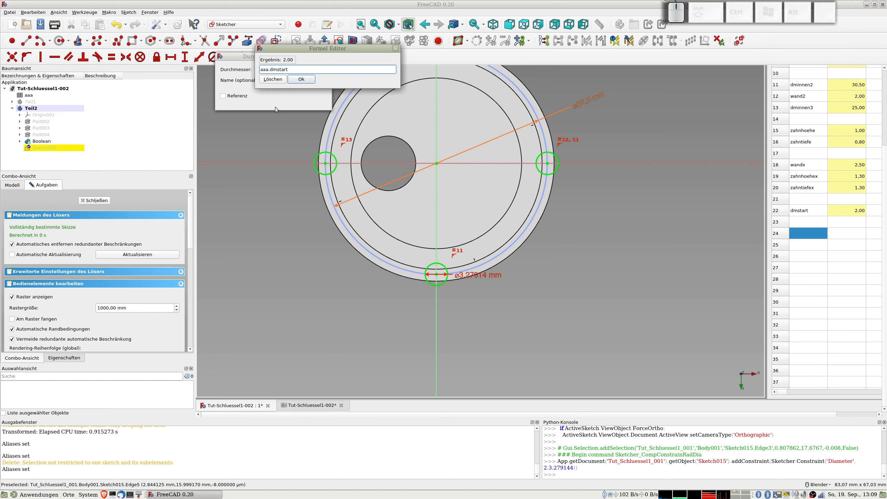
{"action": "left_click", "coordinate": [300, 79]}
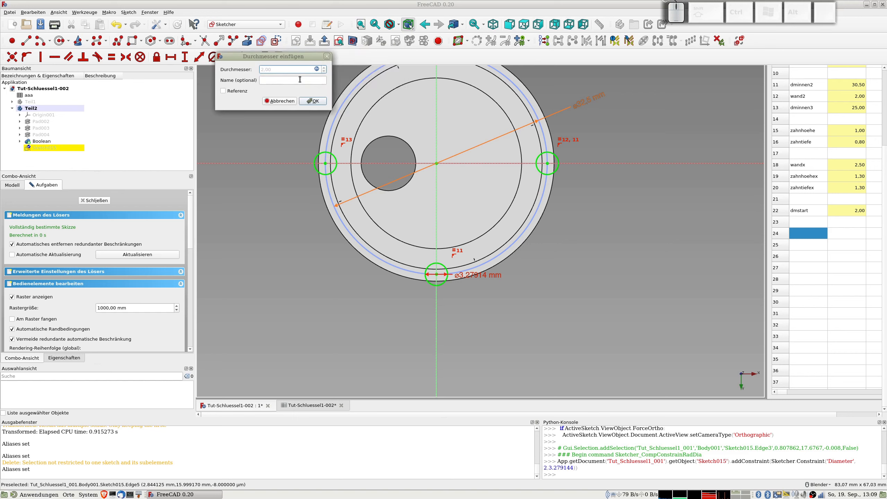
{"action": "left_click", "coordinate": [318, 101]}
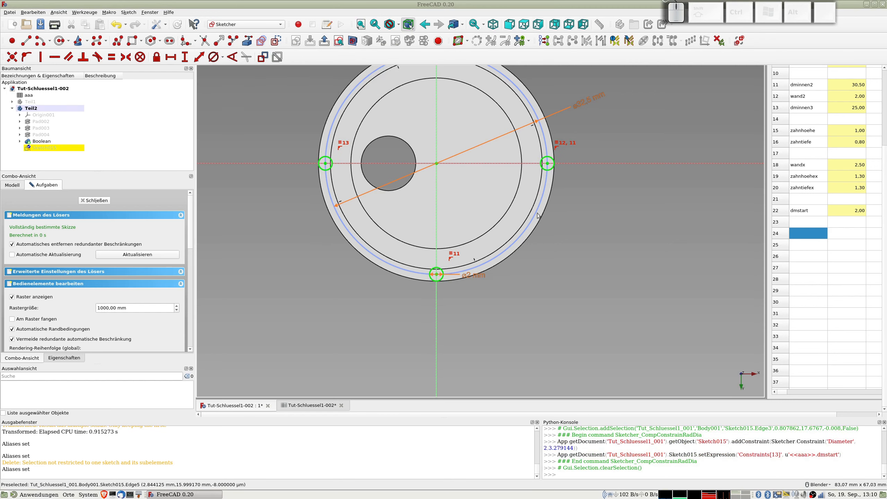
{"action": "scroll", "coordinate": [304, 169], "scroll_direction": "up", "scroll_amount": 3}
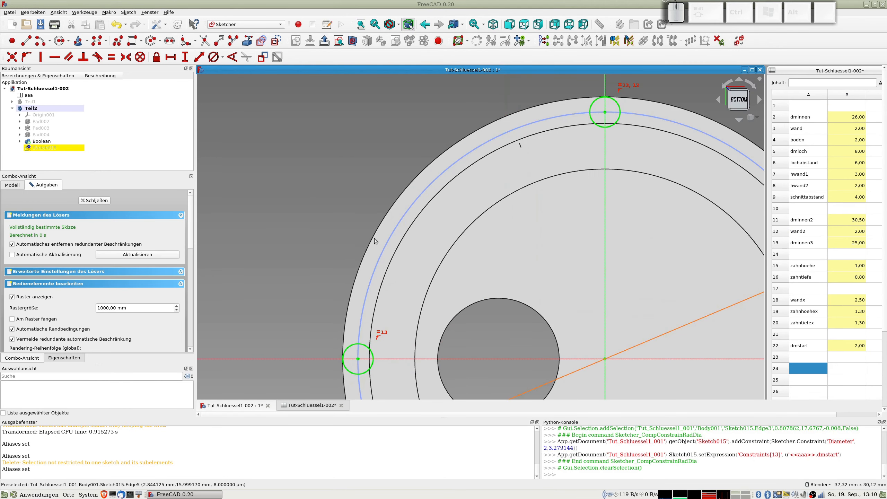
{"action": "scroll", "coordinate": [374, 238], "scroll_direction": "down", "scroll_amount": 3}
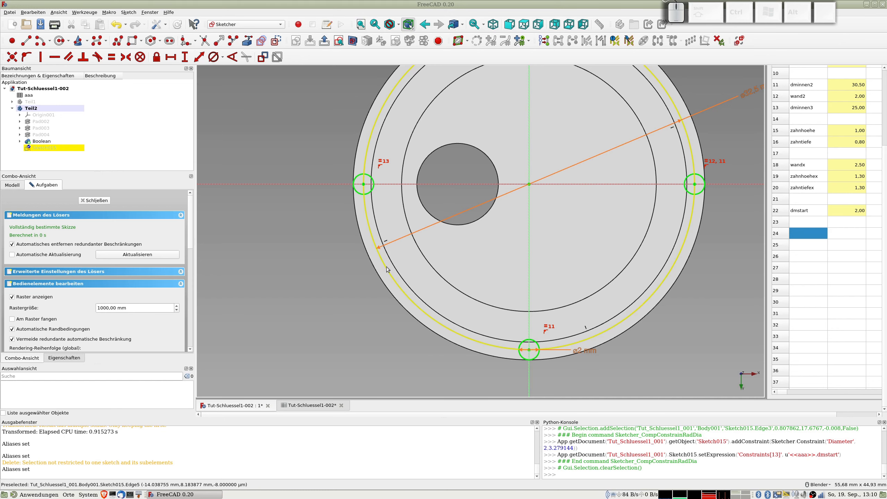
{"action": "middle_click_drag", "start_coordinate": [646, 200], "coordinate": [628, 206], "text": "shift"}
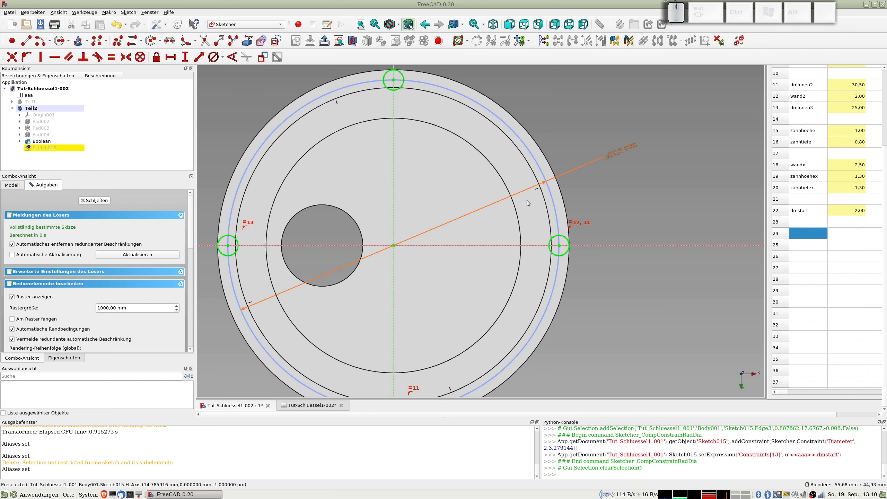
Step: Close the sketch and enter aaa.hstart with the value 1 in row 23 of the spreadsheet
{"action": "left_click", "coordinate": [802, 221]}
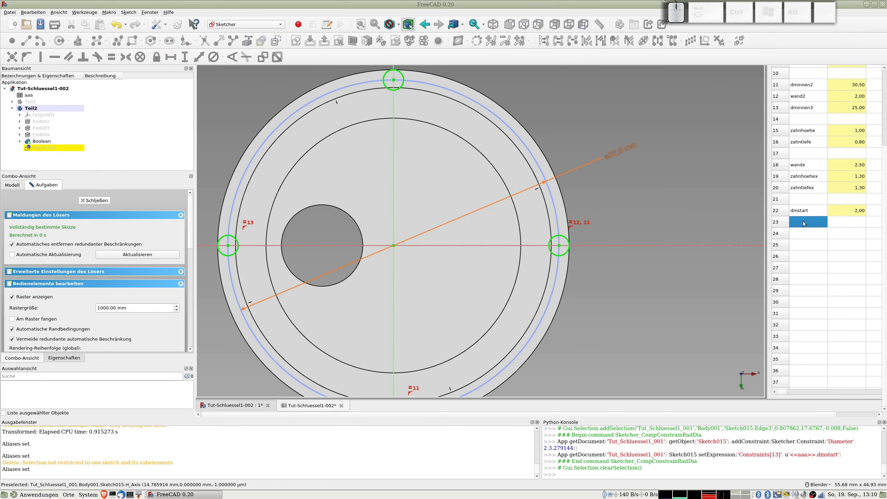
{"action": "left_click", "coordinate": [94, 200]}
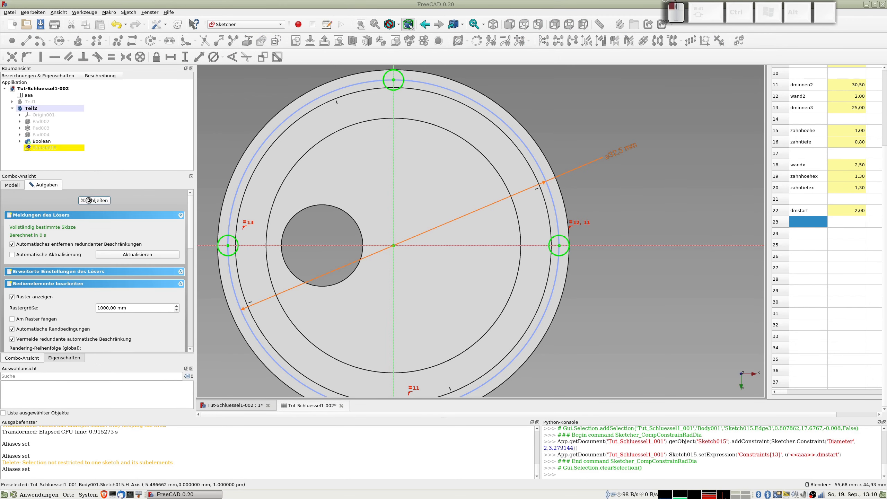
{"action": "left_click", "coordinate": [796, 239]}
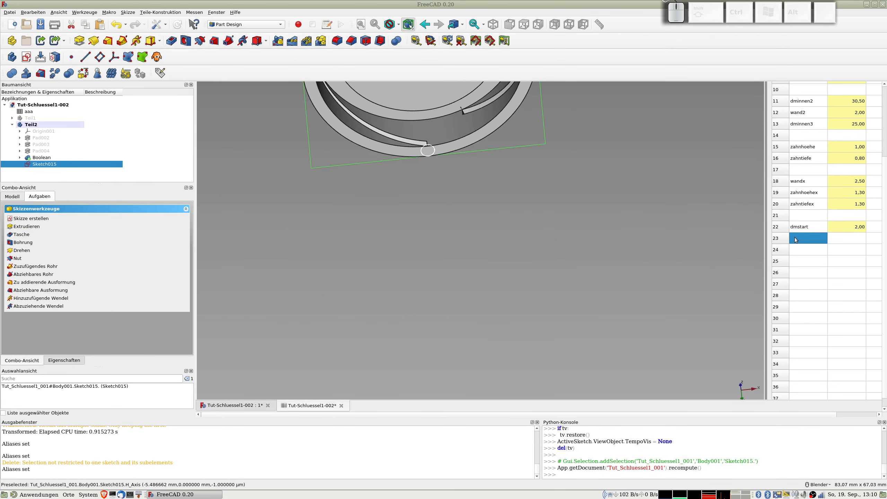
{"action": "type", "text": "aaa."}
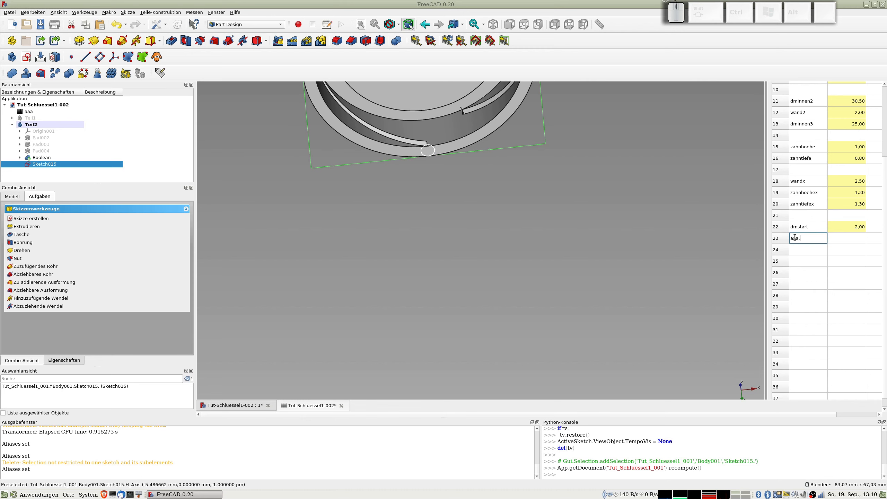
{"action": "type", "text": "hstart"}
{"action": "left_click", "coordinate": [838, 246]}
{"action": "left_click", "coordinate": [845, 240]}
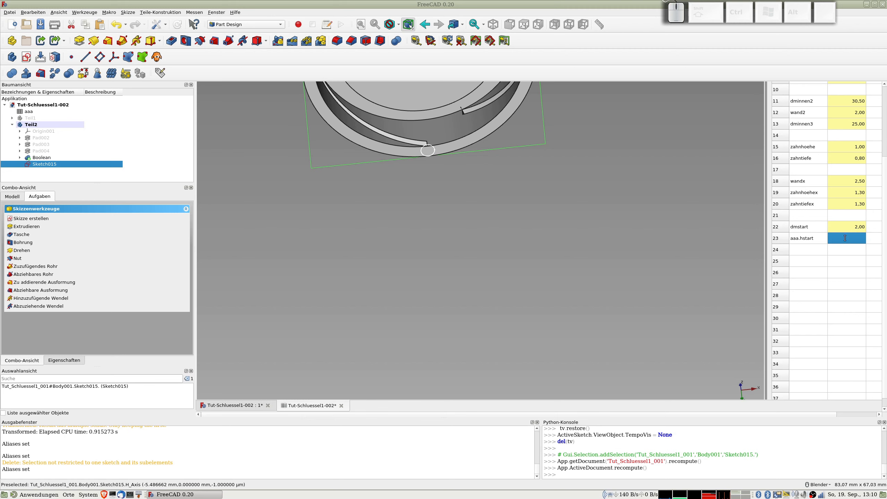
{"action": "type", "text": "1"}
{"action": "key", "text": "Return"}
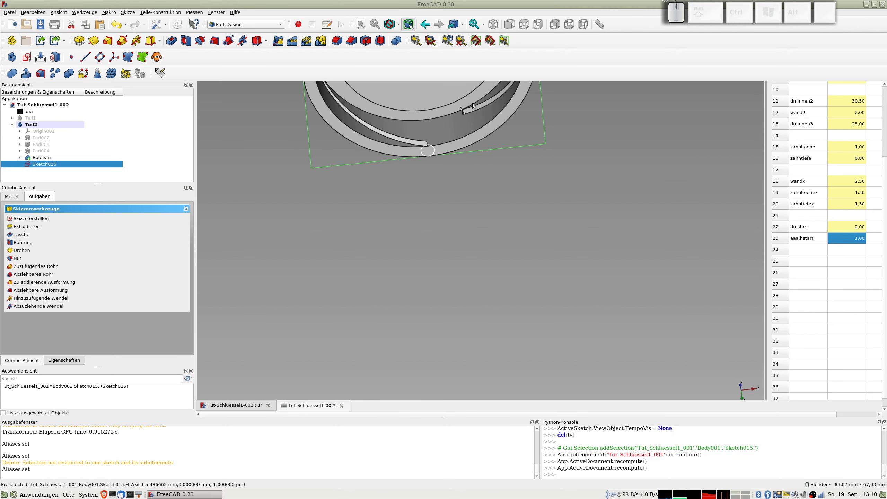
Step: Rename the parameter in row 23 of the spreadsheet as hstart
{"action": "left_click", "coordinate": [799, 241]}
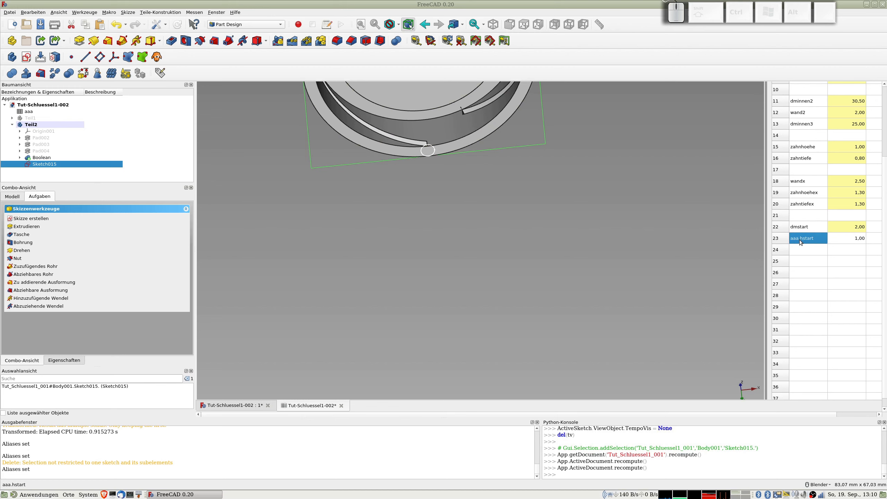
{"action": "type", "text": "hstart"}
{"action": "key", "text": "Return"}
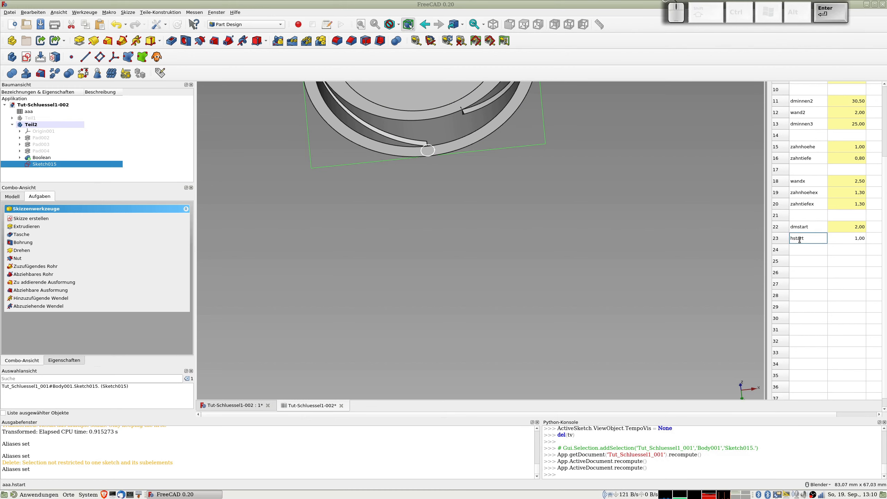
{"action": "left_click", "coordinate": [804, 253]}
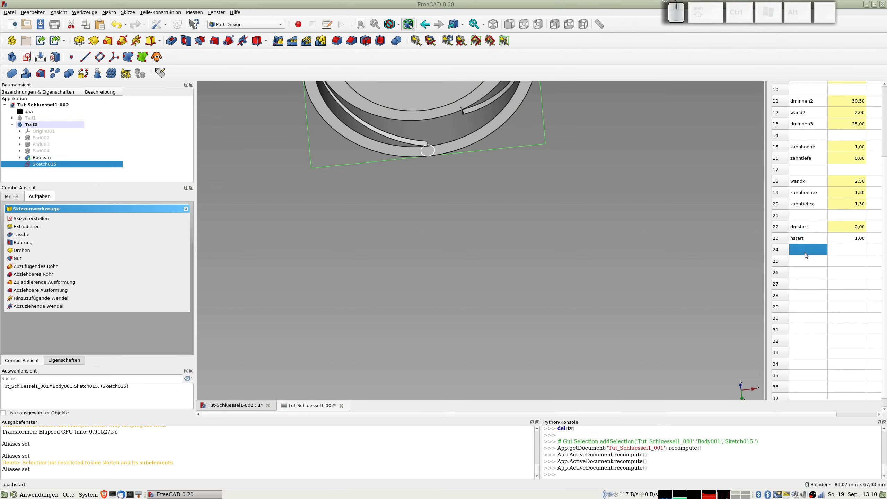
Step: Try to set the aliases for column B from row 24 to row 24 with the Alias manager
{"action": "left_click", "coordinate": [160, 73]}
{"action": "left_click", "coordinate": [406, 248]}
{"action": "left_click_drag", "start_coordinate": [405, 248], "coordinate": [327, 247]}
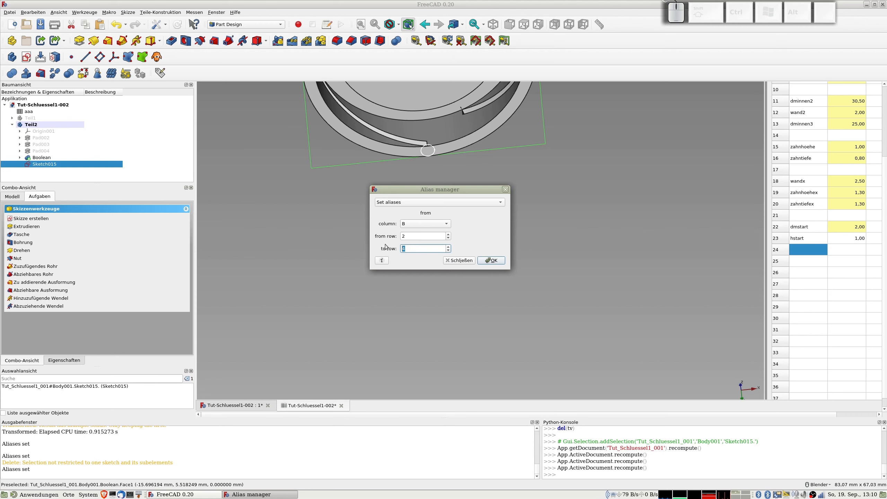
{"action": "left_click_drag", "start_coordinate": [412, 237], "coordinate": [376, 235]}
{"action": "type", "text": "24"}
{"action": "key", "text": "Tab"}
{"action": "type", "text": "24"}
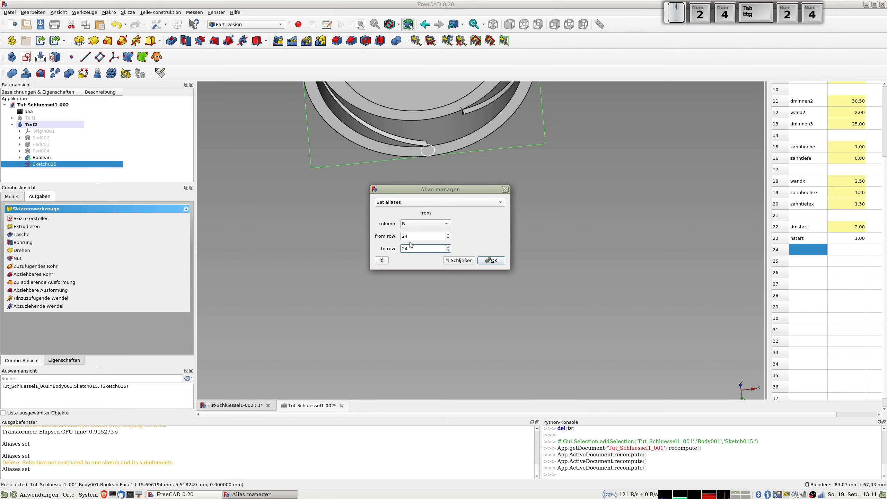
{"action": "left_click", "coordinate": [499, 261]}
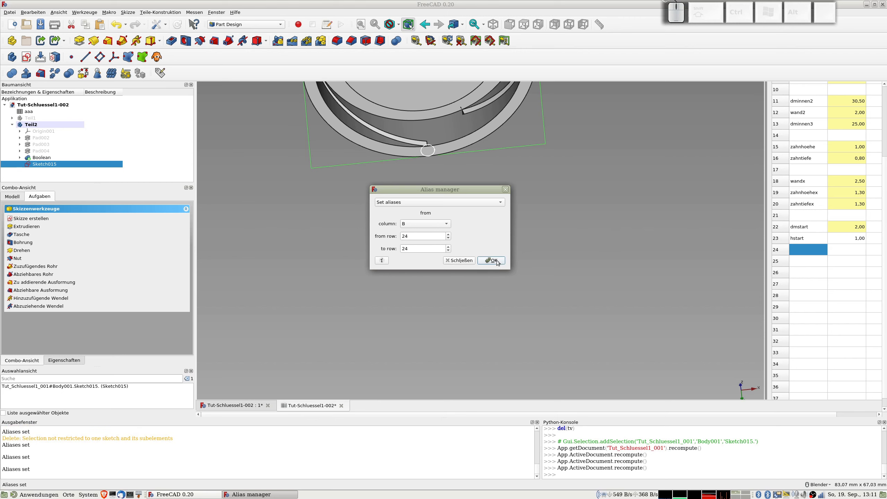
Step: Set the alias for column B from row 23 to row 23 and close the Alias manager
{"action": "double_click", "coordinate": [412, 236]}
{"action": "type", "text": "23"}
{"action": "key", "text": "Tab"}
{"action": "type", "text": "23"}
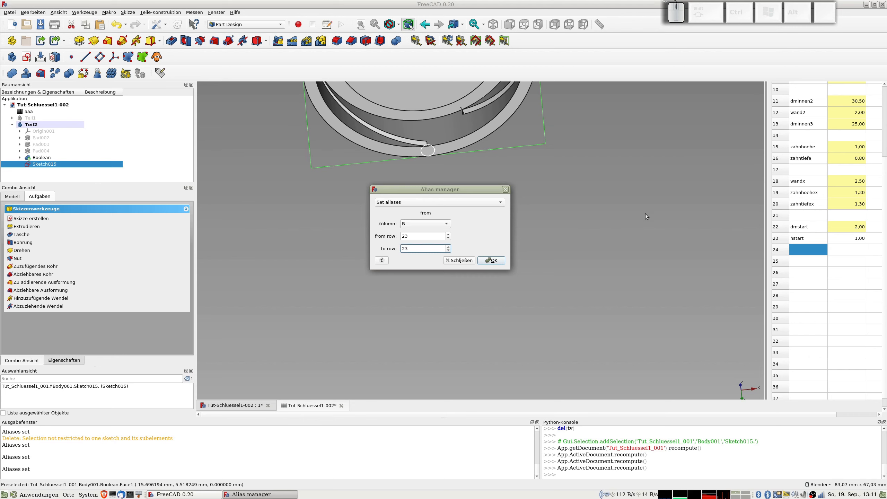
{"action": "left_click", "coordinate": [496, 262]}
{"action": "left_click", "coordinate": [496, 261]}
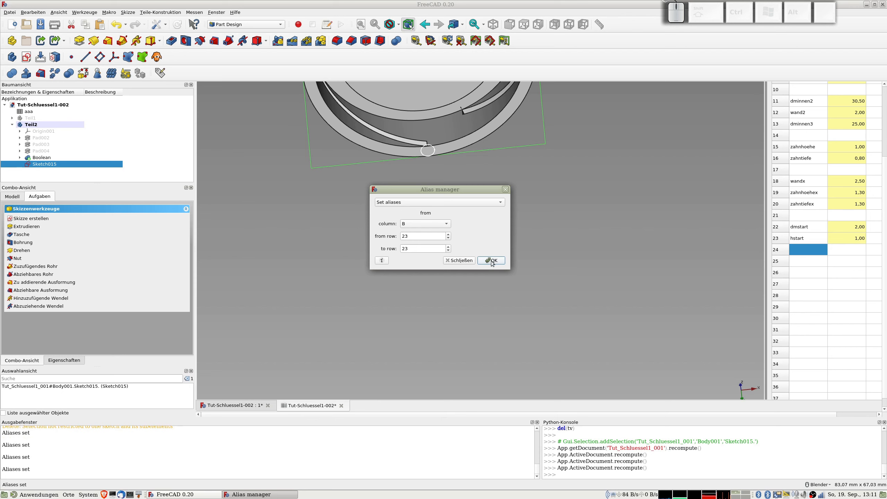
{"action": "left_click", "coordinate": [463, 260]}
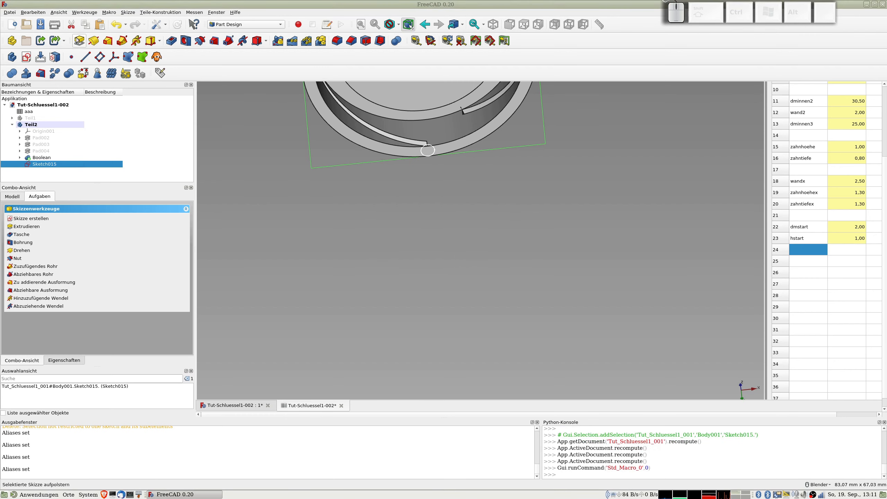
Step: Try to create a Pocket from the sketch with the four small circles
{"action": "left_click", "coordinate": [172, 42]}
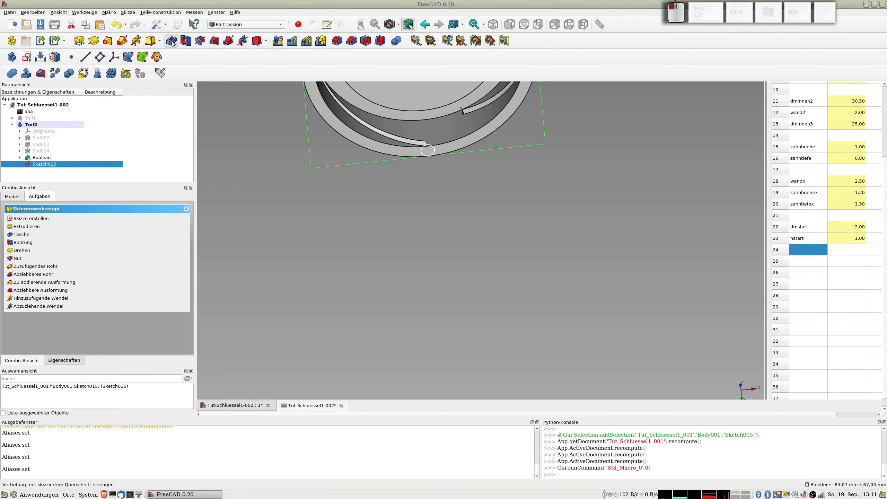
{"action": "left_click", "coordinate": [509, 256]}
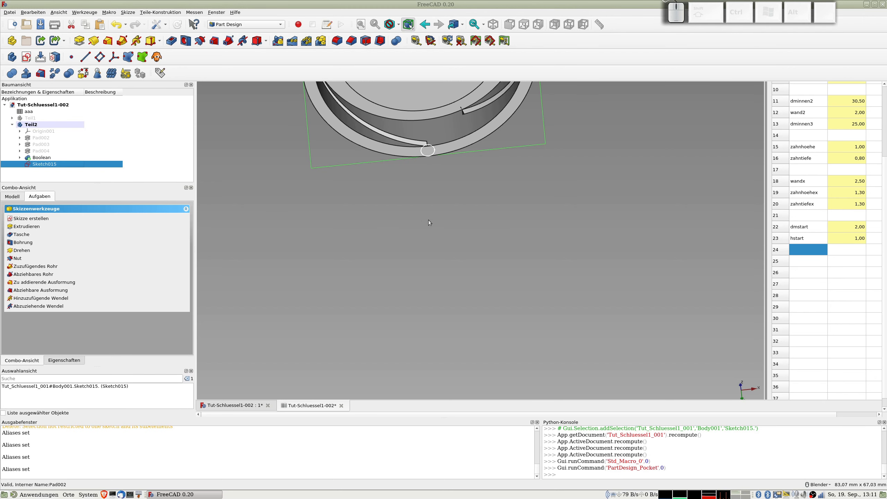
{"action": "middle_click_drag", "start_coordinate": [438, 220], "coordinate": [472, 310], "text": "shift"}
{"action": "scroll", "coordinate": [454, 259], "scroll_direction": "down", "scroll_amount": 2}
{"action": "middle_click_drag", "start_coordinate": [458, 224], "coordinate": [474, 192]}
Step: Cut the four small circles of Sketch015 into the rim of Teil2 as a Pocket with the length formula aaa.hstart
{"action": "left_click", "coordinate": [41, 151]}
{"action": "left_click", "coordinate": [43, 165]}
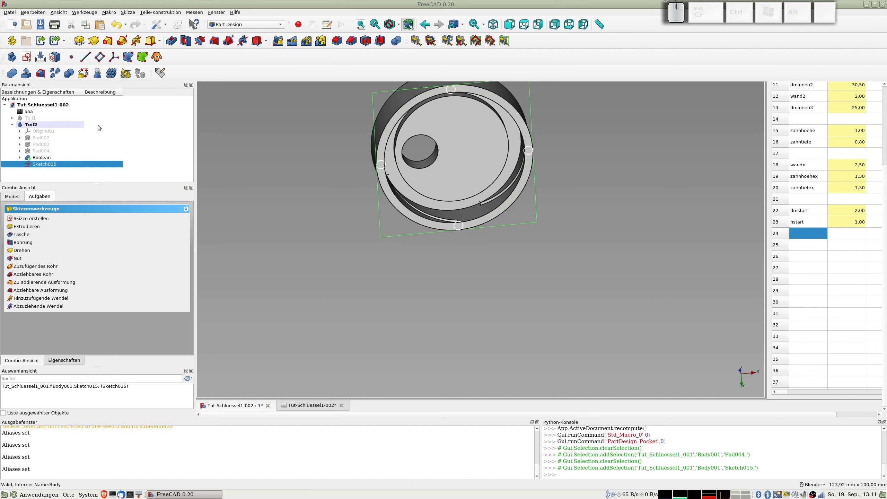
{"action": "left_click", "coordinate": [170, 42]}
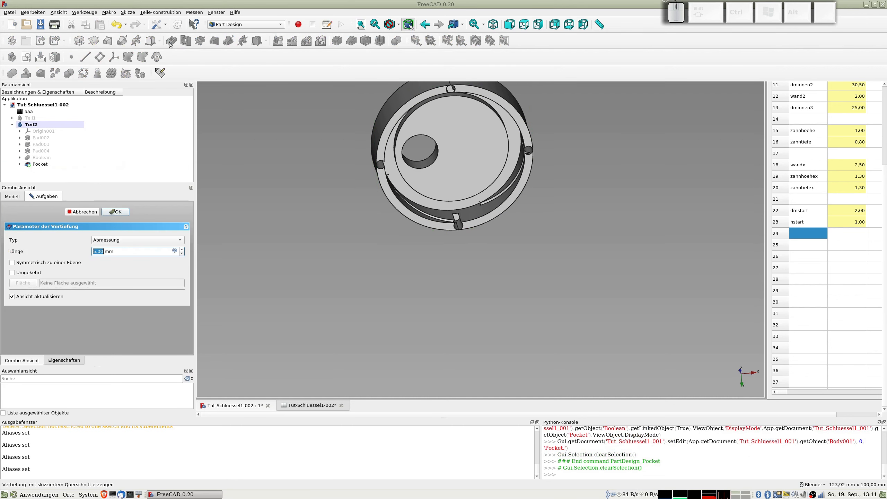
{"action": "left_click", "coordinate": [175, 250]}
{"action": "type", "text": "aaa"}
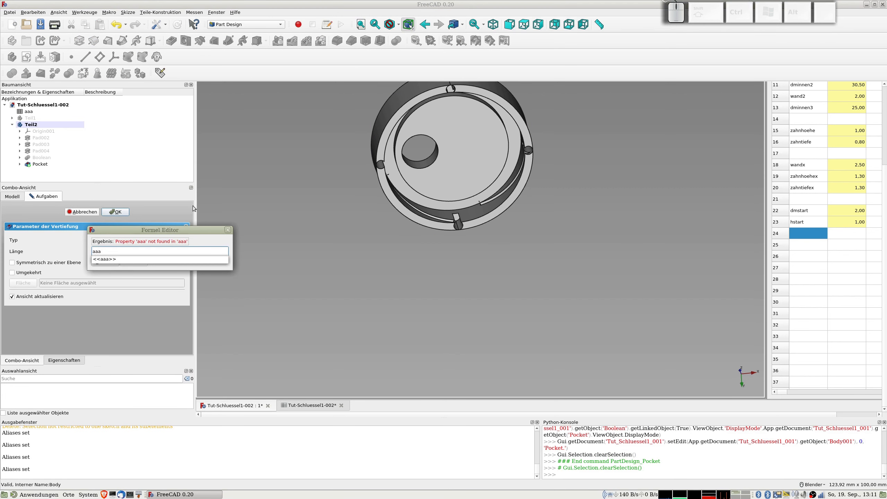
{"action": "type", "text": ".hstart"}
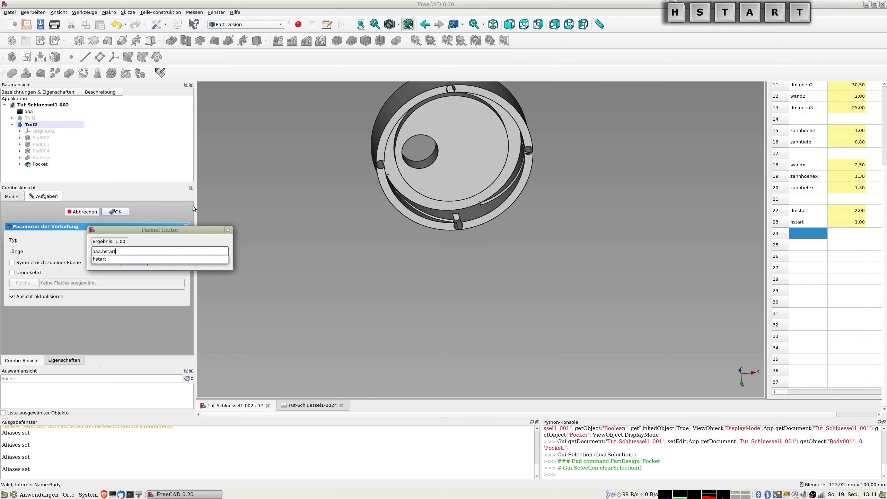
{"action": "key", "text": "Return"}
{"action": "key", "text": "Tab"}
{"action": "key", "text": "Tab"}
{"action": "key", "text": "Return"}
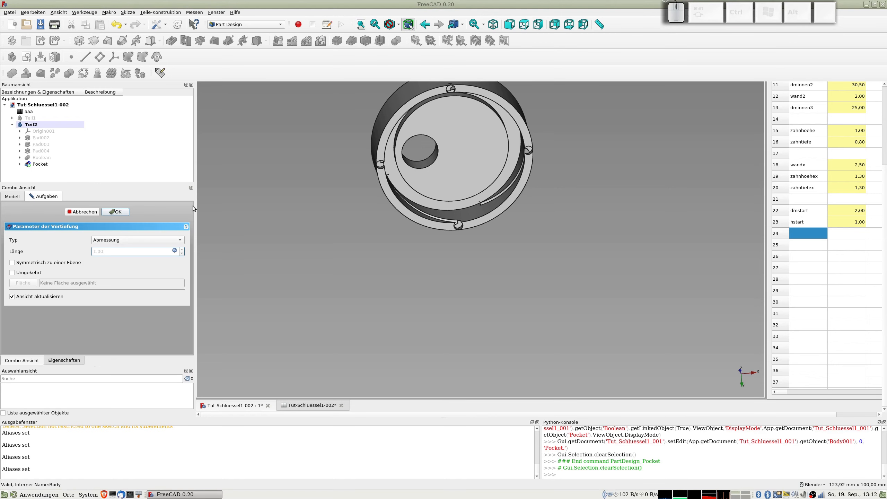
{"action": "left_click", "coordinate": [116, 212]}
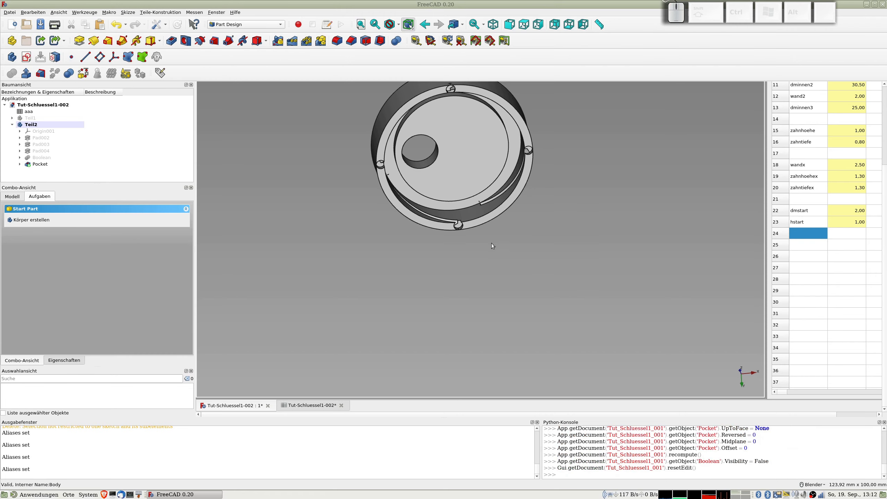
Step: Examine the four pocketed recesses on the rim of Teil2 from an oblique angle
{"action": "scroll", "coordinate": [491, 244], "scroll_direction": "up", "scroll_amount": 4}
{"action": "scroll", "coordinate": [489, 257], "scroll_direction": "down", "scroll_amount": 2}
{"action": "middle_click_drag", "start_coordinate": [481, 257], "coordinate": [454, 337]}
{"action": "scroll", "coordinate": [444, 255], "scroll_direction": "up", "scroll_amount": 2}
{"action": "scroll", "coordinate": [405, 210], "scroll_direction": "up", "scroll_amount": 3}
{"action": "scroll", "coordinate": [442, 267], "scroll_direction": "down", "scroll_amount": 2}
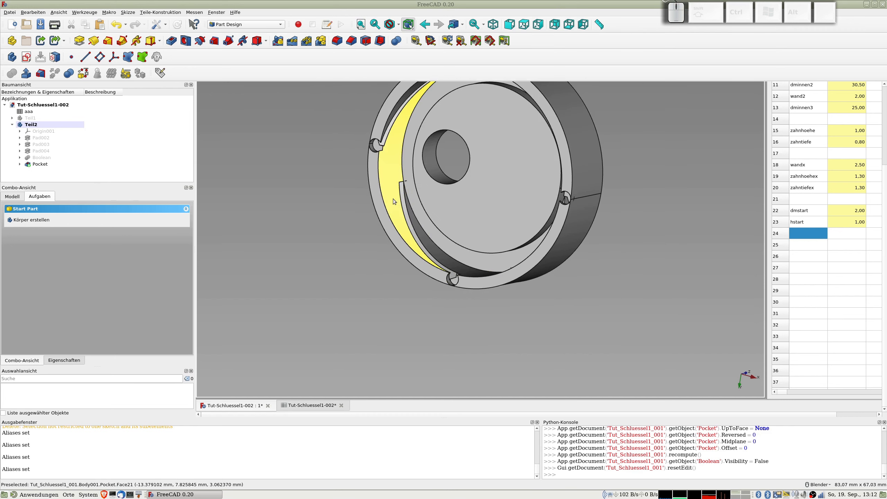
Step: Reopen Sketch015 under Pocket and set the large construction circle's diameter formula to <<aaa>>.dminnen2 + <<aaa>>.wand2/2, closing the sketch
{"action": "left_click", "coordinate": [19, 164]}
{"action": "double_click", "coordinate": [53, 171]}
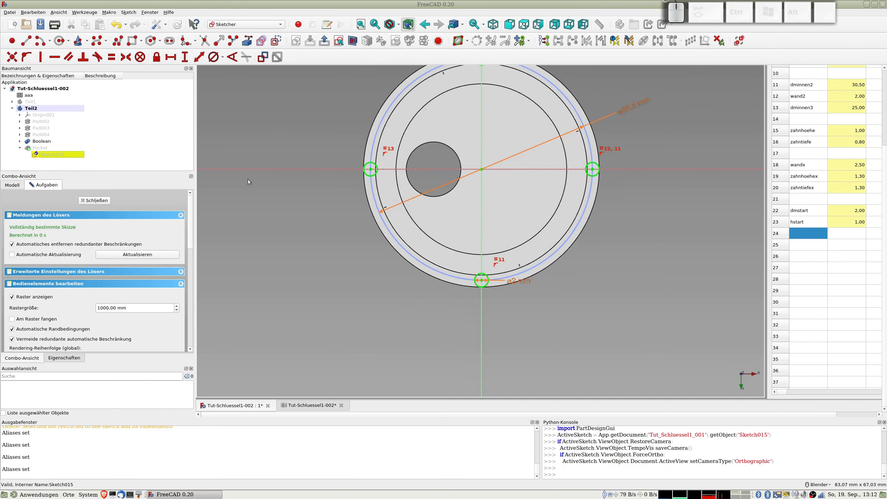
{"action": "mouse_move", "coordinate": [672, 161]}
{"action": "middle_mouse_down", "text": "shift"}
{"action": "mouse_move", "coordinate": [633, 204]}
{"action": "mouse_move", "coordinate": [633, 225]}
{"action": "middle_mouse_up", "text": "shift"}
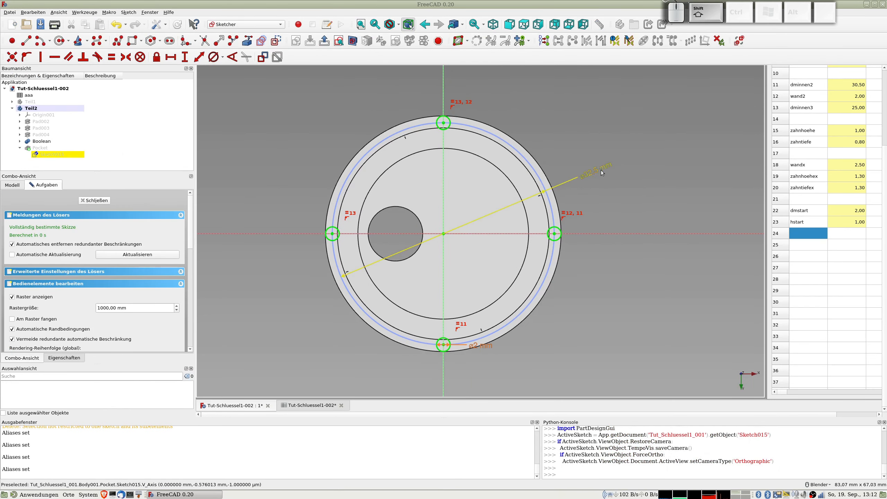
{"action": "double_click", "coordinate": [592, 172]}
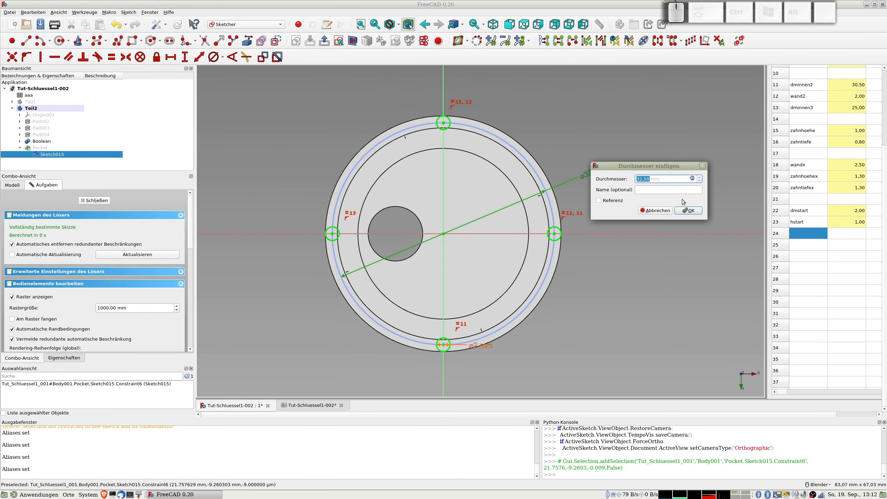
{"action": "left_click", "coordinate": [693, 179]}
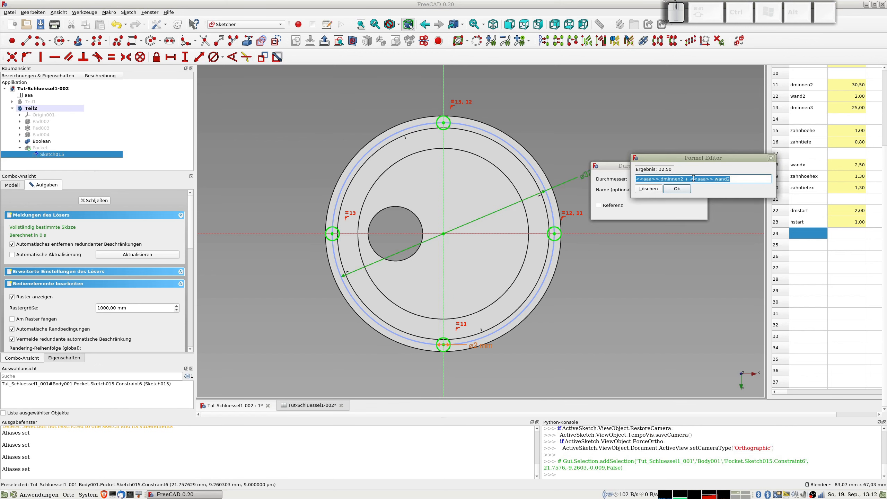
{"action": "left_click", "coordinate": [742, 204]}
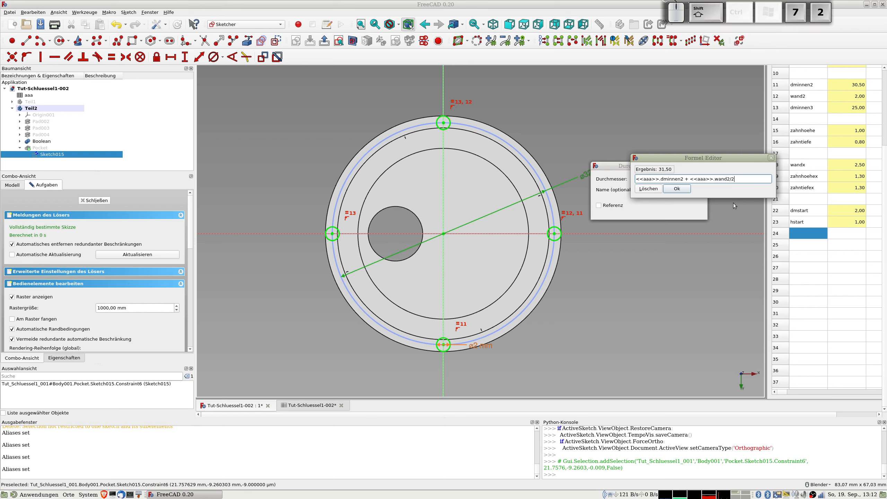
{"action": "key", "text": "Return"}
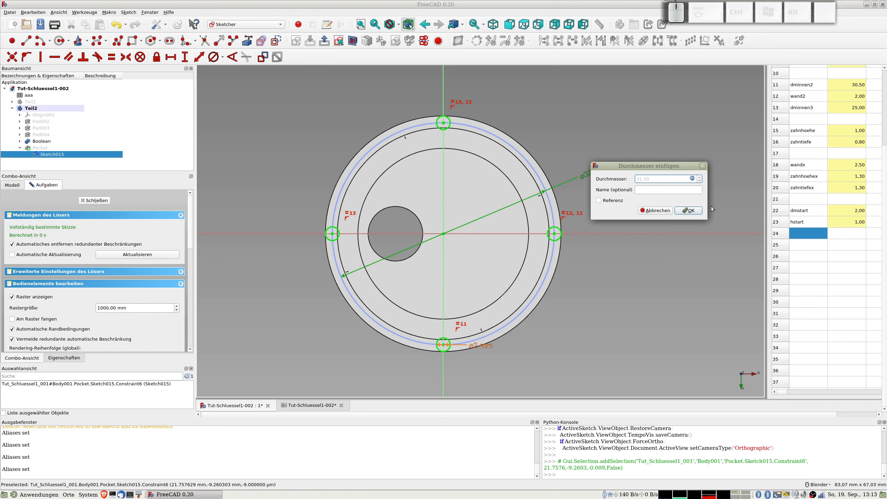
{"action": "left_click", "coordinate": [695, 212]}
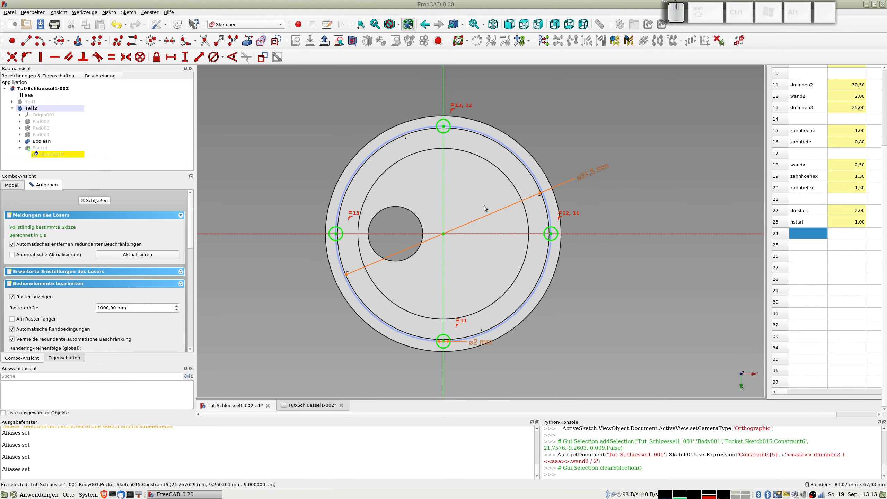
{"action": "left_click", "coordinate": [104, 201]}
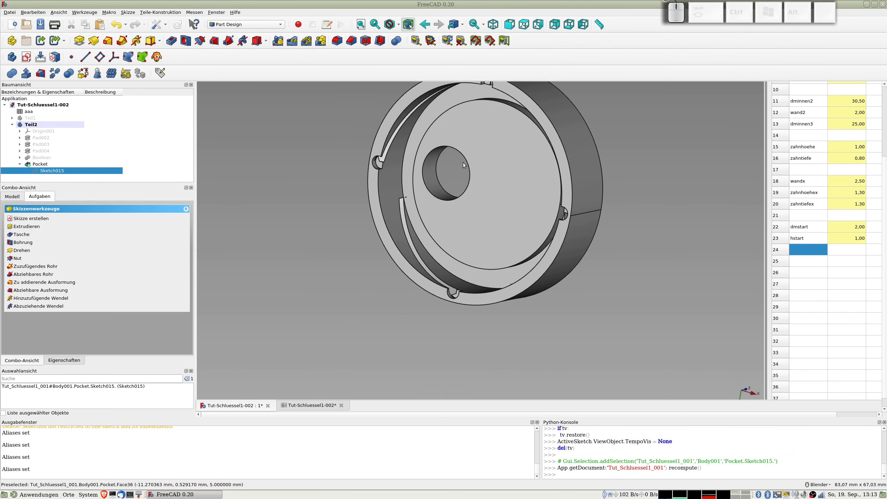
Step: Link the hstart value in spreadsheet cell B23 to zahntiefex with the formula =B20
{"action": "middle_click_drag", "start_coordinate": [590, 246], "coordinate": [666, 213]}
{"action": "scroll", "coordinate": [612, 220], "scroll_direction": "up", "scroll_amount": 6}
{"action": "middle_click_drag", "start_coordinate": [401, 276], "coordinate": [566, 243]}
{"action": "scroll", "coordinate": [523, 271], "scroll_direction": "down", "scroll_amount": 4}
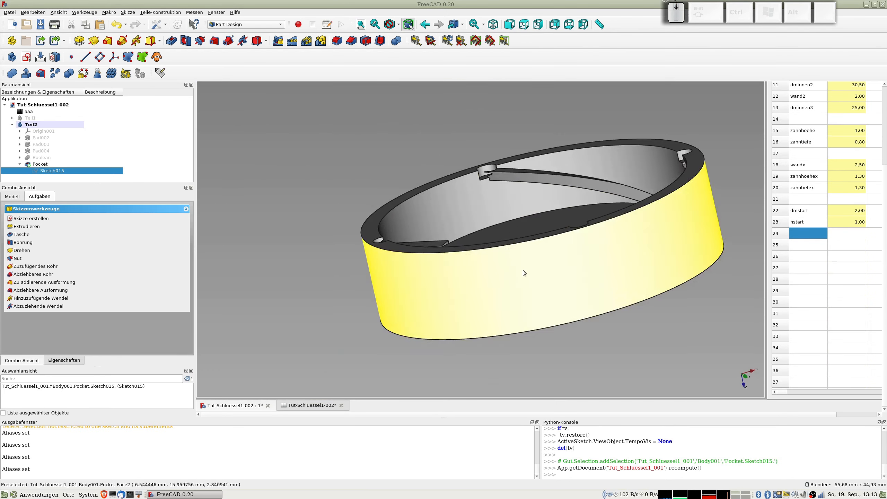
{"action": "scroll", "coordinate": [522, 270], "scroll_direction": "down", "scroll_amount": 2}
{"action": "middle_click_drag", "start_coordinate": [477, 222], "coordinate": [484, 280]}
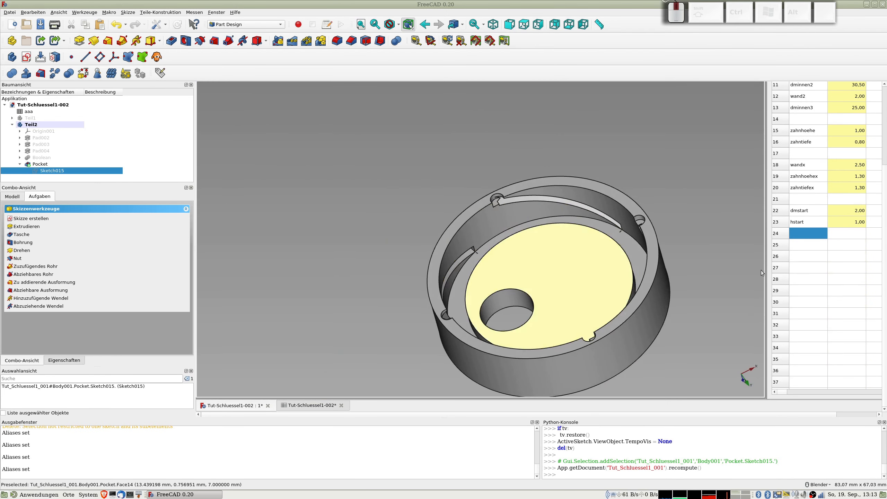
{"action": "left_click", "coordinate": [853, 224]}
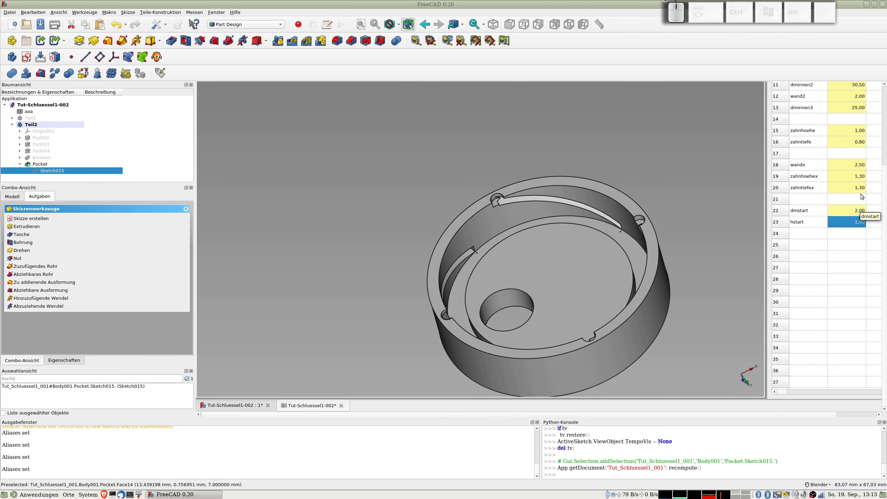
{"action": "scroll", "coordinate": [858, 189], "scroll_direction": "up", "scroll_amount": 3}
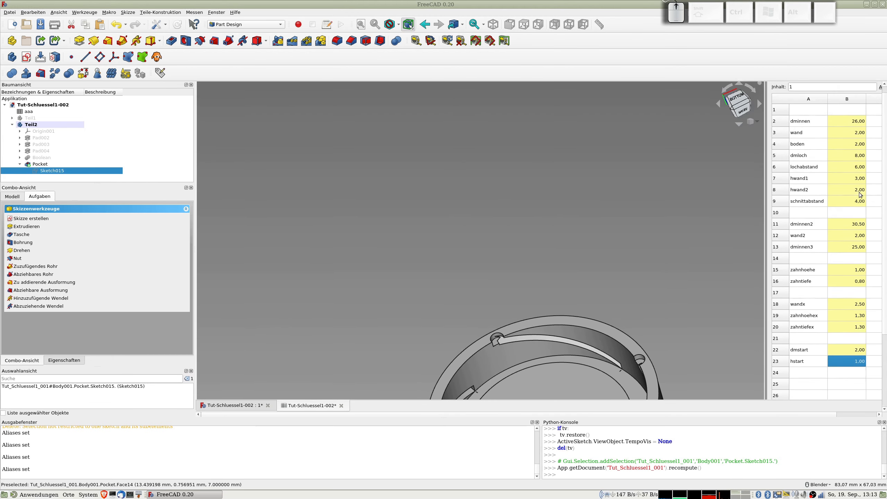
{"action": "scroll", "coordinate": [859, 193], "scroll_direction": "down", "scroll_amount": 2}
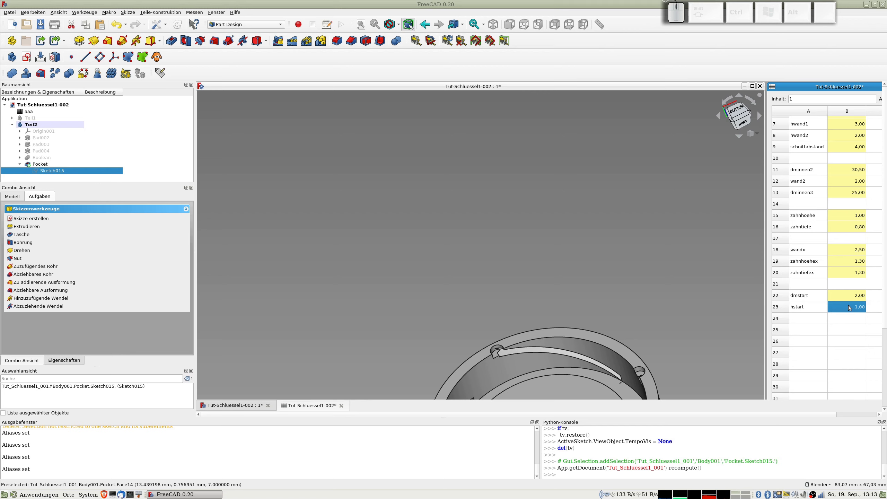
{"action": "left_click_drag", "start_coordinate": [804, 100], "coordinate": [736, 87]}
{"action": "type", "text": "=B"}
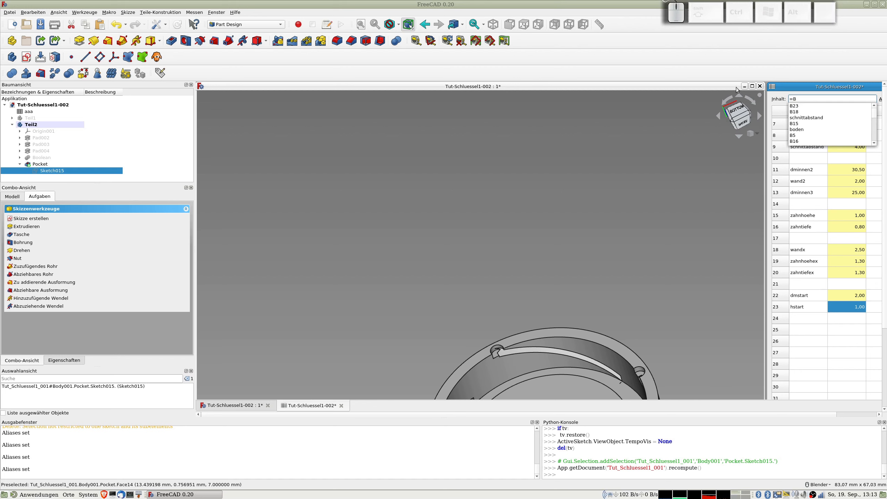
{"action": "type", "text": "20"}
{"action": "key", "text": "Return"}
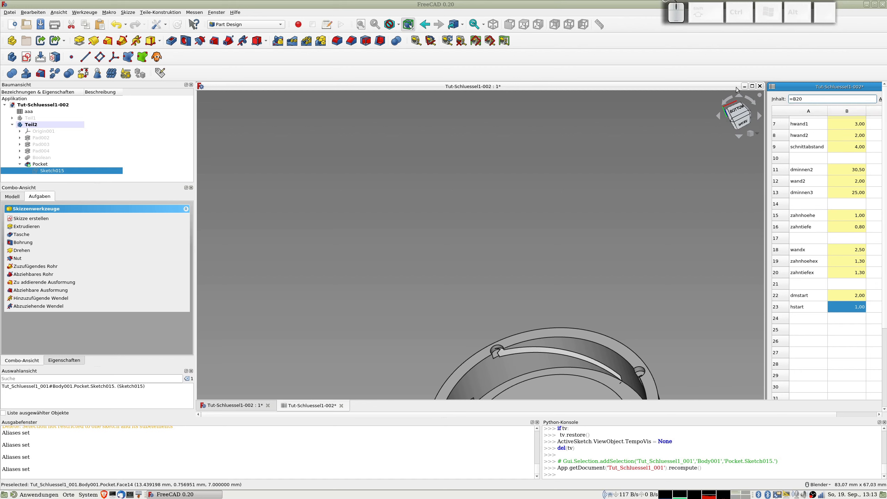
{"action": "left_click", "coordinate": [848, 321]}
Step: Edit Sketch015 again and shorten the construction circle's diameter formula to <<aaa>>.dminnen2
{"action": "middle_click_drag", "start_coordinate": [617, 309], "coordinate": [482, 84]}
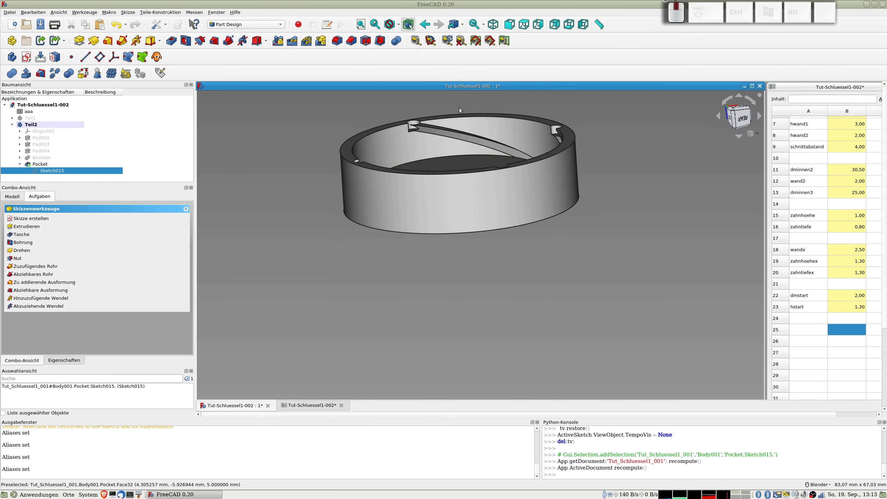
{"action": "scroll", "coordinate": [389, 116], "scroll_direction": "up", "scroll_amount": 8}
{"action": "mouse_move", "coordinate": [520, 175]}
{"action": "middle_mouse_down"}
{"action": "mouse_move", "coordinate": [529, 183]}
{"action": "mouse_move", "coordinate": [524, 244]}
{"action": "mouse_move", "coordinate": [548, 188]}
{"action": "mouse_move", "coordinate": [542, 153]}
{"action": "mouse_move", "coordinate": [503, 208]}
{"action": "mouse_move", "coordinate": [517, 266]}
{"action": "mouse_move", "coordinate": [512, 163]}
{"action": "mouse_move", "coordinate": [543, 223]}
{"action": "mouse_move", "coordinate": [530, 267]}
{"action": "mouse_move", "coordinate": [521, 253]}
{"action": "middle_mouse_up"}
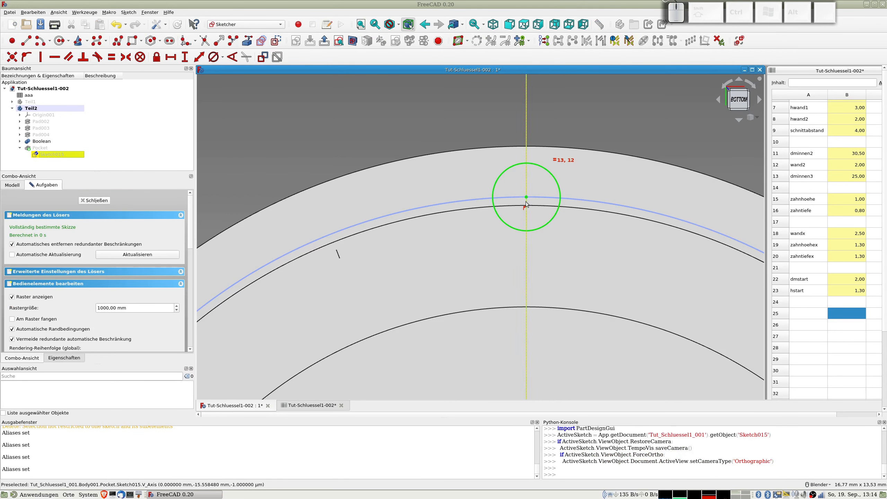
{"action": "scroll", "coordinate": [700, 283], "scroll_direction": "down", "scroll_amount": 4}
{"action": "middle_click_drag", "start_coordinate": [700, 283], "coordinate": [382, 189], "text": "shift"}
{"action": "double_click", "coordinate": [636, 155]}
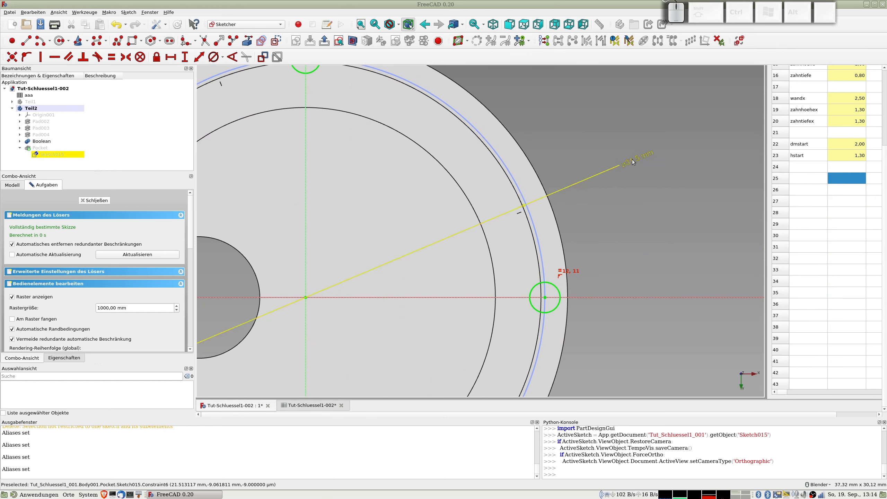
{"action": "left_click", "coordinate": [732, 167]}
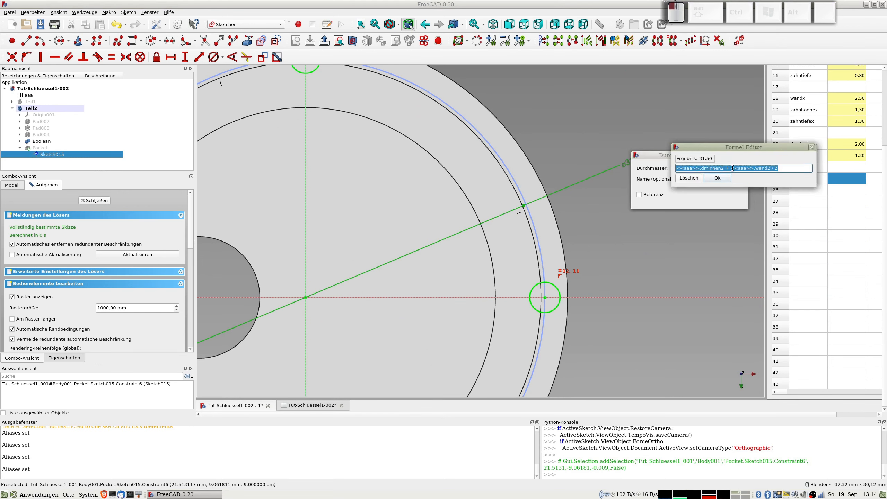
{"action": "left_click", "coordinate": [786, 168]}
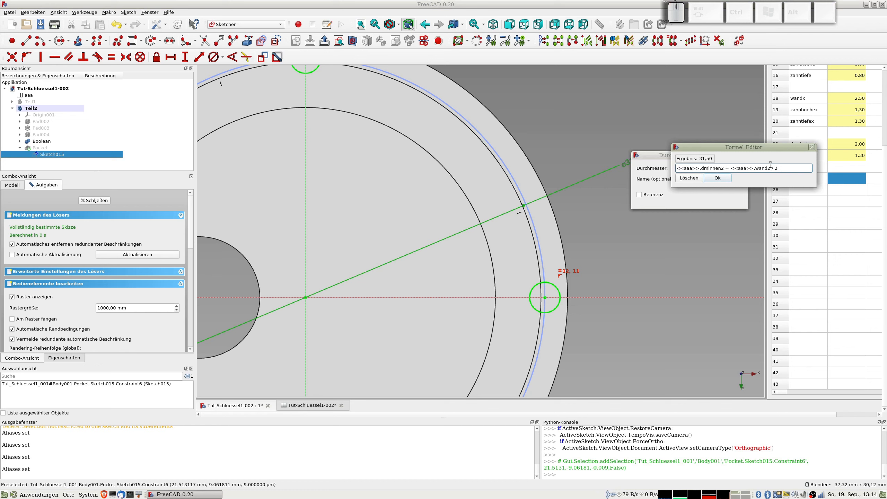
{"action": "key", "text": "BackSpace"}
{"action": "key", "text": "BackSpace"}
{"action": "key", "text": "BackSpace"}
{"action": "key", "text": "BackSpace"}
{"action": "key", "text": "BackSpace"}
{"action": "key", "text": "BackSpace"}
{"action": "key", "text": "BackSpace"}
{"action": "key", "text": "BackSpace"}
{"action": "key", "text": "BackSpace"}
{"action": "key", "text": "BackSpace"}
{"action": "key", "text": "BackSpace"}
{"action": "key", "text": "BackSpace"}
{"action": "key", "text": "BackSpace"}
{"action": "key", "text": "BackSpace"}
{"action": "key", "text": "BackSpace"}
{"action": "key", "text": "BackSpace"}
{"action": "key", "text": "BackSpace"}
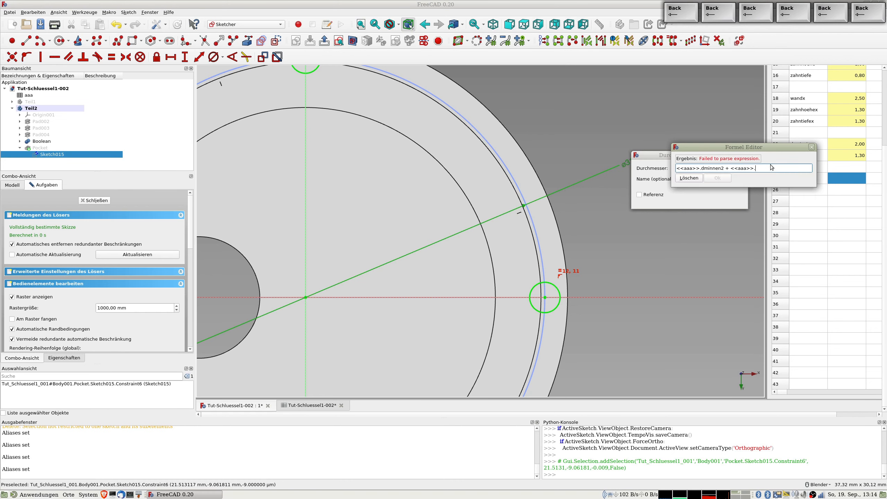
{"action": "key", "text": "BackSpace"}
{"action": "key", "text": "BackSpace"}
{"action": "key", "text": "BackSpace"}
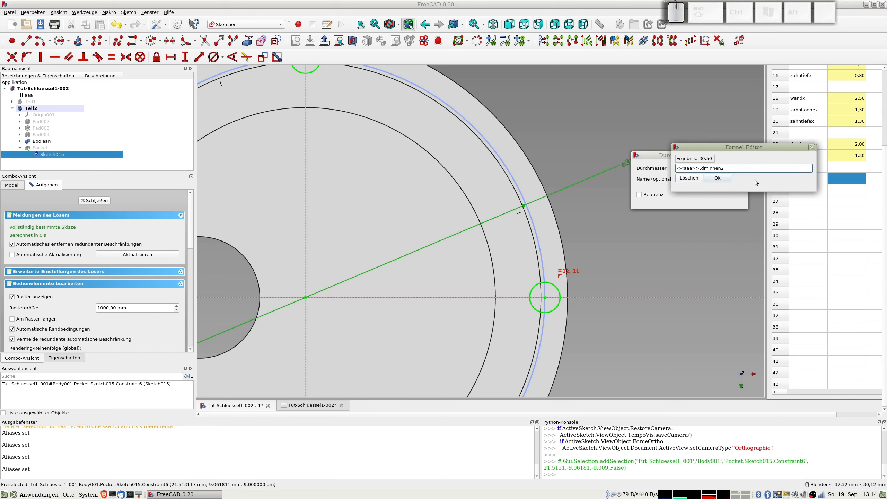
{"action": "left_click", "coordinate": [717, 179]}
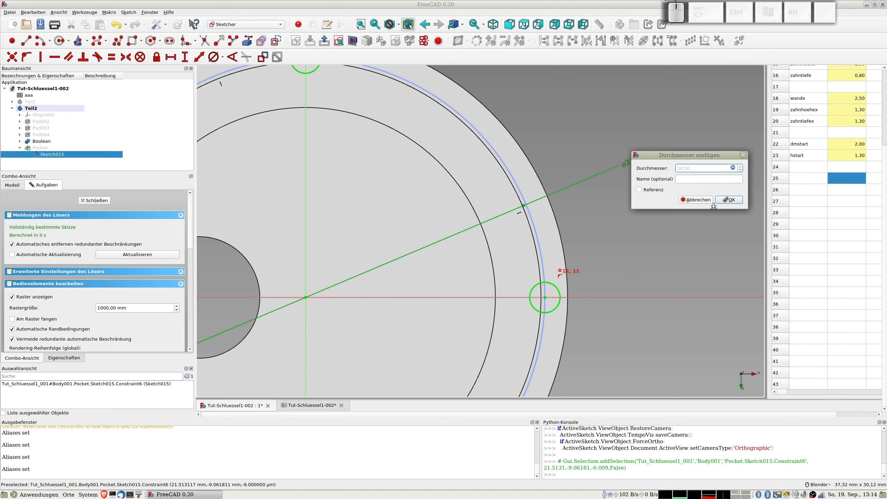
{"action": "left_click", "coordinate": [728, 200]}
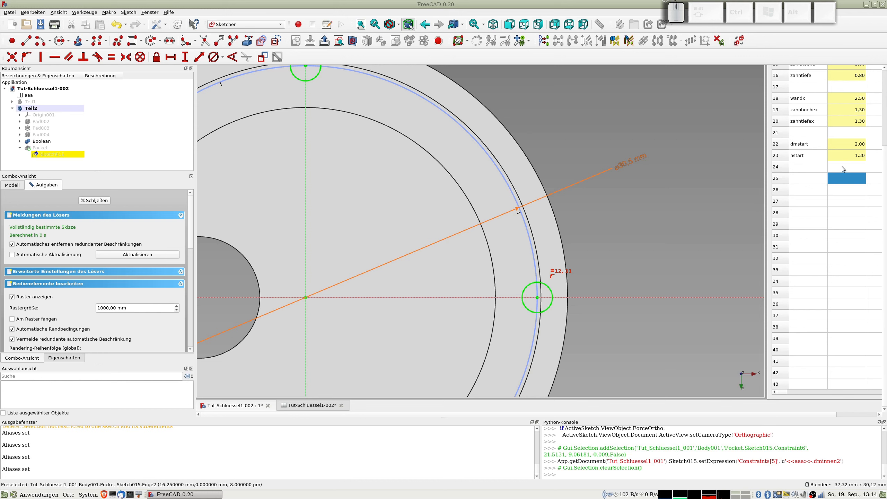
Step: Set dmstart in spreadsheet cell B22 to 3 and close Sketch015
{"action": "left_click", "coordinate": [846, 147]}
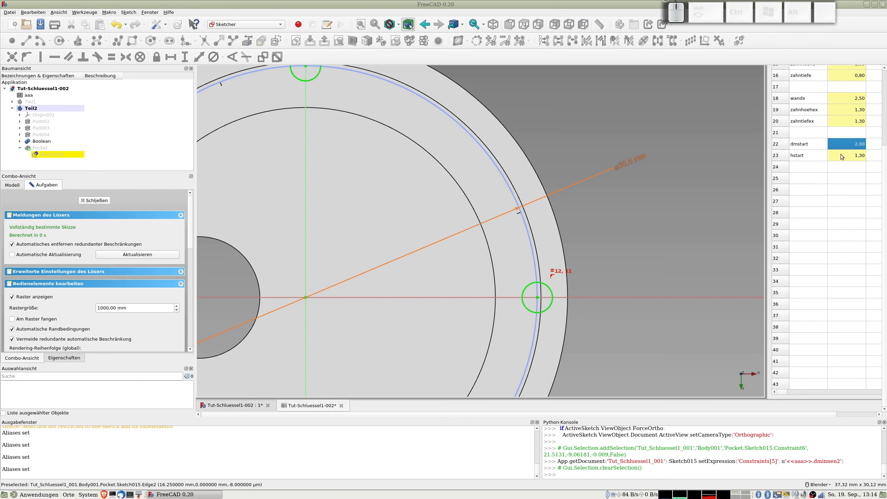
{"action": "type", "text": "3"}
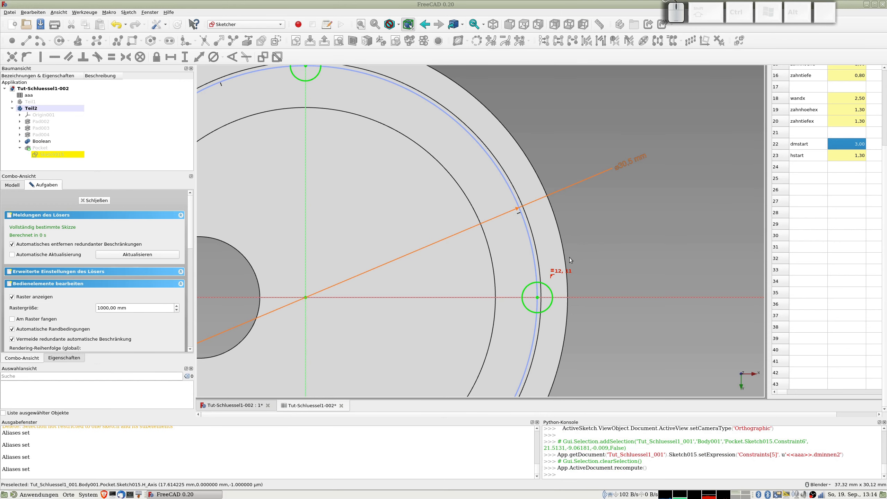
{"action": "key", "text": "Right"}
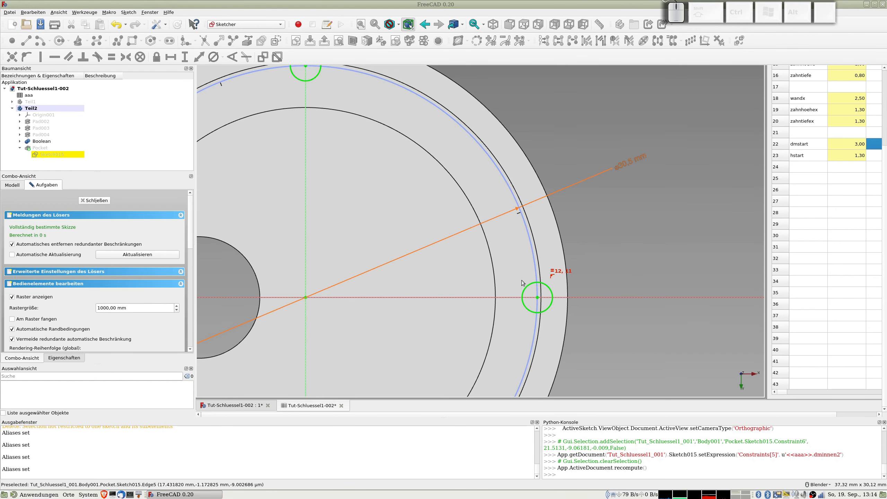
{"action": "left_click", "coordinate": [95, 200]}
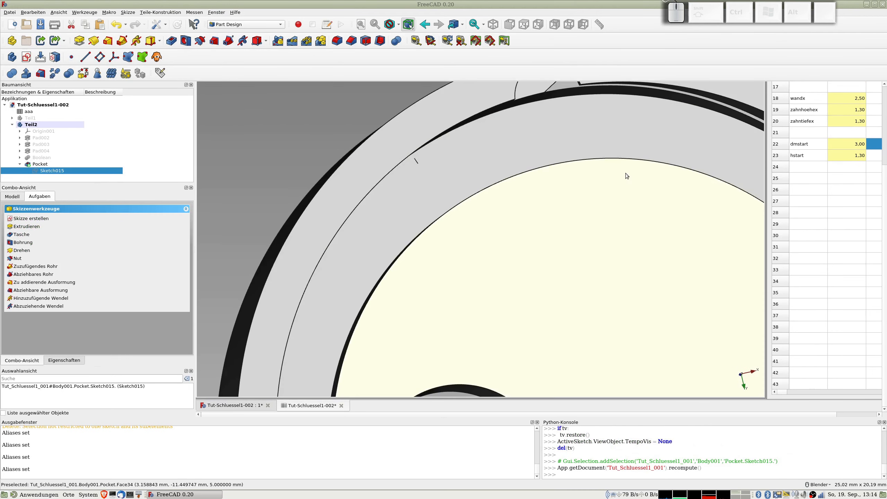
Step: Examine the enlarged recesses and the adjoining tooth grooves inside Teil2 from an oblique angle
{"action": "scroll", "coordinate": [625, 173], "scroll_direction": "down", "scroll_amount": 3}
{"action": "middle_click_drag", "start_coordinate": [616, 149], "coordinate": [691, 169]}
{"action": "scroll", "coordinate": [607, 139], "scroll_direction": "down", "scroll_amount": 3}
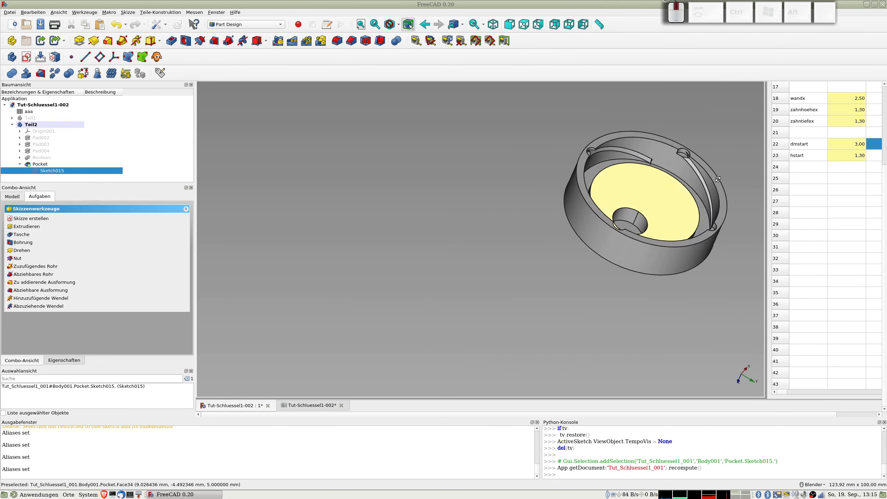
{"action": "scroll", "coordinate": [679, 167], "scroll_direction": "up", "scroll_amount": 2}
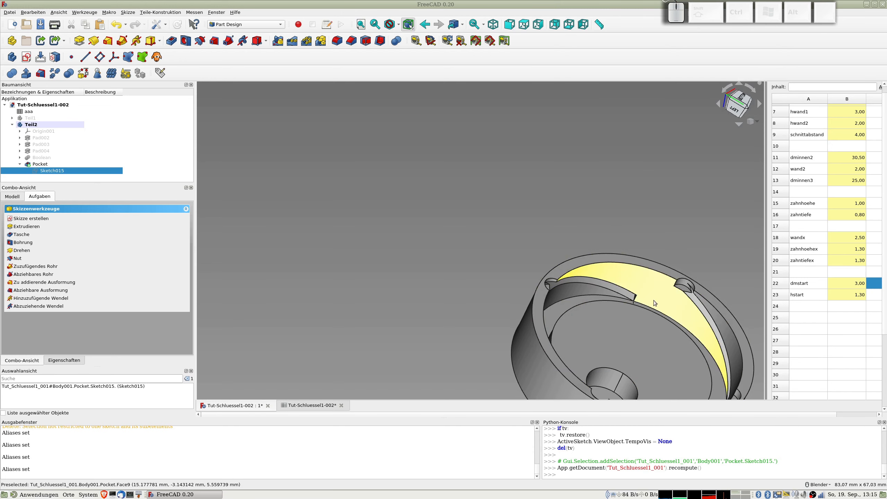
{"action": "scroll", "coordinate": [669, 293], "scroll_direction": "down", "scroll_amount": 2}
{"action": "middle_click_drag", "start_coordinate": [665, 227], "coordinate": [462, 310]}
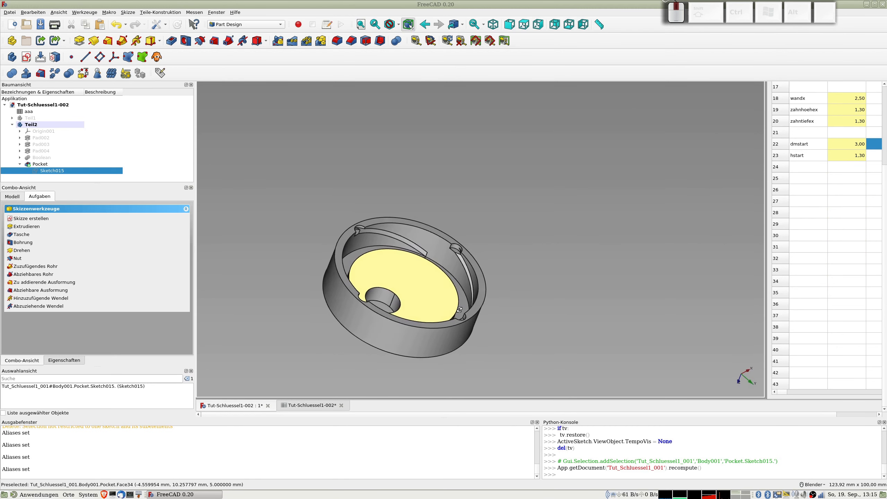
Step: Select Teil2 and save the document under the new name Tut-Schluessel1-003.FCStd
{"action": "left_click", "coordinate": [34, 125]}
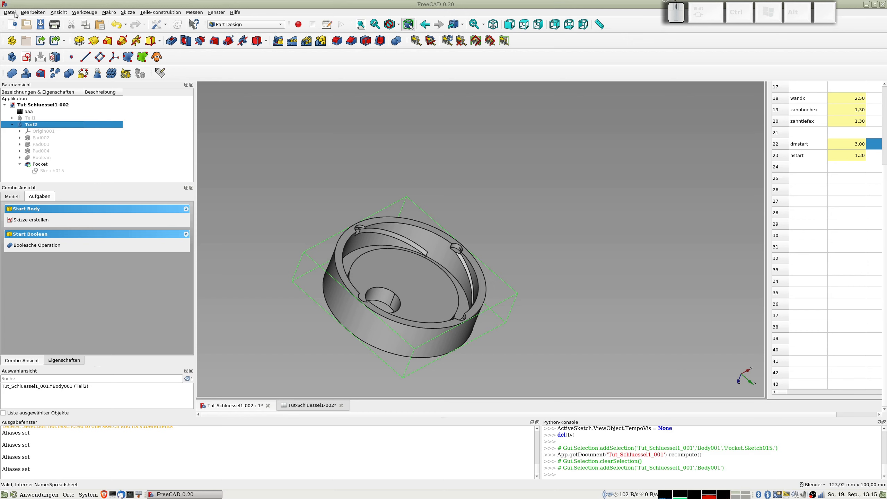
{"action": "left_click", "coordinate": [15, 14]}
{"action": "left_click", "coordinate": [25, 65]}
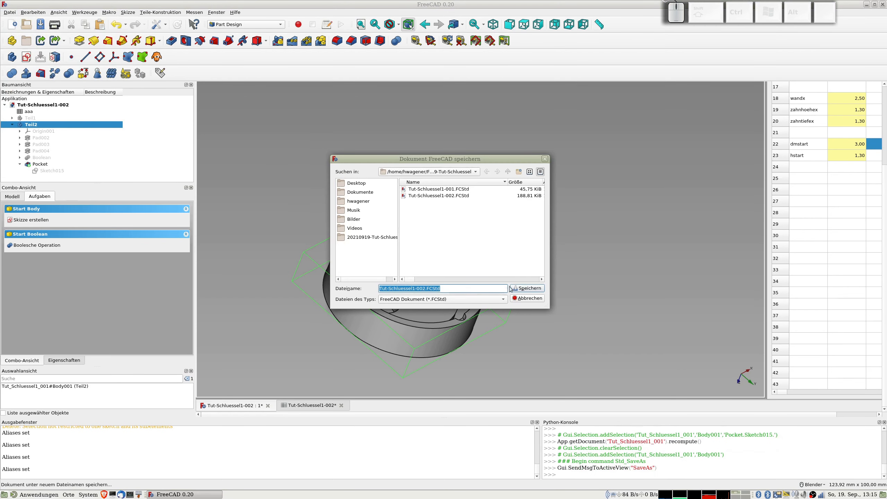
{"action": "left_click", "coordinate": [421, 288]}
{"action": "type", "text": "3"}
{"action": "key", "text": "Delete"}
{"action": "key", "text": "Return"}
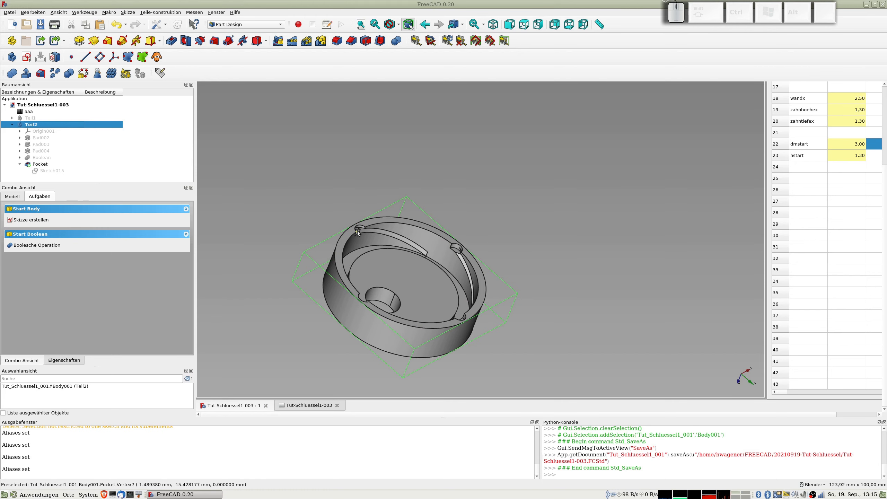
Step: Inspect the rim recesses of Teil2 and the starts of the grooves up close
{"action": "middle_click_drag", "start_coordinate": [479, 257], "coordinate": [464, 216], "text": "shift"}
{"action": "scroll", "coordinate": [456, 233], "scroll_direction": "up", "scroll_amount": 4}
{"action": "middle_click_drag", "start_coordinate": [463, 302], "coordinate": [475, 77], "text": "shift"}
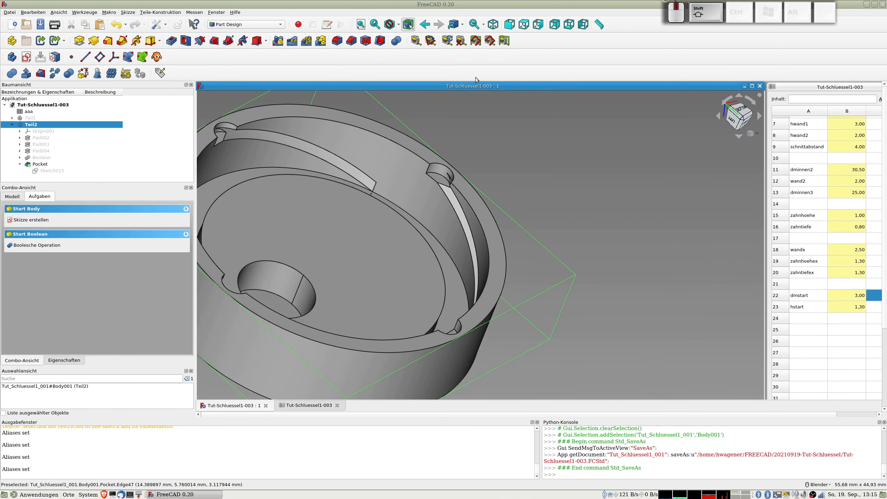
Step: Inspect the groove start at the rim recess of Teil2, and open the Pocket's Sketch015 for editing
{"action": "scroll", "coordinate": [461, 193], "scroll_direction": "up", "scroll_amount": 4}
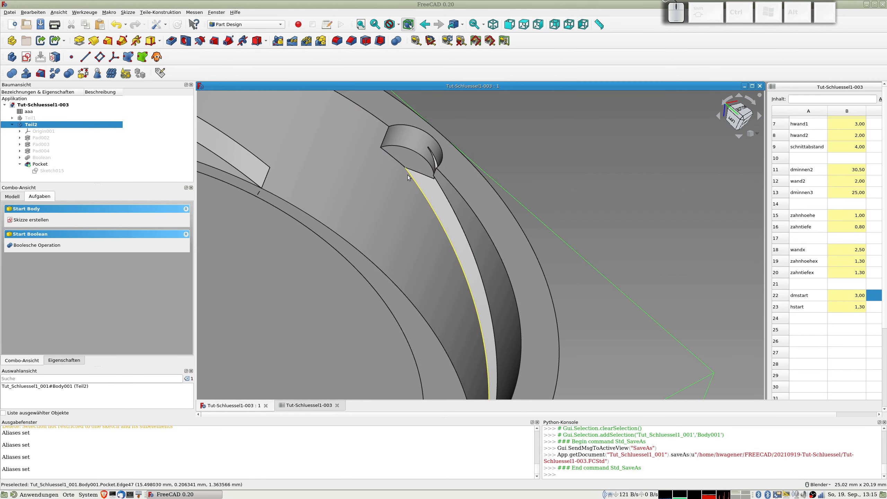
{"action": "scroll", "coordinate": [407, 175], "scroll_direction": "down", "scroll_amount": 2}
{"action": "scroll", "coordinate": [416, 176], "scroll_direction": "down", "scroll_amount": 2}
{"action": "middle_click_drag", "start_coordinate": [438, 173], "coordinate": [577, 345], "text": "shift"}
{"action": "double_click", "coordinate": [48, 171]}
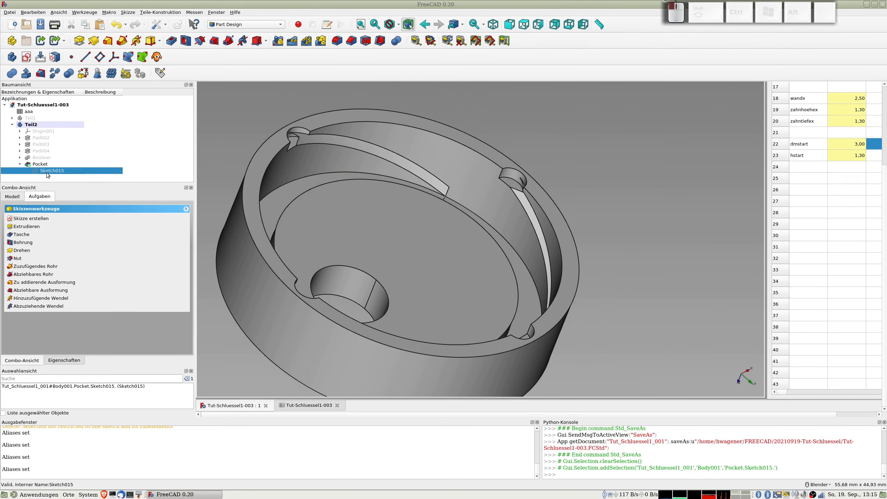
{"action": "middle_click_drag", "start_coordinate": [496, 130], "coordinate": [471, 252], "text": "shift"}
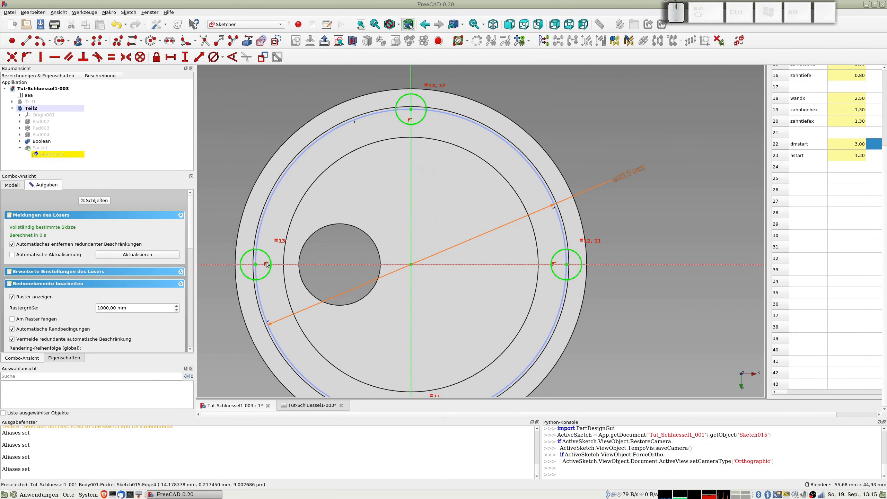
Step: Delete the four constraints in Sketch015 that hold the recess circles' centers on the horizontal and vertical axes
{"action": "scroll", "coordinate": [269, 270], "scroll_direction": "up", "scroll_amount": 2}
{"action": "middle_click_drag", "start_coordinate": [273, 281], "coordinate": [497, 62], "text": "shift"}
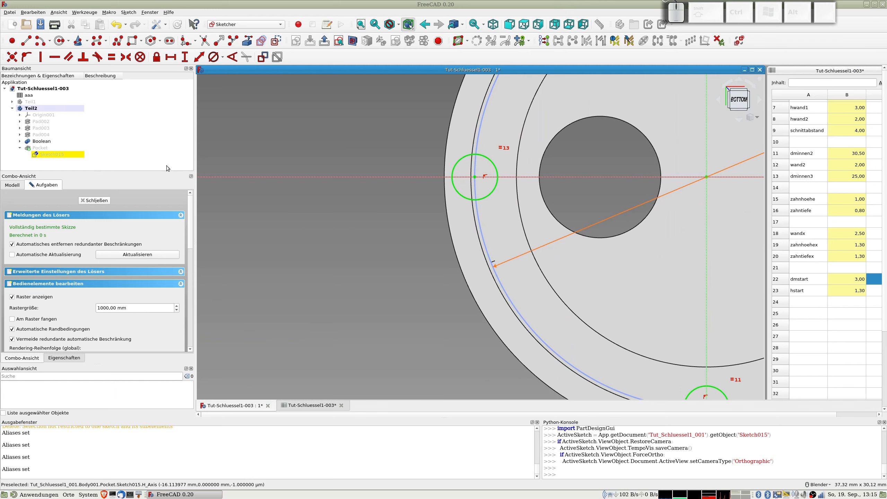
{"action": "scroll", "coordinate": [189, 276], "scroll_direction": "down", "scroll_amount": 10}
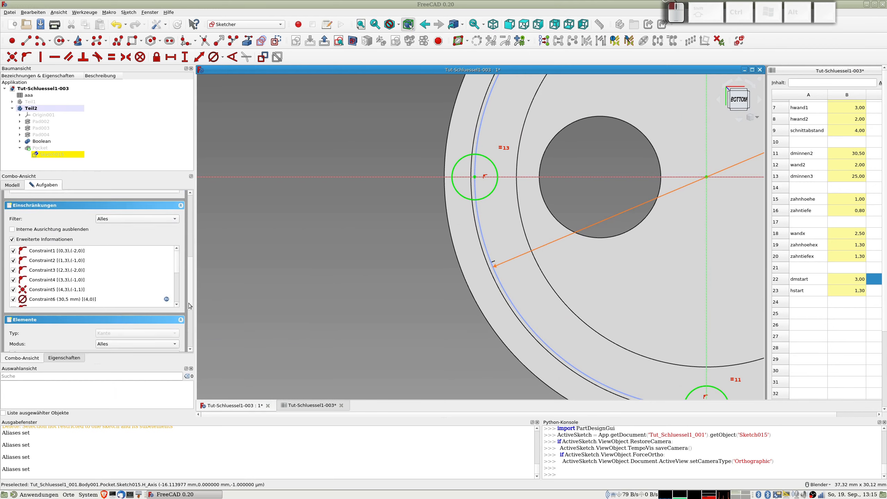
{"action": "left_click_drag", "start_coordinate": [187, 310], "coordinate": [186, 310]}
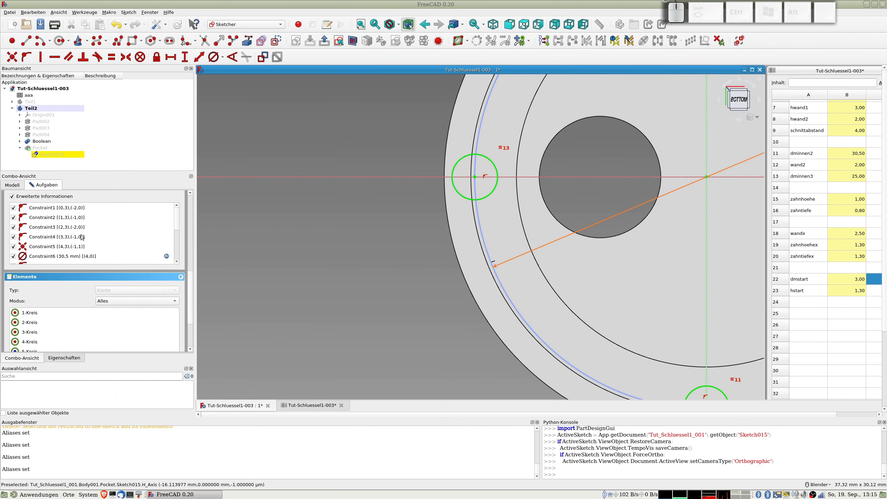
{"action": "left_click", "coordinate": [51, 238]}
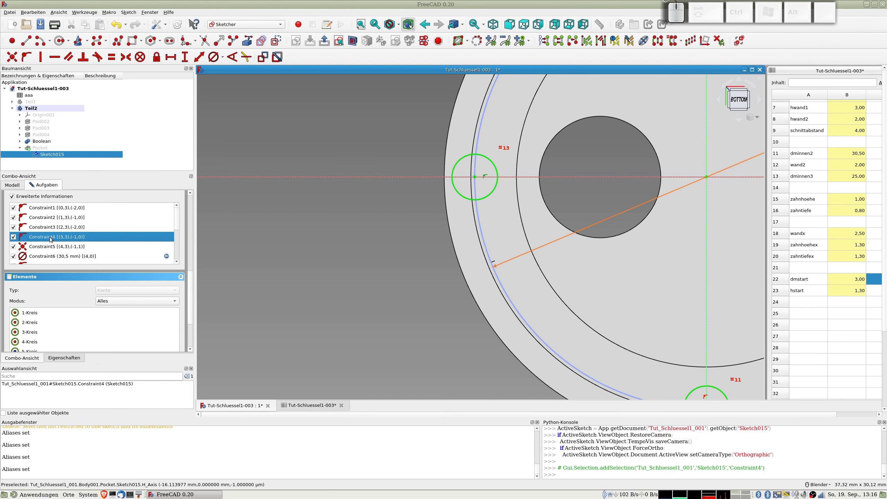
{"action": "key", "text": "Delete"}
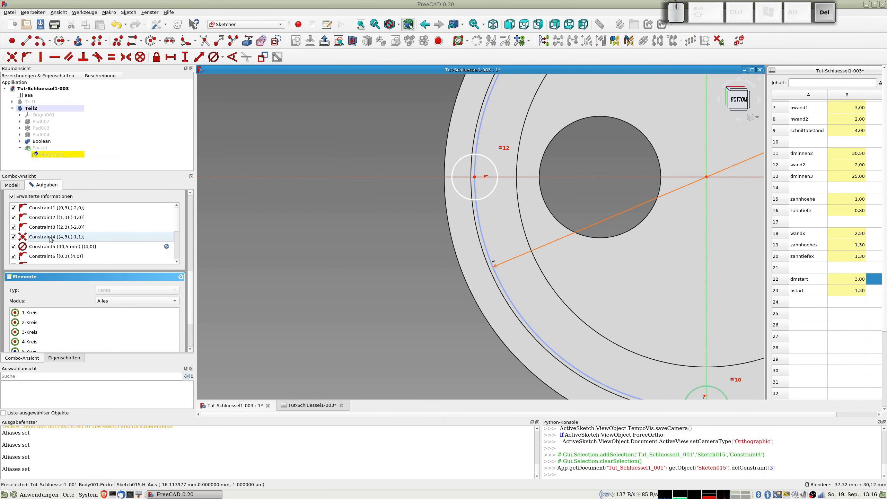
{"action": "left_click", "coordinate": [52, 227]}
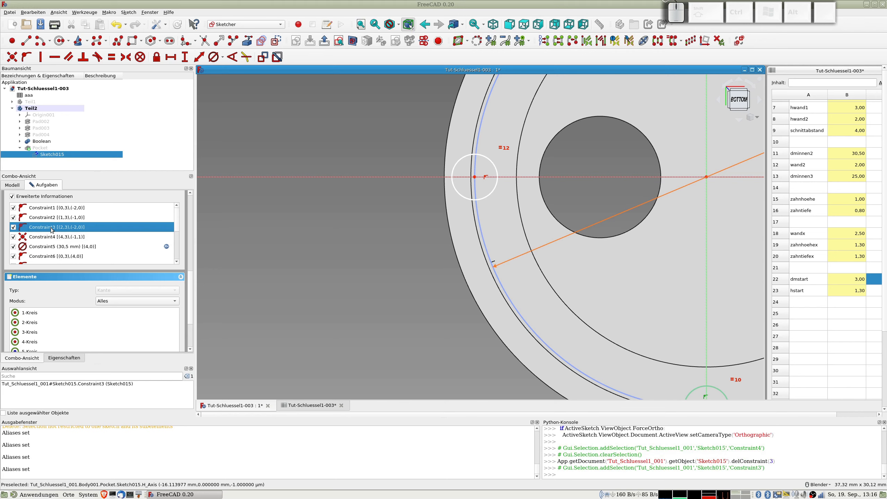
{"action": "key", "text": "Delete"}
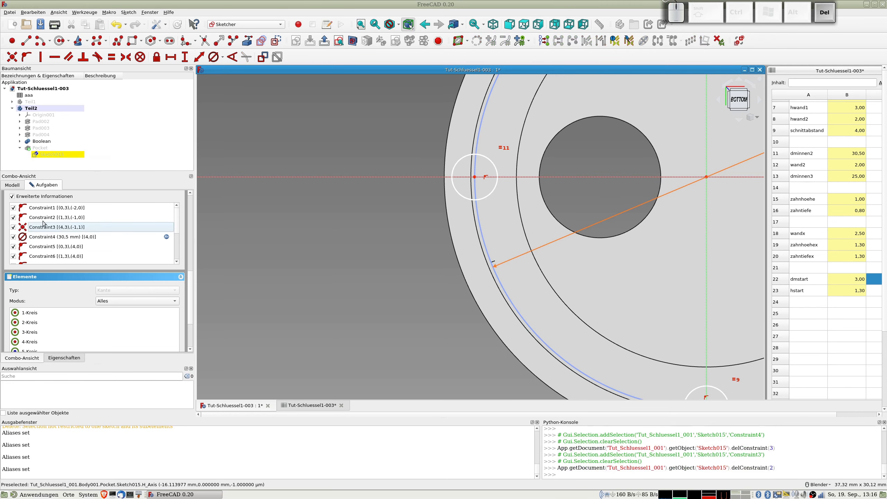
{"action": "left_click", "coordinate": [41, 220]}
{"action": "key", "text": "Delete"}
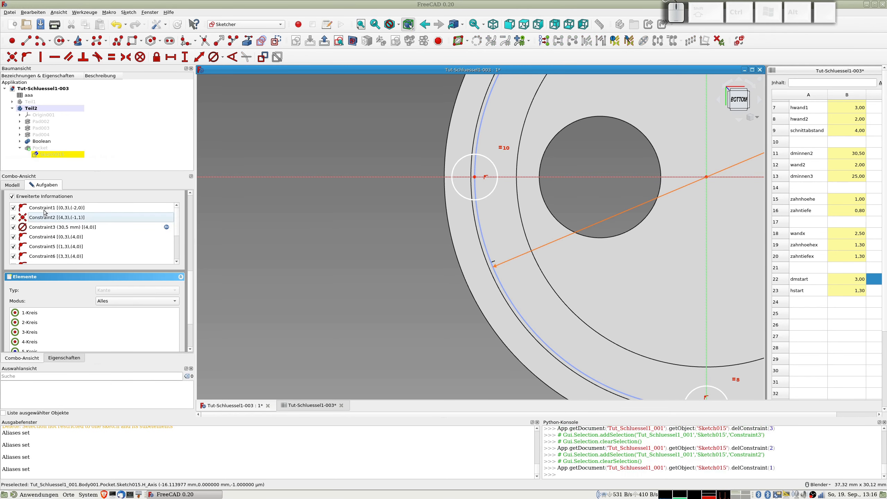
{"action": "left_click", "coordinate": [45, 208]}
{"action": "key", "text": "Delete"}
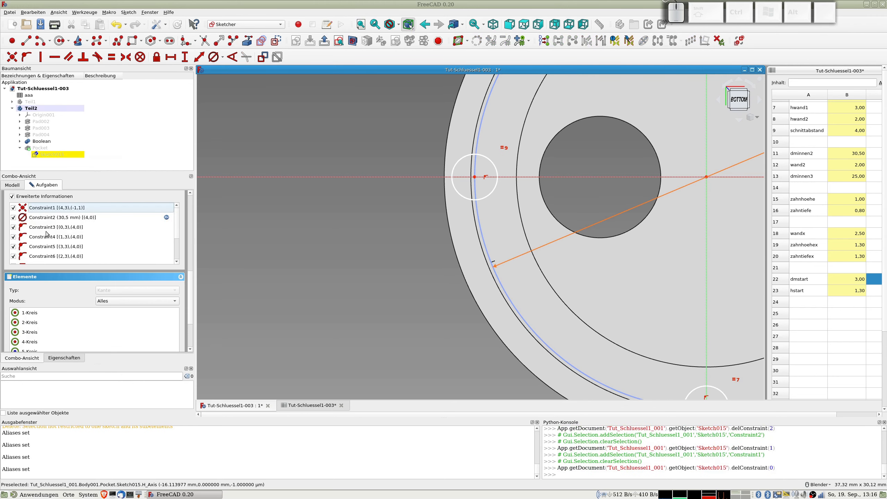
Step: Delete the four point-on-object constraints that tie the recess circles' centers to the 30.5 mm construction circle
{"action": "left_click", "coordinate": [43, 259]}
{"action": "key", "text": "Delete"}
{"action": "left_click", "coordinate": [42, 247]}
{"action": "key", "text": "Delete"}
{"action": "left_click", "coordinate": [37, 237]}
{"action": "key", "text": "Delete"}
{"action": "left_click", "coordinate": [39, 227]}
{"action": "key", "text": "Delete"}
Step: Constrain the right-hand recess circle's center onto the 30.5 mm construction circle with a point-on-object constraint
{"action": "scroll", "coordinate": [500, 253], "scroll_direction": "down", "scroll_amount": 6}
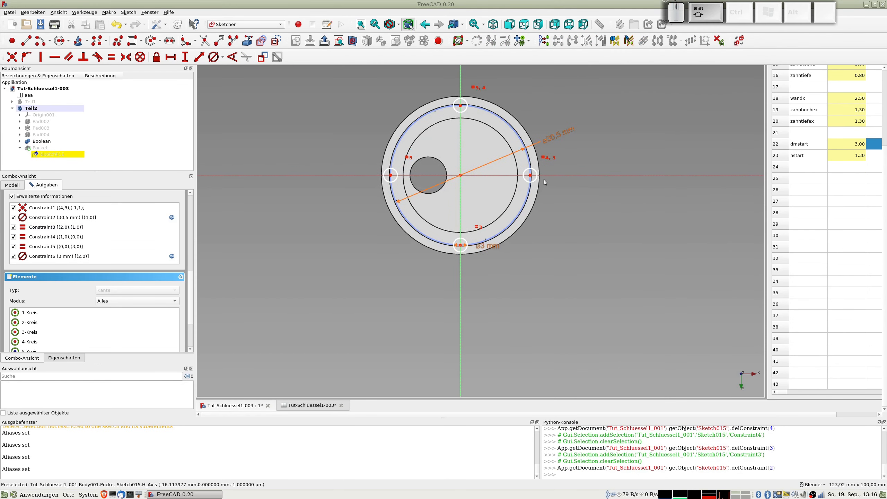
{"action": "left_click_drag", "start_coordinate": [534, 181], "coordinate": [533, 181]}
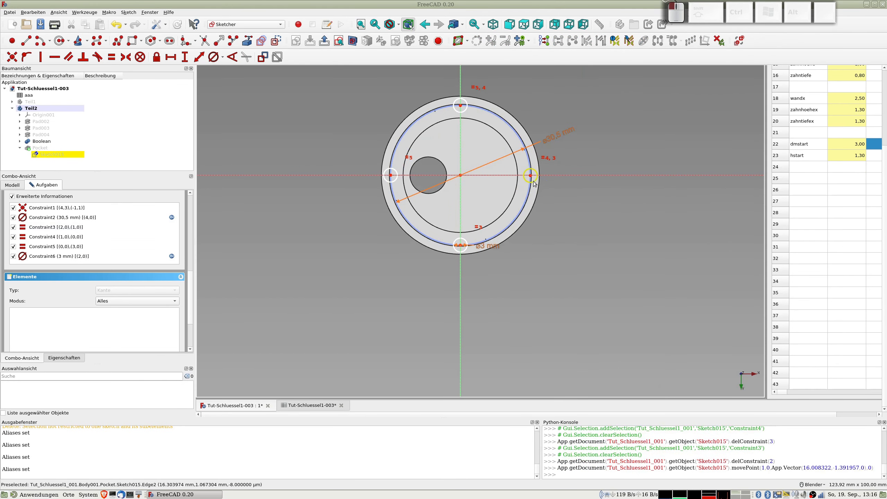
{"action": "scroll", "coordinate": [544, 180], "scroll_direction": "up", "scroll_amount": 2}
{"action": "scroll", "coordinate": [521, 321], "scroll_direction": "up", "scroll_amount": 2}
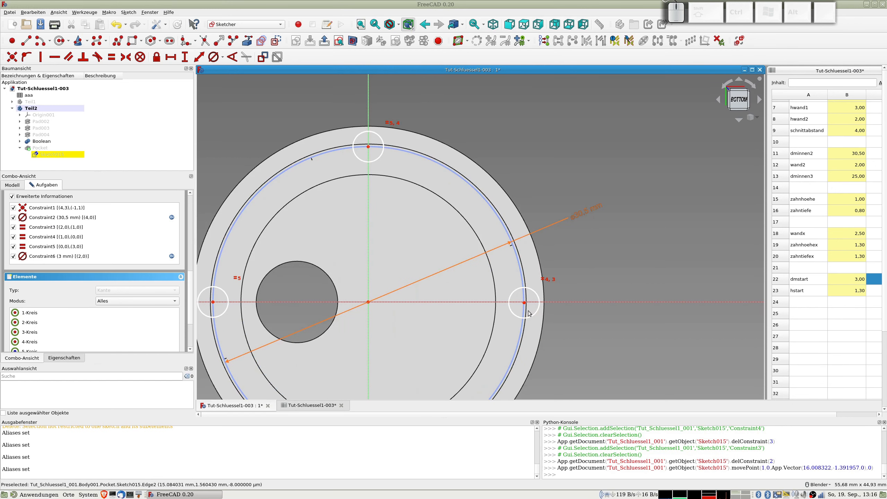
{"action": "scroll", "coordinate": [528, 313], "scroll_direction": "up", "scroll_amount": 2}
{"action": "left_click", "coordinate": [522, 297]}
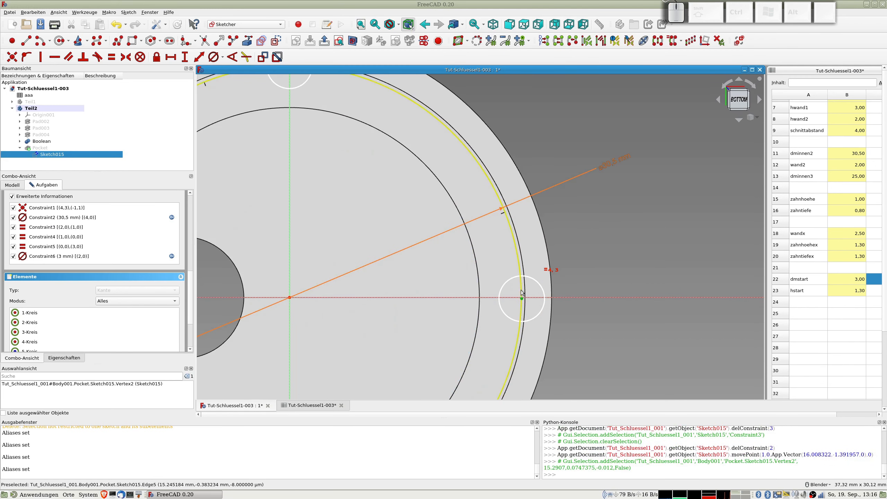
{"action": "left_click", "coordinate": [521, 292]}
{"action": "key", "text": "o"}
Step: Move the upper recess circle slightly off the vertical axis and constrain its center onto the 30.5 mm construction circle
{"action": "middle_click_drag", "start_coordinate": [350, 168], "coordinate": [500, 278], "text": "shift"}
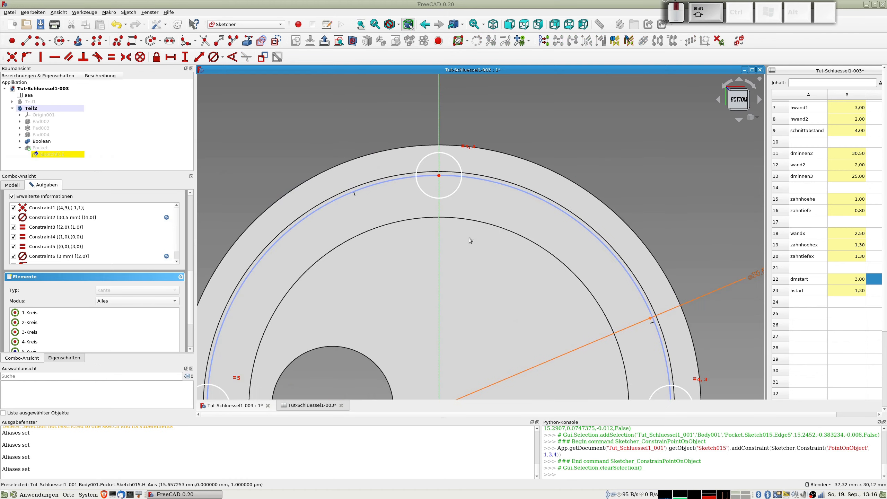
{"action": "left_click", "coordinate": [439, 175]}
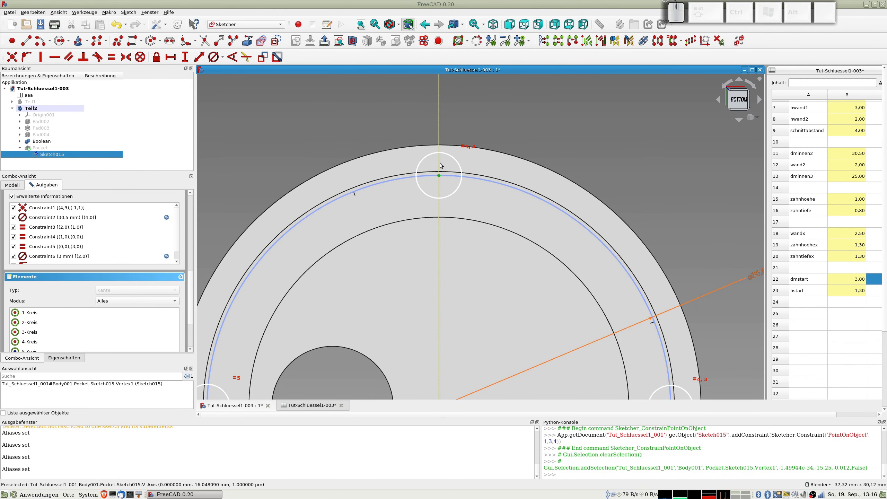
{"action": "left_click", "coordinate": [440, 166]}
{"action": "key", "text": "Escape"}
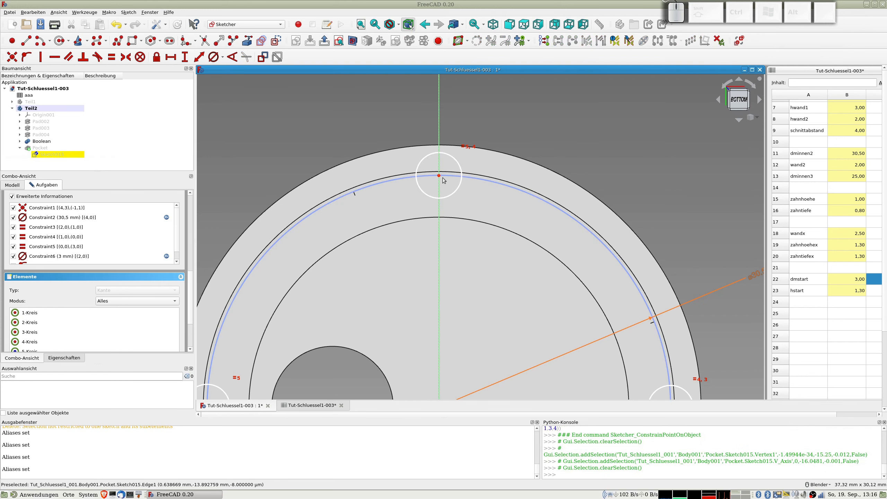
{"action": "left_click_drag", "start_coordinate": [440, 177], "coordinate": [450, 181]}
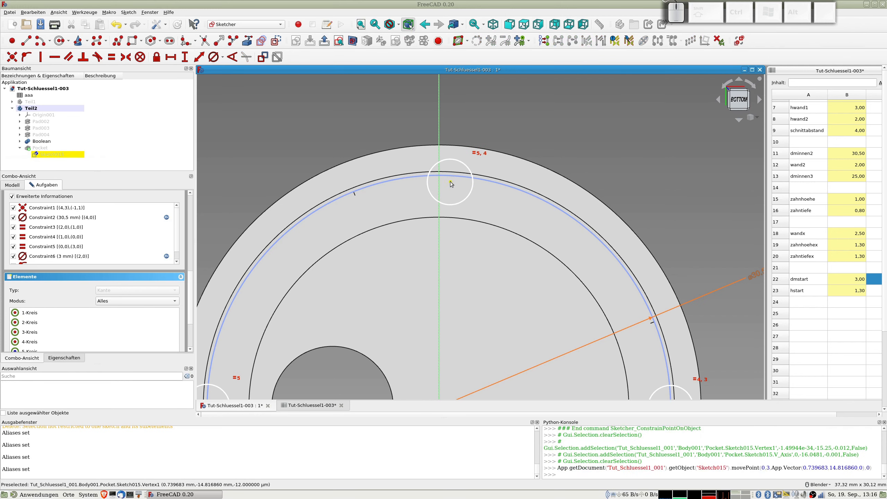
{"action": "left_click", "coordinate": [450, 182]}
{"action": "left_click", "coordinate": [456, 178]}
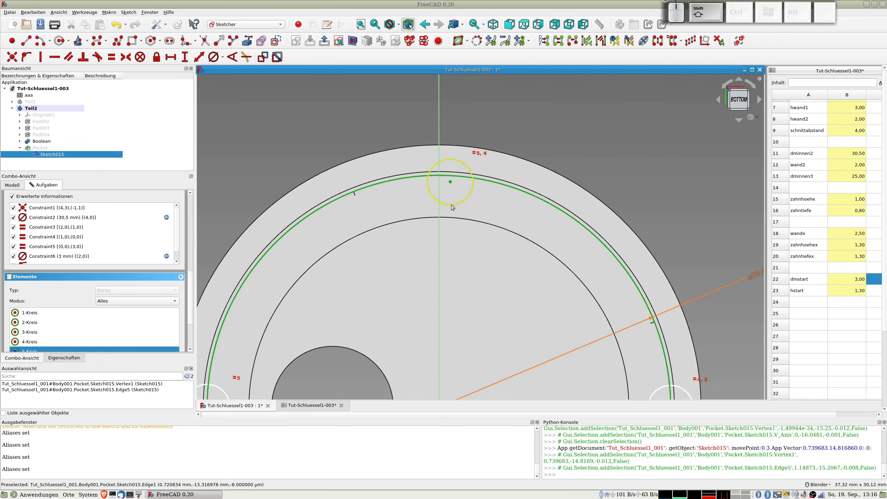
{"action": "key", "text": "shift+o"}
Step: Constrain the left-hand recess circle's center onto the 30.5 mm construction circle
{"action": "middle_click_drag", "start_coordinate": [303, 272], "coordinate": [456, 140], "text": "shift"}
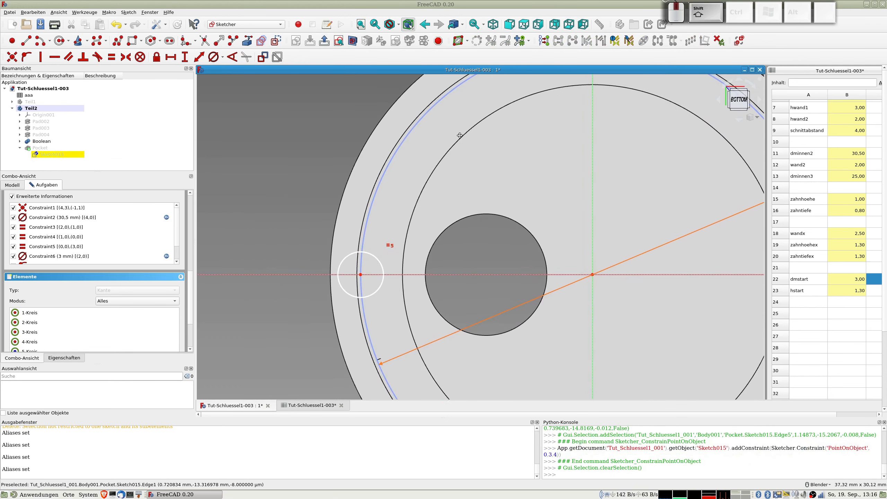
{"action": "left_click", "coordinate": [361, 275]}
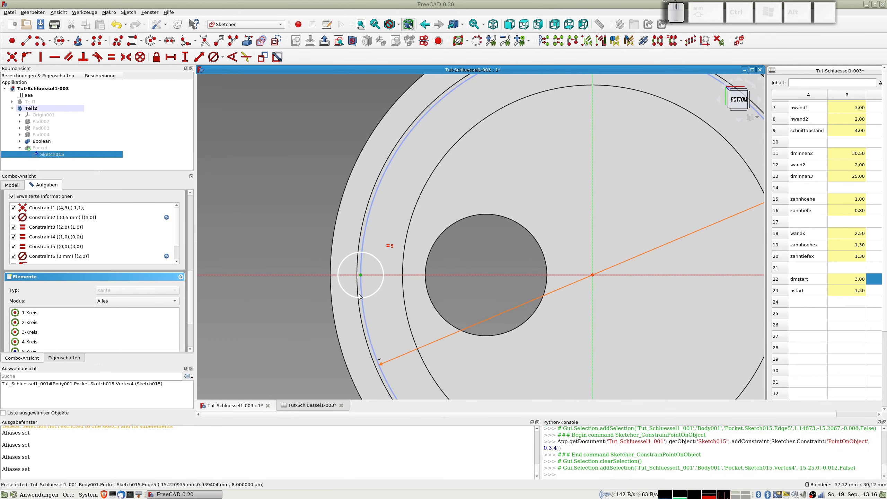
{"action": "left_click", "coordinate": [362, 289]}
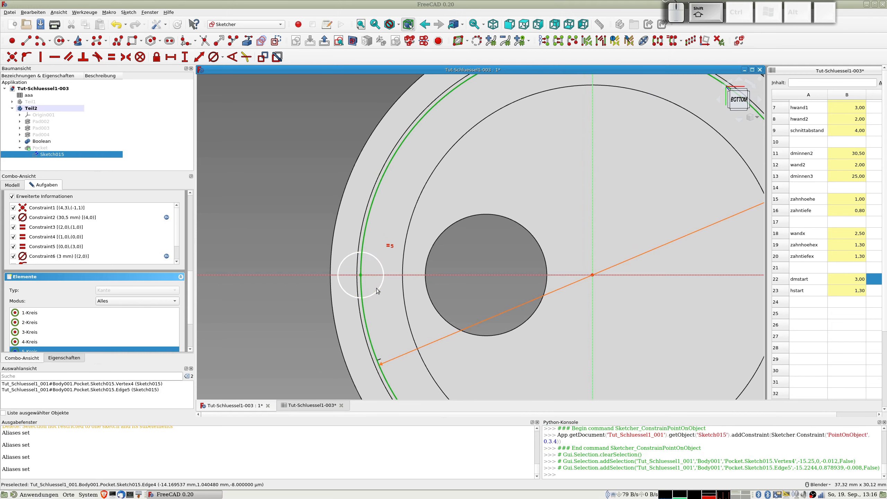
{"action": "key", "text": "shift+o"}
Step: Move the lower recess circle slightly off the vertical axis and constrain its center onto the 30.5 mm construction circle
{"action": "scroll", "coordinate": [512, 300], "scroll_direction": "down", "scroll_amount": 2}
{"action": "middle_click_drag", "start_coordinate": [543, 293], "coordinate": [428, 200], "text": "shift"}
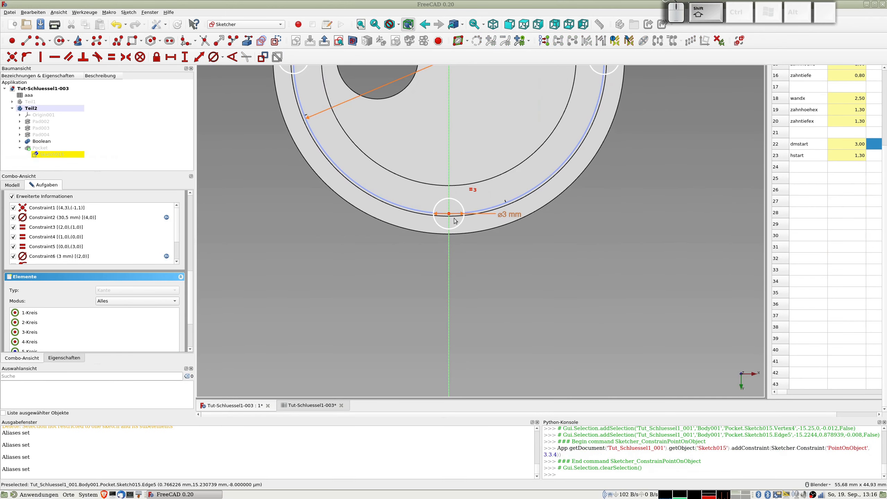
{"action": "scroll", "coordinate": [454, 219], "scroll_direction": "up", "scroll_amount": 2}
{"action": "left_click_drag", "start_coordinate": [447, 347], "coordinate": [433, 345]}
{"action": "left_click", "coordinate": [432, 344]}
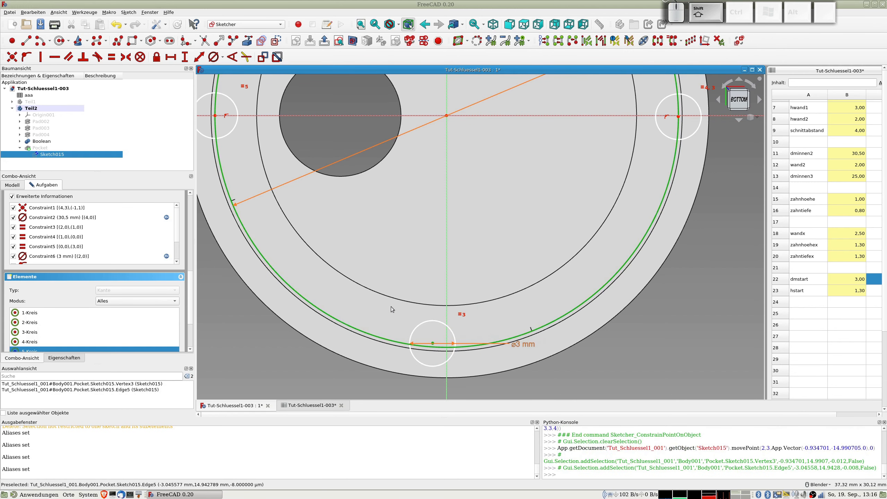
{"action": "key", "text": "o"}
Step: Draw two crossing diagonal lines across the ring, extending beyond its outer edge, and convert both to construction lines
{"action": "scroll", "coordinate": [477, 235], "scroll_direction": "down", "scroll_amount": 4}
{"action": "mouse_move", "coordinate": [468, 138]}
{"action": "middle_mouse_down", "text": "shift"}
{"action": "mouse_move", "coordinate": [501, 348]}
{"action": "mouse_move", "coordinate": [501, 295]}
{"action": "middle_mouse_up", "text": "shift"}
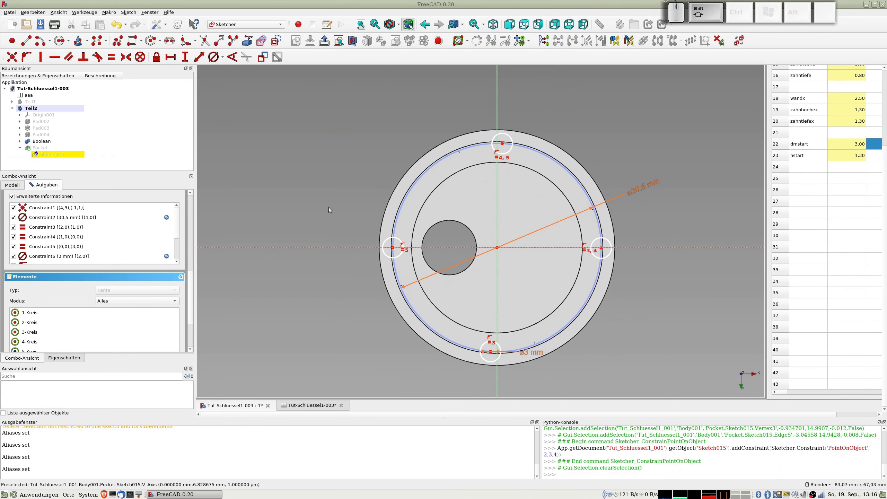
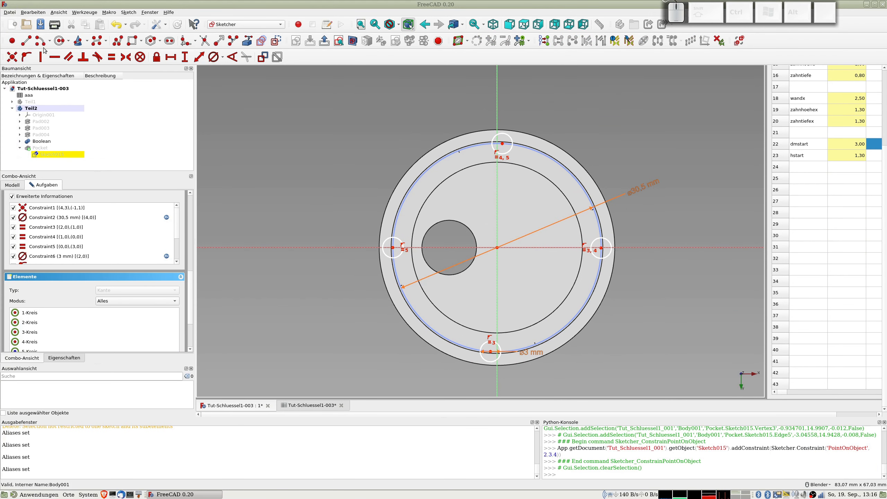
{"action": "left_click", "coordinate": [26, 41]}
{"action": "left_click", "coordinate": [401, 125]}
{"action": "left_click", "coordinate": [597, 377]}
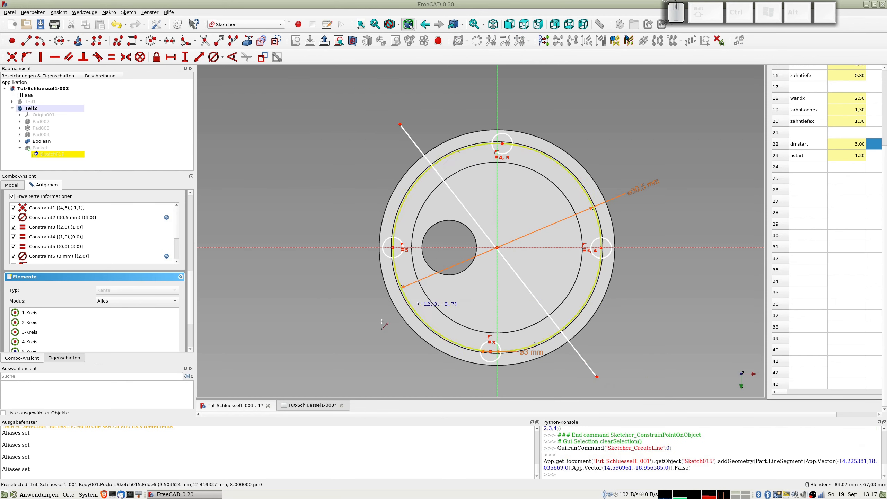
{"action": "left_click", "coordinate": [373, 354]}
{"action": "left_click", "coordinate": [608, 128]}
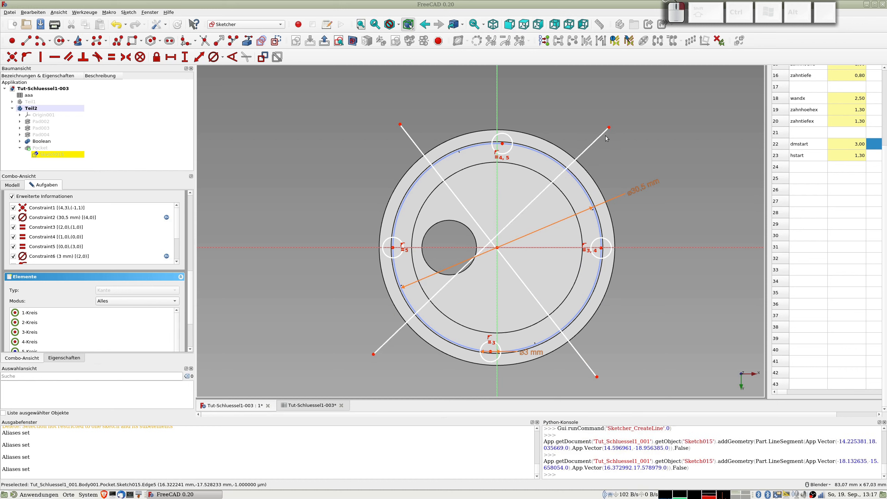
{"action": "left_click", "coordinate": [603, 134]}
{"action": "left_click", "coordinate": [405, 135]}
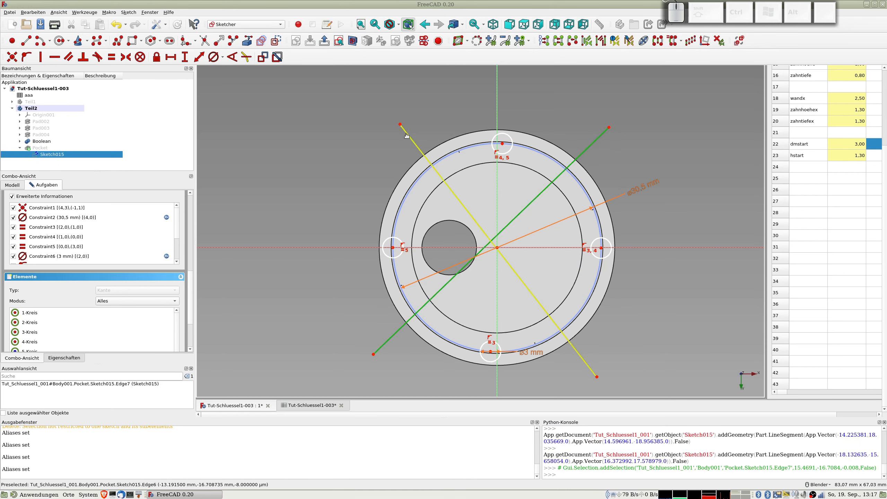
{"action": "left_click", "coordinate": [276, 41]}
Step: Constrain the diagonal construction line from lower left to upper right so that it passes through the sketch origin
{"action": "scroll", "coordinate": [467, 304], "scroll_direction": "up", "scroll_amount": 2}
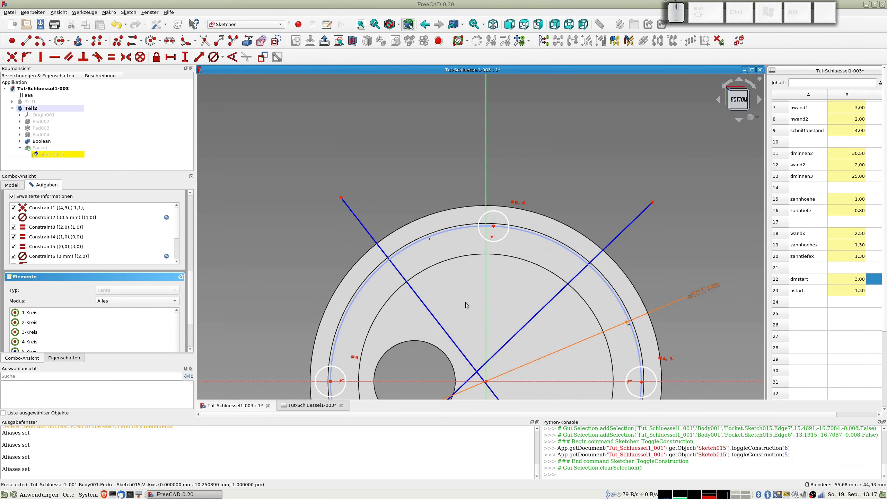
{"action": "middle_click_drag", "start_coordinate": [486, 381], "coordinate": [467, 143], "text": "shift"}
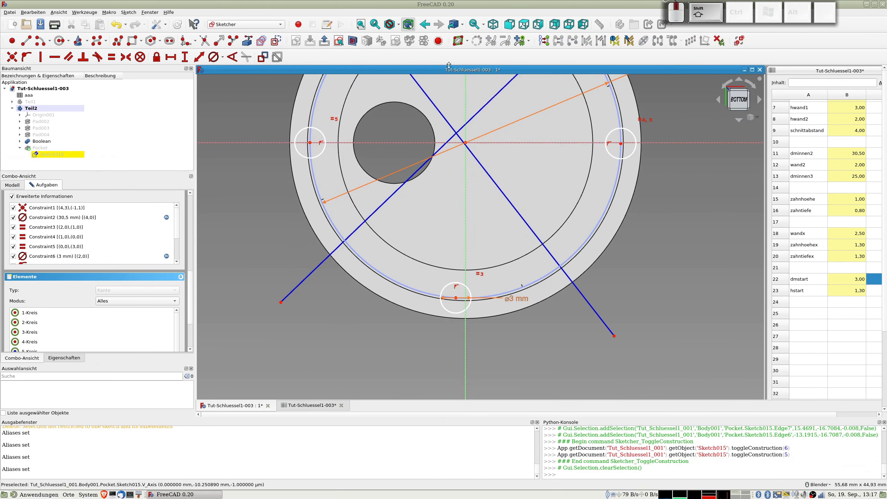
{"action": "left_click", "coordinate": [467, 143]}
{"action": "left_click", "coordinate": [466, 123]}
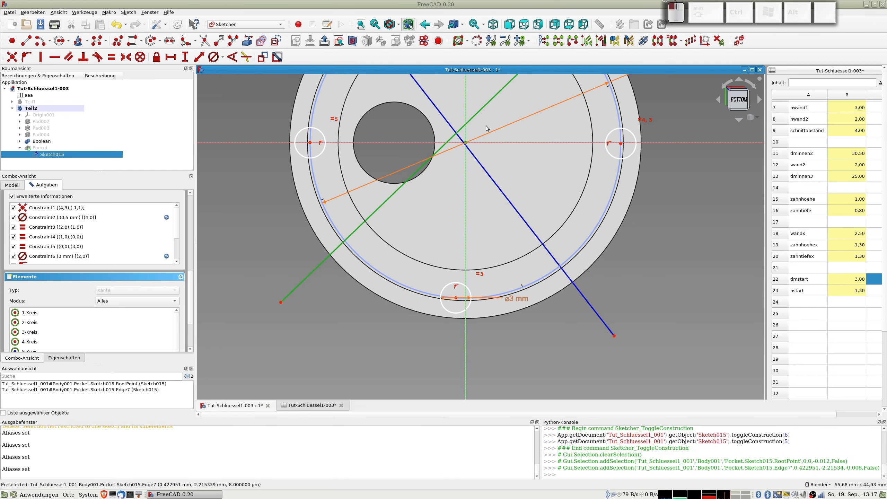
{"action": "key", "text": "shift+o"}
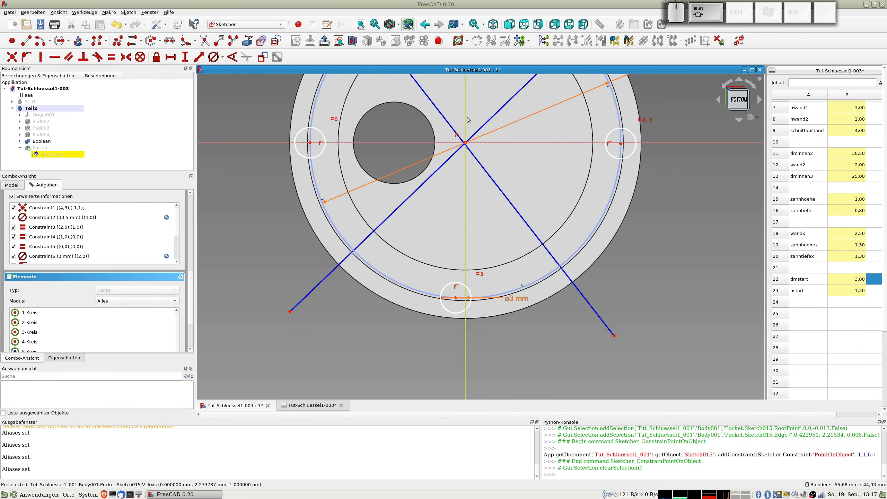
Step: Constrain the diagonal construction line from upper left to lower right so that it passes through the sketch origin
{"action": "scroll", "coordinate": [475, 148], "scroll_direction": "up", "scroll_amount": 5}
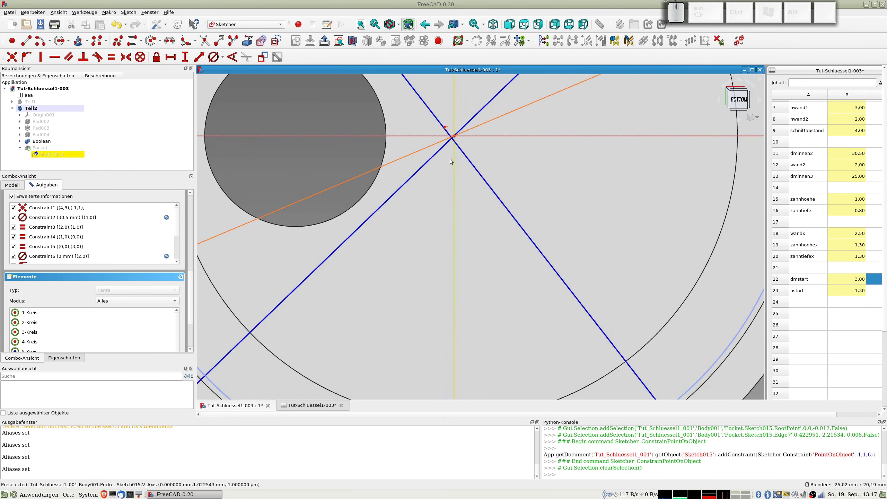
{"action": "left_click", "coordinate": [446, 132]}
{"action": "left_click", "coordinate": [452, 136]}
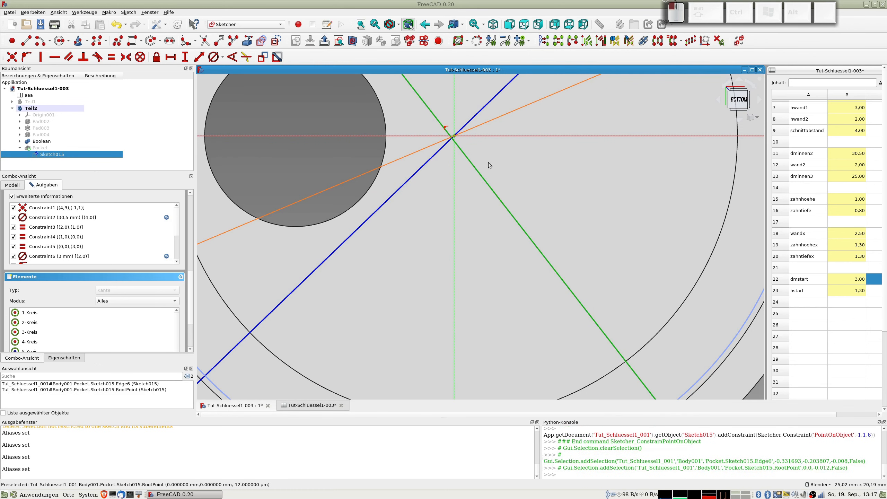
{"action": "key", "text": "shift+o"}
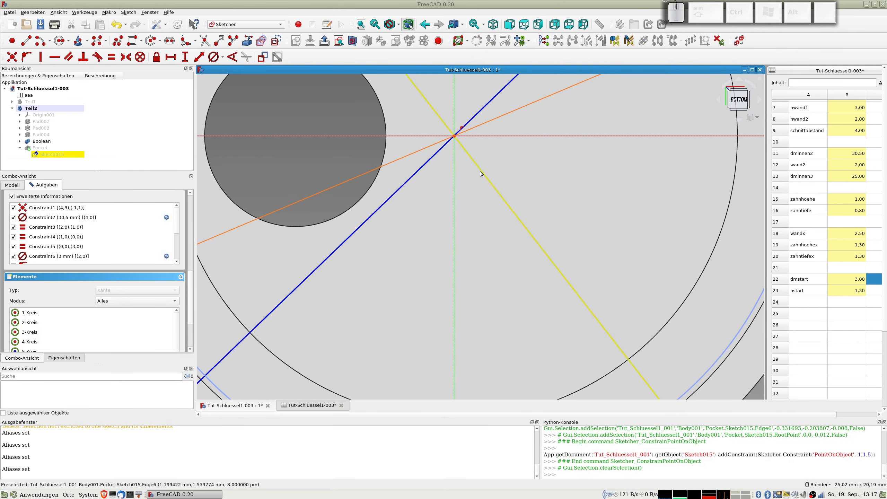
Step: Set the angle between the two diagonal construction lines to 90°
{"action": "scroll", "coordinate": [479, 170], "scroll_direction": "down", "scroll_amount": 2}
{"action": "scroll", "coordinate": [464, 158], "scroll_direction": "down", "scroll_amount": 4}
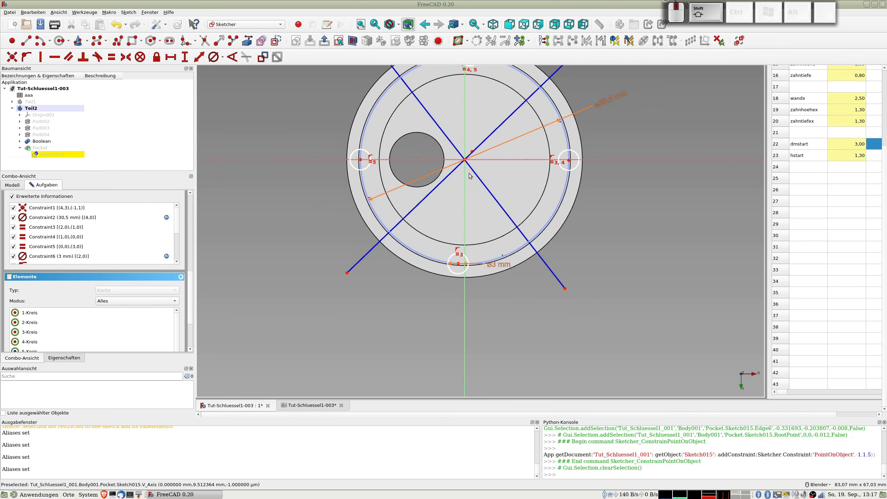
{"action": "left_click", "coordinate": [456, 149]}
{"action": "left_click", "coordinate": [485, 140]}
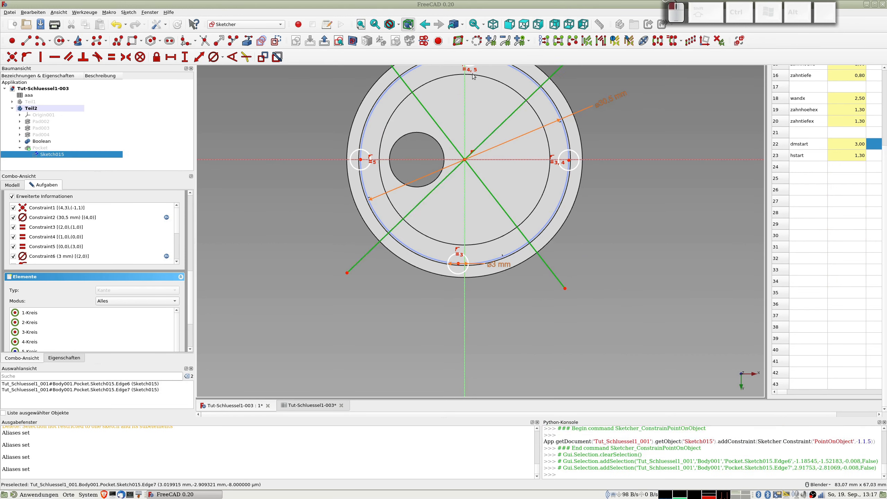
{"action": "left_click", "coordinate": [231, 57]}
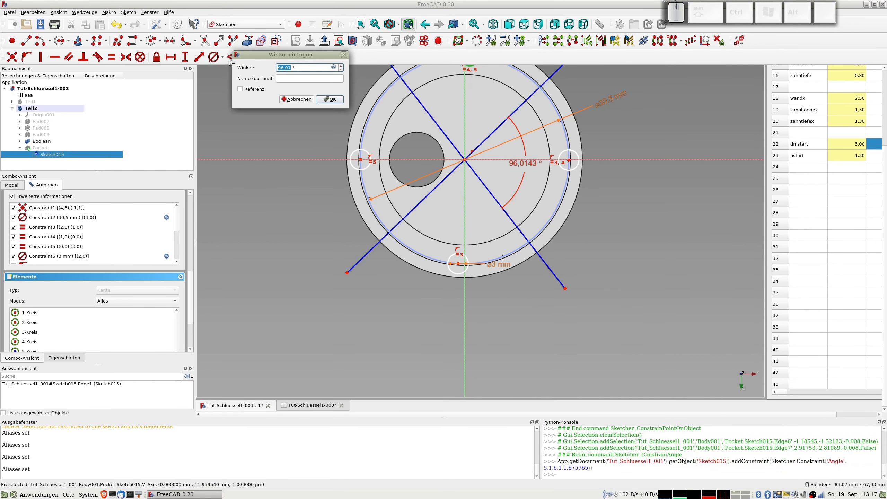
{"action": "type", "text": "90"}
{"action": "key", "text": "Return"}
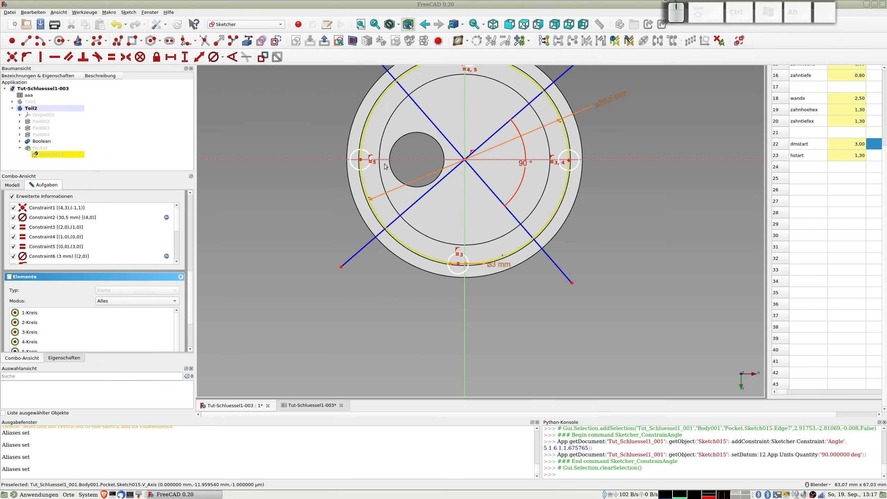
Step: Rotate the construction cross slightly about the origin and constrain its two diagonal lines to equal length
{"action": "left_click_drag", "start_coordinate": [353, 260], "coordinate": [328, 214]}
{"action": "mouse_move", "coordinate": [471, 186]}
{"action": "middle_mouse_down"}
{"action": "mouse_move", "coordinate": [523, 245]}
{"action": "mouse_move", "coordinate": [560, 176]}
{"action": "mouse_move", "coordinate": [581, 189]}
{"action": "middle_mouse_up"}
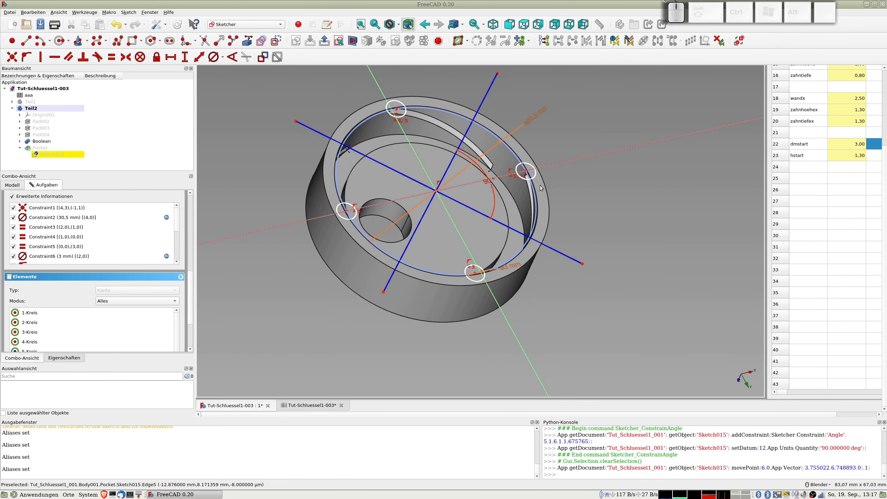
{"action": "scroll", "coordinate": [511, 179], "scroll_direction": "up", "scroll_amount": 2}
{"action": "middle_click_drag", "start_coordinate": [538, 326], "coordinate": [575, 223], "text": "shift"}
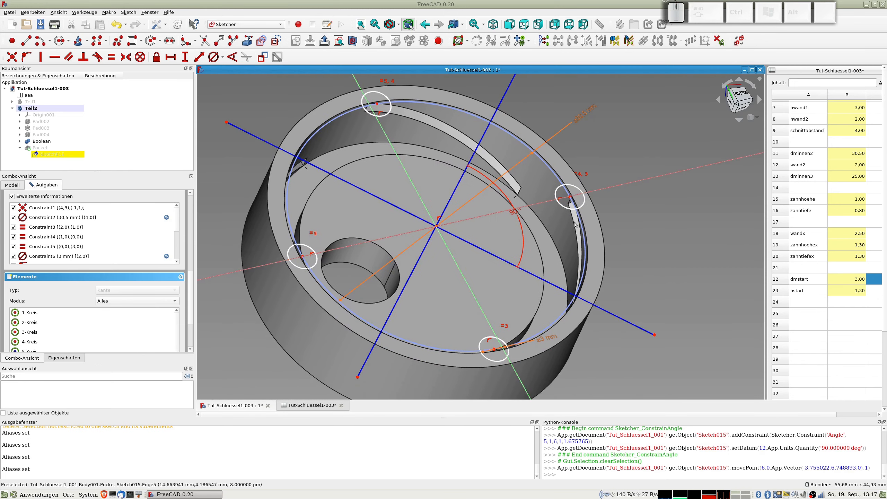
{"action": "mouse_move", "coordinate": [629, 323]}
{"action": "left_mouse_down"}
{"action": "mouse_move", "coordinate": [651, 285]}
{"action": "mouse_move", "coordinate": [596, 357]}
{"action": "mouse_move", "coordinate": [642, 394]}
{"action": "left_mouse_up"}
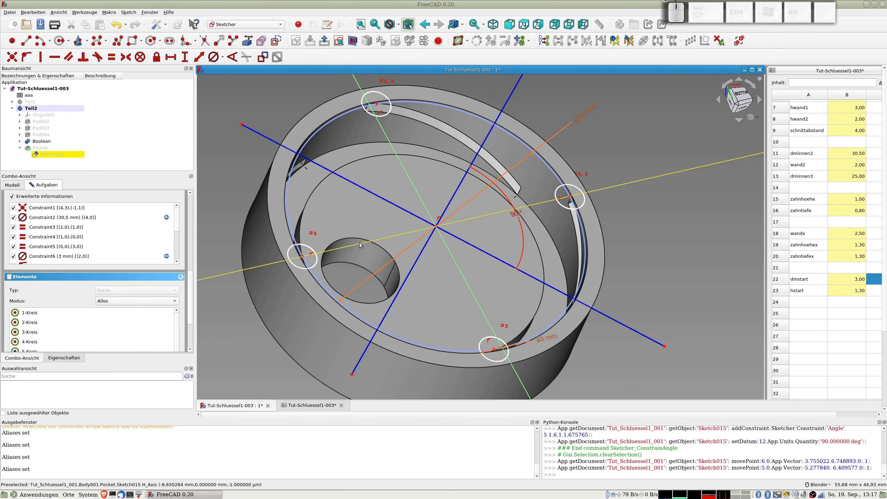
{"action": "left_click", "coordinate": [377, 198]}
{"action": "left_click", "coordinate": [501, 109]}
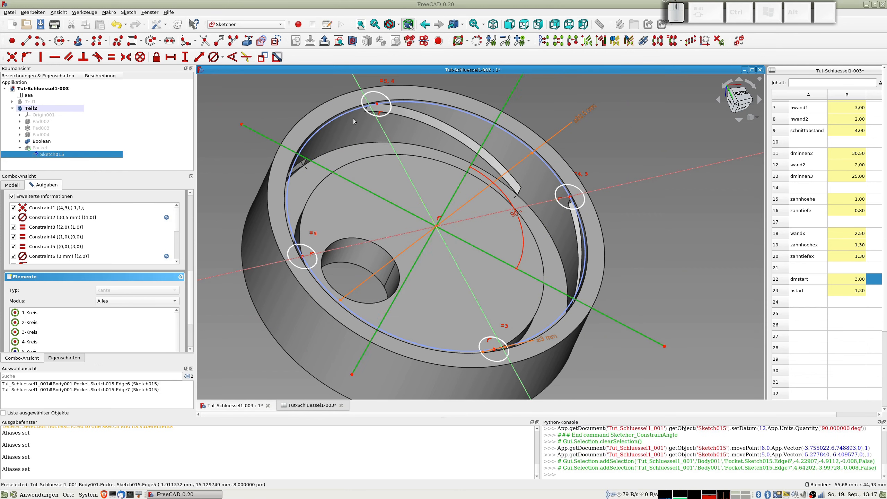
{"action": "left_click", "coordinate": [112, 57]}
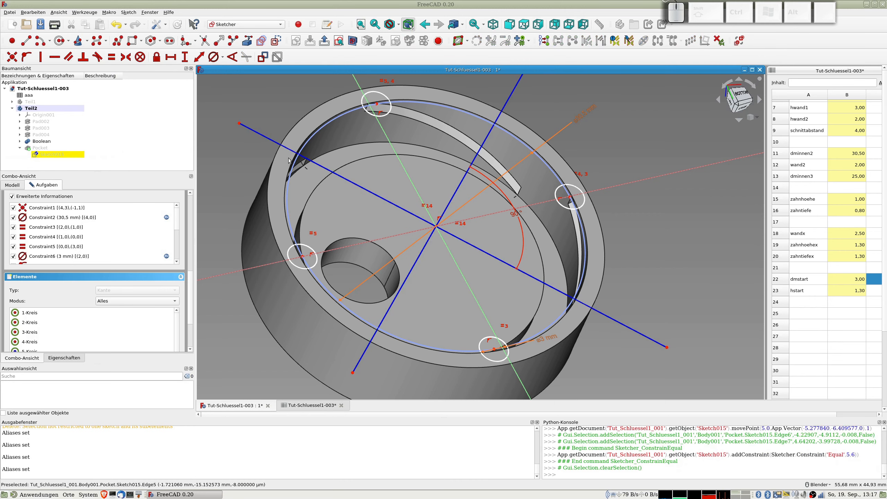
Step: Constrain the two endpoints of the upper-left to lower-right construction line symmetric about the sketch origin
{"action": "left_click", "coordinate": [239, 124]}
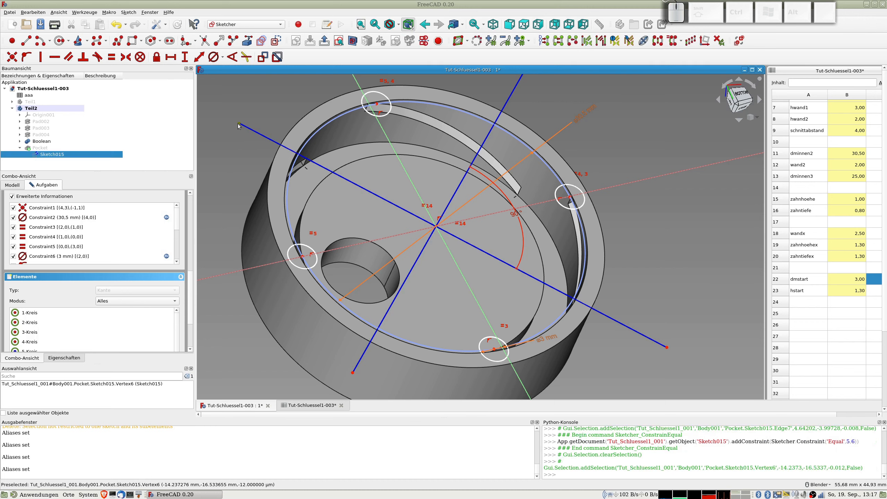
{"action": "left_click", "coordinate": [224, 145]}
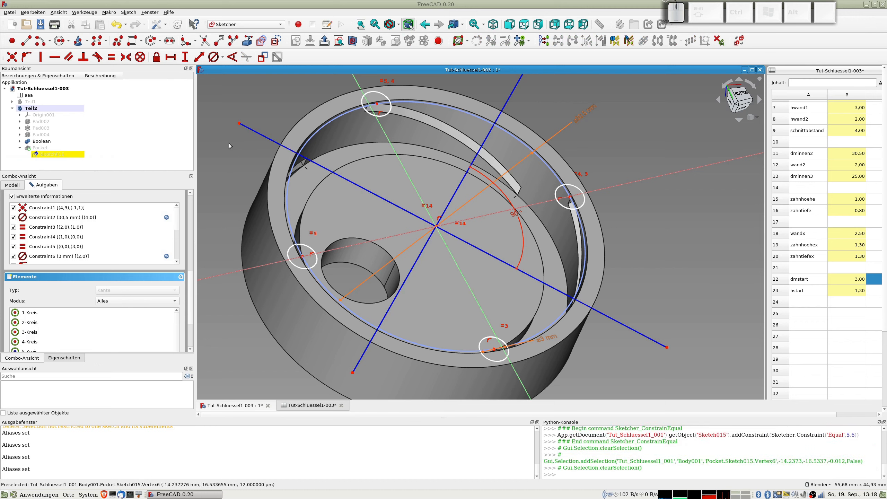
{"action": "left_click", "coordinate": [239, 124]}
{"action": "left_click", "coordinate": [667, 347]}
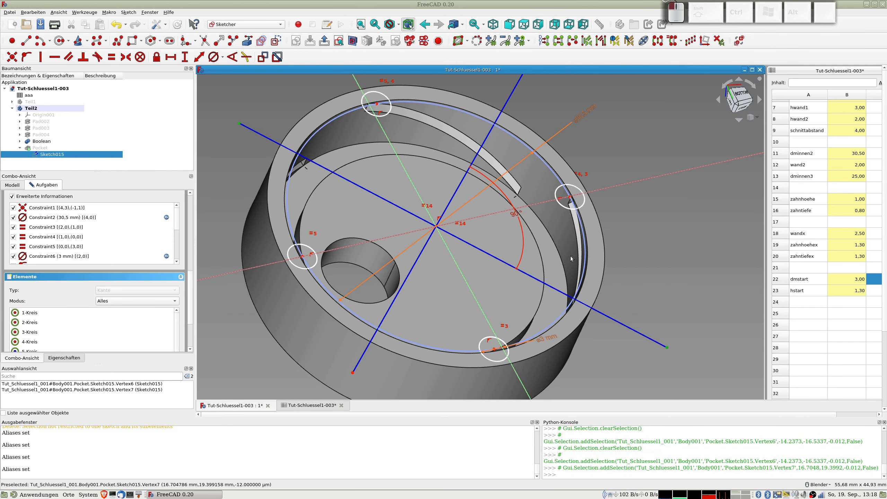
{"action": "scroll", "coordinate": [432, 230], "scroll_direction": "up", "scroll_amount": 2}
{"action": "scroll", "coordinate": [433, 230], "scroll_direction": "up", "scroll_amount": 2}
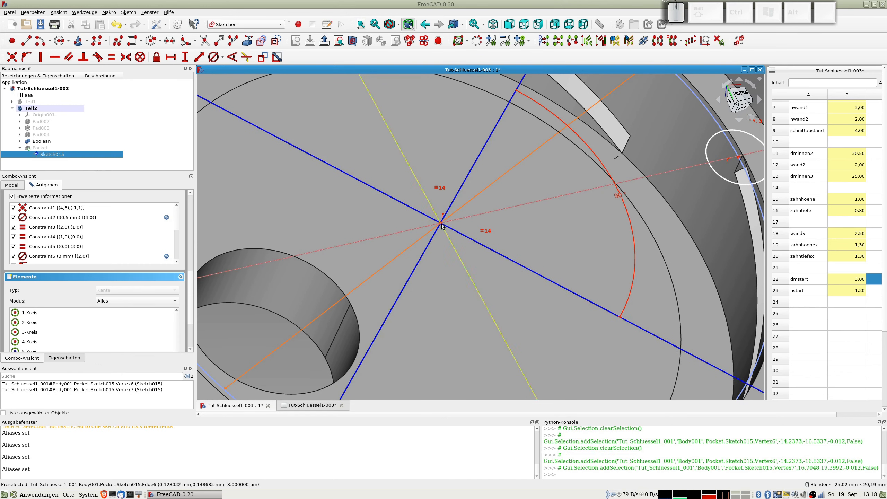
{"action": "scroll", "coordinate": [433, 229], "scroll_direction": "up", "scroll_amount": 3}
{"action": "scroll", "coordinate": [431, 232], "scroll_direction": "up", "scroll_amount": 2}
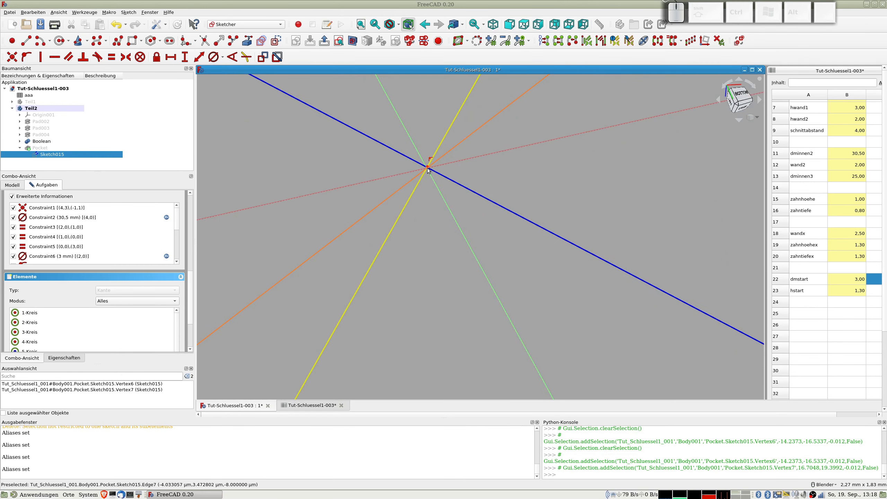
{"action": "left_click", "coordinate": [428, 167]}
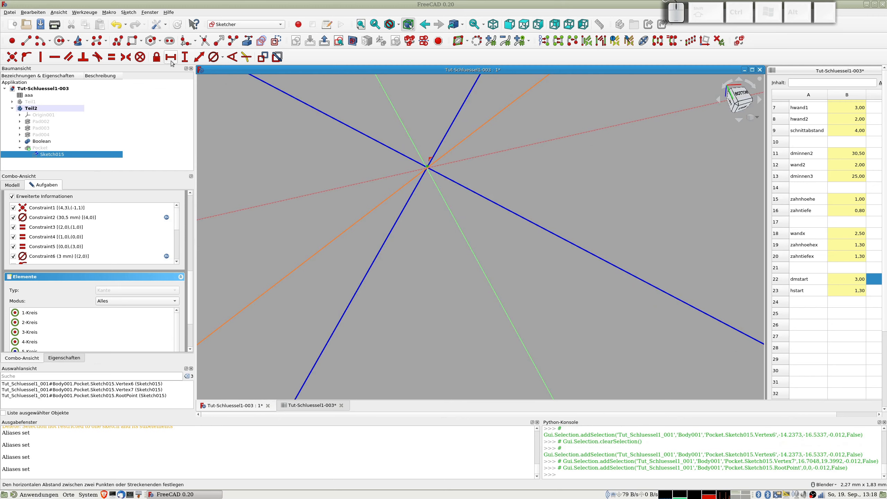
{"action": "left_click", "coordinate": [125, 57]}
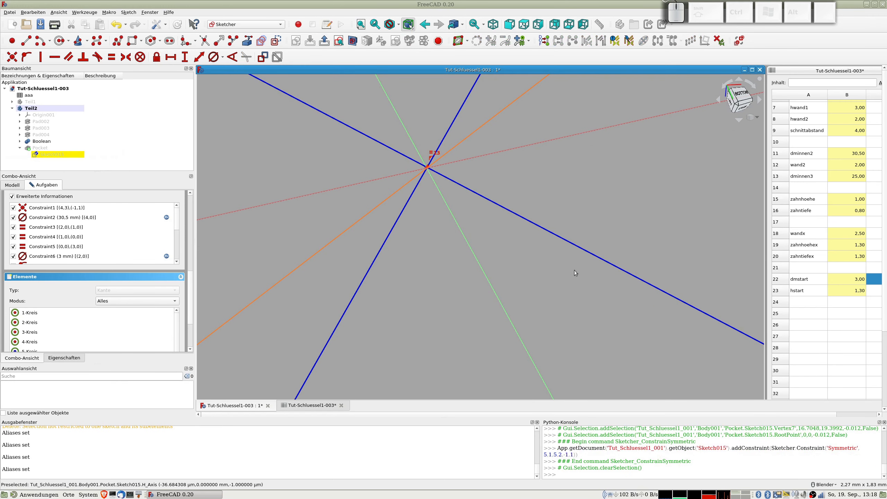
Step: Dimension the length of the origin-centered construction line with the expression aaa.dminnen*2
{"action": "scroll", "coordinate": [583, 282], "scroll_direction": "down", "scroll_amount": 5}
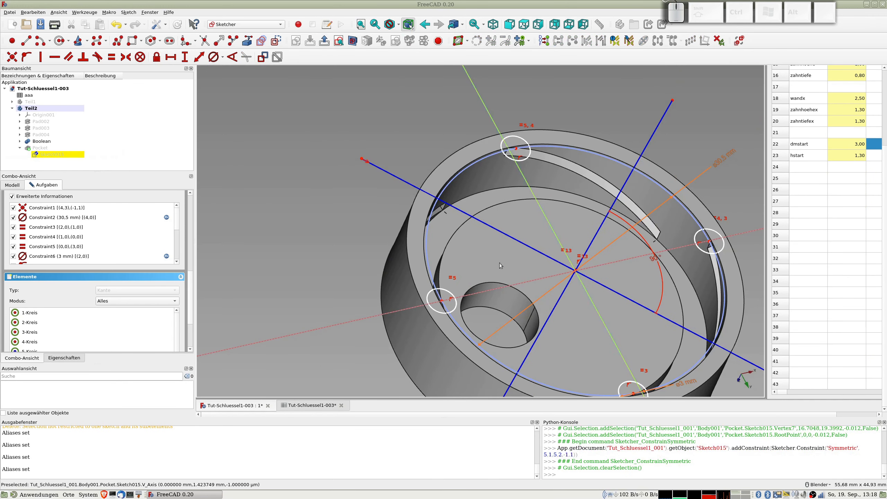
{"action": "left_click", "coordinate": [383, 169]}
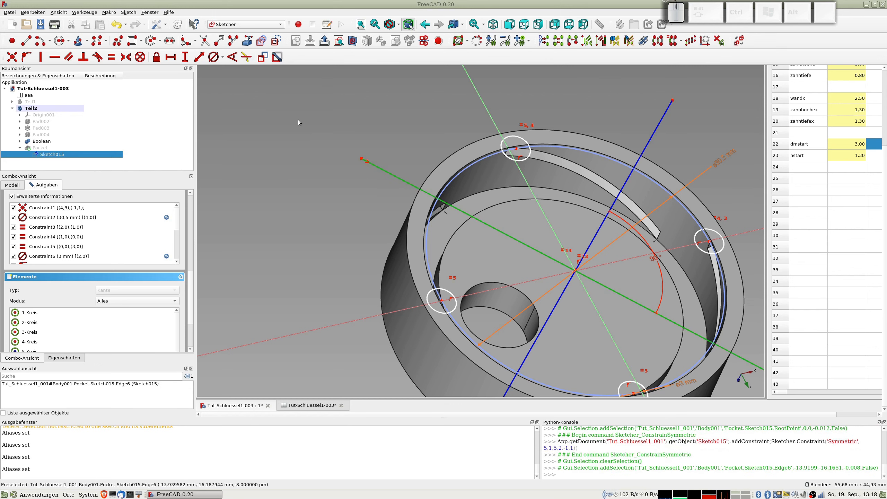
{"action": "left_click", "coordinate": [201, 57]}
{"action": "left_click", "coordinate": [300, 64]}
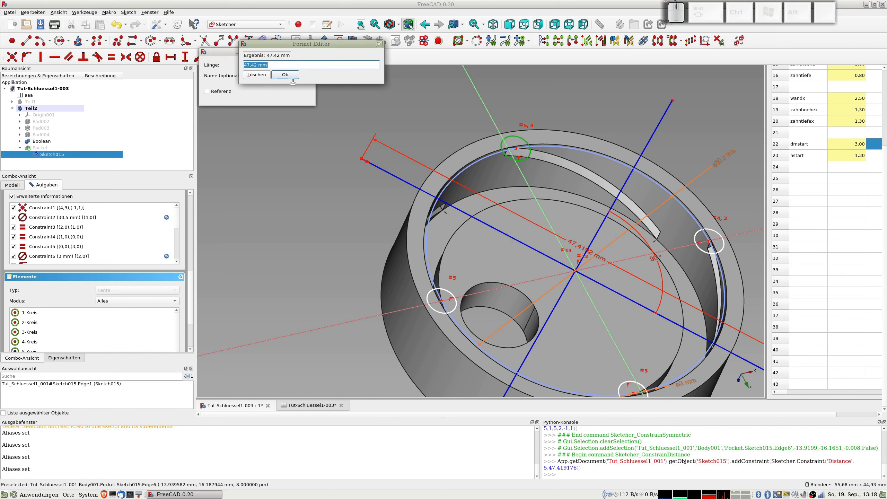
{"action": "type", "text": "aaa."}
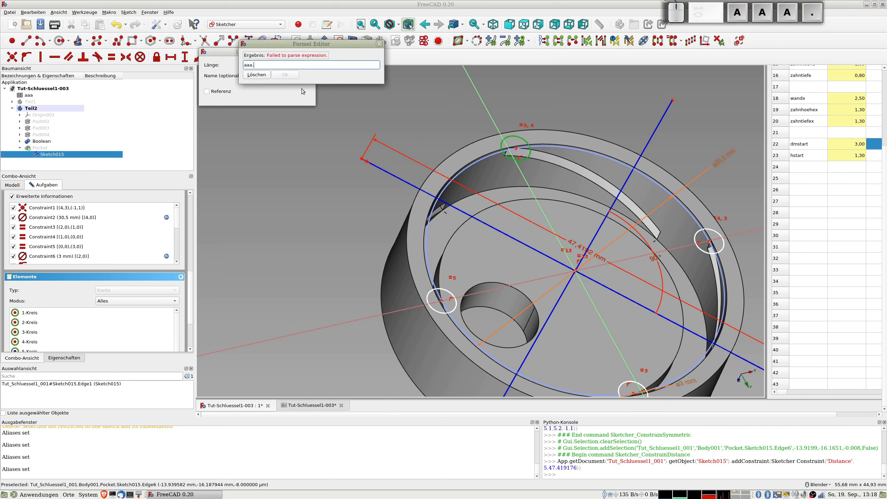
{"action": "type", "text": "dminnen*2"}
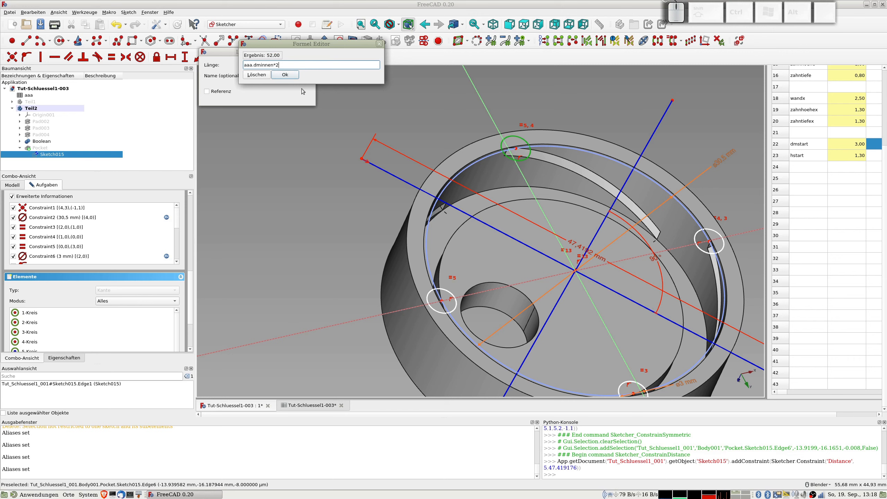
{"action": "key", "text": "Return"}
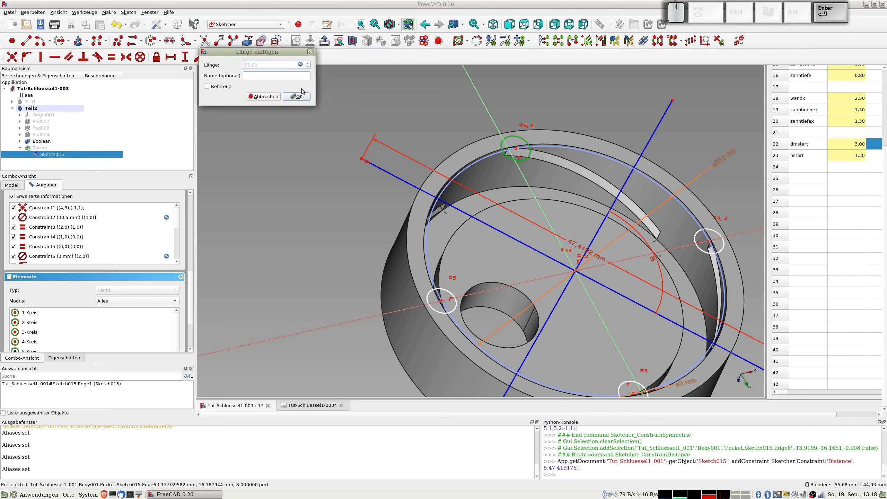
{"action": "left_click", "coordinate": [308, 99]}
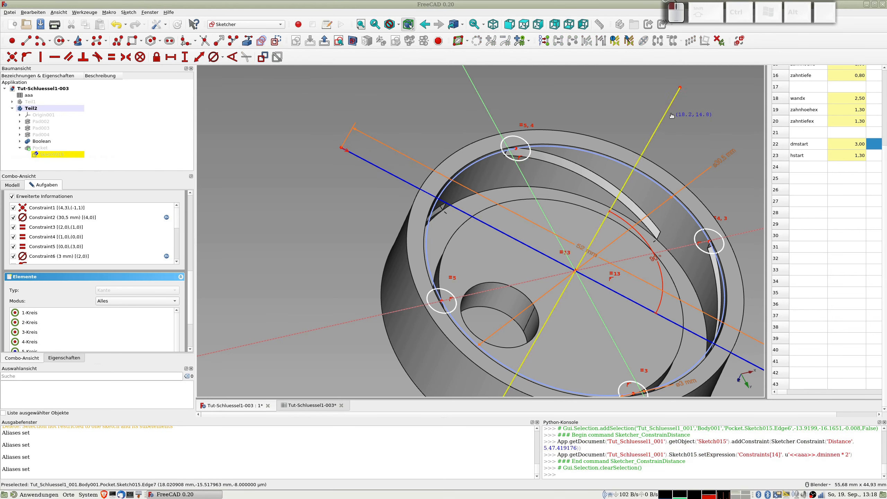
Step: Constrain the endpoints of the other construction line, from lower left to upper right, symmetric about the sketch origin
{"action": "mouse_move", "coordinate": [669, 118]}
{"action": "left_mouse_down"}
{"action": "mouse_move", "coordinate": [663, 138]}
{"action": "mouse_move", "coordinate": [677, 105]}
{"action": "left_mouse_up"}
{"action": "scroll", "coordinate": [677, 115], "scroll_direction": "down", "scroll_amount": 2}
{"action": "left_click", "coordinate": [683, 94]}
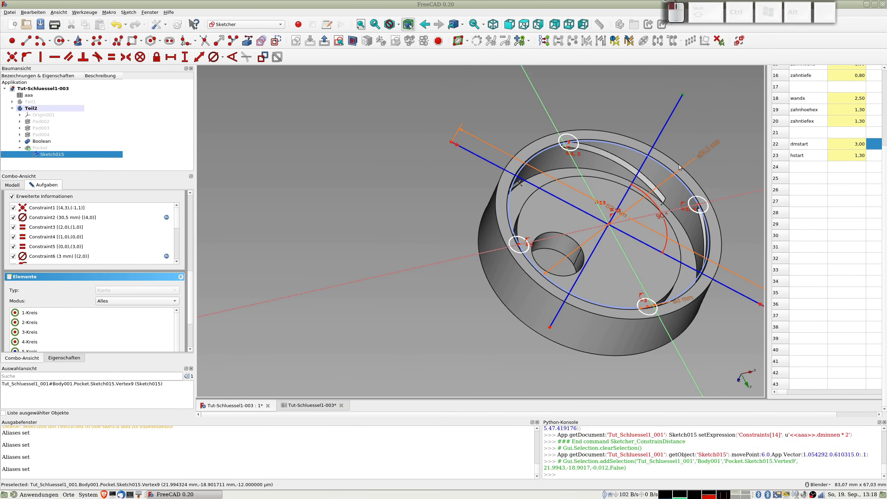
{"action": "left_click", "coordinate": [550, 328]}
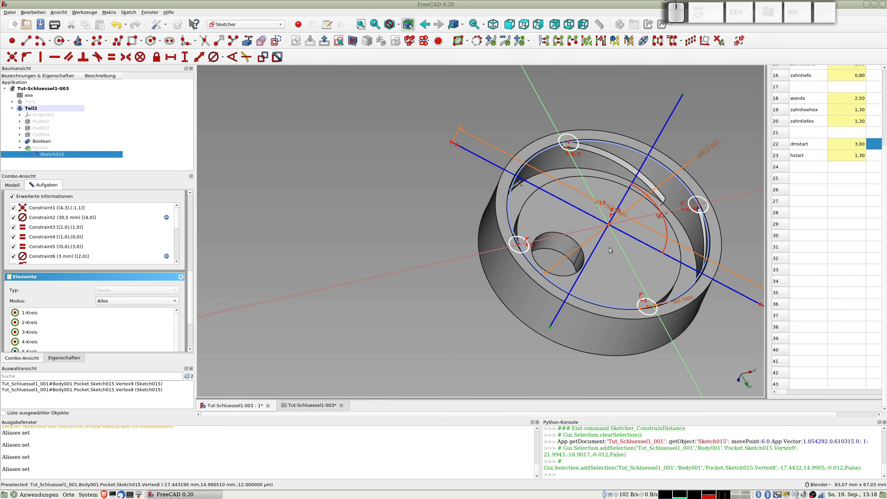
{"action": "scroll", "coordinate": [612, 238], "scroll_direction": "up", "scroll_amount": 5}
{"action": "scroll", "coordinate": [598, 310], "scroll_direction": "down", "scroll_amount": 3}
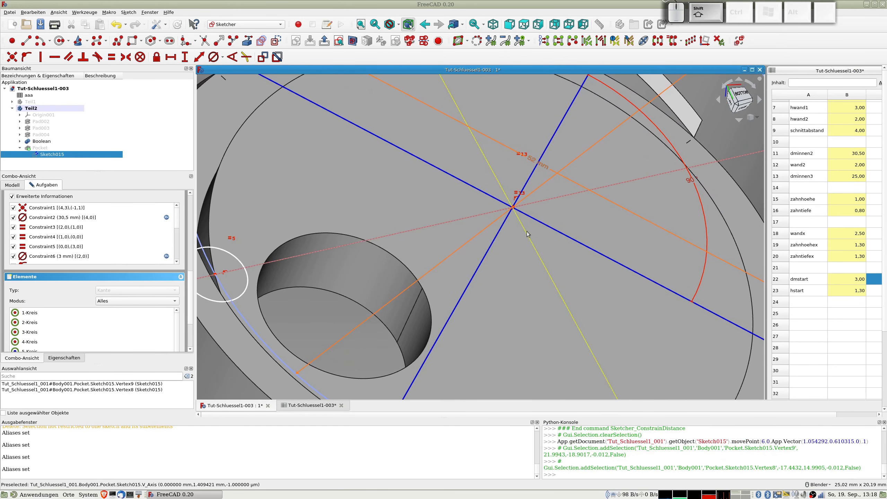
{"action": "scroll", "coordinate": [513, 209], "scroll_direction": "up", "scroll_amount": 6}
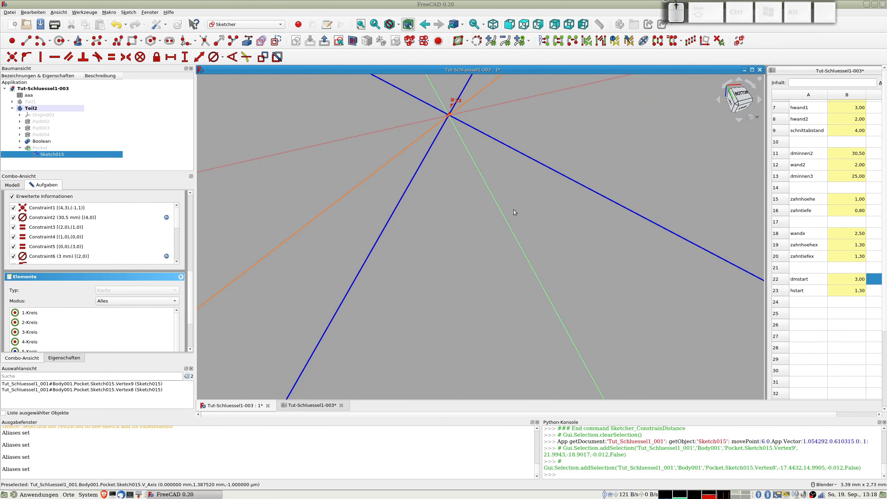
{"action": "left_click", "coordinate": [449, 115]}
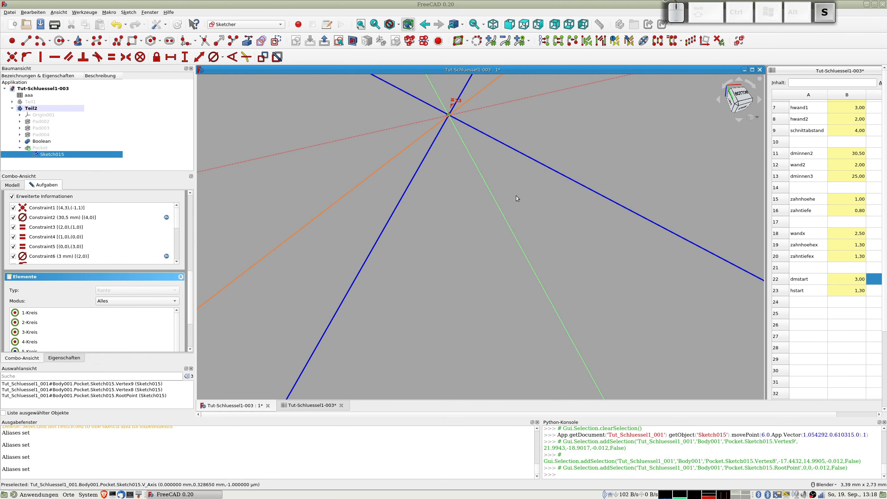
{"action": "key", "text": "s"}
Step: Rotate the construction cross about the origin until its two lines lie just off the horizontal and vertical axes, near the recess circles
{"action": "scroll", "coordinate": [565, 159], "scroll_direction": "down", "scroll_amount": 5}
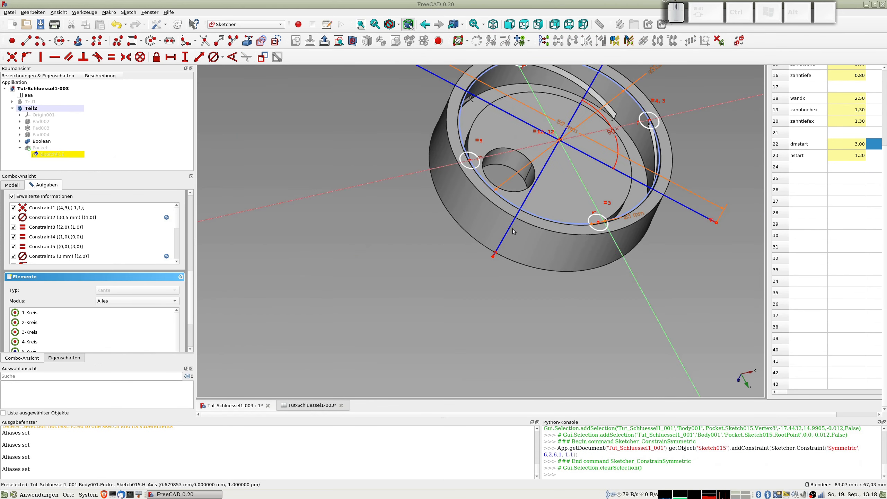
{"action": "left_click_drag", "start_coordinate": [493, 257], "coordinate": [422, 197]}
{"action": "mouse_move", "coordinate": [446, 197]}
{"action": "middle_mouse_down"}
{"action": "mouse_move", "coordinate": [598, 110]}
{"action": "mouse_move", "coordinate": [609, 172]}
{"action": "middle_mouse_up"}
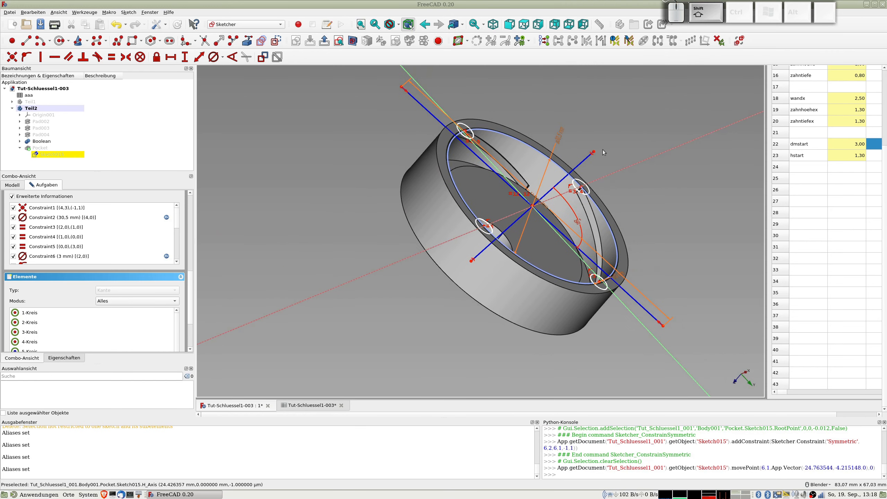
{"action": "scroll", "coordinate": [602, 150], "scroll_direction": "up", "scroll_amount": 2}
{"action": "middle_click_drag", "start_coordinate": [561, 265], "coordinate": [581, 270]}
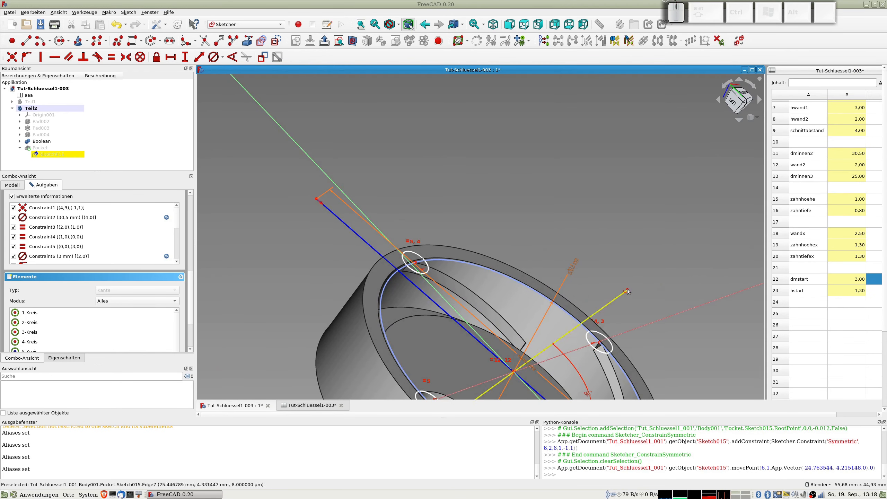
{"action": "mouse_move", "coordinate": [631, 293]}
{"action": "left_mouse_down"}
{"action": "mouse_move", "coordinate": [655, 322]}
{"action": "mouse_move", "coordinate": [649, 312]}
{"action": "left_mouse_up"}
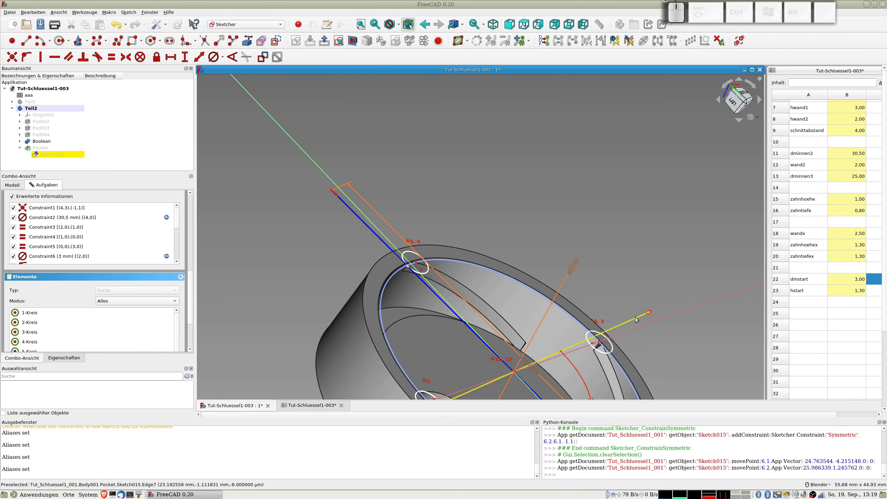
{"action": "left_click", "coordinate": [636, 318]}
{"action": "left_click", "coordinate": [645, 325]}
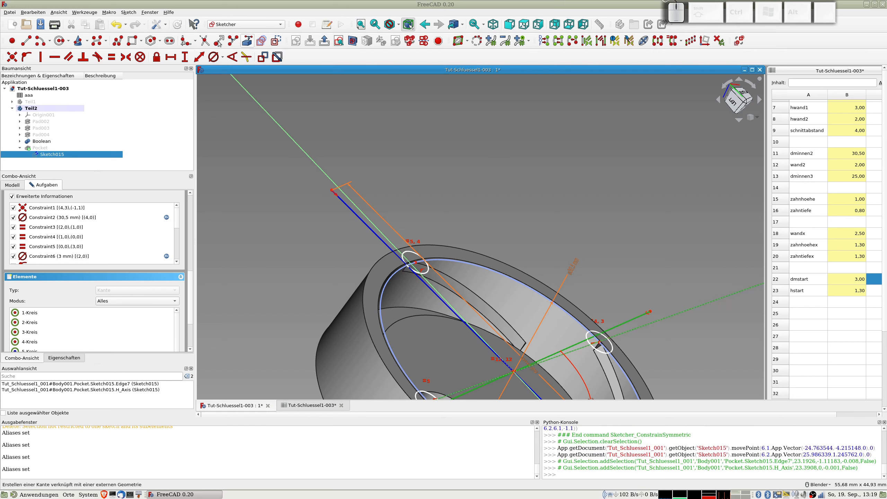
{"action": "left_click", "coordinate": [232, 57]}
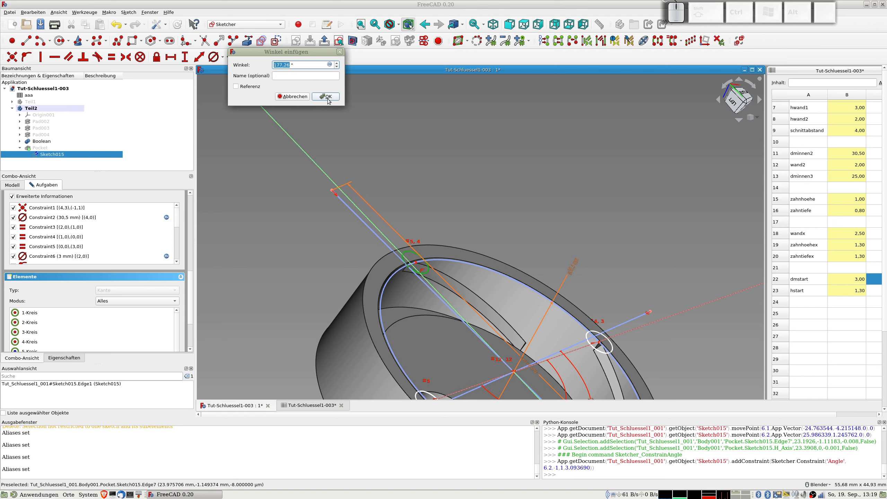
{"action": "left_click", "coordinate": [301, 96]}
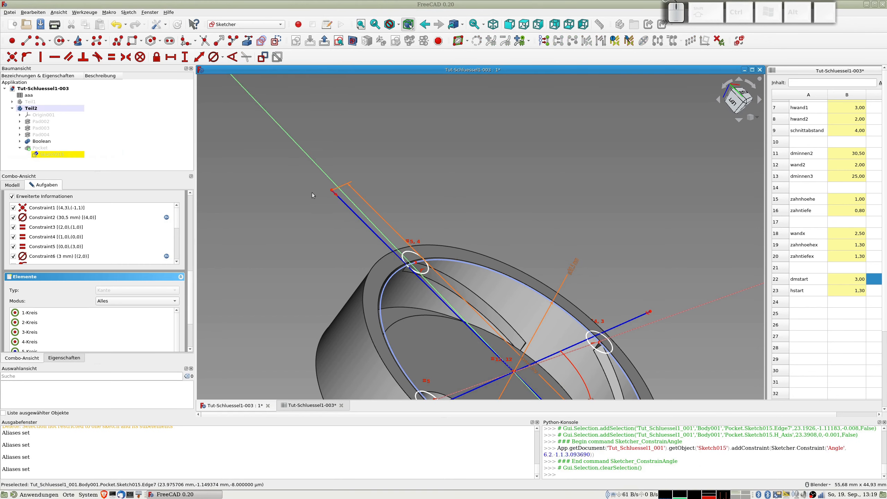
{"action": "left_click", "coordinate": [331, 192]}
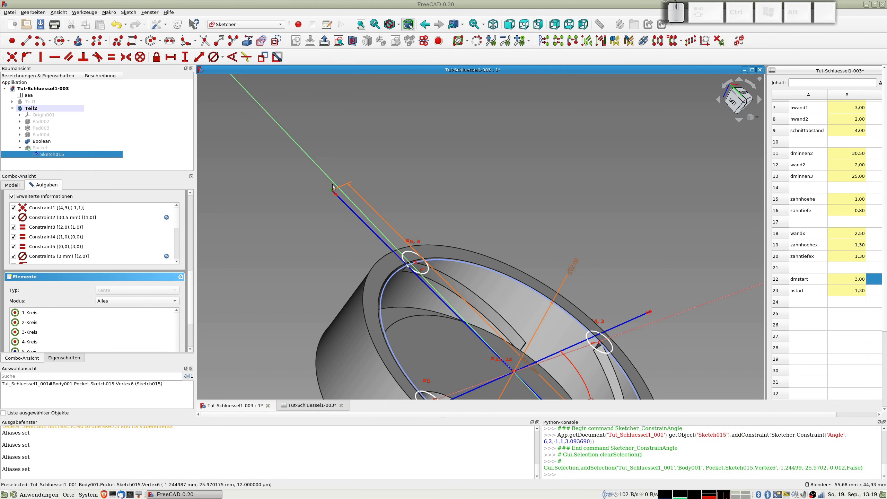
{"action": "left_click", "coordinate": [334, 193]}
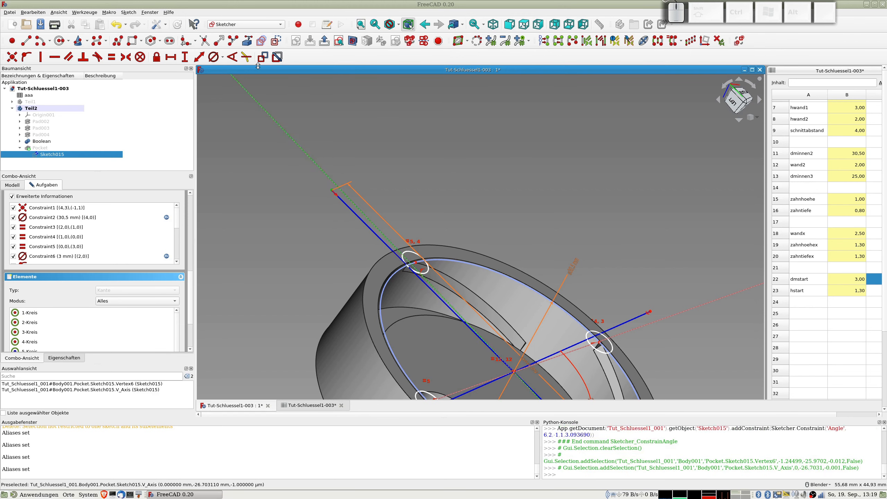
{"action": "left_click", "coordinate": [232, 59]}
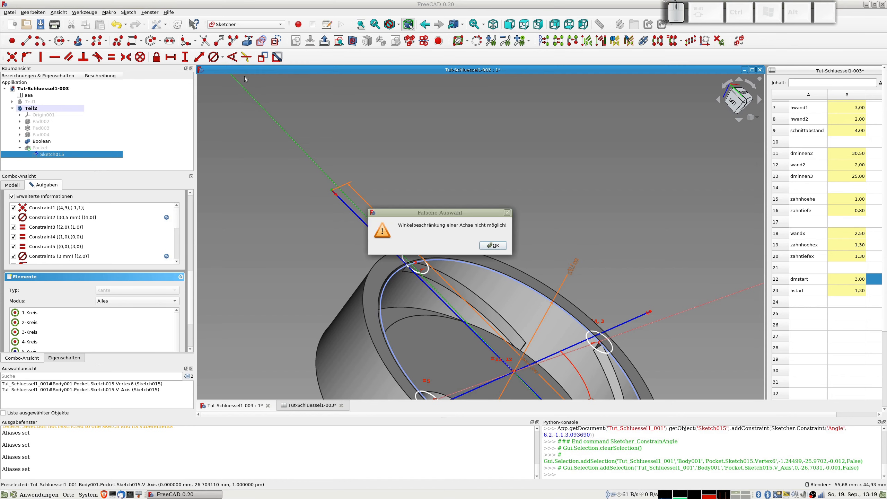
{"action": "left_click", "coordinate": [493, 245]}
{"action": "left_click", "coordinate": [341, 198]}
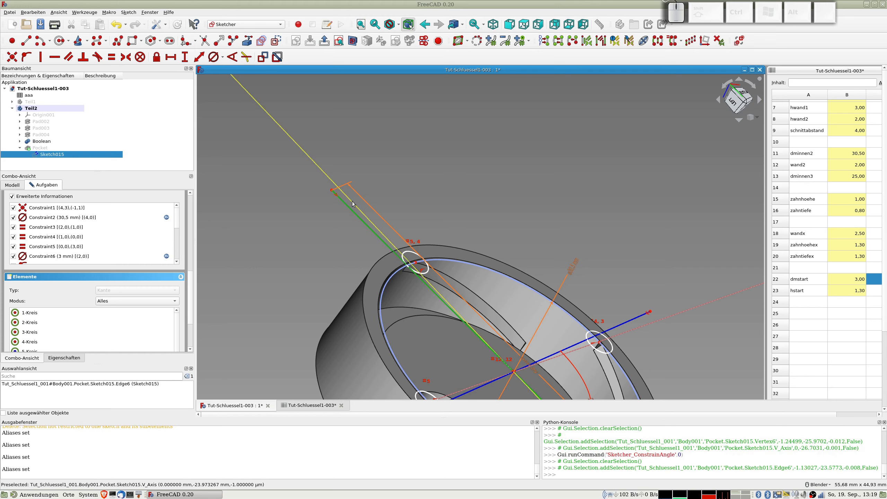
{"action": "left_click", "coordinate": [353, 204]}
{"action": "left_click", "coordinate": [232, 57]}
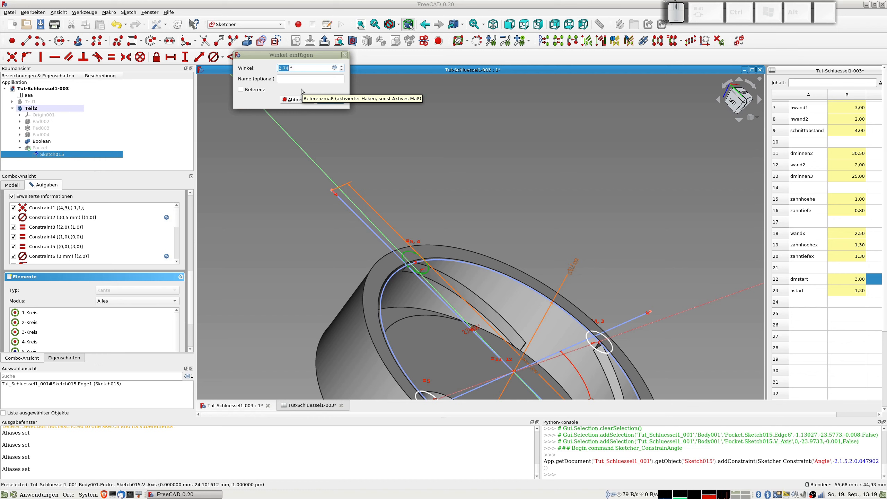
{"action": "key", "text": "Return"}
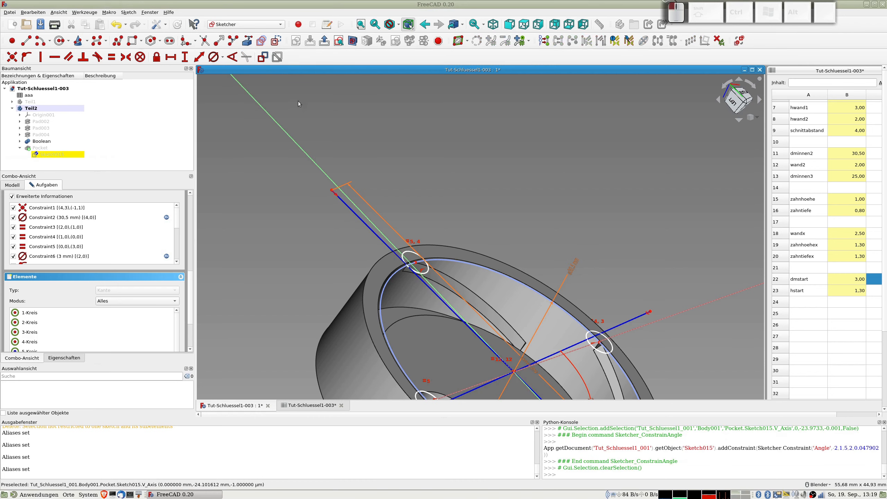
Step: Add a spreadsheet parameter in row 24 named winkel with the value 2,8
{"action": "left_click", "coordinate": [802, 308]}
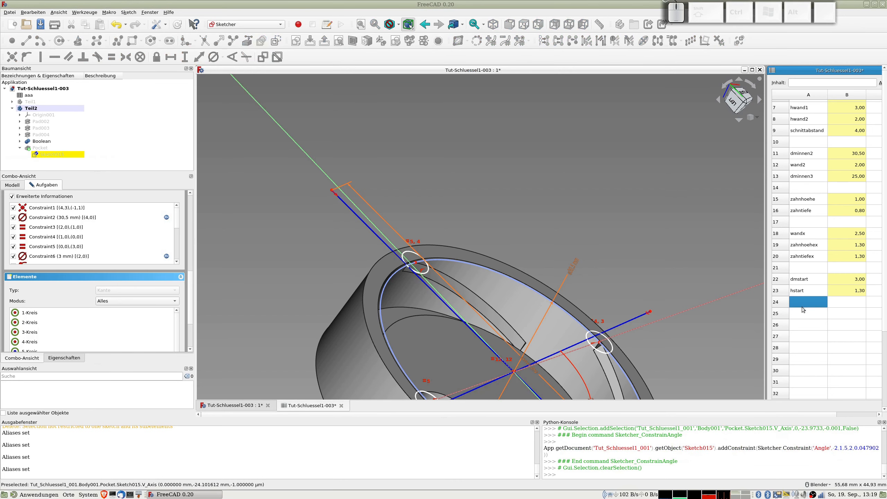
{"action": "type", "text": "winkel"}
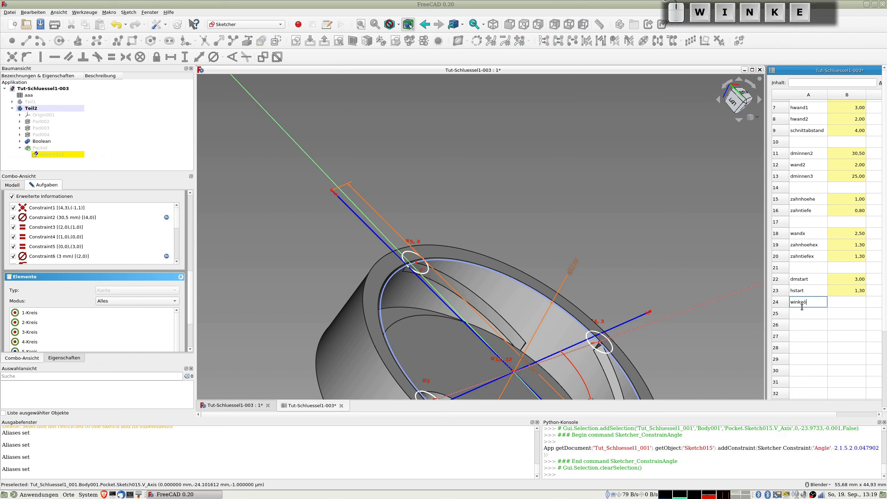
{"action": "key", "text": "BackSpace"}
{"action": "type", "text": "l"}
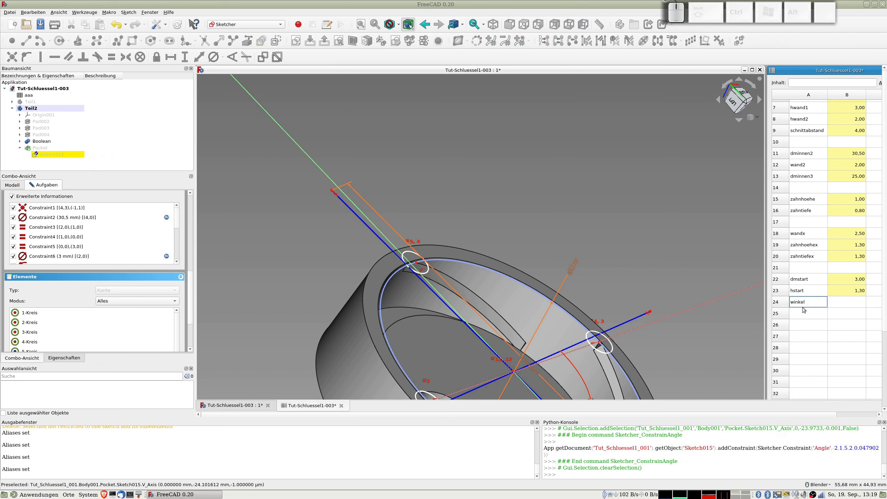
{"action": "left_click", "coordinate": [848, 303]}
{"action": "type", "text": "2,8"}
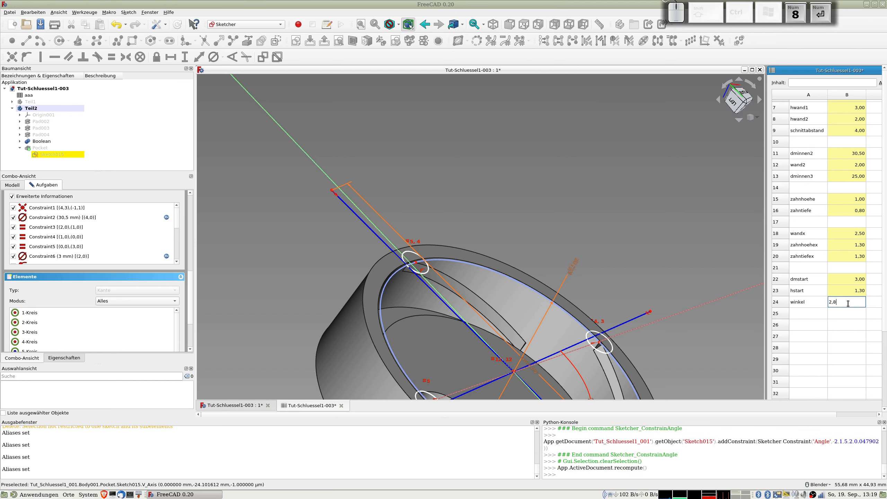
{"action": "key", "text": "Return"}
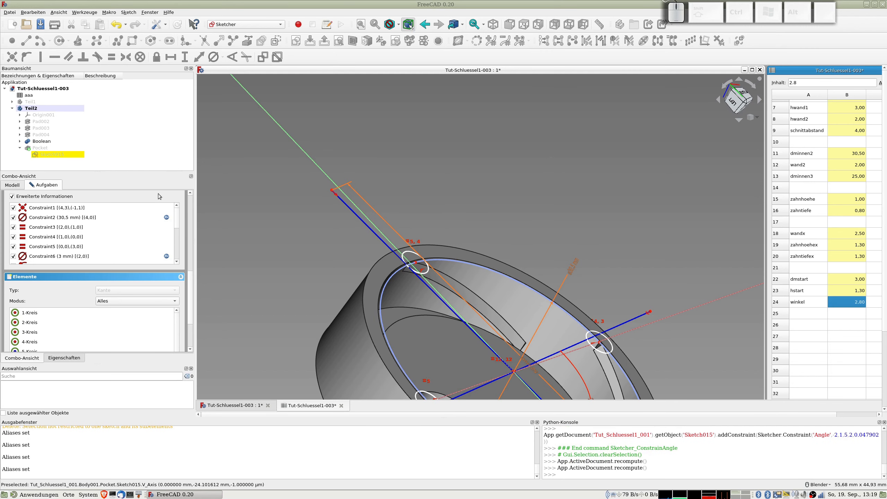
Step: Close the sketch and set the alias for column B, row 24 with the Alias manager
{"action": "left_click_drag", "start_coordinate": [192, 280], "coordinate": [139, 188]}
{"action": "left_click", "coordinate": [91, 201]}
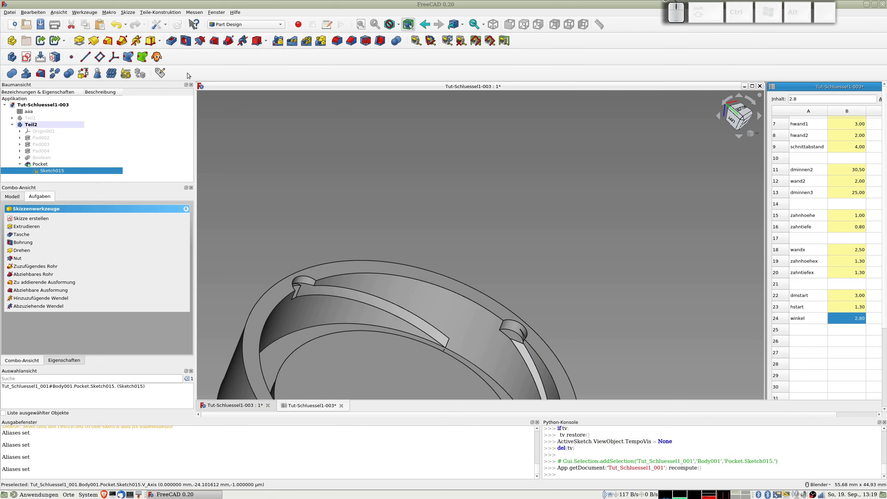
{"action": "left_click", "coordinate": [160, 73]}
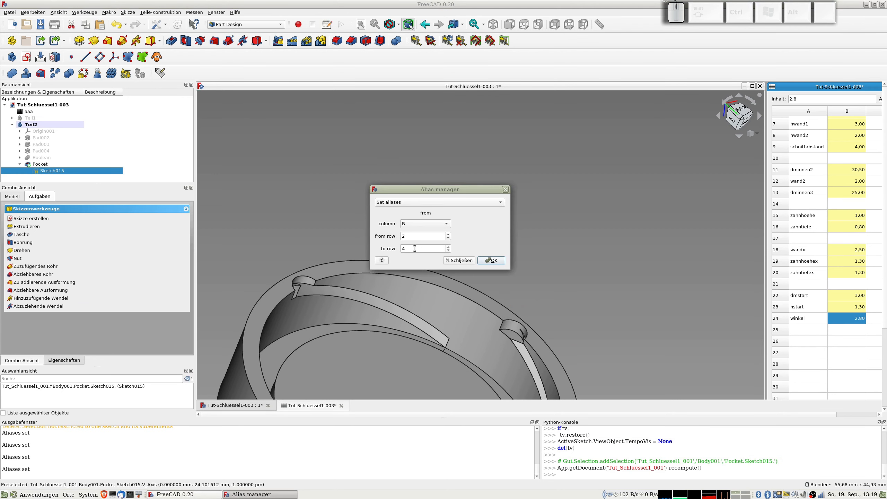
{"action": "double_click", "coordinate": [410, 236]}
{"action": "type", "text": "24"}
{"action": "key", "text": "Tab"}
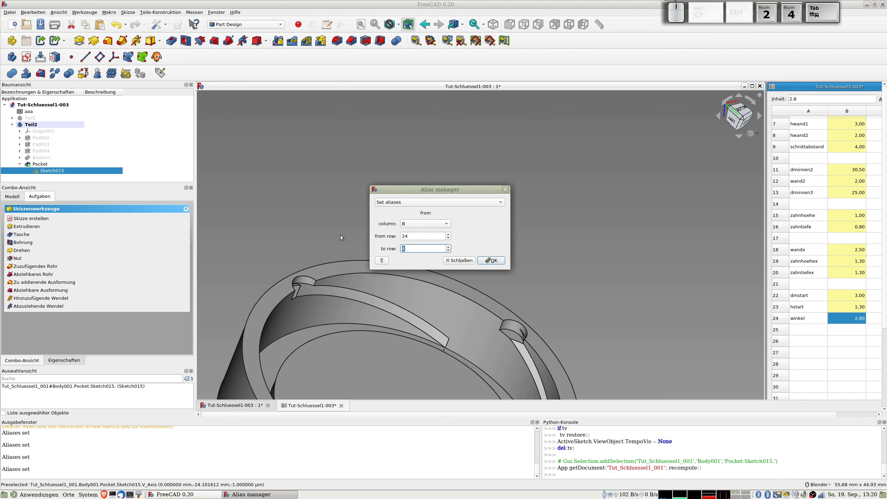
{"action": "type", "text": "24"}
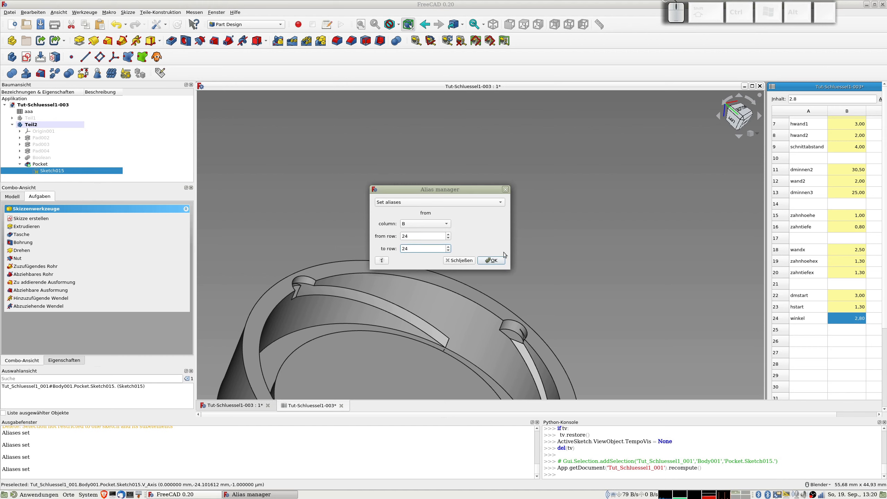
{"action": "left_click", "coordinate": [494, 261]}
{"action": "left_click", "coordinate": [489, 260]}
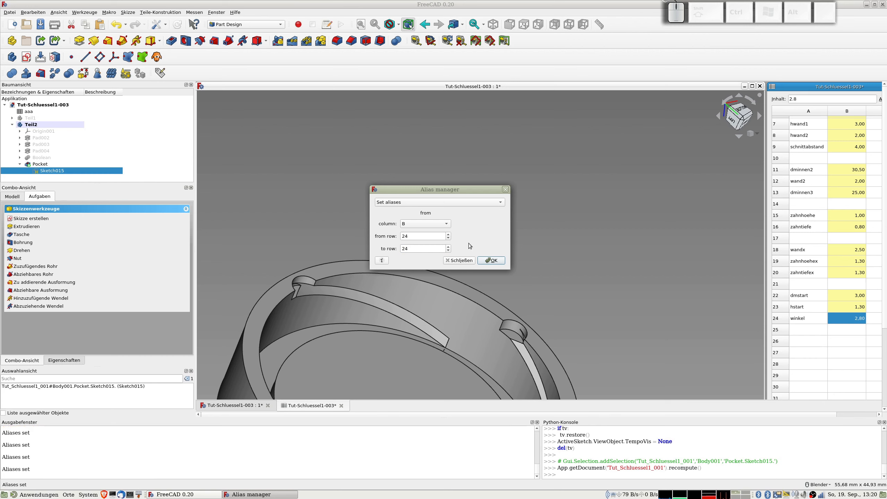
{"action": "left_click", "coordinate": [467, 260]}
{"action": "left_click", "coordinate": [864, 361]}
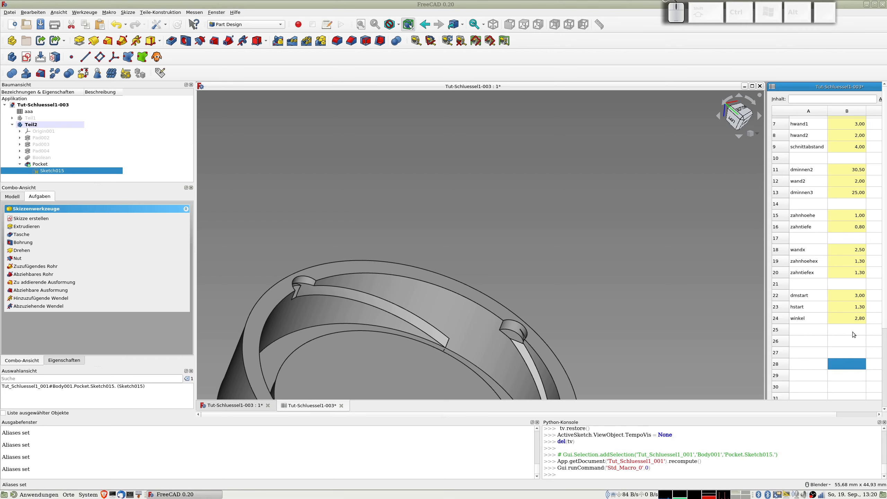
Step: Reopen Sketch015 and constrain the angle between the steep construction line and the vertical axis with the formula aaa.winkel
{"action": "double_click", "coordinate": [54, 171]}
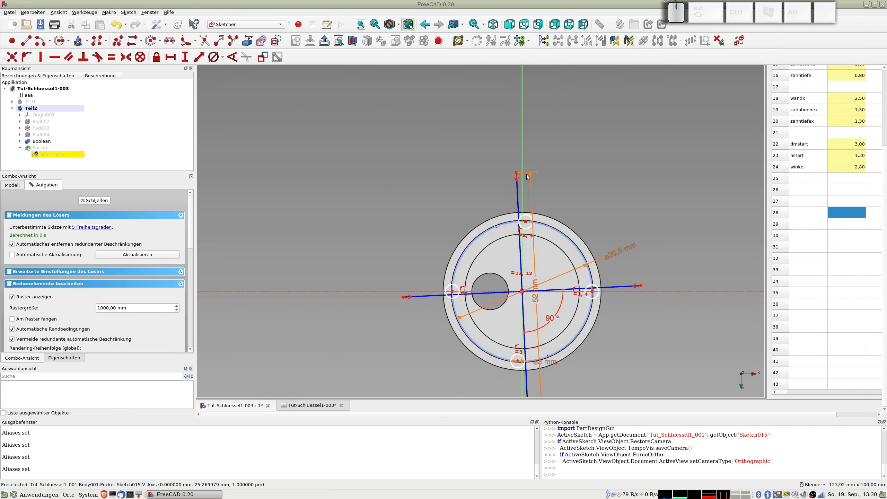
{"action": "scroll", "coordinate": [526, 174], "scroll_direction": "up", "scroll_amount": 4}
{"action": "middle_click_drag", "start_coordinate": [509, 340], "coordinate": [453, 104], "text": "shift"}
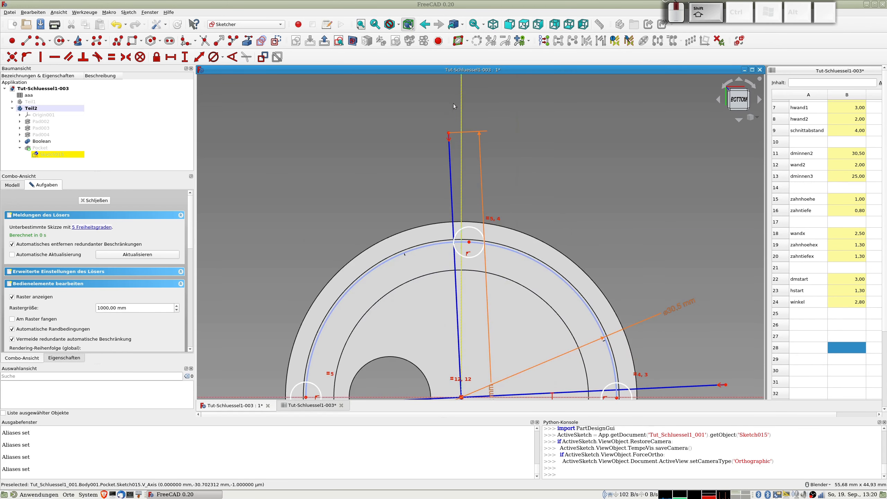
{"action": "left_click", "coordinate": [448, 161]}
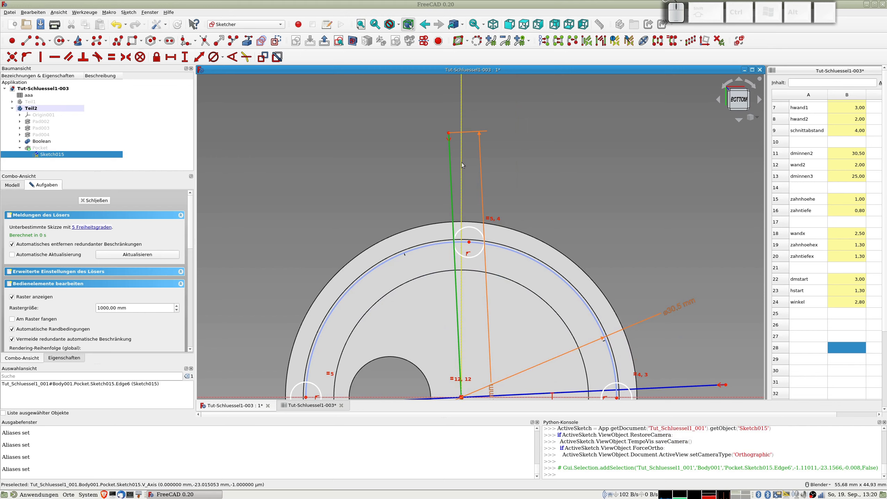
{"action": "left_click", "coordinate": [461, 162]}
{"action": "left_click", "coordinate": [232, 58]}
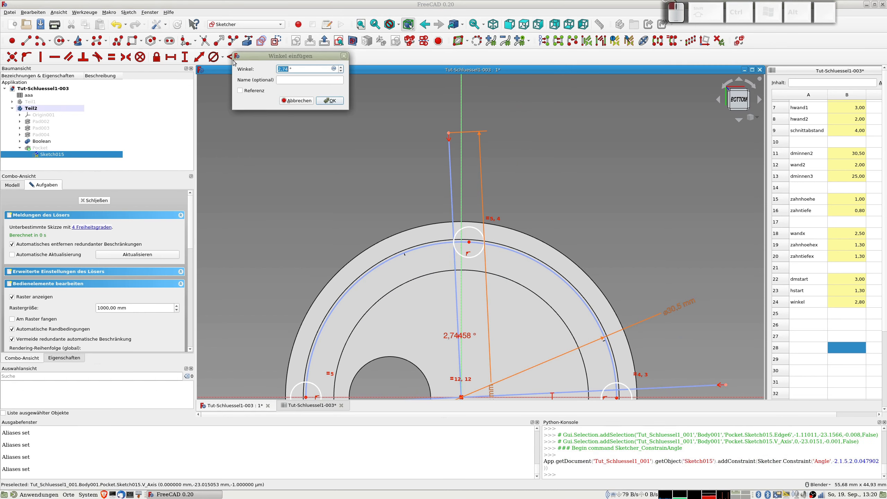
{"action": "left_click", "coordinate": [334, 69]}
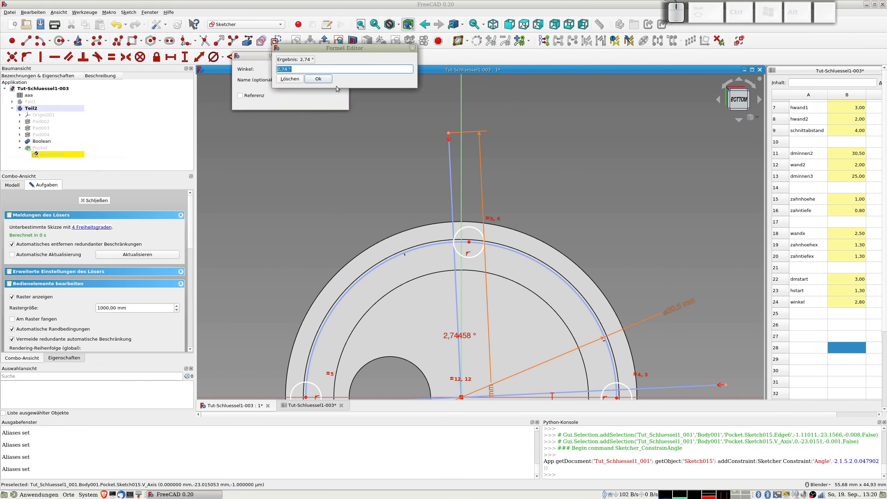
{"action": "type", "text": "aaa.winkel"}
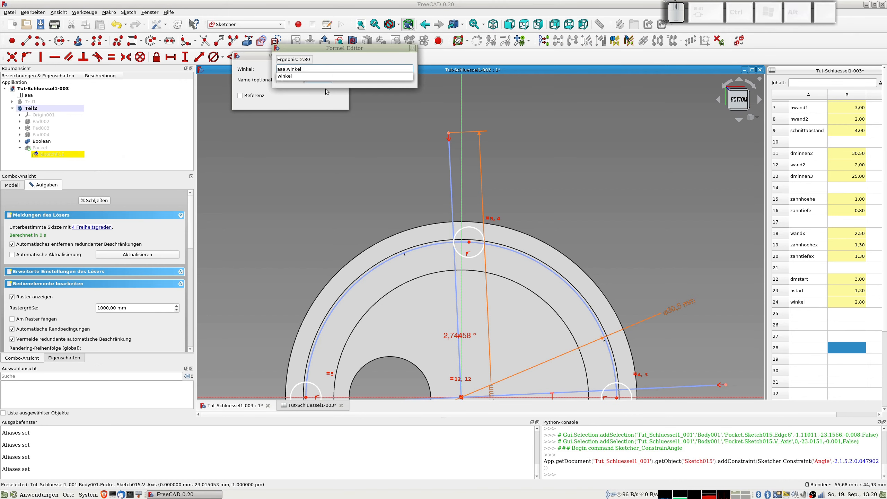
{"action": "key", "text": "Return"}
{"action": "key", "text": "Return"}
{"action": "key", "text": "Return"}
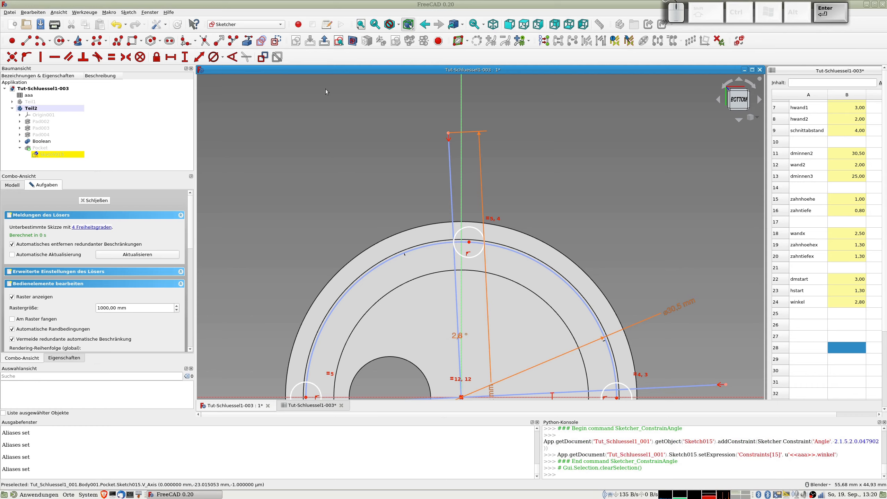
Step: Constrain the left small circle's centre onto the nearly horizontal construction line
{"action": "scroll", "coordinate": [402, 206], "scroll_direction": "down", "scroll_amount": 4}
{"action": "middle_click_drag", "start_coordinate": [403, 214], "coordinate": [360, 258]}
{"action": "scroll", "coordinate": [377, 260], "scroll_direction": "up", "scroll_amount": 6}
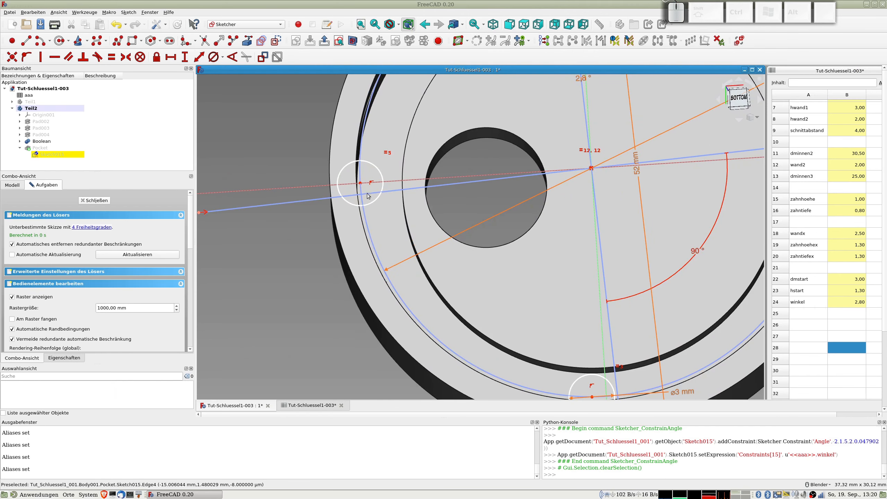
{"action": "left_click", "coordinate": [360, 182]}
{"action": "left_click", "coordinate": [371, 196]}
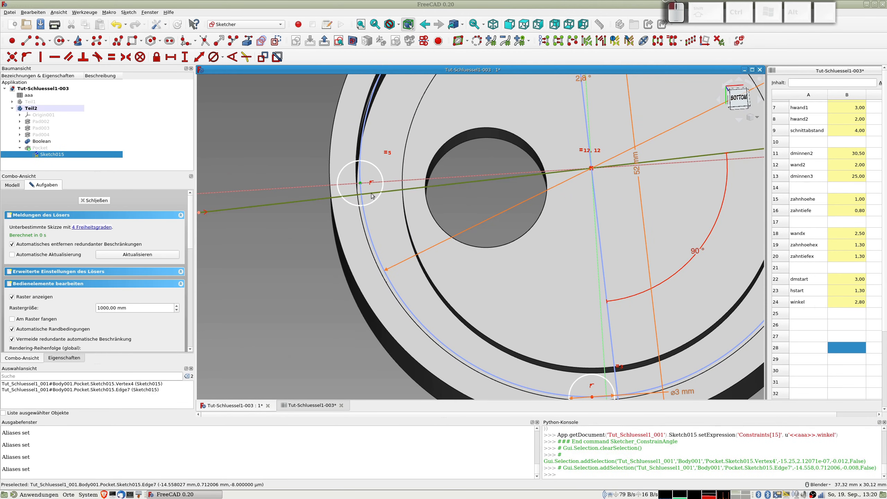
{"action": "key", "text": "o"}
Step: Constrain the bottom small circle's centre onto the steep construction line
{"action": "mouse_move", "coordinate": [592, 386]}
{"action": "middle_mouse_down", "text": "shift"}
{"action": "mouse_move", "coordinate": [567, 373]}
{"action": "mouse_move", "coordinate": [481, 223]}
{"action": "middle_mouse_up", "text": "shift"}
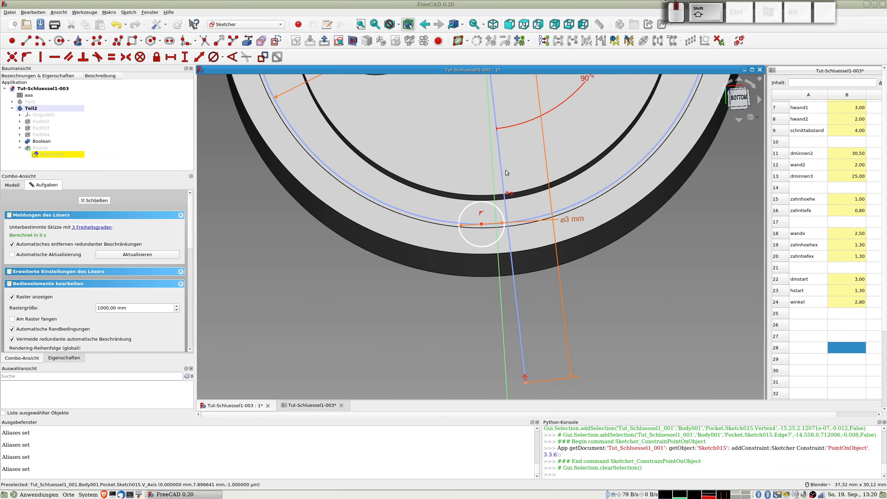
{"action": "left_click", "coordinate": [481, 224]}
{"action": "left_click", "coordinate": [509, 242]}
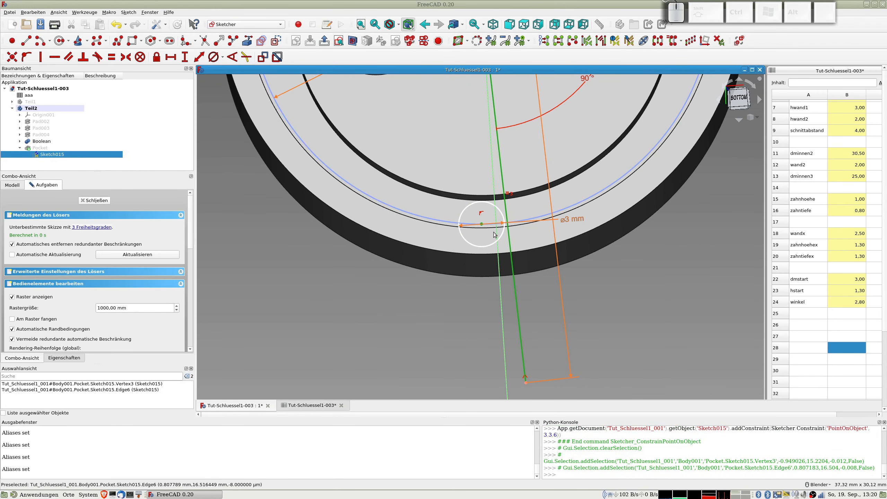
{"action": "key", "text": "o"}
Step: Constrain the right small circle's centre onto the nearly horizontal construction line
{"action": "middle_click_drag", "start_coordinate": [683, 167], "coordinate": [436, 387], "text": "shift"}
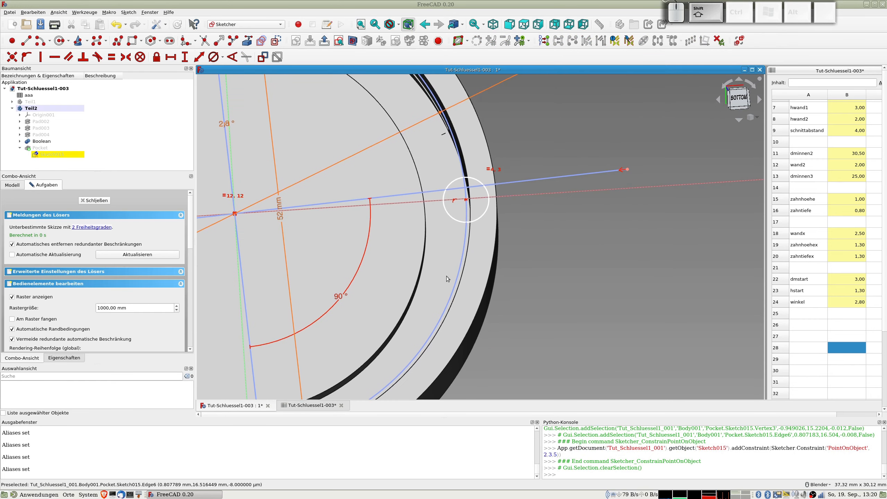
{"action": "left_click", "coordinate": [465, 200]}
{"action": "left_click", "coordinate": [504, 182]}
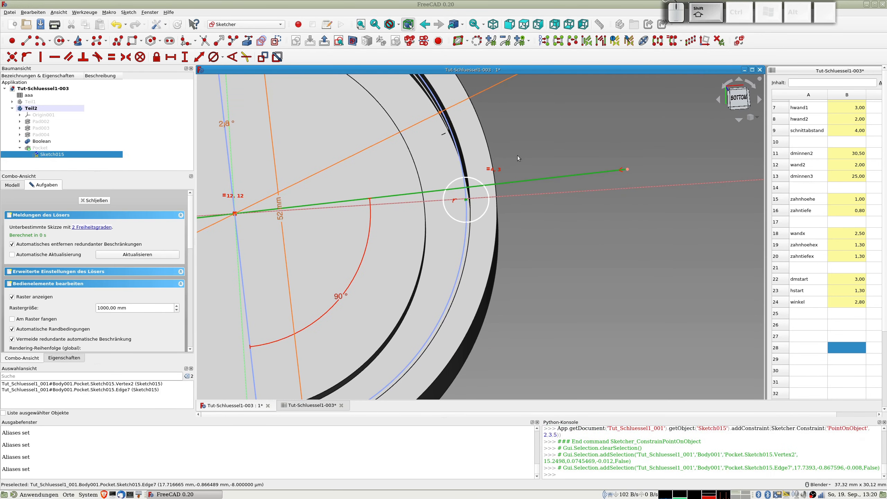
{"action": "key", "text": "shift+o"}
Step: Constrain the top small circle's centre onto the steep construction line and close the sketch
{"action": "scroll", "coordinate": [516, 137], "scroll_direction": "down", "scroll_amount": 4}
{"action": "middle_click_drag", "start_coordinate": [526, 126], "coordinate": [636, 396], "text": "shift"}
{"action": "scroll", "coordinate": [542, 326], "scroll_direction": "up", "scroll_amount": 4}
{"action": "middle_click_drag", "start_coordinate": [457, 349], "coordinate": [524, 179], "text": "shift"}
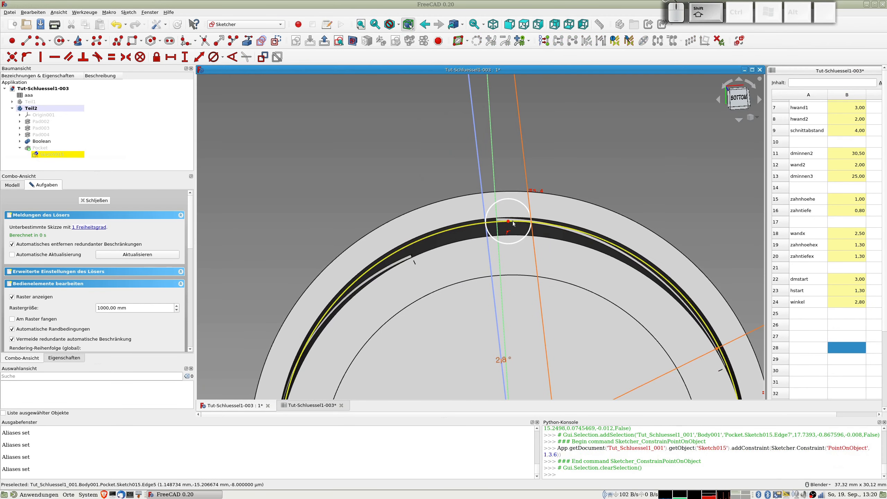
{"action": "left_click", "coordinate": [508, 220]}
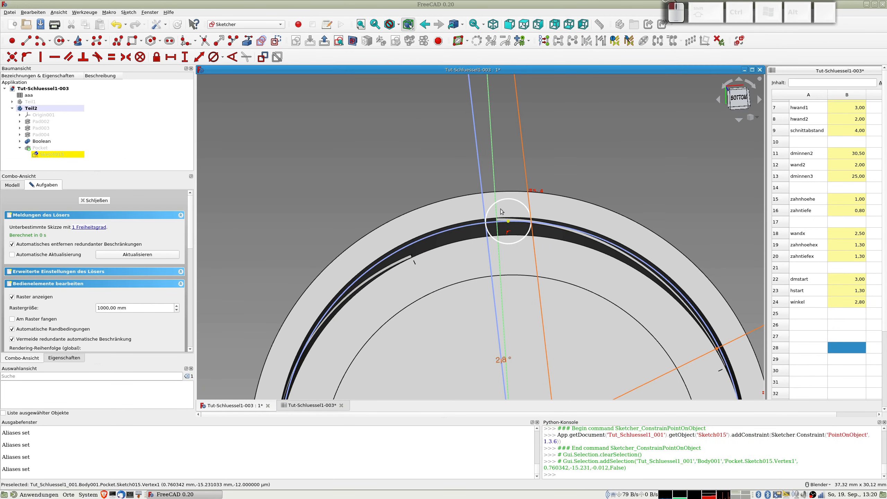
{"action": "left_click", "coordinate": [480, 179]}
{"action": "key", "text": "o"}
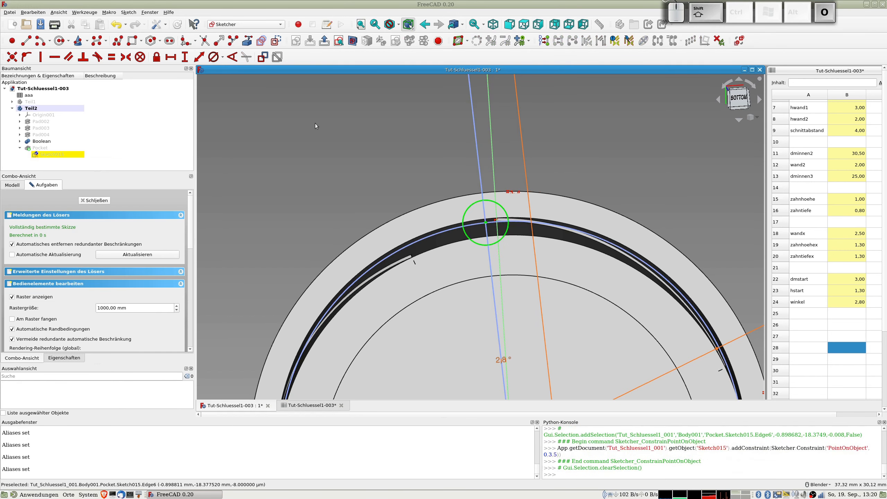
{"action": "left_click", "coordinate": [104, 200]}
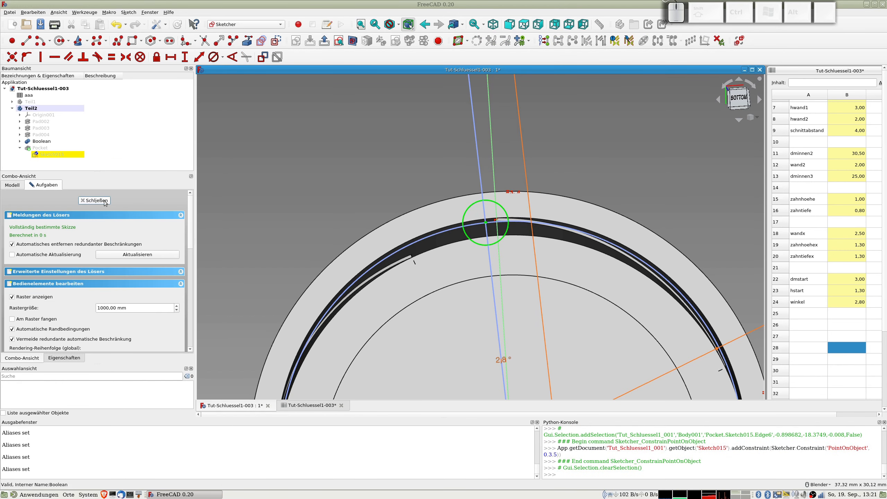
{"action": "middle_click_drag", "start_coordinate": [505, 332], "coordinate": [527, 356]}
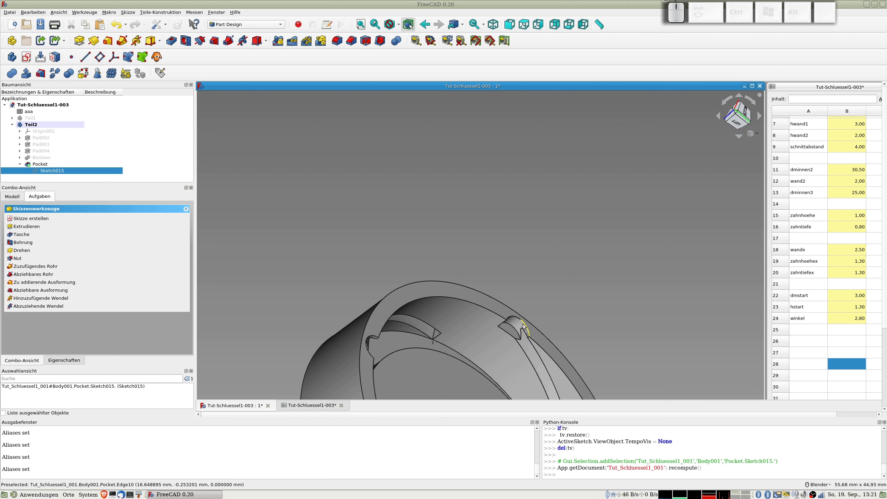
Step: Try the values 3, 8 and 6 for winkel in the spreadsheet and check the notch at the ring's thread start
{"action": "left_click", "coordinate": [846, 322]}
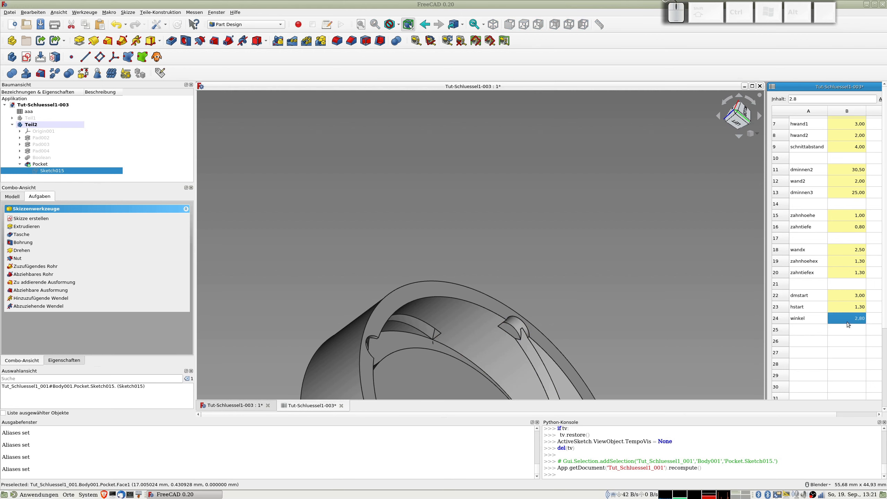
{"action": "type", "text": "3"}
{"action": "key", "text": "Return"}
{"action": "double_click", "coordinate": [849, 321]}
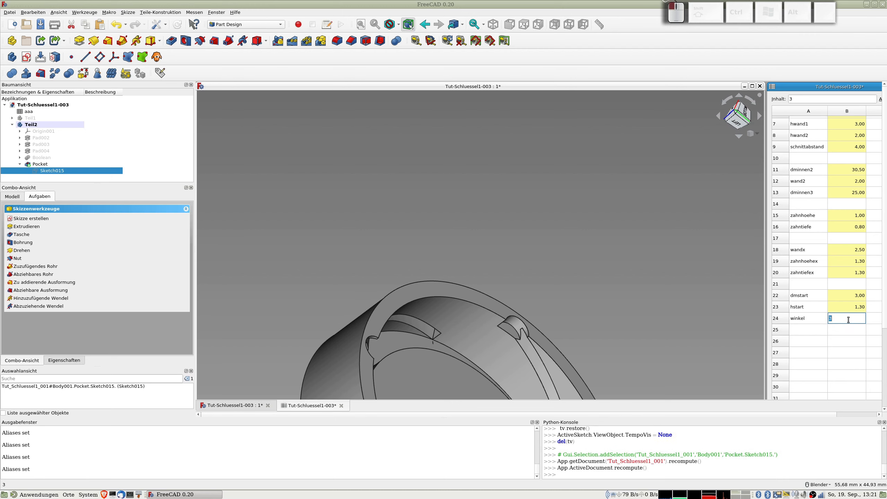
{"action": "type", "text": "8"}
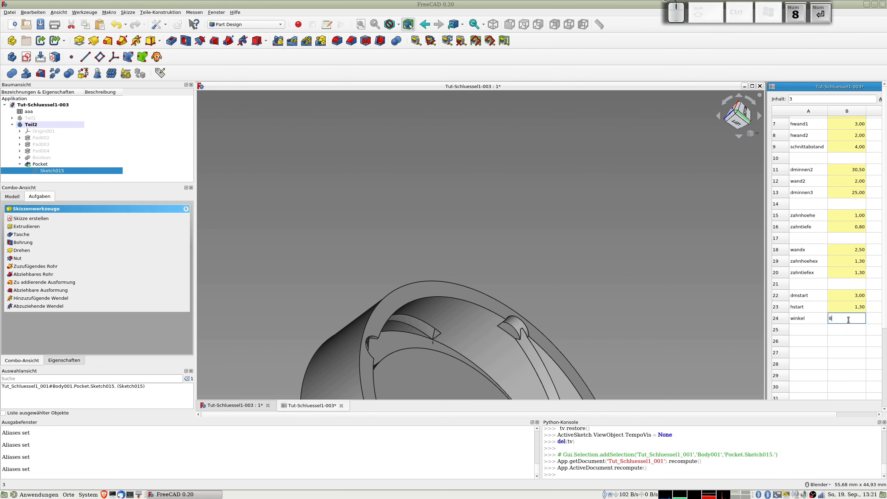
{"action": "key", "text": "Return"}
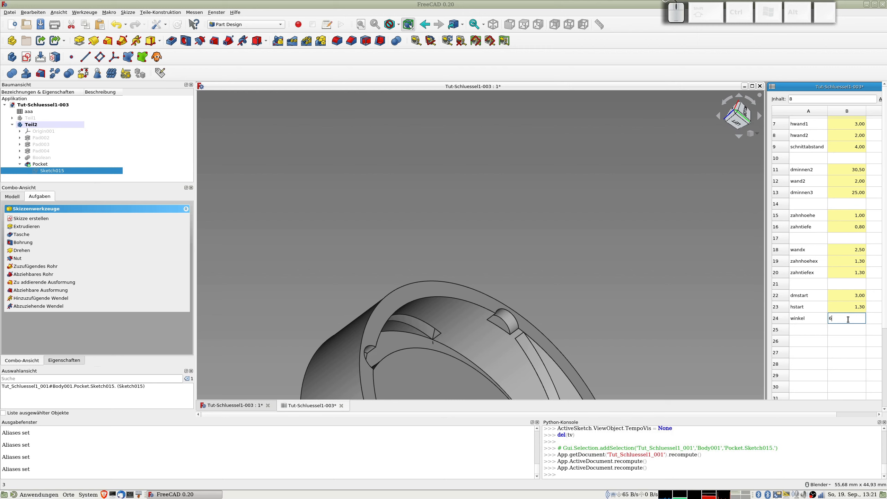
{"action": "key", "text": "Return"}
{"action": "middle_click_drag", "start_coordinate": [503, 344], "coordinate": [547, 359]}
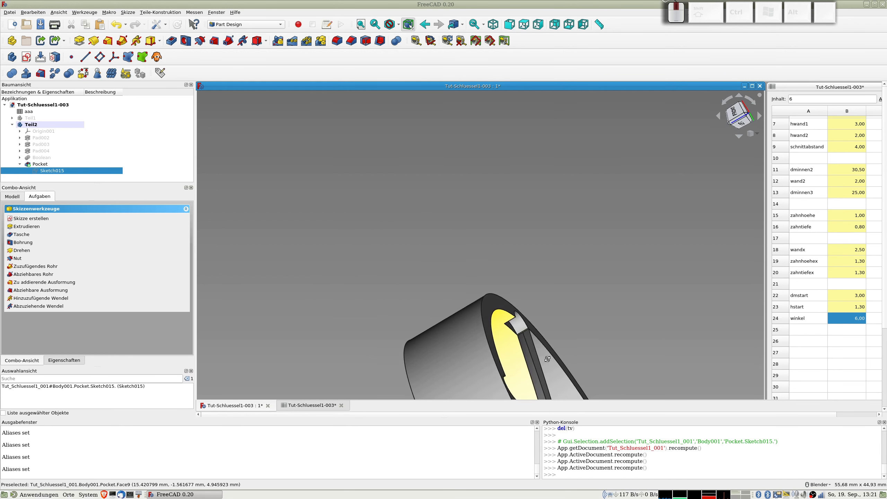
Step: Try the values 5 and 4 for winkel and compare the notch with the thread groove in Teil2
{"action": "double_click", "coordinate": [848, 316]}
{"action": "type", "text": "5"}
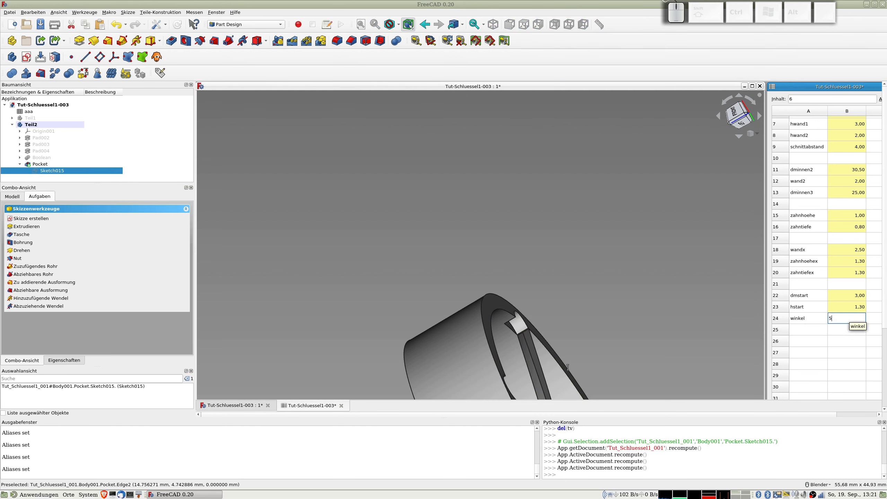
{"action": "key", "text": "Return"}
{"action": "middle_click_drag", "start_coordinate": [537, 322], "coordinate": [448, 312]}
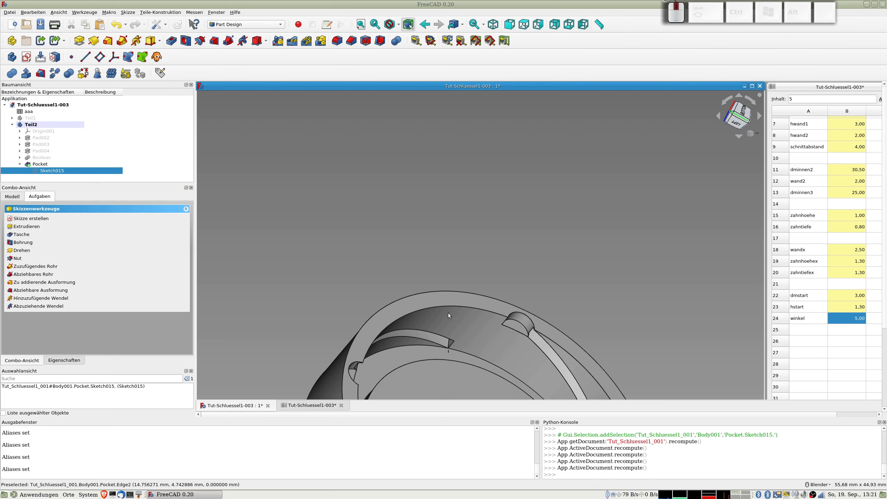
{"action": "double_click", "coordinate": [849, 319]}
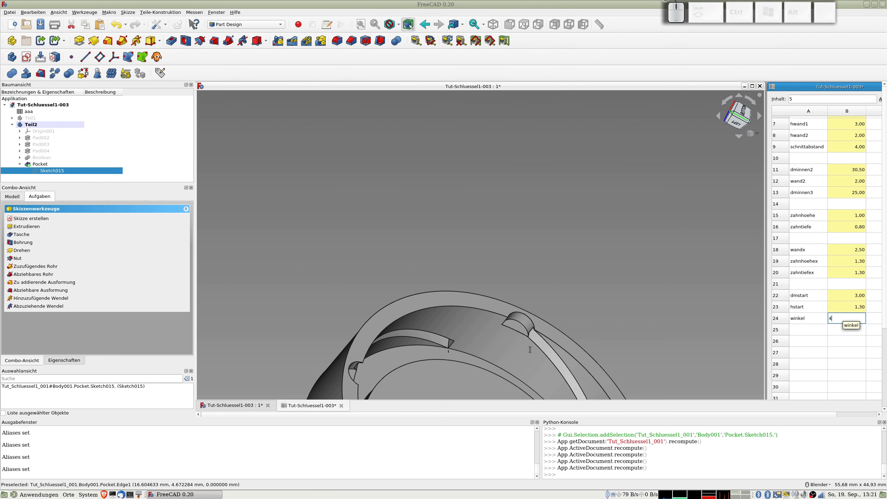
{"action": "middle_click_drag", "start_coordinate": [534, 348], "coordinate": [604, 309]}
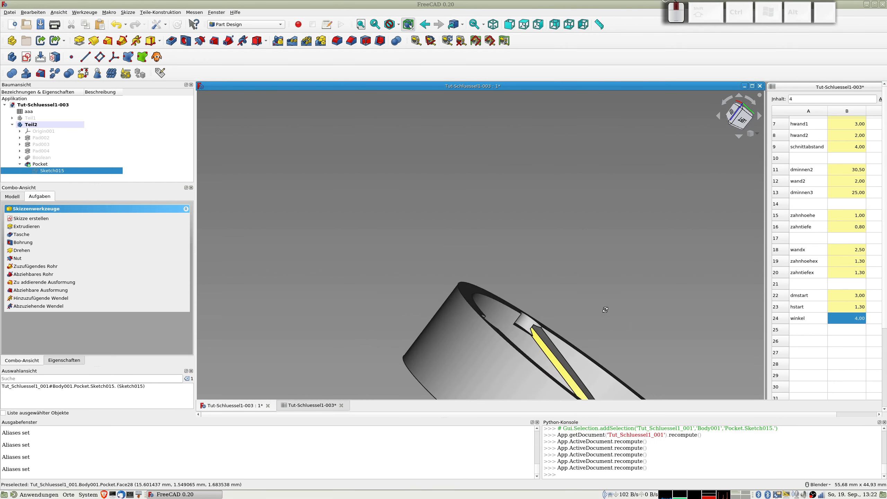
Step: Set winkel to 3 in the spreadsheet and check the notch against the thread groove
{"action": "double_click", "coordinate": [851, 315]}
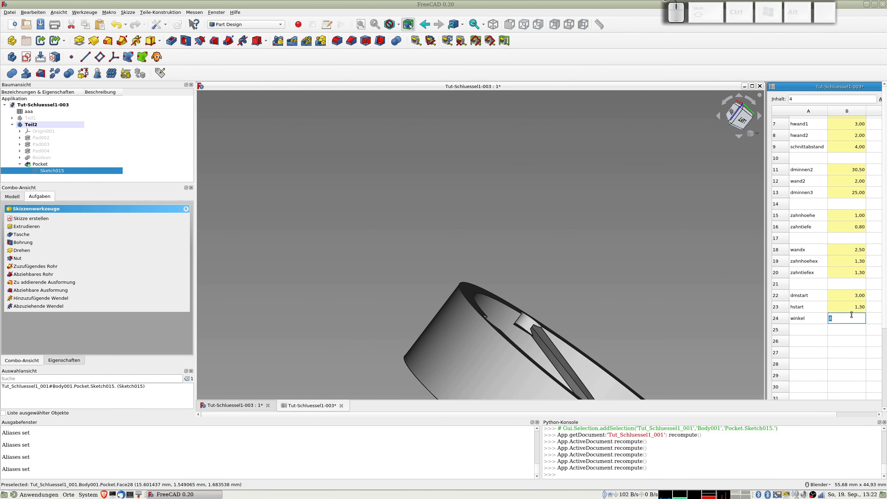
{"action": "type", "text": "3"}
{"action": "key", "text": "Return"}
{"action": "middle_click_drag", "start_coordinate": [541, 334], "coordinate": [477, 383]}
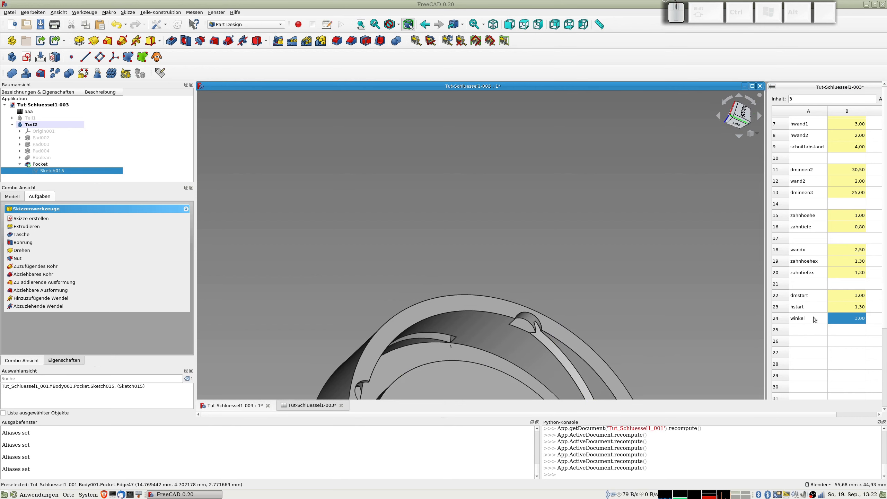
Step: Try a start diameter dmstart of 3.3 in the spreadsheet and inspect the four notches around the ring
{"action": "double_click", "coordinate": [852, 296]}
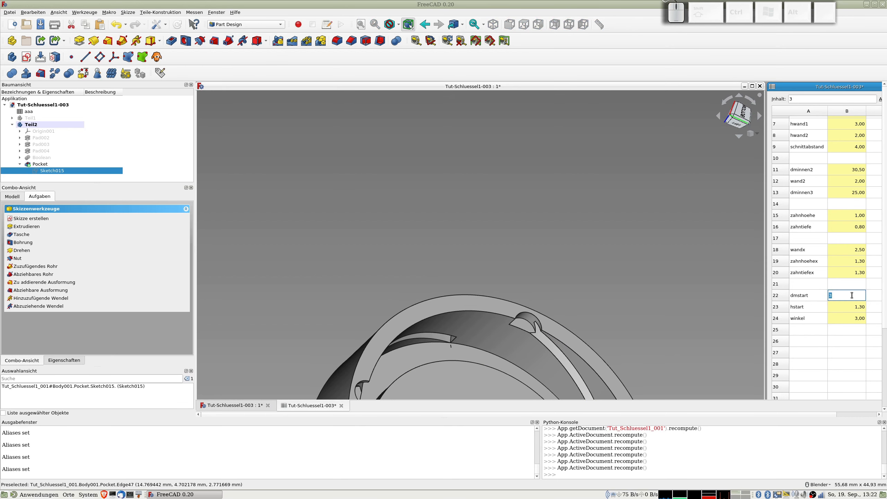
{"action": "type", "text": "3,3"}
{"action": "key", "text": "Return"}
{"action": "middle_click_drag", "start_coordinate": [521, 329], "coordinate": [561, 334]}
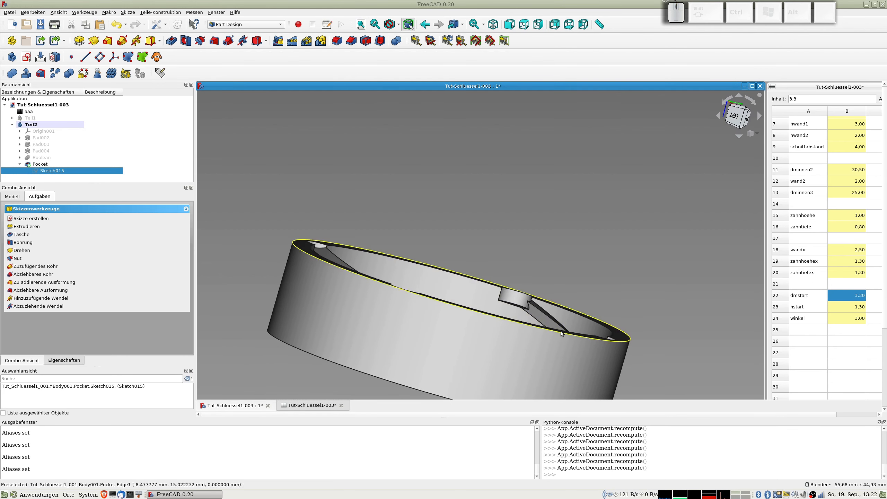
{"action": "middle_click_drag", "start_coordinate": [488, 321], "coordinate": [359, 358]}
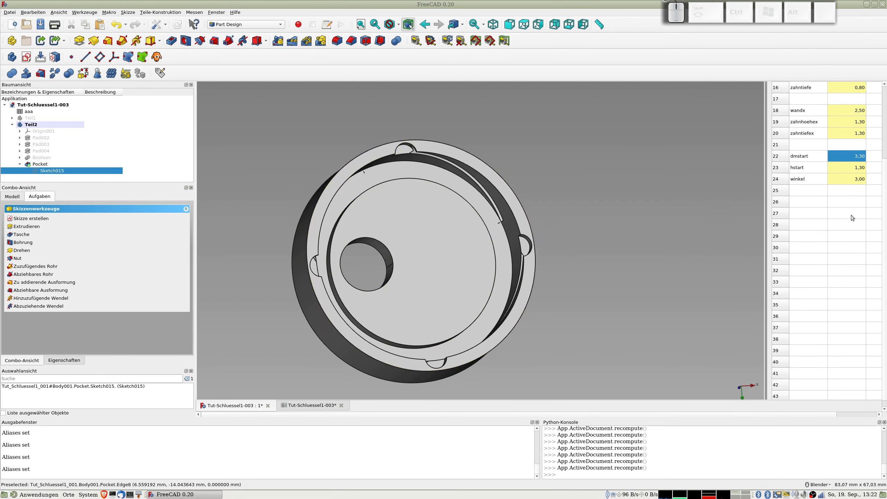
Step: Try 4 for dmstart, set it to 5 instead, and inspect the widened notches in the ring's rim
{"action": "double_click", "coordinate": [850, 157]}
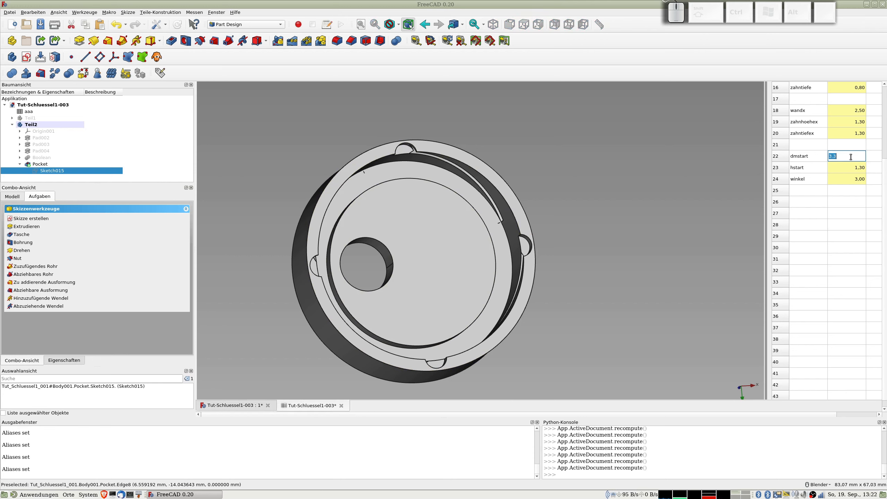
{"action": "type", "text": "4"}
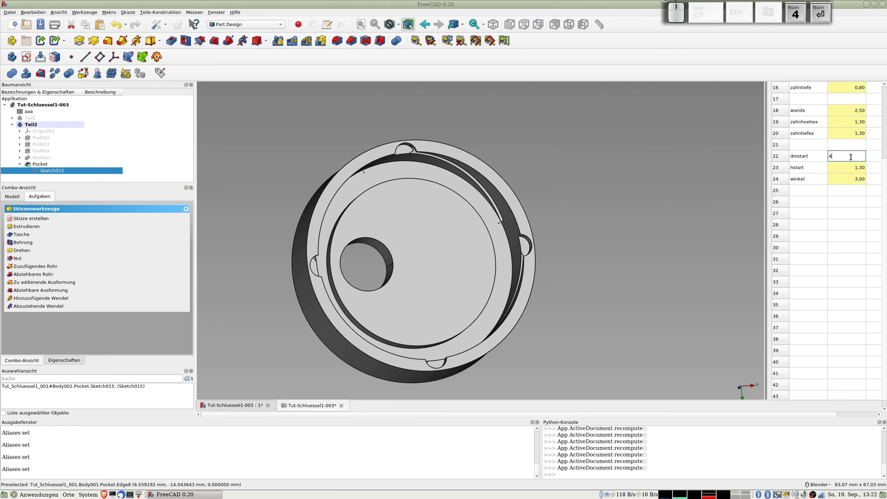
{"action": "key", "text": "Return"}
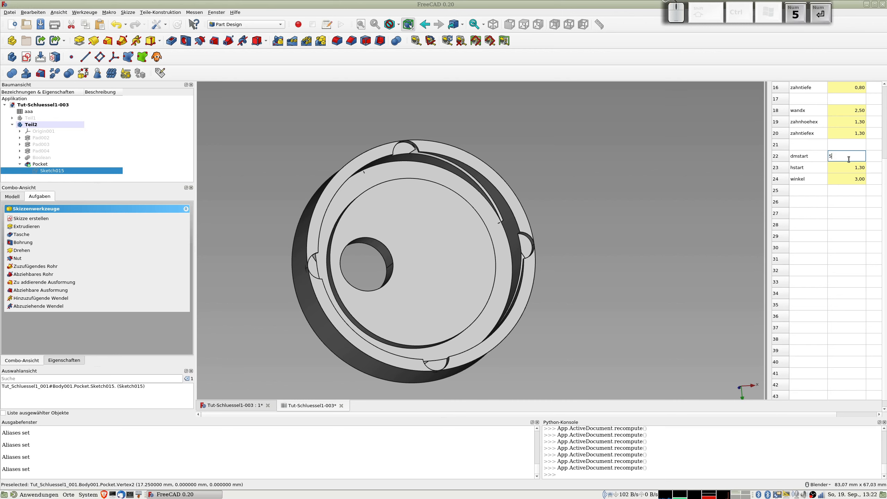
{"action": "middle_click_drag", "start_coordinate": [518, 262], "coordinate": [238, 264]}
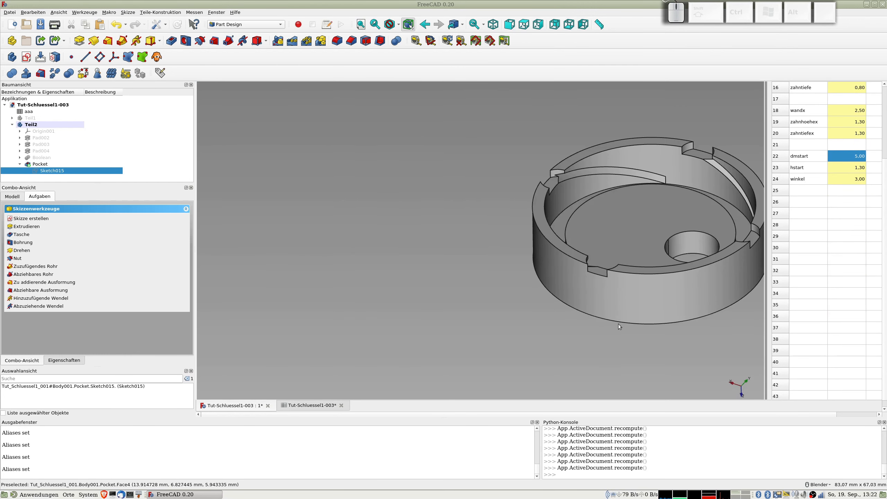
{"action": "middle_click_drag", "start_coordinate": [619, 326], "coordinate": [717, 283]}
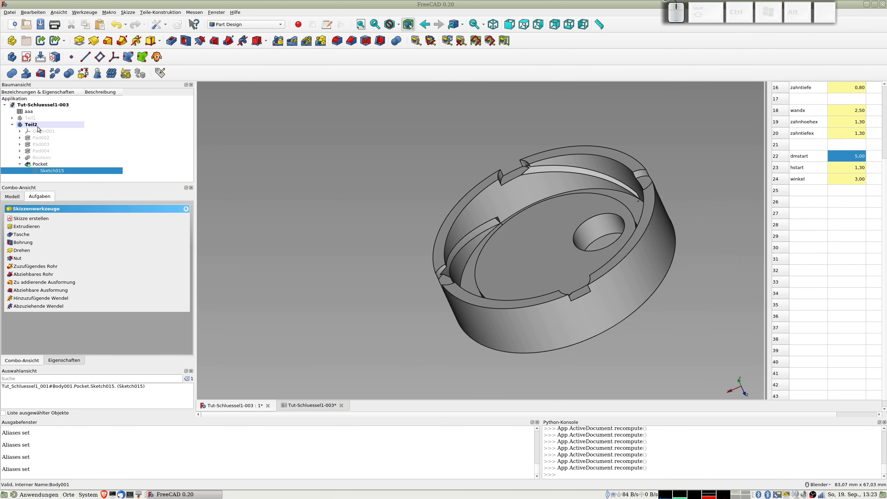
Step: Show Teil1 together with Teil2 and inspect how its helical teeth line up with the ring's start notches
{"action": "left_click", "coordinate": [30, 118]}
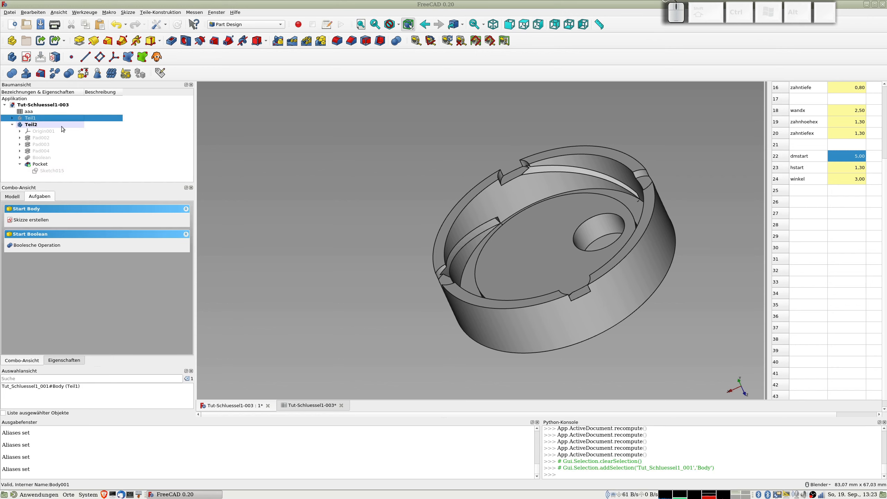
{"action": "key", "text": "space"}
{"action": "middle_click_drag", "start_coordinate": [544, 244], "coordinate": [633, 198]}
{"action": "scroll", "coordinate": [544, 218], "scroll_direction": "up", "scroll_amount": 2}
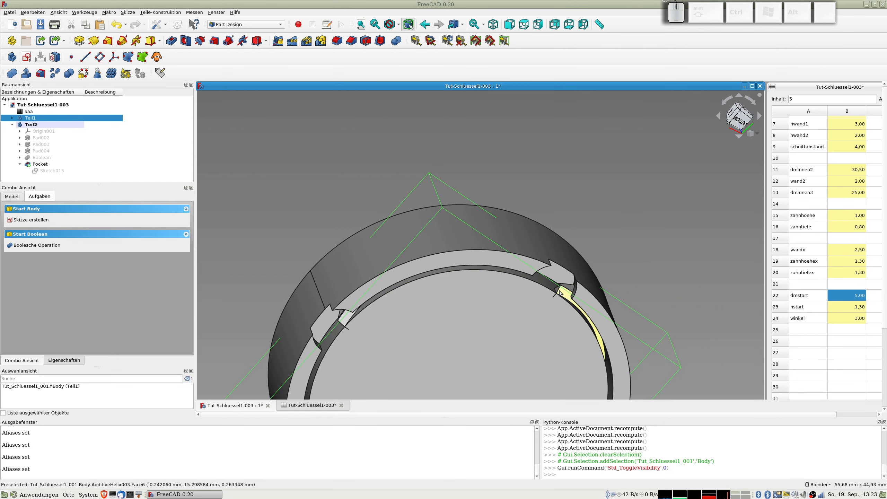
{"action": "middle_click_drag", "start_coordinate": [560, 293], "coordinate": [483, 312]}
{"action": "scroll", "coordinate": [482, 342], "scroll_direction": "down", "scroll_amount": 2}
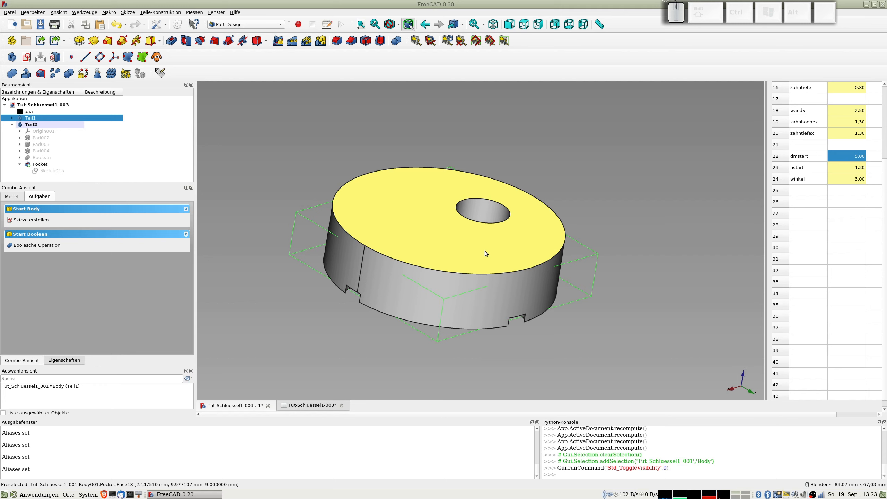
{"action": "middle_click_drag", "start_coordinate": [492, 291], "coordinate": [454, 286]}
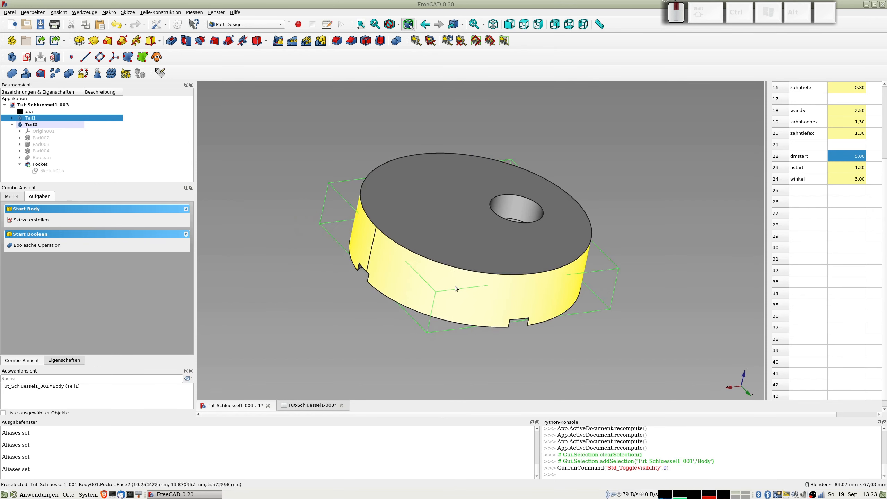
{"action": "scroll", "coordinate": [837, 209], "scroll_direction": "up", "scroll_amount": 1}
{"action": "scroll", "coordinate": [836, 210], "scroll_direction": "up", "scroll_amount": 3}
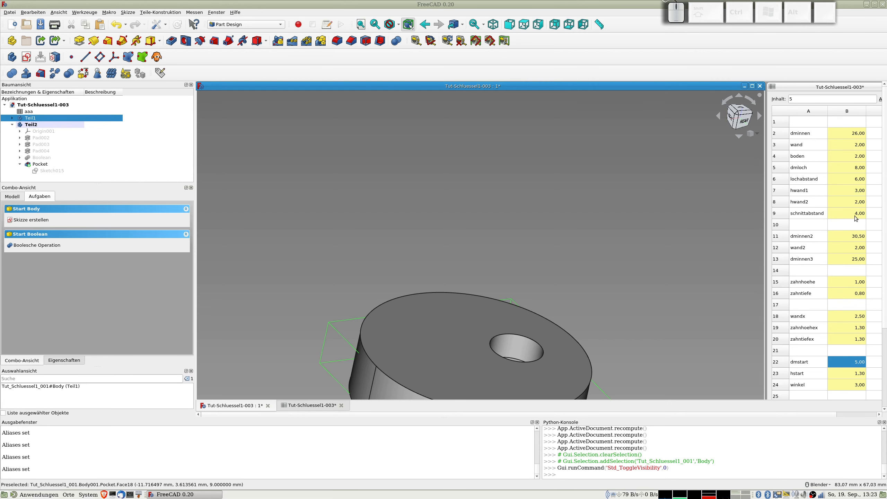
{"action": "scroll", "coordinate": [555, 217], "scroll_direction": "down", "scroll_amount": 2}
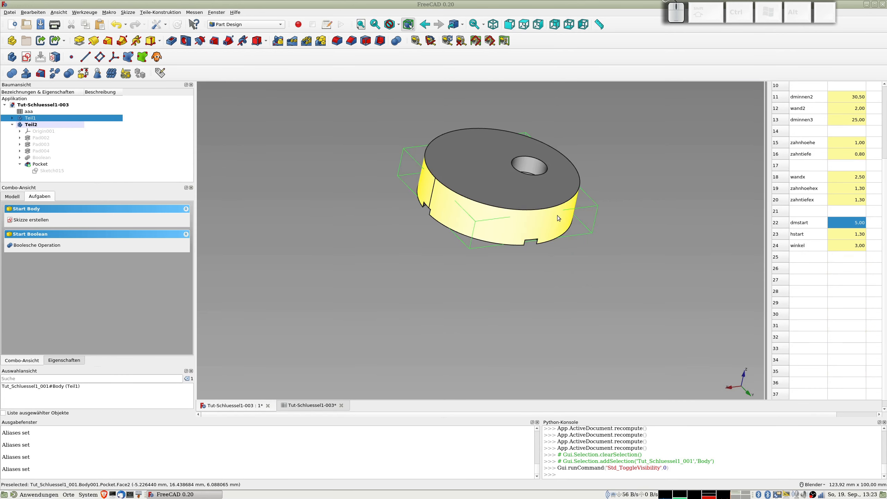
Step: Hide Teil2 and view Teil1 on its own from above
{"action": "key", "text": "2"}
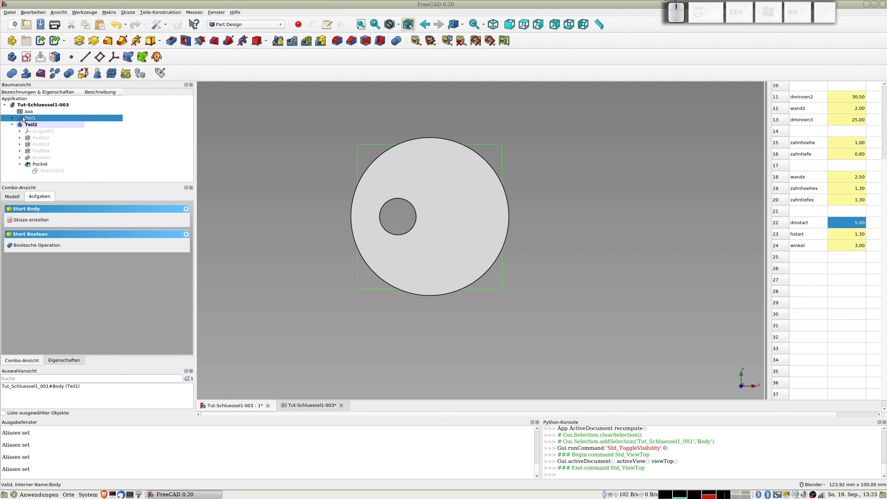
{"action": "left_click", "coordinate": [30, 126]}
{"action": "key", "text": "space"}
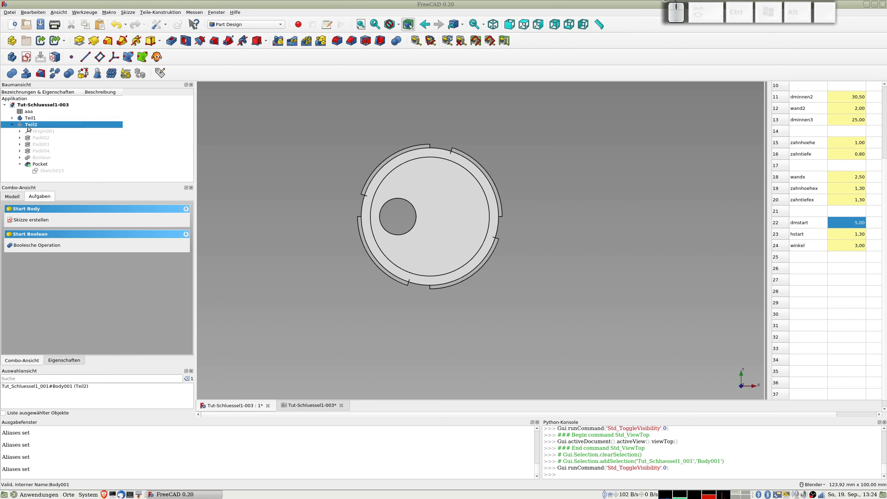
{"action": "middle_click_drag", "start_coordinate": [359, 229], "coordinate": [419, 211]}
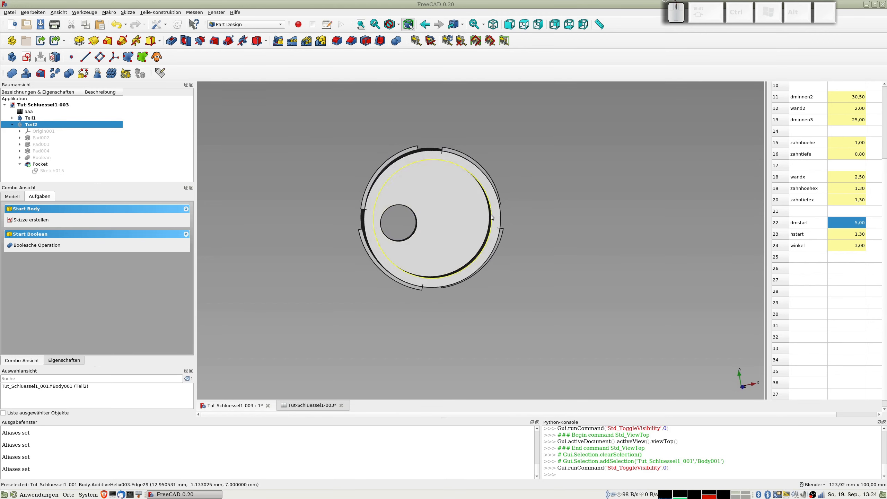
{"action": "key", "text": "2"}
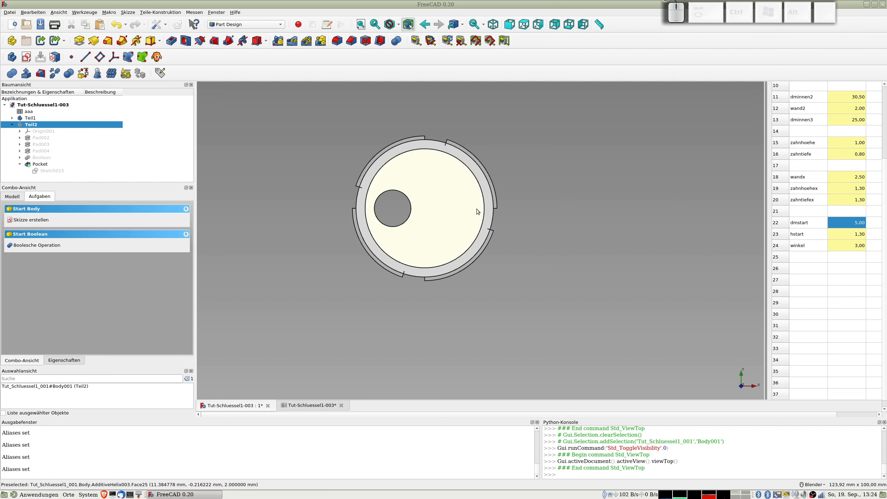
Step: Make Teil1 the active body and create a new sketch on its flat underside
{"action": "double_click", "coordinate": [31, 118]}
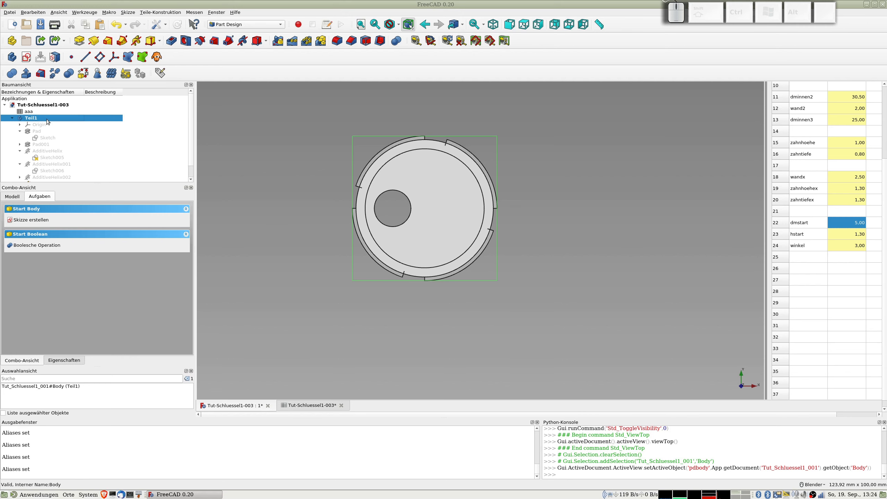
{"action": "scroll", "coordinate": [53, 165], "scroll_direction": "down", "scroll_amount": 1}
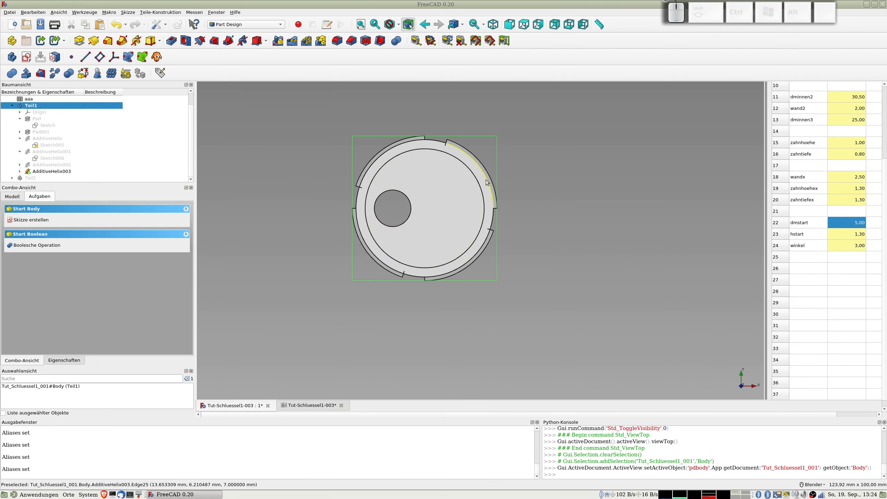
{"action": "middle_click_drag", "start_coordinate": [484, 183], "coordinate": [481, 203]}
{"action": "left_click", "coordinate": [471, 124]}
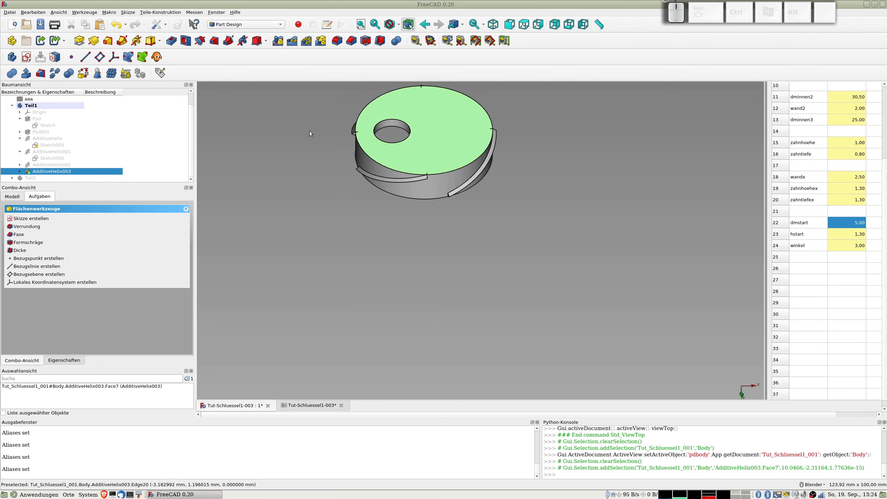
{"action": "left_click", "coordinate": [27, 57]}
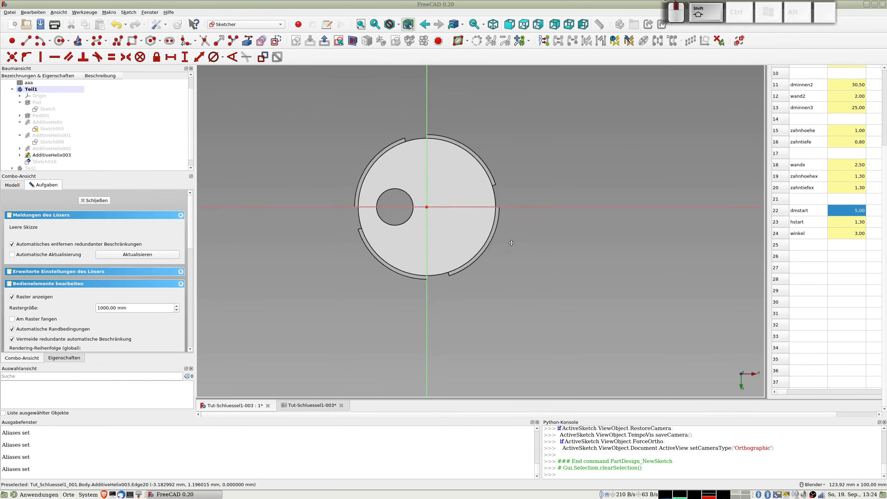
{"action": "middle_click_drag", "start_coordinate": [511, 243], "coordinate": [506, 274], "text": "shift"}
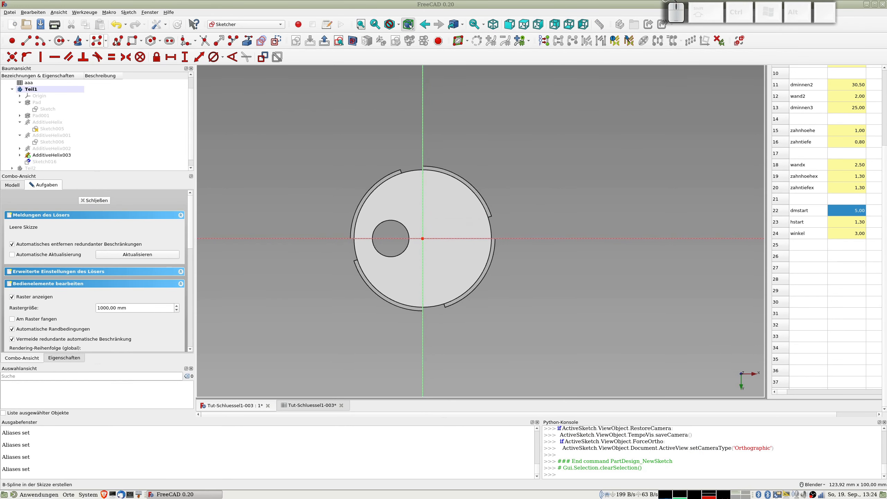
Step: Sketch an upright rectangle about 18 by 41 mm overlapping the side of the disc opposite the round hole
{"action": "left_click", "coordinate": [132, 41]}
{"action": "left_click", "coordinate": [455, 145]}
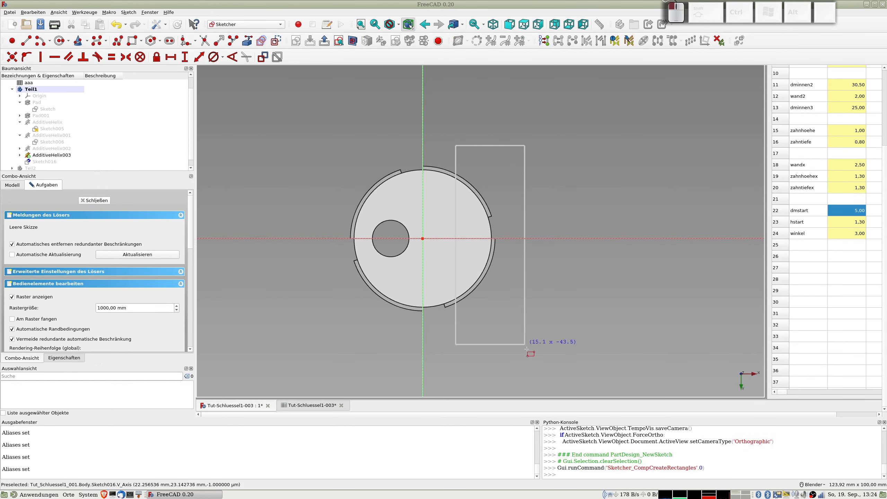
{"action": "left_click", "coordinate": [536, 333]}
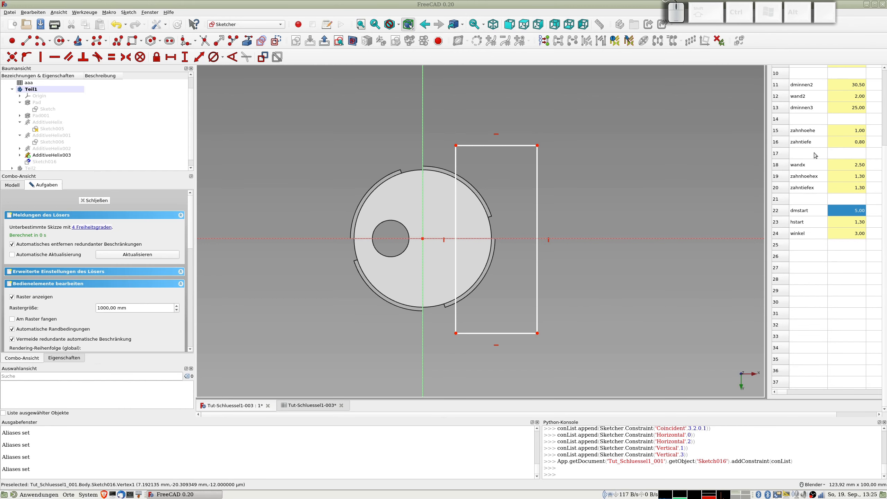
Step: Narrow the 3D view window, shorten the spreadsheet window and move the spreadsheet fully into the visible work area
{"action": "scroll", "coordinate": [821, 84], "scroll_direction": "up", "scroll_amount": 2}
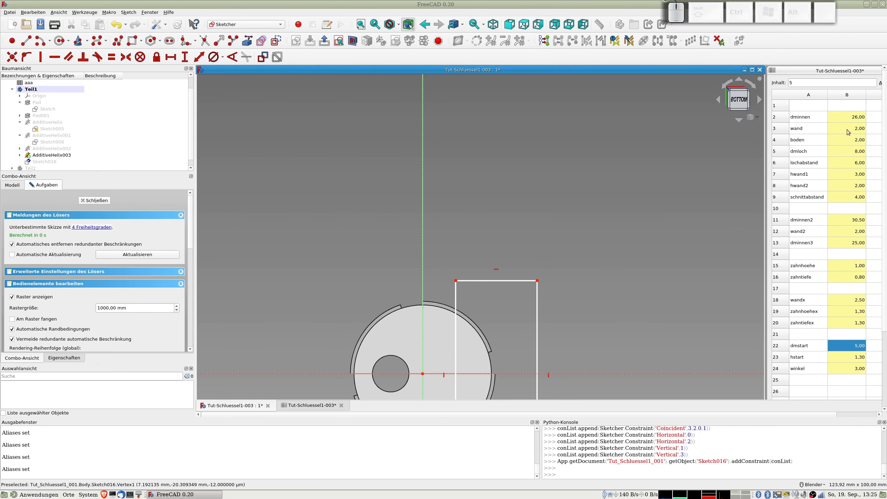
{"action": "scroll", "coordinate": [829, 142], "scroll_direction": "down", "scroll_amount": 1}
{"action": "scroll", "coordinate": [828, 142], "scroll_direction": "up", "scroll_amount": 1}
{"action": "scroll", "coordinate": [544, 151], "scroll_direction": "down", "scroll_amount": 3}
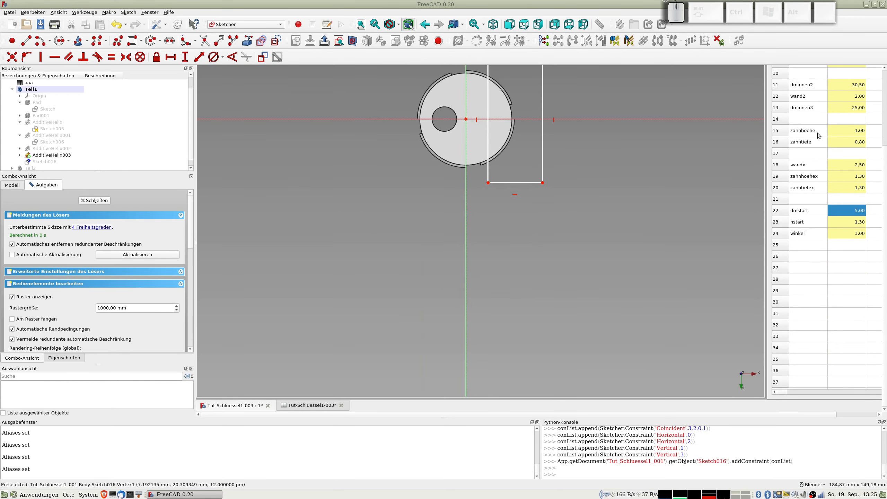
{"action": "left_click_drag", "start_coordinate": [886, 155], "coordinate": [885, 69]}
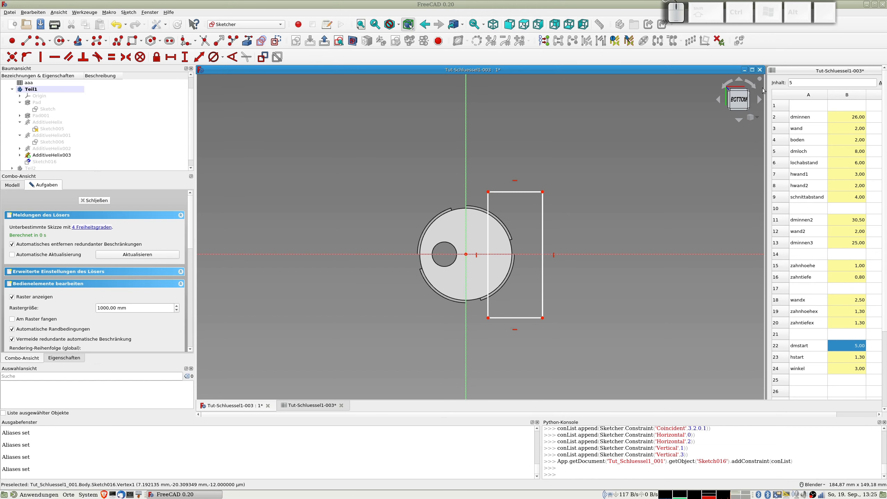
{"action": "left_click_drag", "start_coordinate": [763, 88], "coordinate": [589, 88]}
{"action": "scroll", "coordinate": [678, 208], "scroll_direction": "down", "scroll_amount": 3}
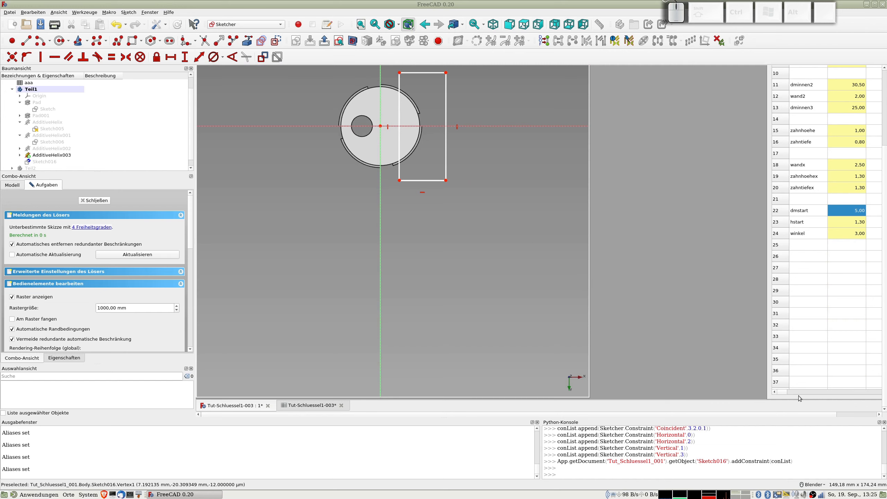
{"action": "left_click_drag", "start_coordinate": [798, 399], "coordinate": [799, 179]}
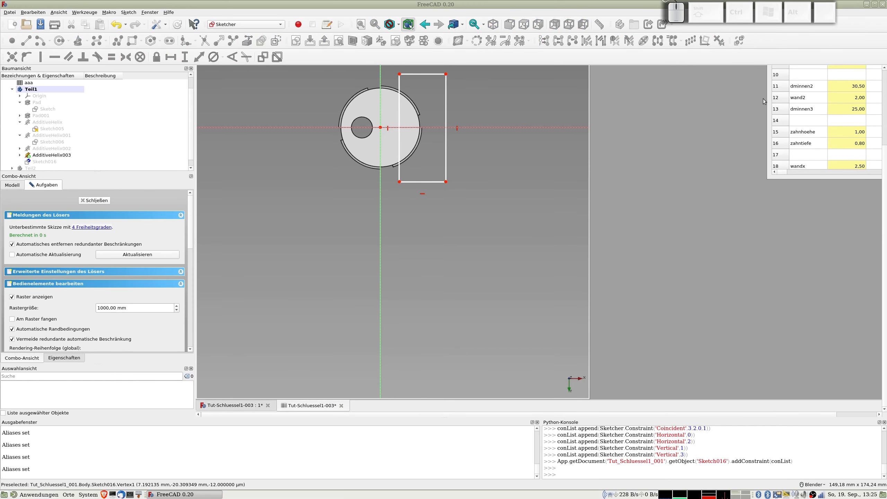
{"action": "middle_click_drag", "start_coordinate": [751, 118], "coordinate": [689, 214], "text": "shift"}
{"action": "scroll", "coordinate": [746, 116], "scroll_direction": "up", "scroll_amount": 3}
{"action": "left_click_drag", "start_coordinate": [811, 75], "coordinate": [765, 75]}
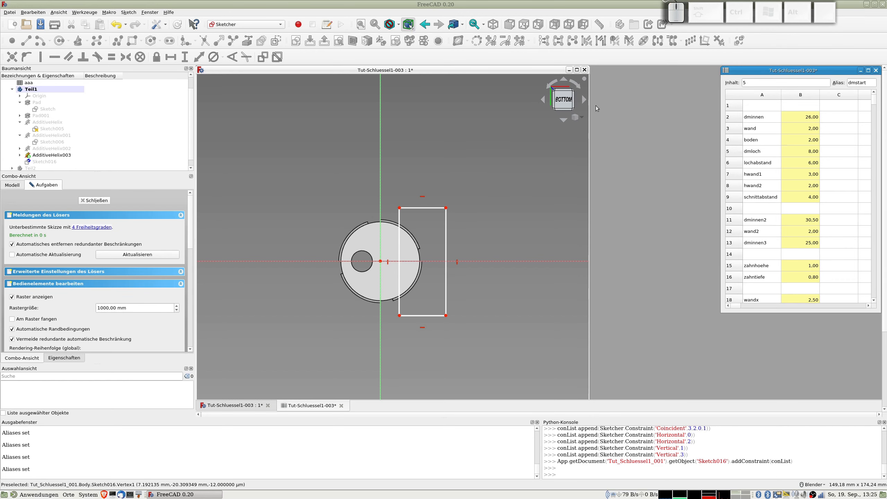
Step: Resize the 3D view to fill the space beside the spreadsheet and extend the spreadsheet window down to the winkel row
{"action": "scroll", "coordinate": [610, 237], "scroll_direction": "down", "scroll_amount": 3}
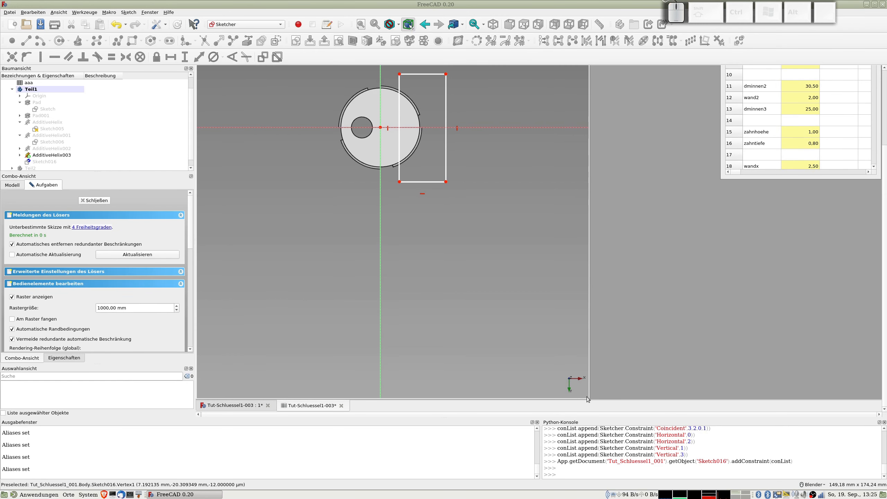
{"action": "mouse_move", "coordinate": [588, 398]}
{"action": "left_mouse_down"}
{"action": "mouse_move", "coordinate": [567, 240]}
{"action": "mouse_move", "coordinate": [569, 128]}
{"action": "left_mouse_up"}
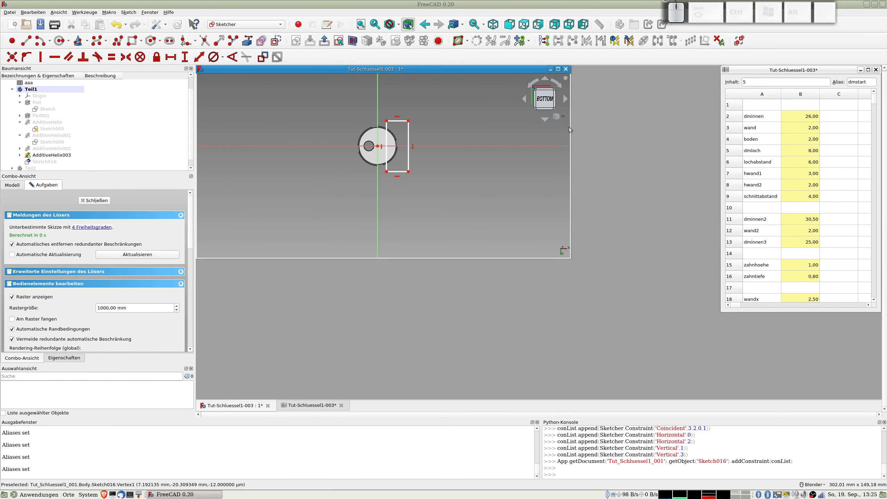
{"action": "mouse_move", "coordinate": [570, 130]}
{"action": "left_mouse_down"}
{"action": "mouse_move", "coordinate": [736, 147]}
{"action": "mouse_move", "coordinate": [717, 154]}
{"action": "left_mouse_up"}
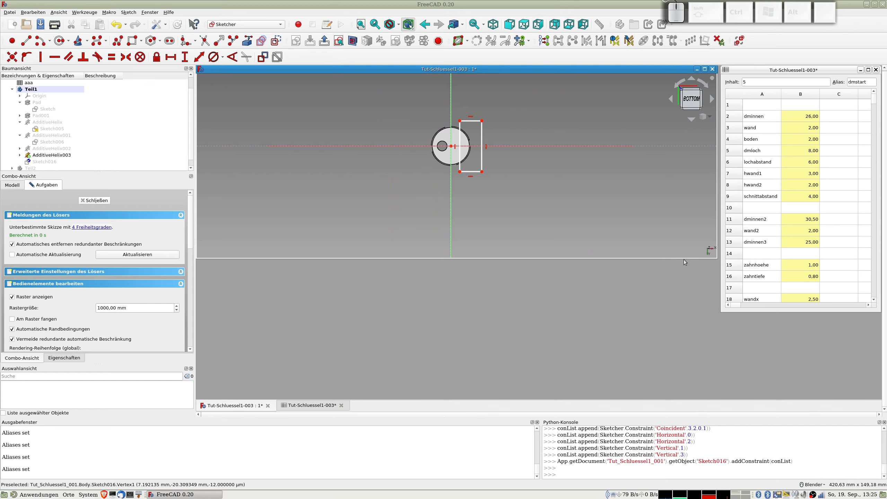
{"action": "mouse_move", "coordinate": [683, 260]}
{"action": "left_mouse_down"}
{"action": "mouse_move", "coordinate": [688, 386]}
{"action": "mouse_move", "coordinate": [690, 371]}
{"action": "left_mouse_up"}
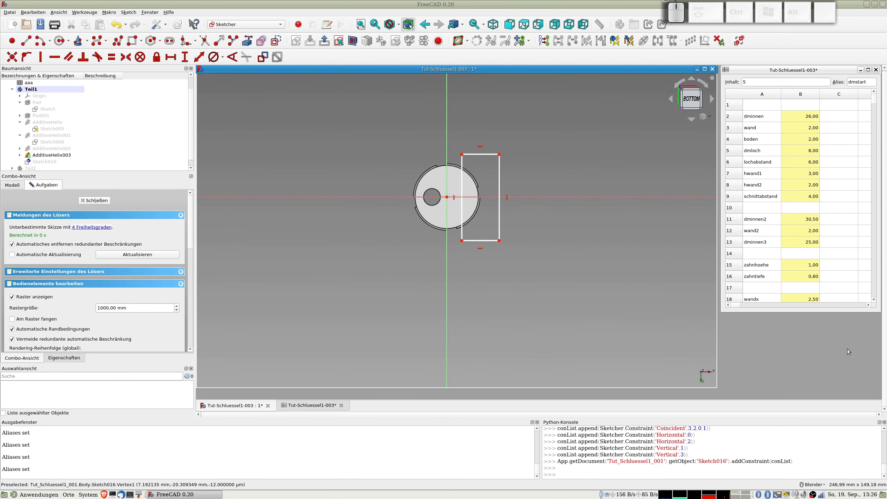
{"action": "left_click_drag", "start_coordinate": [818, 307], "coordinate": [818, 382]}
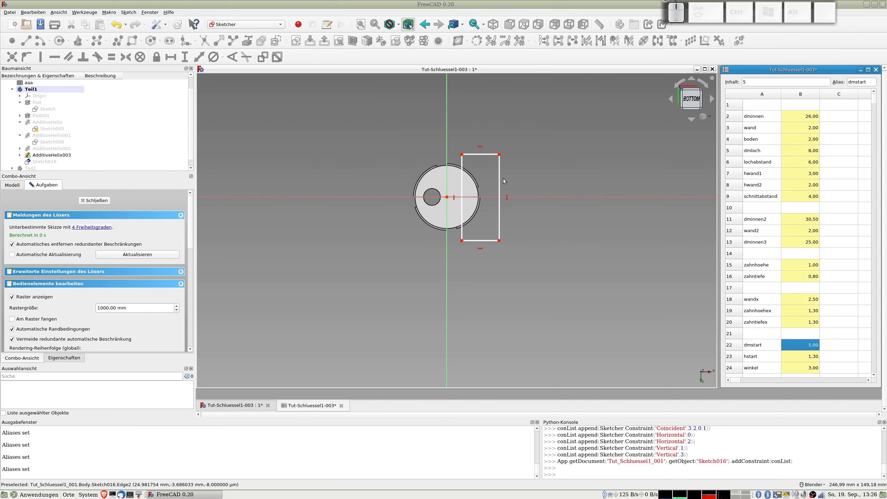
Step: Constrain the horizontal distance from the vertical axis to the rectangle's nearest upper corner with the formula aaa.dminnen/2-aaa.schnittabstand
{"action": "left_click", "coordinate": [461, 155]}
{"action": "left_click", "coordinate": [447, 147]}
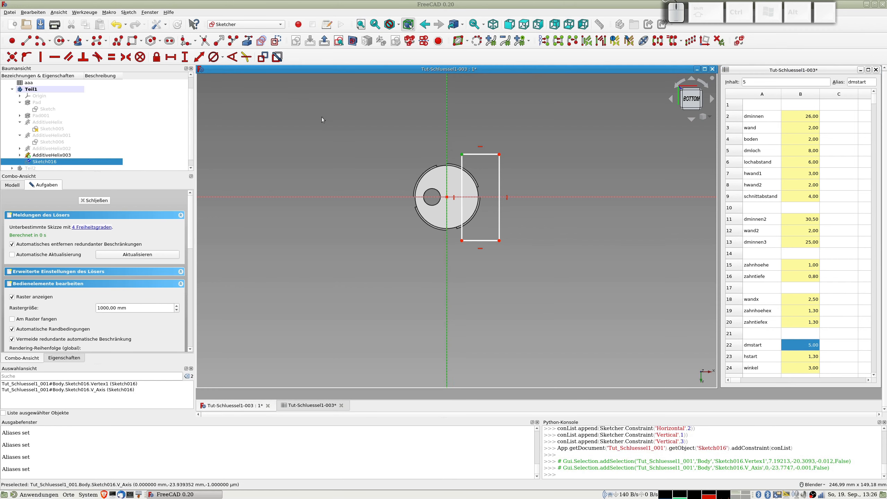
{"action": "left_click", "coordinate": [170, 57]}
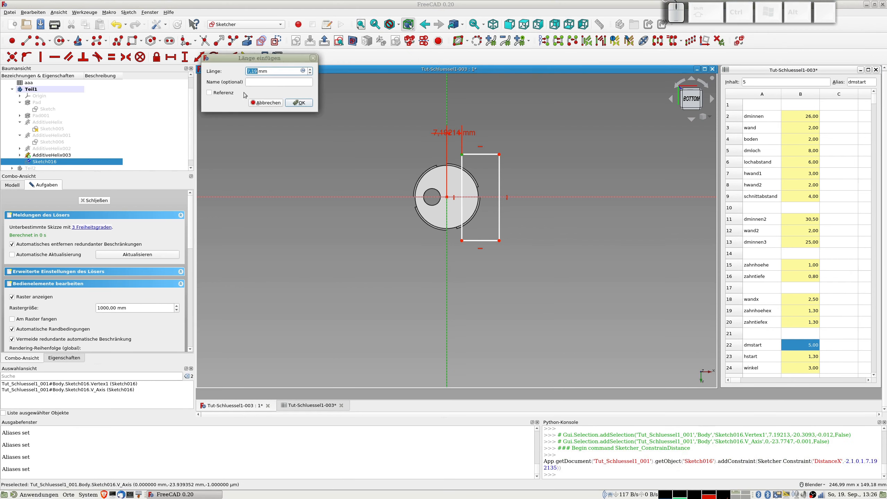
{"action": "left_click", "coordinate": [304, 71]}
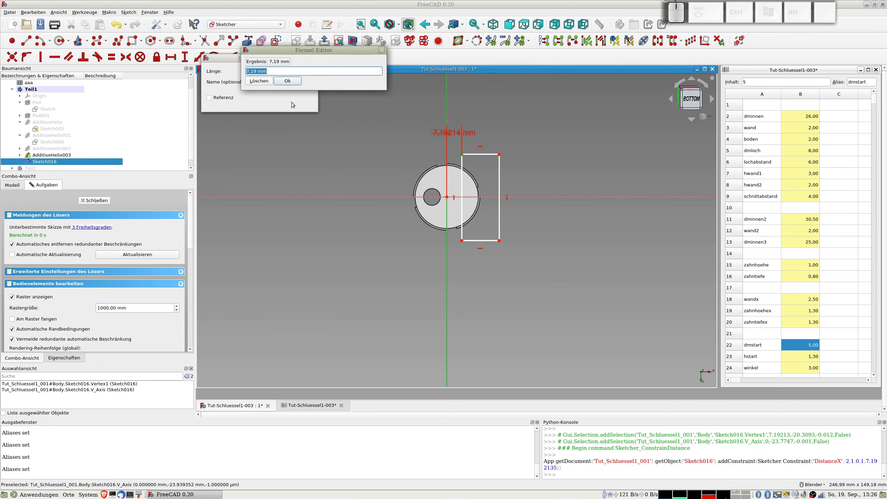
{"action": "type", "text": "aaa."}
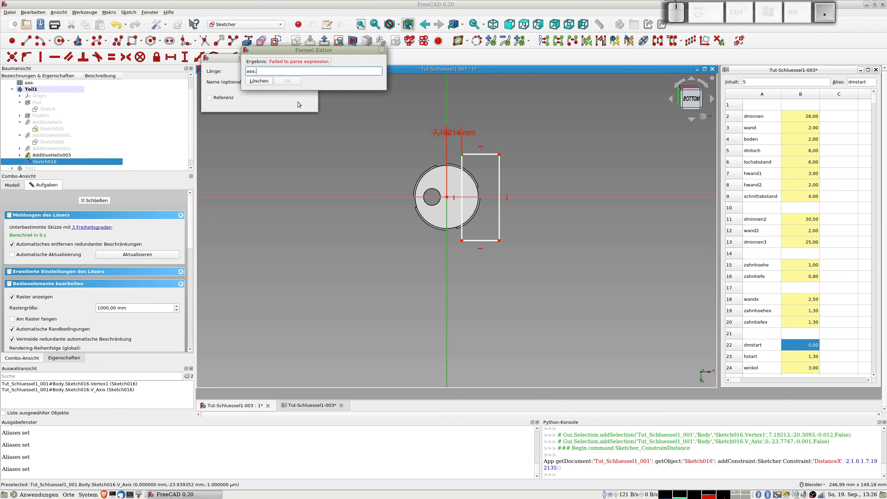
{"action": "type", "text": "dminnen/2"}
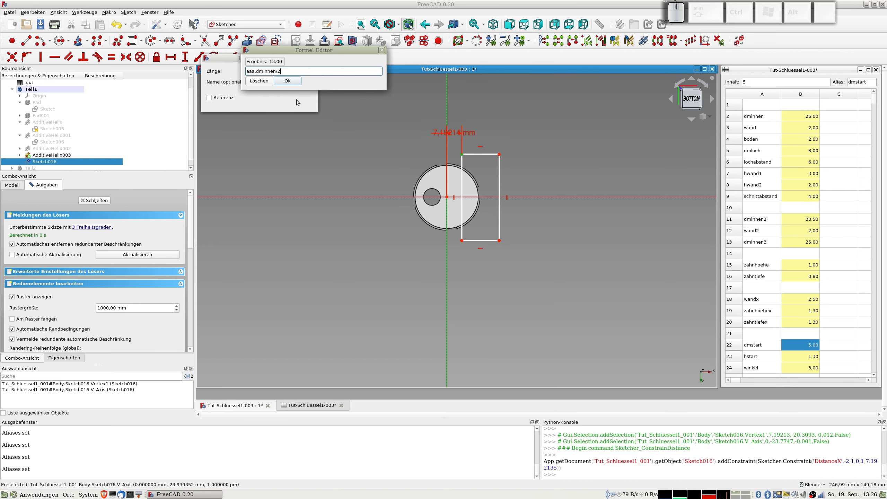
{"action": "type", "text": "-aaa"}
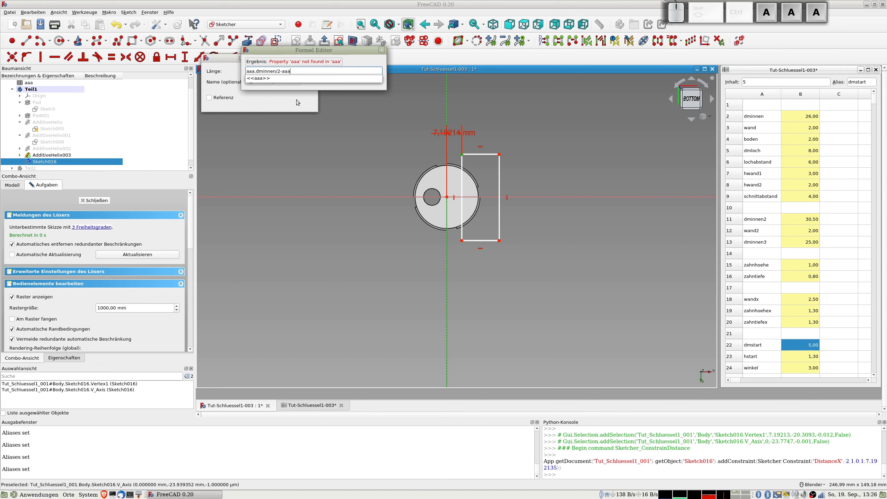
{"action": "type", "text": "."}
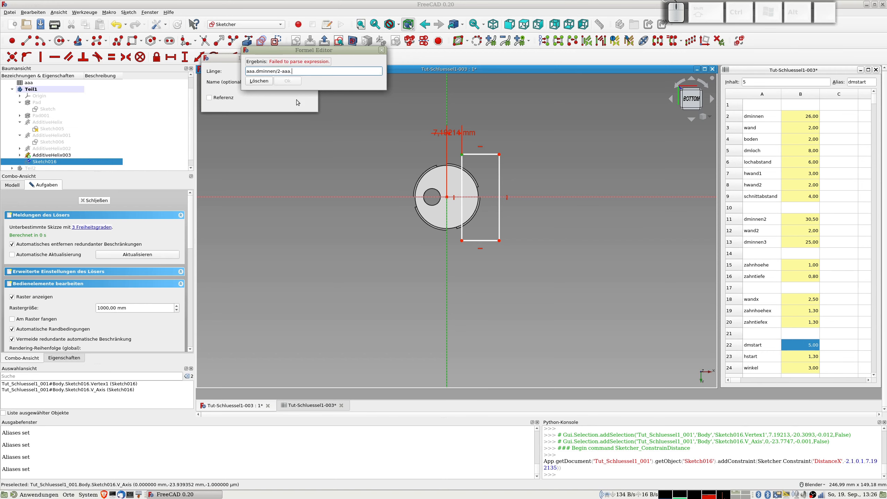
{"action": "type", "text": "schn"}
{"action": "type", "text": "itt"}
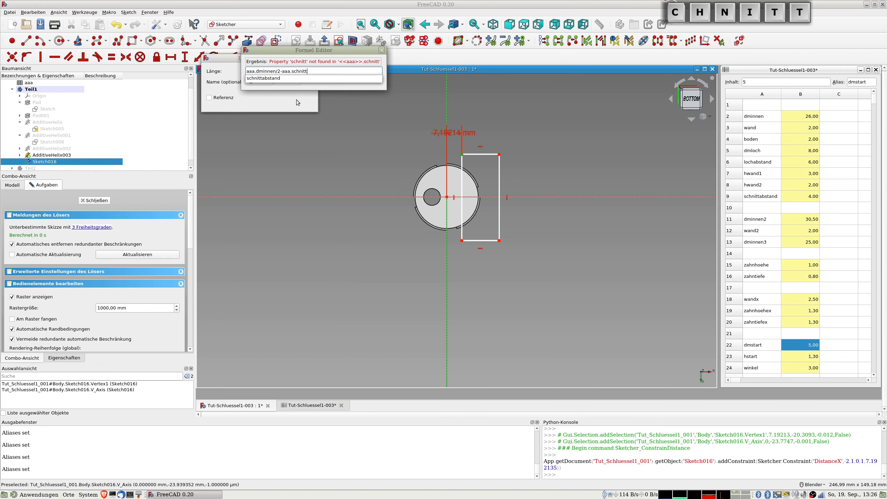
{"action": "key", "text": "Down"}
{"action": "key", "text": "Return"}
{"action": "key", "text": "Tab"}
{"action": "key", "text": "Tab"}
{"action": "key", "text": "Return"}
{"action": "key", "text": "Tab"}
{"action": "key", "text": "Tab"}
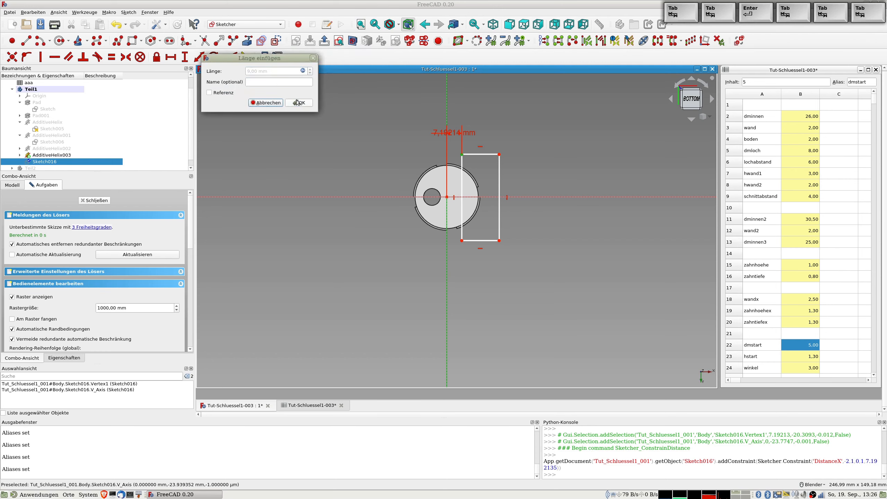
{"action": "key", "text": "Return"}
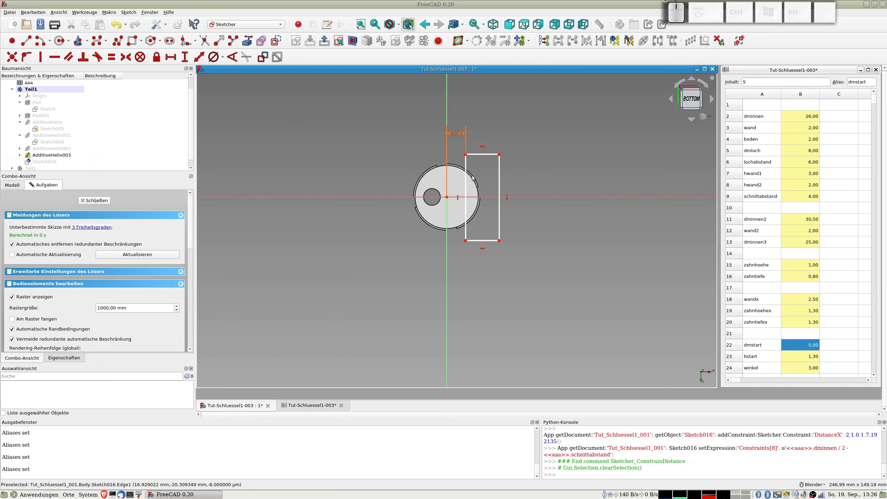
{"action": "left_click", "coordinate": [466, 223]}
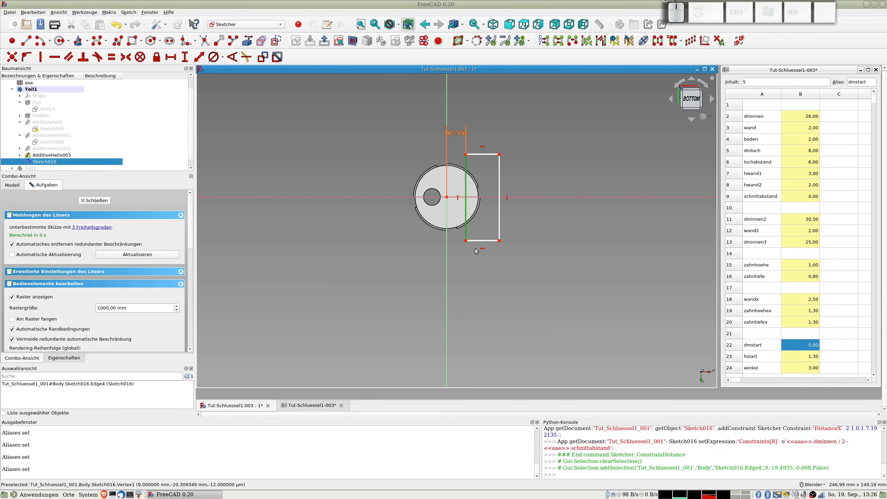
{"action": "left_click", "coordinate": [465, 241]}
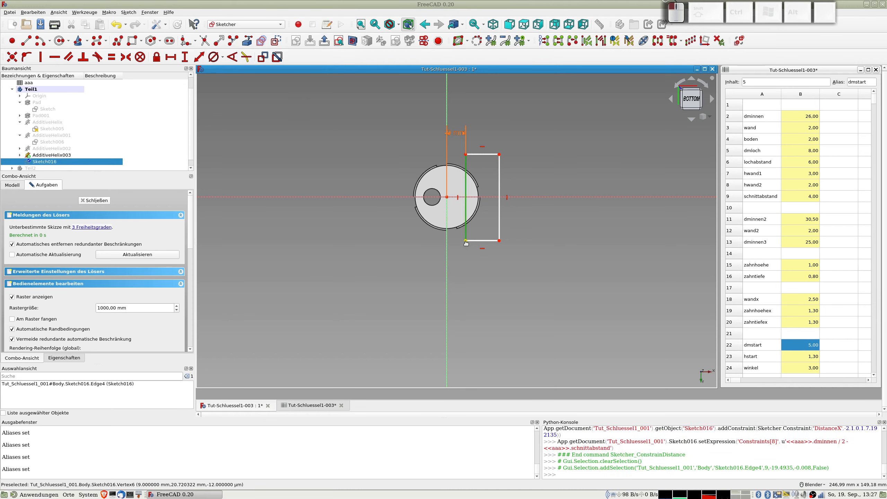
{"action": "left_click", "coordinate": [359, 197]}
{"action": "key", "text": "s"}
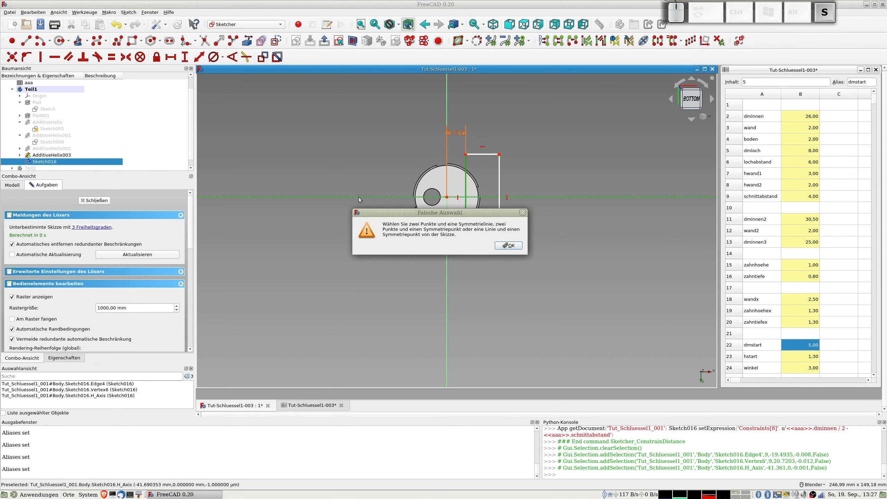
{"action": "left_click", "coordinate": [504, 247]}
Step: Make the two corners of the rectangle's inner vertical edge symmetric about the horizontal axis
{"action": "left_click", "coordinate": [465, 154]}
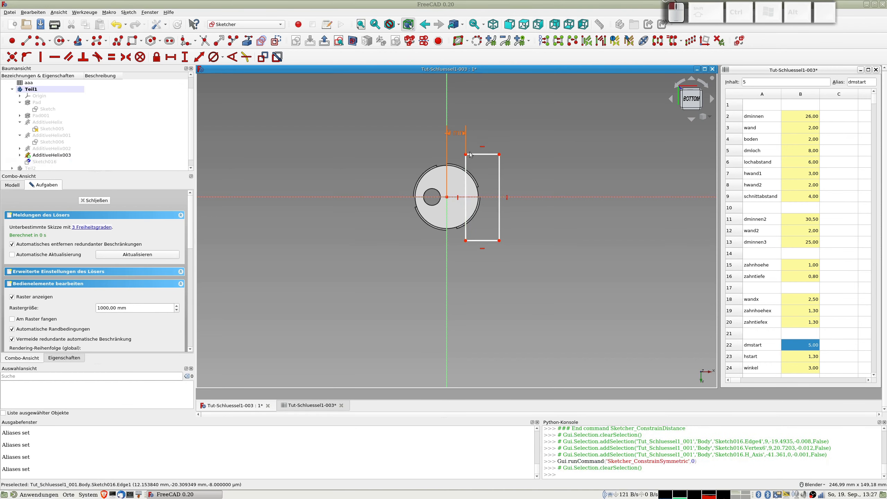
{"action": "left_click", "coordinate": [465, 241]}
{"action": "left_click", "coordinate": [389, 197]}
{"action": "key", "text": "s"}
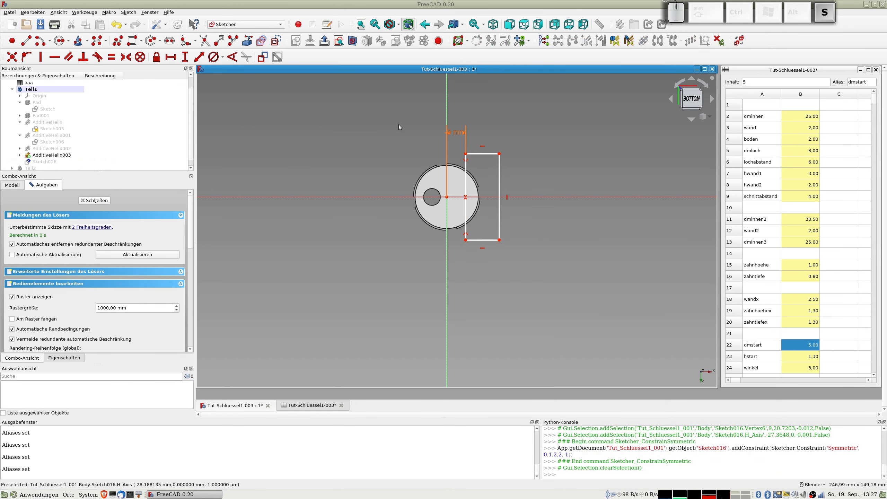
Step: Constrain the length of the rectangle's outer vertical edge with the formula aaa.dminnen*2
{"action": "left_click", "coordinate": [499, 167]}
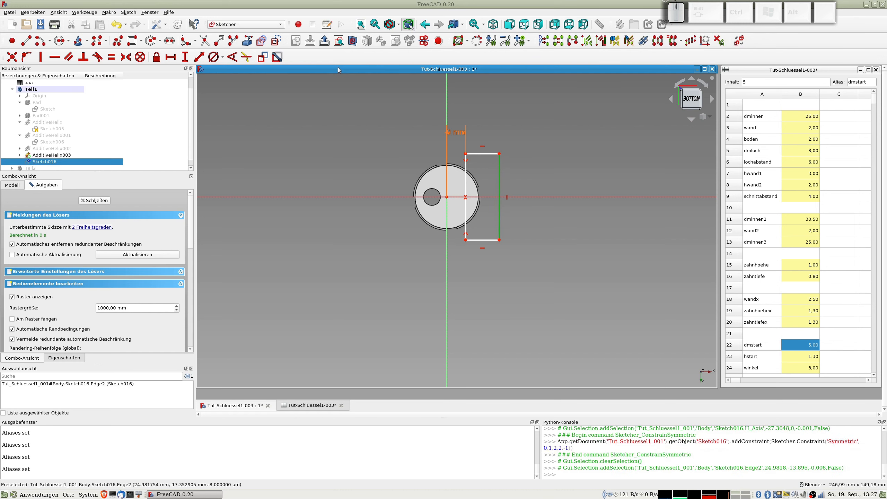
{"action": "left_click", "coordinate": [199, 57]}
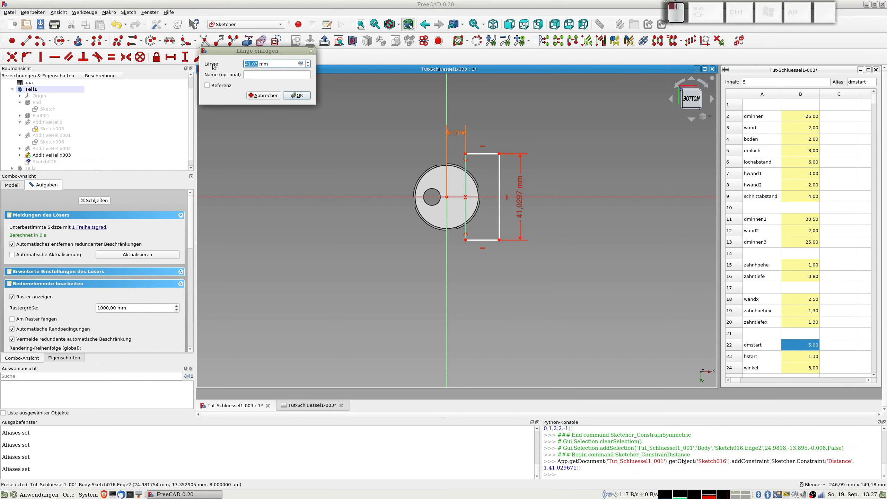
{"action": "left_click", "coordinate": [300, 64]}
{"action": "type", "text": "a"}
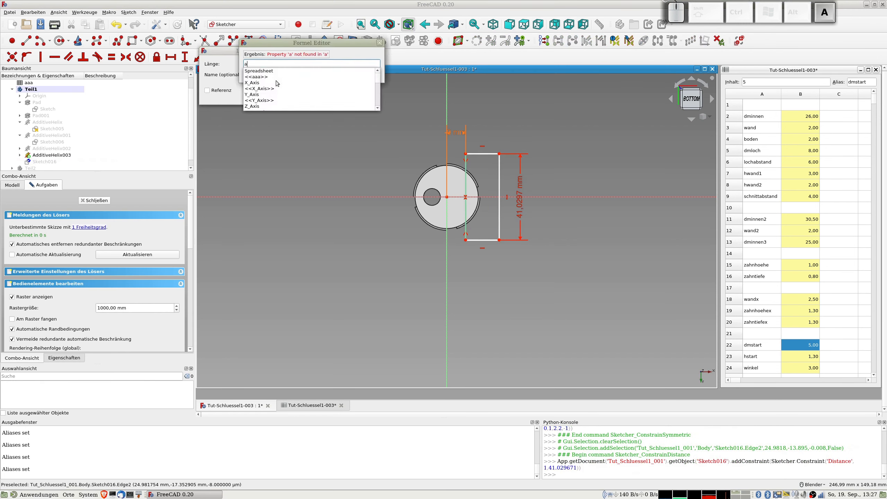
{"action": "type", "text": "aa.dm"}
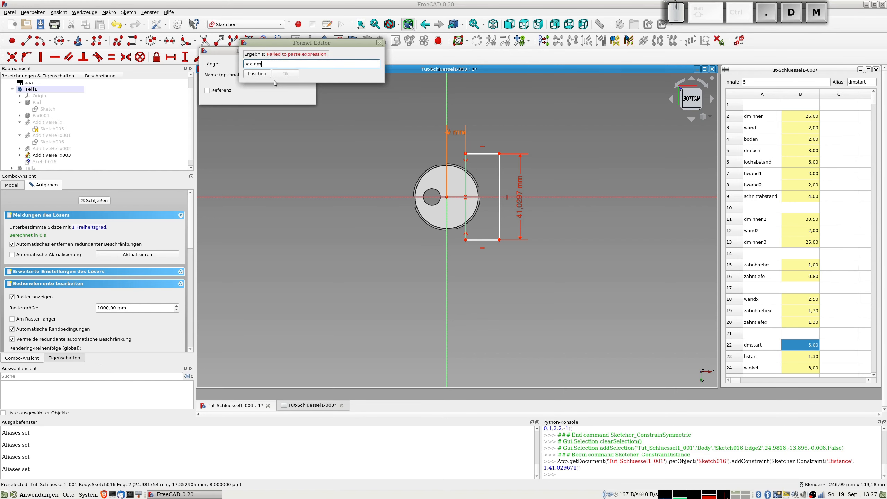
{"action": "type", "text": "innen*2"}
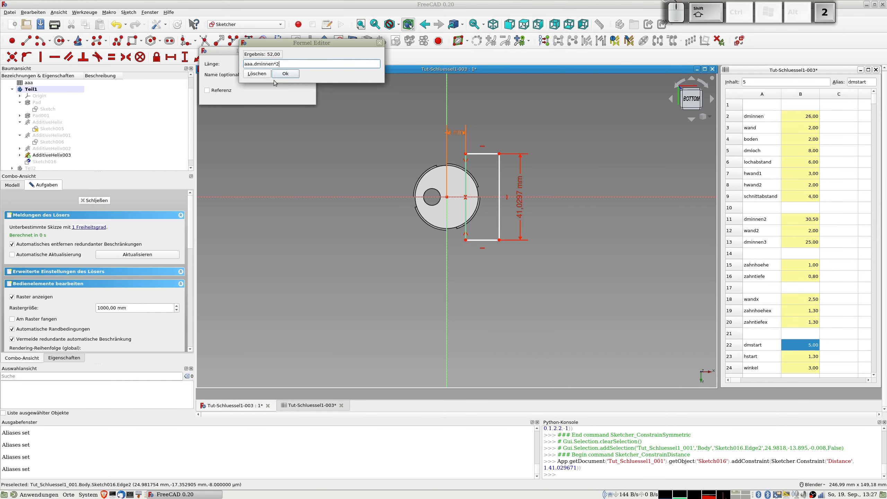
{"action": "key", "text": "Return"}
{"action": "key", "text": "Return"}
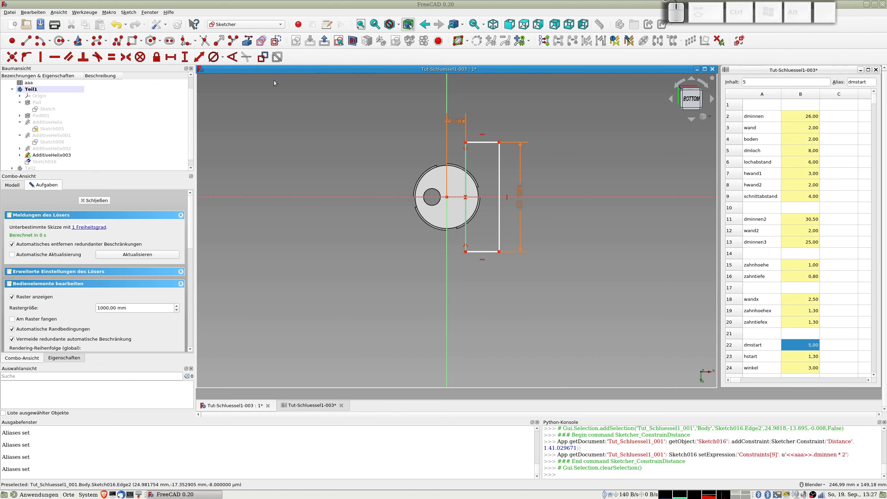
Step: Constrain the length of the rectangle's upper horizontal edge with the formula aaa.schnittabstand*3 and close the sketch
{"action": "left_click", "coordinate": [476, 142]}
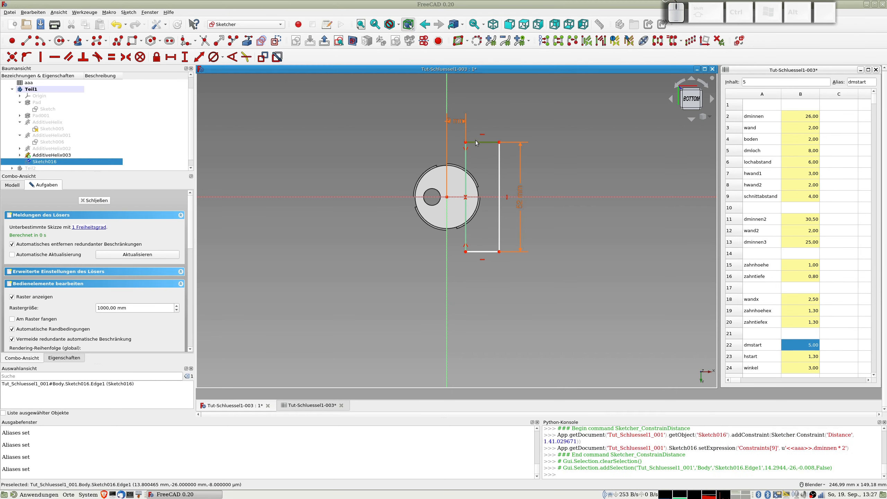
{"action": "left_click", "coordinate": [198, 57]}
{"action": "left_click", "coordinate": [302, 67]}
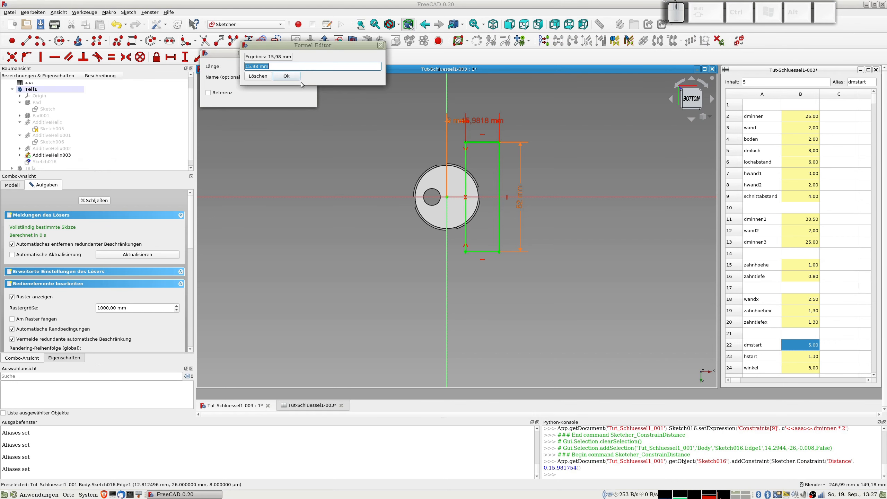
{"action": "type", "text": "aaa."}
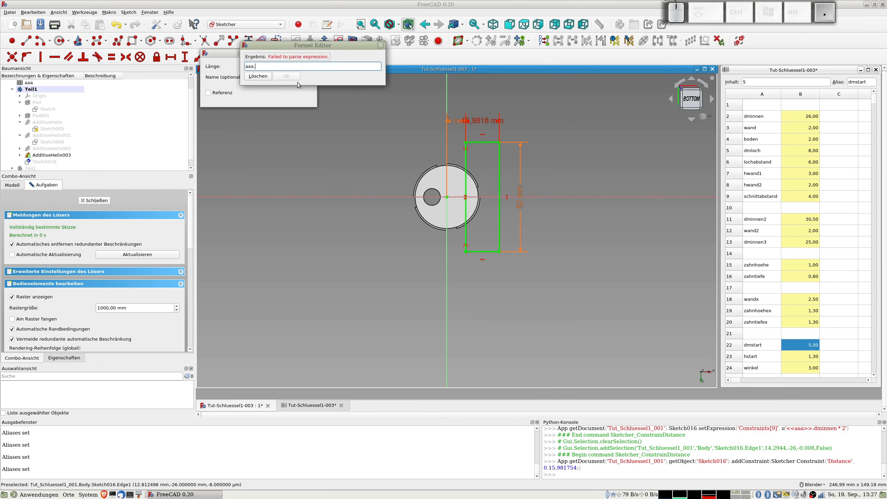
{"action": "type", "text": "schnittab"}
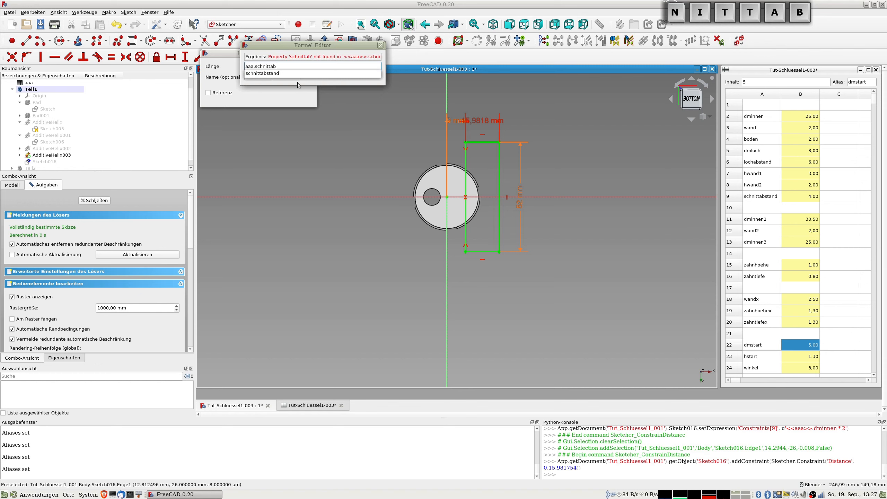
{"action": "type", "text": "stand*3"}
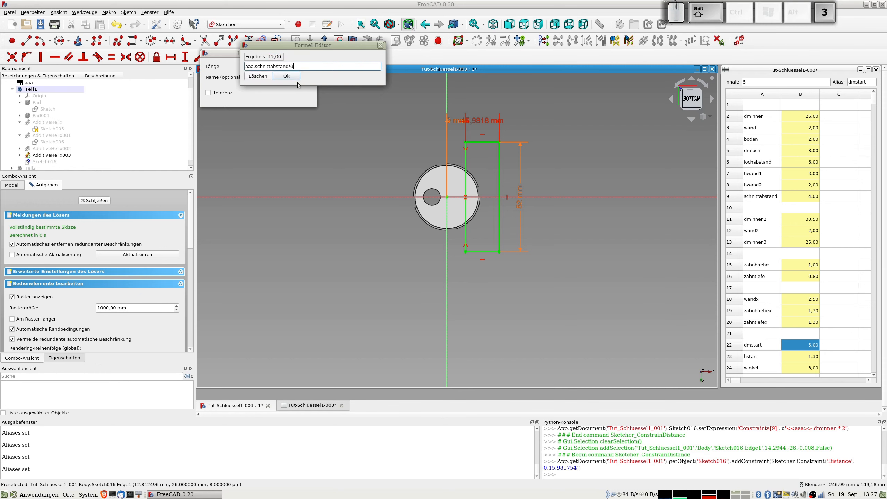
{"action": "left_click", "coordinate": [296, 78]}
{"action": "key", "text": "Return"}
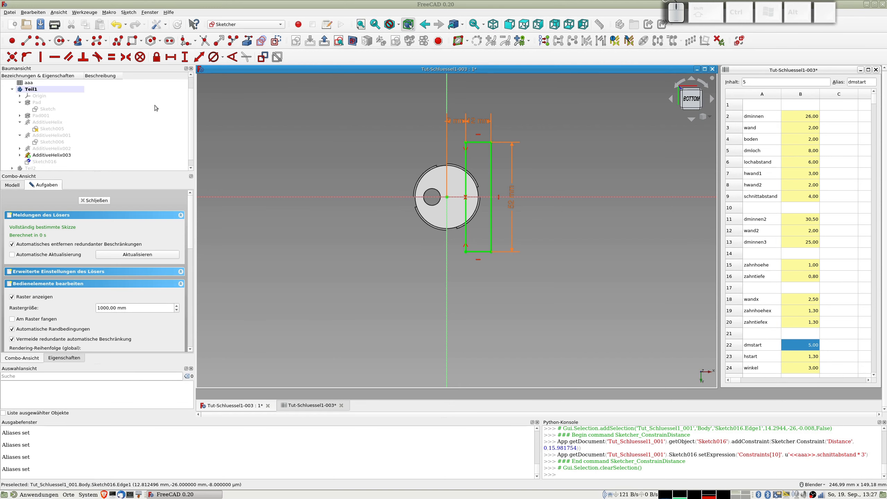
{"action": "left_click", "coordinate": [98, 202]}
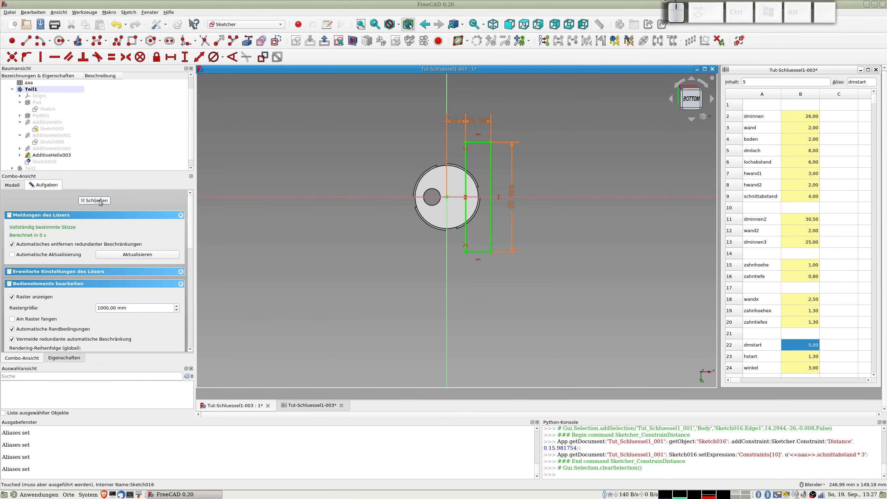
Step: Cut the rectangle sketch out of Teil1 as a pocket of type Durch alles
{"action": "middle_click_drag", "start_coordinate": [468, 233], "coordinate": [472, 237]}
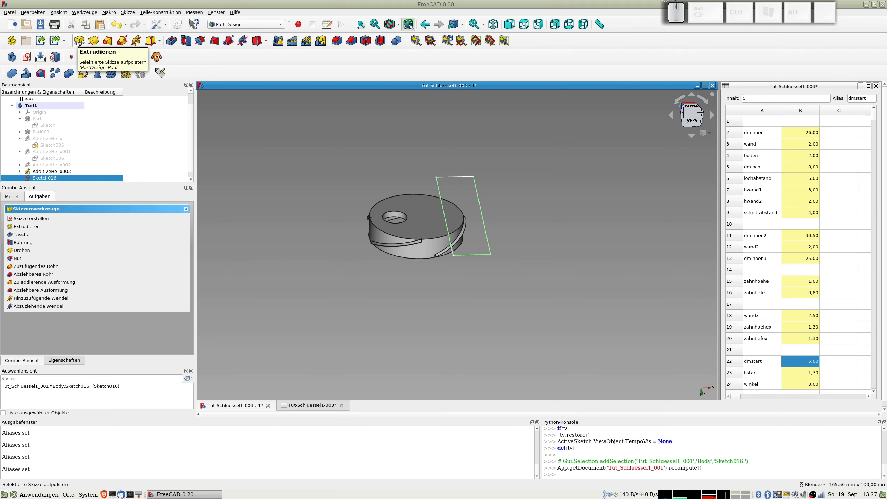
{"action": "middle_click_drag", "start_coordinate": [420, 257], "coordinate": [467, 141]}
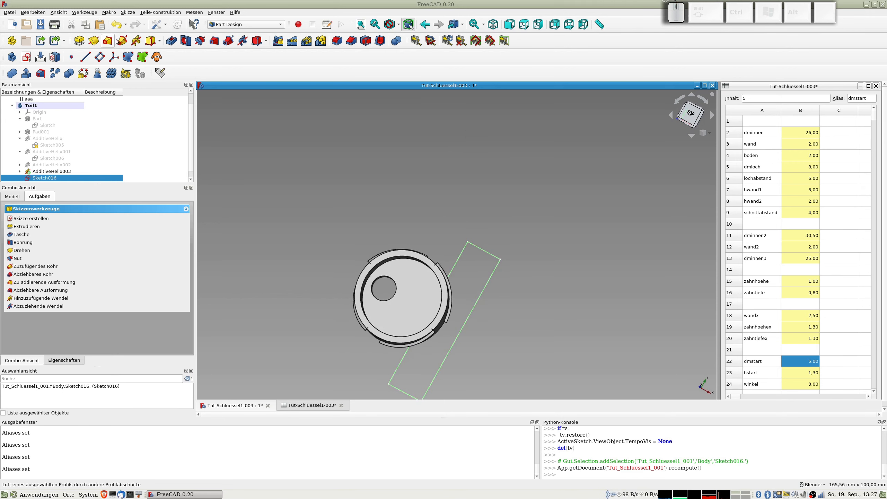
{"action": "left_click", "coordinate": [171, 40]}
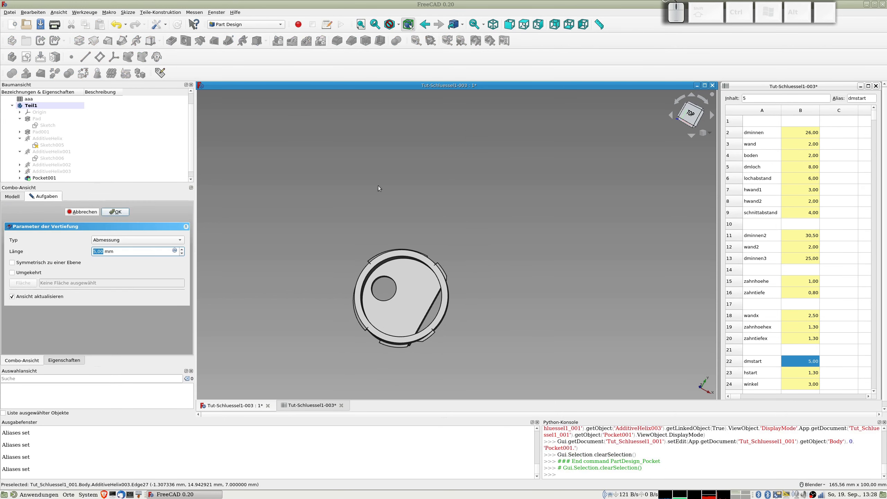
{"action": "left_click", "coordinate": [106, 241]}
{"action": "left_click", "coordinate": [113, 251]}
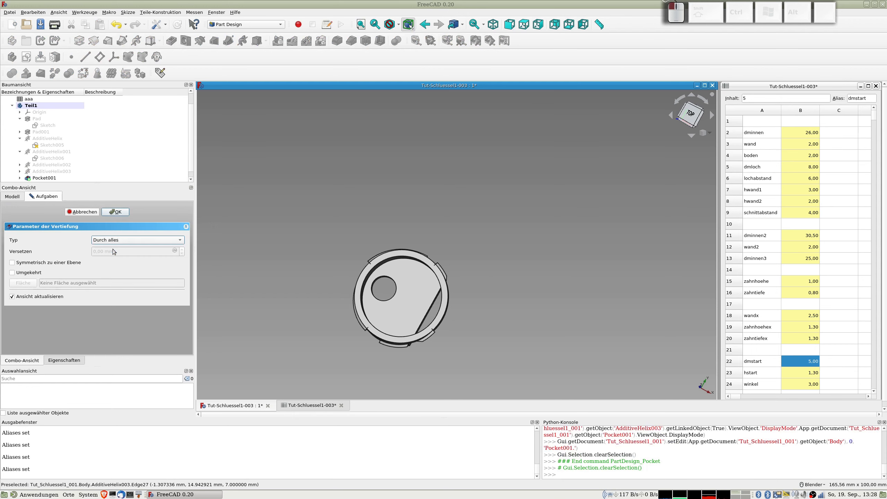
{"action": "middle_click_drag", "start_coordinate": [278, 255], "coordinate": [418, 204]}
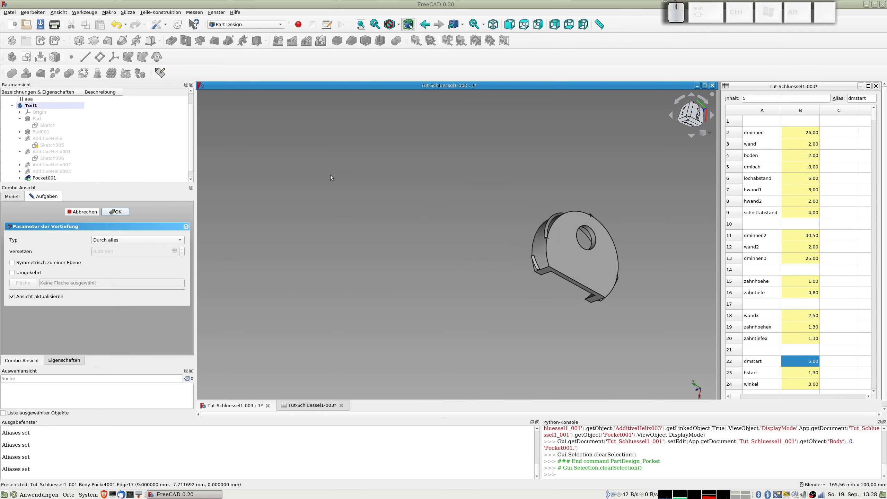
{"action": "middle_click_drag", "start_coordinate": [452, 278], "coordinate": [467, 333]}
{"action": "middle_click_drag", "start_coordinate": [369, 360], "coordinate": [443, 259], "text": "shift"}
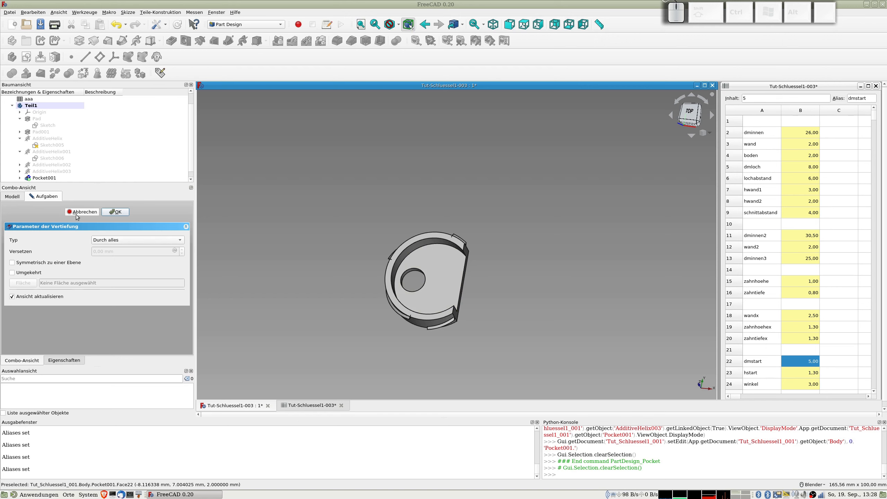
{"action": "left_click", "coordinate": [115, 212]}
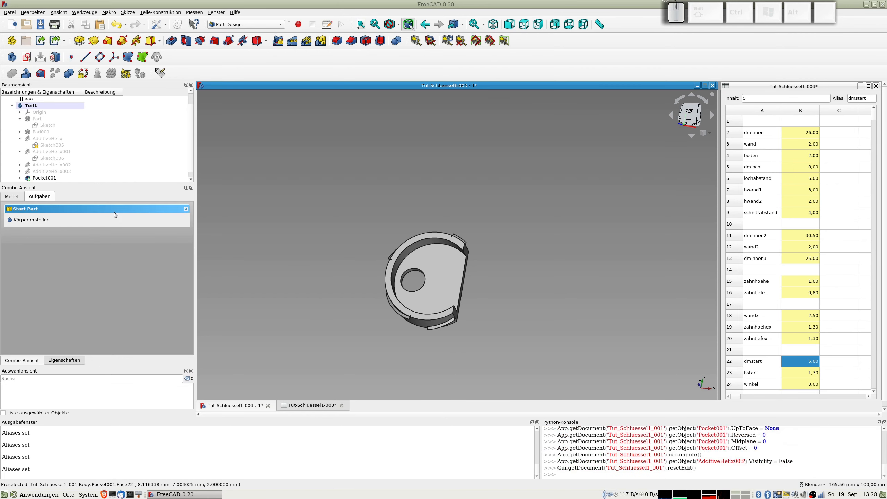
Step: Show the body Teil2 together with the cut Teil1 and inspect how the two parts fit from all sides
{"action": "scroll", "coordinate": [31, 125], "scroll_direction": "down", "scroll_amount": 1}
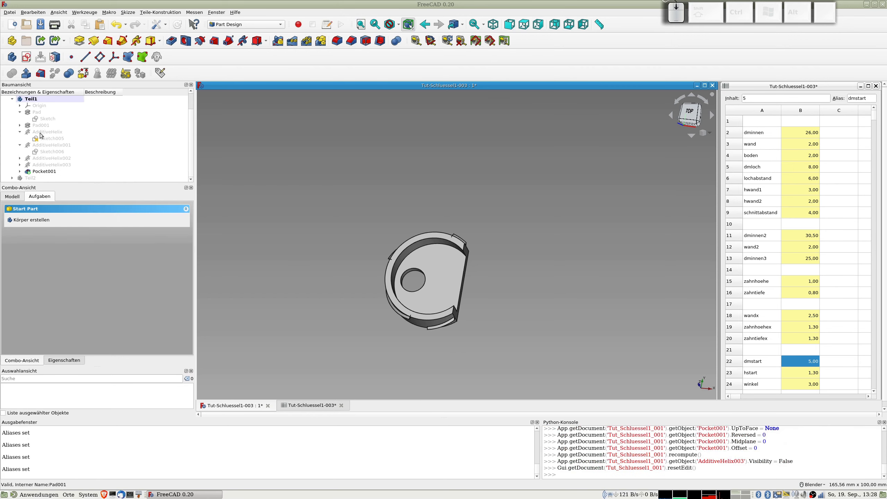
{"action": "left_click", "coordinate": [35, 178]}
{"action": "key", "text": "space"}
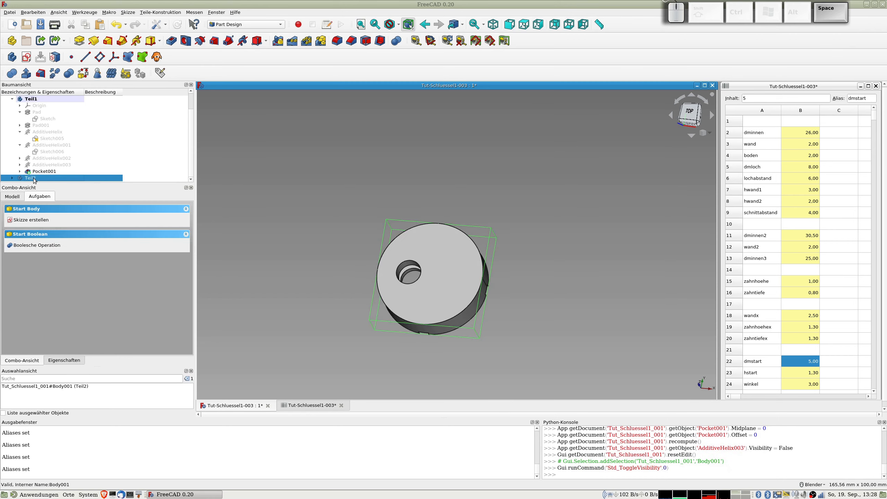
{"action": "middle_click_drag", "start_coordinate": [530, 305], "coordinate": [382, 185]}
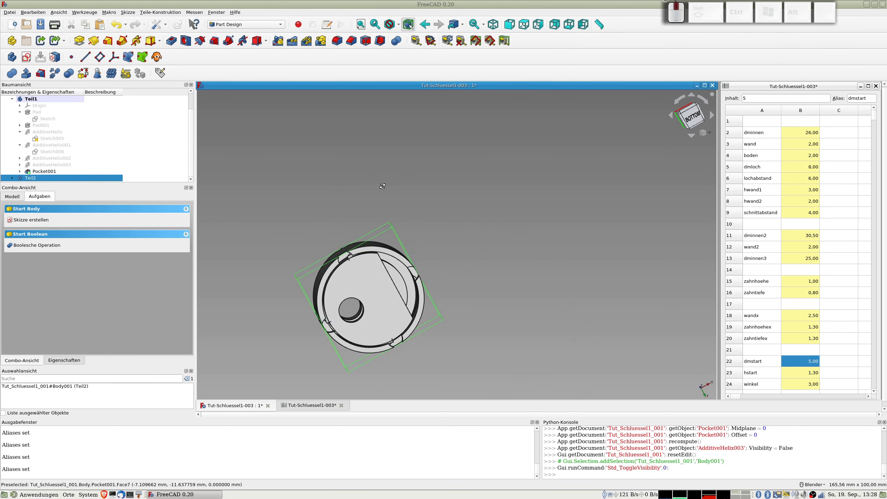
{"action": "mouse_move", "coordinate": [440, 301]}
{"action": "middle_mouse_down"}
{"action": "mouse_move", "coordinate": [468, 327]}
{"action": "mouse_move", "coordinate": [520, 333]}
{"action": "mouse_move", "coordinate": [426, 307]}
{"action": "middle_mouse_up"}
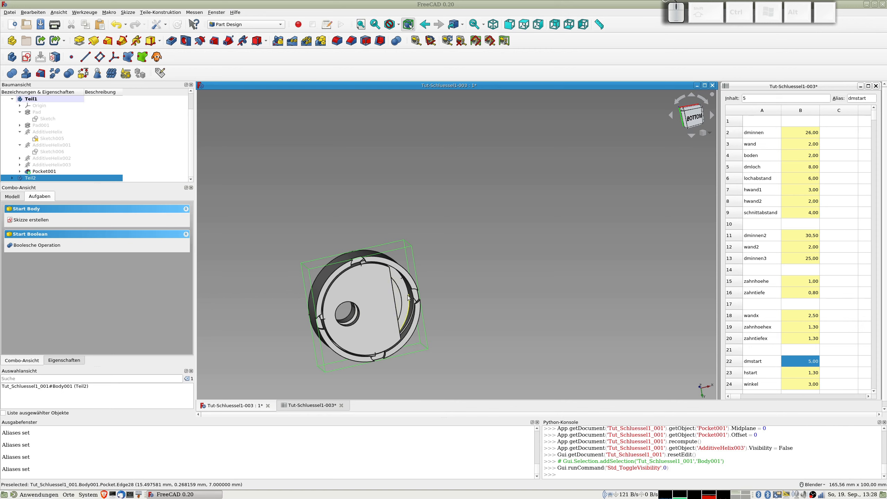
{"action": "middle_click_drag", "start_coordinate": [396, 295], "coordinate": [349, 209]}
Step: Make Teil2 the active body and start a new sketch on its closed circular outer face
{"action": "left_click", "coordinate": [348, 193]}
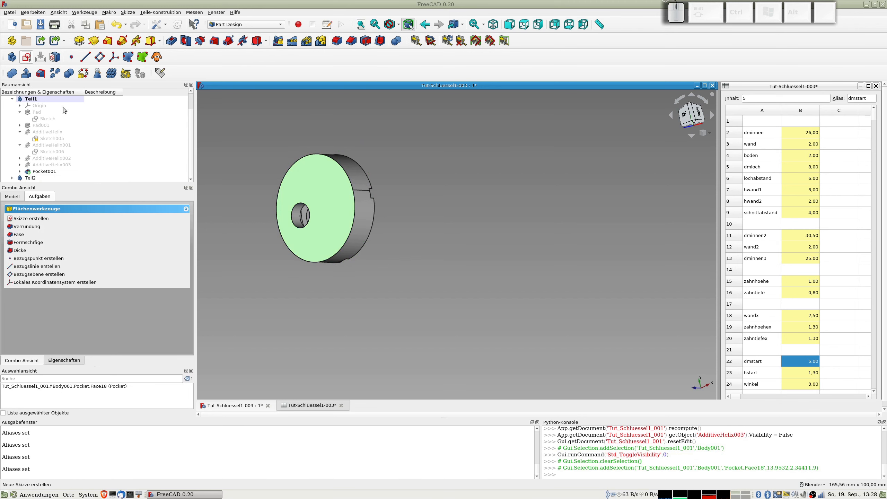
{"action": "double_click", "coordinate": [34, 178]}
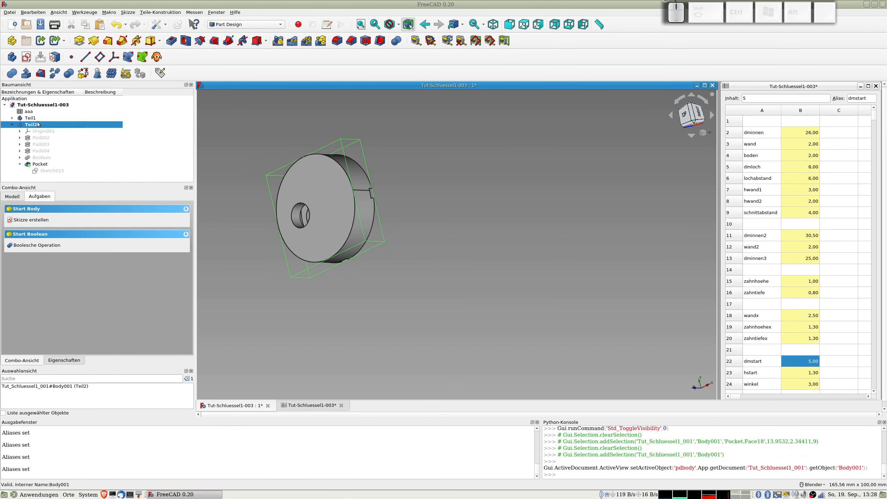
{"action": "left_click", "coordinate": [307, 182]}
{"action": "left_click", "coordinate": [26, 56]}
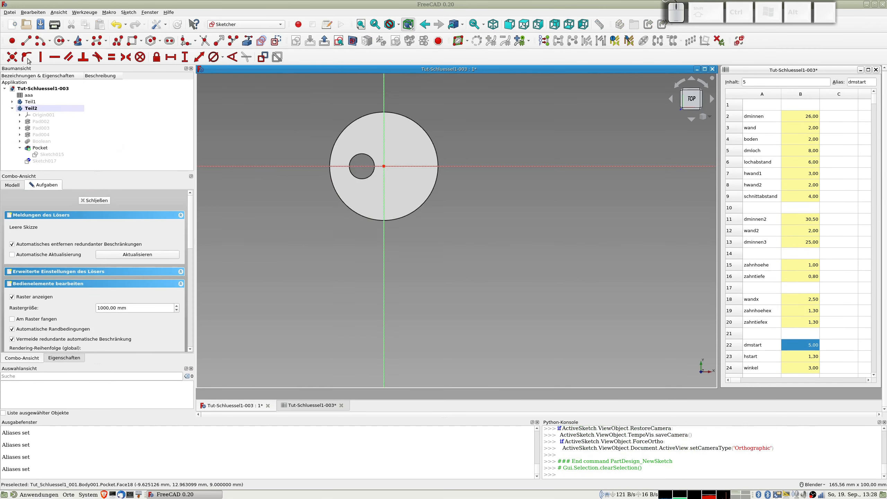
Step: Sketch an upright rectangle about 20 mm wide and 44 mm high overlapping the side of the disc opposite the hole
{"action": "left_click", "coordinate": [132, 40]}
{"action": "left_click", "coordinate": [453, 281]}
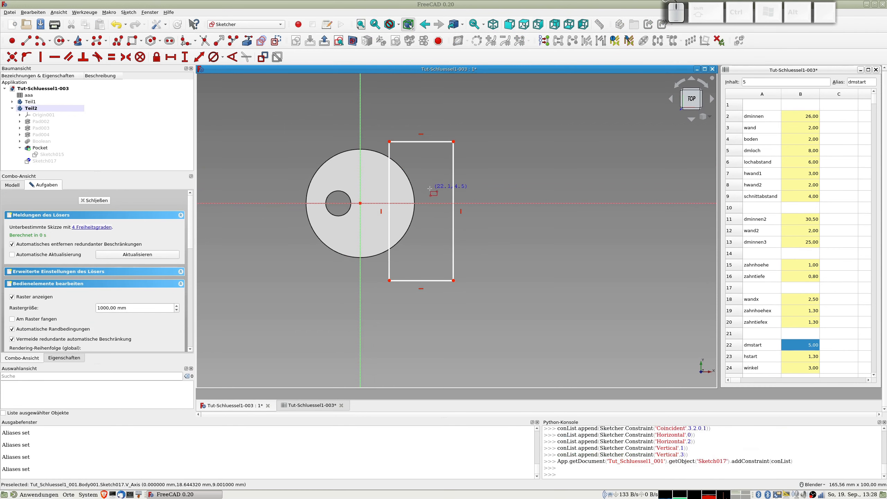
{"action": "left_click", "coordinate": [453, 141]}
Step: Make the two corners of the rectangle's outer vertical edge symmetric about the horizontal axis
{"action": "left_click", "coordinate": [453, 280]}
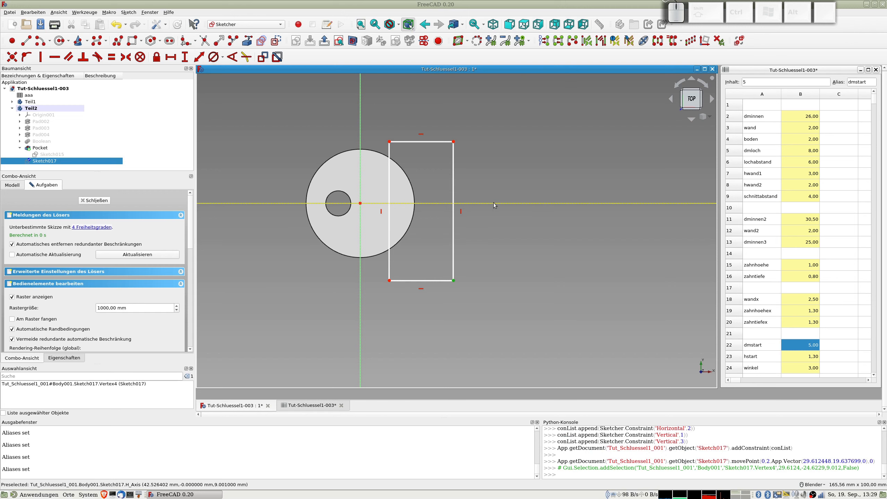
{"action": "left_click", "coordinate": [453, 141]}
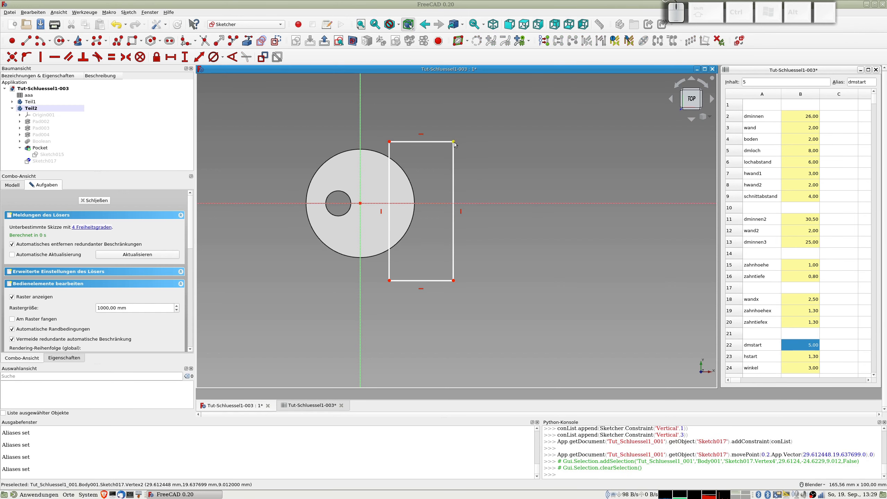
{"action": "left_click", "coordinate": [453, 280]}
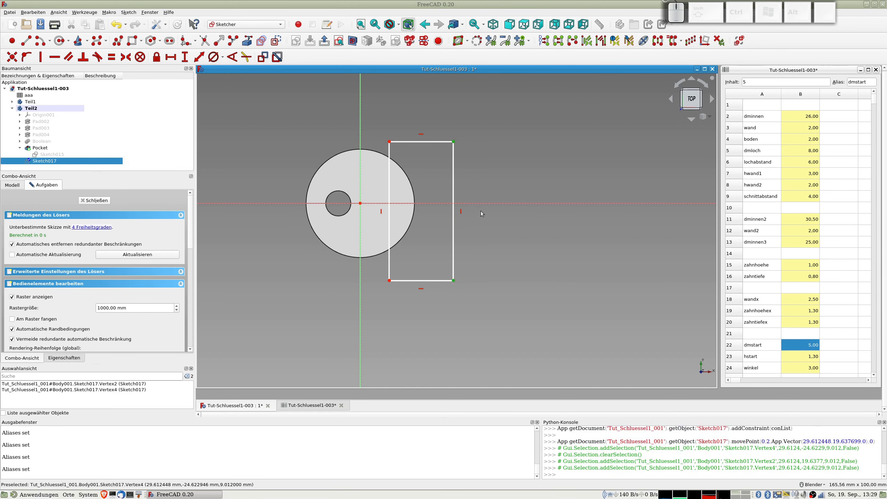
{"action": "left_click", "coordinate": [482, 203]}
{"action": "key", "text": "s"}
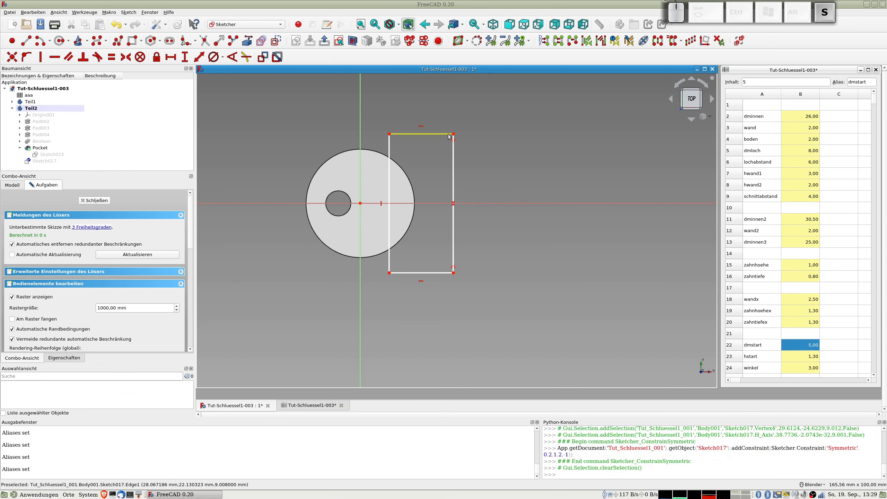
Step: Constrain the length of the outer vertical edge of Teil2's rectangle with the formula aaa.dminnen*2
{"action": "left_click", "coordinate": [453, 158]}
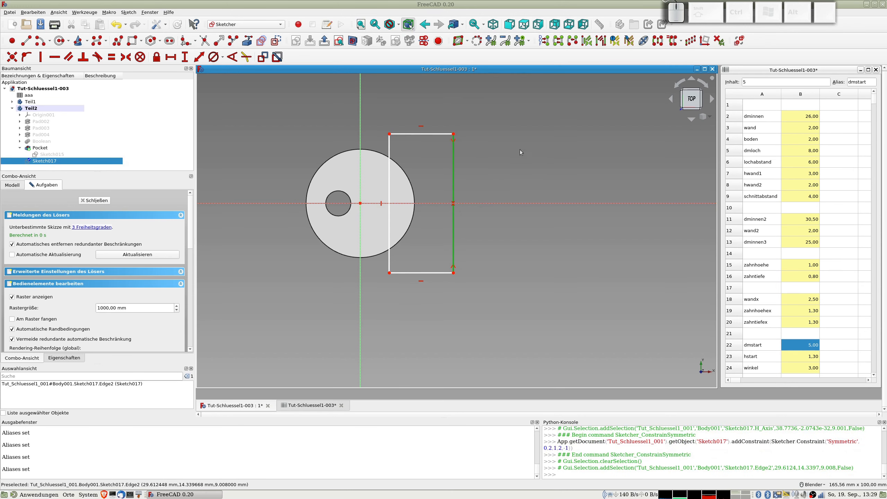
{"action": "key", "text": "k"}
{"action": "key", "text": "d"}
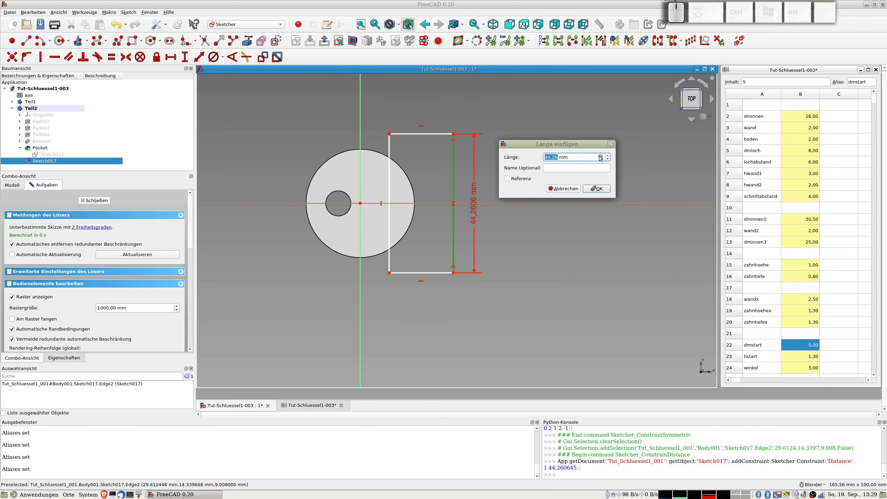
{"action": "left_click", "coordinate": [600, 158]}
{"action": "type", "text": "aaa."}
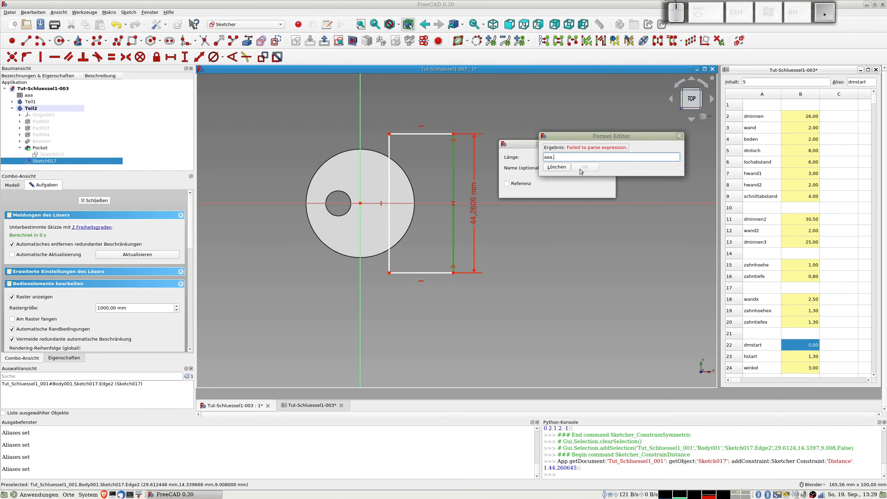
{"action": "type", "text": "dminnen*2"}
{"action": "left_click", "coordinate": [585, 167]}
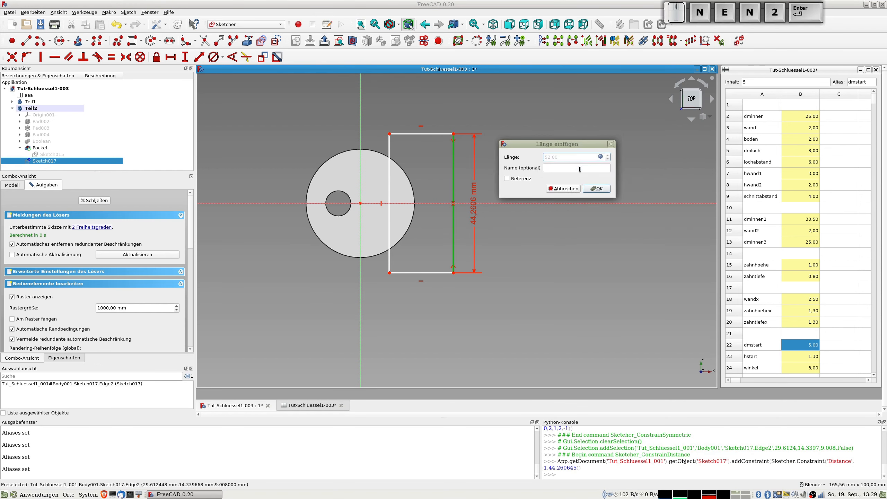
{"action": "left_click", "coordinate": [596, 189]}
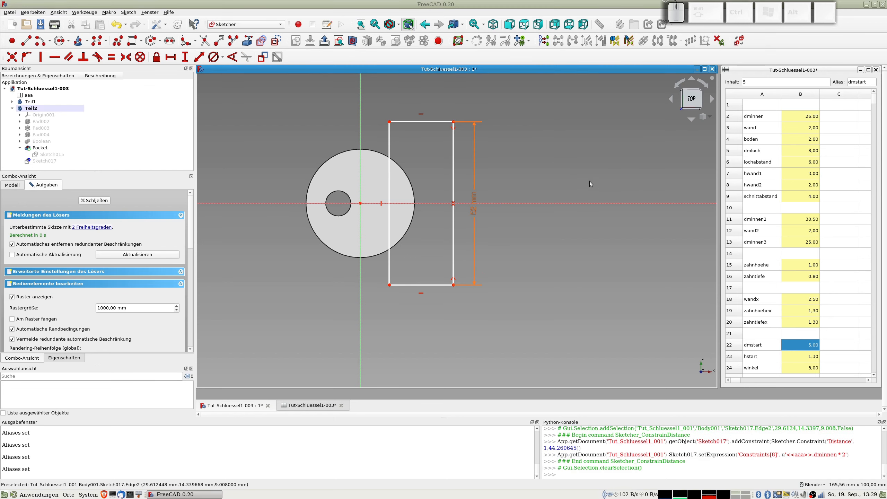
Step: Constrain the length of the upper horizontal edge of Teil2's rectangle with the formula aaa.schnittabstand*3
{"action": "left_click", "coordinate": [437, 122]}
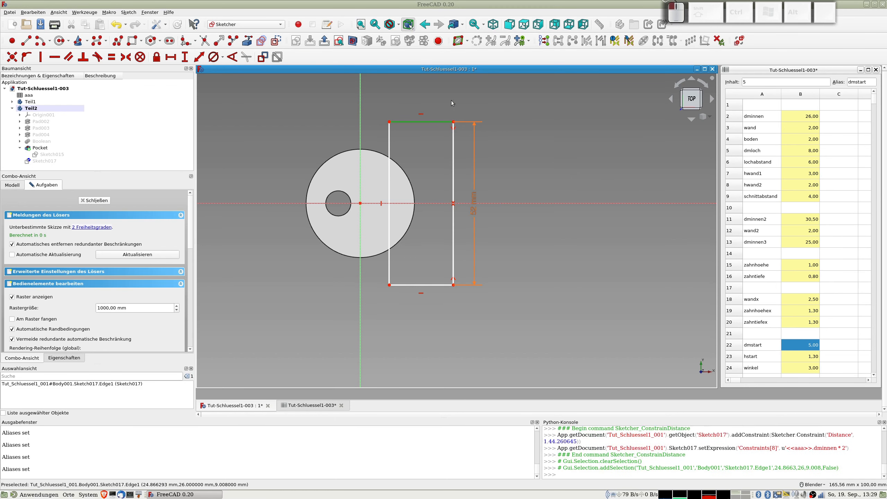
{"action": "left_click", "coordinate": [200, 56]}
{"action": "type", "text": "aaa mm"}
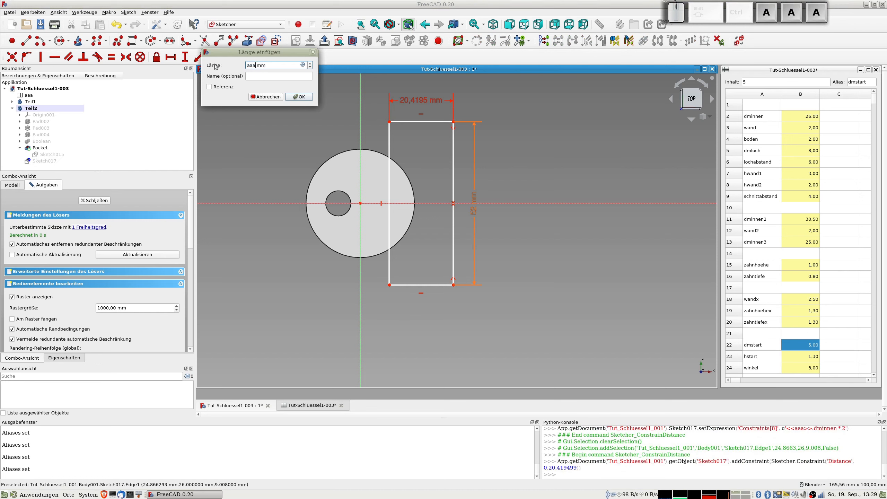
{"action": "left_click", "coordinate": [302, 65]}
{"action": "type", "text": "aaa"}
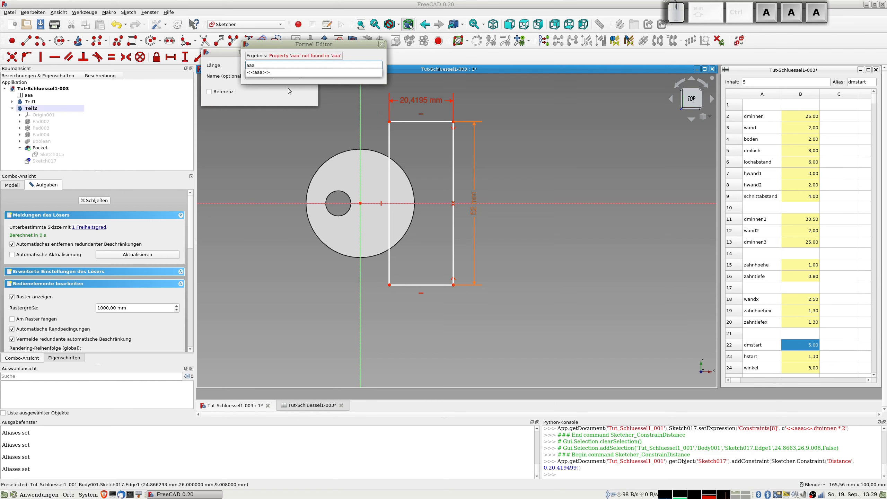
{"action": "type", "text": "."}
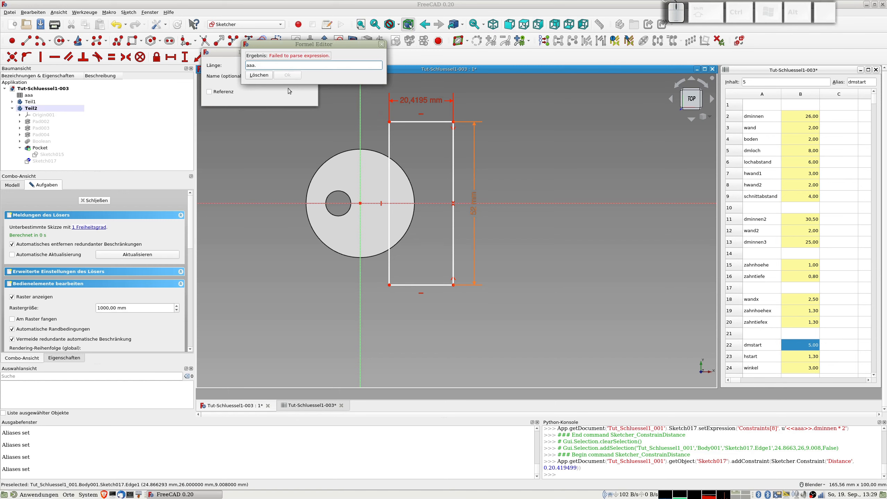
{"action": "type", "text": "schnitt"}
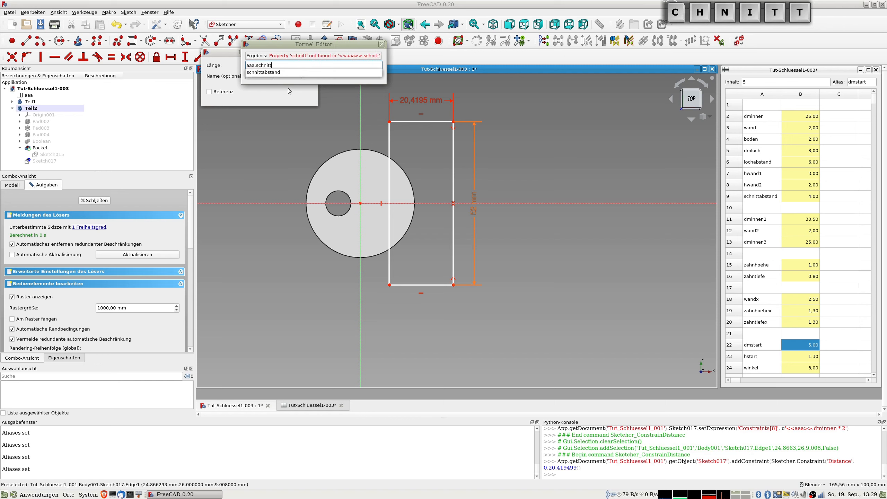
{"action": "key", "text": "Down"}
{"action": "key", "text": "Return"}
{"action": "type", "text": "*3"}
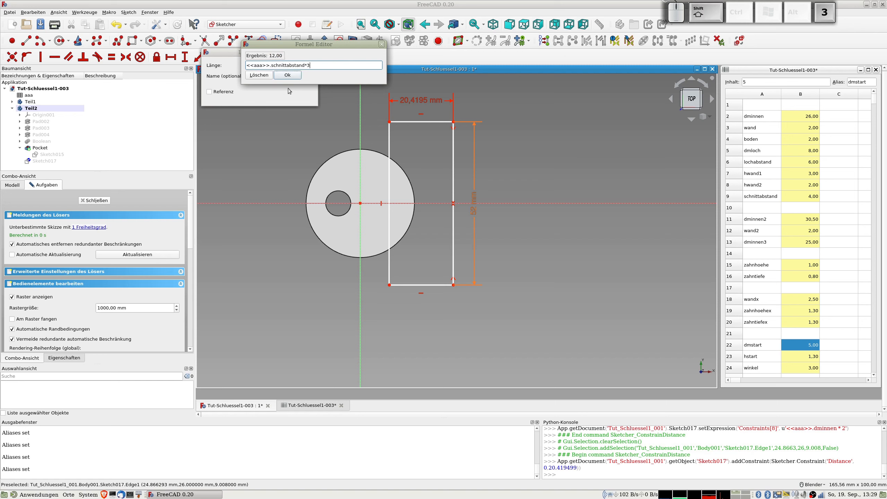
{"action": "key", "text": "Return"}
{"action": "left_click", "coordinate": [303, 101]}
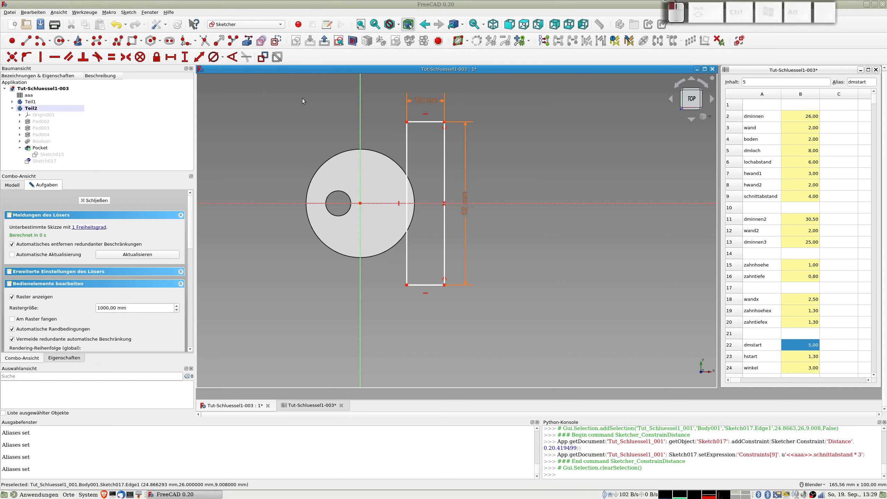
Step: Constrain the horizontal distance between the vertical axis and the rectangle's upper inner corner with the formula aaa.dminnen/2-aaa.schnittabstand
{"action": "left_click", "coordinate": [406, 122]}
{"action": "left_click", "coordinate": [360, 124]}
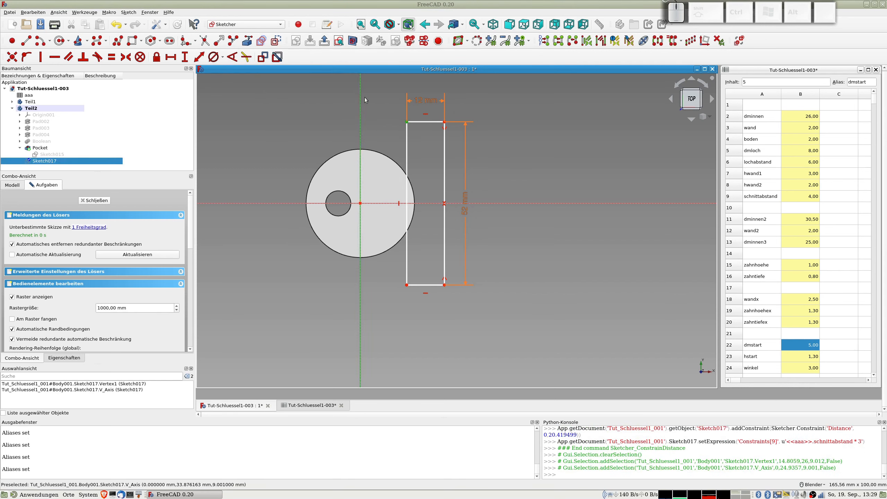
{"action": "left_click", "coordinate": [199, 56]}
{"action": "type", "text": "aaa"}
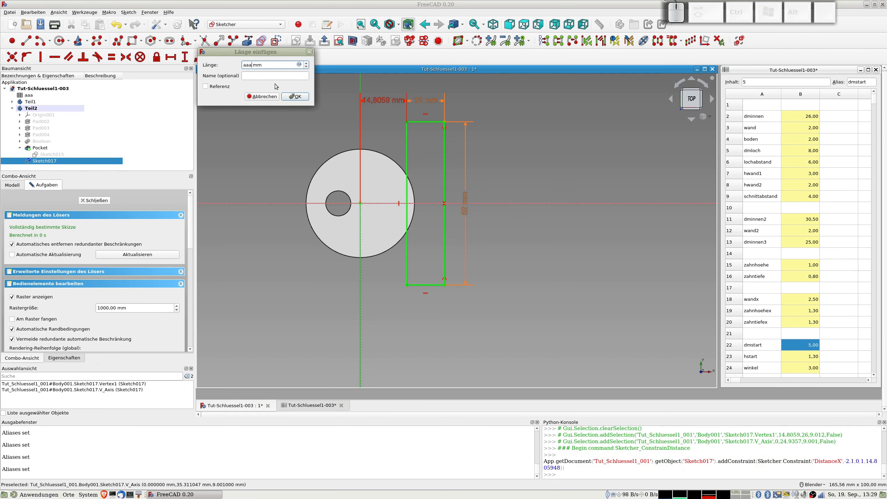
{"action": "type", "text": ".dminnen/2"}
{"action": "key", "text": "Delete"}
{"action": "left_click", "coordinate": [300, 64]}
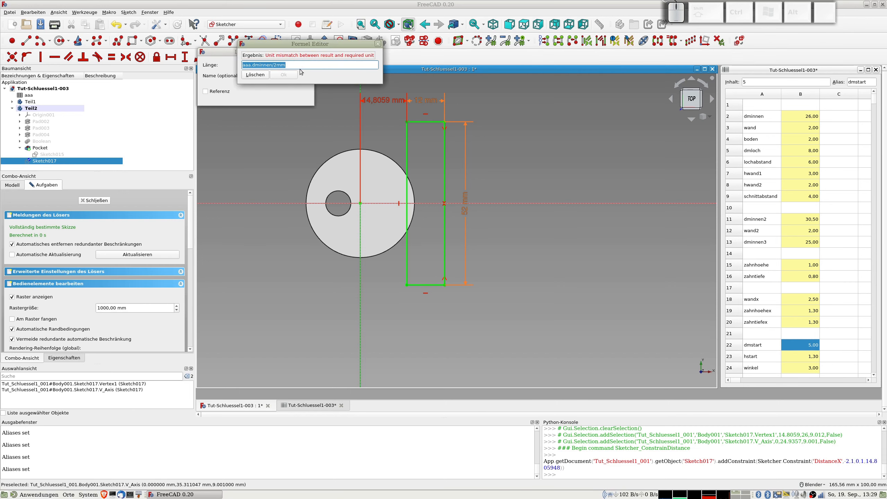
{"action": "type", "text": "aaa.dm"}
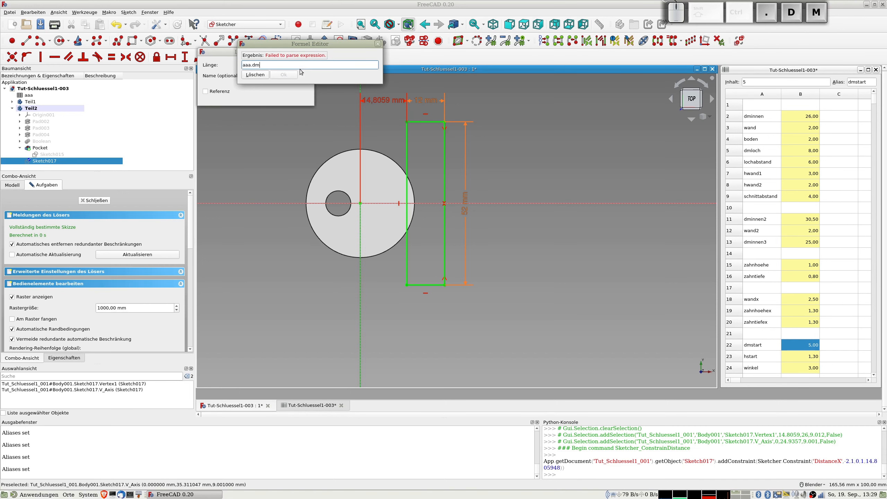
{"action": "type", "text": "innen/2"}
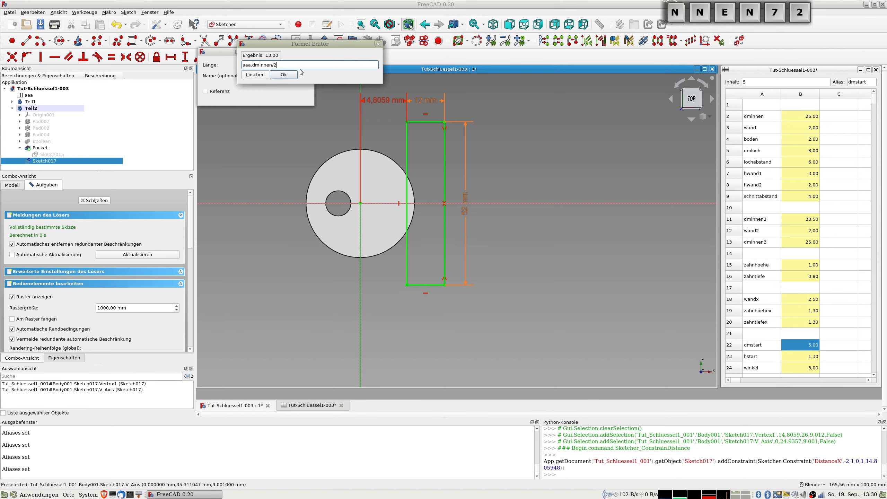
{"action": "type", "text": "-"}
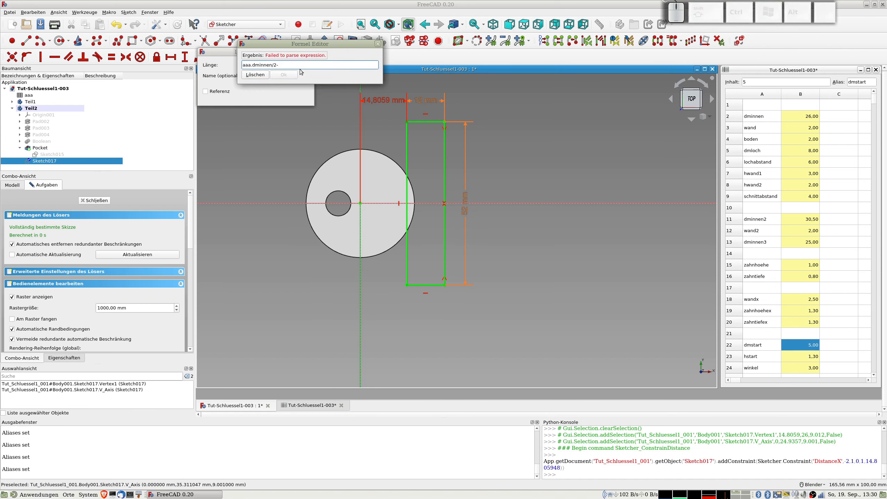
{"action": "type", "text": "aaa.schnitt"}
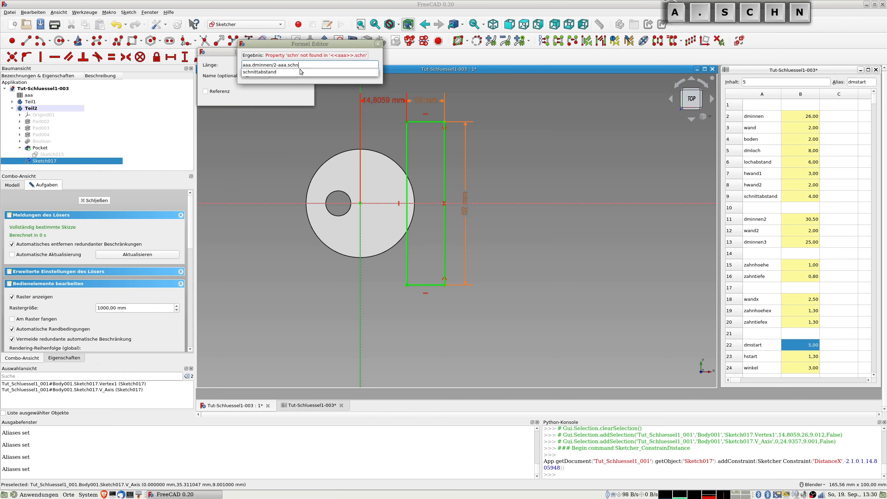
{"action": "key", "text": "Down"}
{"action": "key", "text": "Return"}
{"action": "key", "text": "Tab"}
{"action": "key", "text": "Tab"}
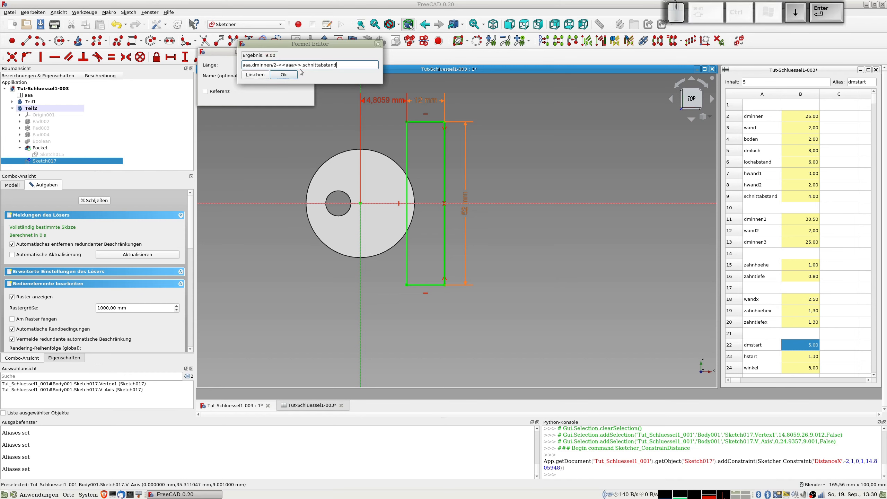
{"action": "key", "text": "Return"}
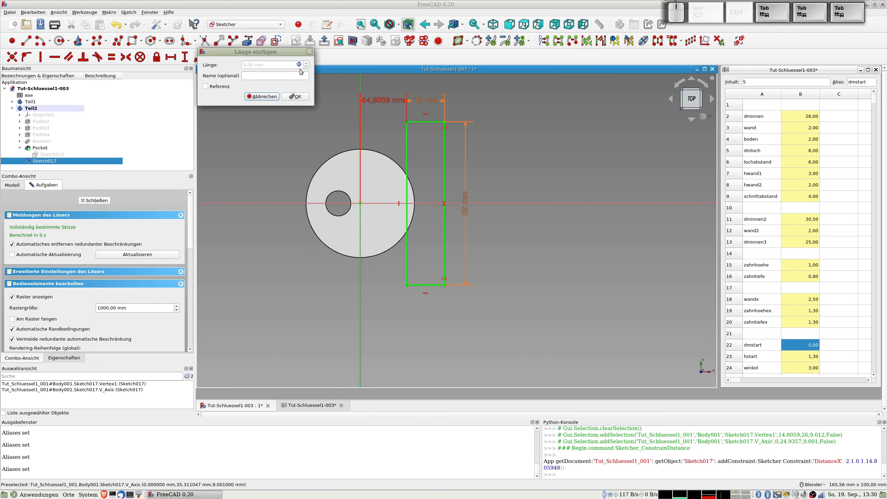
{"action": "key", "text": "Return"}
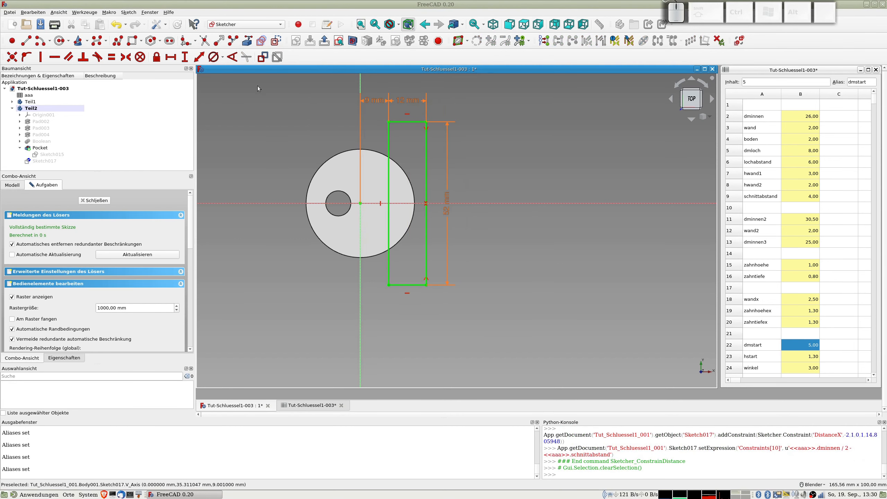
Step: Close the sketch and create a pocket from it in Teil2 with the type Durch alles
{"action": "left_click", "coordinate": [100, 201]}
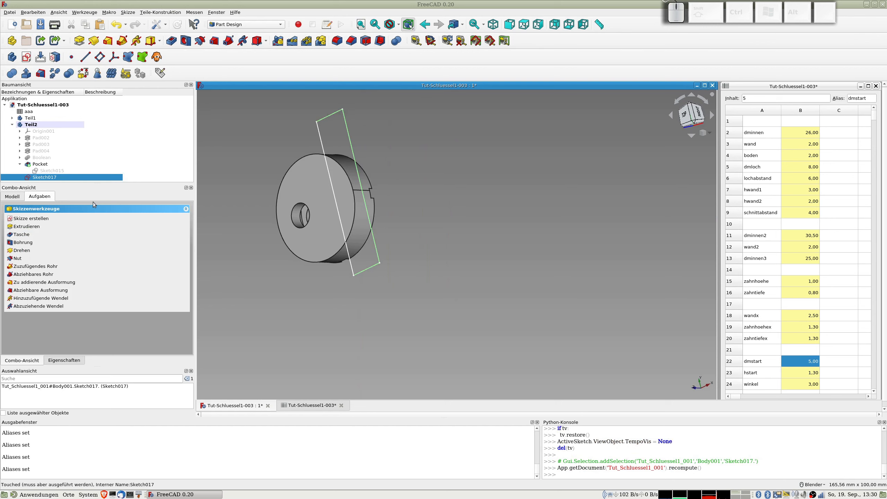
{"action": "left_click", "coordinate": [169, 43]}
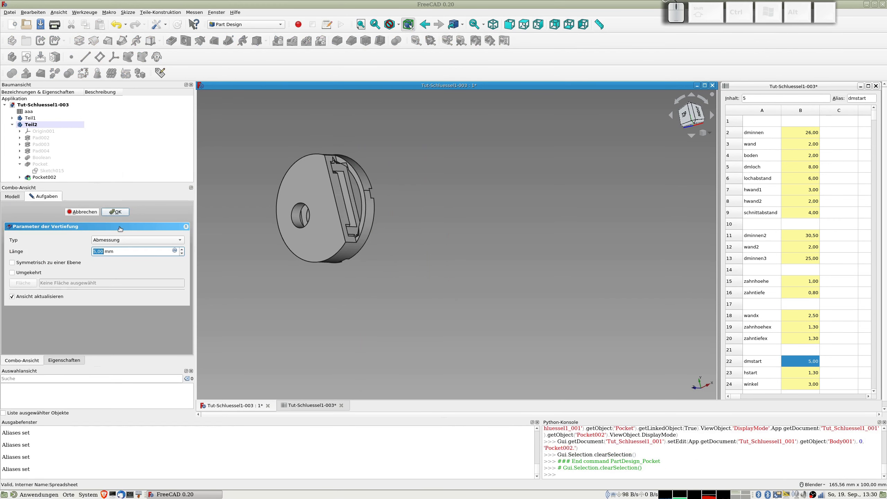
{"action": "left_click", "coordinate": [118, 240]}
{"action": "left_click", "coordinate": [115, 249]}
Step: Examine the straight cut side of the parts from several angles, including the walls, teeth and inner cavity
{"action": "middle_click_drag", "start_coordinate": [377, 211], "coordinate": [289, 252]}
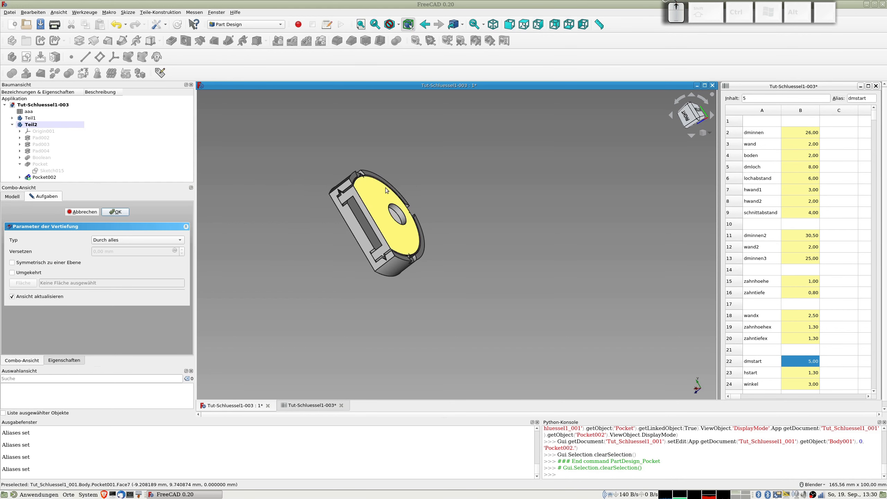
{"action": "scroll", "coordinate": [386, 190], "scroll_direction": "up", "scroll_amount": 5}
{"action": "middle_click_drag", "start_coordinate": [375, 191], "coordinate": [347, 235]}
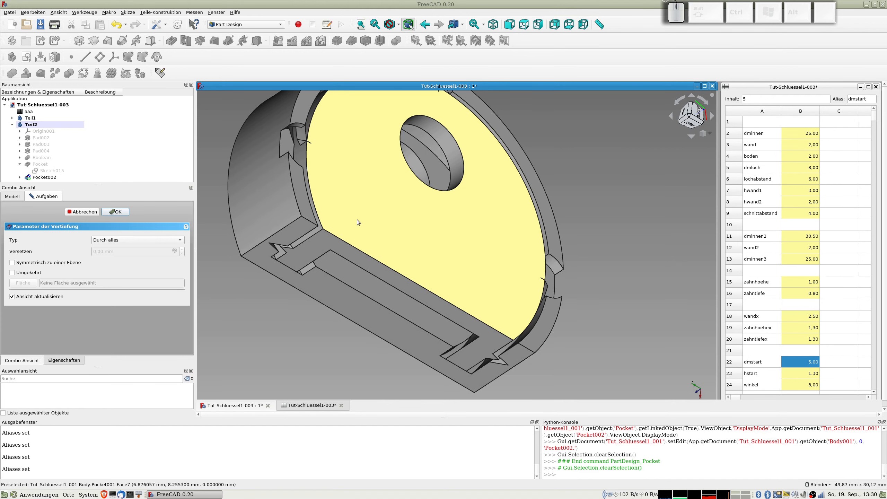
{"action": "scroll", "coordinate": [412, 214], "scroll_direction": "down", "scroll_amount": 3}
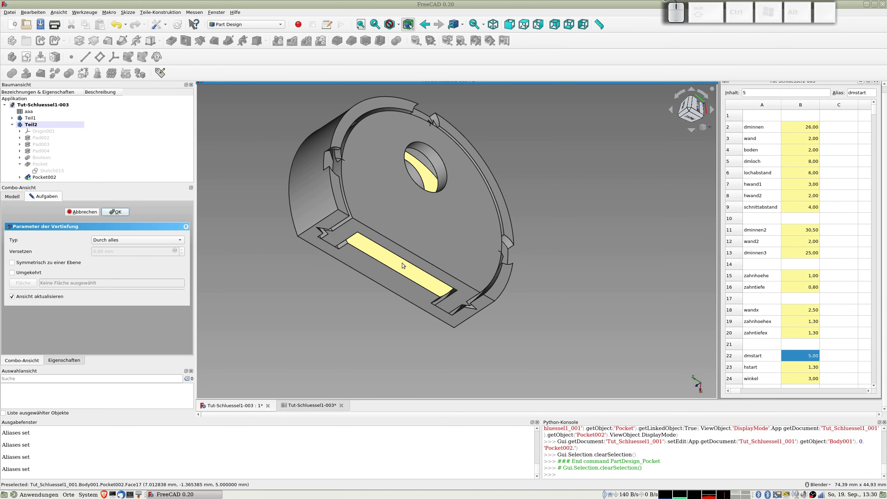
{"action": "middle_click_drag", "start_coordinate": [403, 255], "coordinate": [401, 227]}
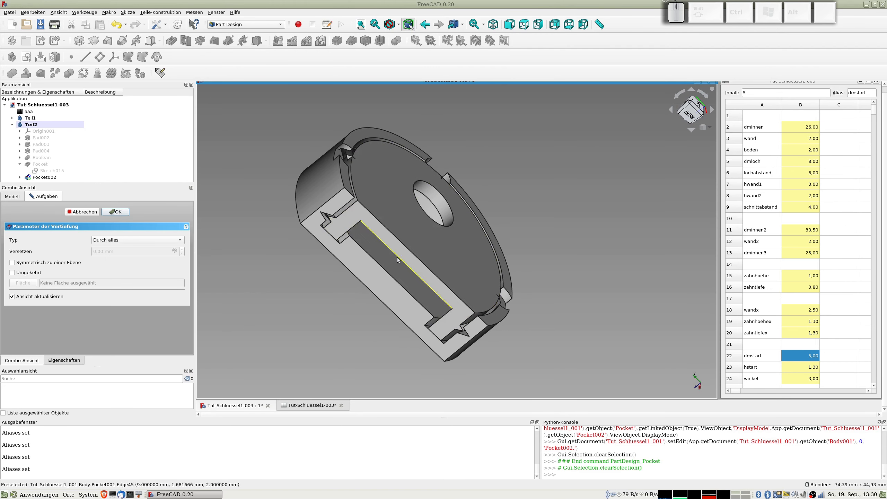
{"action": "middle_click_drag", "start_coordinate": [436, 264], "coordinate": [709, 192]}
{"action": "middle_click_drag", "start_coordinate": [404, 325], "coordinate": [590, 379]}
{"action": "middle_click_drag", "start_coordinate": [394, 245], "coordinate": [476, 279]}
{"action": "middle_click_drag", "start_coordinate": [550, 273], "coordinate": [463, 256]}
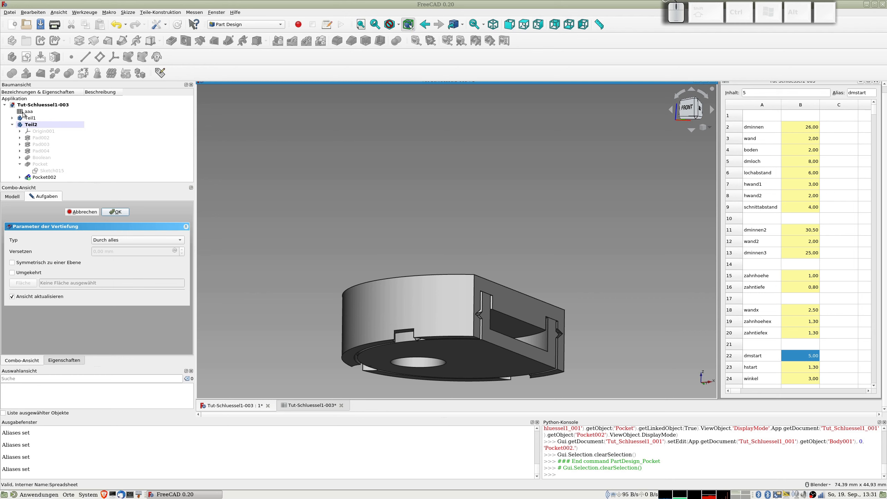
Step: Accept Teil2's pocket and open the parameters of Teil1's first additive helix, AdditiveHelix
{"action": "left_click", "coordinate": [12, 118]}
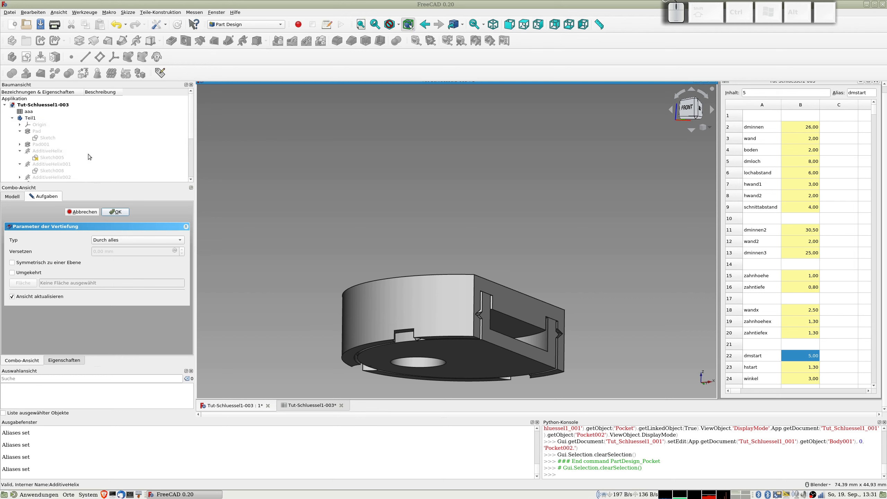
{"action": "left_click", "coordinate": [116, 212]}
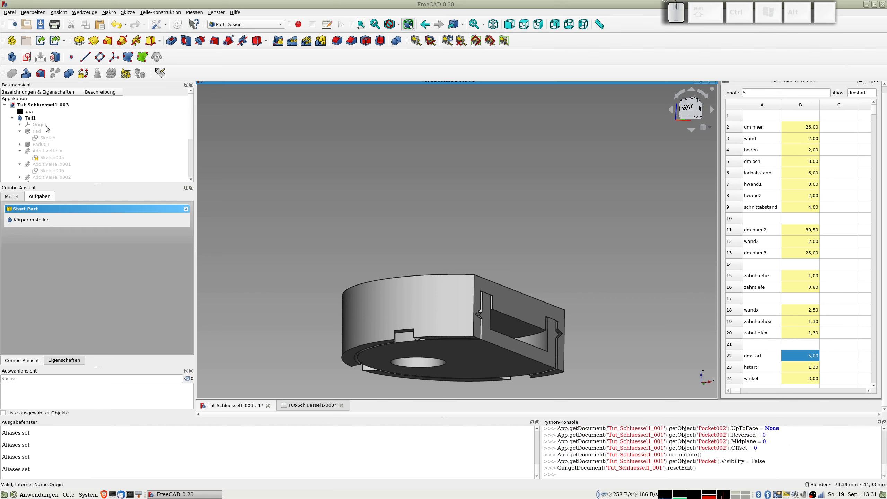
{"action": "double_click", "coordinate": [46, 151]}
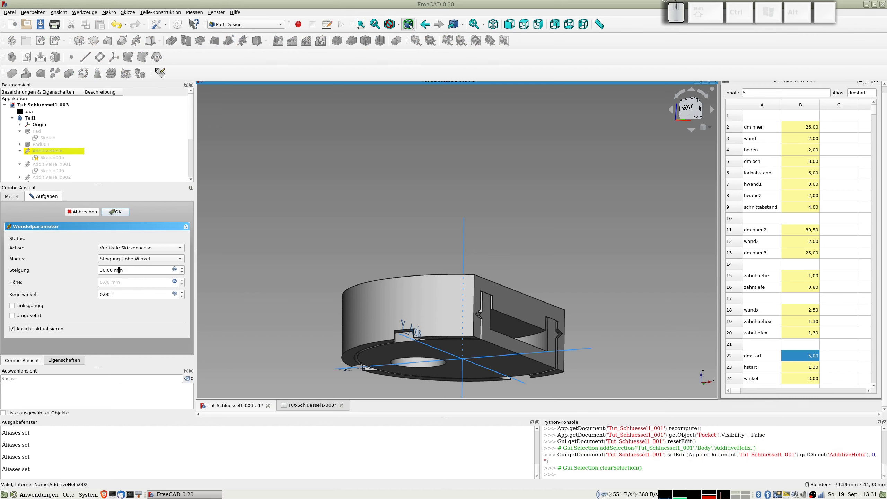
Step: Add a parameter labelled steigung with the value 30 in row 26 of the spreadsheet
{"action": "scroll", "coordinate": [802, 315], "scroll_direction": "down", "scroll_amount": 5}
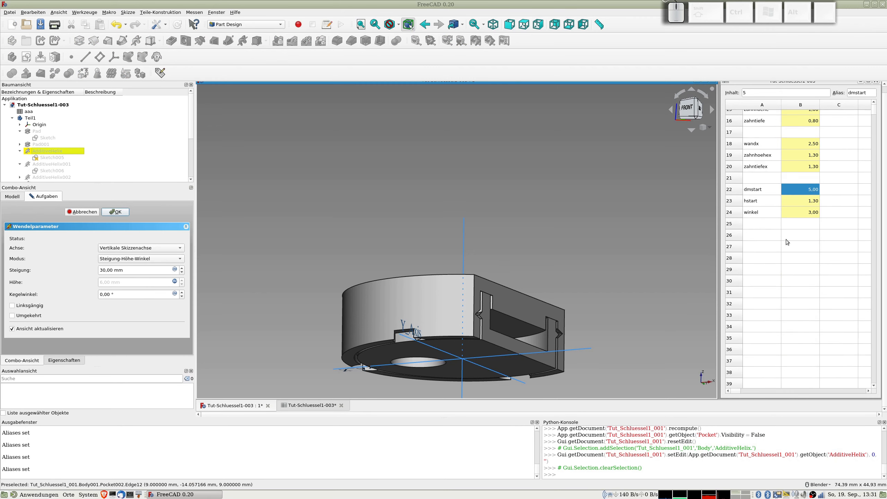
{"action": "left_click", "coordinate": [761, 236]}
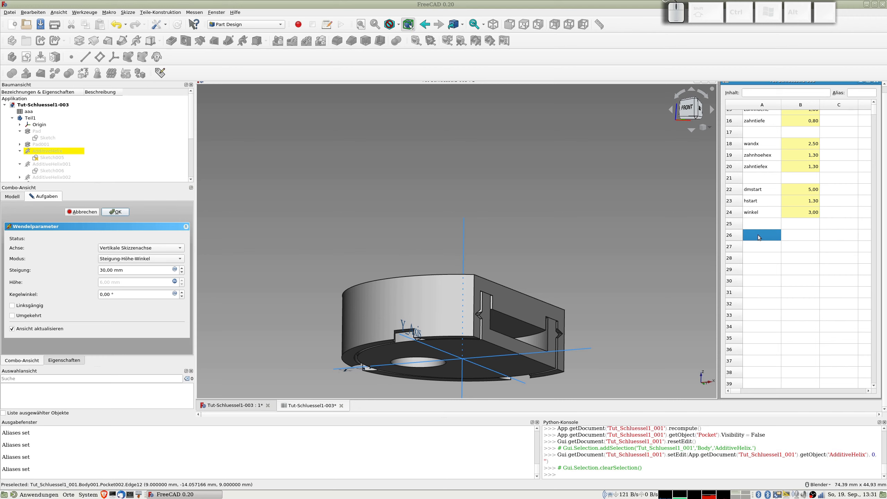
{"action": "type", "text": "ste"}
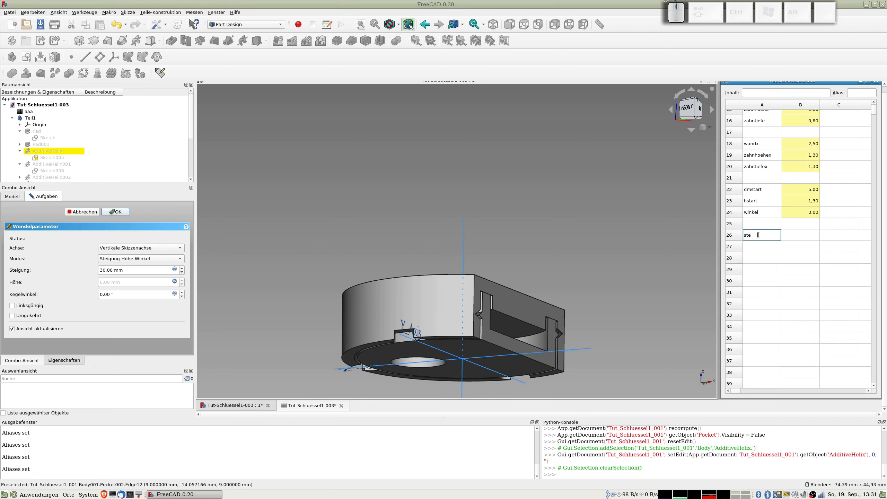
{"action": "type", "text": "igung"}
{"action": "left_click", "coordinate": [795, 238]}
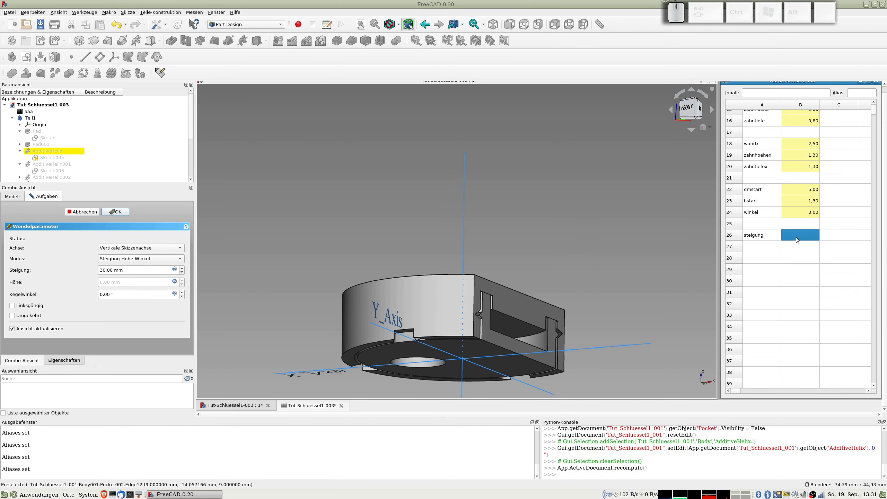
{"action": "type", "text": "30"}
{"action": "key", "text": "Return"}
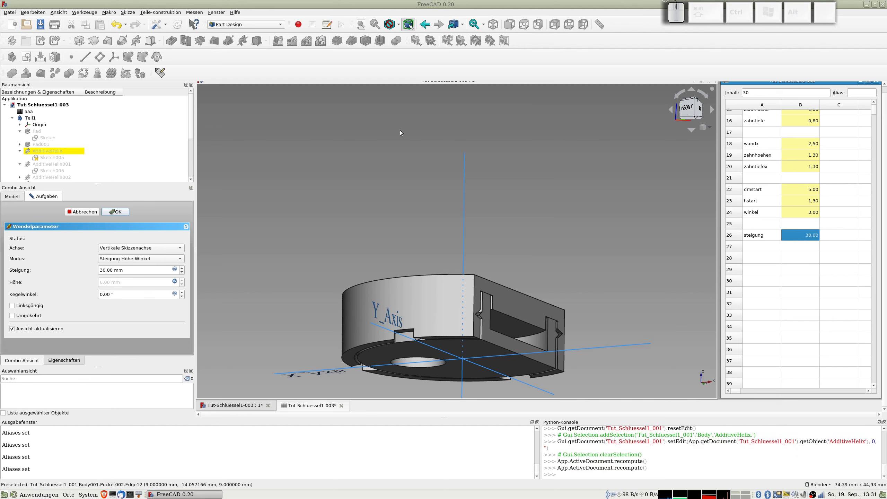
Step: Set the alias for the steigung value using the Alias manager on column B from row 26 to row 26
{"action": "left_click", "coordinate": [160, 72]}
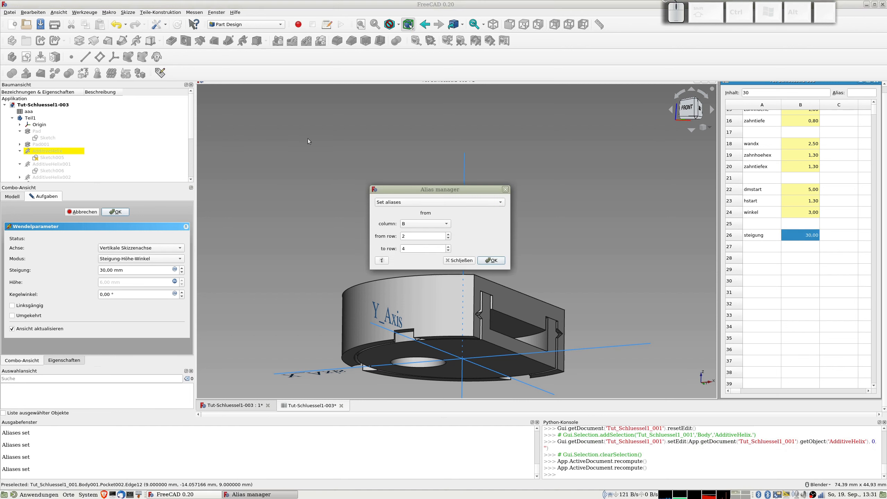
{"action": "double_click", "coordinate": [412, 236]}
{"action": "type", "text": "26"}
{"action": "key", "text": "Tab"}
{"action": "type", "text": "26"}
{"action": "key", "text": "Return"}
{"action": "left_click", "coordinate": [493, 261]}
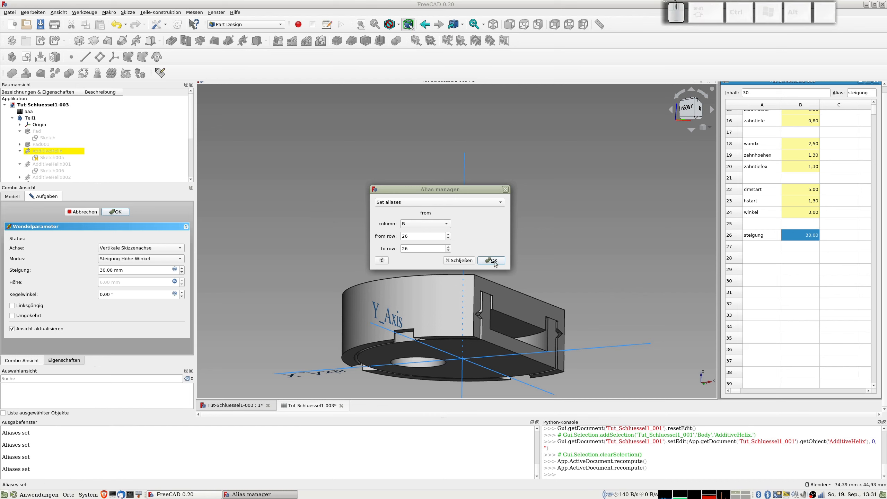
{"action": "left_click", "coordinate": [467, 262]}
{"action": "left_click", "coordinate": [814, 281]}
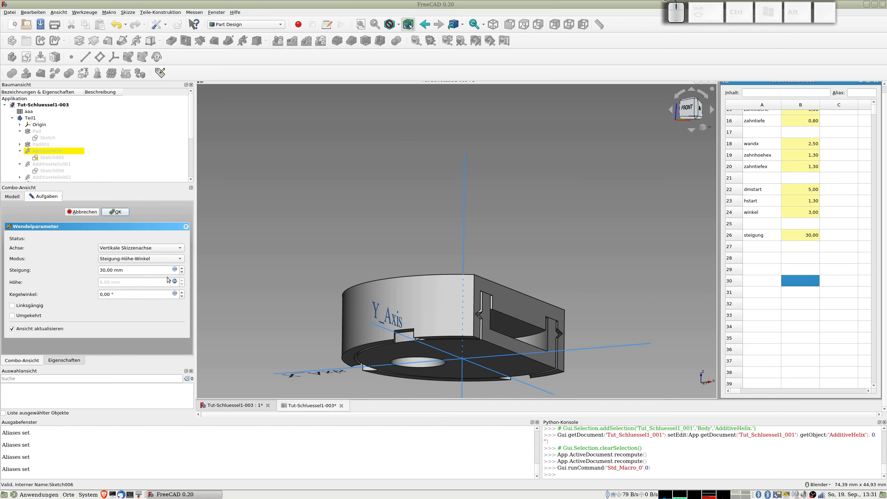
Step: Drive the pitch of Teil1's first additive helix, AdditiveHelix, with the expression <<aaa>>.steigung and accept the feature
{"action": "left_click", "coordinate": [174, 269]}
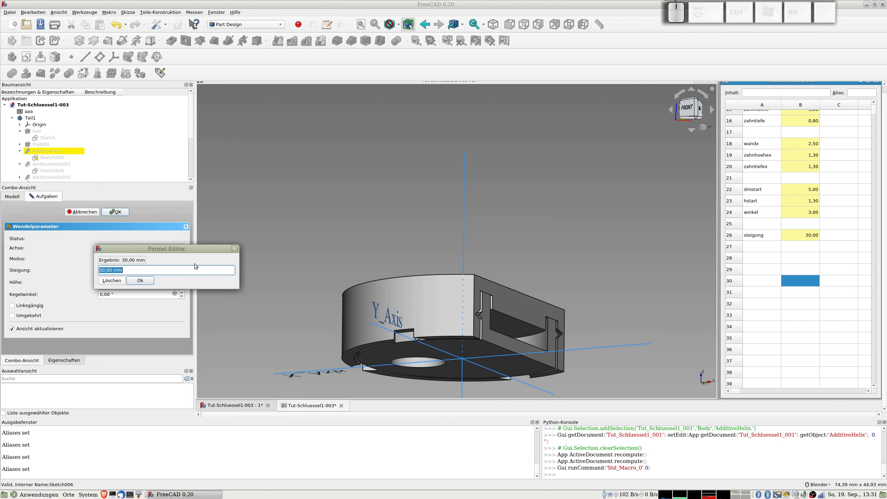
{"action": "type", "text": "aaa.steig"}
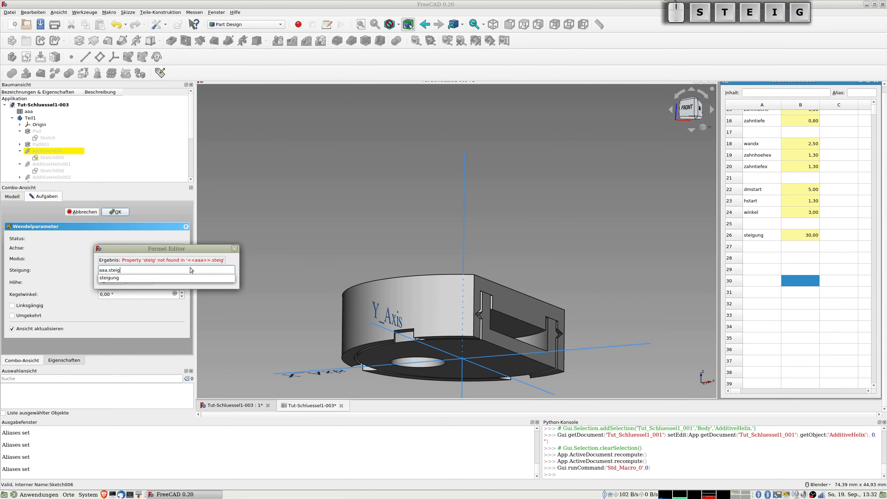
{"action": "key", "text": "Down"}
{"action": "key", "text": "Return"}
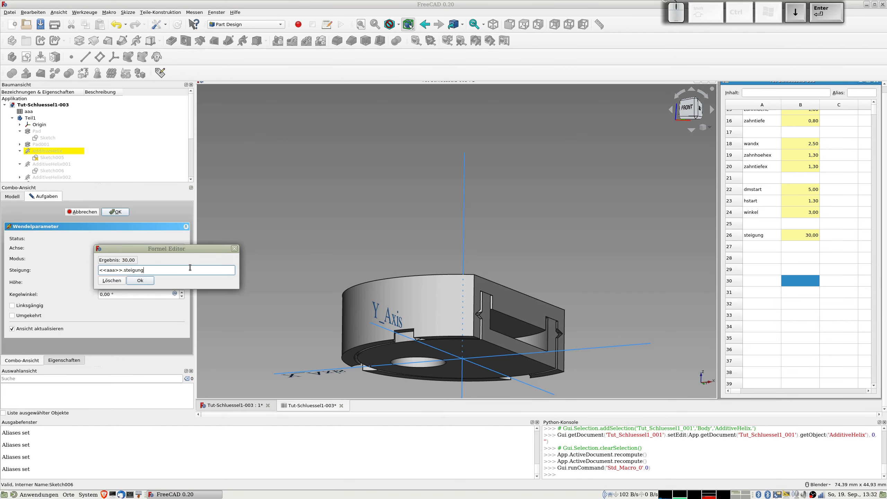
{"action": "key", "text": "Return"}
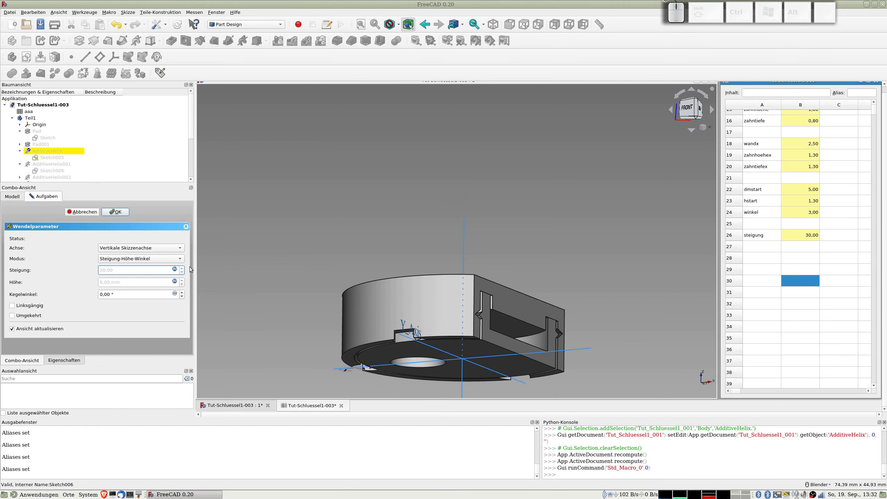
{"action": "left_click", "coordinate": [118, 212]}
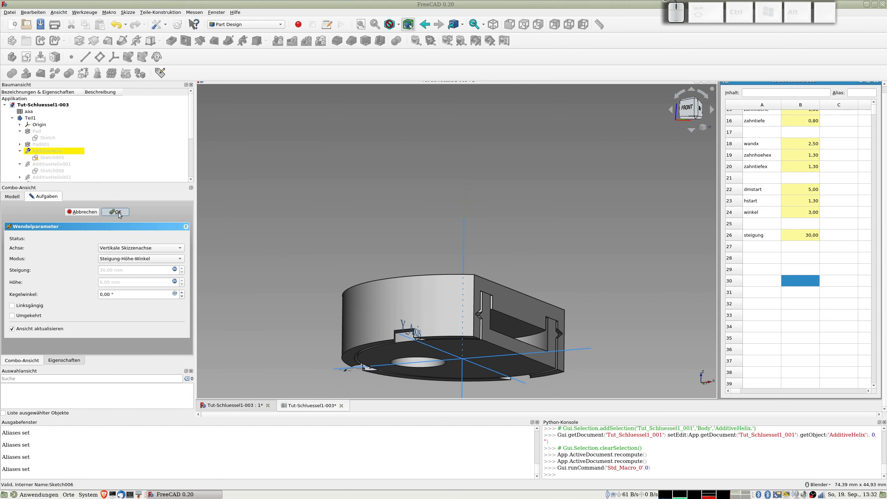
Step: Drive the pitch of Teil1's AdditiveHelix001 with the expression aaa.steigung and accept the feature
{"action": "double_click", "coordinate": [53, 164]}
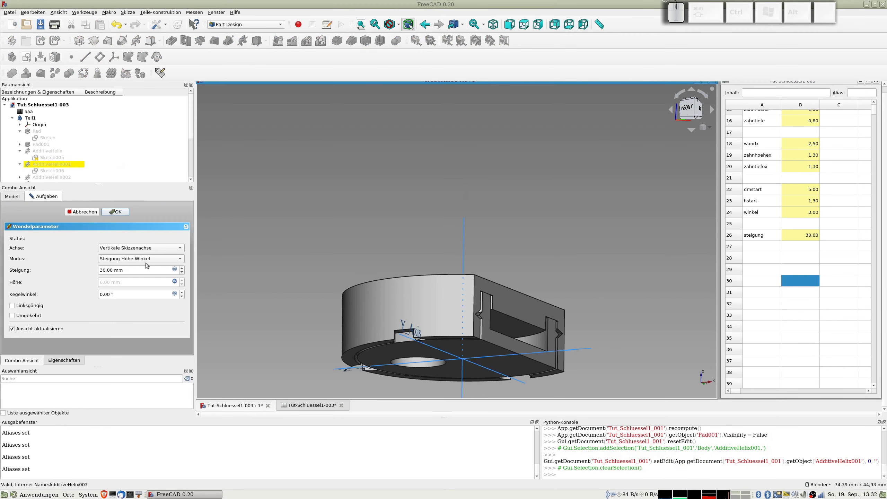
{"action": "left_click", "coordinate": [174, 269]}
{"action": "type", "text": "aaa.steigung"}
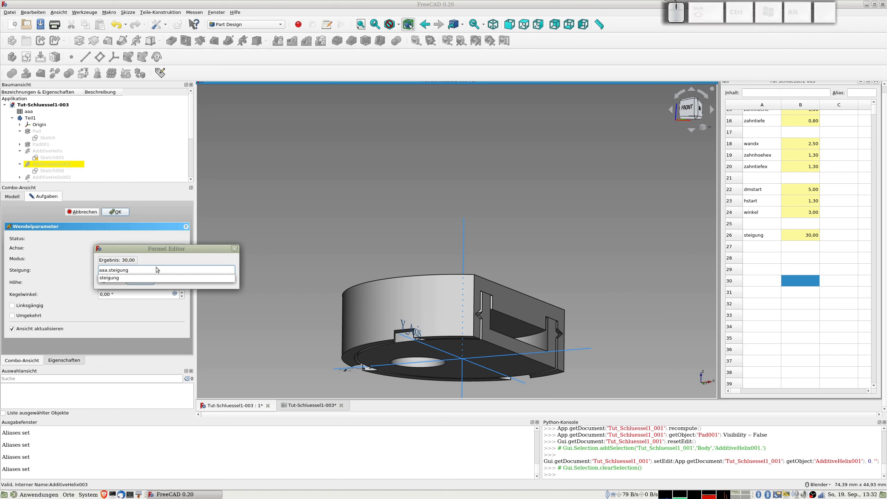
{"action": "key", "text": "Return"}
{"action": "key", "text": "Return"}
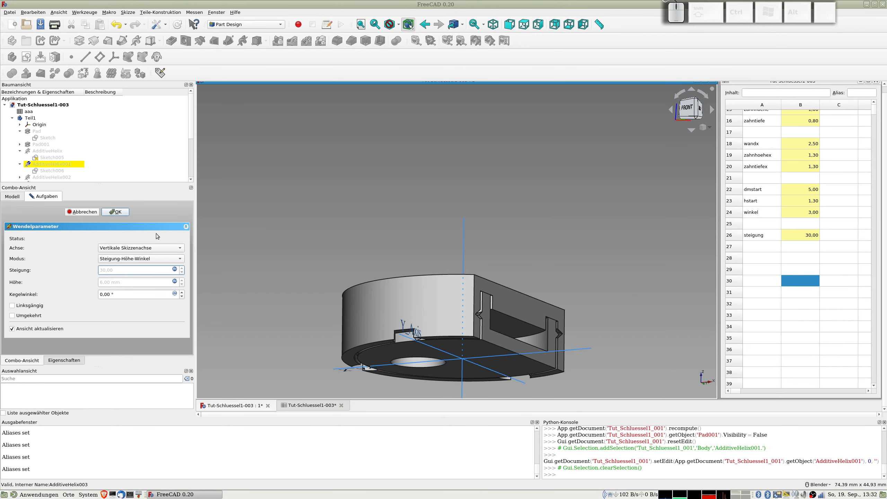
{"action": "key", "text": "Return"}
Step: Drive the pitch of Teil1's AdditiveHelix002 with the expression aaa.steigung and accept the feature
{"action": "double_click", "coordinate": [49, 178]}
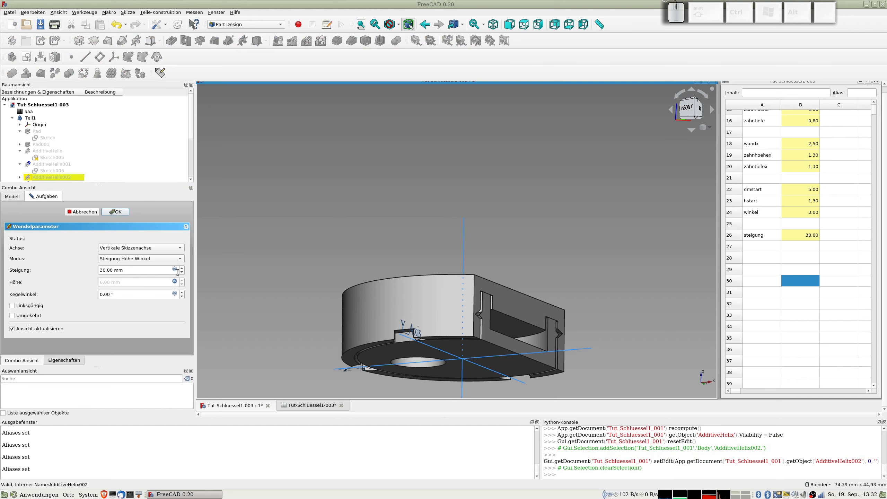
{"action": "left_click", "coordinate": [175, 269]}
{"action": "type", "text": "aaa.steigung"}
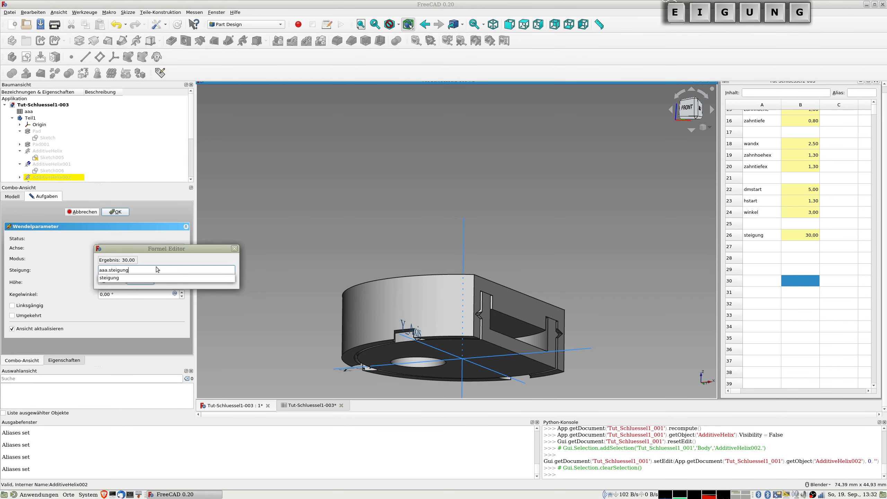
{"action": "key", "text": "Return"}
{"action": "key", "text": "Return"}
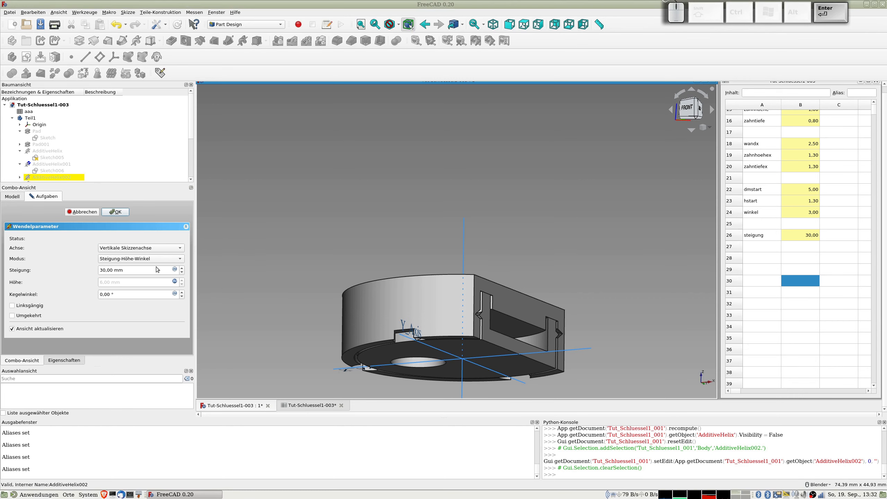
{"action": "key", "text": "Return"}
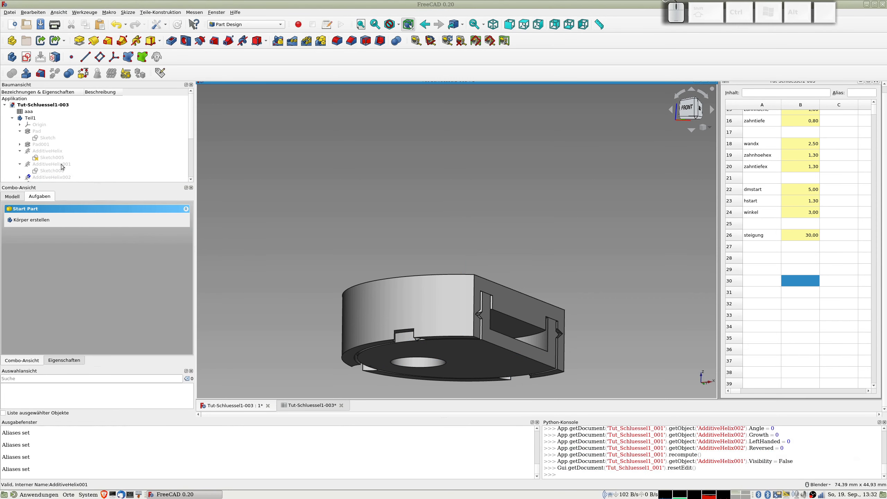
Step: Drive the pitch of Teil1's AdditiveHelix003 with the expression aaa.steigung
{"action": "scroll", "coordinate": [61, 166], "scroll_direction": "down", "scroll_amount": 1}
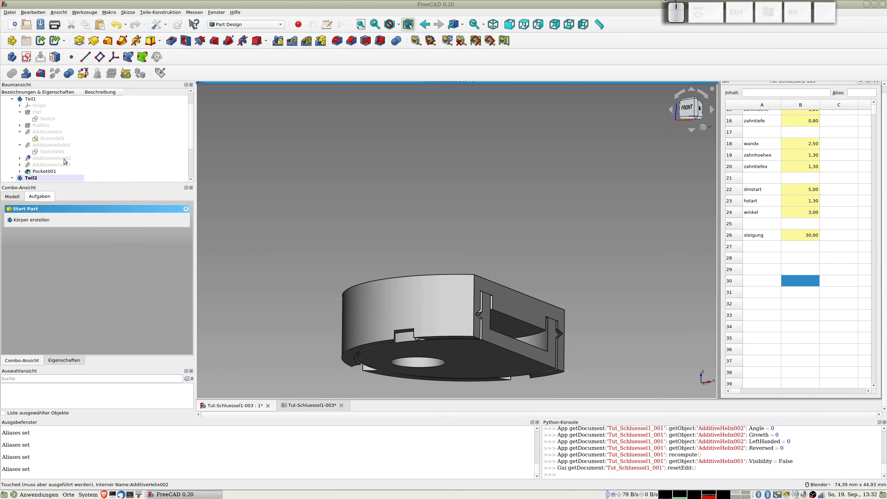
{"action": "double_click", "coordinate": [47, 165]}
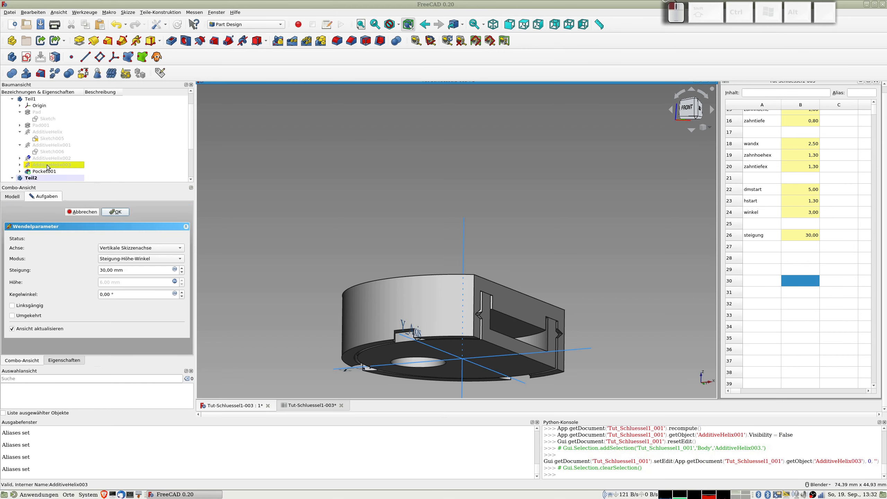
{"action": "left_click", "coordinate": [174, 269]}
{"action": "type", "text": "aaa.steigung"}
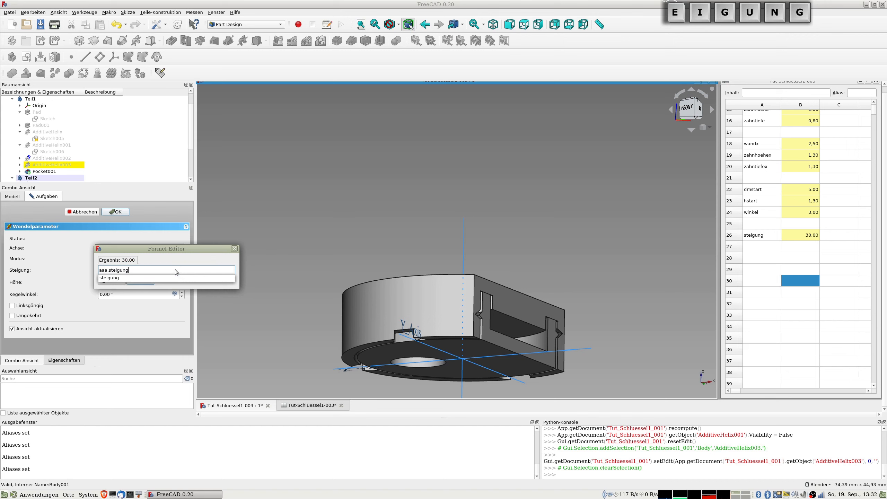
{"action": "key", "text": "Return"}
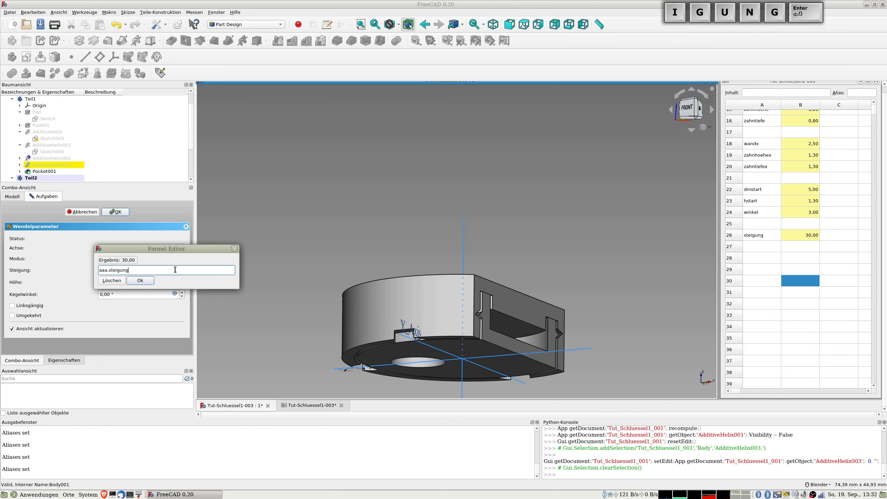
{"action": "key", "text": "Return"}
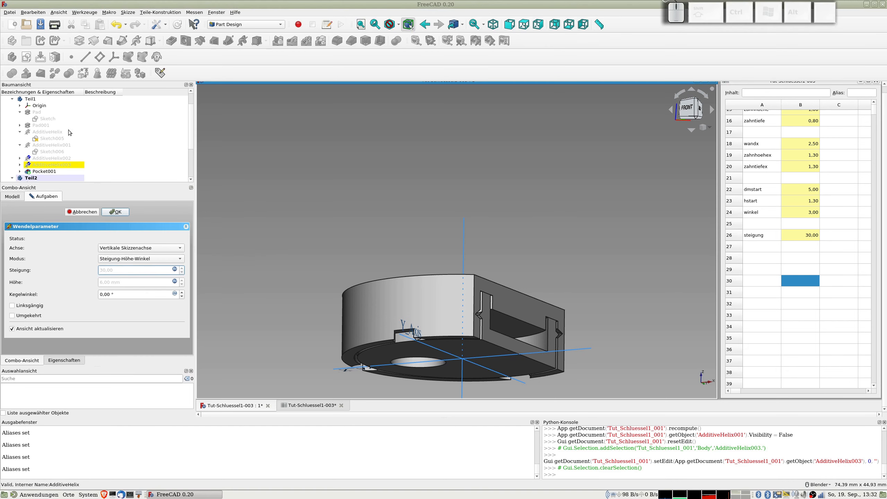
Step: Expand Teil1's Pocket001 and Teil2's Boolean with its Schnittobjekt body in the model tree to reach the helices
{"action": "scroll", "coordinate": [68, 130], "scroll_direction": "down", "scroll_amount": 2}
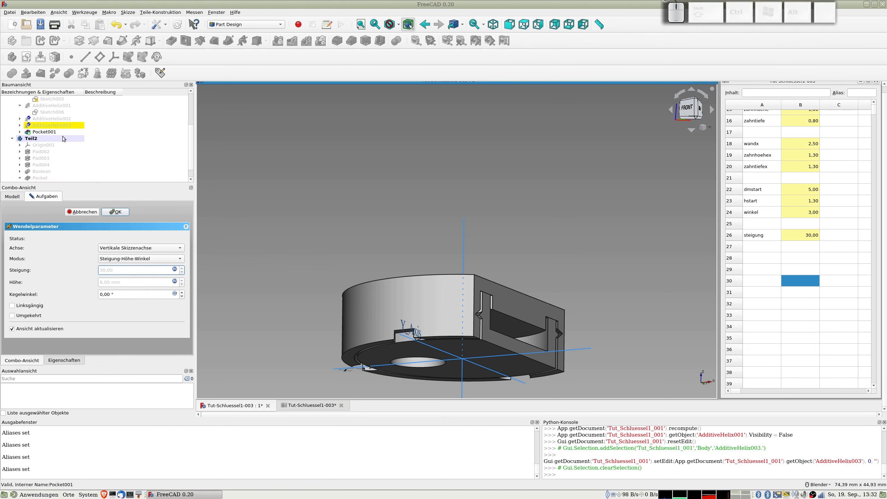
{"action": "left_click", "coordinate": [20, 132]}
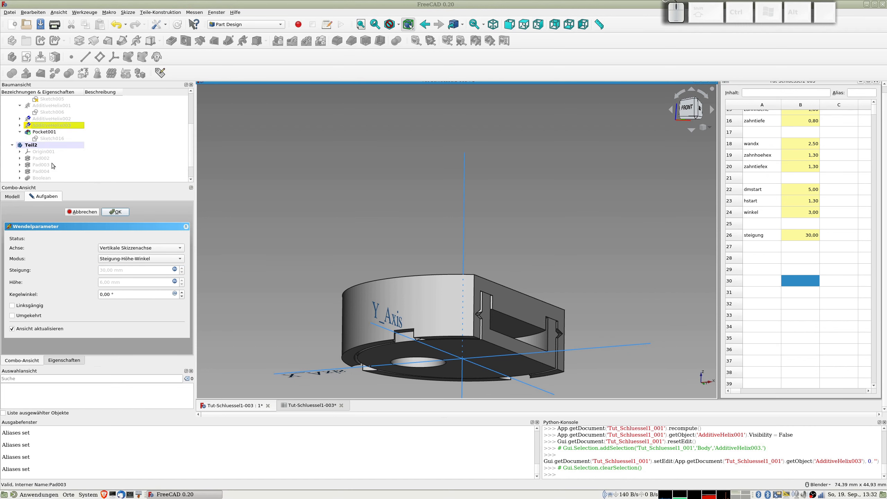
{"action": "scroll", "coordinate": [51, 162], "scroll_direction": "down", "scroll_amount": 1}
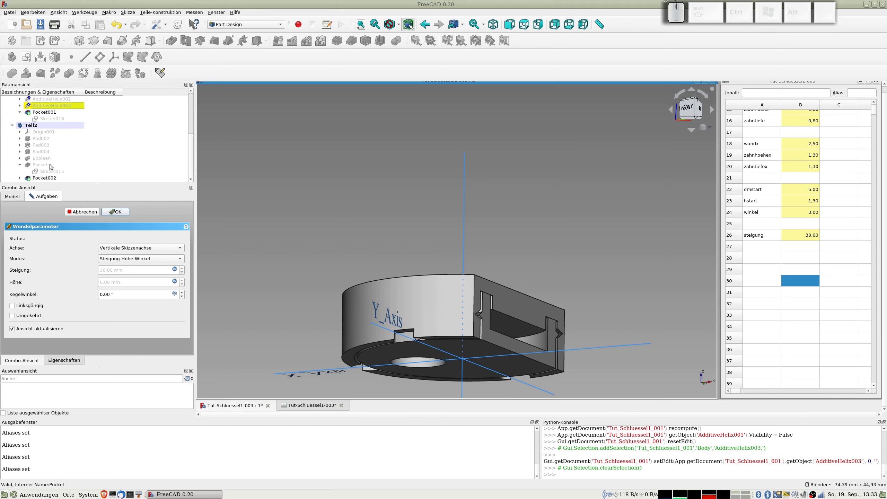
{"action": "left_click", "coordinate": [19, 158]}
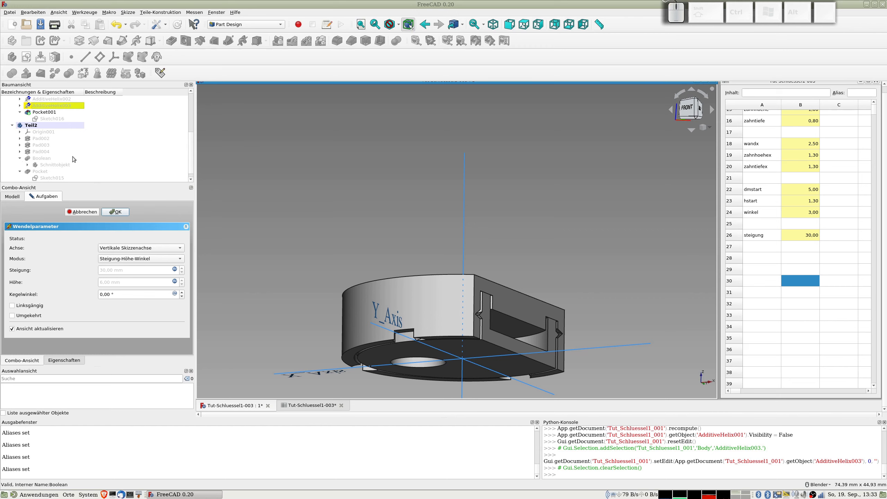
{"action": "scroll", "coordinate": [74, 156], "scroll_direction": "down", "scroll_amount": 1}
{"action": "left_click", "coordinate": [28, 158]}
{"action": "scroll", "coordinate": [62, 147], "scroll_direction": "down", "scroll_amount": 3}
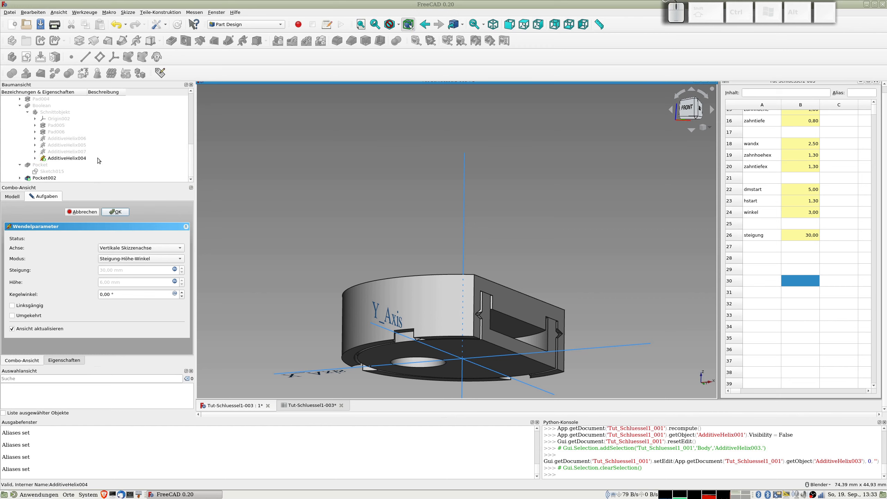
Step: Cancel the reference to AdditiveHelix006 and accept the helix parameters of AdditiveHelix003
{"action": "left_click", "coordinate": [63, 138]}
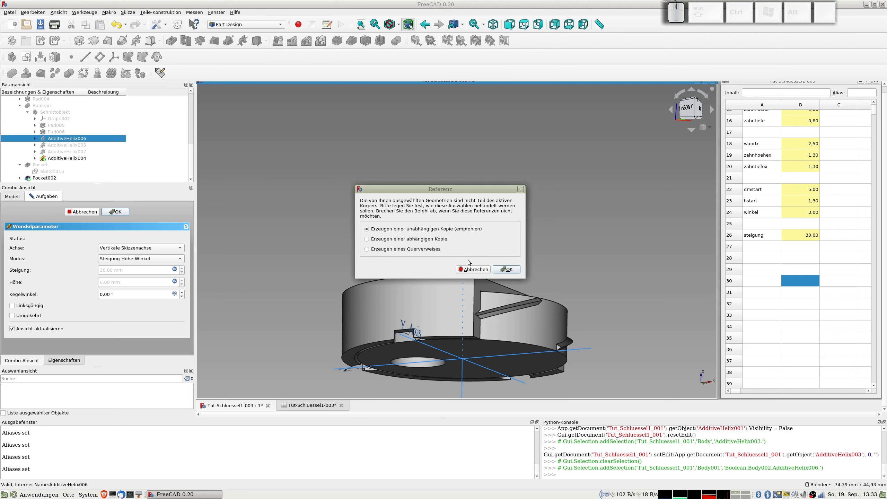
{"action": "left_click", "coordinate": [475, 269]}
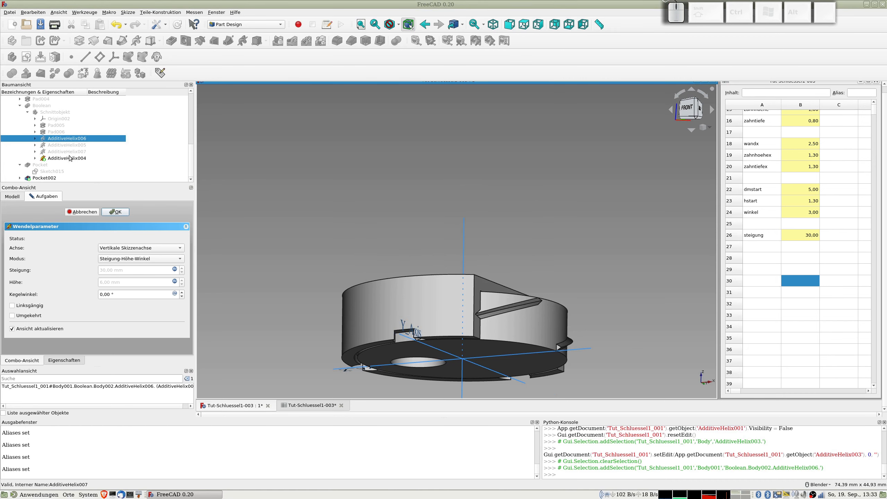
{"action": "left_click", "coordinate": [111, 214]}
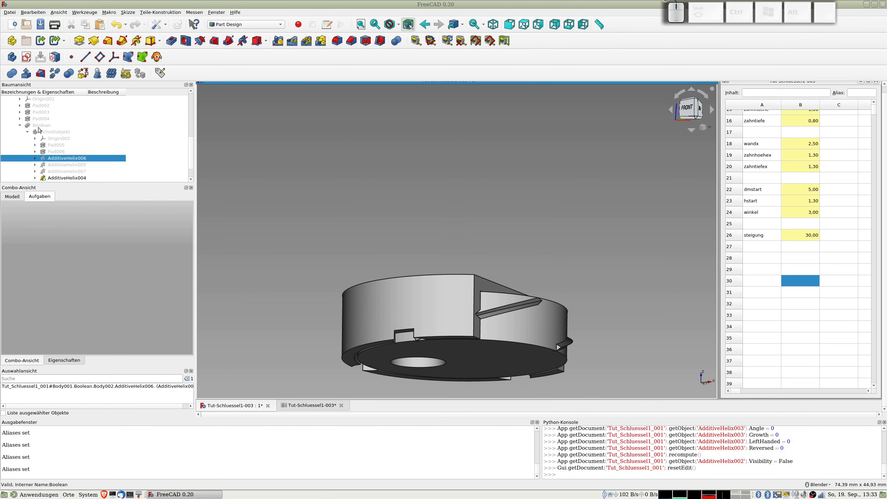
Step: Make Schnittobjekt, inside Teil2's Boolean, the active body
{"action": "scroll", "coordinate": [38, 129], "scroll_direction": "up", "scroll_amount": 2}
{"action": "scroll", "coordinate": [38, 130], "scroll_direction": "up", "scroll_amount": 1}
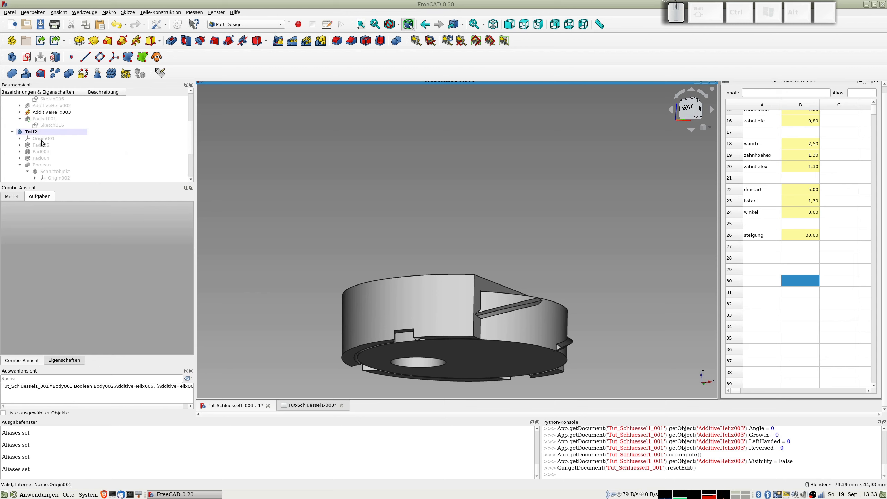
{"action": "scroll", "coordinate": [44, 147], "scroll_direction": "down", "scroll_amount": 1}
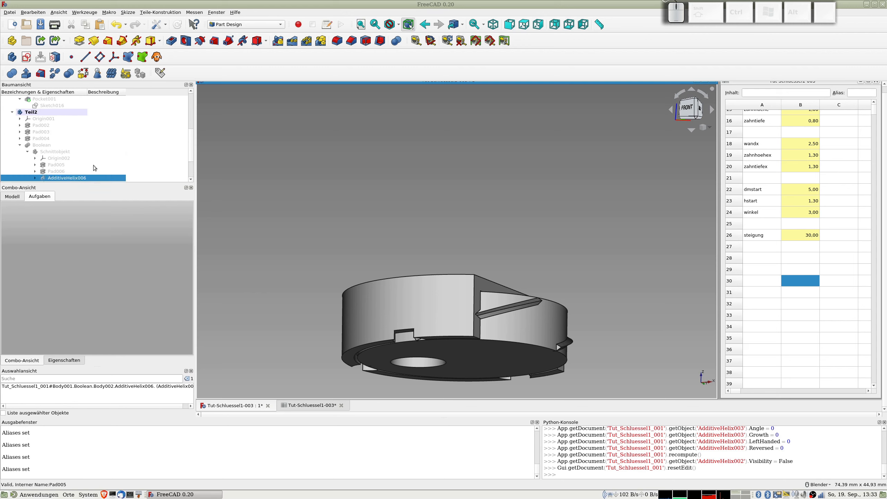
{"action": "double_click", "coordinate": [53, 151]}
{"action": "scroll", "coordinate": [71, 169], "scroll_direction": "up", "scroll_amount": 3}
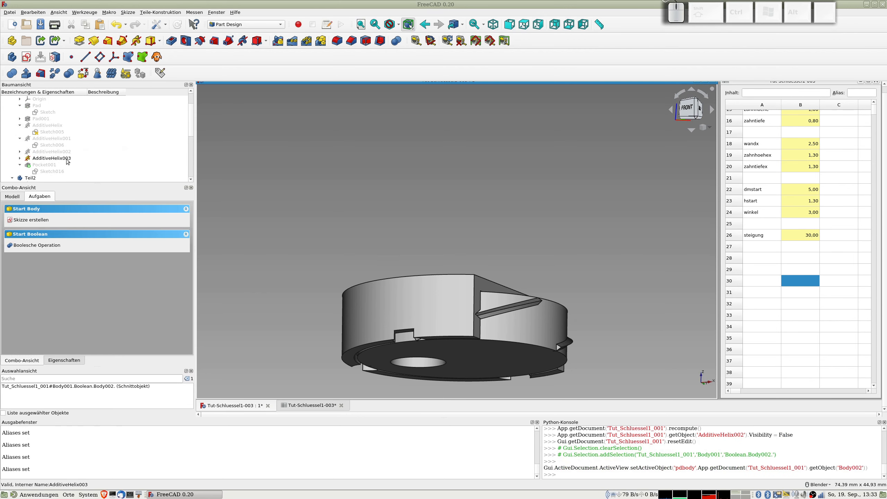
{"action": "scroll", "coordinate": [66, 159], "scroll_direction": "down", "scroll_amount": 2}
{"action": "scroll", "coordinate": [66, 158], "scroll_direction": "down", "scroll_amount": 1}
{"action": "left_click", "coordinate": [64, 171]}
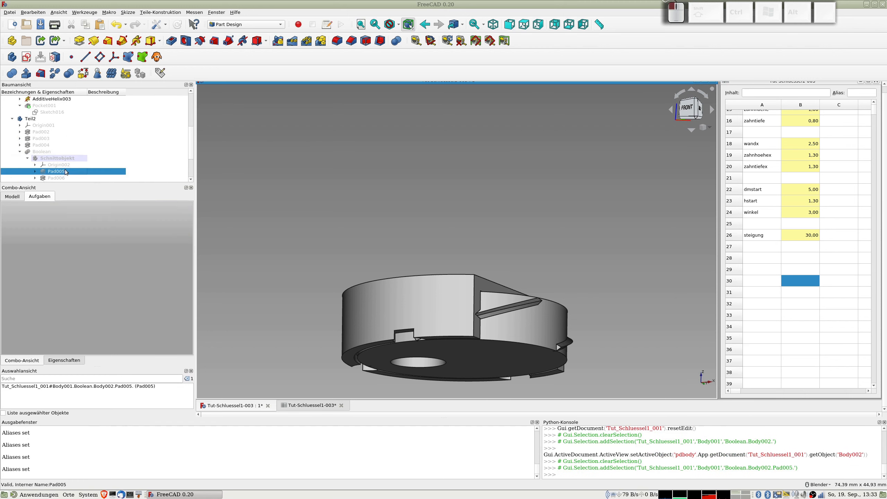
{"action": "left_click", "coordinate": [57, 159]}
{"action": "scroll", "coordinate": [69, 167], "scroll_direction": "down", "scroll_amount": 1}
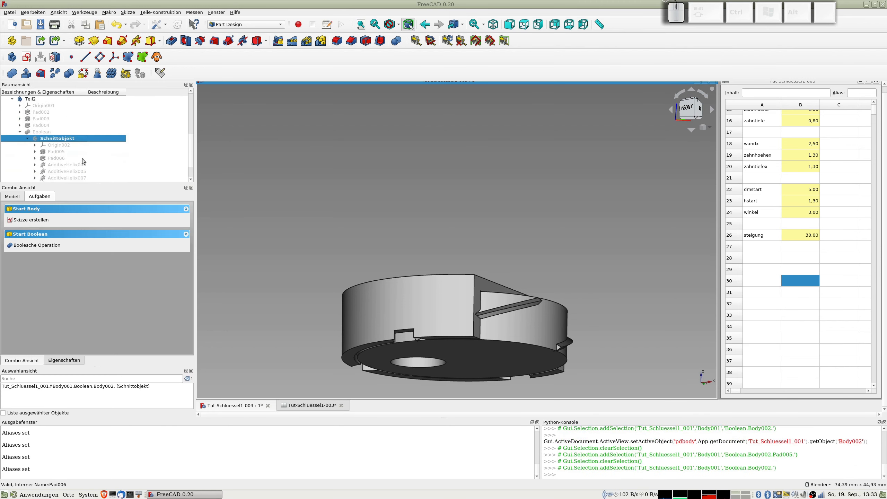
Step: Drive the pitch of Schnittobjekt's AdditiveHelix006 with the expression aaa.steigung and accept the feature
{"action": "double_click", "coordinate": [69, 164]}
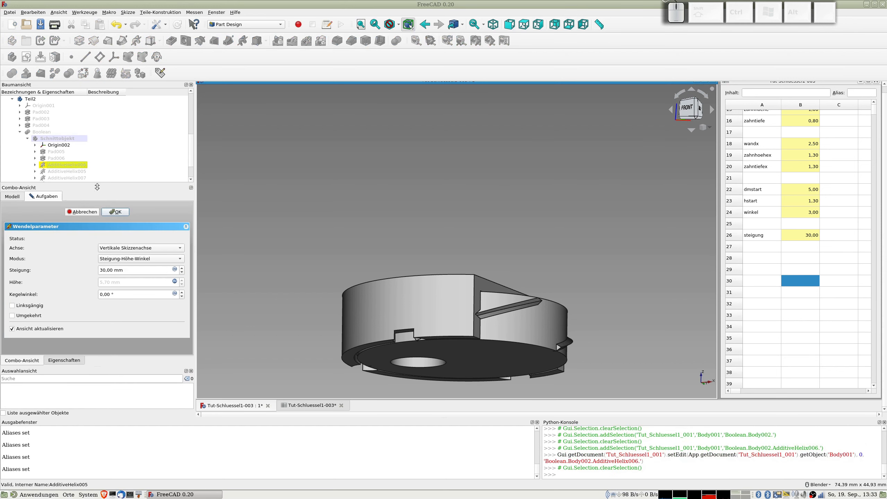
{"action": "left_click", "coordinate": [175, 269]}
{"action": "type", "text": "aaa.steigung"}
{"action": "left_click", "coordinate": [182, 268]}
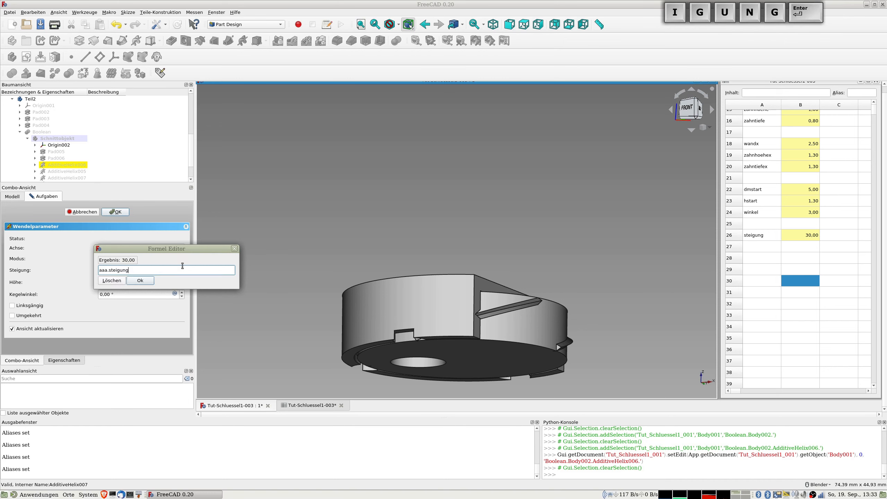
{"action": "left_click", "coordinate": [145, 283]}
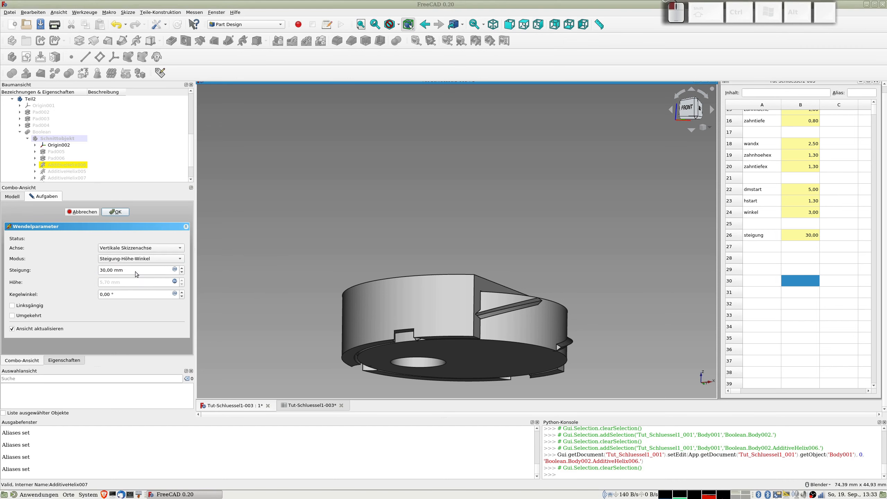
{"action": "key", "text": "Return"}
Step: Drive the pitch of Schnittobjekt's AdditiveHelix005 with the expression aaa.steigung and accept the feature
{"action": "double_click", "coordinate": [65, 173]}
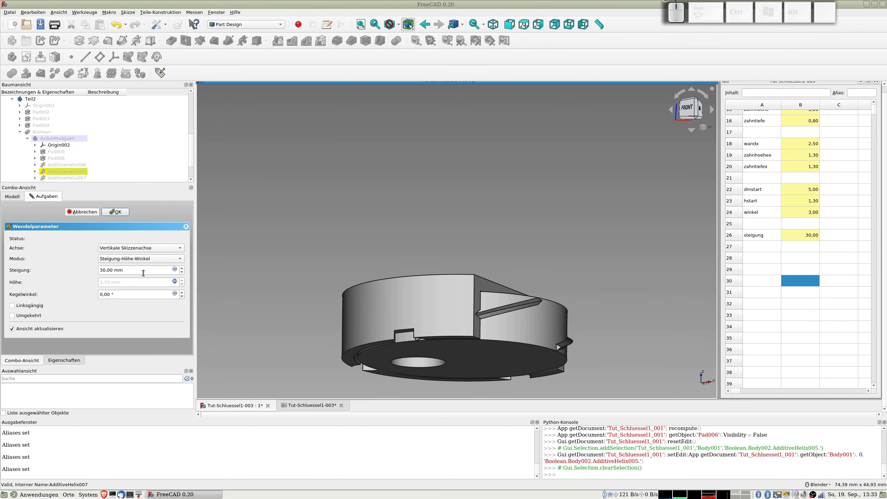
{"action": "left_click", "coordinate": [175, 269]}
{"action": "type", "text": "aaa"}
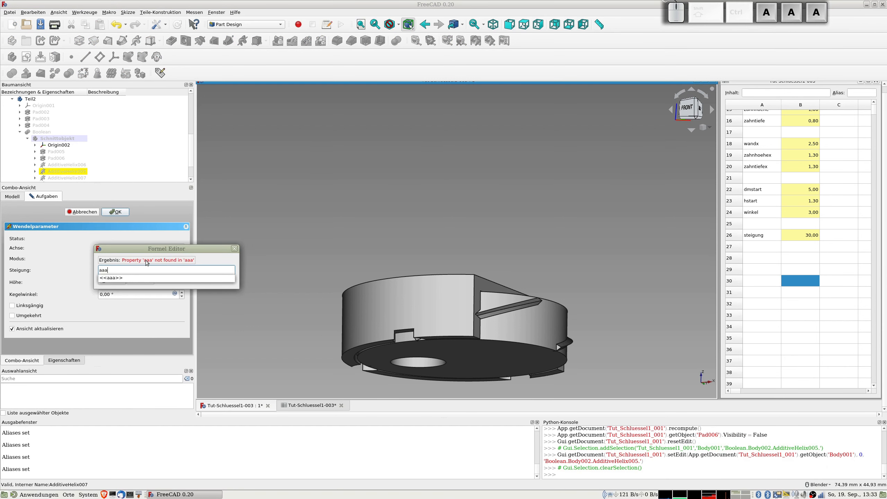
{"action": "type", "text": ".steigung"}
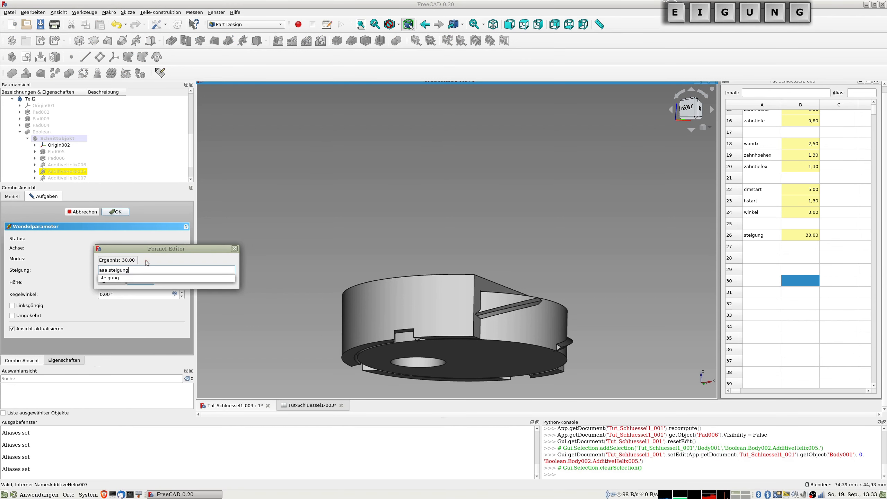
{"action": "key", "text": "Return"}
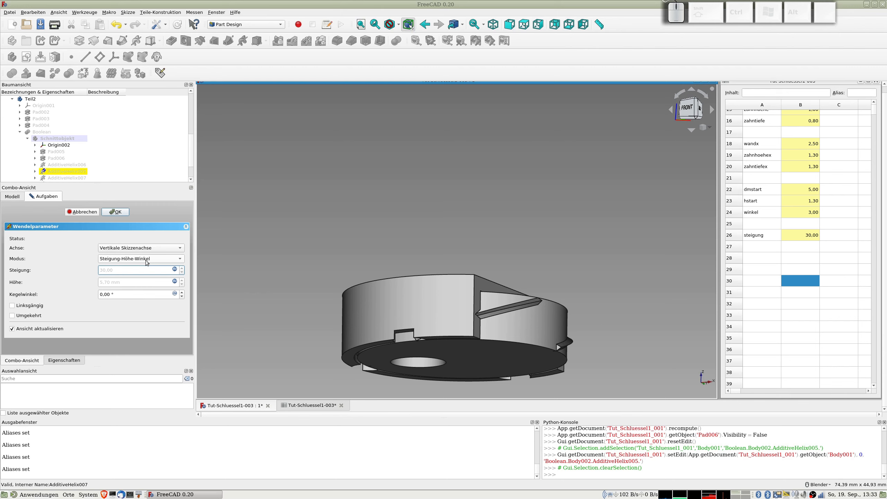
Step: Drive the pitch of Schnittobjekt's AdditiveHelix007 with the expression aaa.steigung and accept the feature
{"action": "double_click", "coordinate": [69, 178]}
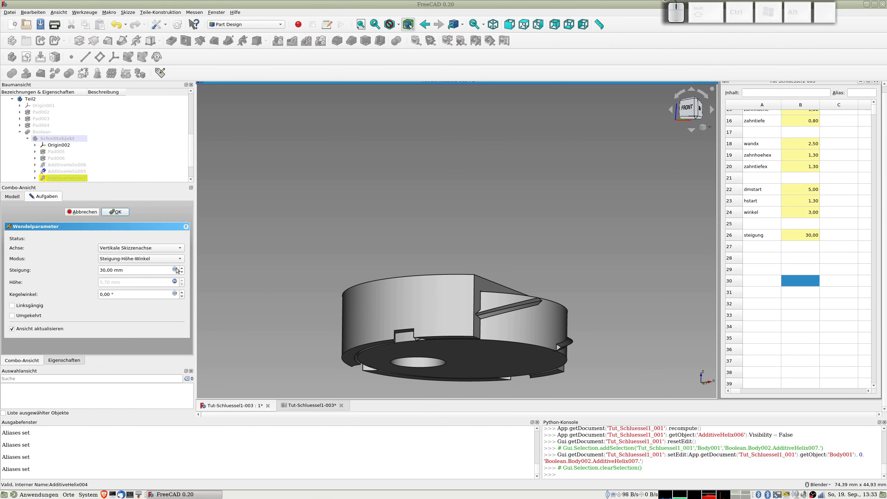
{"action": "left_click", "coordinate": [175, 269]}
{"action": "type", "text": "aa"}
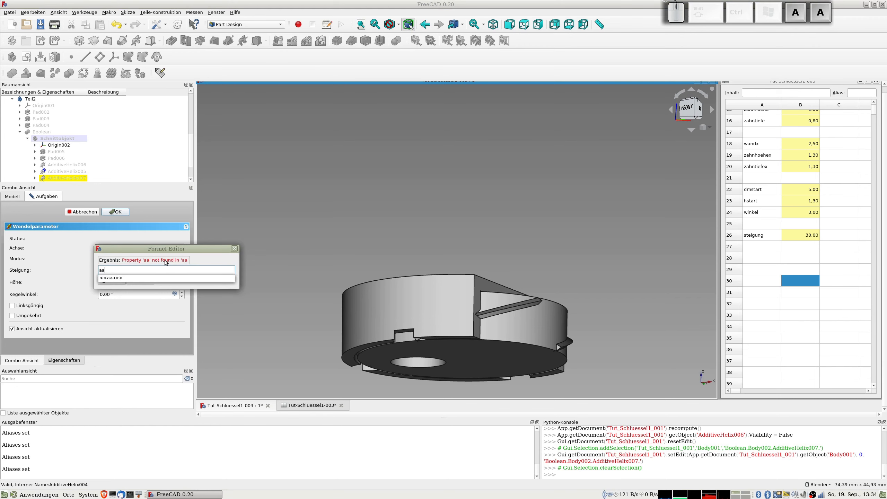
{"action": "type", "text": "a.steigung"}
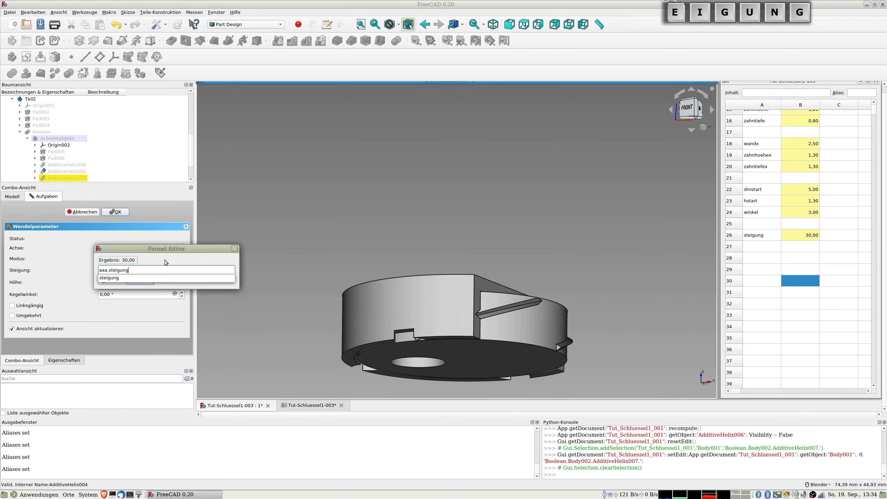
{"action": "key", "text": "Return"}
{"action": "key", "text": "Return"}
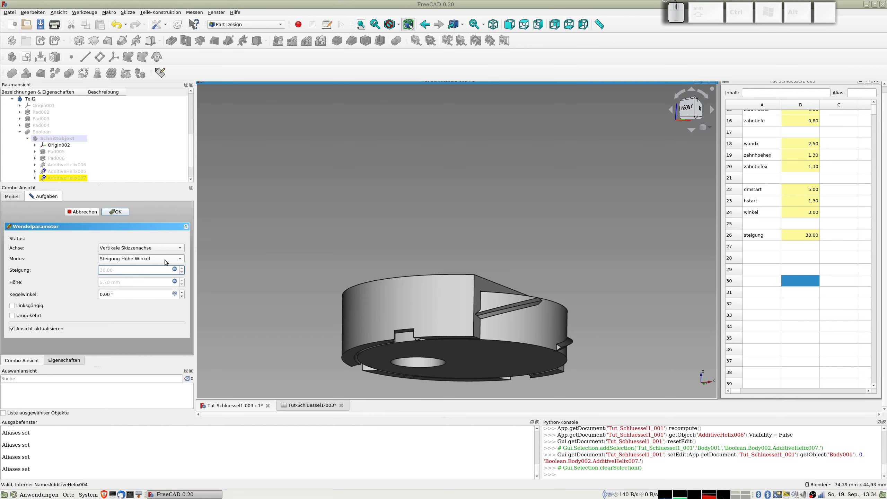
Step: Drive the pitch of Schnittobjekt's AdditiveHelix004 with the expression aaa.steigung and accept the feature
{"action": "scroll", "coordinate": [51, 157], "scroll_direction": "down", "scroll_amount": 2}
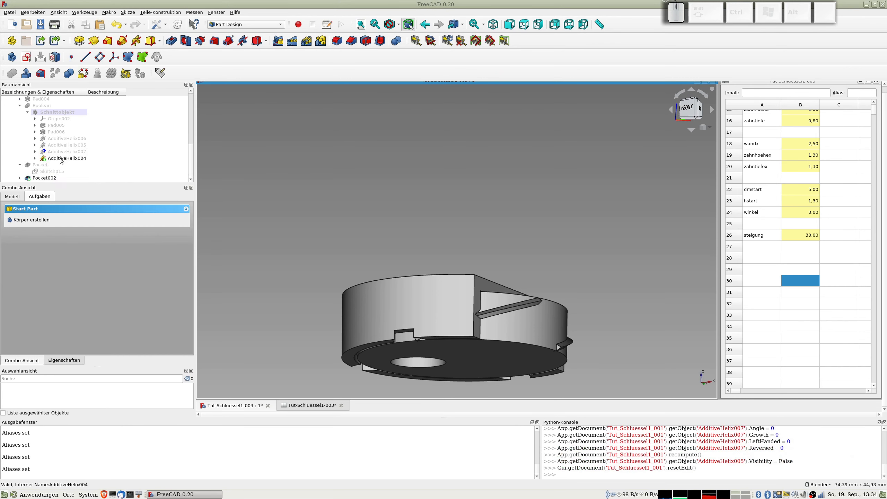
{"action": "double_click", "coordinate": [60, 158]}
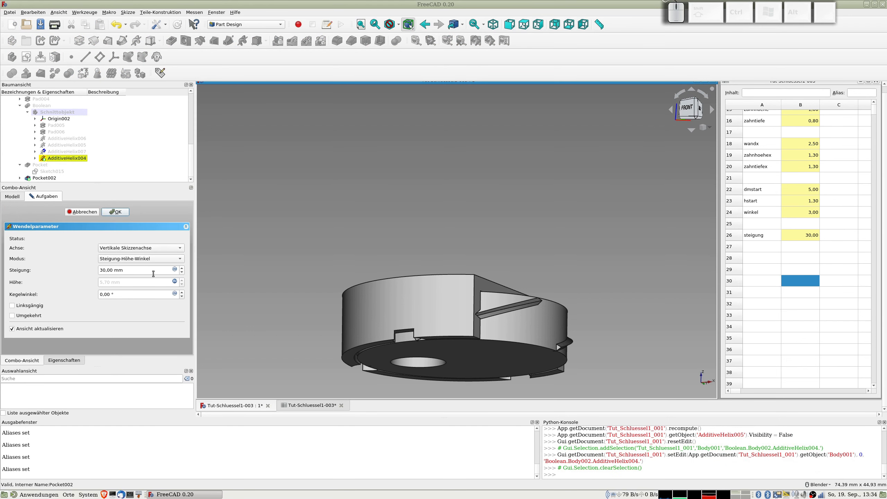
{"action": "left_click", "coordinate": [175, 269]}
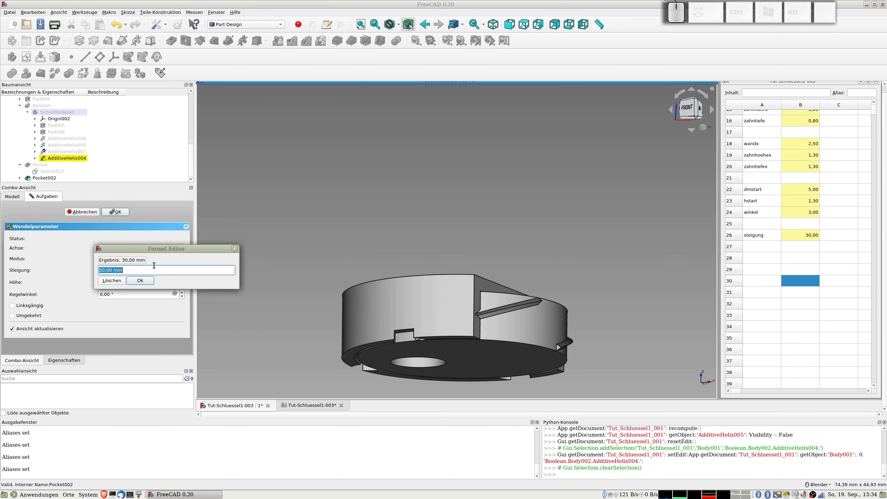
{"action": "type", "text": "aaa.steigung"}
{"action": "key", "text": "Return"}
{"action": "key", "text": "Return"}
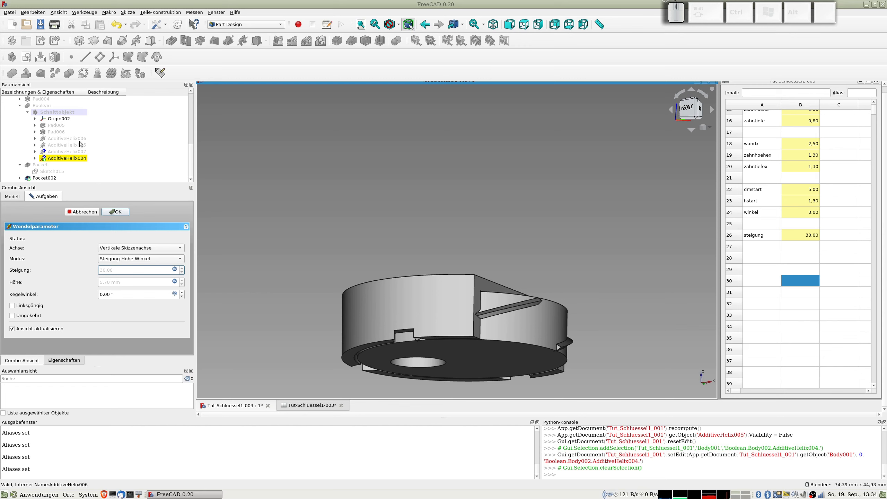
{"action": "scroll", "coordinate": [80, 142], "scroll_direction": "up", "scroll_amount": 3}
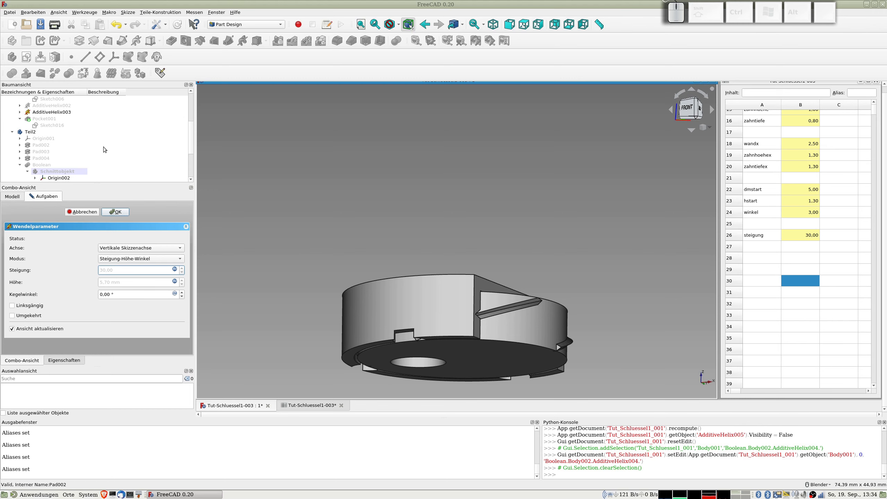
{"action": "left_click", "coordinate": [117, 213]}
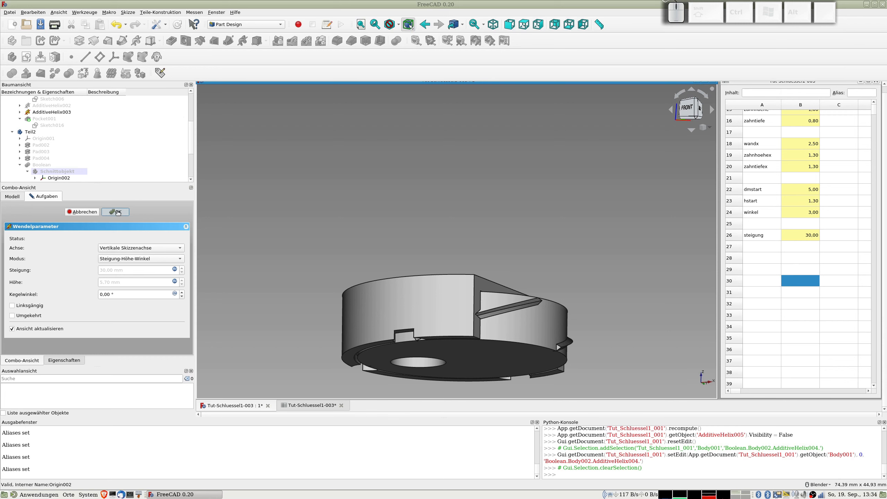
Step: Hide the Teil1 body to expose the helical grooves inside Teil2
{"action": "middle_click_drag", "start_coordinate": [437, 301], "coordinate": [438, 127]}
{"action": "middle_click_drag", "start_coordinate": [414, 231], "coordinate": [318, 217]}
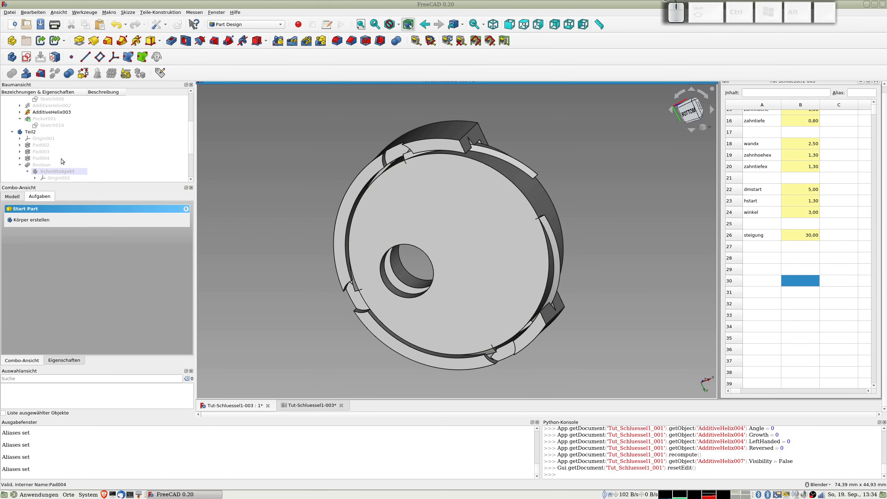
{"action": "middle_click_drag", "start_coordinate": [385, 197], "coordinate": [371, 140]}
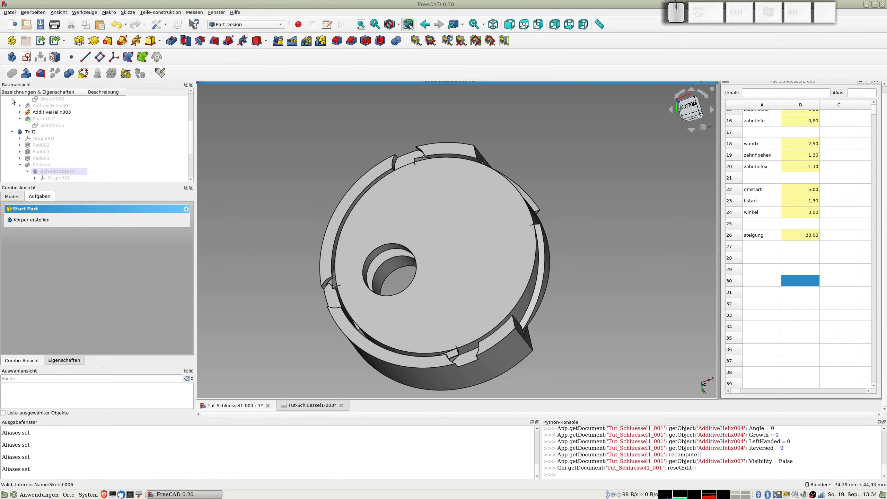
{"action": "scroll", "coordinate": [40, 124], "scroll_direction": "up", "scroll_amount": 4}
{"action": "left_click", "coordinate": [35, 118]}
{"action": "key", "text": "space"}
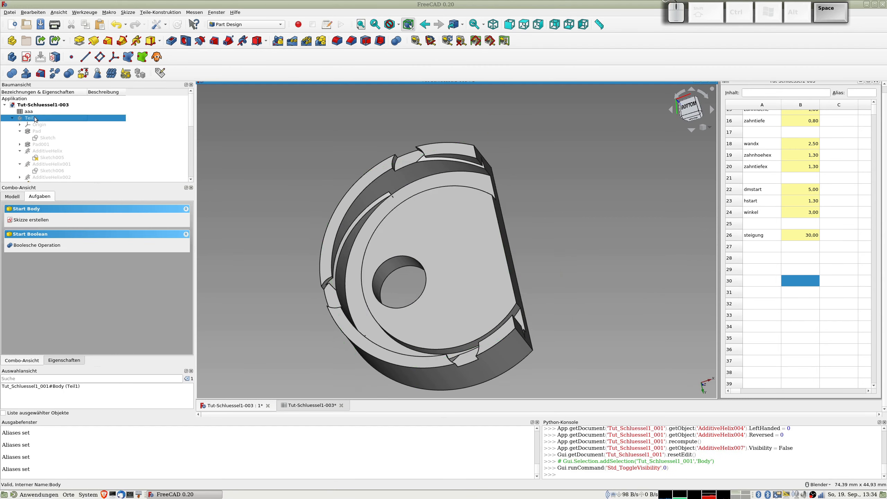
{"action": "middle_click_drag", "start_coordinate": [398, 227], "coordinate": [401, 198]}
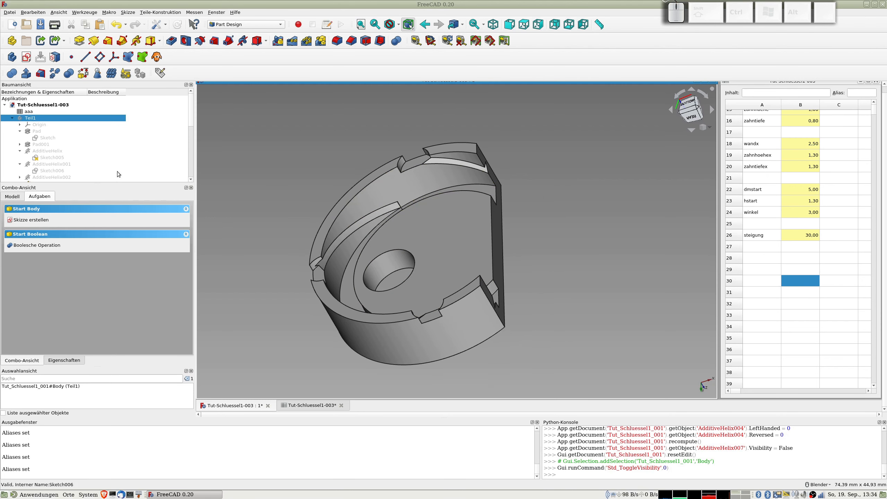
Step: Set the steigung parameter in the spreadsheet to 60 and inspect the grooves inside Teil2
{"action": "left_click", "coordinate": [810, 237]}
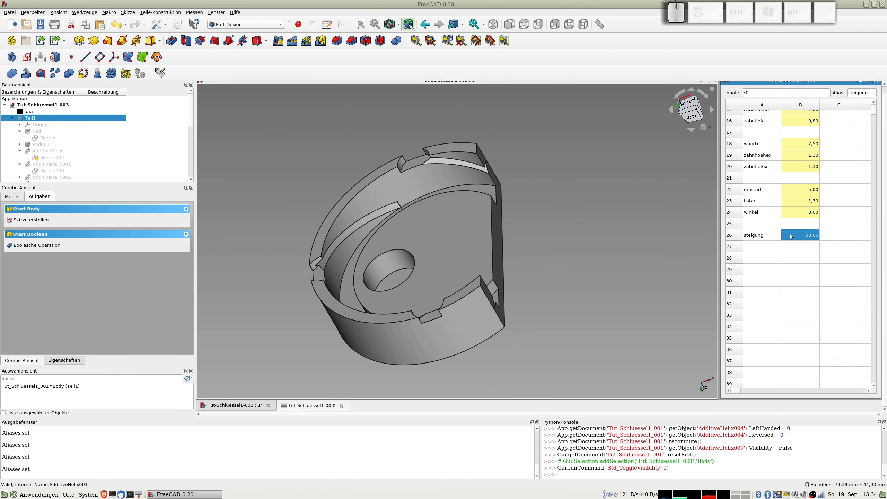
{"action": "type", "text": "60"}
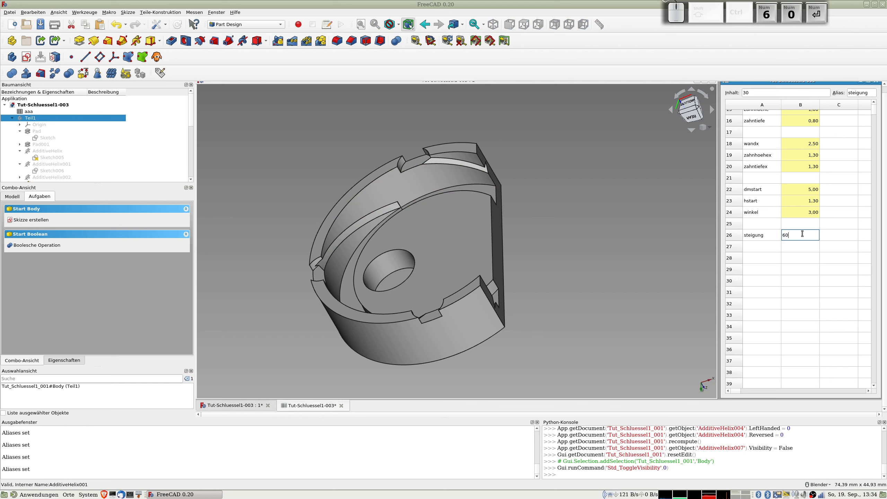
{"action": "key", "text": "Return"}
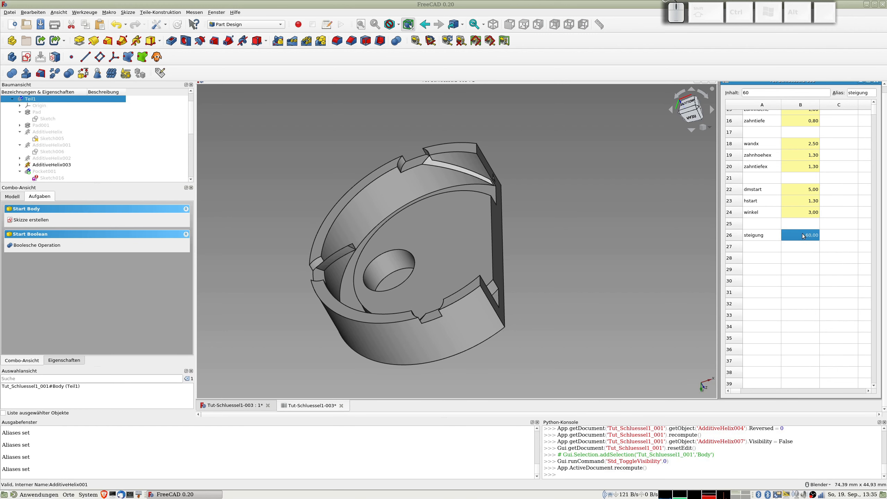
{"action": "middle_click_drag", "start_coordinate": [540, 210], "coordinate": [518, 181]}
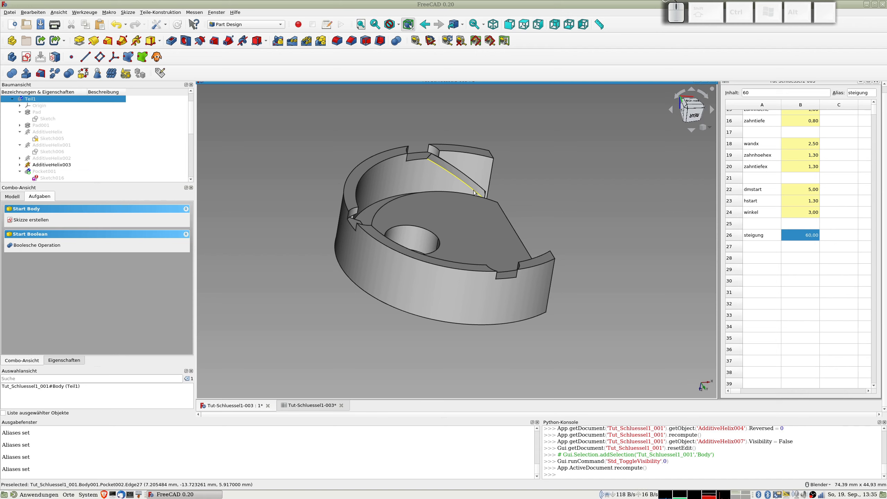
{"action": "middle_click_drag", "start_coordinate": [444, 177], "coordinate": [400, 183]}
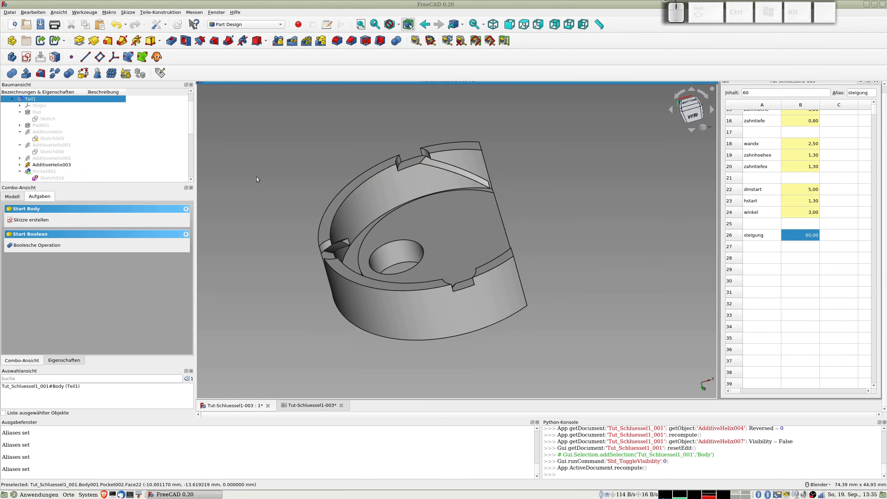
Step: Delete Pocket001 together with its sketch Sketch016 from Teil1
{"action": "scroll", "coordinate": [62, 179], "scroll_direction": "down", "scroll_amount": 3}
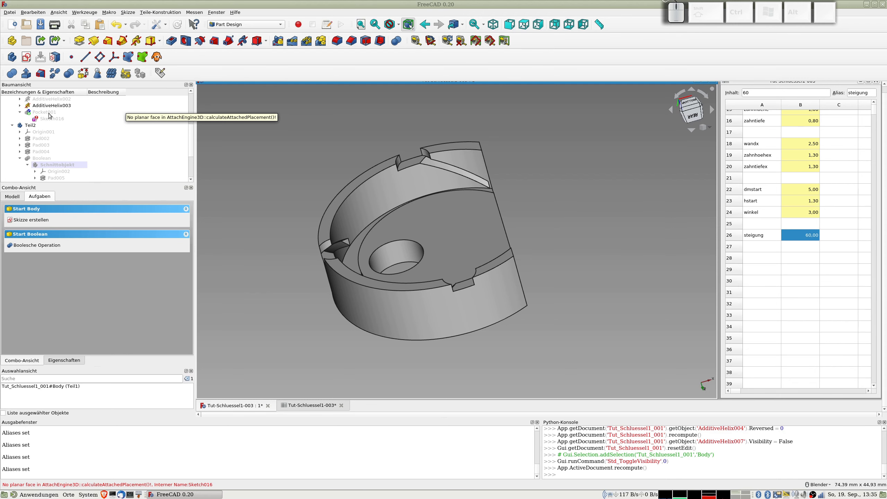
{"action": "scroll", "coordinate": [493, 220], "scroll_direction": "down", "scroll_amount": 2}
{"action": "scroll", "coordinate": [511, 192], "scroll_direction": "up", "scroll_amount": 2}
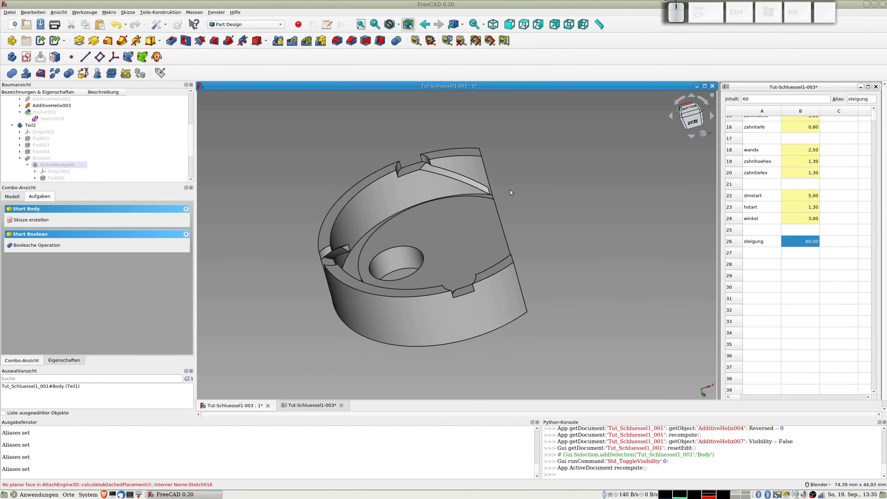
{"action": "mouse_move", "coordinate": [36, 112]}
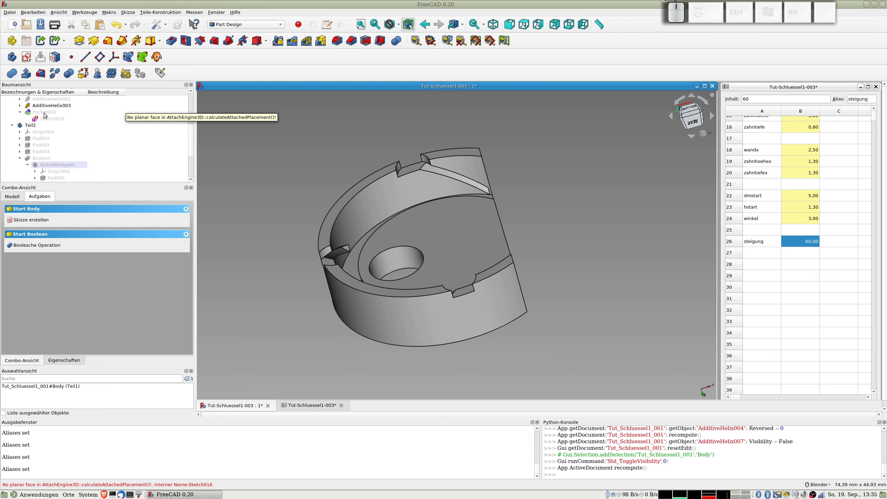
{"action": "left_click", "coordinate": [45, 113]}
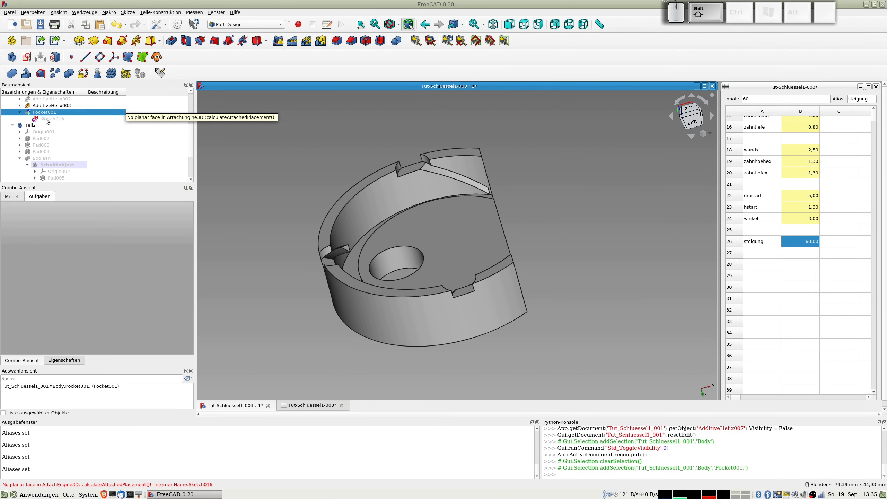
{"action": "left_click", "coordinate": [48, 119], "text": "shift"}
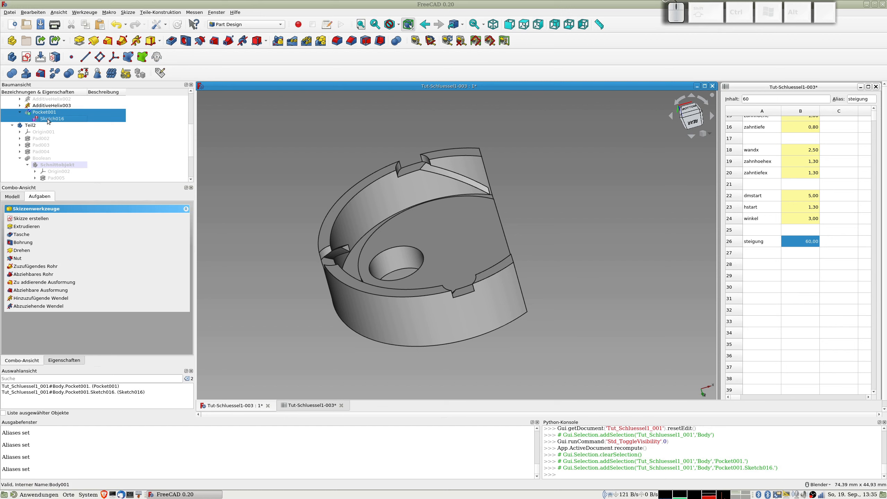
{"action": "key", "text": "Delete"}
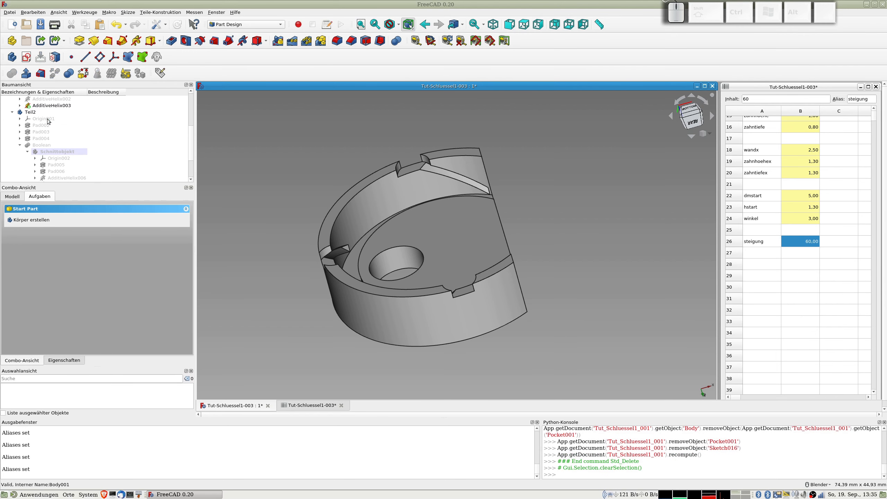
Step: Show the Teil1 body again and view the assembled parts from the straight-cut side
{"action": "scroll", "coordinate": [87, 147], "scroll_direction": "up", "scroll_amount": 4}
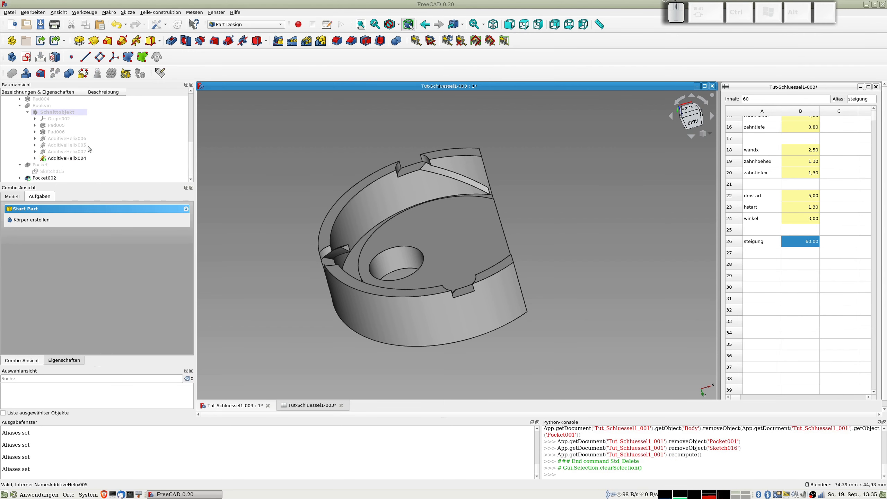
{"action": "scroll", "coordinate": [90, 149], "scroll_direction": "down", "scroll_amount": 2}
{"action": "middle_click_drag", "start_coordinate": [410, 208], "coordinate": [441, 247]}
{"action": "scroll", "coordinate": [36, 109], "scroll_direction": "up", "scroll_amount": 1}
{"action": "left_click", "coordinate": [36, 98]}
{"action": "key", "text": "space"}
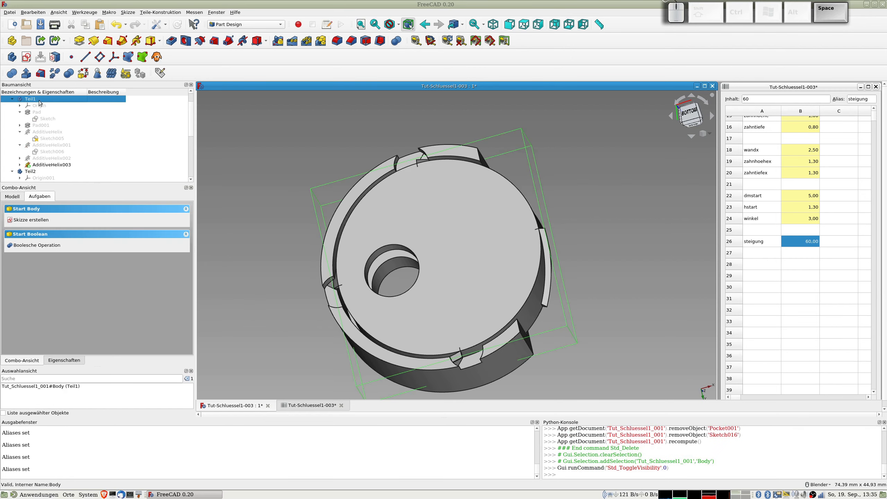
{"action": "middle_click_drag", "start_coordinate": [491, 286], "coordinate": [352, 190]}
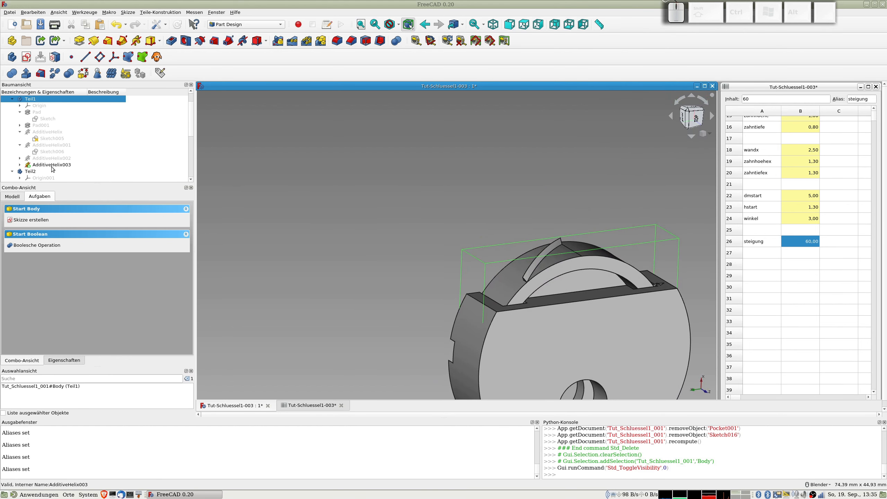
Step: Hide the Teil2 body and show Teil1's AdditiveHelix003 feature on its own
{"action": "scroll", "coordinate": [52, 169], "scroll_direction": "down", "scroll_amount": 2}
{"action": "scroll", "coordinate": [50, 171], "scroll_direction": "up", "scroll_amount": 1}
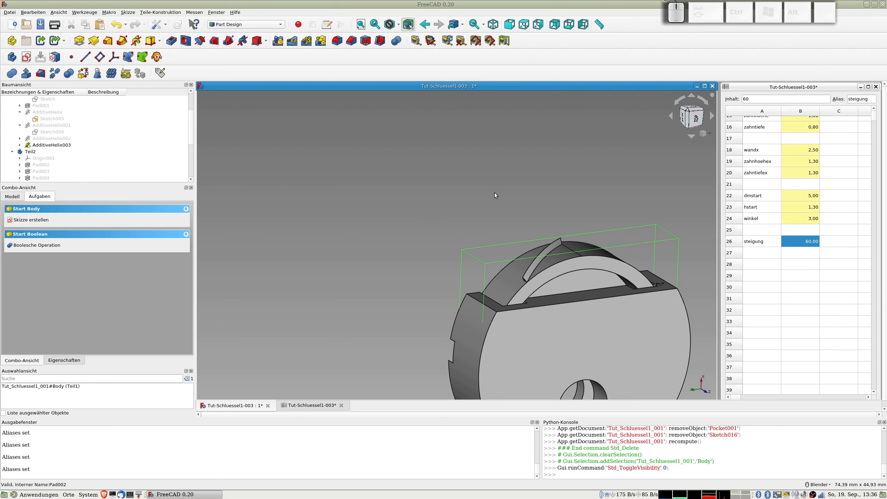
{"action": "scroll", "coordinate": [528, 207], "scroll_direction": "down", "scroll_amount": 2}
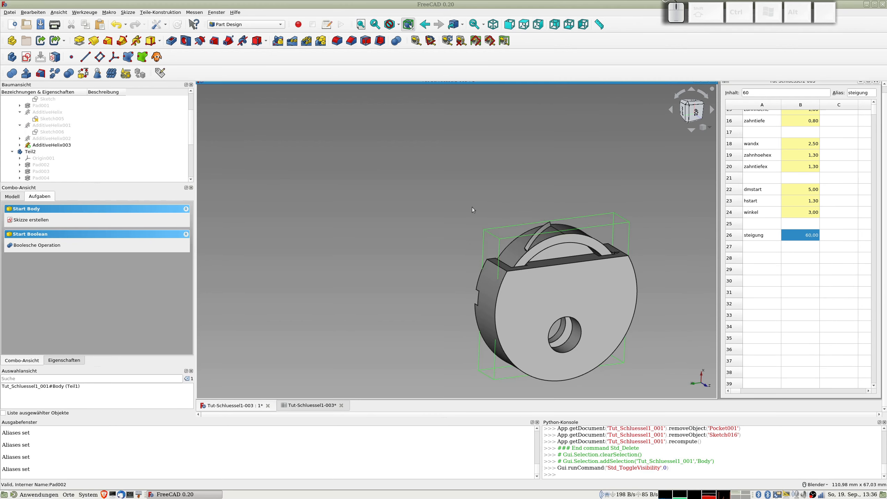
{"action": "left_click", "coordinate": [48, 145]}
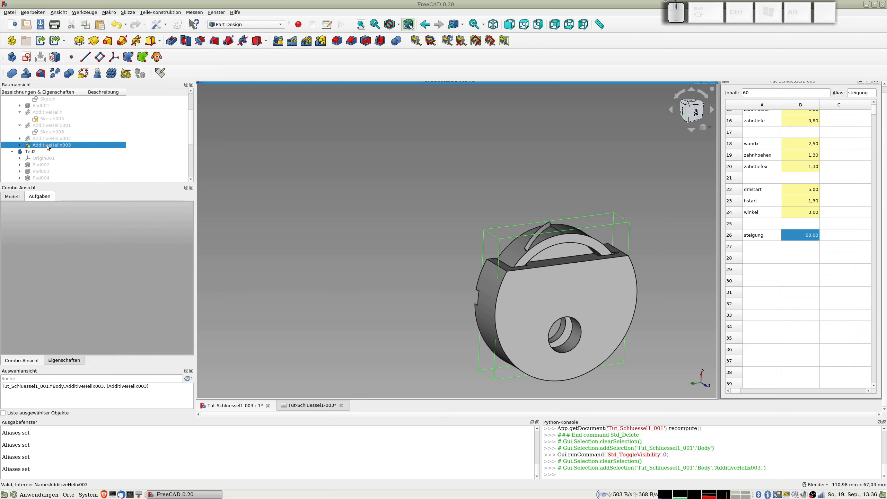
{"action": "left_click", "coordinate": [48, 139]}
{"action": "key", "text": "space"}
{"action": "key", "text": "space"}
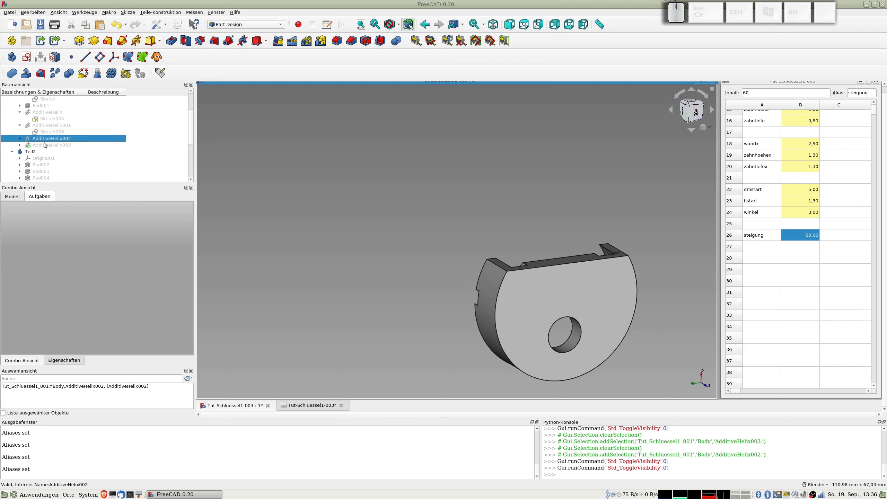
{"action": "key", "text": "Down"}
{"action": "key", "text": "Down"}
{"action": "key", "text": "space"}
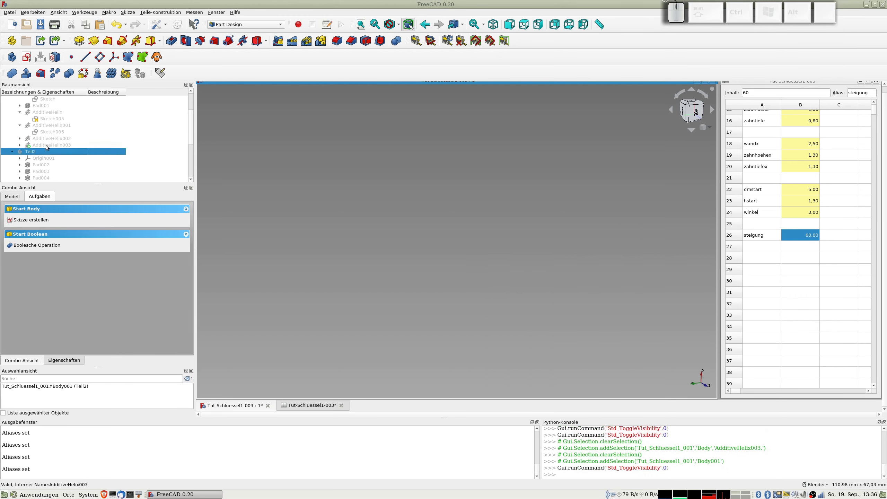
{"action": "left_click", "coordinate": [47, 145]}
{"action": "key", "text": "space"}
Step: Examine the helical ribs from Teil1's closed bottom face, switching the display to the earlier AdditiveHelix feature
{"action": "mouse_move", "coordinate": [531, 265]}
{"action": "middle_mouse_down"}
{"action": "mouse_move", "coordinate": [562, 204]}
{"action": "mouse_move", "coordinate": [574, 250]}
{"action": "middle_mouse_up"}
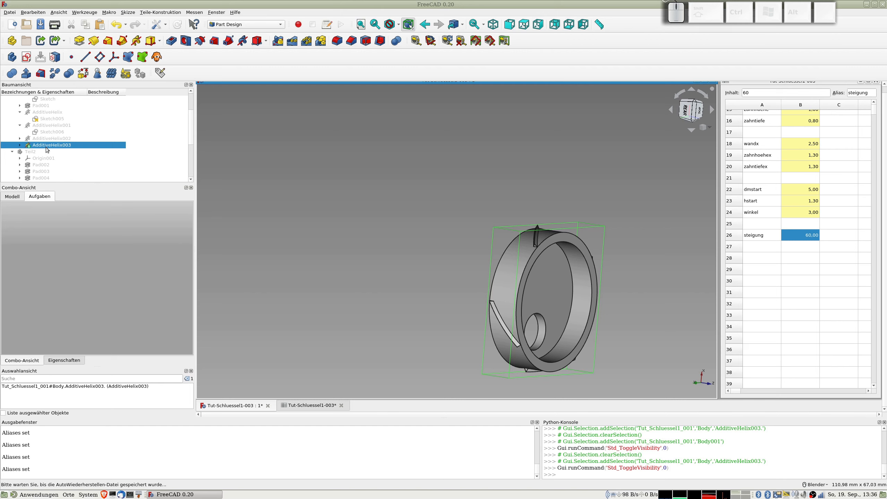
{"action": "middle_click_drag", "start_coordinate": [563, 280], "coordinate": [555, 260]}
{"action": "left_click", "coordinate": [523, 255]}
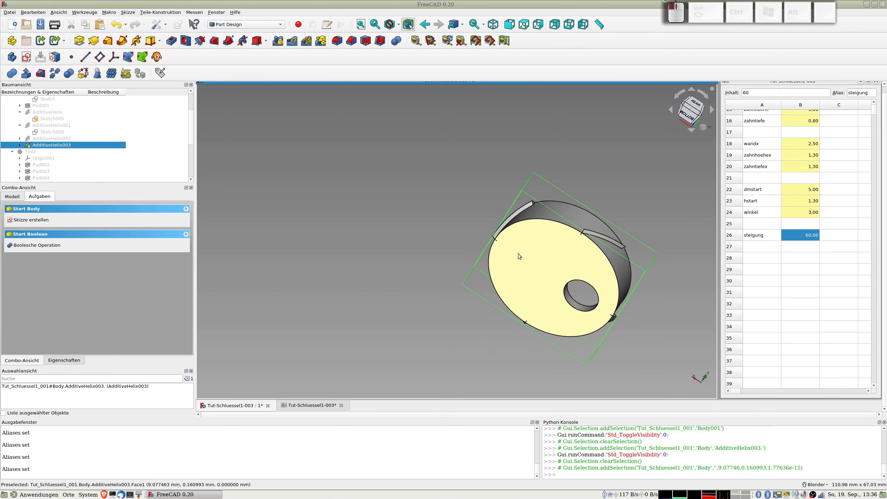
{"action": "middle_click_drag", "start_coordinate": [517, 220], "coordinate": [537, 227]}
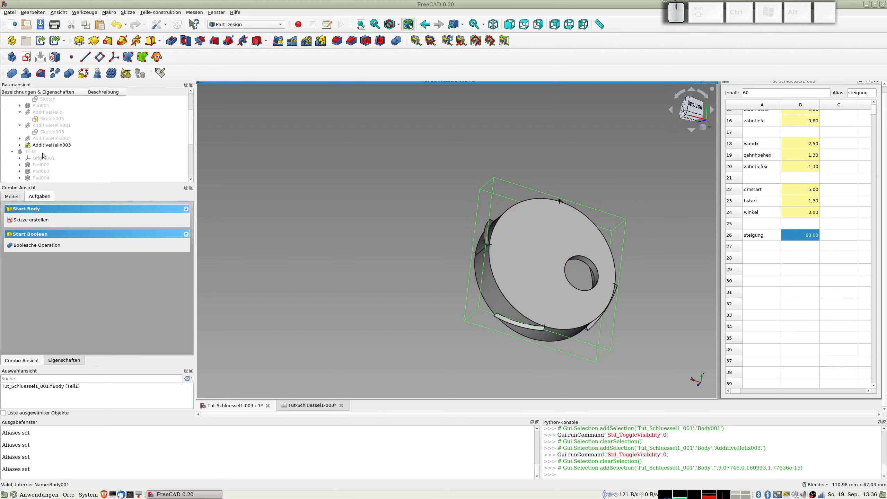
{"action": "left_click", "coordinate": [511, 241]}
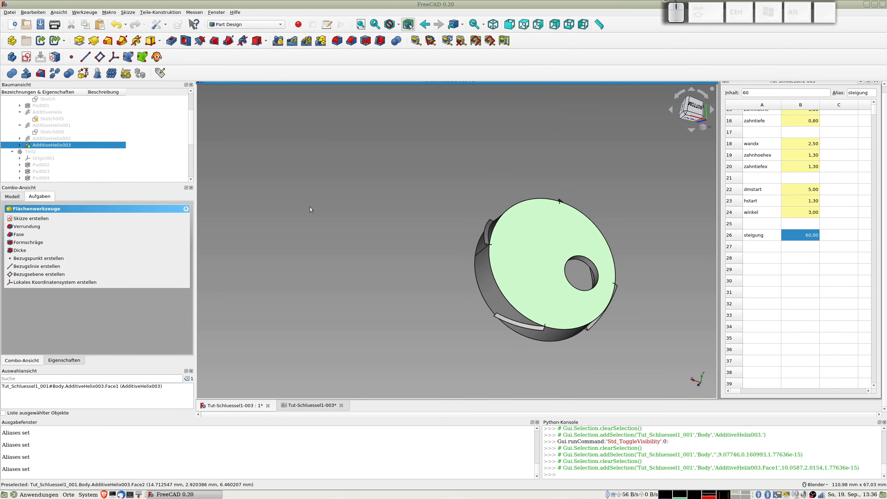
{"action": "left_click", "coordinate": [45, 112]}
{"action": "key", "text": "space"}
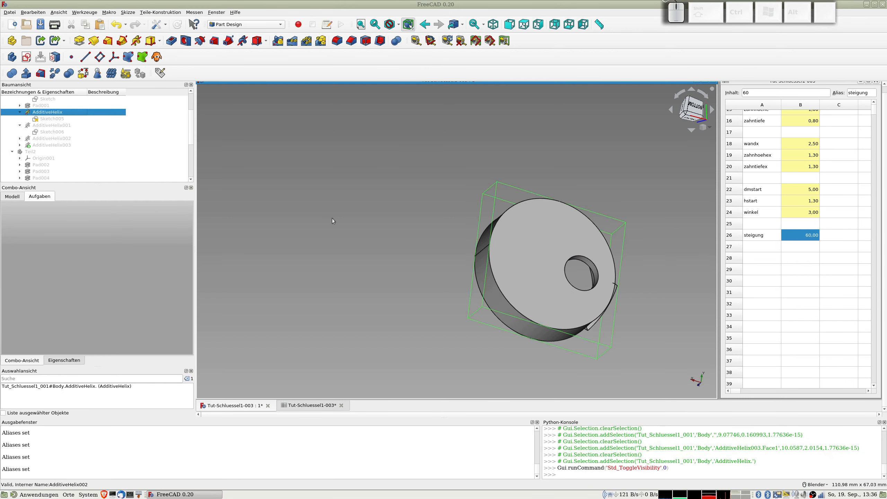
Step: Delete AdditiveHelix001 together with its sketch Sketch006 from Teil1
{"action": "left_click", "coordinate": [48, 126]}
{"action": "key", "text": "space"}
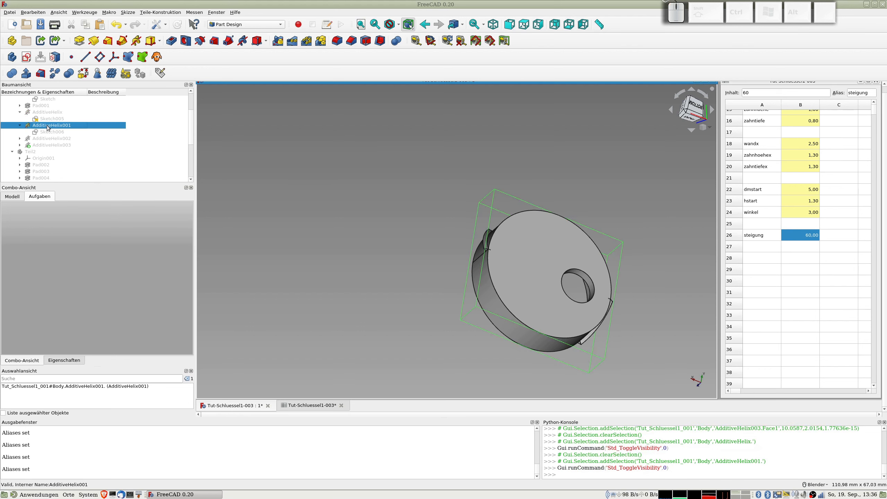
{"action": "key", "text": "space"}
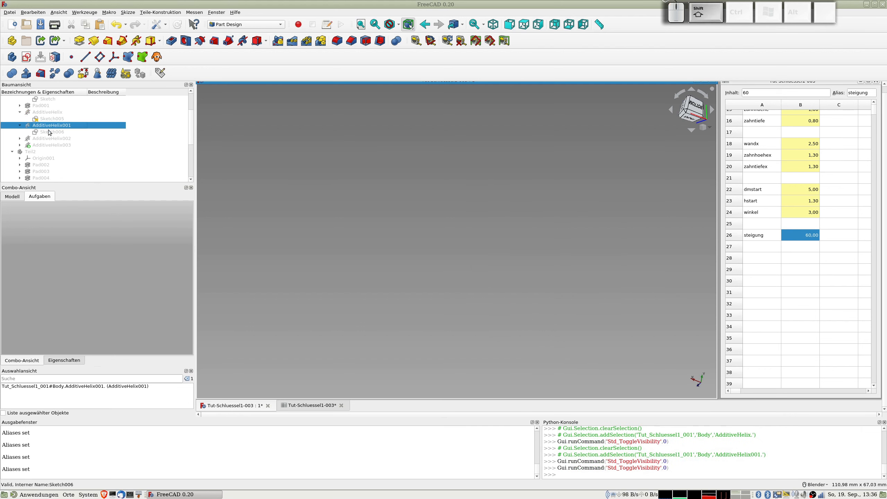
{"action": "left_click", "coordinate": [51, 132], "text": "shift"}
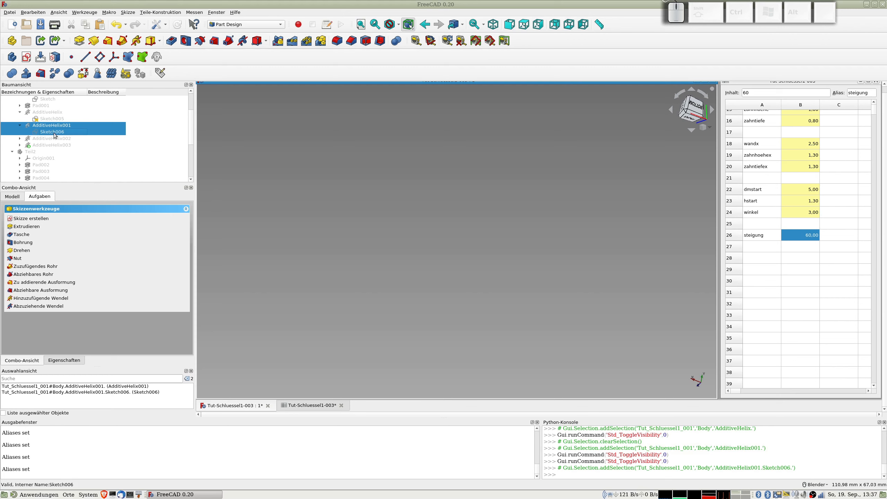
{"action": "key", "text": "Delete"}
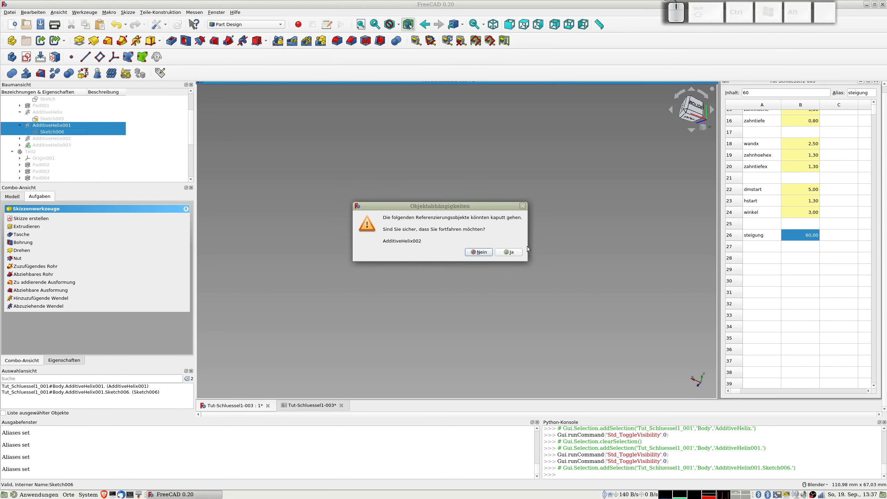
{"action": "left_click", "coordinate": [509, 253]}
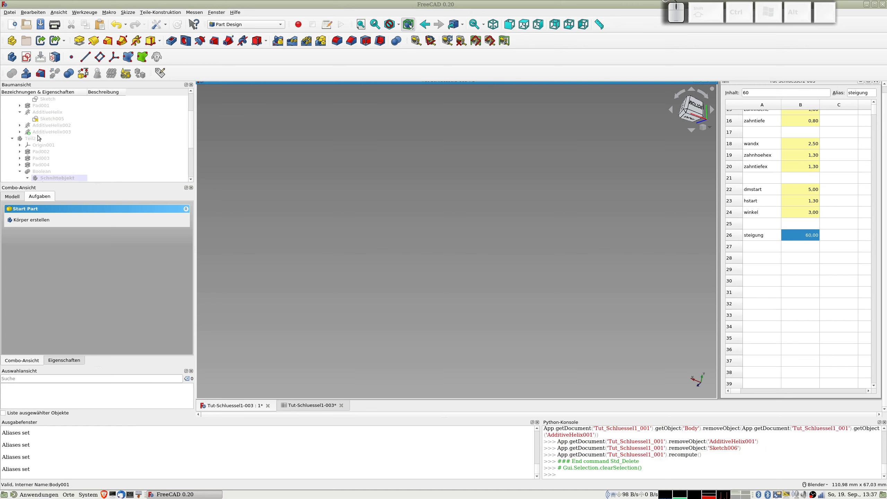
Step: Show Teil1's AdditiveHelix003 again and view the body from its closed bottom face
{"action": "left_click", "coordinate": [47, 133]}
{"action": "key", "text": "space"}
{"action": "middle_click_drag", "start_coordinate": [472, 279], "coordinate": [443, 250]}
{"action": "left_click", "coordinate": [508, 248]}
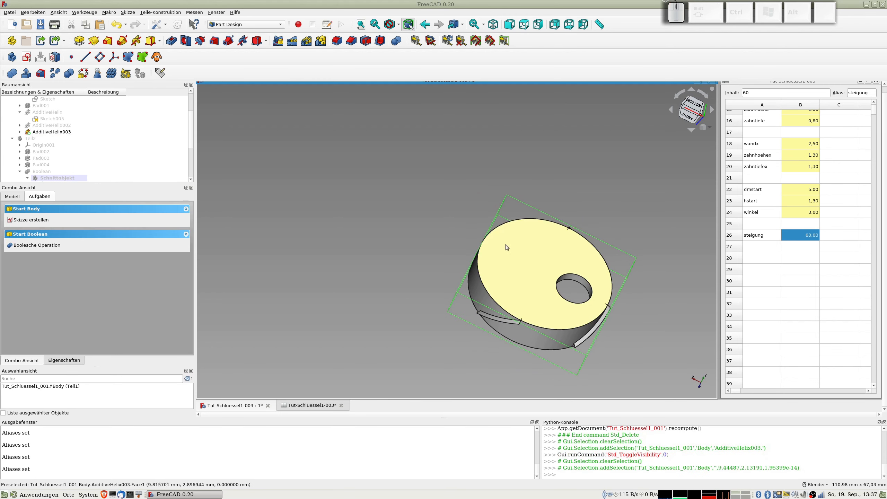
{"action": "left_click", "coordinate": [505, 246]}
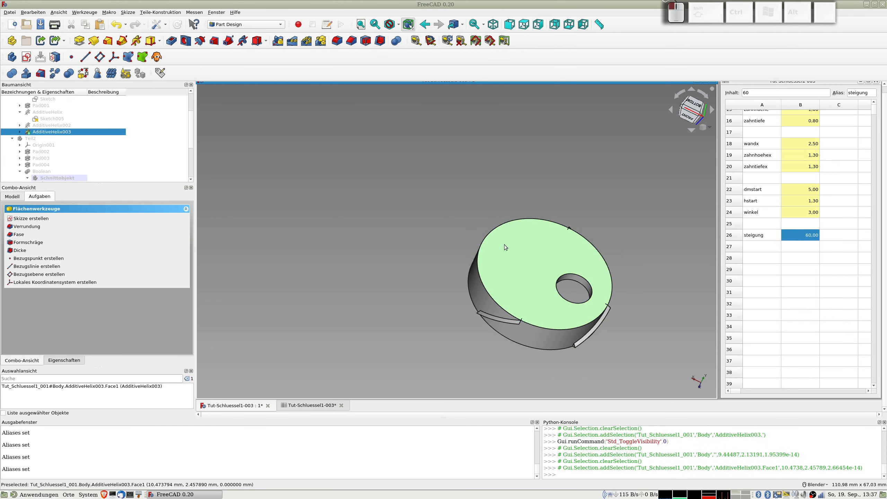
{"action": "left_click", "coordinate": [27, 57]}
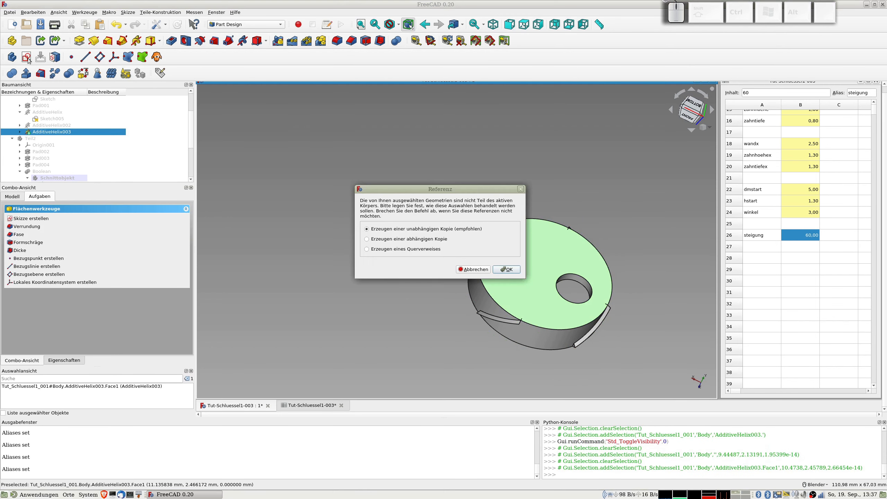
{"action": "left_click", "coordinate": [473, 269]}
Step: Make Teil1 the active body and create a new sketch on its closed bottom face
{"action": "scroll", "coordinate": [51, 135], "scroll_direction": "up", "scroll_amount": 2}
{"action": "double_click", "coordinate": [31, 118]}
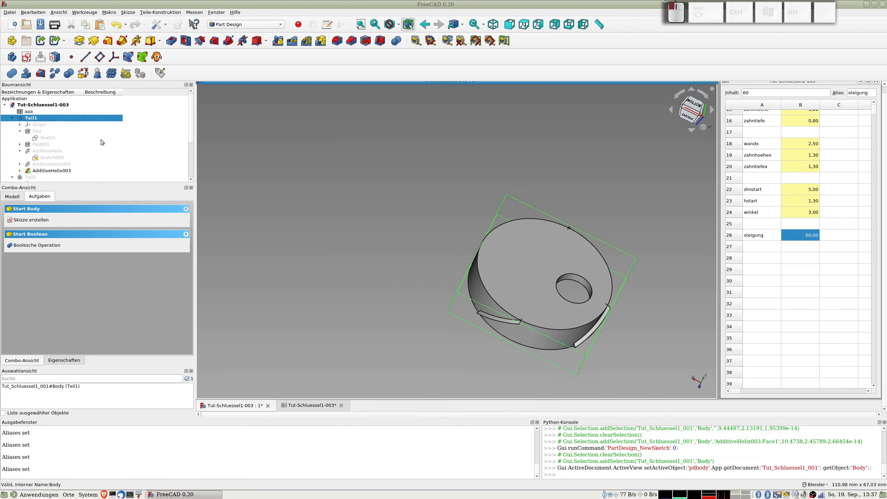
{"action": "left_click", "coordinate": [519, 253]}
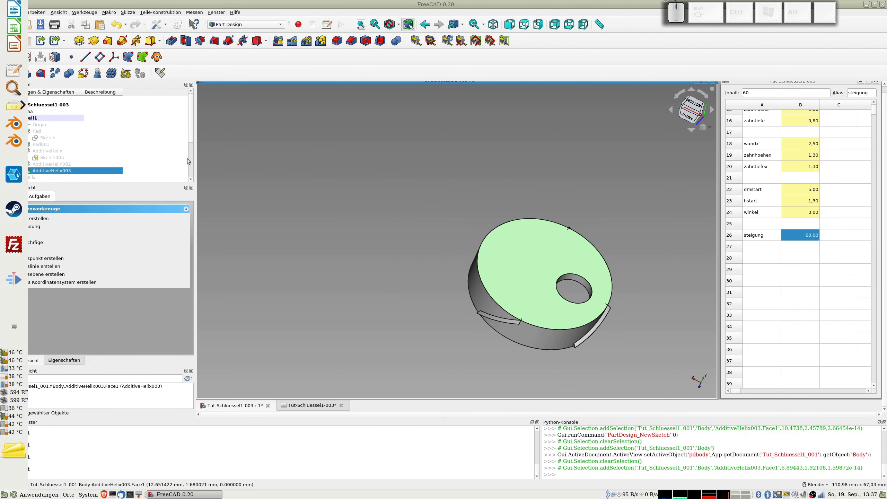
{"action": "left_click", "coordinate": [27, 57]}
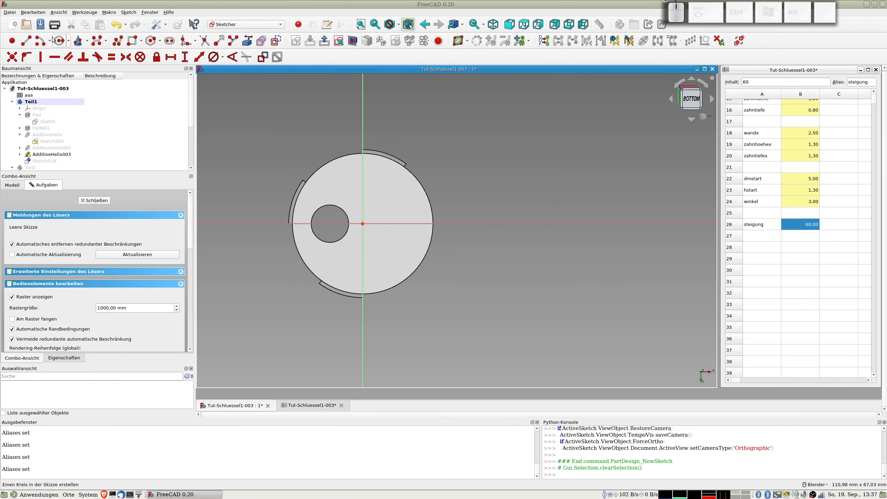
Step: Sketch a rectangle about 18.5 by 36.7 mm overlapping the disc's side opposite the hole, symmetric about the horizontal axis
{"action": "left_click", "coordinate": [133, 41]}
{"action": "left_click", "coordinate": [399, 152]}
{"action": "left_click", "coordinate": [485, 323]}
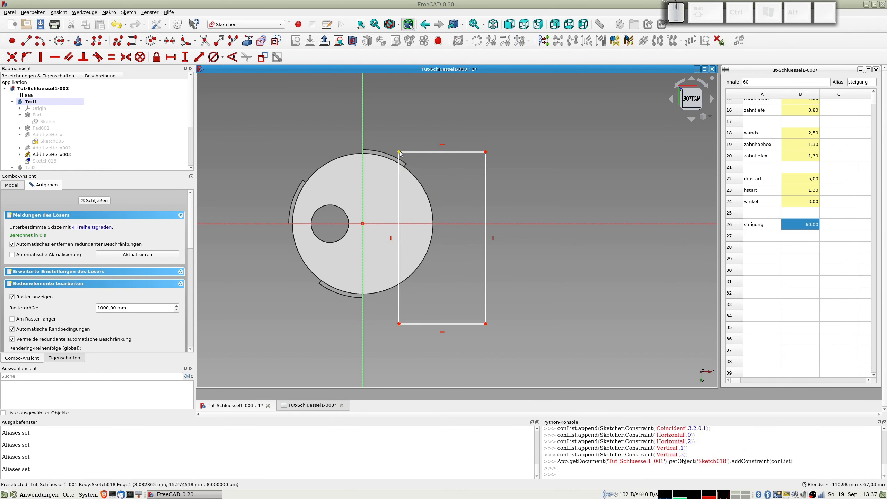
{"action": "left_click", "coordinate": [485, 152]}
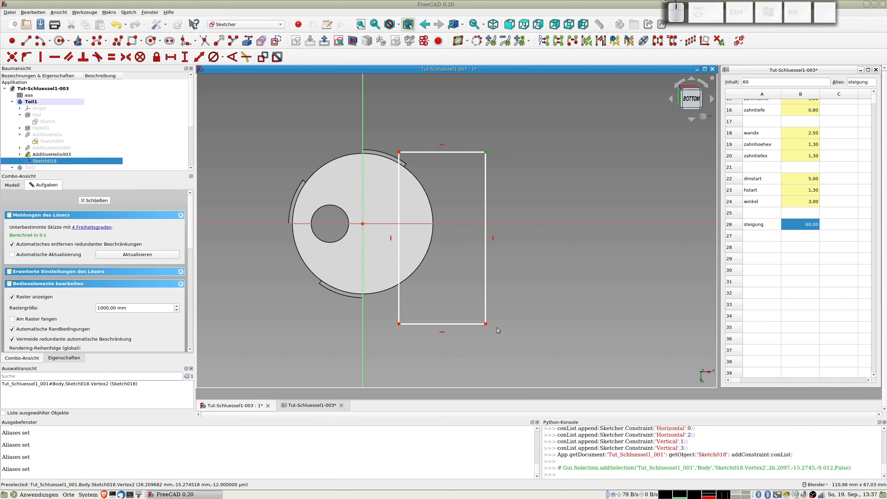
{"action": "left_click", "coordinate": [485, 324]}
{"action": "left_click", "coordinate": [513, 224]}
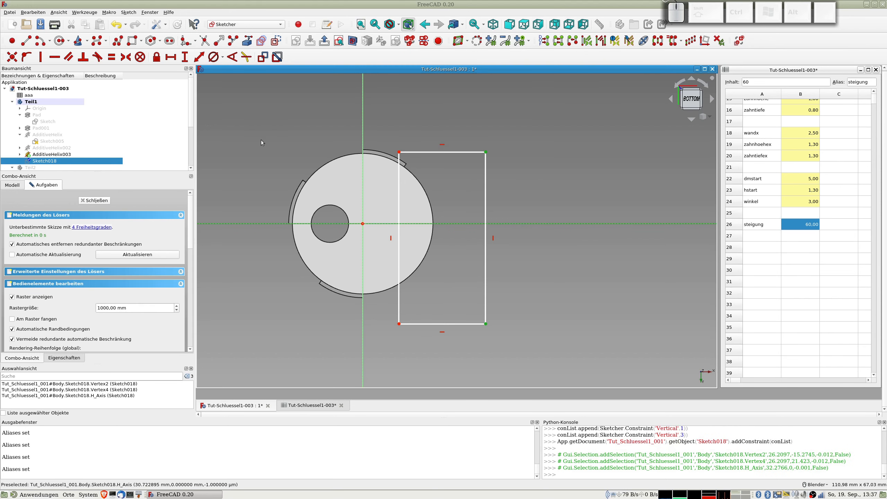
{"action": "key", "text": "s"}
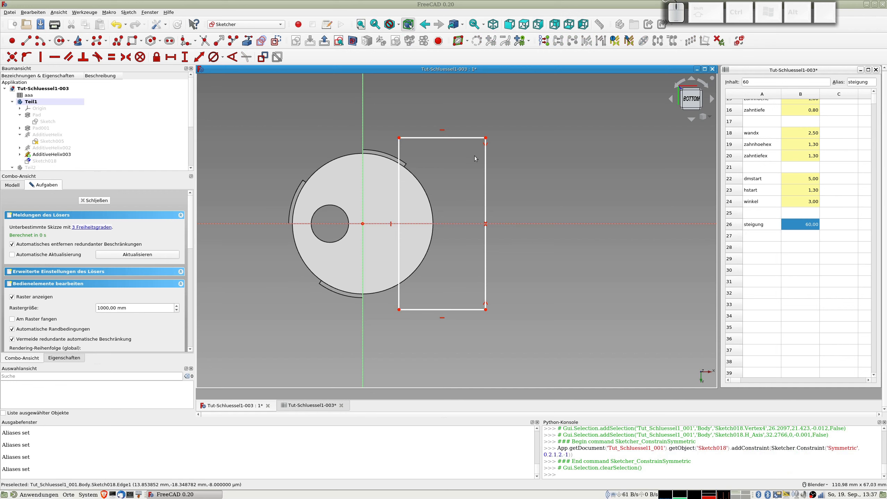
Step: Constrain the length of the rectangle's outer vertical side with the formula aaa.dminnen*2
{"action": "left_click", "coordinate": [487, 166]}
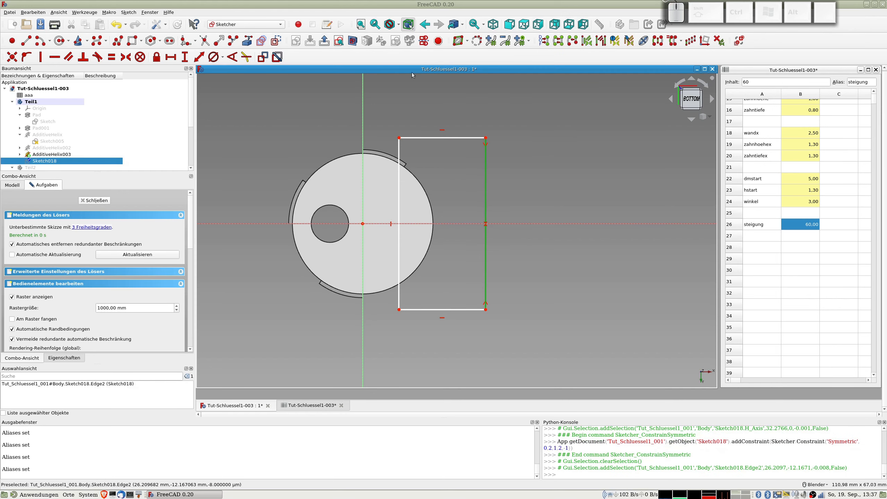
{"action": "key", "text": "k"}
{"action": "key", "text": "d"}
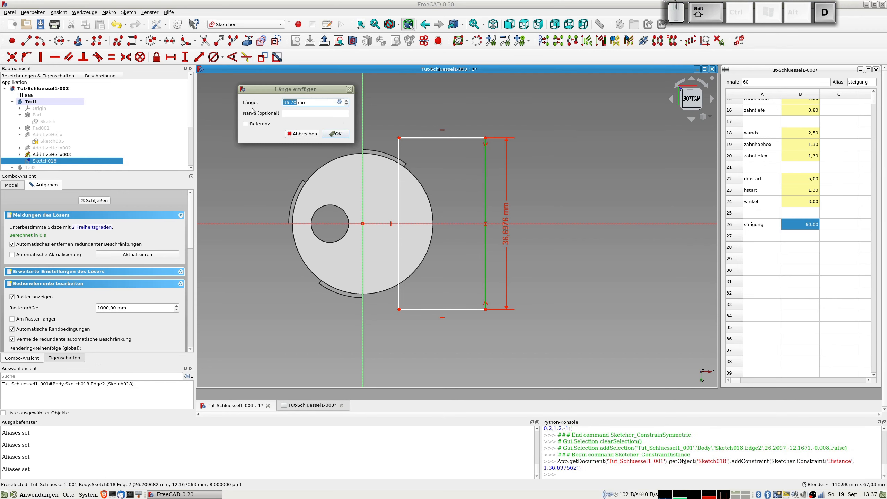
{"action": "left_click", "coordinate": [341, 101]}
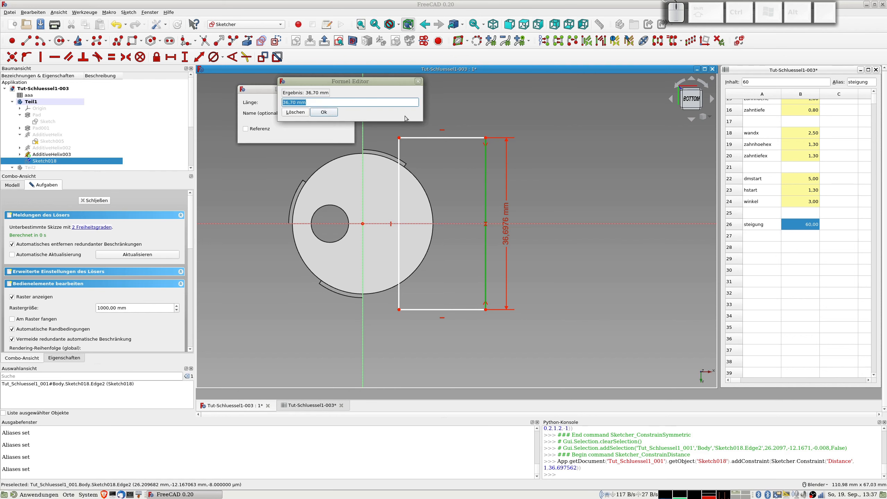
{"action": "type", "text": "aaa.d"}
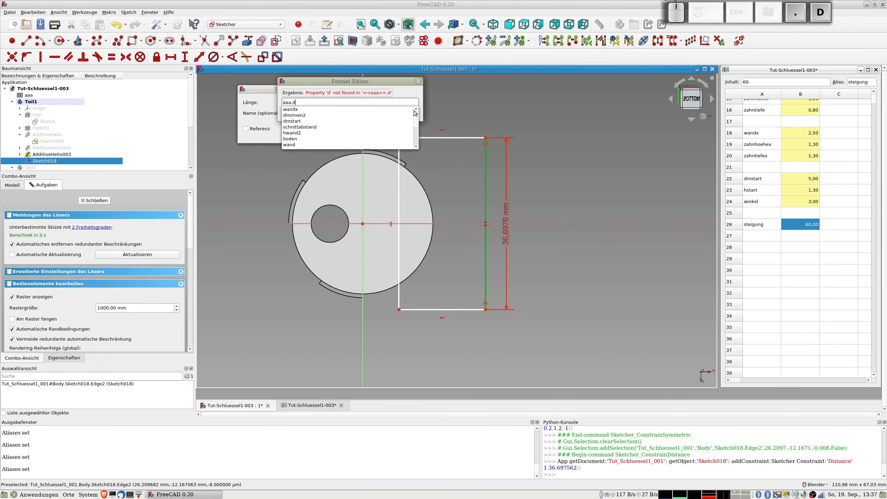
{"action": "type", "text": "minnen*"}
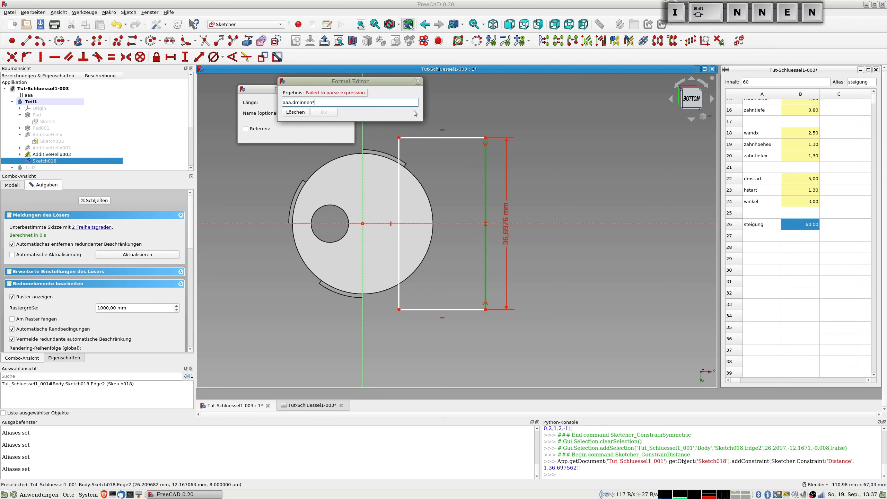
{"action": "key", "text": "Escape"}
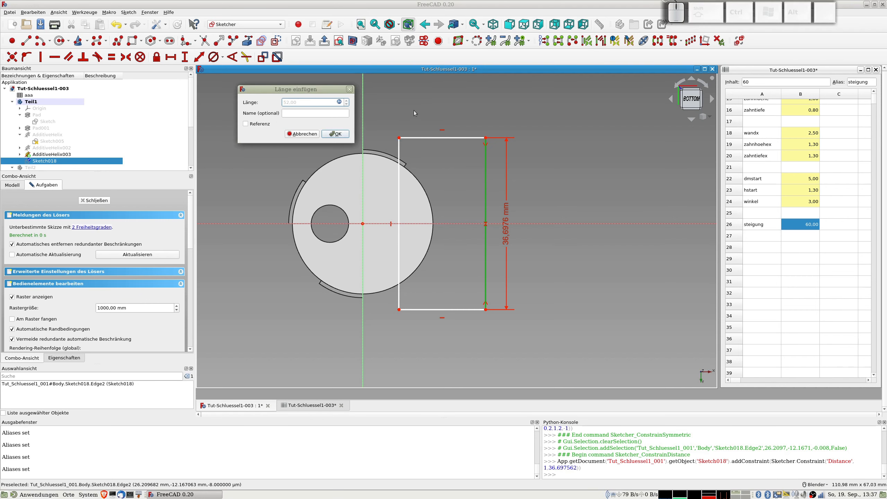
{"action": "key", "text": "Return"}
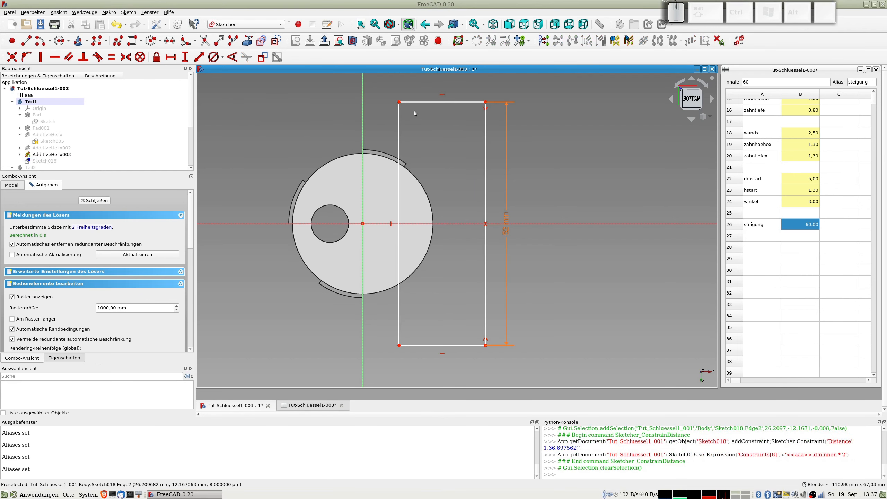
Step: Constrain the length of the rectangle's upper side with the formula aaa.schnittabstand*3
{"action": "left_click", "coordinate": [424, 102]}
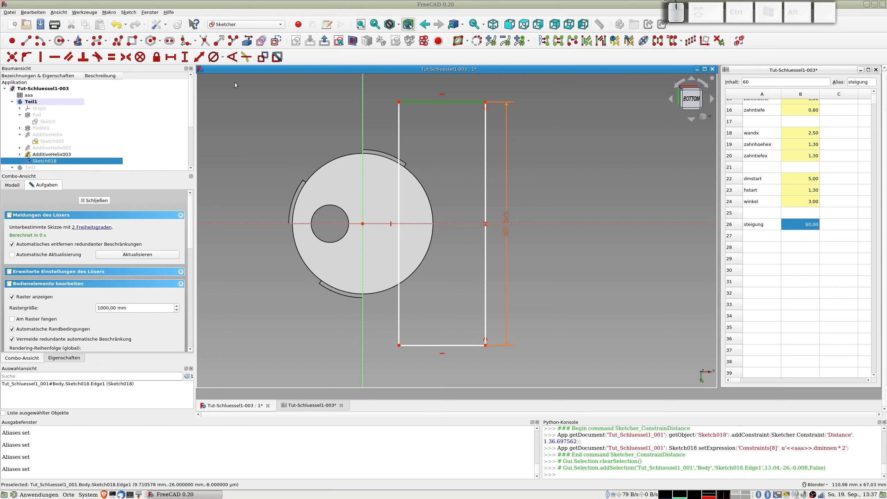
{"action": "left_click", "coordinate": [199, 62]}
{"action": "type", "text": "aaa"}
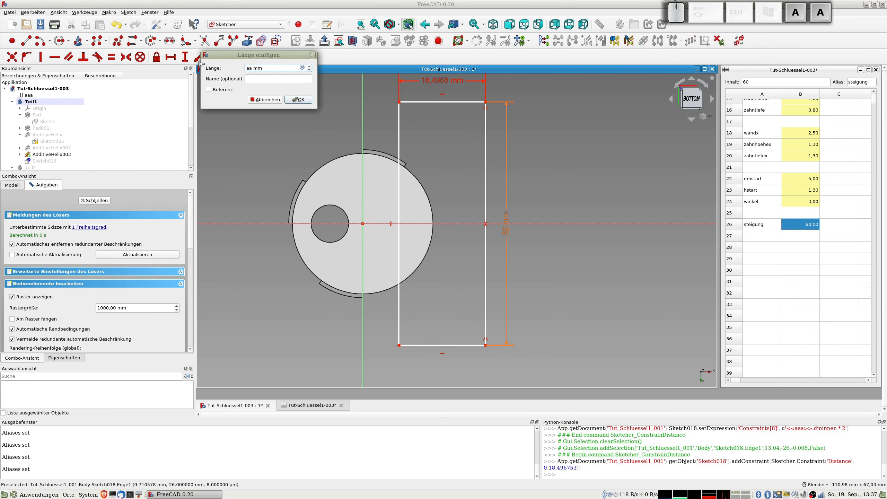
{"action": "type", "text": "."}
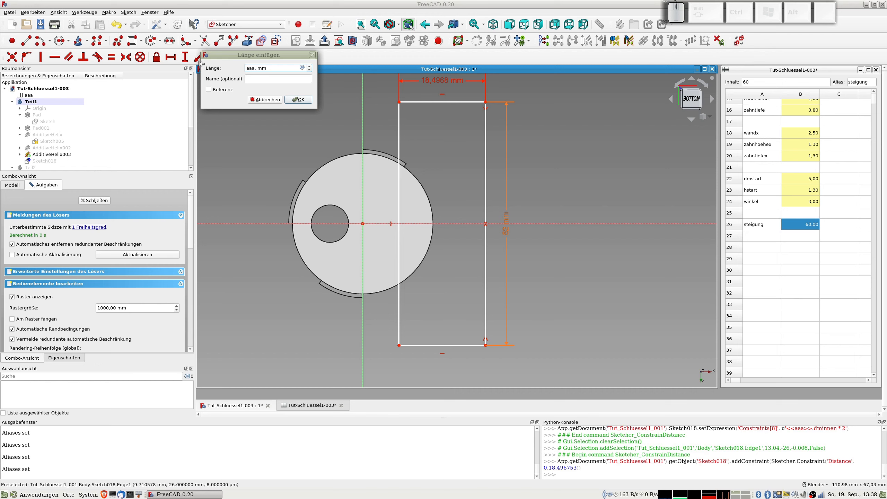
{"action": "left_click", "coordinate": [302, 68]}
{"action": "type", "text": "aaa.schnitt"}
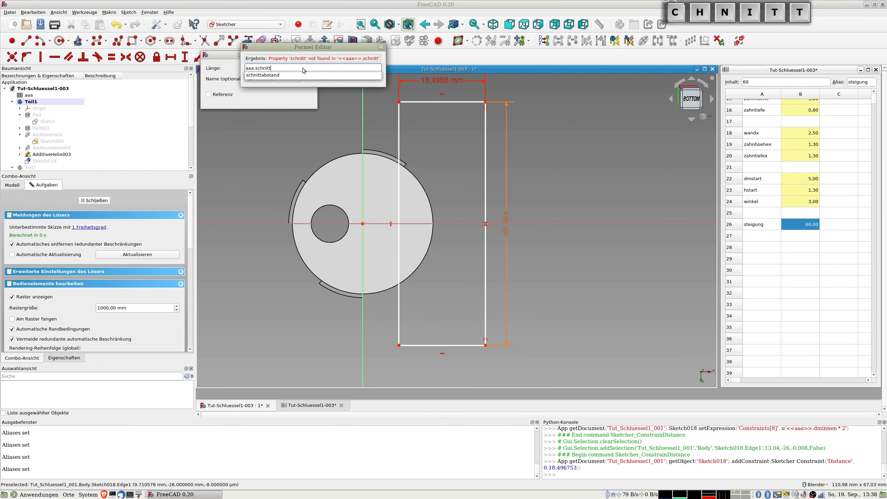
{"action": "key", "text": "Down"}
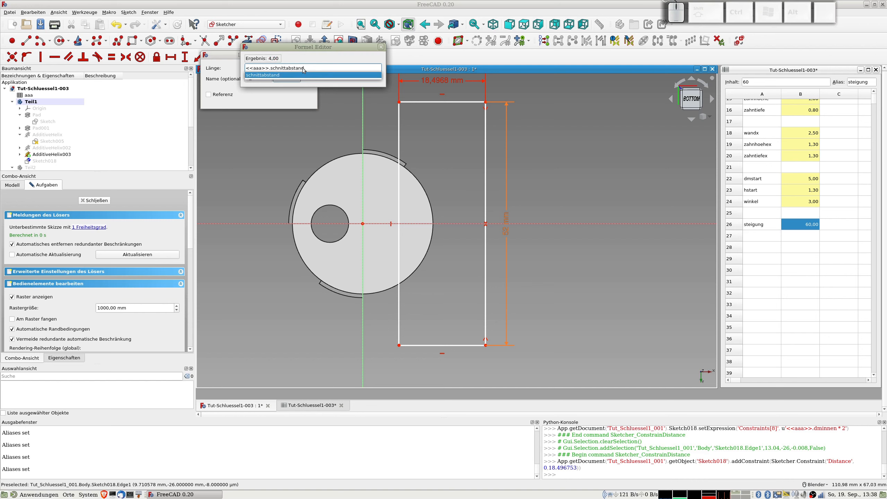
{"action": "key", "text": "Return"}
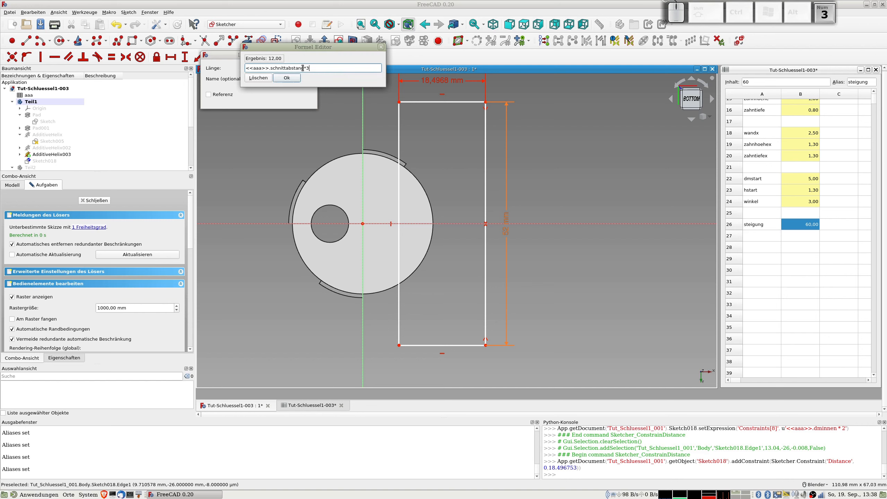
{"action": "key", "text": "Return"}
{"action": "key", "text": "Return"}
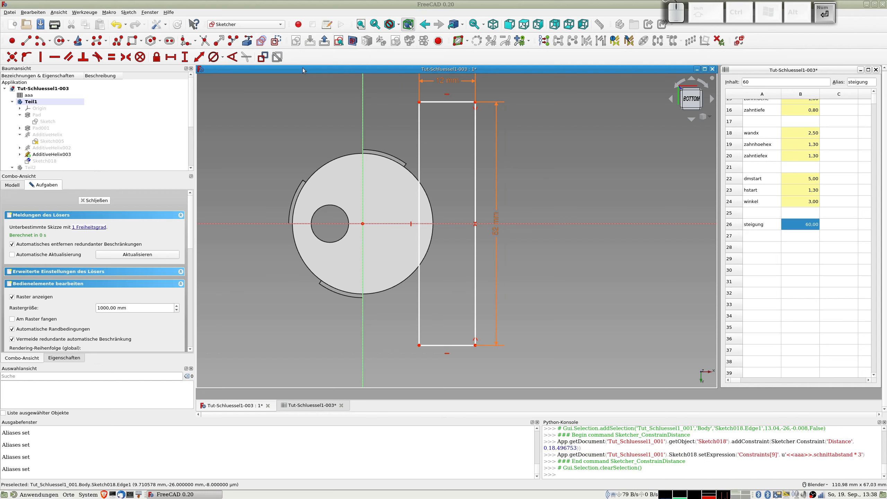
Step: Constrain the distance from the rectangle's upper inner corner to the vertical axis with aaa.dminnen/2-aaa.schnittabstand and finish the sketch
{"action": "left_click", "coordinate": [419, 102]}
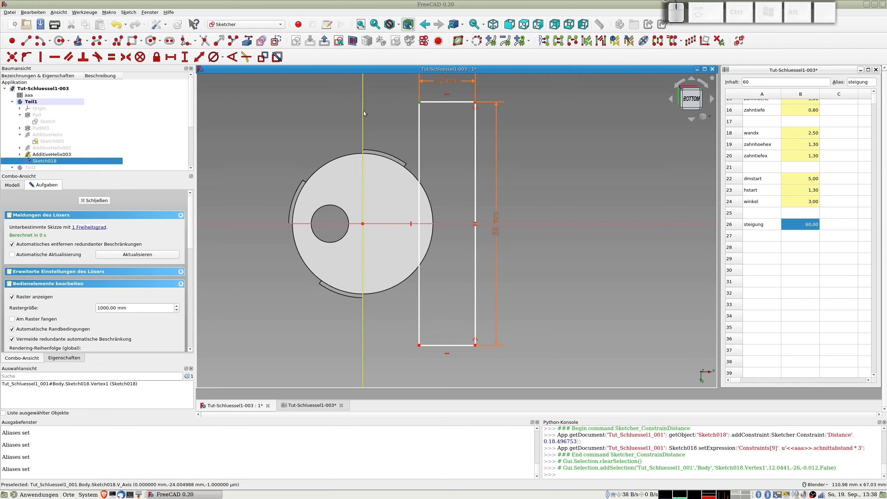
{"action": "left_click", "coordinate": [363, 112]}
{"action": "left_click", "coordinate": [171, 56]}
{"action": "type", "text": "aaa mm"}
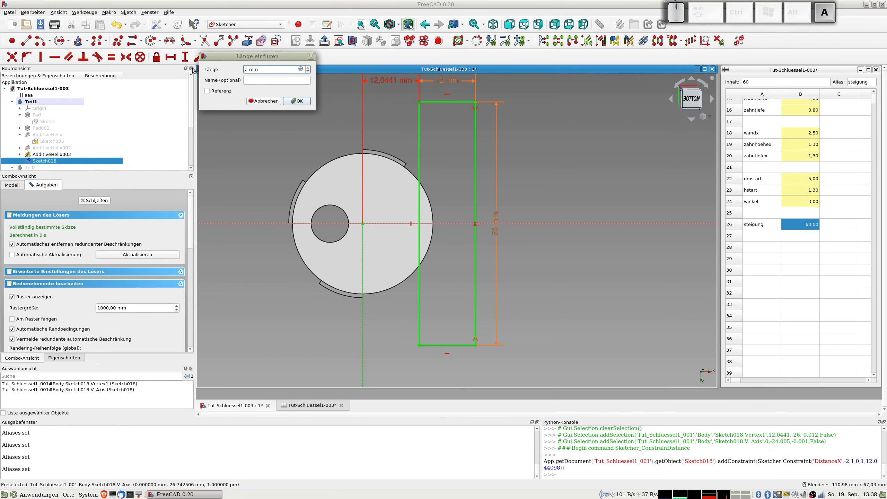
{"action": "left_click", "coordinate": [300, 70]}
{"action": "type", "text": "aaa"}
{"action": "type", "text": ".dminne"}
{"action": "type", "text": "n/2"}
{"action": "type", "text": "-<<"}
{"action": "type", "text": "a"}
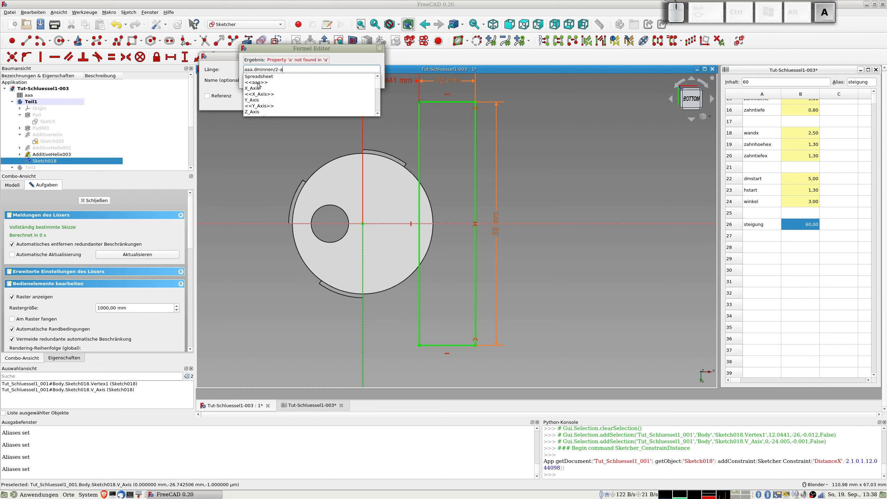
{"action": "type", "text": "aa>>.schnitt"}
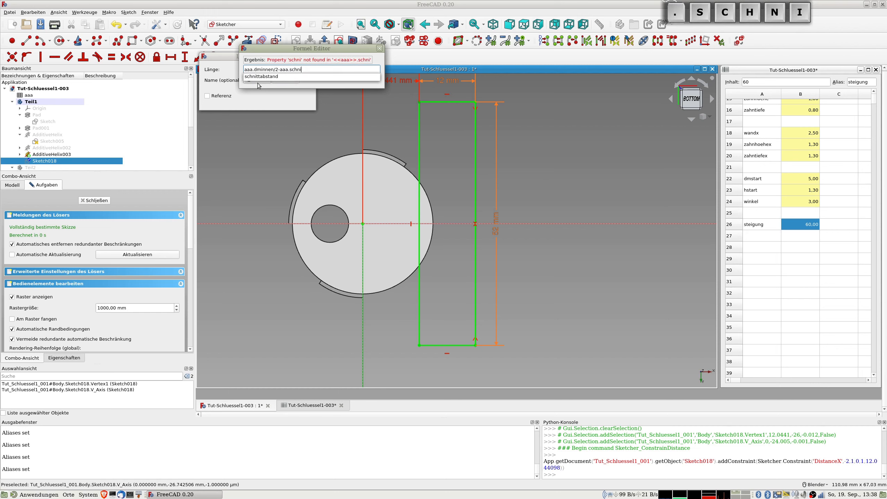
{"action": "key", "text": "Down"}
{"action": "key", "text": "Return"}
{"action": "key", "text": "Return"}
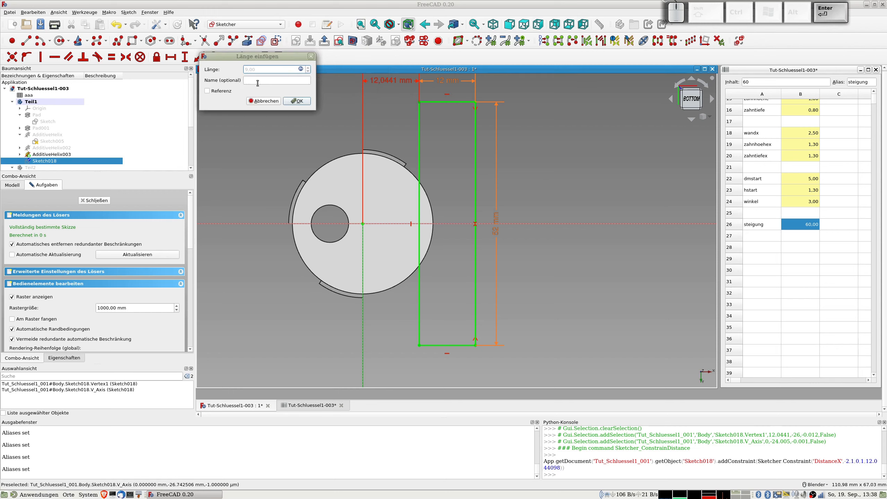
{"action": "key", "text": "Return"}
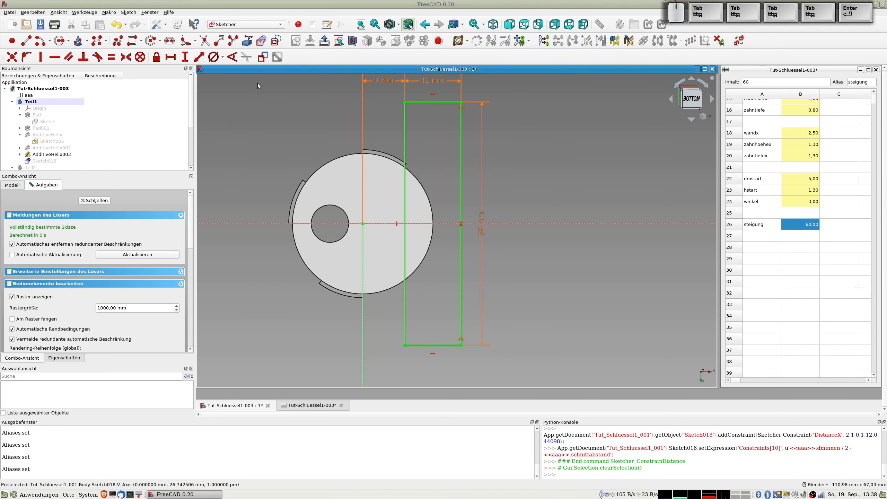
{"action": "left_click", "coordinate": [94, 201]}
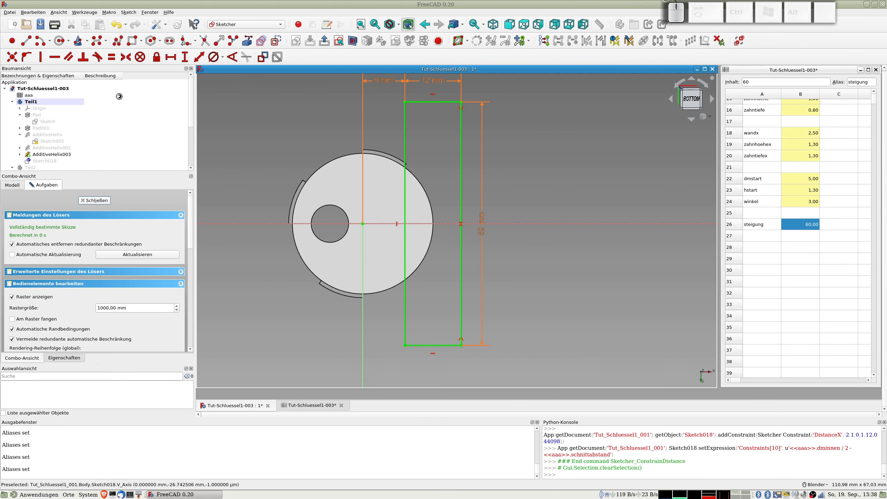
Step: Try to cut a pocket from the rectangle sketch through all of Teil1
{"action": "left_click", "coordinate": [171, 40]}
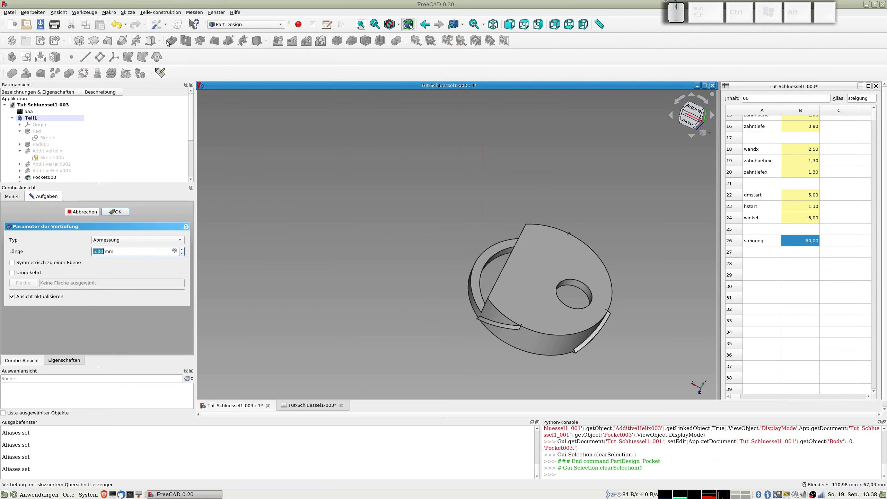
{"action": "left_click", "coordinate": [115, 239]}
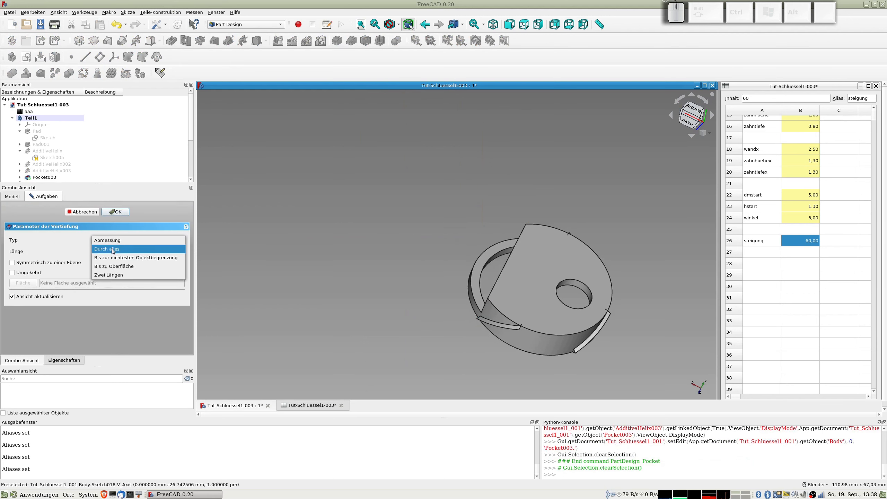
{"action": "left_click", "coordinate": [115, 250]}
{"action": "middle_click_drag", "start_coordinate": [438, 296], "coordinate": [498, 280]}
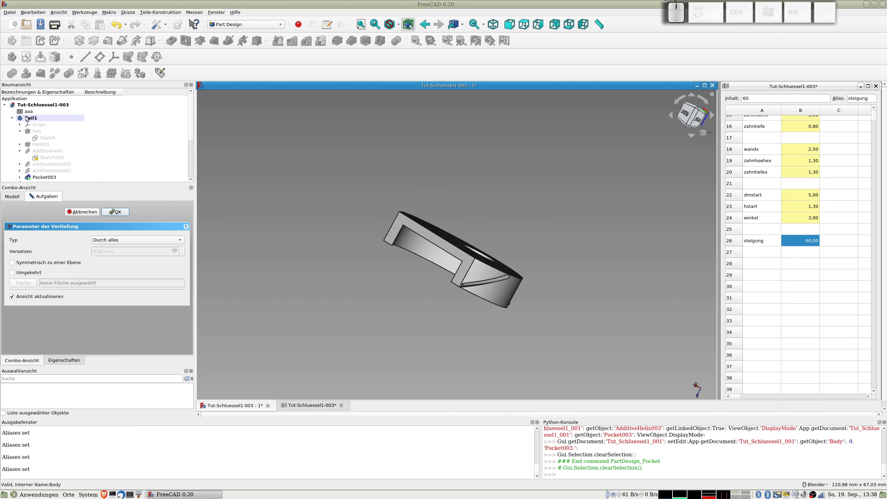
Step: Compare Teil2 with the pocketed Teil1 from several angles, then hide Teil2 and cancel the pocket
{"action": "scroll", "coordinate": [44, 148], "scroll_direction": "down", "scroll_amount": 2}
{"action": "left_click", "coordinate": [34, 146]}
{"action": "key", "text": "space"}
{"action": "middle_click_drag", "start_coordinate": [346, 287], "coordinate": [363, 247]}
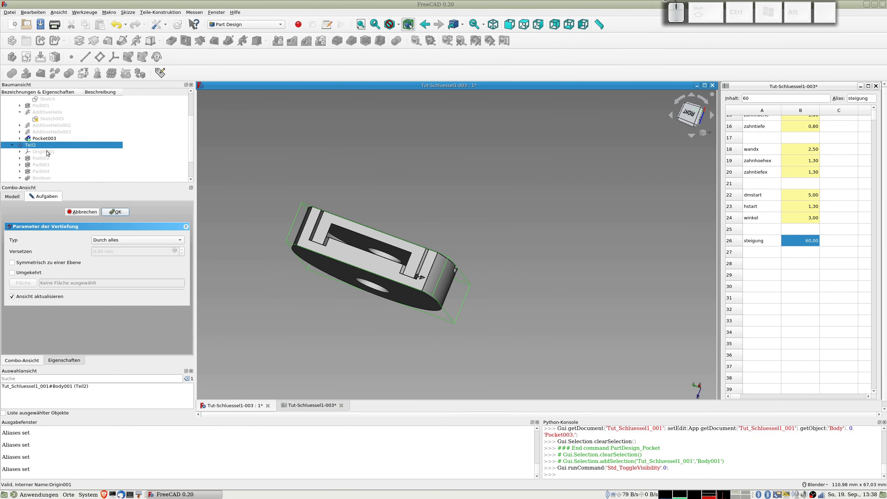
{"action": "middle_click_drag", "start_coordinate": [284, 232], "coordinate": [290, 253]}
{"action": "middle_click_drag", "start_coordinate": [342, 179], "coordinate": [434, 299]}
{"action": "middle_click_drag", "start_coordinate": [424, 241], "coordinate": [442, 253]}
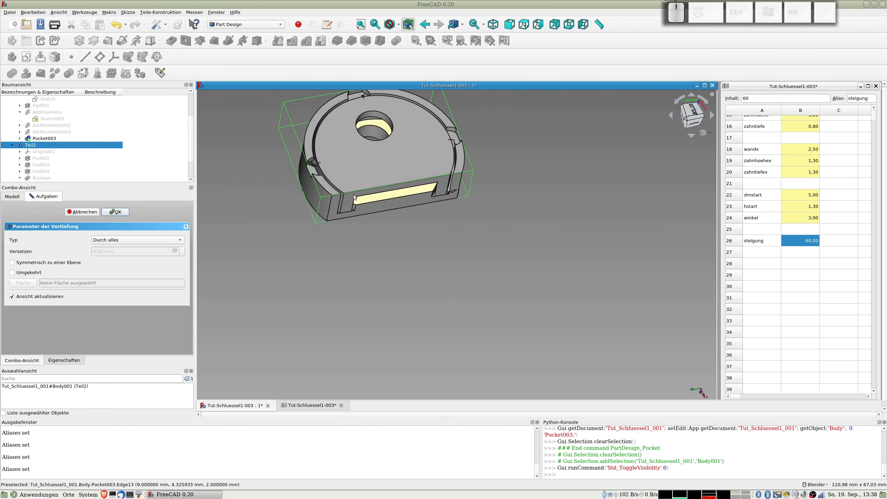
{"action": "middle_click_drag", "start_coordinate": [316, 178], "coordinate": [429, 197]}
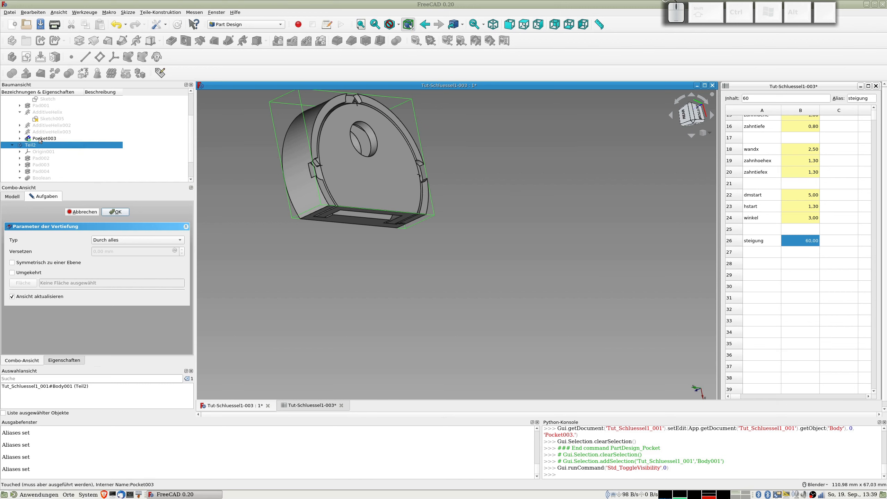
{"action": "key", "text": "space"}
{"action": "key", "text": "space"}
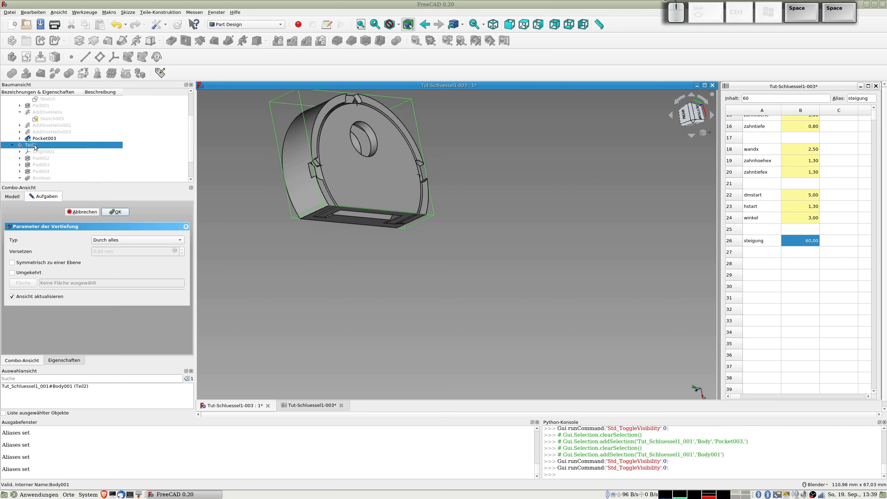
{"action": "left_click", "coordinate": [87, 212]}
Step: Set Teil1's transparency to 64 and its face colour to blue
{"action": "left_click", "coordinate": [35, 119]}
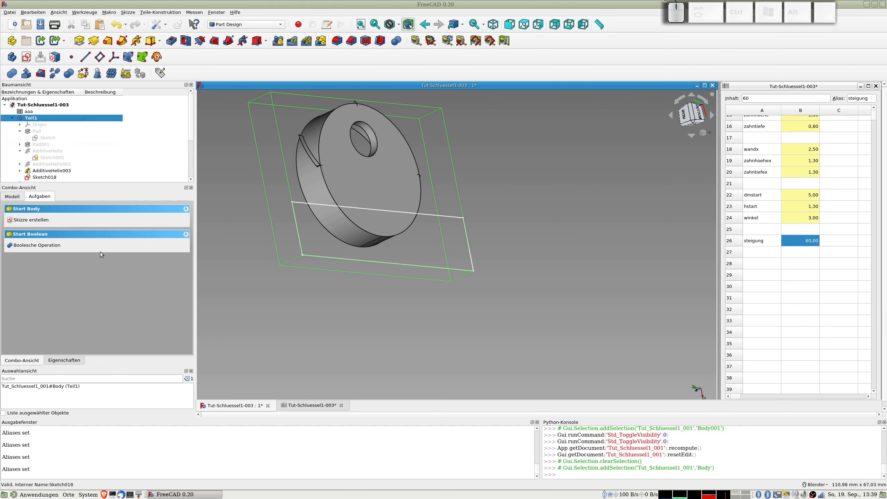
{"action": "key", "text": "d"}
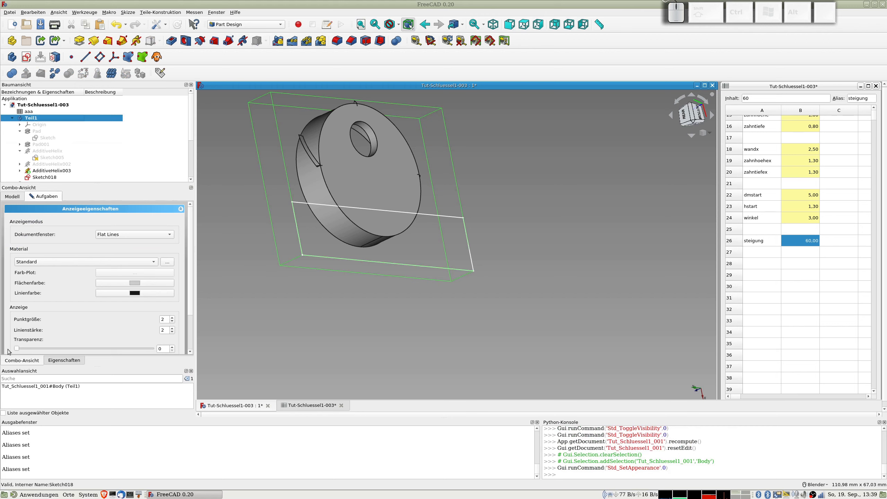
{"action": "left_click_drag", "start_coordinate": [16, 348], "coordinate": [104, 354]}
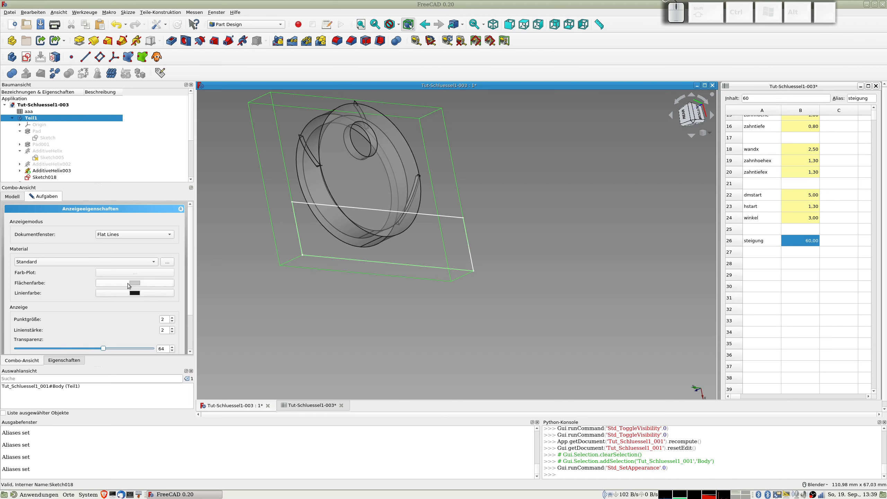
{"action": "left_click", "coordinate": [143, 284]}
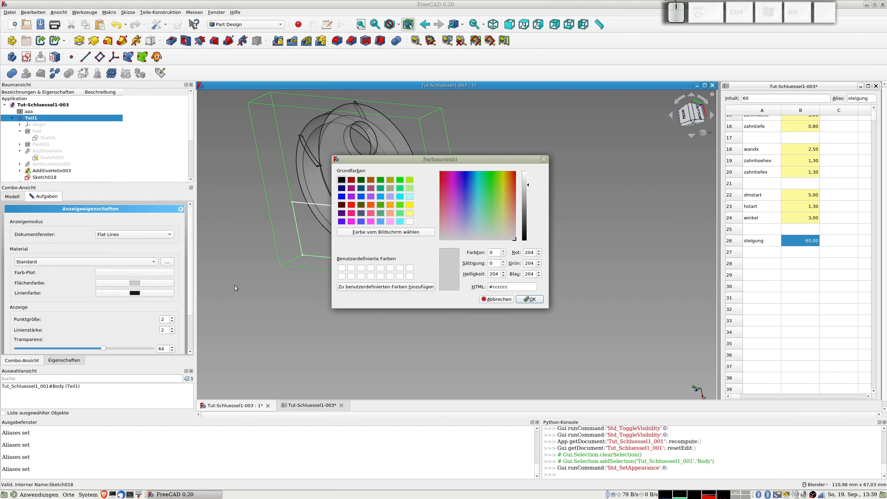
{"action": "left_click", "coordinate": [361, 197]}
{"action": "left_click", "coordinate": [529, 299]}
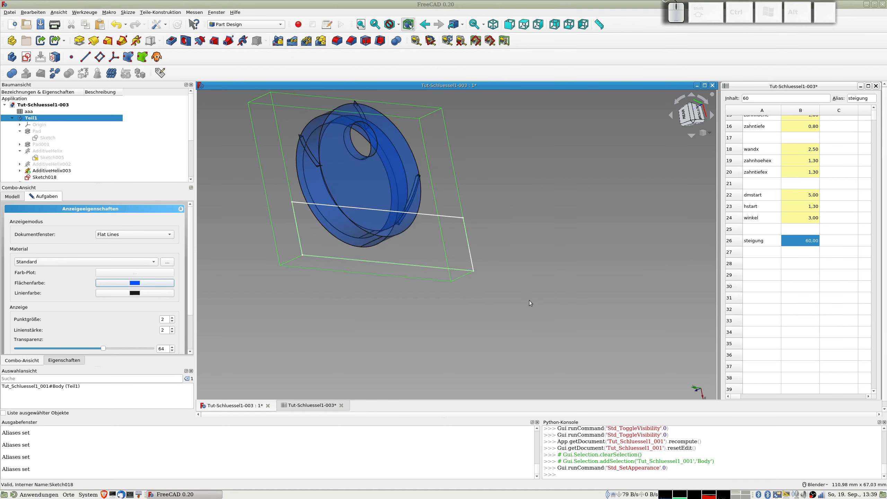
Step: Show Teil2 and set its transparency to 58 and its face colour to yellow
{"action": "scroll", "coordinate": [40, 137], "scroll_direction": "down", "scroll_amount": 3}
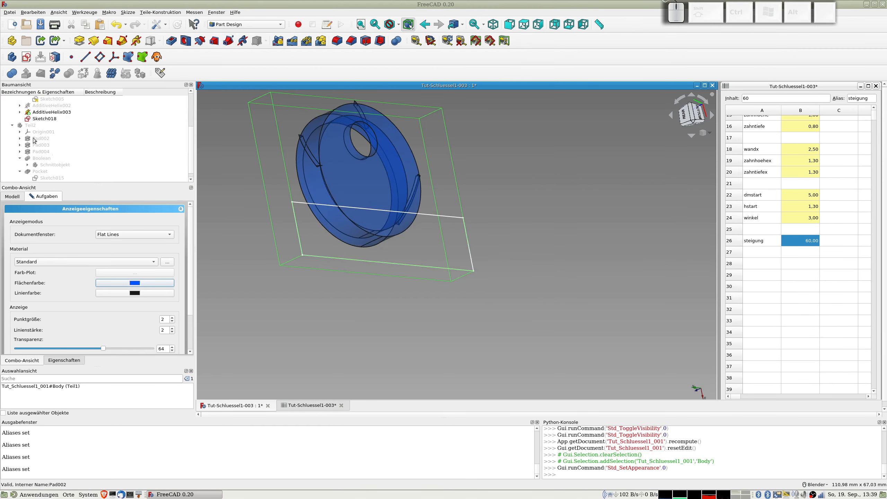
{"action": "left_click", "coordinate": [32, 126]}
{"action": "key", "text": "space"}
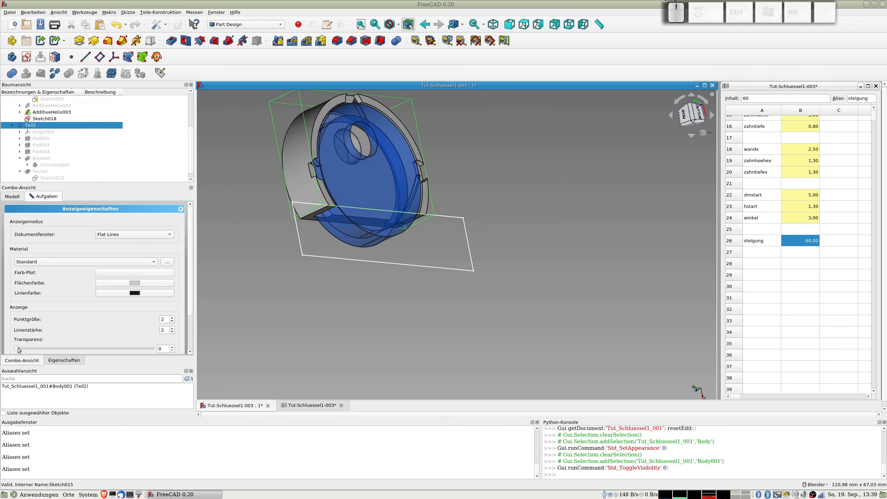
{"action": "left_click_drag", "start_coordinate": [18, 348], "coordinate": [96, 349]}
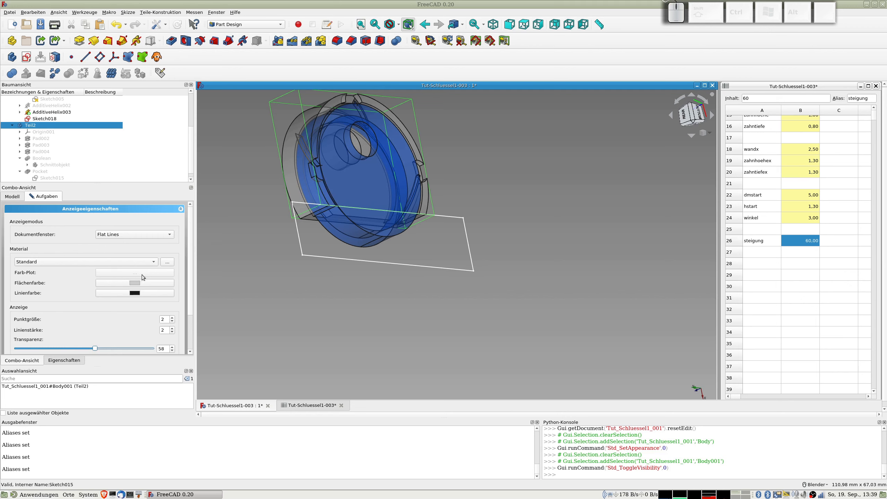
{"action": "left_click", "coordinate": [135, 283]}
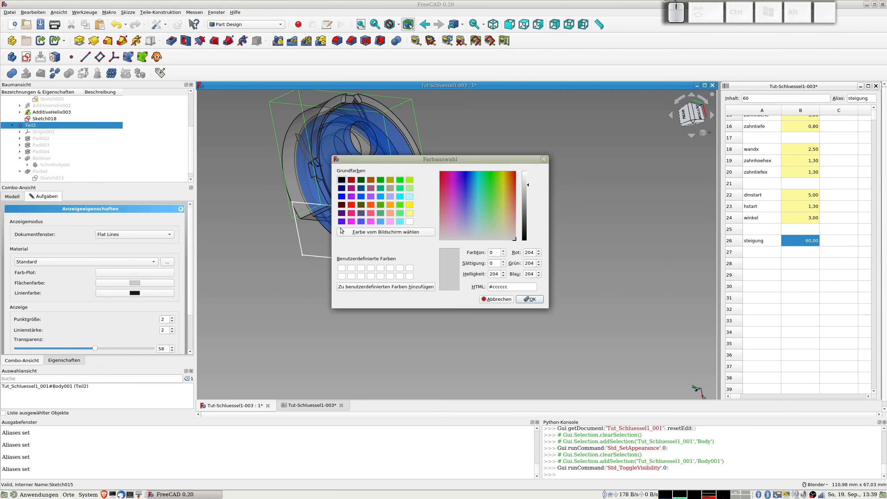
{"action": "left_click", "coordinate": [409, 205]}
{"action": "left_click", "coordinate": [530, 299]}
Step: Set the spreadsheet's steigung value to 100 and examine how the helical teeth of both transparent parts line up
{"action": "middle_click_drag", "start_coordinate": [489, 268], "coordinate": [430, 259]}
{"action": "double_click", "coordinate": [793, 240]}
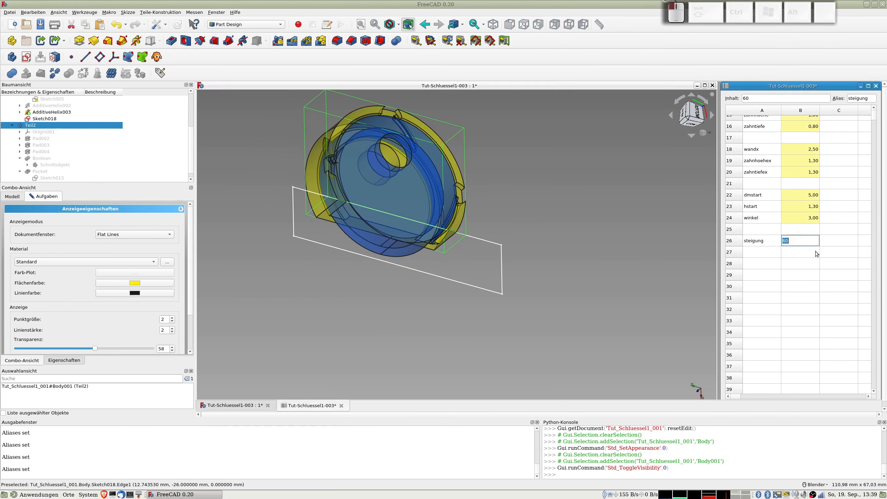
{"action": "type", "text": "100"}
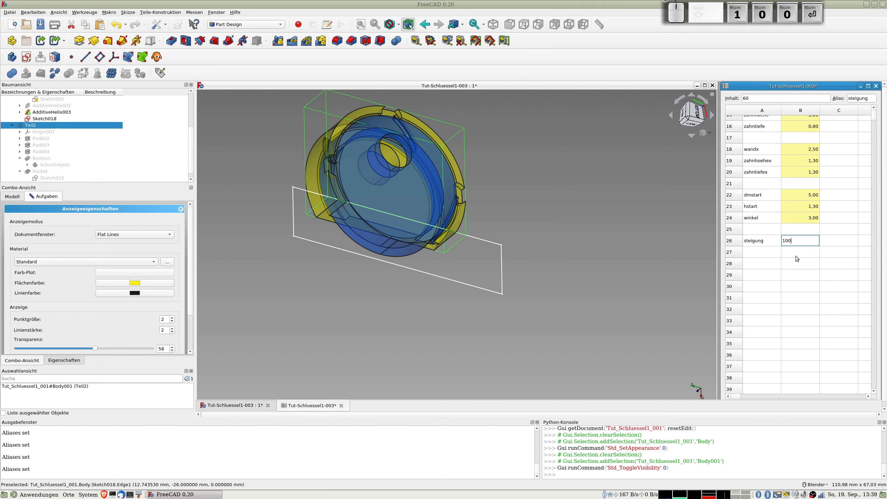
{"action": "key", "text": "Return"}
{"action": "middle_click_drag", "start_coordinate": [374, 197], "coordinate": [439, 188]}
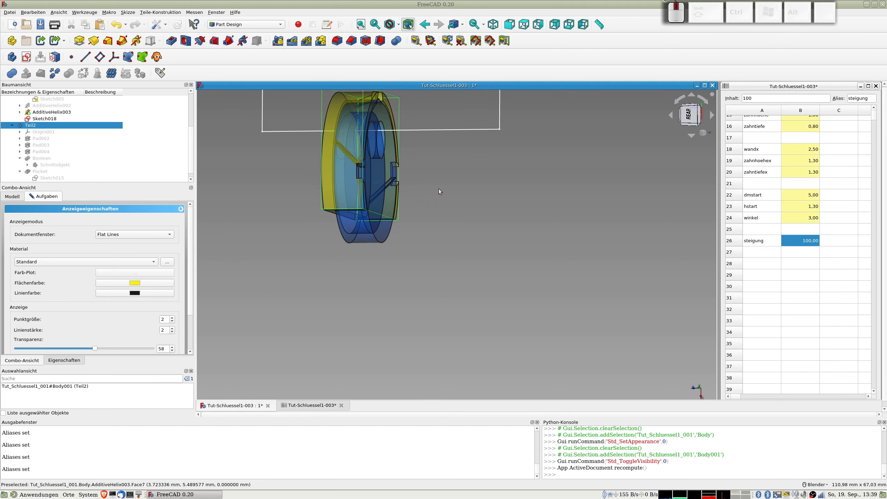
{"action": "scroll", "coordinate": [373, 164], "scroll_direction": "up", "scroll_amount": 5}
{"action": "middle_click_drag", "start_coordinate": [341, 195], "coordinate": [262, 293]}
{"action": "scroll", "coordinate": [342, 244], "scroll_direction": "down", "scroll_amount": 5}
{"action": "middle_click_drag", "start_coordinate": [385, 242], "coordinate": [417, 248]}
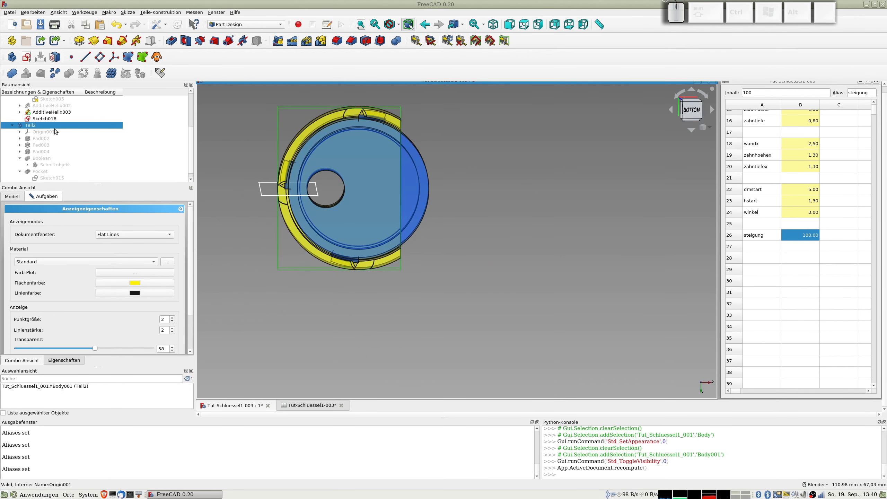
{"action": "scroll", "coordinate": [63, 132], "scroll_direction": "up", "scroll_amount": 1}
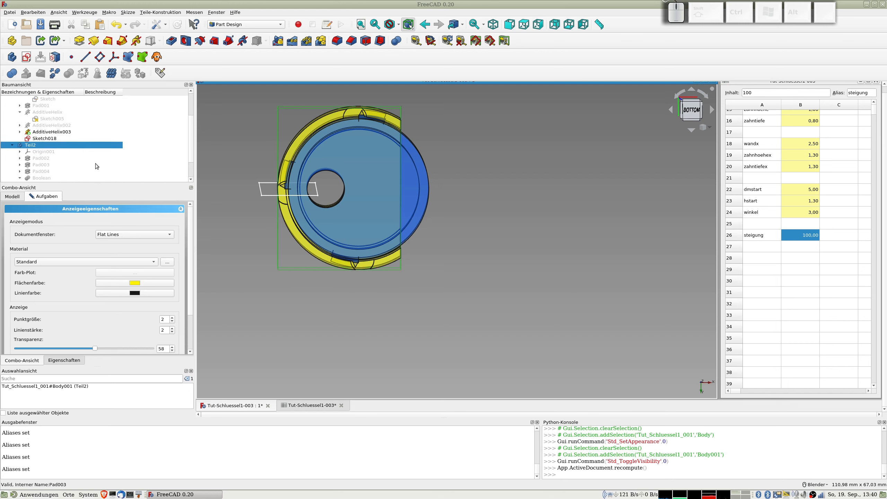
Step: Close Teil2's display properties and hide Teil2
{"action": "scroll", "coordinate": [175, 342], "scroll_direction": "down", "scroll_amount": 3}
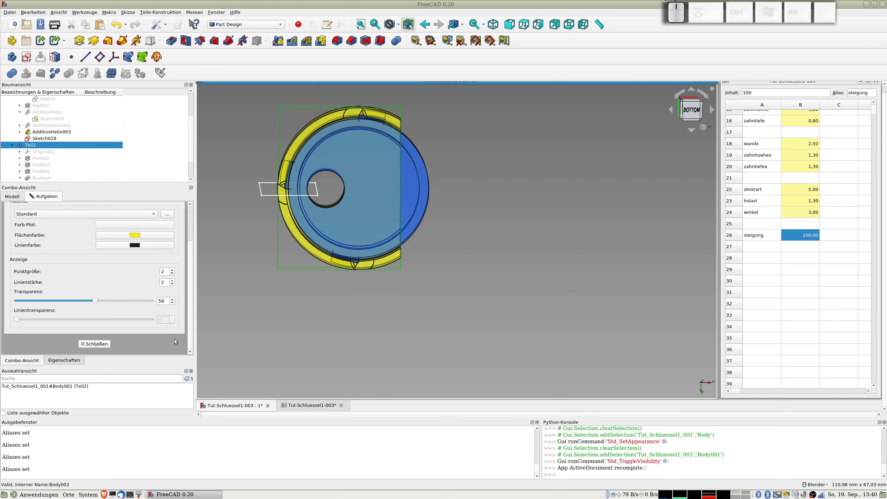
{"action": "left_click", "coordinate": [96, 345]}
{"action": "middle_click_drag", "start_coordinate": [434, 226], "coordinate": [401, 369]}
{"action": "scroll", "coordinate": [70, 121], "scroll_direction": "up", "scroll_amount": 2}
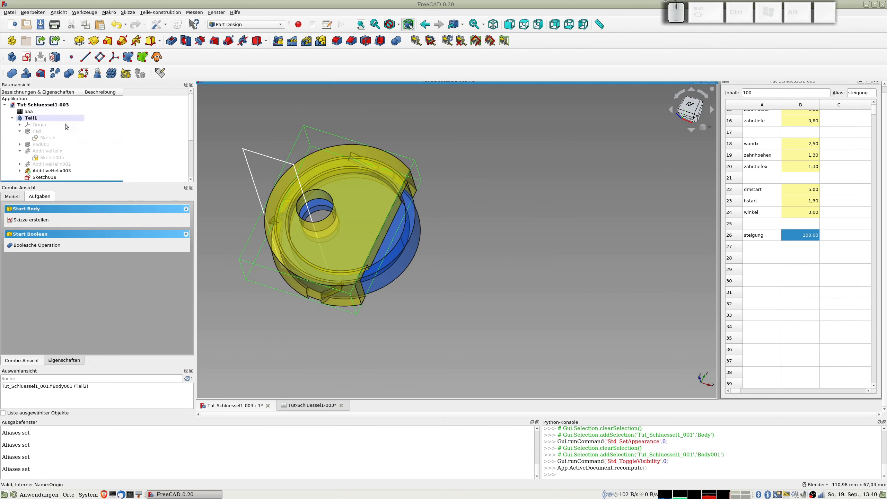
{"action": "scroll", "coordinate": [65, 167], "scroll_direction": "down", "scroll_amount": 1}
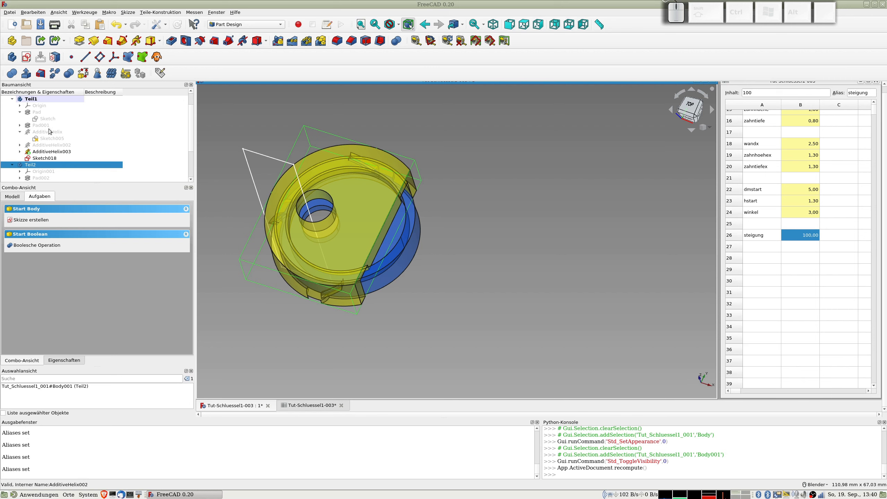
{"action": "key", "text": "space"}
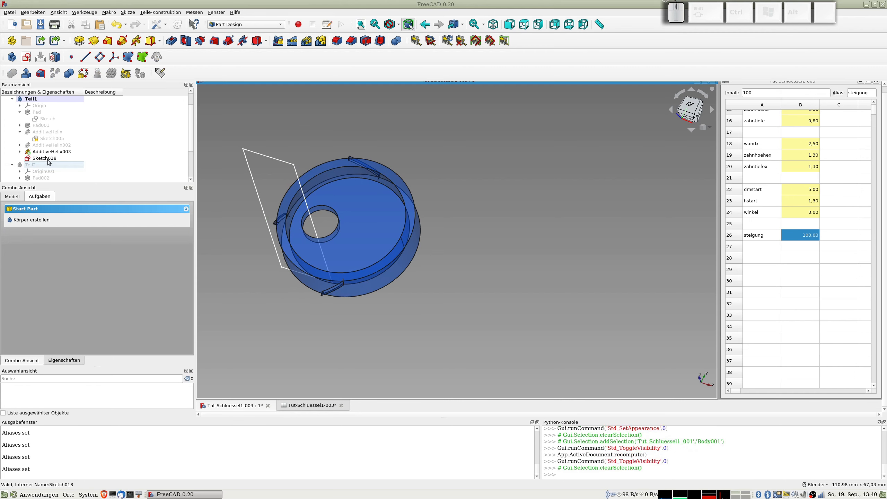
{"action": "left_click", "coordinate": [48, 158]}
{"action": "left_click", "coordinate": [171, 41]}
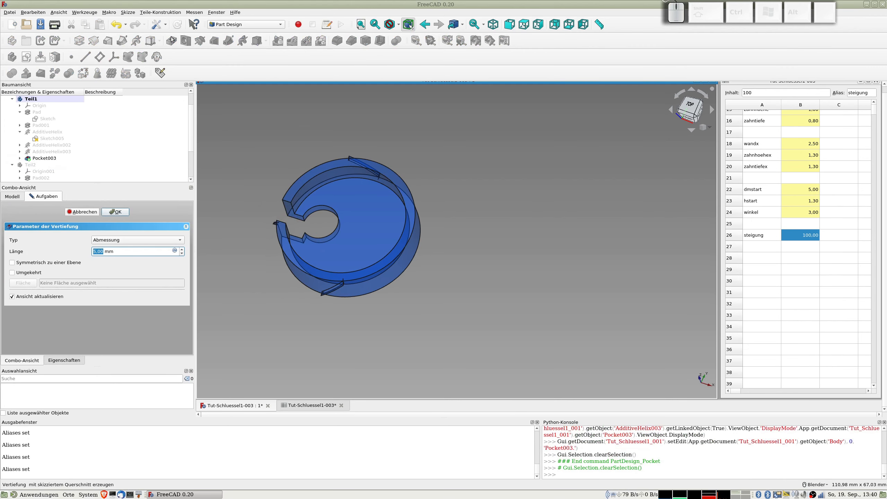
{"action": "left_click", "coordinate": [83, 211]}
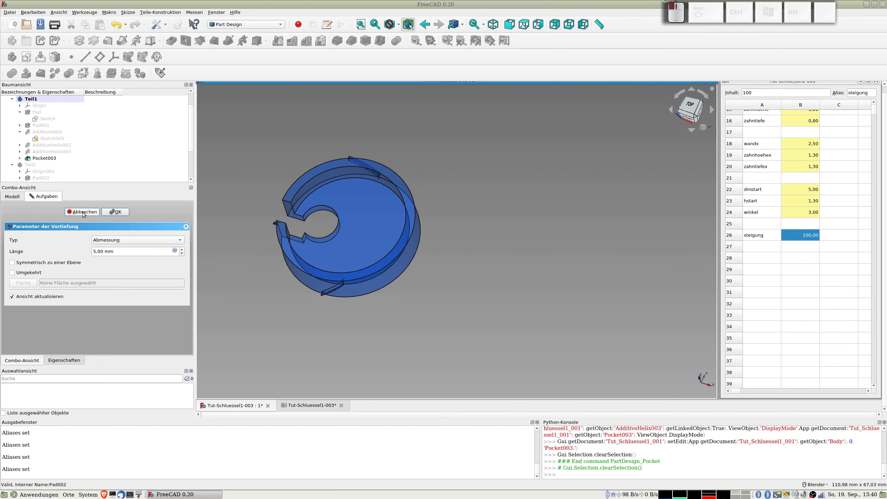
Step: Open Sketch018, show Teil1's origin planes to check the sketch's orientation against them, and close the sketch
{"action": "double_click", "coordinate": [44, 159]}
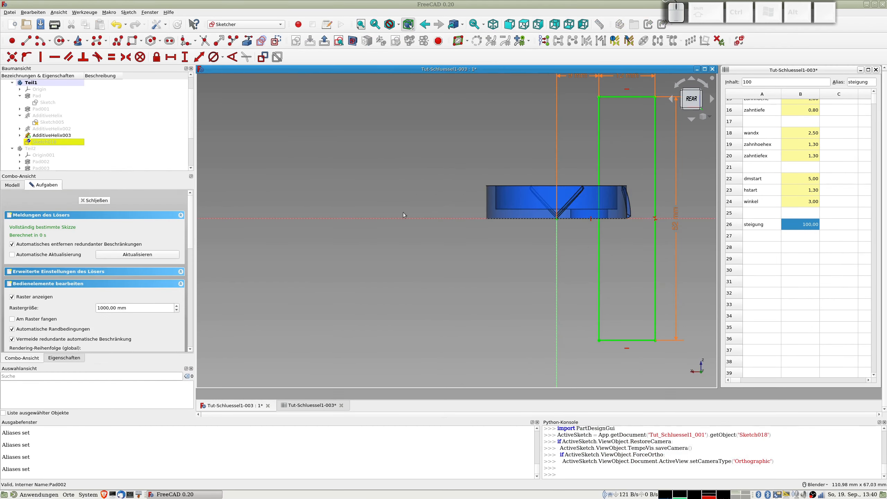
{"action": "mouse_move", "coordinate": [546, 229]}
{"action": "middle_mouse_down"}
{"action": "mouse_move", "coordinate": [419, 262]}
{"action": "mouse_move", "coordinate": [431, 191]}
{"action": "middle_mouse_up"}
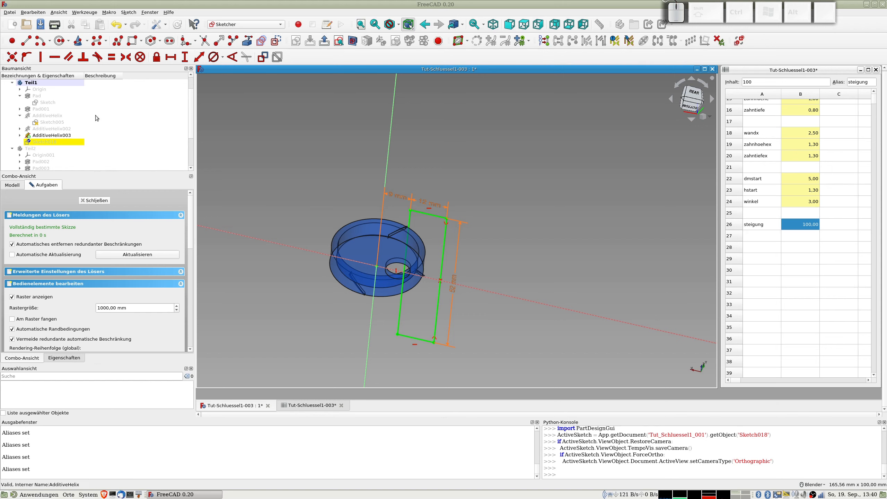
{"action": "left_click", "coordinate": [40, 89]}
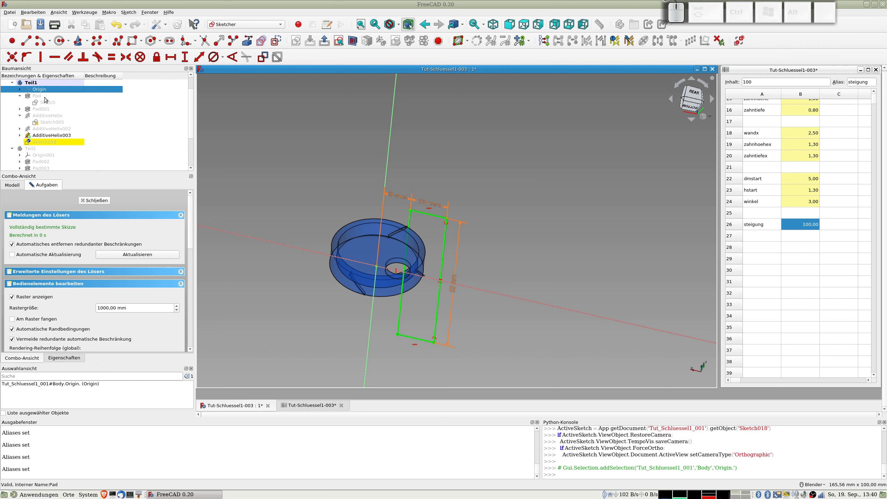
{"action": "key", "text": "space"}
{"action": "mouse_move", "coordinate": [321, 289]}
{"action": "middle_mouse_down"}
{"action": "mouse_move", "coordinate": [363, 381]}
{"action": "mouse_move", "coordinate": [324, 310]}
{"action": "middle_mouse_up"}
{"action": "mouse_move", "coordinate": [443, 249]}
{"action": "middle_mouse_down"}
{"action": "mouse_move", "coordinate": [456, 266]}
{"action": "mouse_move", "coordinate": [502, 281]}
{"action": "middle_mouse_up"}
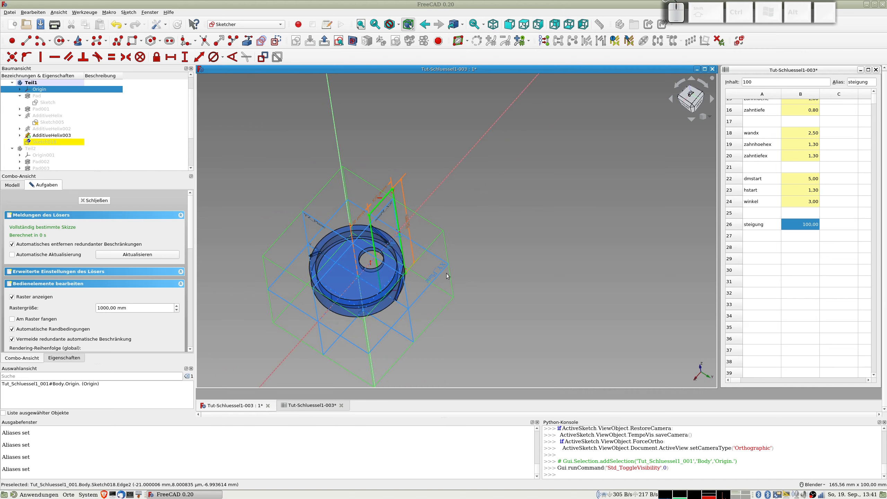
{"action": "left_click", "coordinate": [94, 200]}
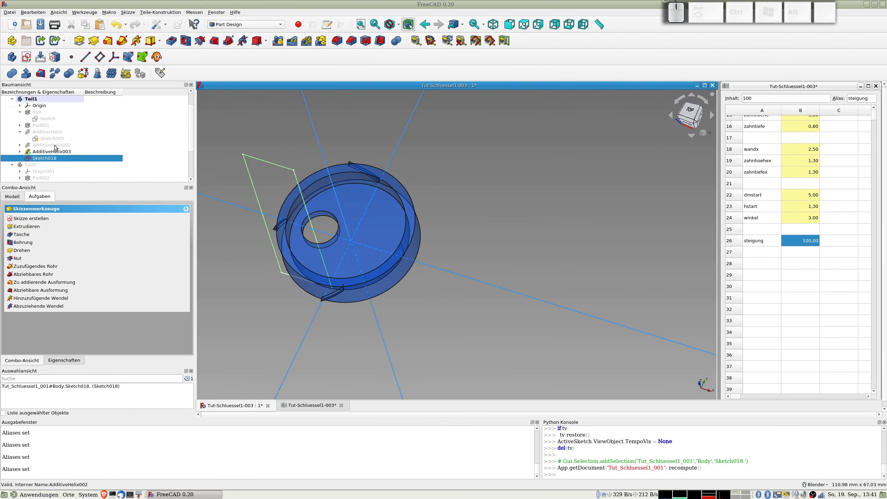
Step: Select the XY_Plane of Teil1's origin as the new support for the cut sketch
{"action": "middle_click_drag", "start_coordinate": [247, 169], "coordinate": [478, 249]}
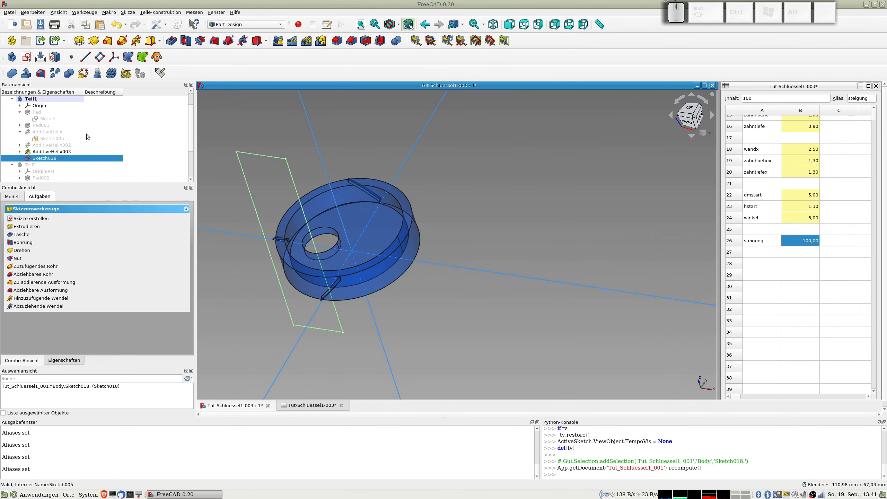
{"action": "left_click", "coordinate": [40, 106]}
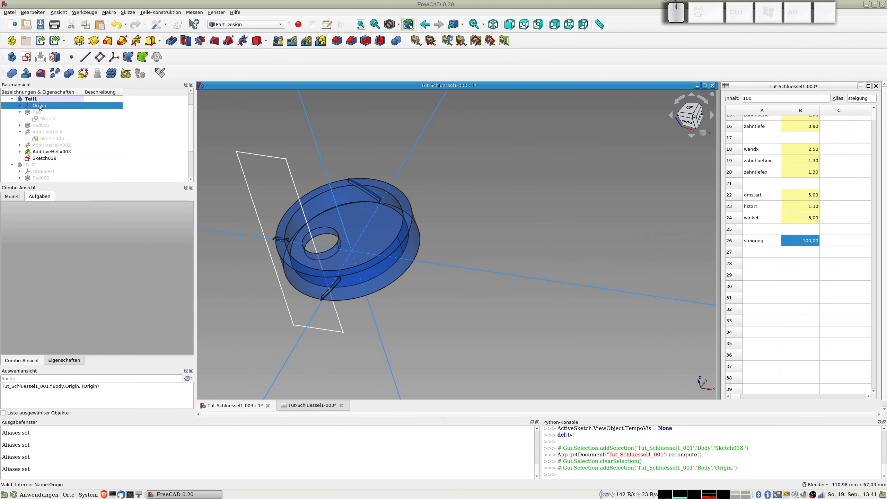
{"action": "key", "text": "space"}
{"action": "key", "text": "space"}
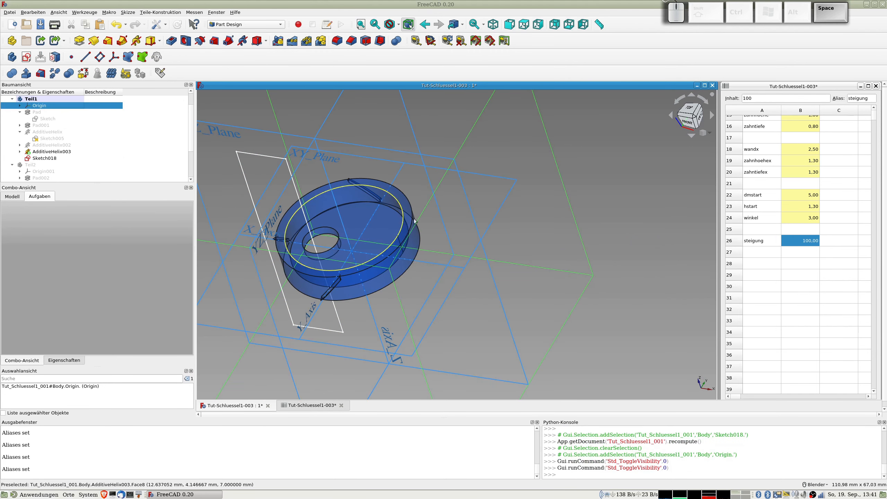
{"action": "left_click", "coordinate": [511, 194]}
{"action": "left_click", "coordinate": [510, 198]}
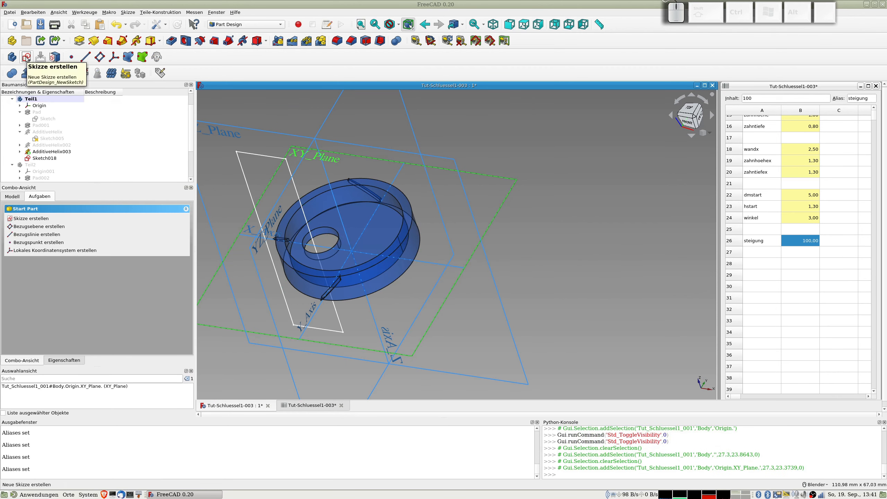
{"action": "left_click", "coordinate": [56, 57]}
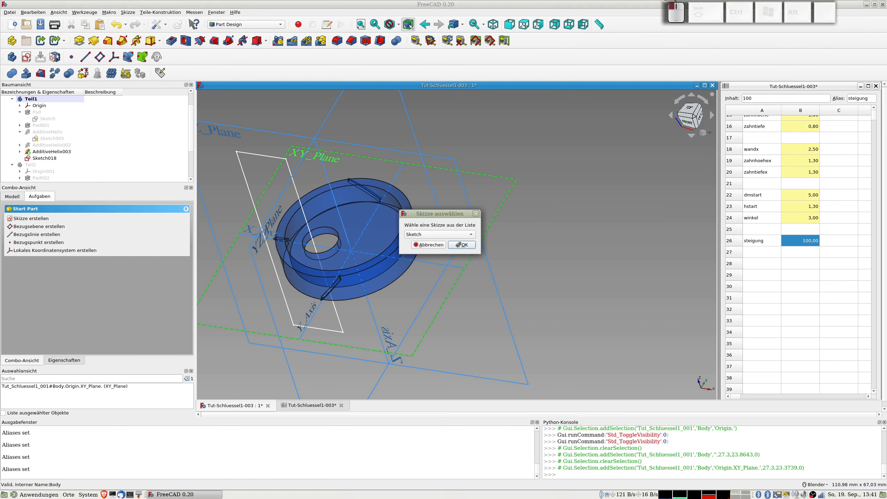
{"action": "left_click", "coordinate": [428, 237]}
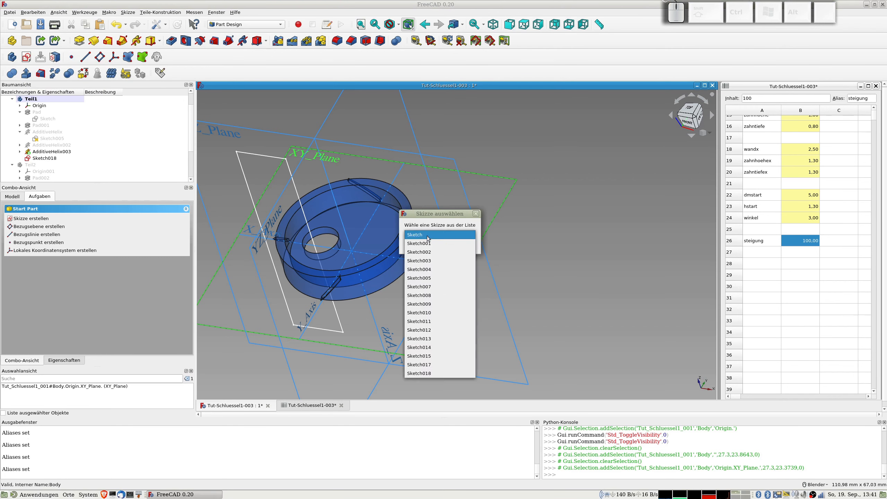
{"action": "left_click", "coordinate": [428, 237]}
{"action": "left_click", "coordinate": [432, 243]}
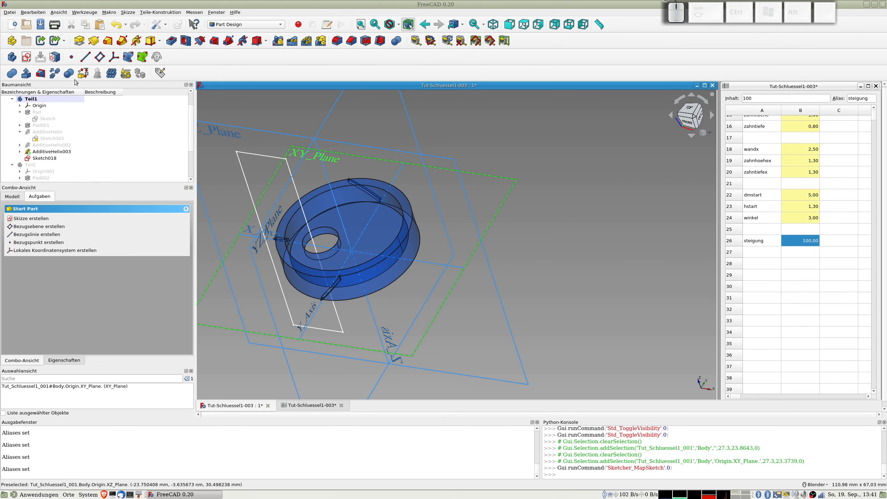
Step: Attach Sketch018 to the selected XY_Plane using the FlatFace method
{"action": "left_click", "coordinate": [55, 57]}
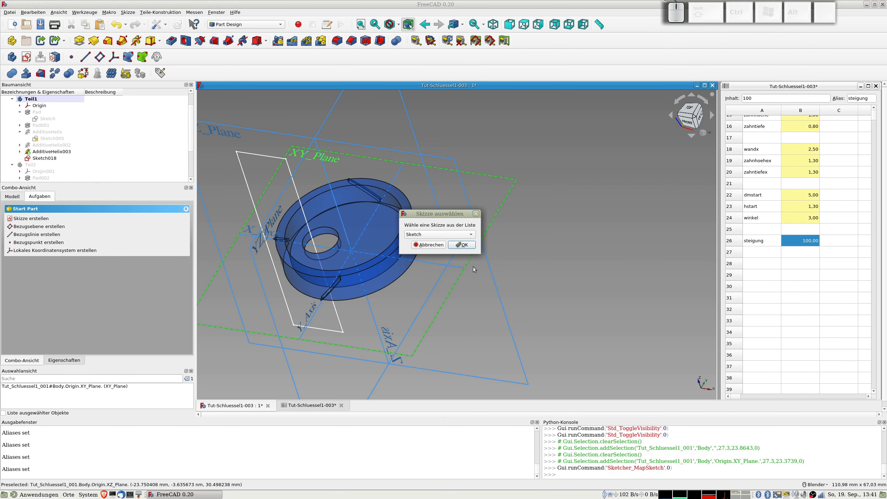
{"action": "left_click", "coordinate": [450, 235]}
{"action": "left_click", "coordinate": [433, 369]}
{"action": "left_click", "coordinate": [463, 245]}
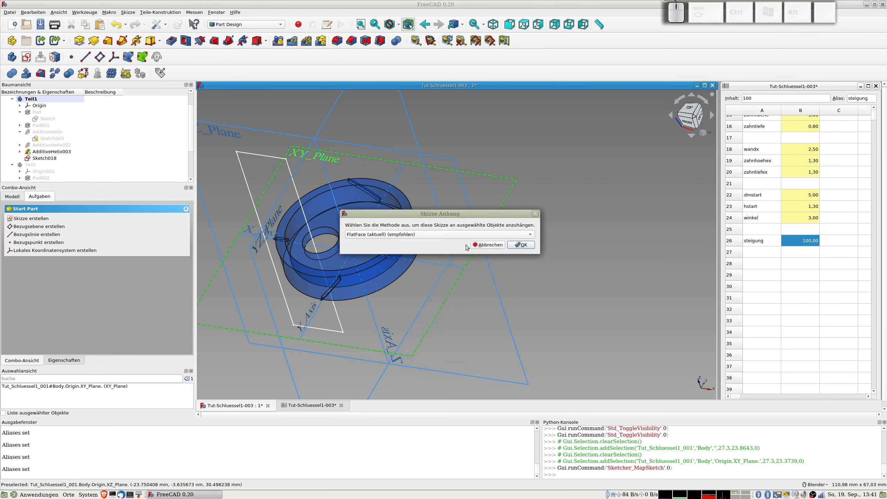
{"action": "left_click", "coordinate": [521, 245]}
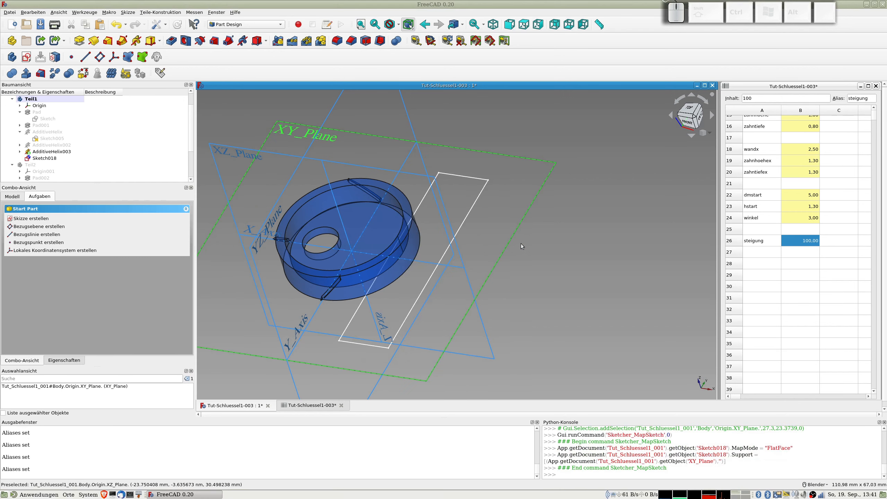
Step: Cut Teil1 with a pocket from Sketch018, symmetric to the sketch plane and through all (Durch alles)
{"action": "left_click", "coordinate": [47, 158]}
{"action": "left_click", "coordinate": [172, 41]}
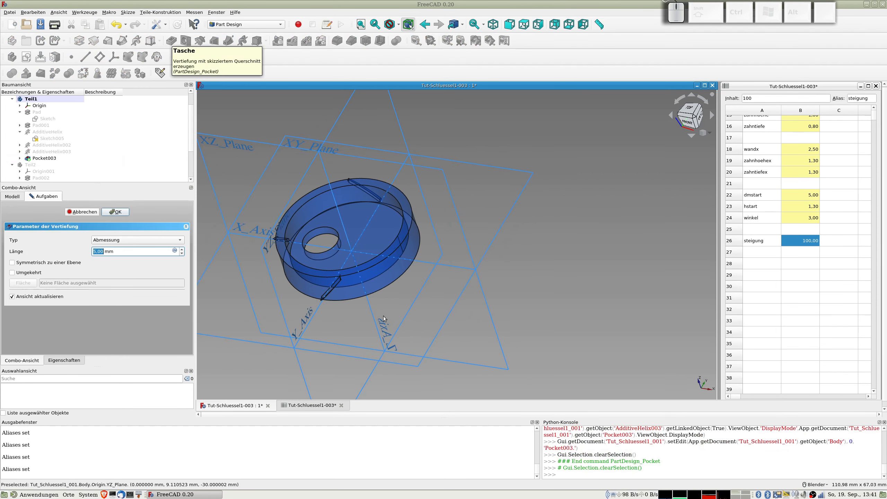
{"action": "middle_click_drag", "start_coordinate": [449, 303], "coordinate": [447, 276]}
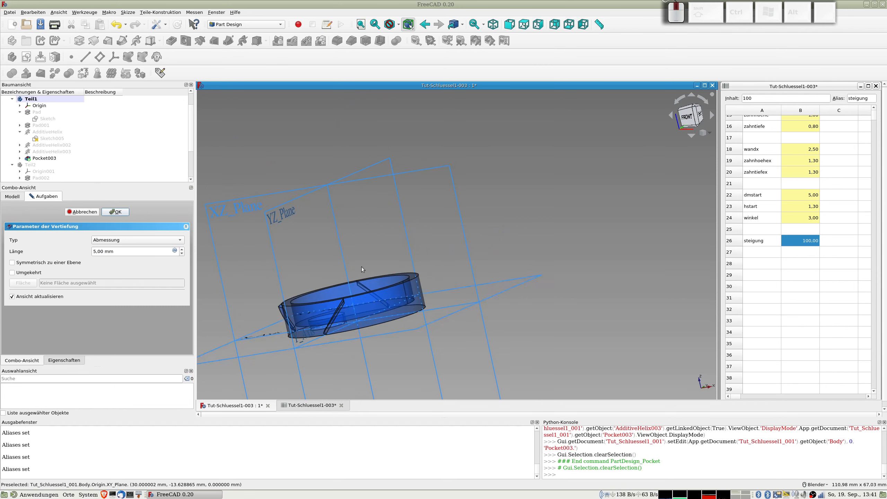
{"action": "left_click", "coordinate": [33, 262]}
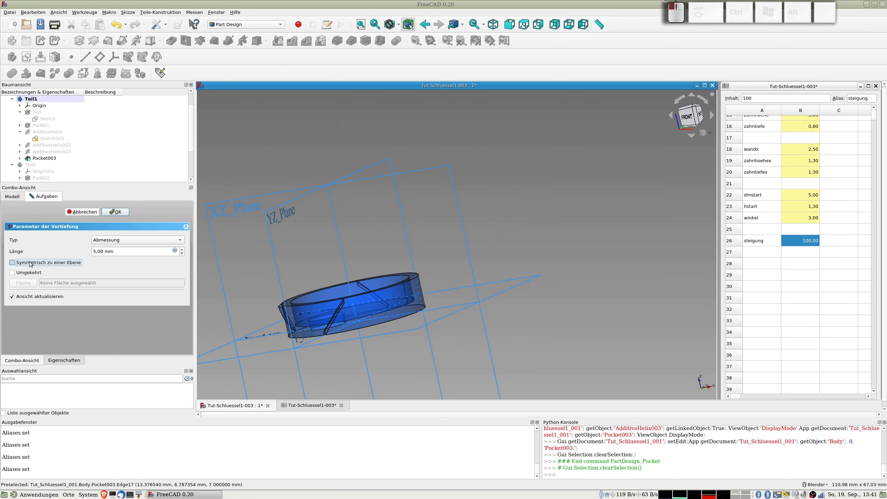
{"action": "left_click", "coordinate": [129, 241]}
{"action": "left_click", "coordinate": [128, 248]}
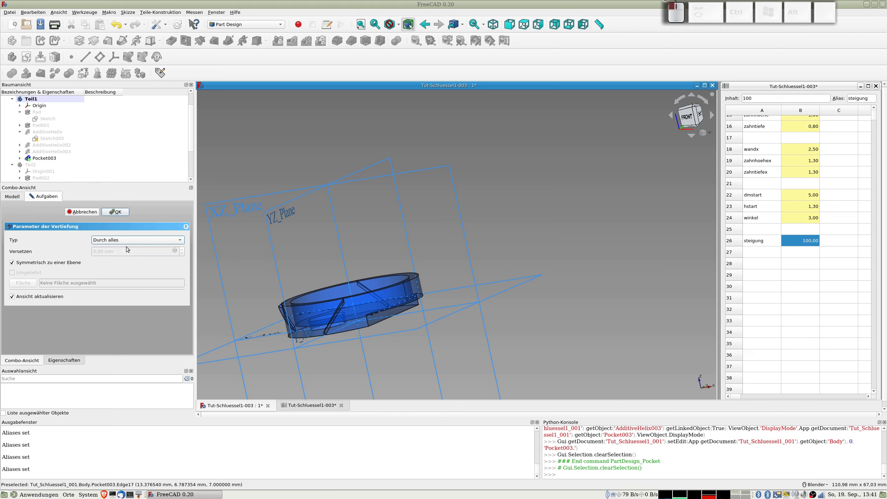
{"action": "key", "text": "0"}
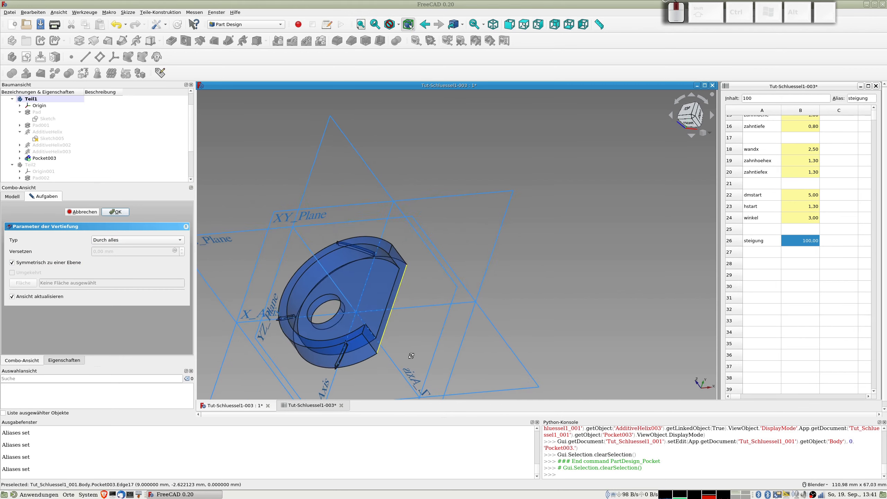
{"action": "left_click", "coordinate": [116, 212]}
Step: Show Teil2 and examine from several angles how it fits together with the cut Teil1
{"action": "middle_click_drag", "start_coordinate": [361, 259], "coordinate": [342, 251]}
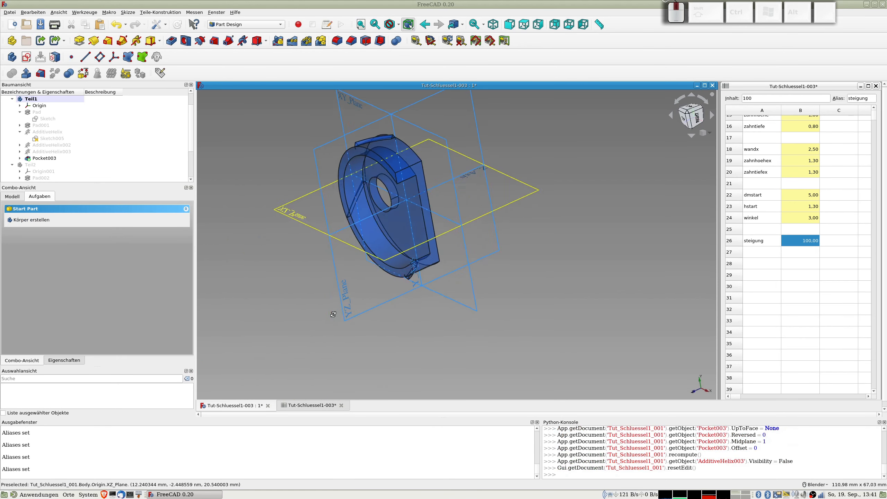
{"action": "left_click", "coordinate": [40, 167]}
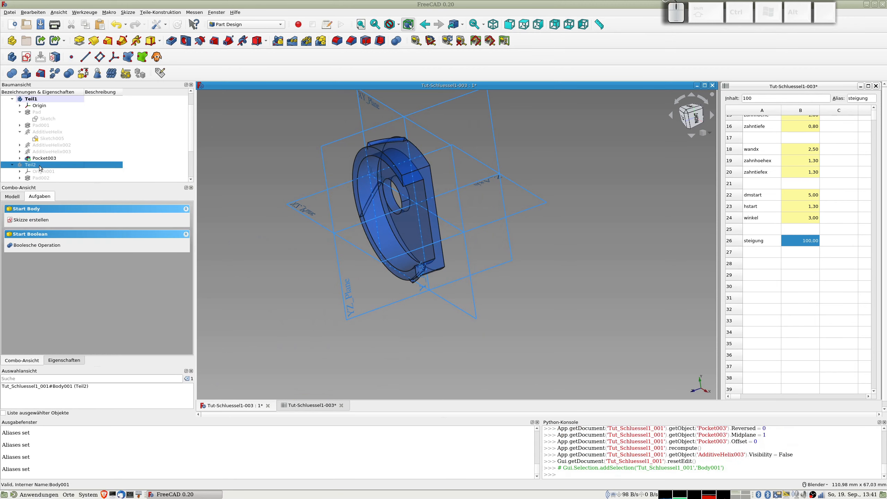
{"action": "key", "text": "space"}
{"action": "middle_click_drag", "start_coordinate": [444, 226], "coordinate": [403, 284]}
{"action": "scroll", "coordinate": [395, 136], "scroll_direction": "up", "scroll_amount": 10}
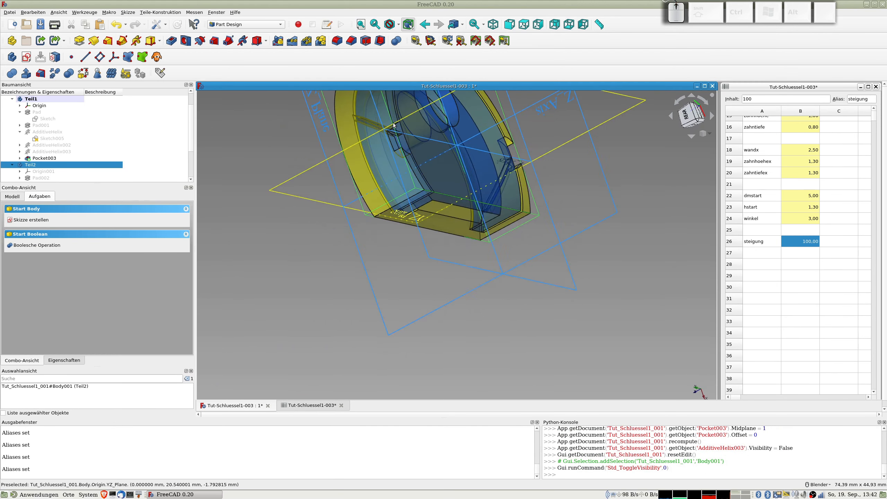
{"action": "middle_click_drag", "start_coordinate": [398, 151], "coordinate": [518, 240]}
{"action": "scroll", "coordinate": [520, 240], "scroll_direction": "down", "scroll_amount": 4}
{"action": "key", "text": "0"}
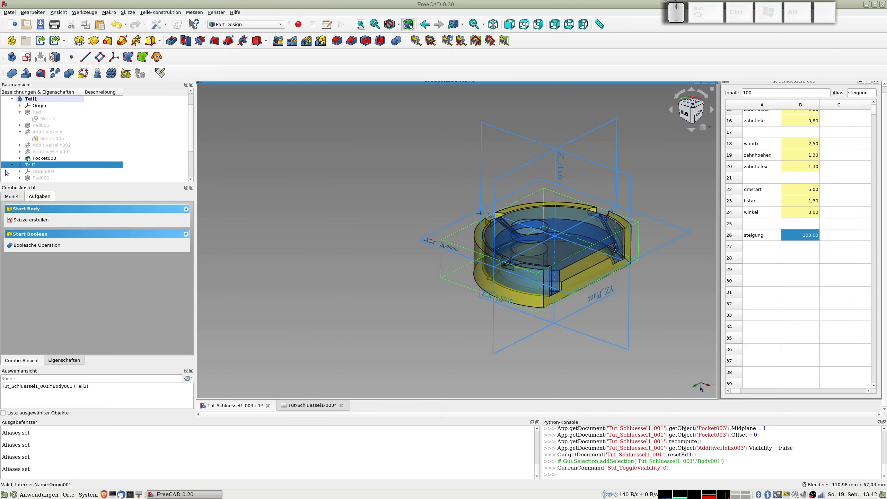
Step: Hide Teil1 and inspect the helical tooth recesses of Teil2 on their own
{"action": "left_click", "coordinate": [33, 99]}
{"action": "key", "text": "space"}
{"action": "middle_click_drag", "start_coordinate": [424, 220], "coordinate": [346, 252]}
{"action": "scroll", "coordinate": [481, 268], "scroll_direction": "up", "scroll_amount": 4}
{"action": "middle_click_drag", "start_coordinate": [480, 269], "coordinate": [418, 216]}
{"action": "scroll", "coordinate": [537, 309], "scroll_direction": "down", "scroll_amount": 4}
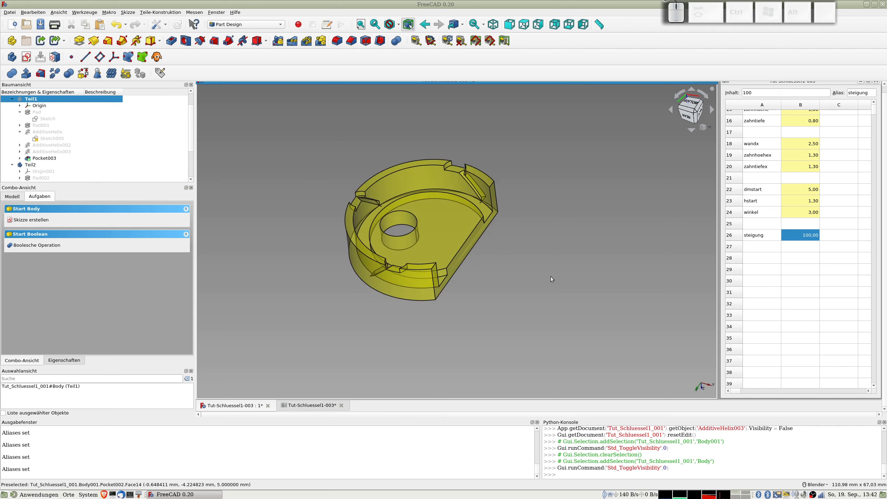
{"action": "key", "text": "super"}
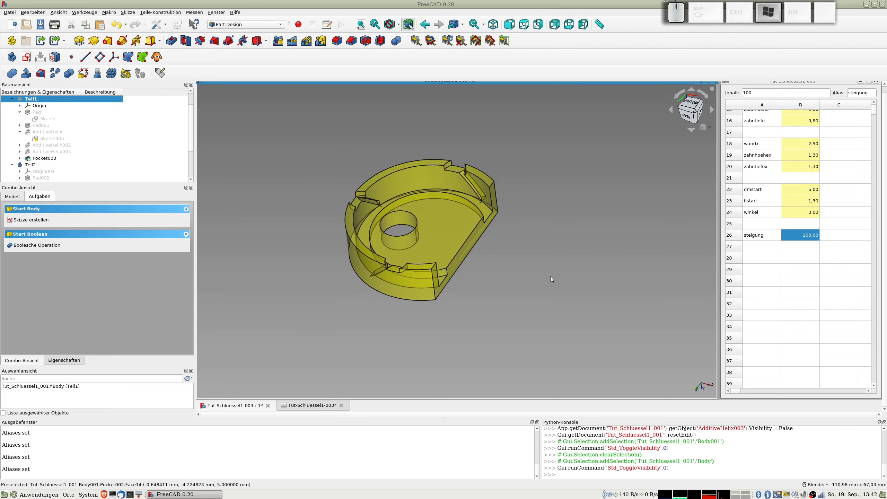